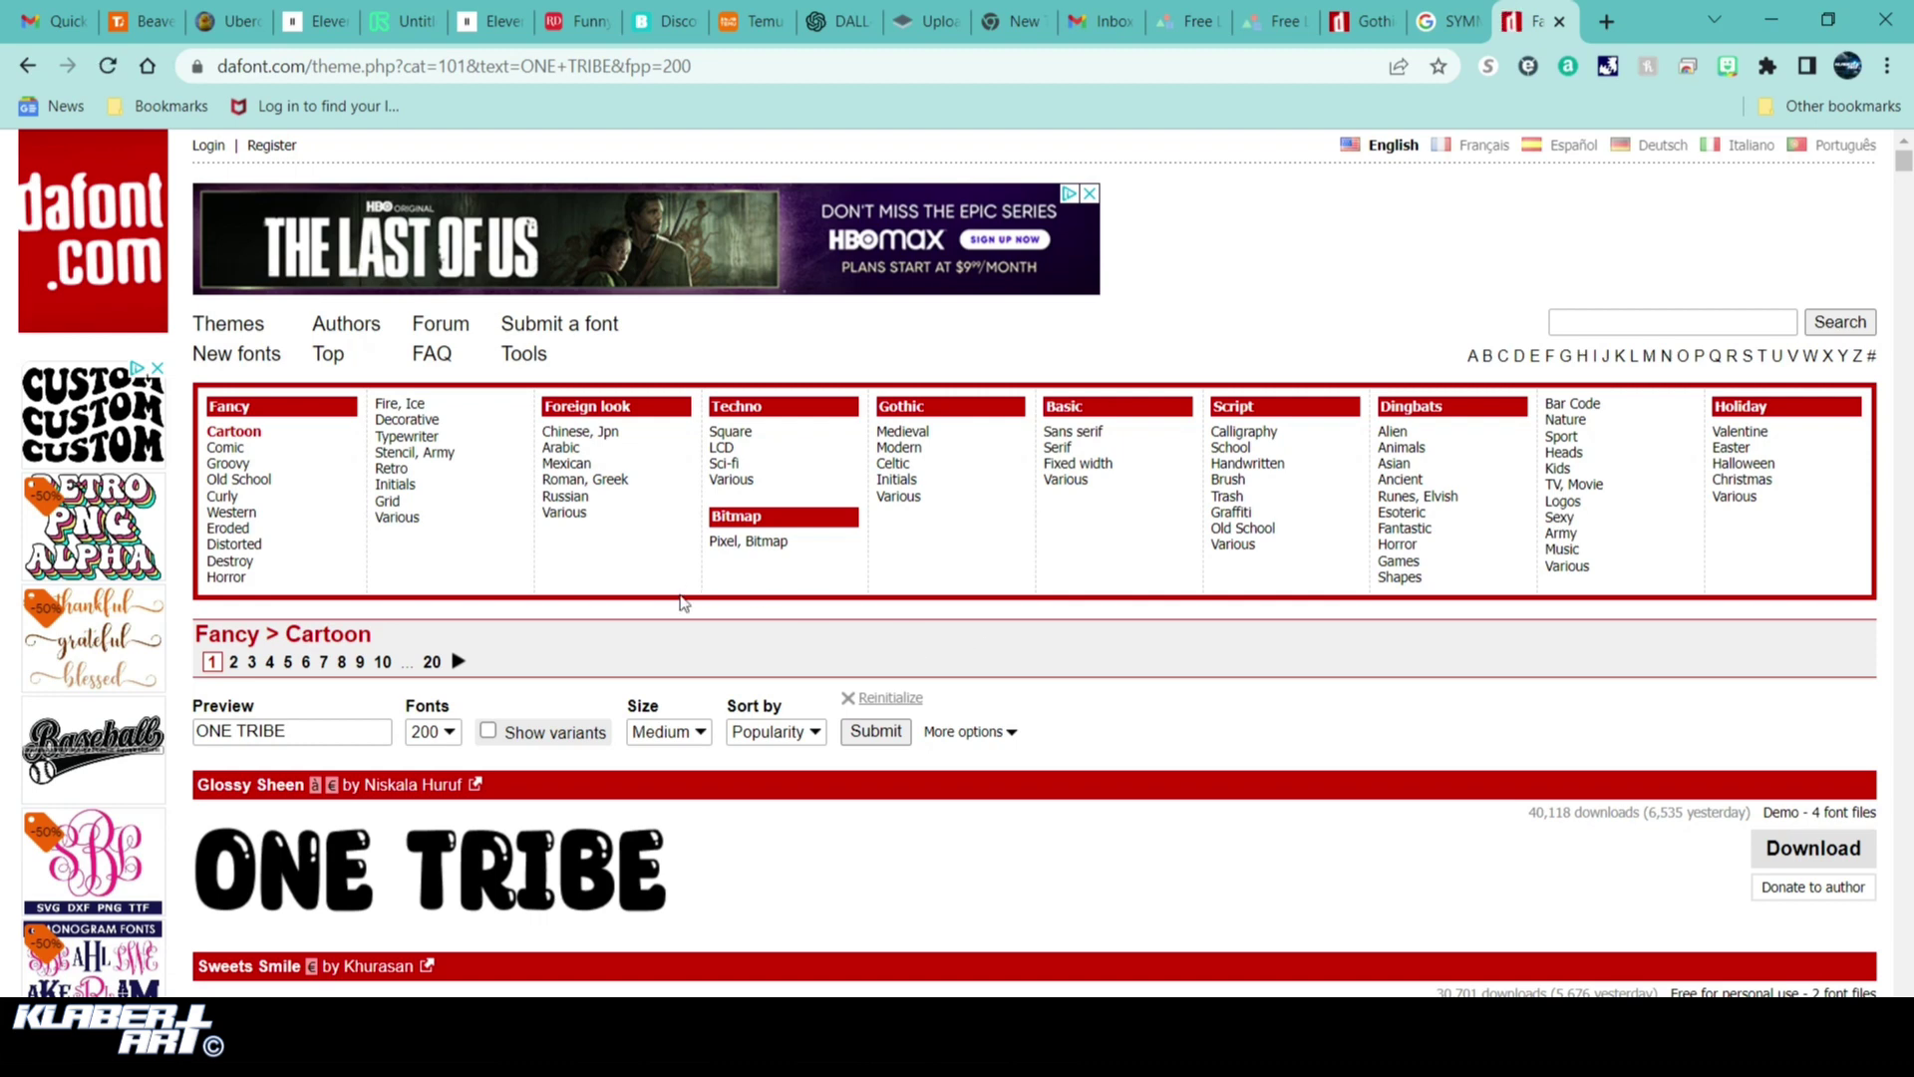
Browse the Comic, Groovy and Old School font categories under Fancy using the ONE TRIBE preview
{"action": "left_click", "coordinate": [229, 447]}
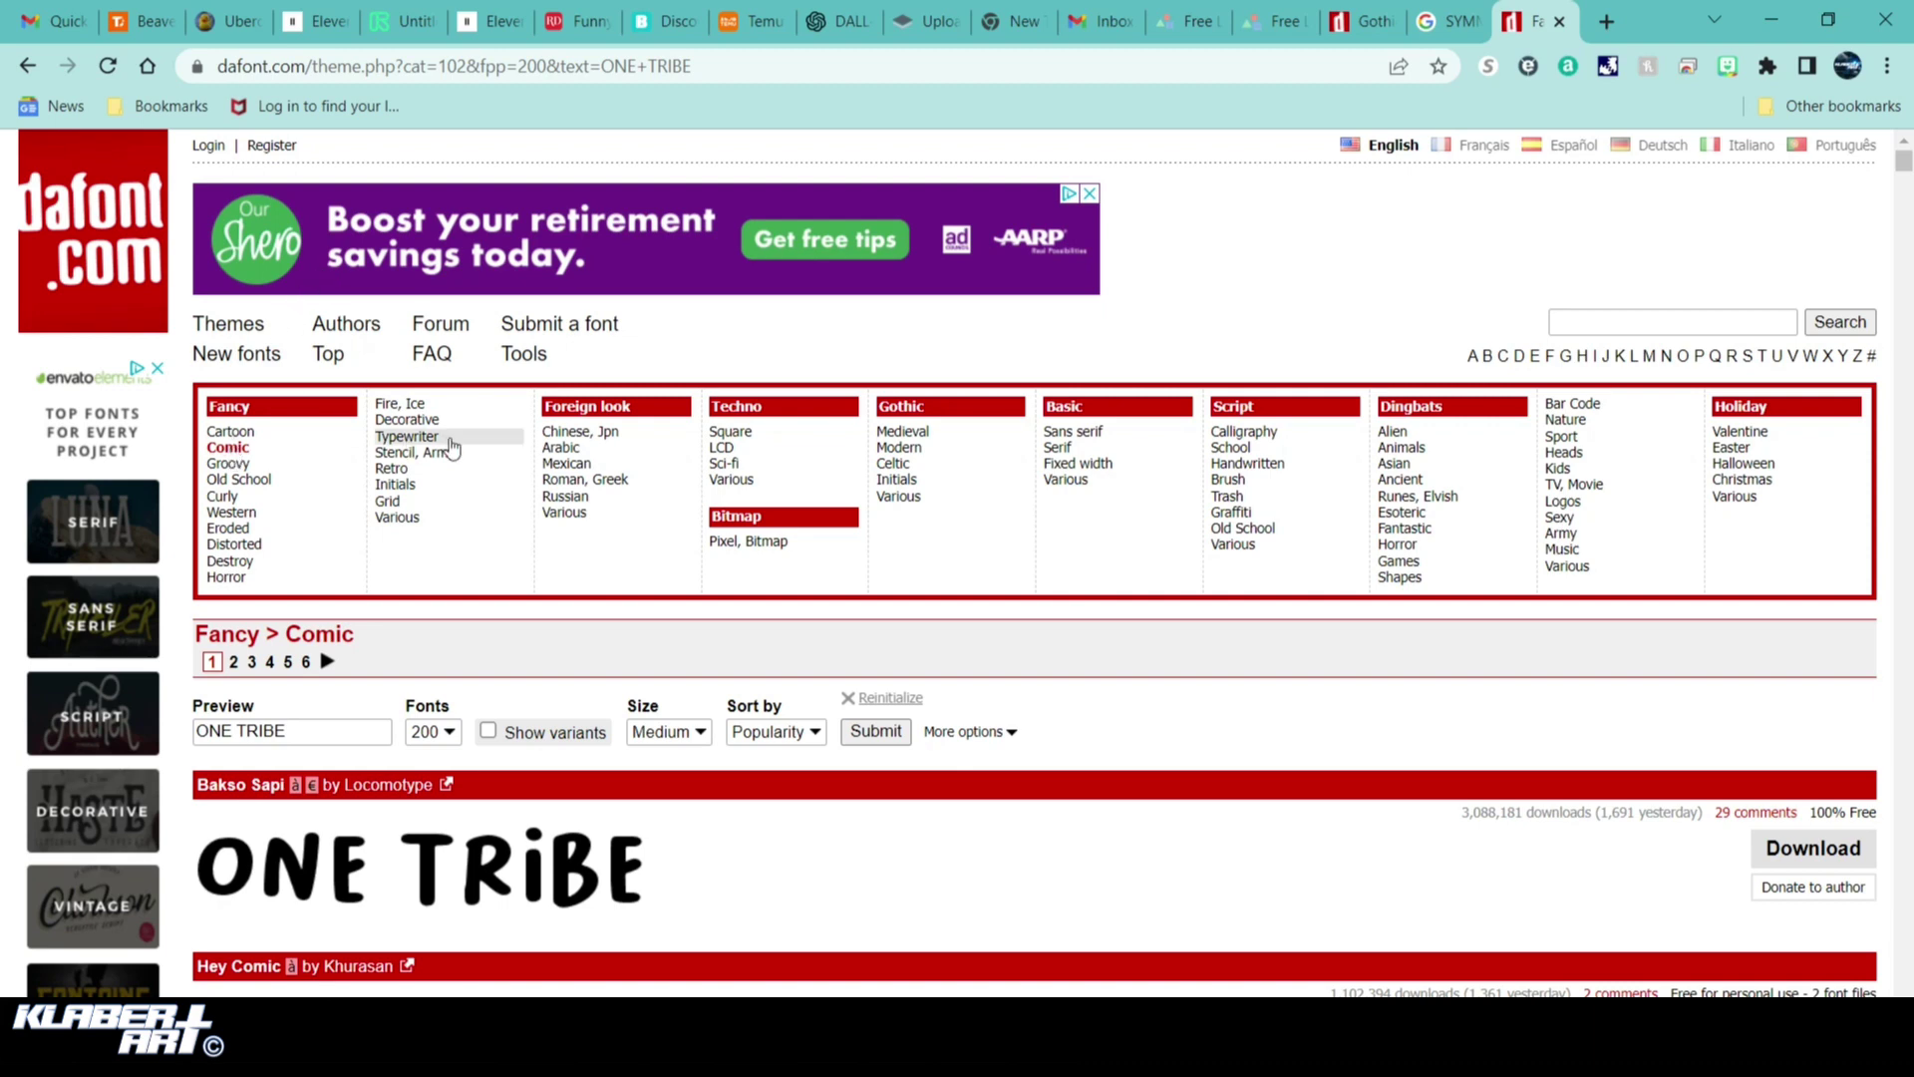
{"action": "left_click", "coordinate": [232, 477]}
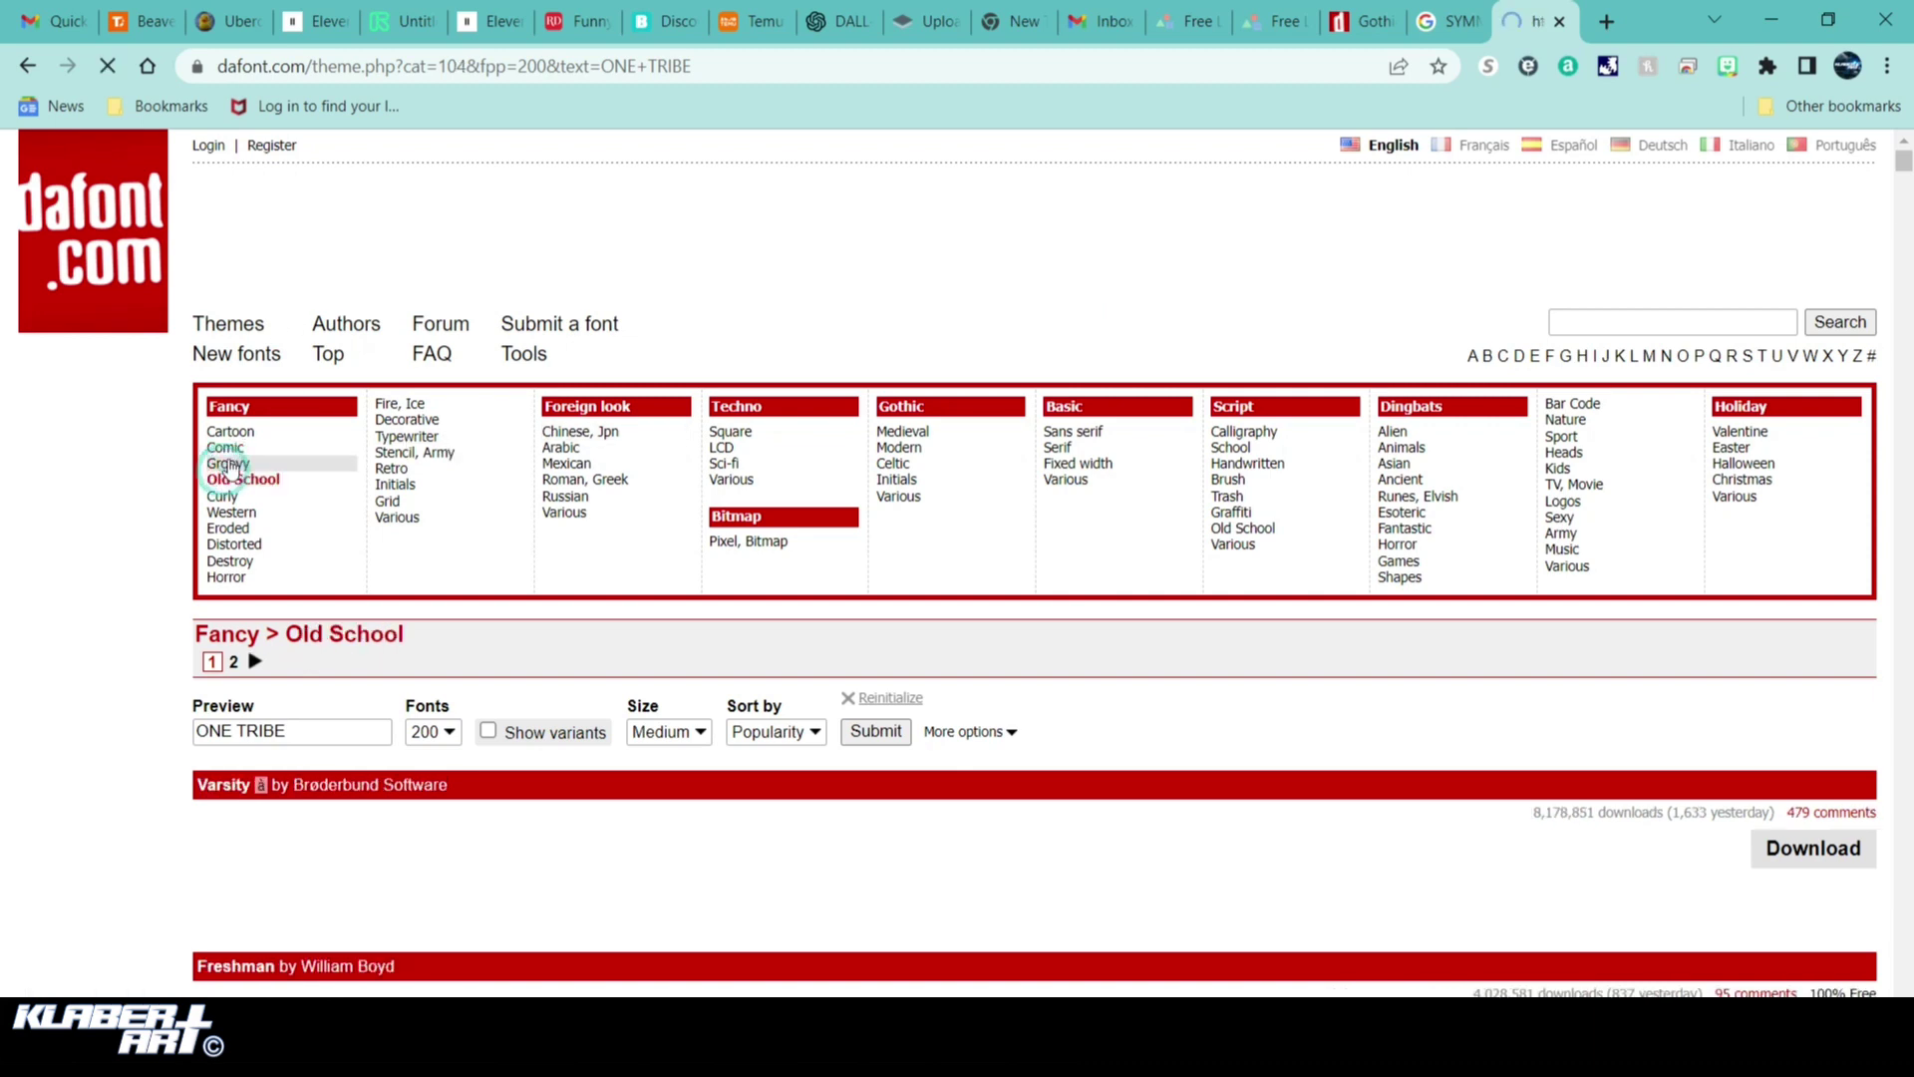
{"action": "left_click", "coordinate": [228, 464]}
{"action": "scroll", "coordinate": [234, 458], "scroll_direction": "down", "scroll_amount": 3}
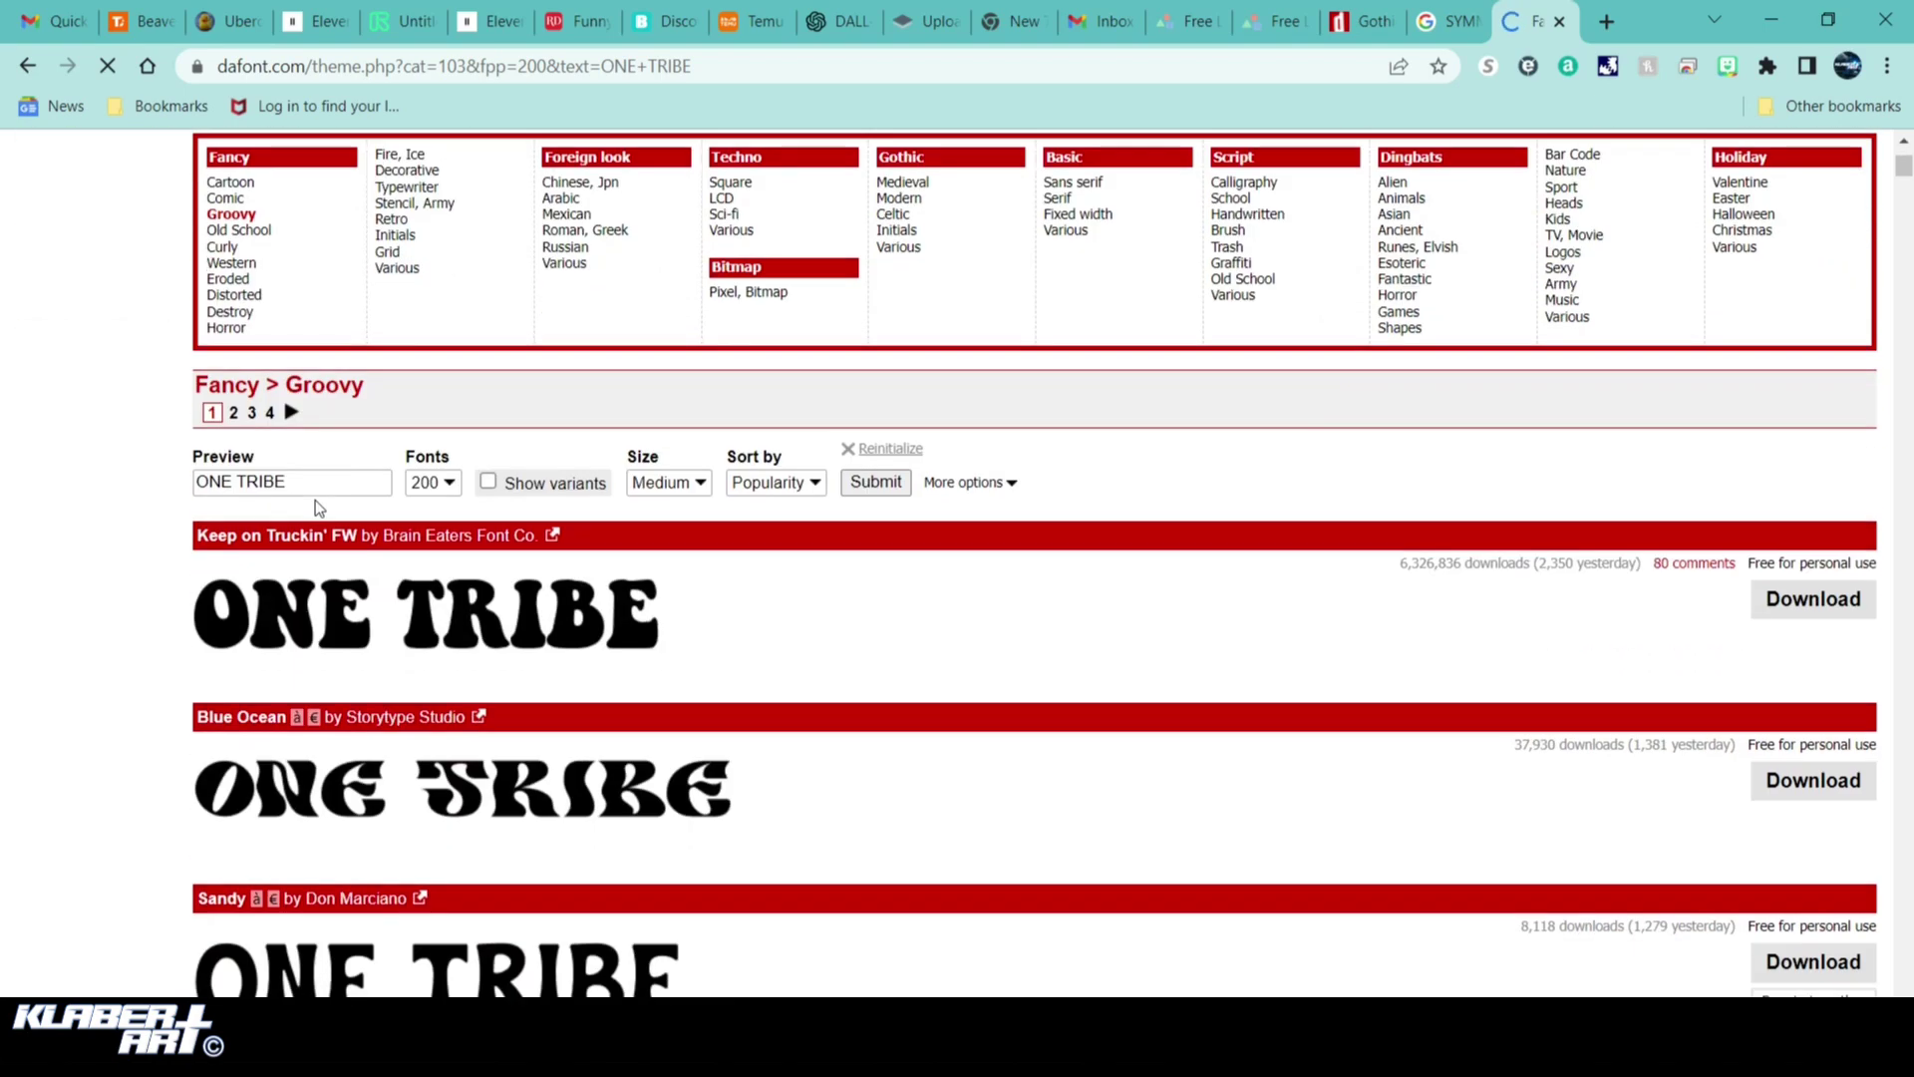
{"action": "left_click", "coordinate": [250, 237]}
{"action": "scroll", "coordinate": [420, 539], "scroll_direction": "down", "scroll_amount": 5}
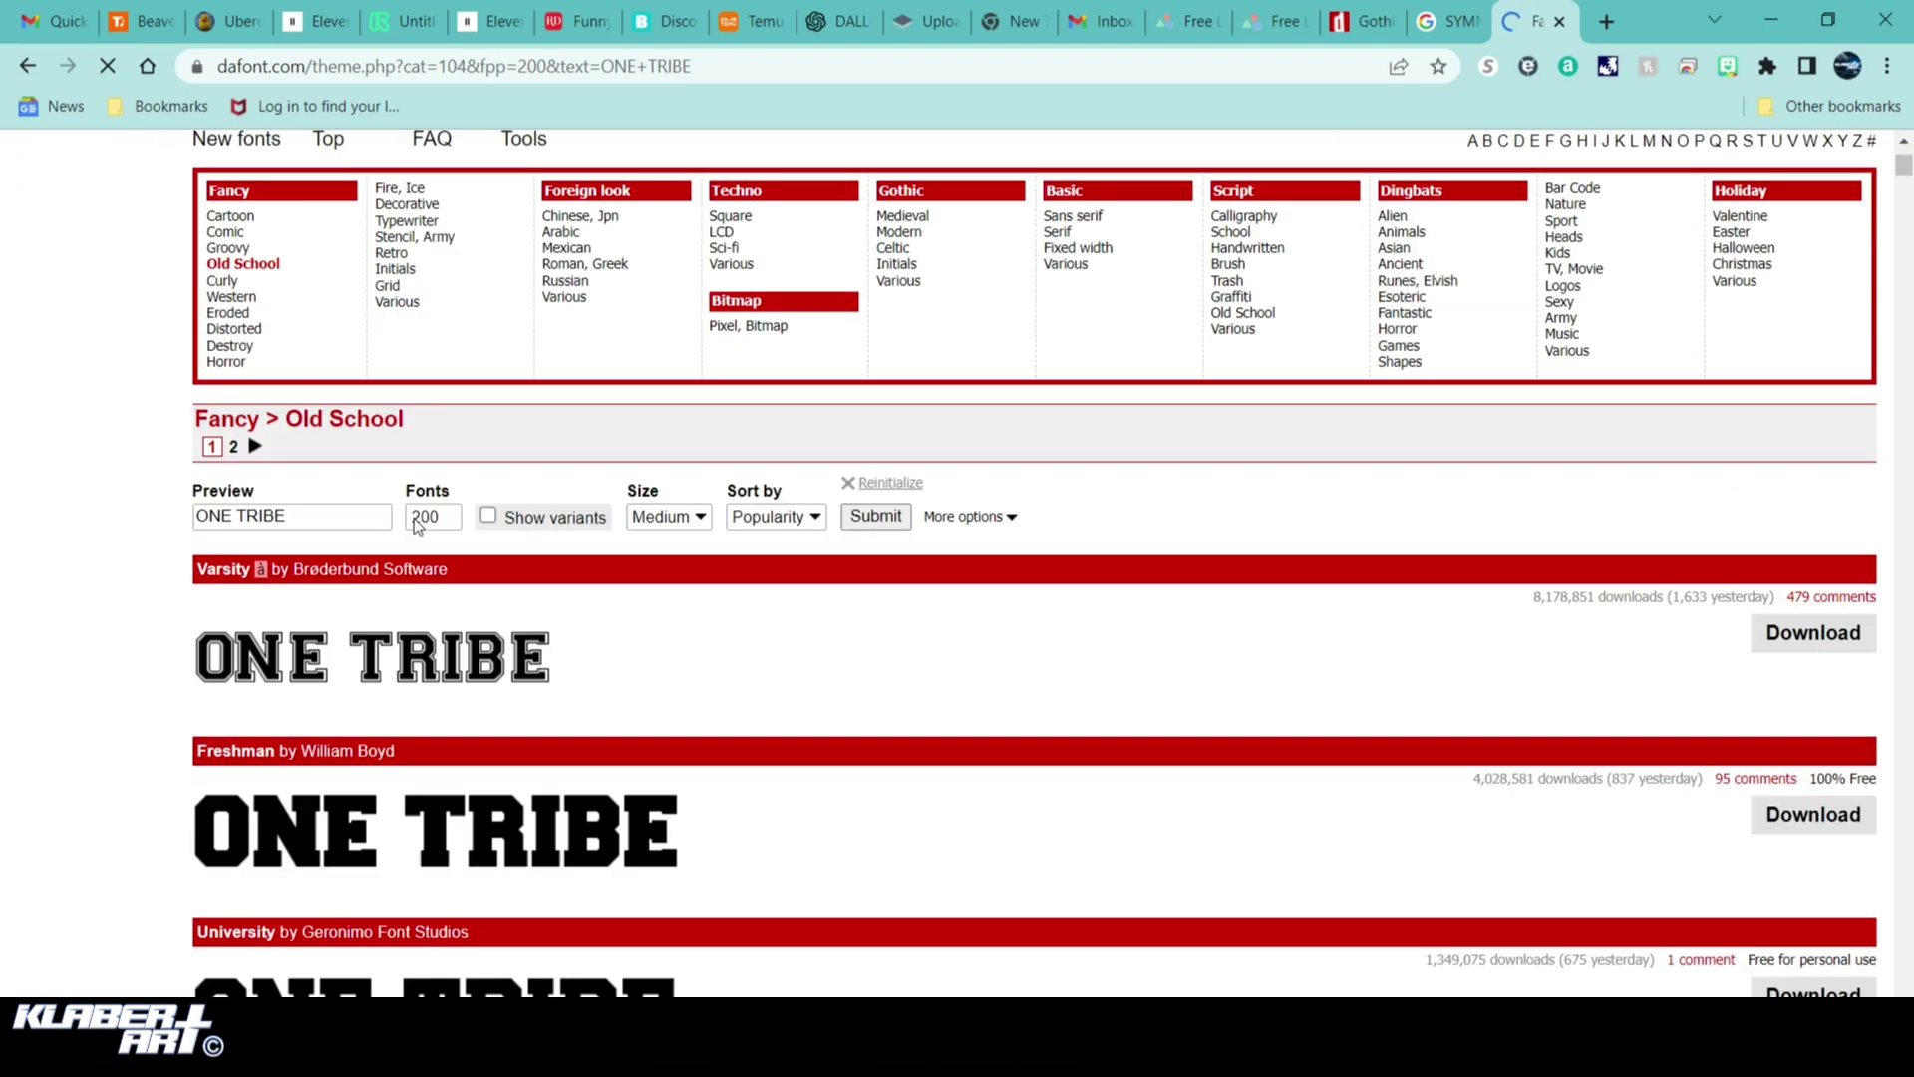
{"action": "scroll", "coordinate": [420, 540], "scroll_direction": "down", "scroll_amount": 5}
{"action": "scroll", "coordinate": [415, 534], "scroll_direction": "up", "scroll_amount": 7}
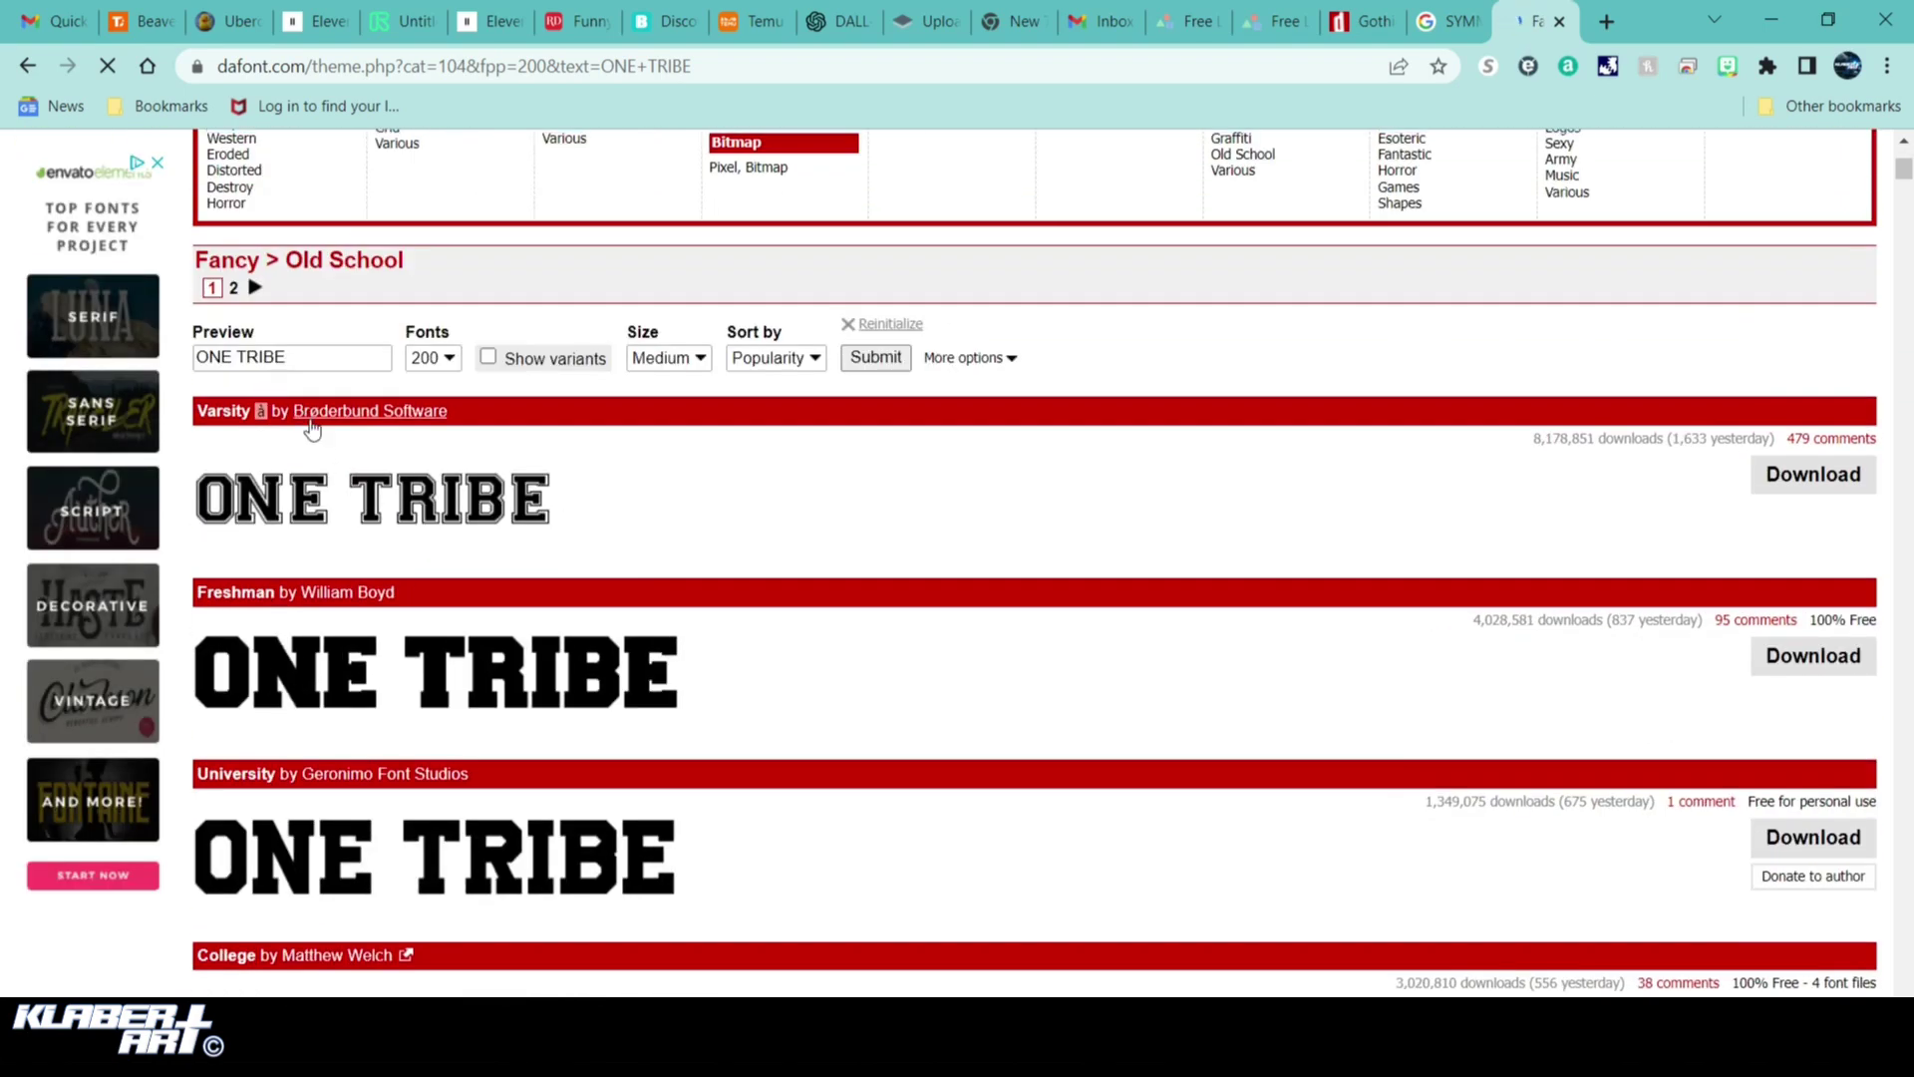
{"action": "scroll", "coordinate": [312, 429], "scroll_direction": "up", "scroll_amount": 4}
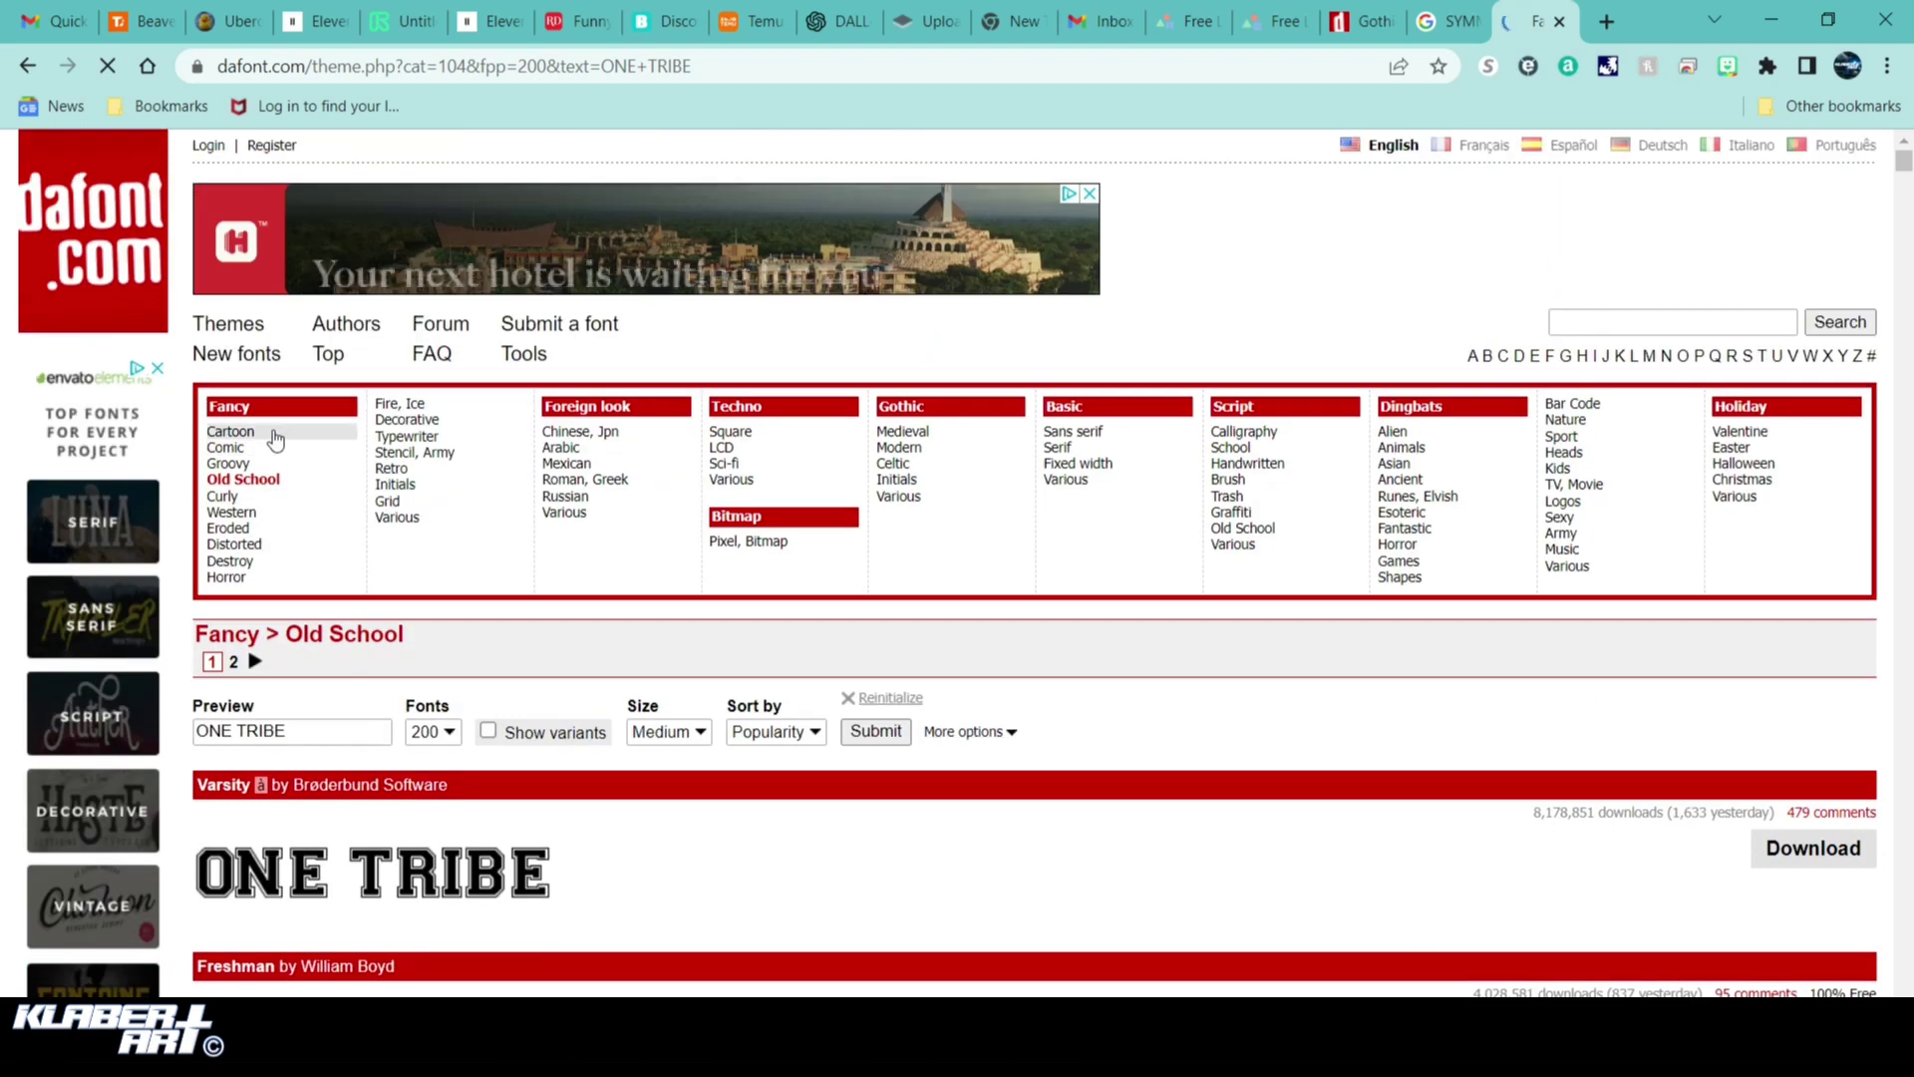
Look through the Destroy fonts in the Fancy group for a suitable ONE TRIBE lettering style
{"action": "left_click", "coordinate": [257, 563]}
{"action": "scroll", "coordinate": [536, 557], "scroll_direction": "down", "scroll_amount": 7}
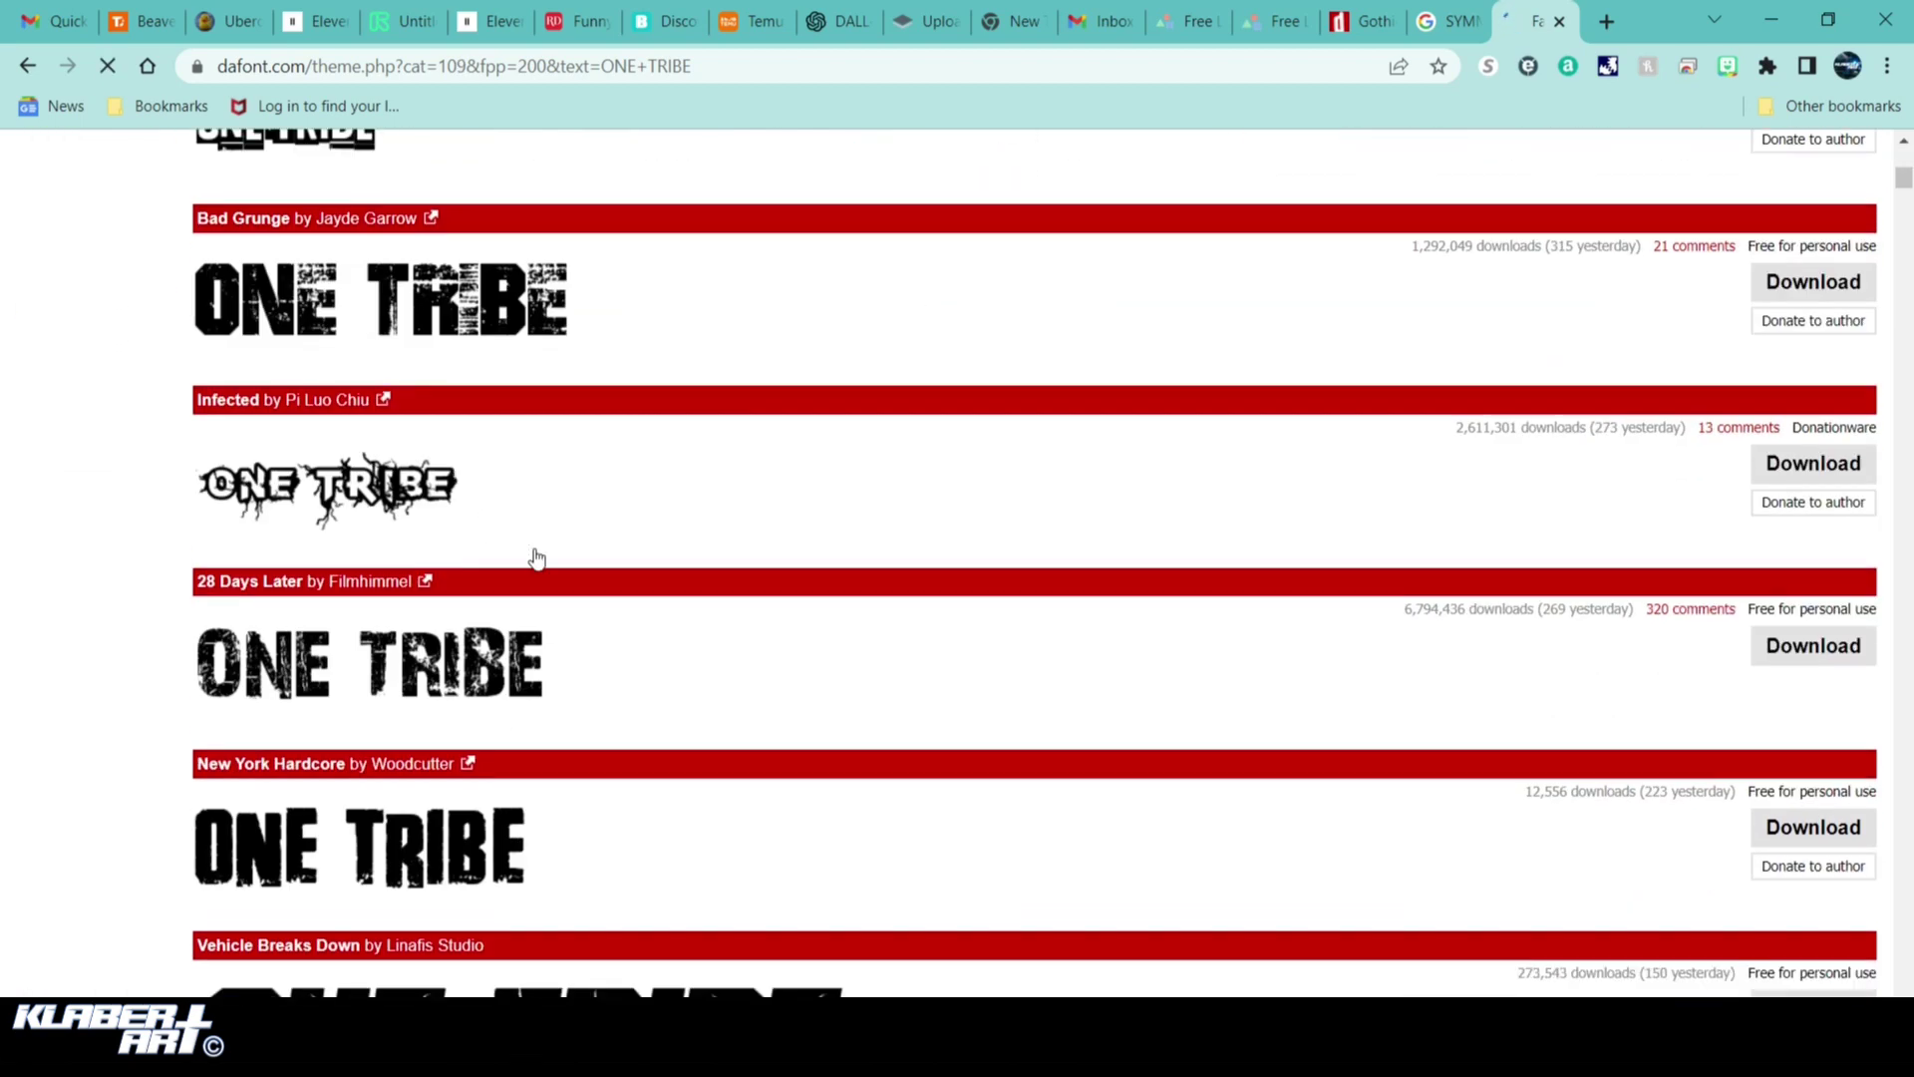
{"action": "scroll", "coordinate": [537, 558], "scroll_direction": "down", "scroll_amount": 3}
{"action": "scroll", "coordinate": [536, 558], "scroll_direction": "down", "scroll_amount": 4}
{"action": "scroll", "coordinate": [585, 529], "scroll_direction": "up", "scroll_amount": 13}
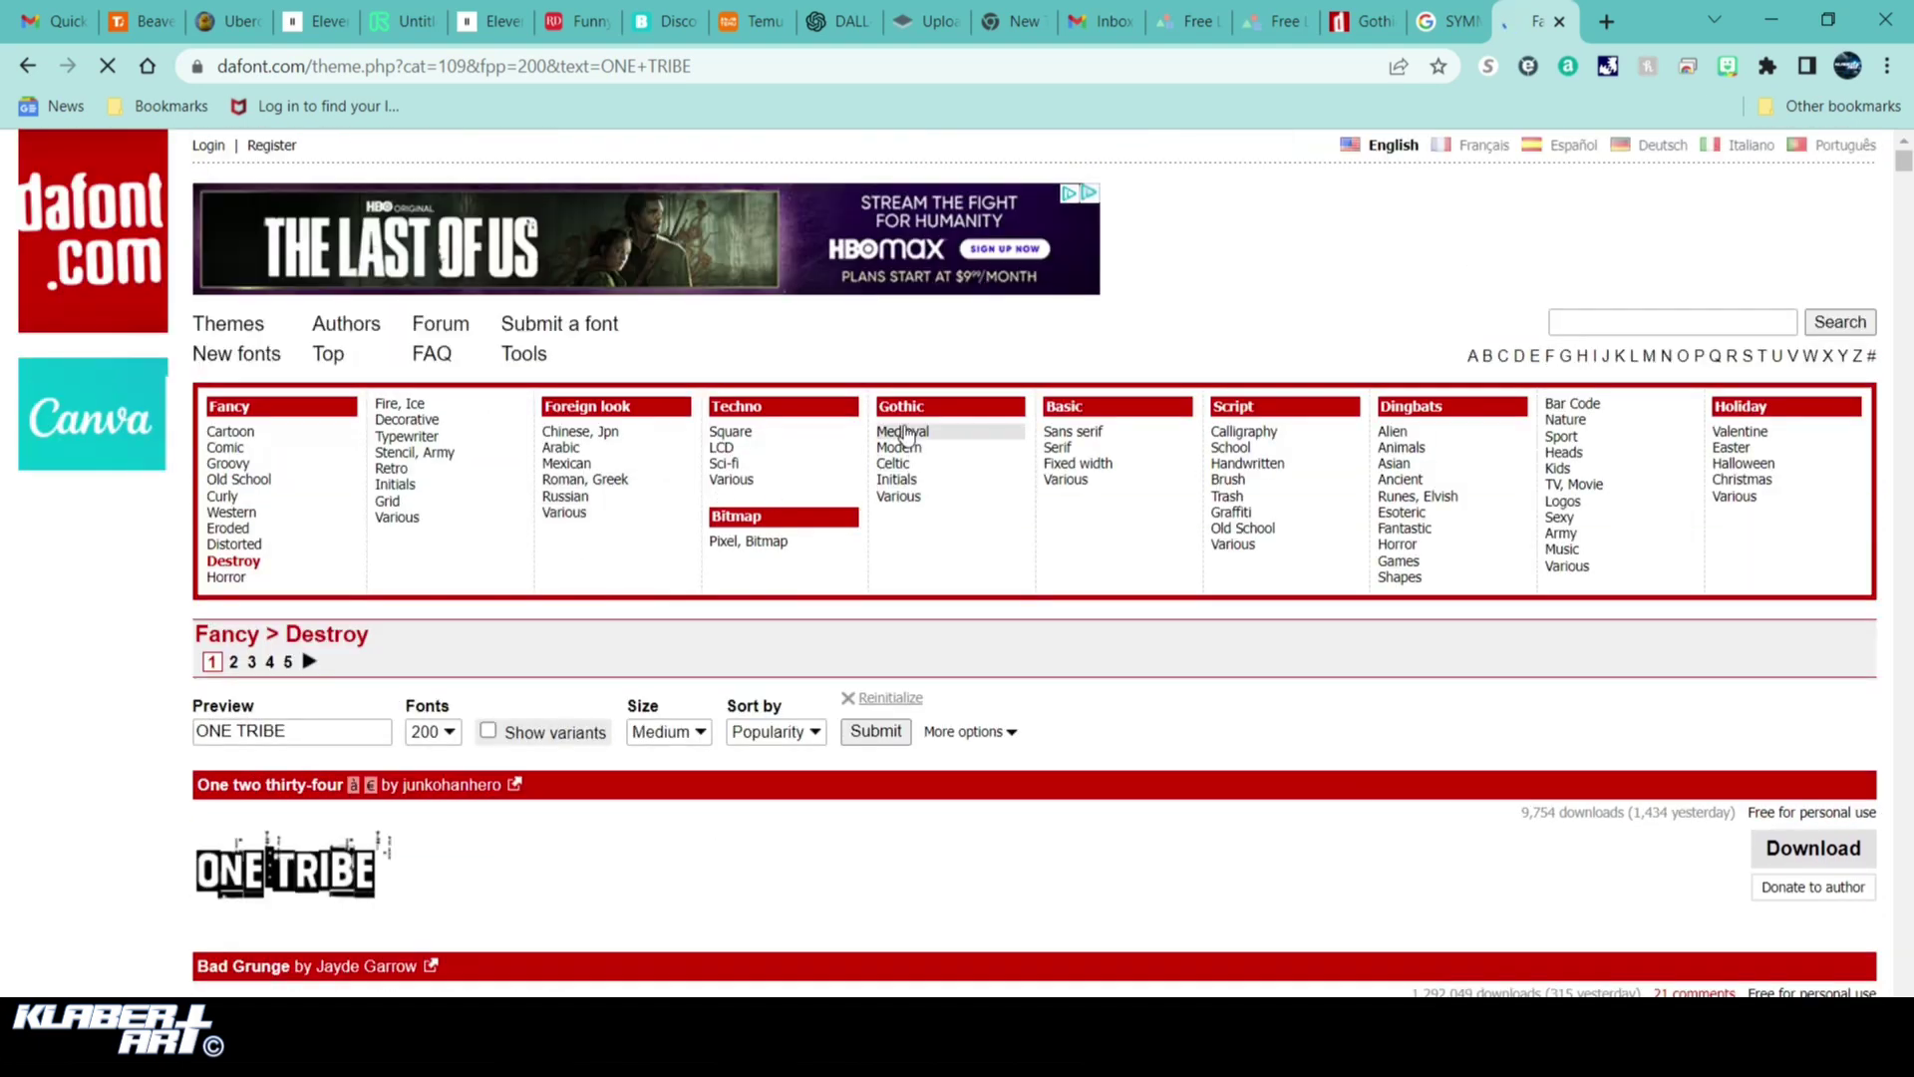
Look through the Medieval fonts in the Gothic group for the ONE TRIBE lettering
{"action": "left_click", "coordinate": [904, 433]}
{"action": "scroll", "coordinate": [795, 630], "scroll_direction": "down", "scroll_amount": 10}
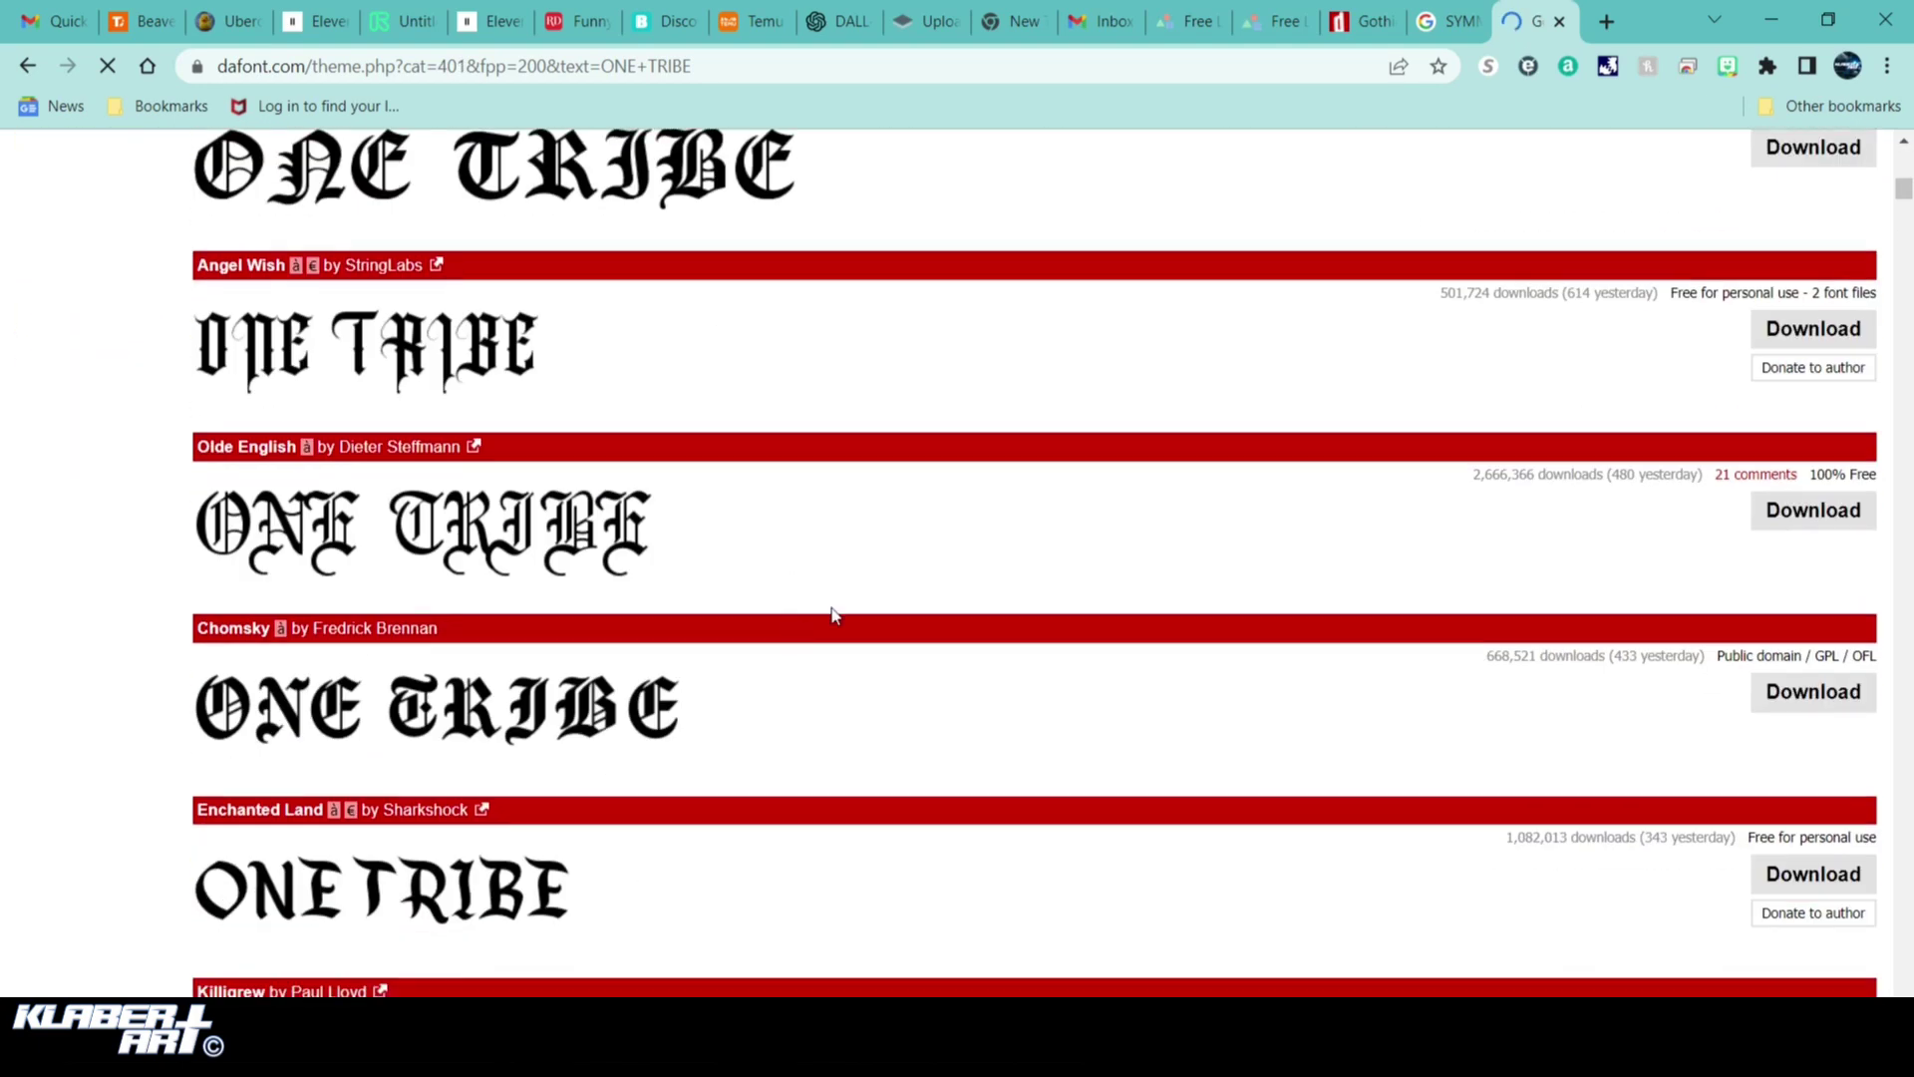
{"action": "scroll", "coordinate": [1012, 583], "scroll_direction": "down", "scroll_amount": 3}
{"action": "scroll", "coordinate": [1017, 576], "scroll_direction": "up", "scroll_amount": 13}
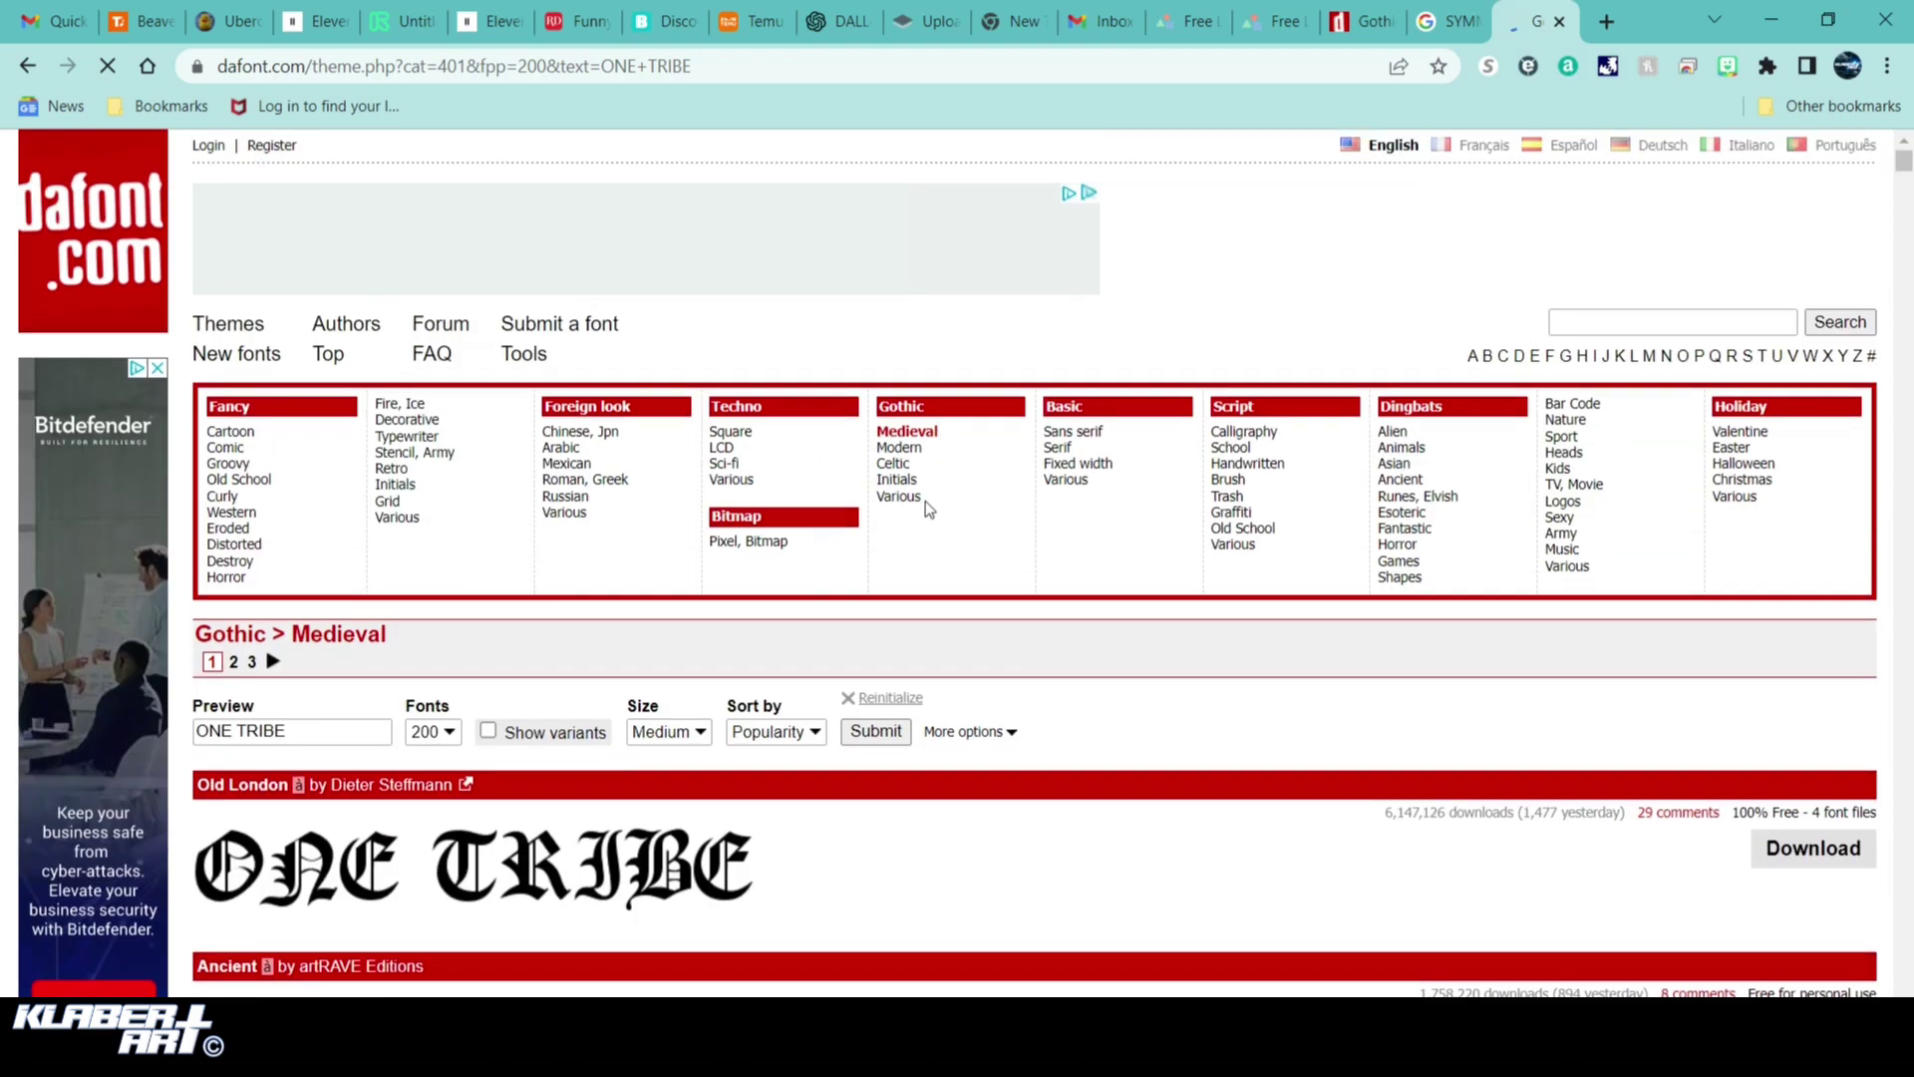
Find the Dirty Crown font in the Gothic Modern category and download it
{"action": "scroll", "coordinate": [855, 679], "scroll_direction": "down", "scroll_amount": 15}
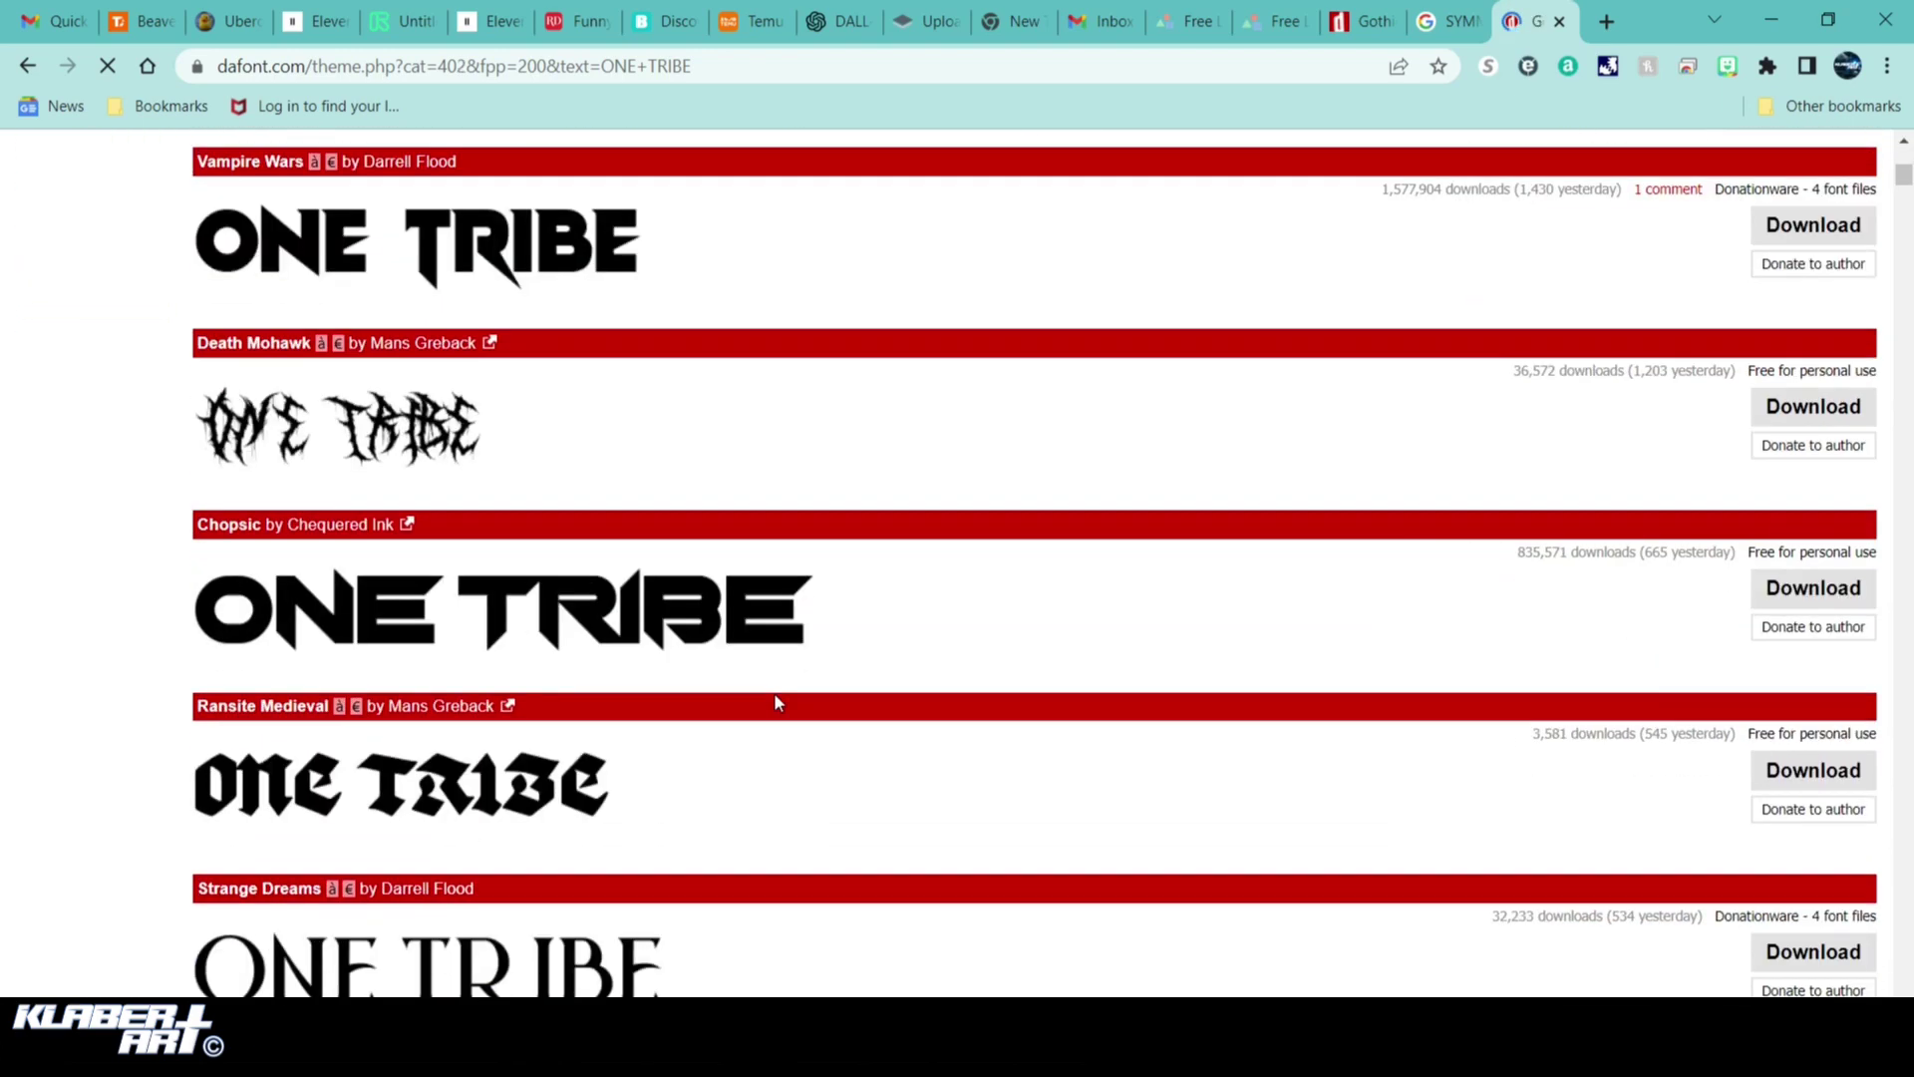
{"action": "scroll", "coordinate": [775, 705], "scroll_direction": "down", "scroll_amount": 1}
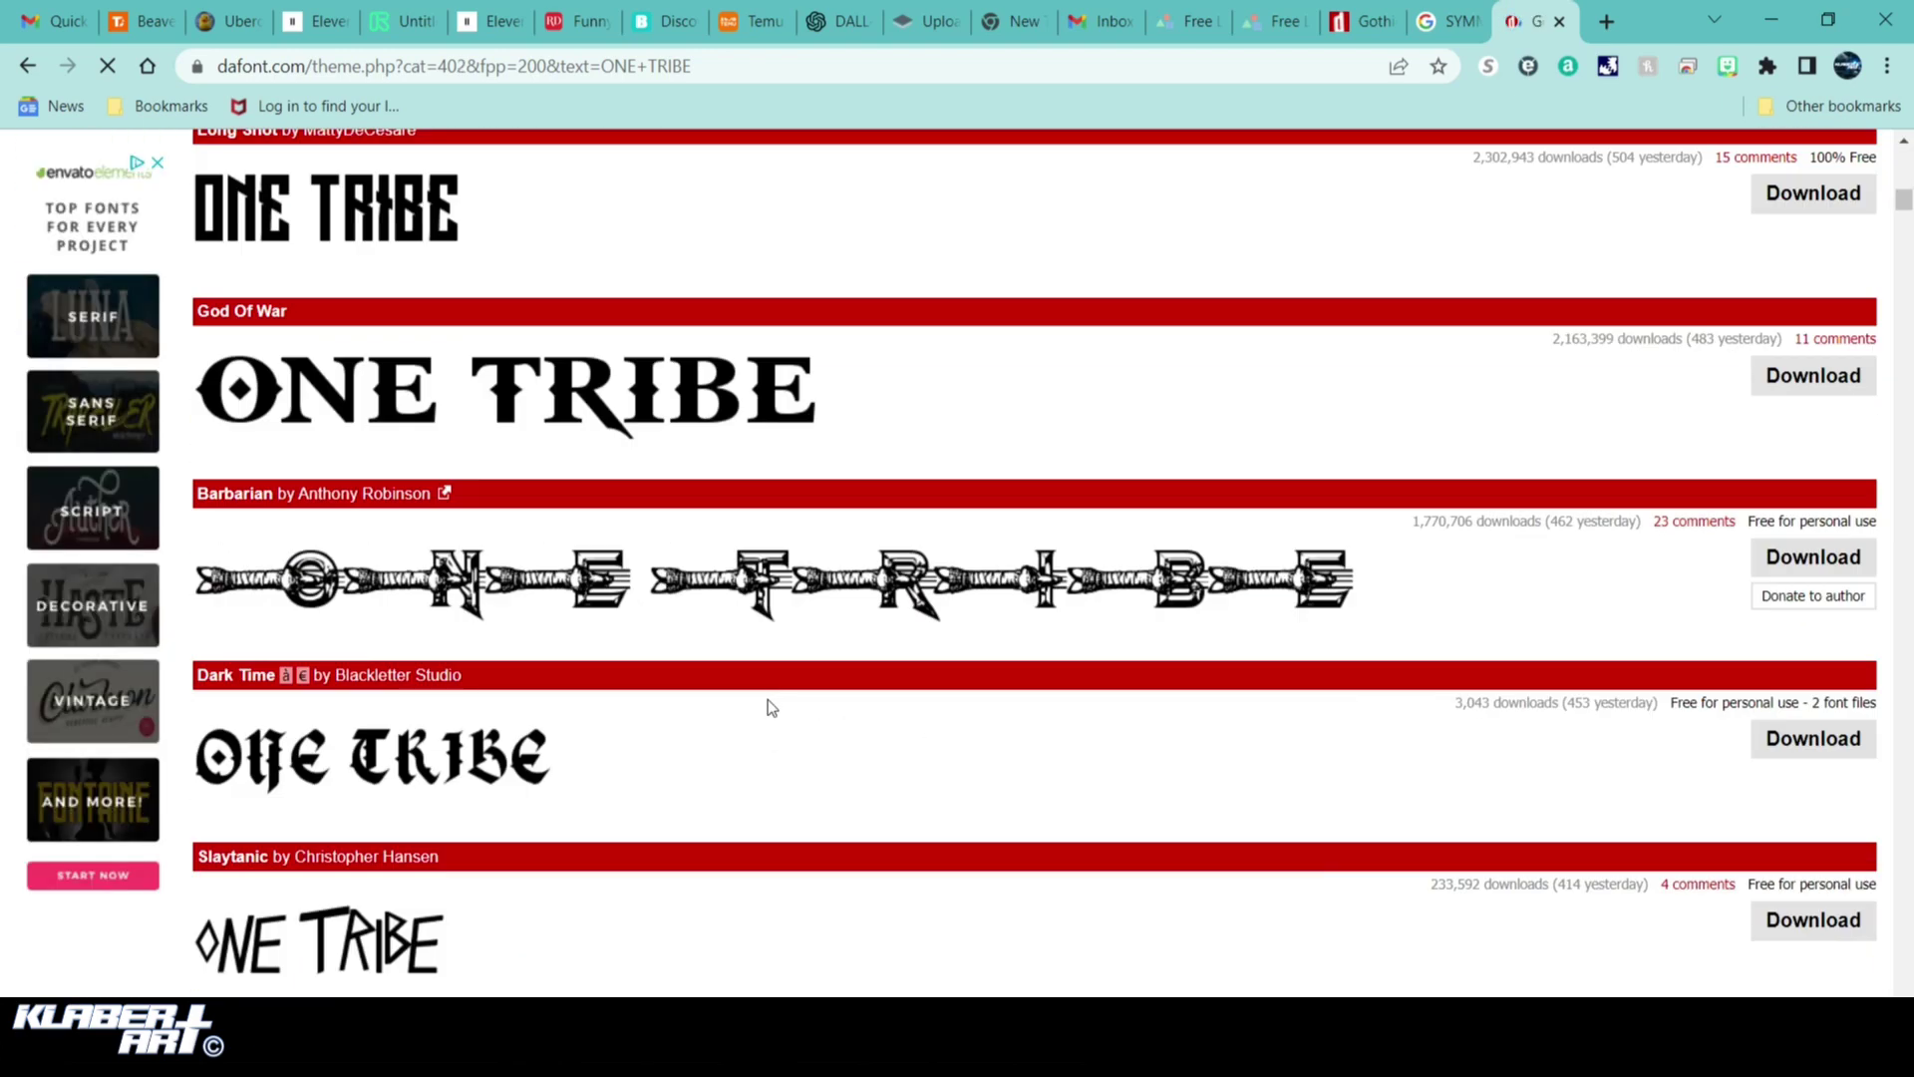
{"action": "scroll", "coordinate": [771, 707], "scroll_direction": "up", "scroll_amount": 1}
{"action": "scroll", "coordinate": [770, 708], "scroll_direction": "down", "scroll_amount": 10}
{"action": "scroll", "coordinate": [769, 710], "scroll_direction": "down", "scroll_amount": 12}
{"action": "scroll", "coordinate": [768, 708], "scroll_direction": "down", "scroll_amount": 9}
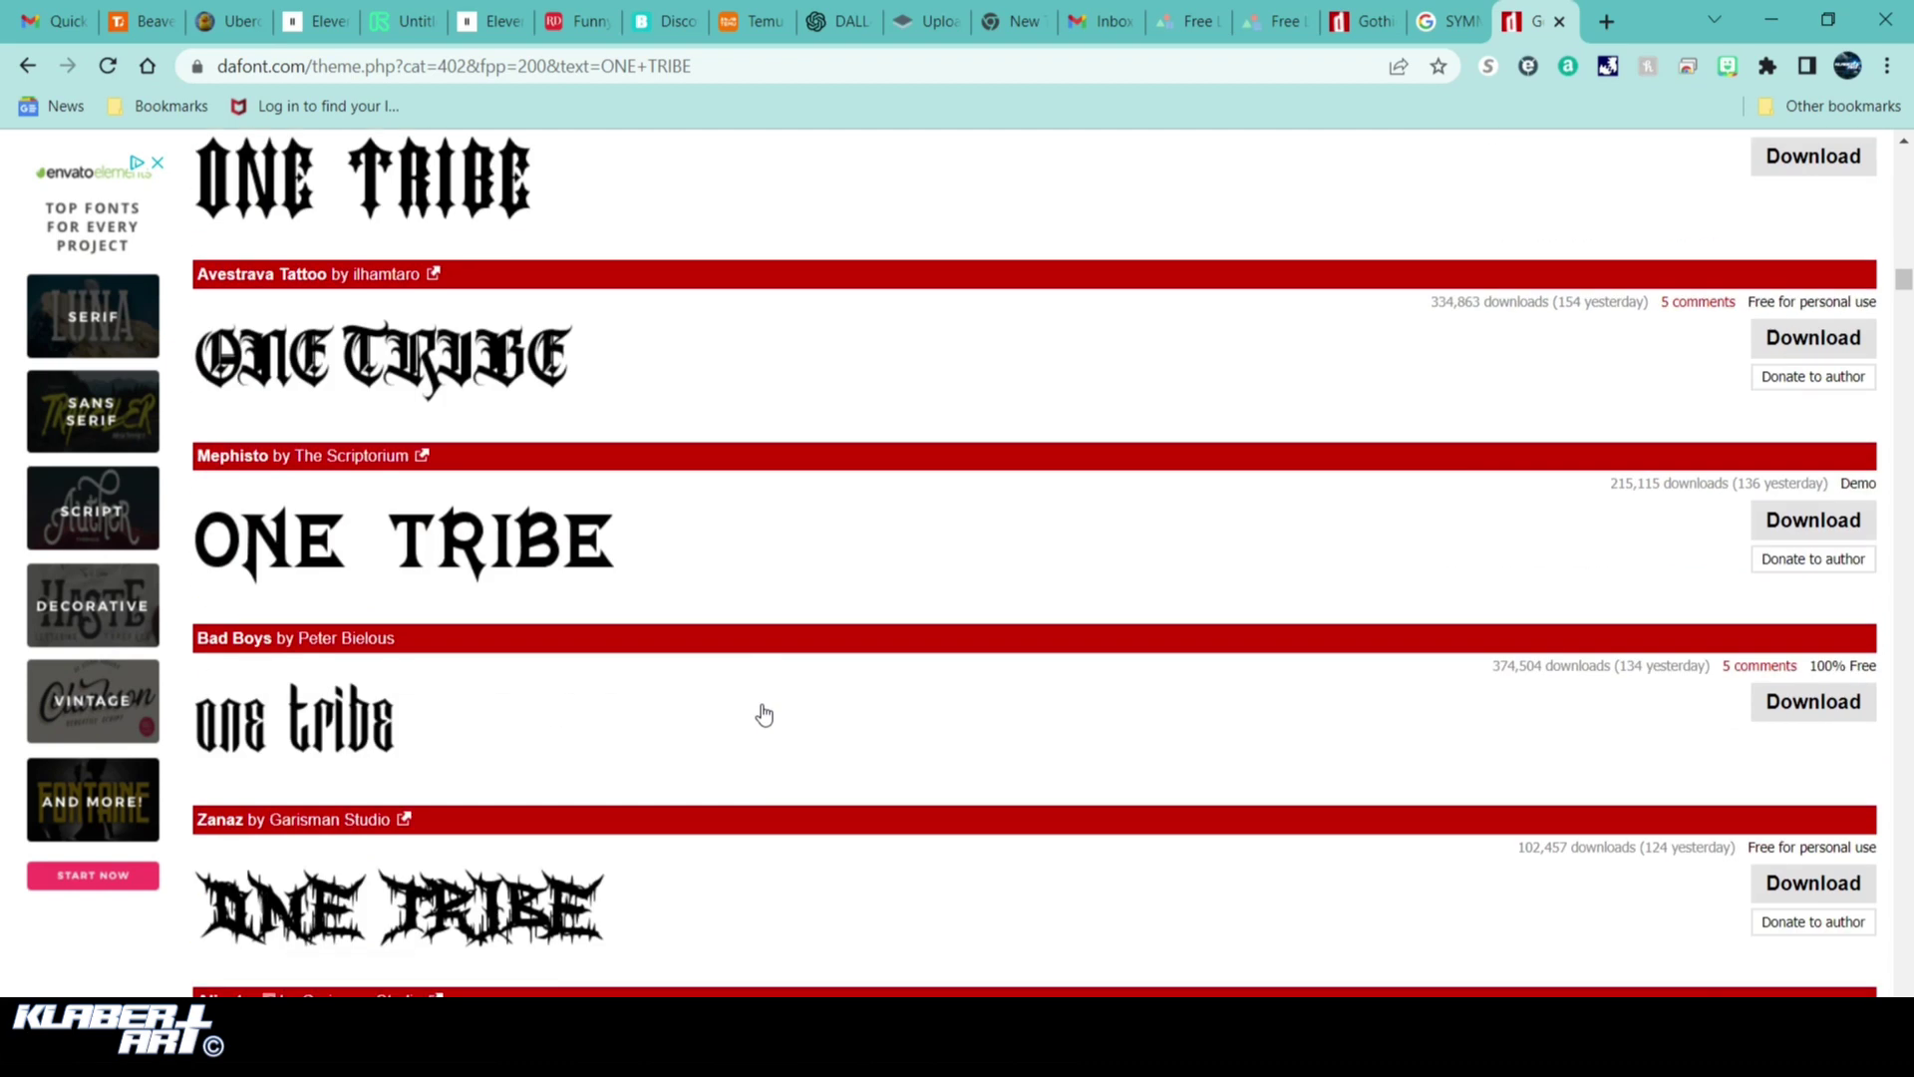
{"action": "scroll", "coordinate": [762, 715], "scroll_direction": "down", "scroll_amount": 1}
{"action": "scroll", "coordinate": [763, 715], "scroll_direction": "down", "scroll_amount": 4}
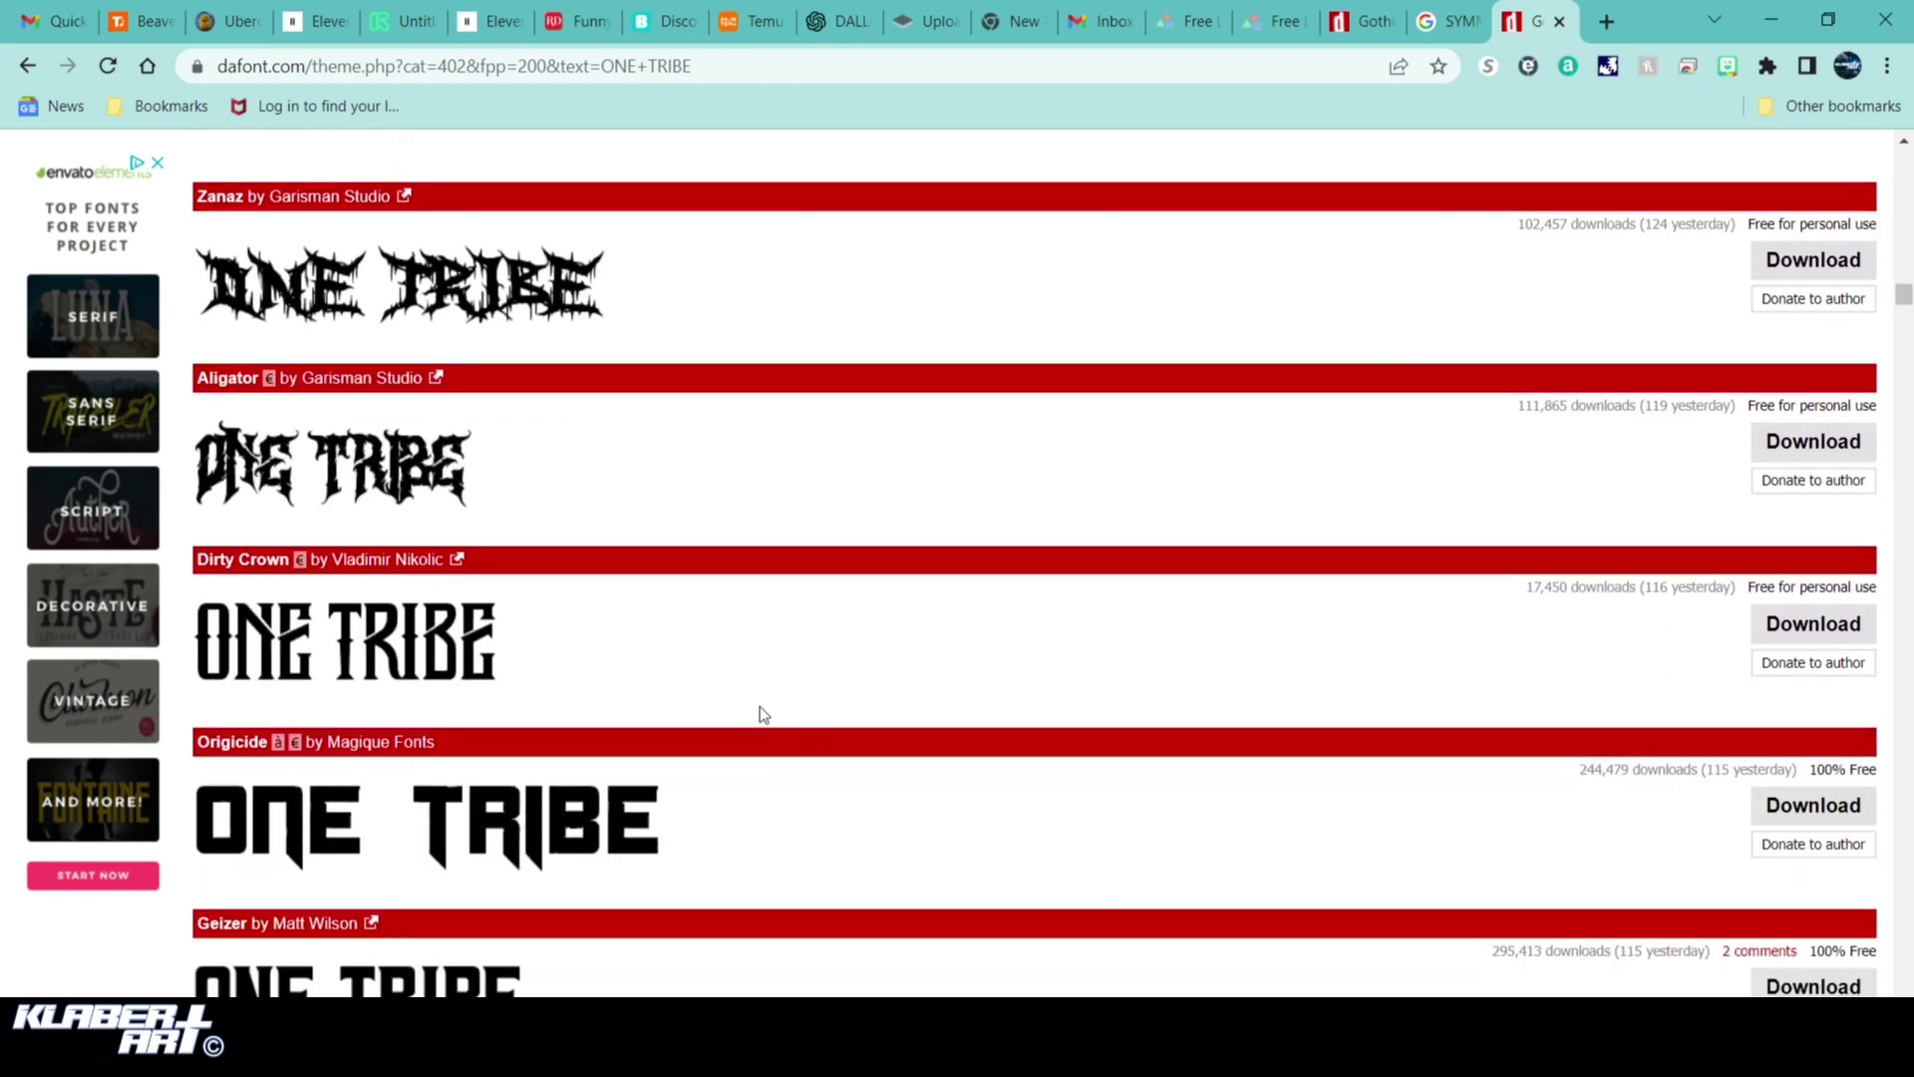
{"action": "left_click", "coordinate": [1813, 624]}
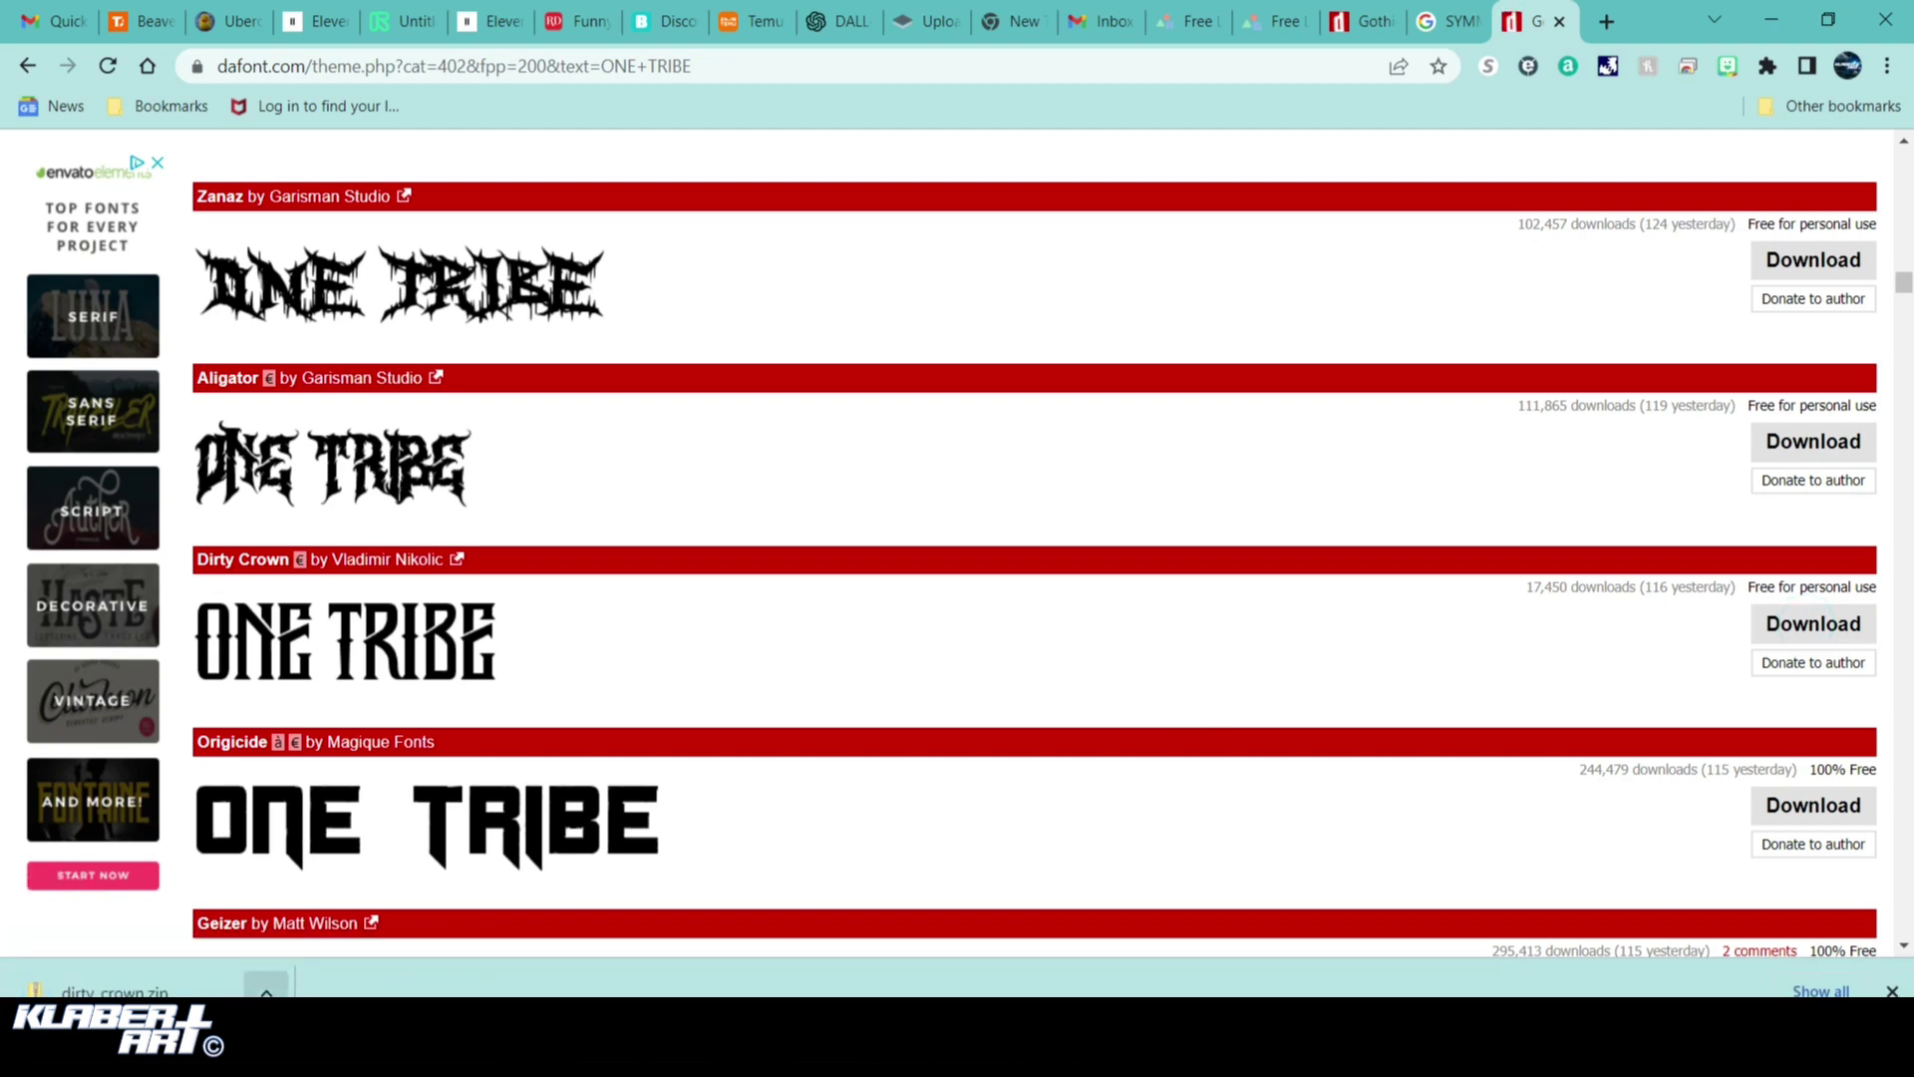
Show the downloaded dirty_crown archive in its folder and open the DirtyCrown TrueType font file inside it
{"action": "left_click", "coordinate": [266, 990]}
{"action": "left_click", "coordinate": [320, 909]}
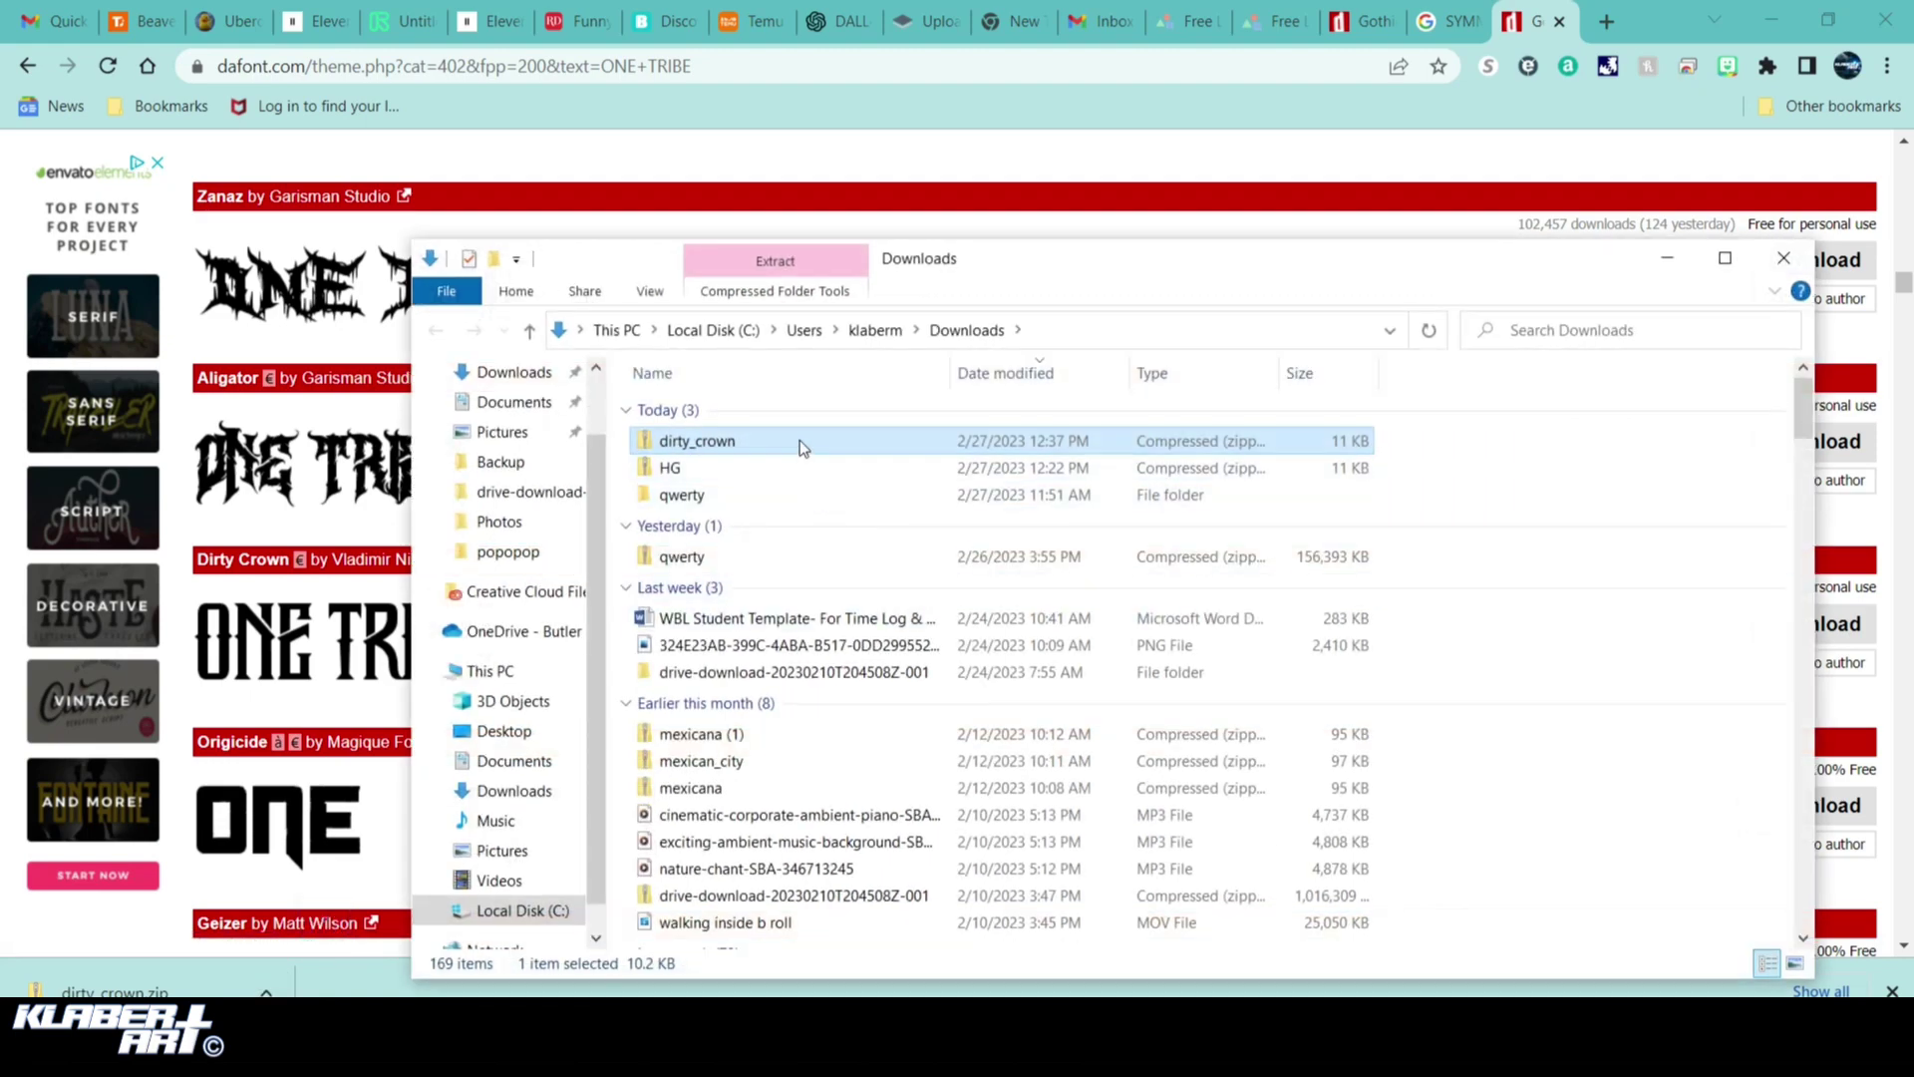
{"action": "double_click", "coordinate": [799, 440]}
{"action": "double_click", "coordinate": [697, 412]}
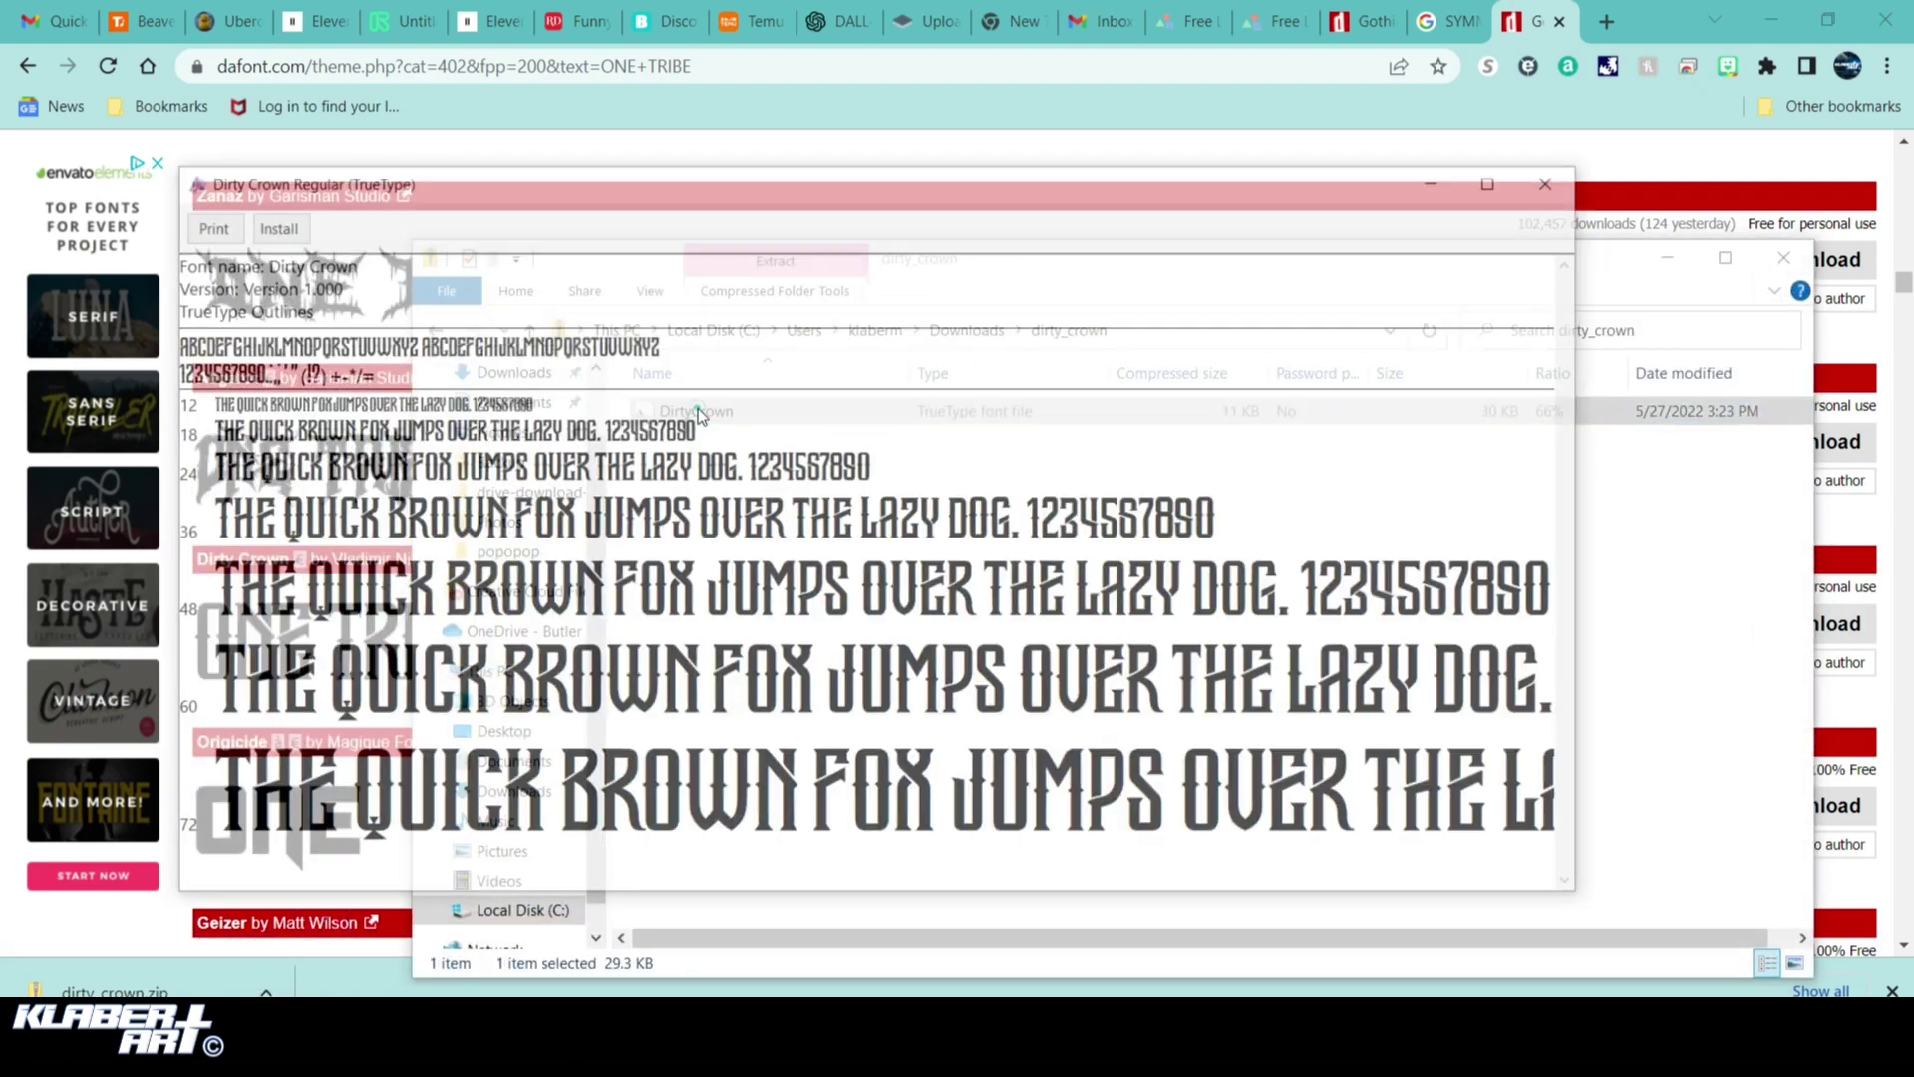
Install Dirty Crown Regular, replacing the existing copy, and close the font preview and the folder window
{"action": "left_click", "coordinate": [271, 225]}
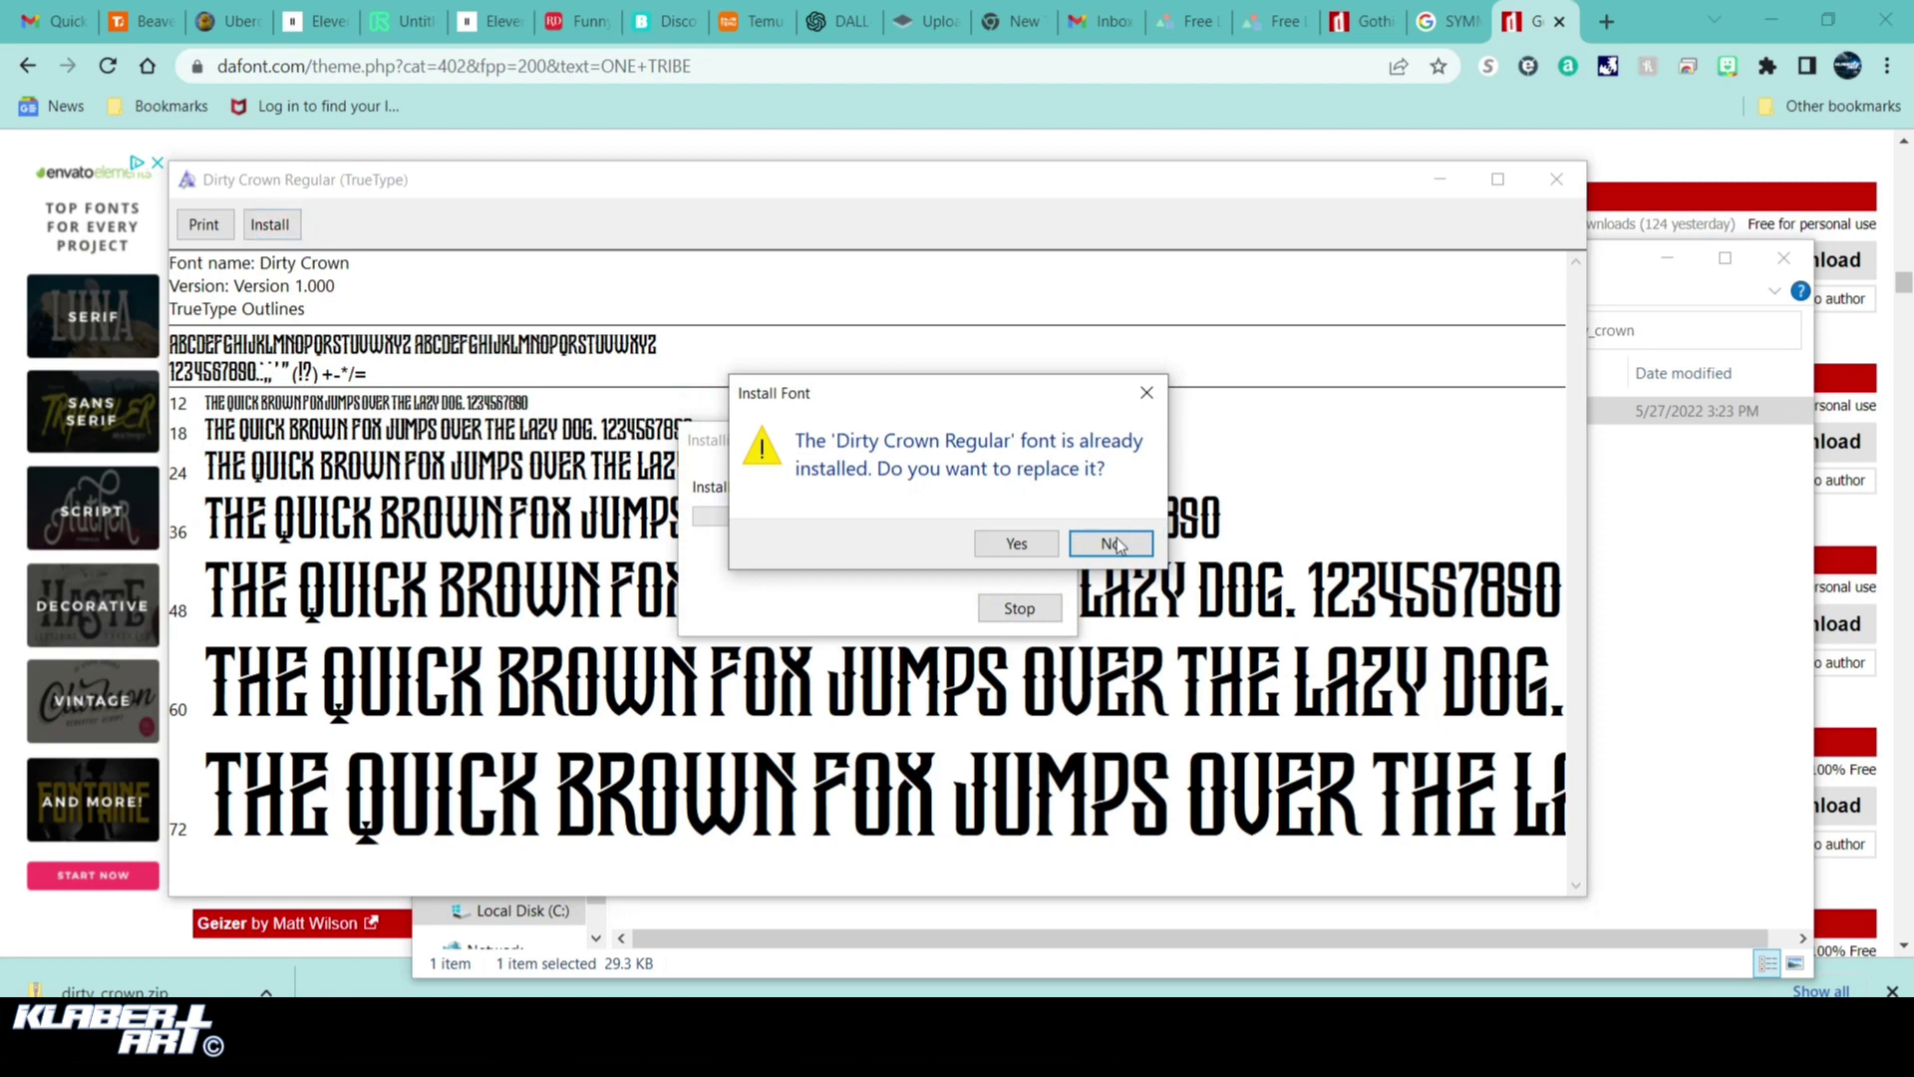
{"action": "left_click", "coordinate": [1016, 544]}
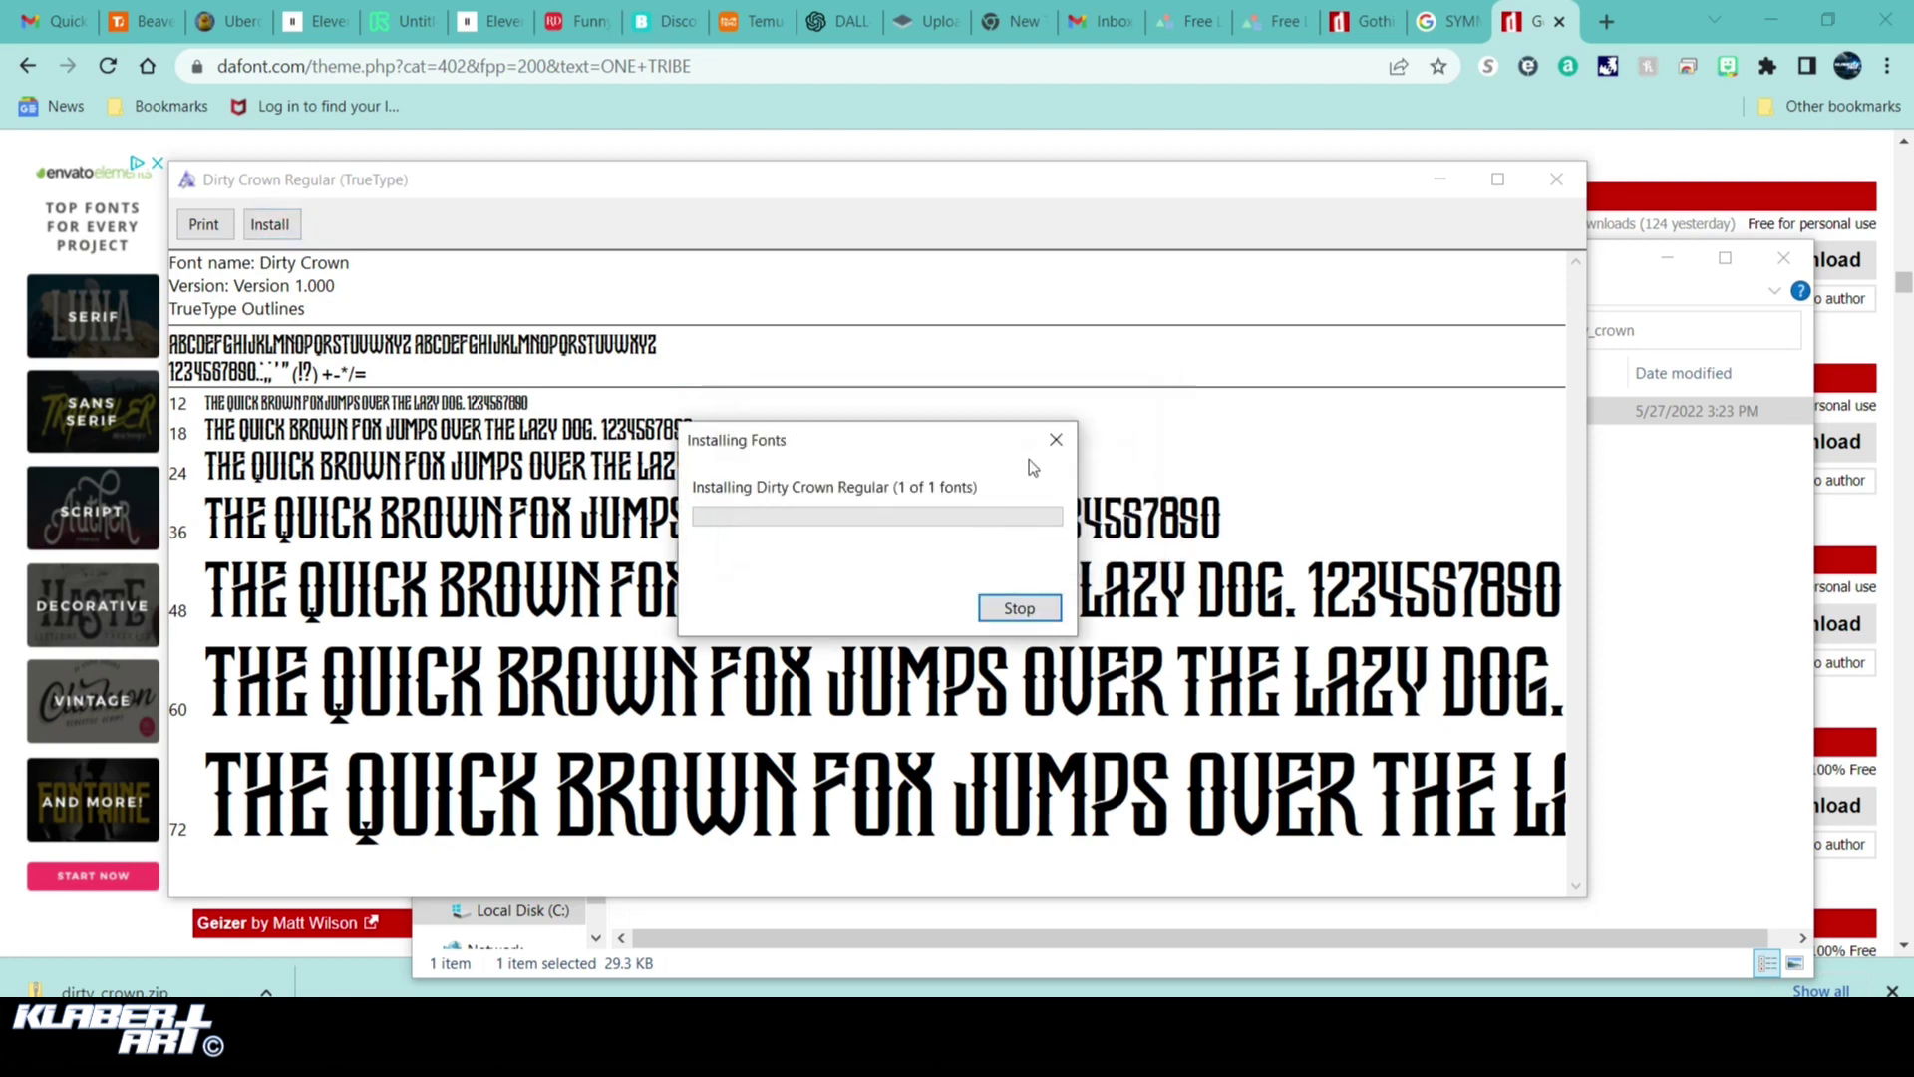
{"action": "left_click", "coordinate": [1052, 441]}
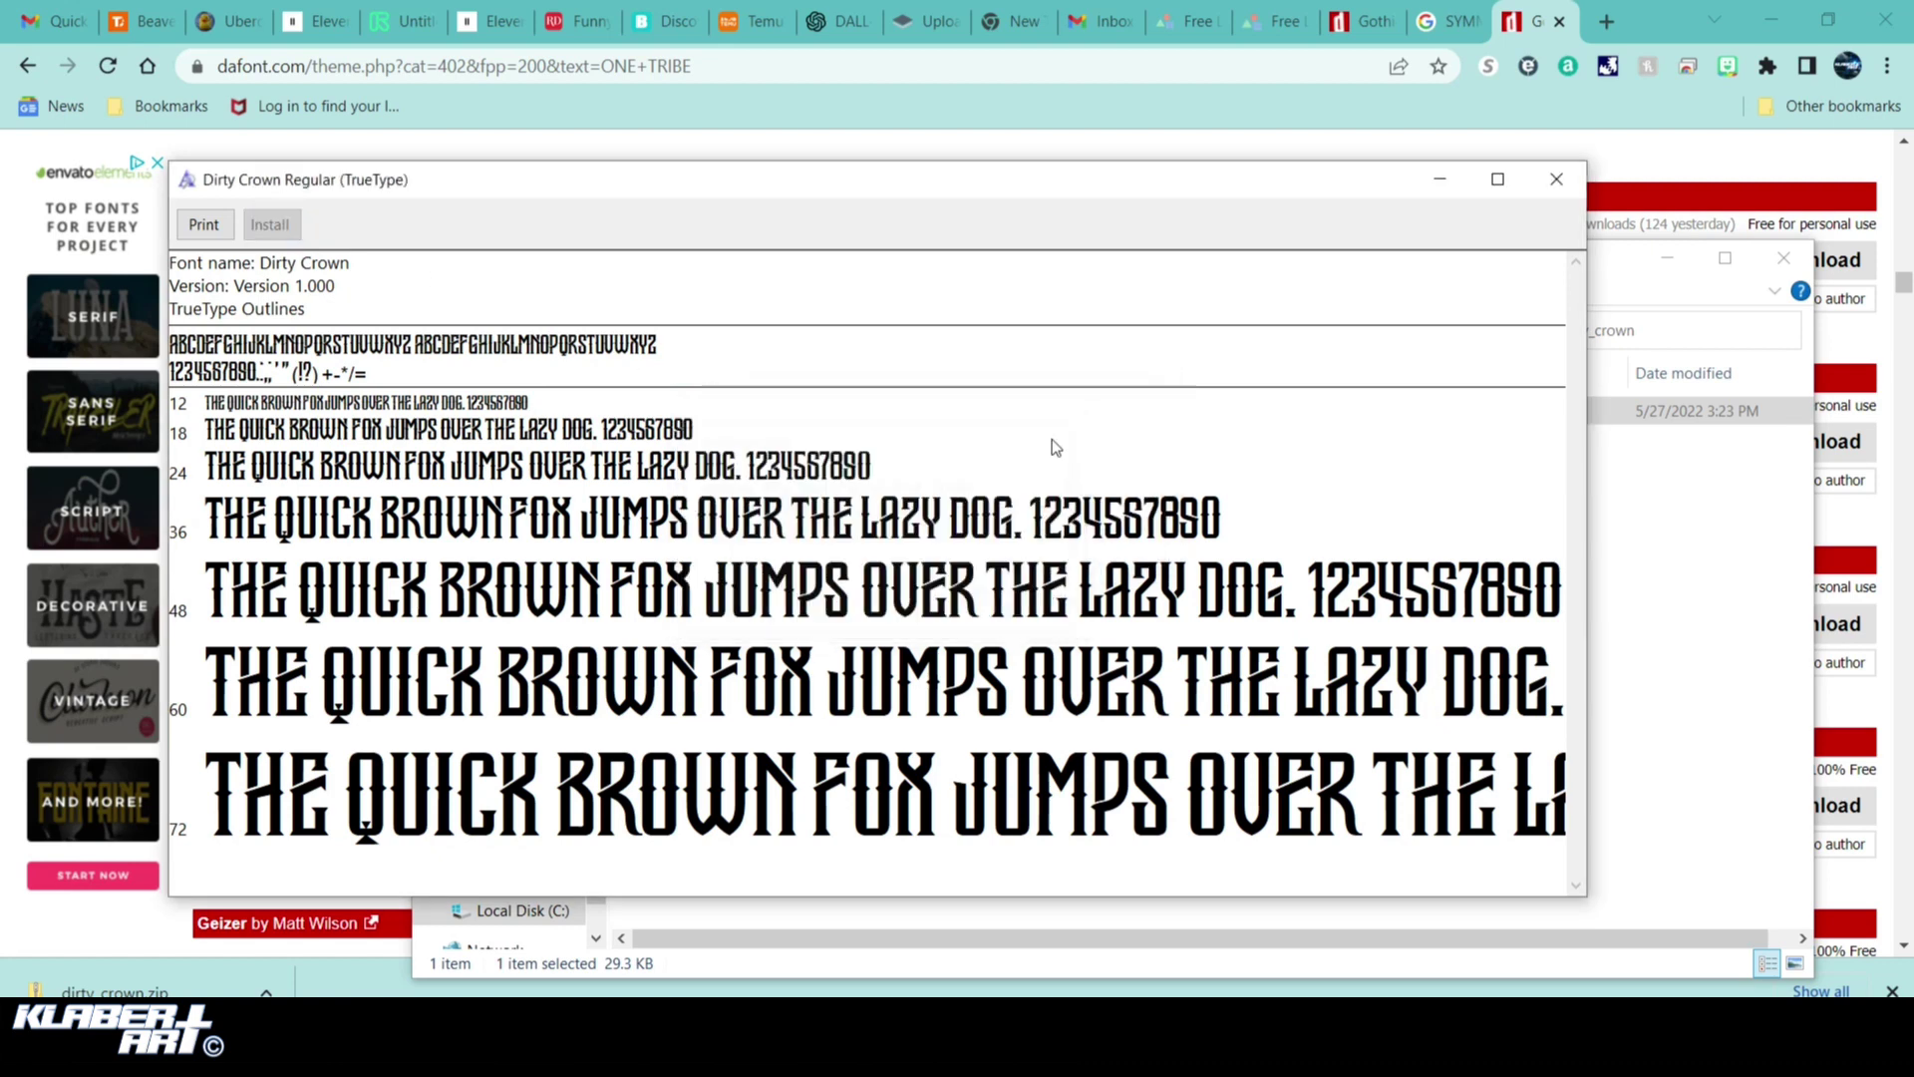
{"action": "left_click", "coordinate": [1553, 181]}
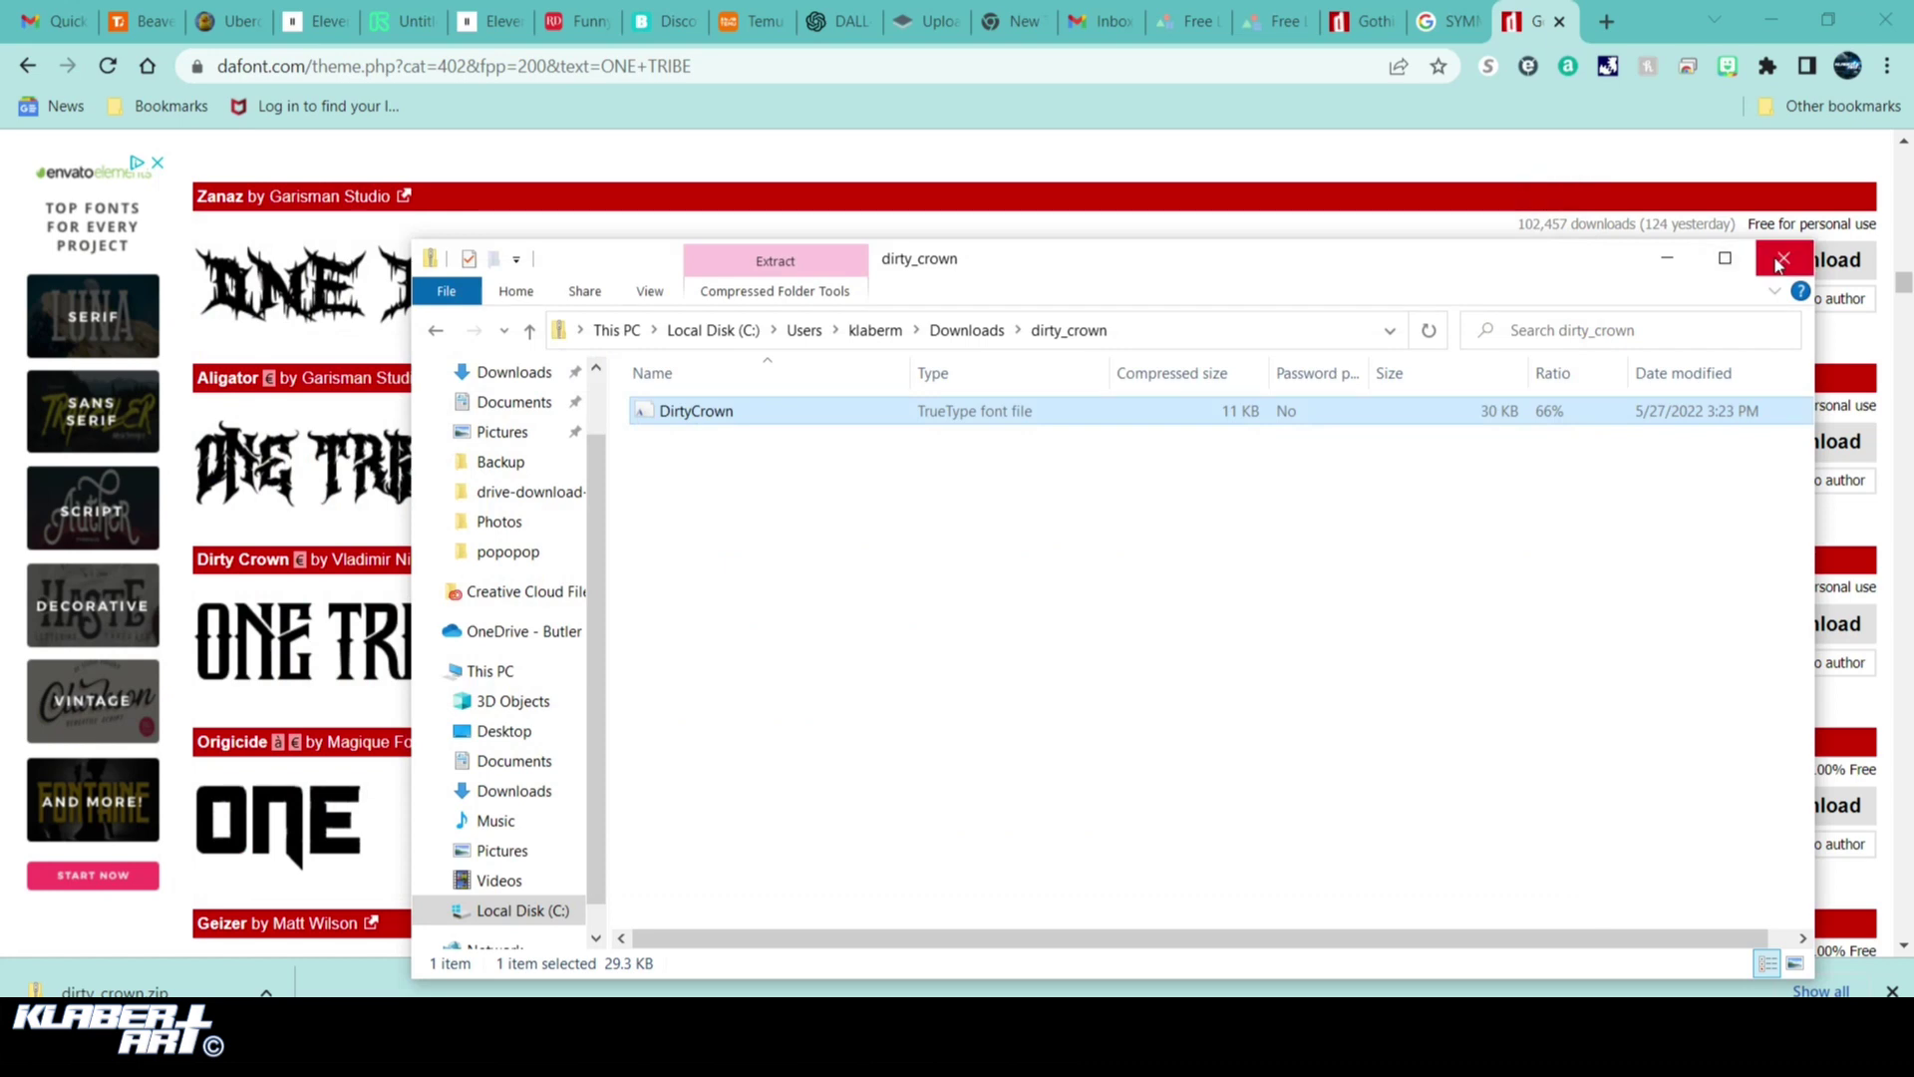
{"action": "left_click", "coordinate": [1781, 260]}
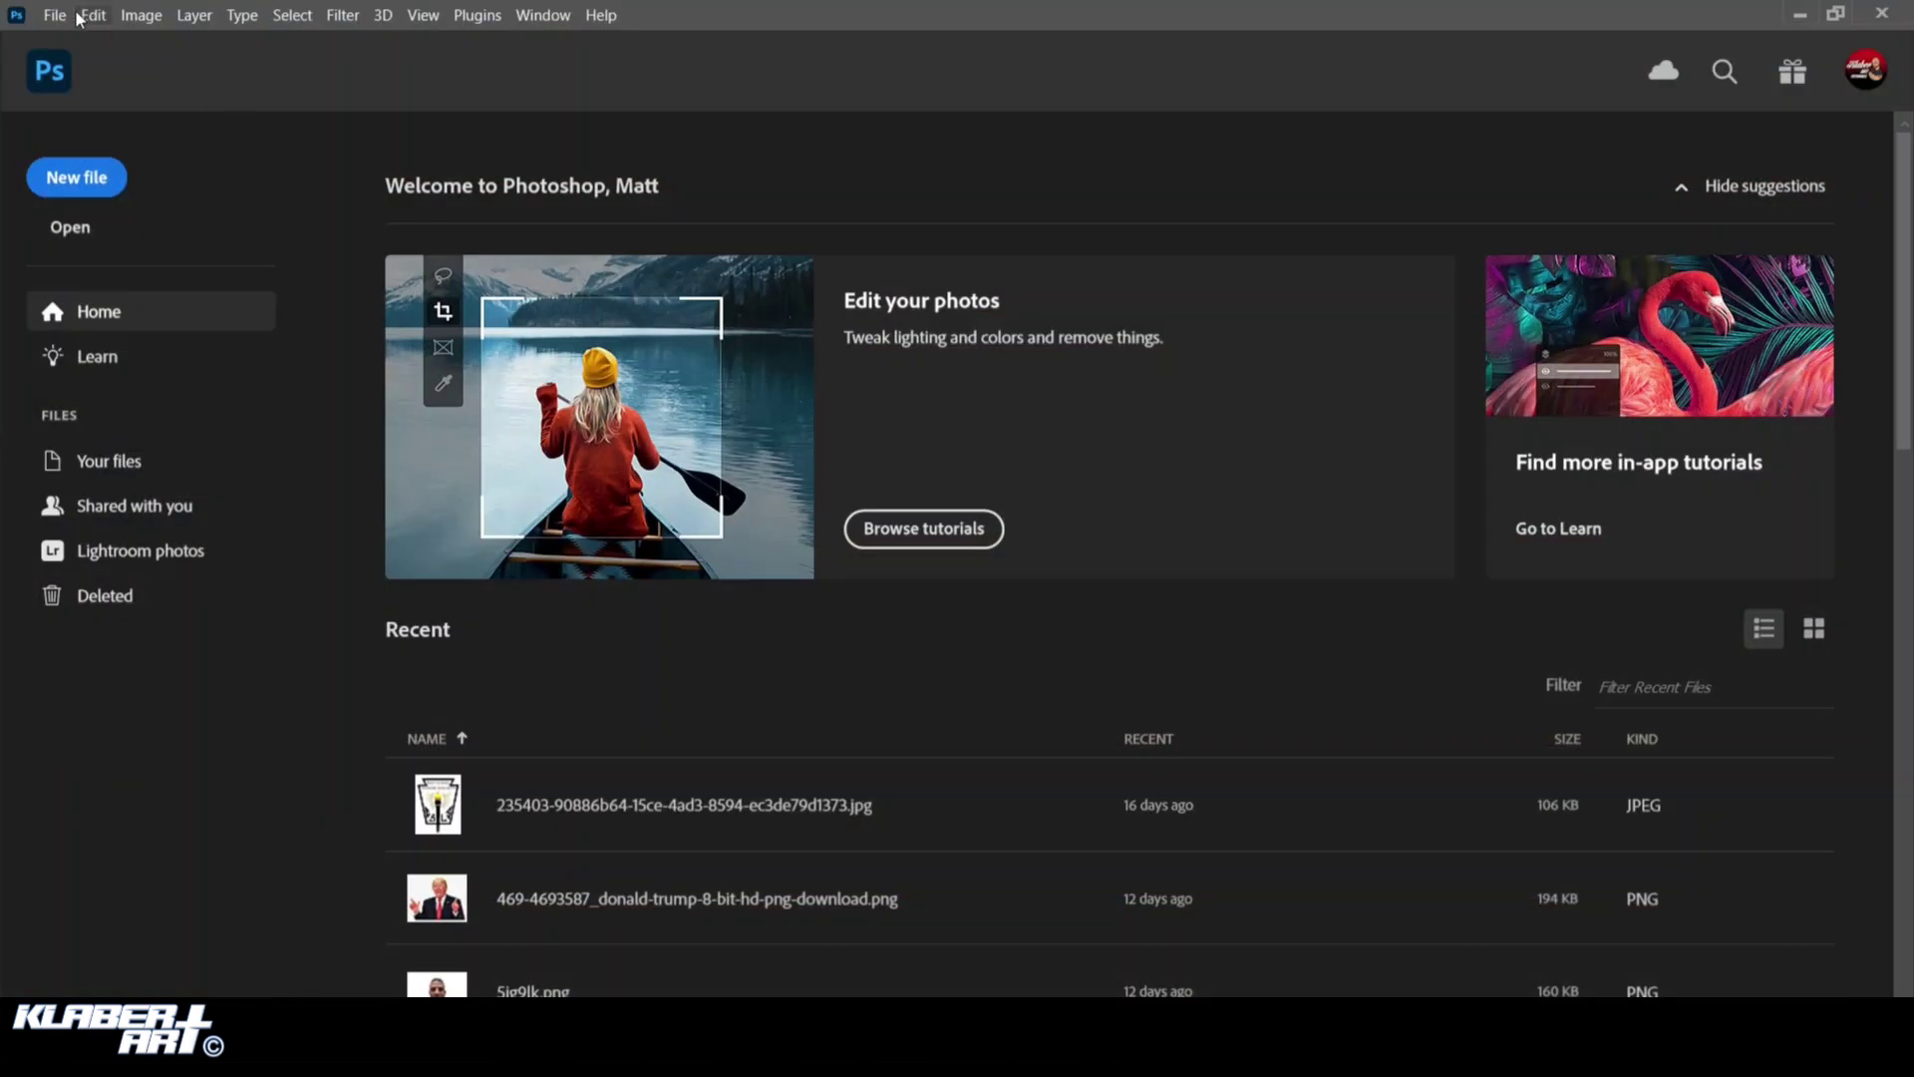
Switch to Photoshop and start a new document named LOGO
{"action": "left_click", "coordinate": [54, 15]}
{"action": "left_click", "coordinate": [70, 38]}
{"action": "left_click", "coordinate": [1369, 198]}
{"action": "type", "text": "LOGO"}
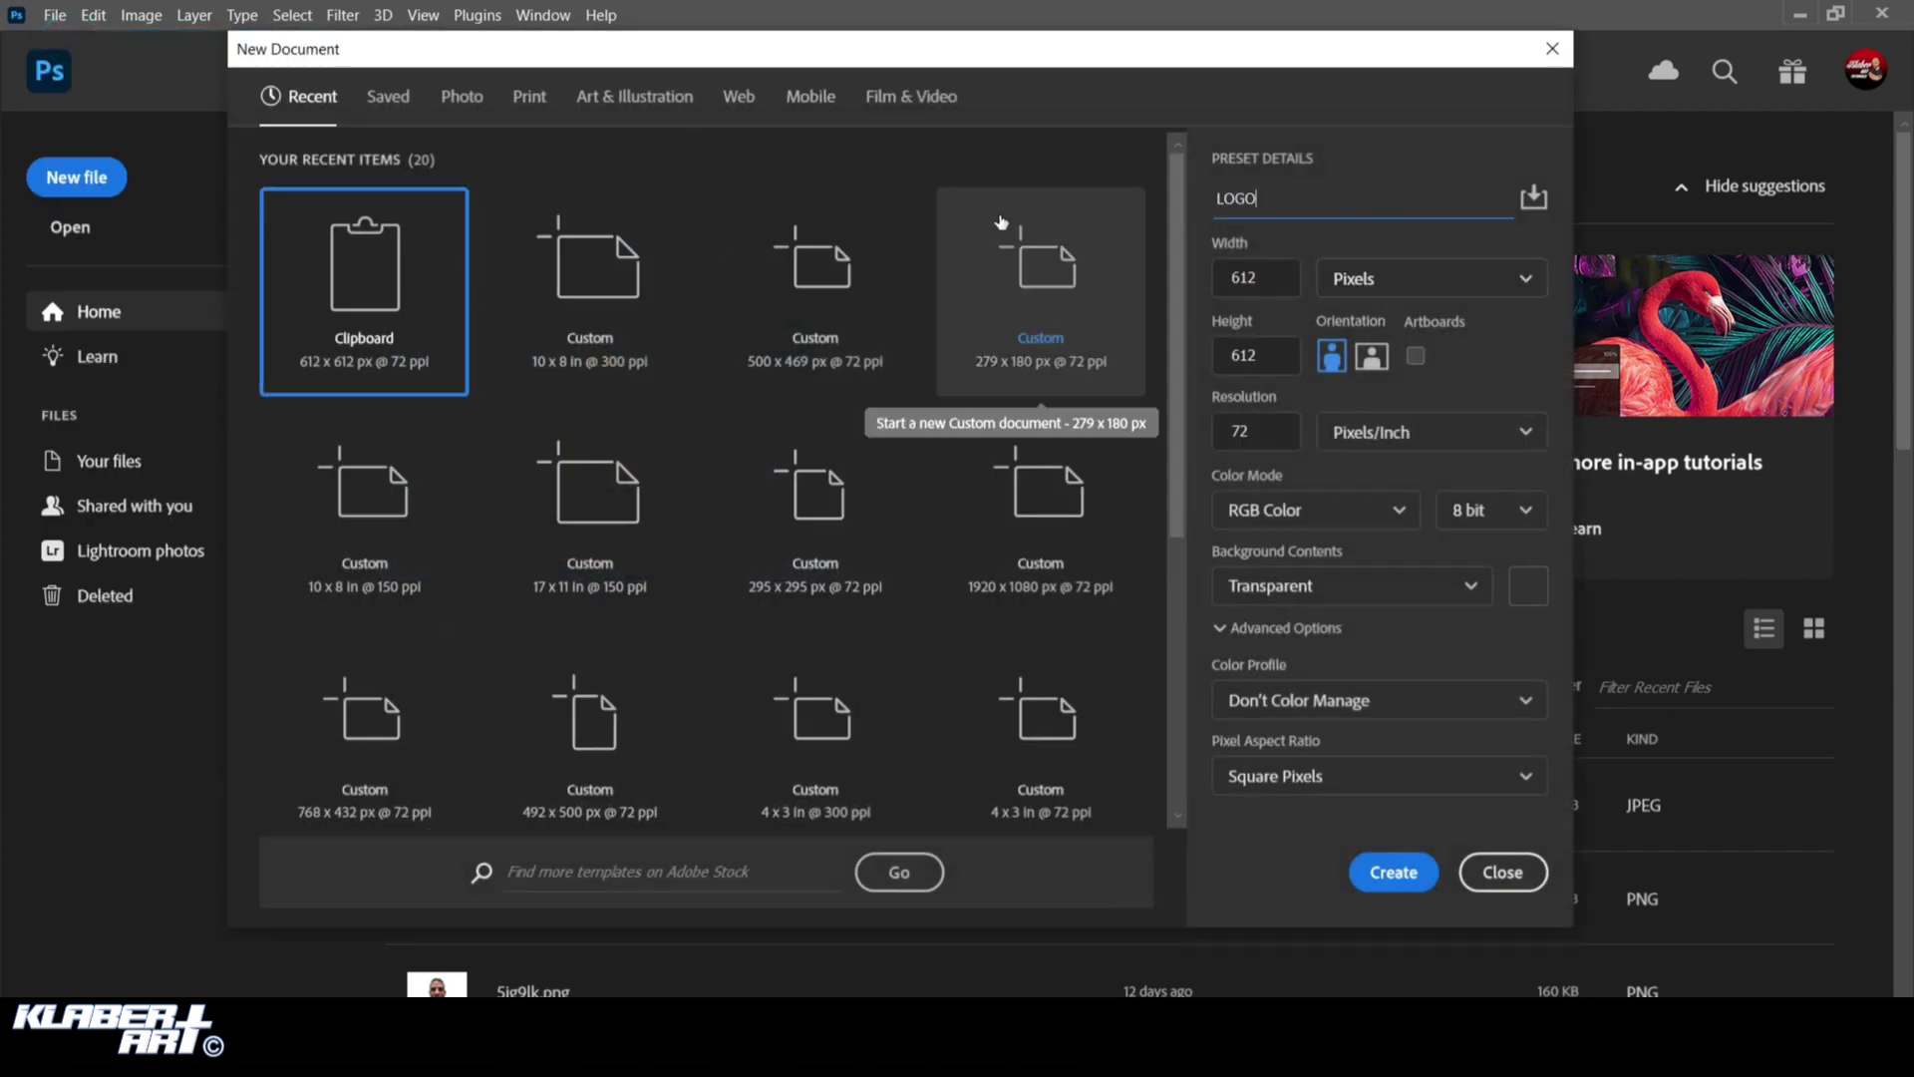
Set the new document to 10 inches wide, 8 inches high and 300 pixels/inch, and create it
{"action": "left_click", "coordinate": [1376, 283]}
{"action": "left_click", "coordinate": [1372, 367]}
{"action": "double_click", "coordinate": [1246, 278]}
{"action": "type", "text": "10"}
{"action": "key", "text": "Tab"}
{"action": "type", "text": "8"}
{"action": "key", "text": "Tab"}
{"action": "type", "text": "300"}
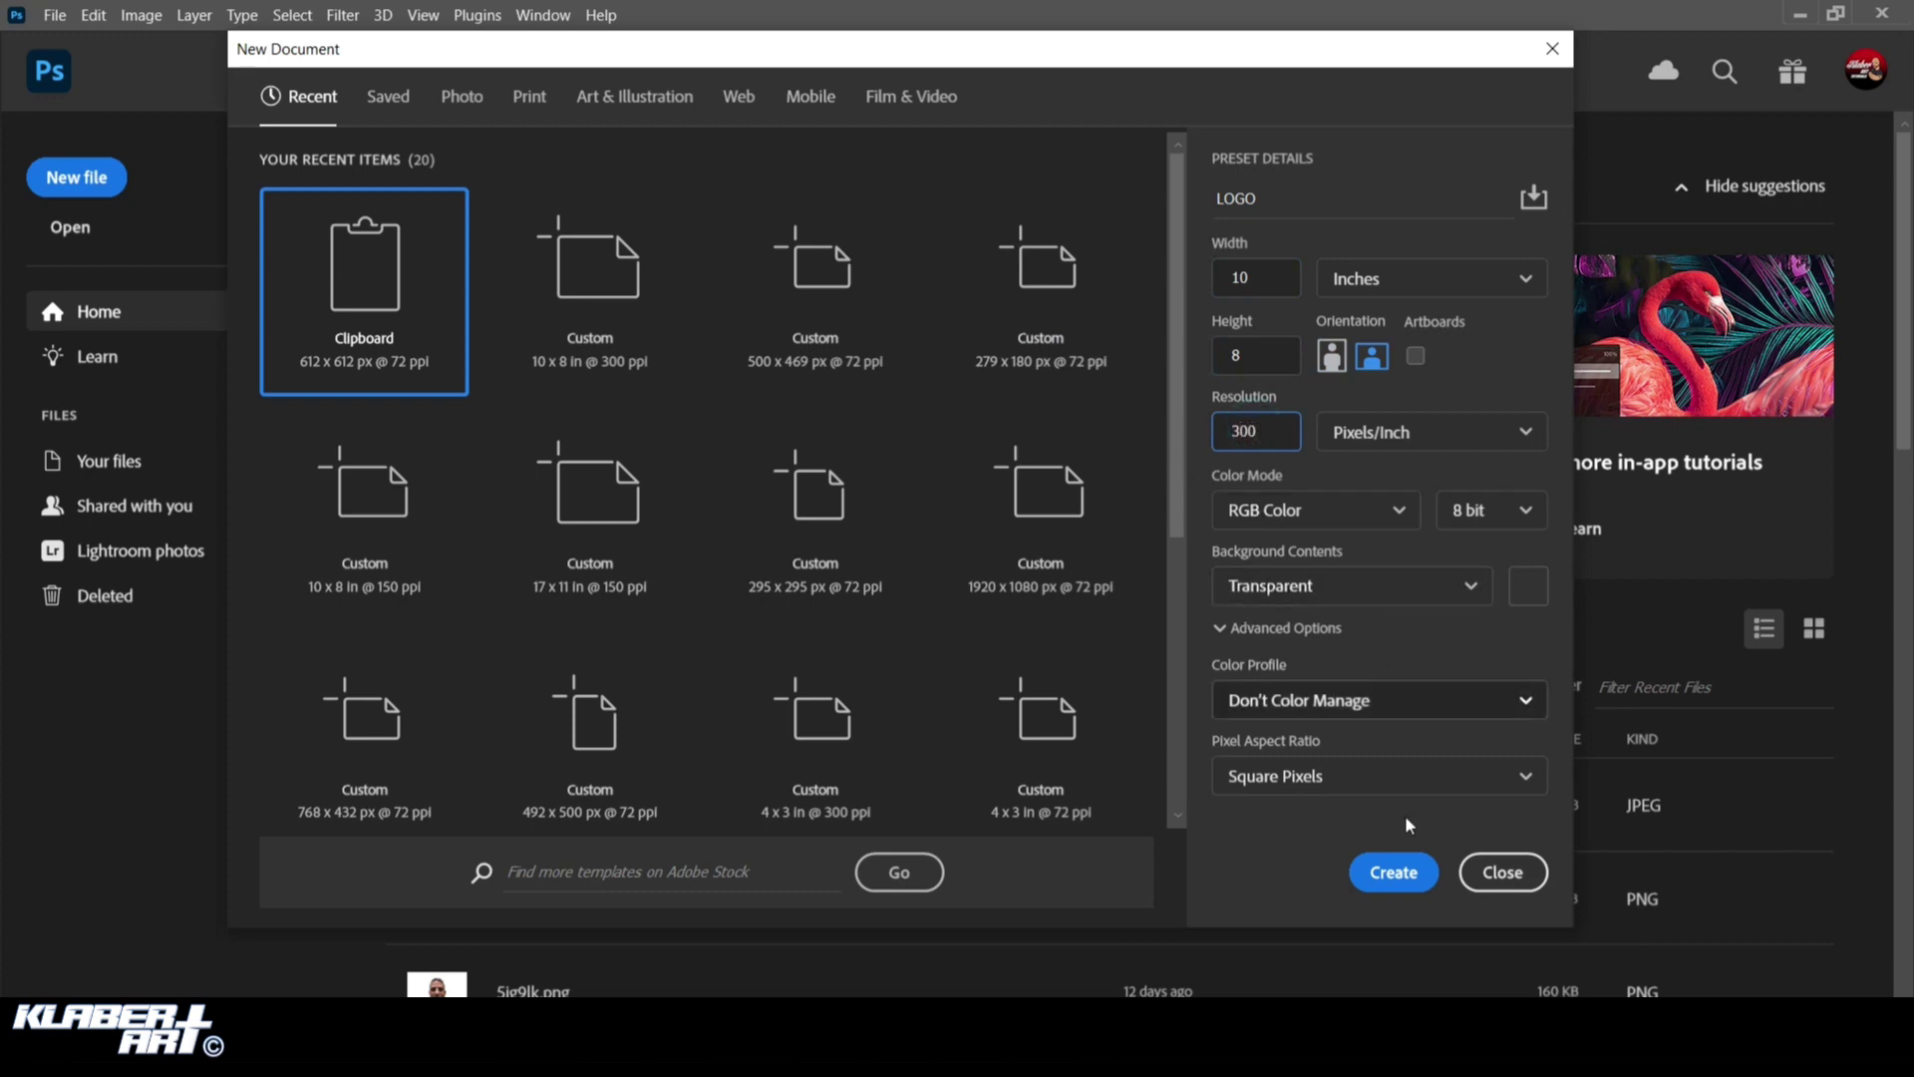
{"action": "left_click", "coordinate": [1396, 873]}
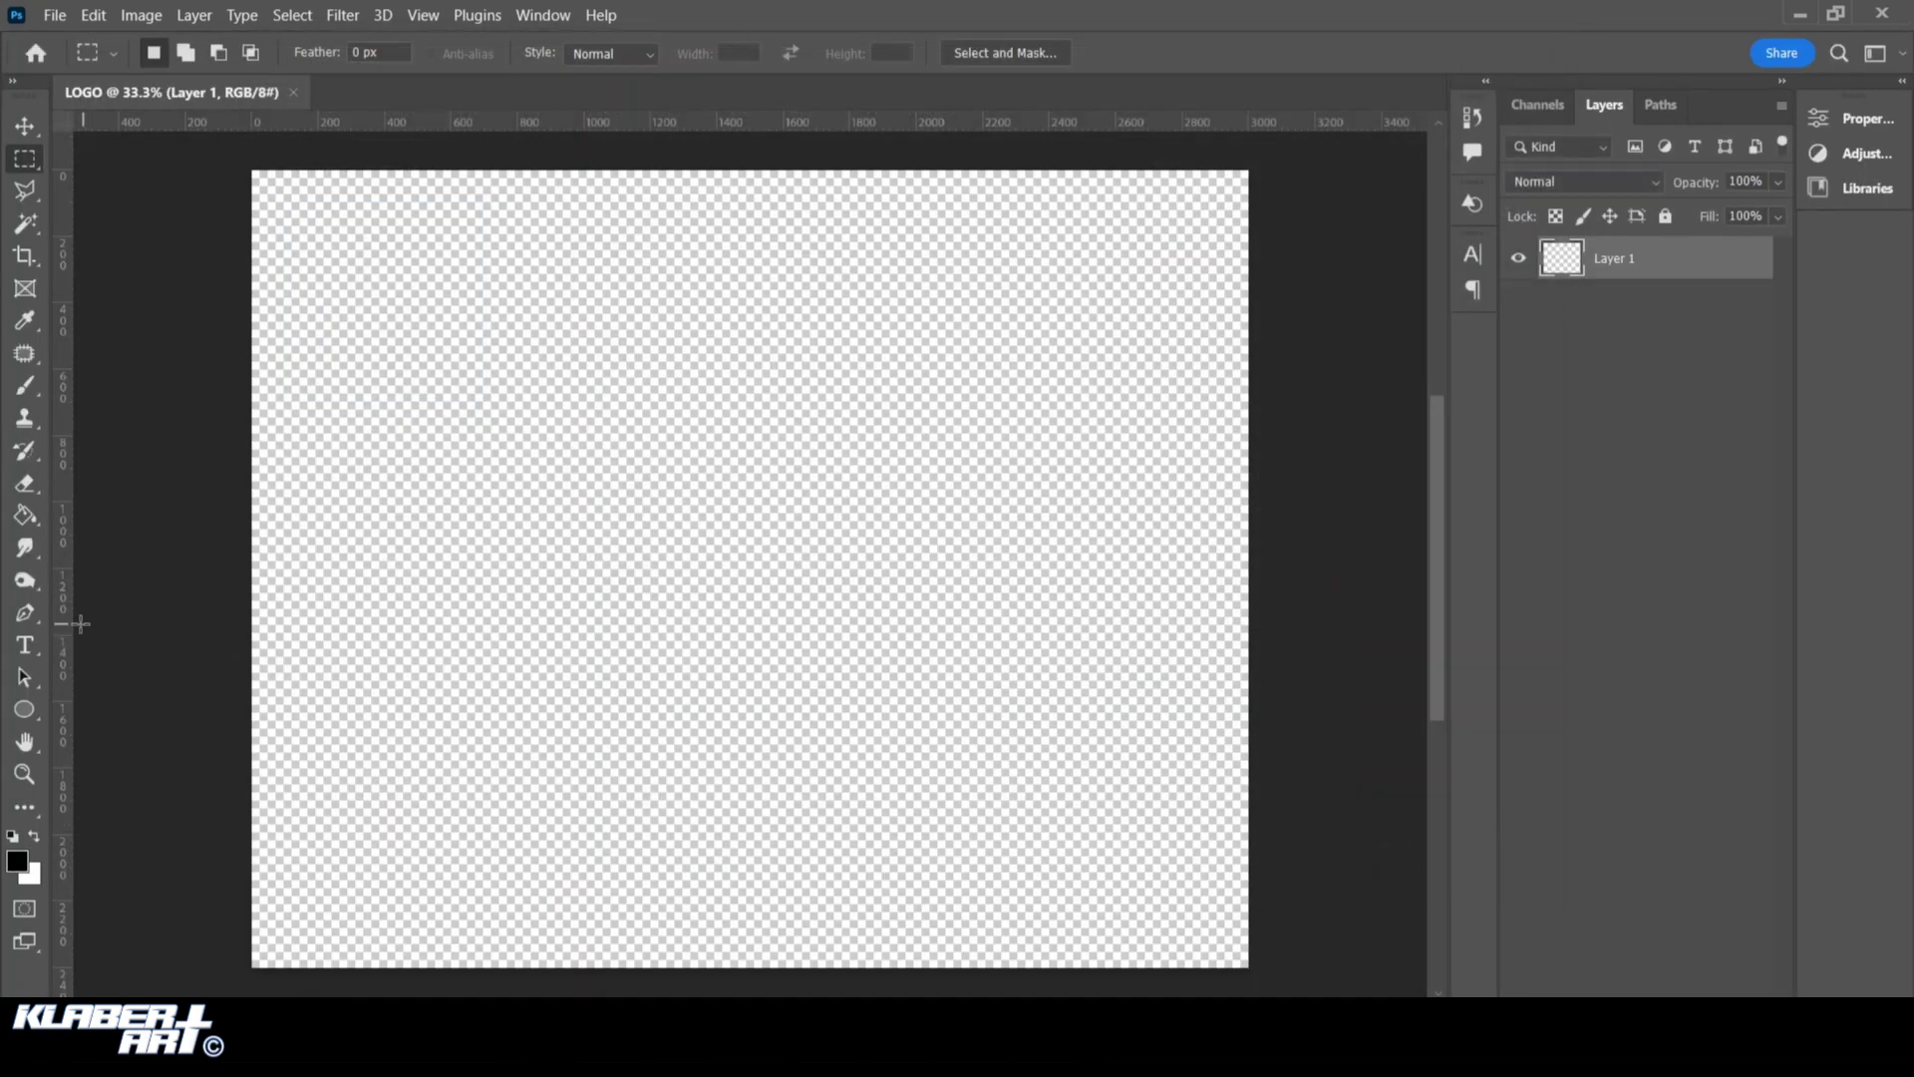
Set the Type tool to the Dirty Crown font at 72 pt
{"action": "left_click", "coordinate": [25, 645]}
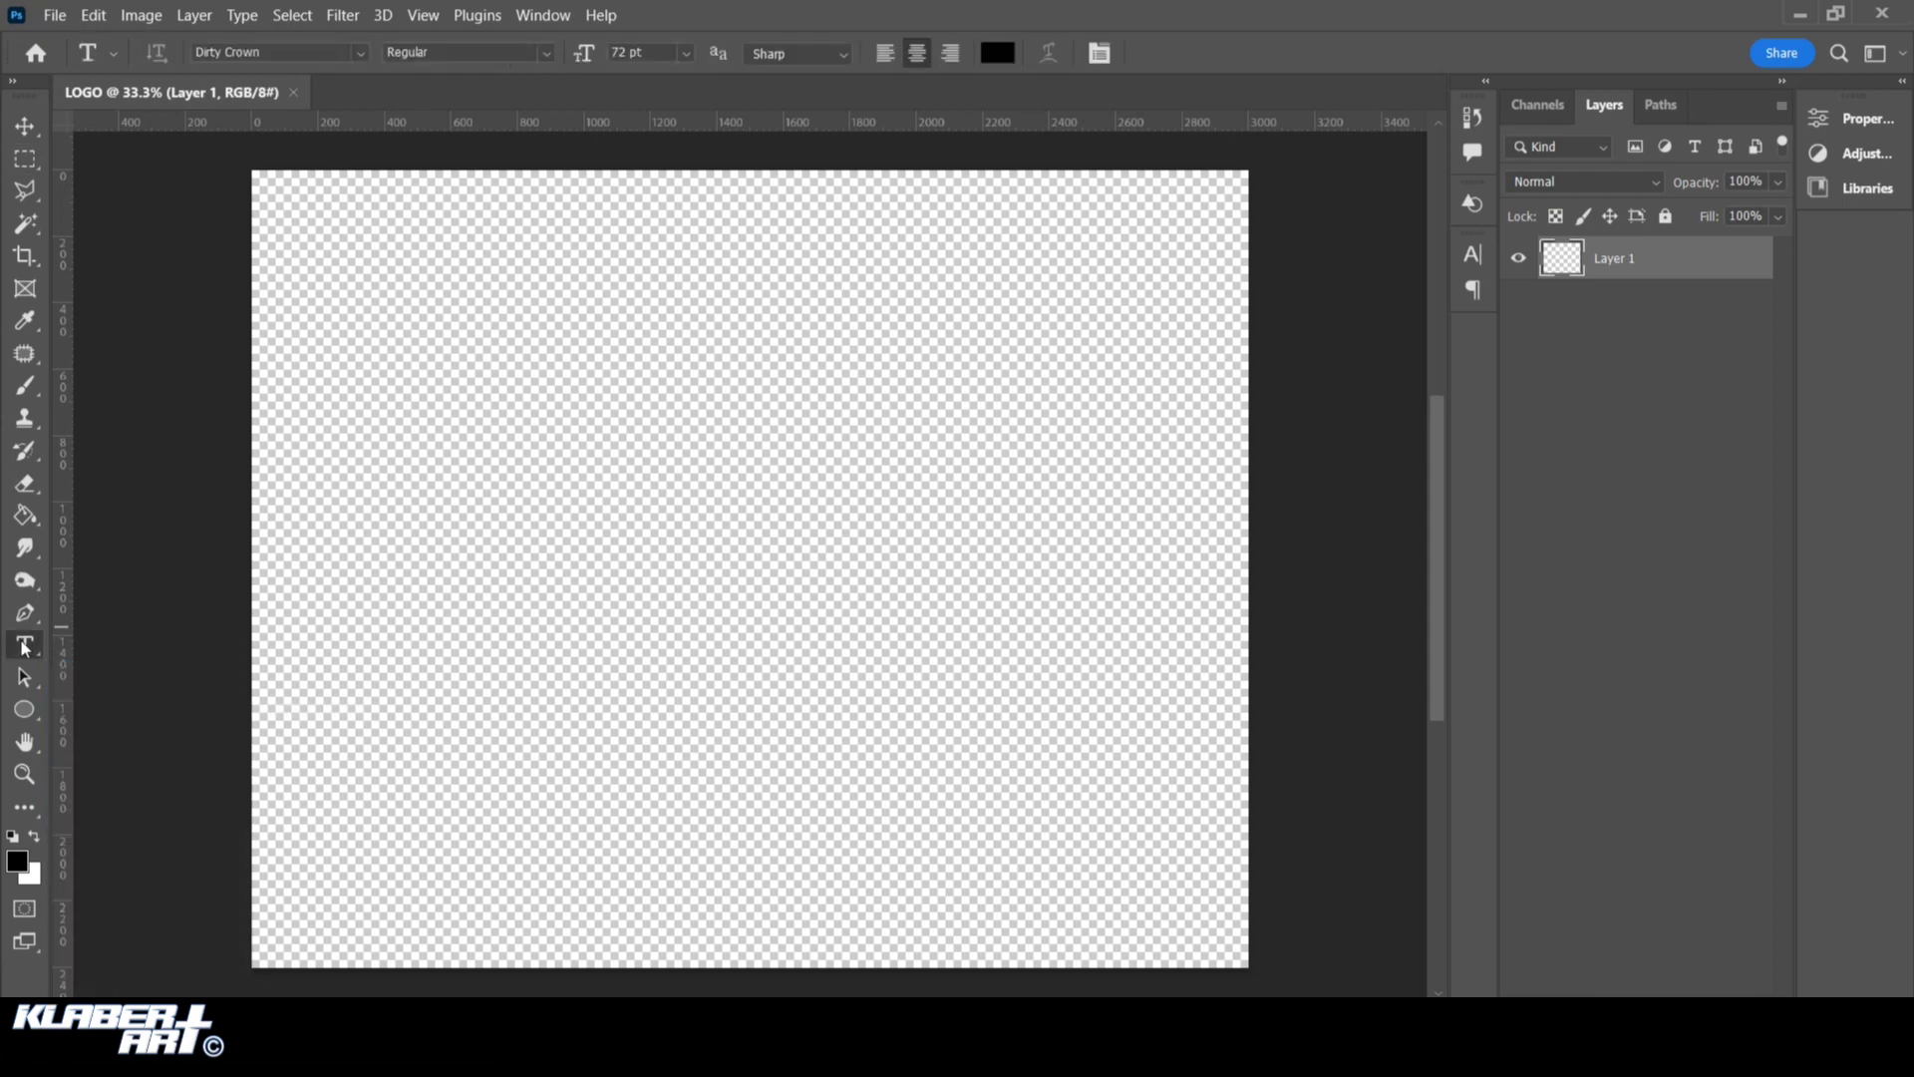
{"action": "left_click", "coordinate": [361, 52]}
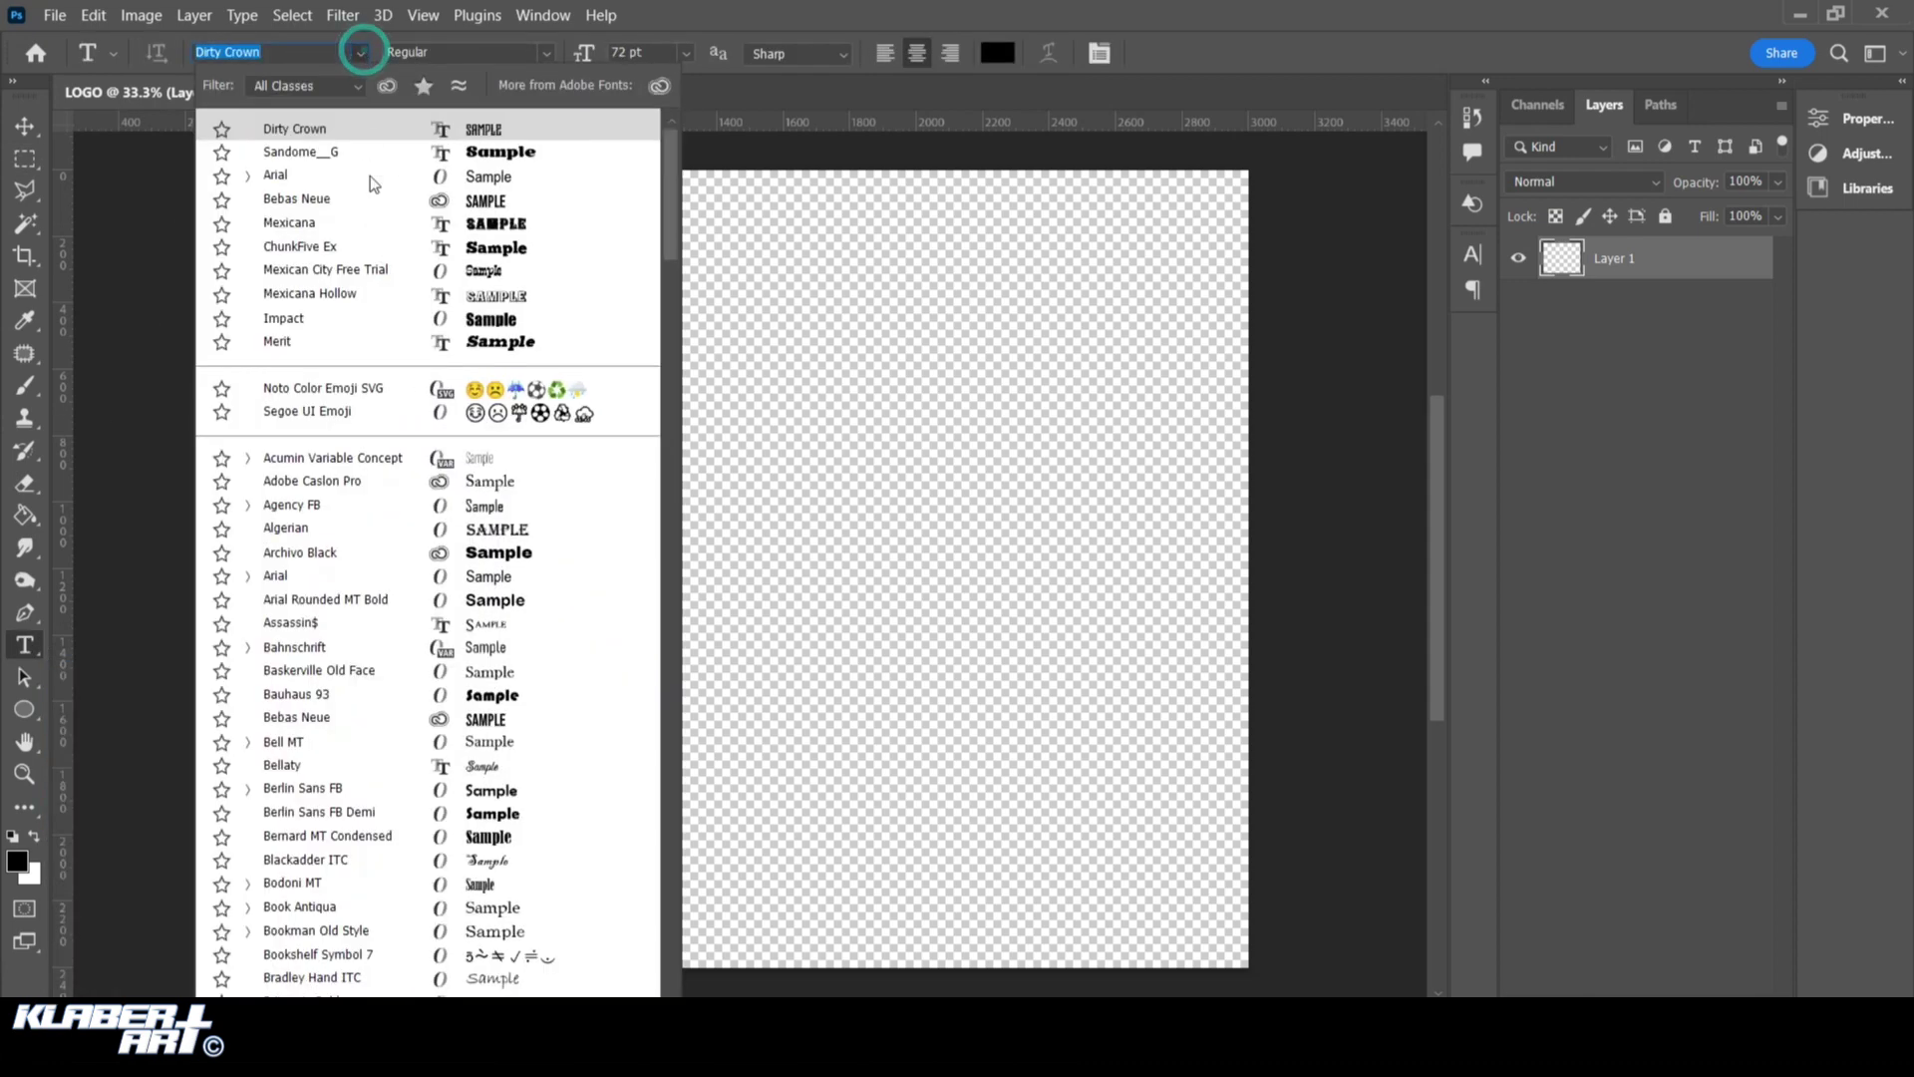
{"action": "scroll", "coordinate": [439, 678], "scroll_direction": "down", "scroll_amount": 12}
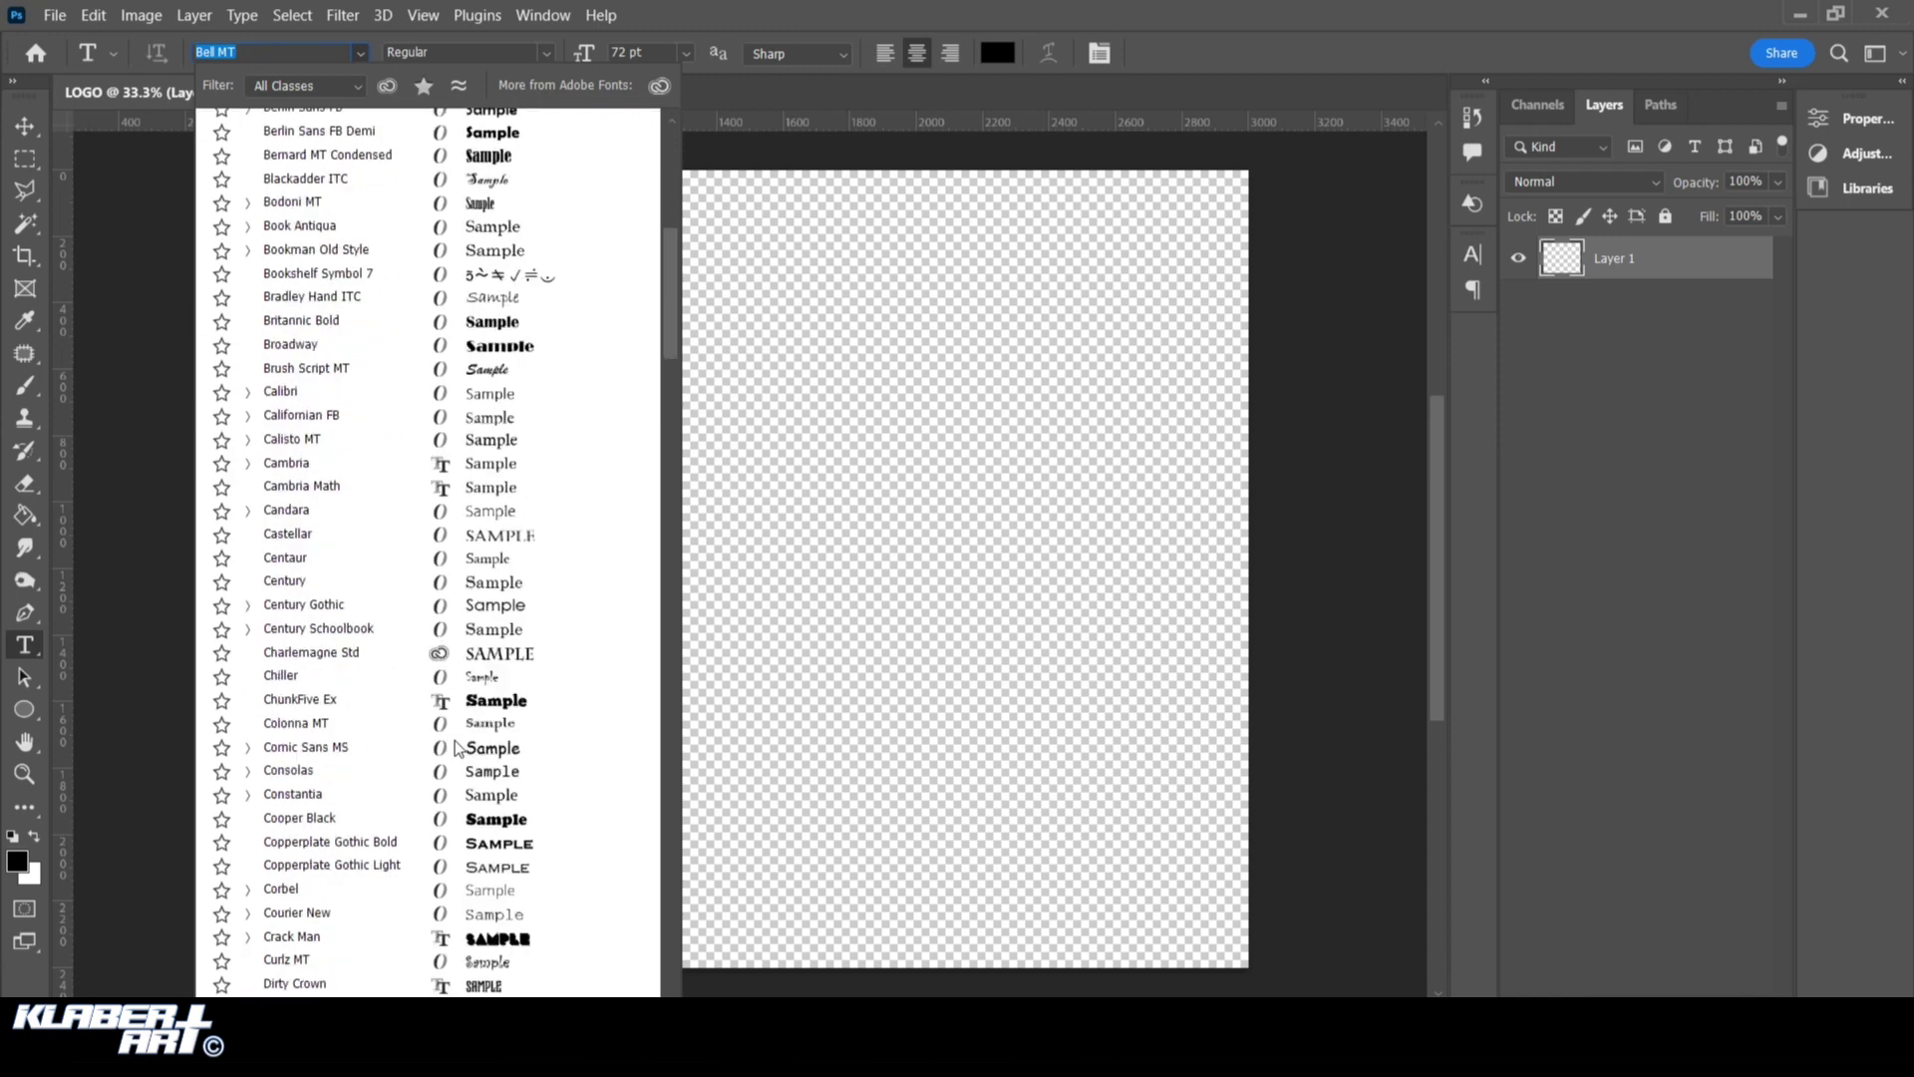
{"action": "scroll", "coordinate": [458, 743], "scroll_direction": "down", "scroll_amount": 5}
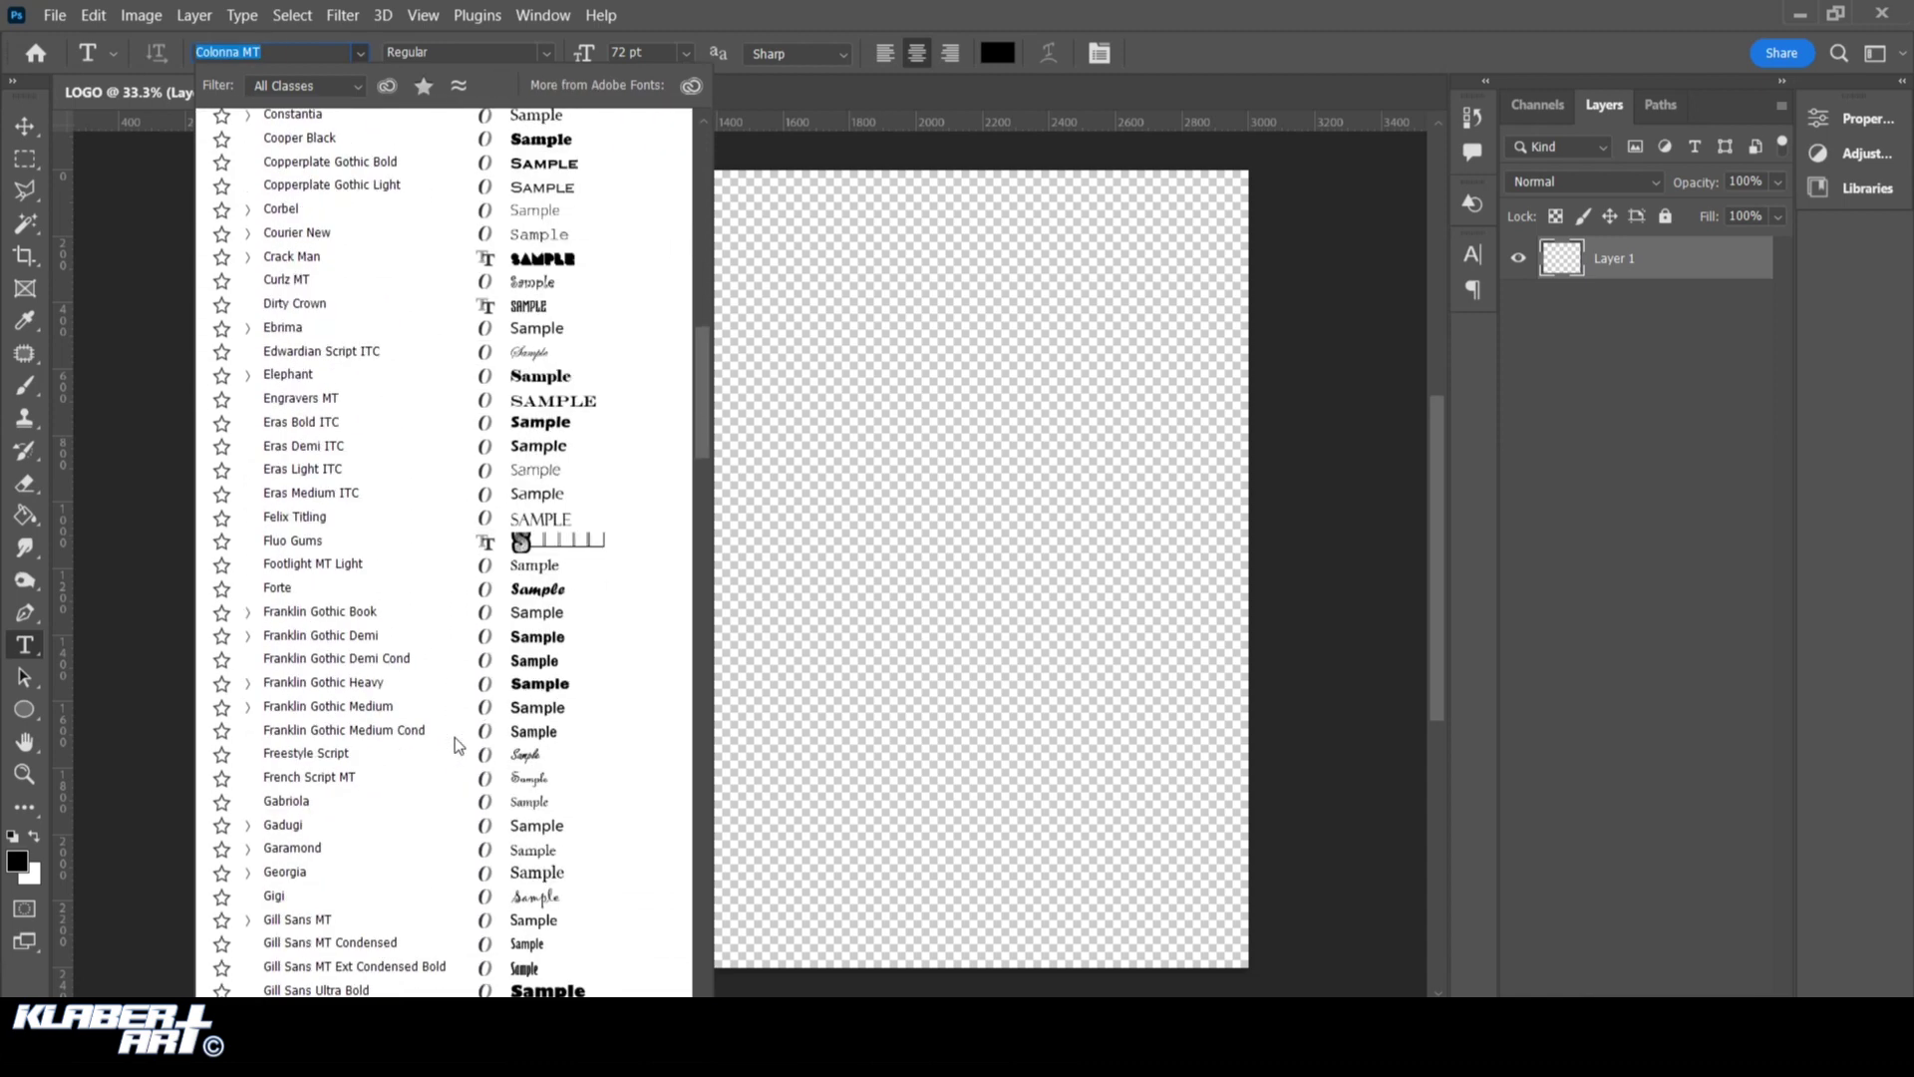
{"action": "scroll", "coordinate": [454, 744], "scroll_direction": "up", "scroll_amount": 2}
{"action": "left_click", "coordinate": [391, 399]}
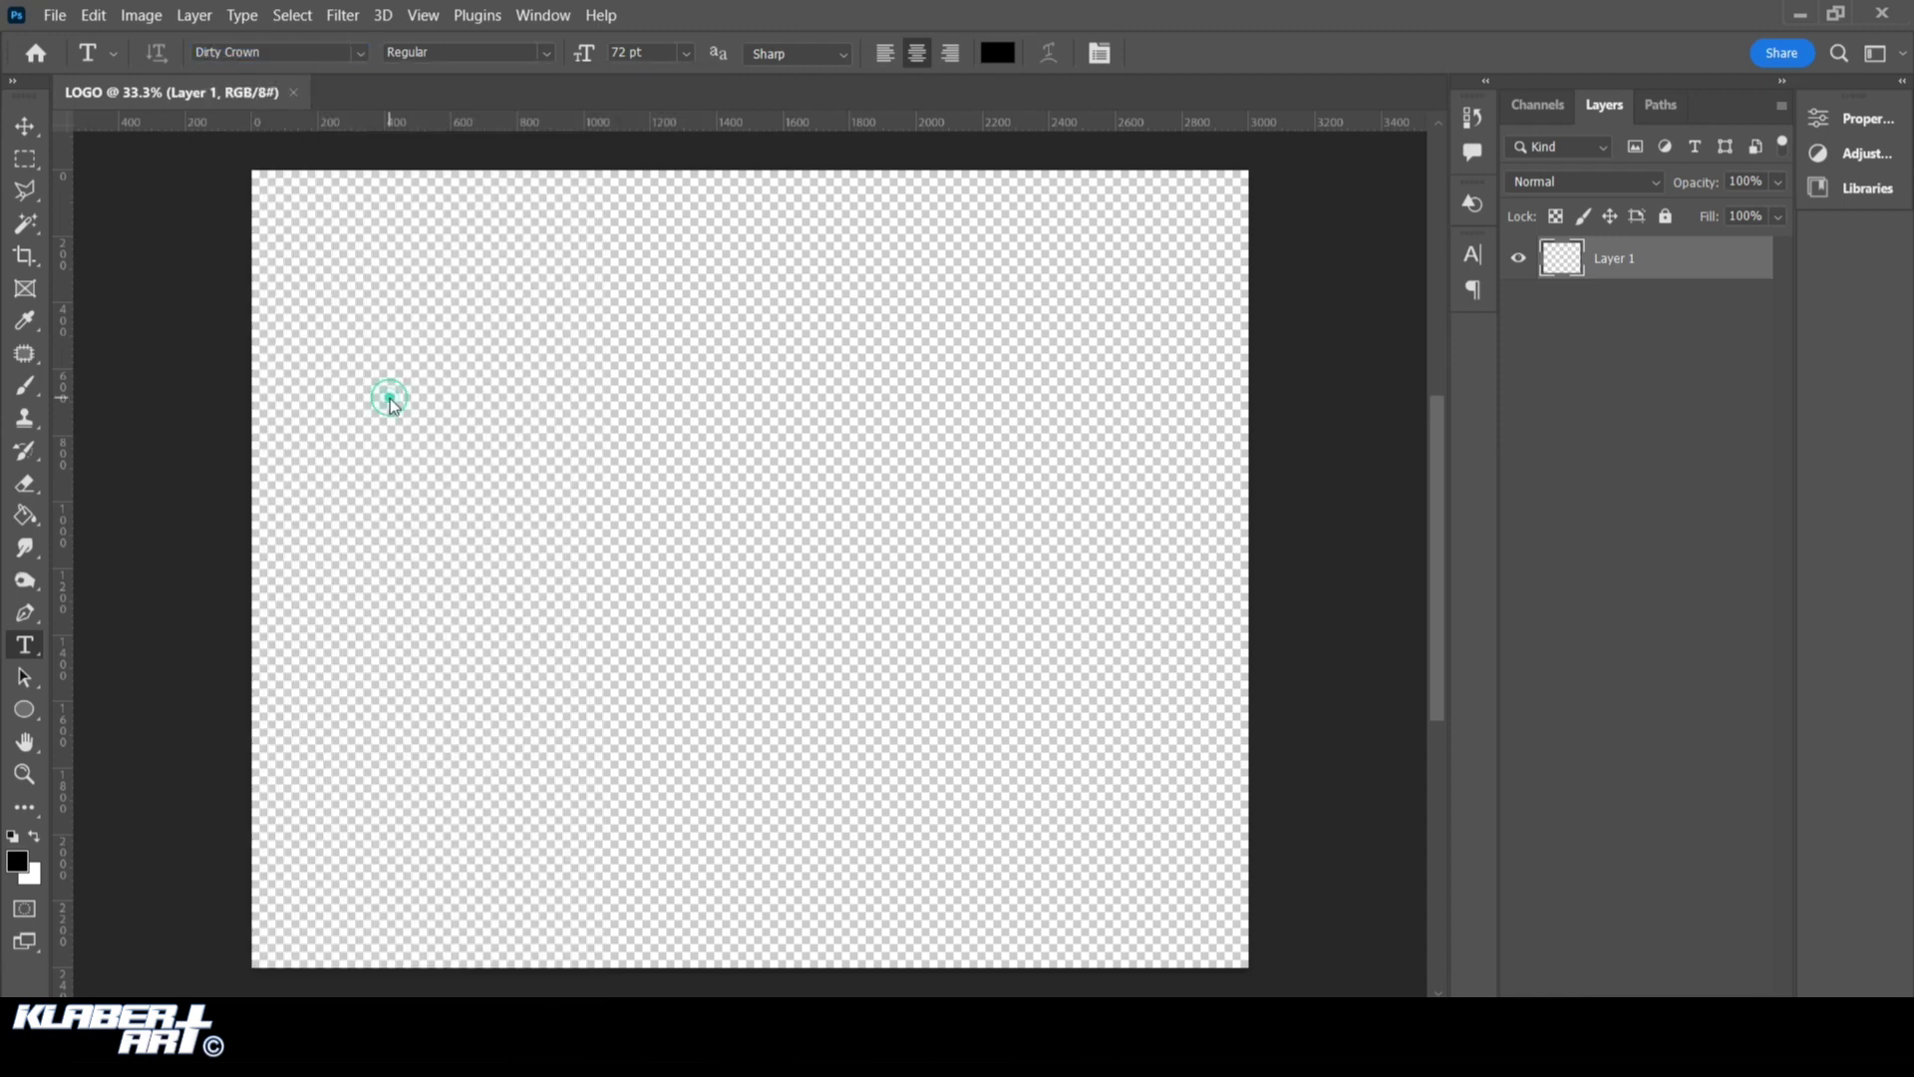
{"action": "left_click", "coordinate": [684, 52]}
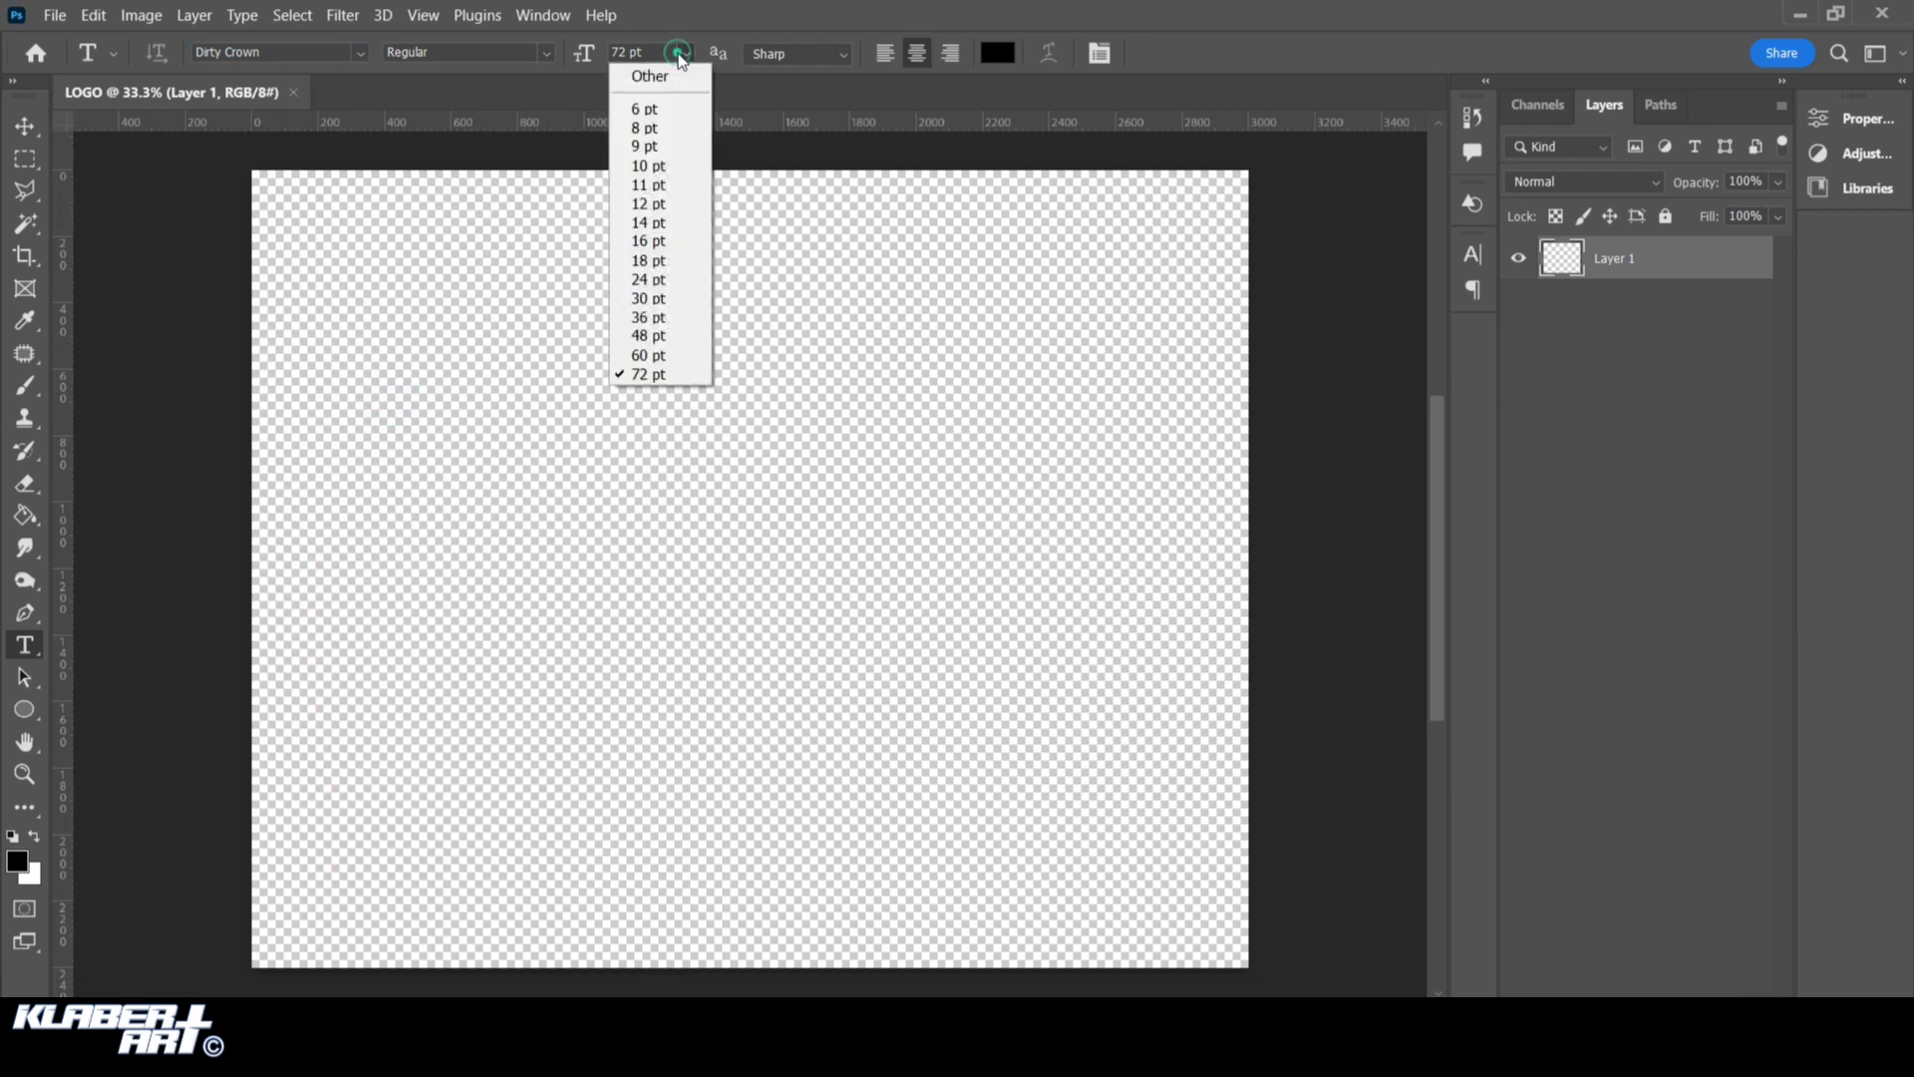
{"action": "left_click", "coordinate": [658, 375]}
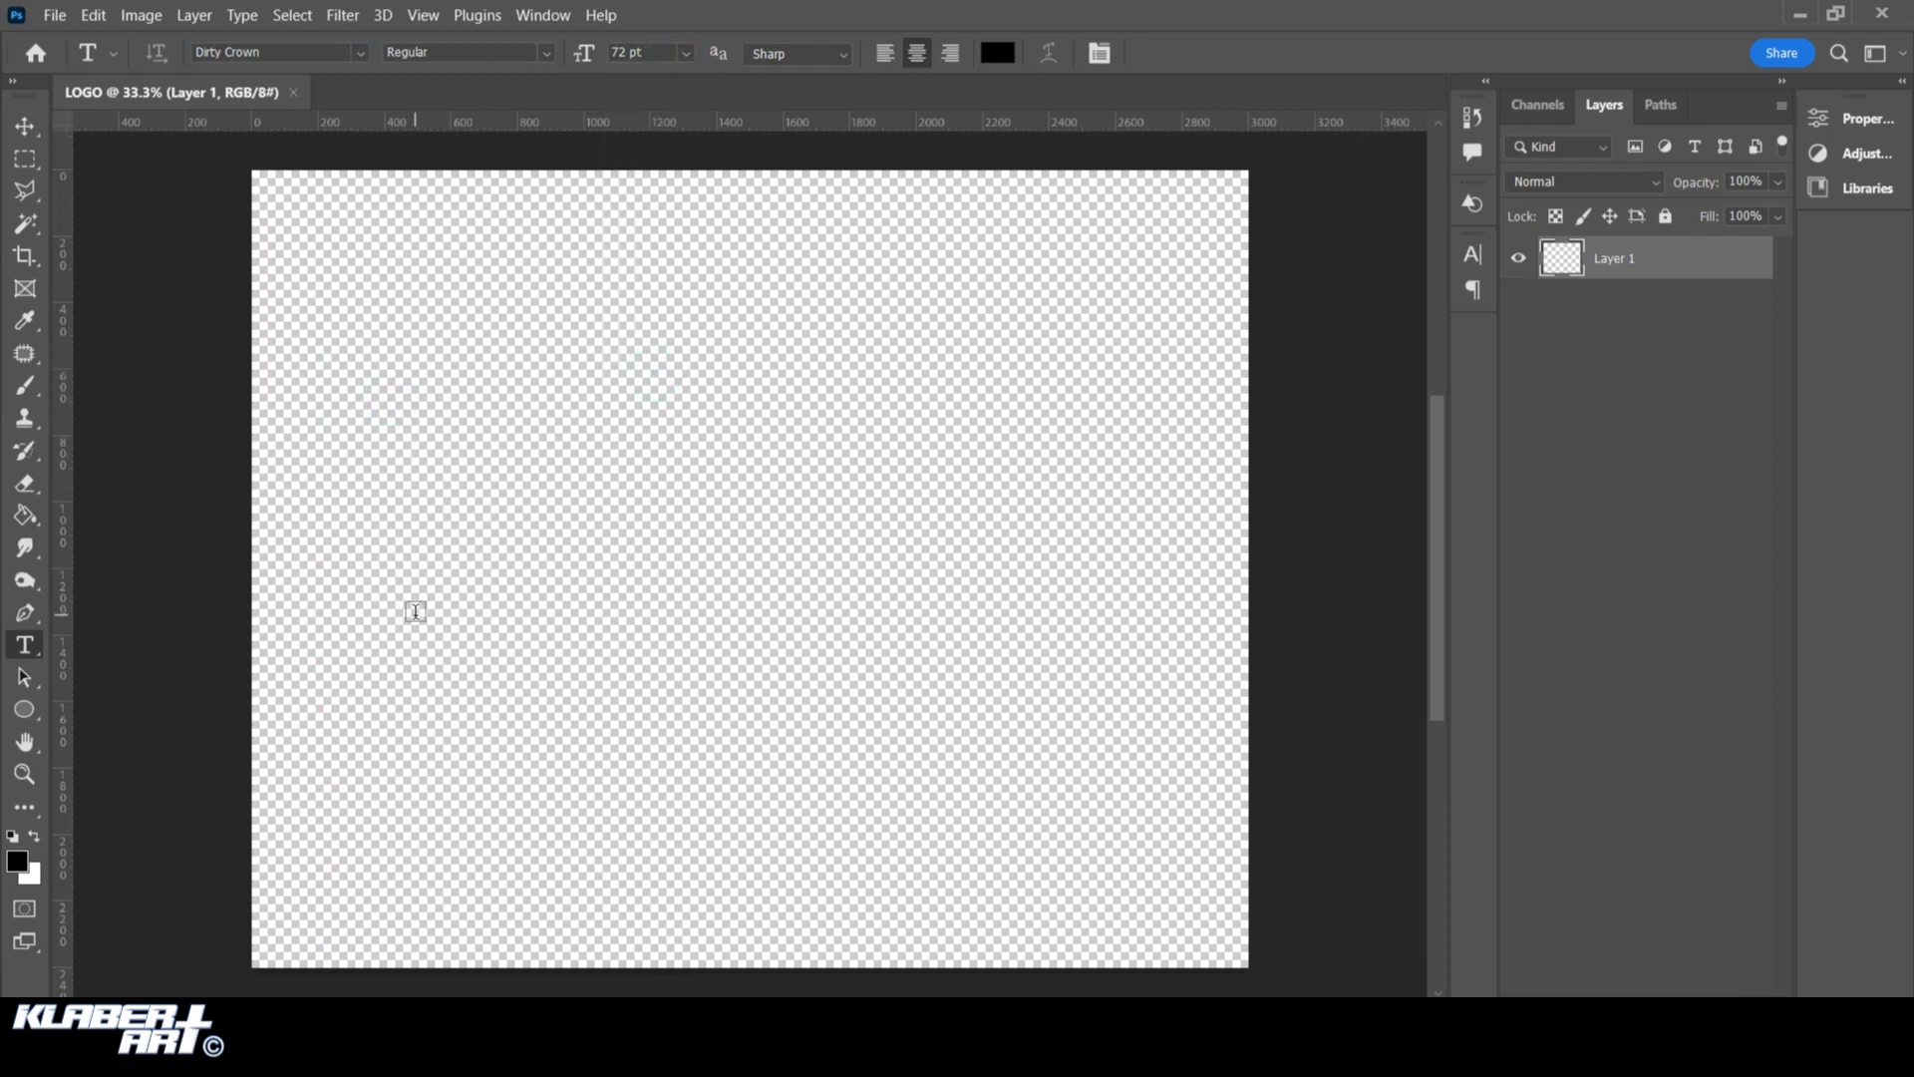
Add the text ONE TRIBE in the left half of the canvas, slightly above the middle
{"action": "left_click", "coordinate": [541, 548]}
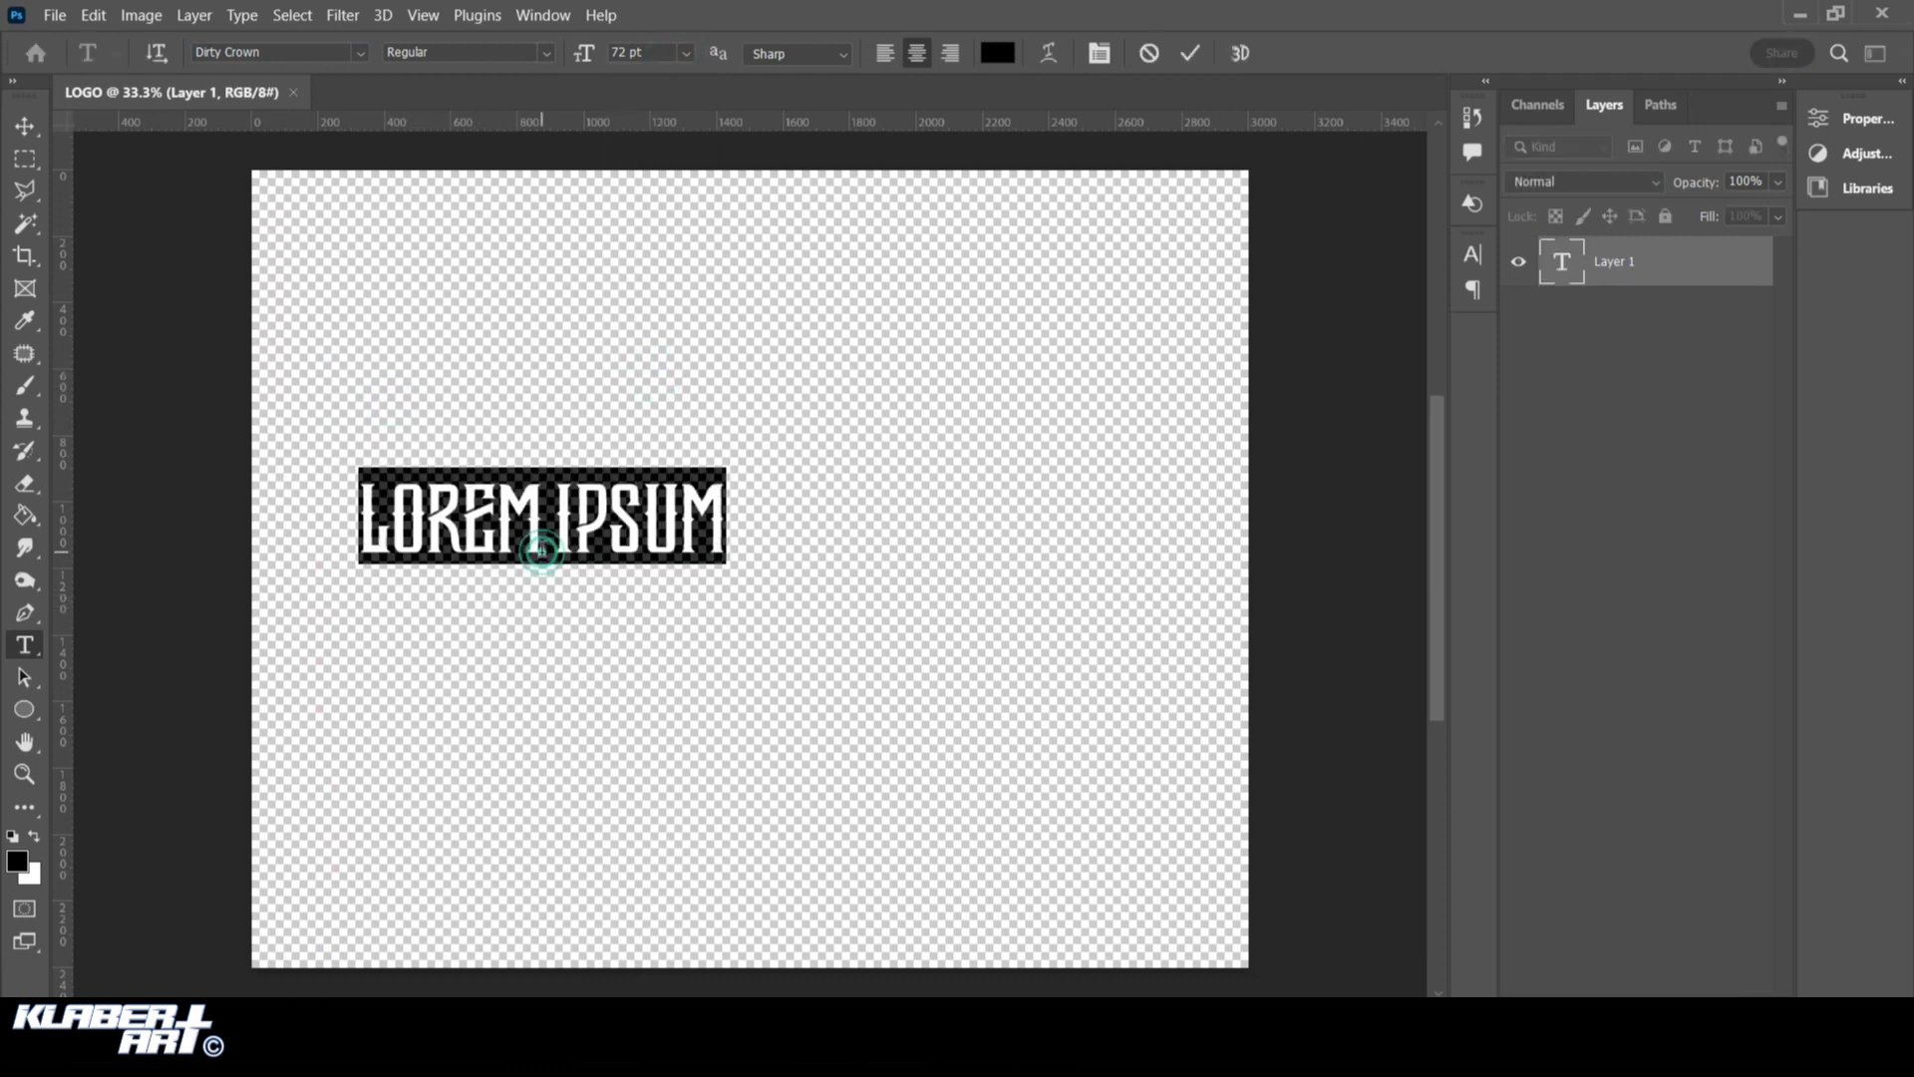
{"action": "type", "text": "ON"}
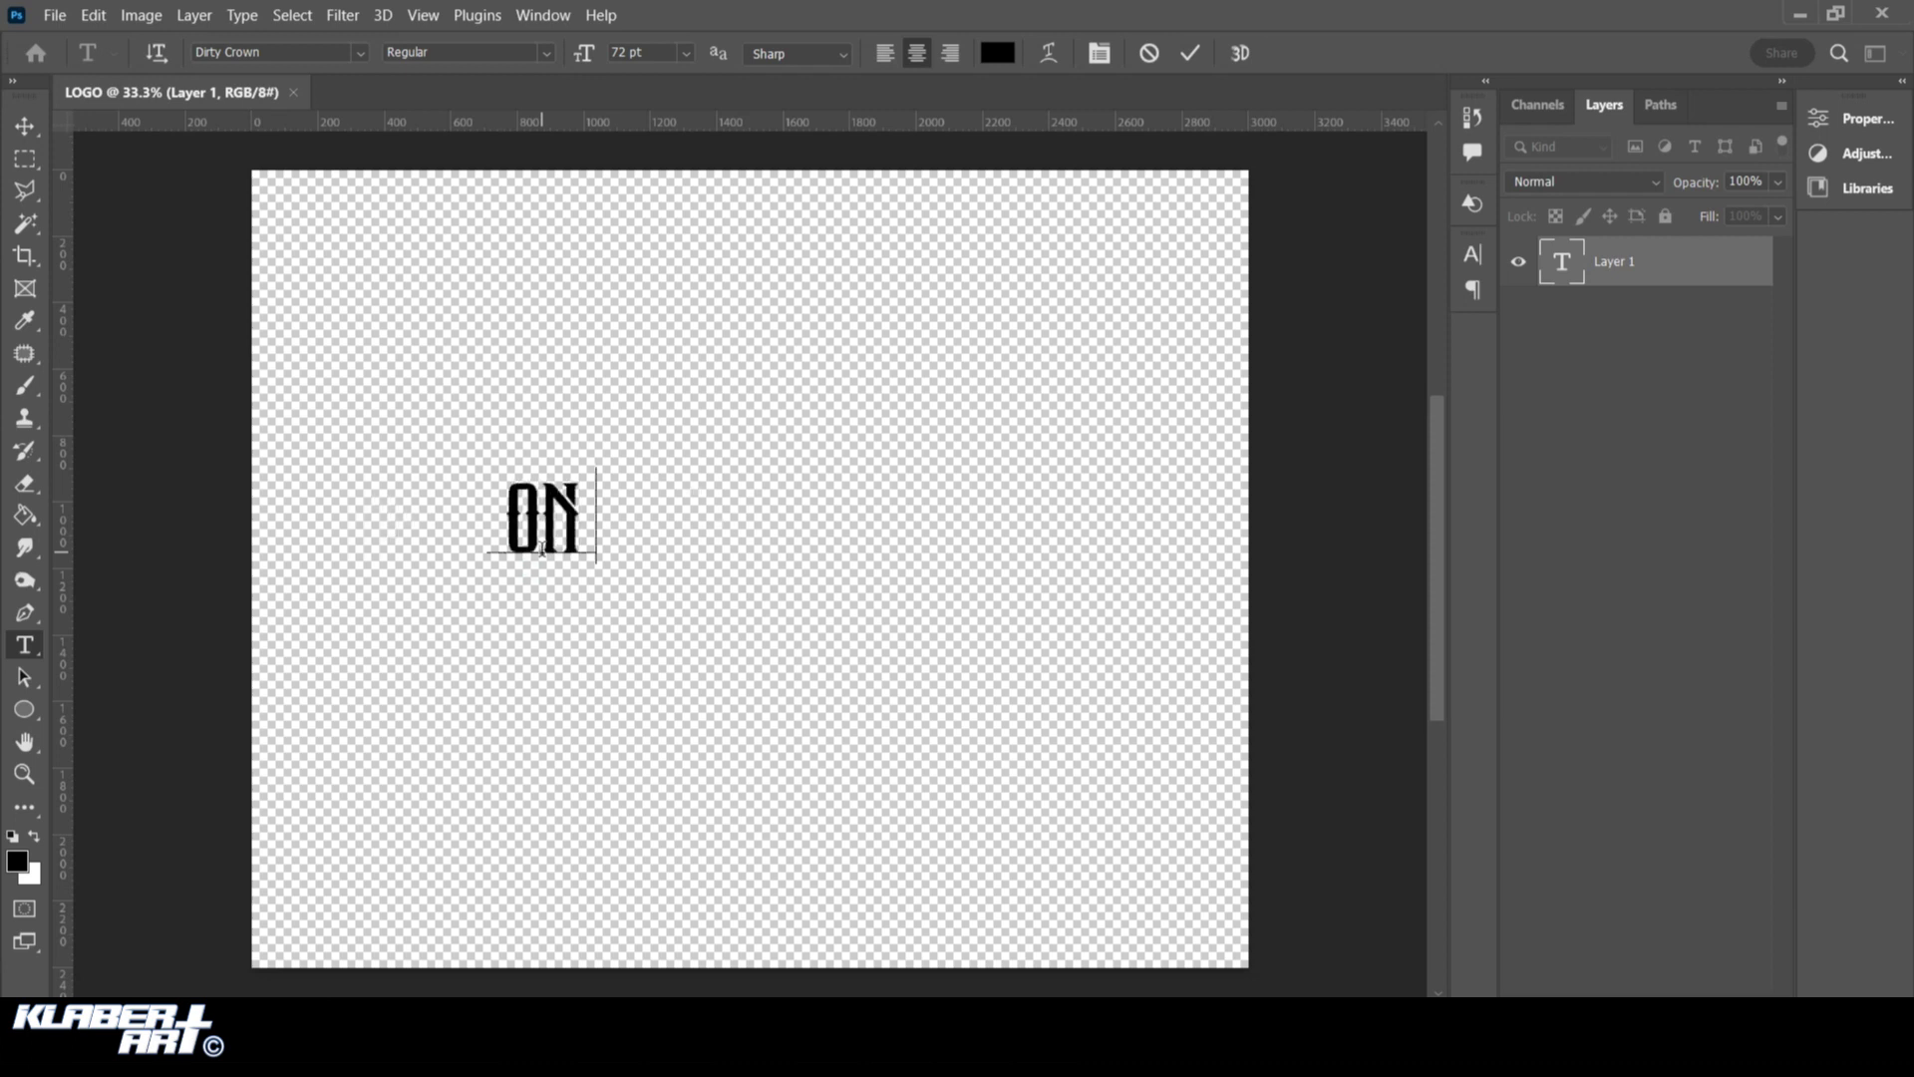
{"action": "type", "text": "E TRIBE"}
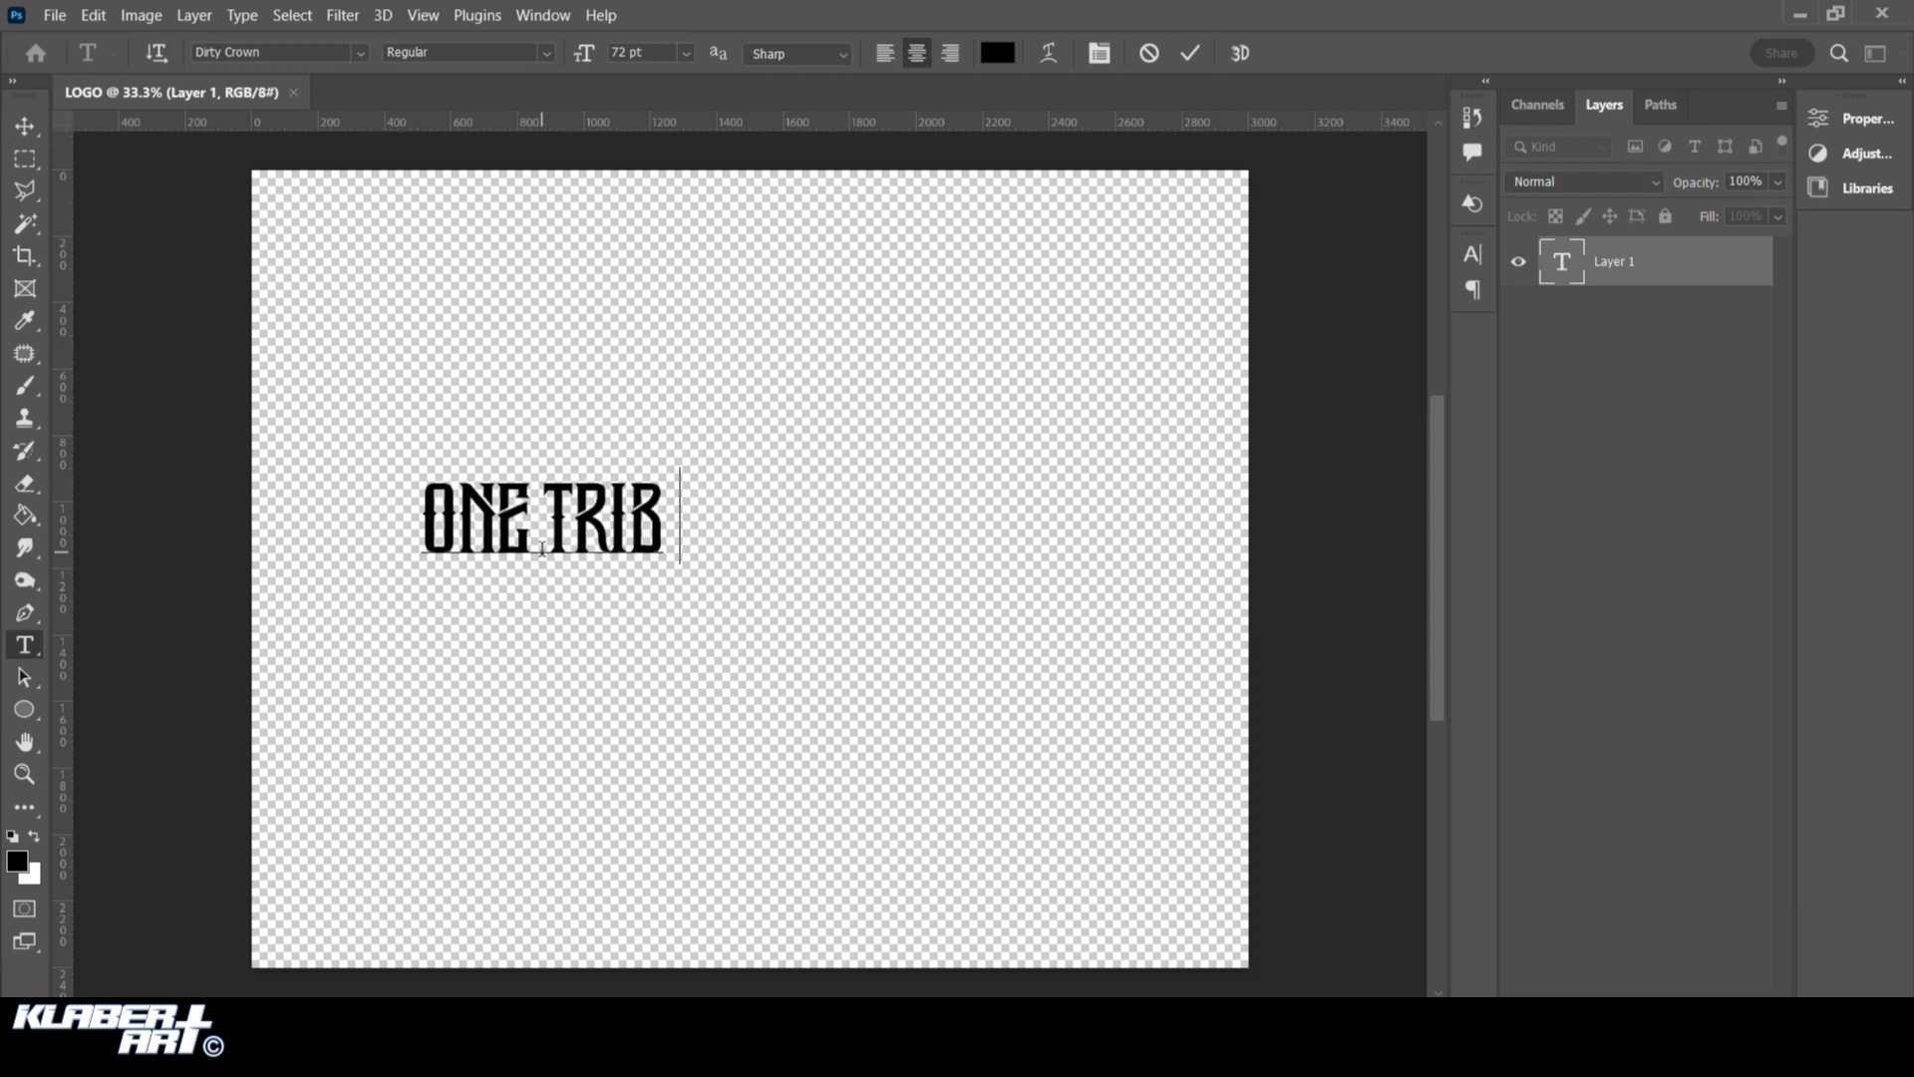
Scale the ONE TRIBE text to about 284% and center it horizontally in the upper half of the canvas
{"action": "left_click", "coordinate": [93, 15]}
{"action": "left_click", "coordinate": [182, 530]}
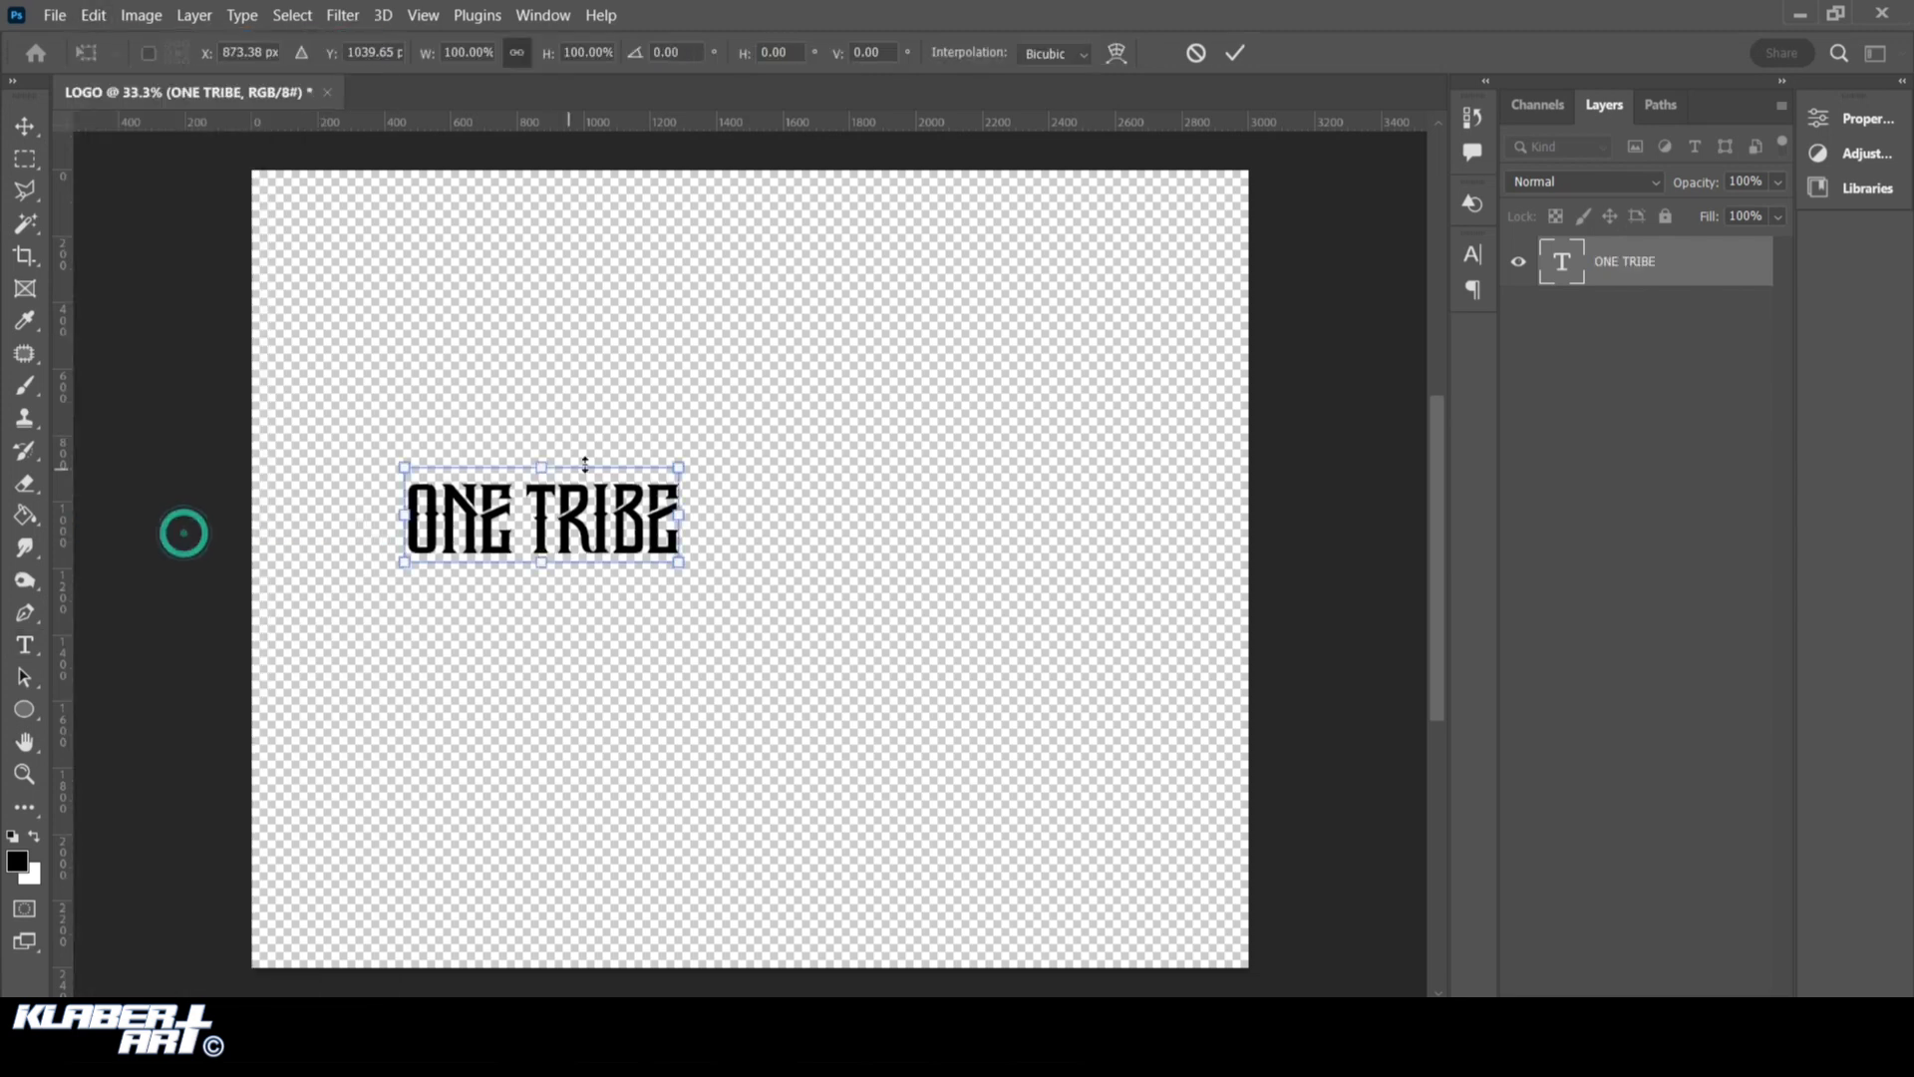
{"action": "left_click_drag", "start_coordinate": [681, 462], "coordinate": [1147, 324]}
{"action": "left_click_drag", "start_coordinate": [408, 564], "coordinate": [345, 583]}
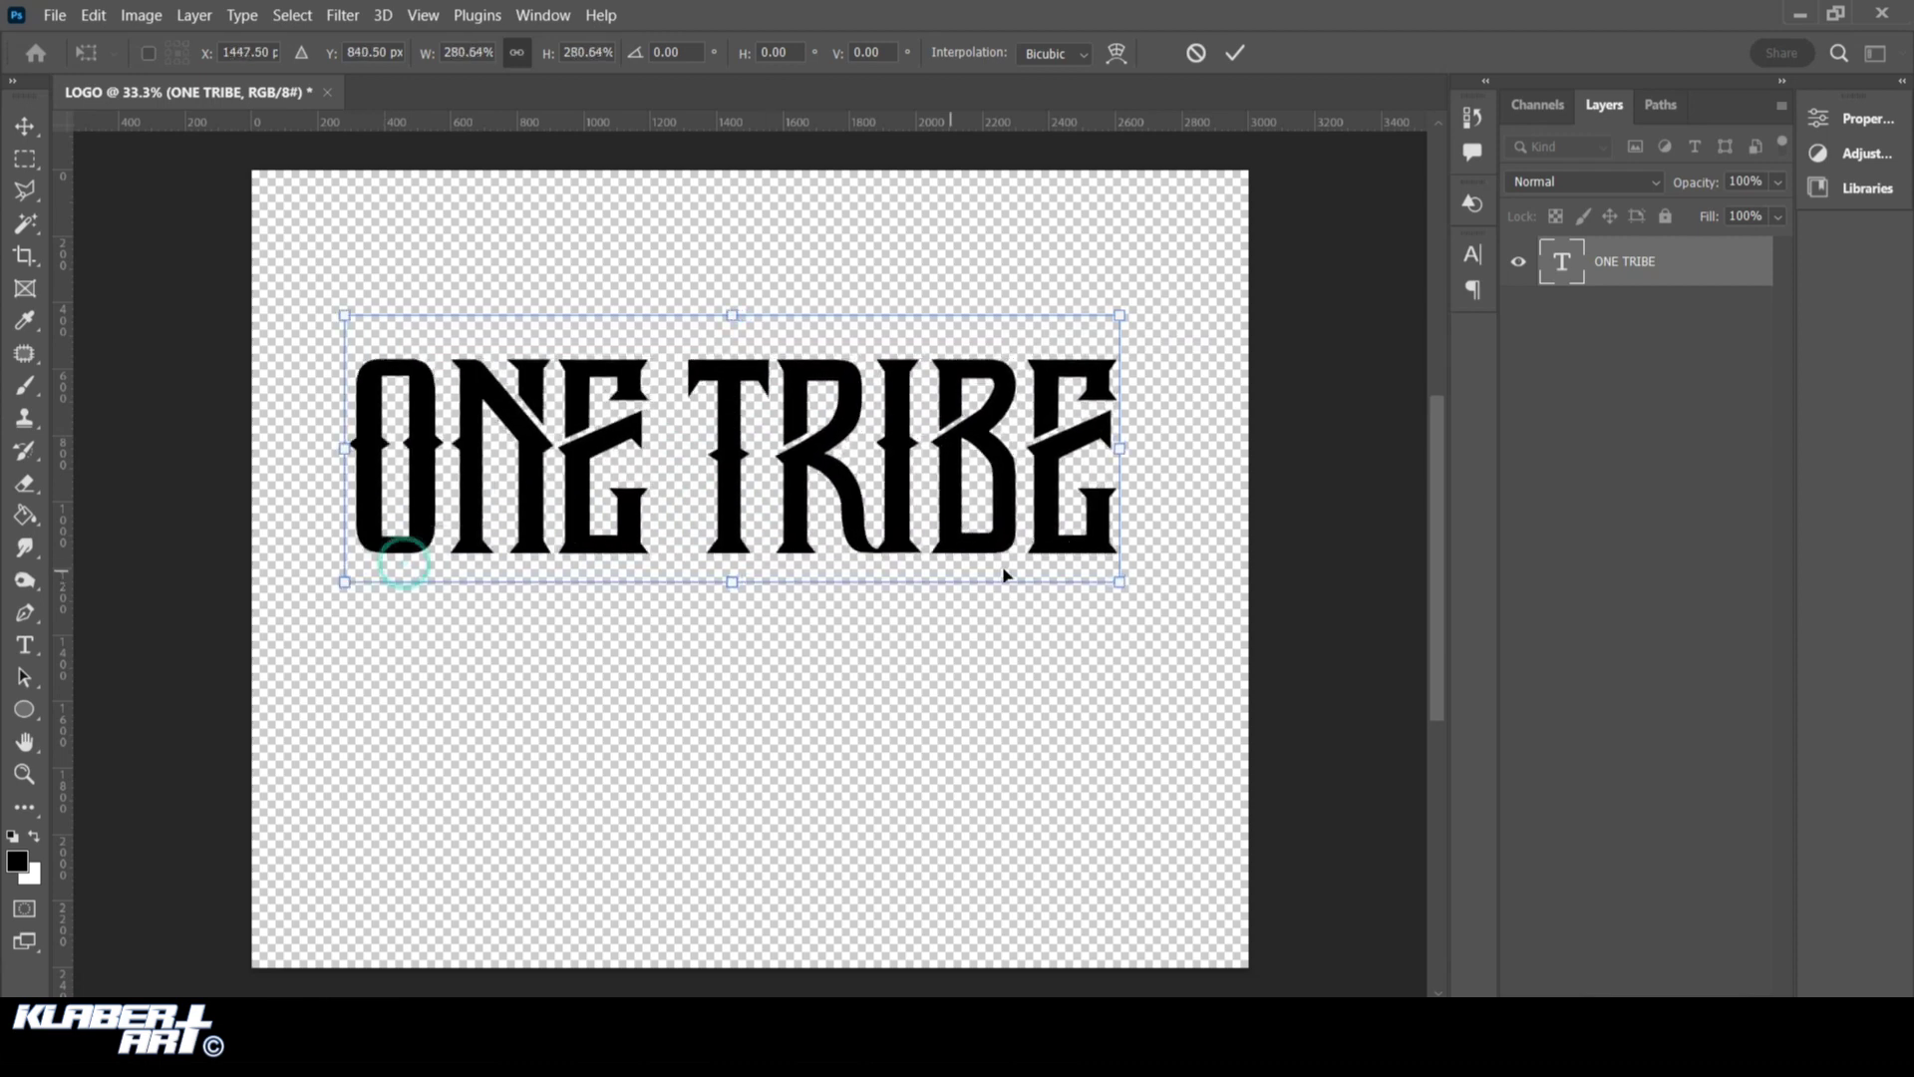
{"action": "left_click_drag", "start_coordinate": [1120, 582], "coordinate": [1110, 568]}
{"action": "mouse_move", "coordinate": [748, 547]}
{"action": "left_mouse_down"}
{"action": "mouse_move", "coordinate": [760, 534]}
{"action": "mouse_move", "coordinate": [770, 573]}
{"action": "left_mouse_up"}
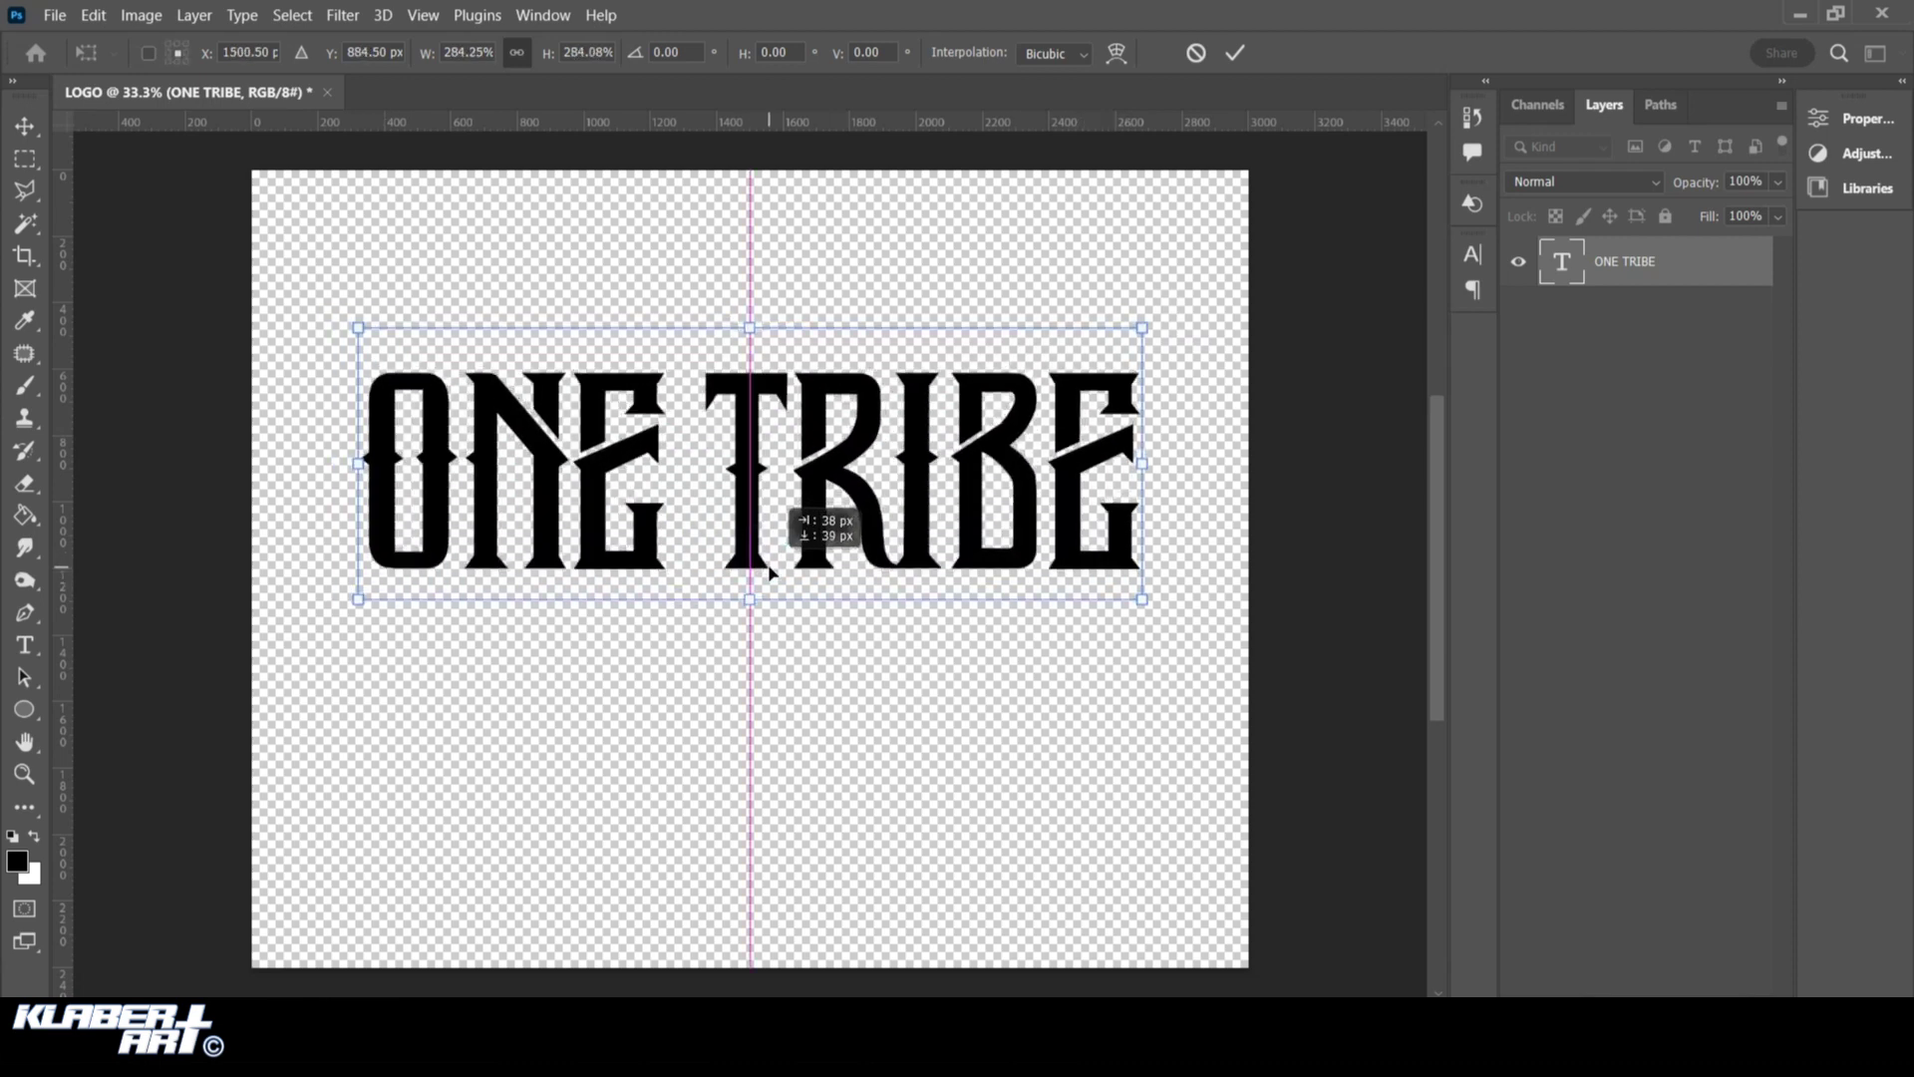
{"action": "left_click_drag", "start_coordinate": [769, 573], "coordinate": [770, 573]}
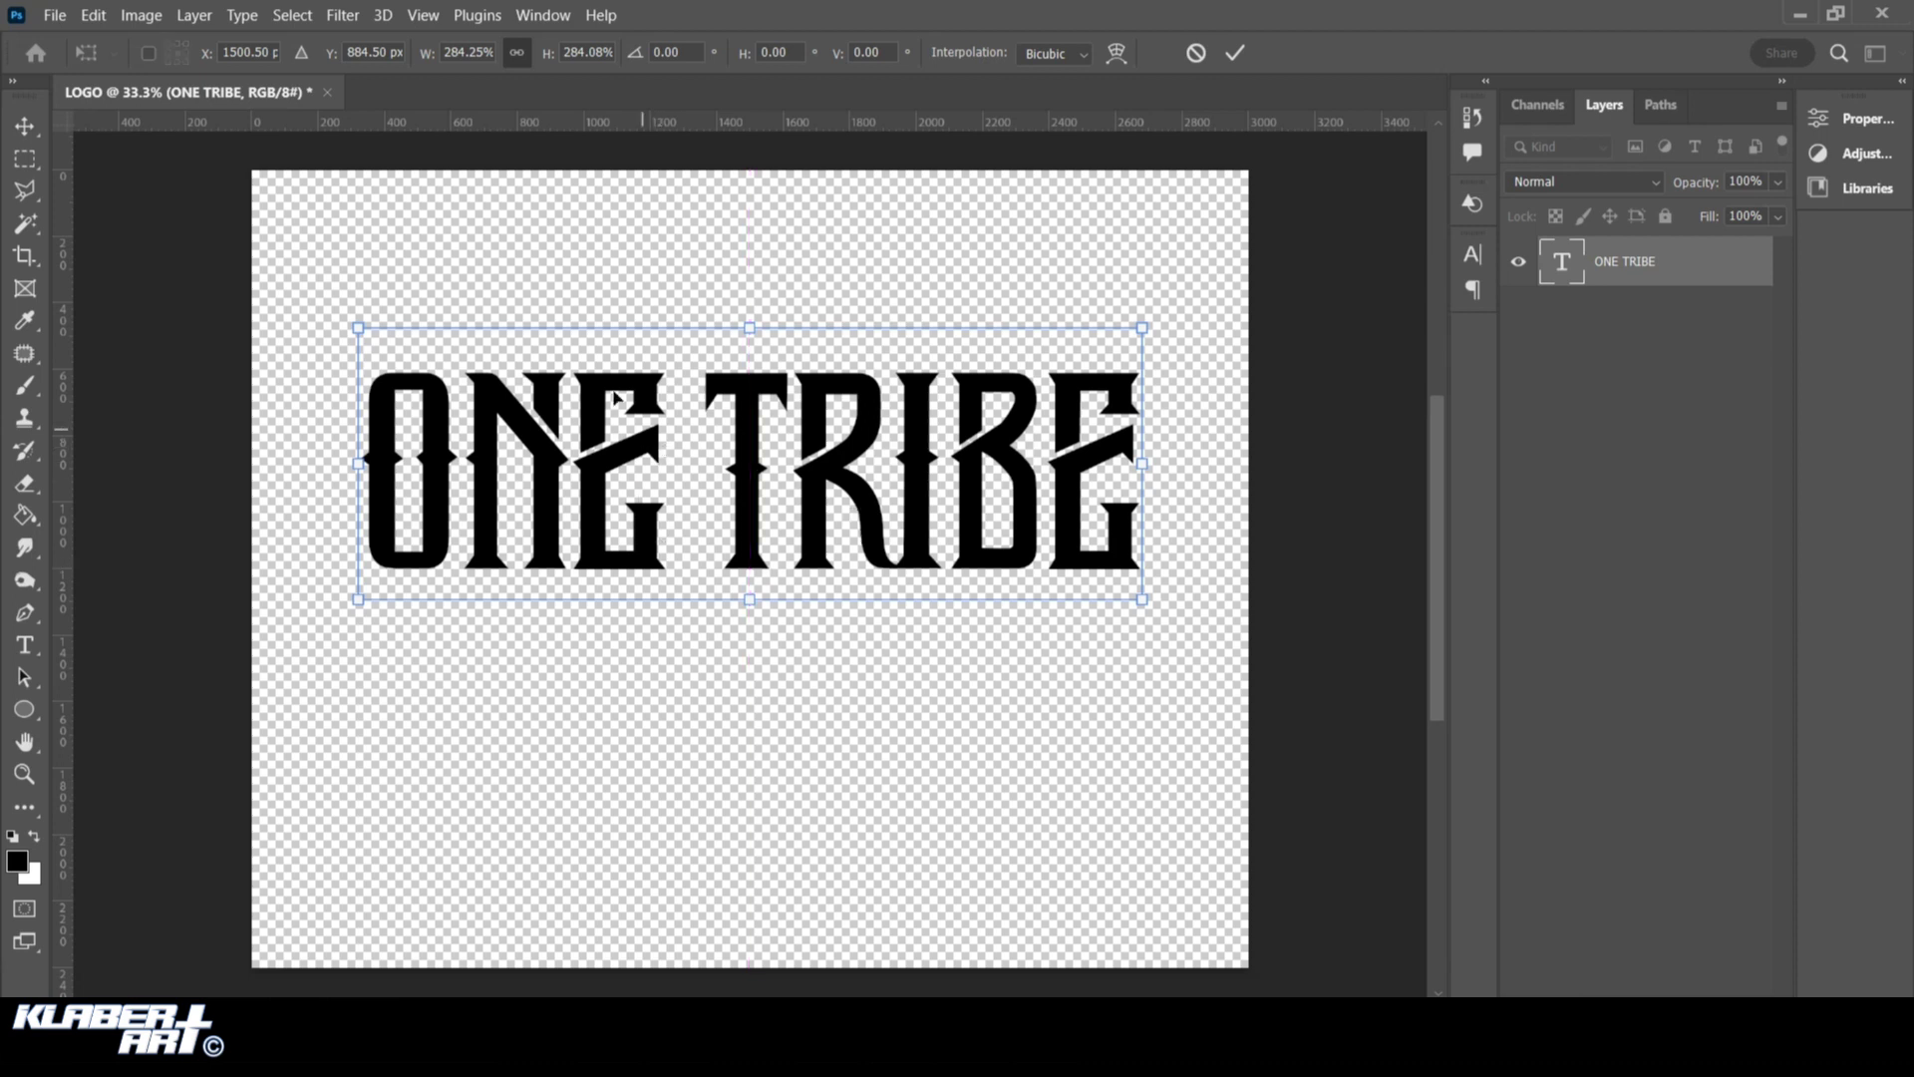
Open the text warp settings for ONE TRIBE and try a horizontal Arc style with a gentler bend
{"action": "left_click", "coordinate": [17, 650]}
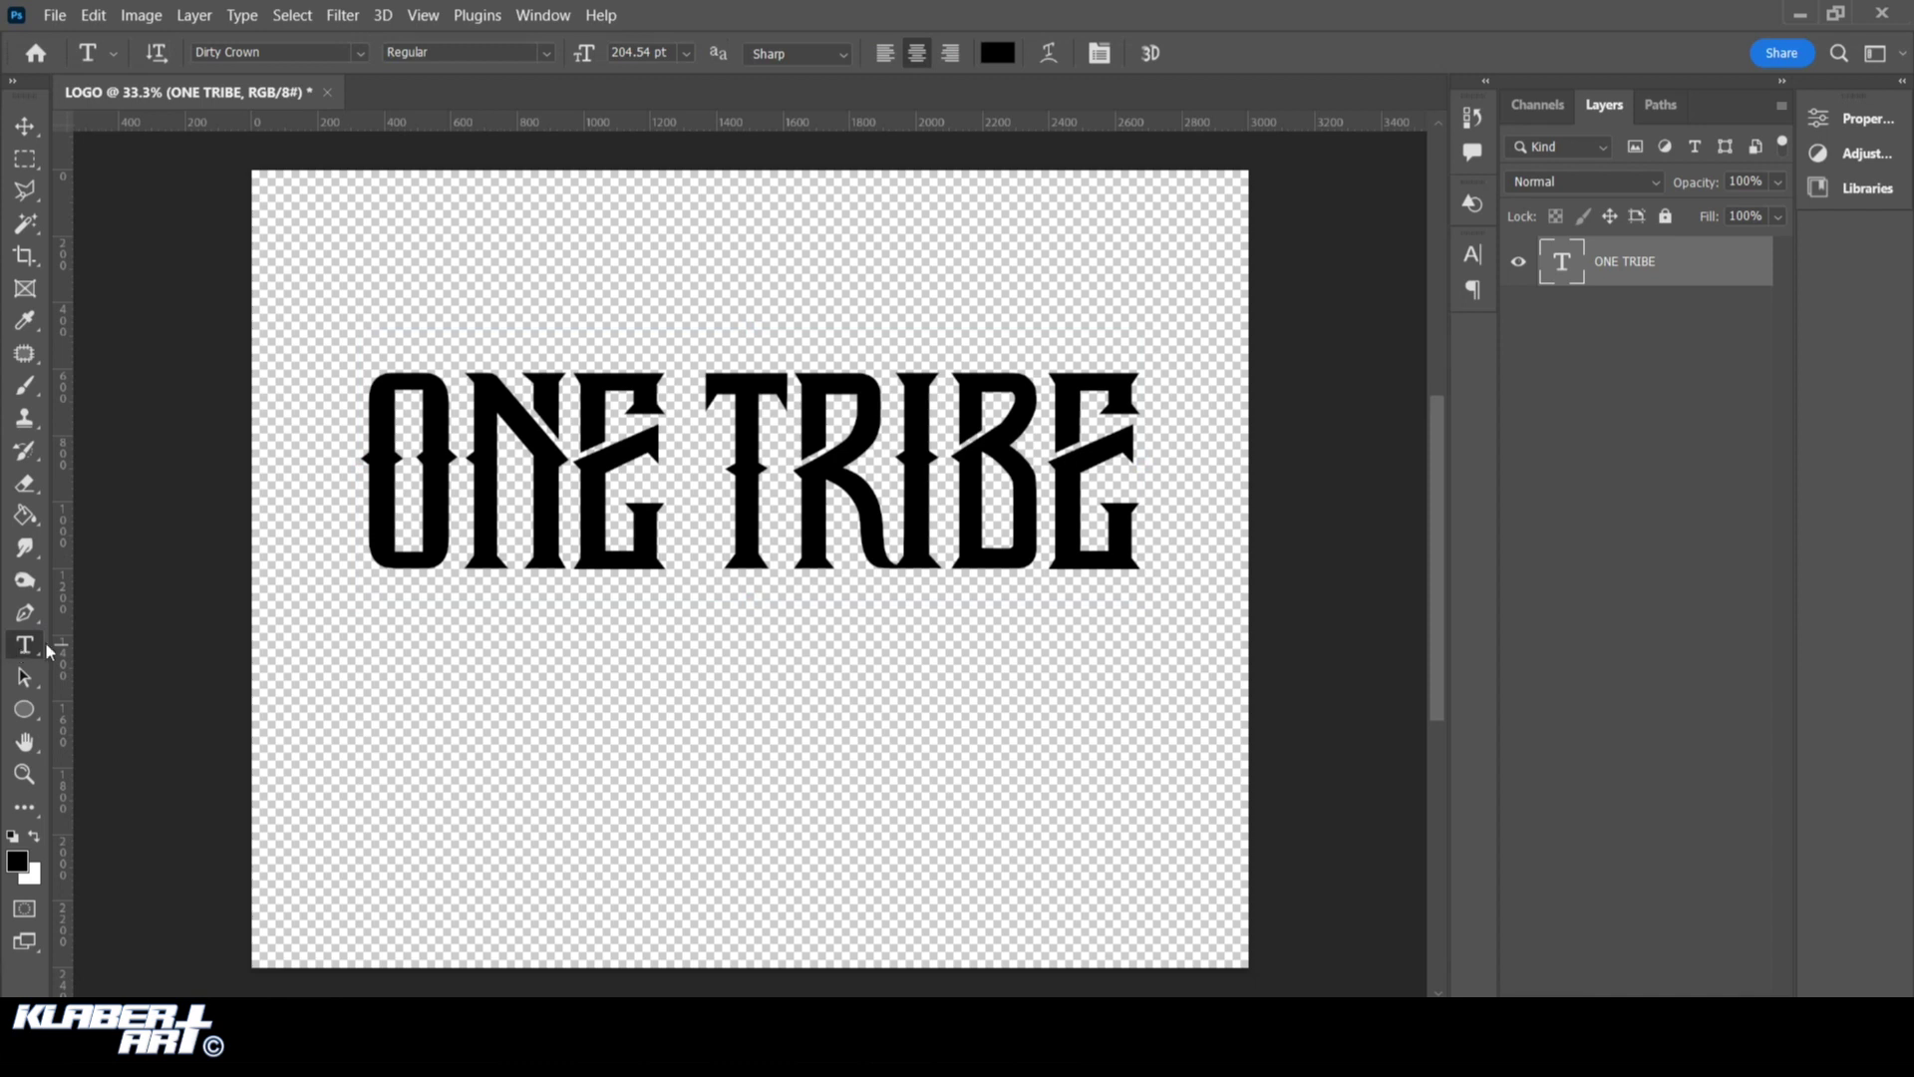
{"action": "left_click", "coordinate": [1050, 55]}
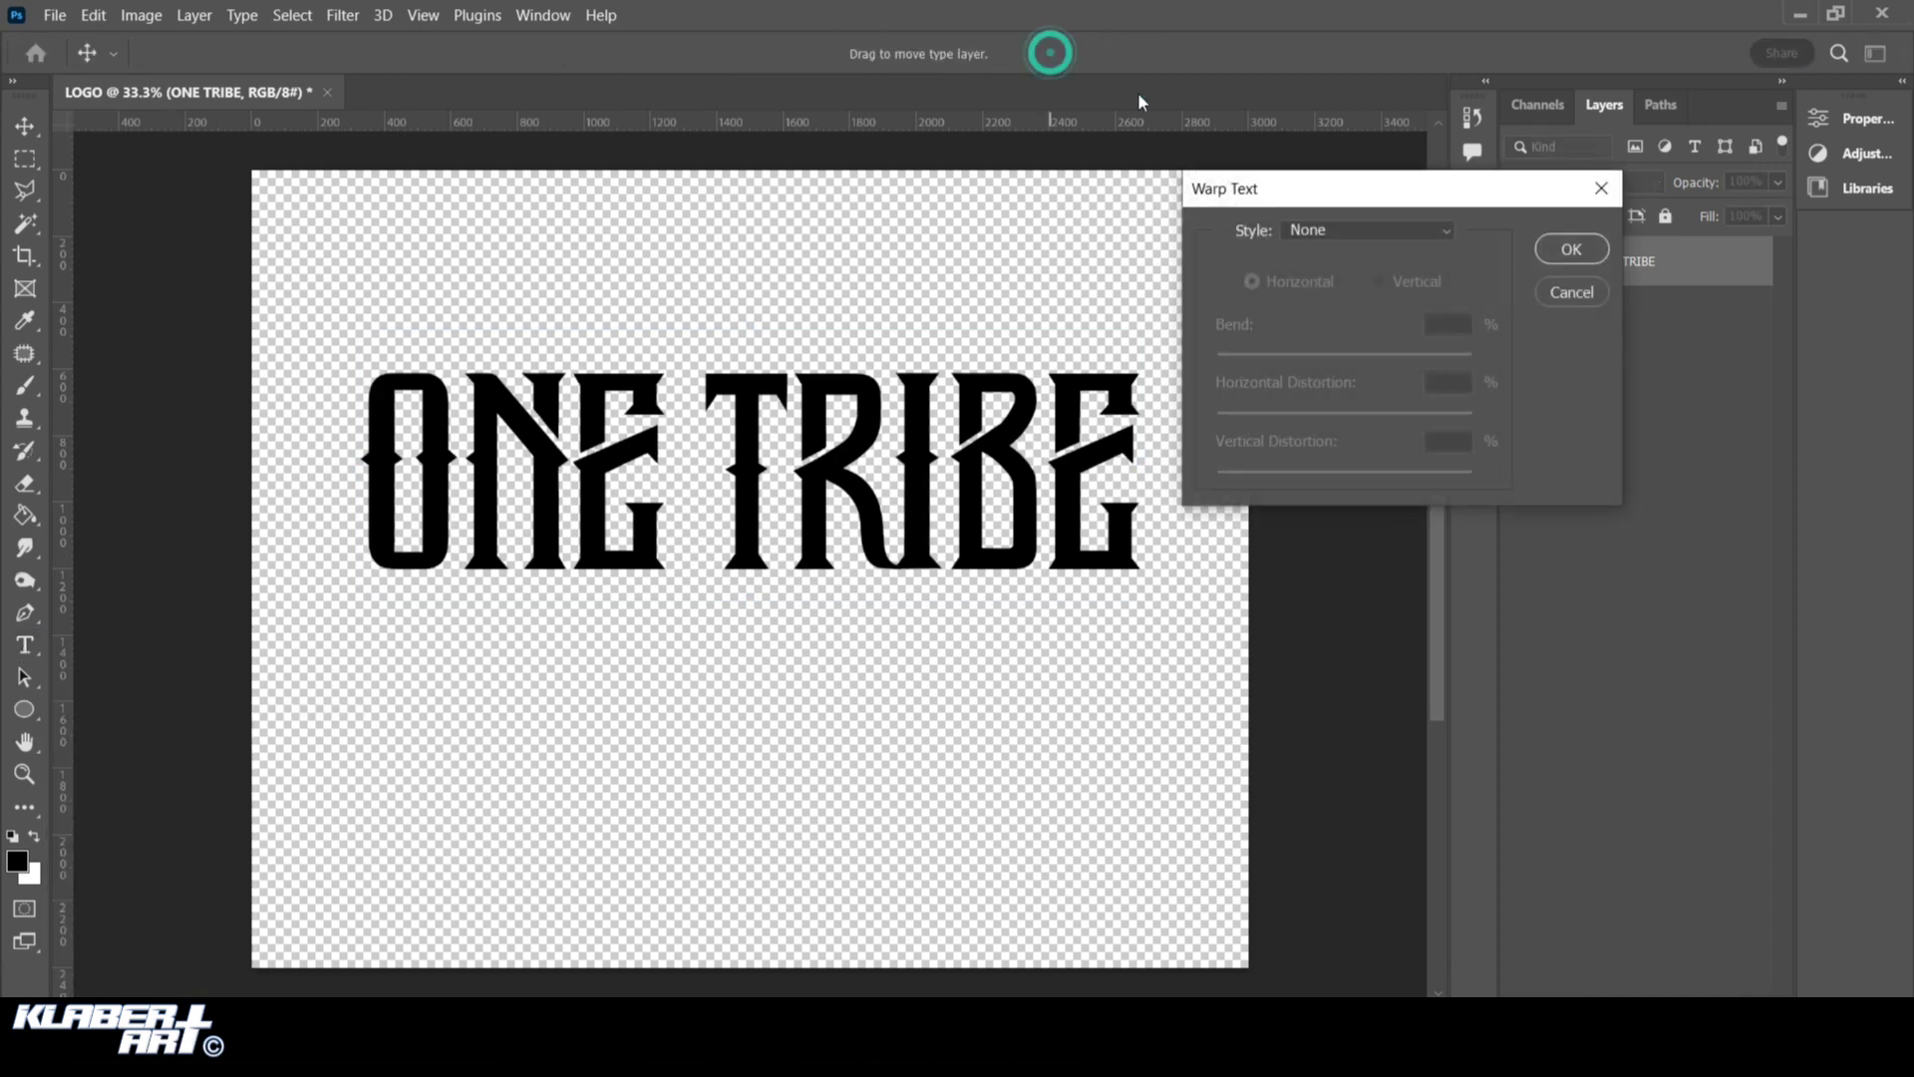
{"action": "left_click", "coordinate": [1337, 231]}
{"action": "left_click", "coordinate": [1346, 299]}
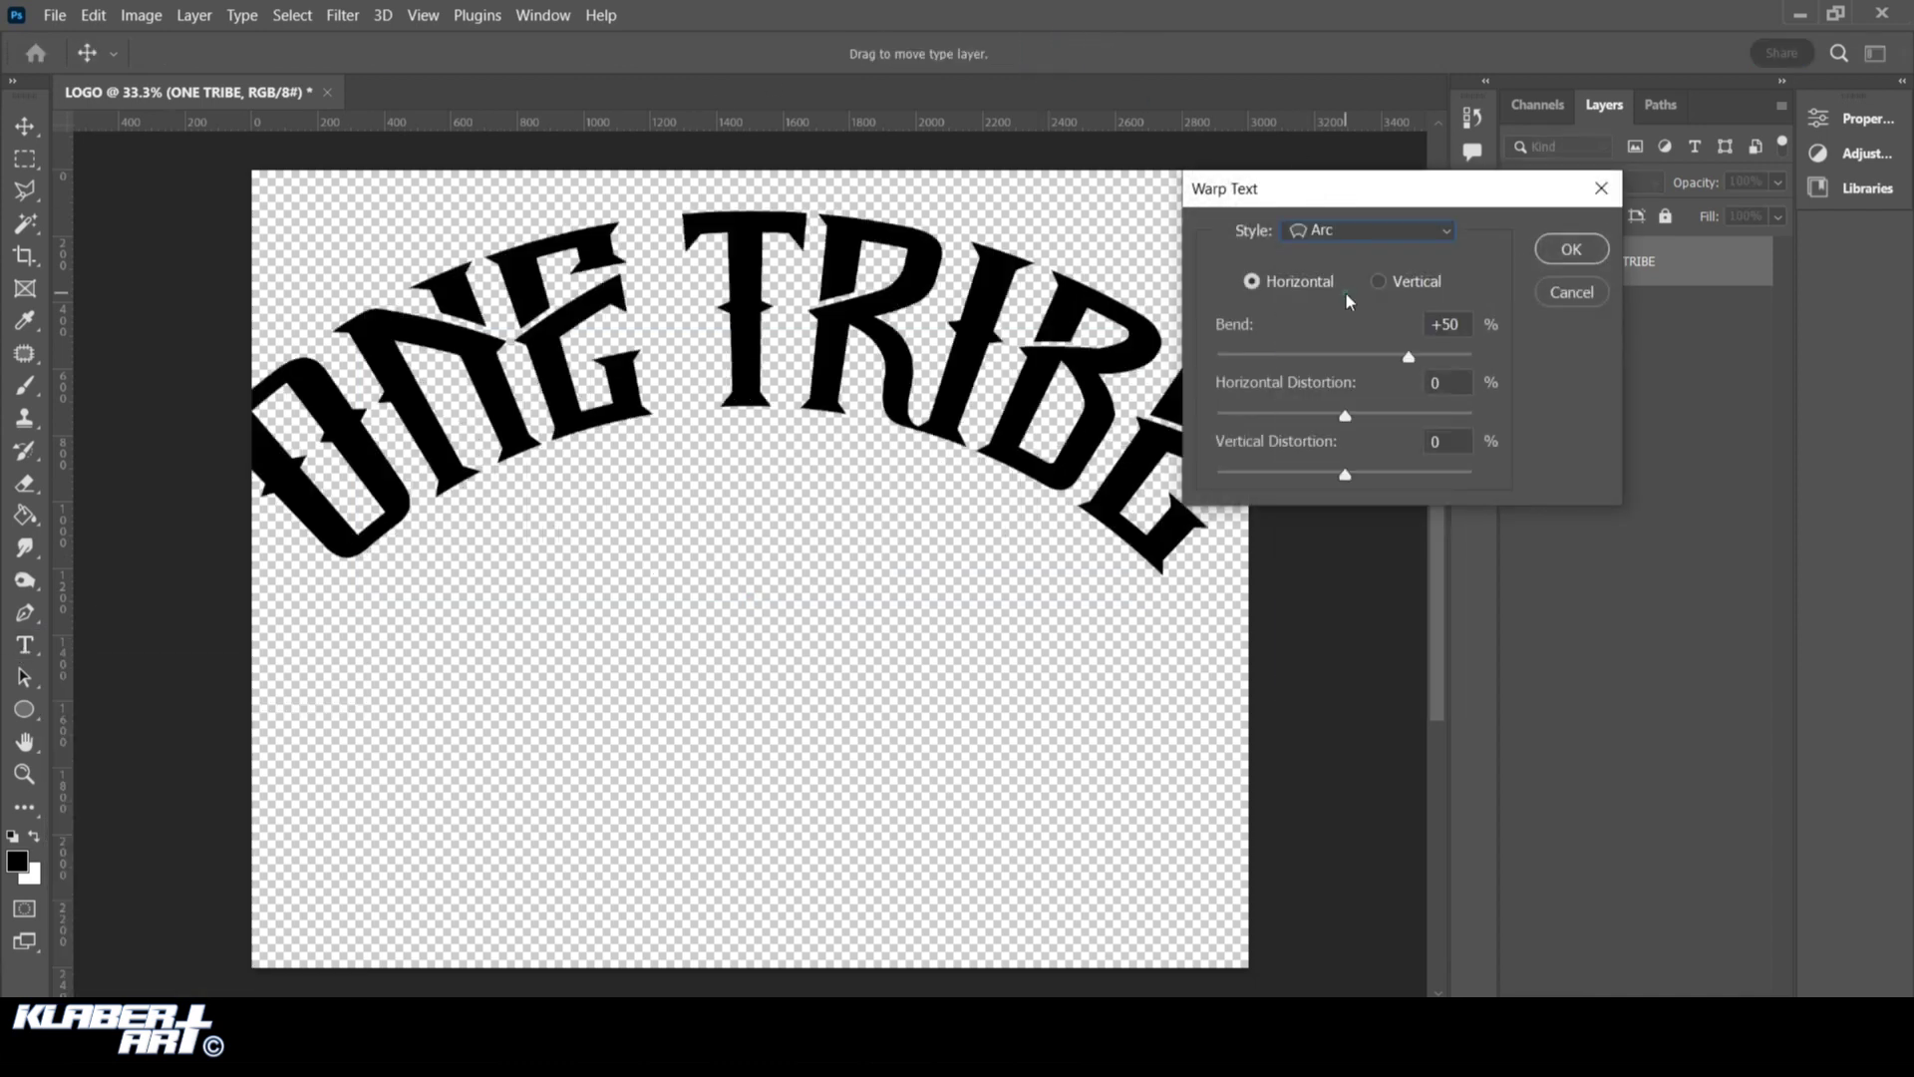
{"action": "left_click_drag", "start_coordinate": [1406, 356], "coordinate": [1346, 418]}
Warp the text with the Arc Lower style at -37% bend, 0% horizontal distortion and a slight negative vertical distortion
{"action": "left_click", "coordinate": [1344, 232]}
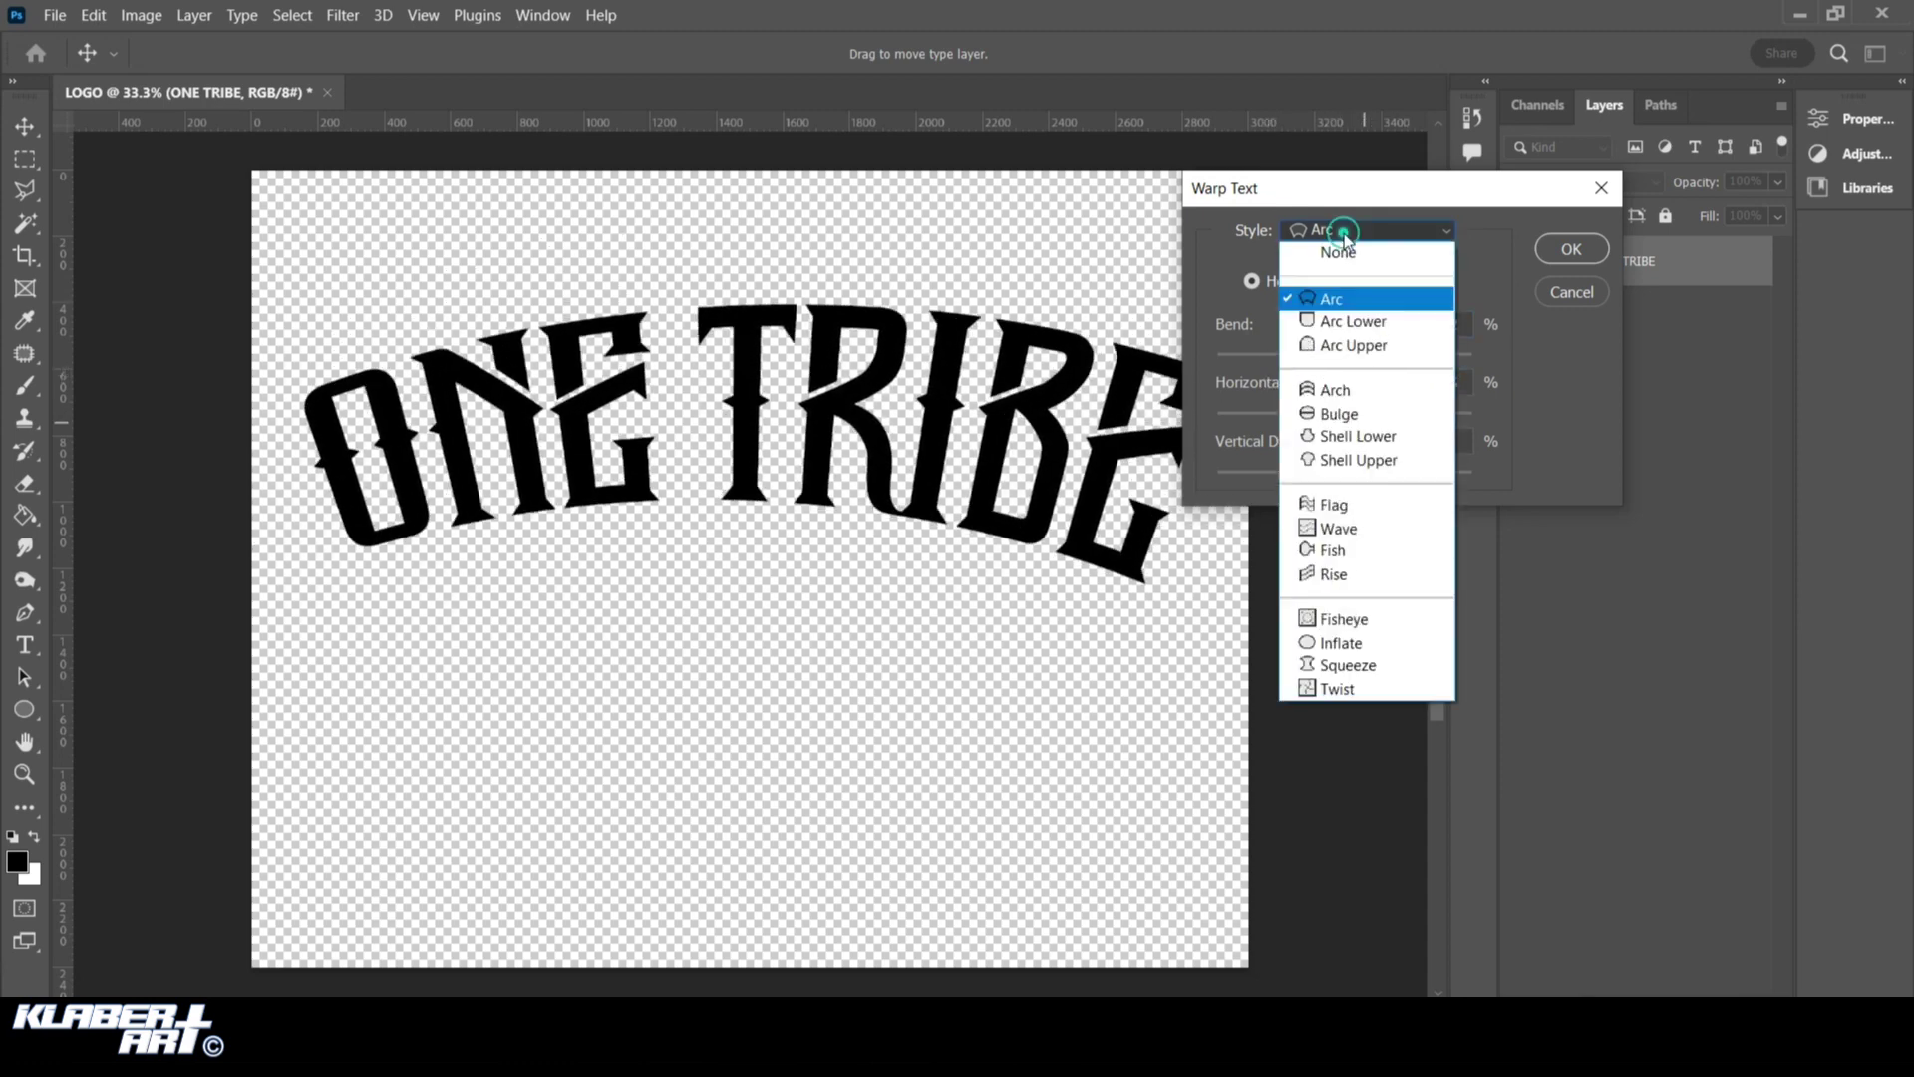
{"action": "left_click", "coordinate": [1348, 321]}
{"action": "left_click_drag", "start_coordinate": [1373, 358], "coordinate": [1315, 370]}
{"action": "double_click", "coordinate": [1464, 387]}
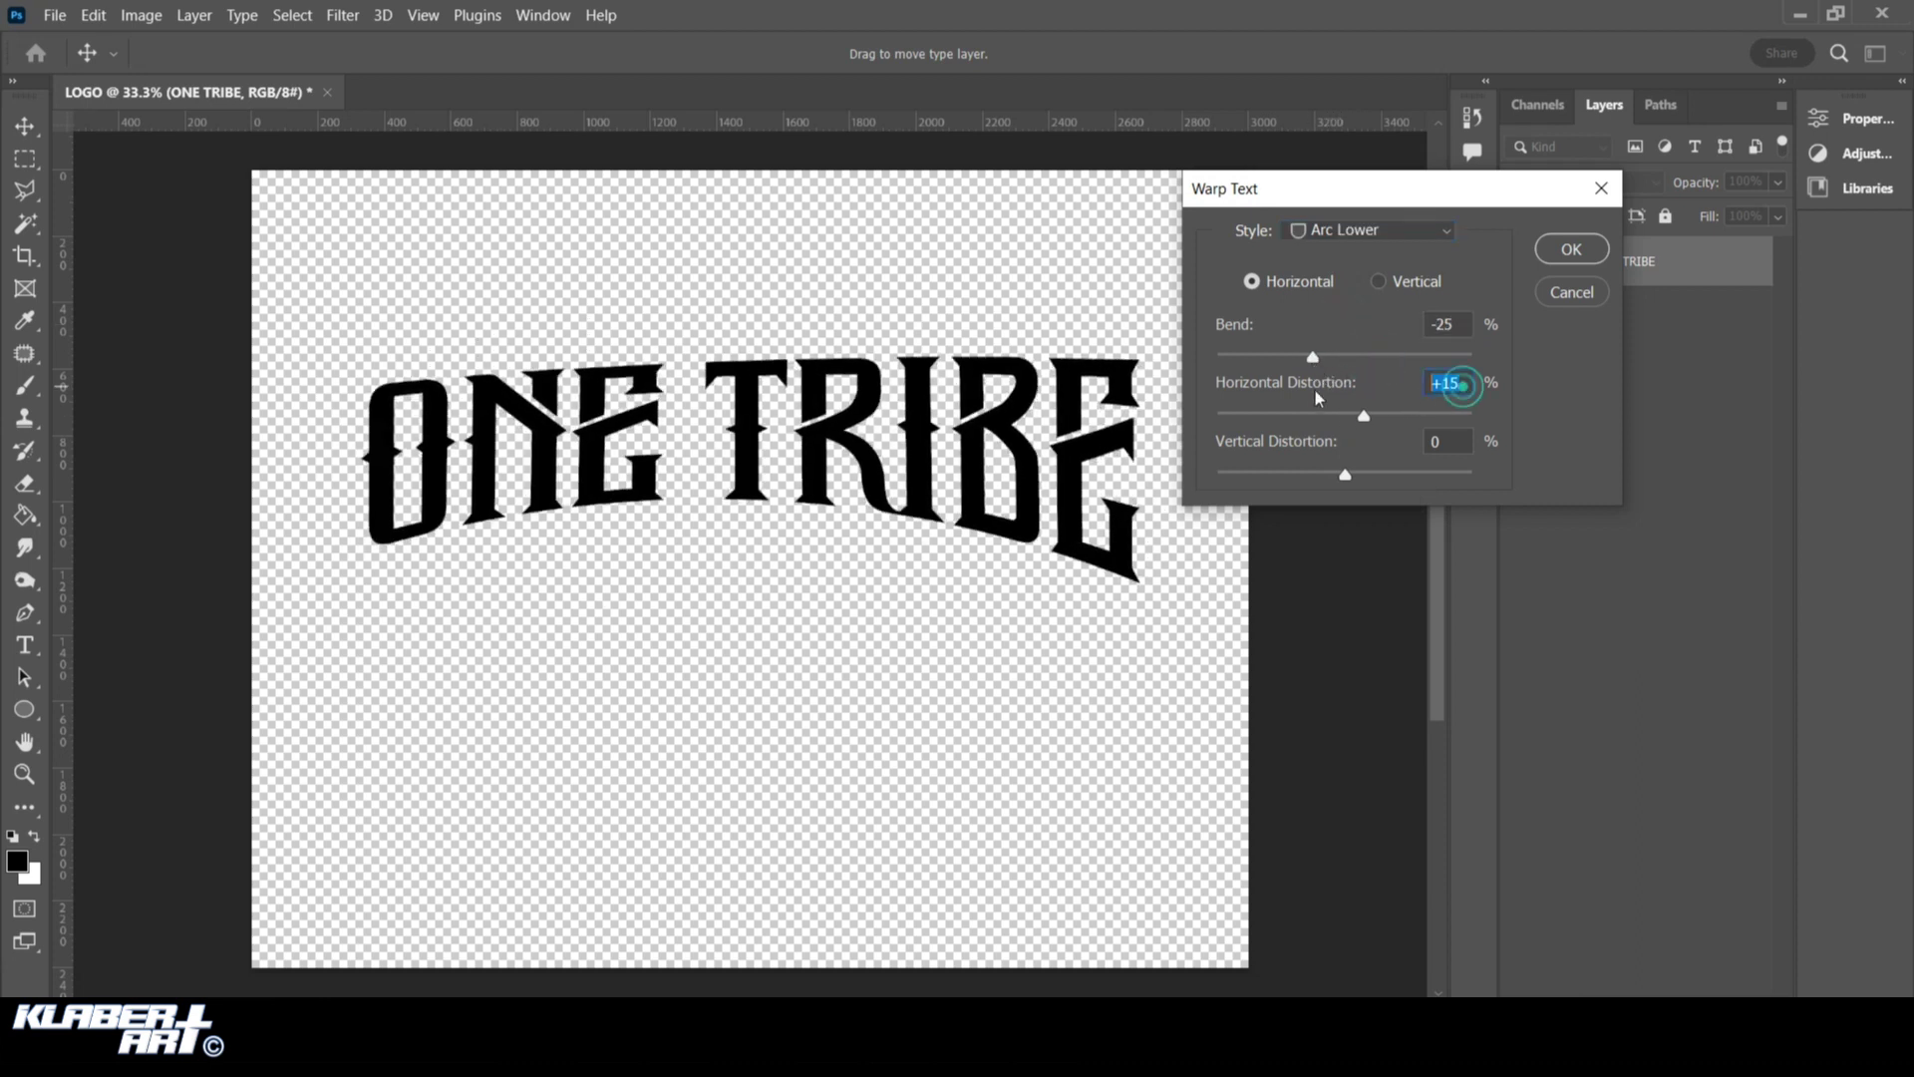
{"action": "type", "text": "0"}
{"action": "left_click_drag", "start_coordinate": [1314, 359], "coordinate": [1299, 359]}
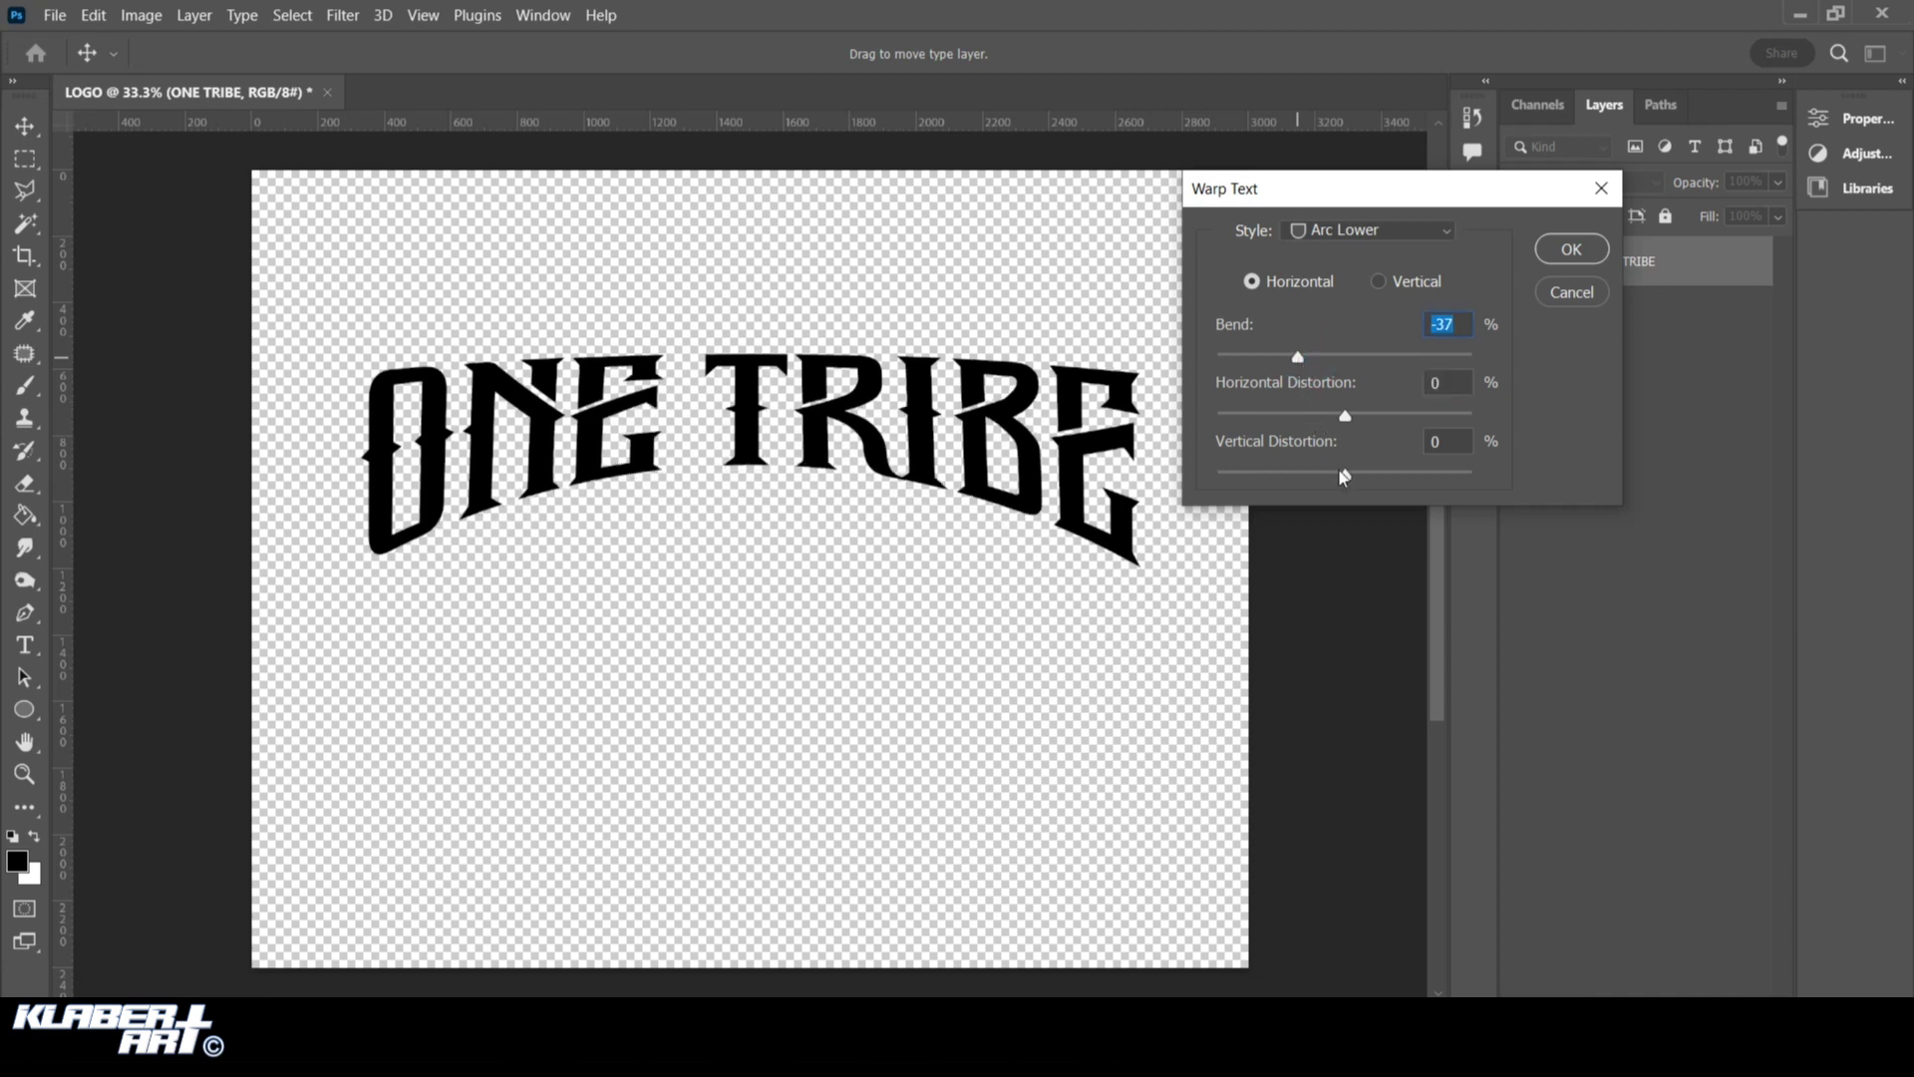
{"action": "left_click_drag", "start_coordinate": [1347, 479], "coordinate": [1327, 471]}
{"action": "left_click", "coordinate": [1548, 253]}
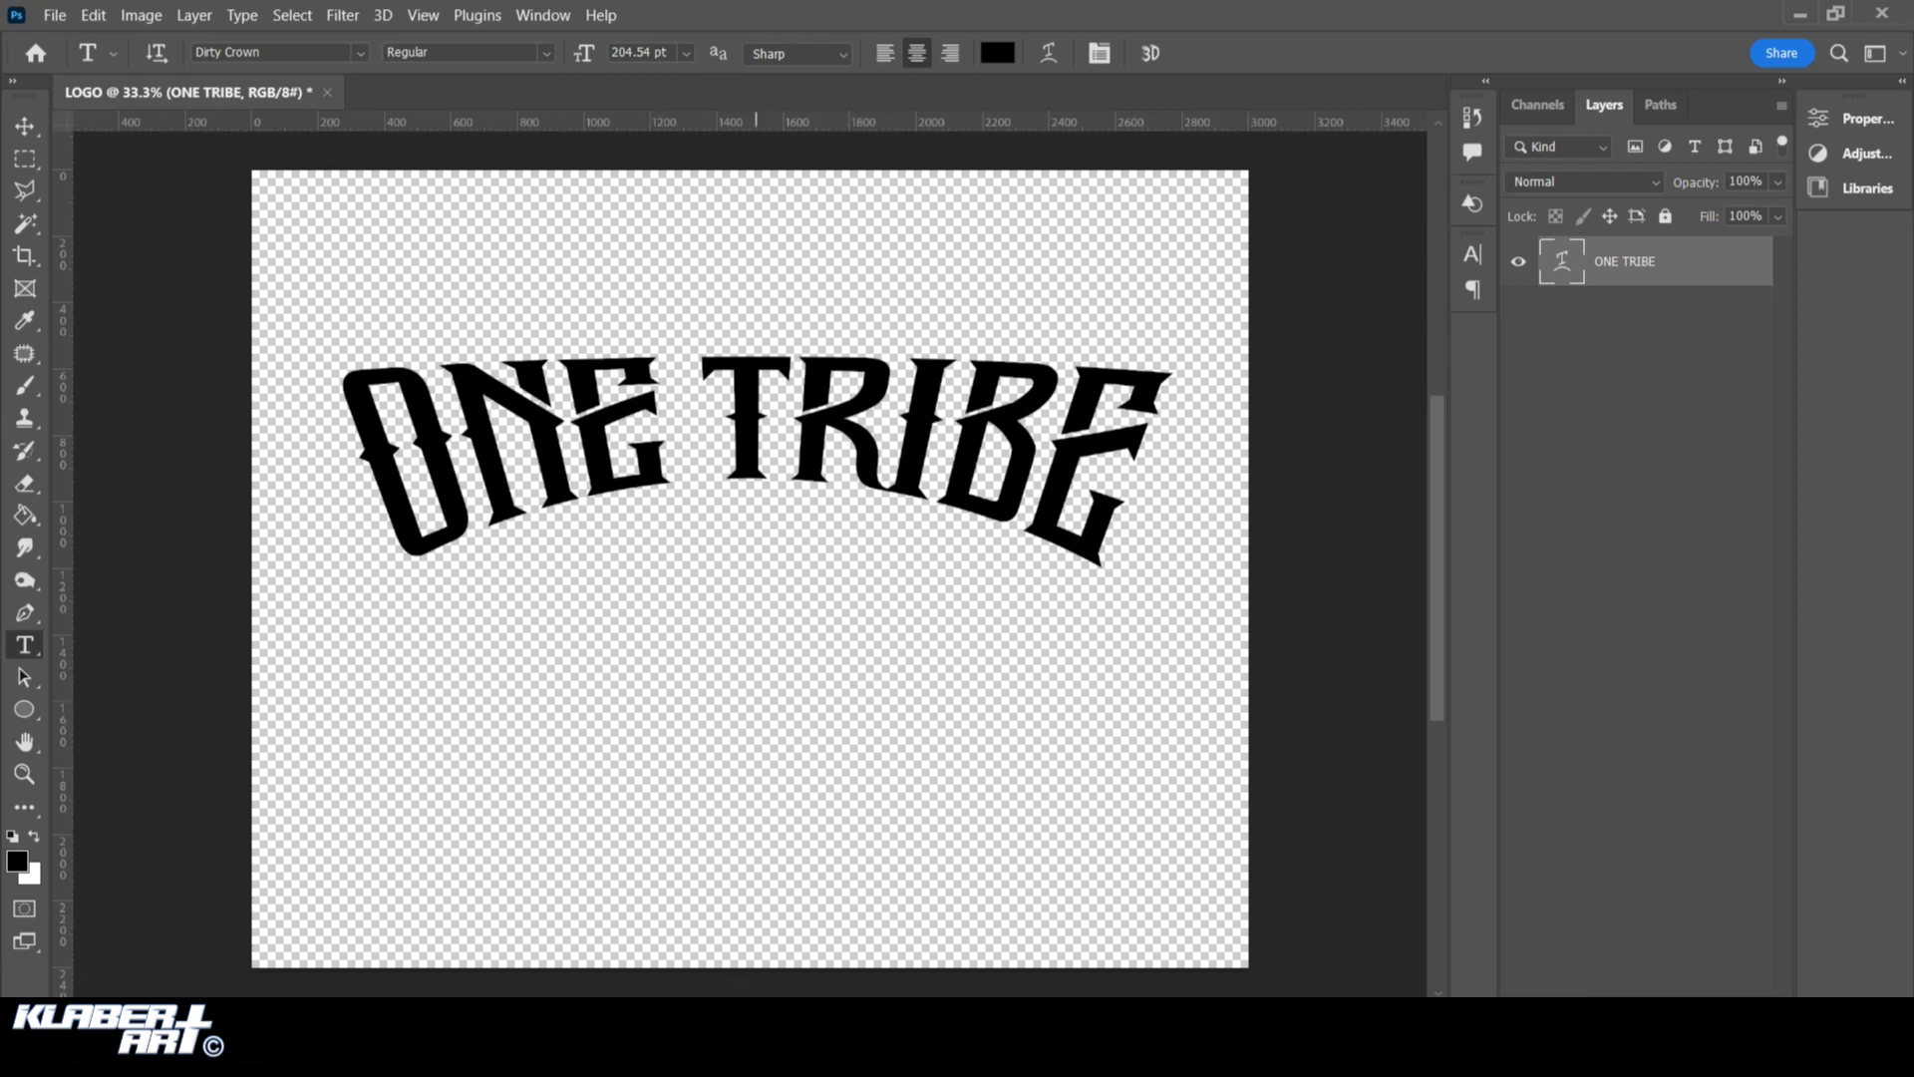
Switch to Chrome and run a Google image search for SYMMETRICAL tribal design
{"action": "left_click", "coordinate": [763, 1053]}
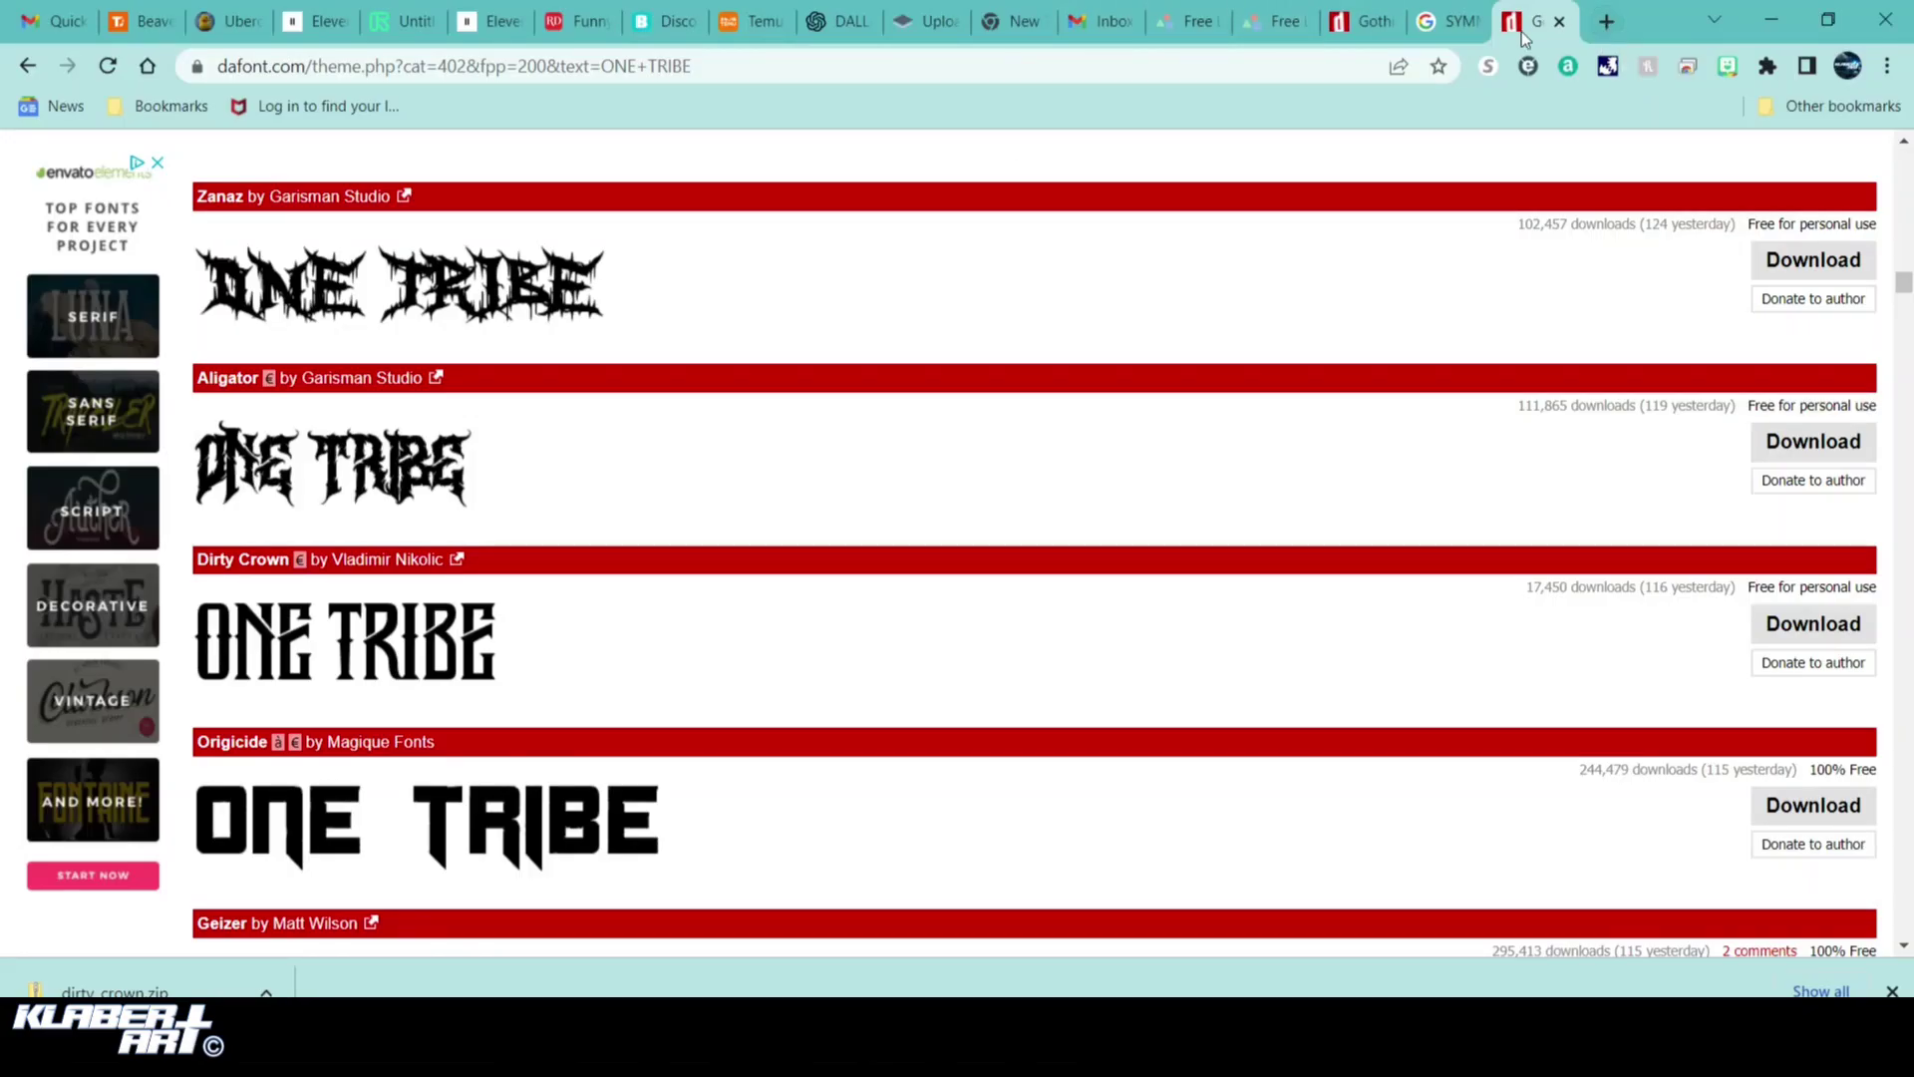
{"action": "left_click", "coordinate": [1451, 21]}
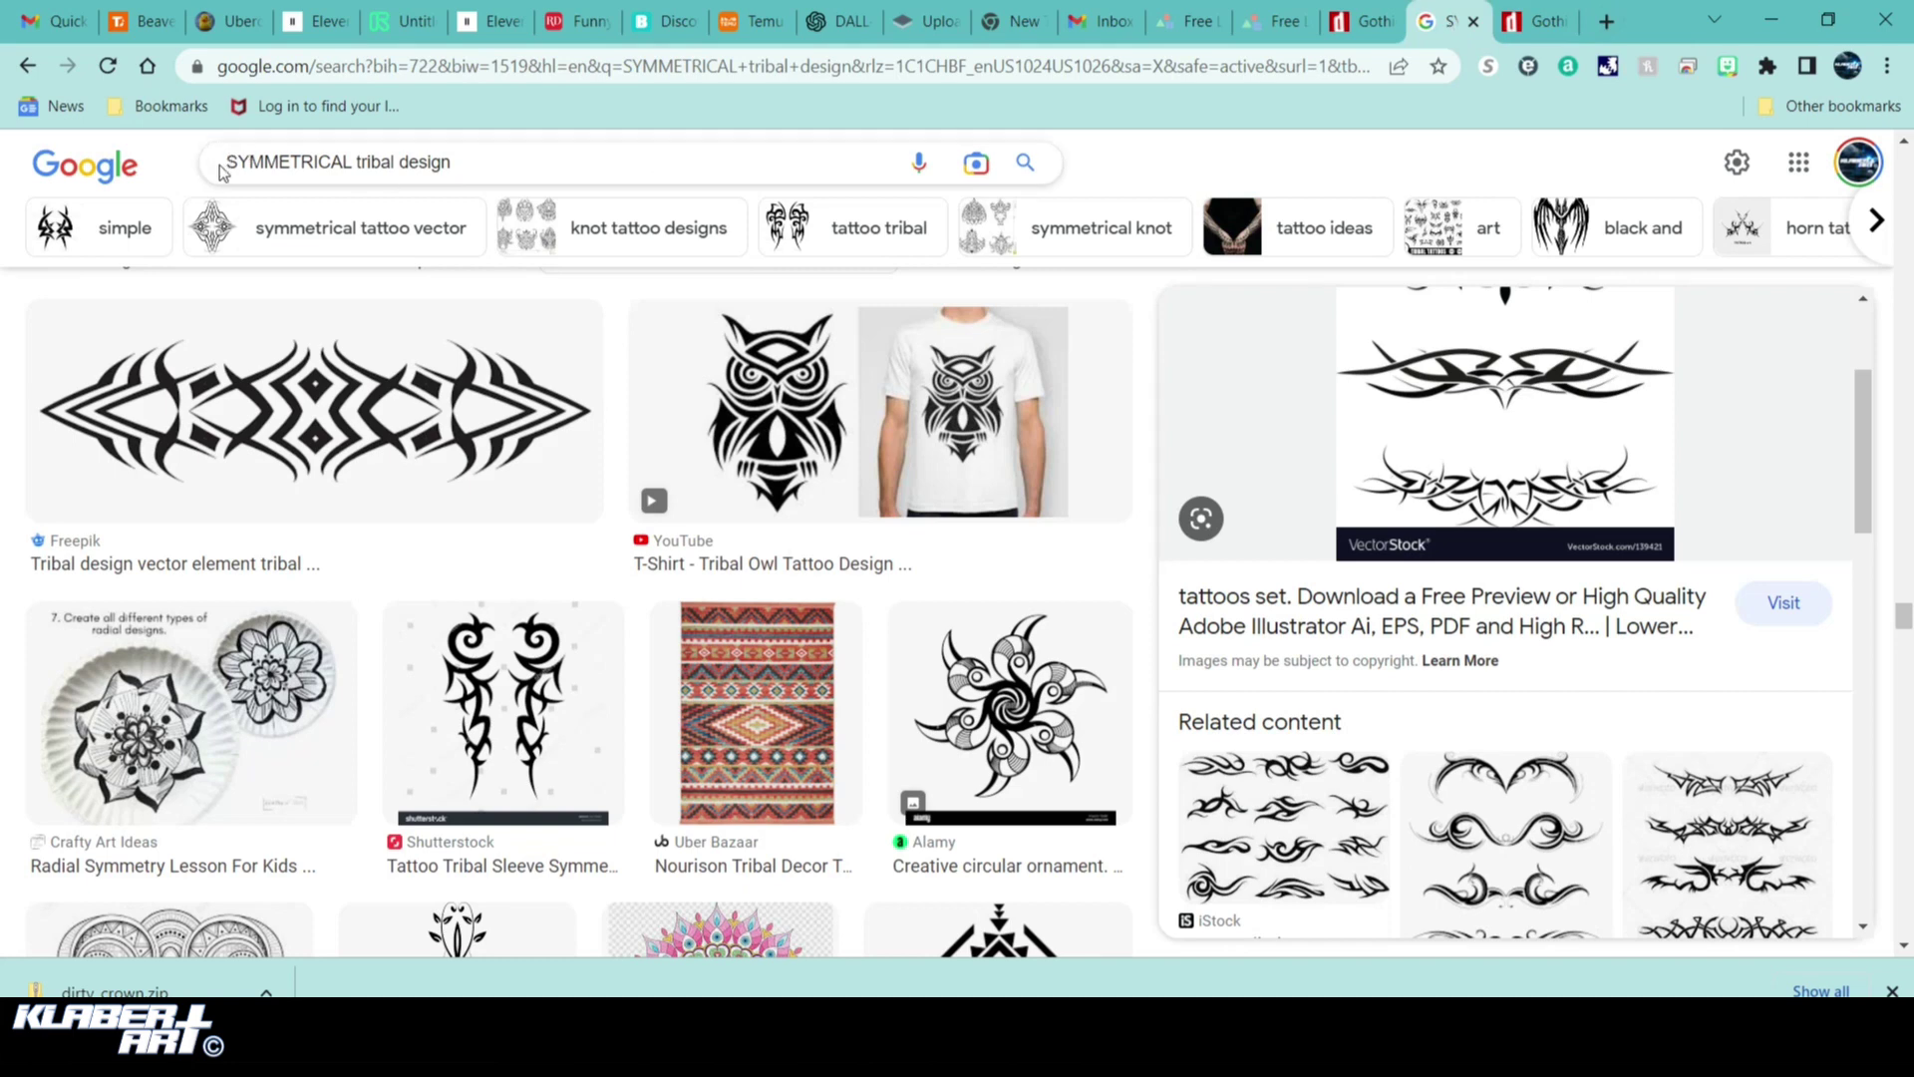
{"action": "left_click_drag", "start_coordinate": [227, 162], "coordinate": [515, 147]}
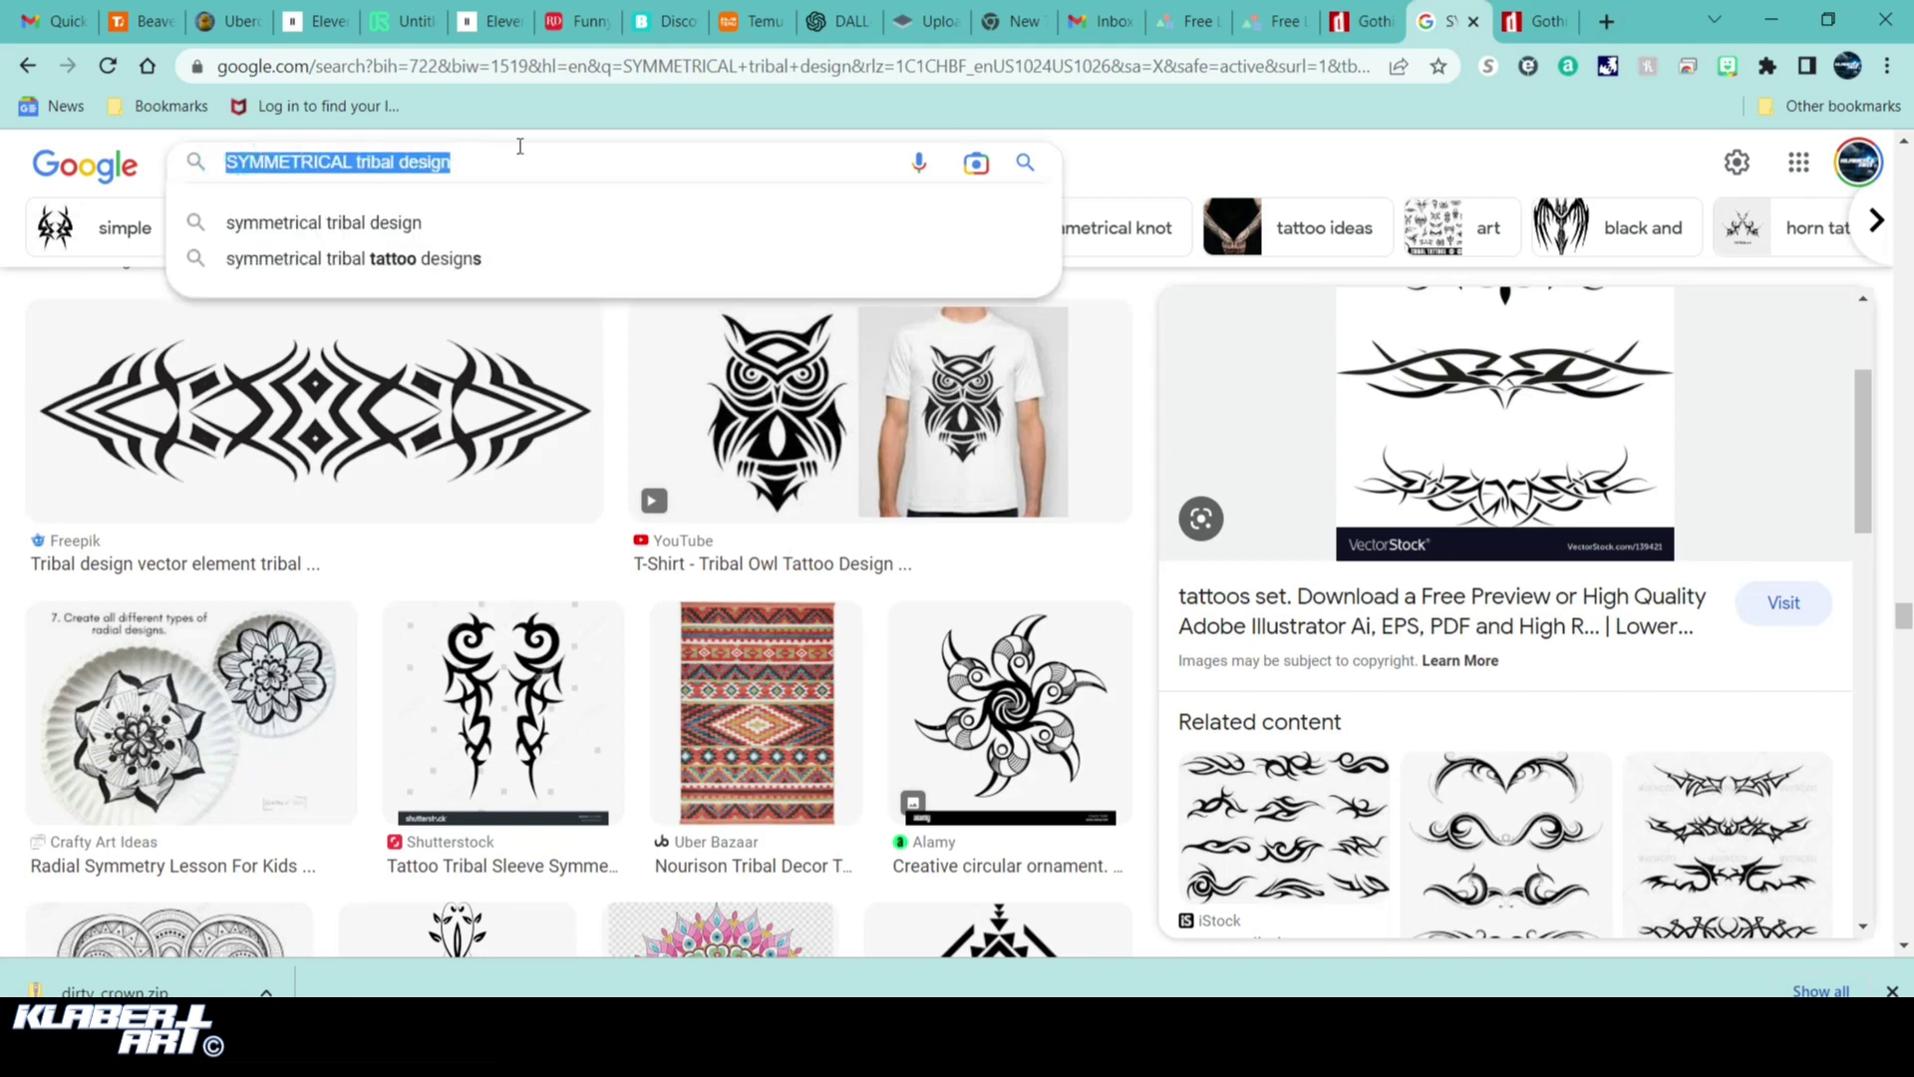
{"action": "left_click", "coordinate": [511, 156]}
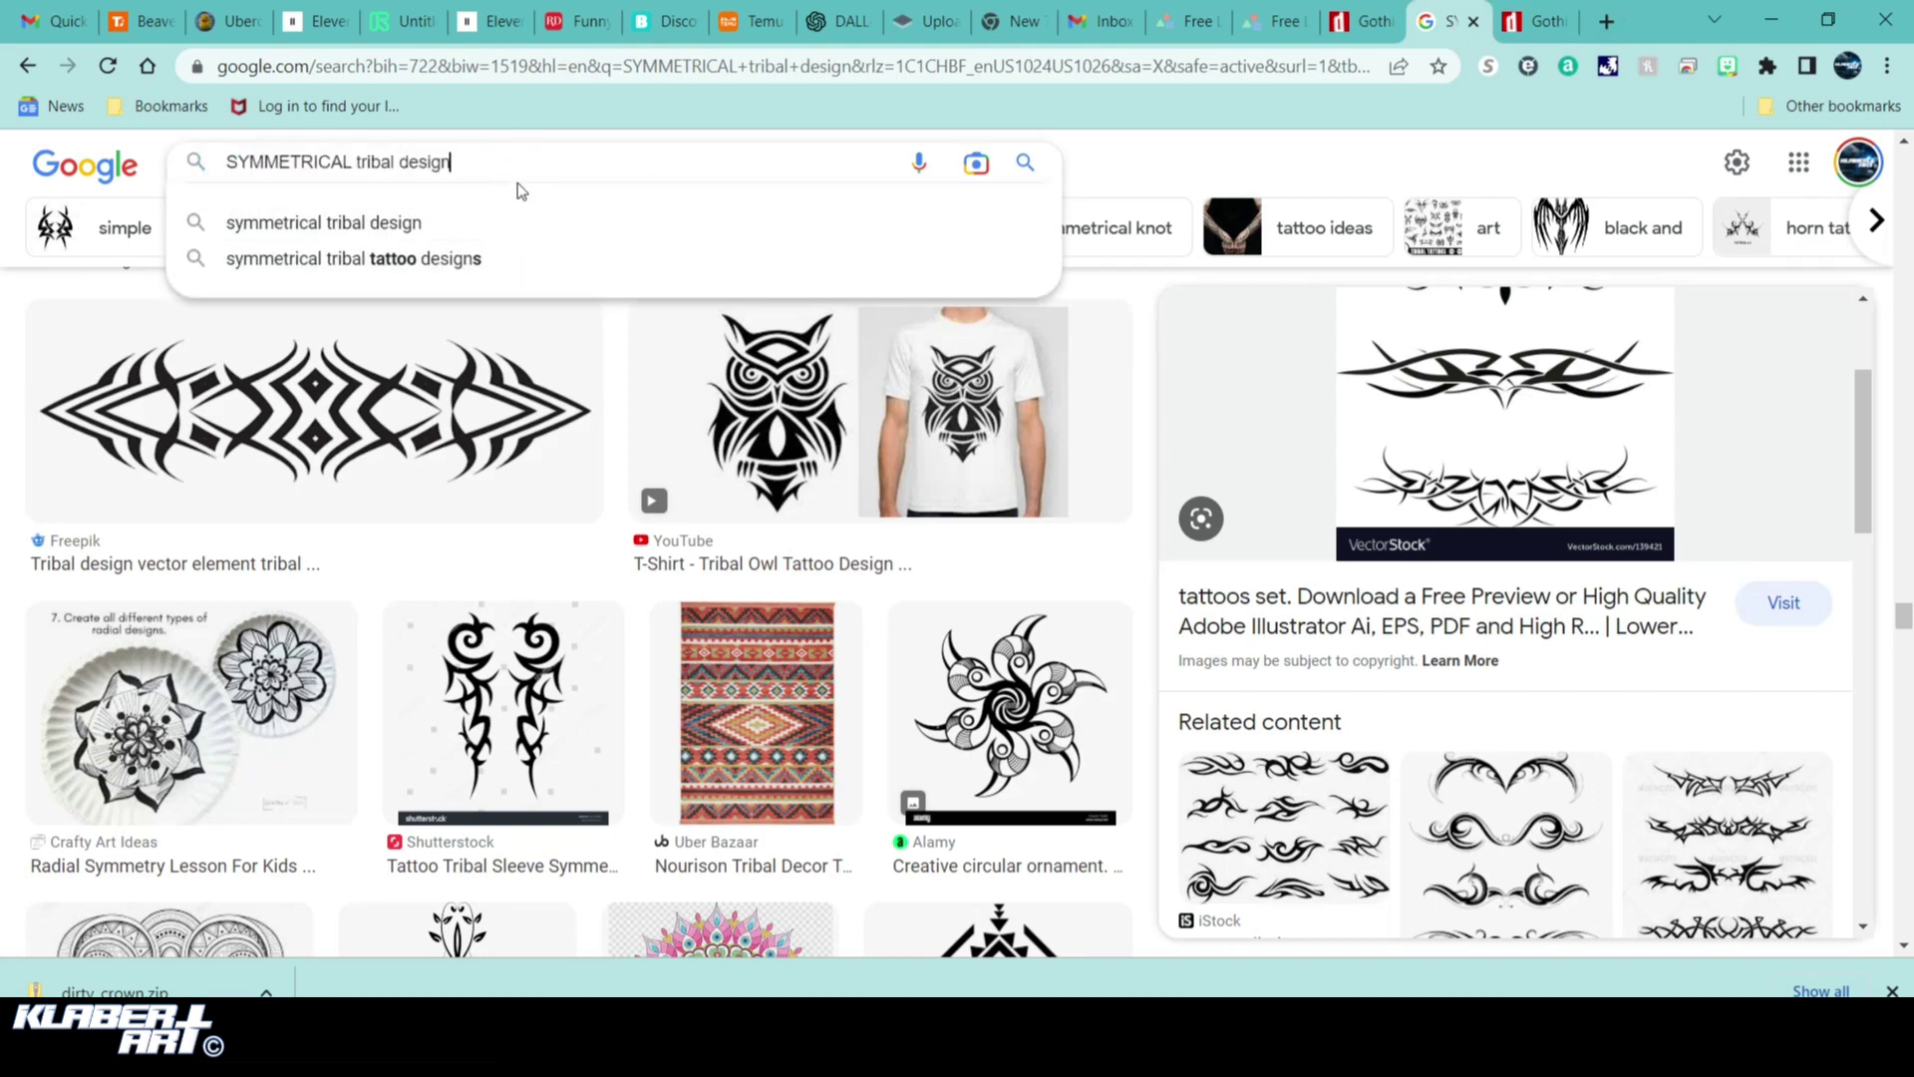
{"action": "left_click", "coordinate": [1025, 168]}
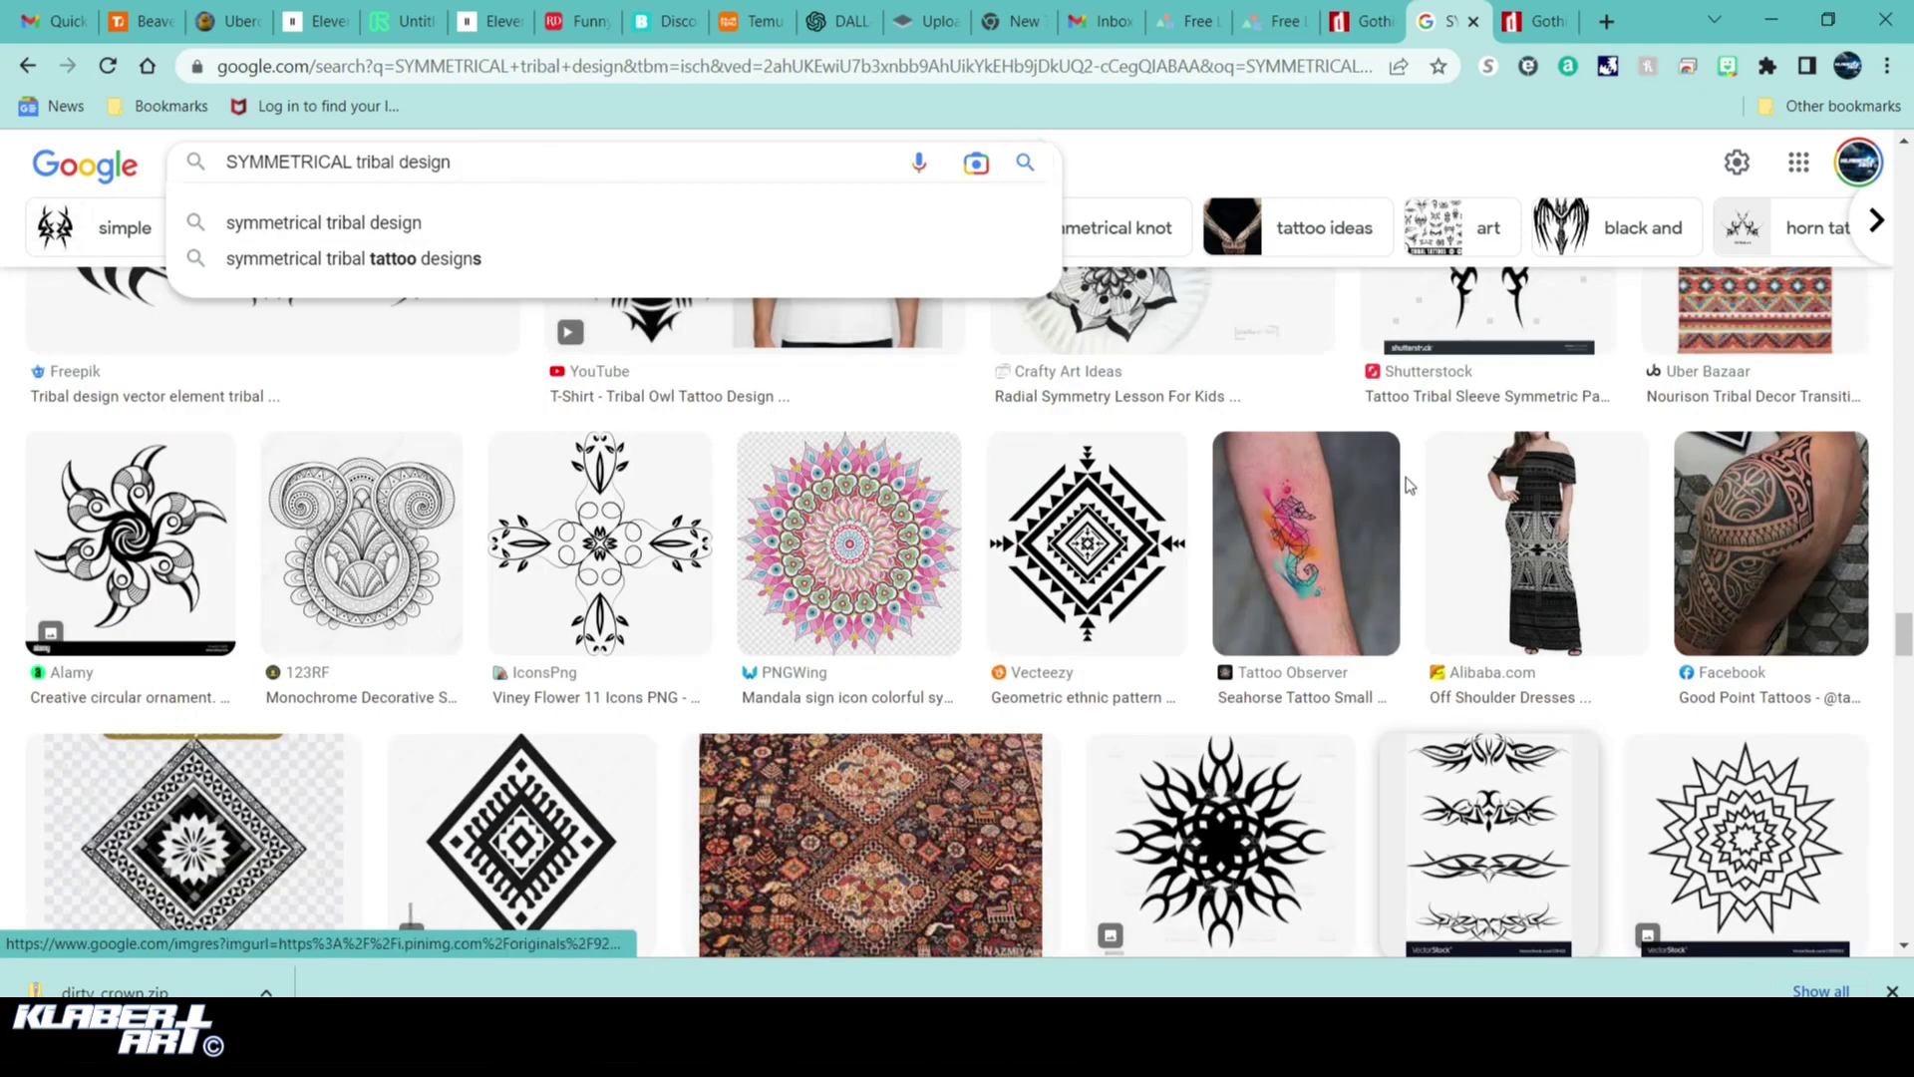
Browse the tribal design results, examining the iStock tribal tattoo set and its related images for a suitable ornament
{"action": "scroll", "coordinate": [1426, 554], "scroll_direction": "down", "scroll_amount": 3}
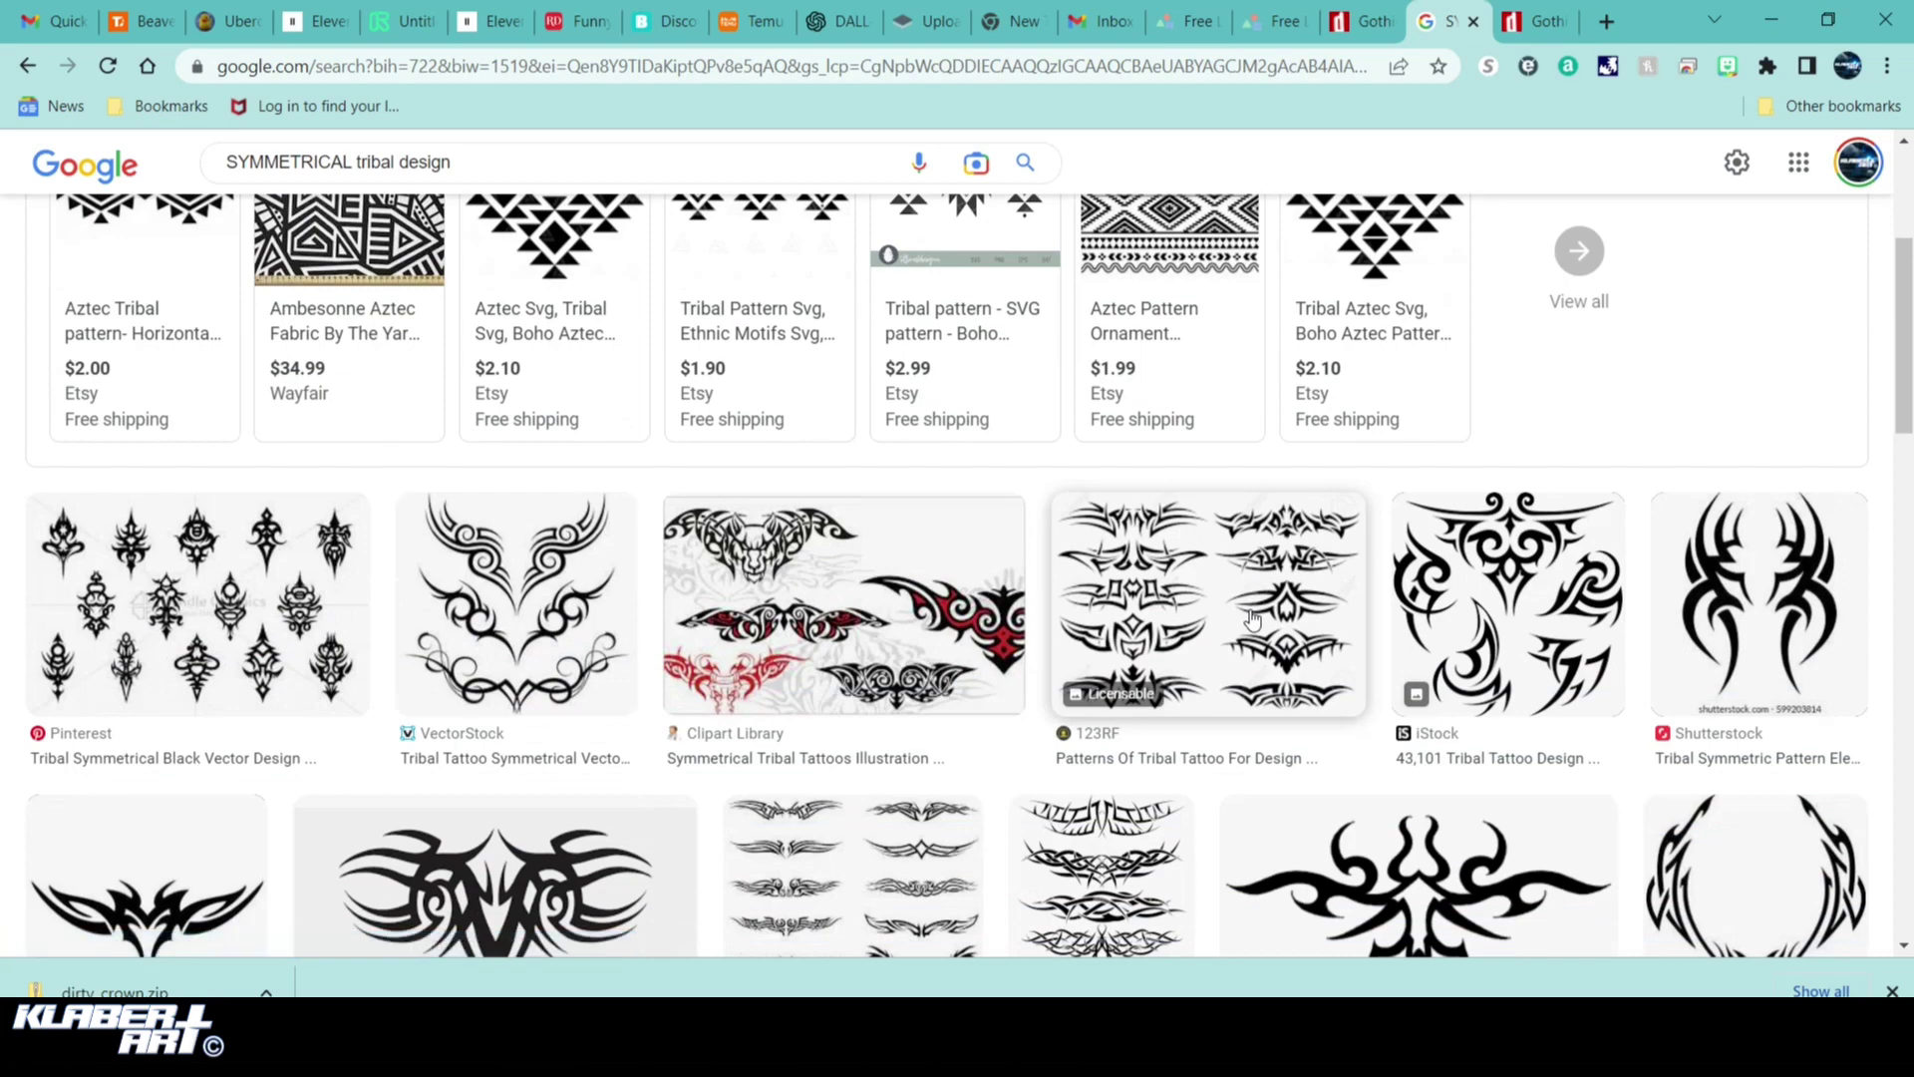
{"action": "scroll", "coordinate": [1465, 597], "scroll_direction": "down", "scroll_amount": 2}
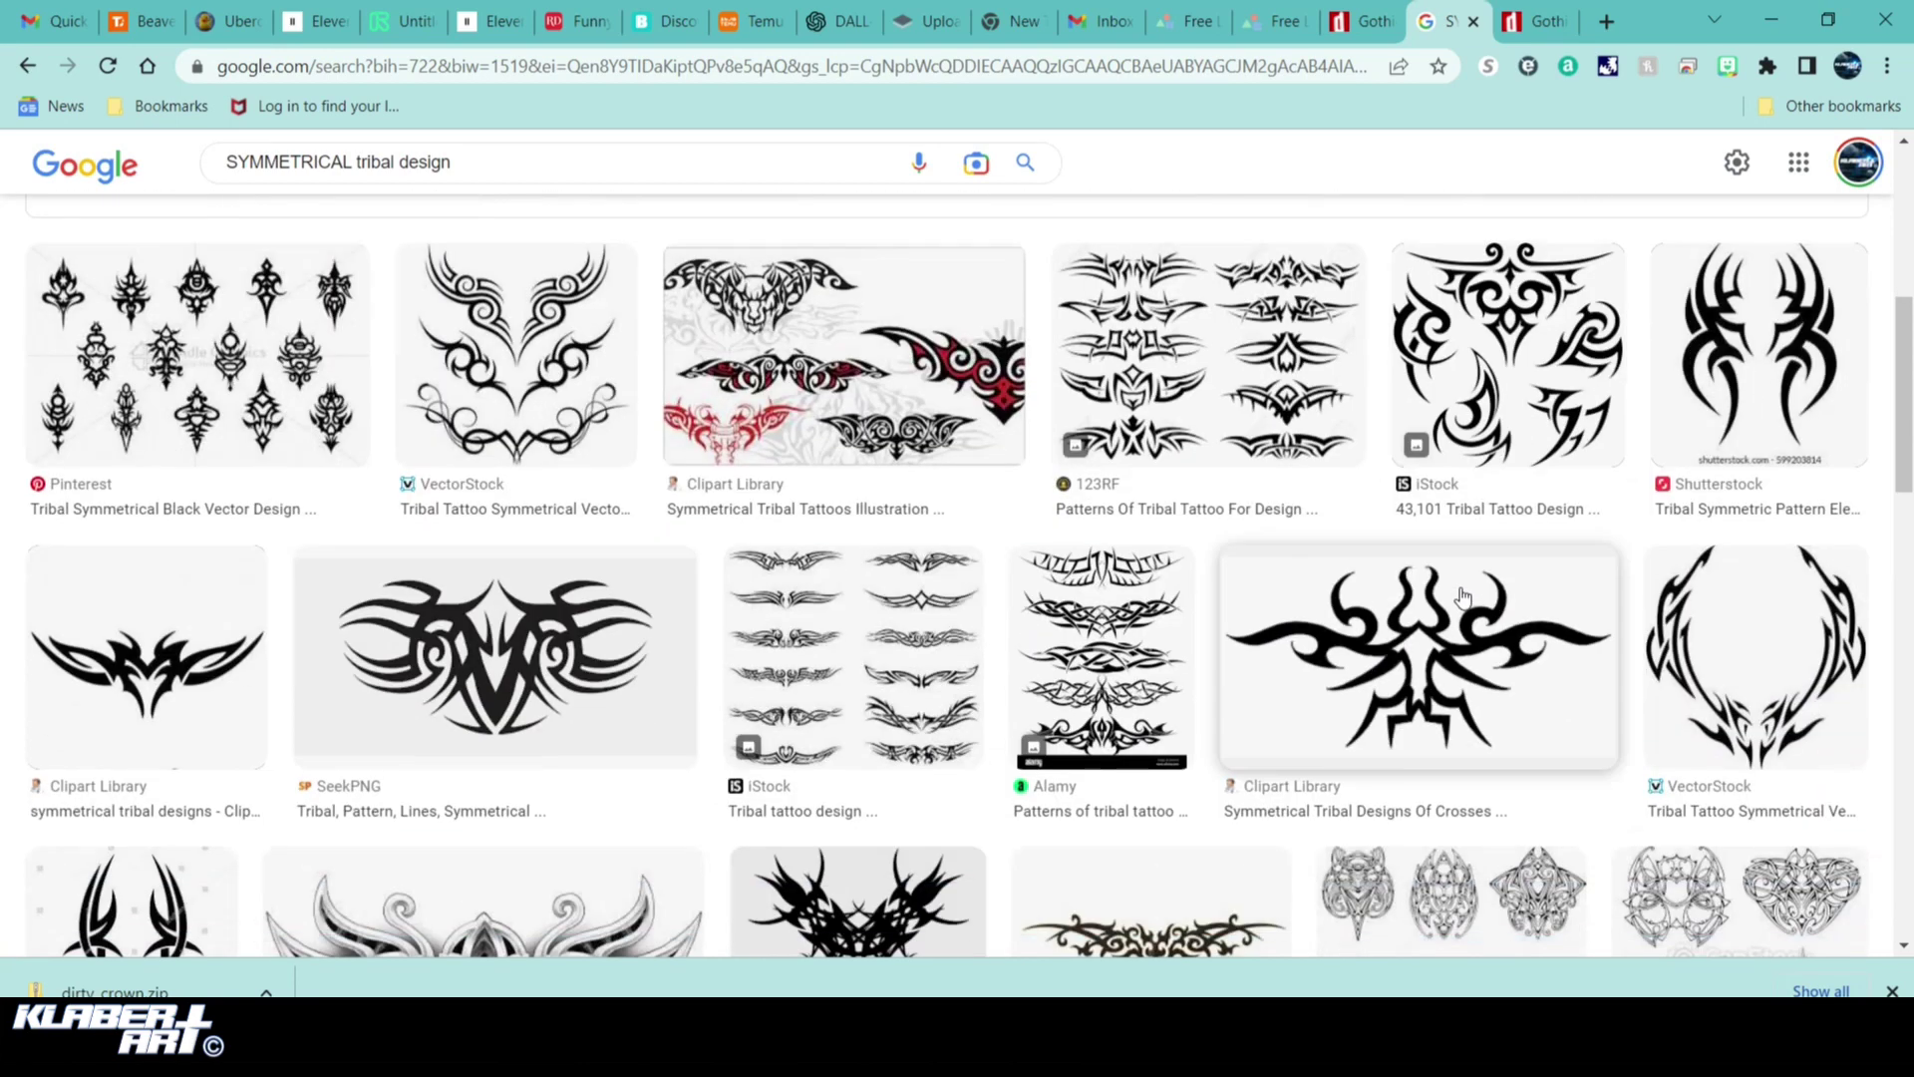
{"action": "left_click", "coordinate": [854, 656]}
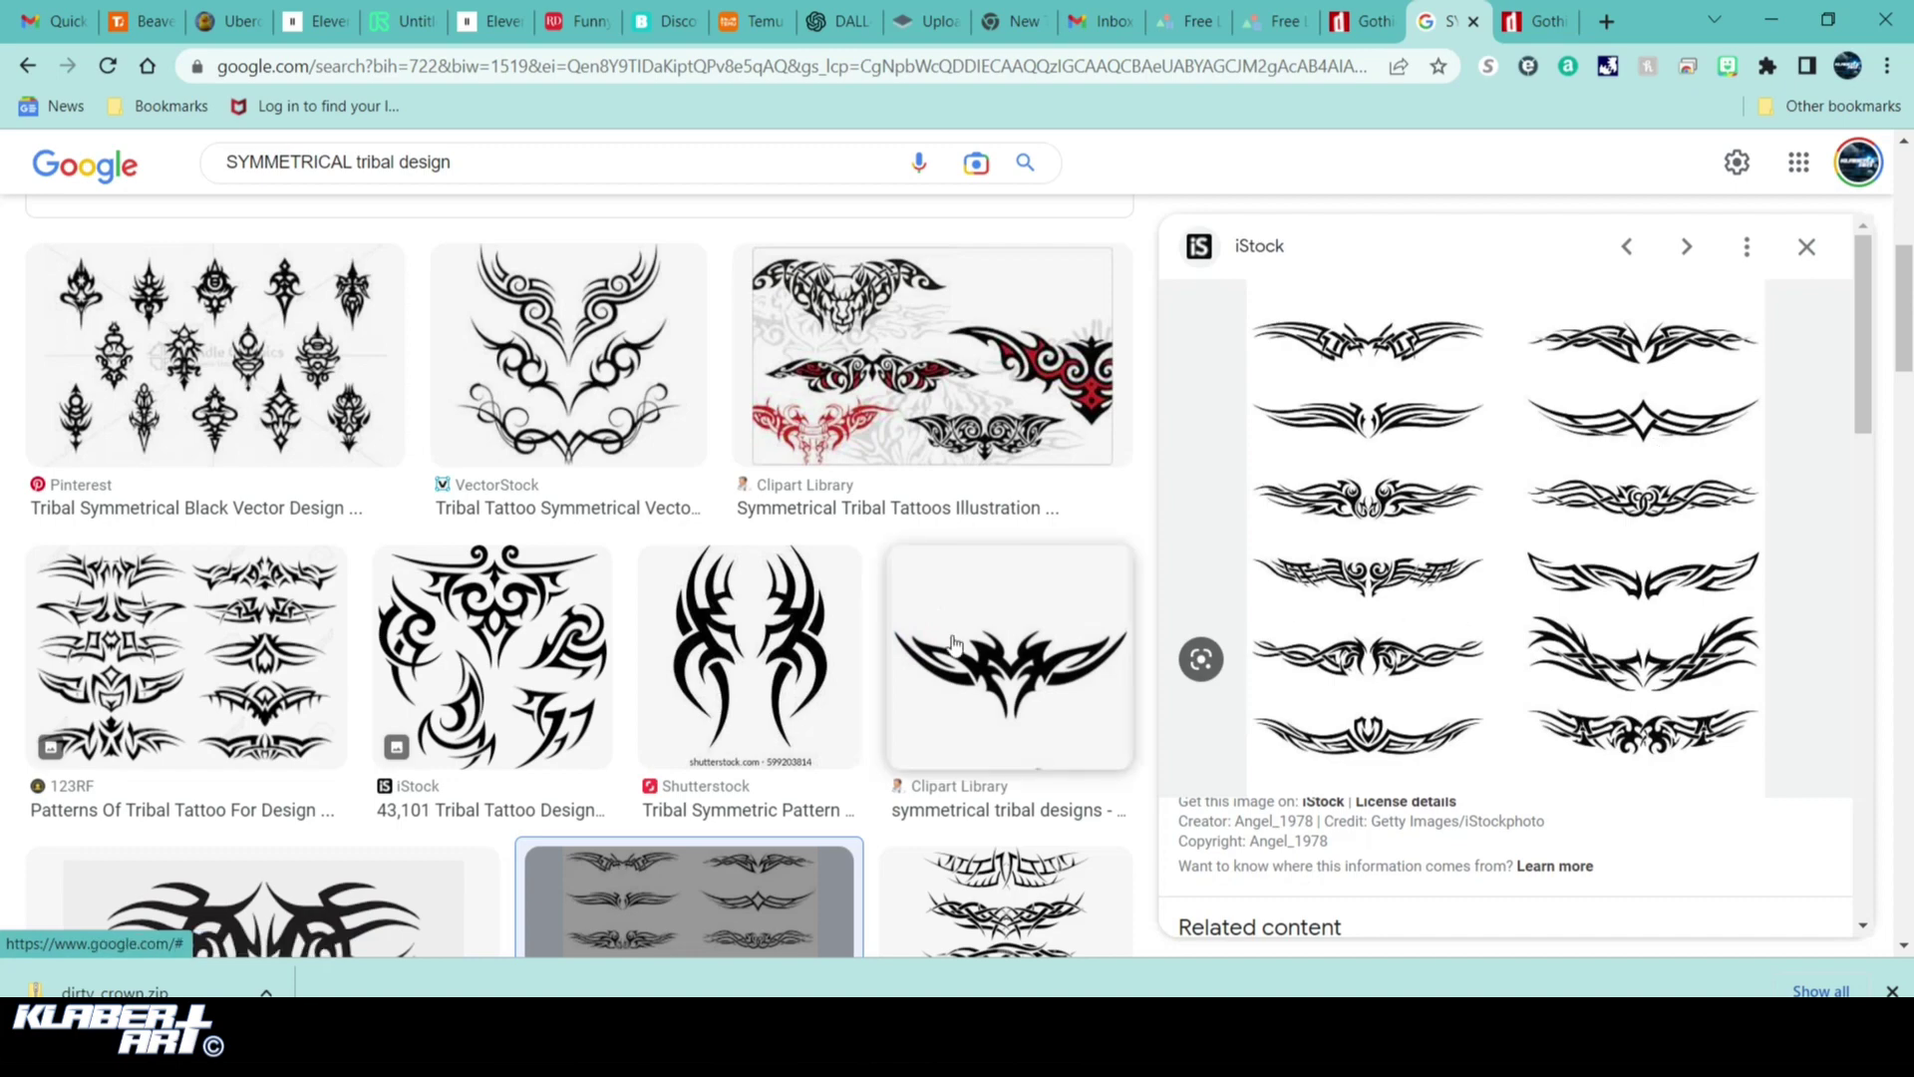
{"action": "scroll", "coordinate": [952, 643], "scroll_direction": "down", "scroll_amount": 3}
{"action": "scroll", "coordinate": [1370, 630], "scroll_direction": "down", "scroll_amount": 1}
{"action": "scroll", "coordinate": [1371, 630], "scroll_direction": "down", "scroll_amount": 4}
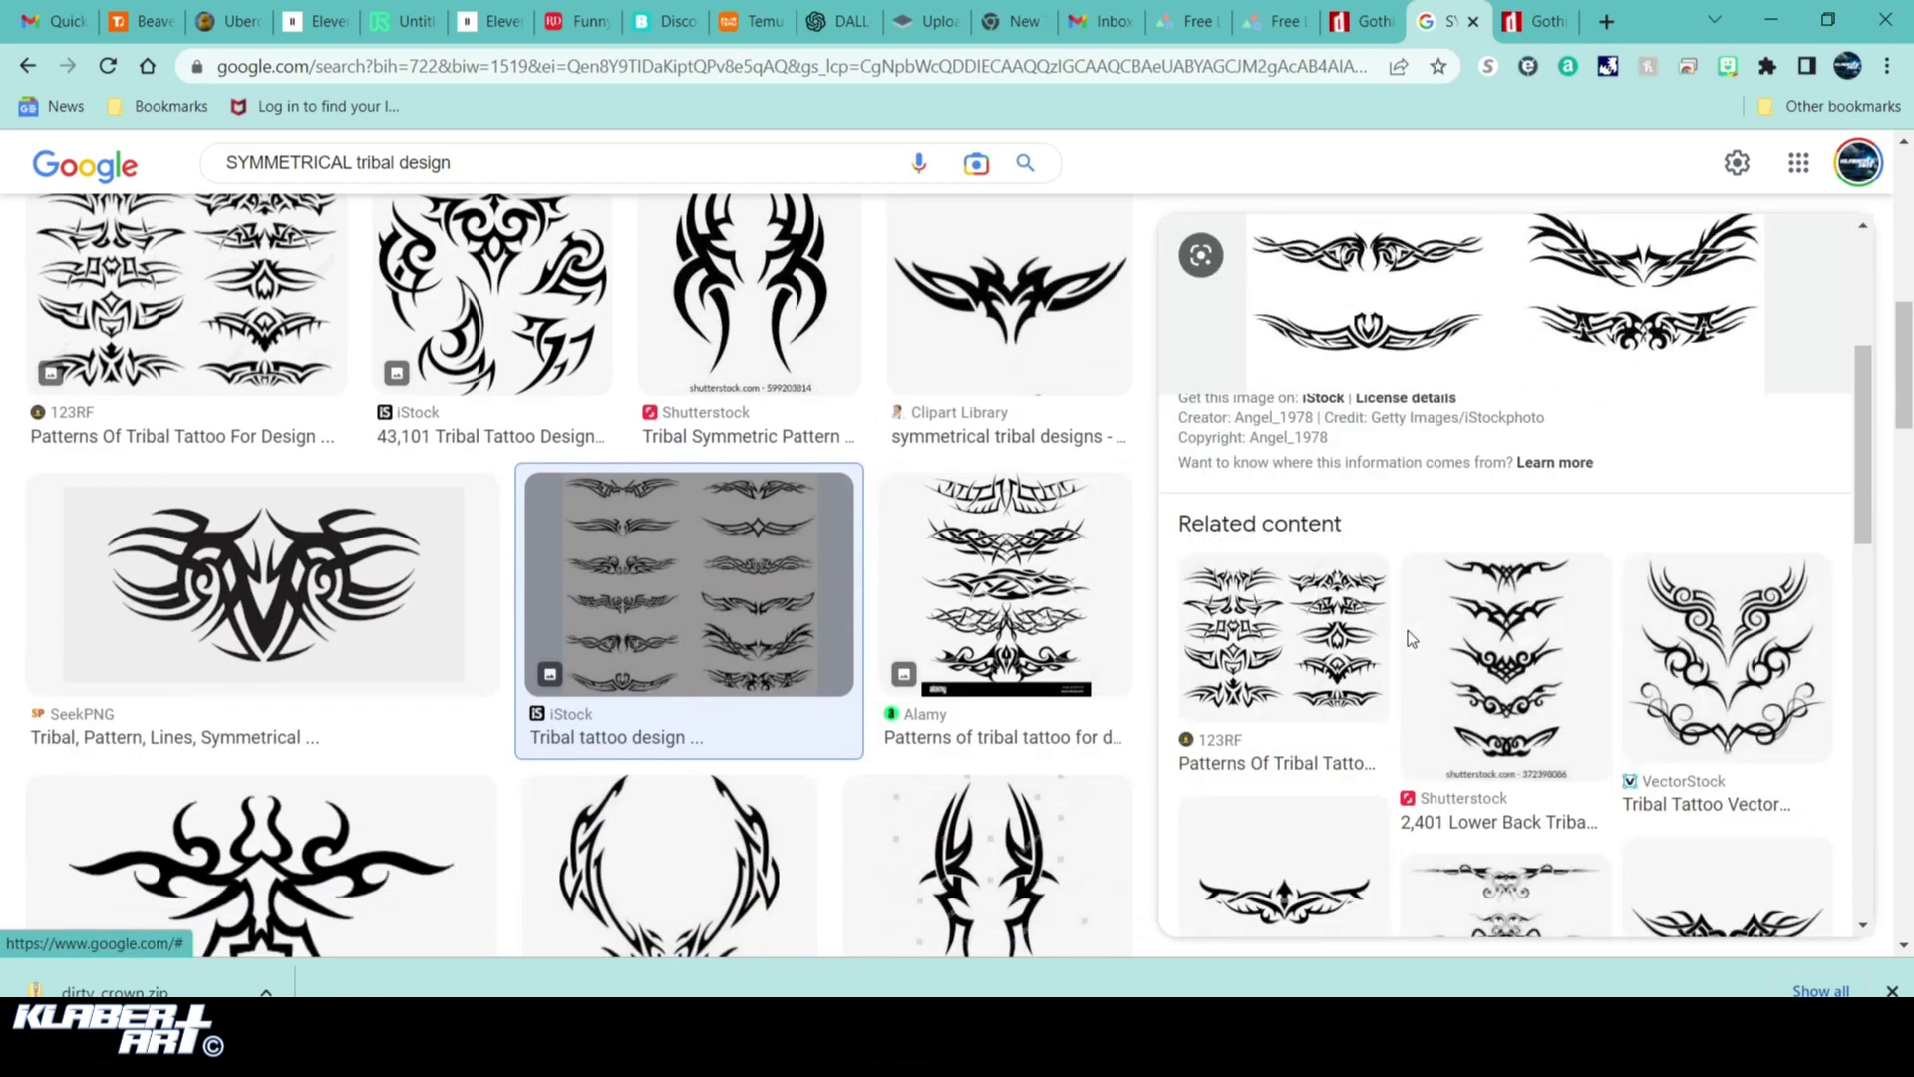
{"action": "scroll", "coordinate": [997, 599], "scroll_direction": "down", "scroll_amount": 4}
{"action": "scroll", "coordinate": [1372, 613], "scroll_direction": "down", "scroll_amount": 10}
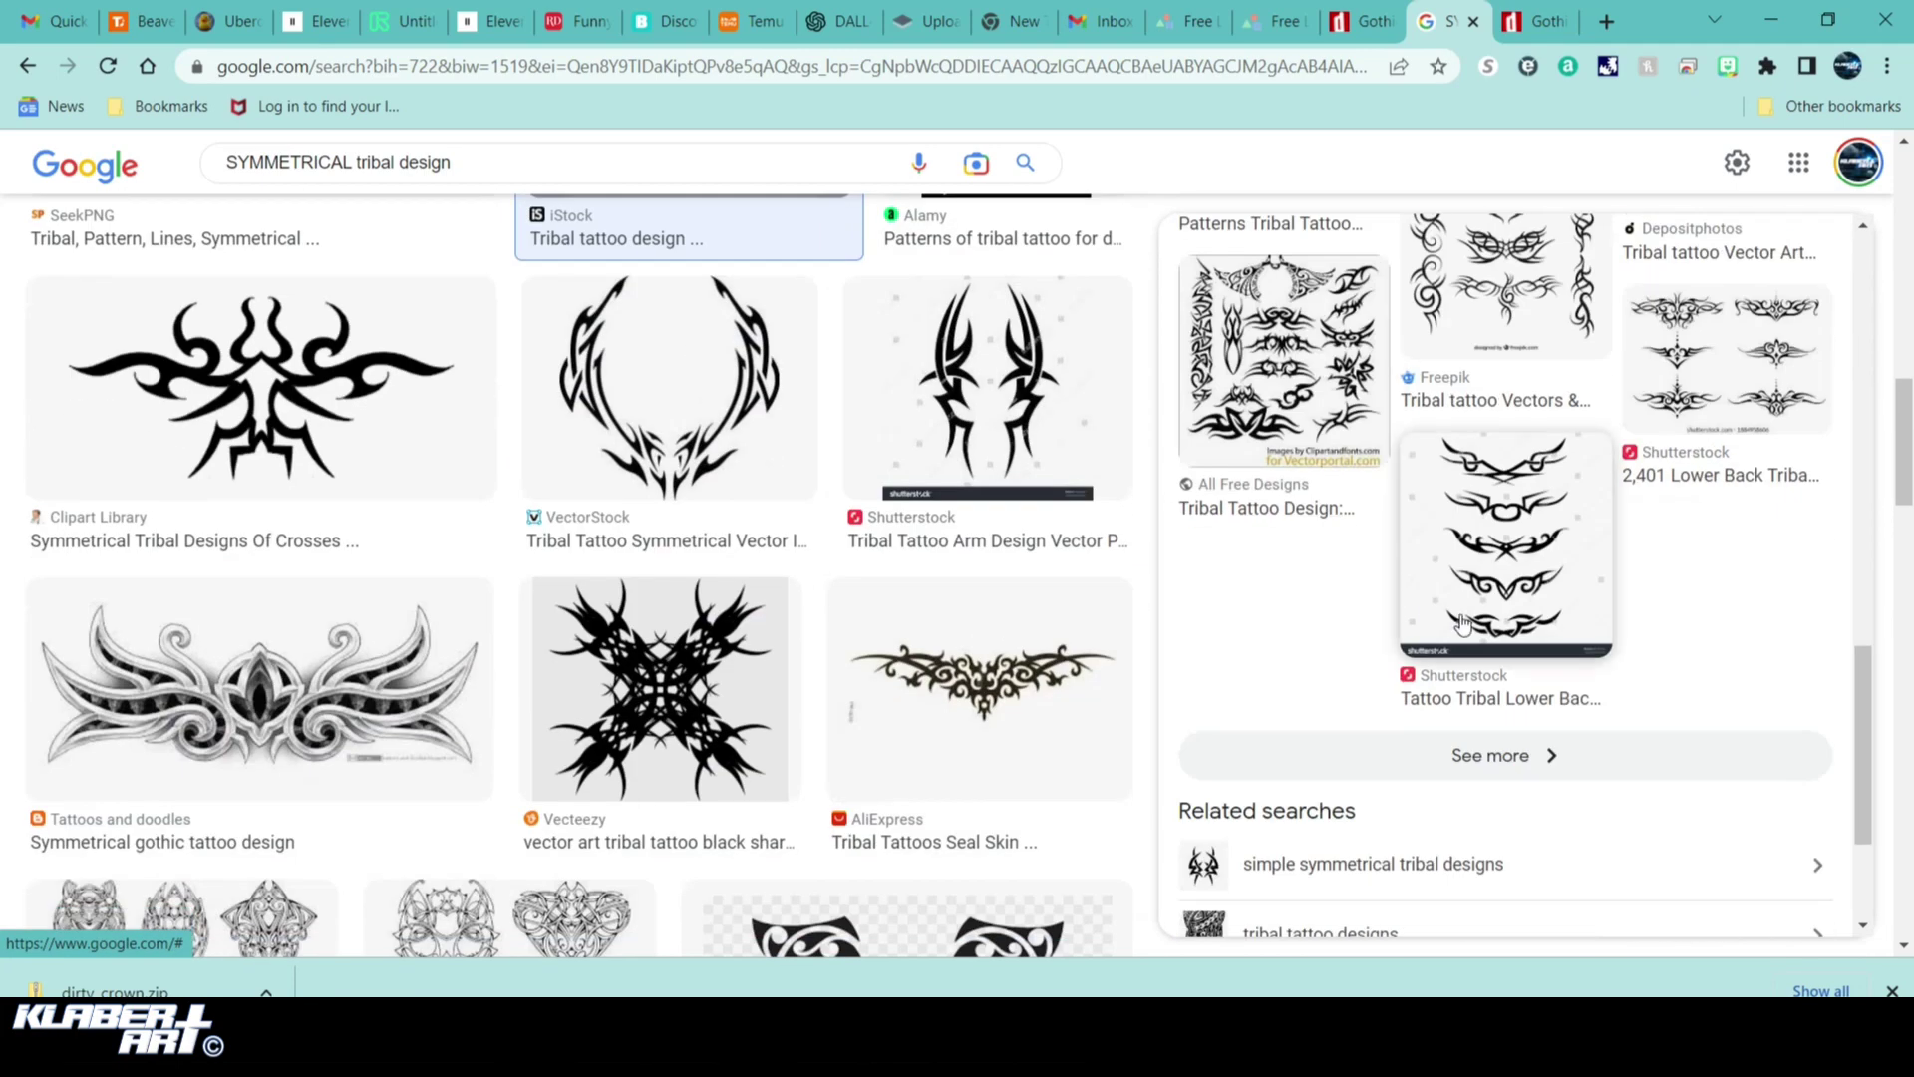
{"action": "left_click", "coordinate": [1699, 428]}
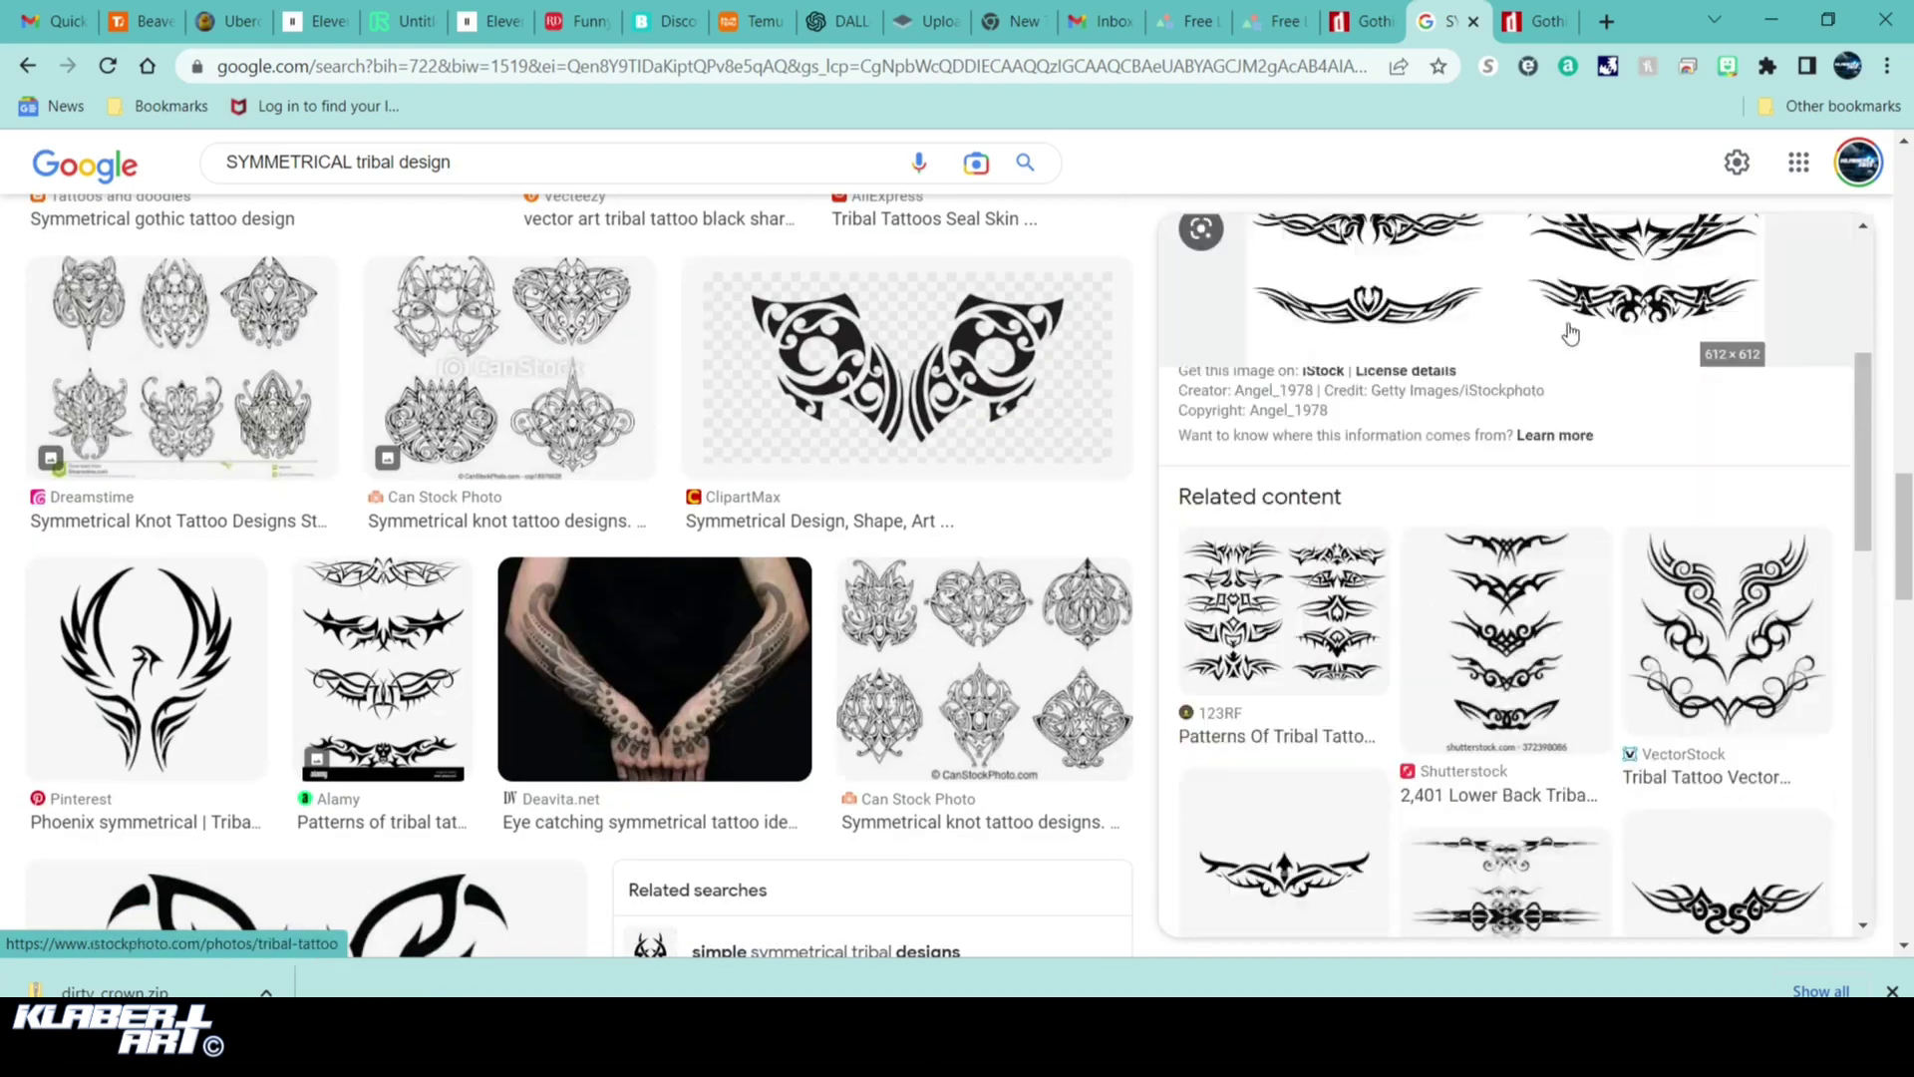
{"action": "left_click", "coordinate": [1806, 247]}
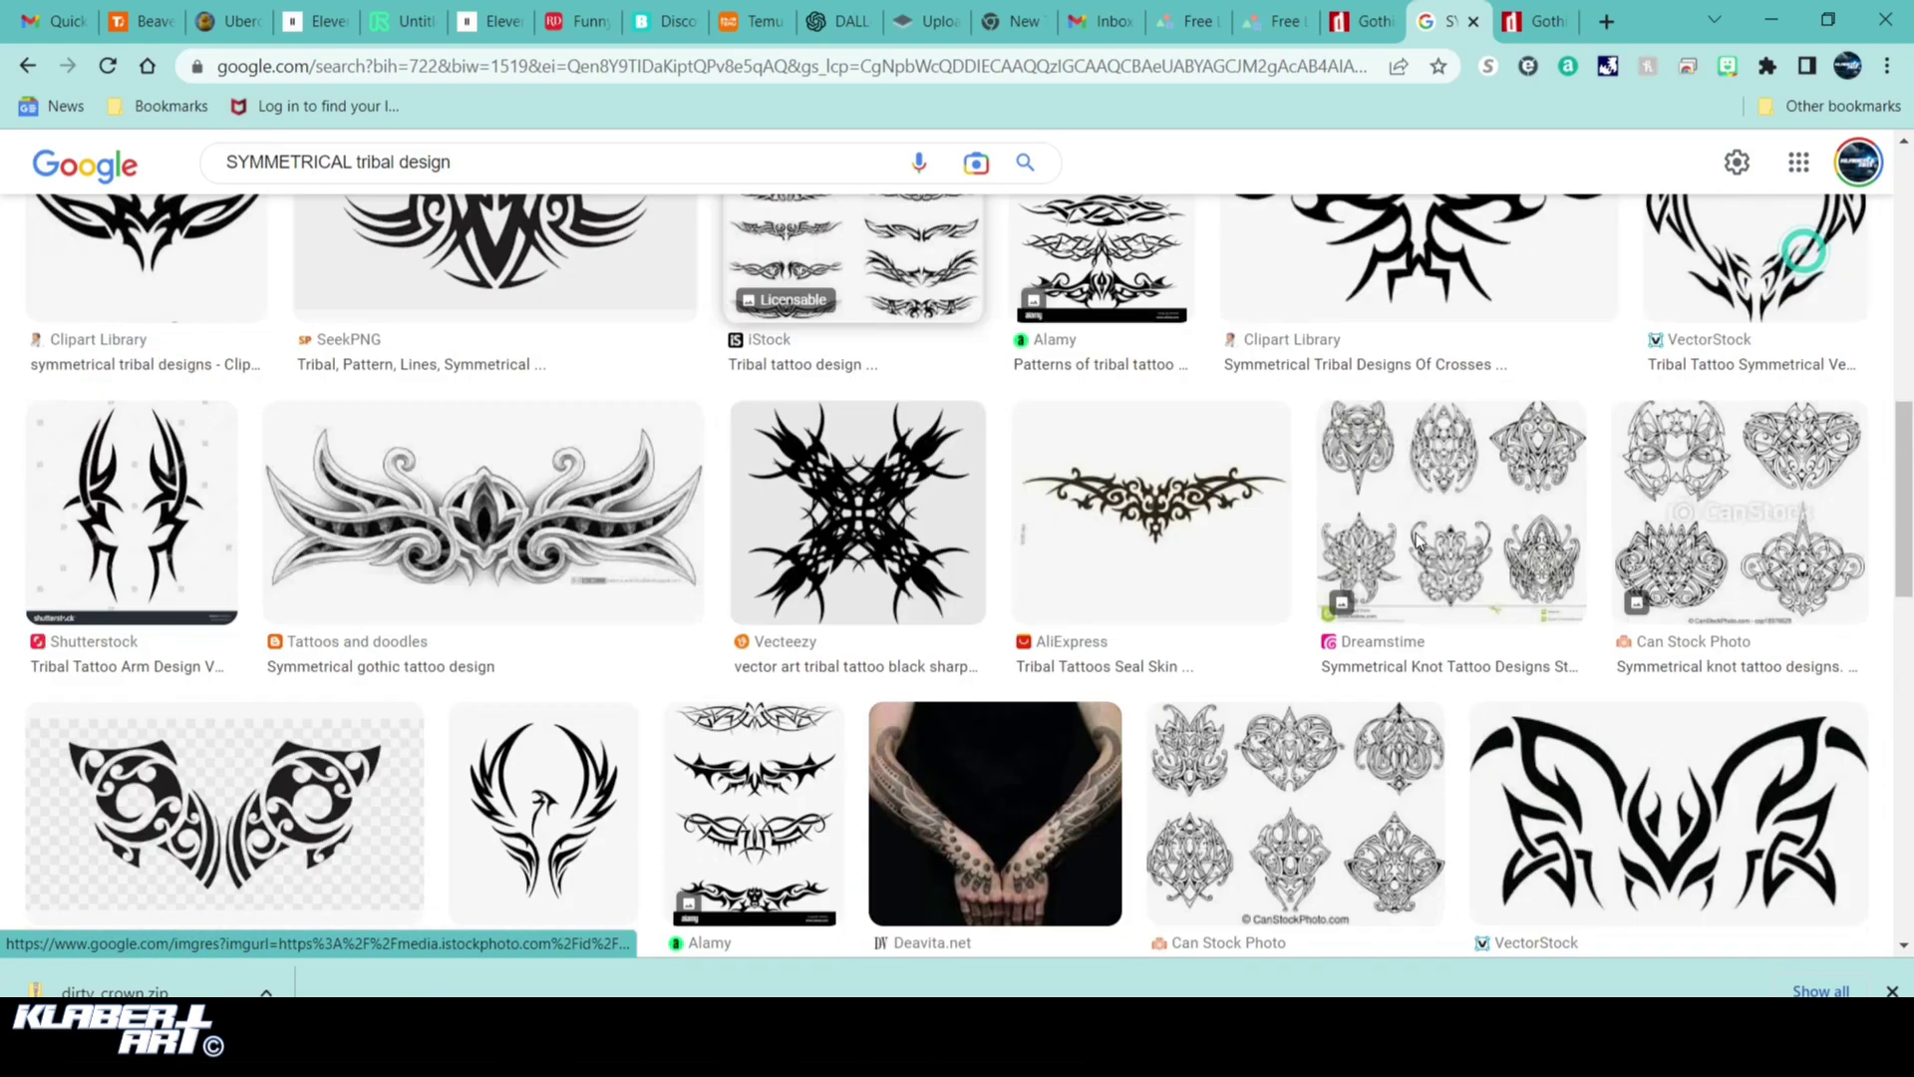
Copy the Adobe Stock horizontal symmetrical tattoo image from further down the search results
{"action": "scroll", "coordinate": [1495, 628], "scroll_direction": "down", "scroll_amount": 3}
{"action": "scroll", "coordinate": [1497, 628], "scroll_direction": "down", "scroll_amount": 5}
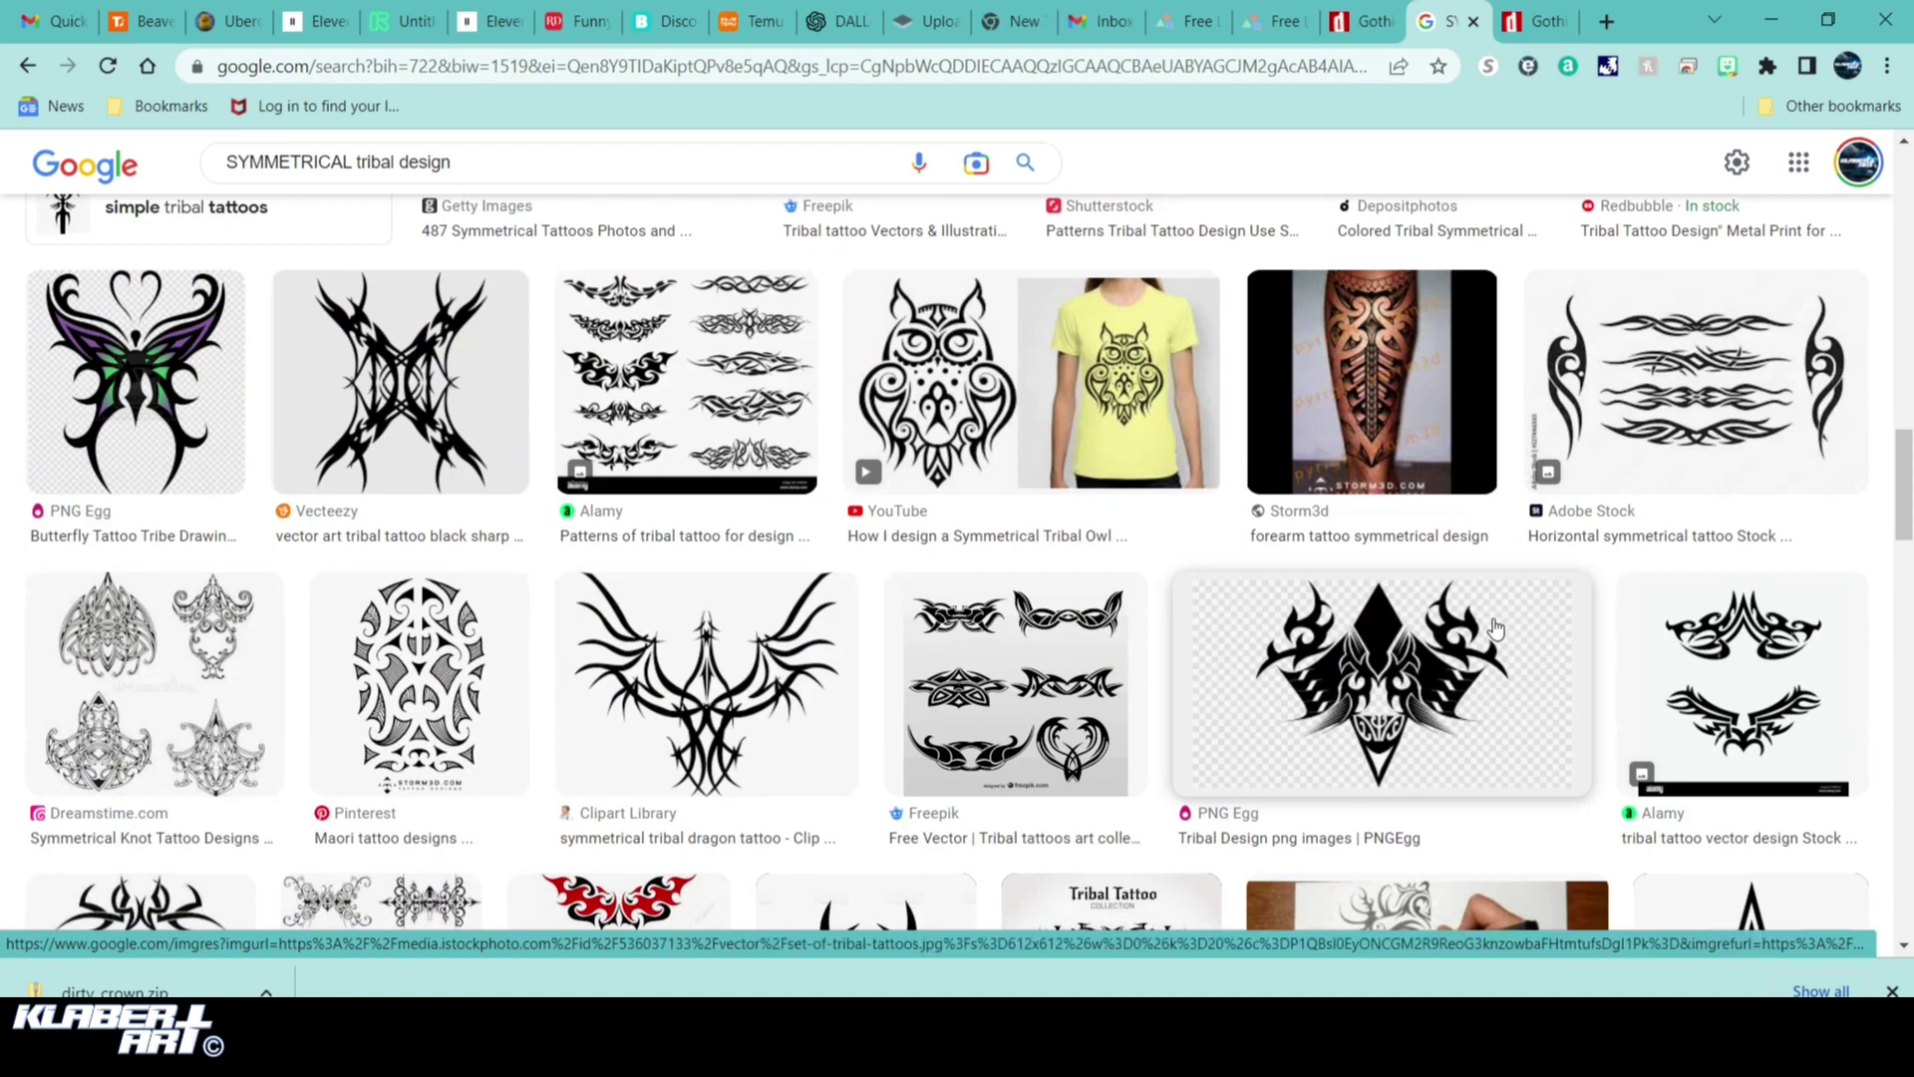
{"action": "left_click", "coordinate": [1708, 448]}
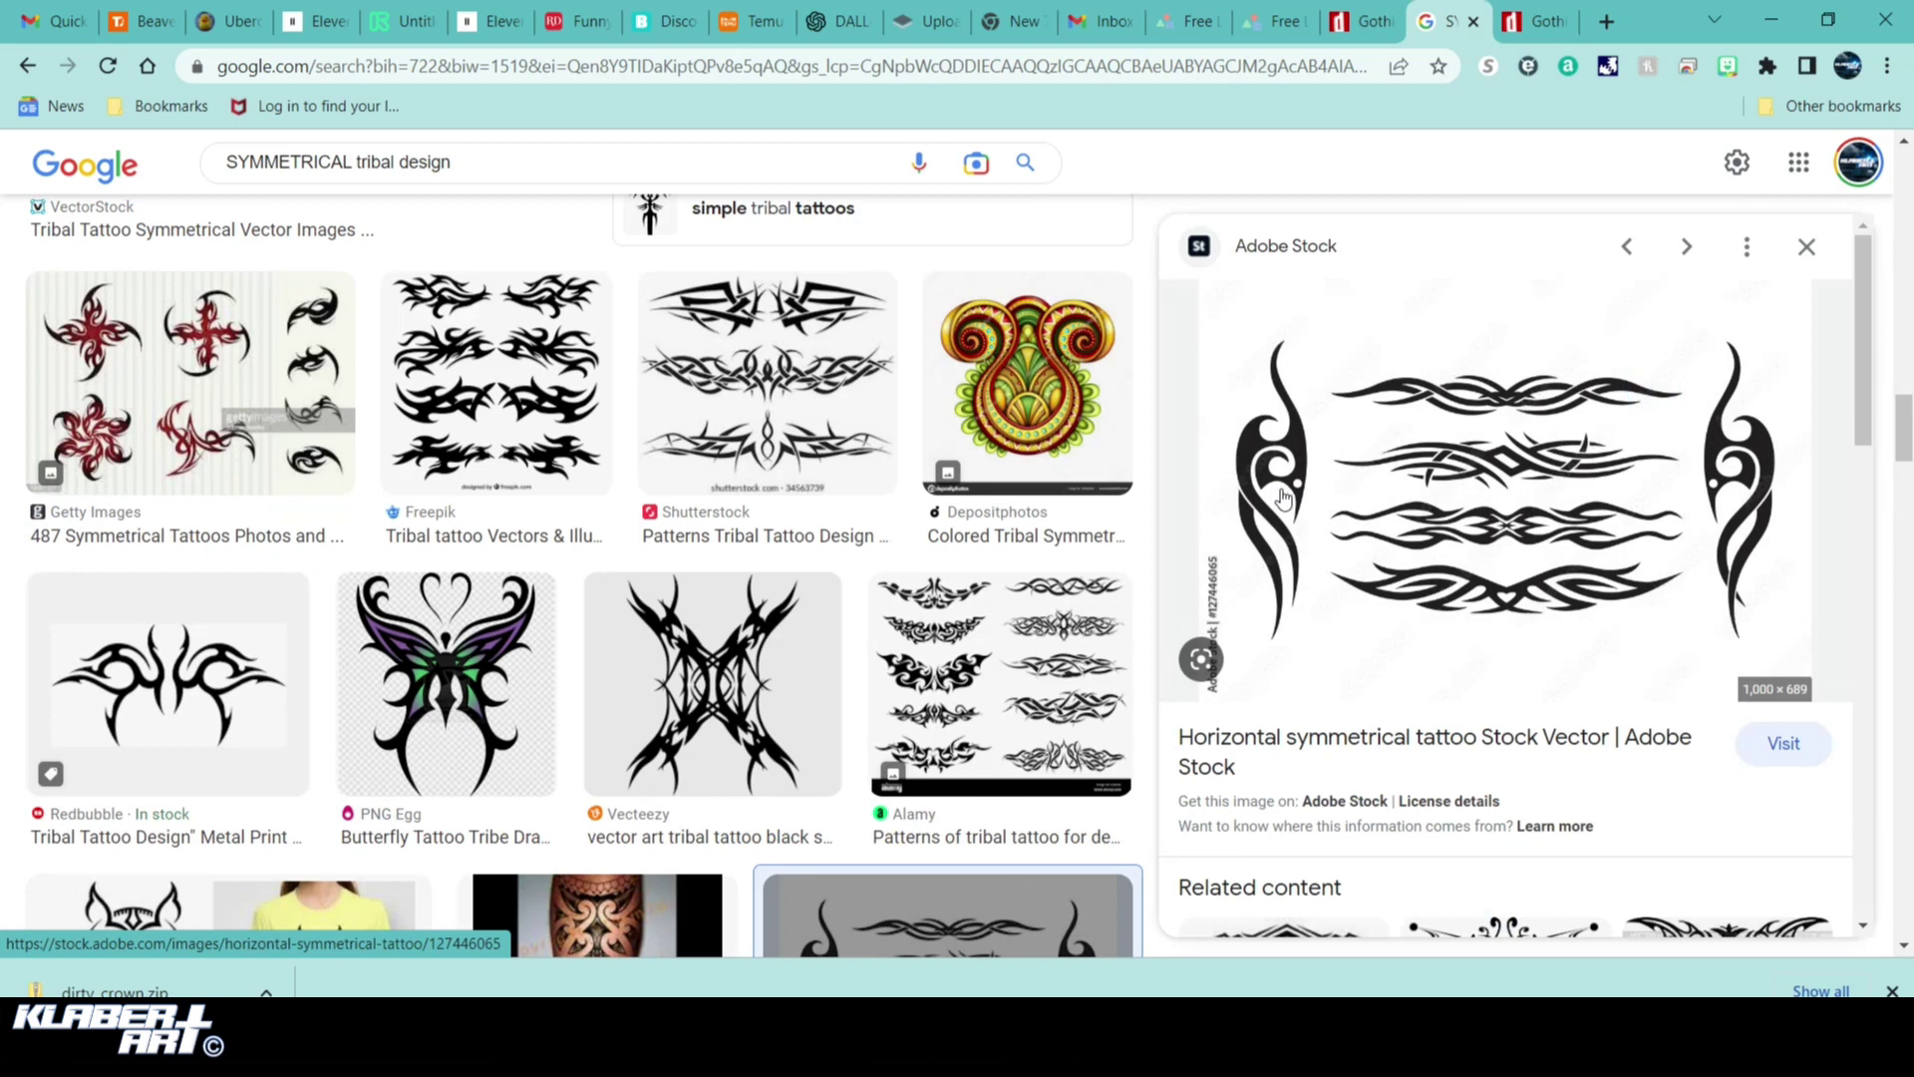
{"action": "right_click", "coordinate": [1440, 565]}
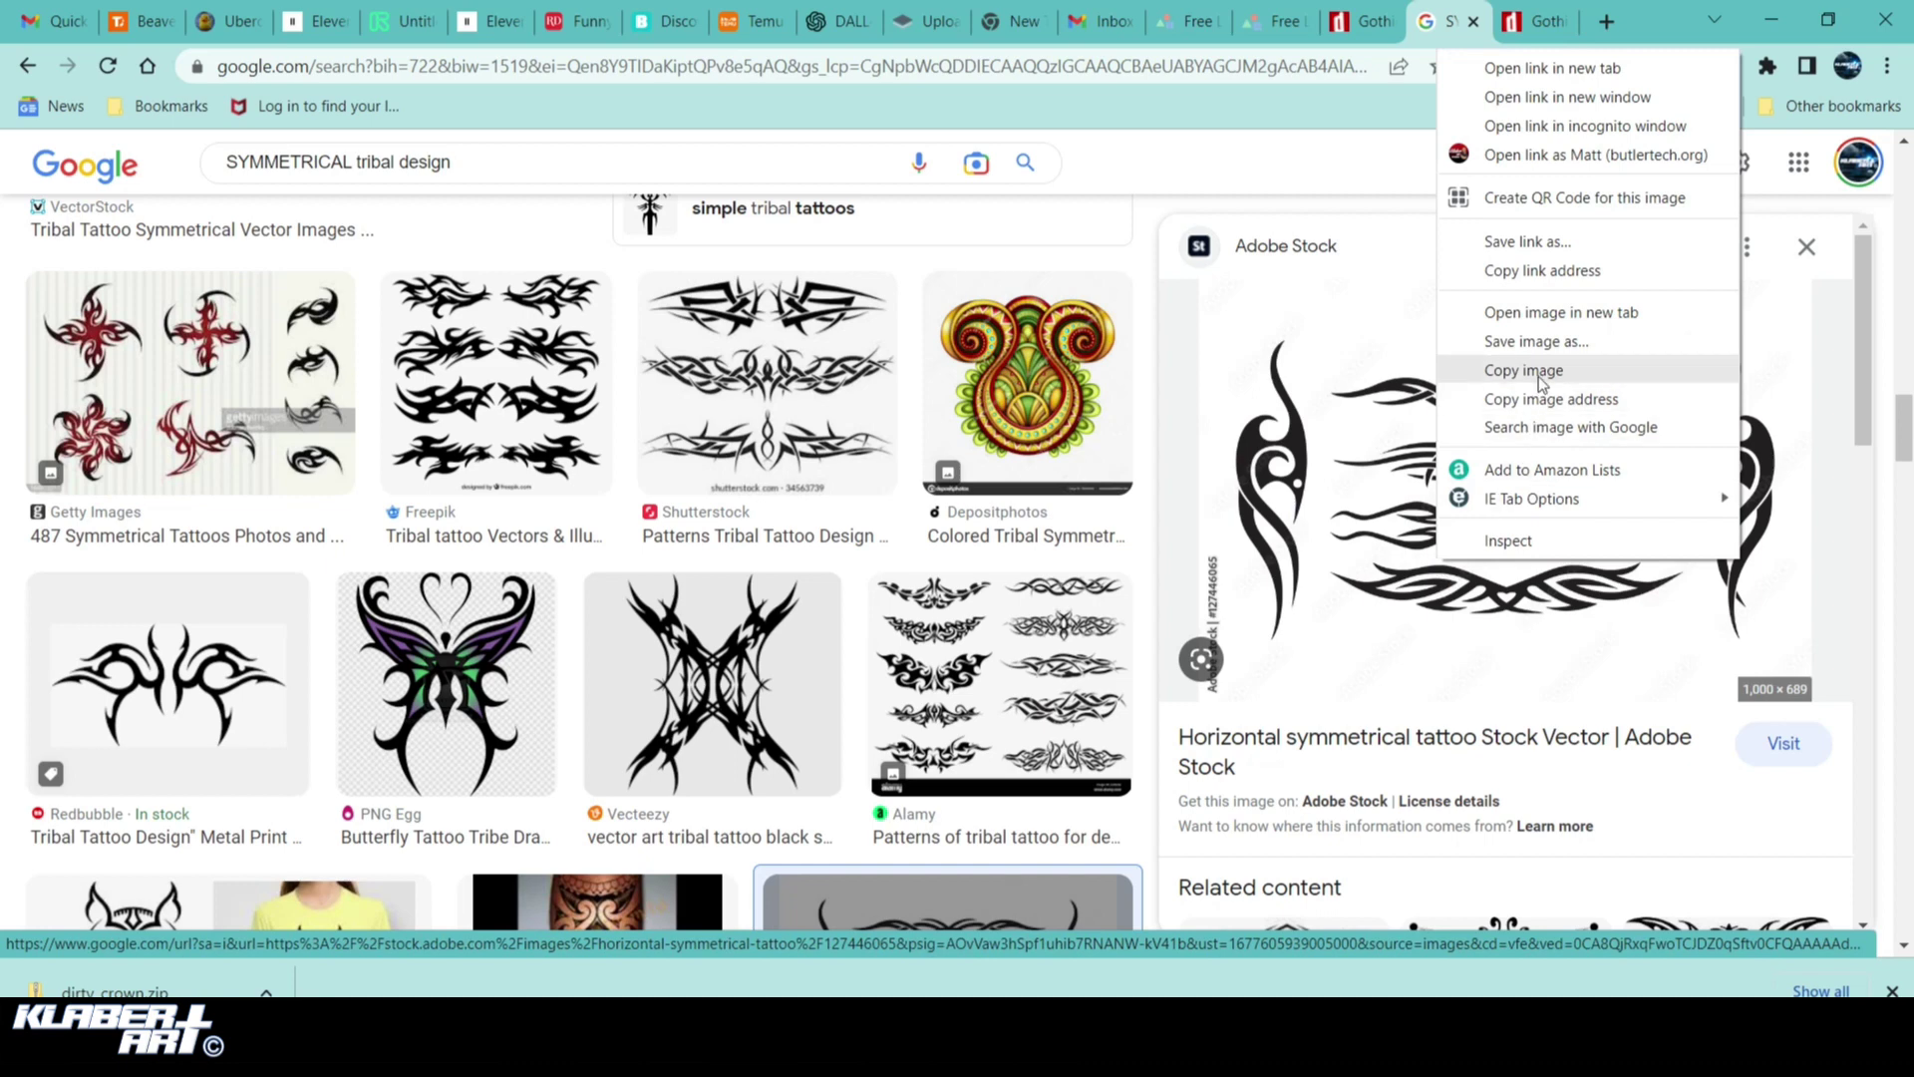
{"action": "left_click", "coordinate": [1525, 371]}
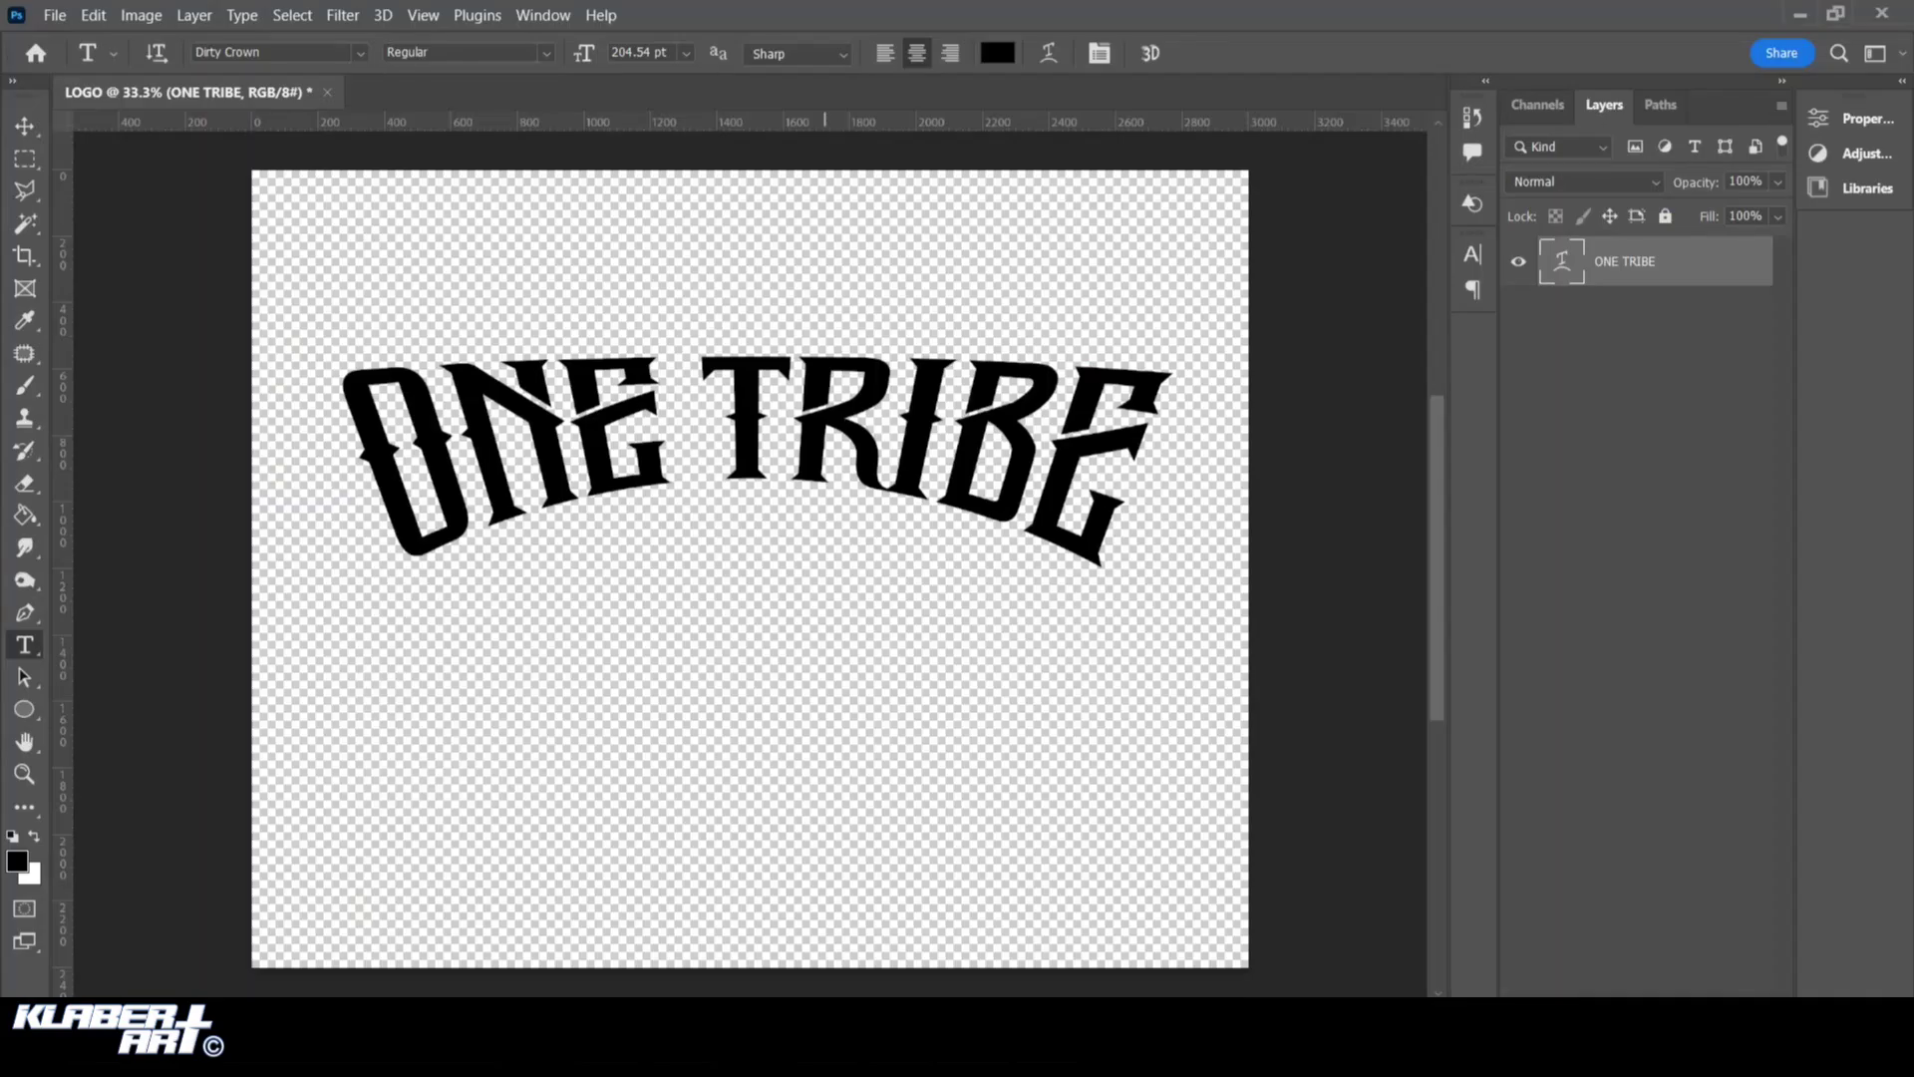
Paste the copied tattoo image into the LOGO document in Photoshop and enlarge it to 291%
{"action": "left_click", "coordinate": [92, 14]}
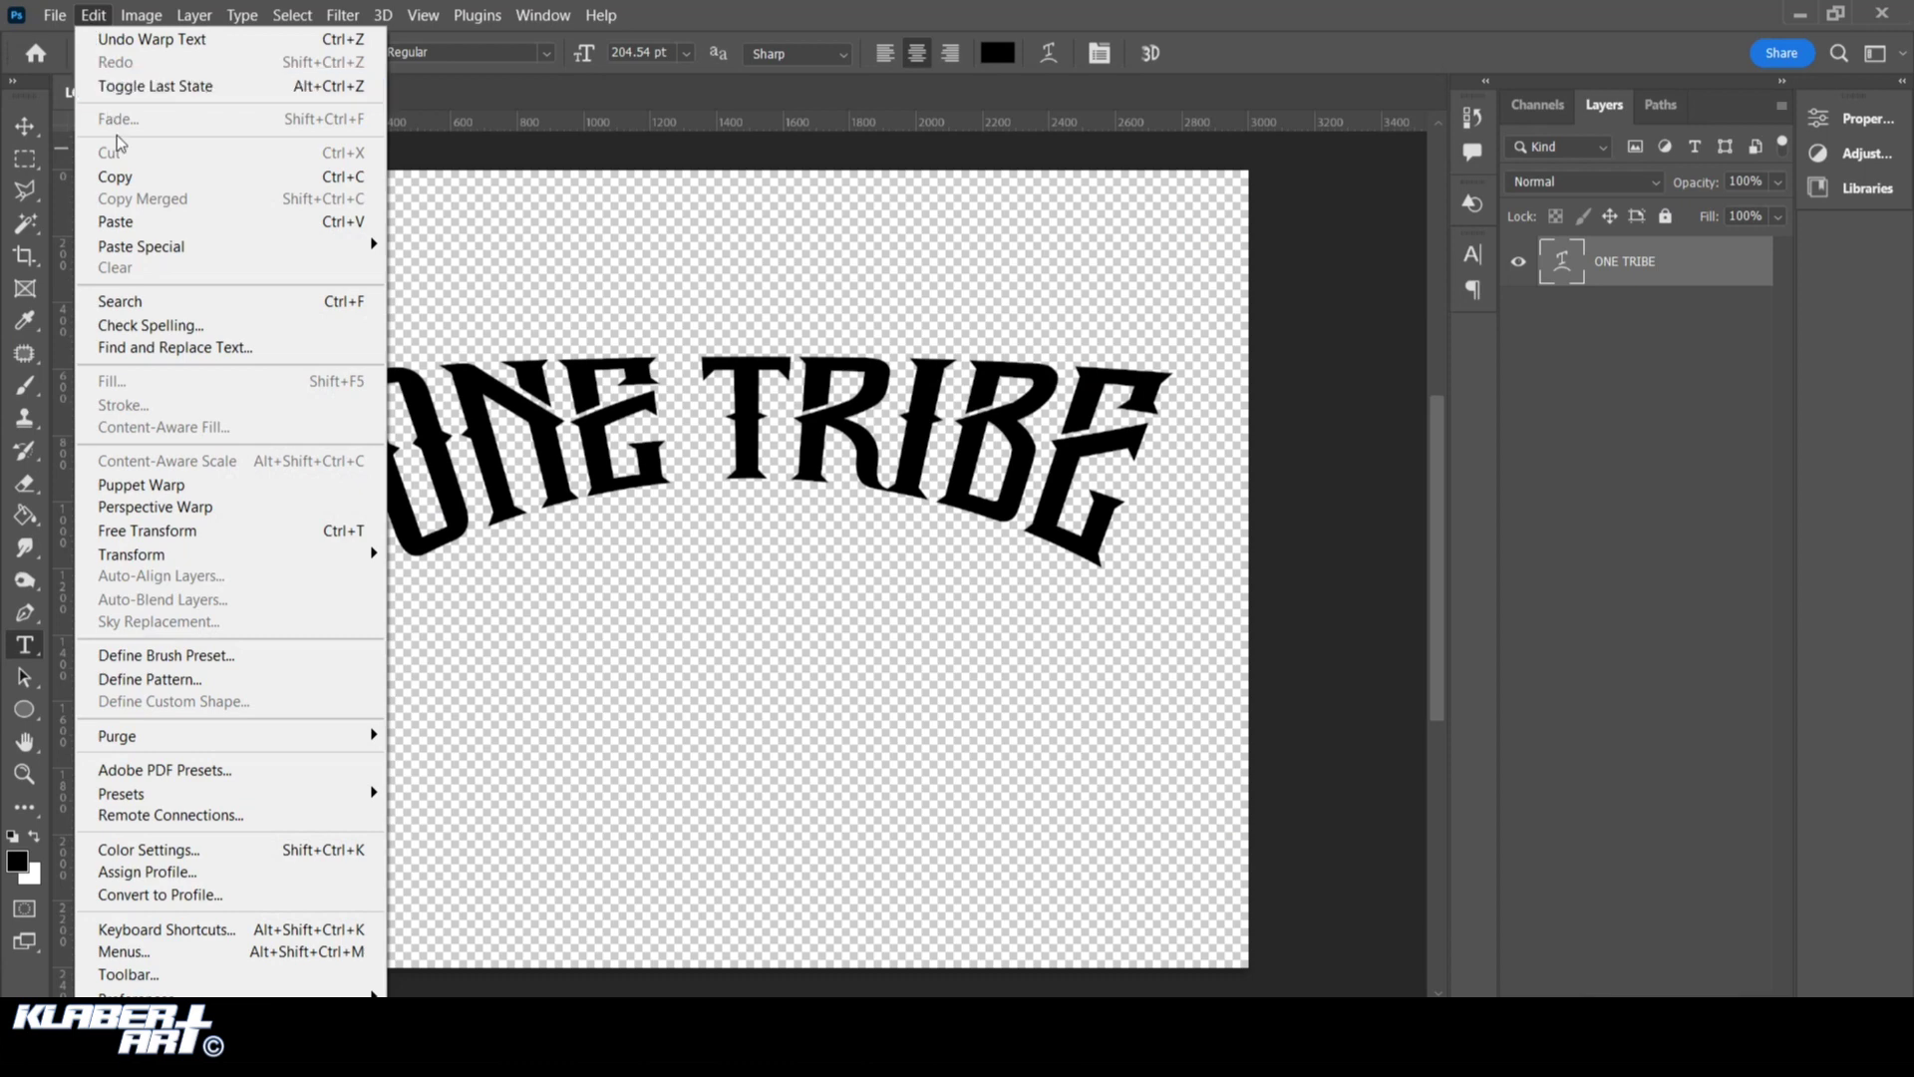
{"action": "left_click", "coordinate": [131, 227]}
{"action": "left_click", "coordinate": [93, 15]}
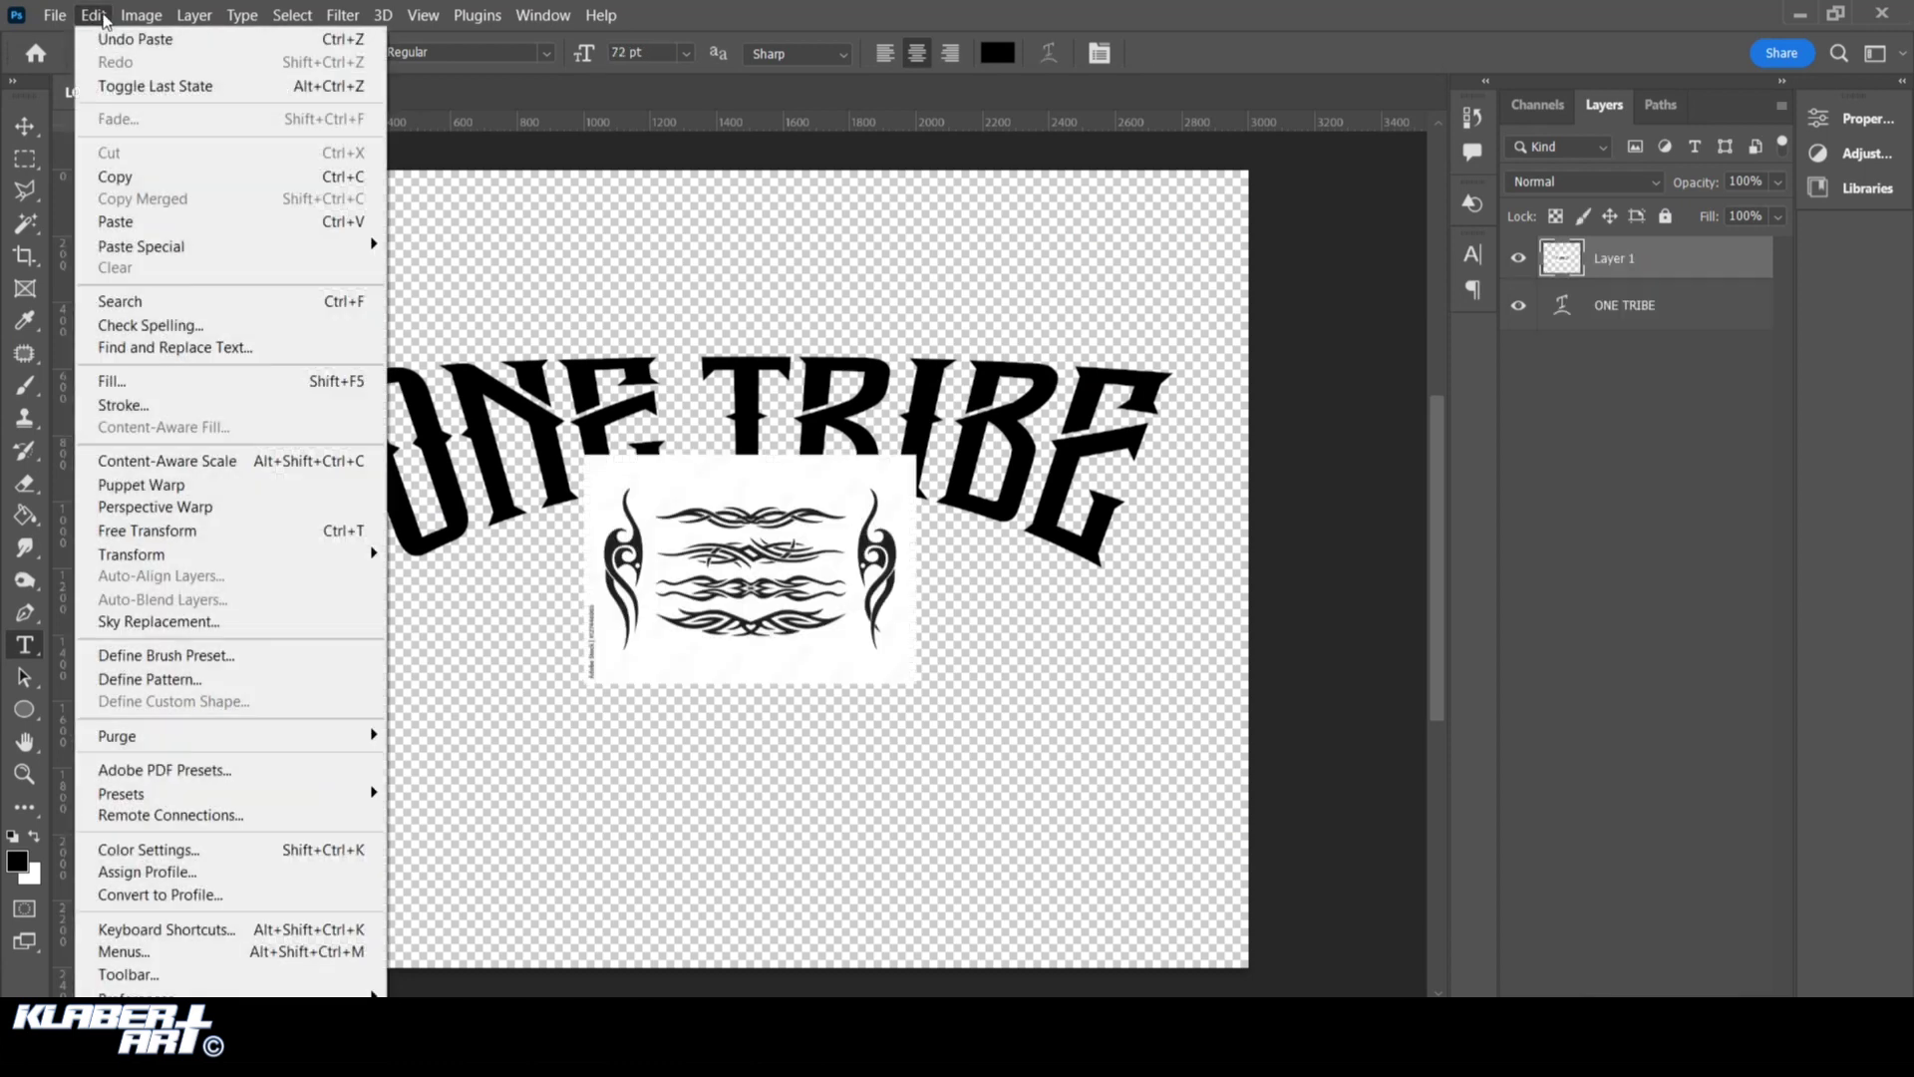
{"action": "left_click", "coordinate": [146, 530]}
{"action": "left_click_drag", "start_coordinate": [582, 456], "coordinate": [265, 234]}
{"action": "left_click_drag", "start_coordinate": [944, 691], "coordinate": [1259, 910]}
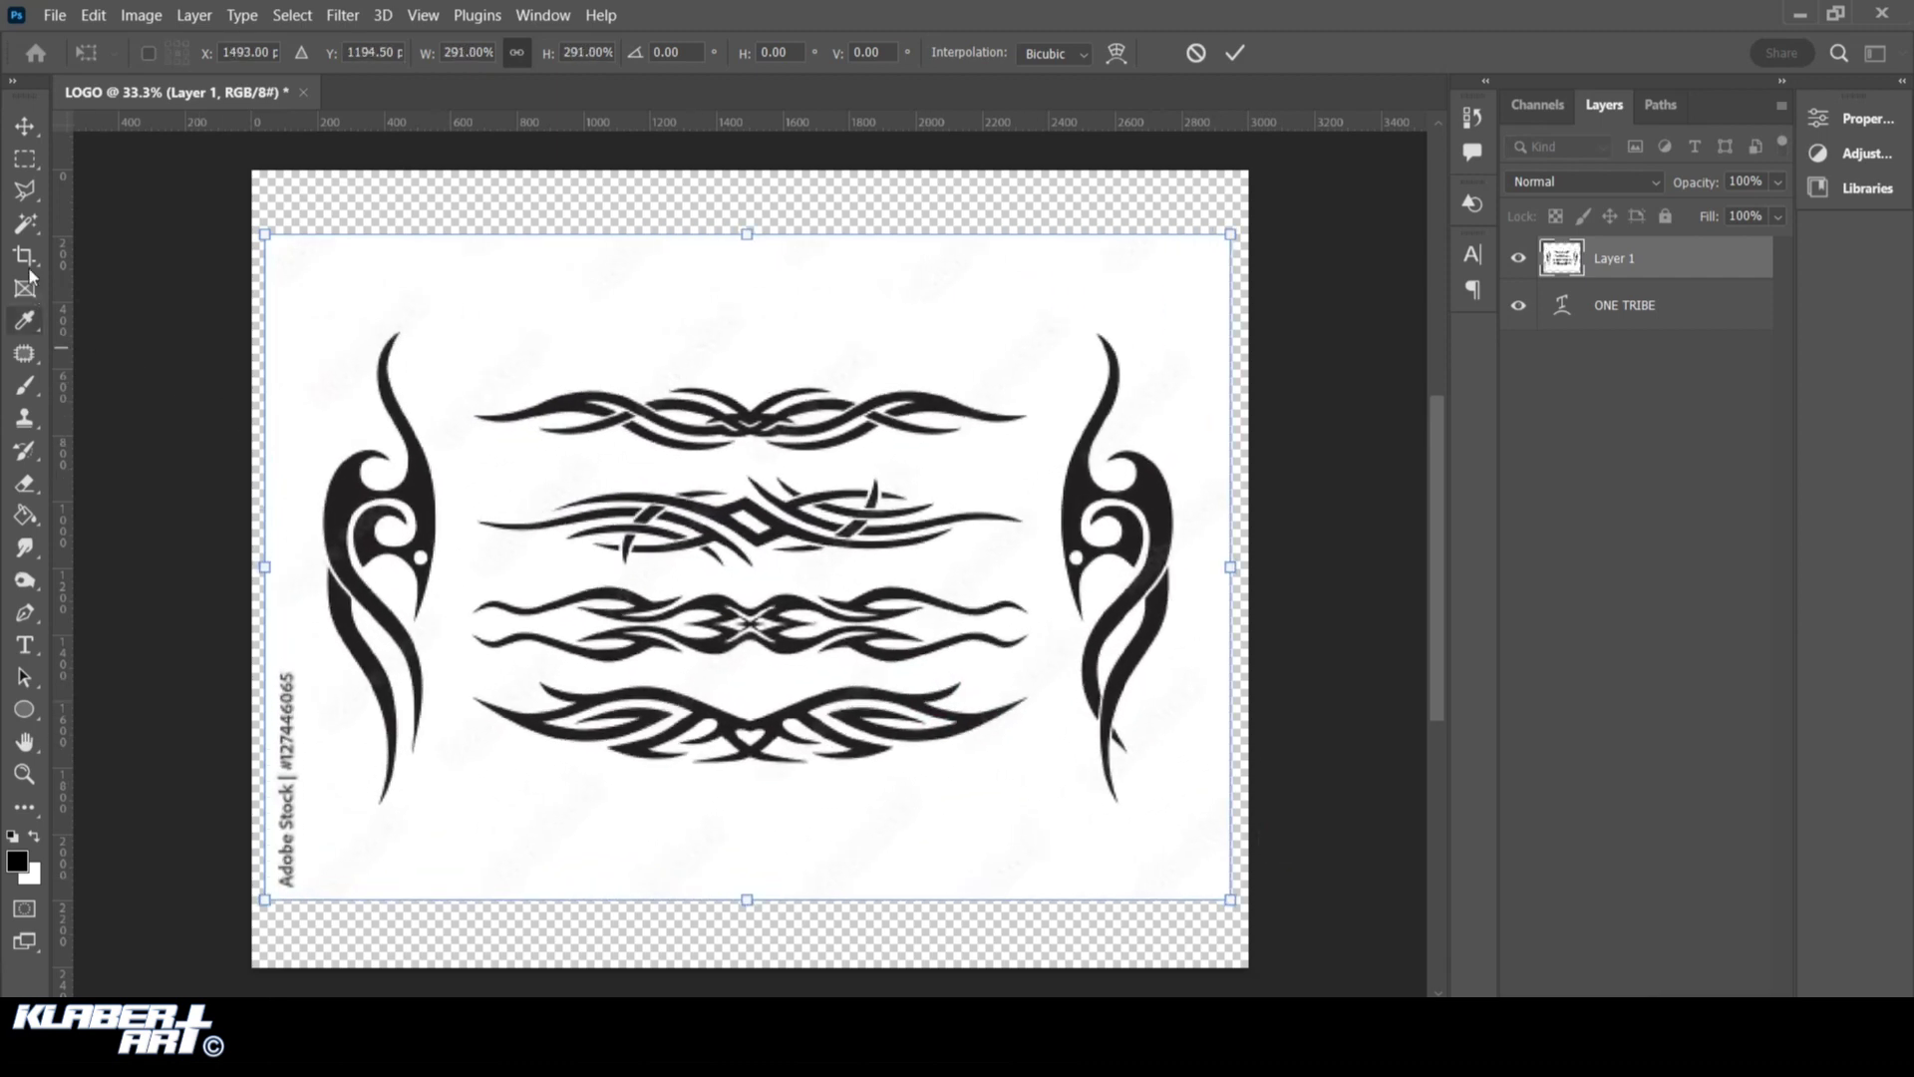
Isolate the lowest horizontal ornament with a rectangular selection, delete everything outside it on Layer 1, and deselect
{"action": "left_click", "coordinate": [21, 162]}
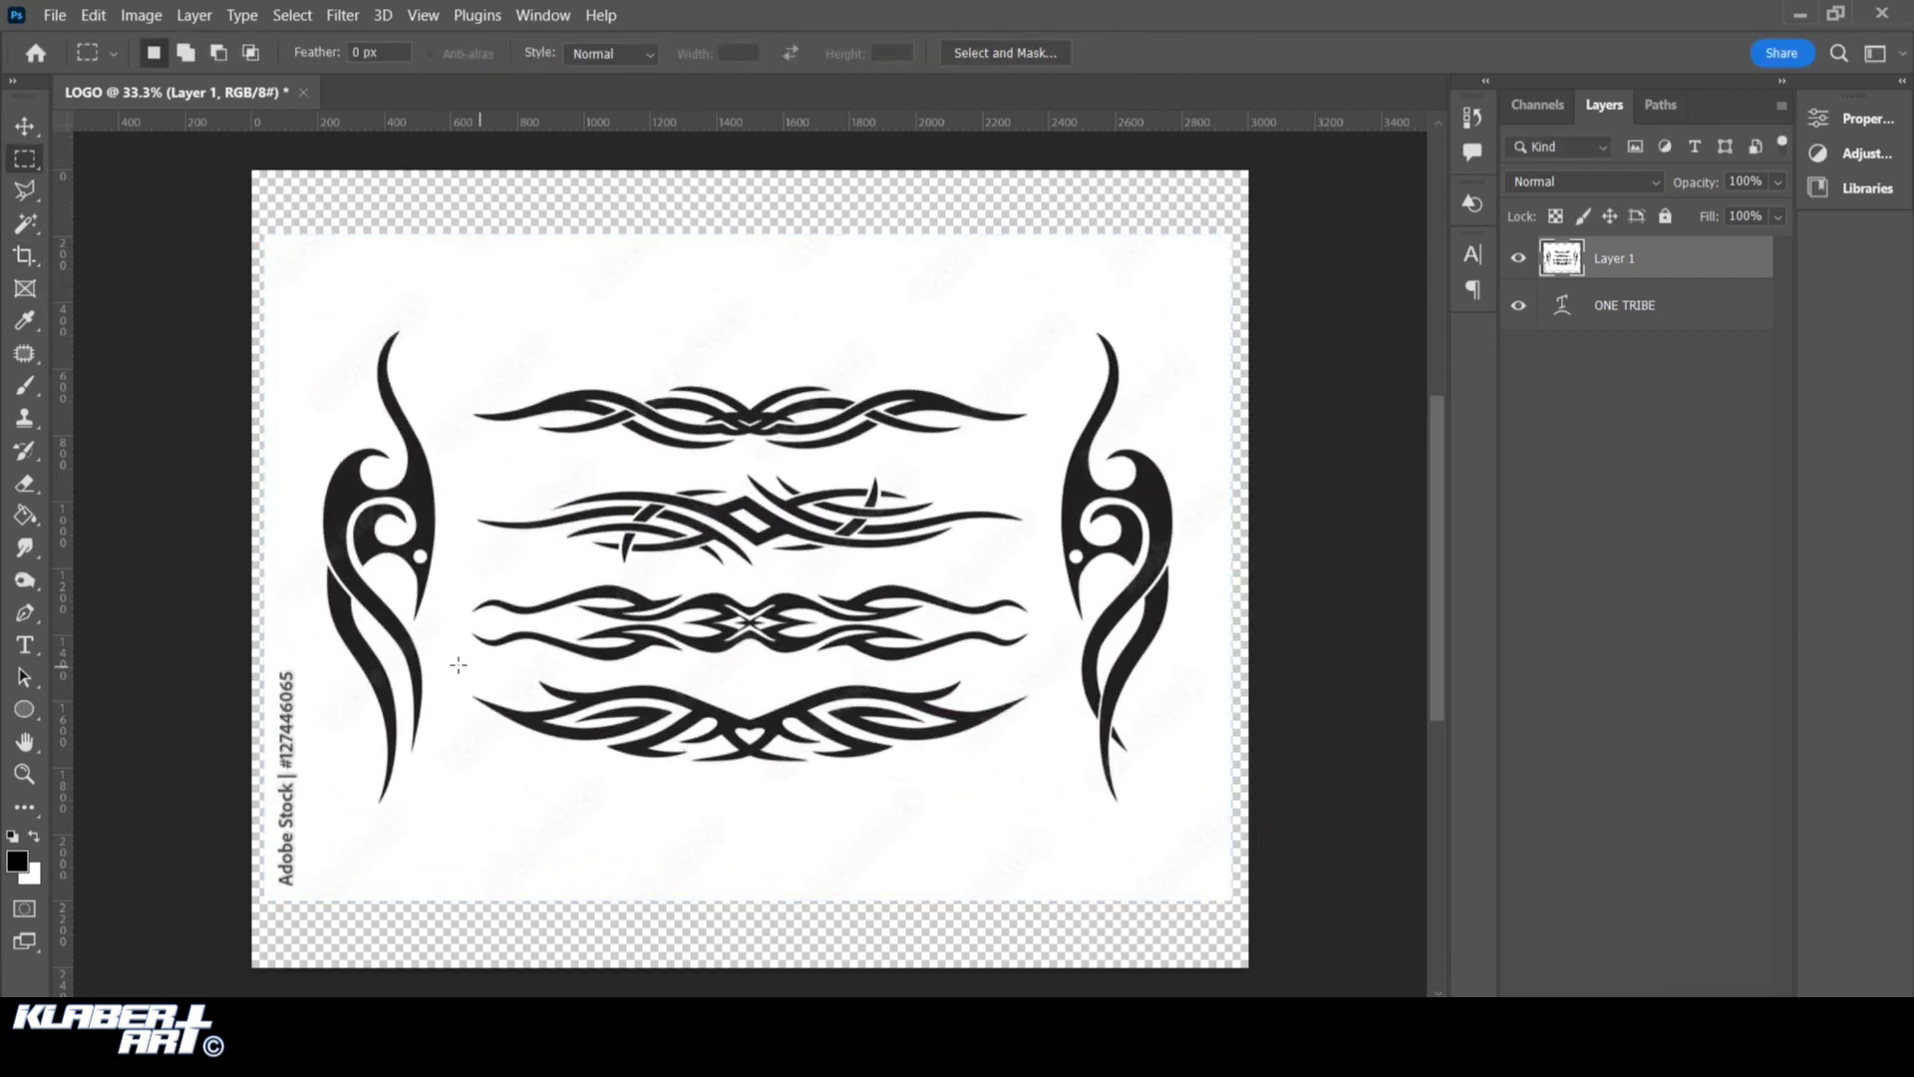
{"action": "left_click_drag", "start_coordinate": [455, 666], "coordinate": [1073, 794]}
{"action": "left_click", "coordinate": [292, 14]}
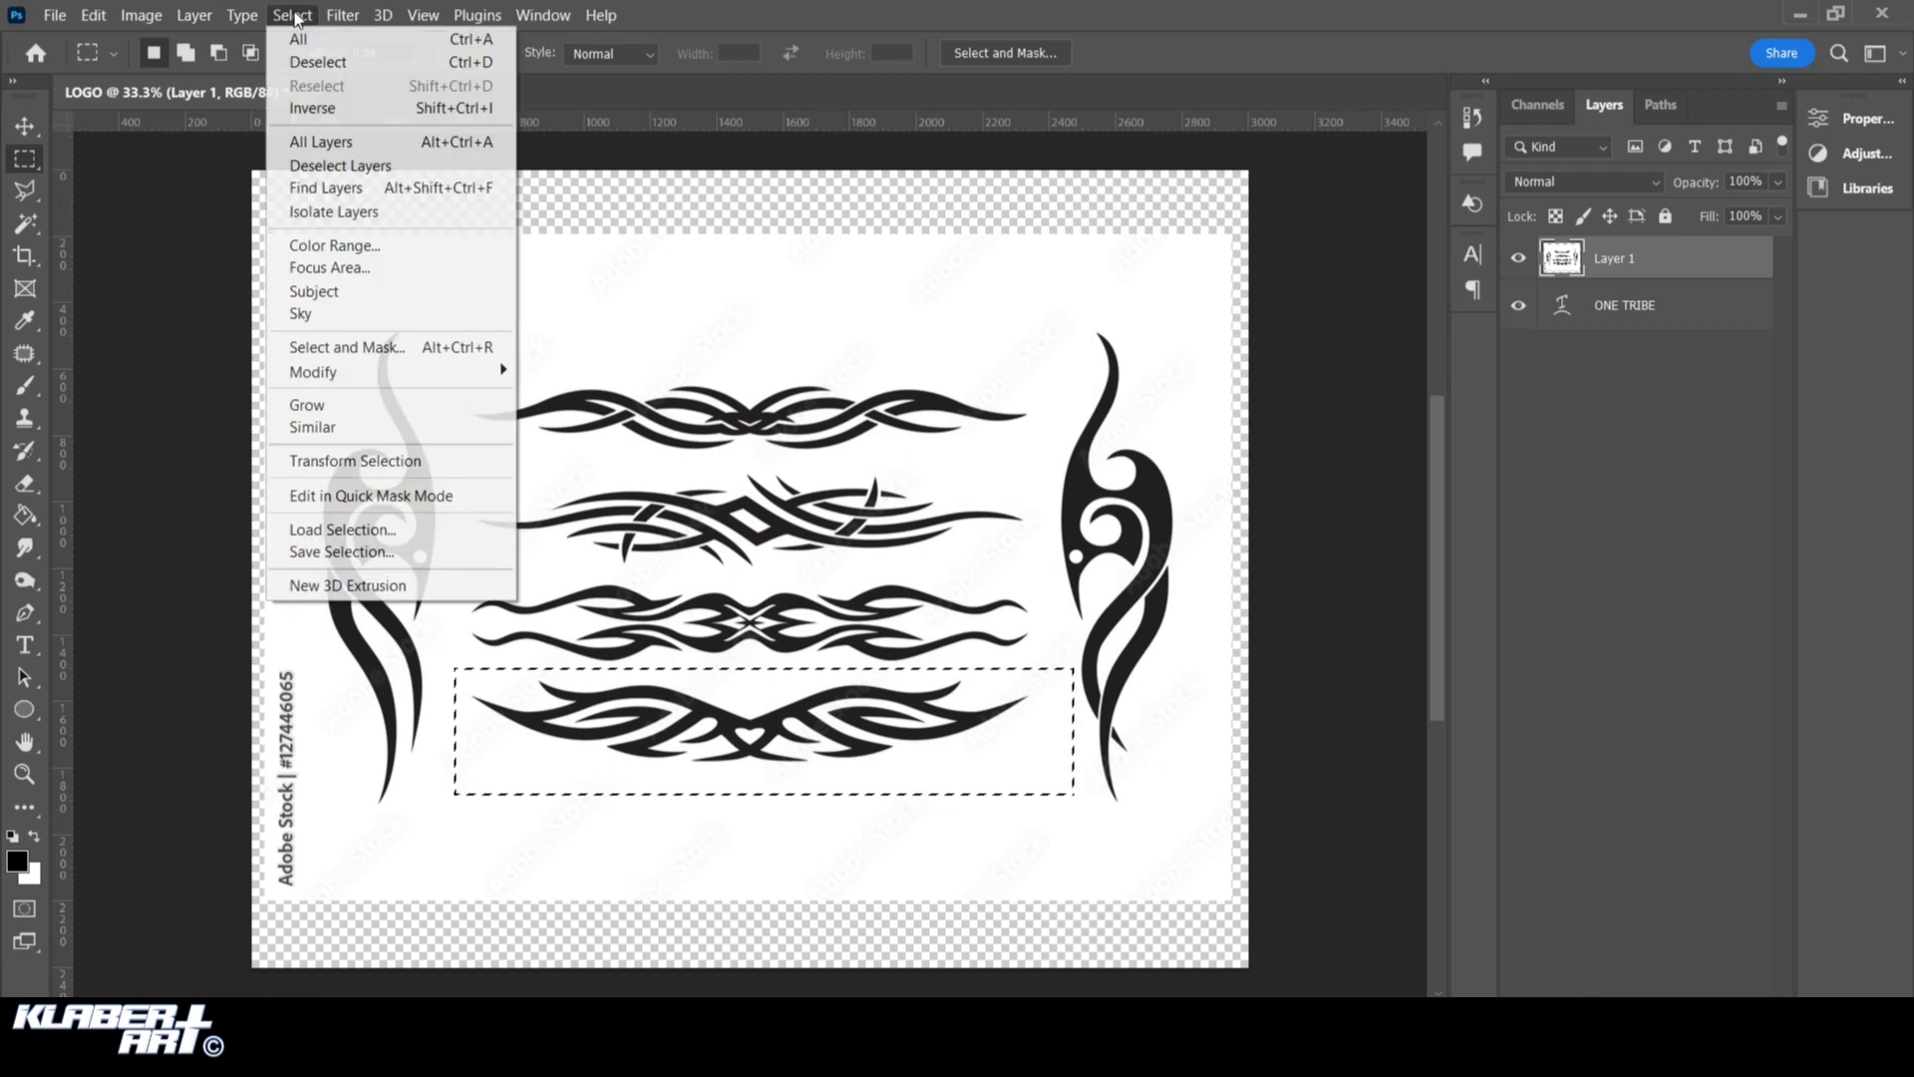
{"action": "left_click", "coordinate": [314, 108]}
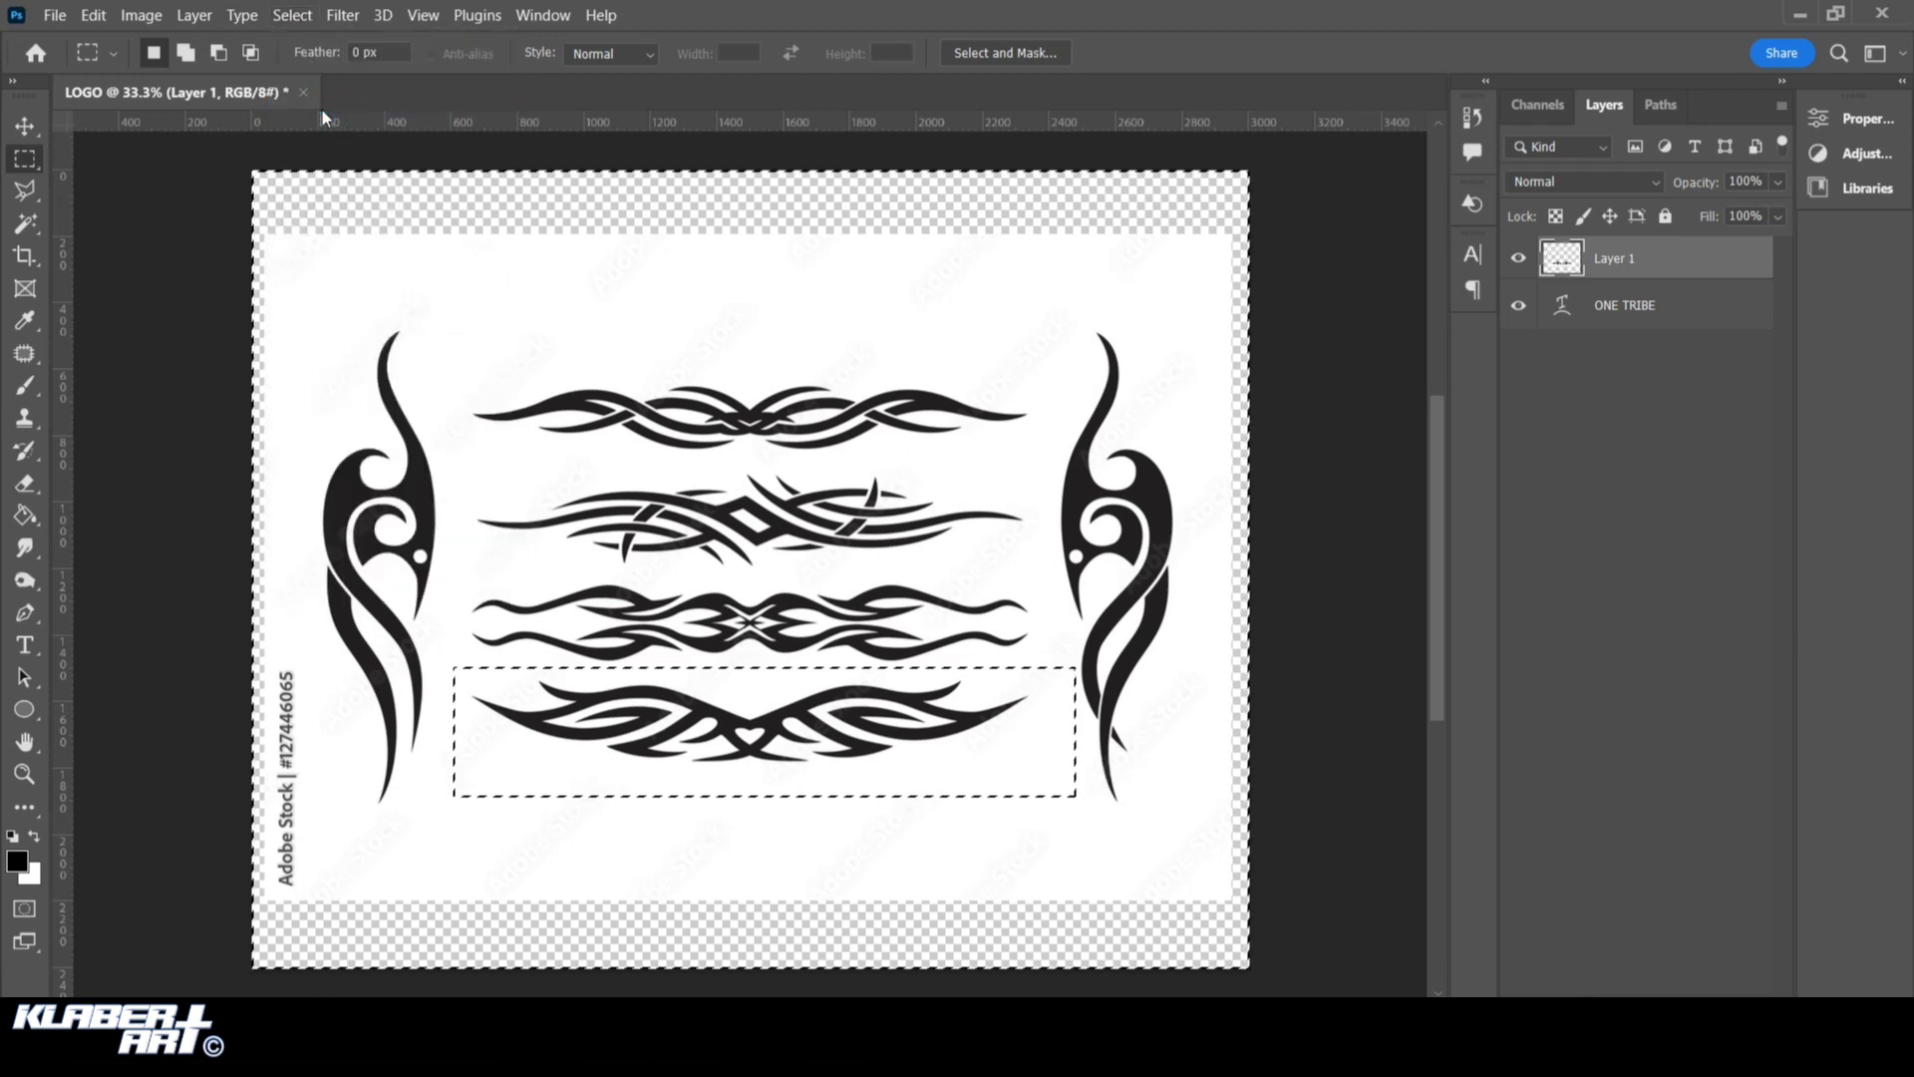
{"action": "key", "text": "Delete"}
{"action": "left_click", "coordinate": [292, 15]}
{"action": "left_click", "coordinate": [304, 60]}
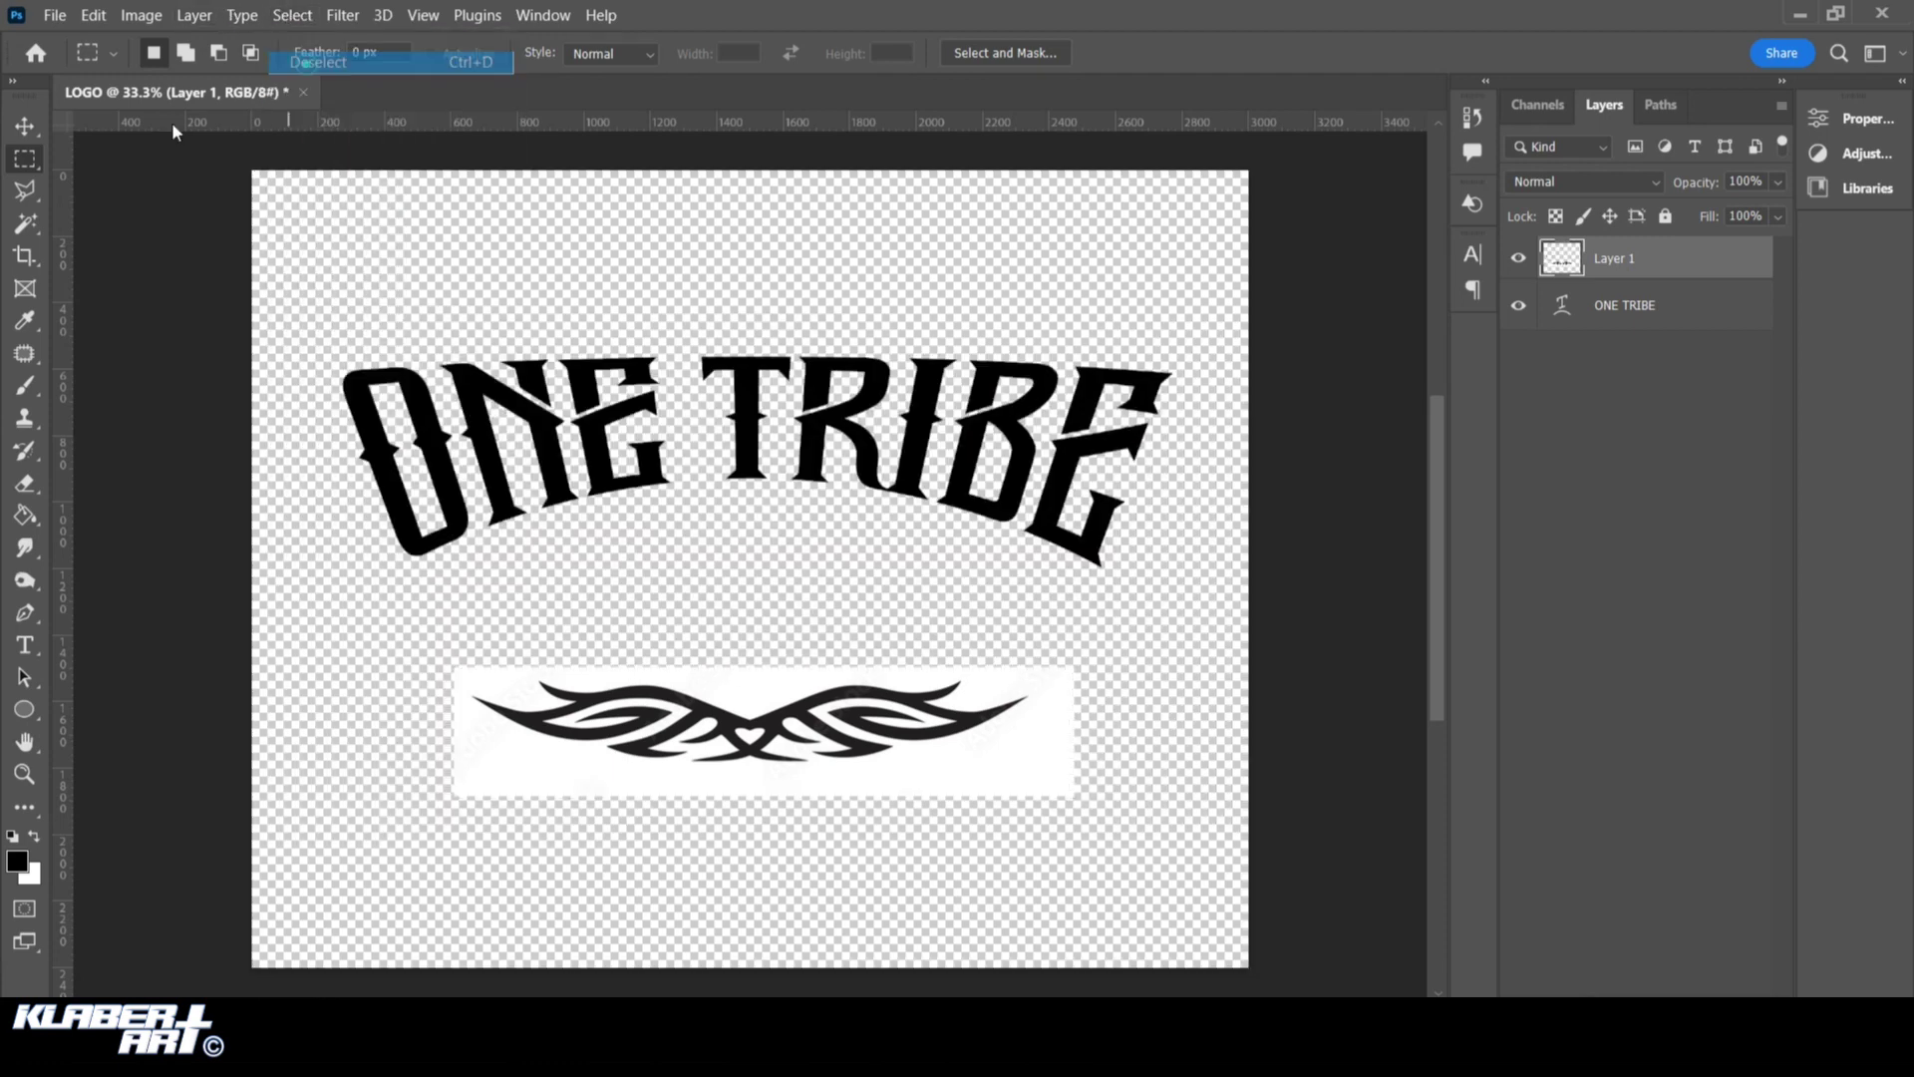
Apply a Threshold adjustment to the ornament on Layer 1, with the threshold level raised slightly, for pure black and white
{"action": "left_click", "coordinate": [28, 222]}
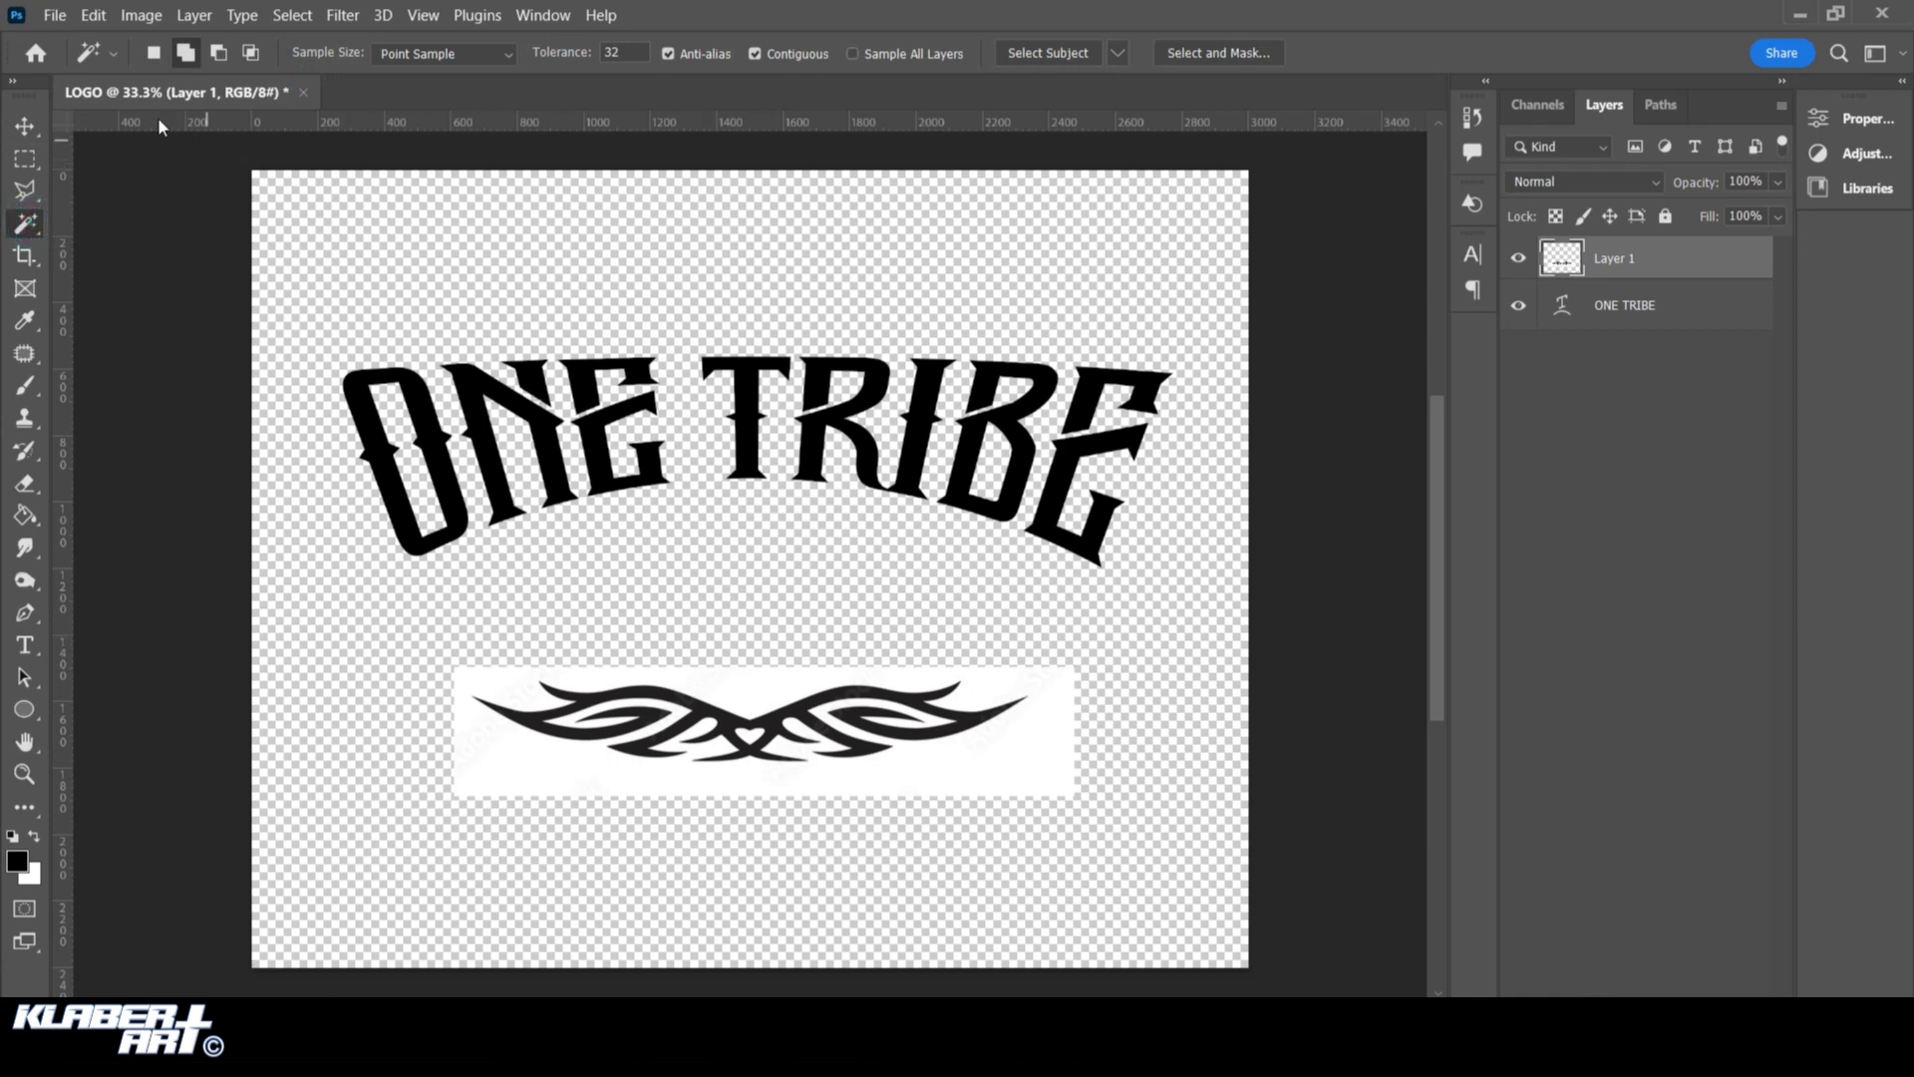
{"action": "left_click", "coordinate": [142, 15]}
{"action": "mouse_move", "coordinate": [200, 74]}
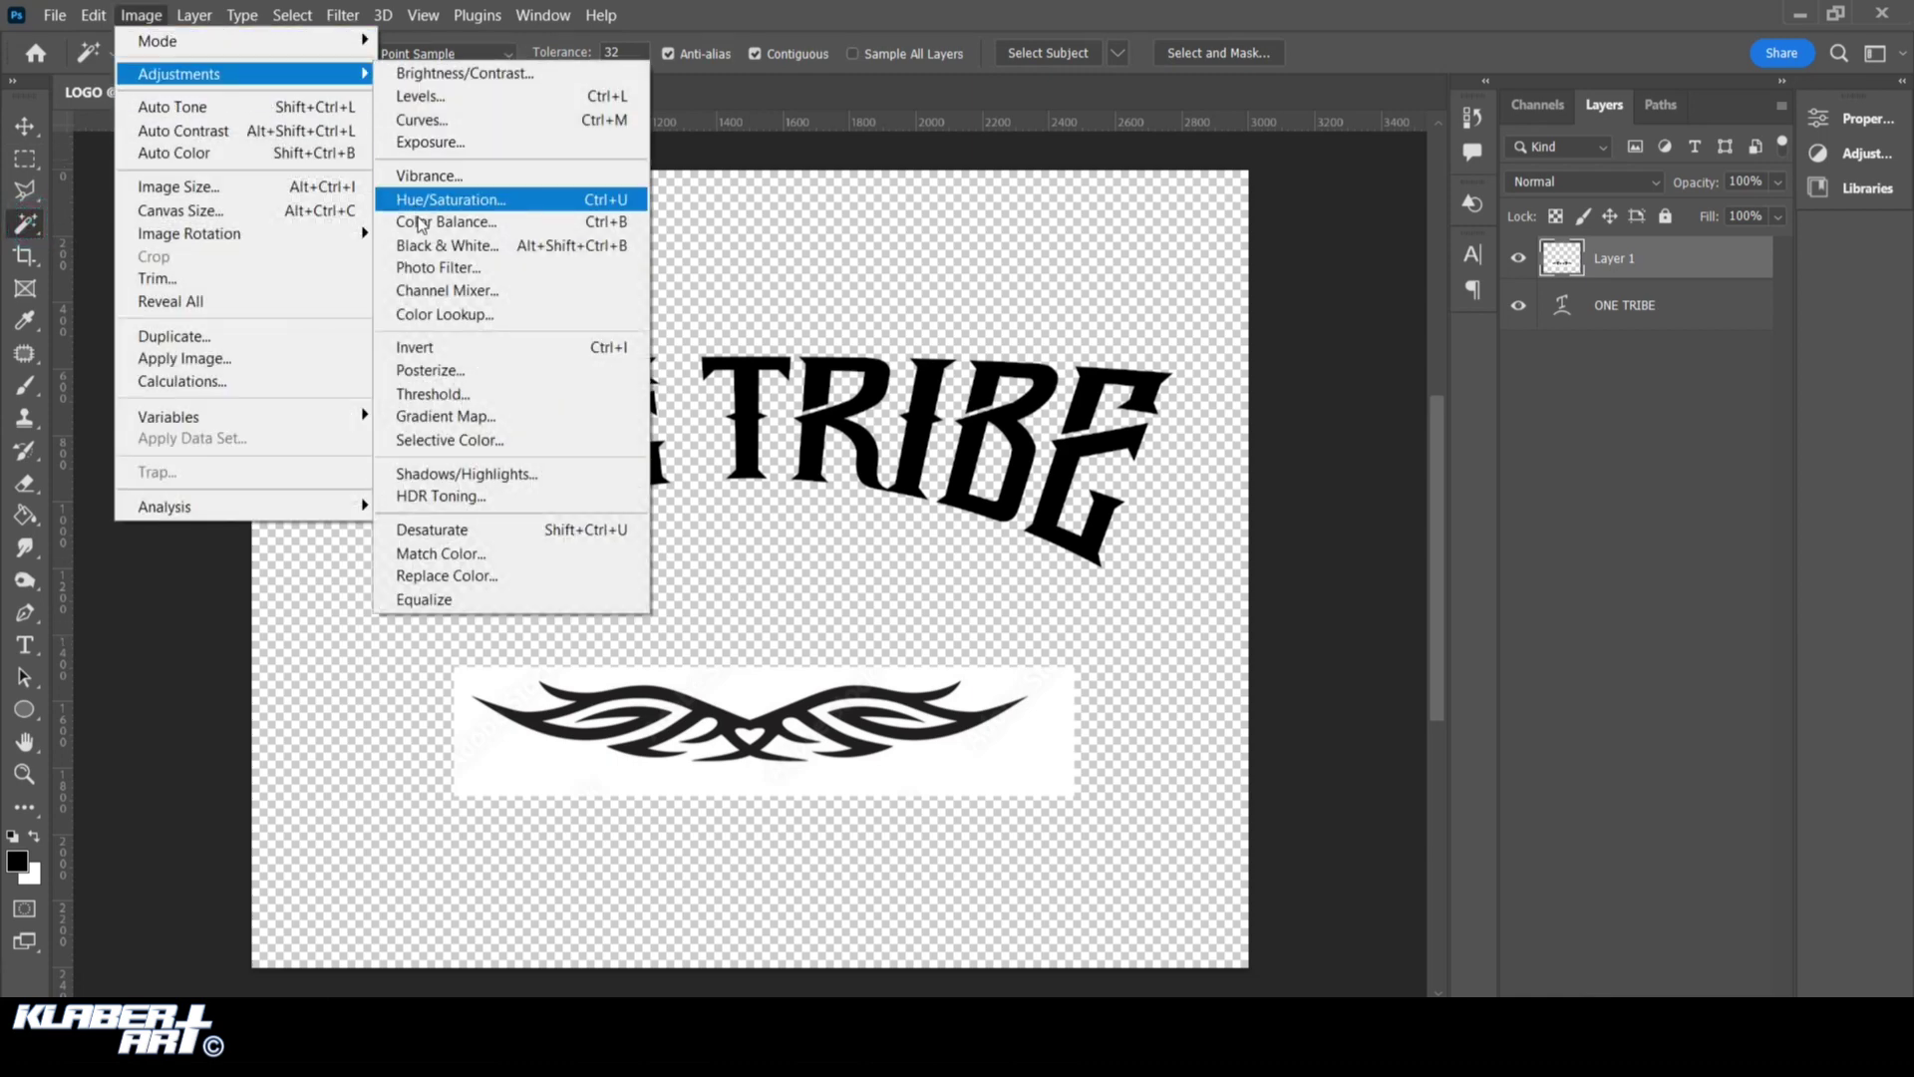
{"action": "left_click", "coordinate": [444, 394]}
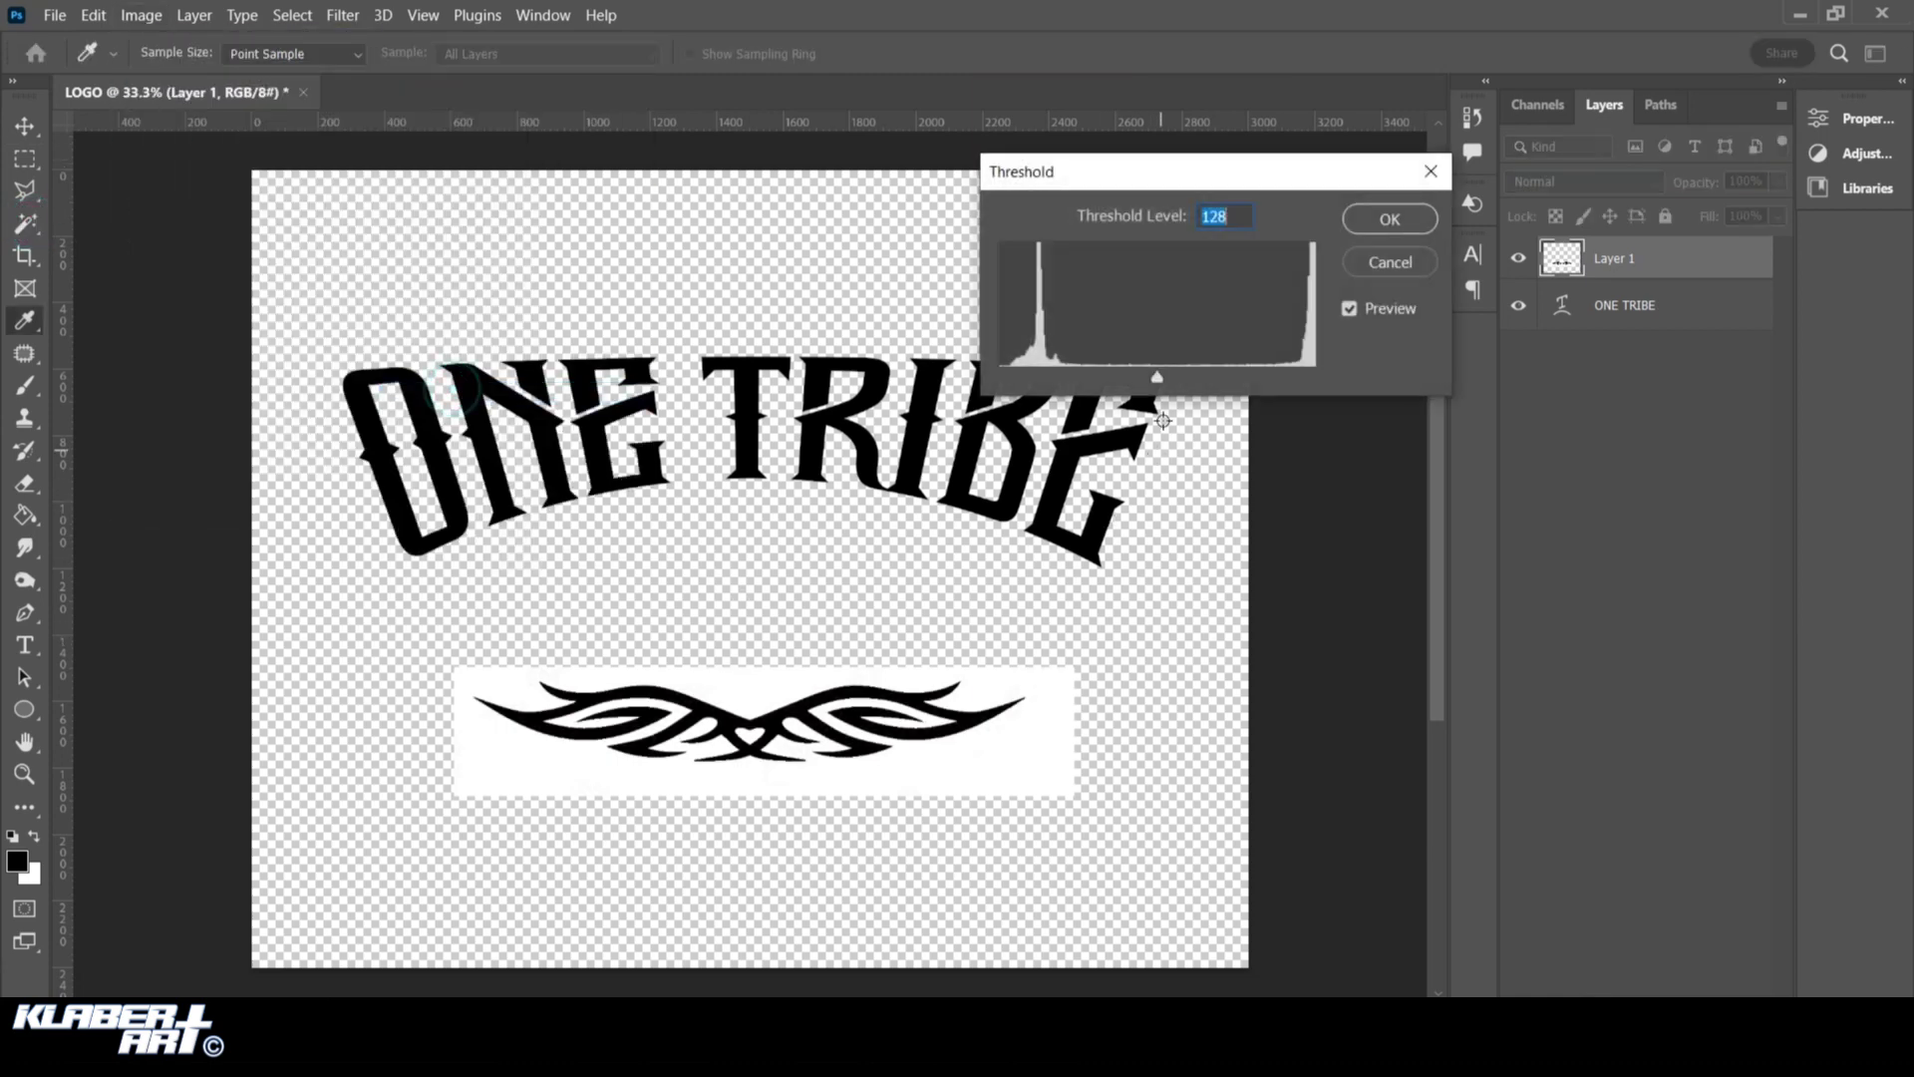
{"action": "left_click_drag", "start_coordinate": [1159, 380], "coordinate": [1165, 379]}
{"action": "left_click", "coordinate": [1389, 219]}
Select the ornament's white background with the Magic Wand, extend the selection to similar white areas, delete them, and deselect
{"action": "key", "text": "w"}
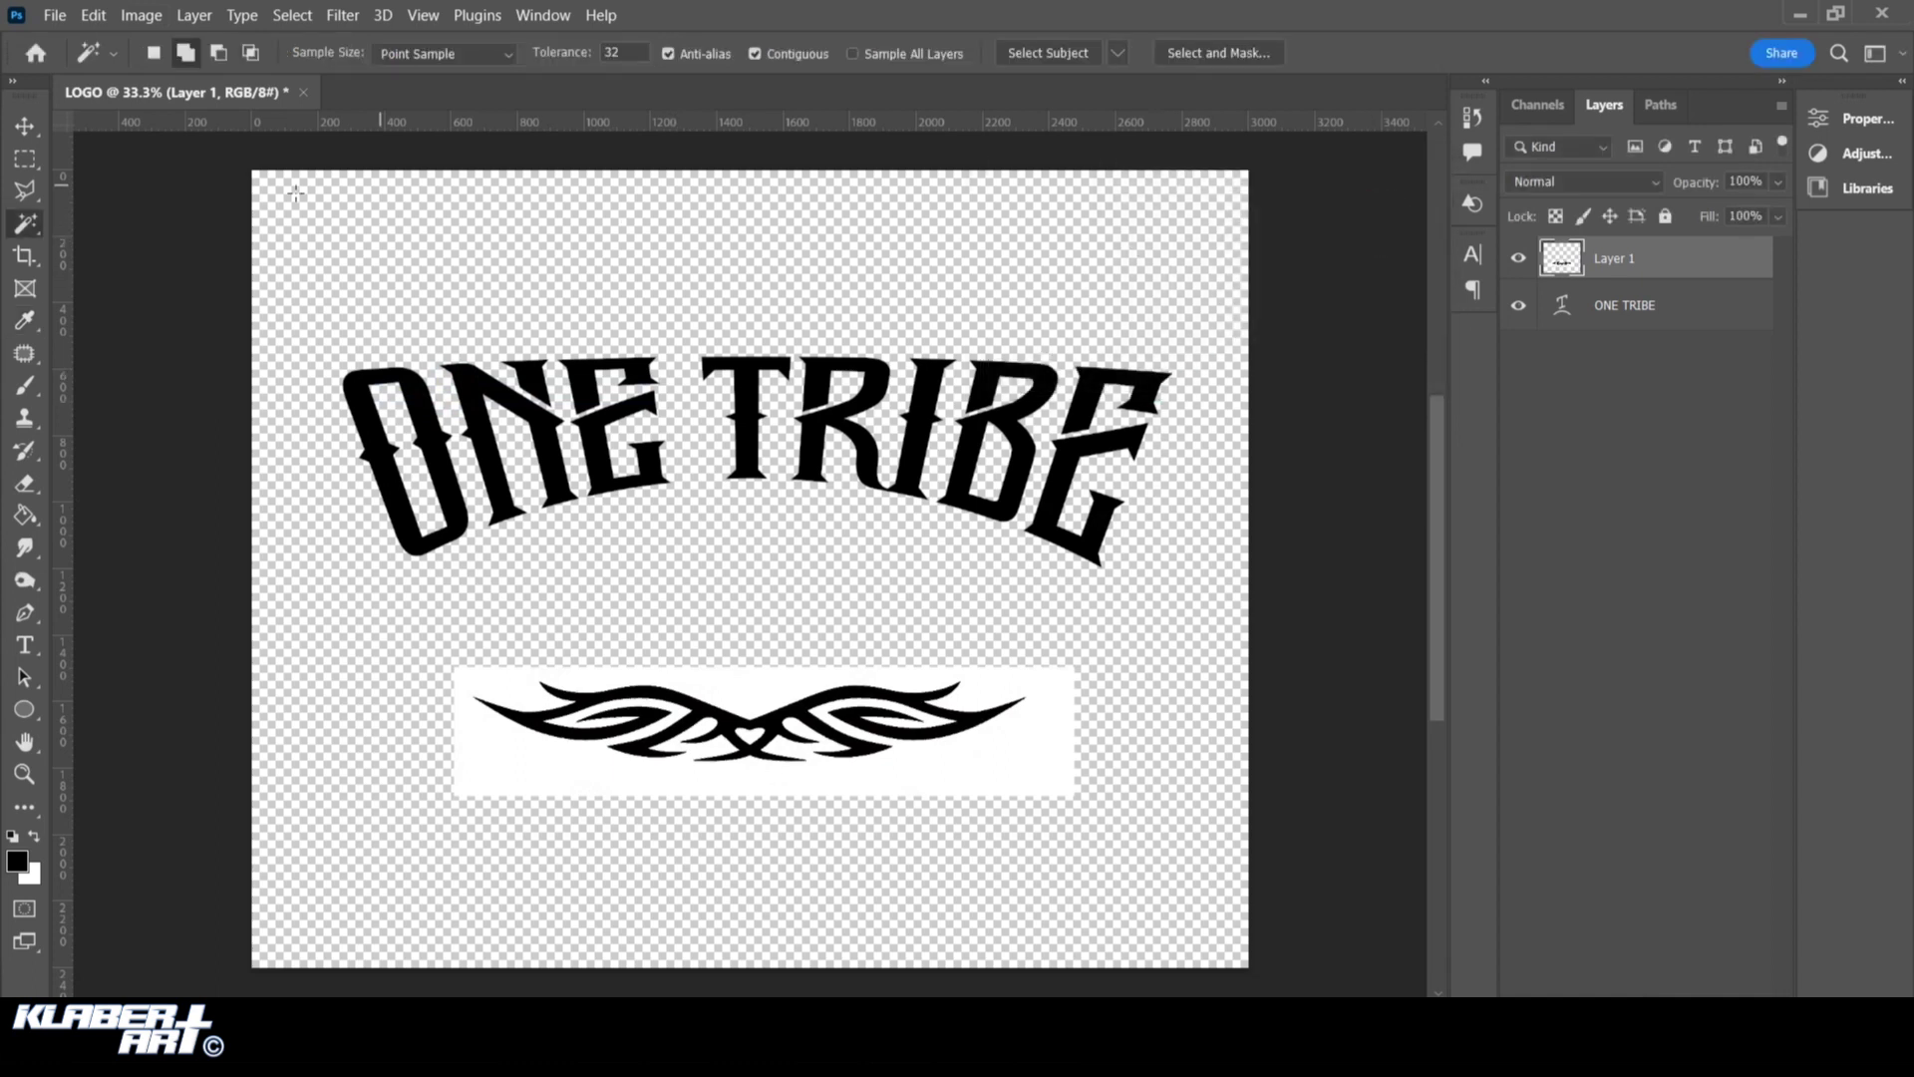
{"action": "left_click", "coordinate": [593, 681]}
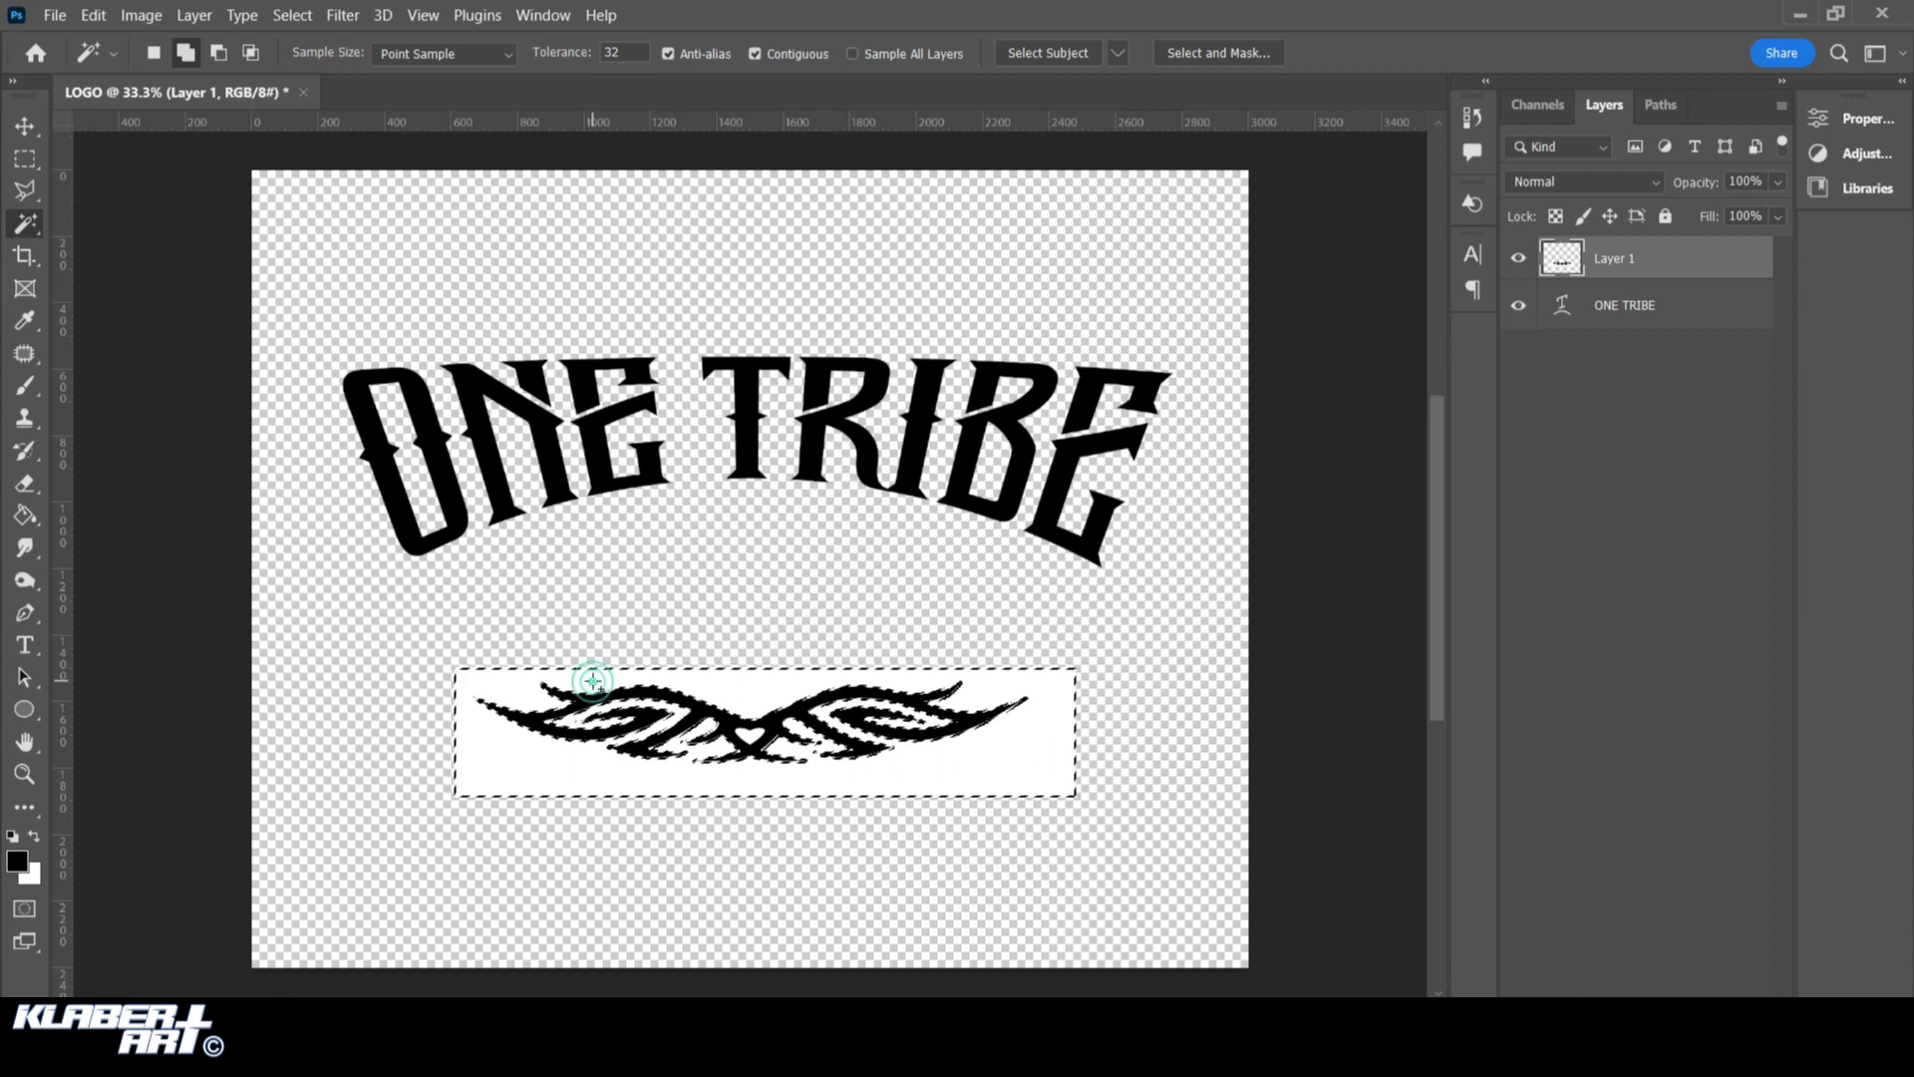
{"action": "left_click", "coordinate": [292, 15]}
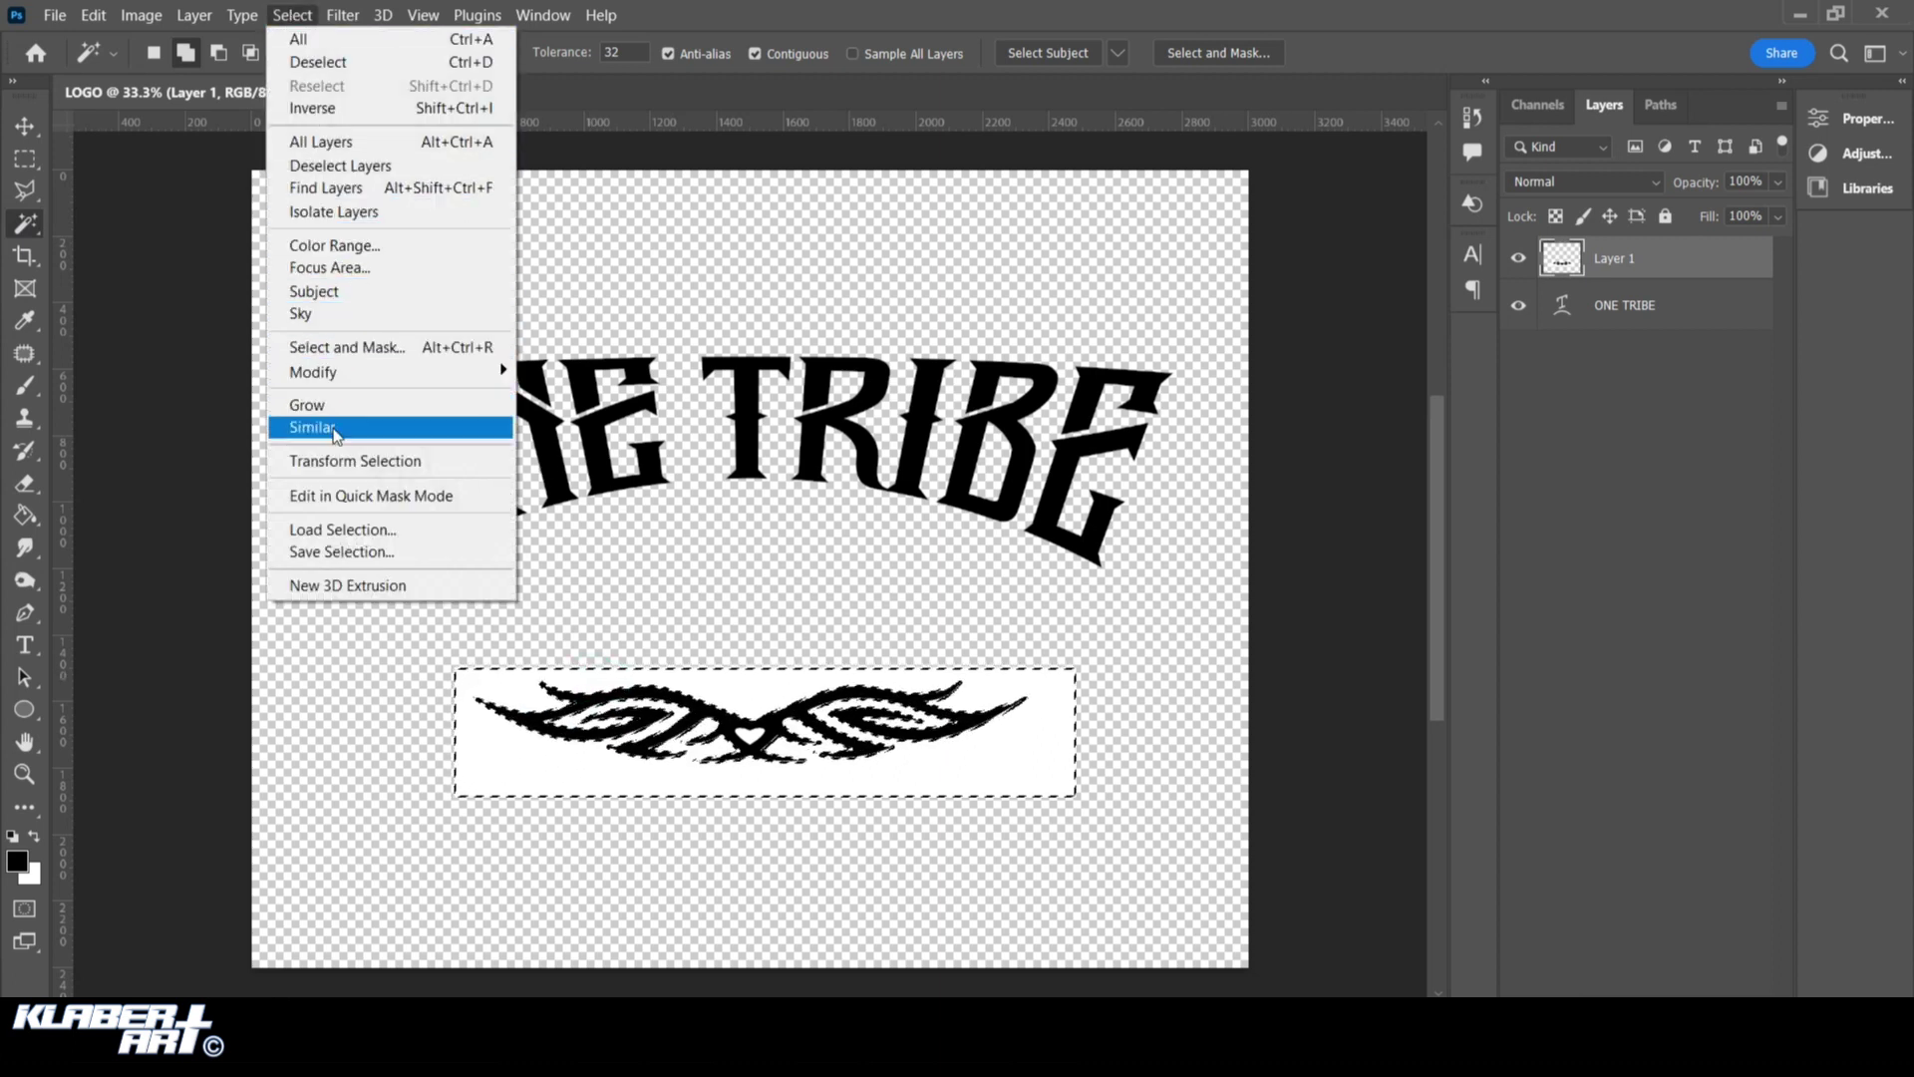
{"action": "left_click", "coordinate": [335, 428]}
{"action": "key", "text": "Delete"}
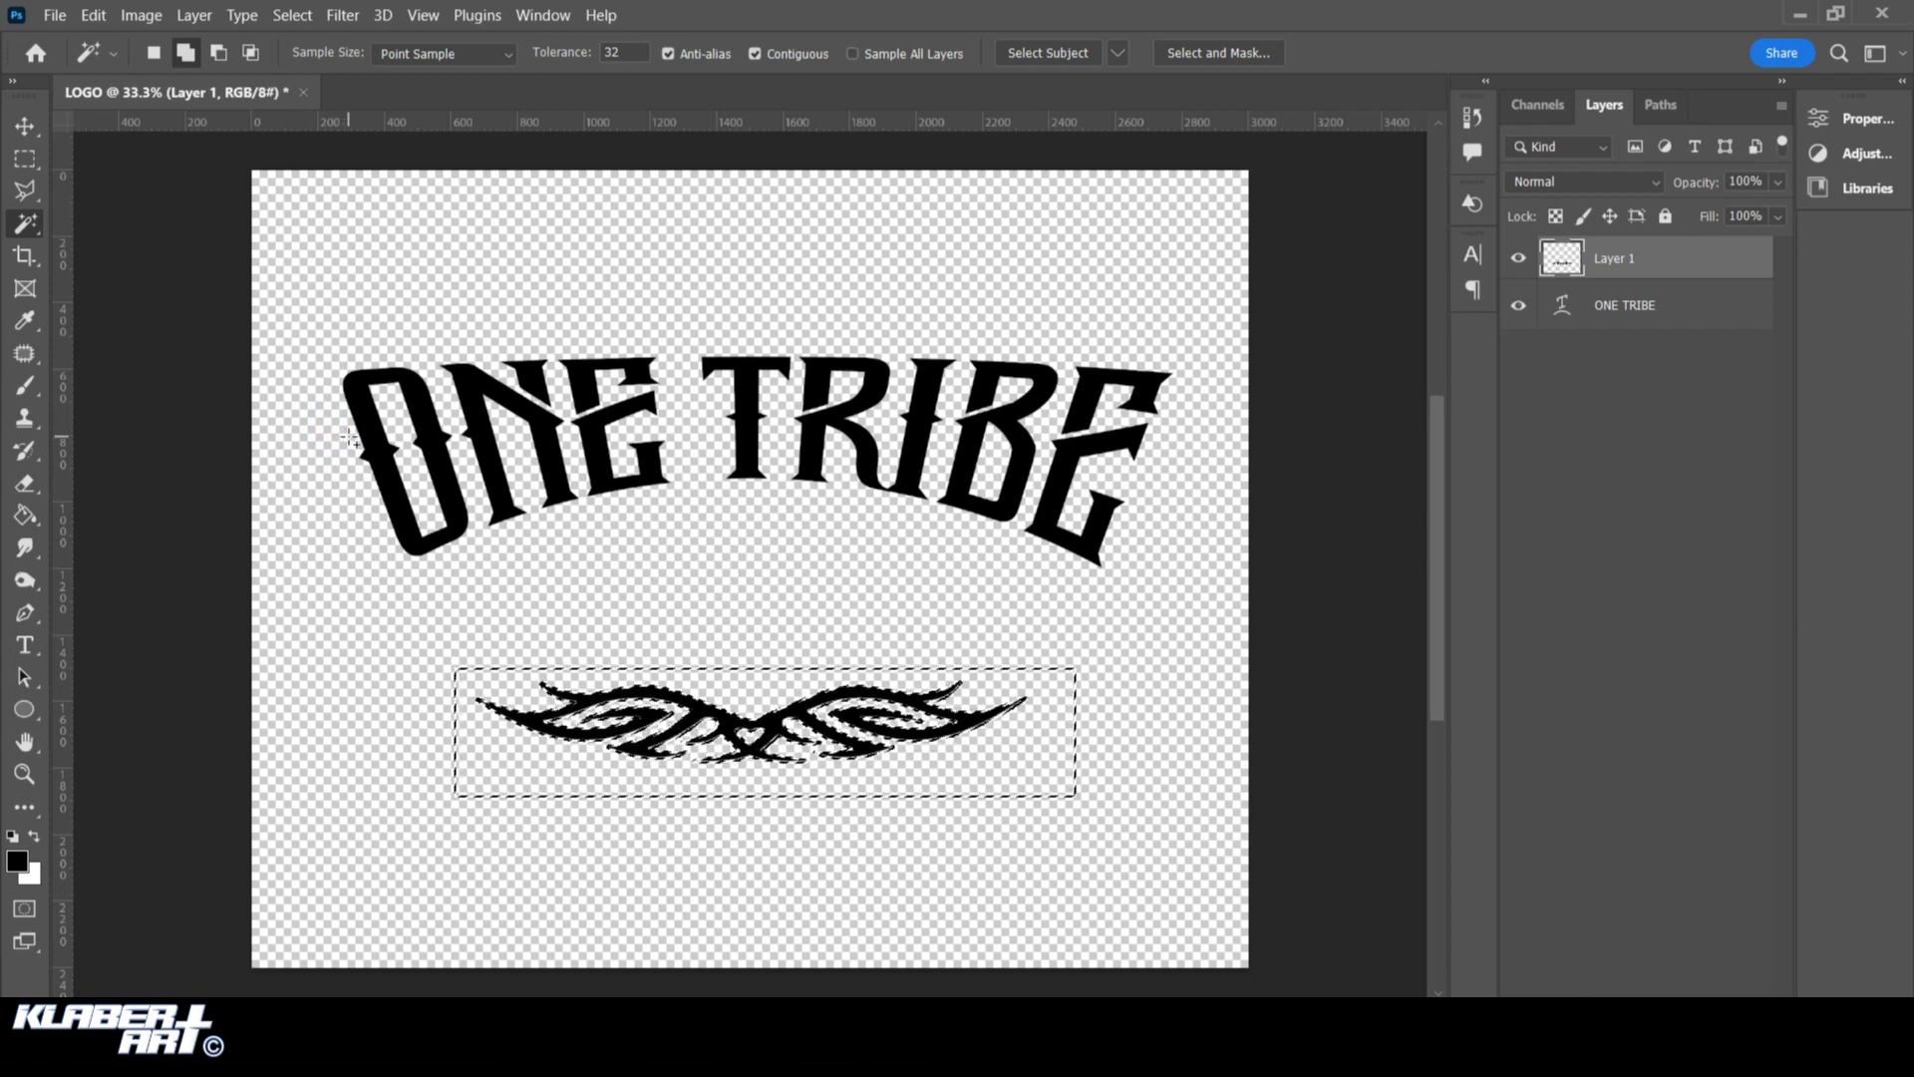
{"action": "key", "text": "ctrl+d"}
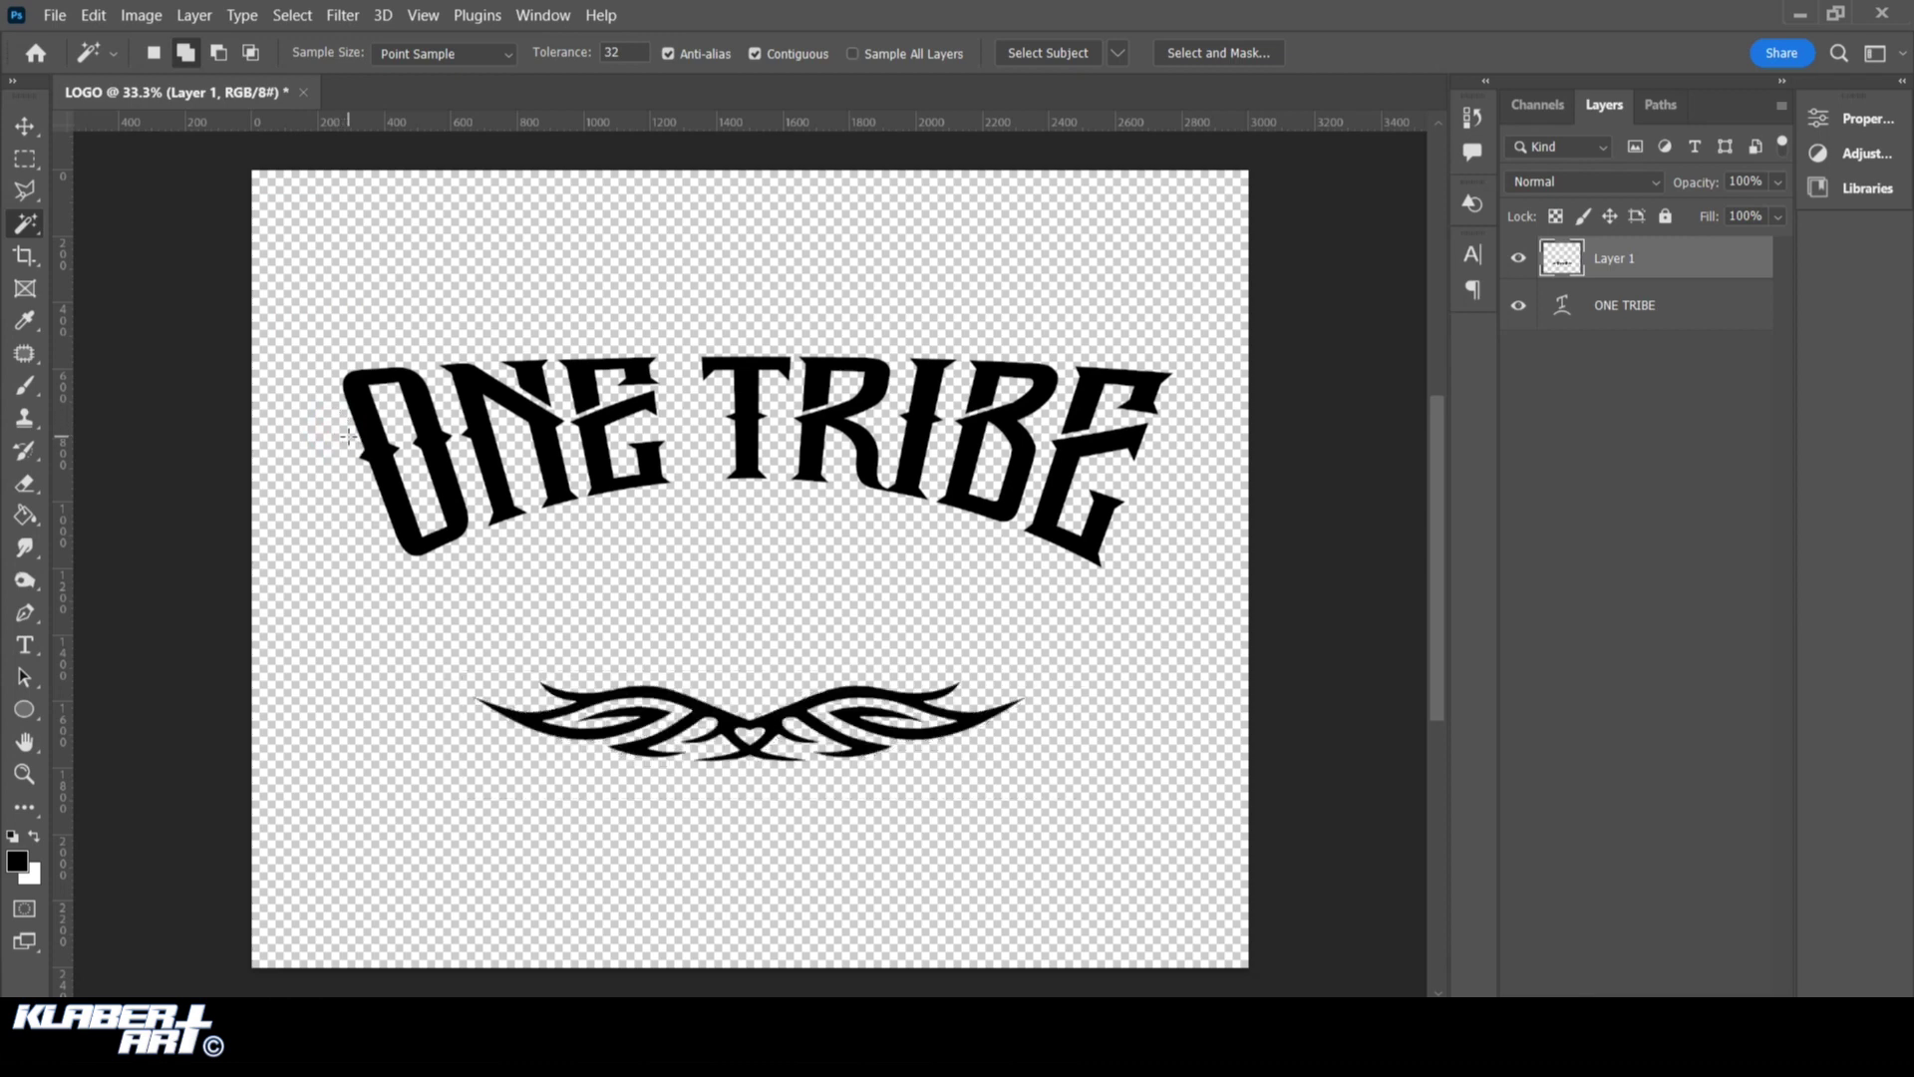
Flip the tribal ornament on Layer 1 vertically
{"action": "left_click", "coordinate": [93, 15]}
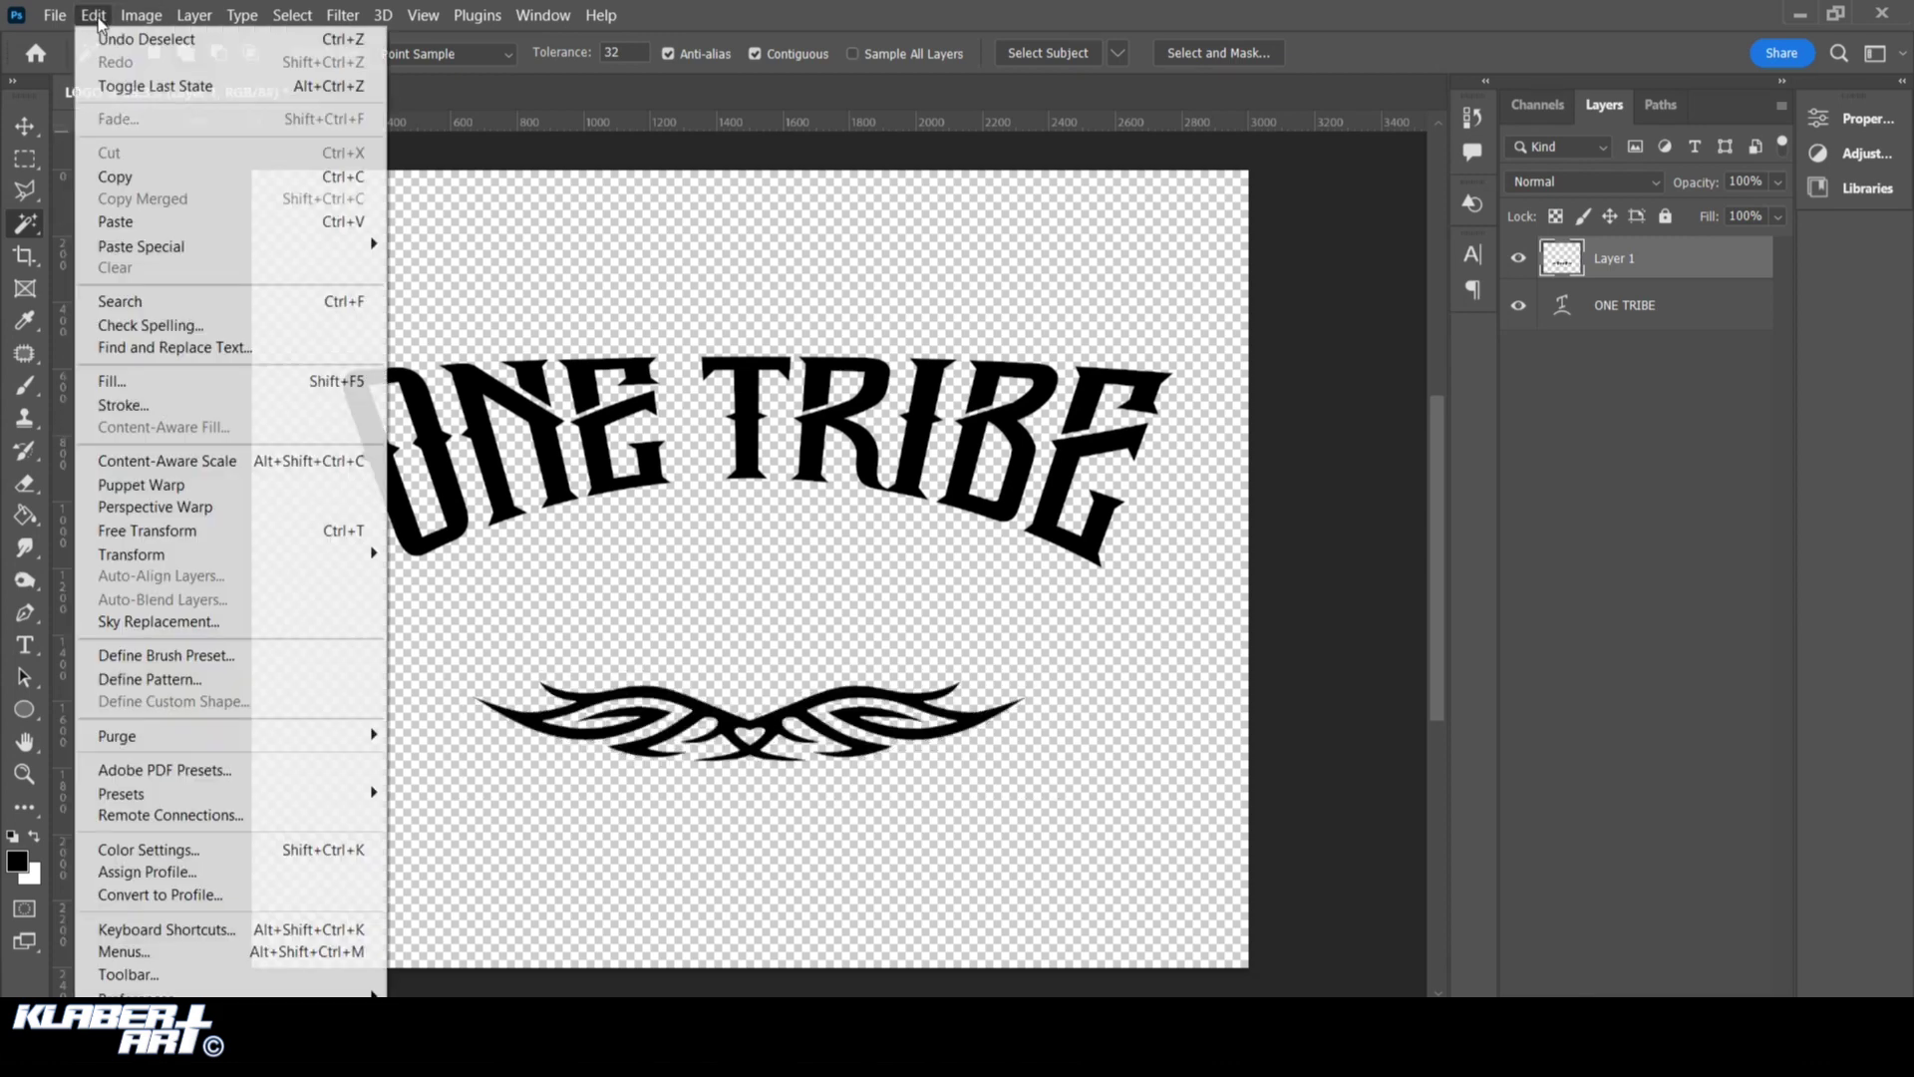
{"action": "mouse_move", "coordinate": [188, 557]}
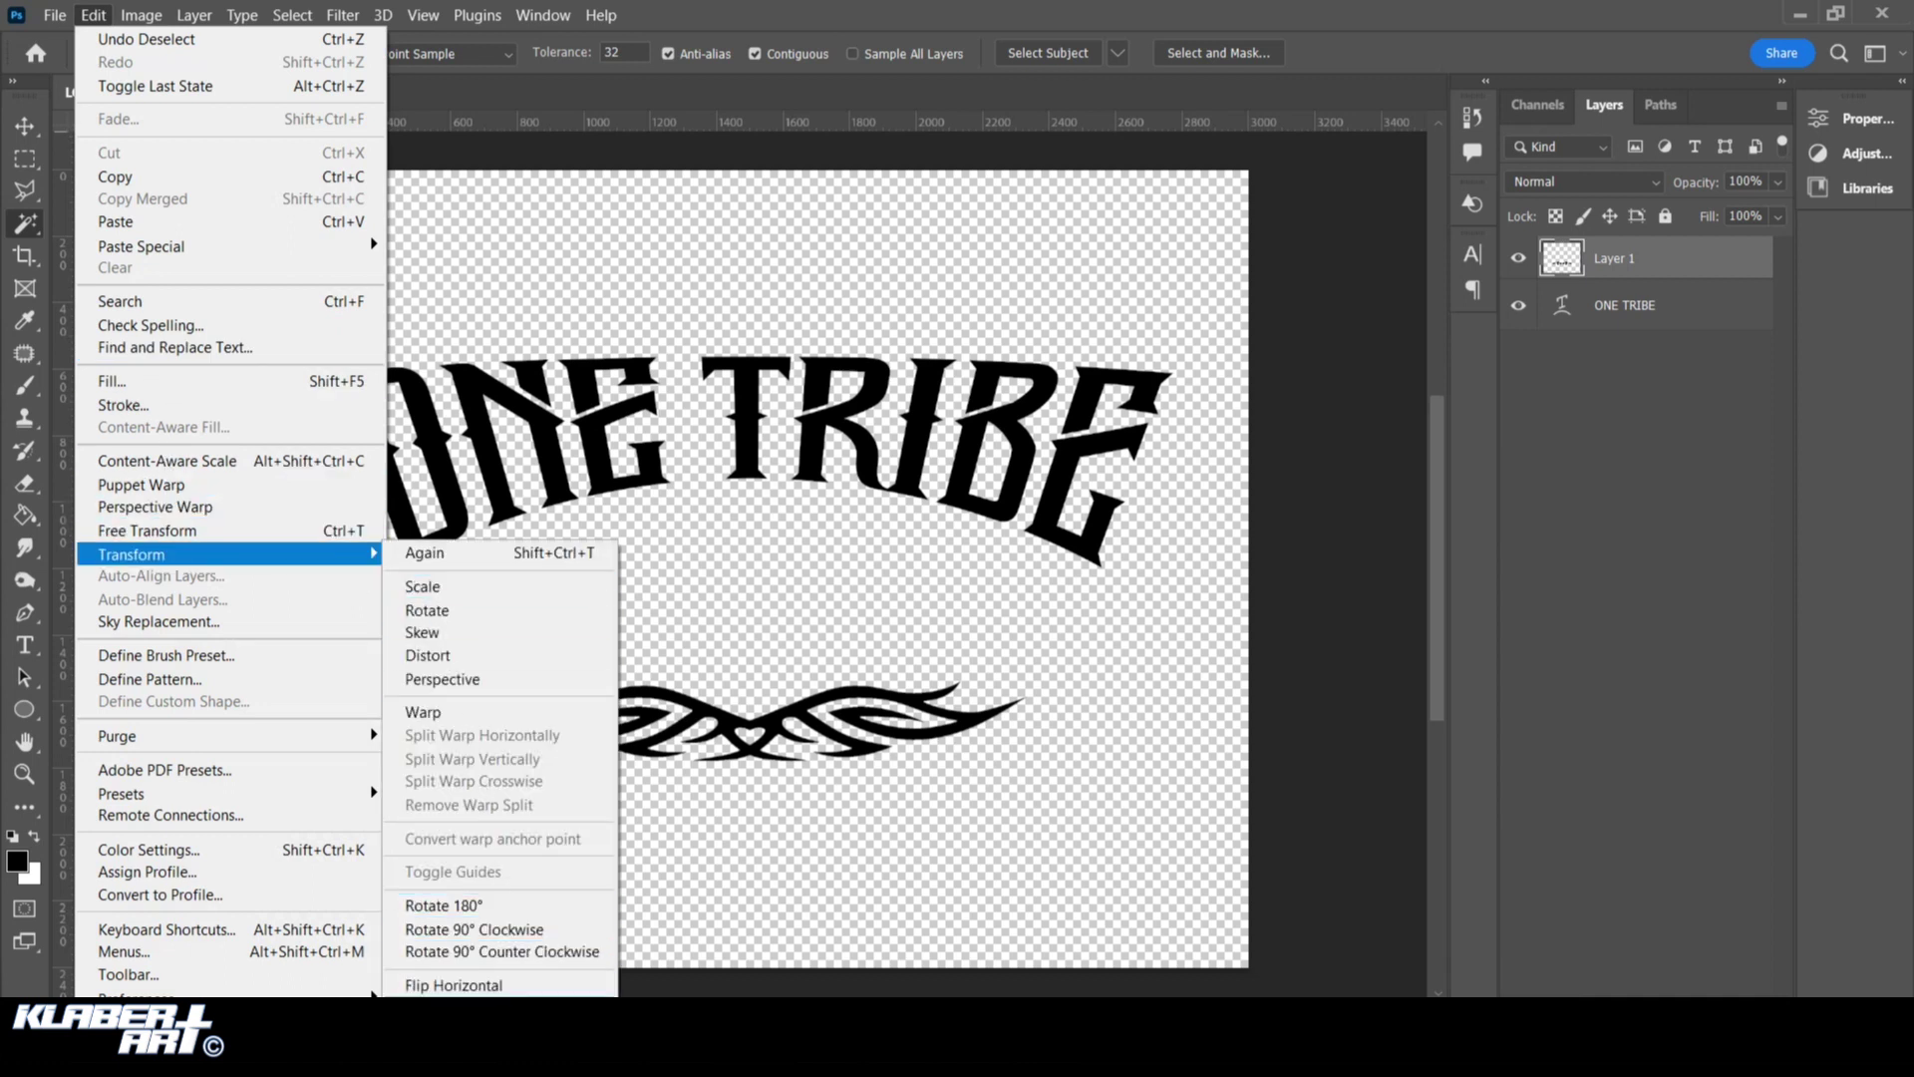
{"action": "left_click", "coordinate": [493, 985]}
Enlarge the flipped ornament with Free Transform and move it up, centred directly beneath the ONE TRIBE lettering
{"action": "left_click", "coordinate": [93, 15]}
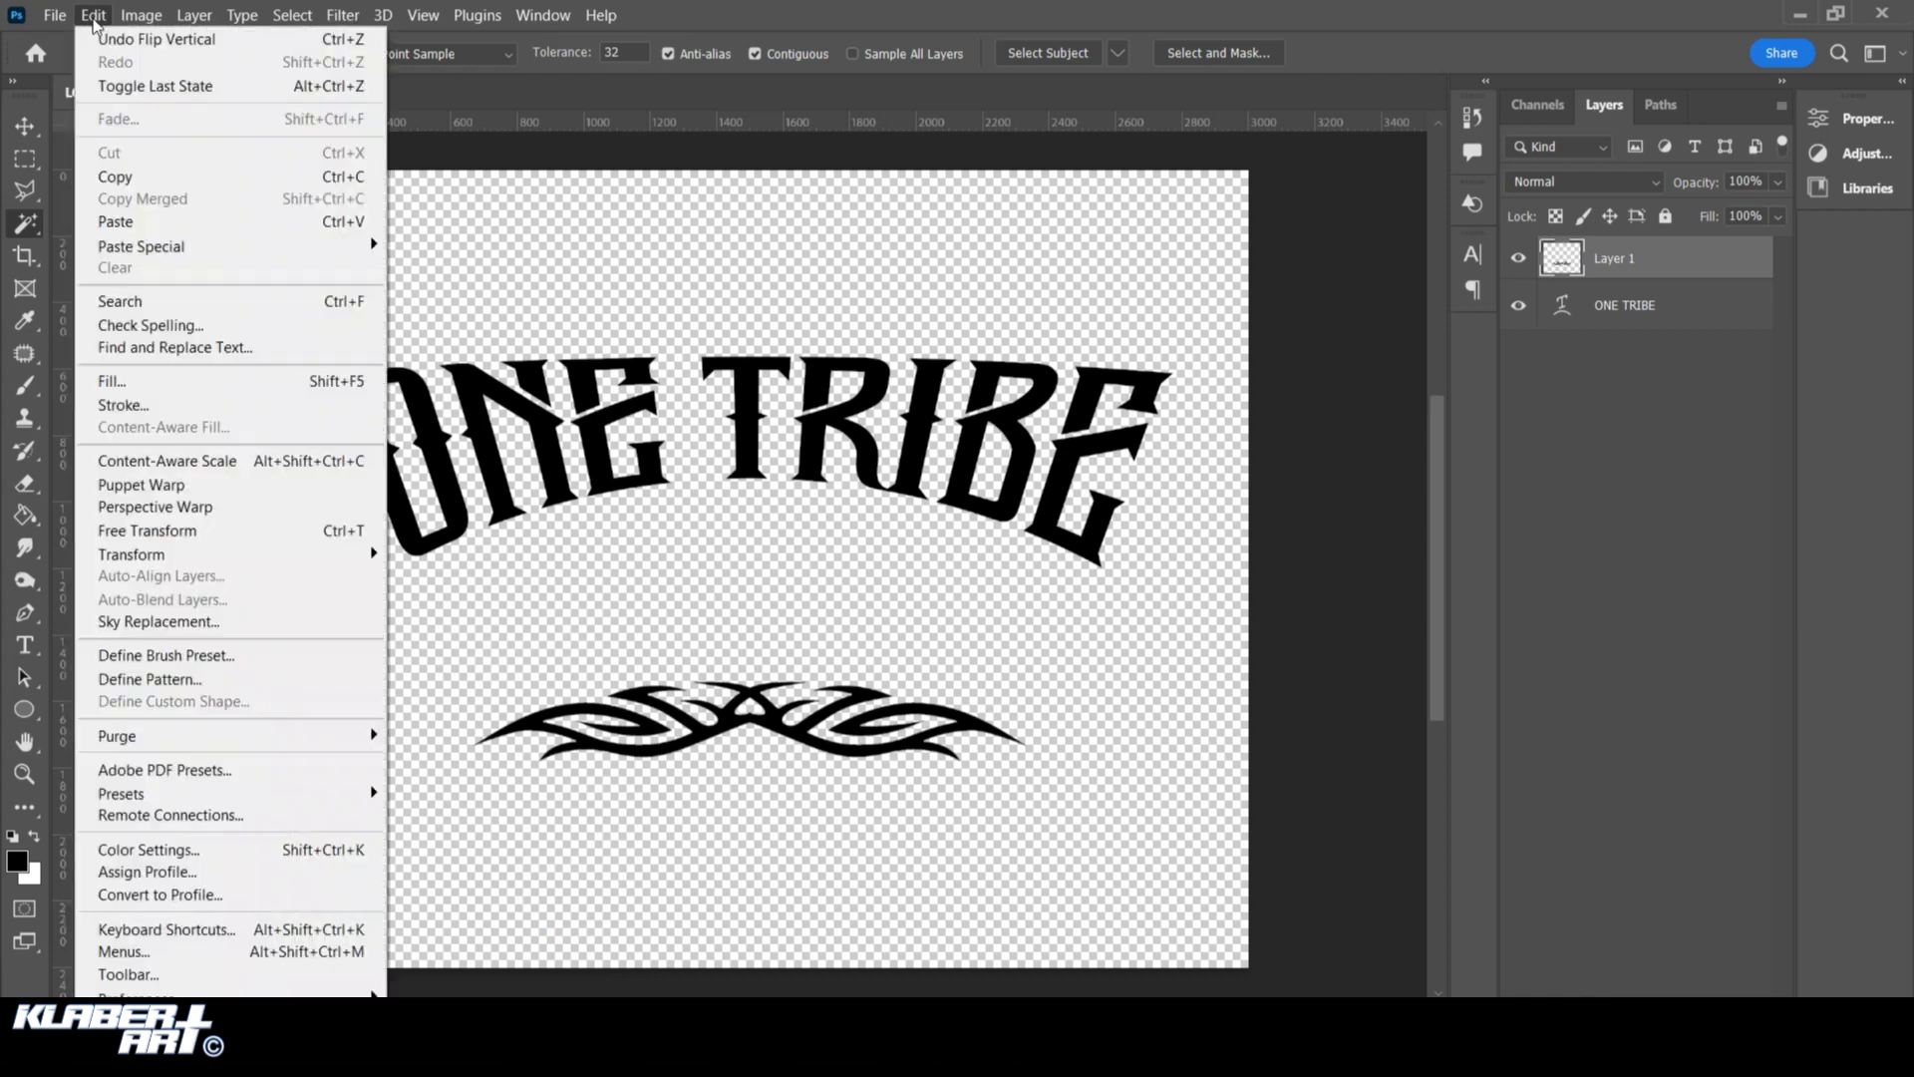
{"action": "left_click", "coordinate": [229, 532]}
{"action": "left_click_drag", "start_coordinate": [1026, 682], "coordinate": [1194, 656]}
{"action": "left_click_drag", "start_coordinate": [1009, 726], "coordinate": [921, 584]}
{"action": "left_click", "coordinate": [26, 126]}
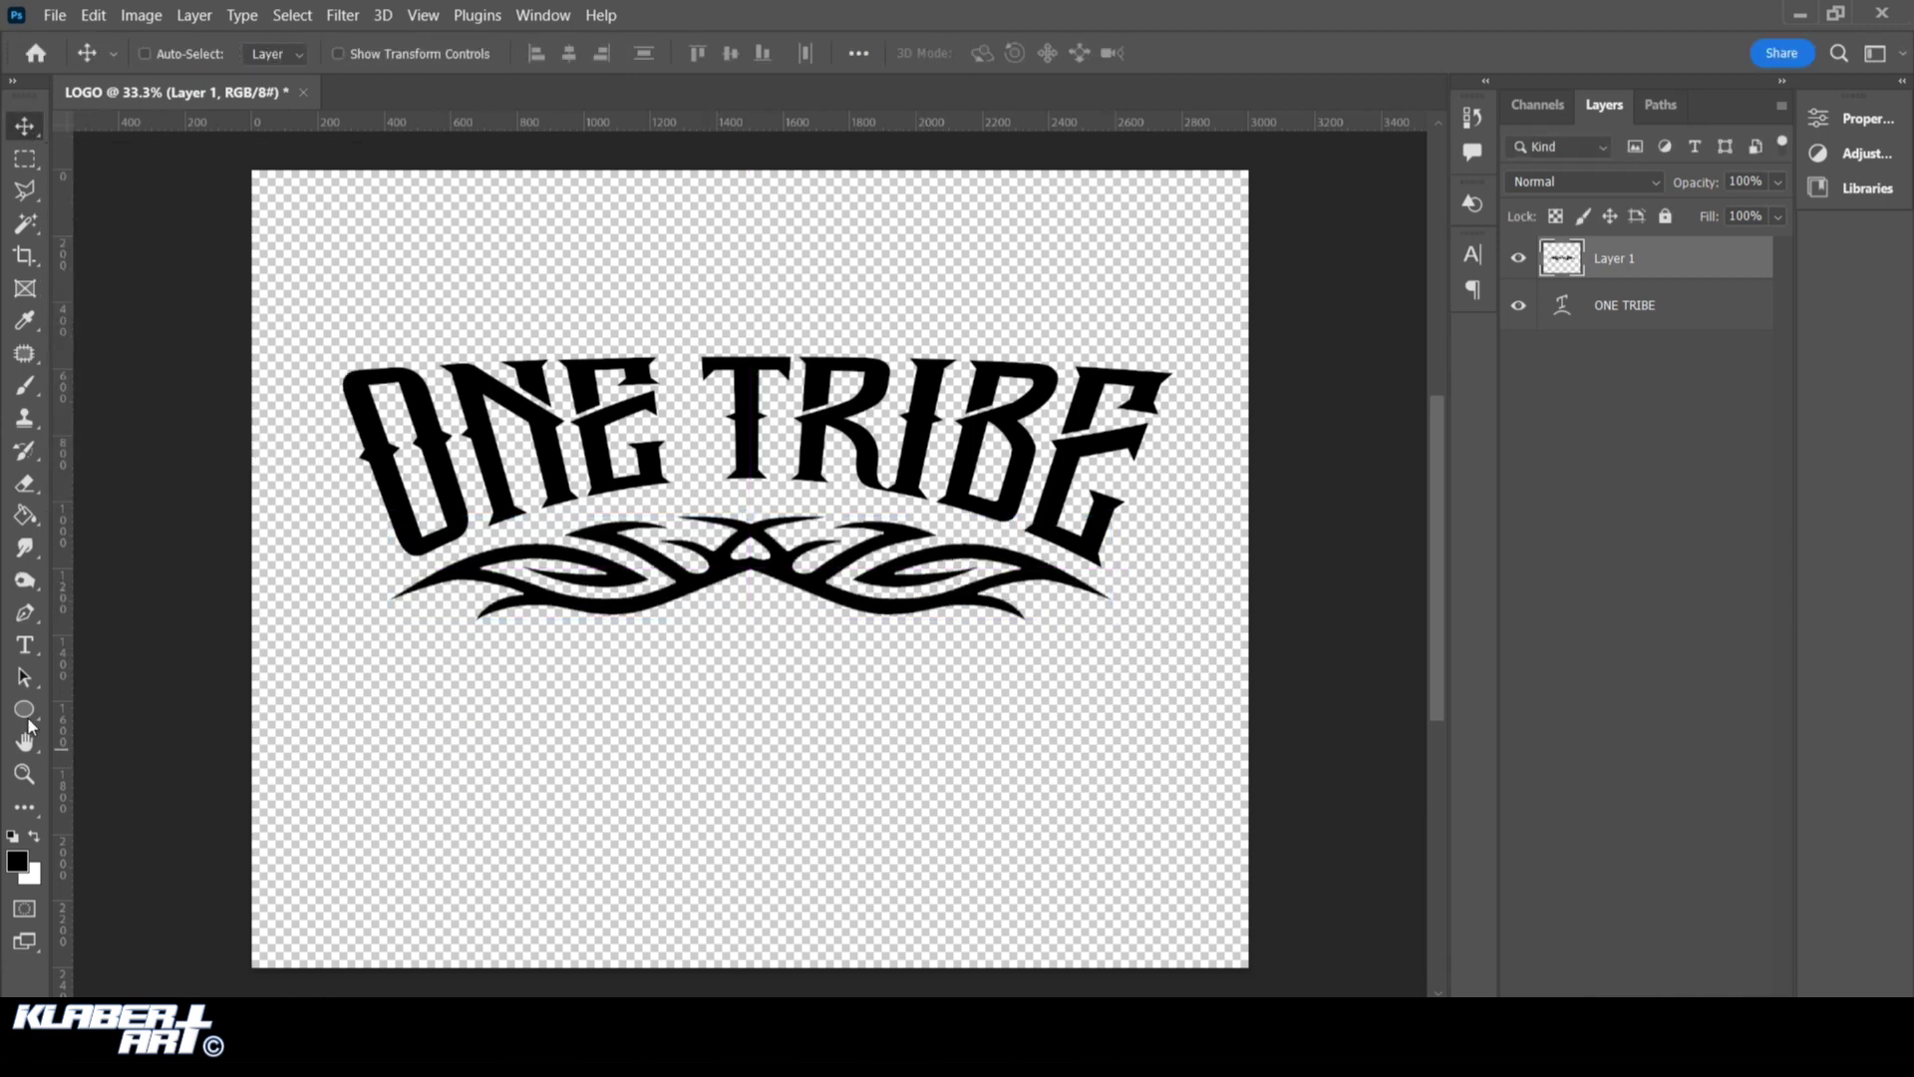
Add the text EST.1927 below the ornament in black Dirty Crown Regular at 72 pt
{"action": "left_click", "coordinate": [25, 645]}
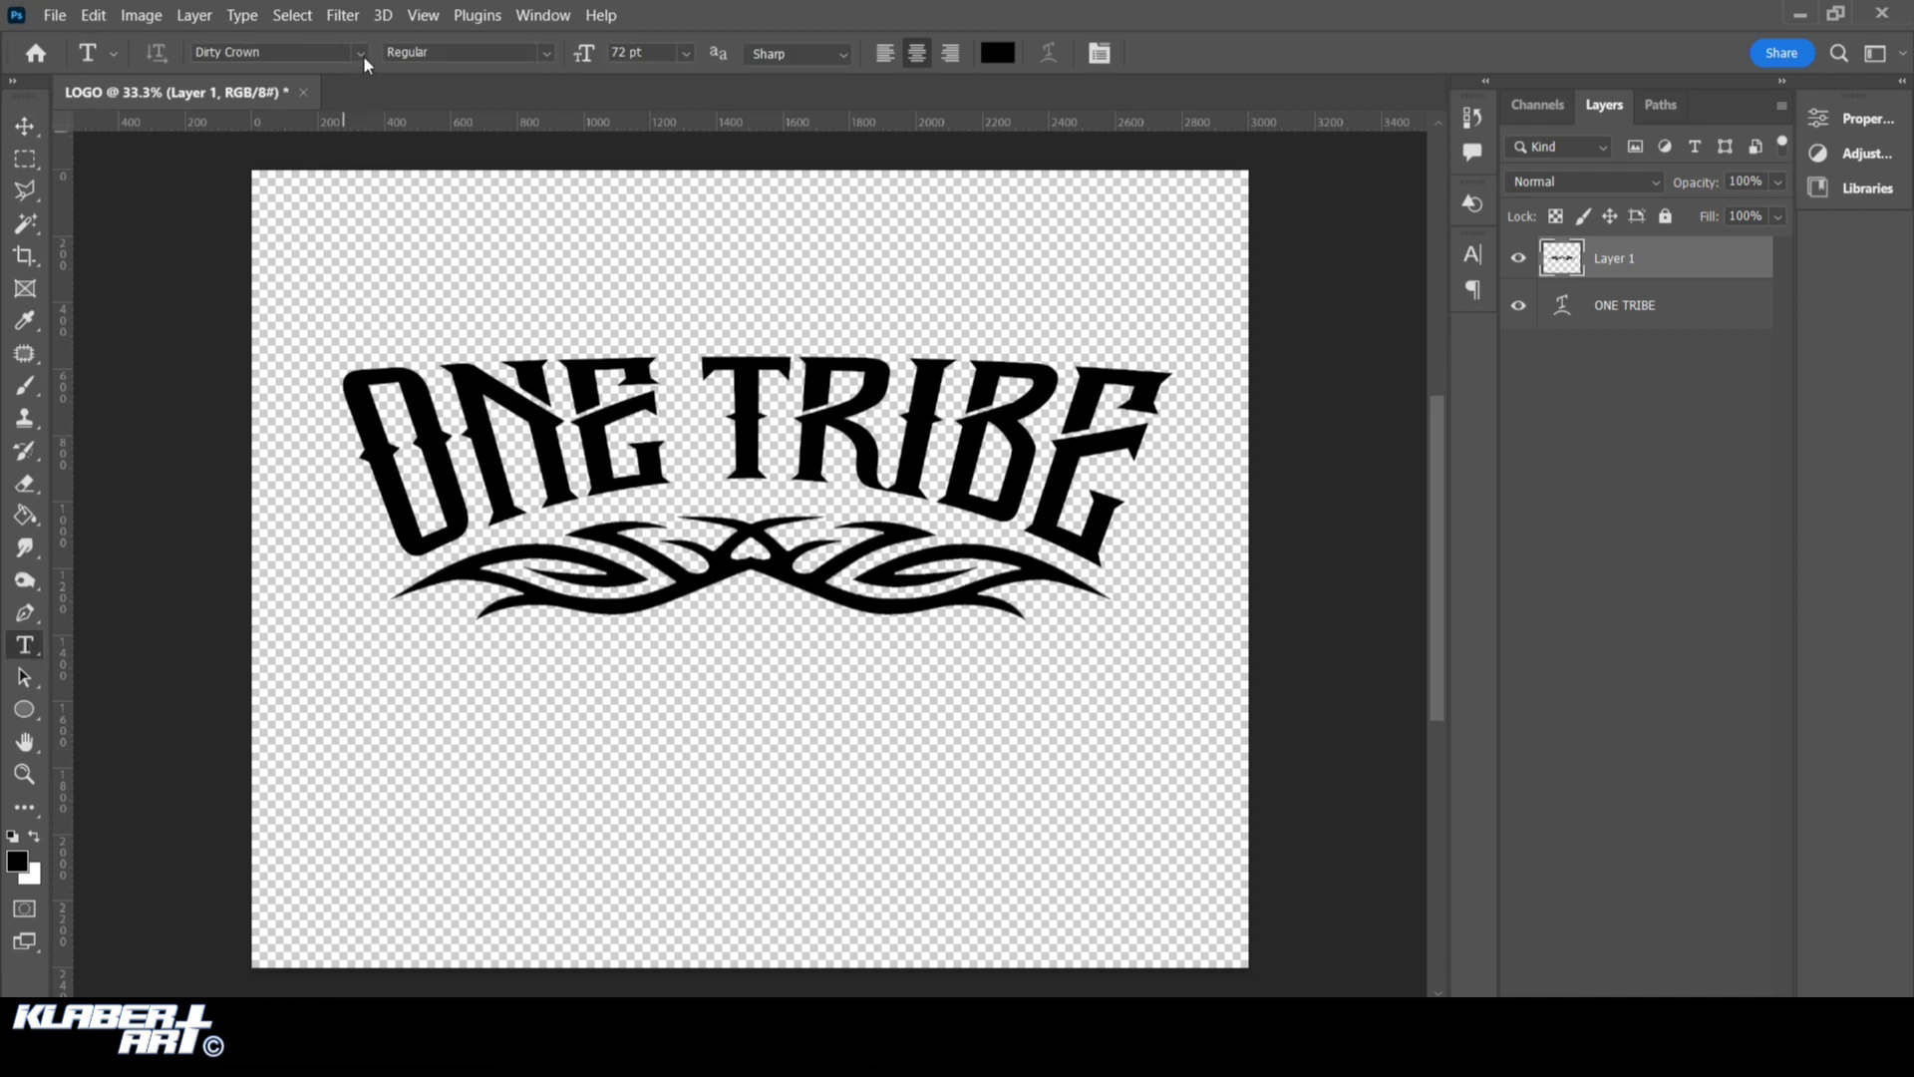
{"action": "left_click", "coordinate": [714, 738]}
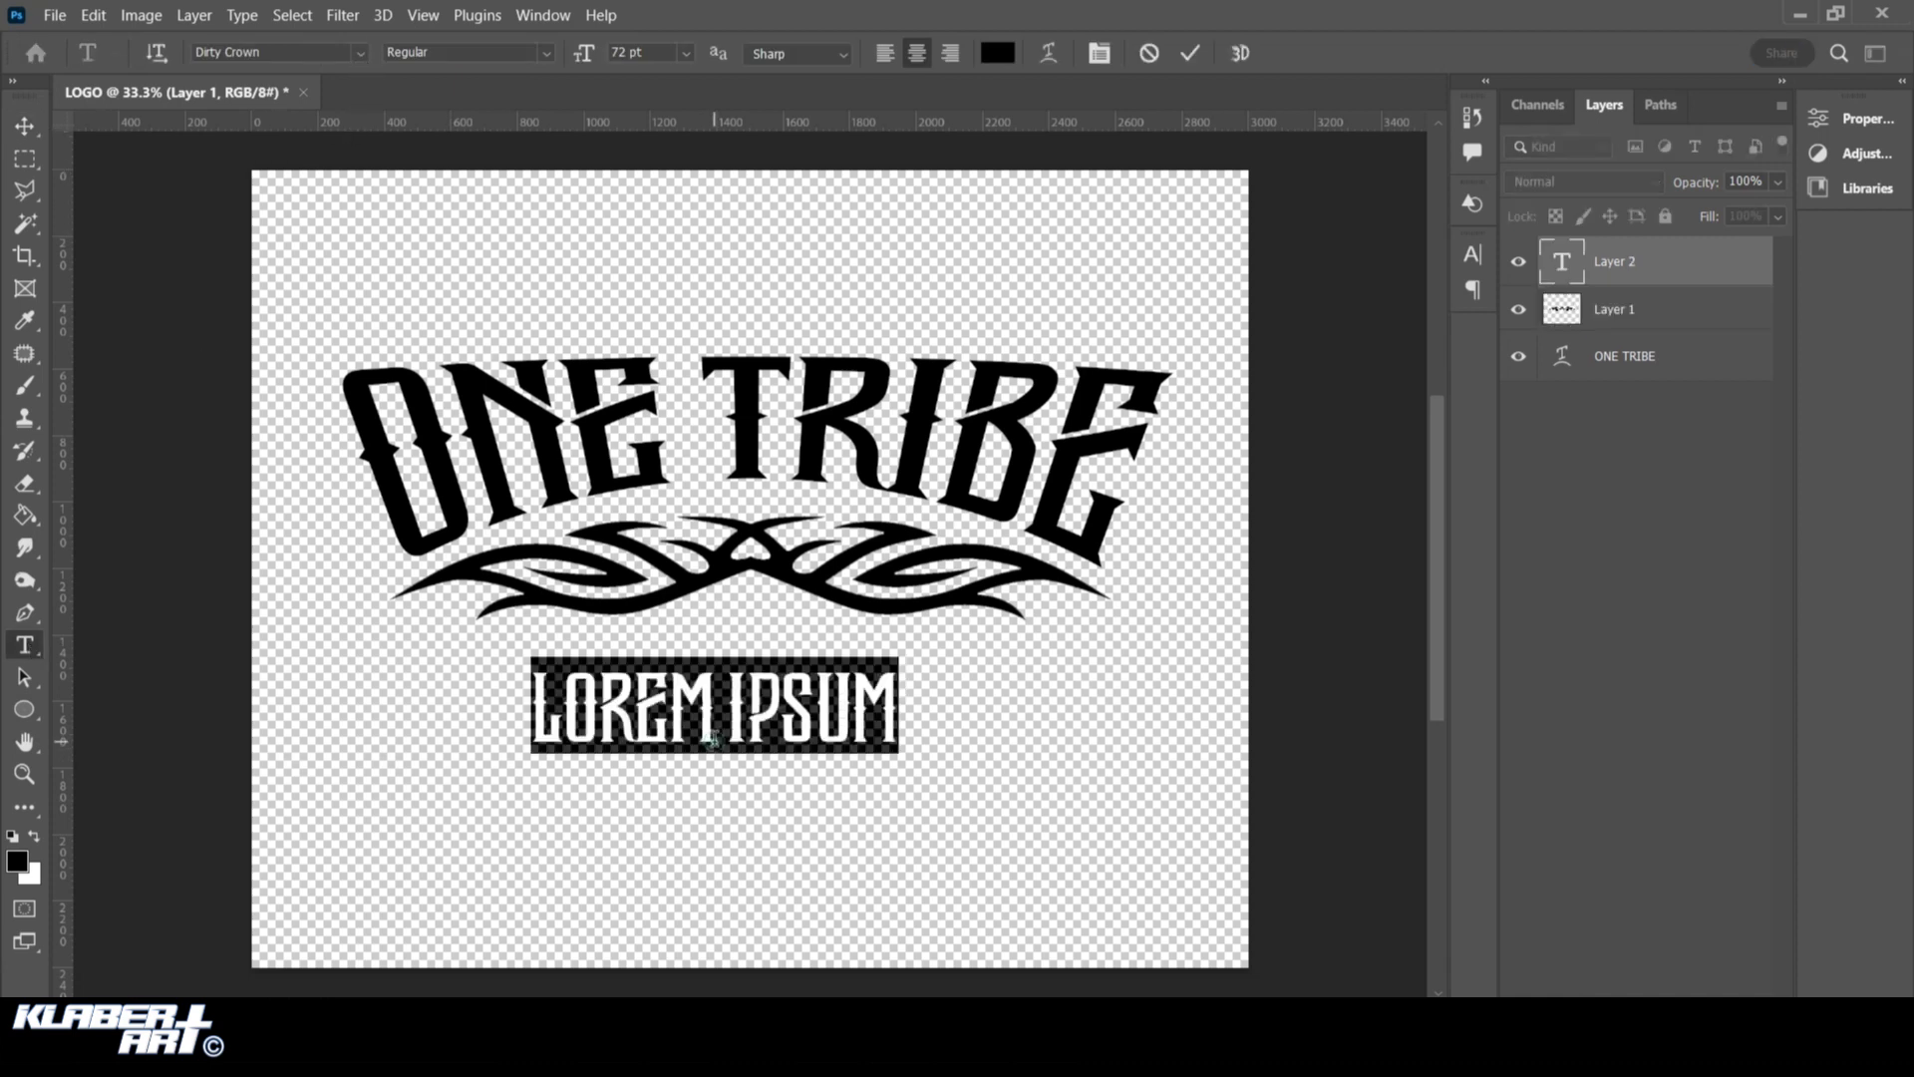
{"action": "type", "text": "EST"}
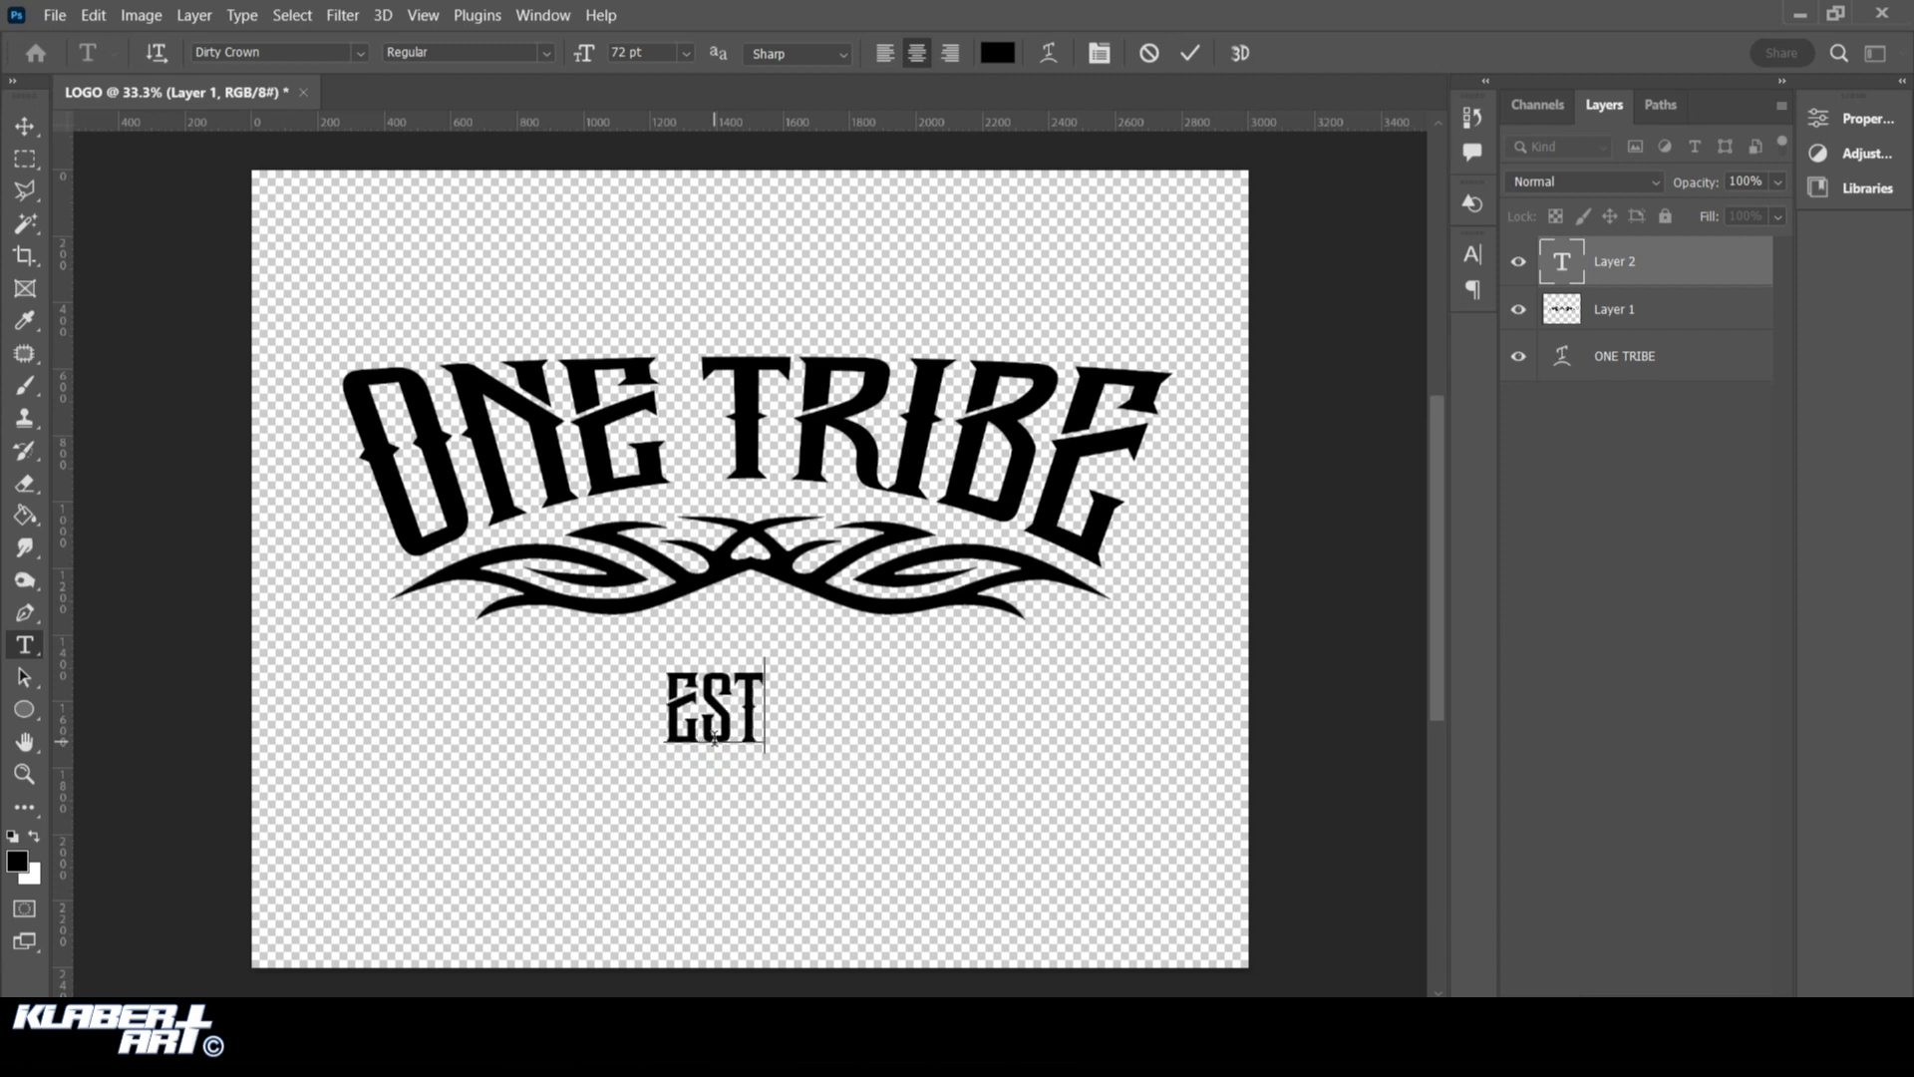
{"action": "type", "text": ".1"}
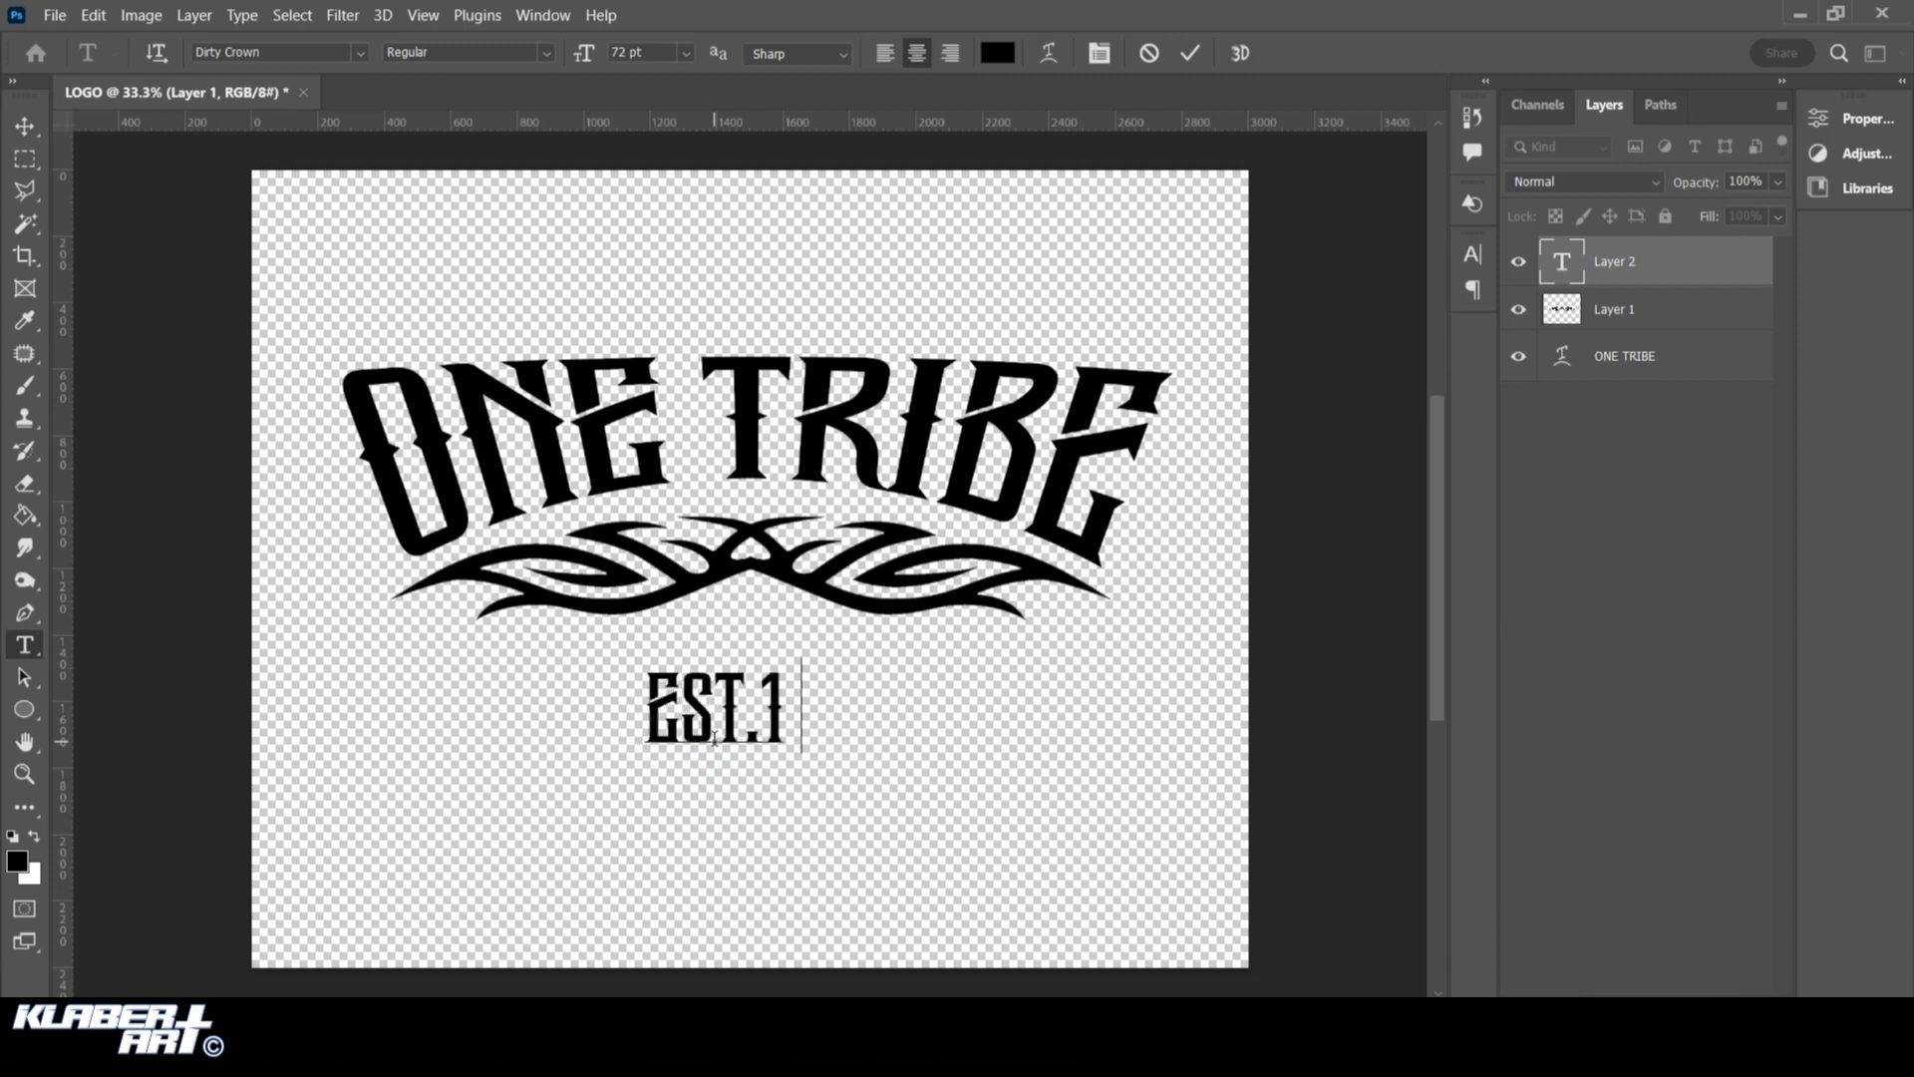
{"action": "type", "text": "927"}
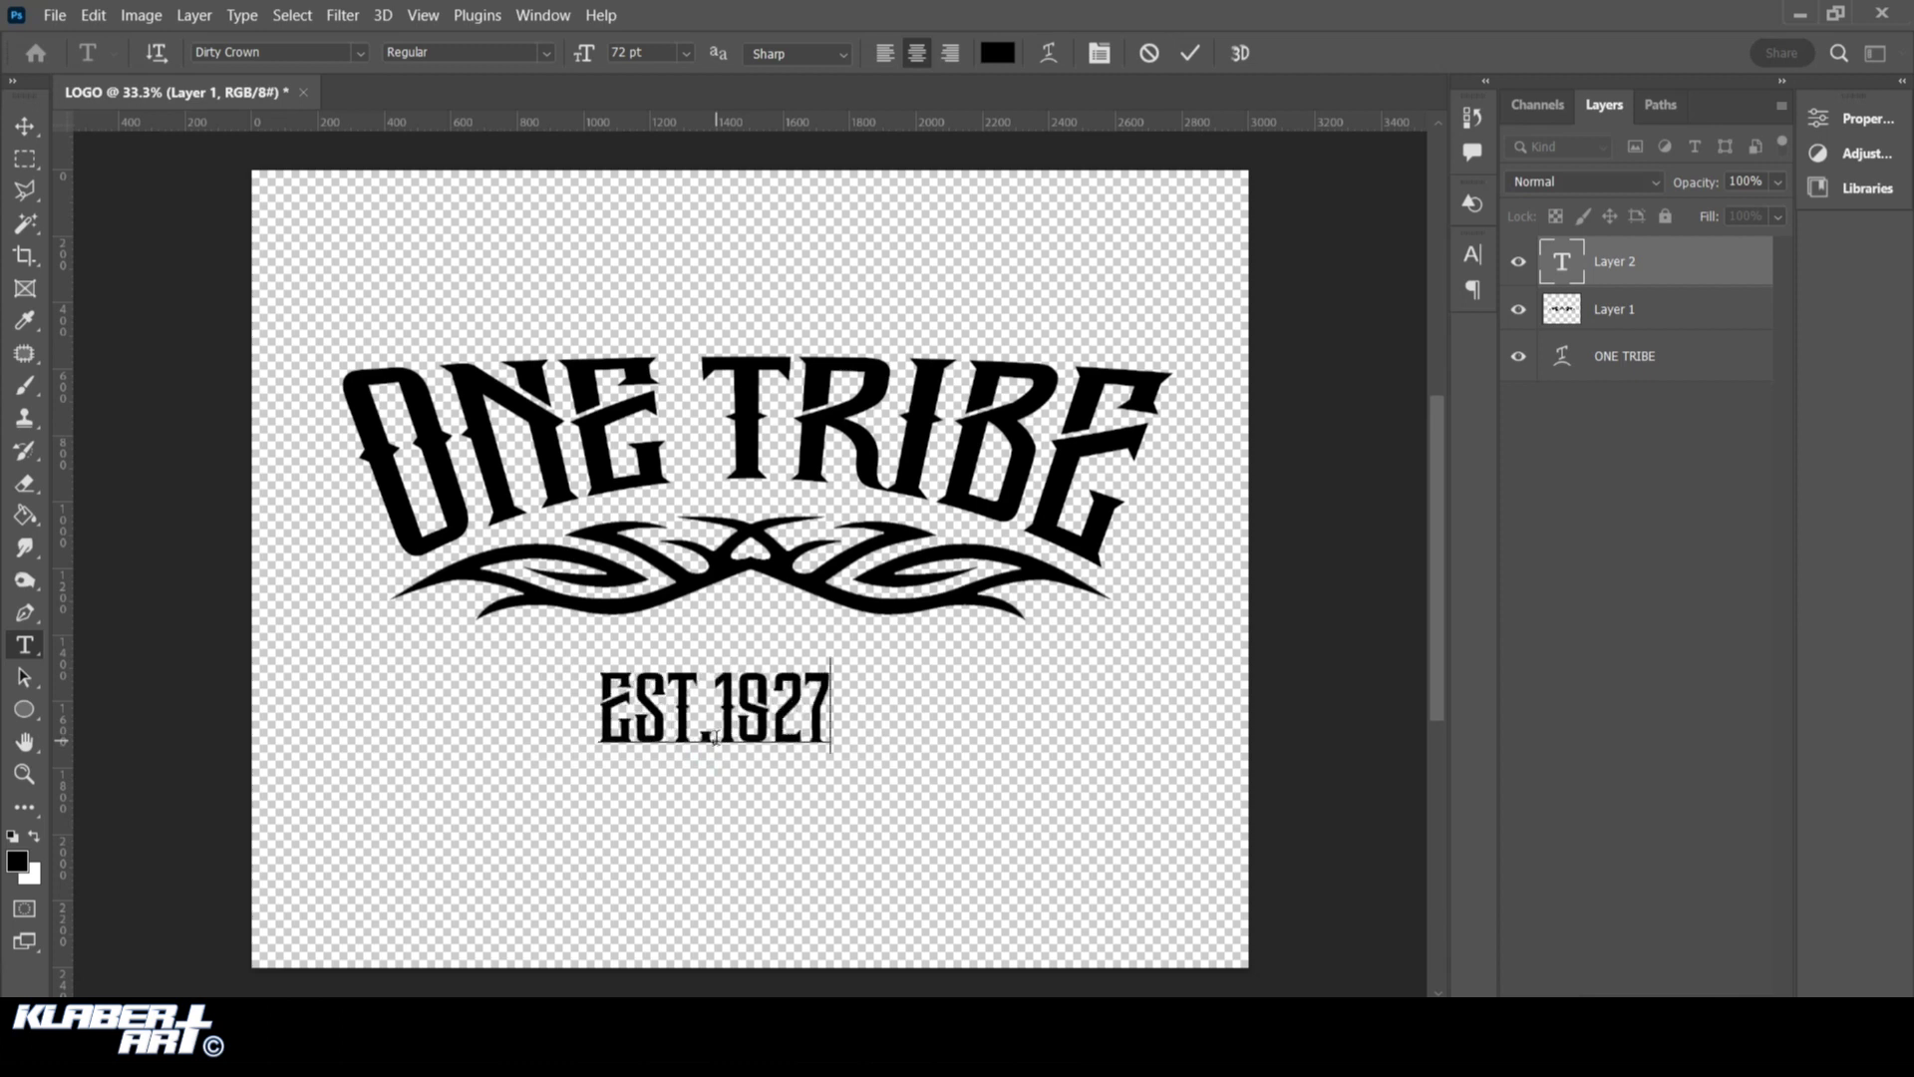
Scale the EST.1927 text to about 63.5% and place it centred just beneath the middle of the ornament
{"action": "left_click", "coordinate": [84, 14]}
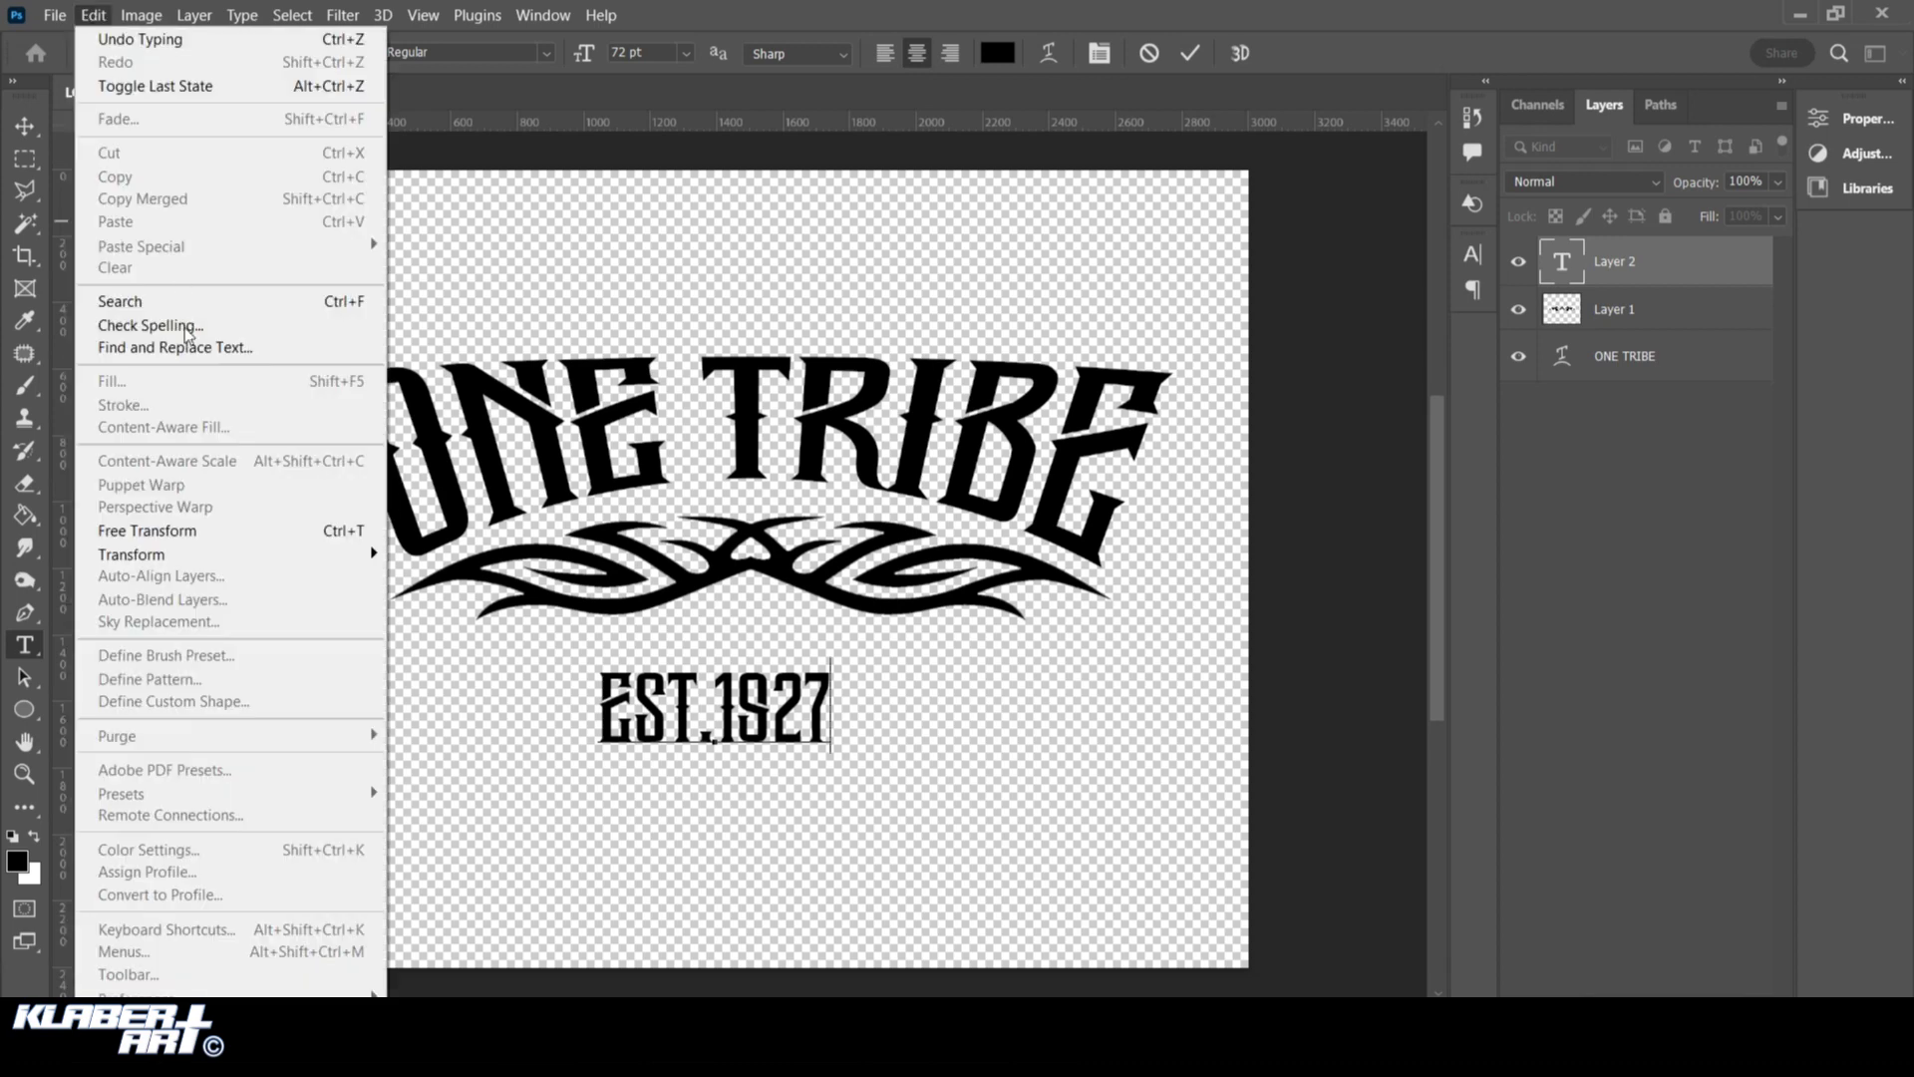
{"action": "left_click", "coordinate": [212, 531]}
{"action": "left_click_drag", "start_coordinate": [829, 752], "coordinate": [790, 650]}
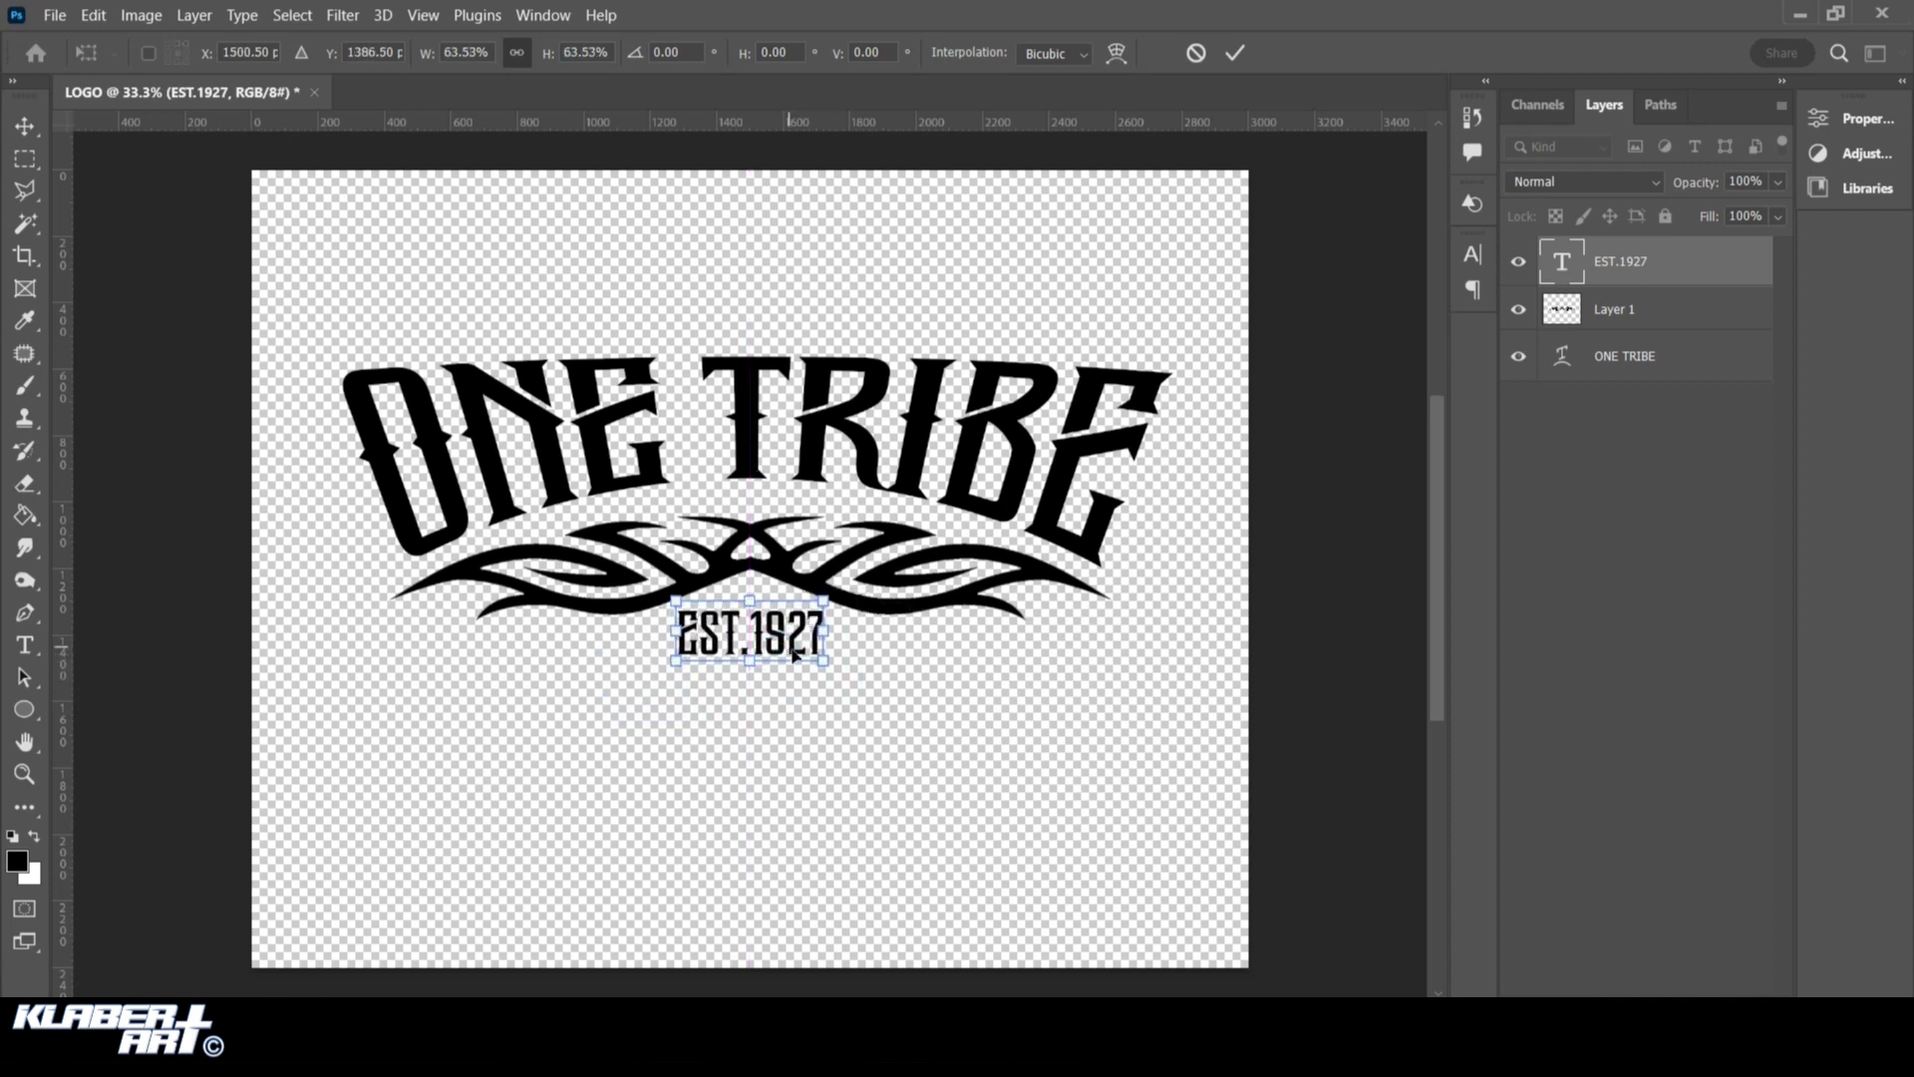
{"action": "key", "text": "Return"}
{"action": "key", "text": "t"}
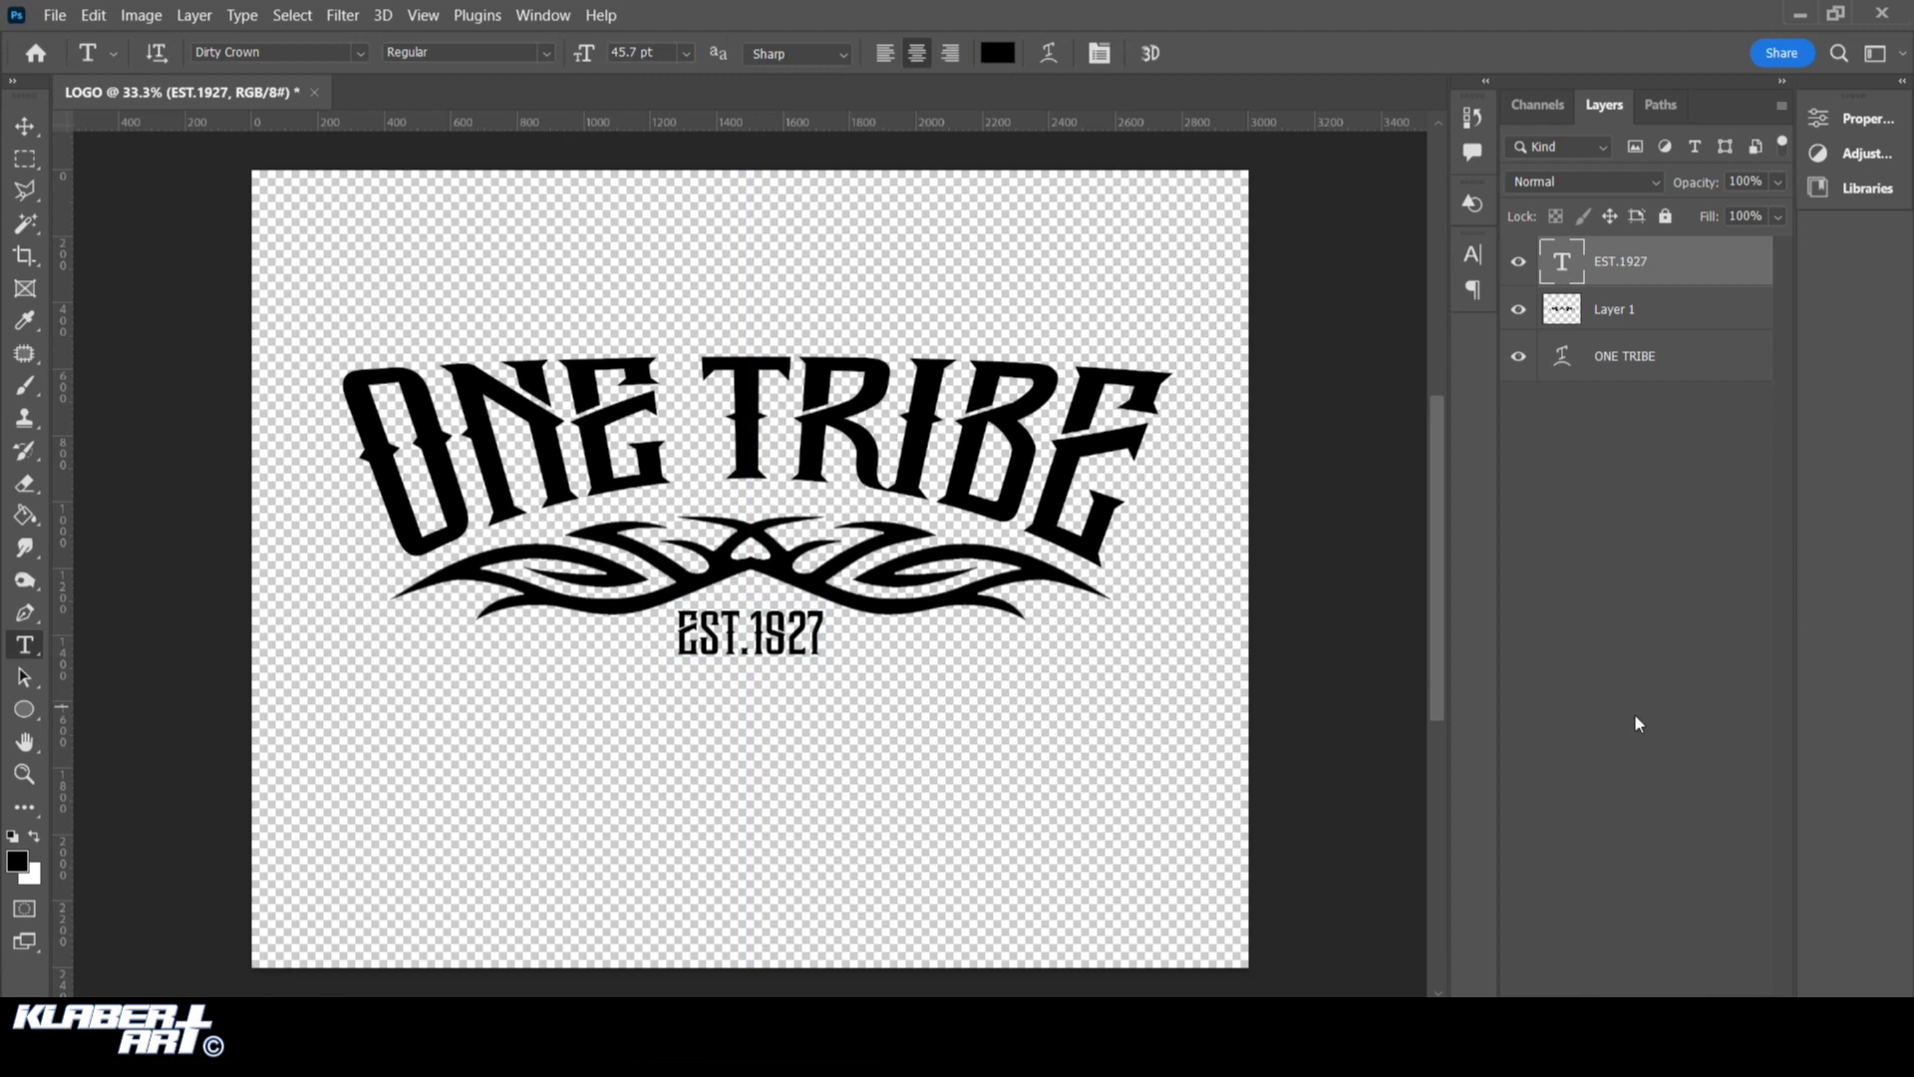
Switch from Warp to Free Transform on the EST.1927 text and shrink it slightly from its upper-left corner
{"action": "left_click", "coordinate": [93, 19]}
{"action": "mouse_move", "coordinate": [226, 564]}
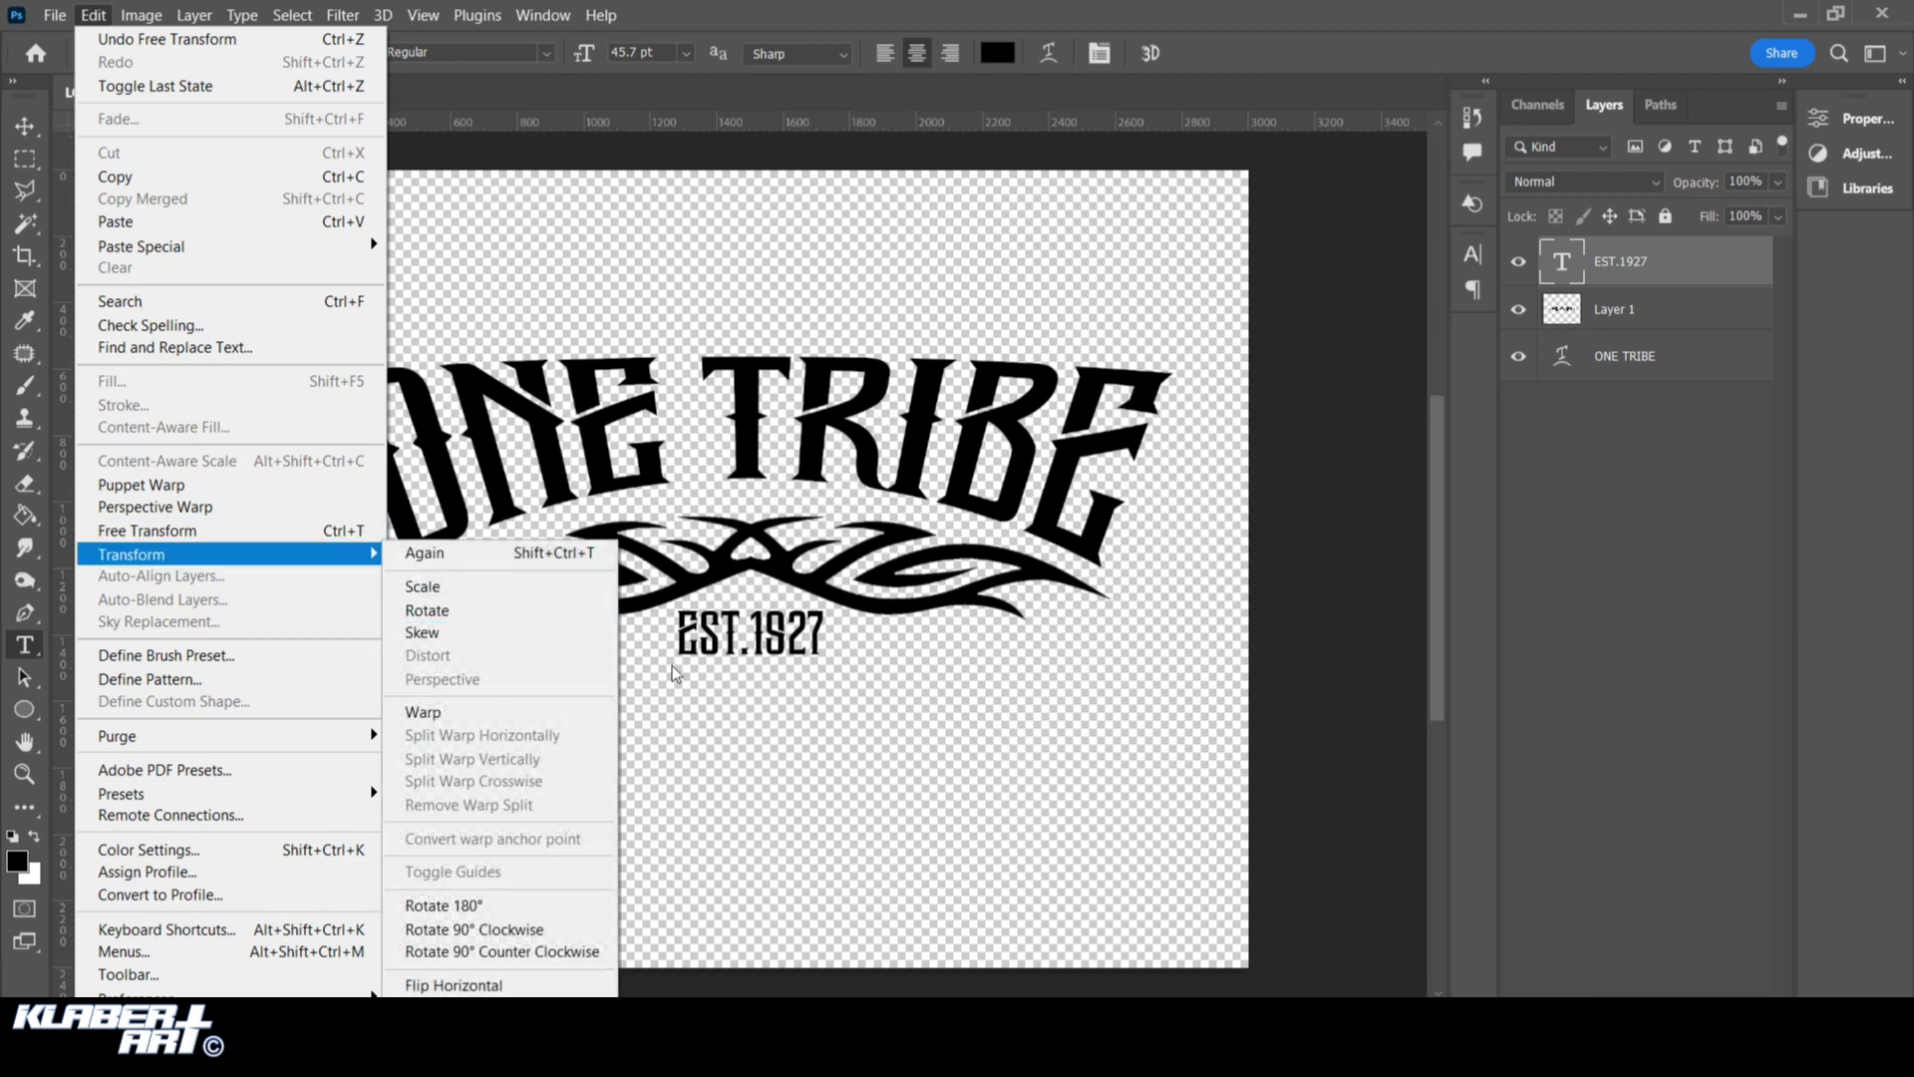
{"action": "left_click", "coordinate": [451, 713]}
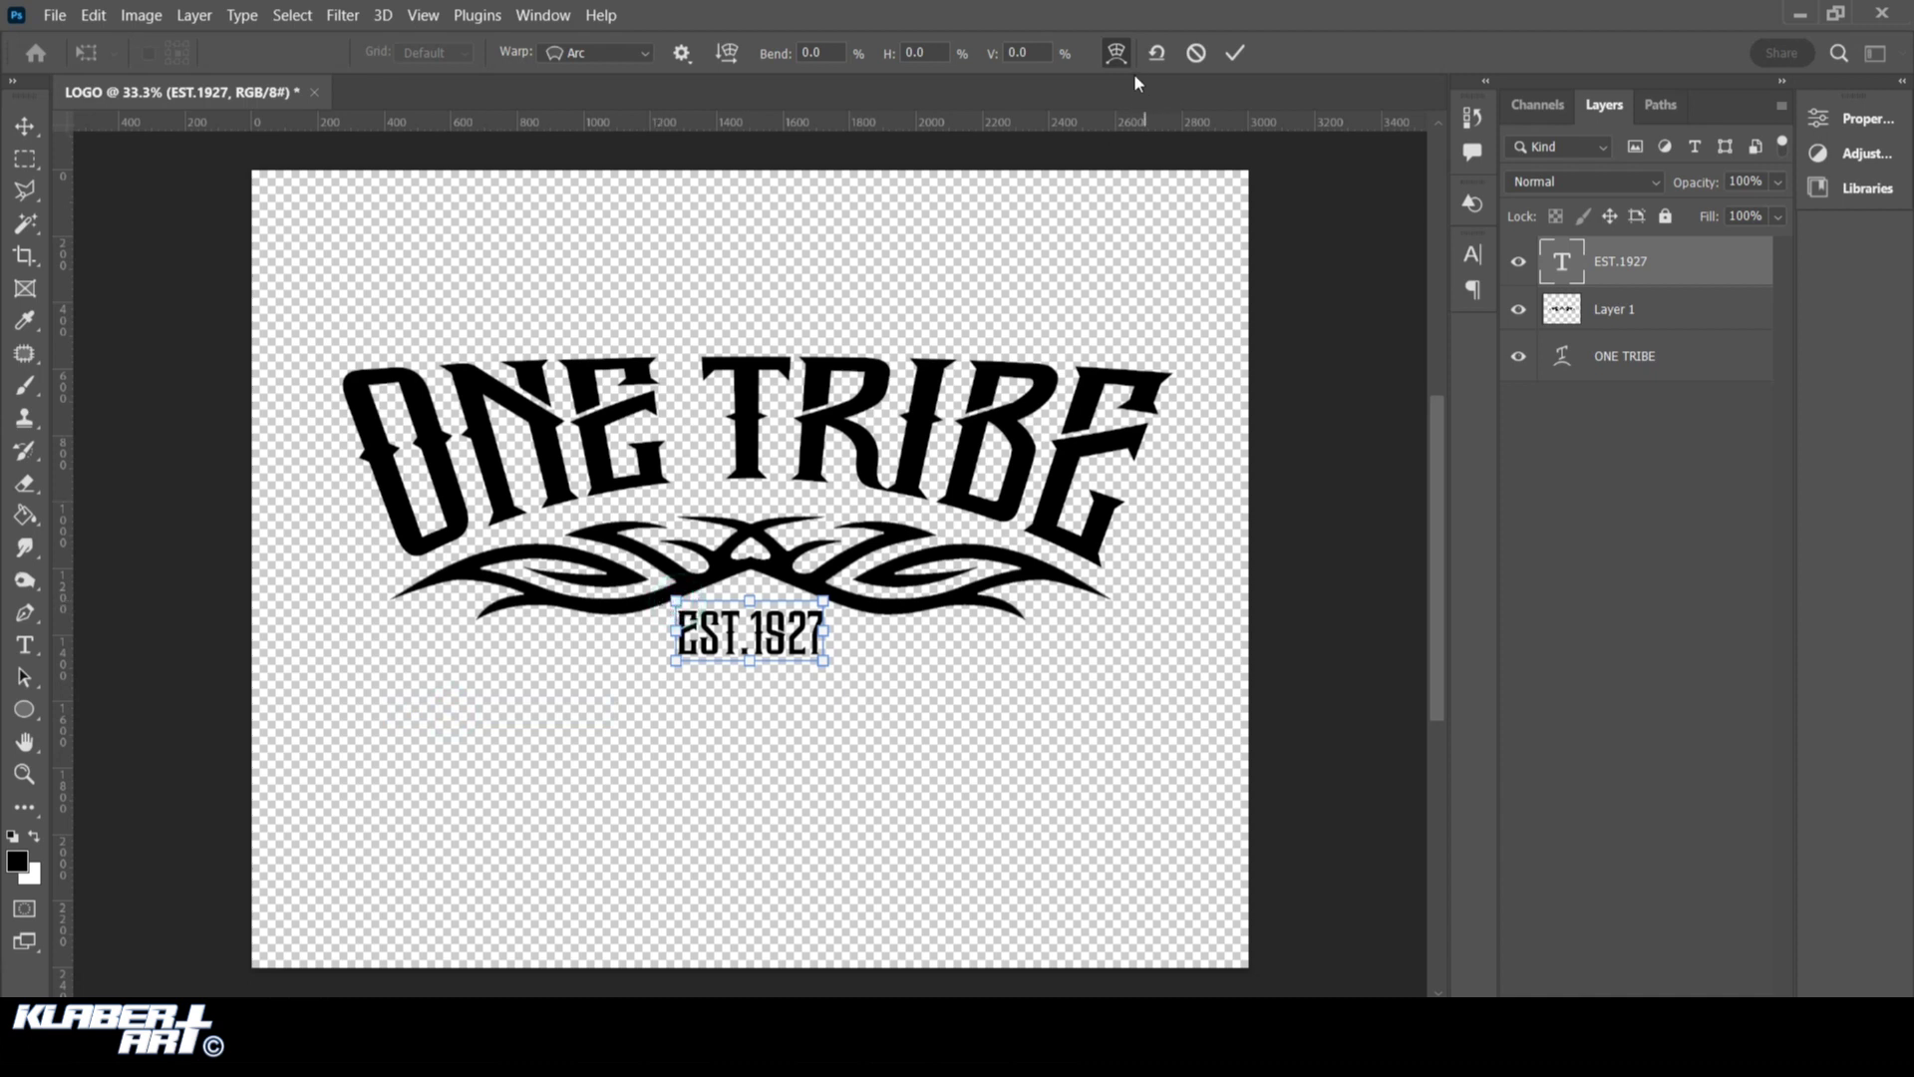
{"action": "left_click", "coordinate": [1114, 53]}
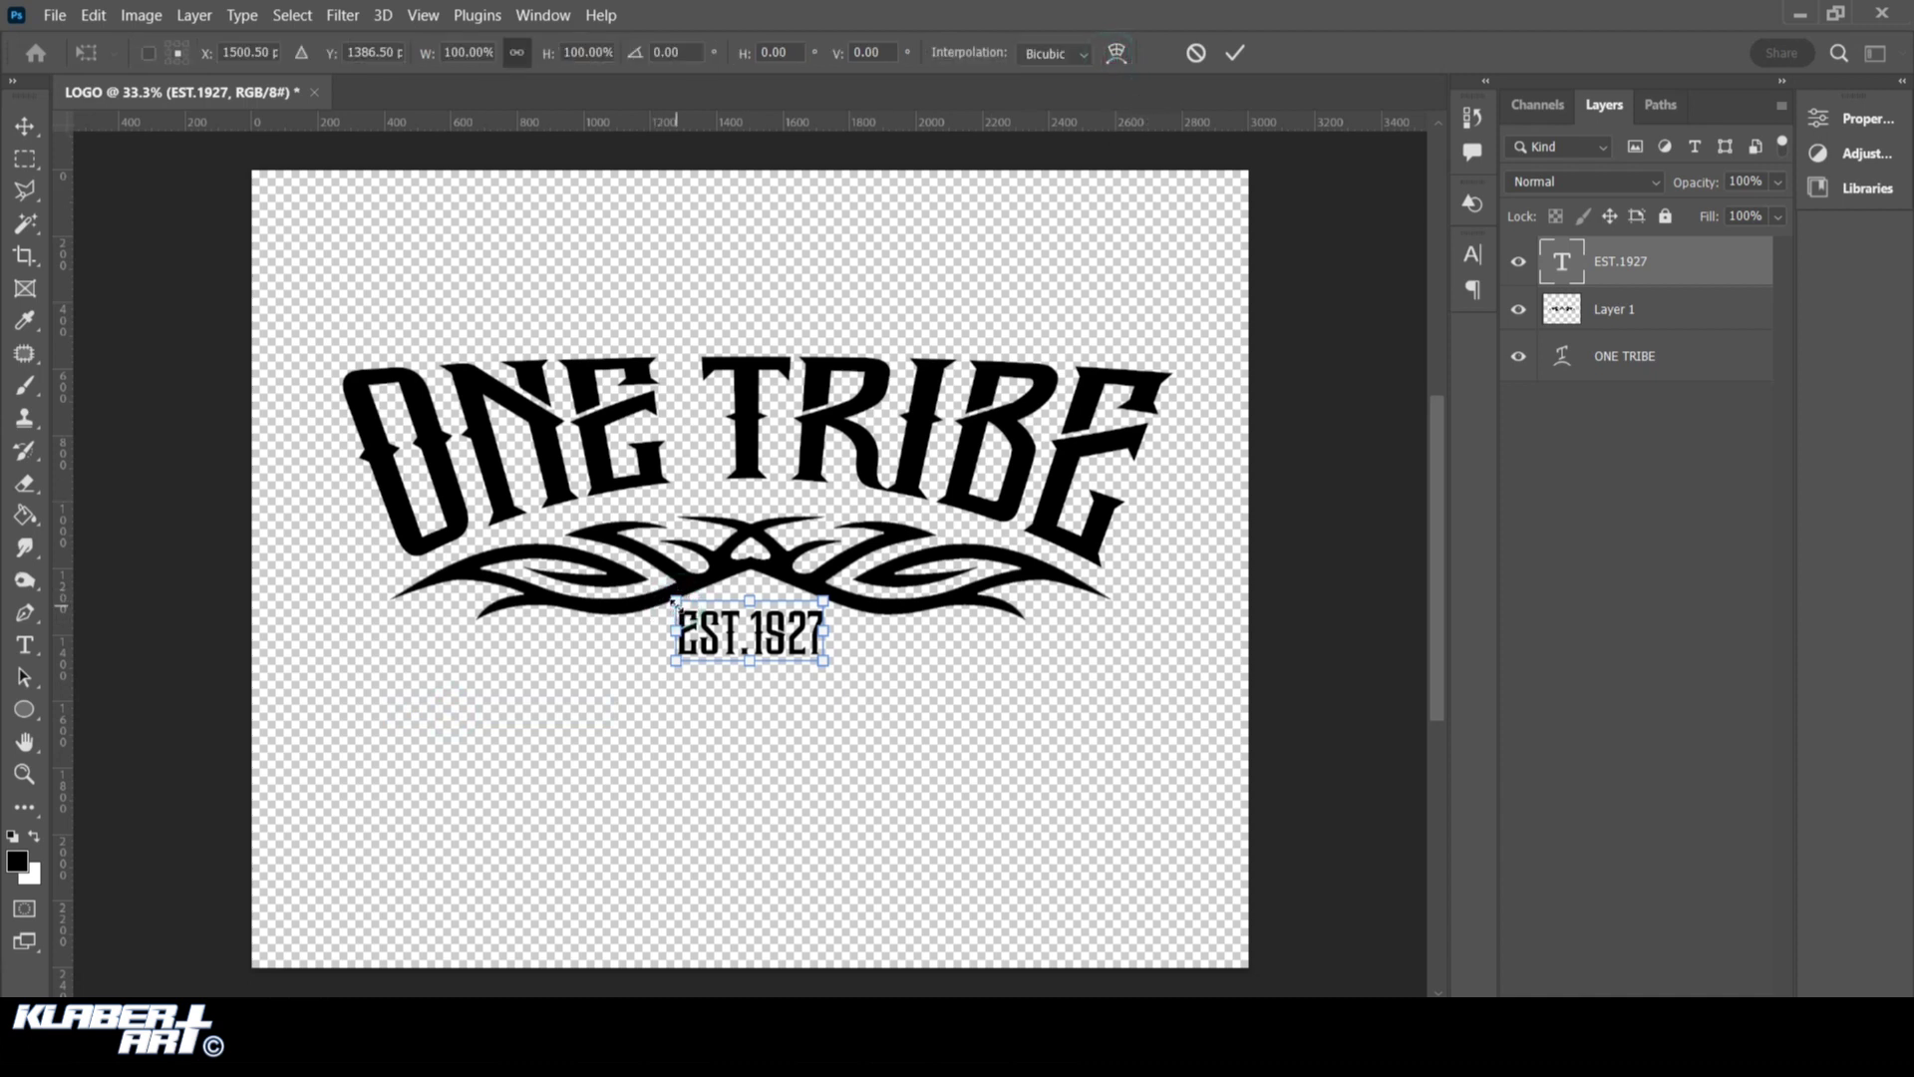
{"action": "left_click_drag", "start_coordinate": [668, 601], "coordinate": [680, 611]}
{"action": "left_click", "coordinate": [30, 125]}
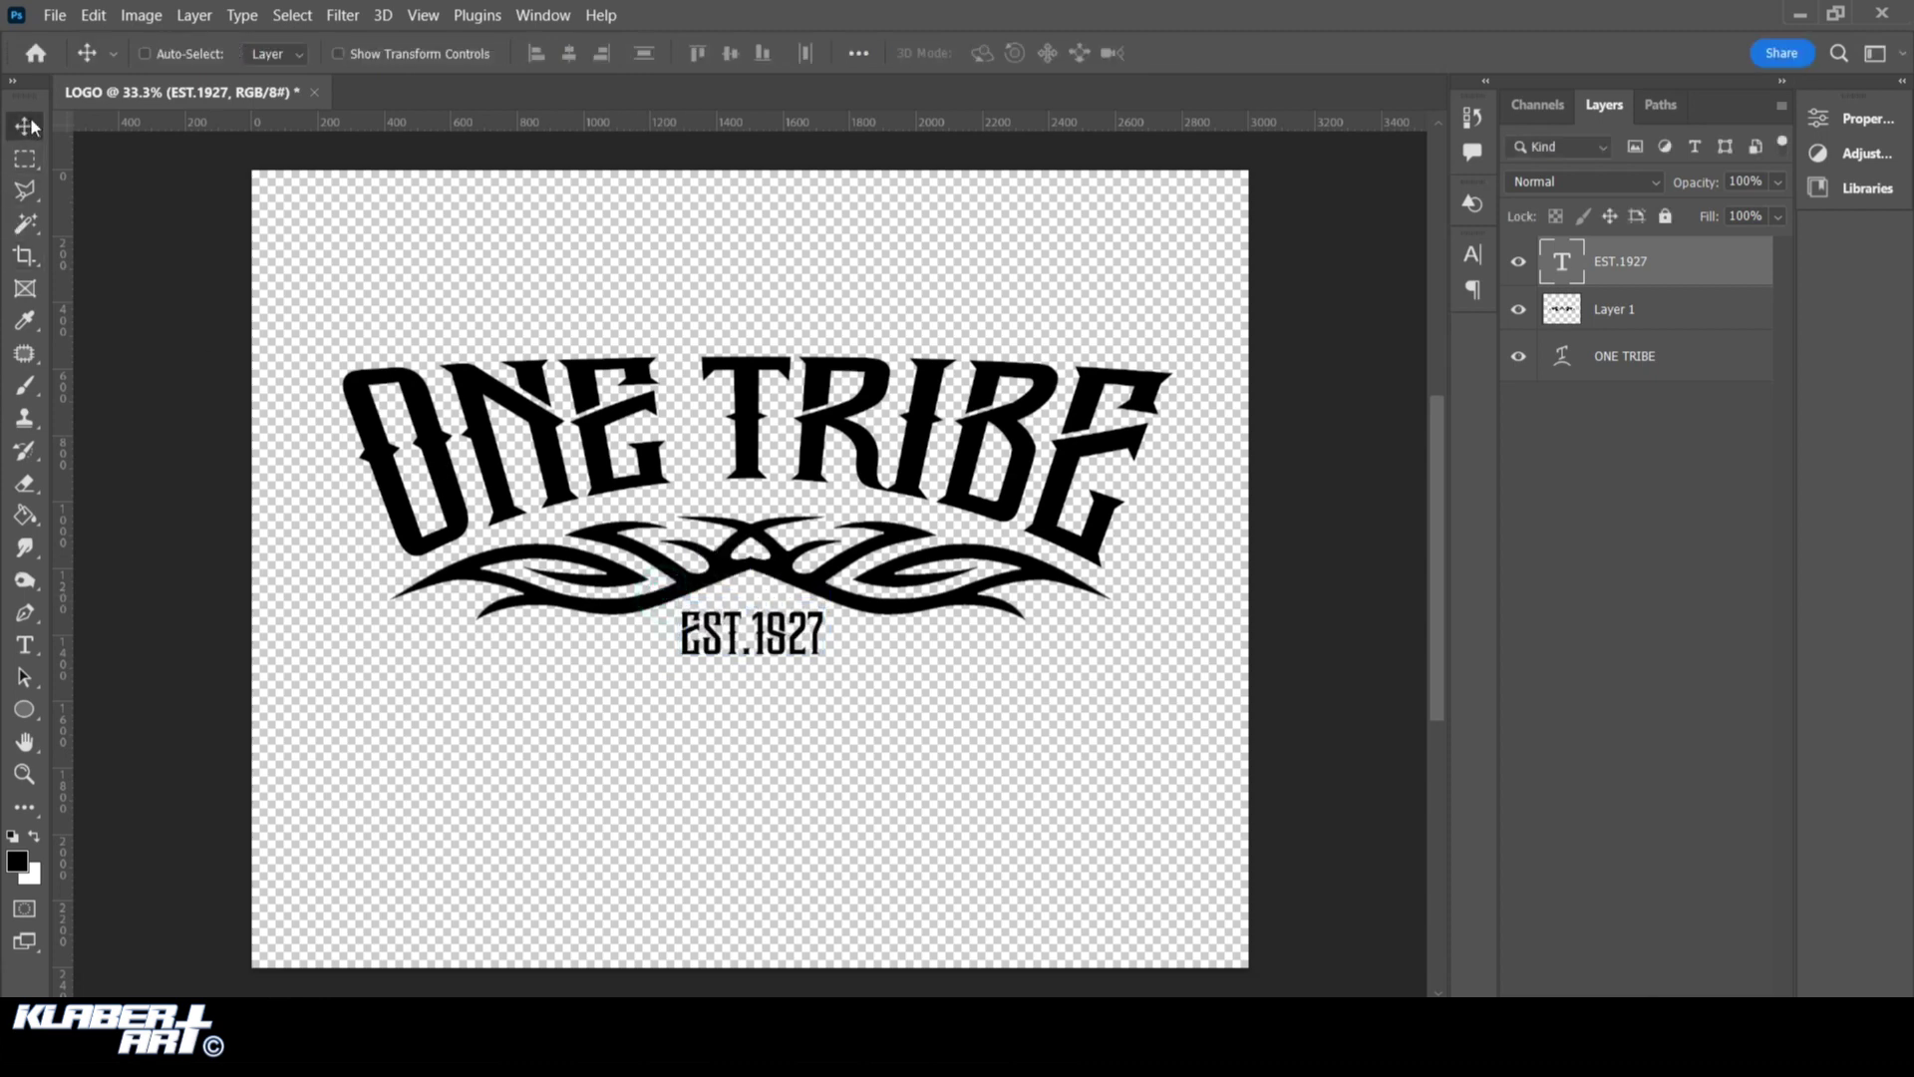
Rasterize the EST.1927 text and flare out its top edge with a Perspective transform to about 121% width
{"action": "right_click", "coordinate": [1684, 269]}
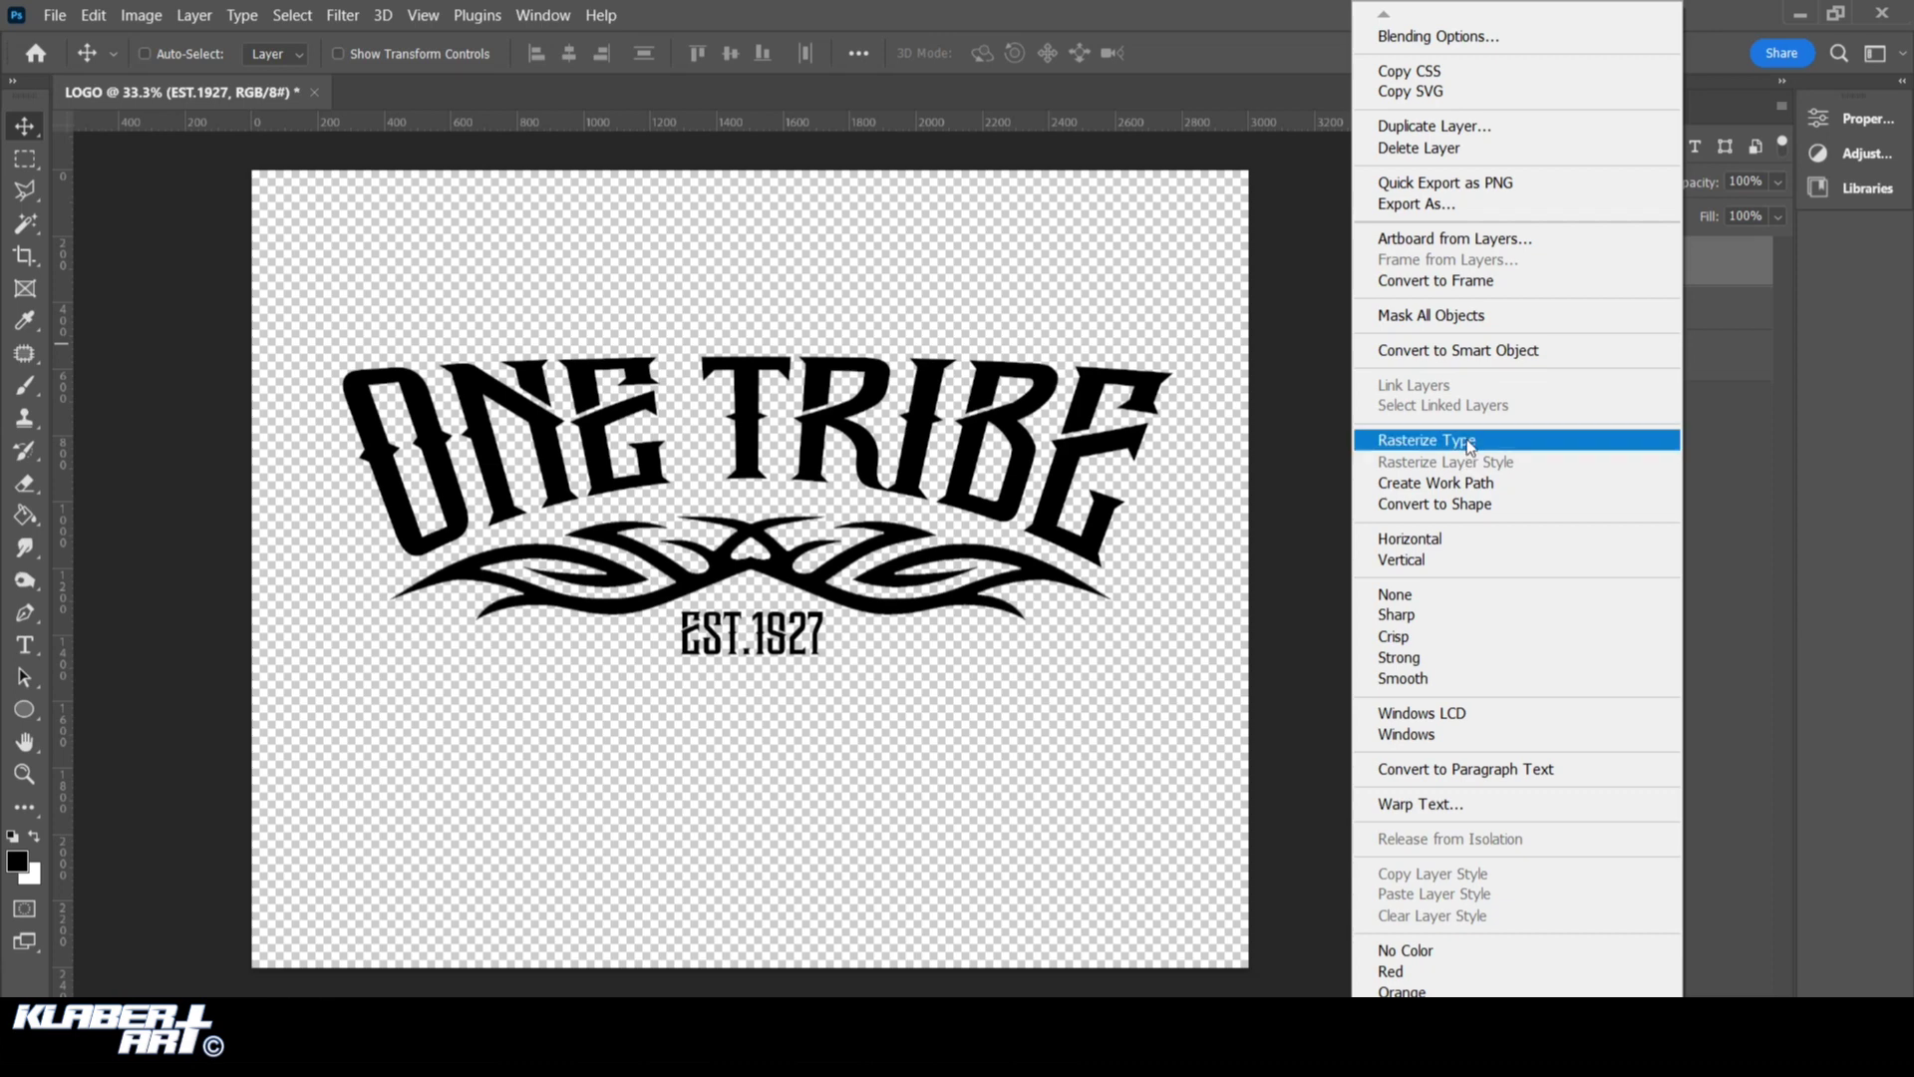
{"action": "left_click", "coordinate": [1427, 440]}
{"action": "left_click", "coordinate": [94, 15]}
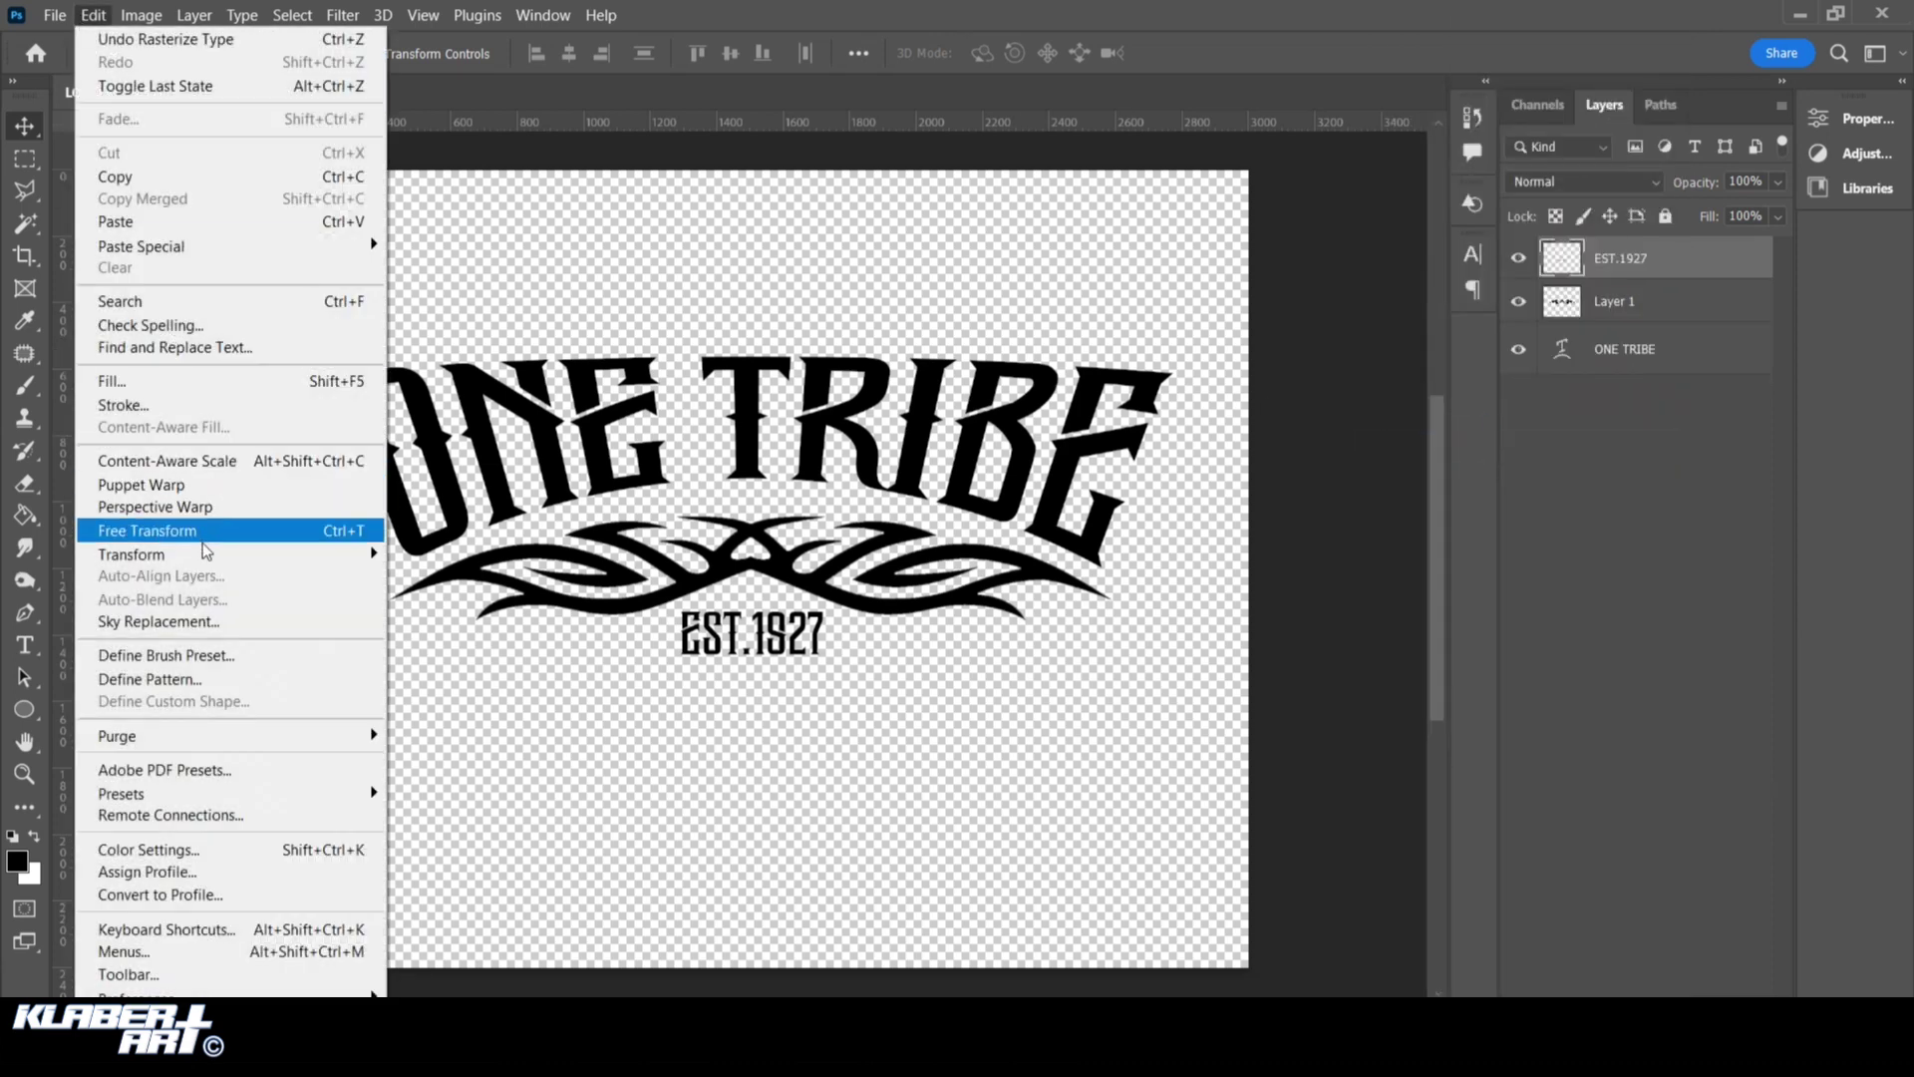
{"action": "mouse_move", "coordinate": [249, 554]}
{"action": "left_click", "coordinate": [442, 679]}
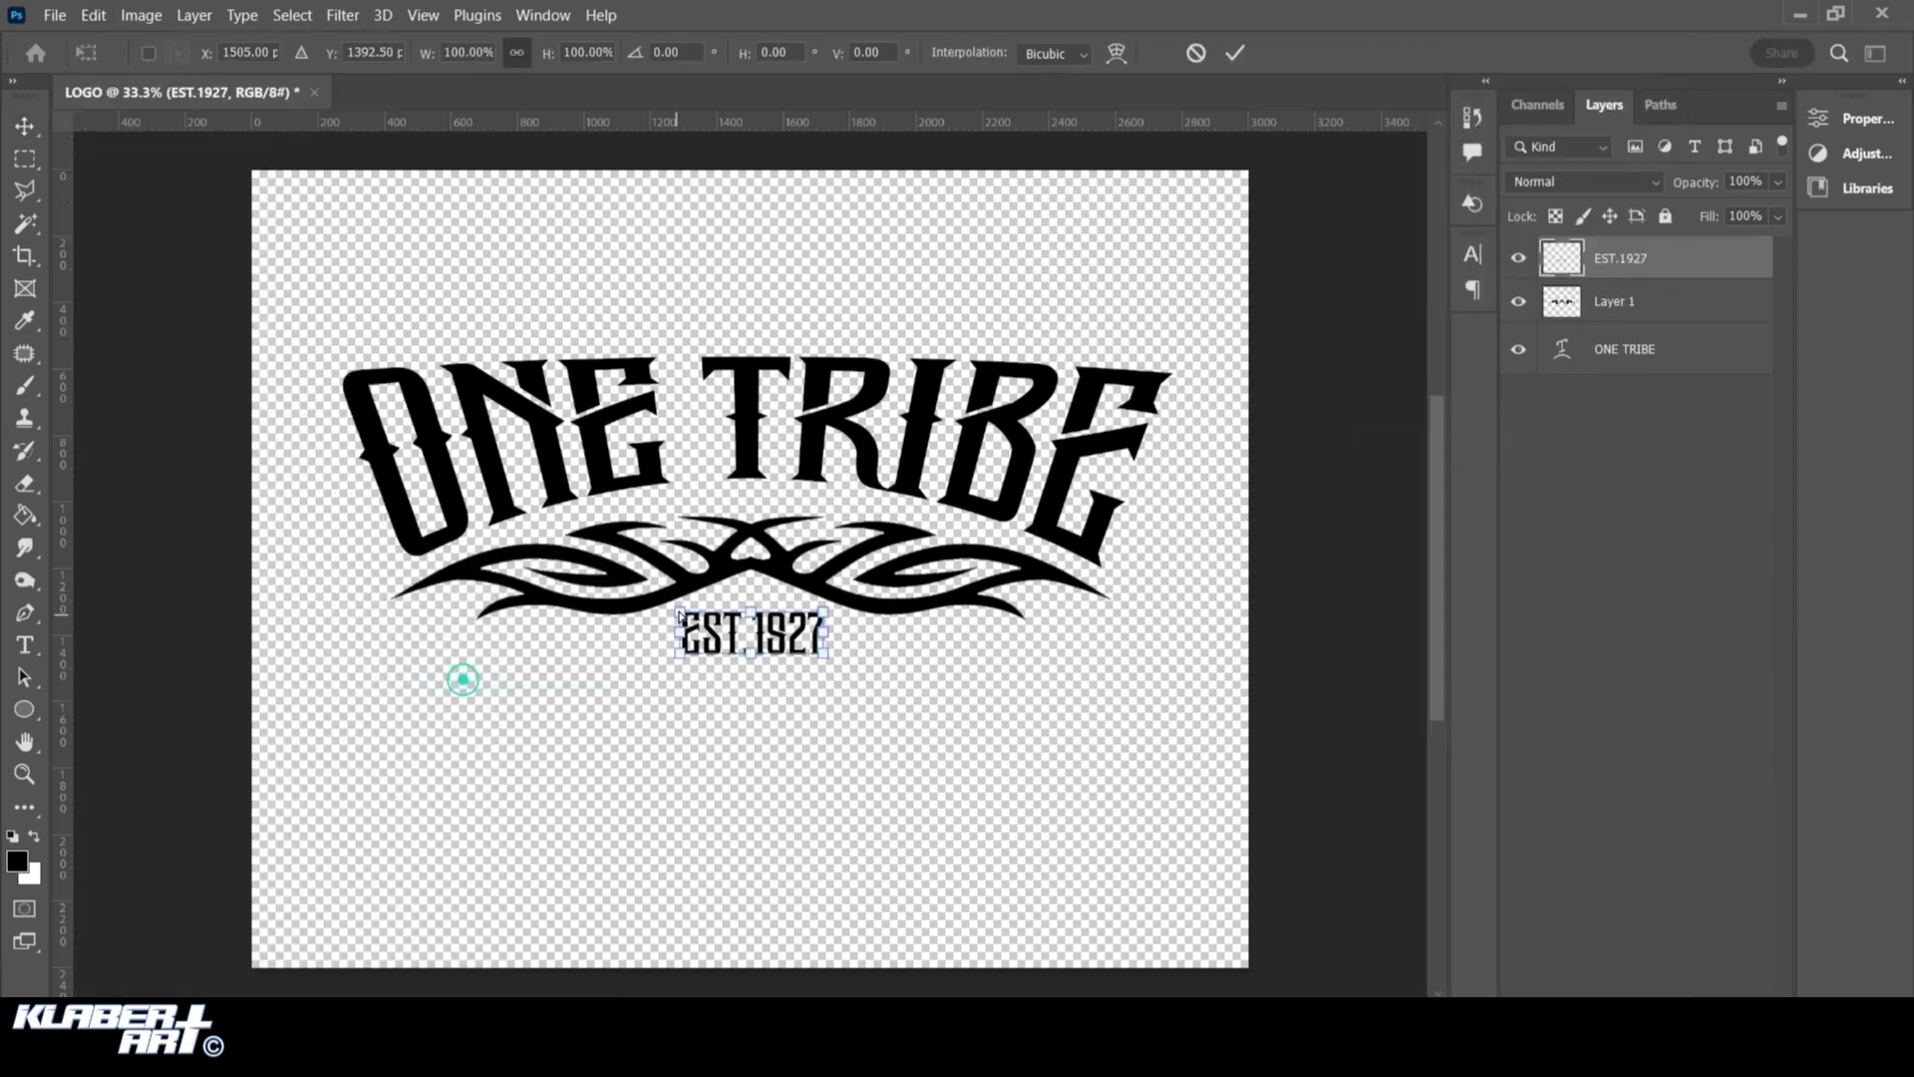
{"action": "mouse_move", "coordinate": [681, 612]}
{"action": "left_mouse_down"}
{"action": "mouse_move", "coordinate": [666, 615]}
{"action": "mouse_move", "coordinate": [710, 619]}
{"action": "mouse_move", "coordinate": [666, 623]}
{"action": "left_mouse_up"}
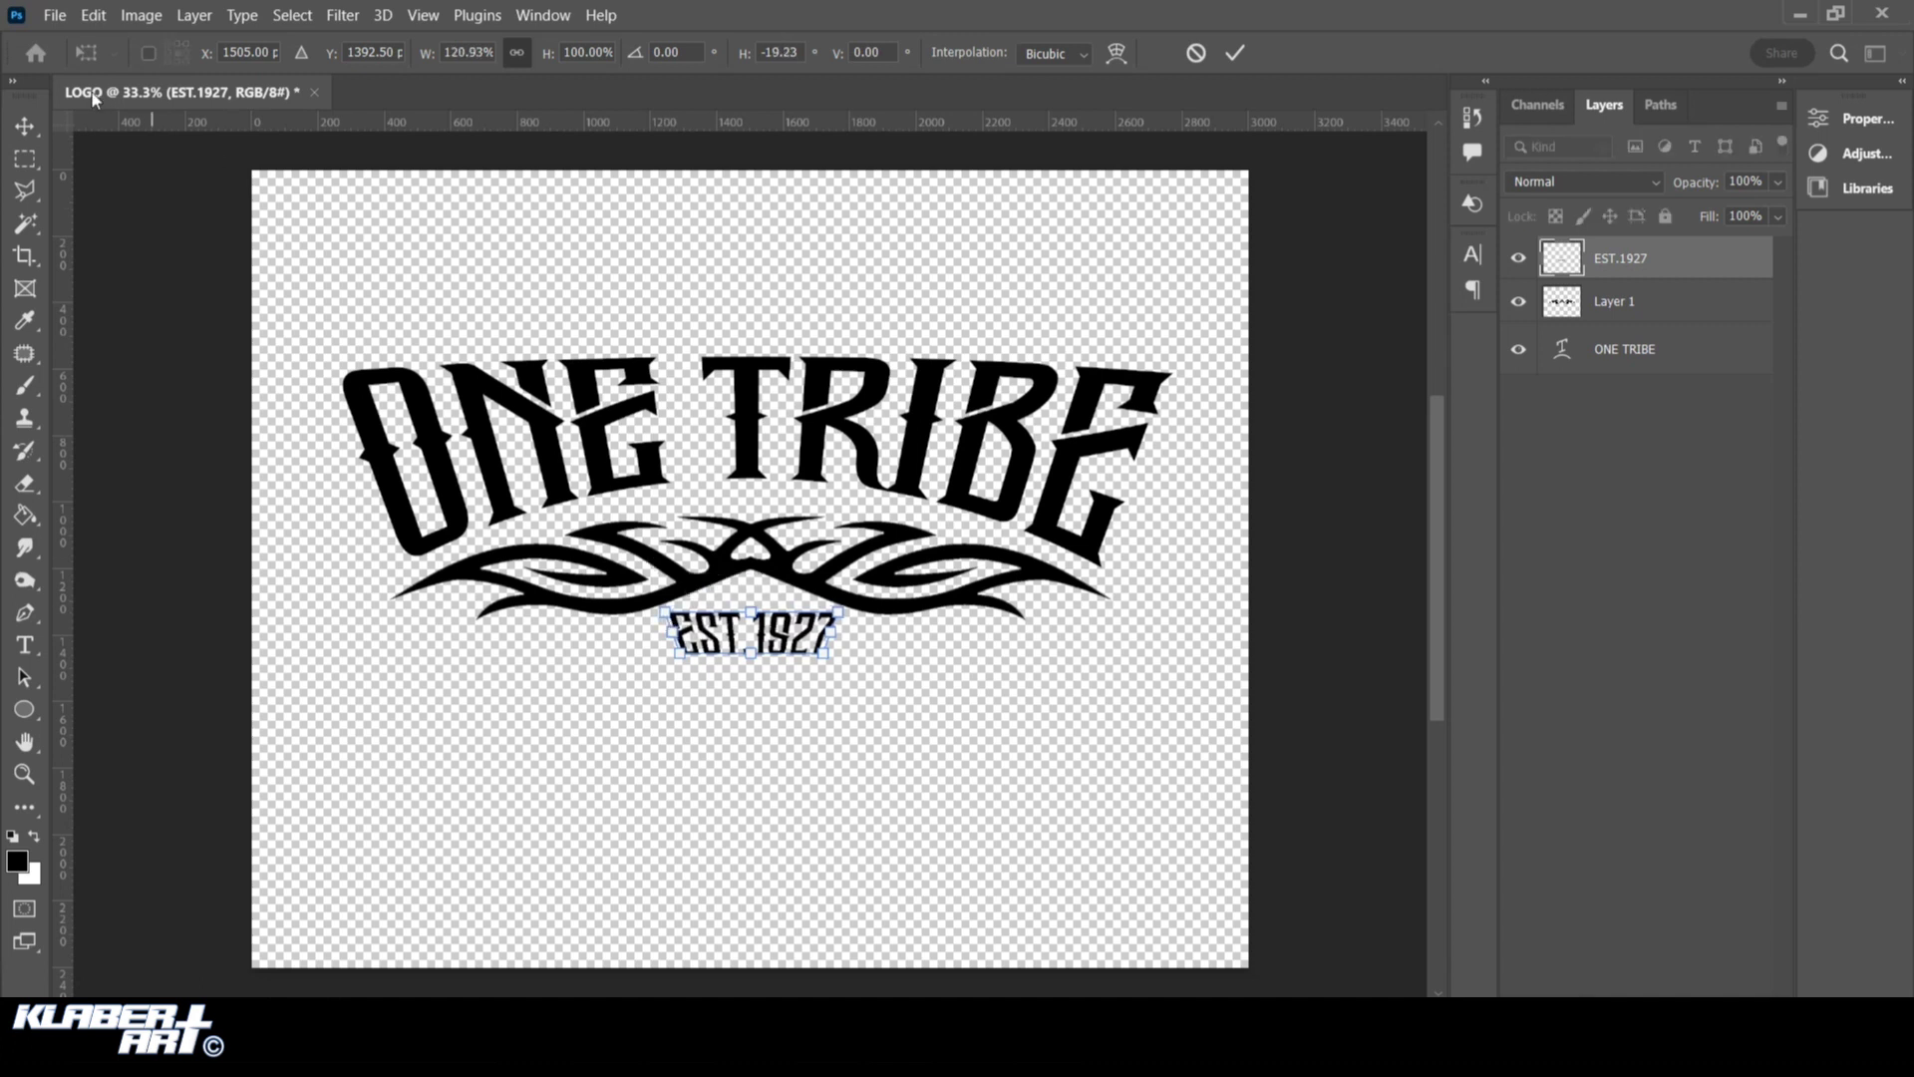
{"action": "left_click", "coordinate": [31, 130]}
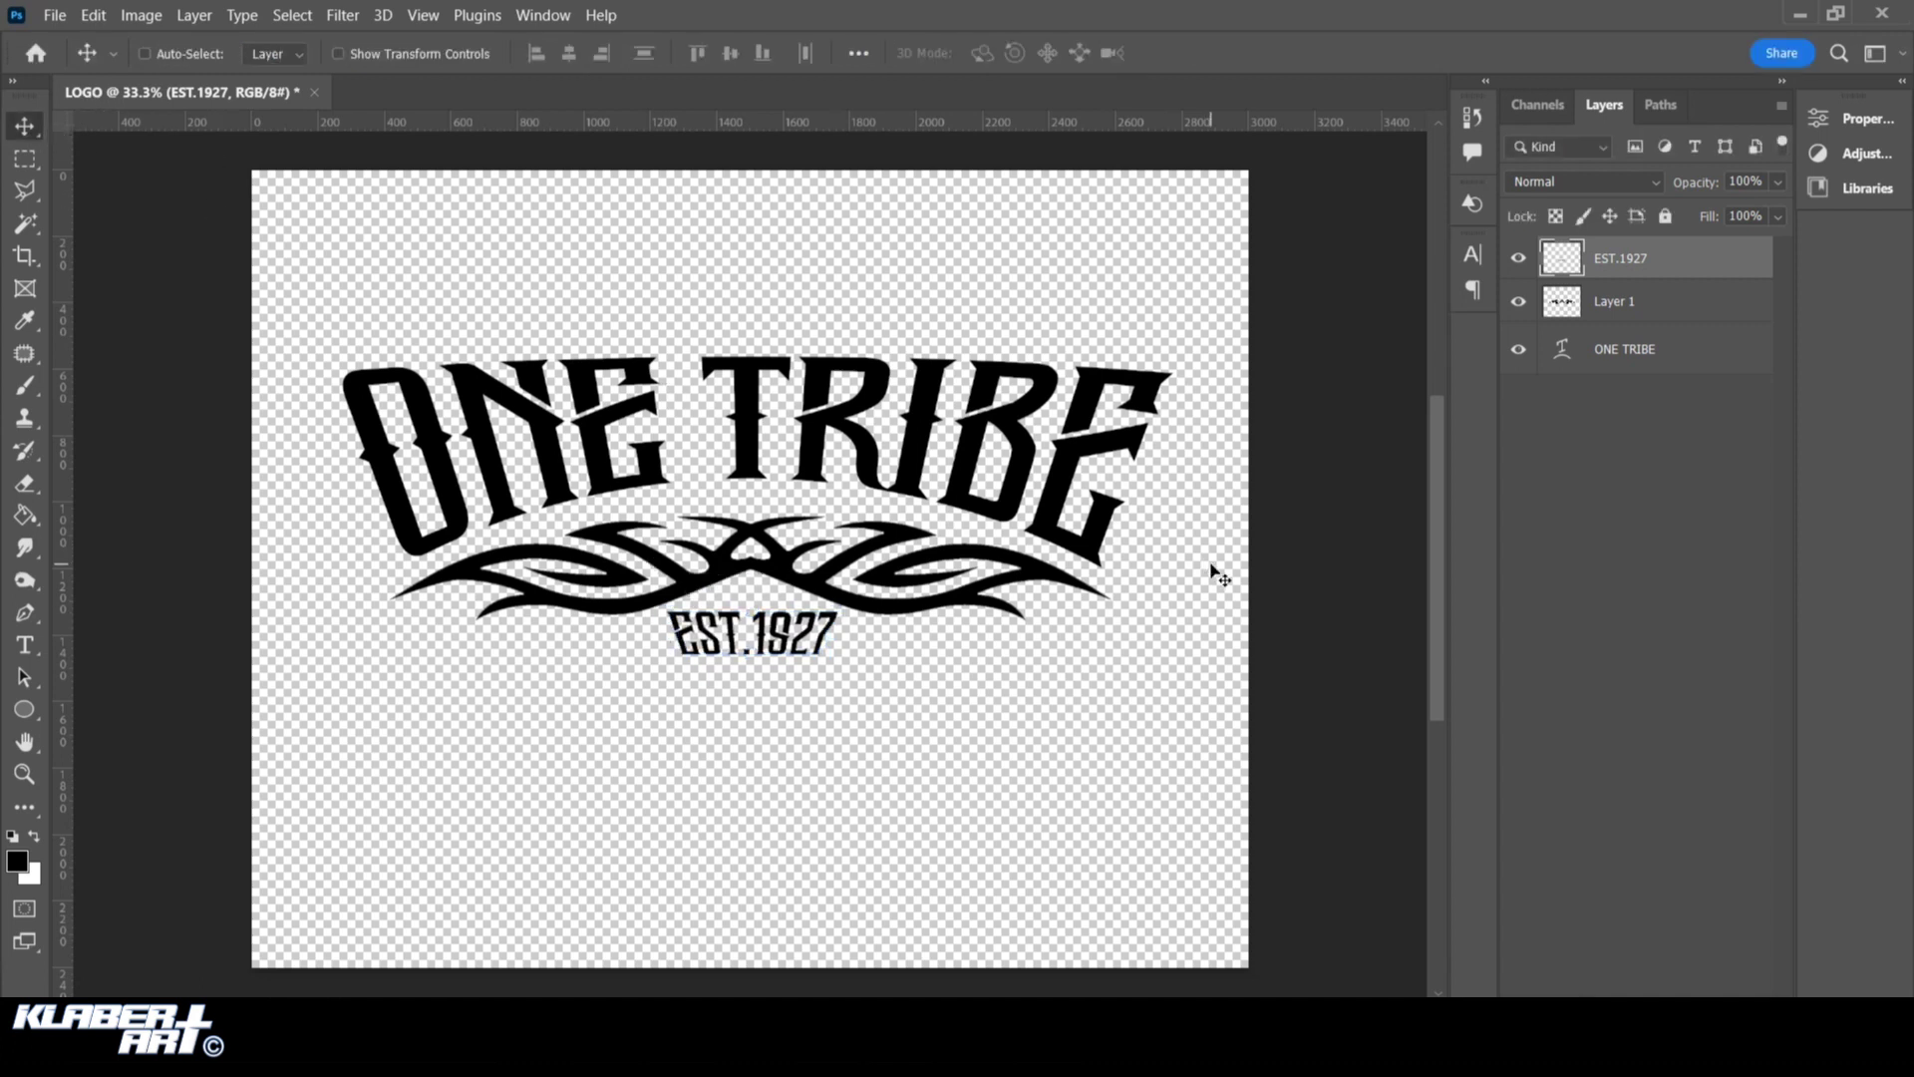
Add a Stroke effect to the ONE TRIBE layer and, after trying white and red, set its color to grey #888888
{"action": "left_click", "coordinate": [1664, 353]}
{"action": "double_click", "coordinate": [1694, 365]}
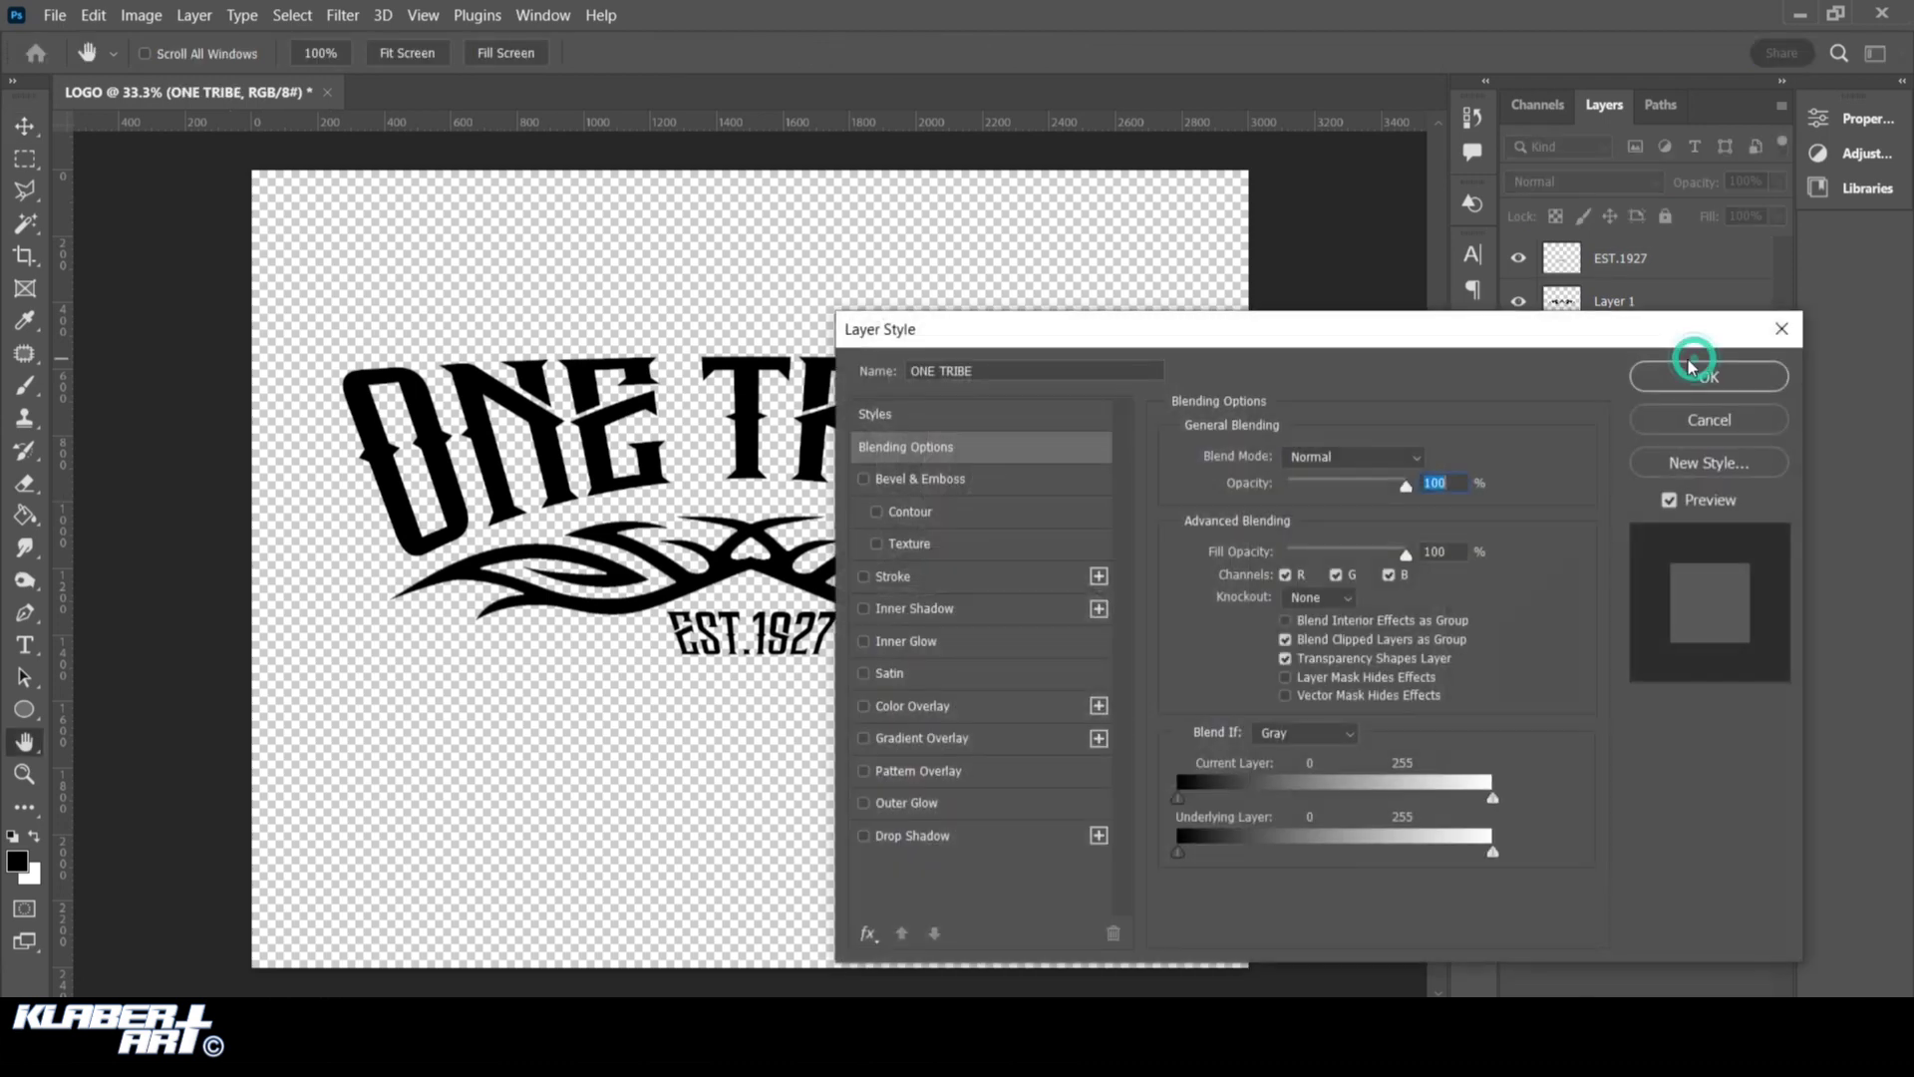
{"action": "left_click", "coordinate": [990, 578]}
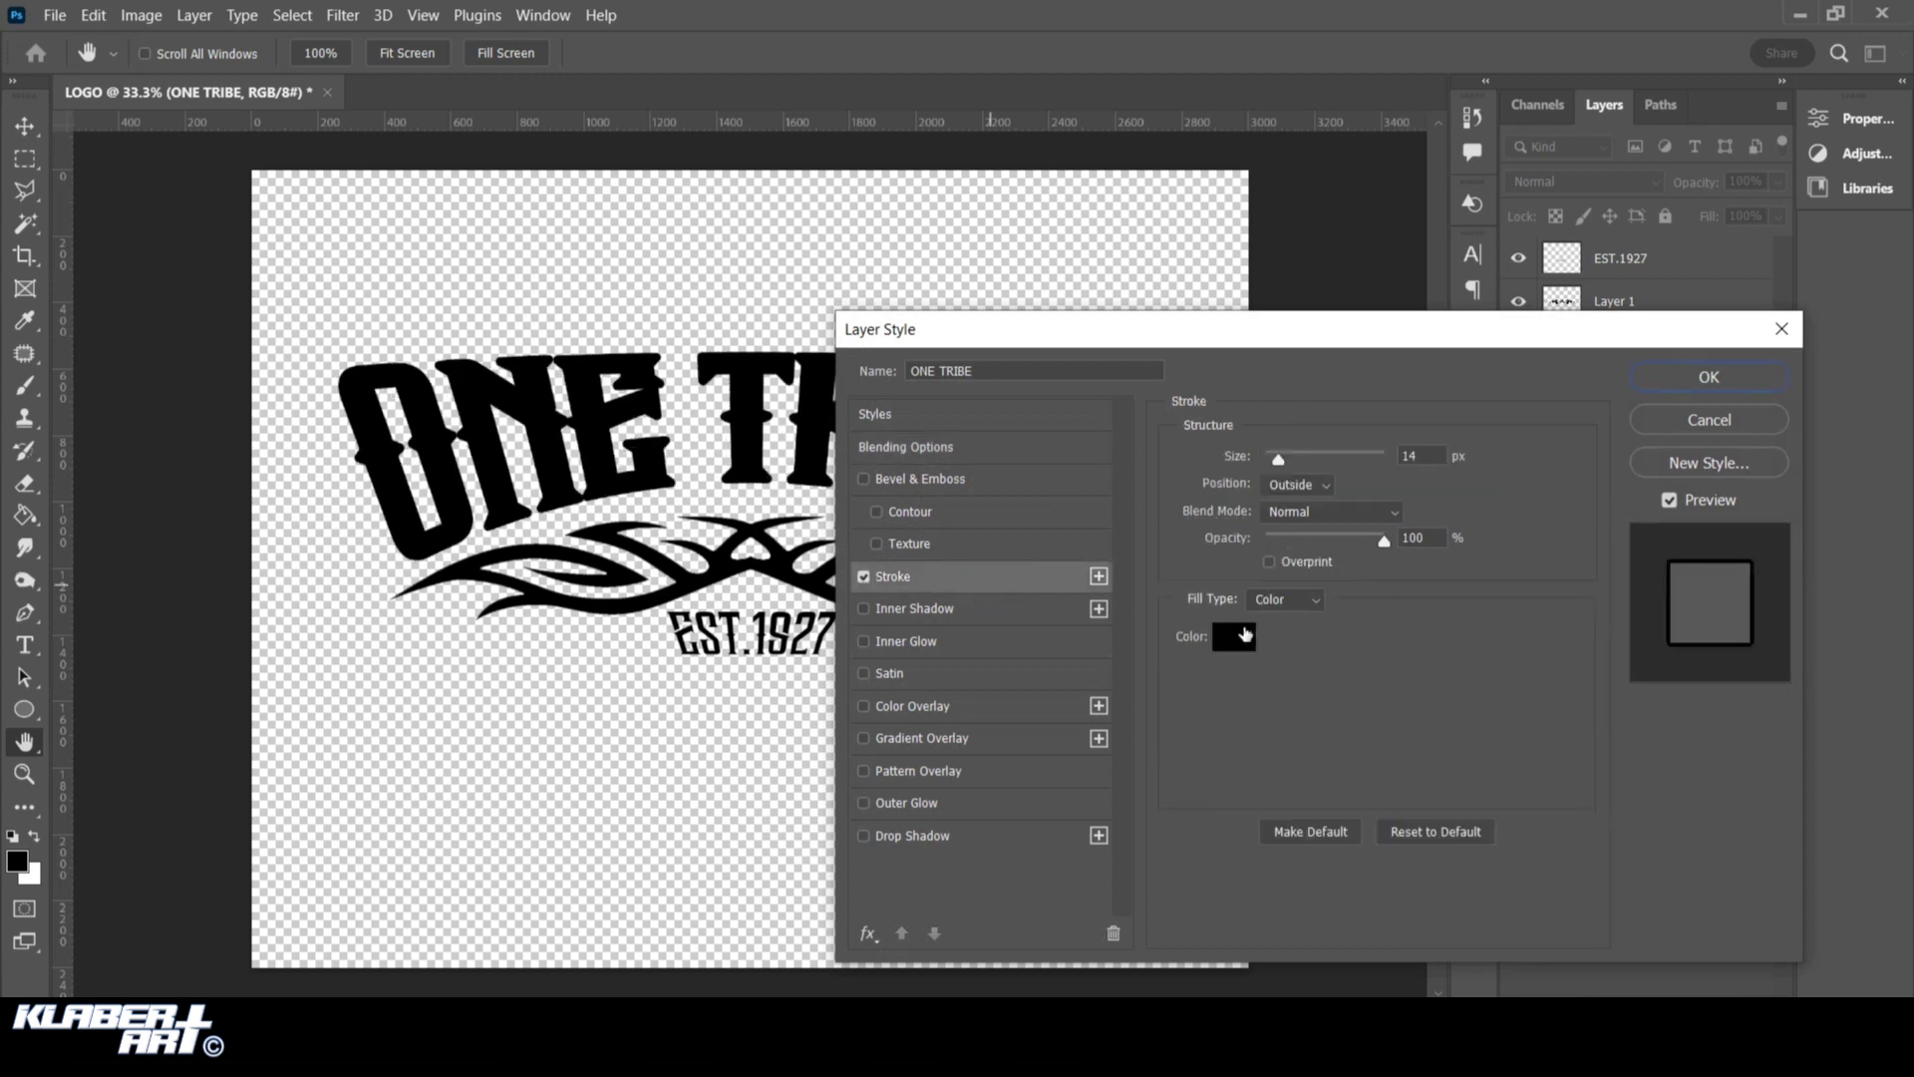
{"action": "left_click", "coordinate": [1234, 636]}
{"action": "left_click_drag", "start_coordinate": [1218, 438], "coordinate": [1109, 257]}
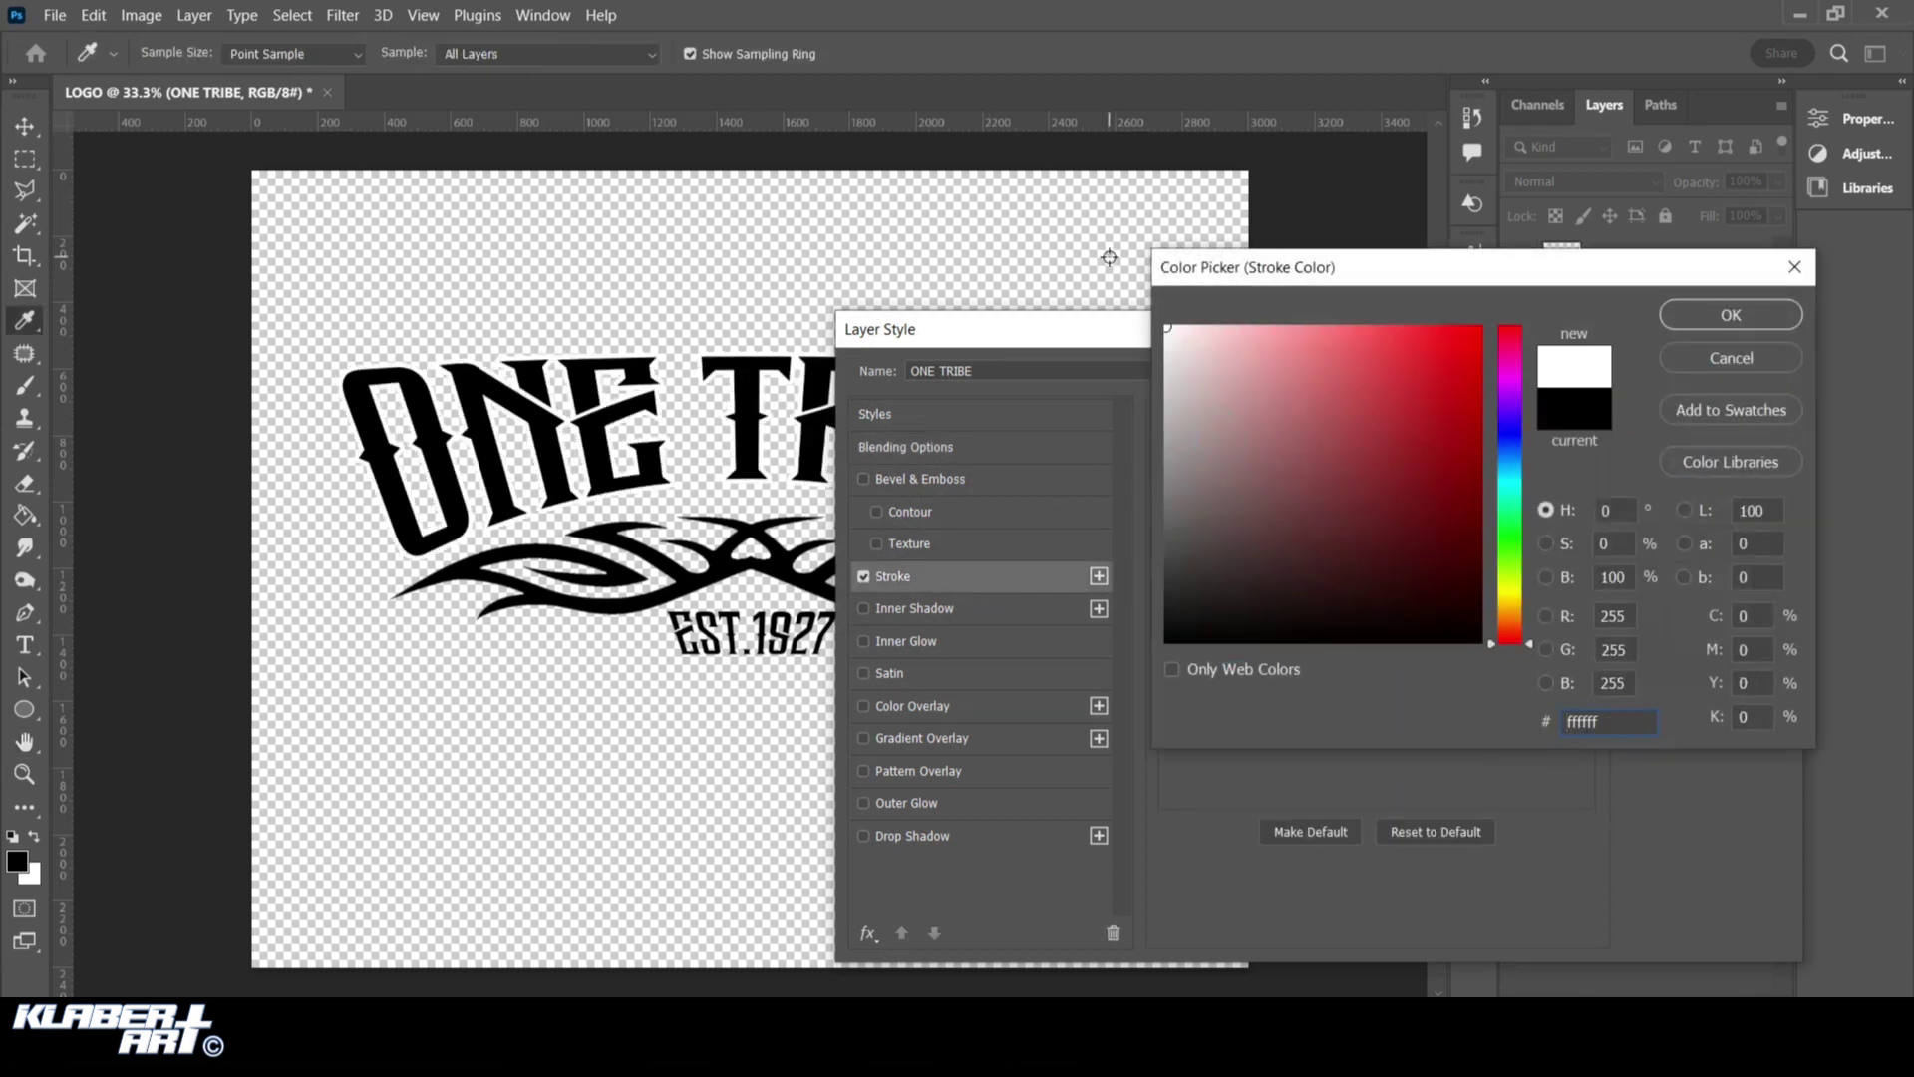
{"action": "mouse_move", "coordinate": [1230, 360]}
{"action": "left_mouse_down"}
{"action": "mouse_move", "coordinate": [1346, 448]}
{"action": "mouse_move", "coordinate": [1480, 309]}
{"action": "left_mouse_up"}
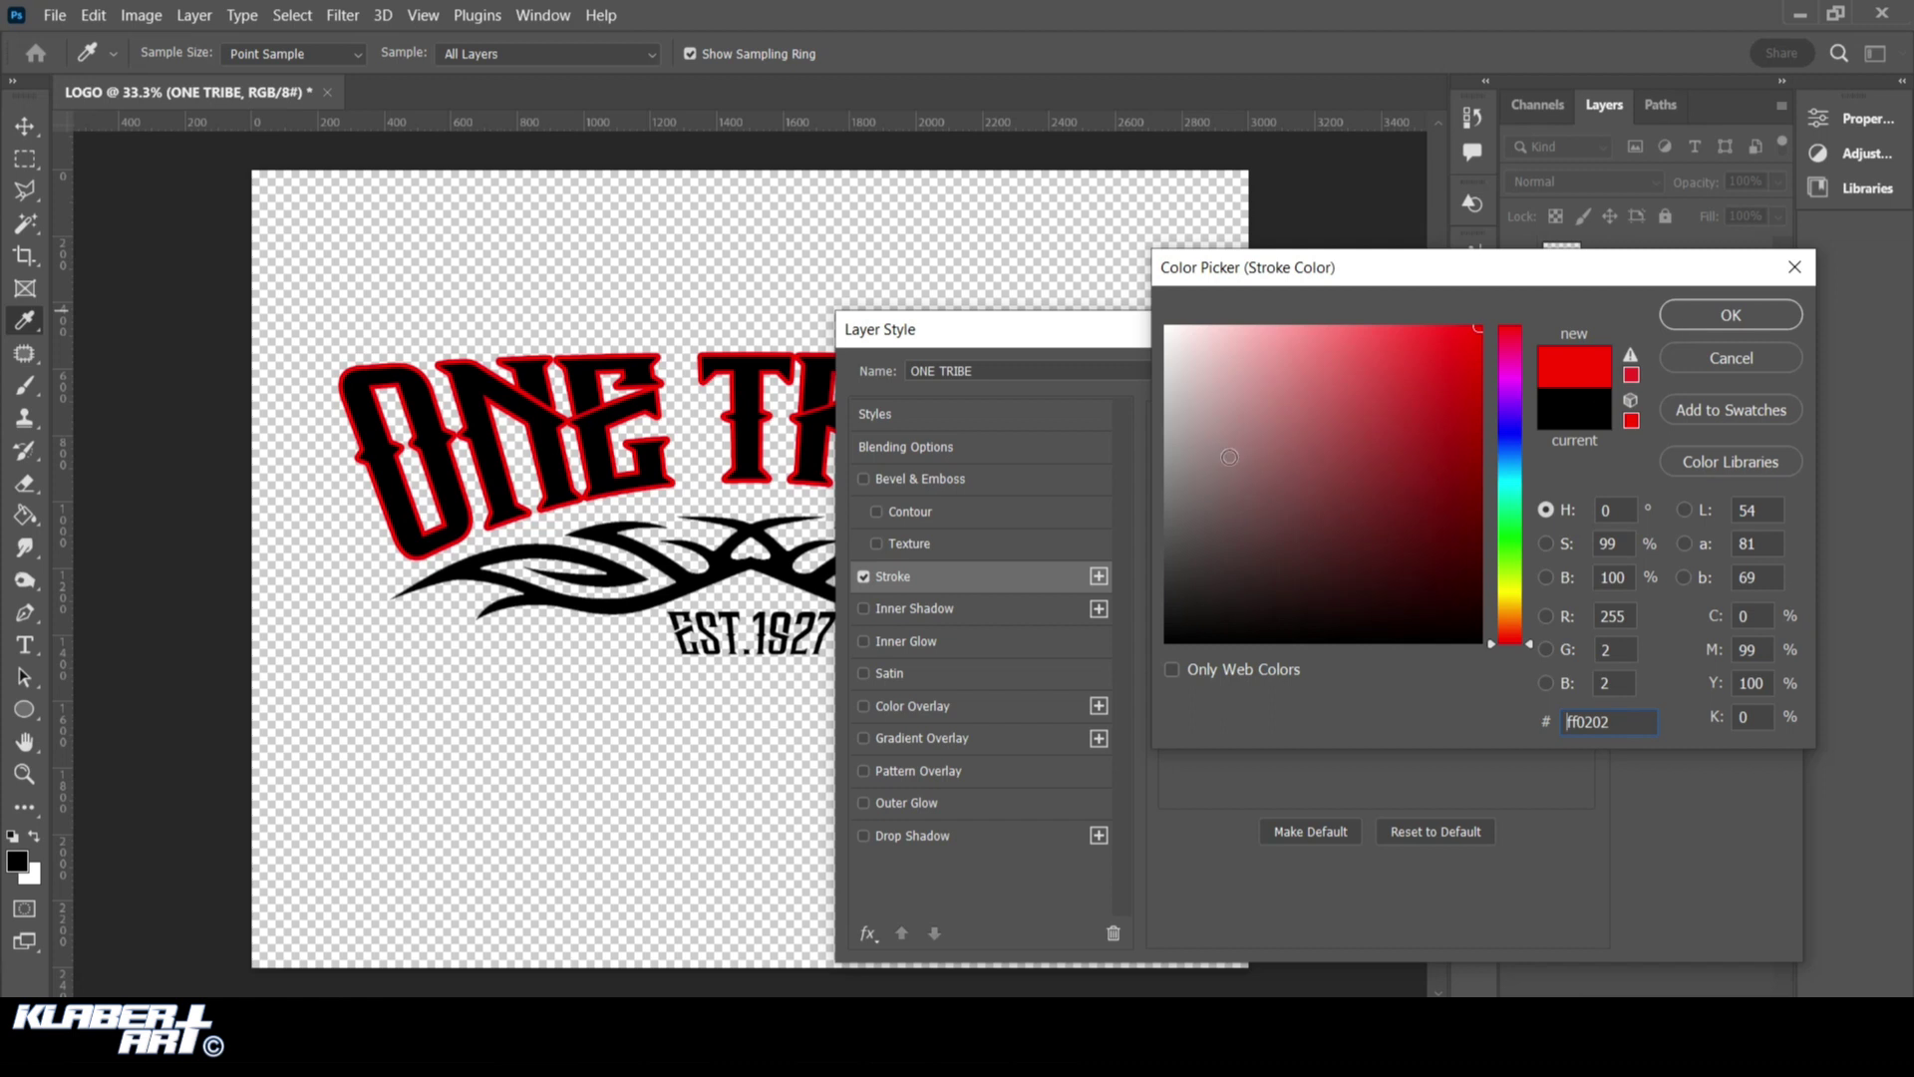
{"action": "left_click_drag", "start_coordinate": [1229, 456], "coordinate": [1063, 471]}
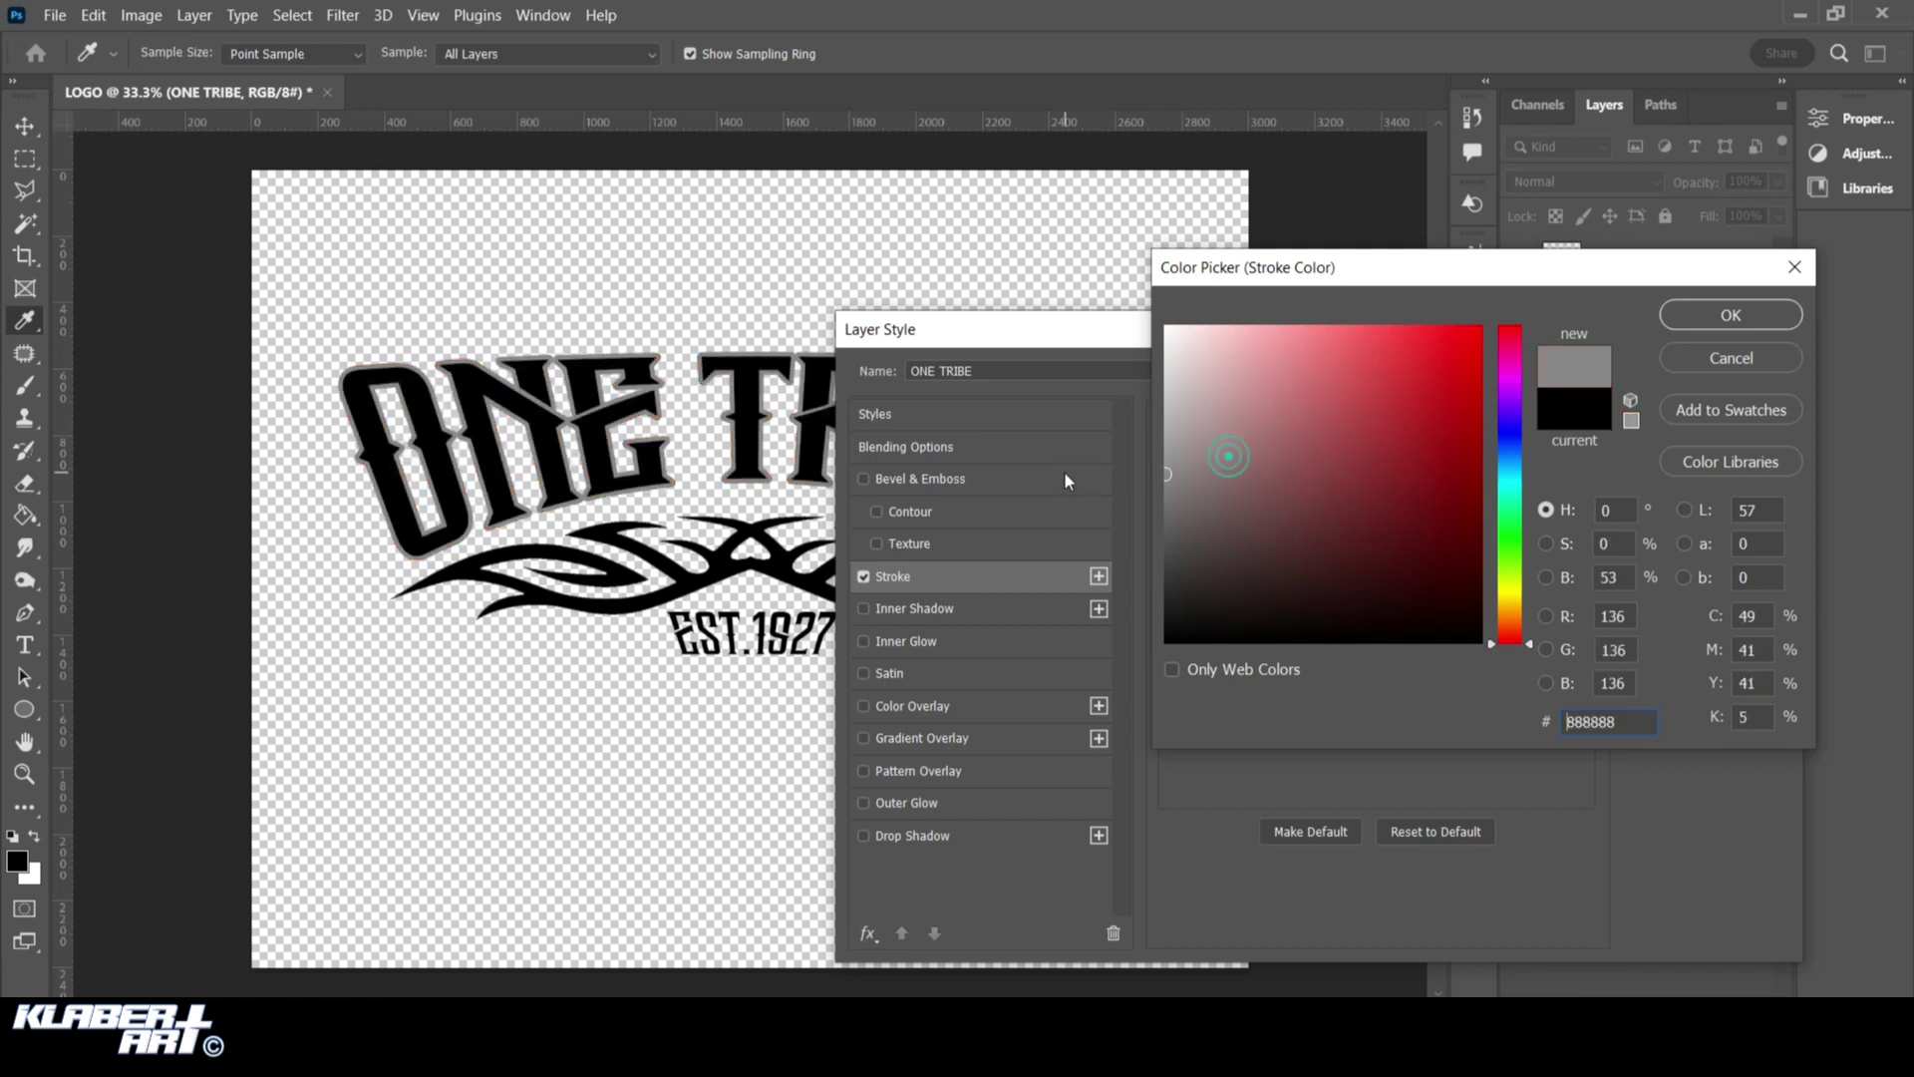
{"action": "left_click", "coordinate": [1711, 319]}
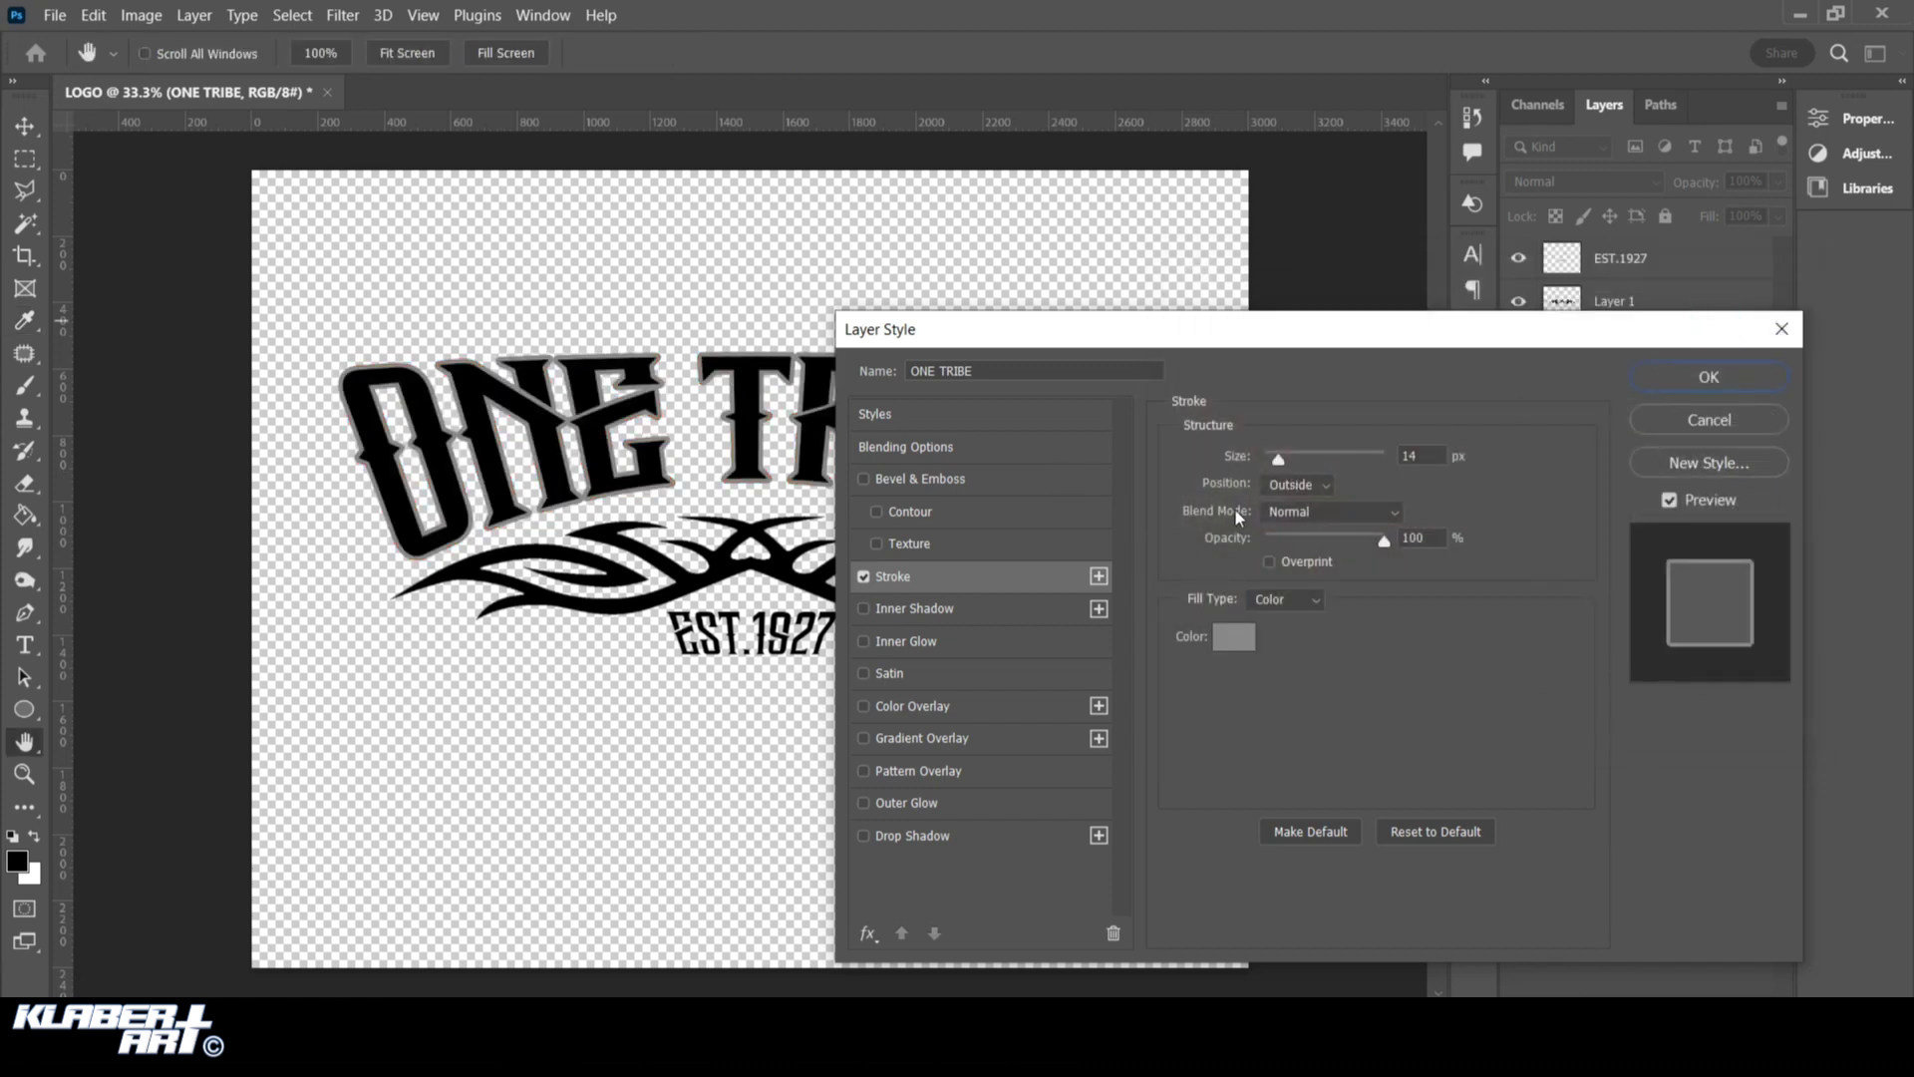
Add a Drop Shadow to the ONE TRIBE layer with color black #000000 and a distance of 28 px
{"action": "left_click", "coordinate": [963, 834]}
{"action": "left_click", "coordinate": [1434, 459]}
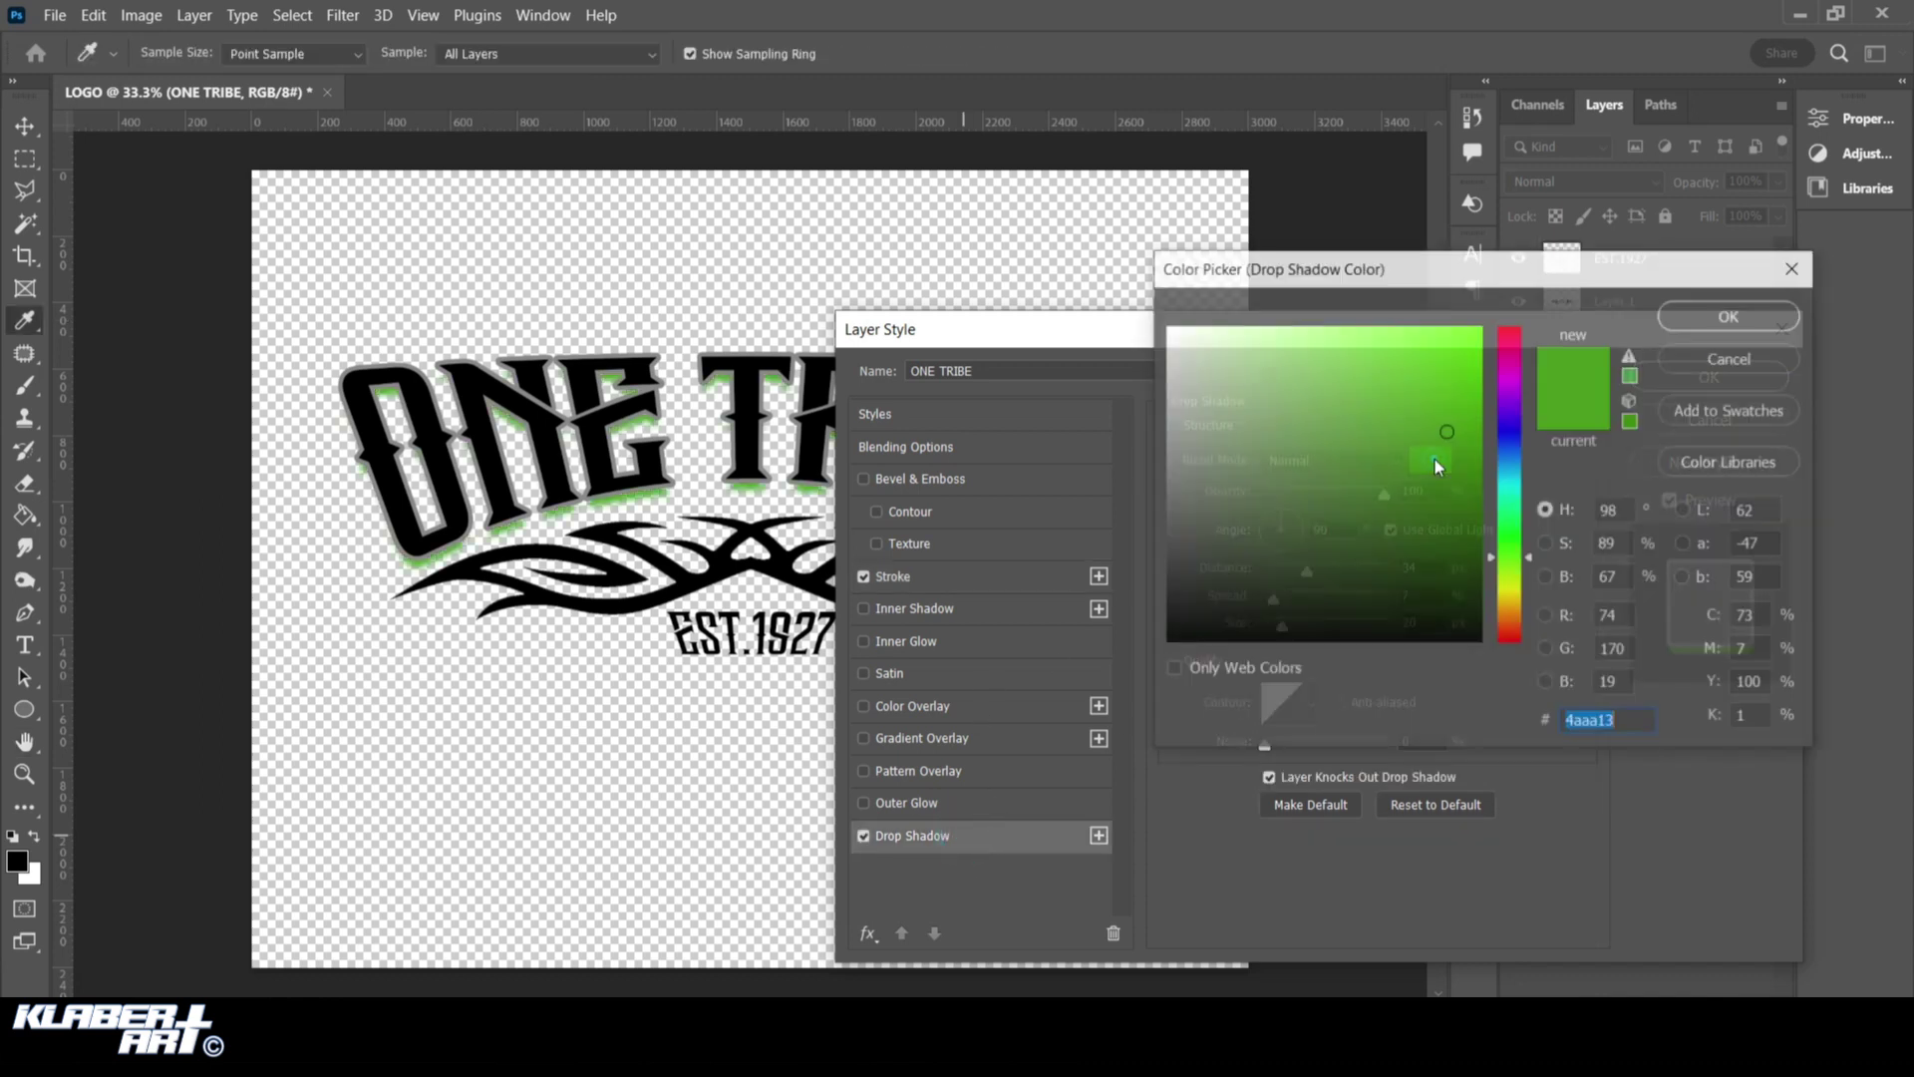
{"action": "type", "text": "000000"}
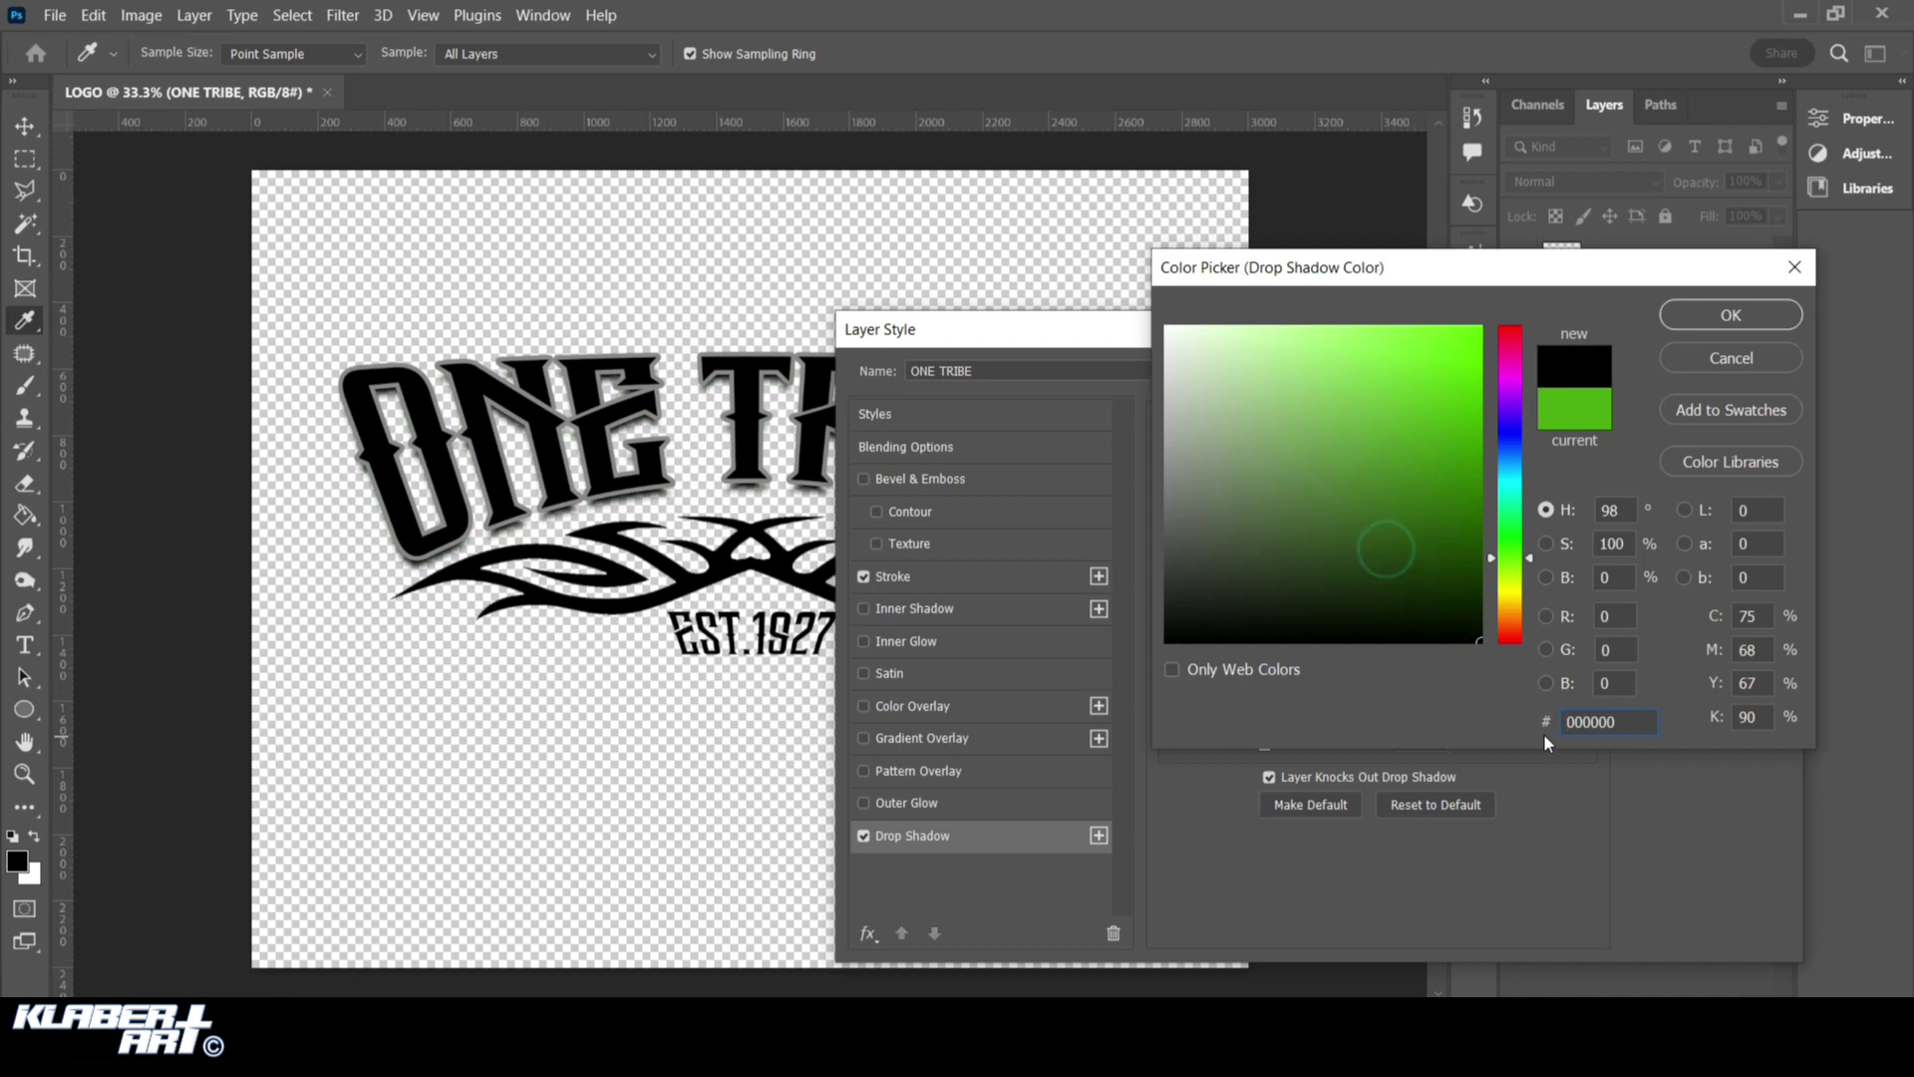
{"action": "left_click", "coordinate": [1688, 314]}
{"action": "left_click_drag", "start_coordinate": [1278, 626], "coordinate": [1303, 578]}
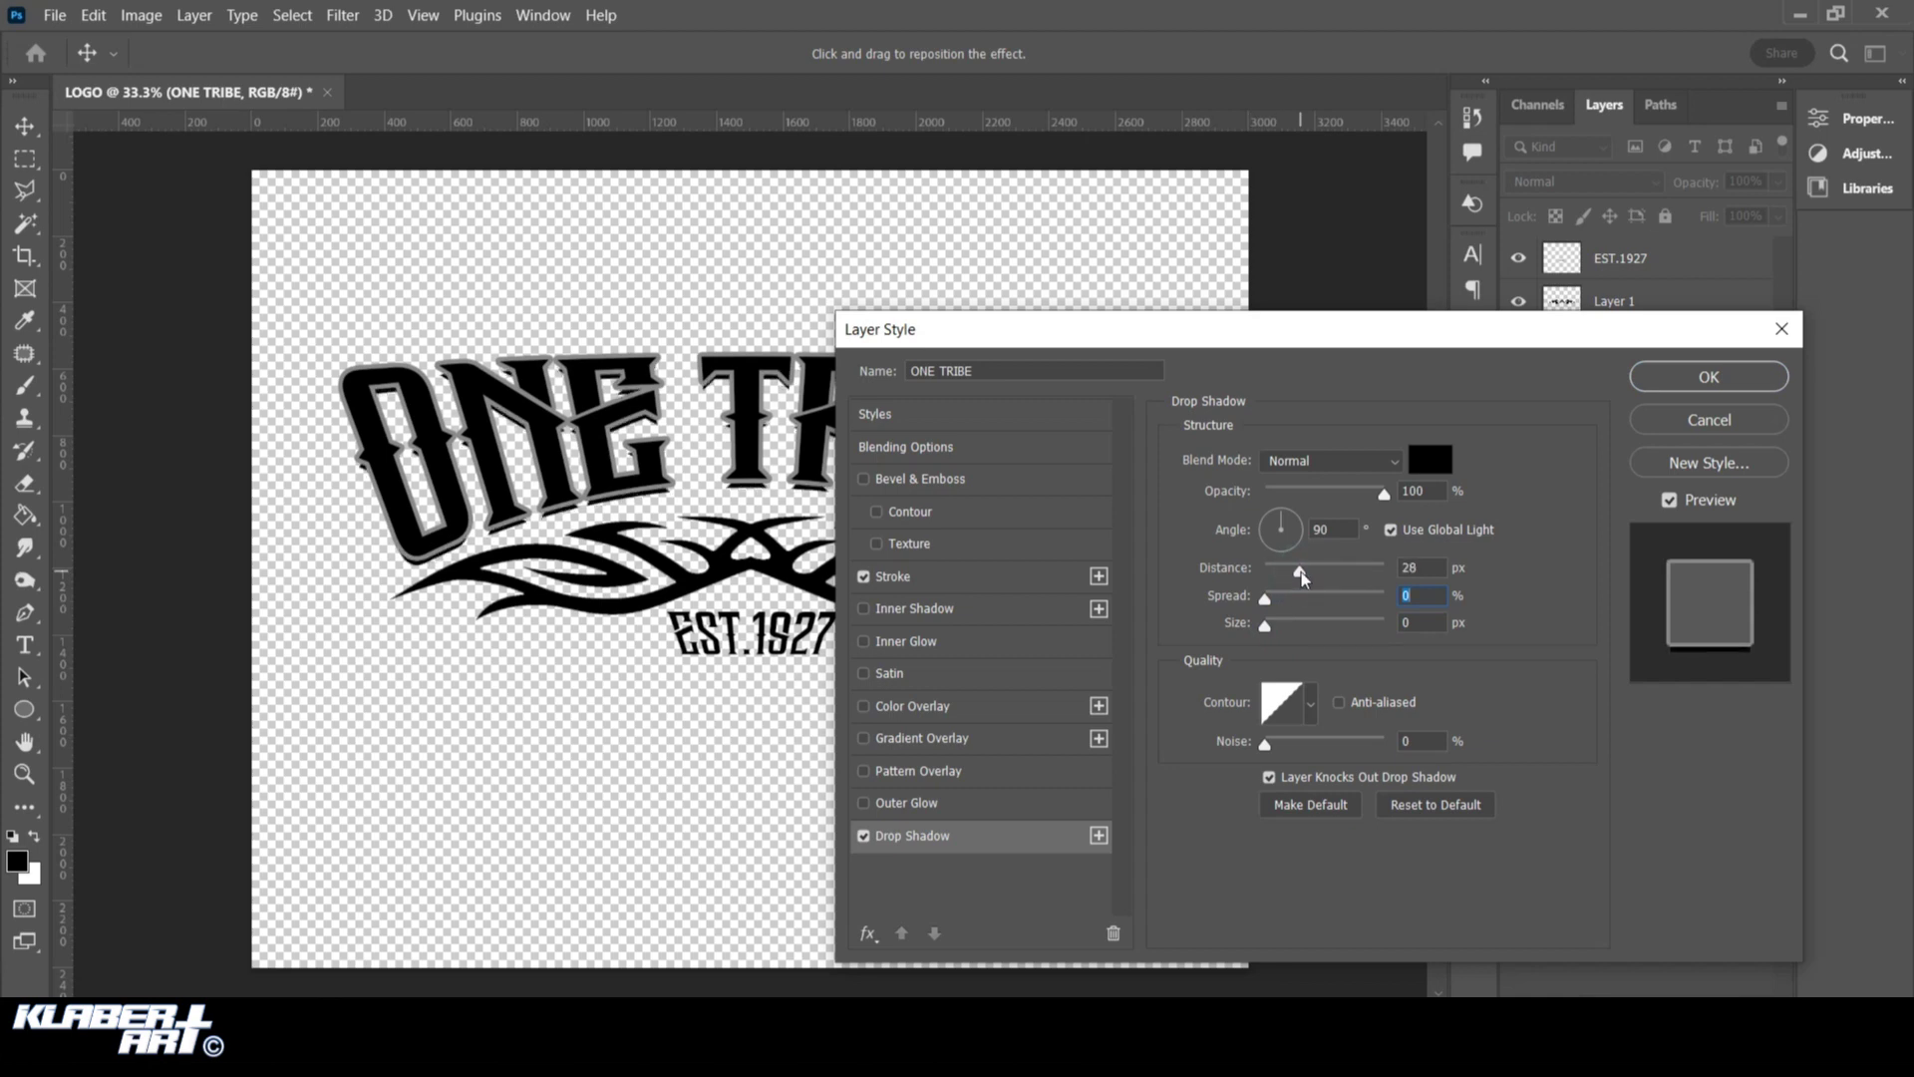
{"action": "left_click", "coordinate": [1652, 381]}
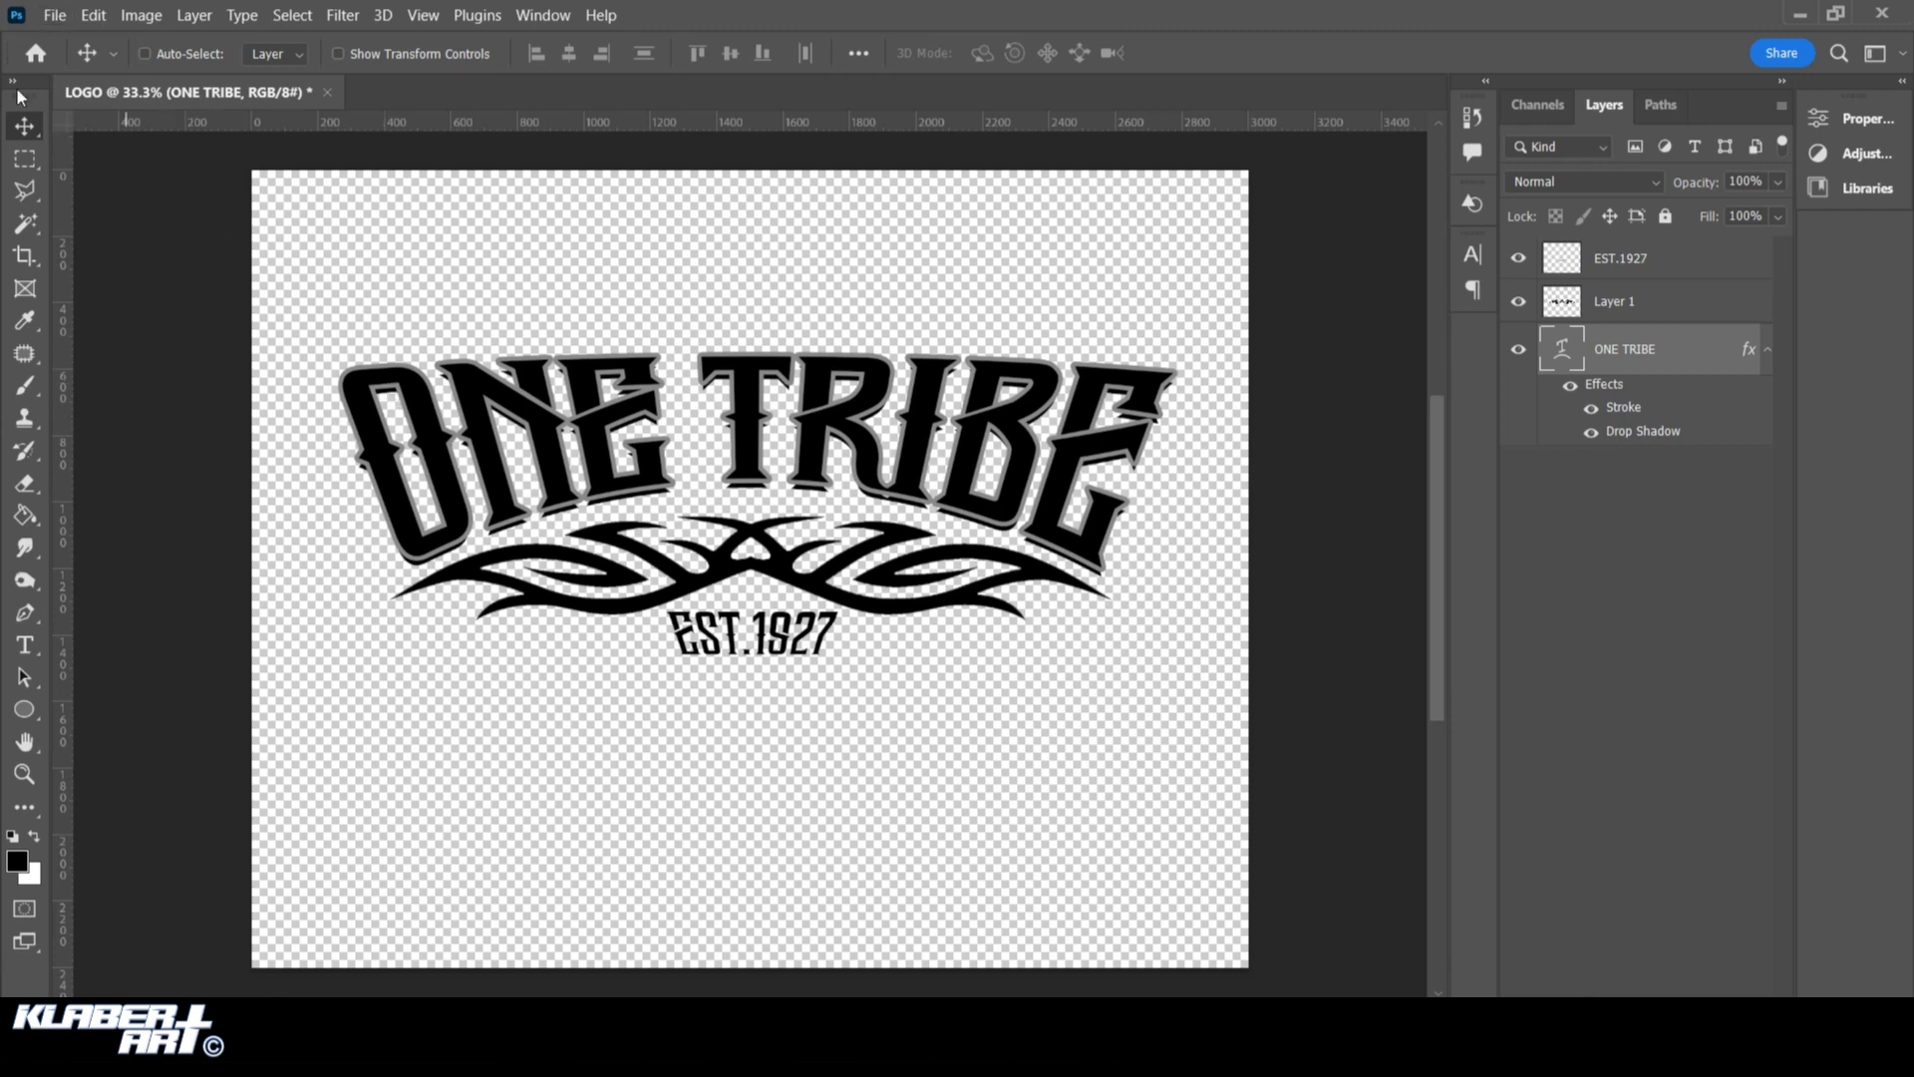
Export the logo artwork as a PNG file to the Desktop
{"action": "left_click", "coordinate": [52, 14]}
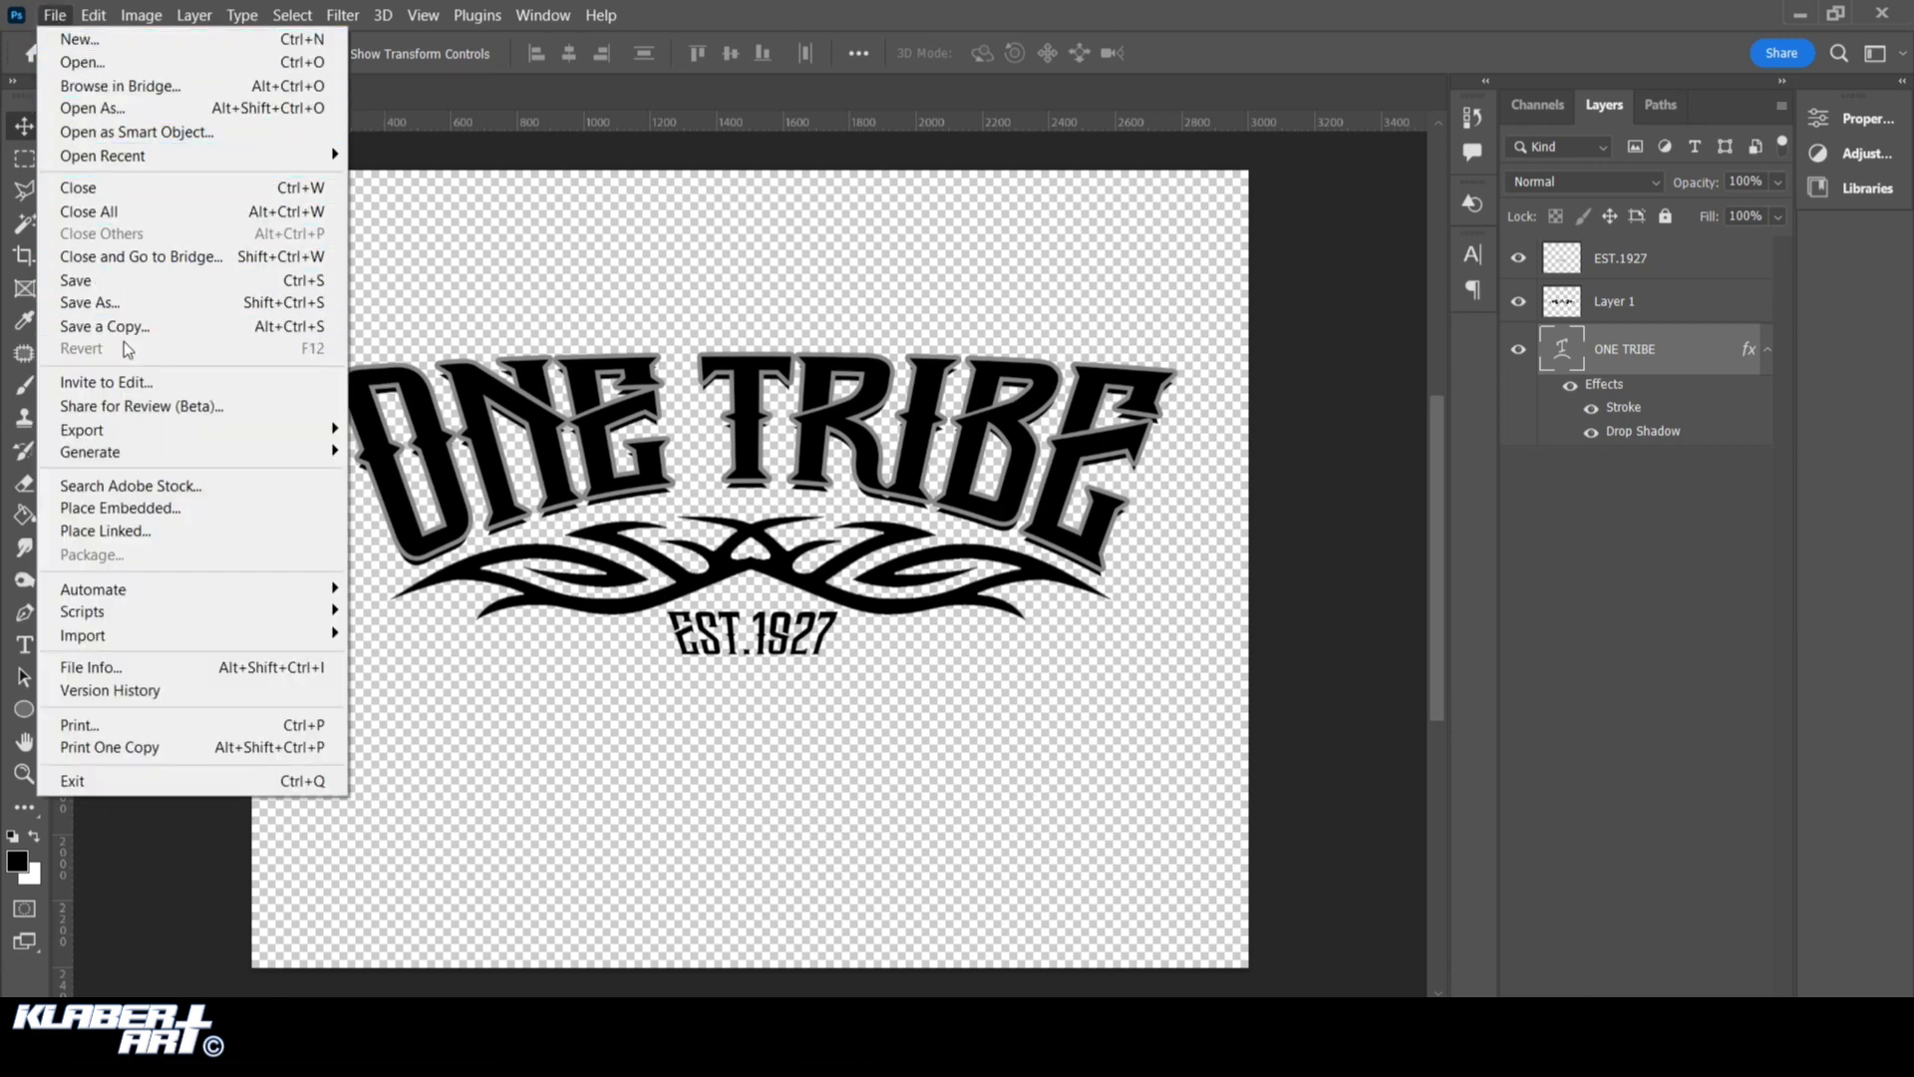
{"action": "mouse_move", "coordinate": [119, 430]}
{"action": "left_click", "coordinate": [429, 422]}
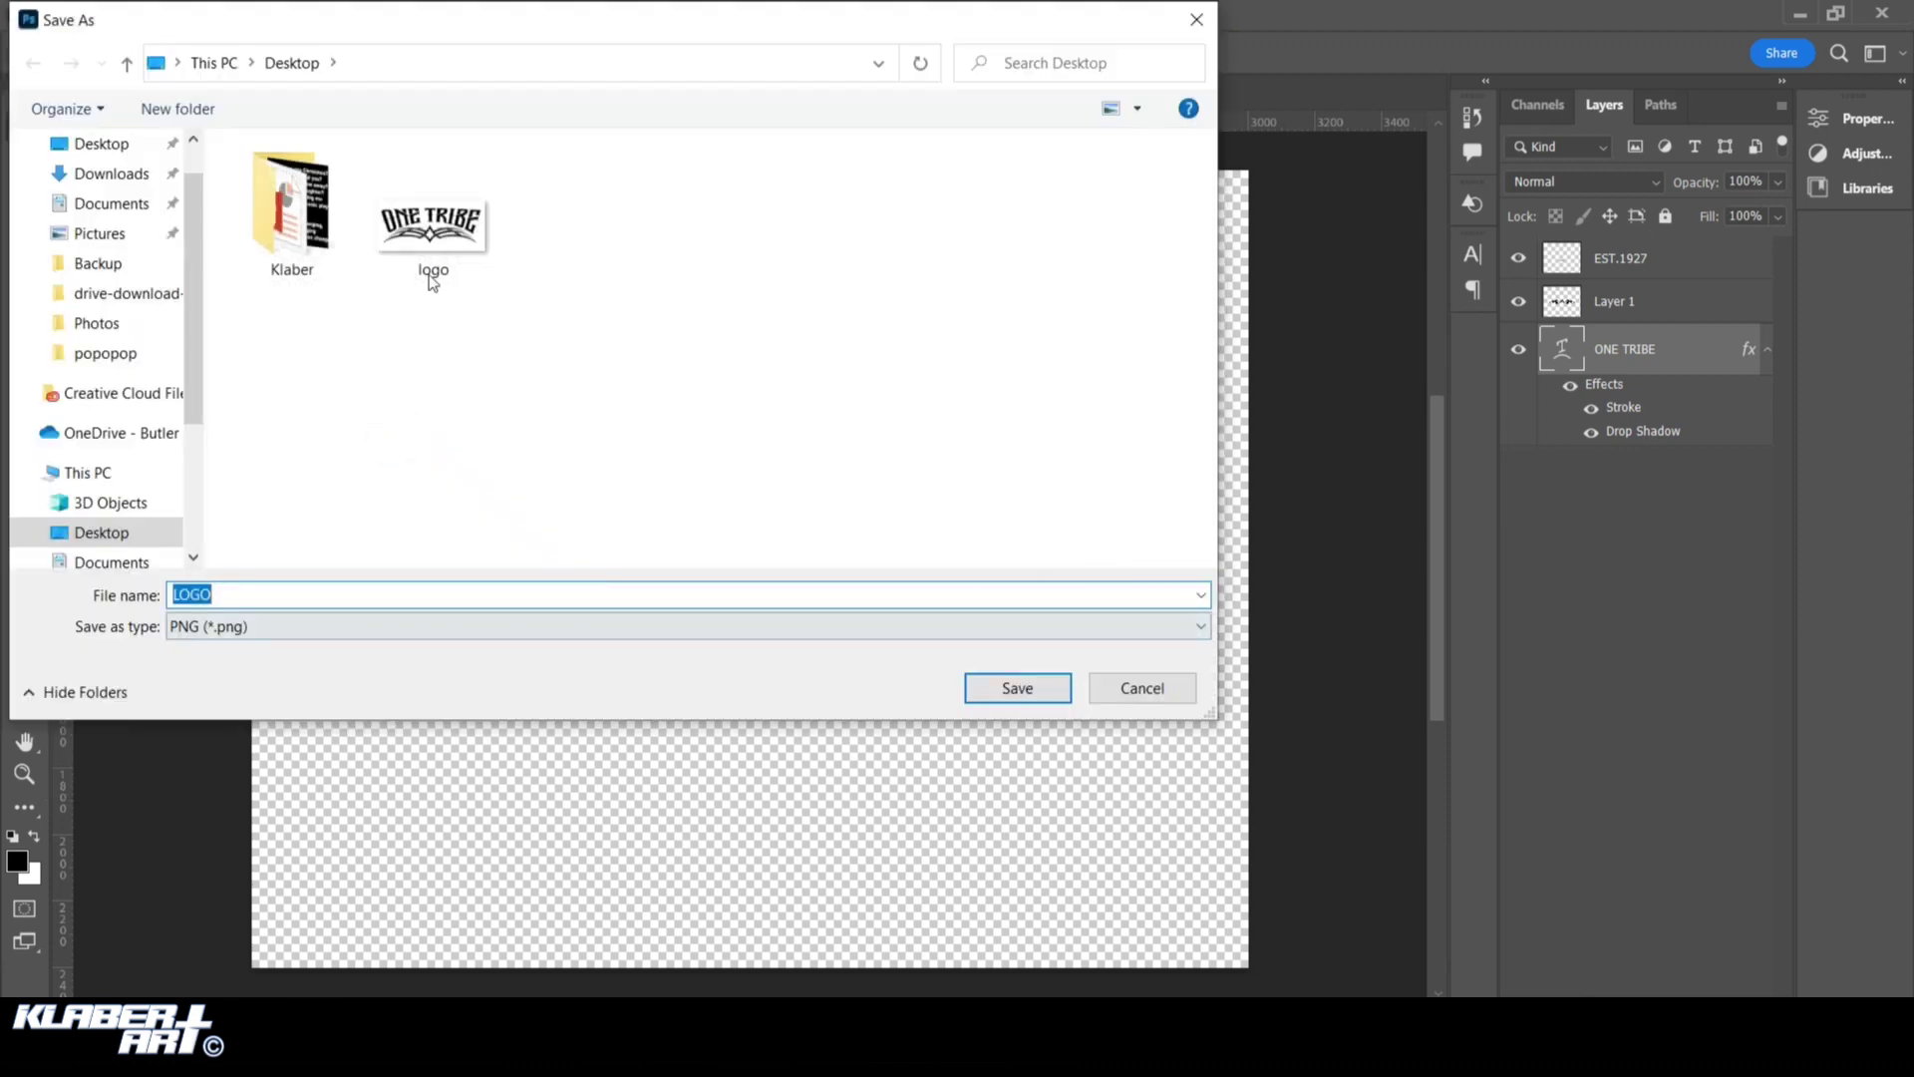
{"action": "left_click", "coordinate": [300, 589]}
{"action": "left_click", "coordinate": [1017, 688]}
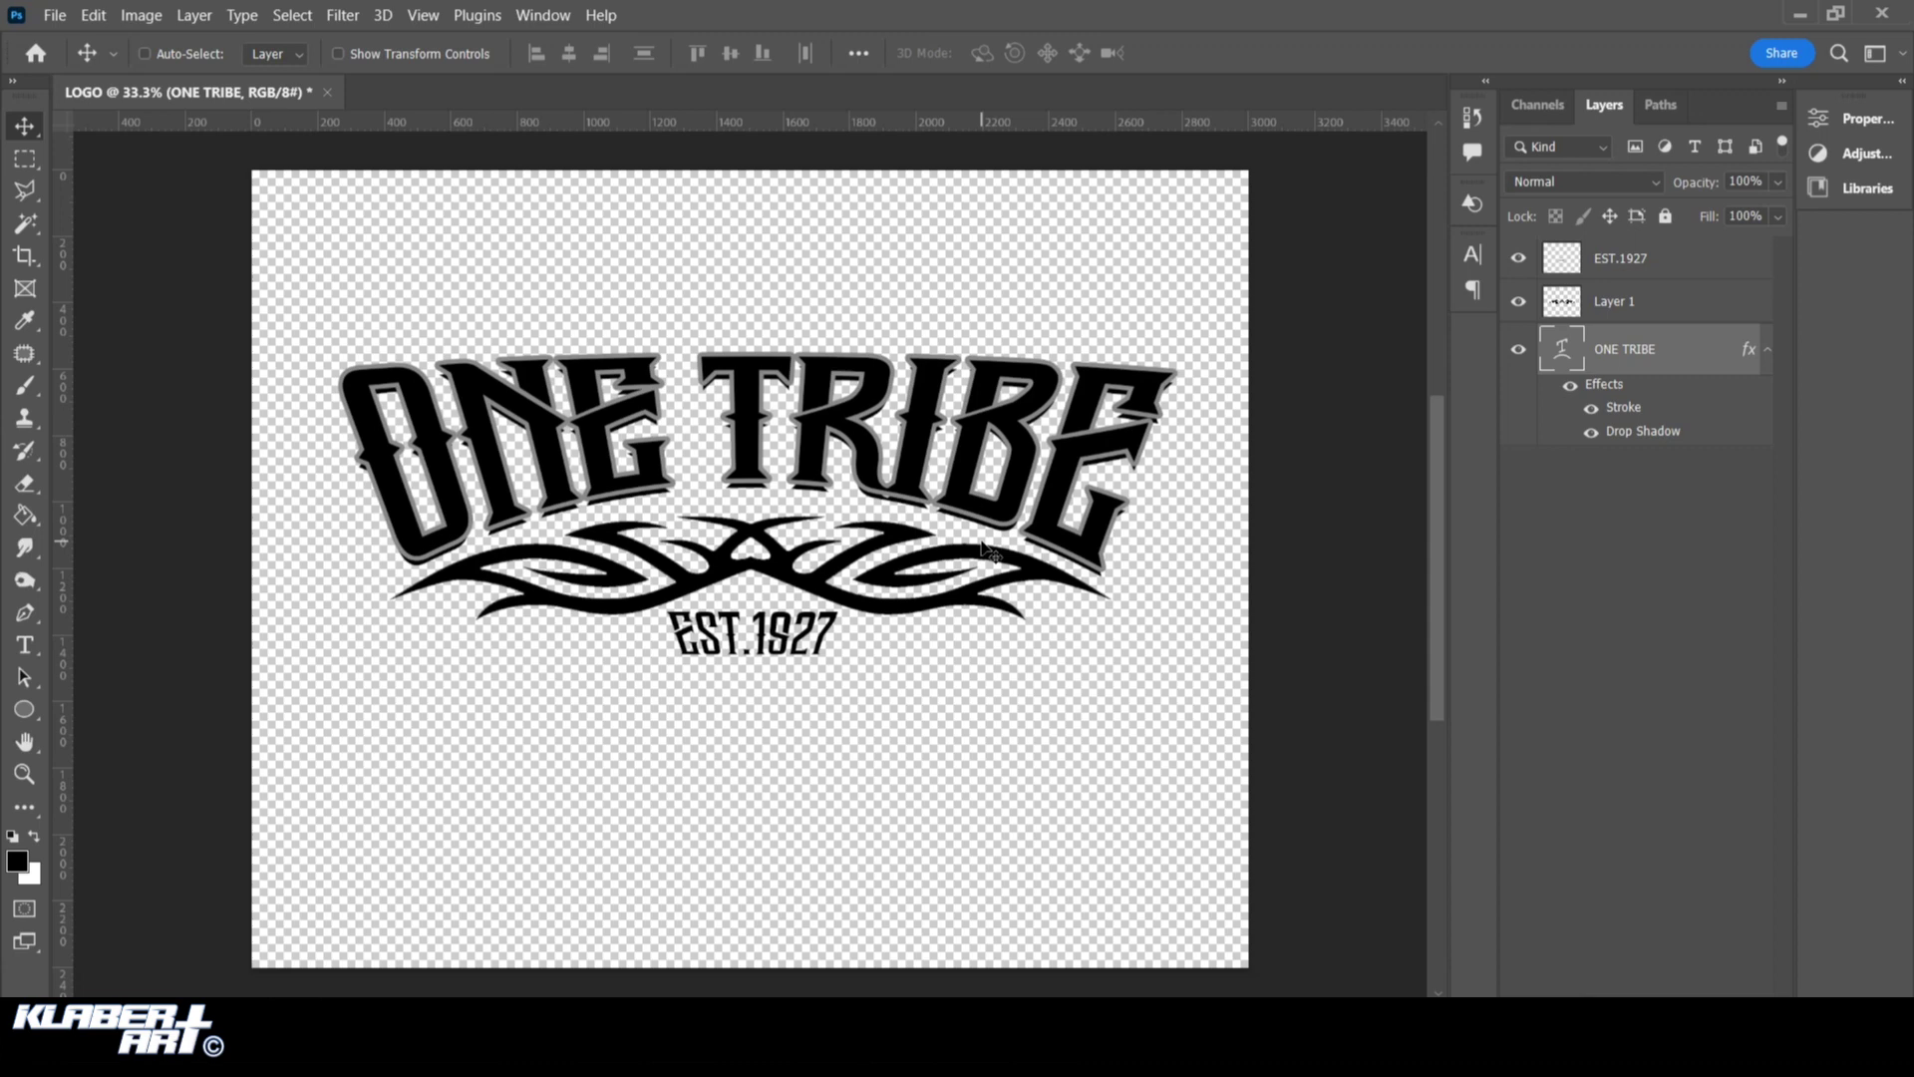
Add a grey outside Stroke to the ornament on Layer 1 and set its size to 7 px
{"action": "left_click", "coordinate": [1657, 307]}
{"action": "double_click", "coordinate": [1660, 305]}
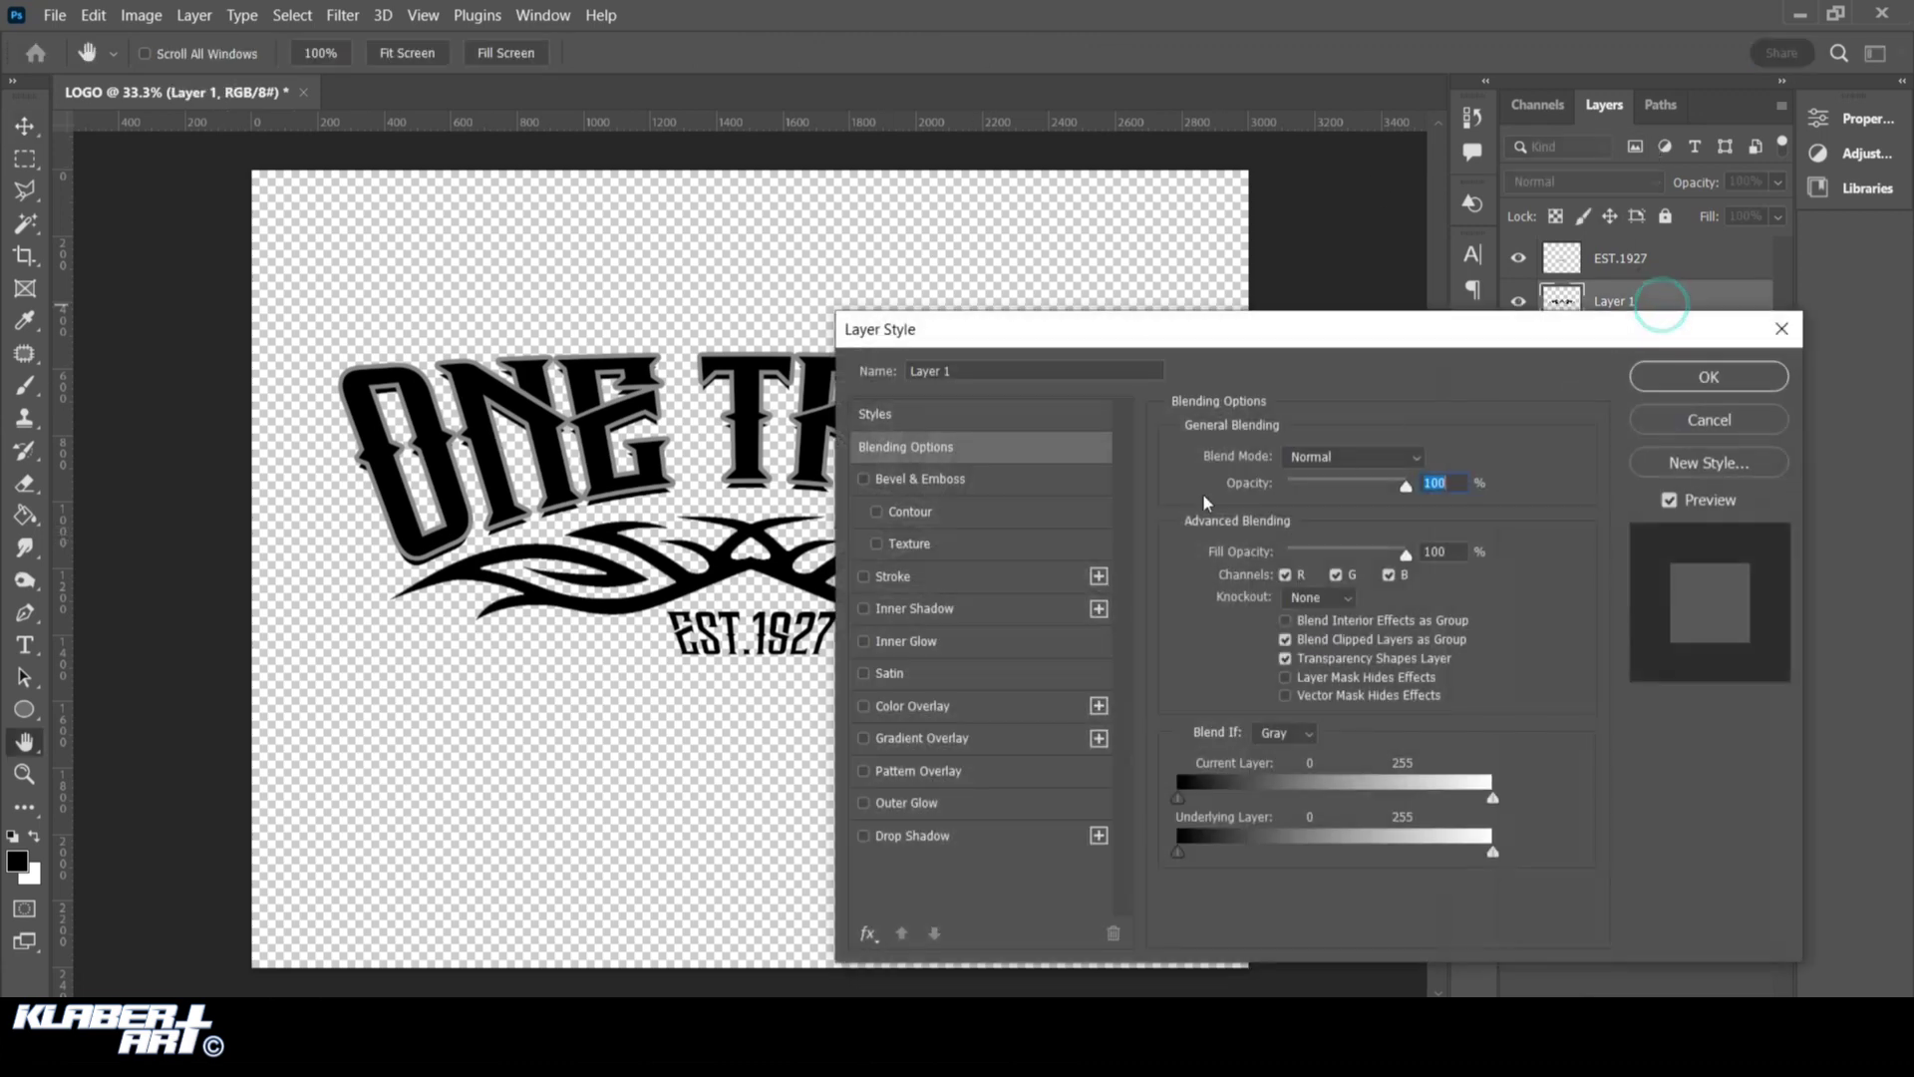
{"action": "left_click", "coordinate": [954, 580]}
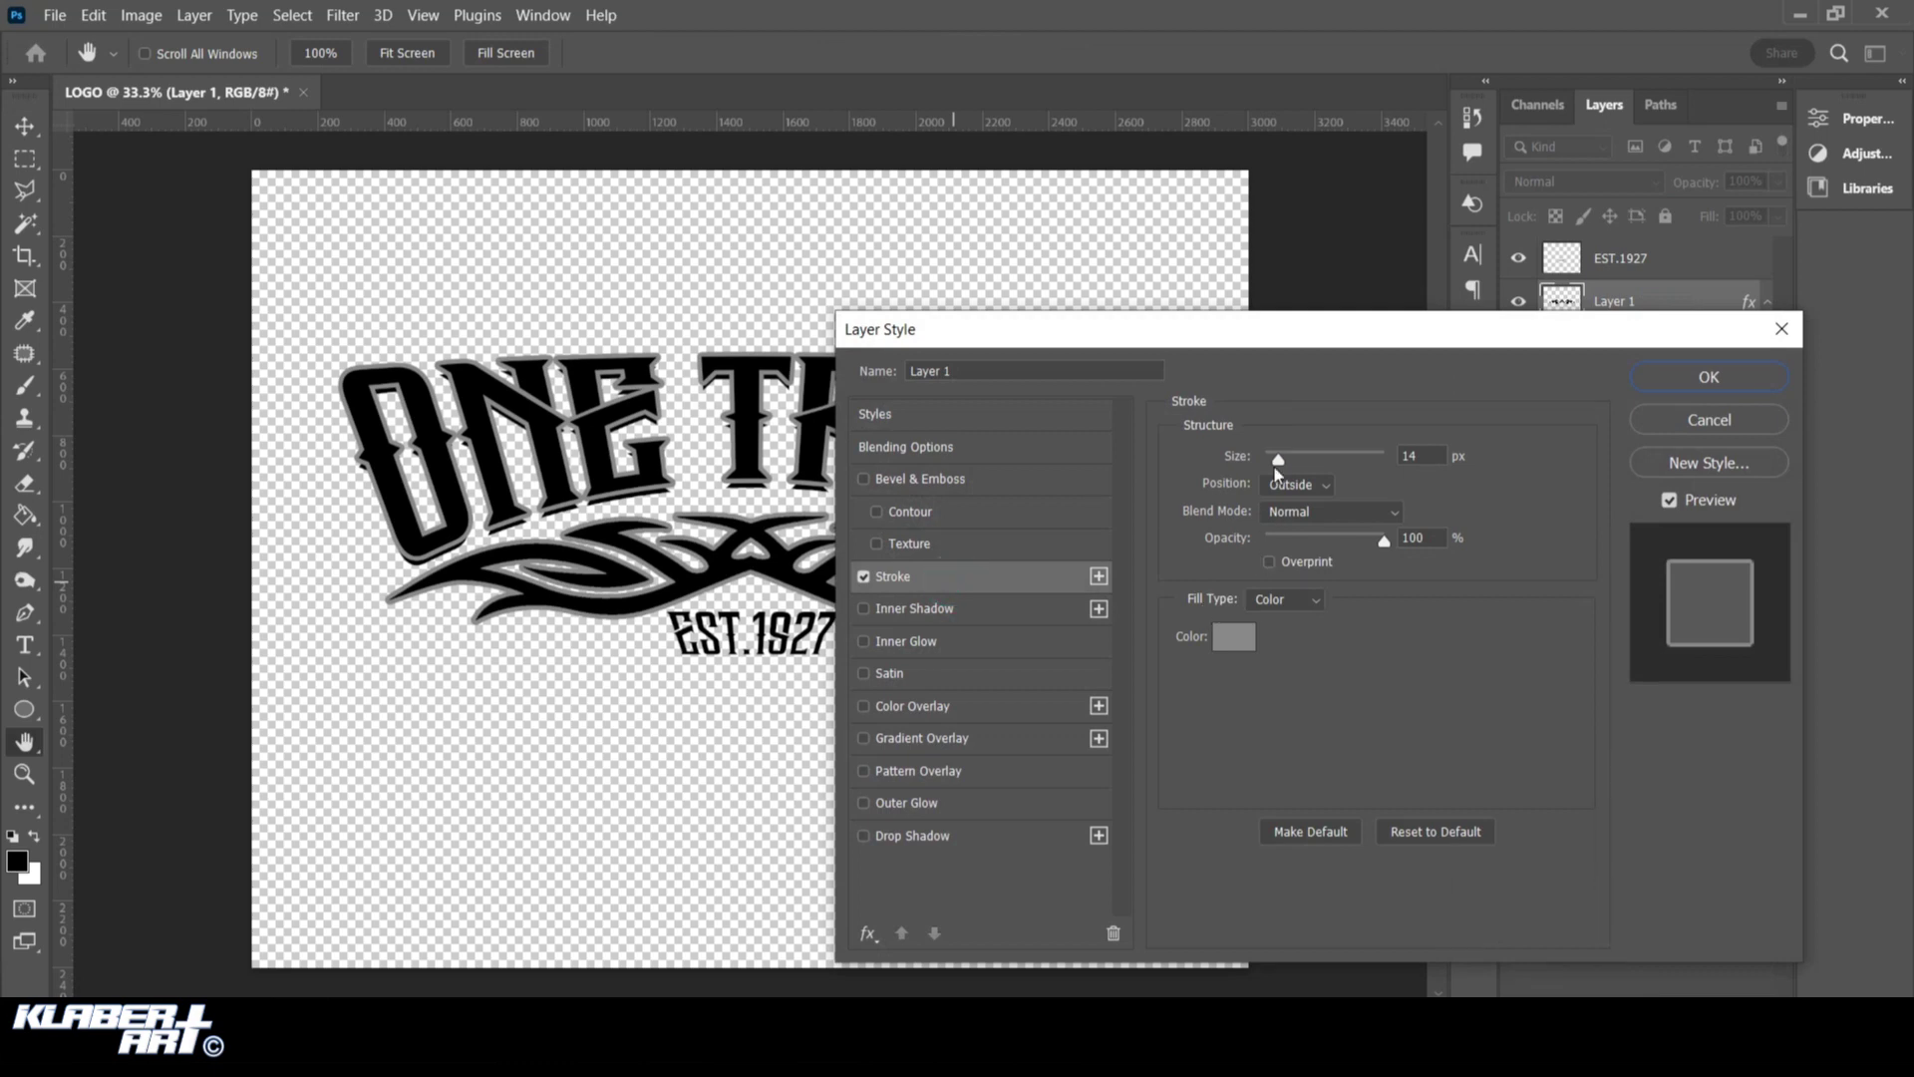
{"action": "left_click_drag", "start_coordinate": [1278, 461], "coordinate": [1273, 460]}
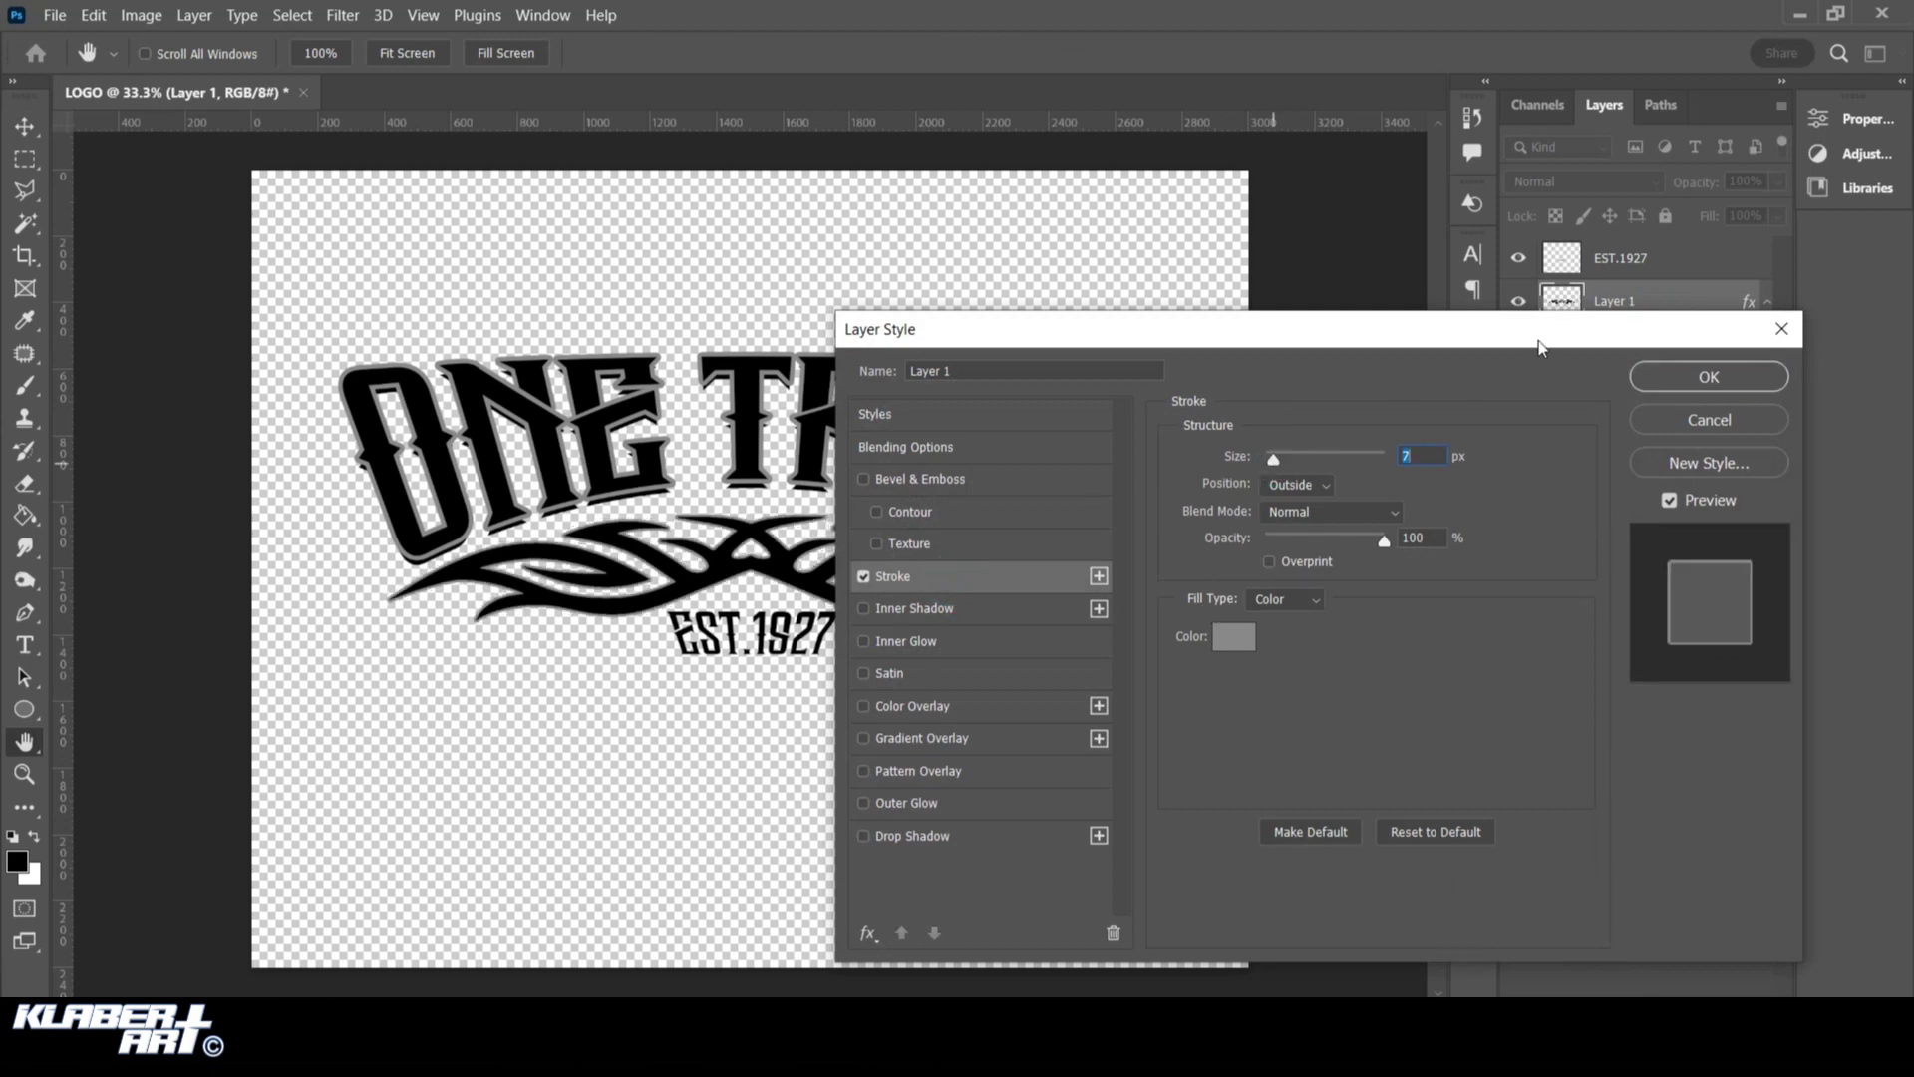
{"action": "left_click", "coordinate": [1708, 377]}
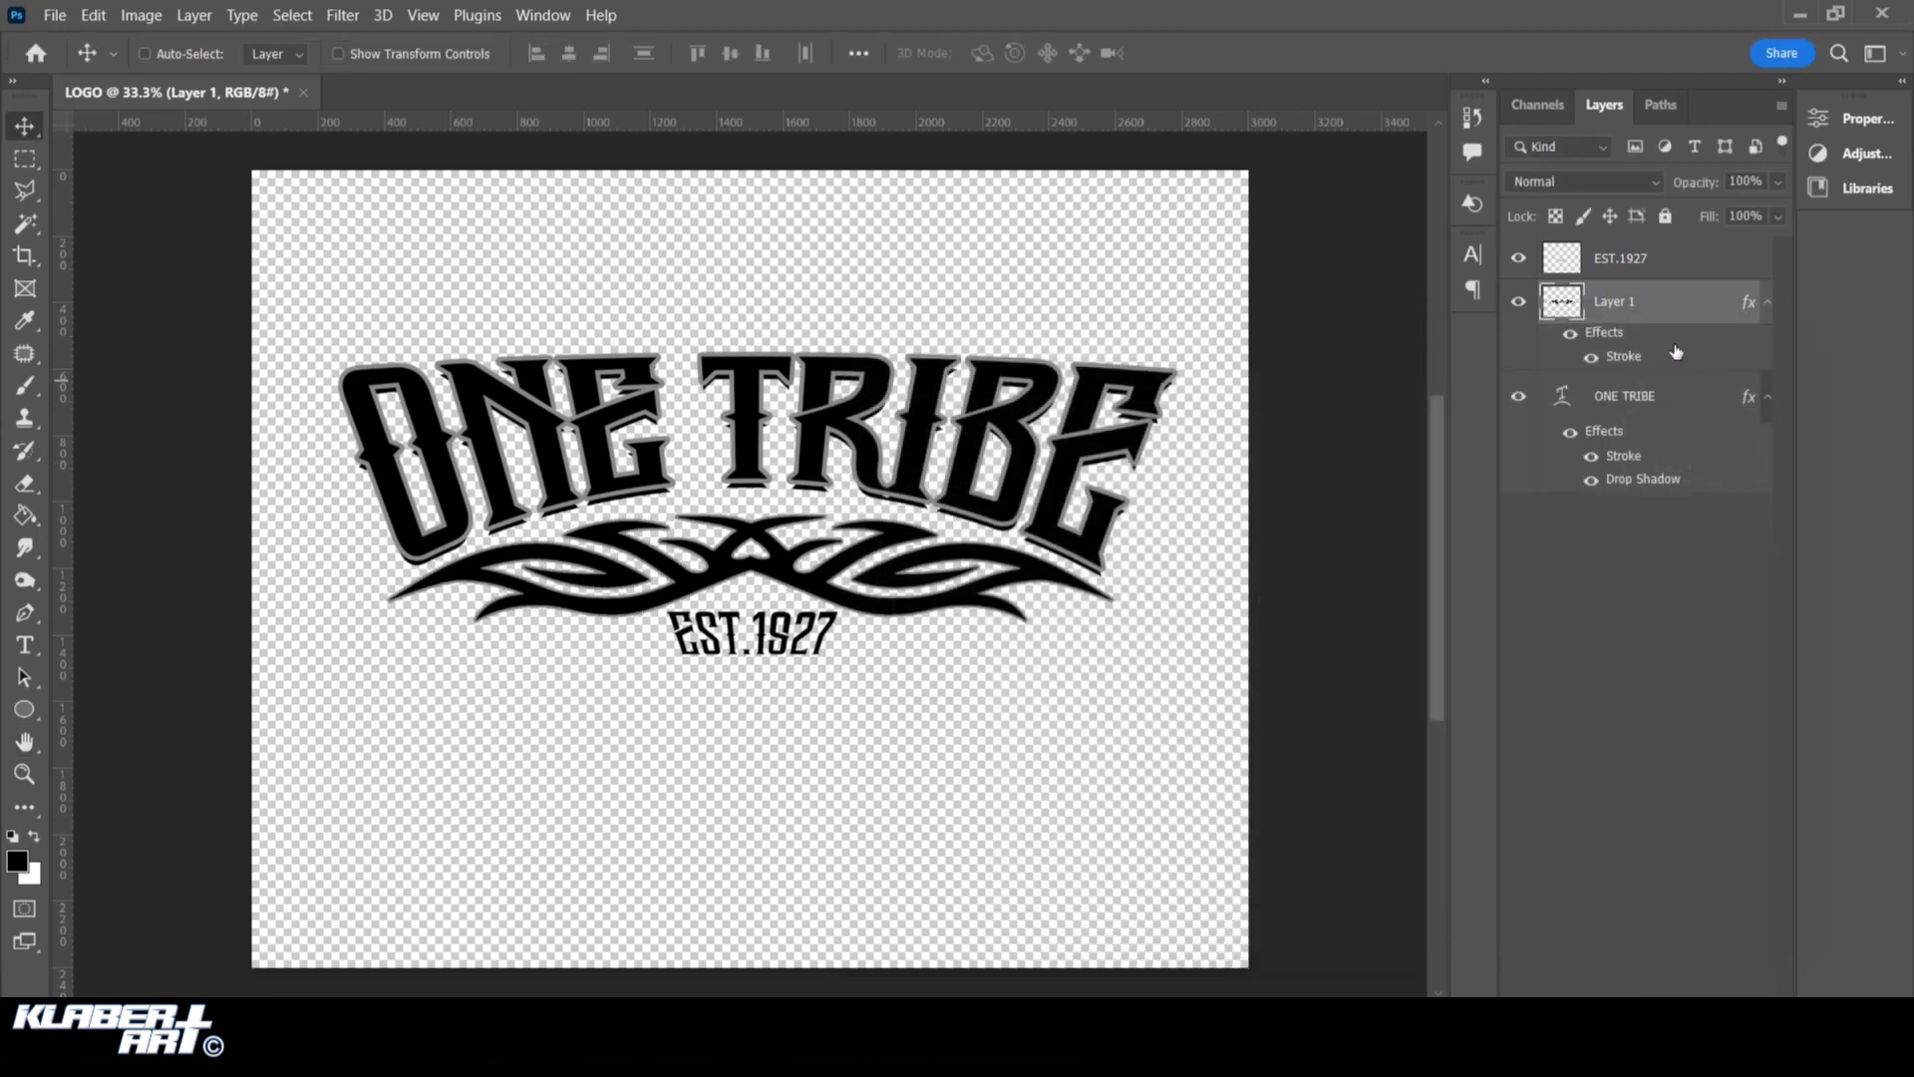
Add a Color Overlay to the EST.1927 layer in grey #888888, sampled from the artwork's outline
{"action": "double_click", "coordinate": [1677, 261]}
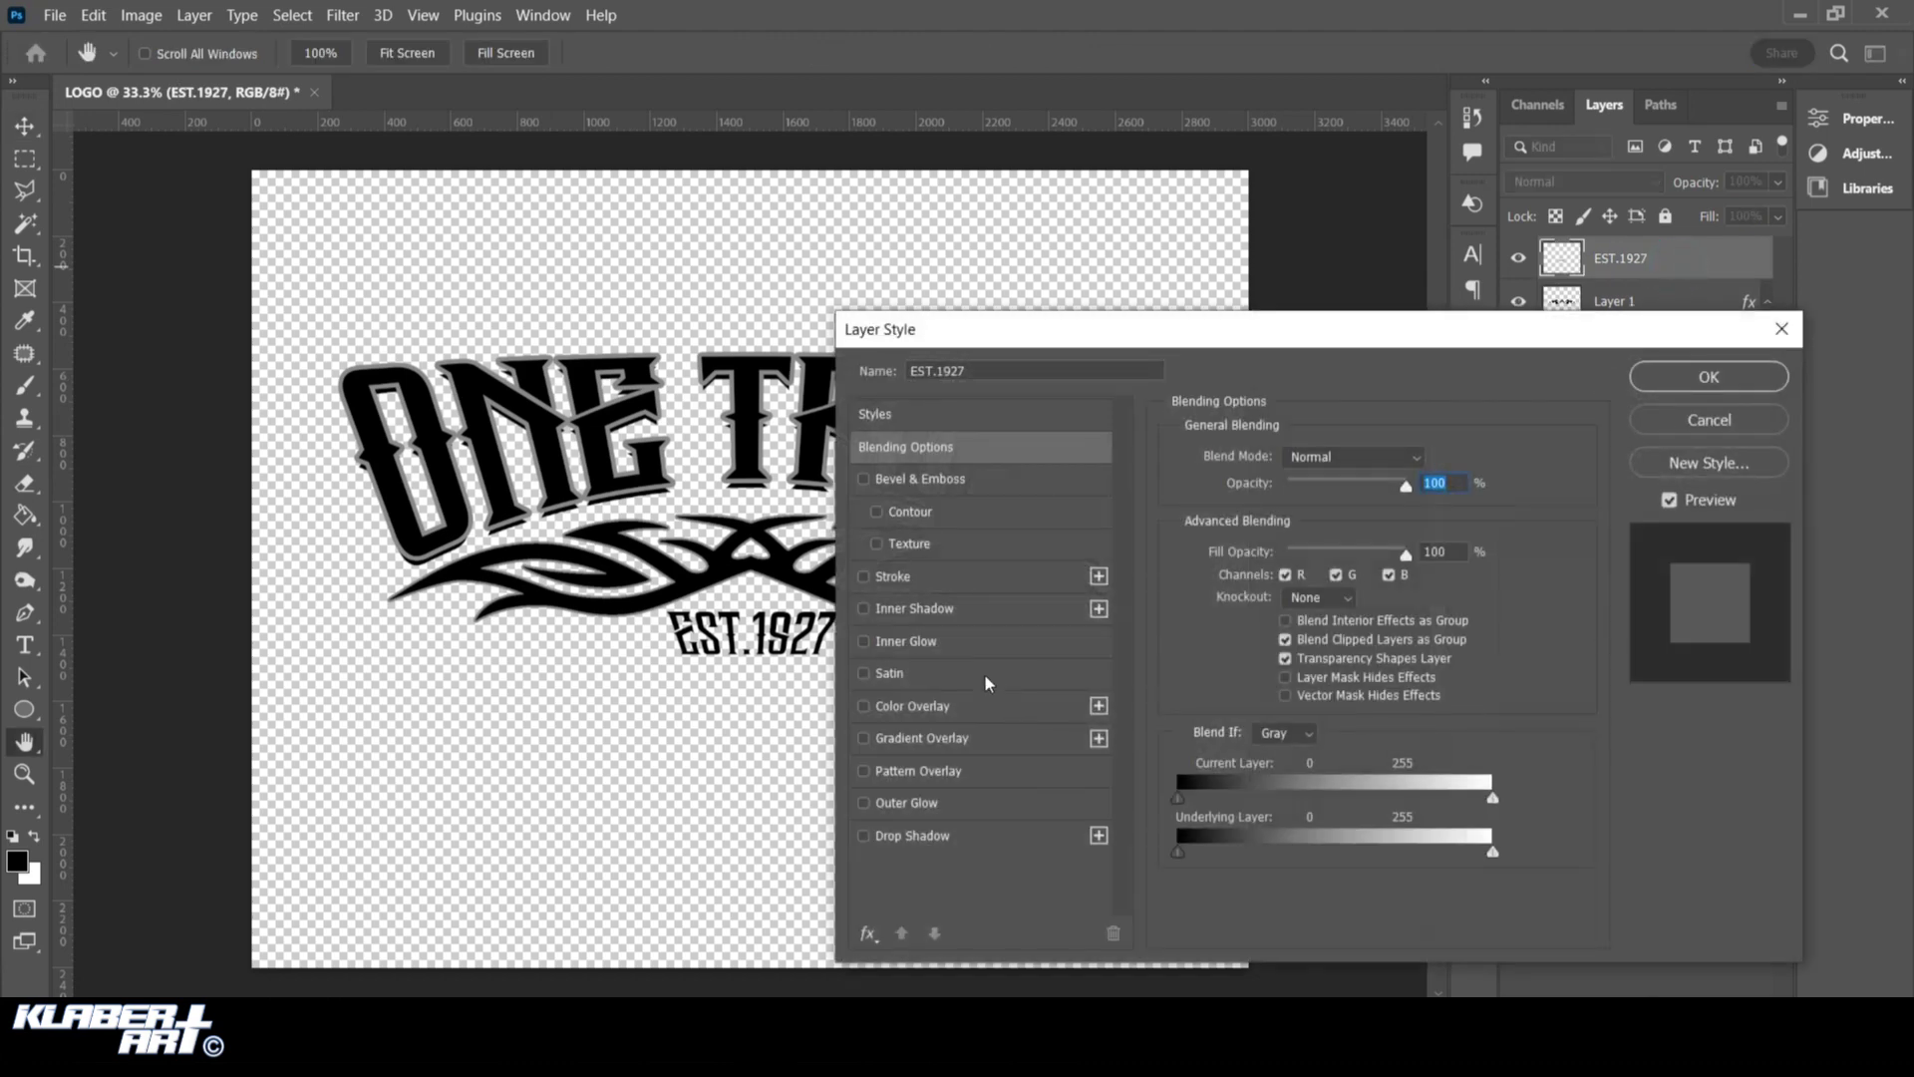
{"action": "left_click", "coordinate": [995, 705]}
{"action": "left_click", "coordinate": [1431, 460]}
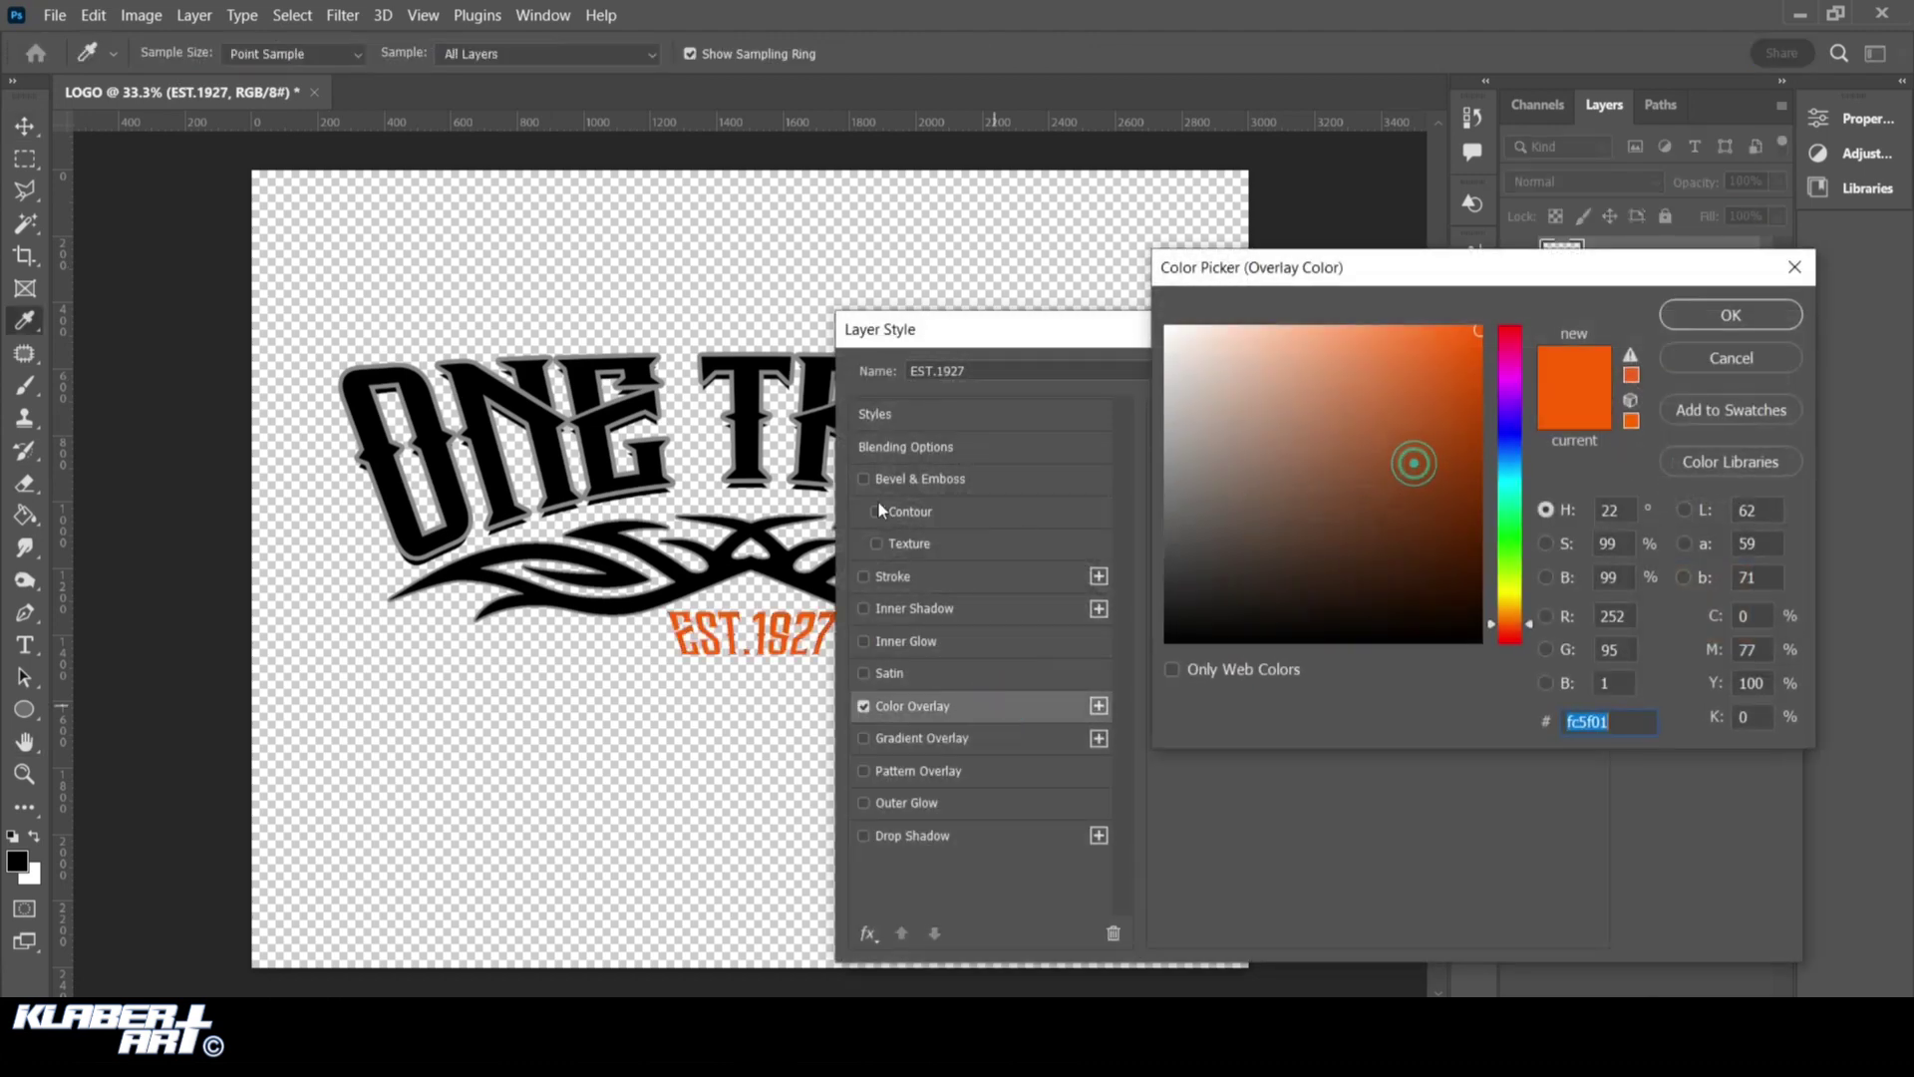
{"action": "left_click", "coordinate": [760, 457]}
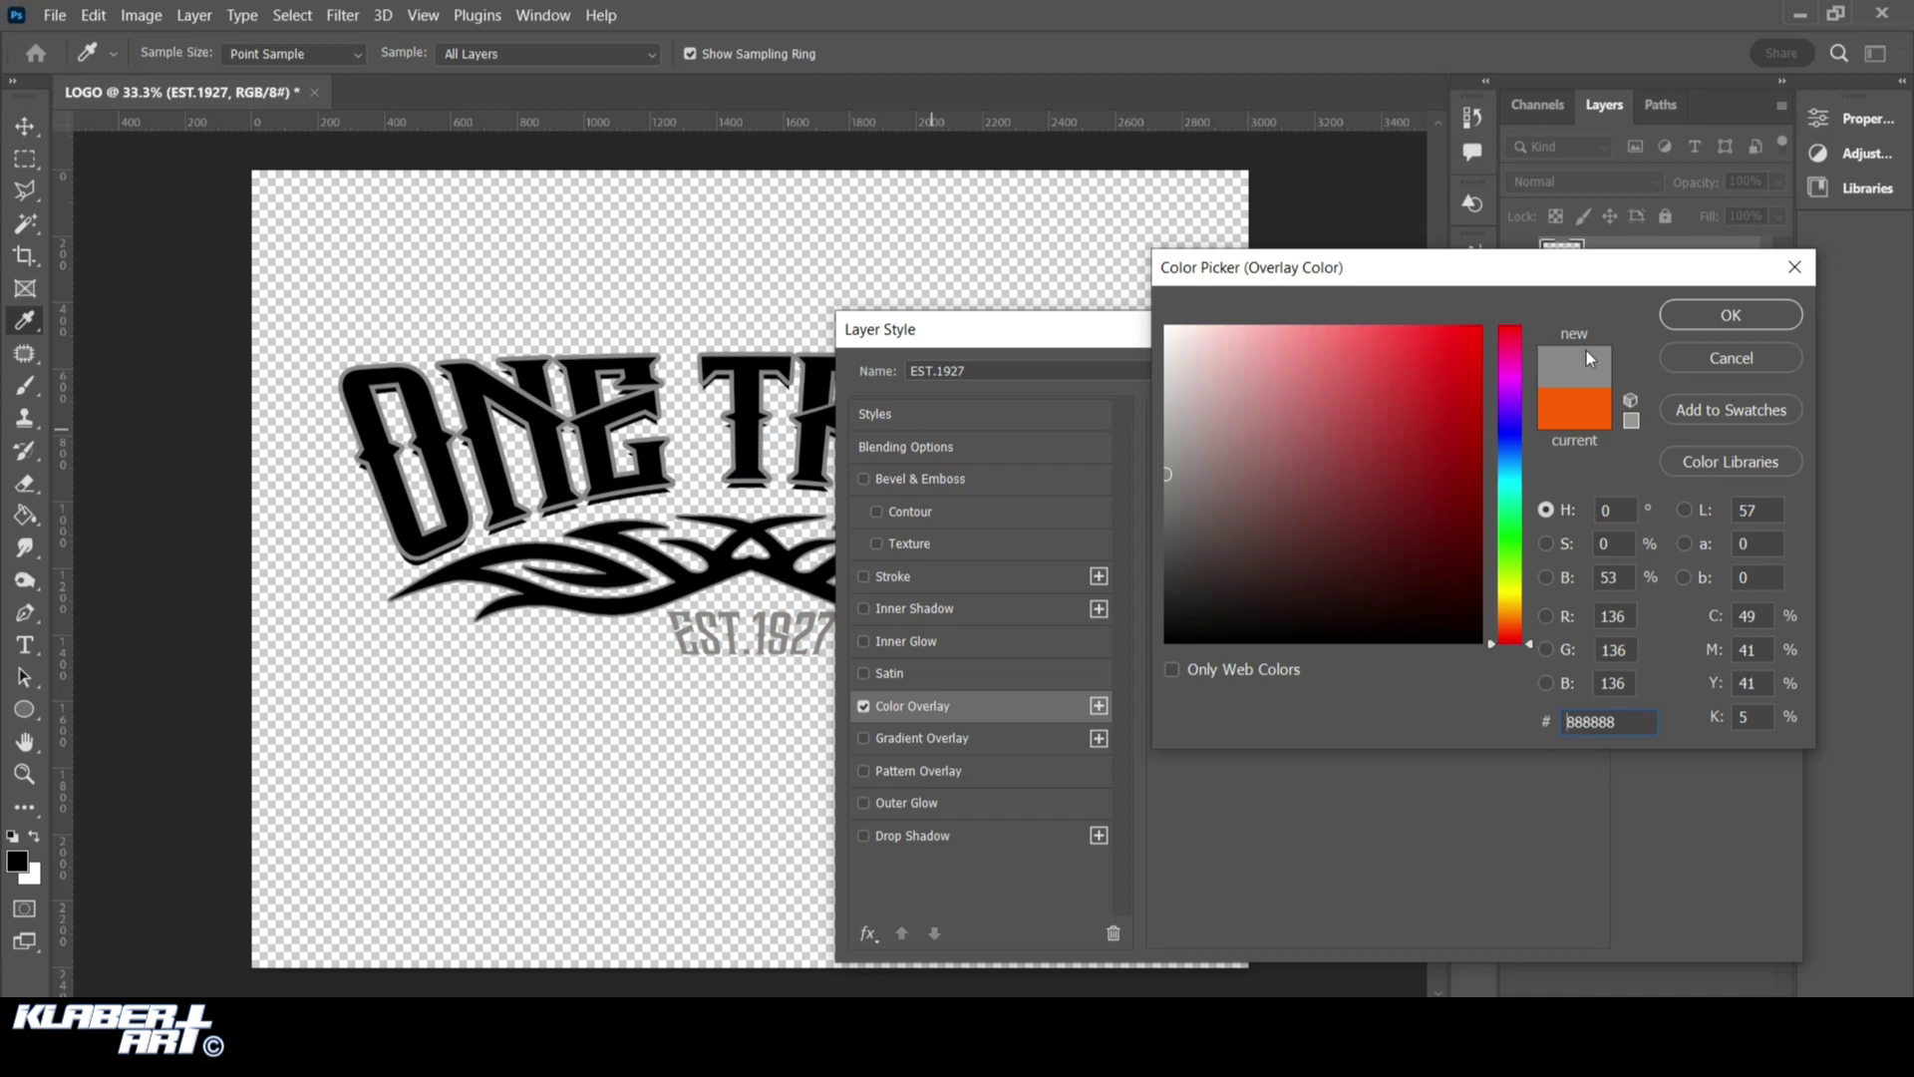
{"action": "left_click", "coordinate": [1730, 315]}
{"action": "left_click", "coordinate": [1708, 379]}
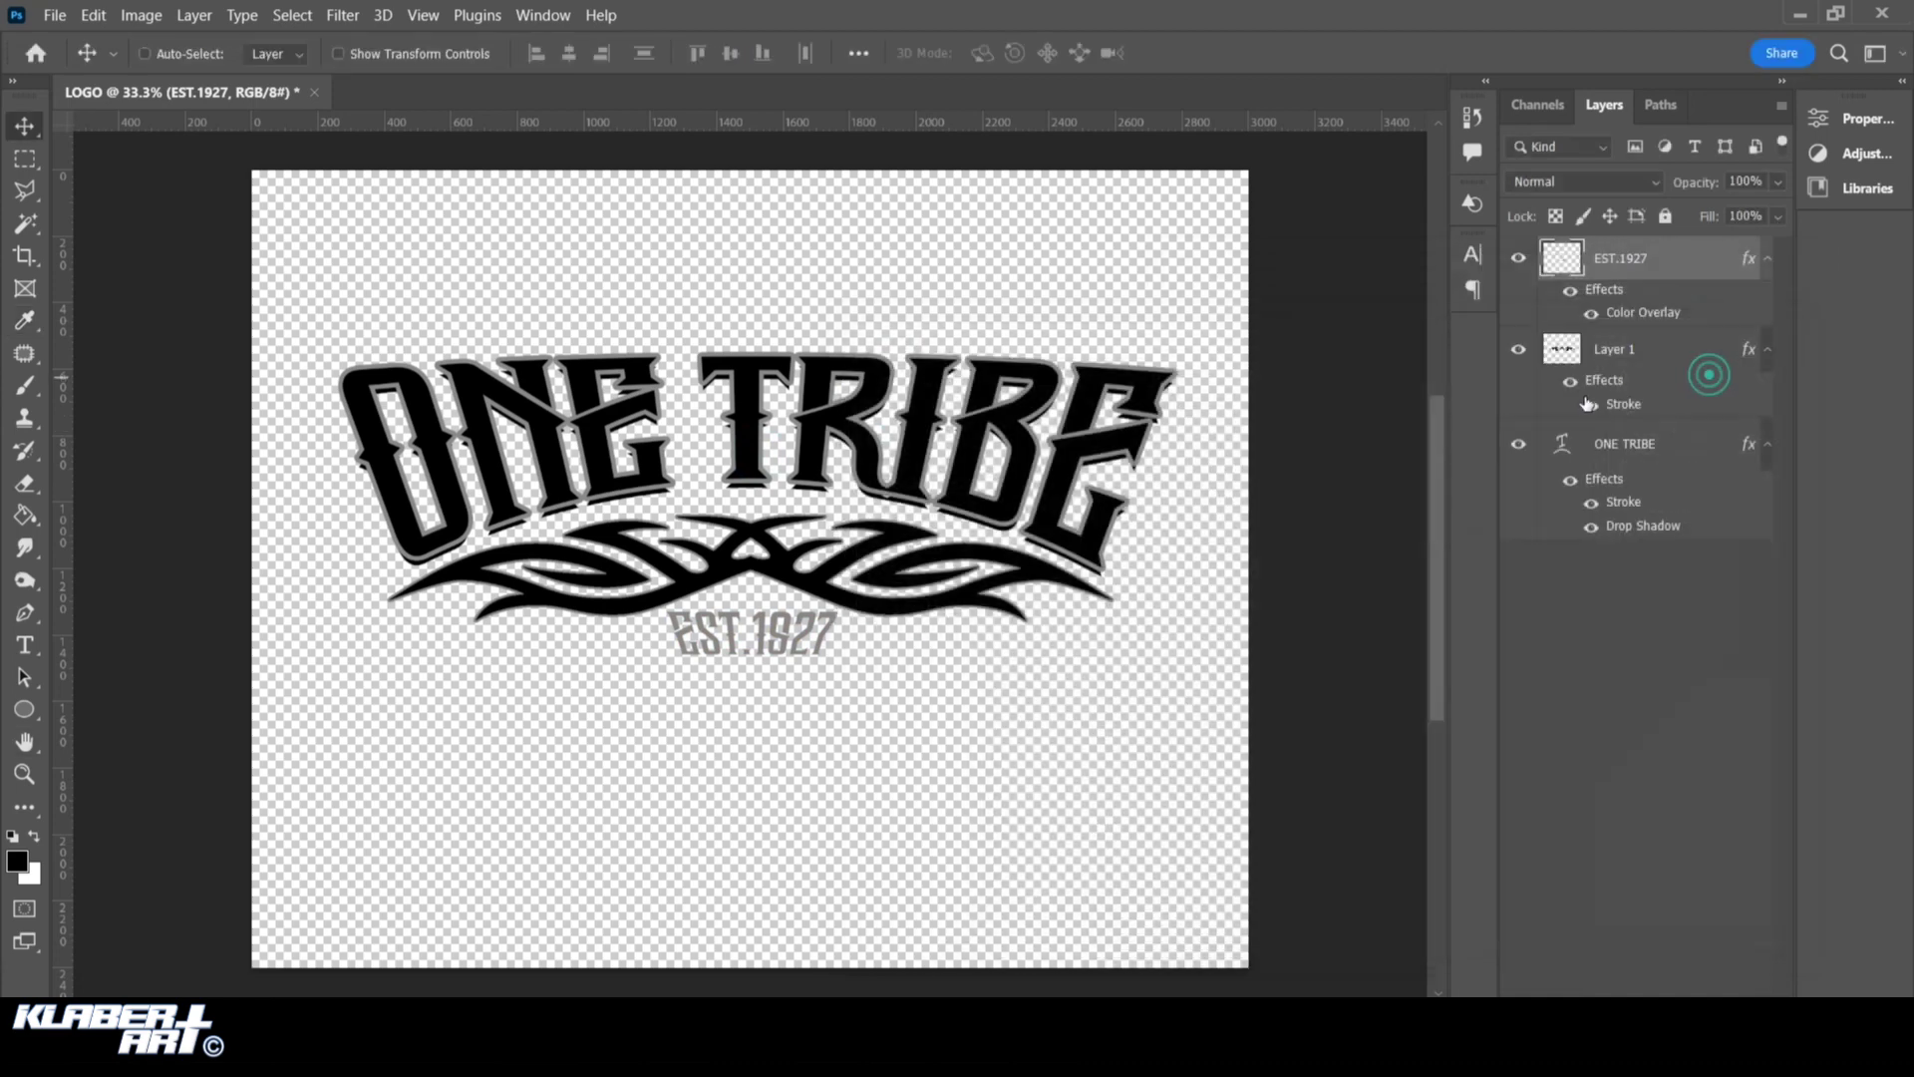
Create a new layer, fill it with black using the Paint Bucket, and move it below the ONE TRIBE layer
{"action": "left_click", "coordinate": [194, 15]}
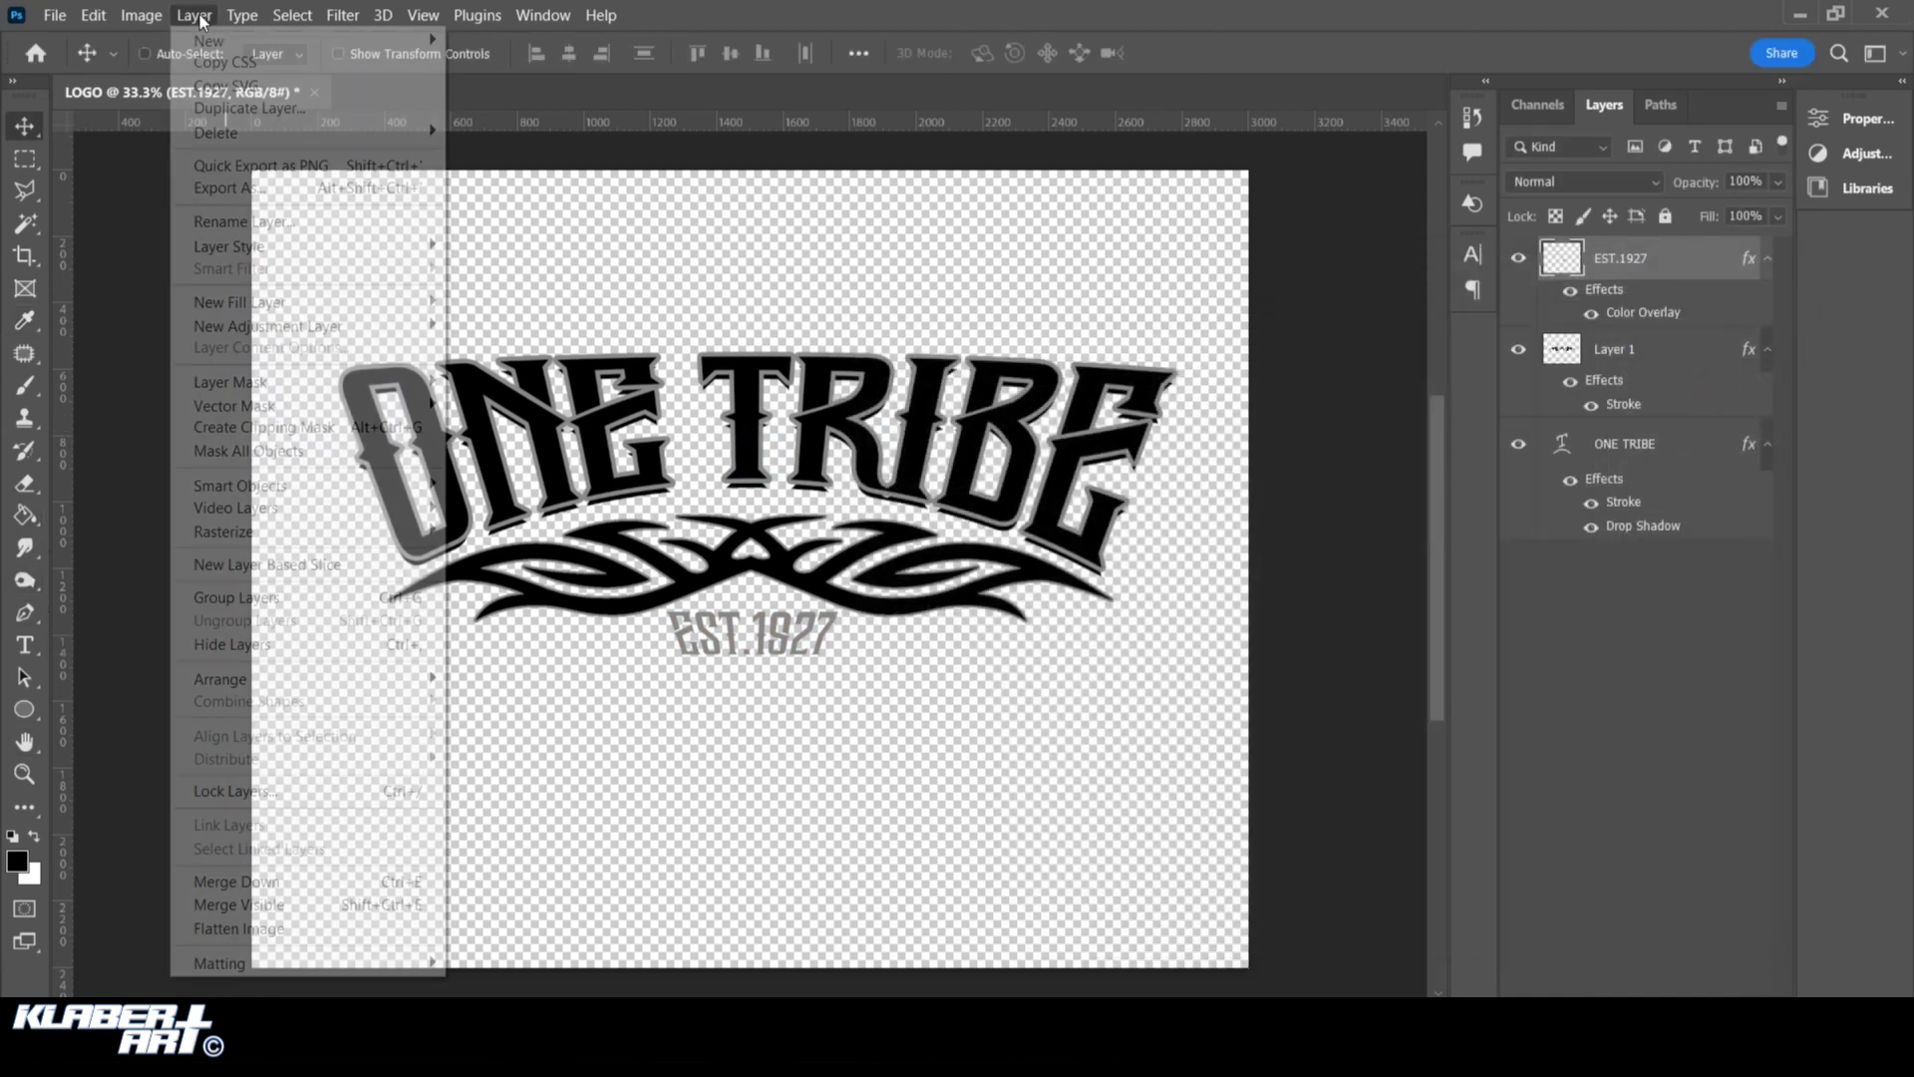
{"action": "mouse_move", "coordinate": [229, 40]}
{"action": "left_click", "coordinate": [541, 43]}
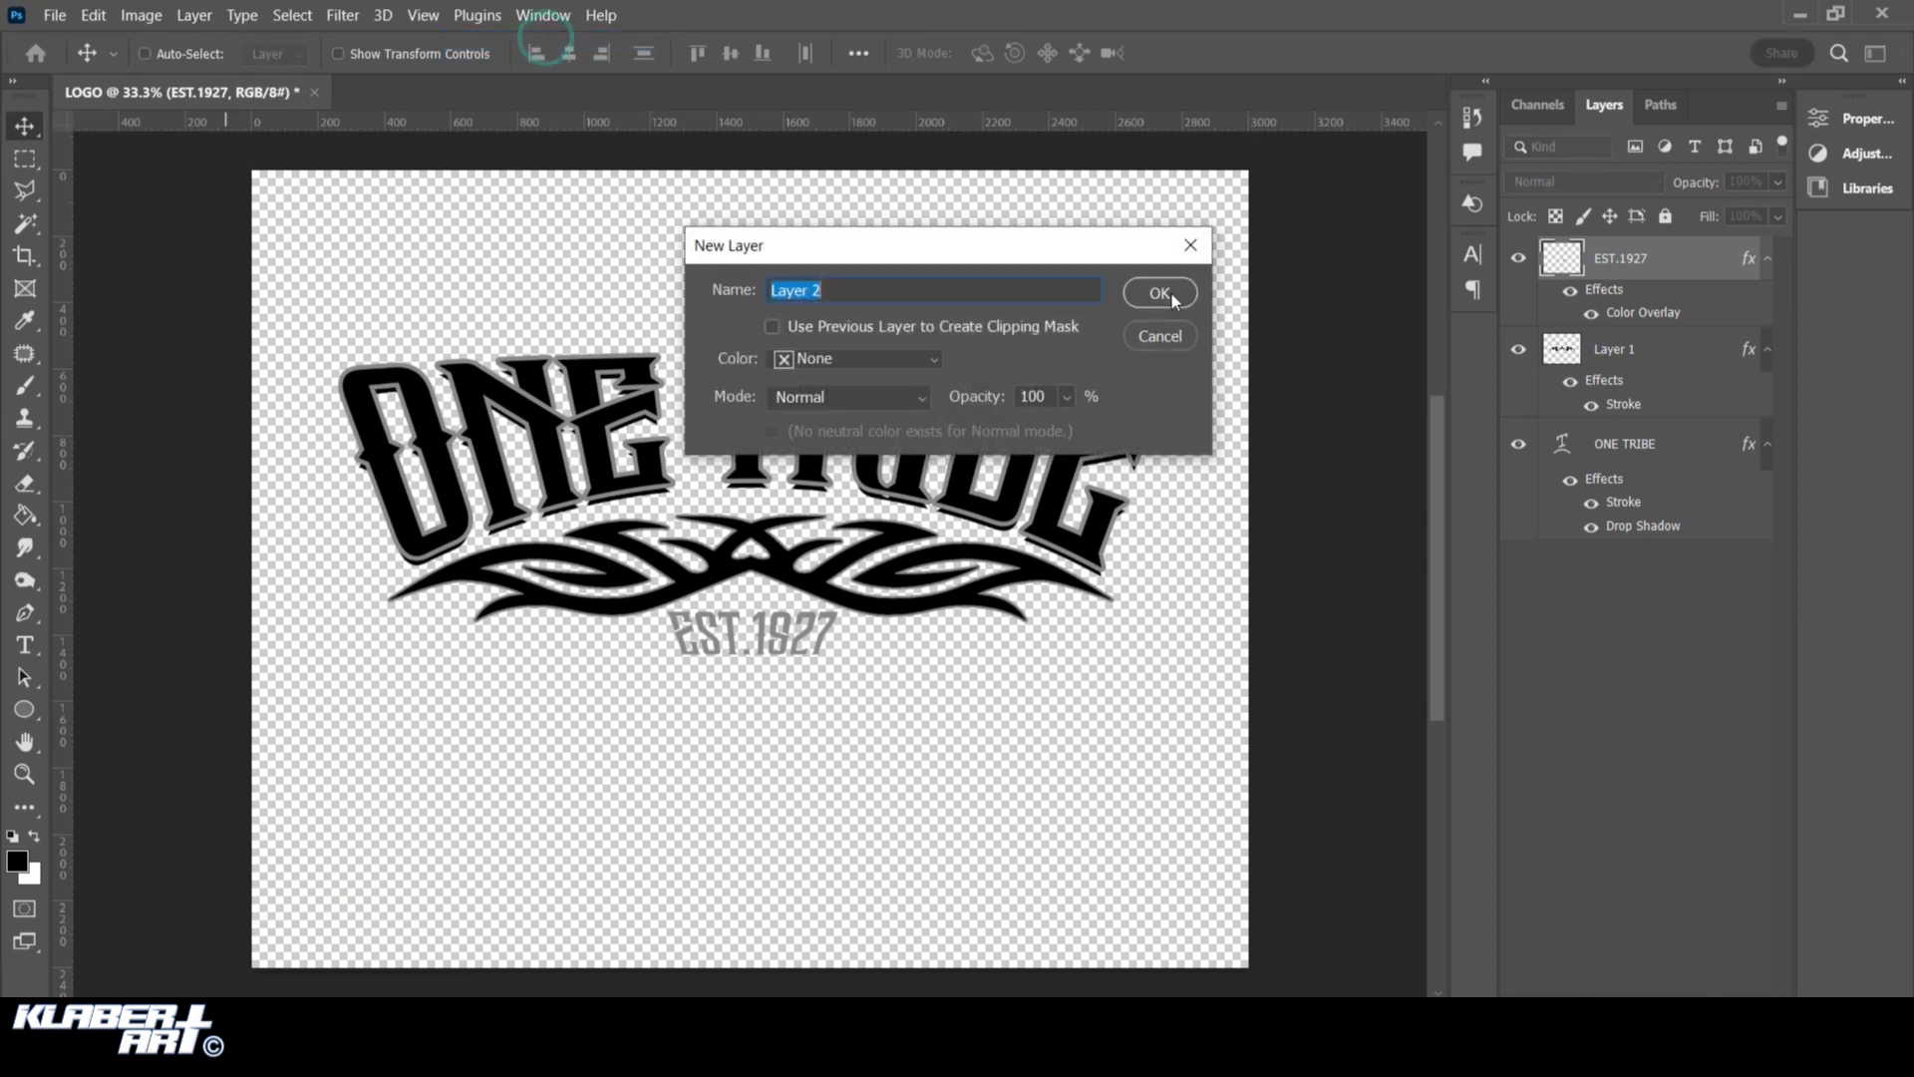
{"action": "left_click", "coordinate": [1158, 290]}
{"action": "left_click", "coordinate": [25, 514]}
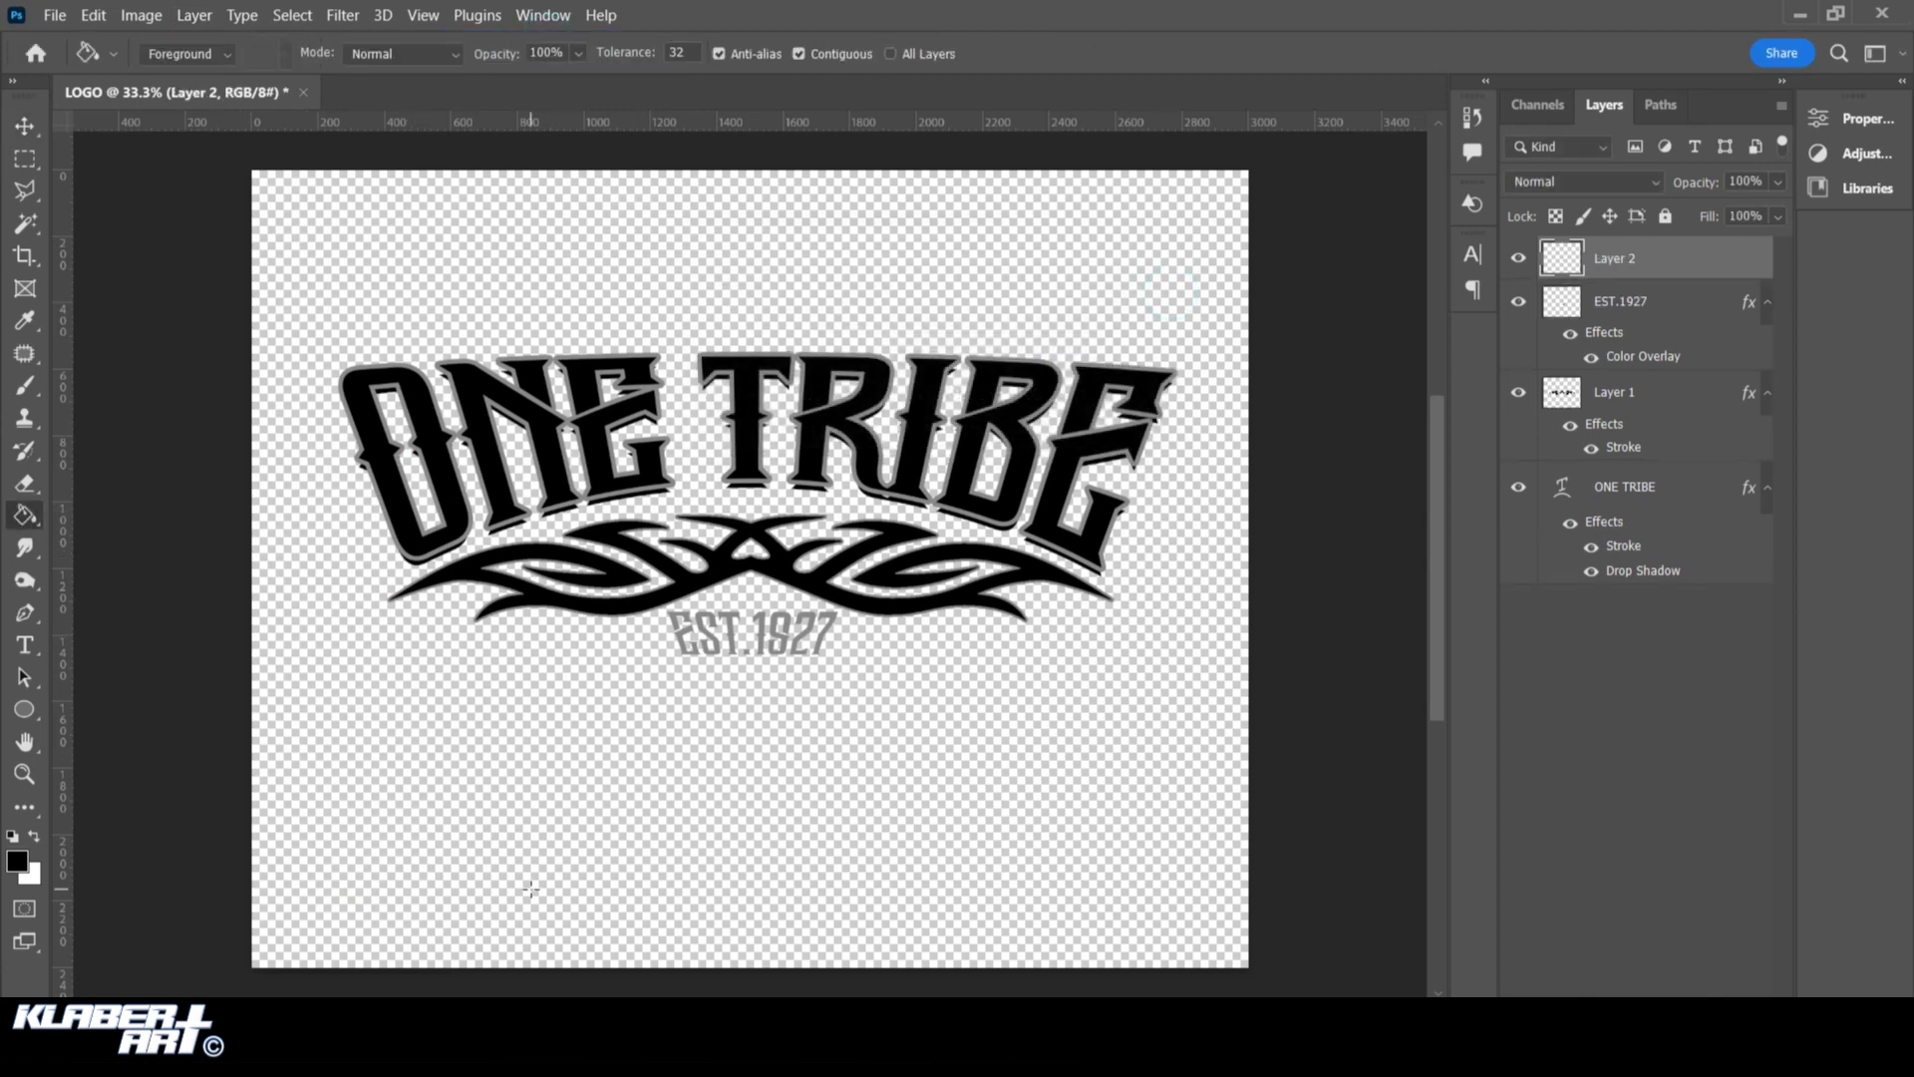
{"action": "left_click", "coordinate": [529, 889]}
{"action": "left_click_drag", "start_coordinate": [1708, 332], "coordinate": [1701, 583]}
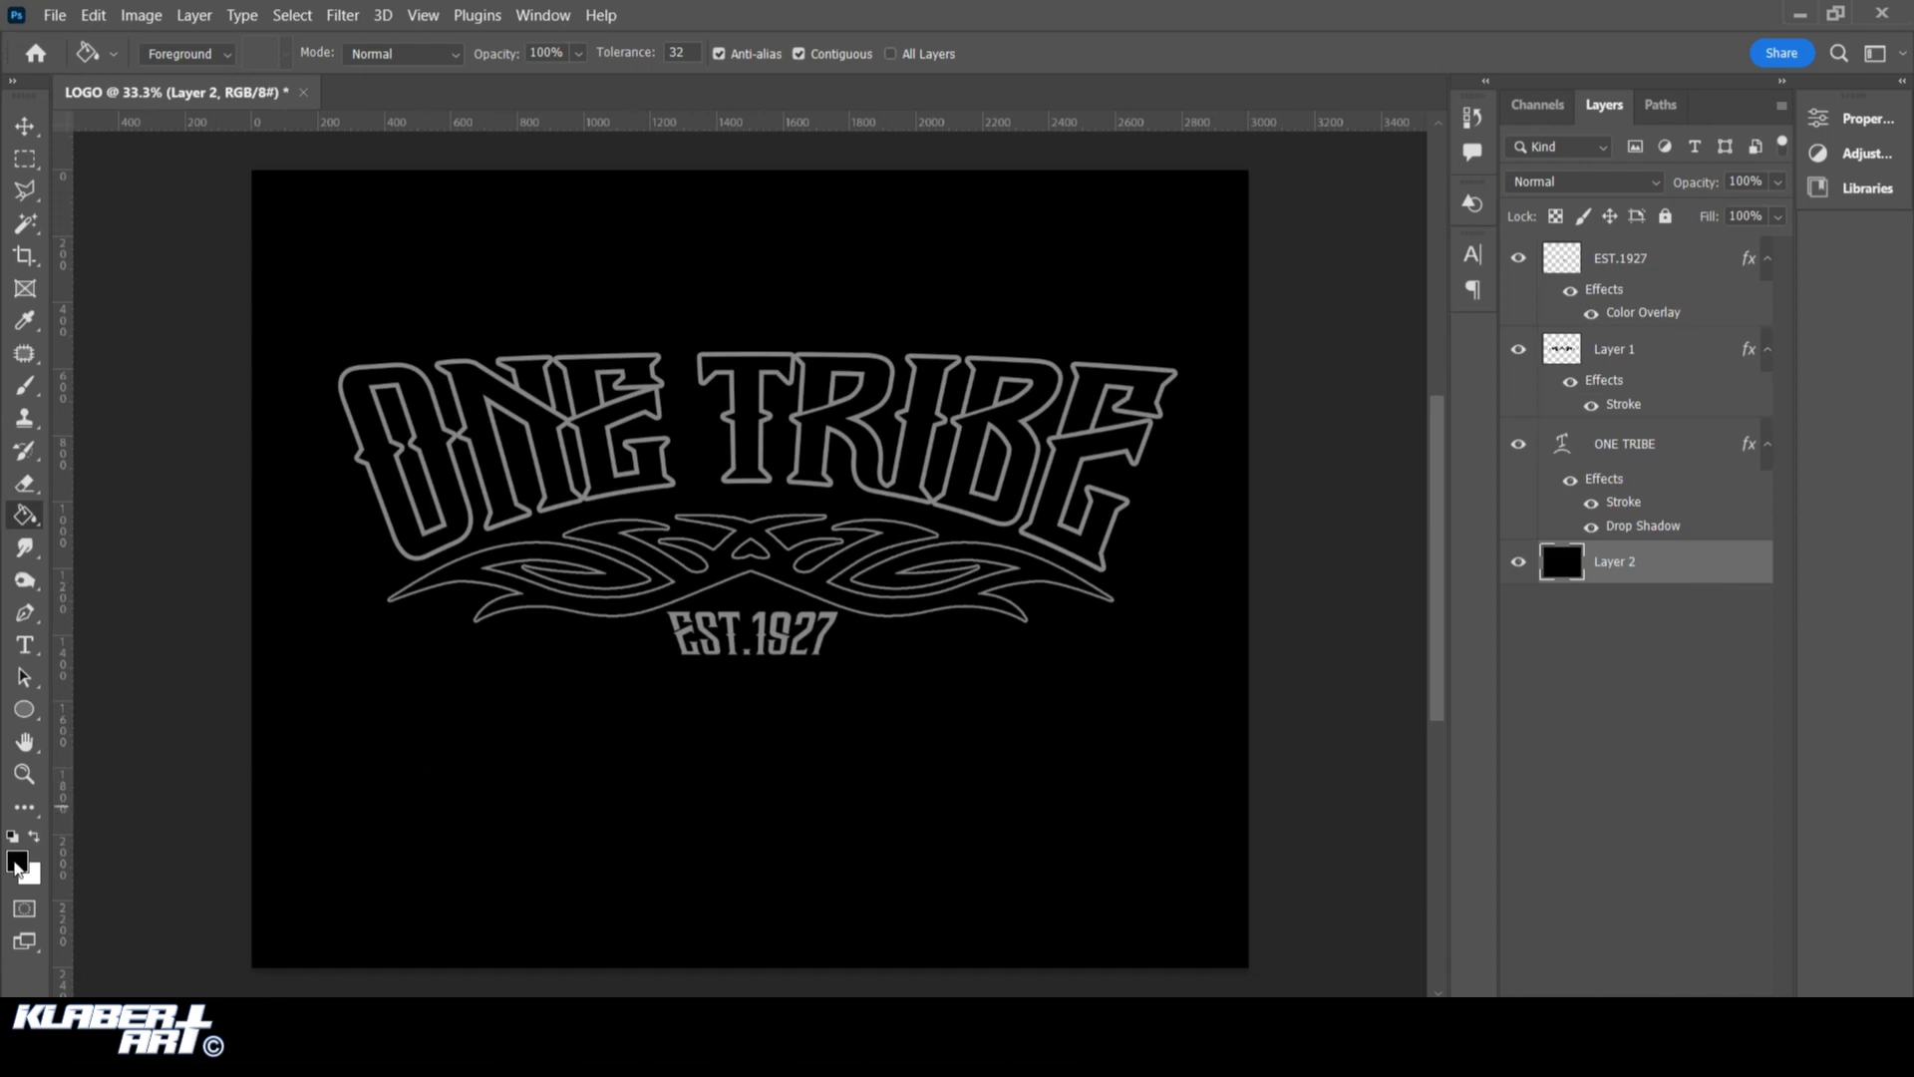
Try a grey #8a8a8a foreground color as the fill of the background layer
{"action": "left_click", "coordinate": [17, 863]}
{"action": "left_click", "coordinate": [1119, 571]}
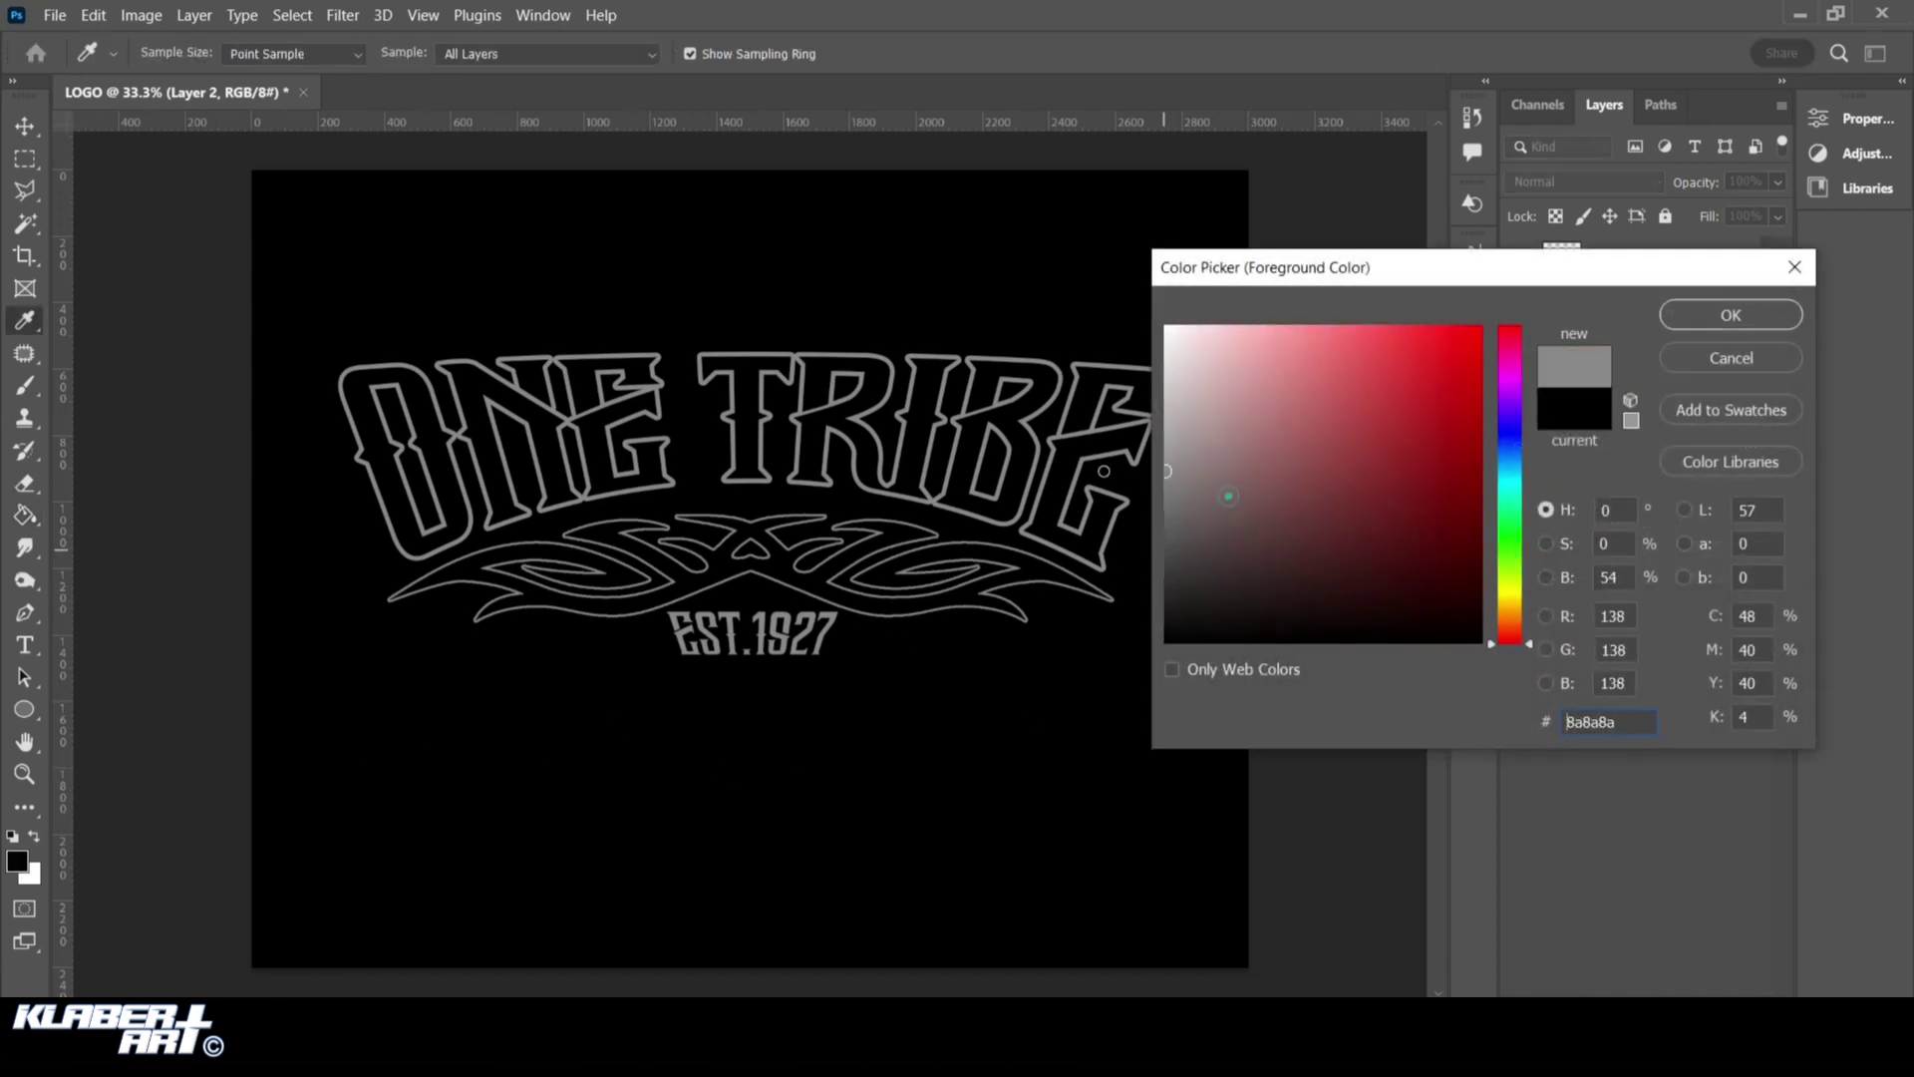
{"action": "left_click", "coordinate": [1730, 315]}
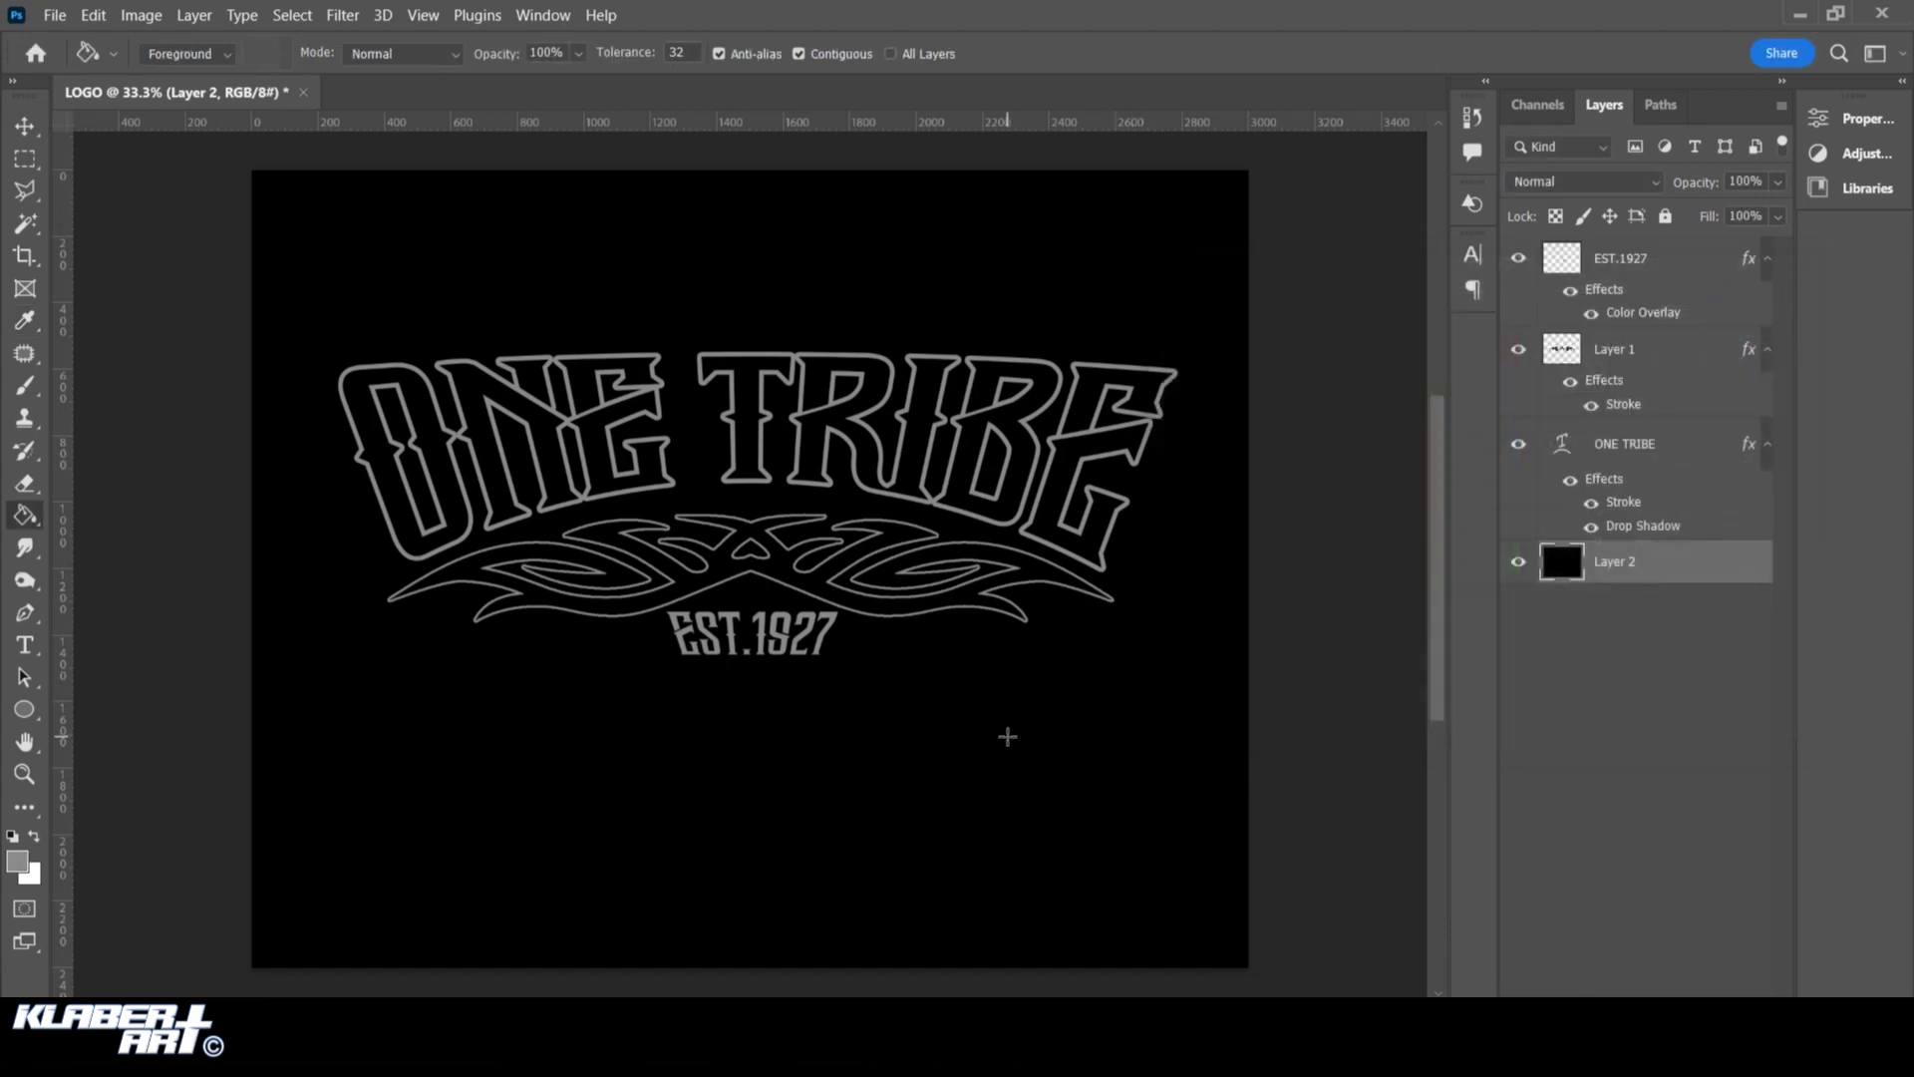
{"action": "left_click", "coordinate": [1007, 736]}
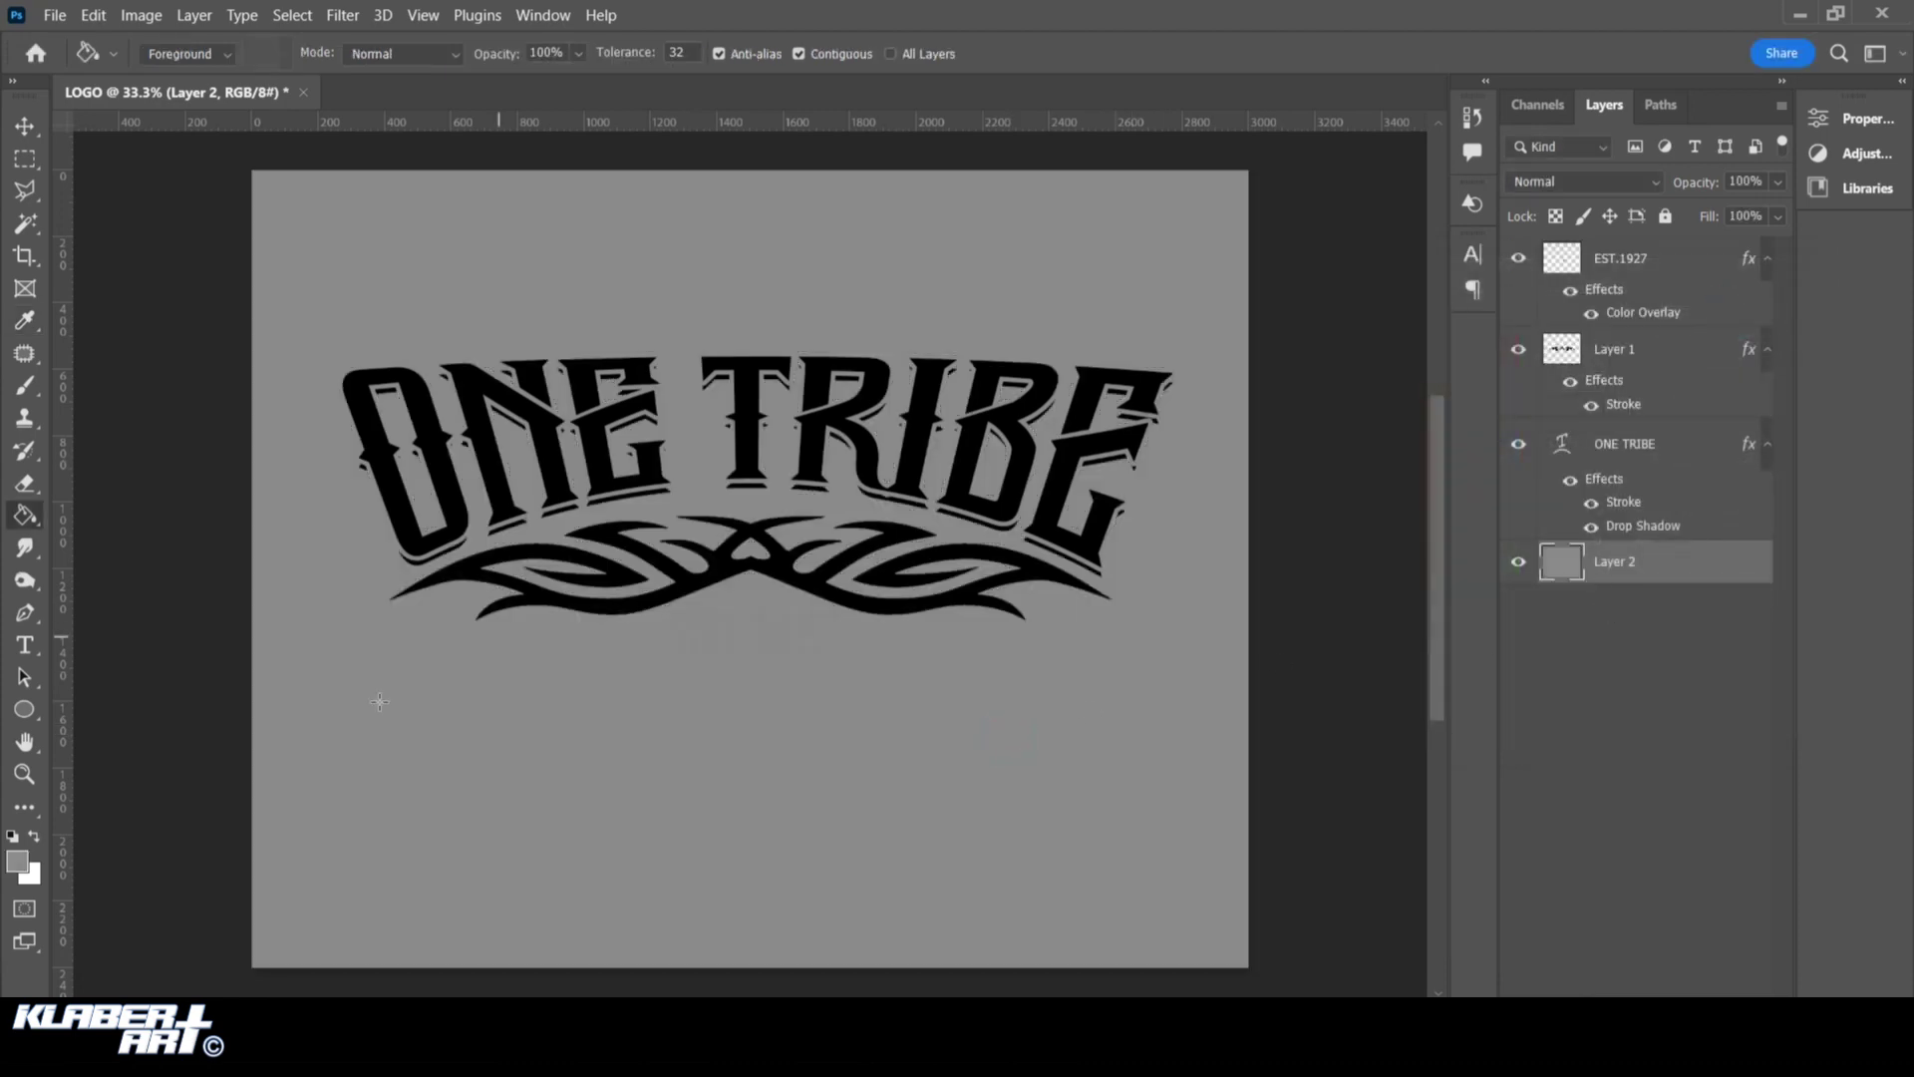
Set the foreground color to red #e21818 and fill the background layer with it
{"action": "left_click", "coordinate": [17, 861]}
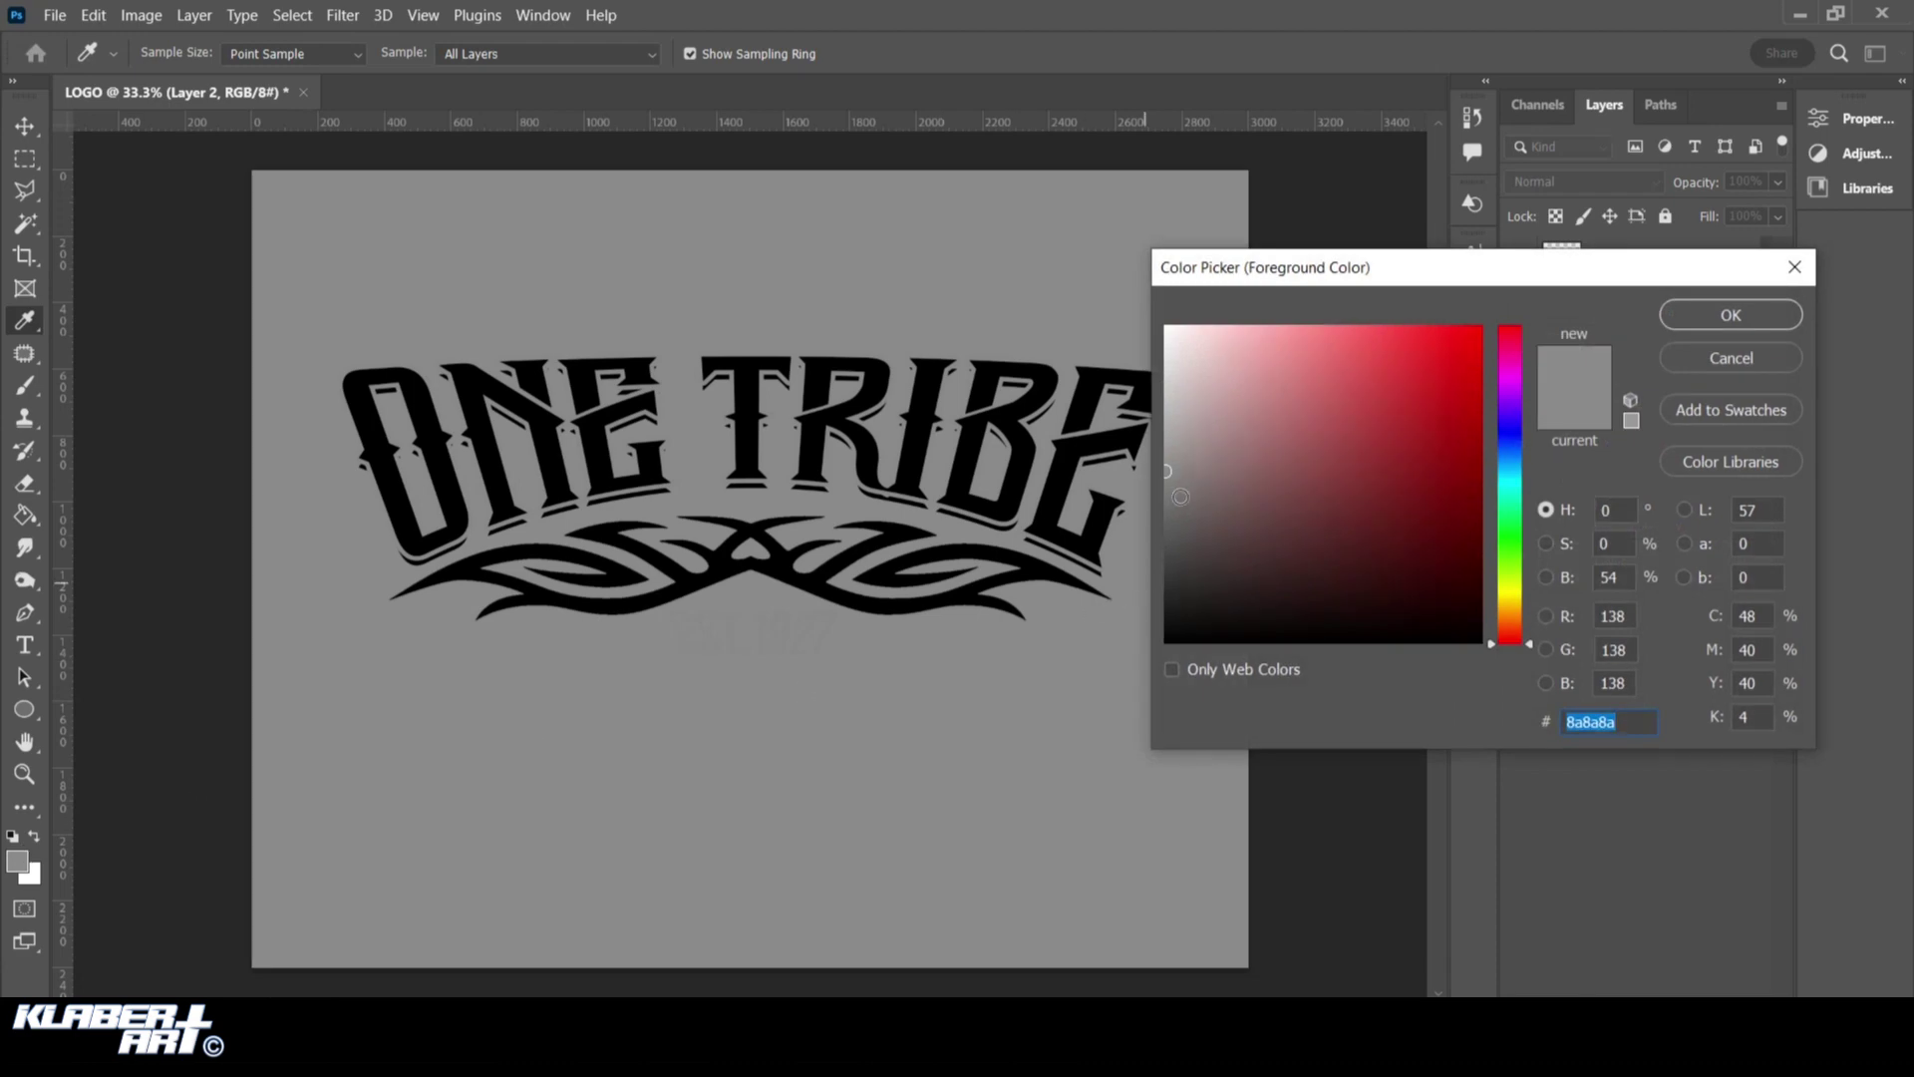
{"action": "left_click", "coordinate": [1180, 497]}
{"action": "left_click", "coordinate": [718, 850]}
{"action": "mouse_move", "coordinate": [1377, 531]}
{"action": "left_mouse_down"}
{"action": "mouse_move", "coordinate": [1457, 393]}
{"action": "mouse_move", "coordinate": [1449, 361]}
{"action": "left_mouse_up"}
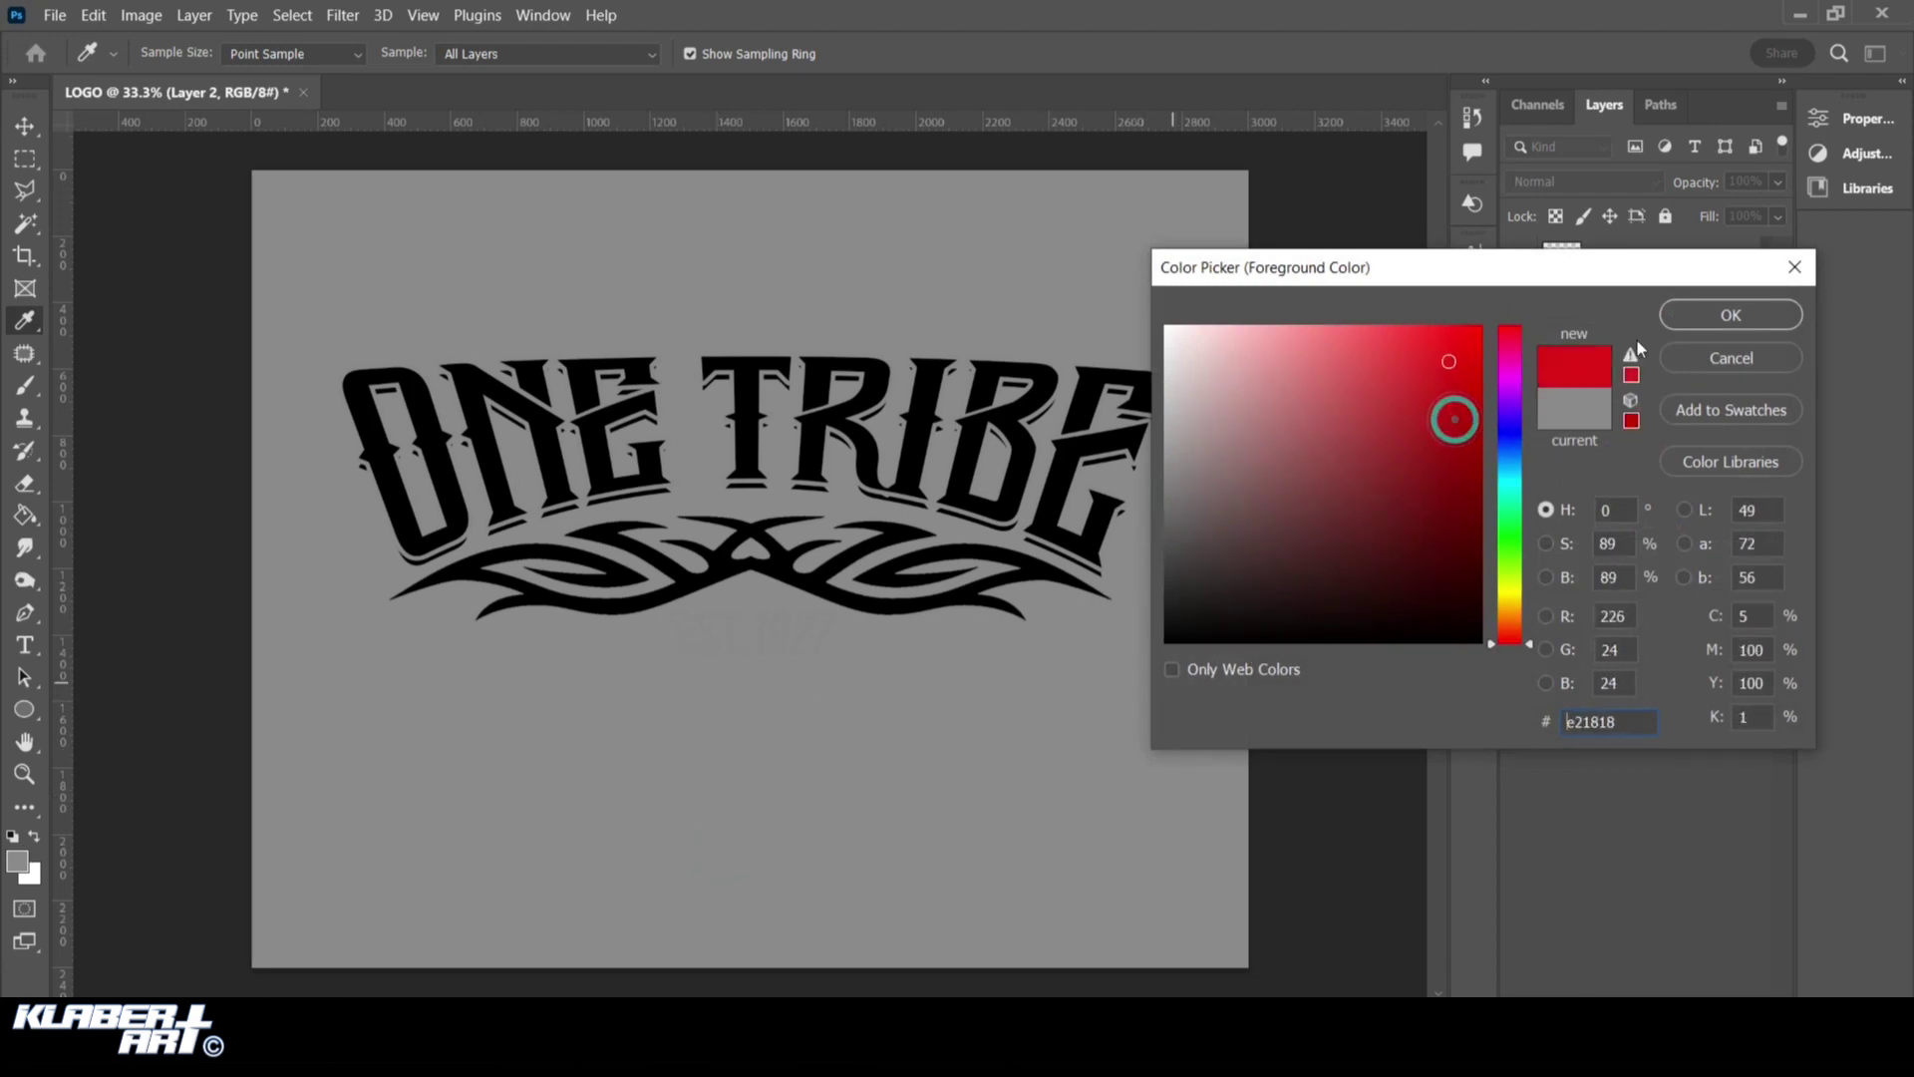
{"action": "left_click", "coordinate": [1679, 317]}
{"action": "key", "text": "g"}
{"action": "left_click", "coordinate": [1000, 787]}
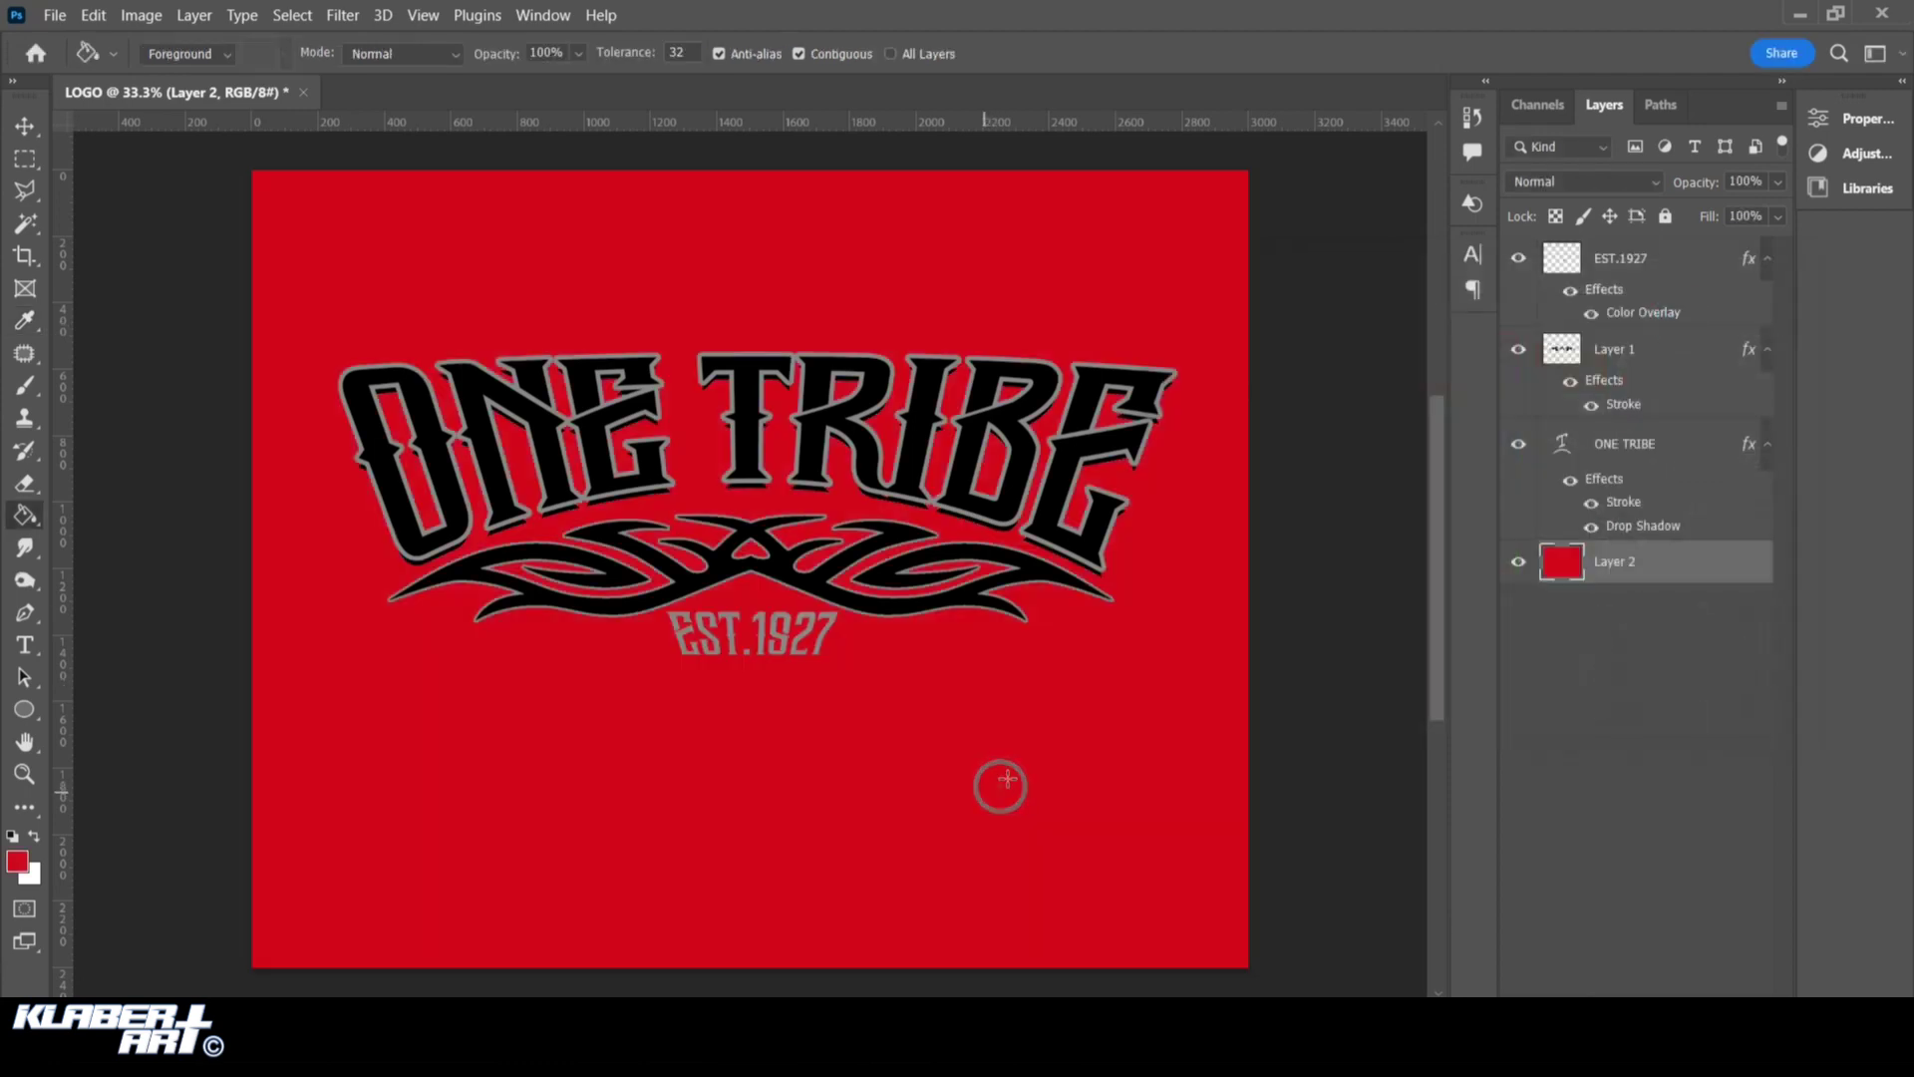
Change the Stroke color of the ornament on Layer 1 to white #ffffff
{"action": "double_click", "coordinate": [1699, 361]}
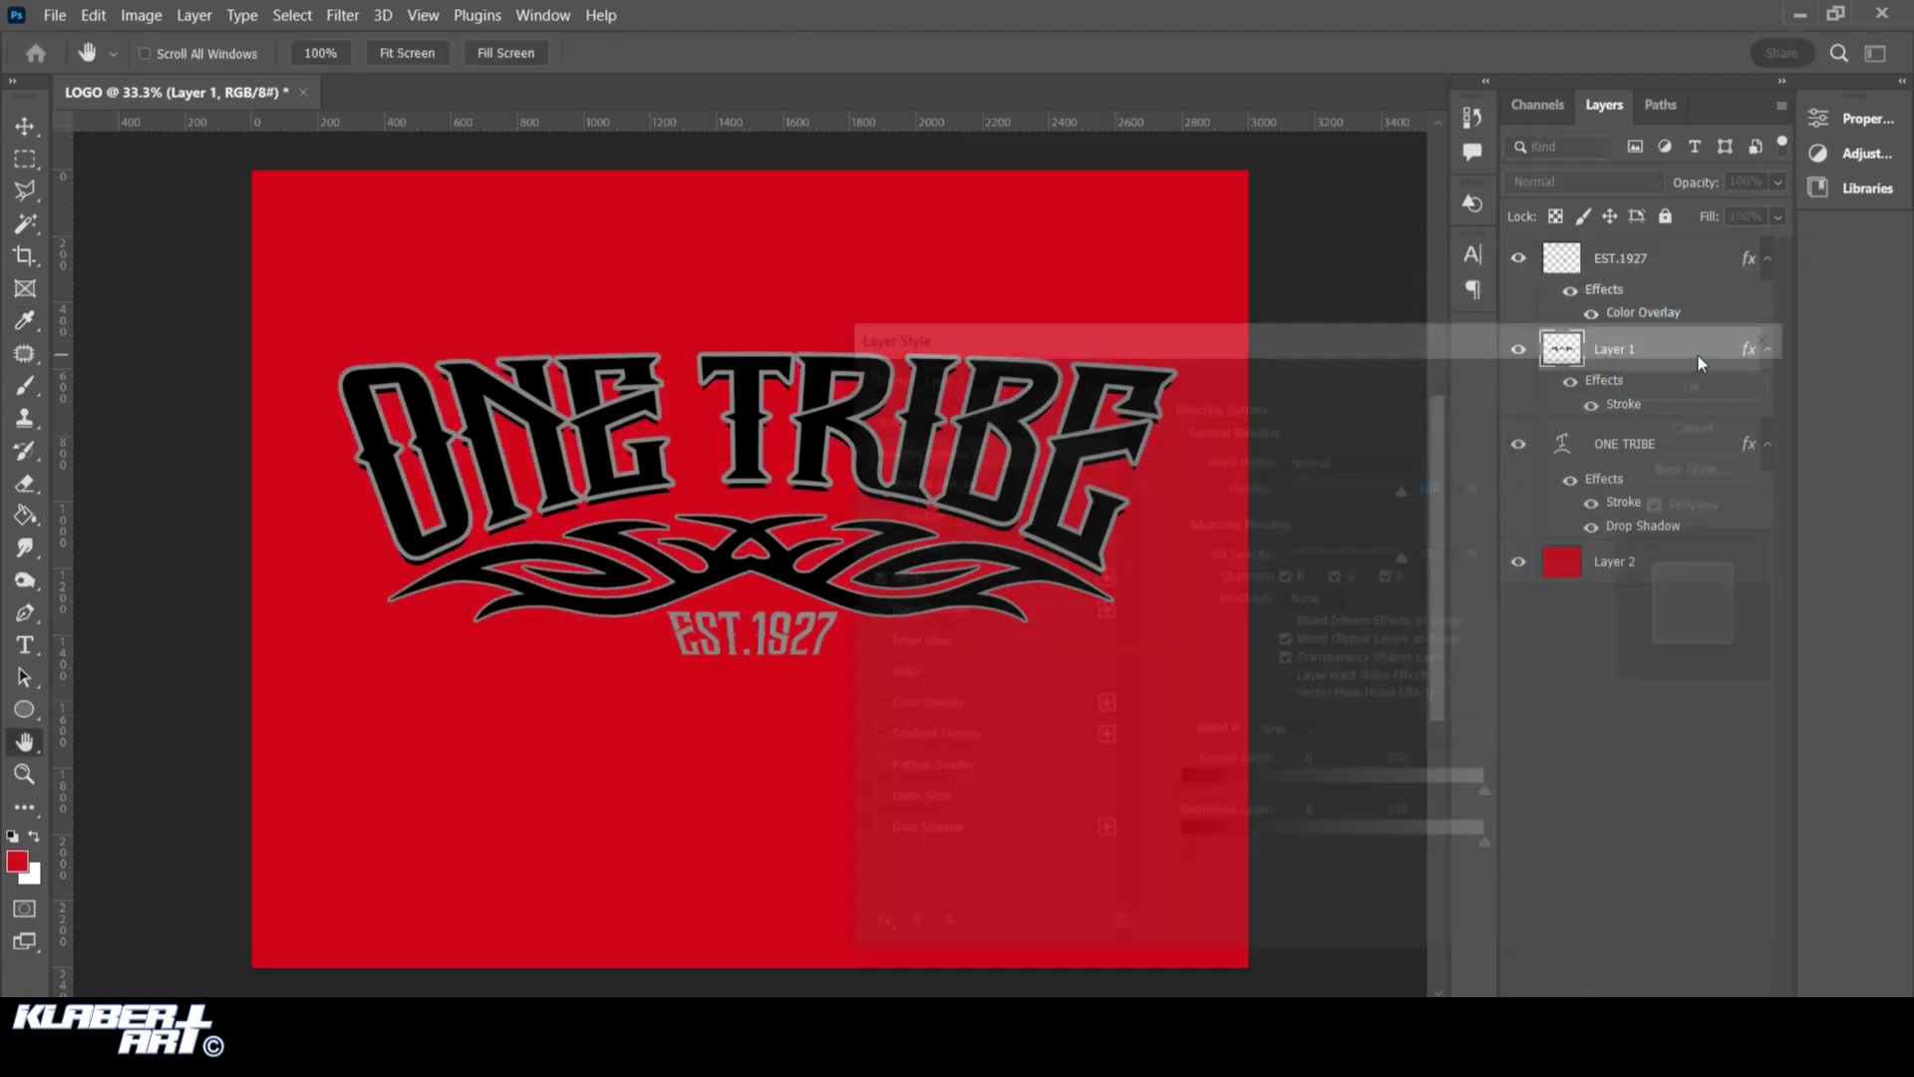
{"action": "left_click", "coordinate": [957, 577]}
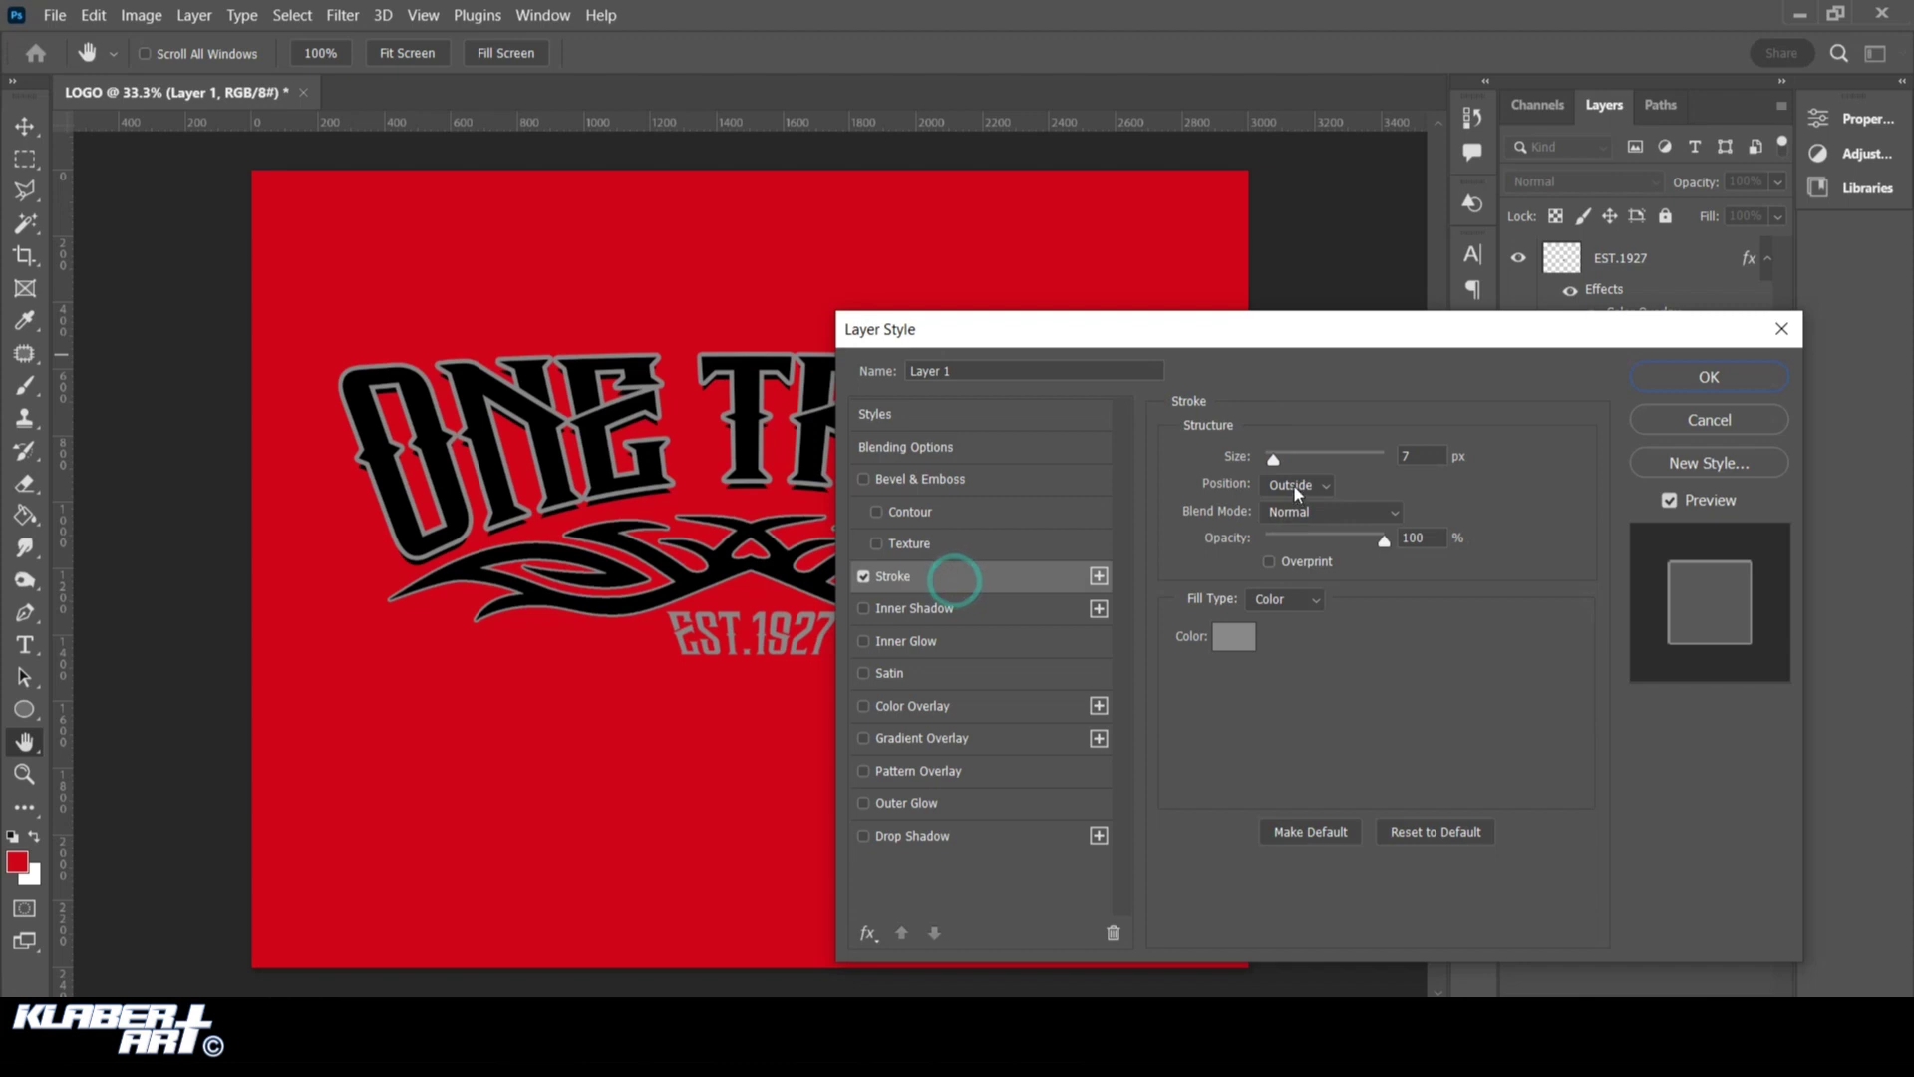
{"action": "left_click", "coordinate": [1233, 637]}
{"action": "type", "text": "ffffff"}
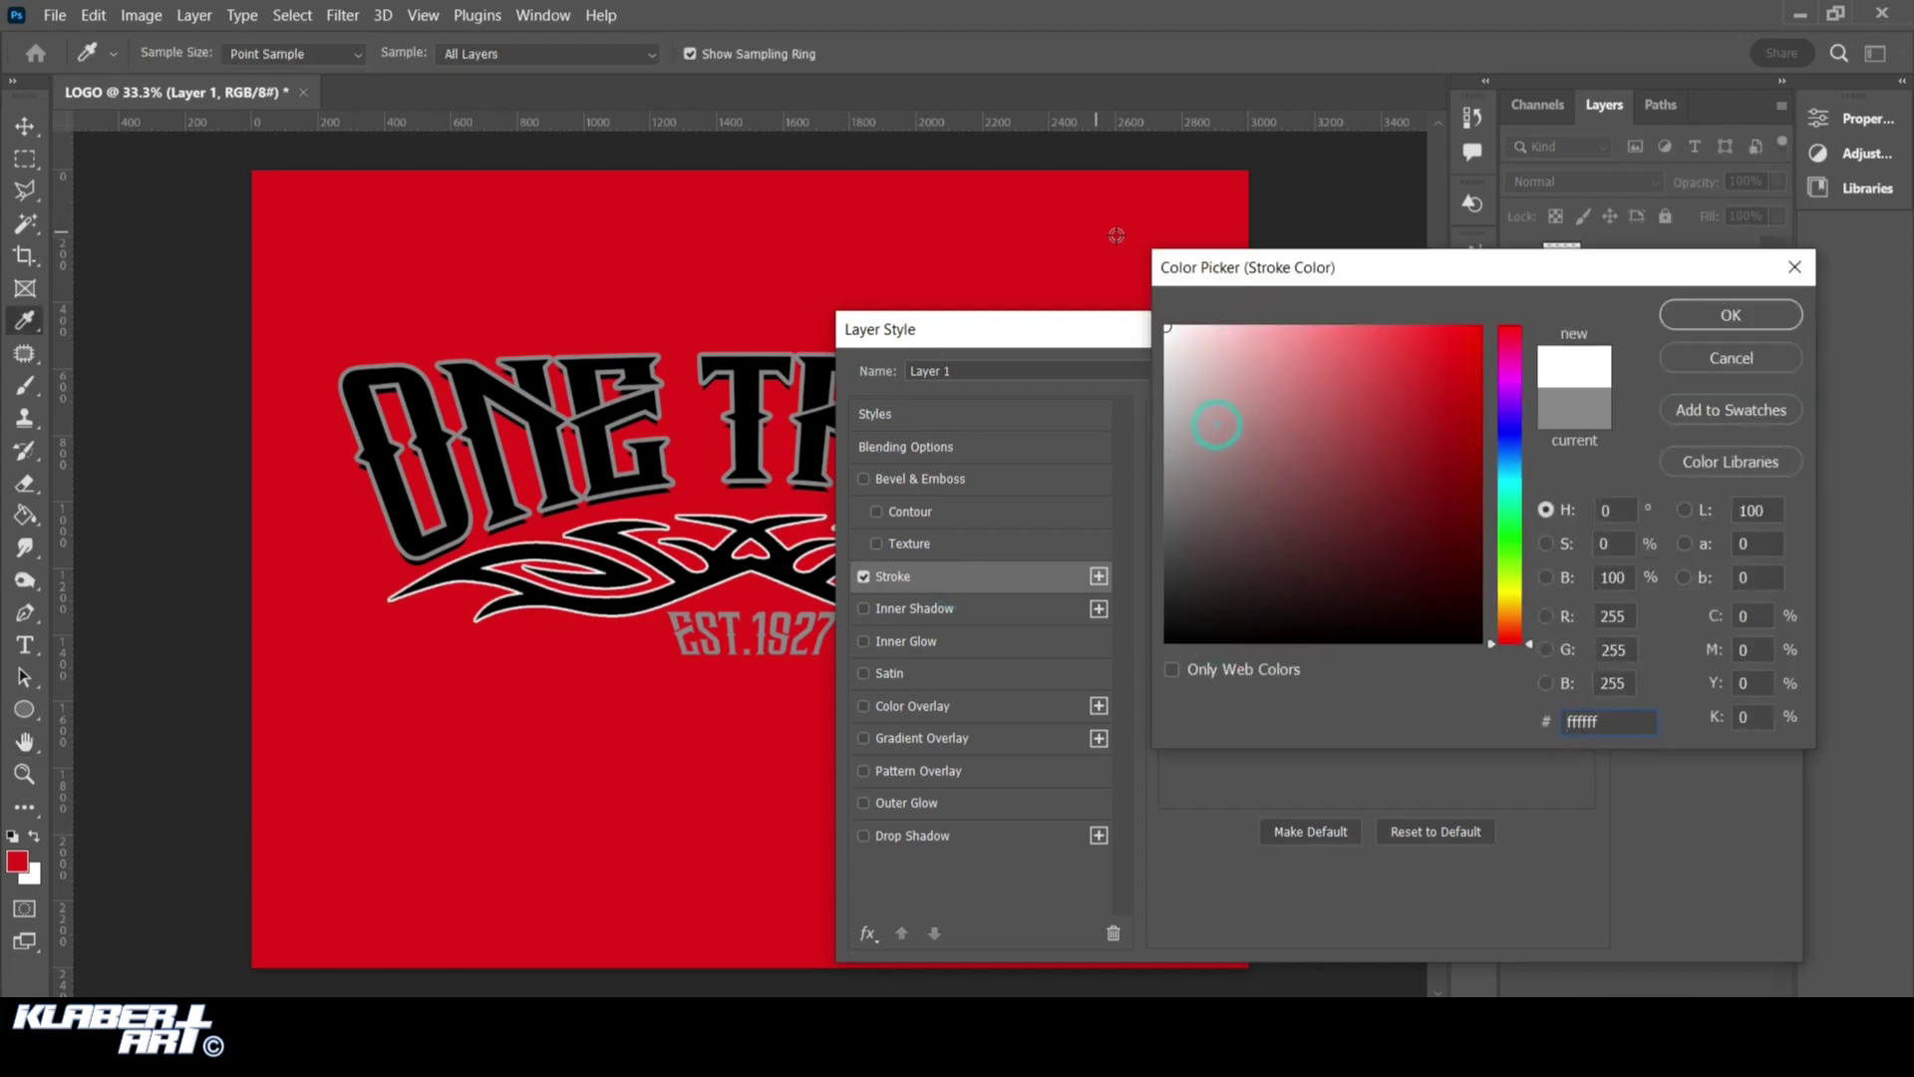
{"action": "left_click", "coordinate": [1731, 315]}
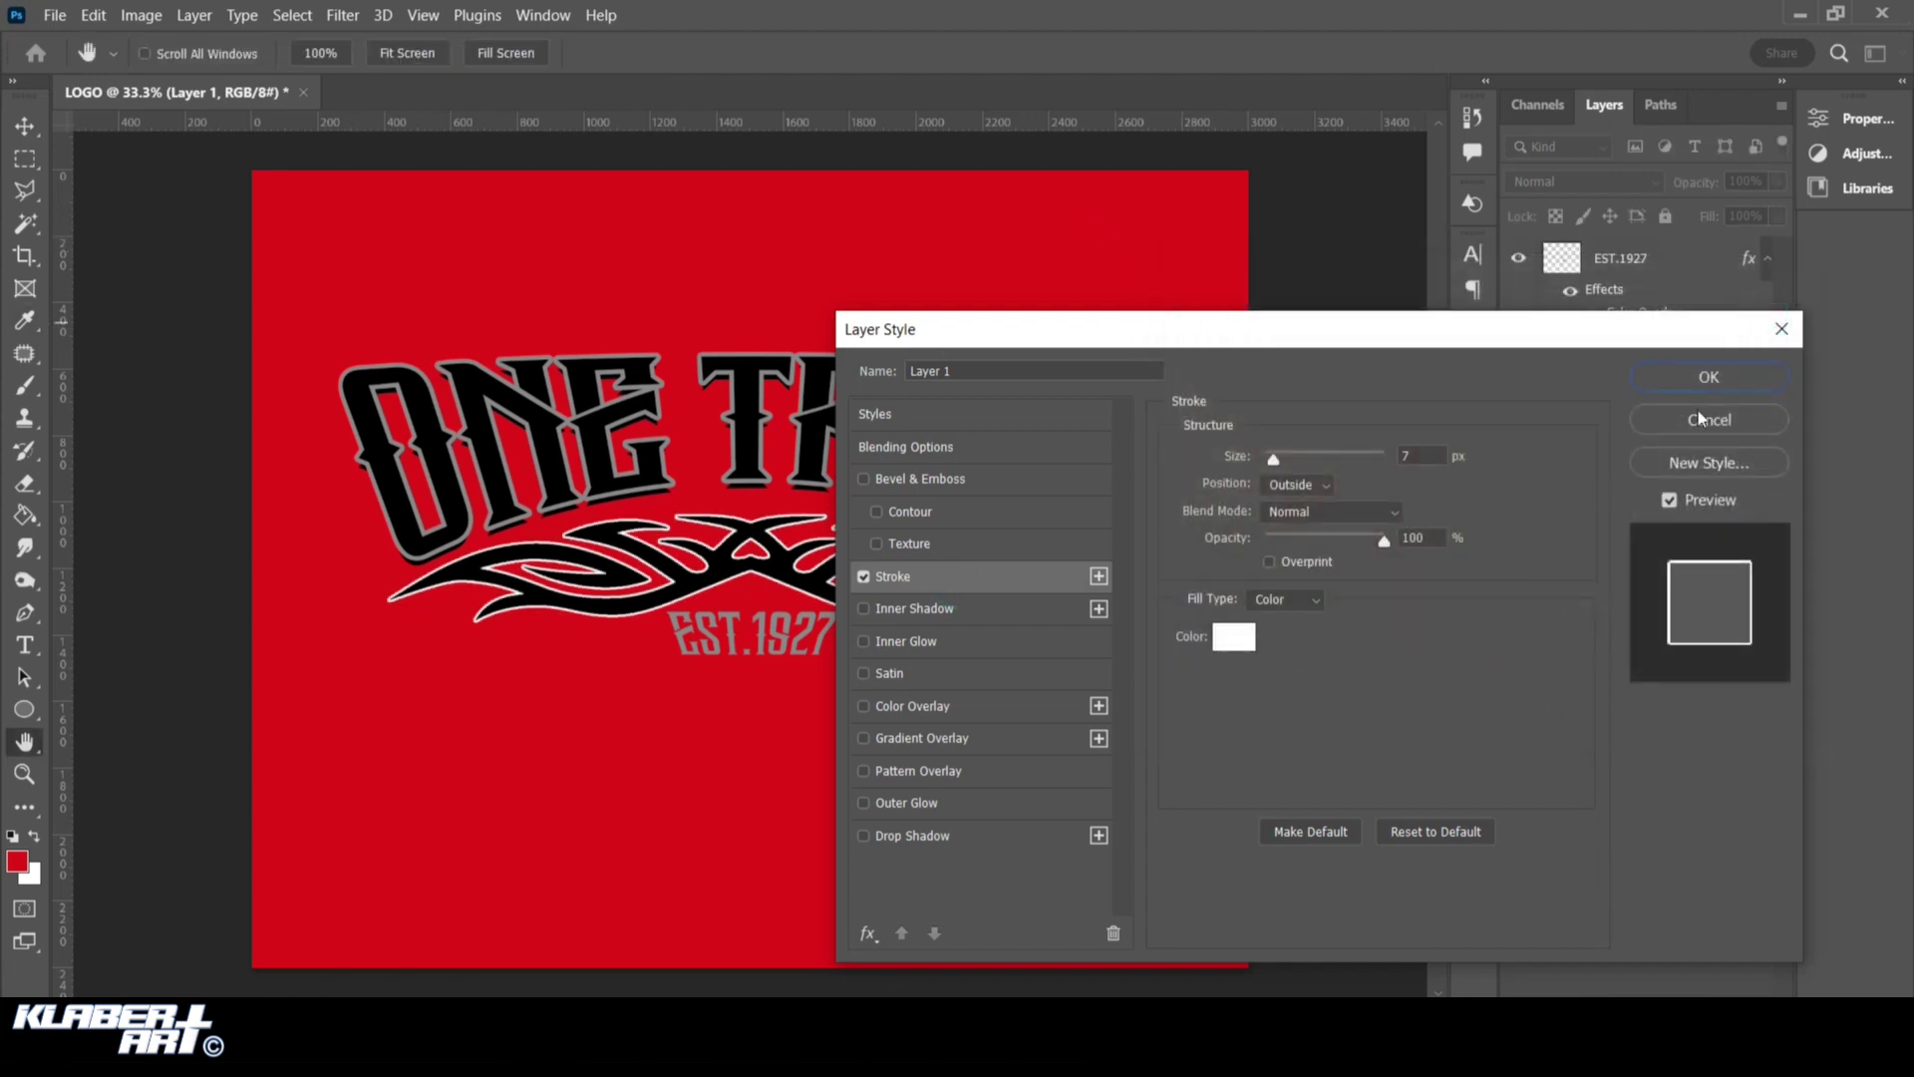
{"action": "left_click", "coordinate": [1705, 379]}
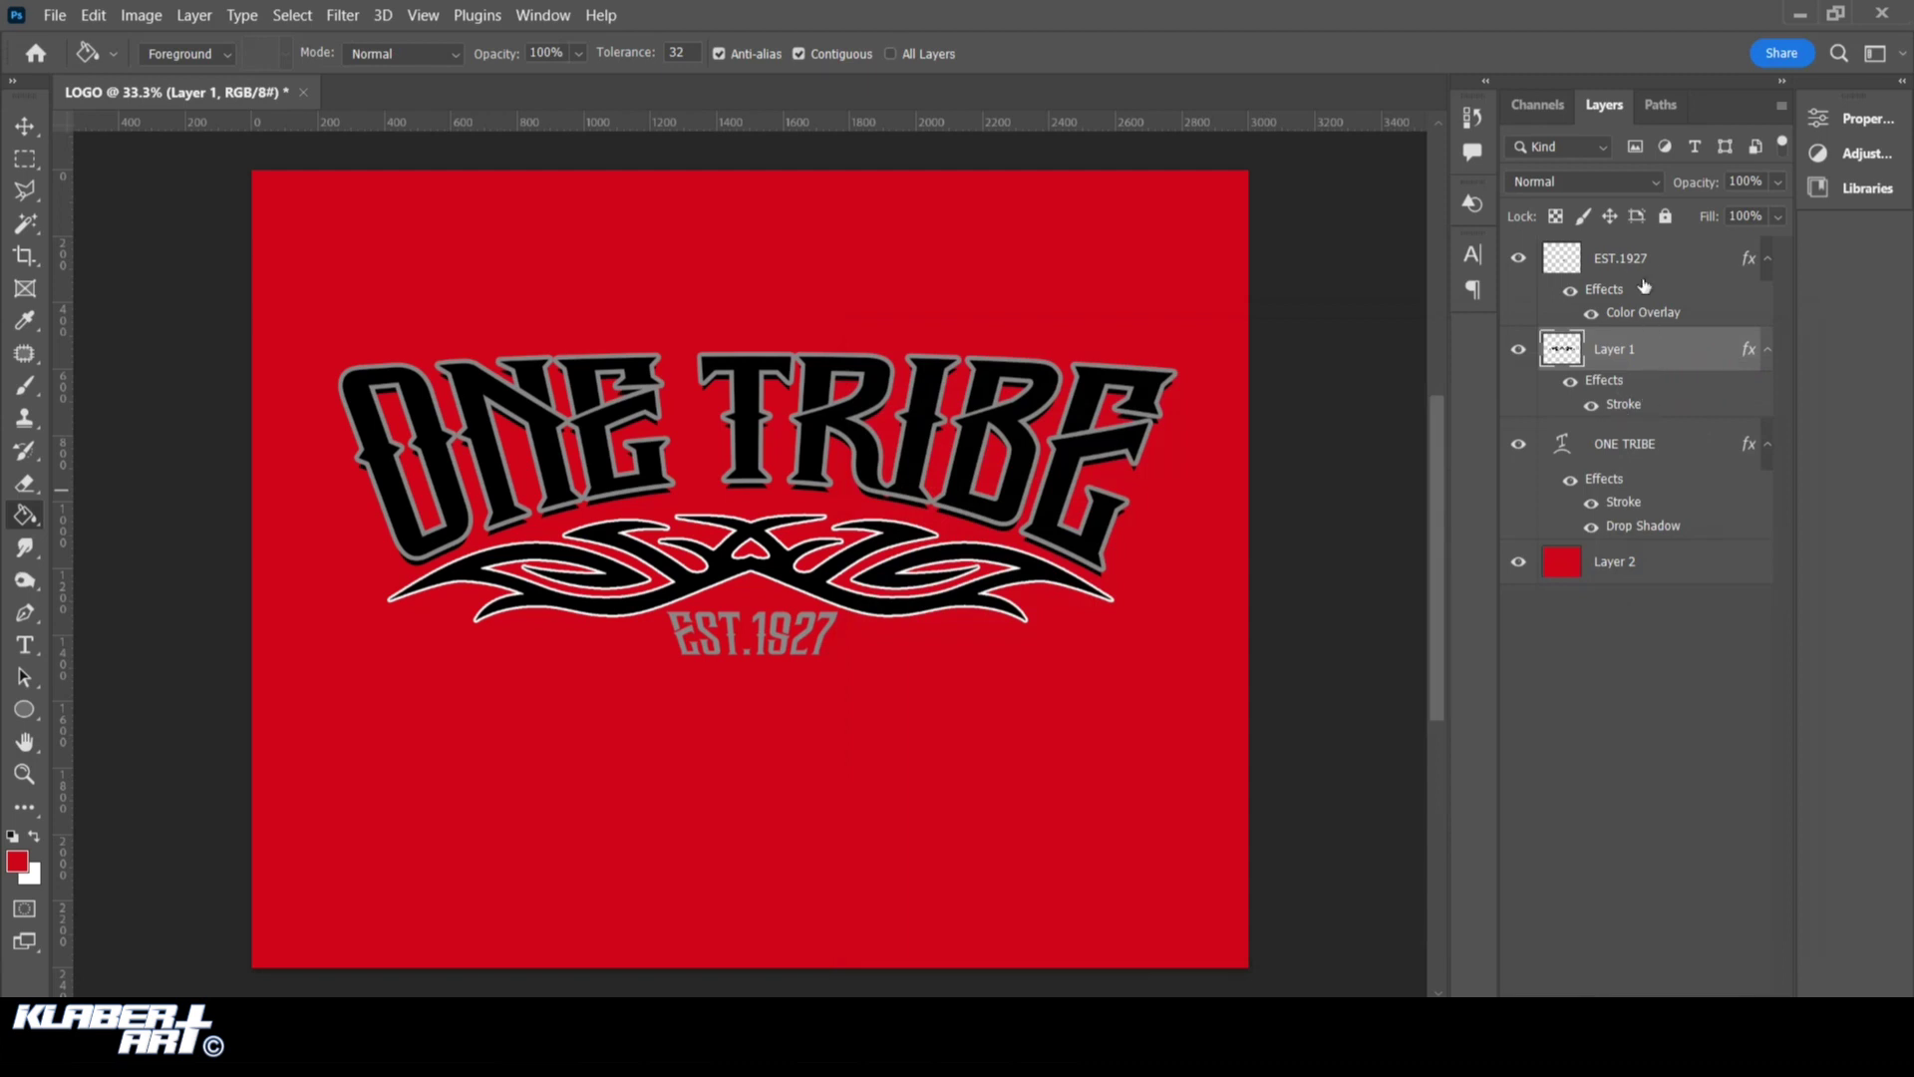
Add a 7 px outside Stroke in black #000000 to the EST.1927 layer
{"action": "double_click", "coordinate": [1674, 260]}
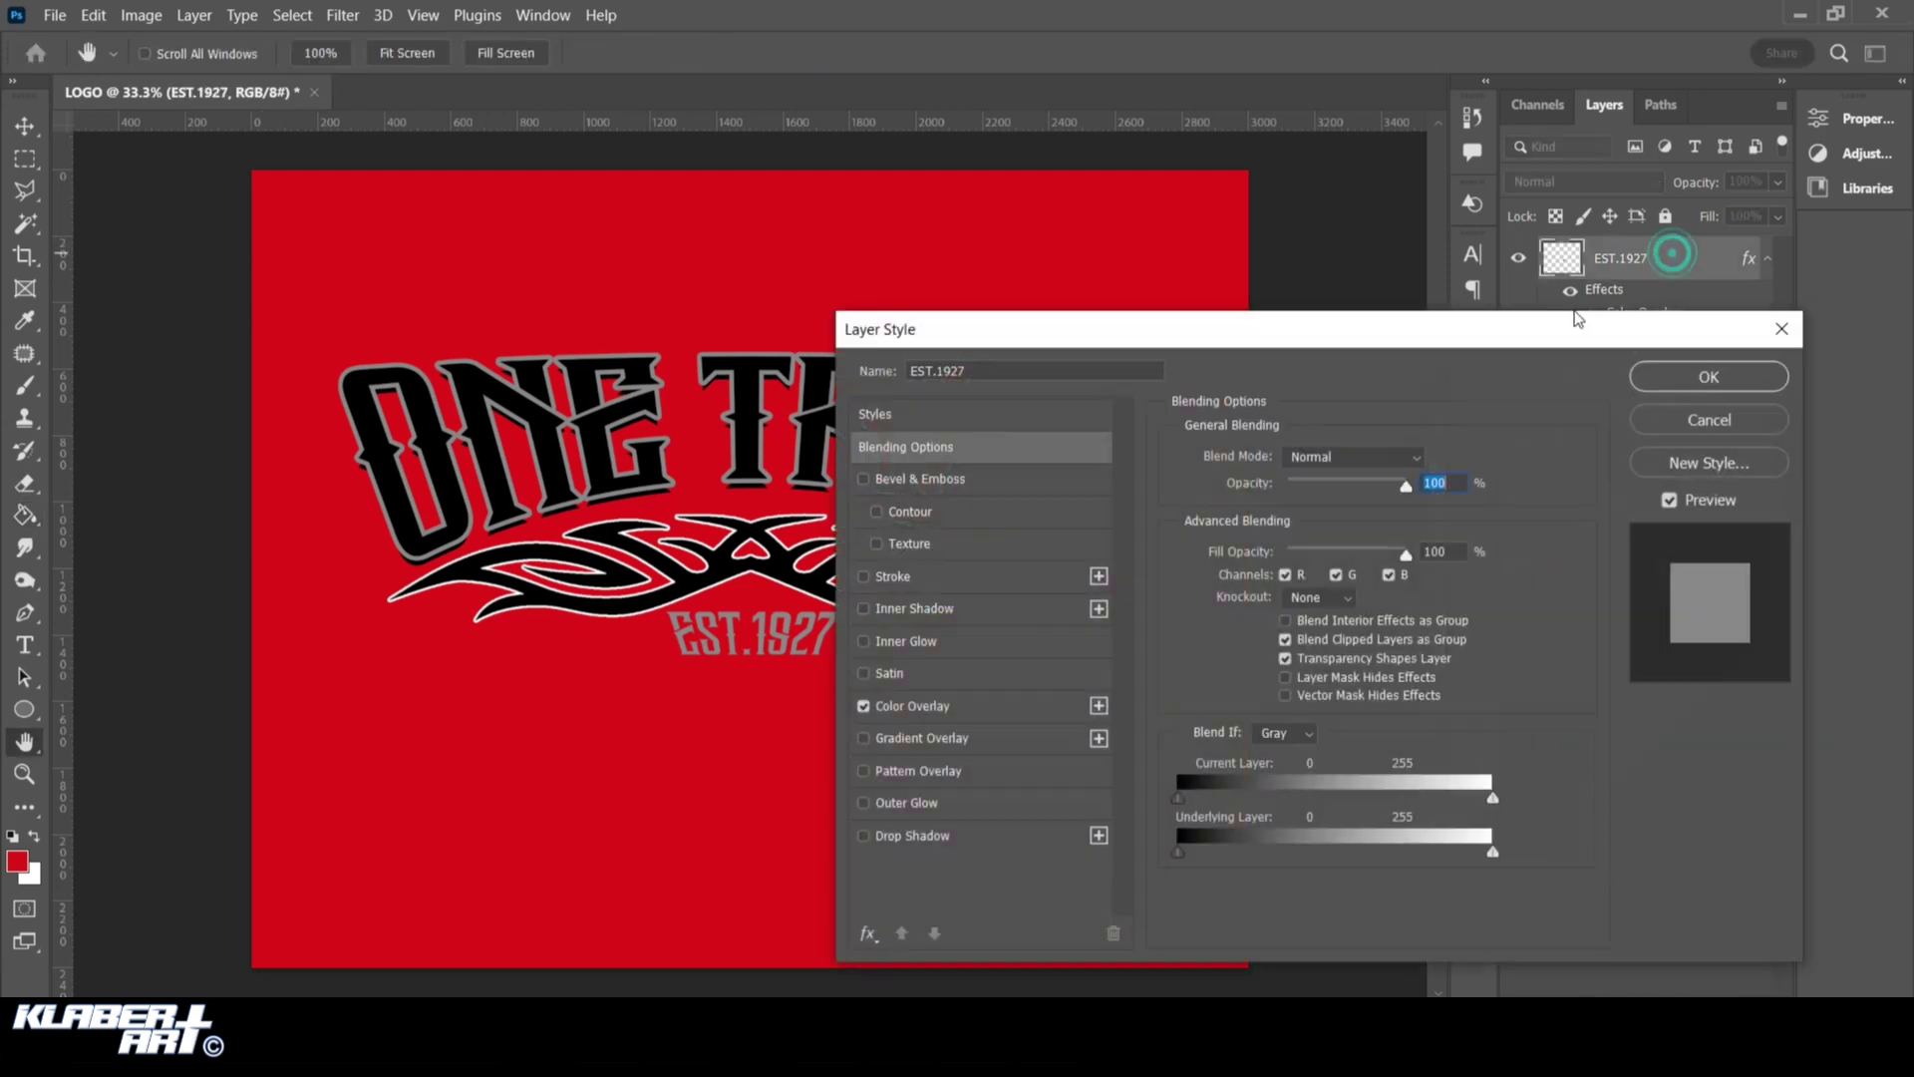
{"action": "left_click", "coordinate": [957, 576]}
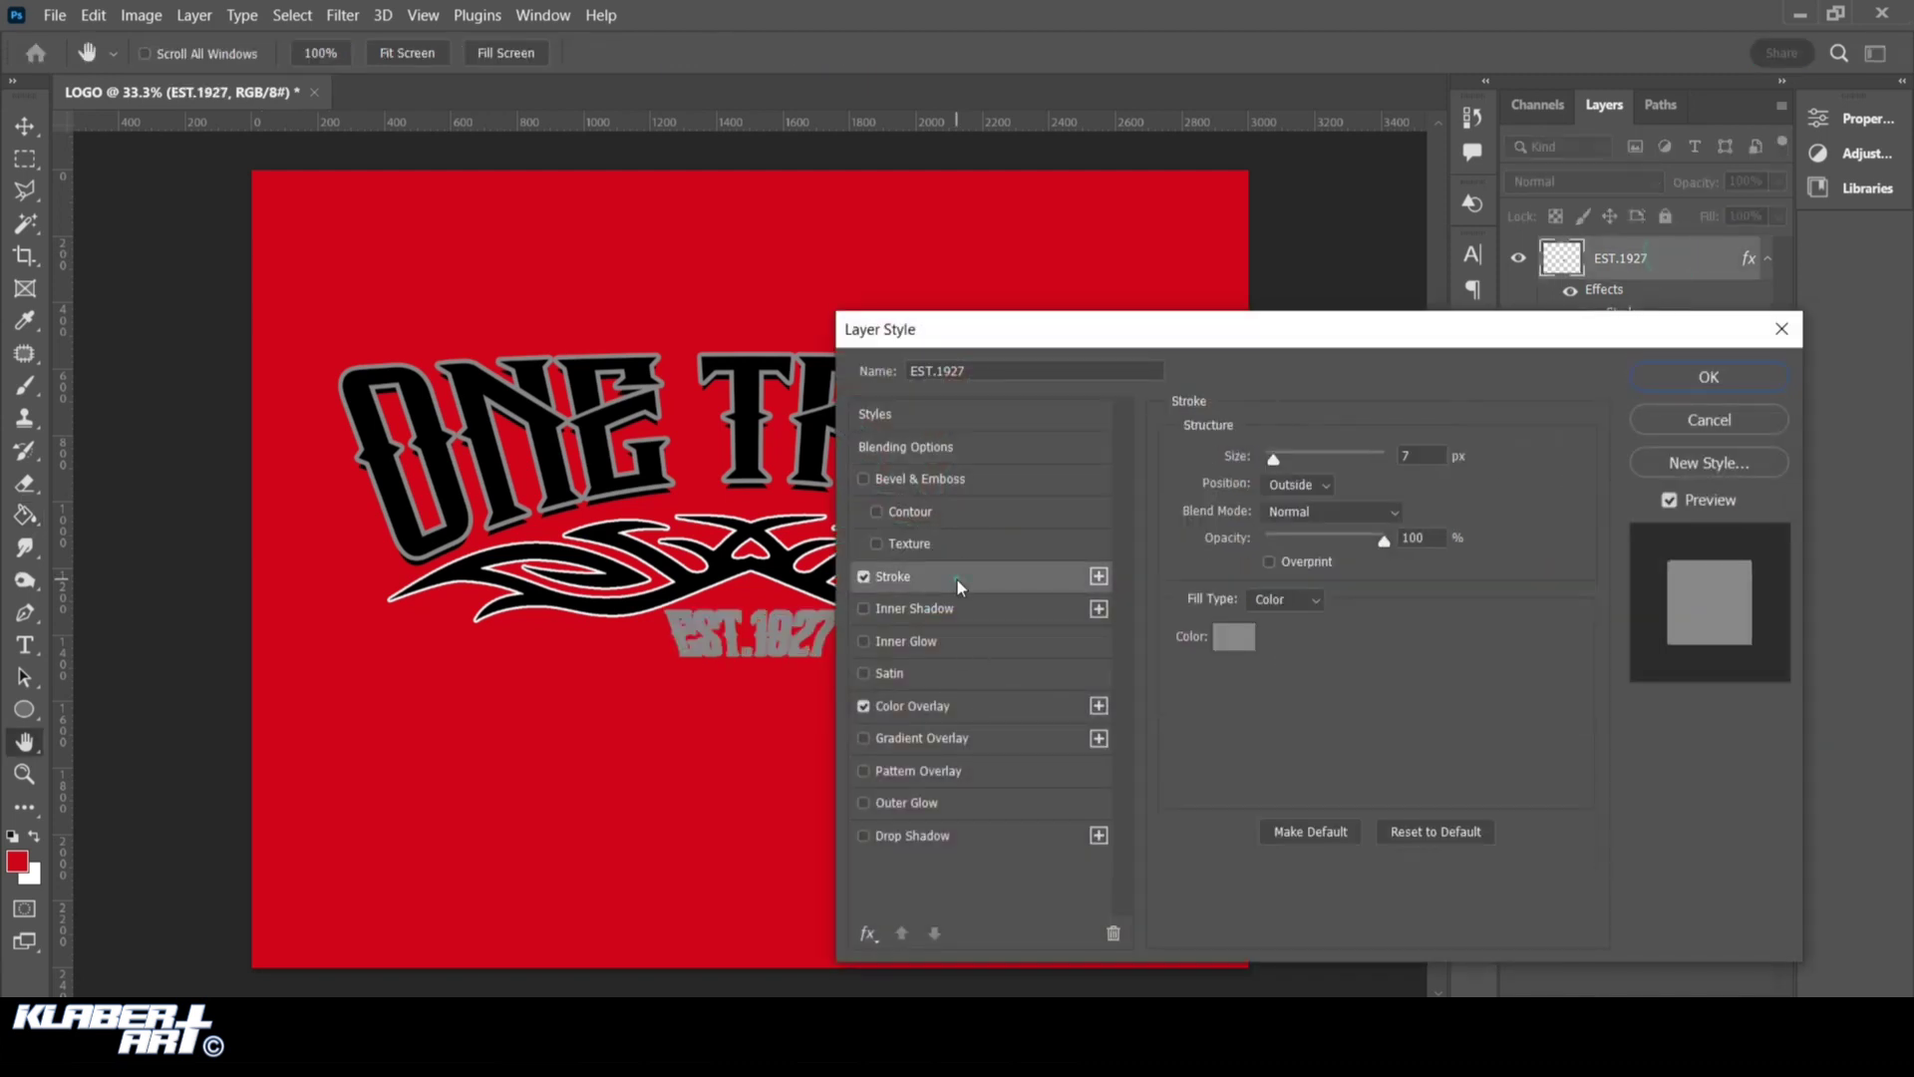
{"action": "left_click", "coordinate": [1230, 647]}
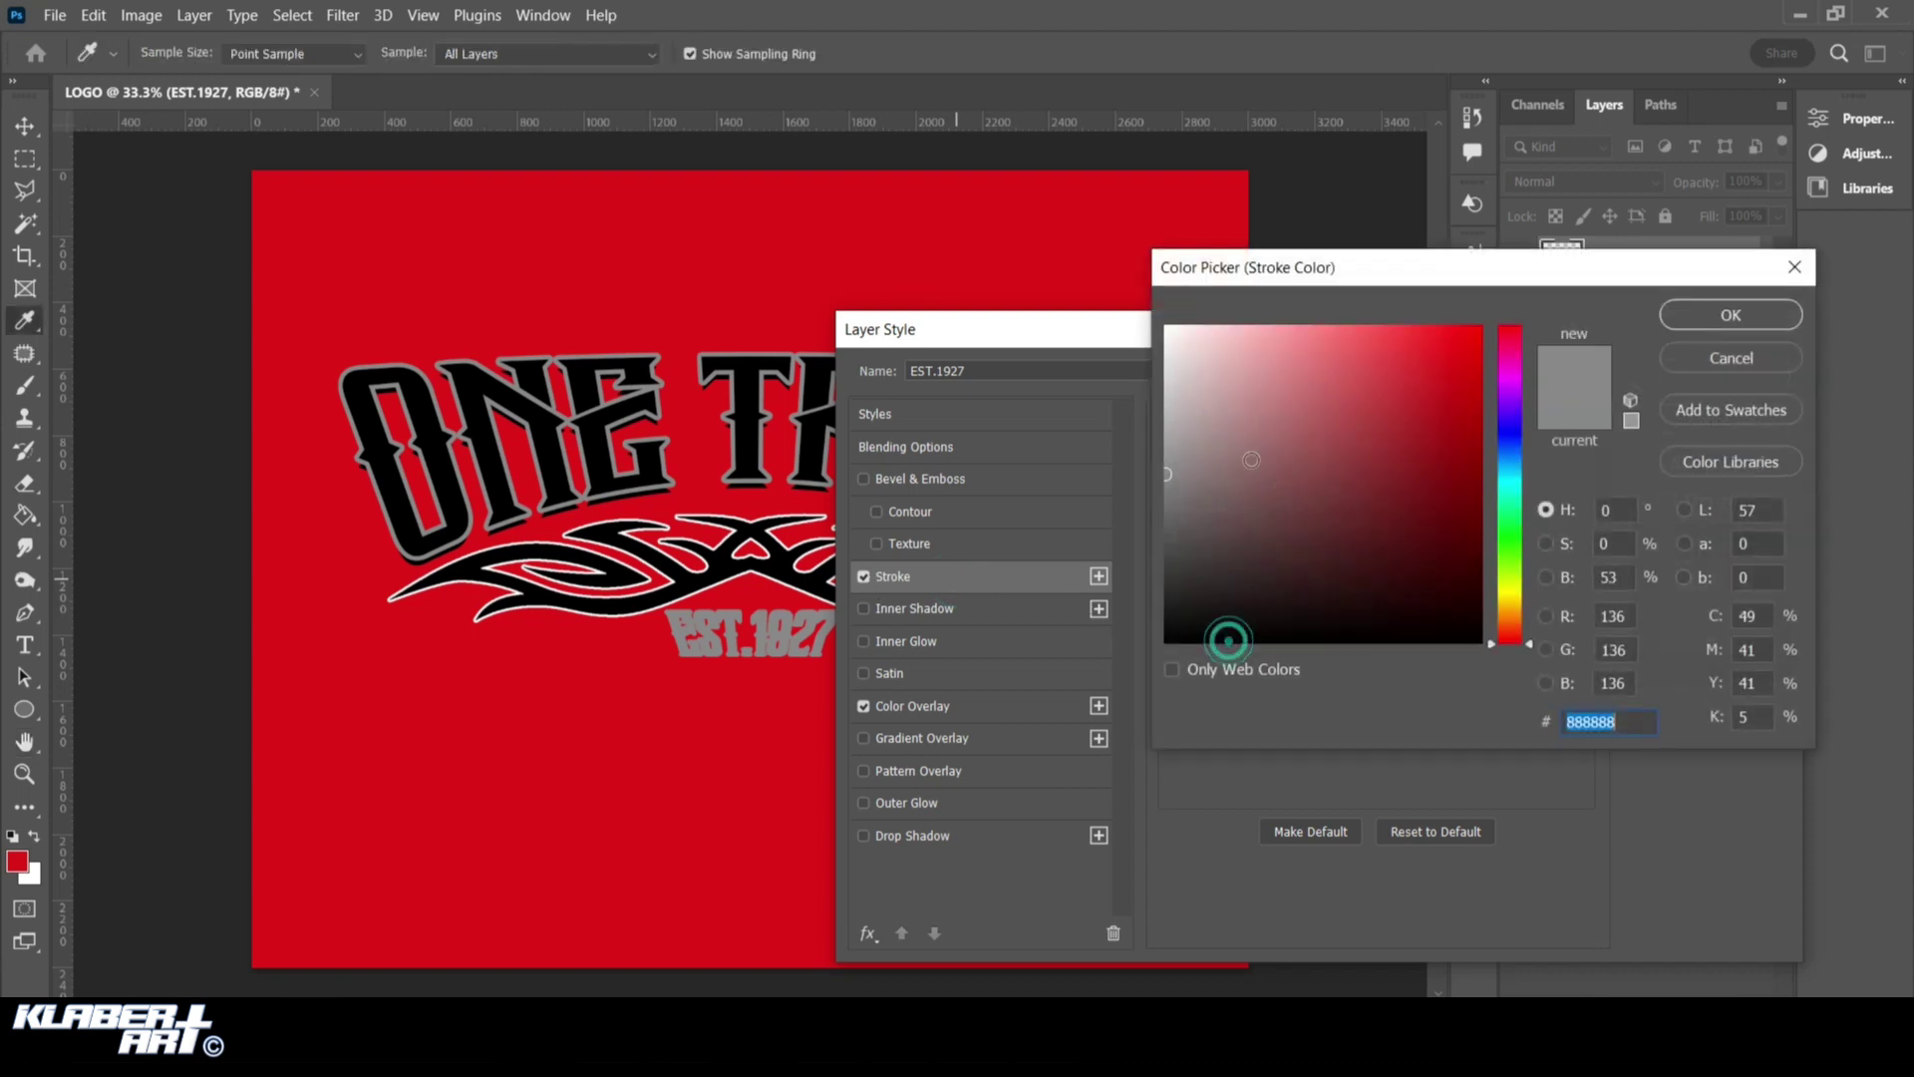
{"action": "left_click_drag", "start_coordinate": [1264, 431], "coordinate": [1050, 235]}
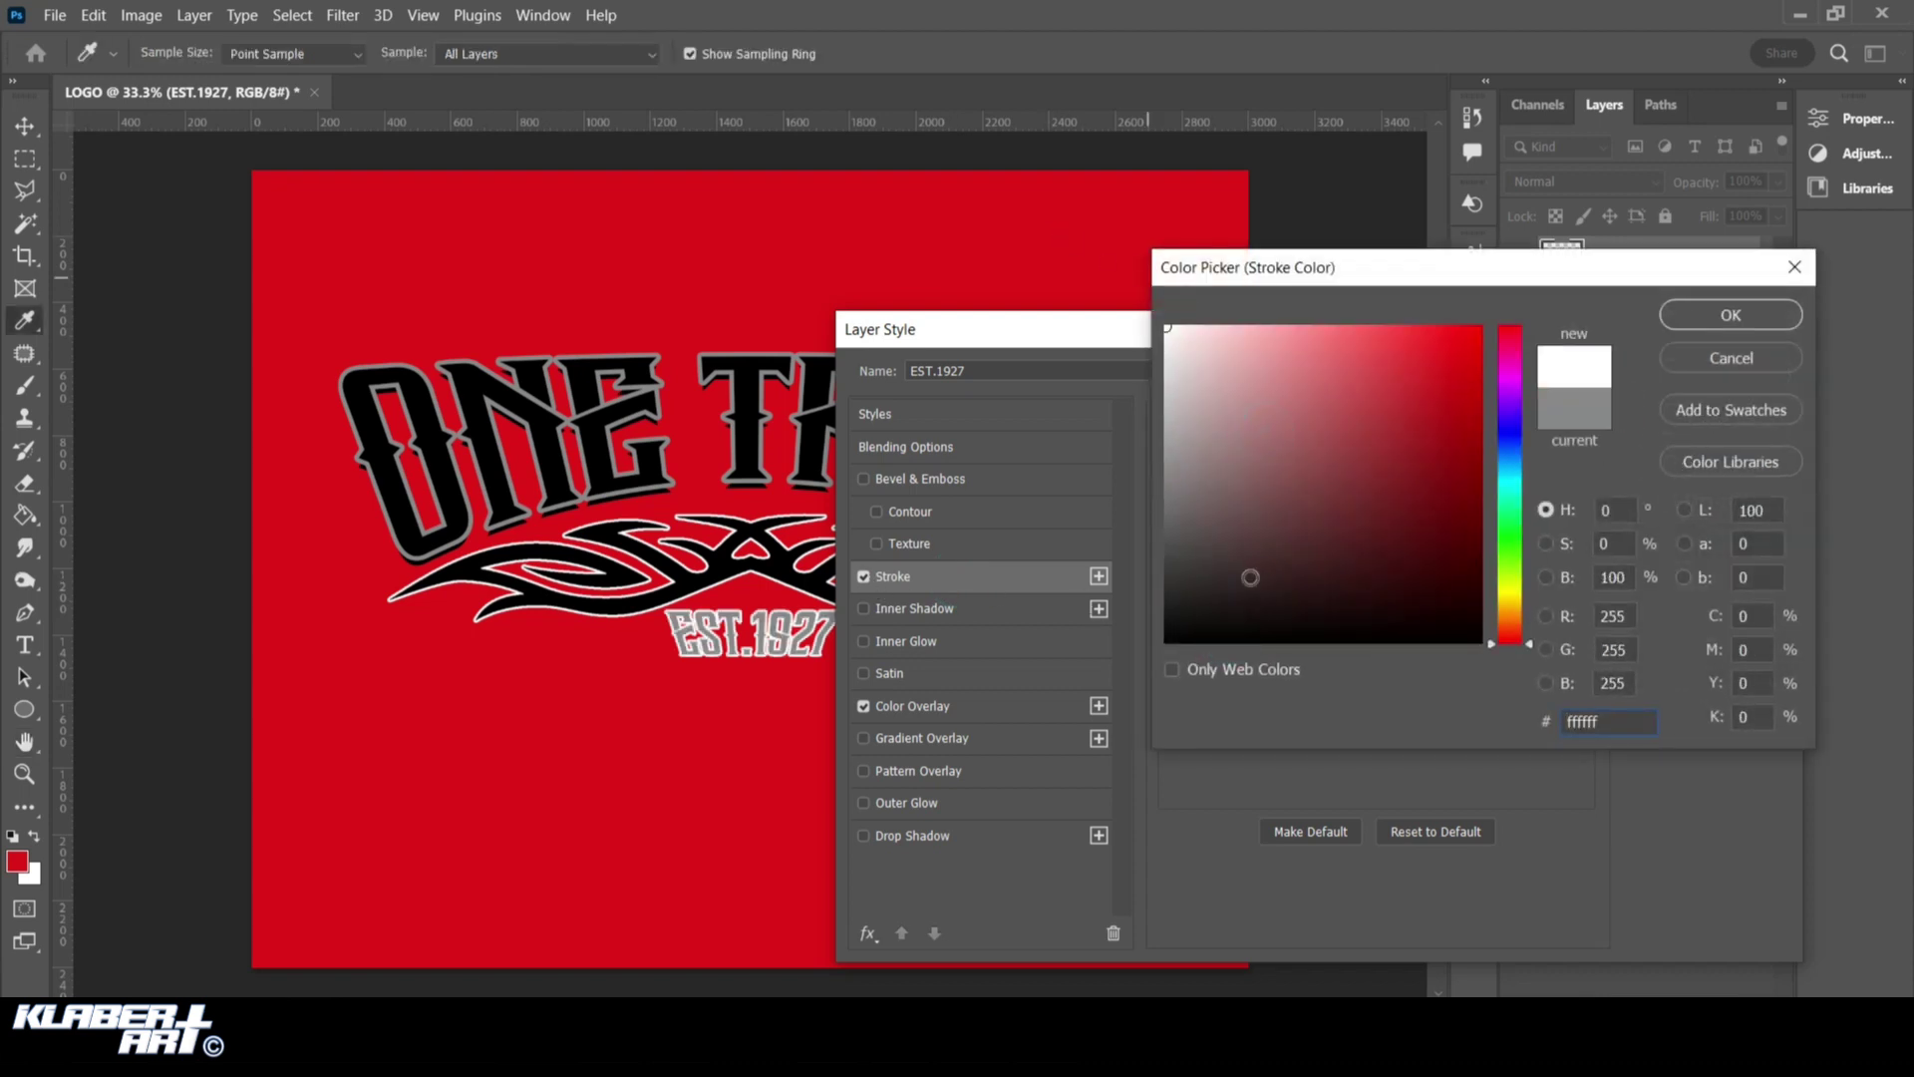
{"action": "left_click_drag", "start_coordinate": [1250, 576], "coordinate": [1111, 685]}
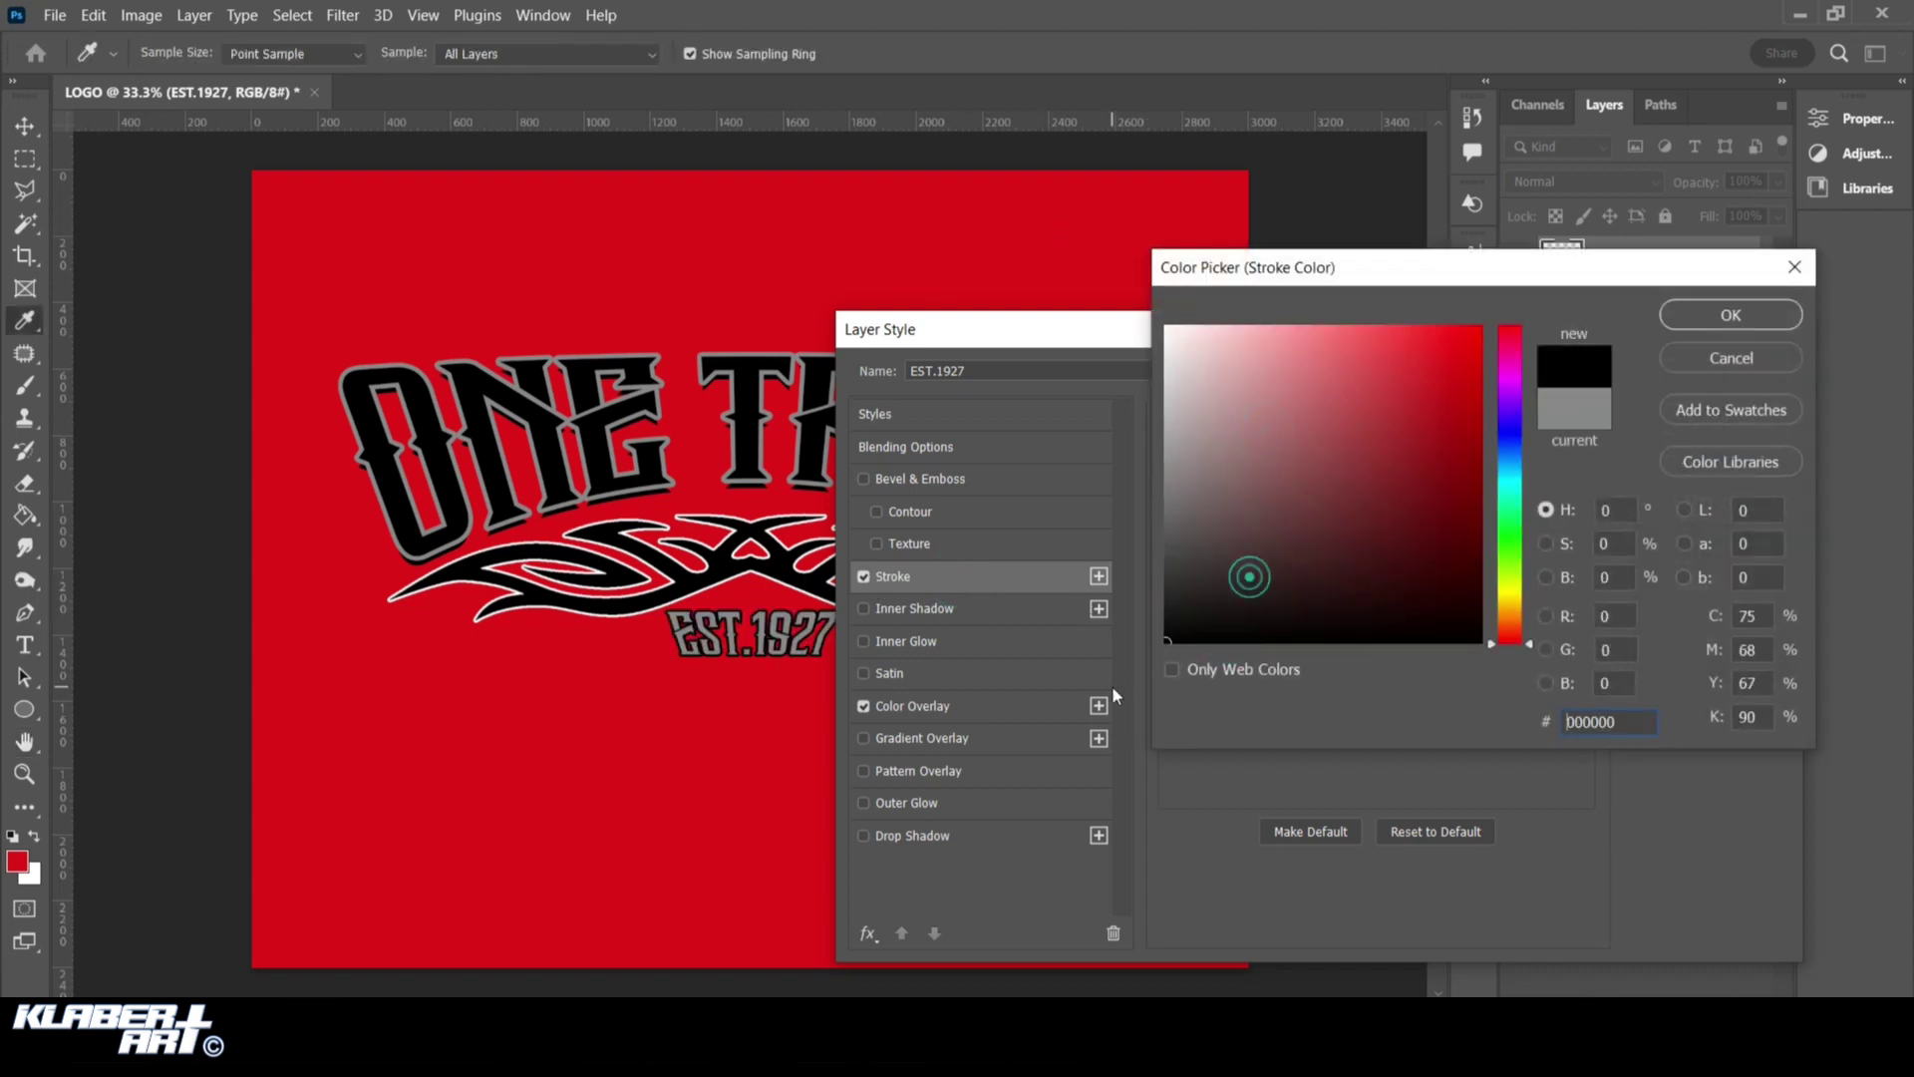
{"action": "left_click", "coordinate": [1732, 317]}
{"action": "left_click", "coordinate": [1707, 384]}
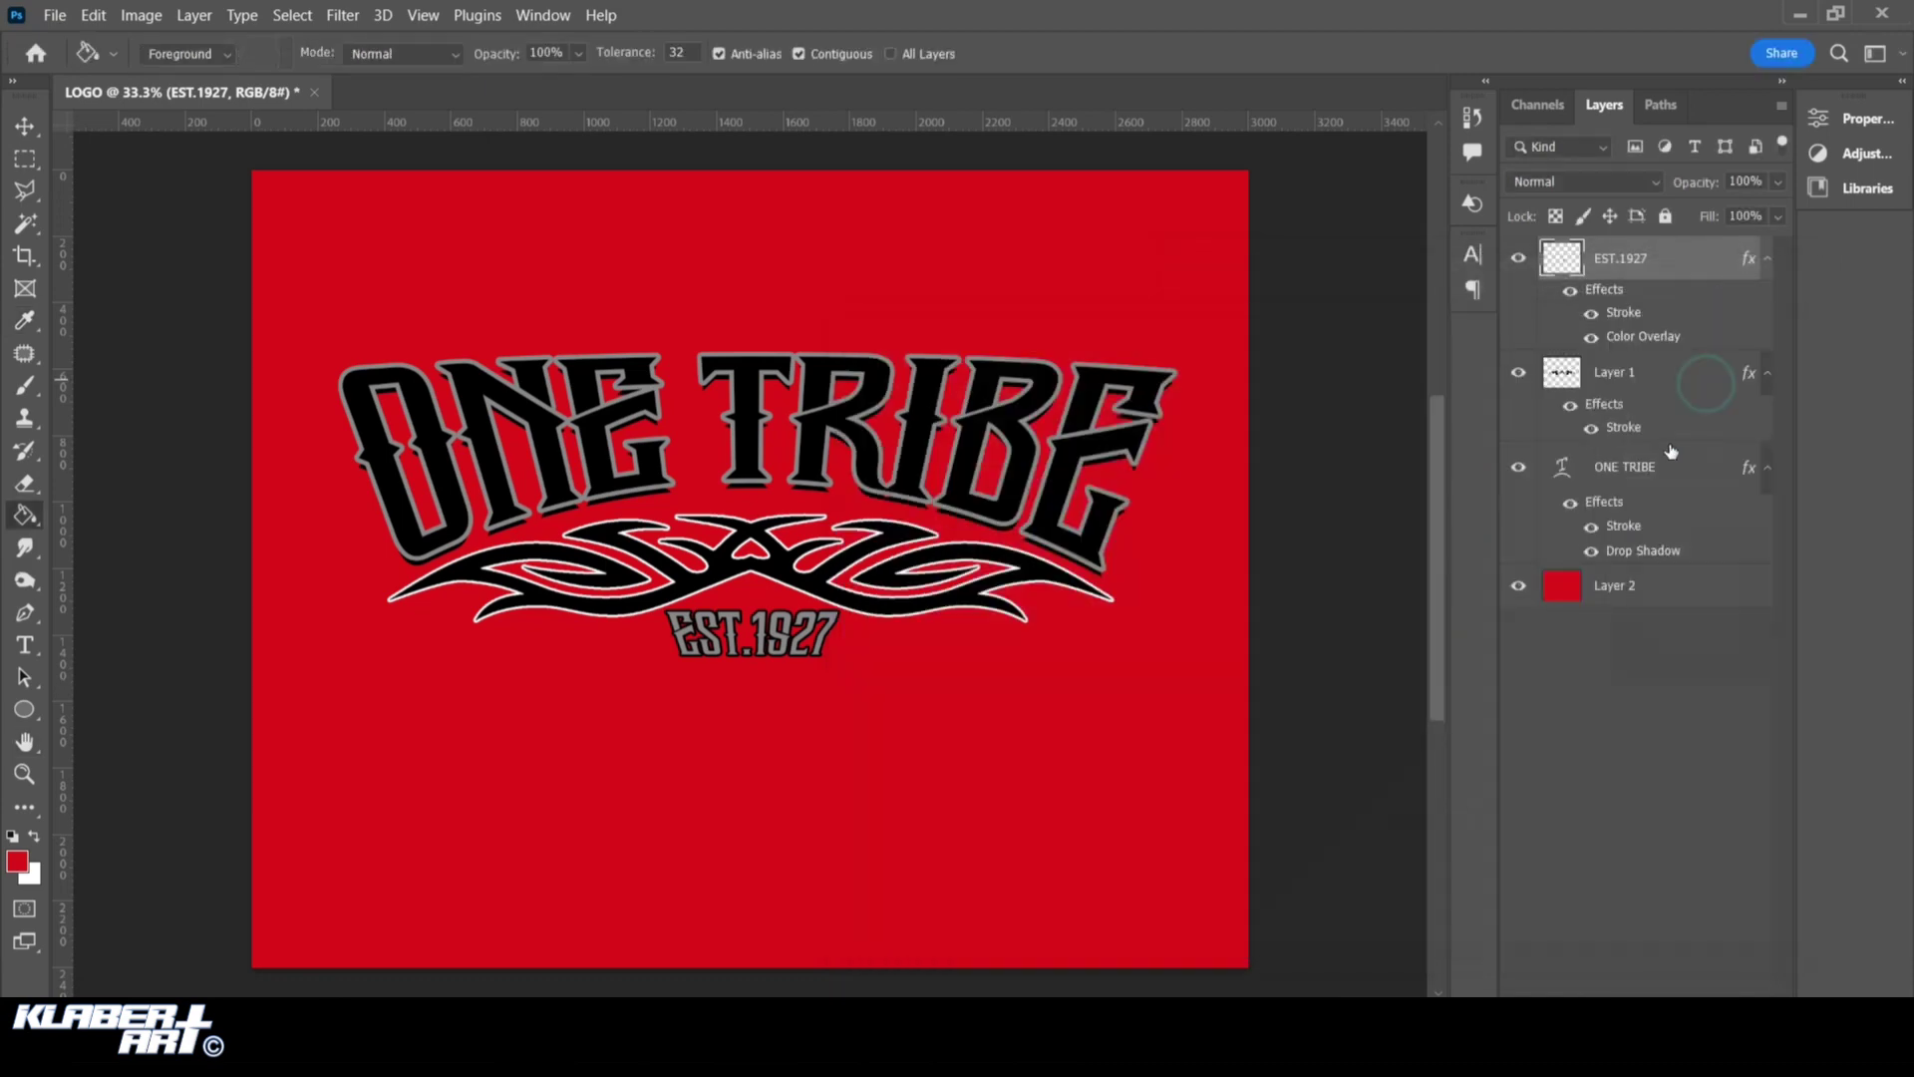
Change the Stroke color of the ONE TRIBE text layer to white #ffffff
{"action": "double_click", "coordinate": [1685, 472]}
{"action": "left_click", "coordinate": [1709, 463]}
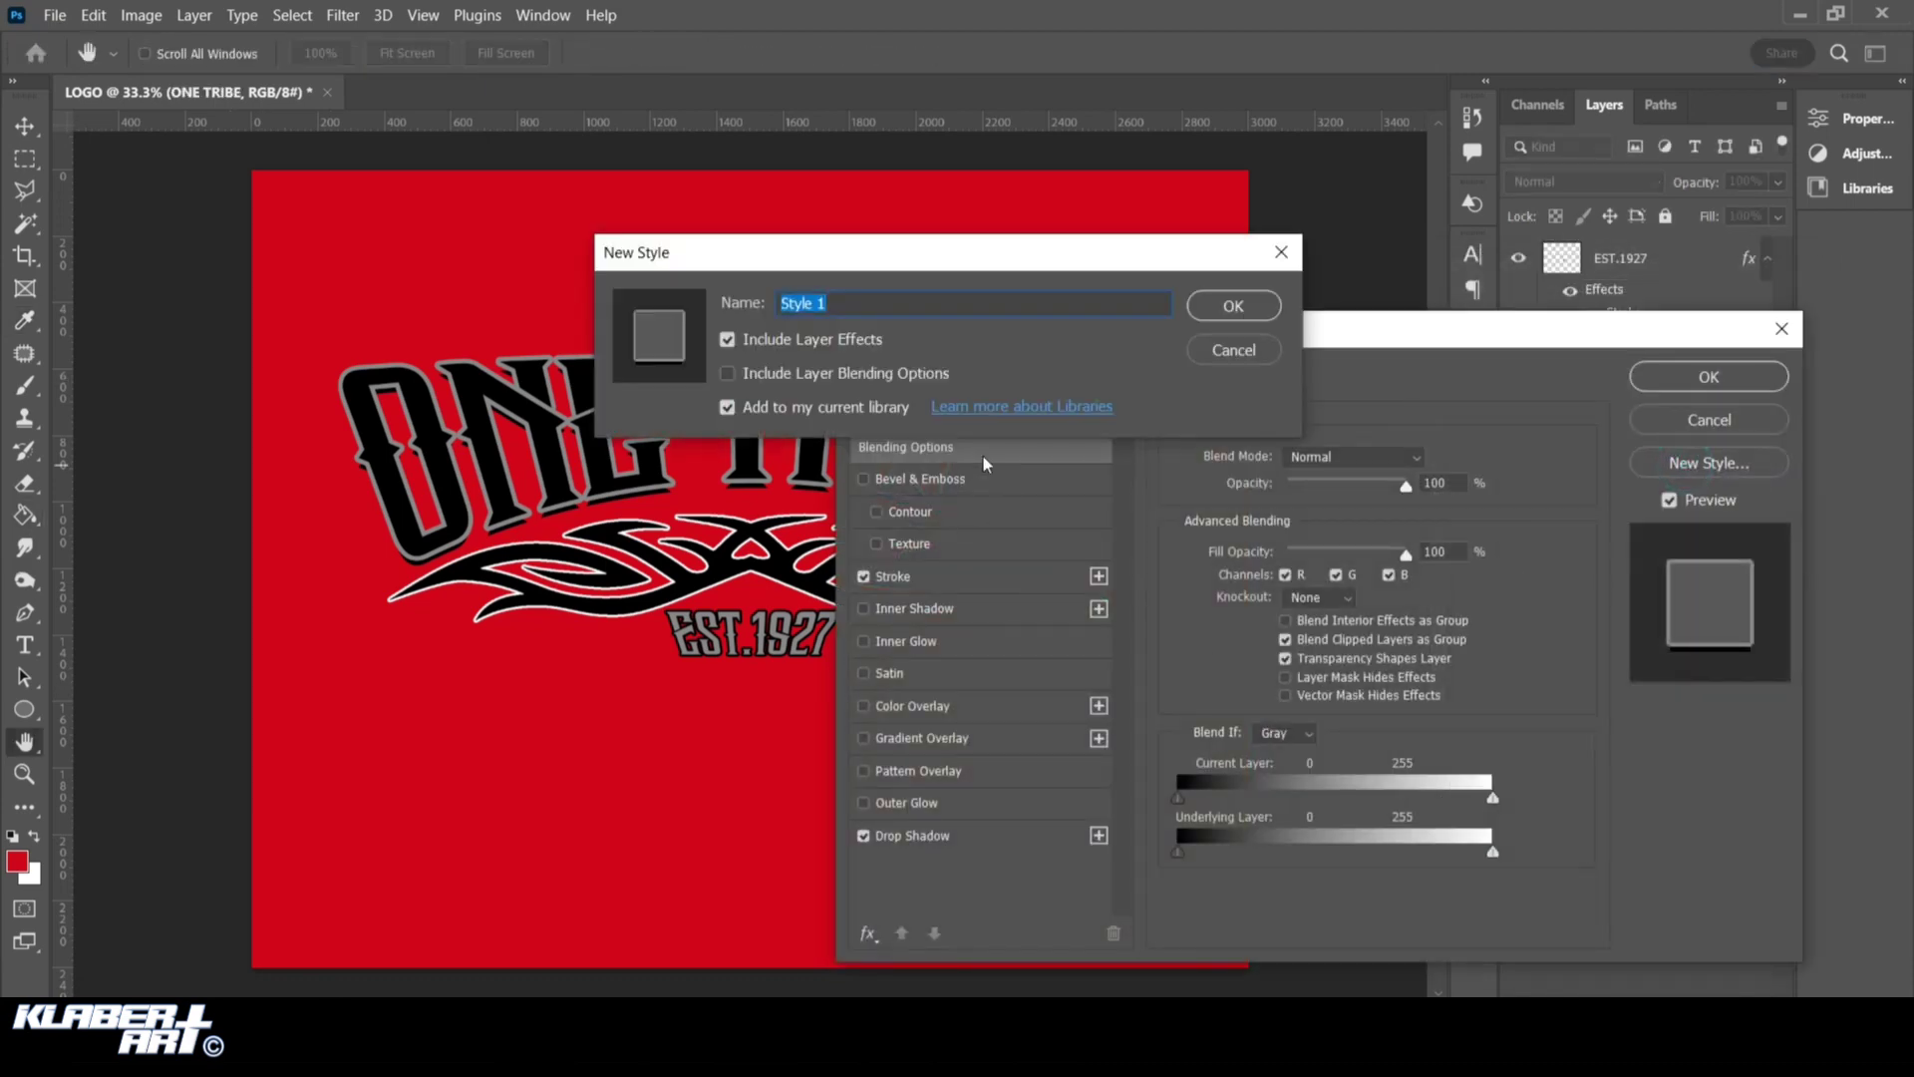
{"action": "left_click", "coordinate": [1233, 349]}
{"action": "left_click", "coordinate": [1015, 574]}
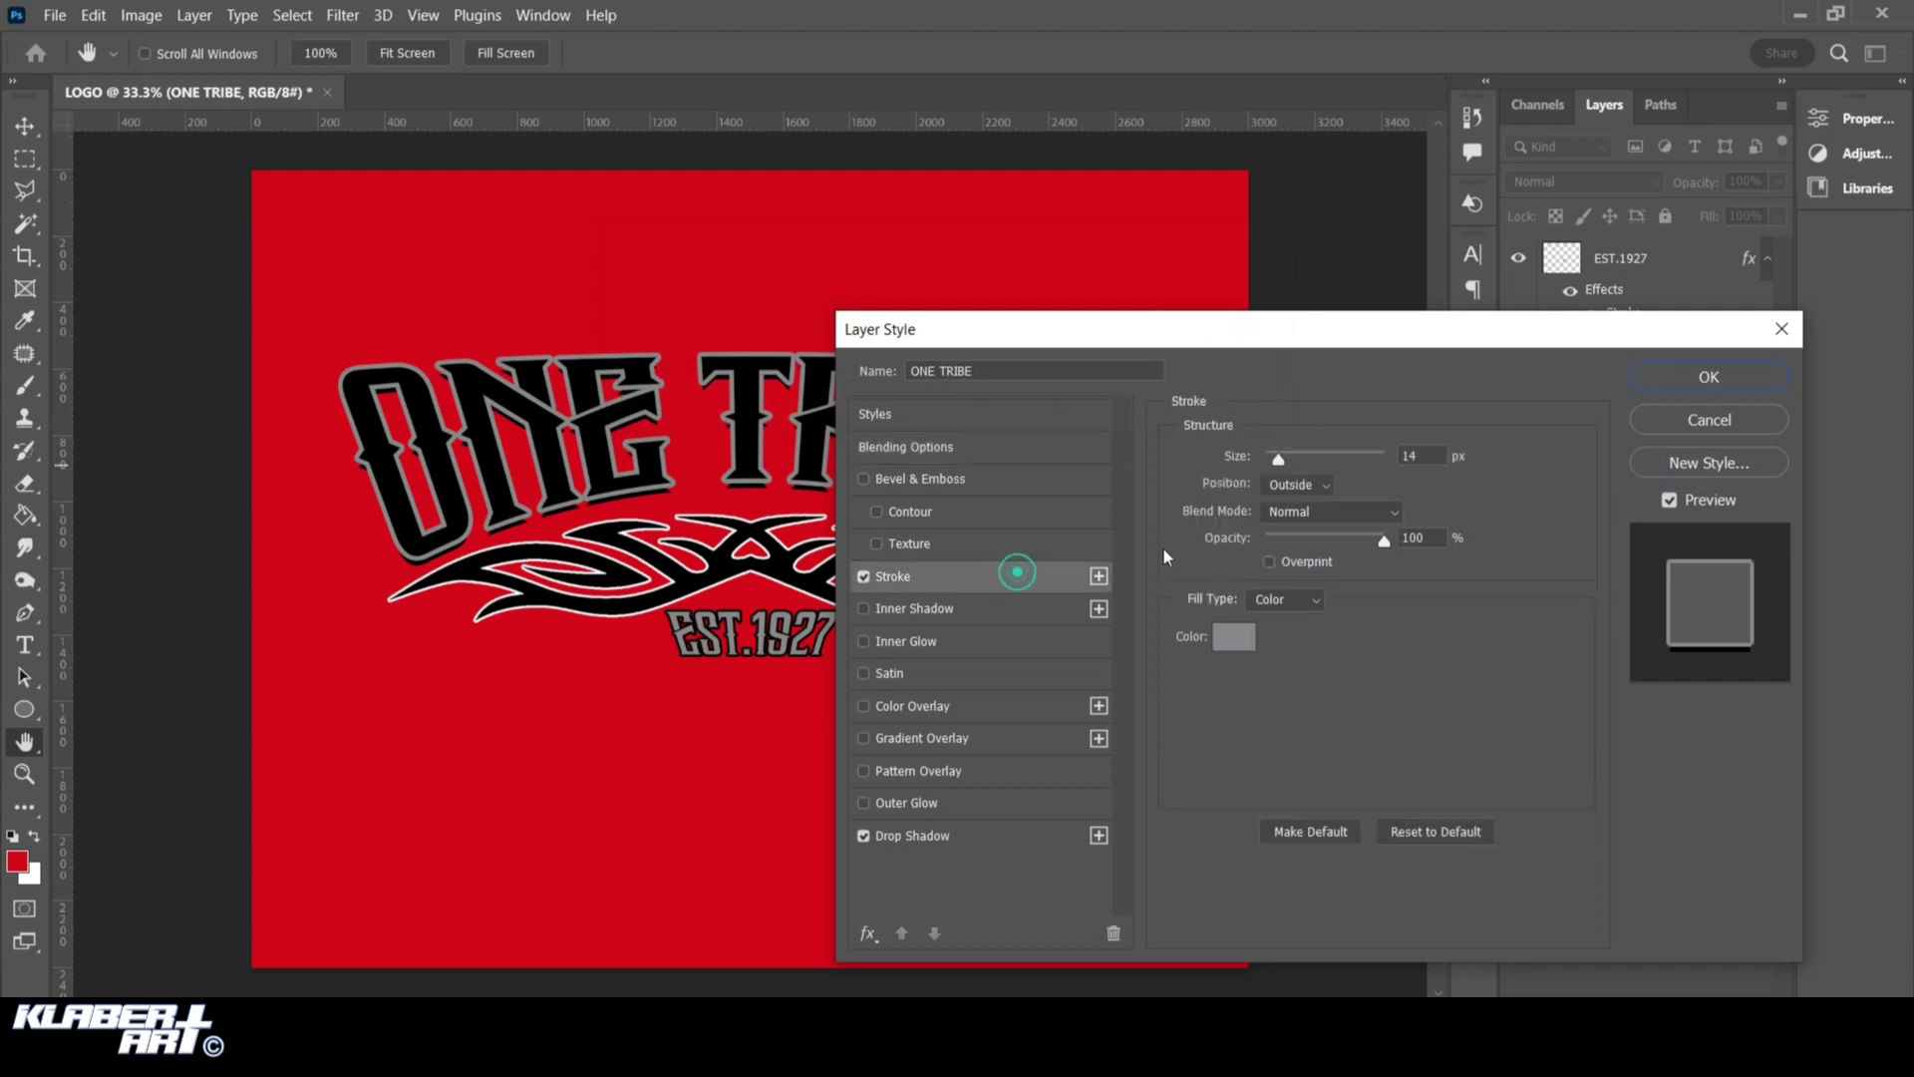
{"action": "left_click", "coordinate": [1224, 646]}
{"action": "left_click_drag", "start_coordinate": [1193, 449], "coordinate": [1082, 237]}
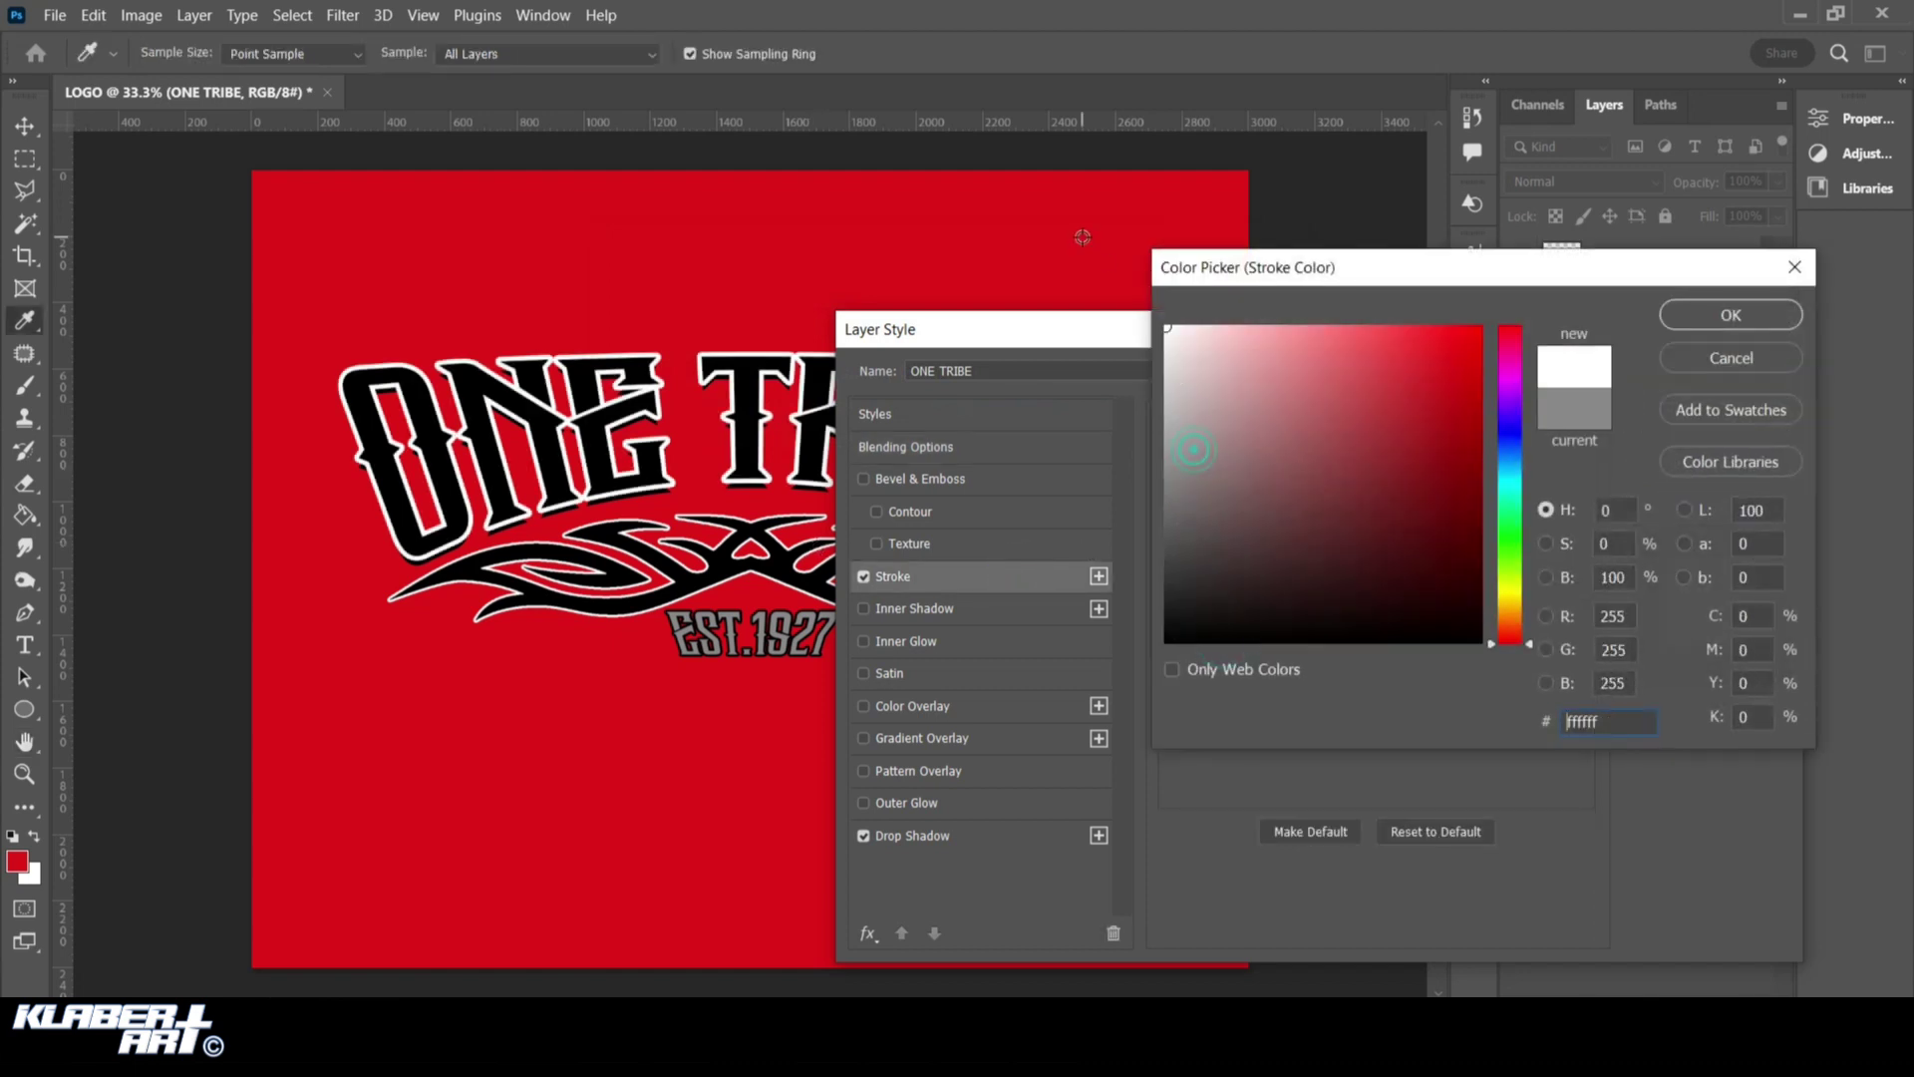
{"action": "left_click", "coordinate": [1732, 315]}
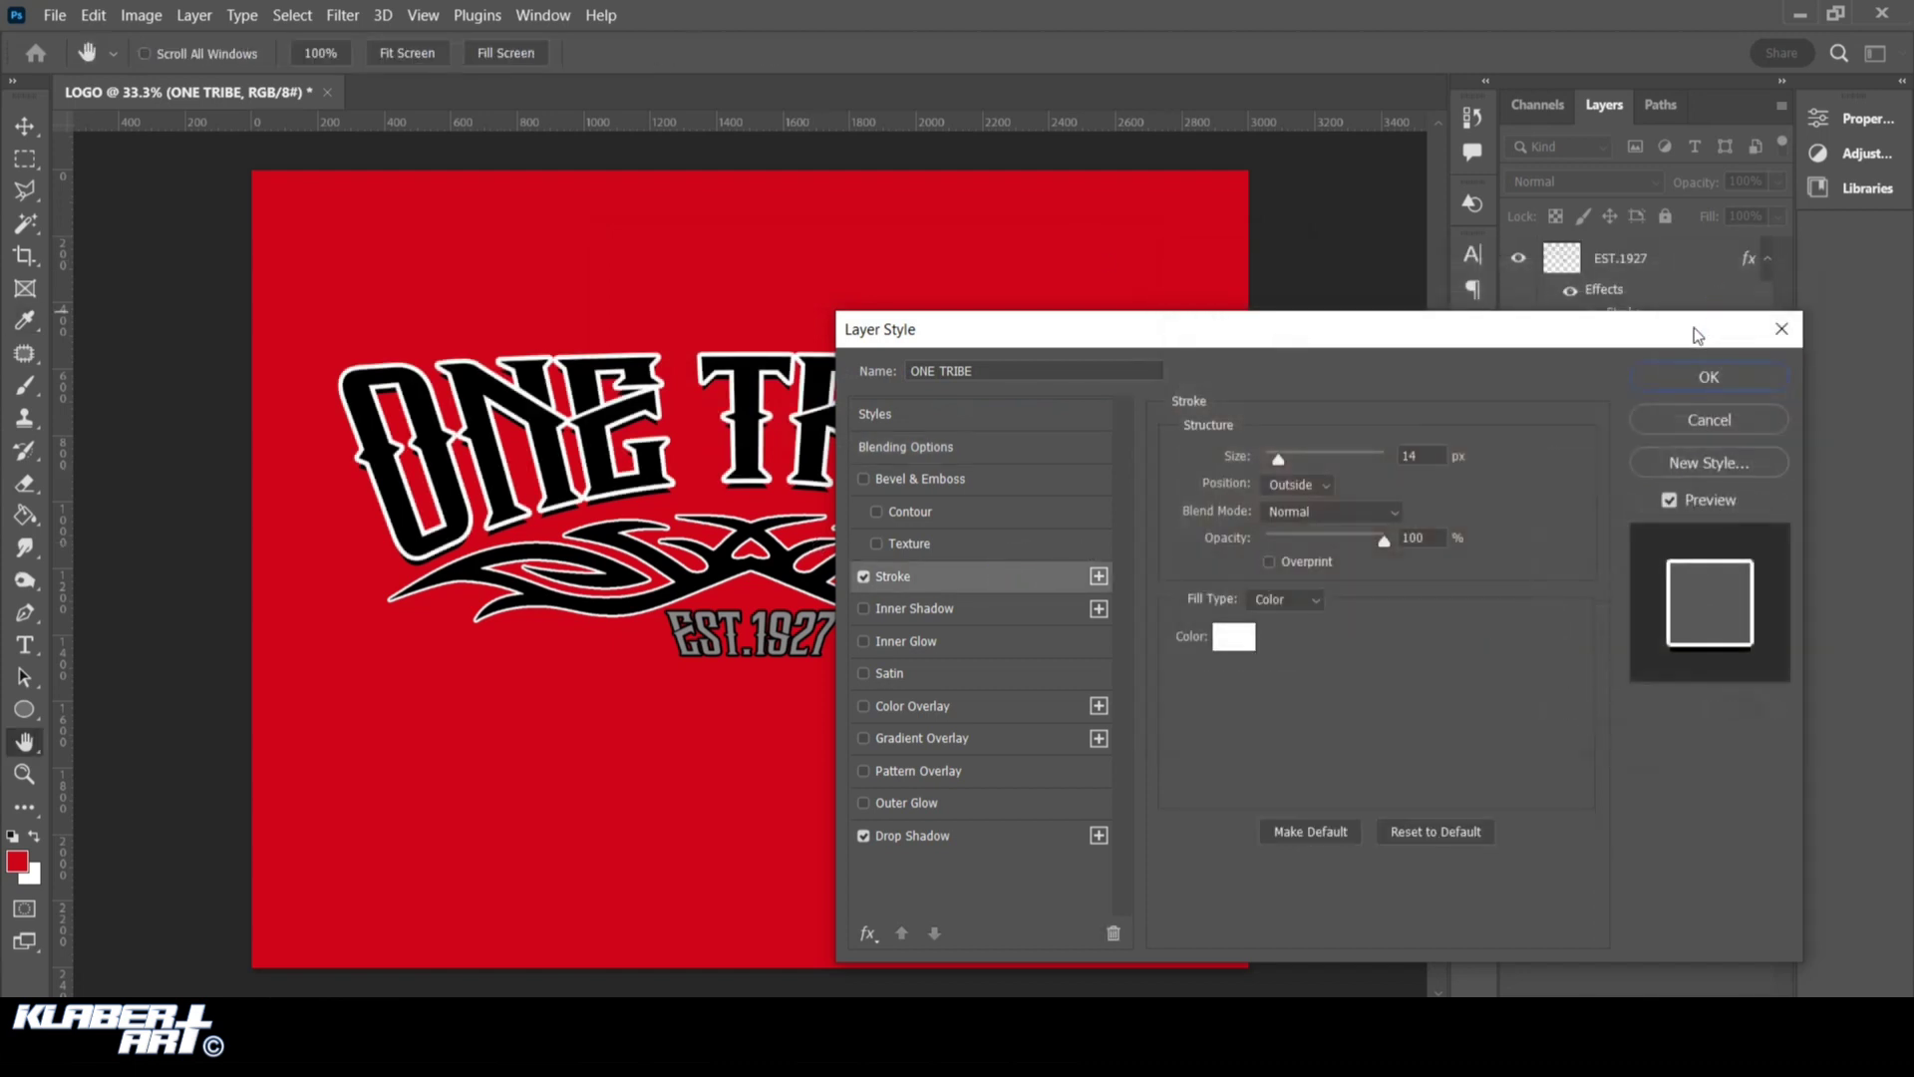
{"action": "left_click", "coordinate": [1712, 377]}
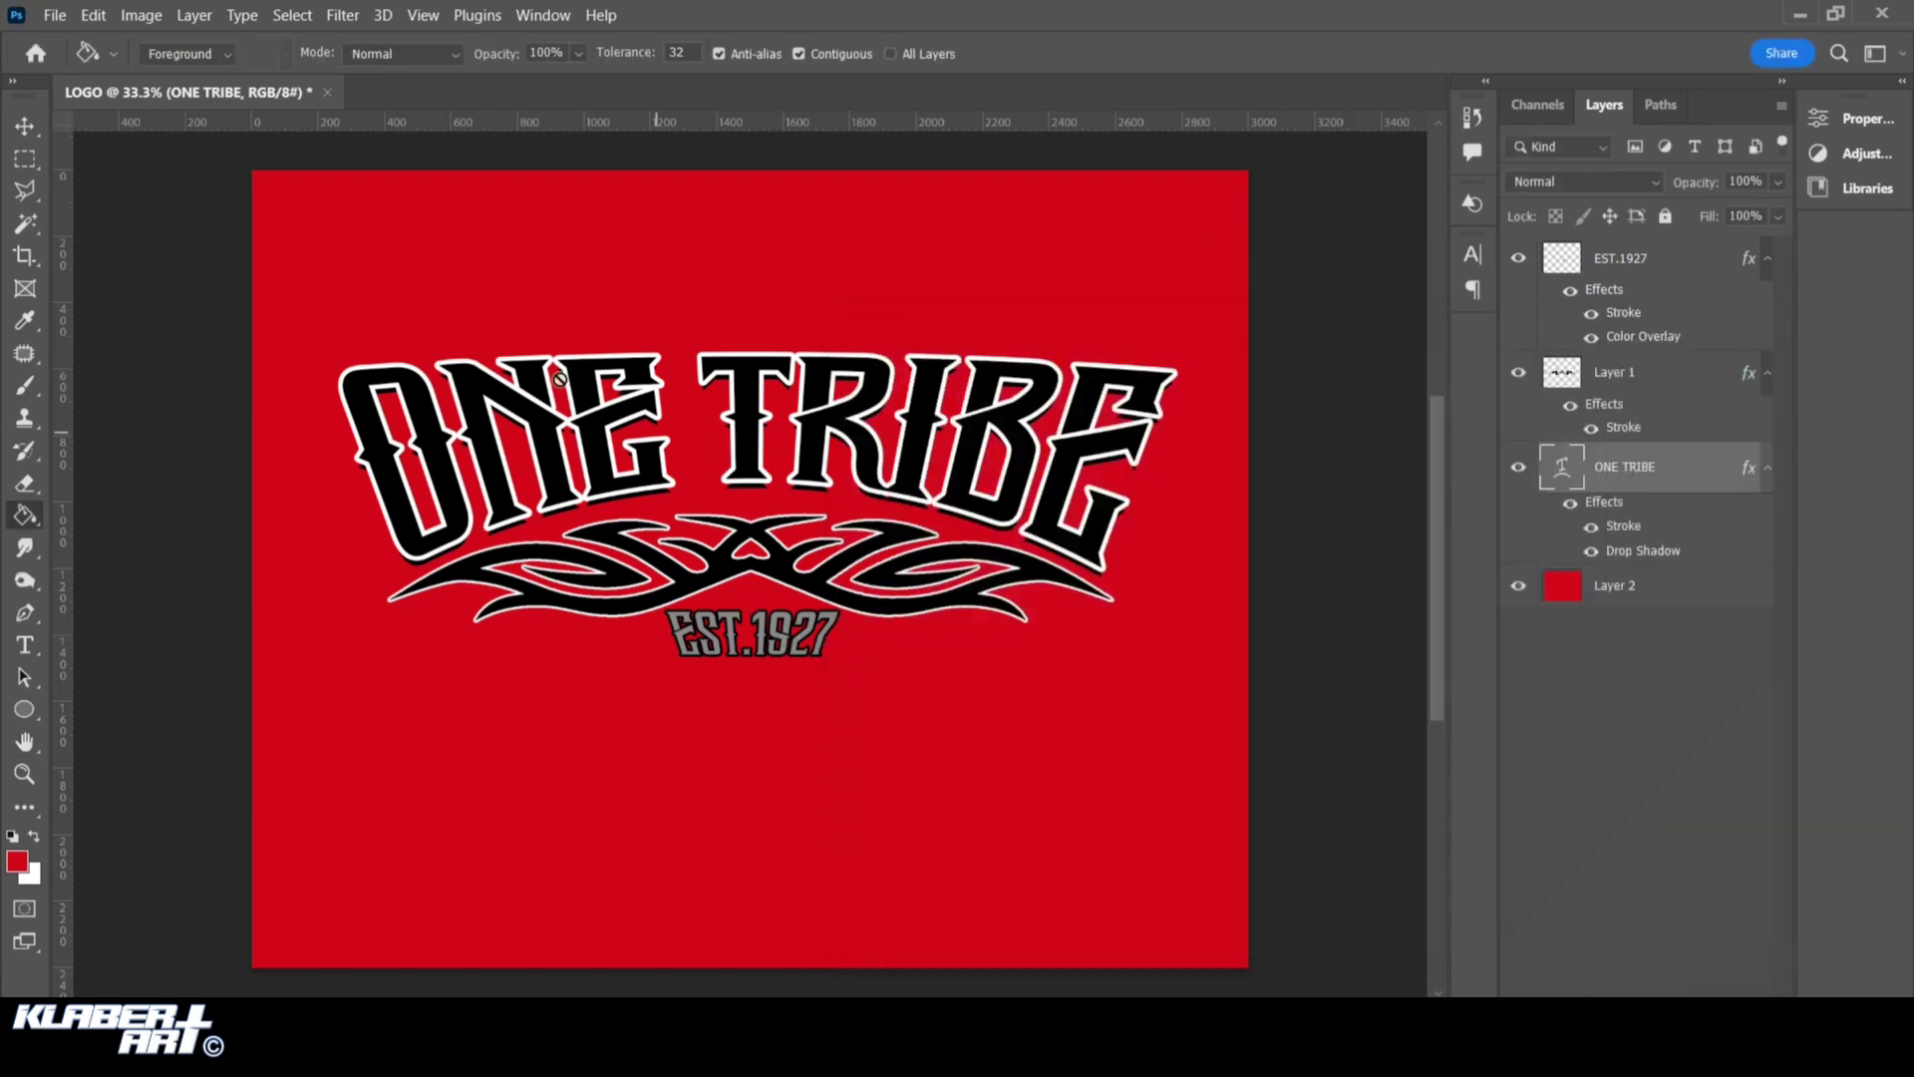
Quick-export the red-background version of the logo as a PNG named LOGO3 on the Desktop
{"action": "left_click", "coordinate": [64, 16]}
{"action": "mouse_move", "coordinate": [311, 430]}
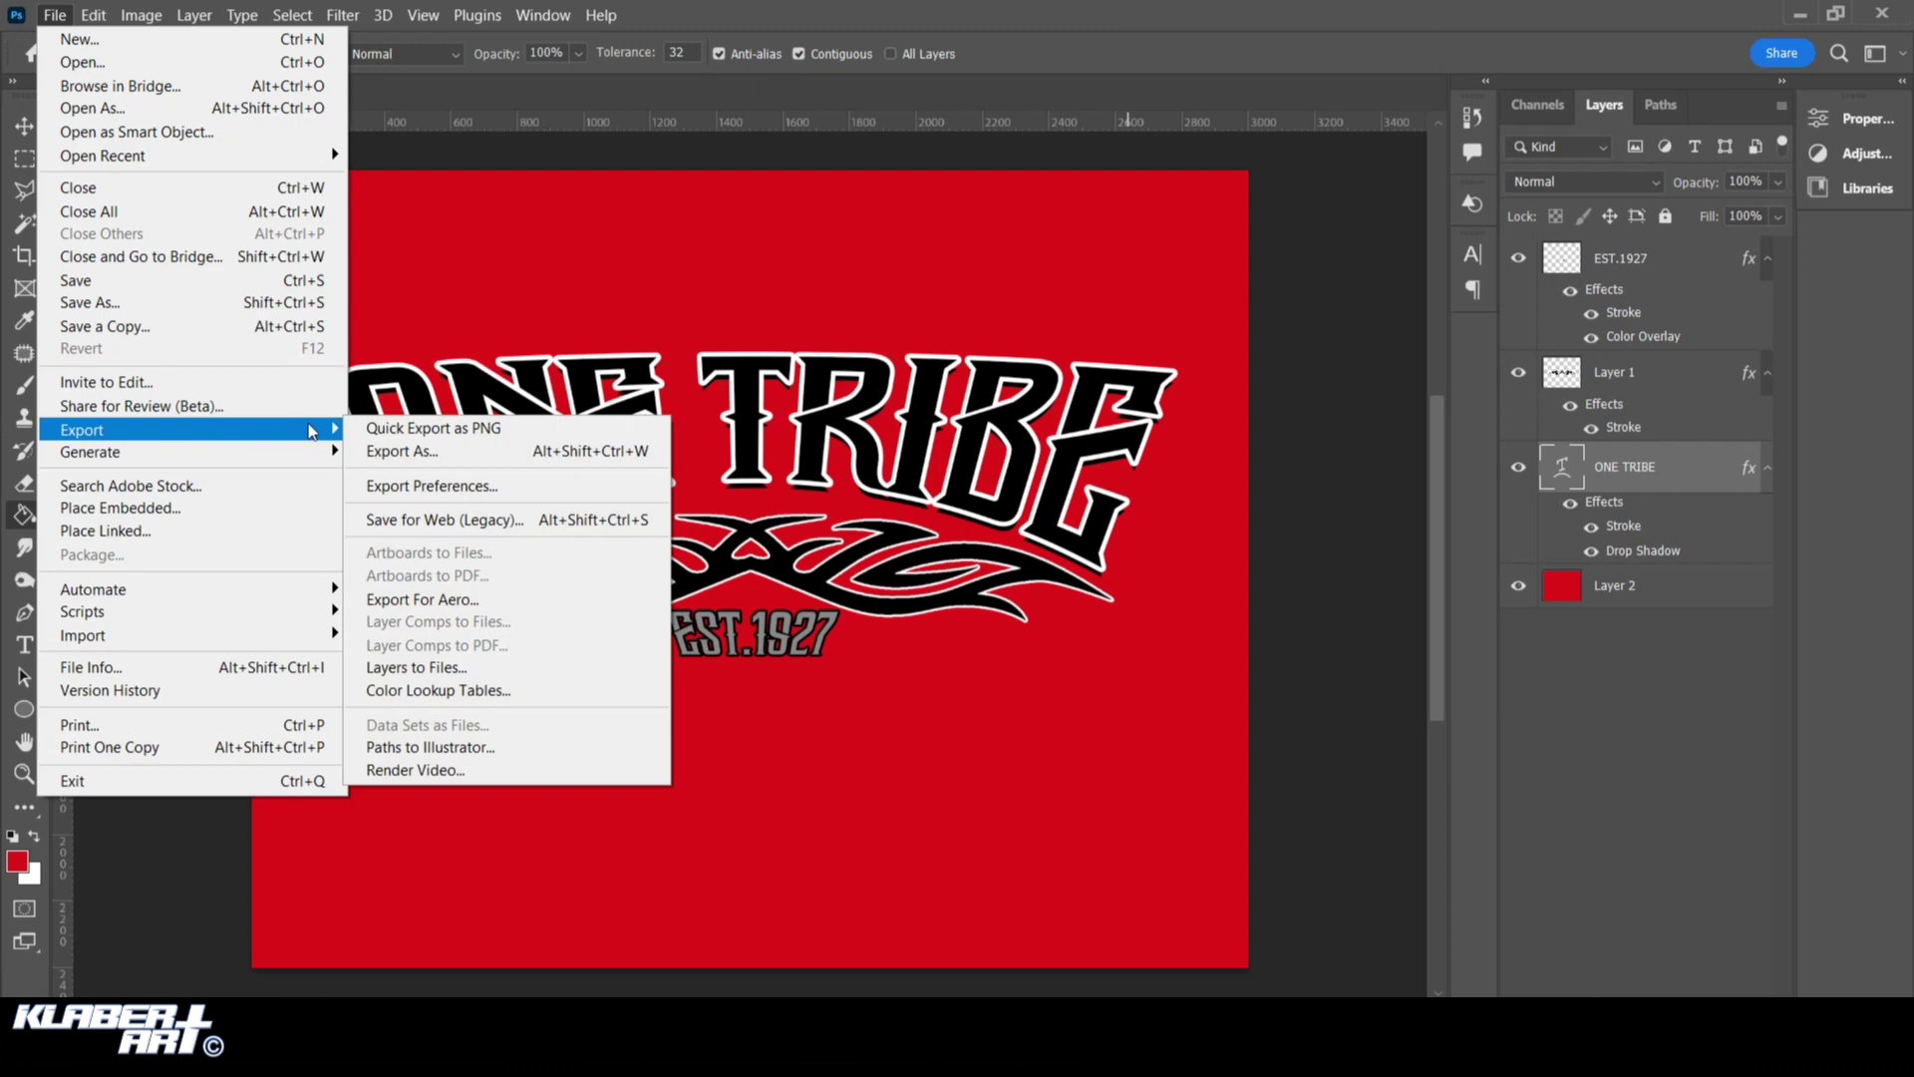
{"action": "left_click", "coordinate": [419, 428]}
{"action": "left_click", "coordinate": [600, 236]}
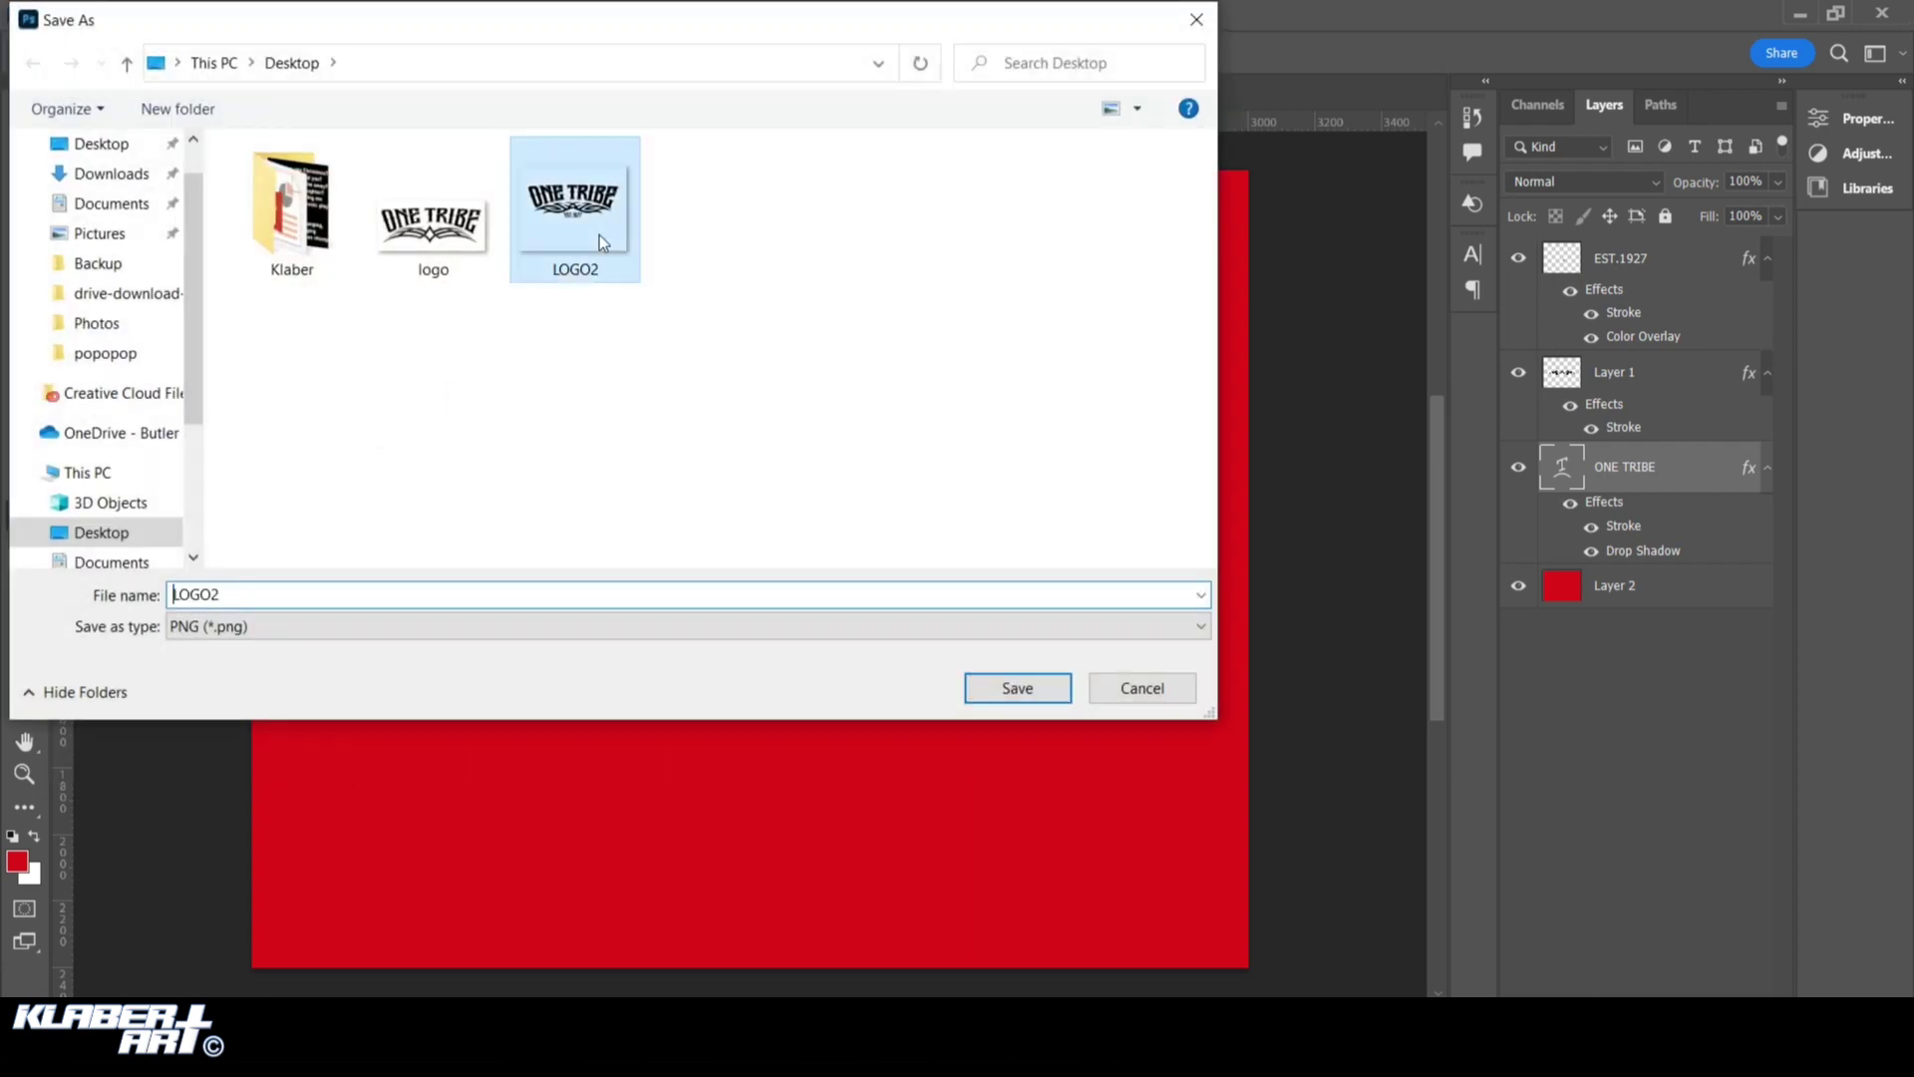
{"action": "left_click", "coordinate": [286, 596]}
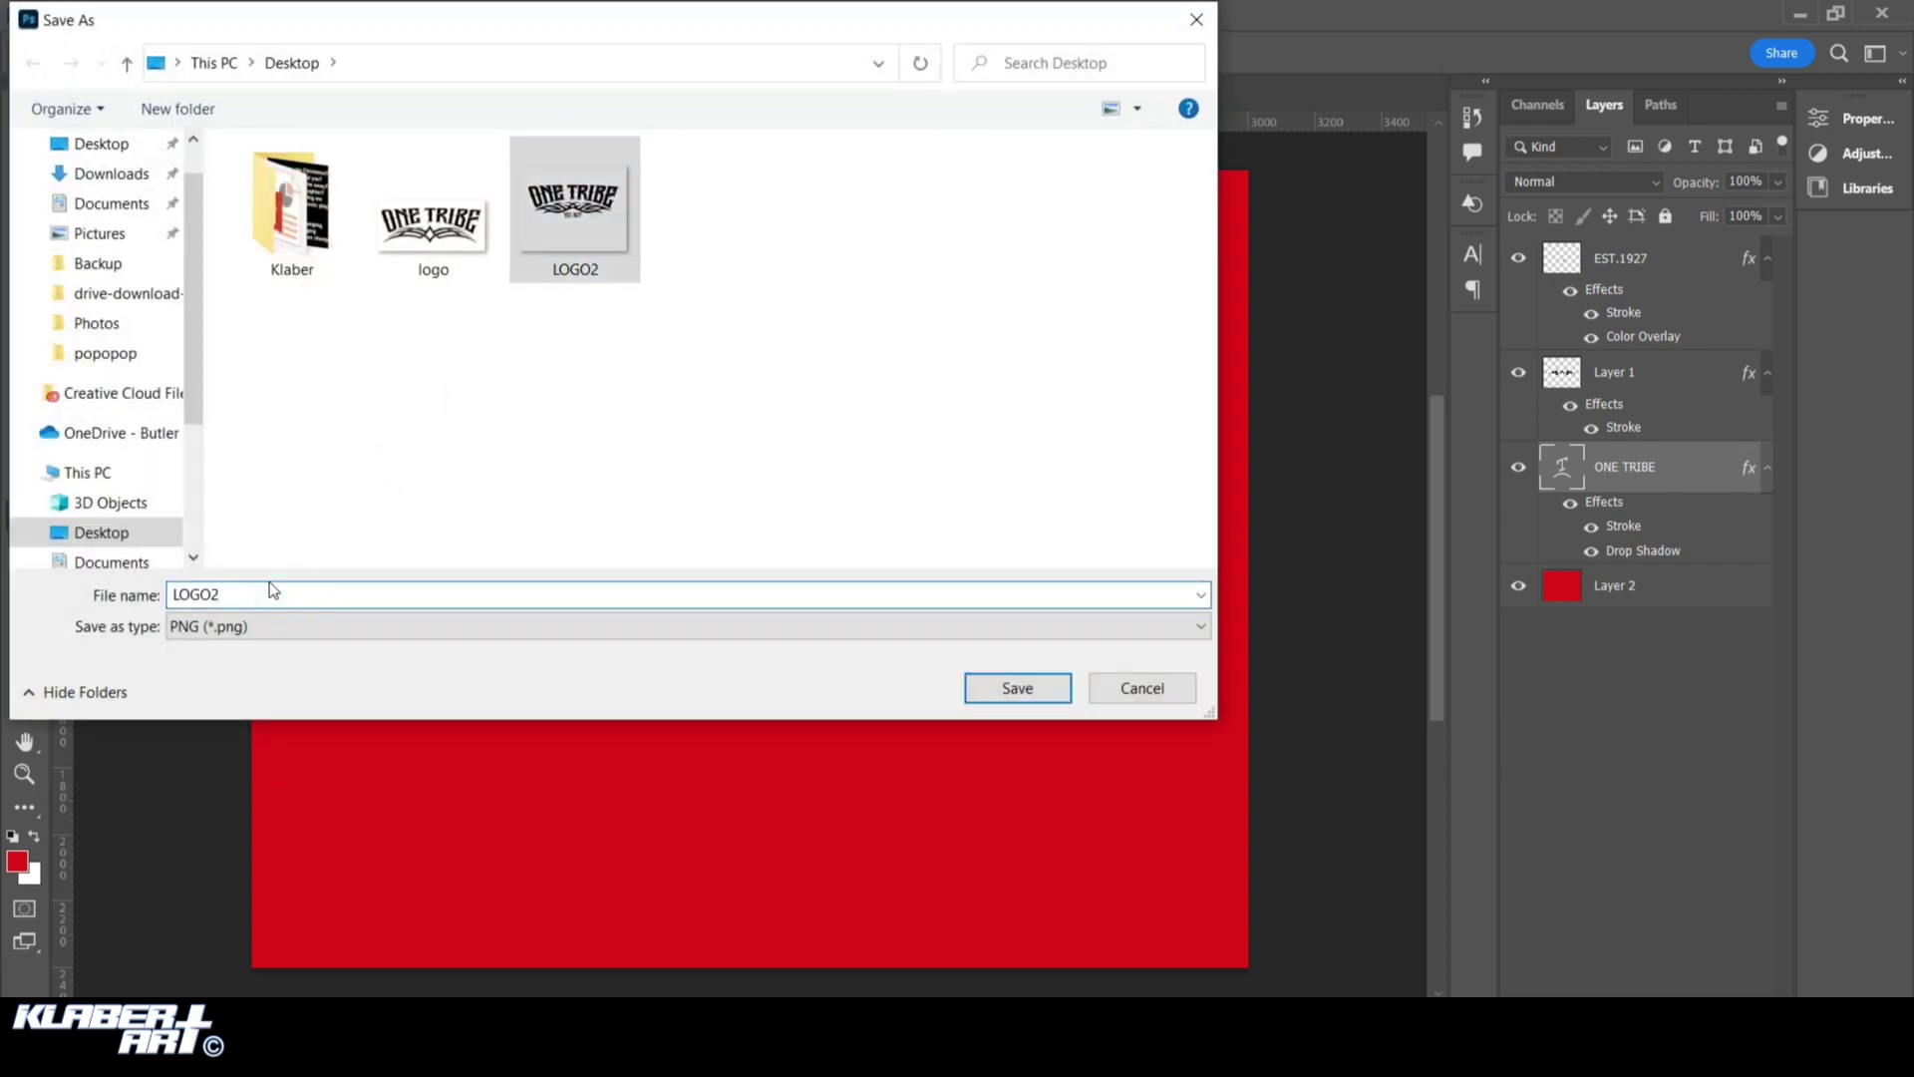
{"action": "key", "text": "BackSpace"}
{"action": "type", "text": "3"}
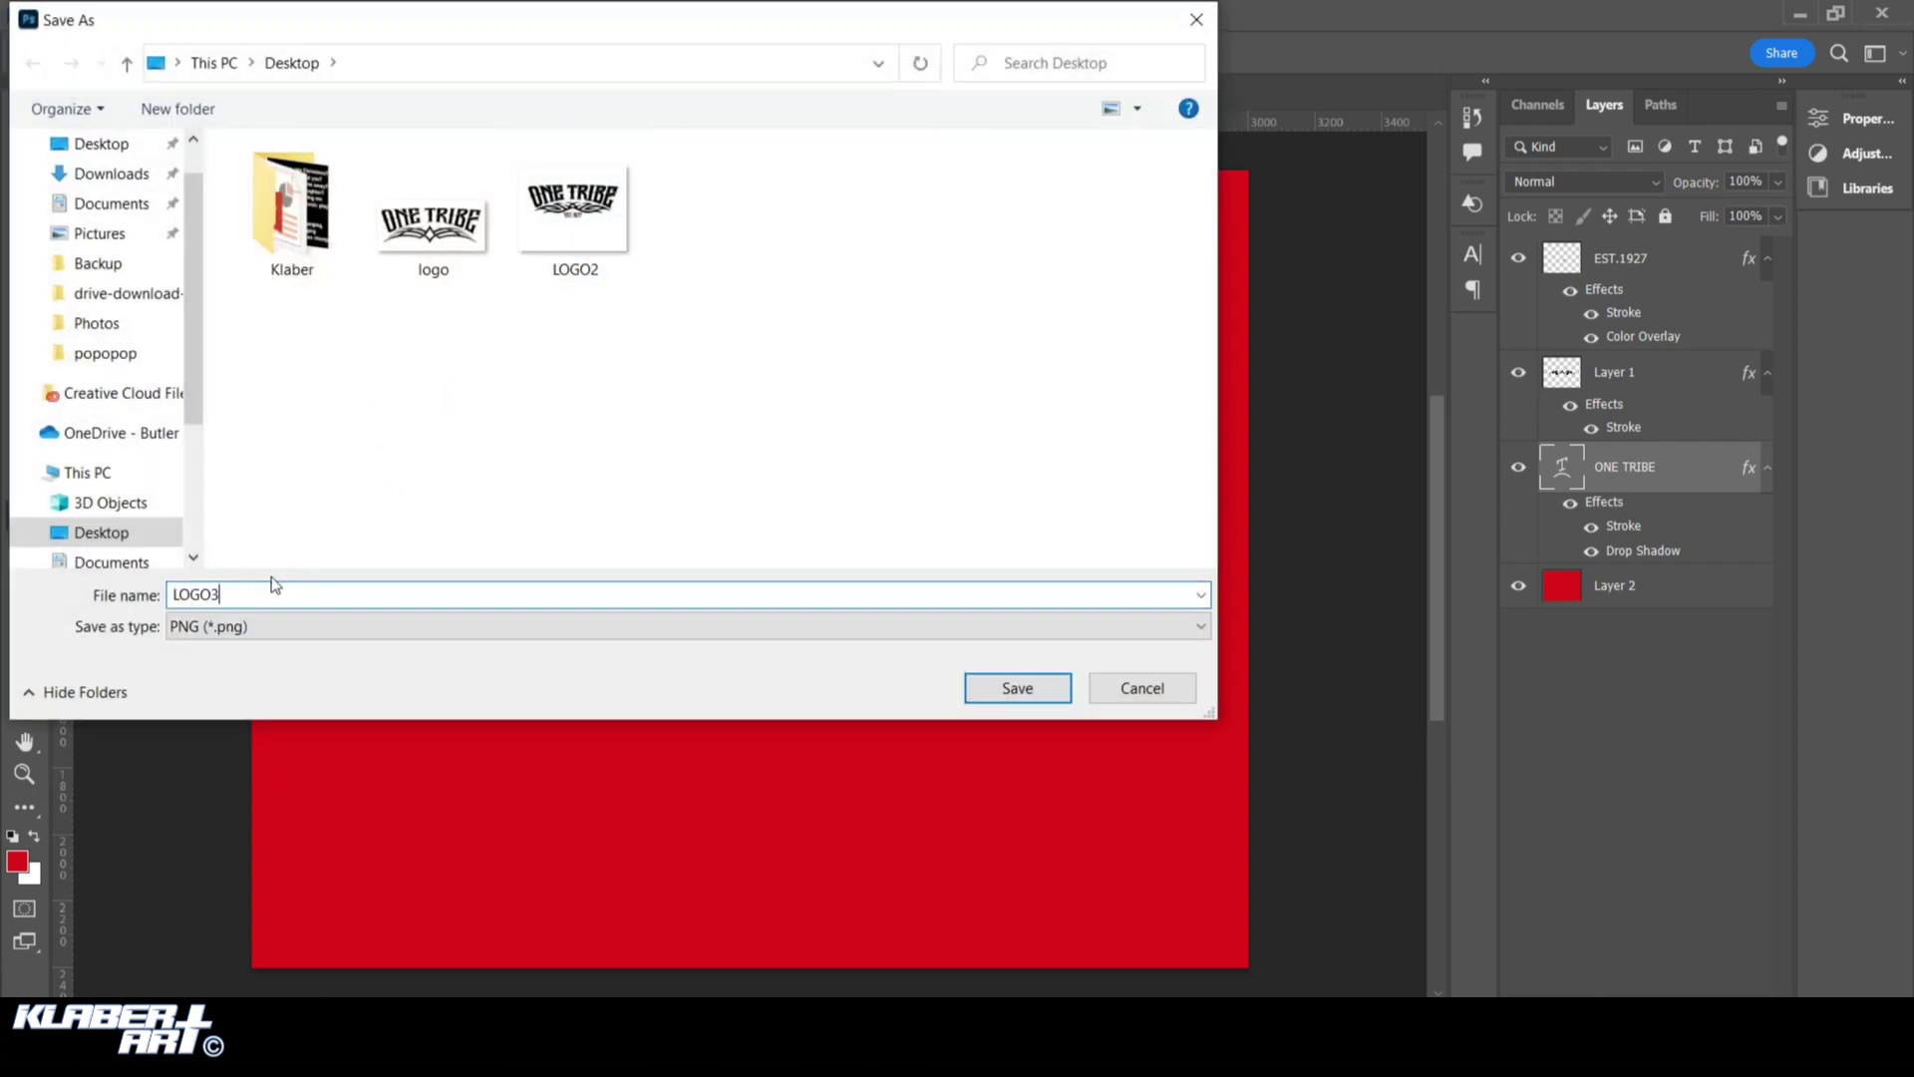
{"action": "left_click", "coordinate": [997, 687]}
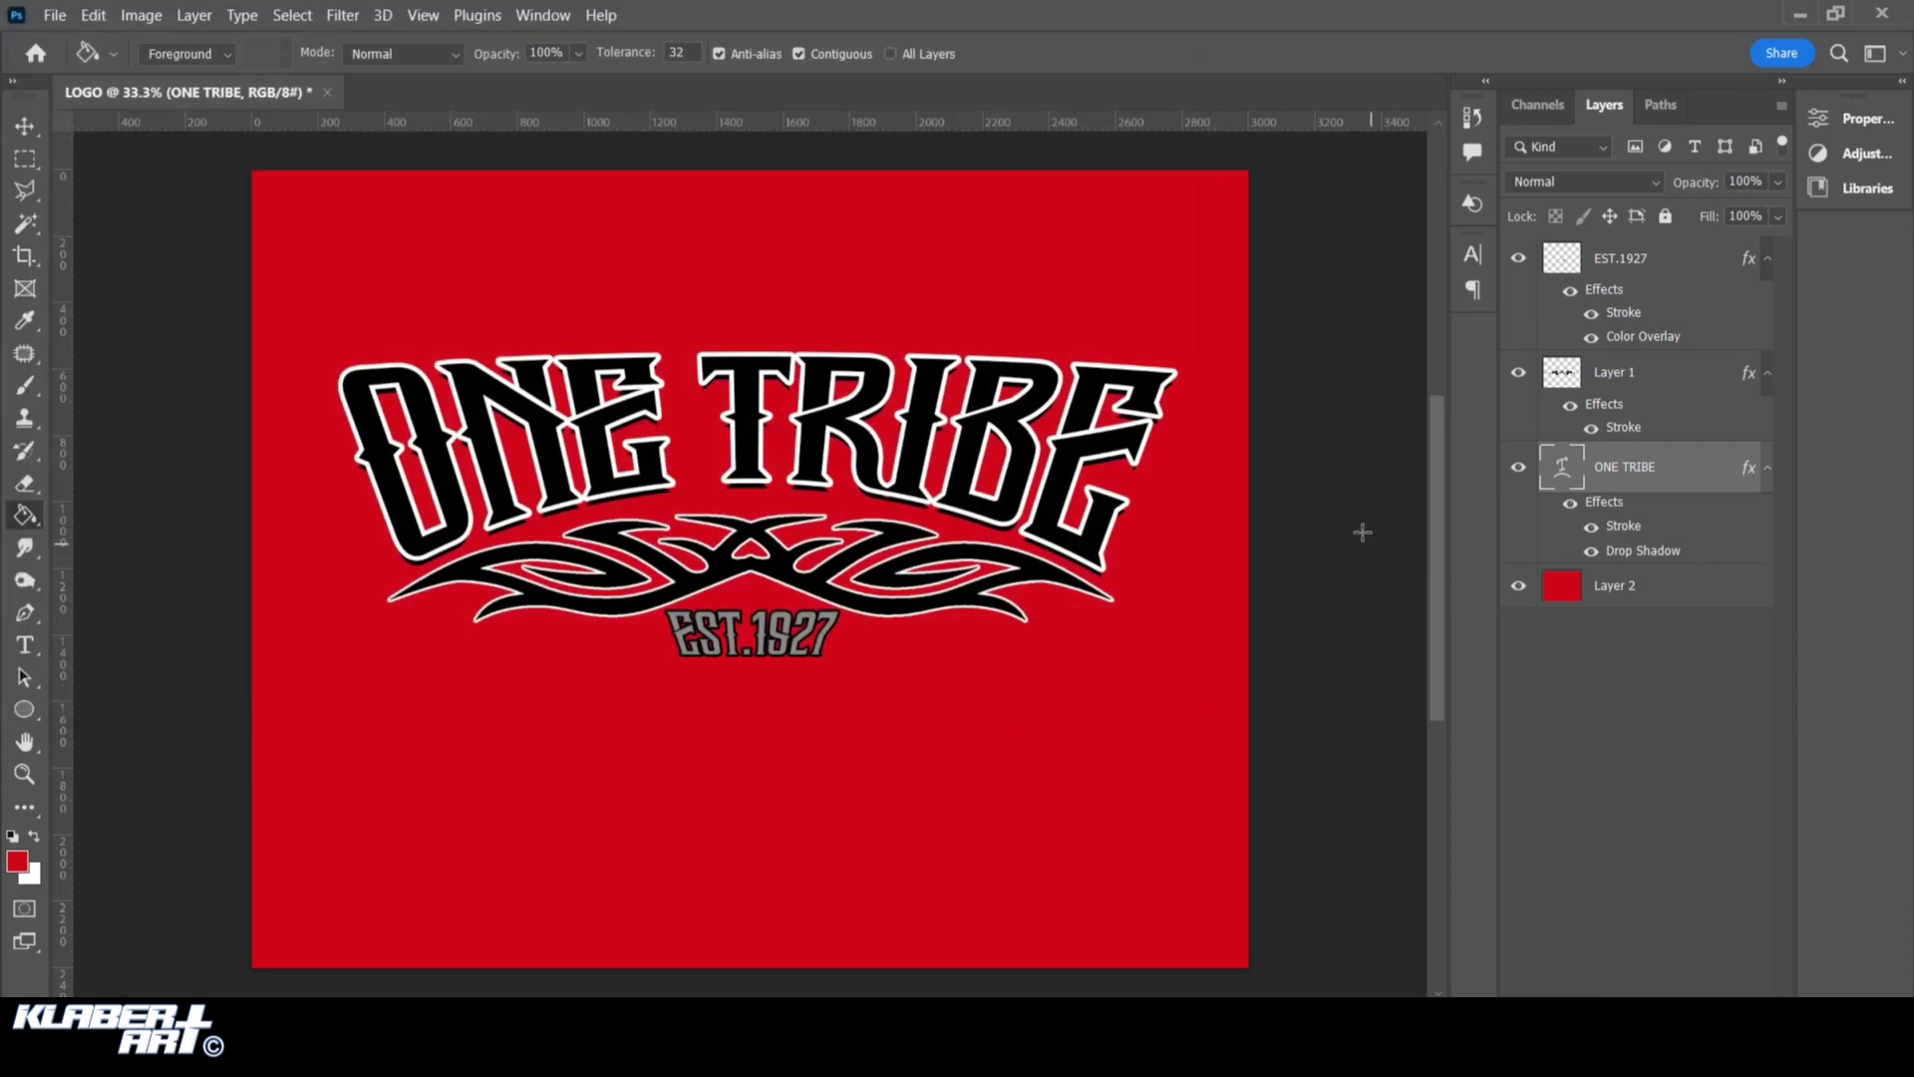
Hide the ornament on Layer 1, and in a new Chrome tab search Google Images for "TRIBE LOGO"
{"action": "left_click", "coordinate": [1519, 375]}
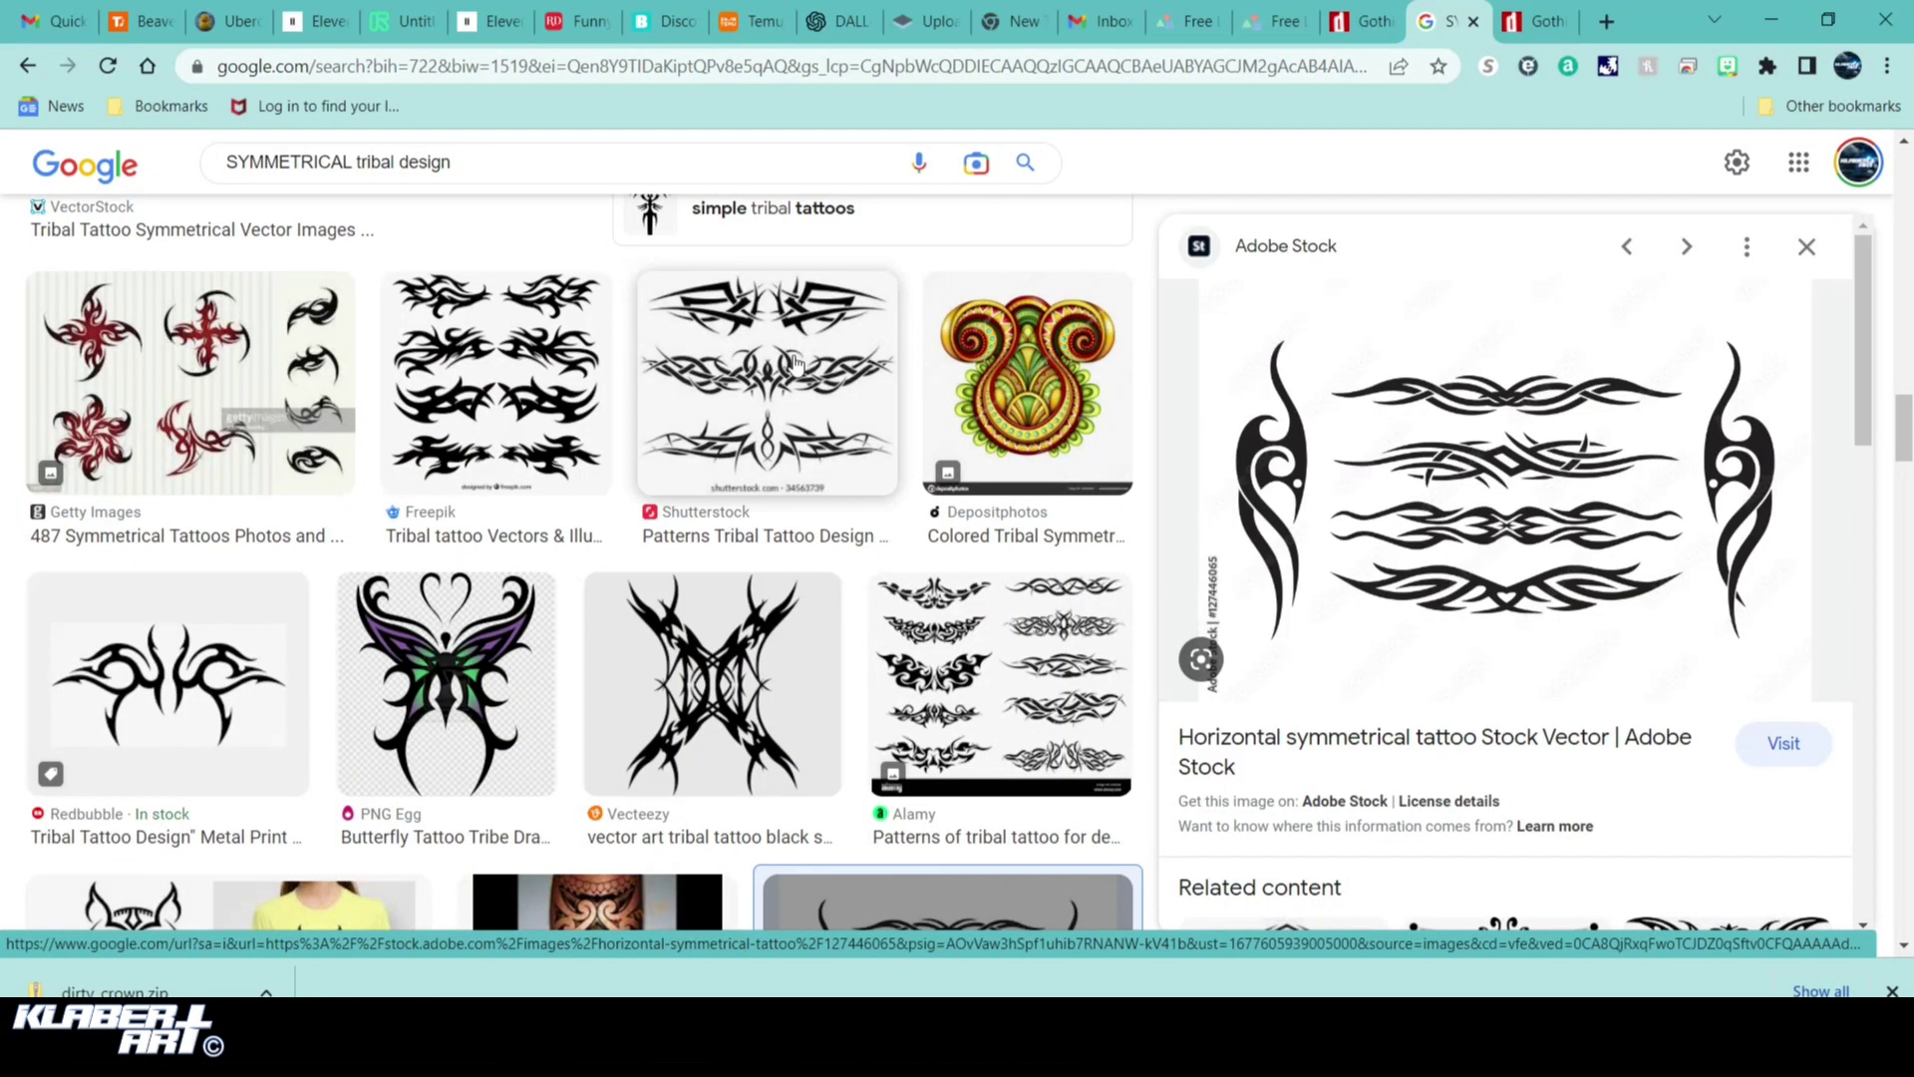
{"action": "key", "text": "ctrl+t"}
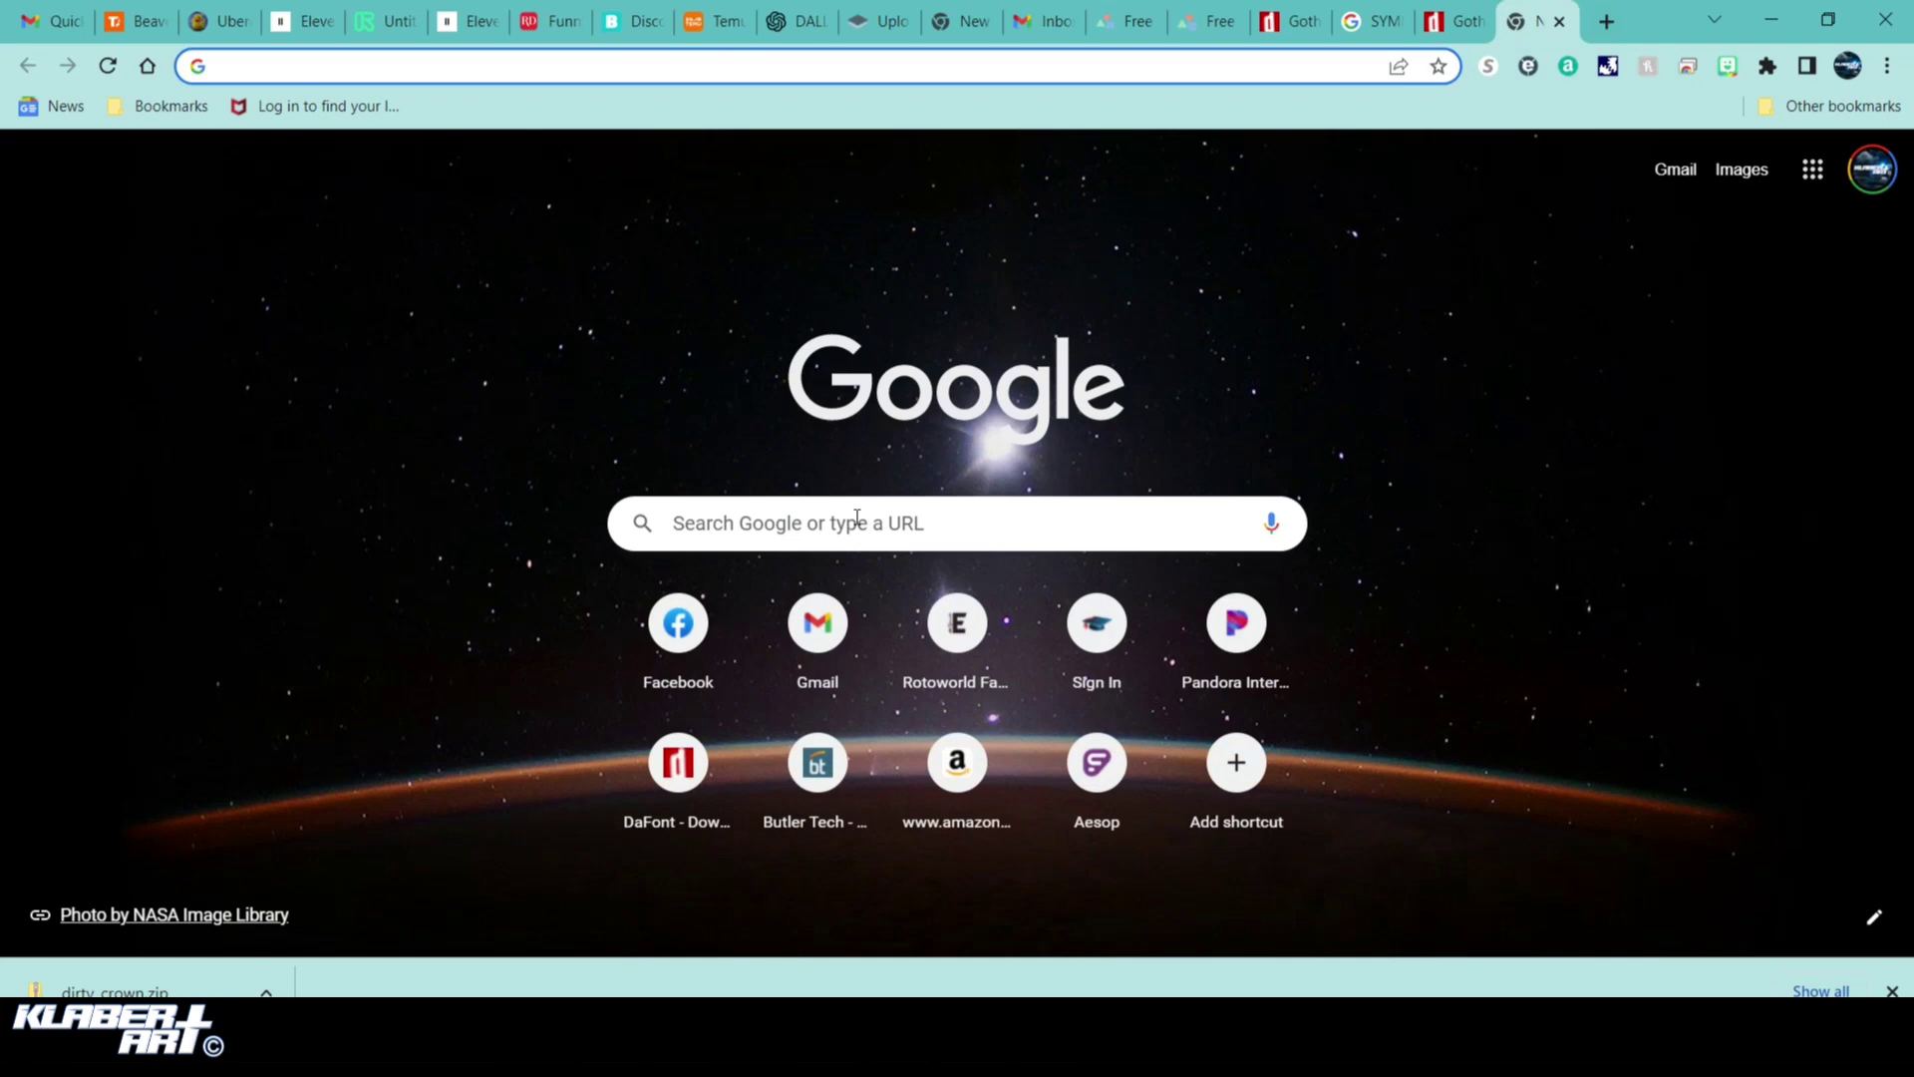
{"action": "left_click", "coordinate": [854, 518]}
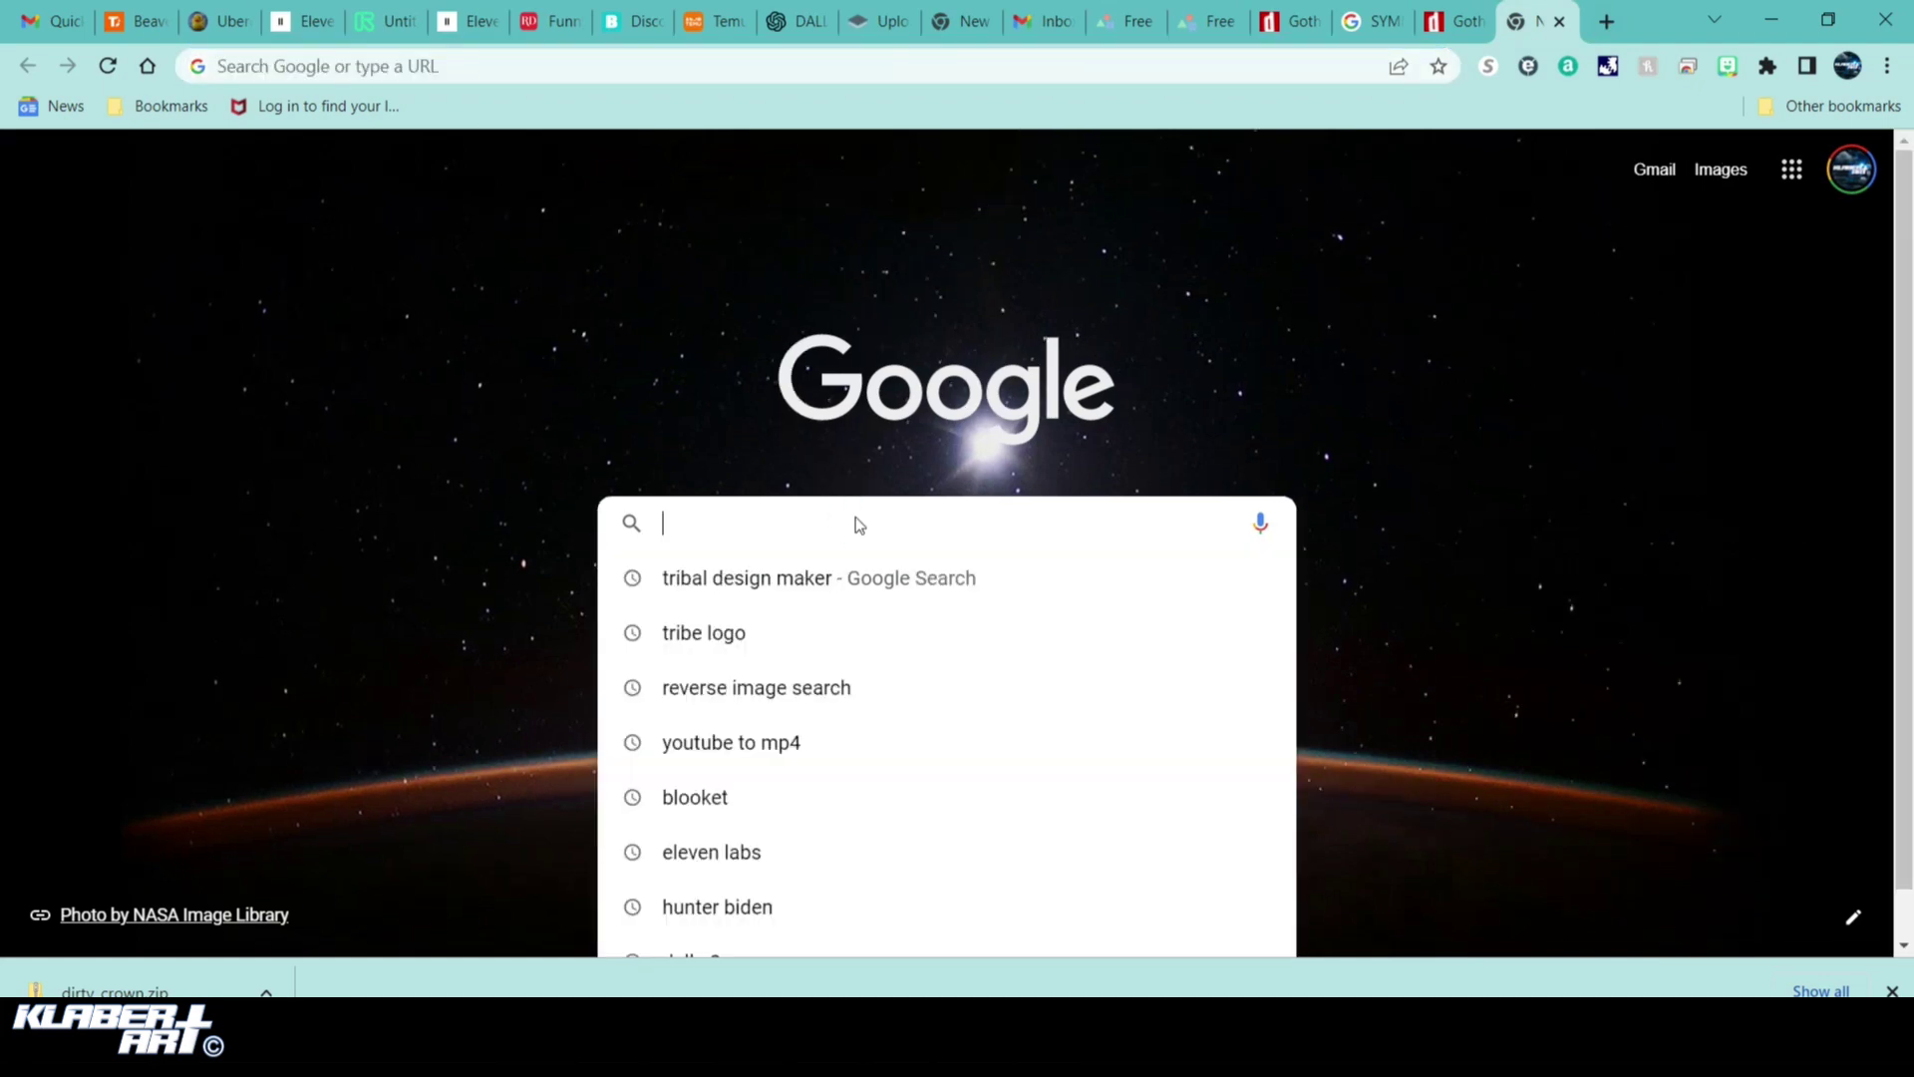
{"action": "type", "text": "TRIBE LOGO"}
{"action": "key", "text": "Return"}
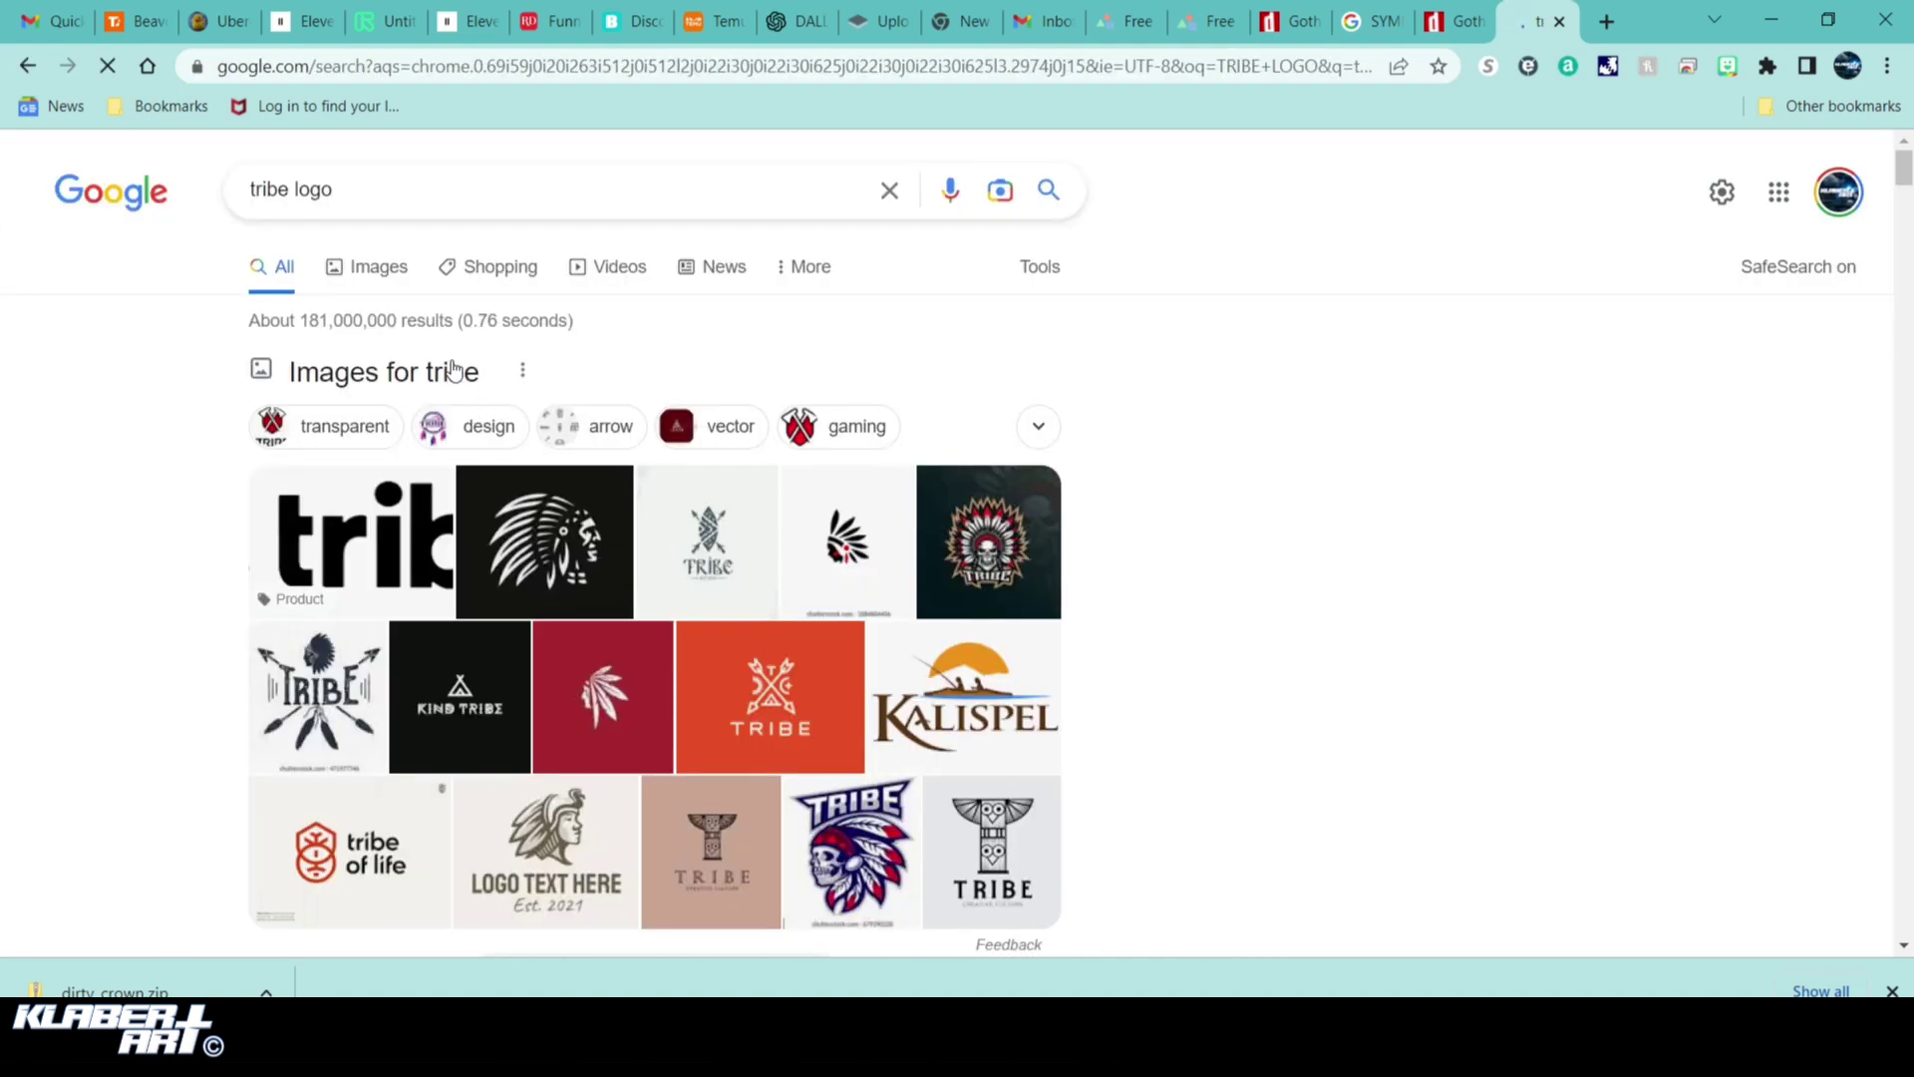
{"action": "left_click", "coordinate": [378, 266]}
Look through the tribe logo image results for alternative graphics that could go with the lettering
{"action": "scroll", "coordinate": [1380, 648], "scroll_direction": "down", "scroll_amount": 2}
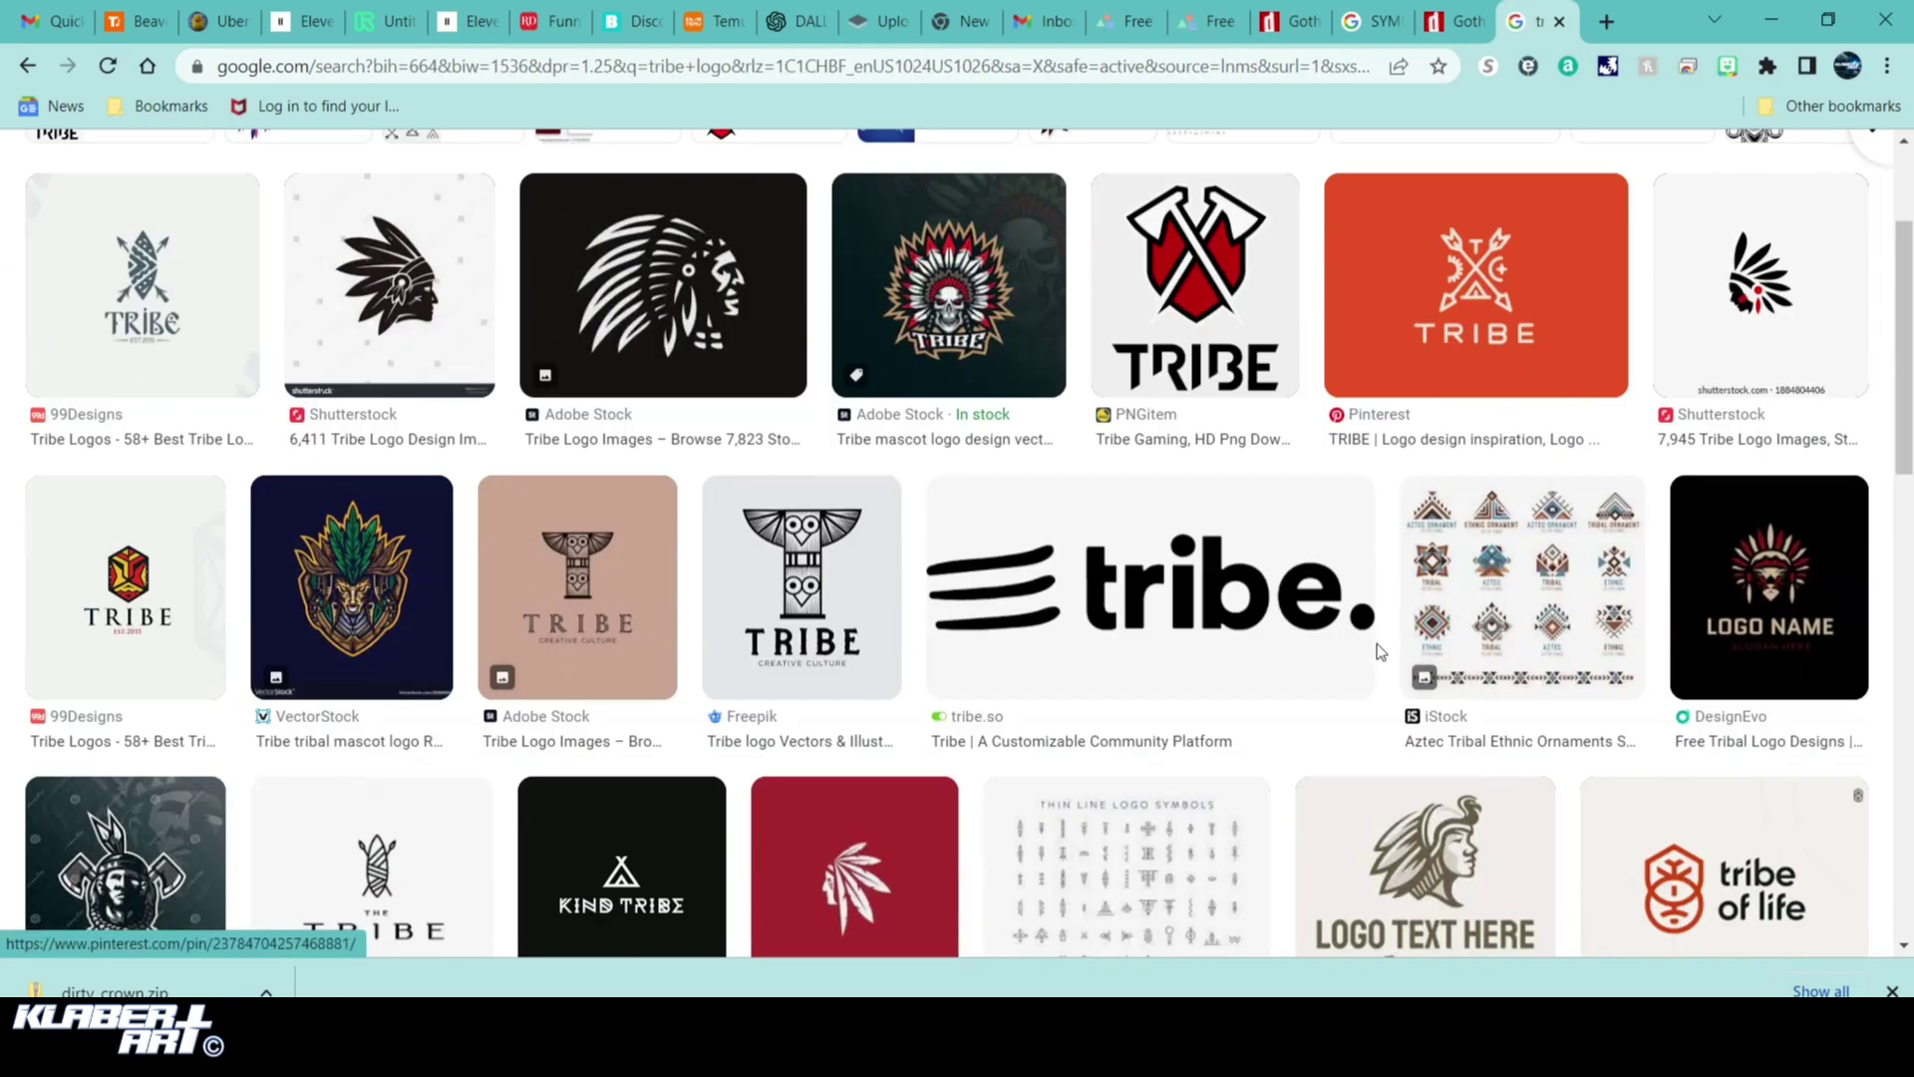
{"action": "scroll", "coordinate": [1300, 684], "scroll_direction": "up", "scroll_amount": 1}
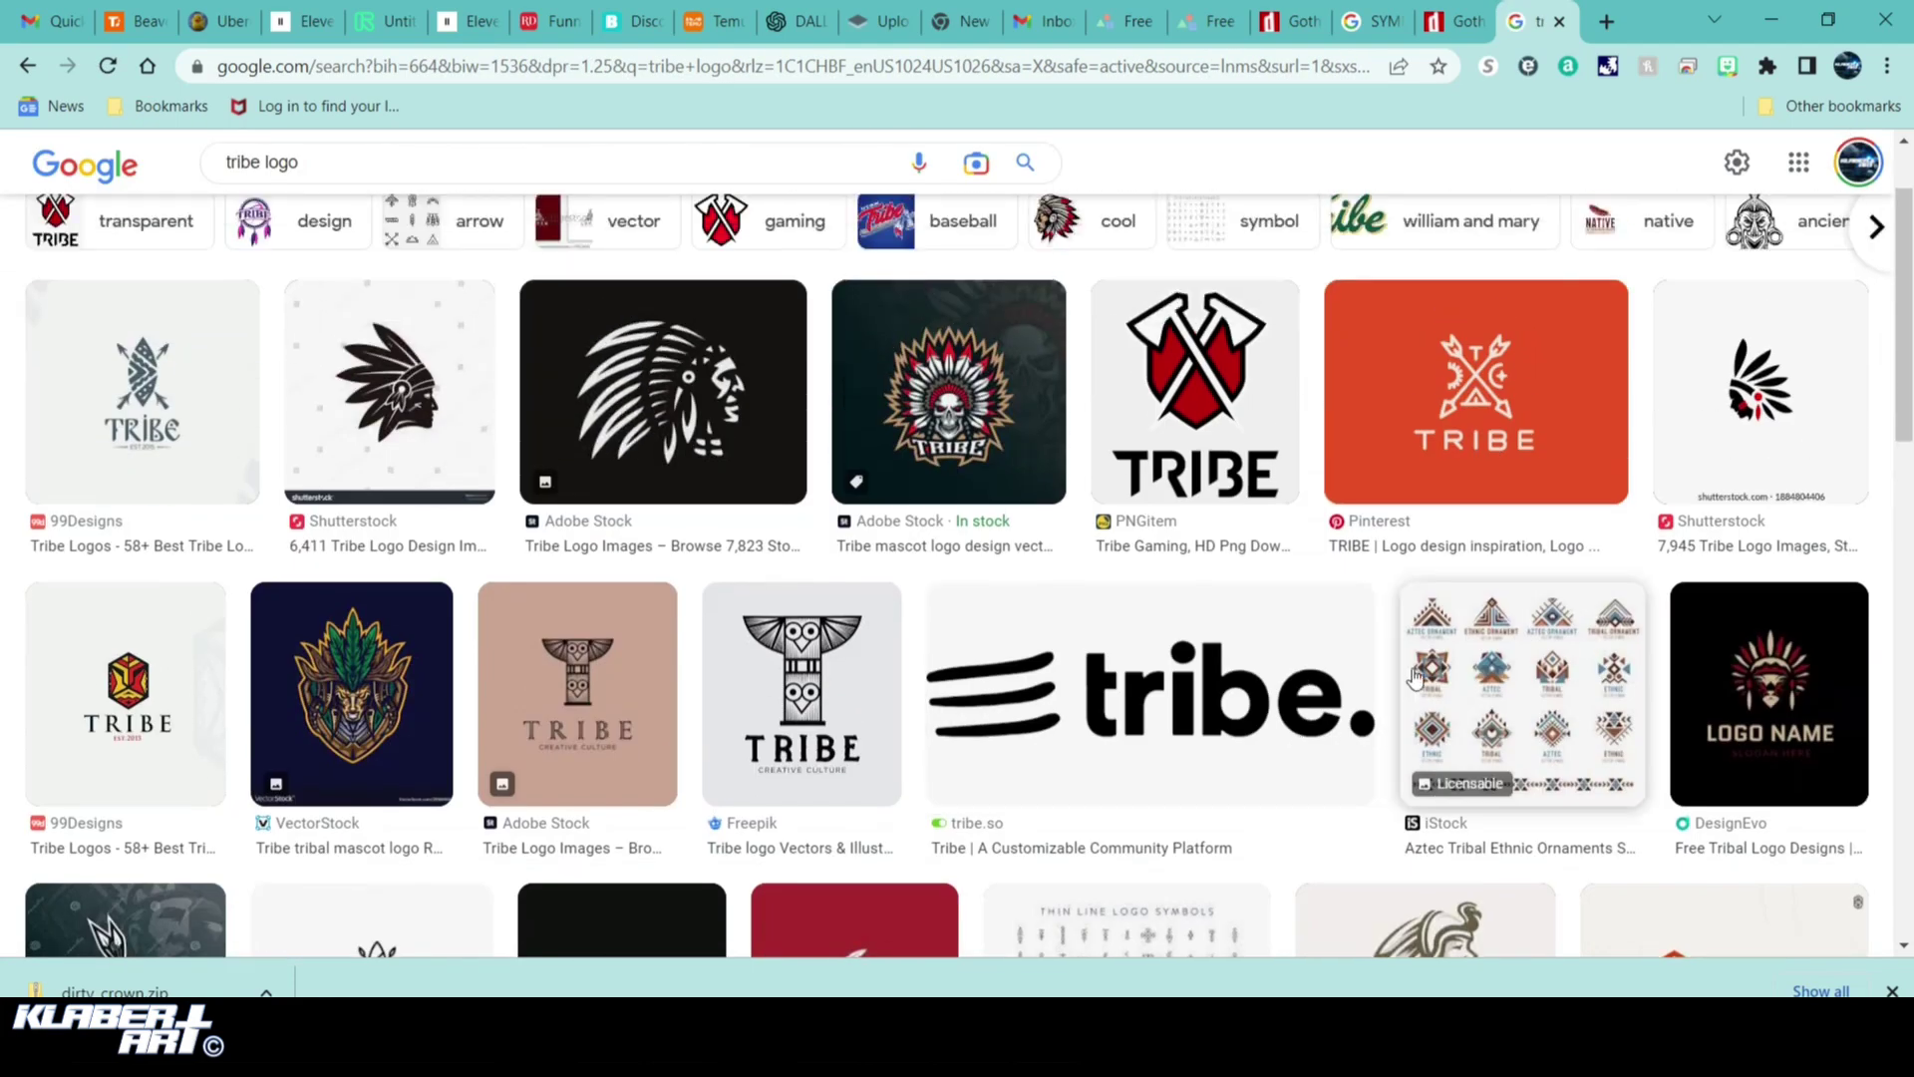
{"action": "scroll", "coordinate": [1419, 684], "scroll_direction": "down", "scroll_amount": 5}
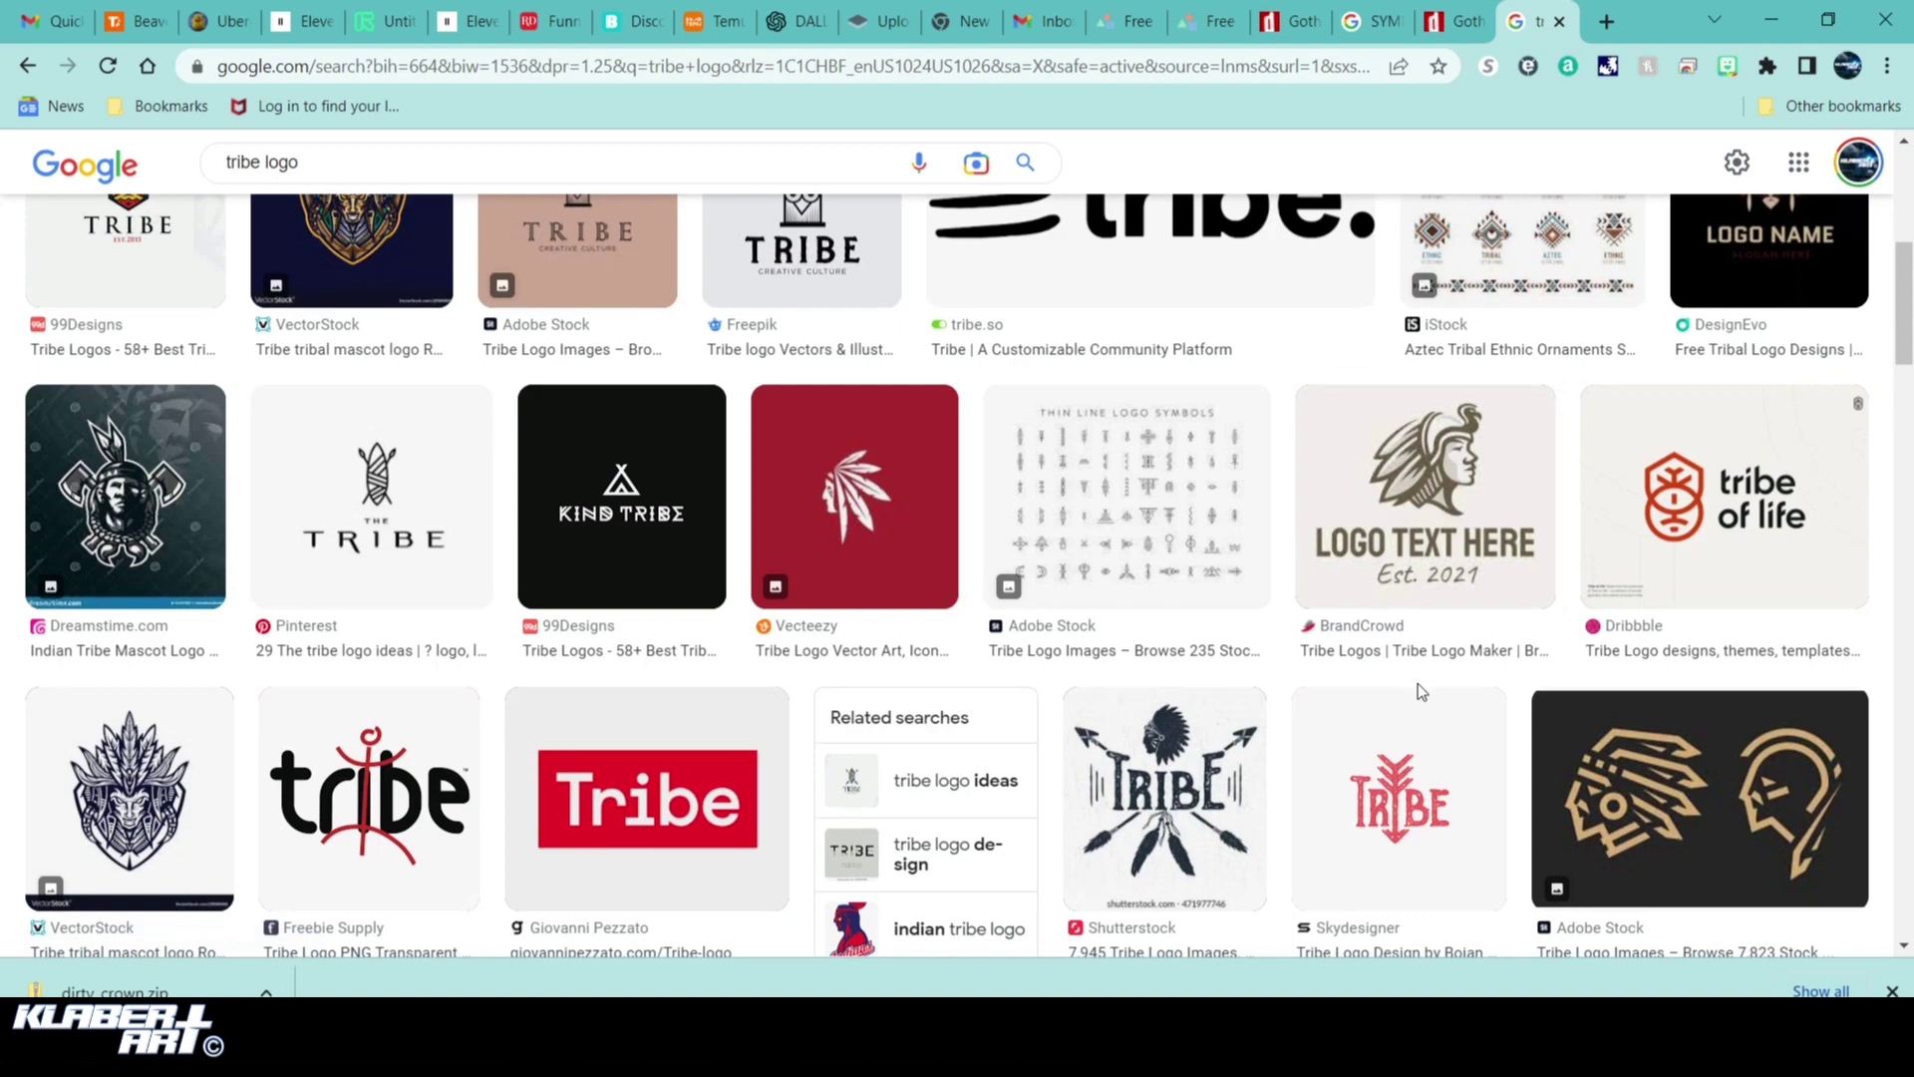
{"action": "scroll", "coordinate": [1417, 684], "scroll_direction": "down", "scroll_amount": 5}
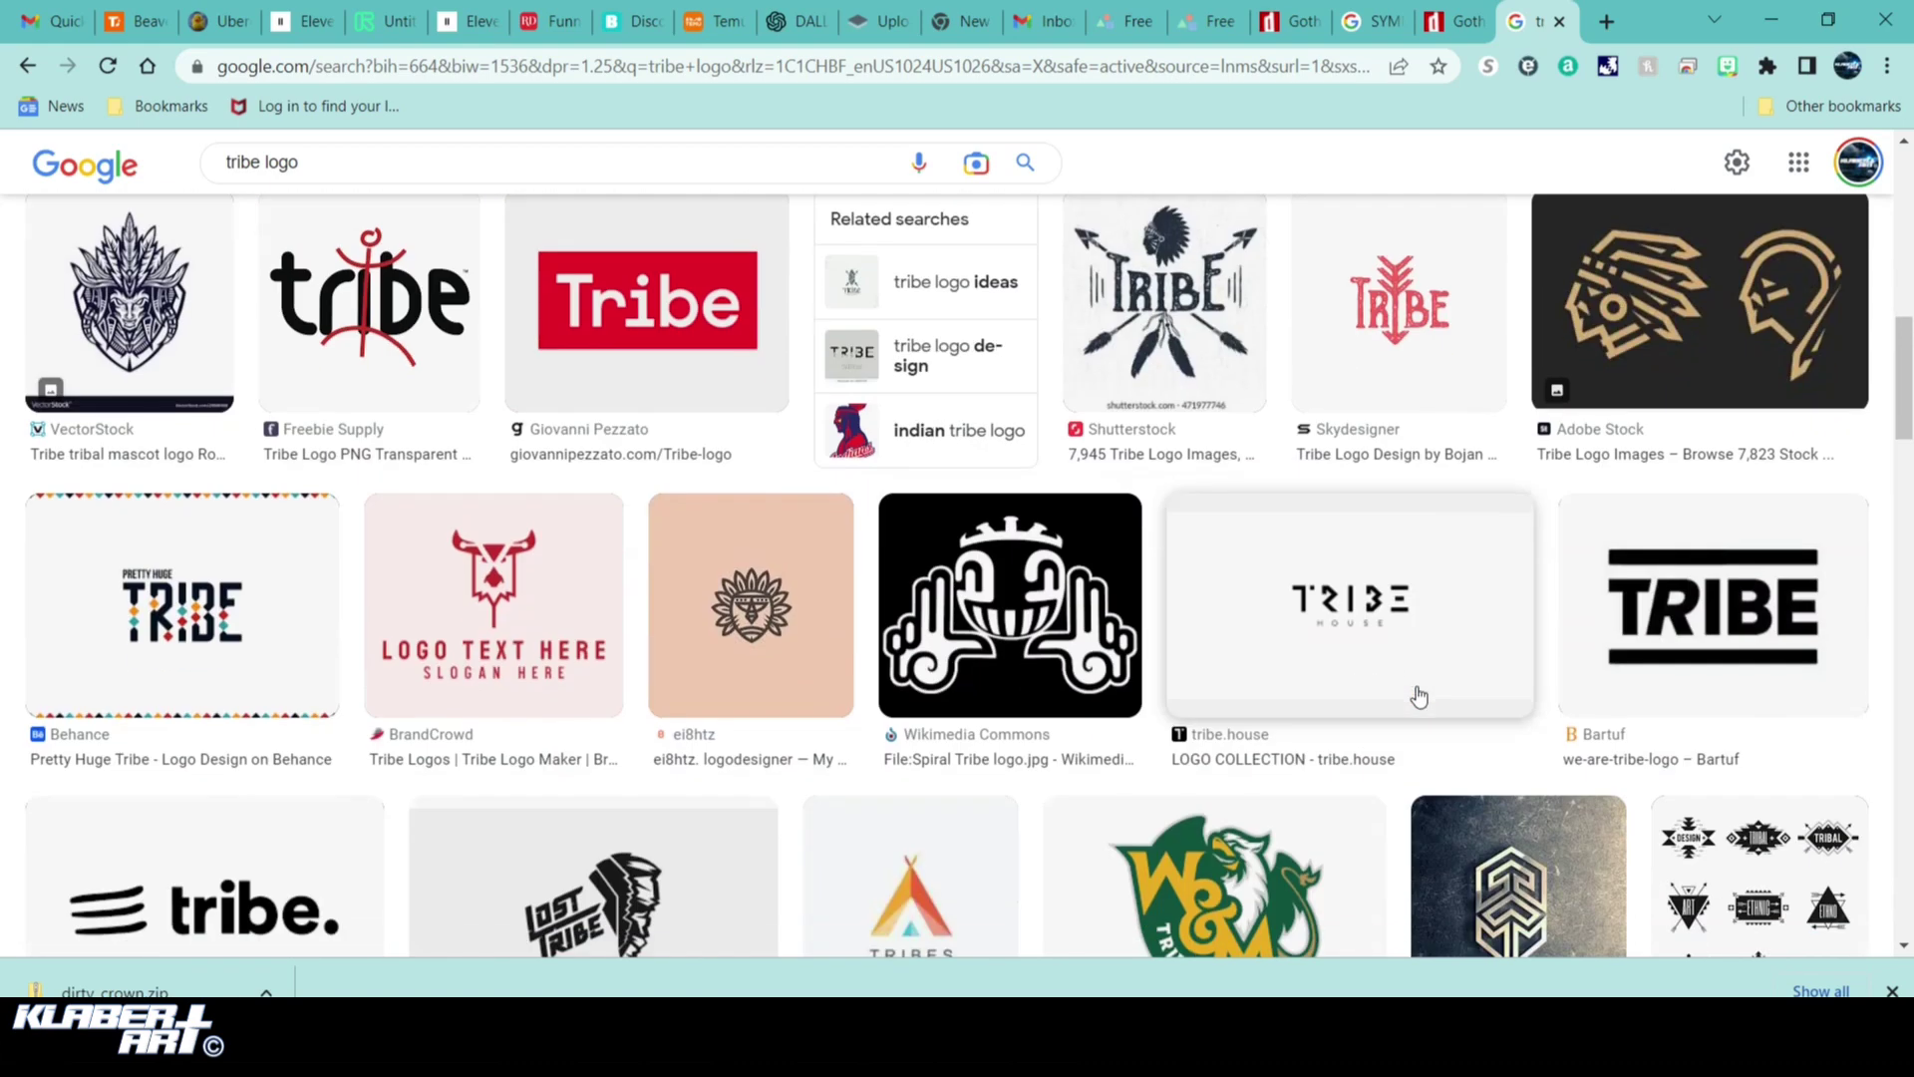
{"action": "scroll", "coordinate": [1419, 695], "scroll_direction": "down", "scroll_amount": 5}
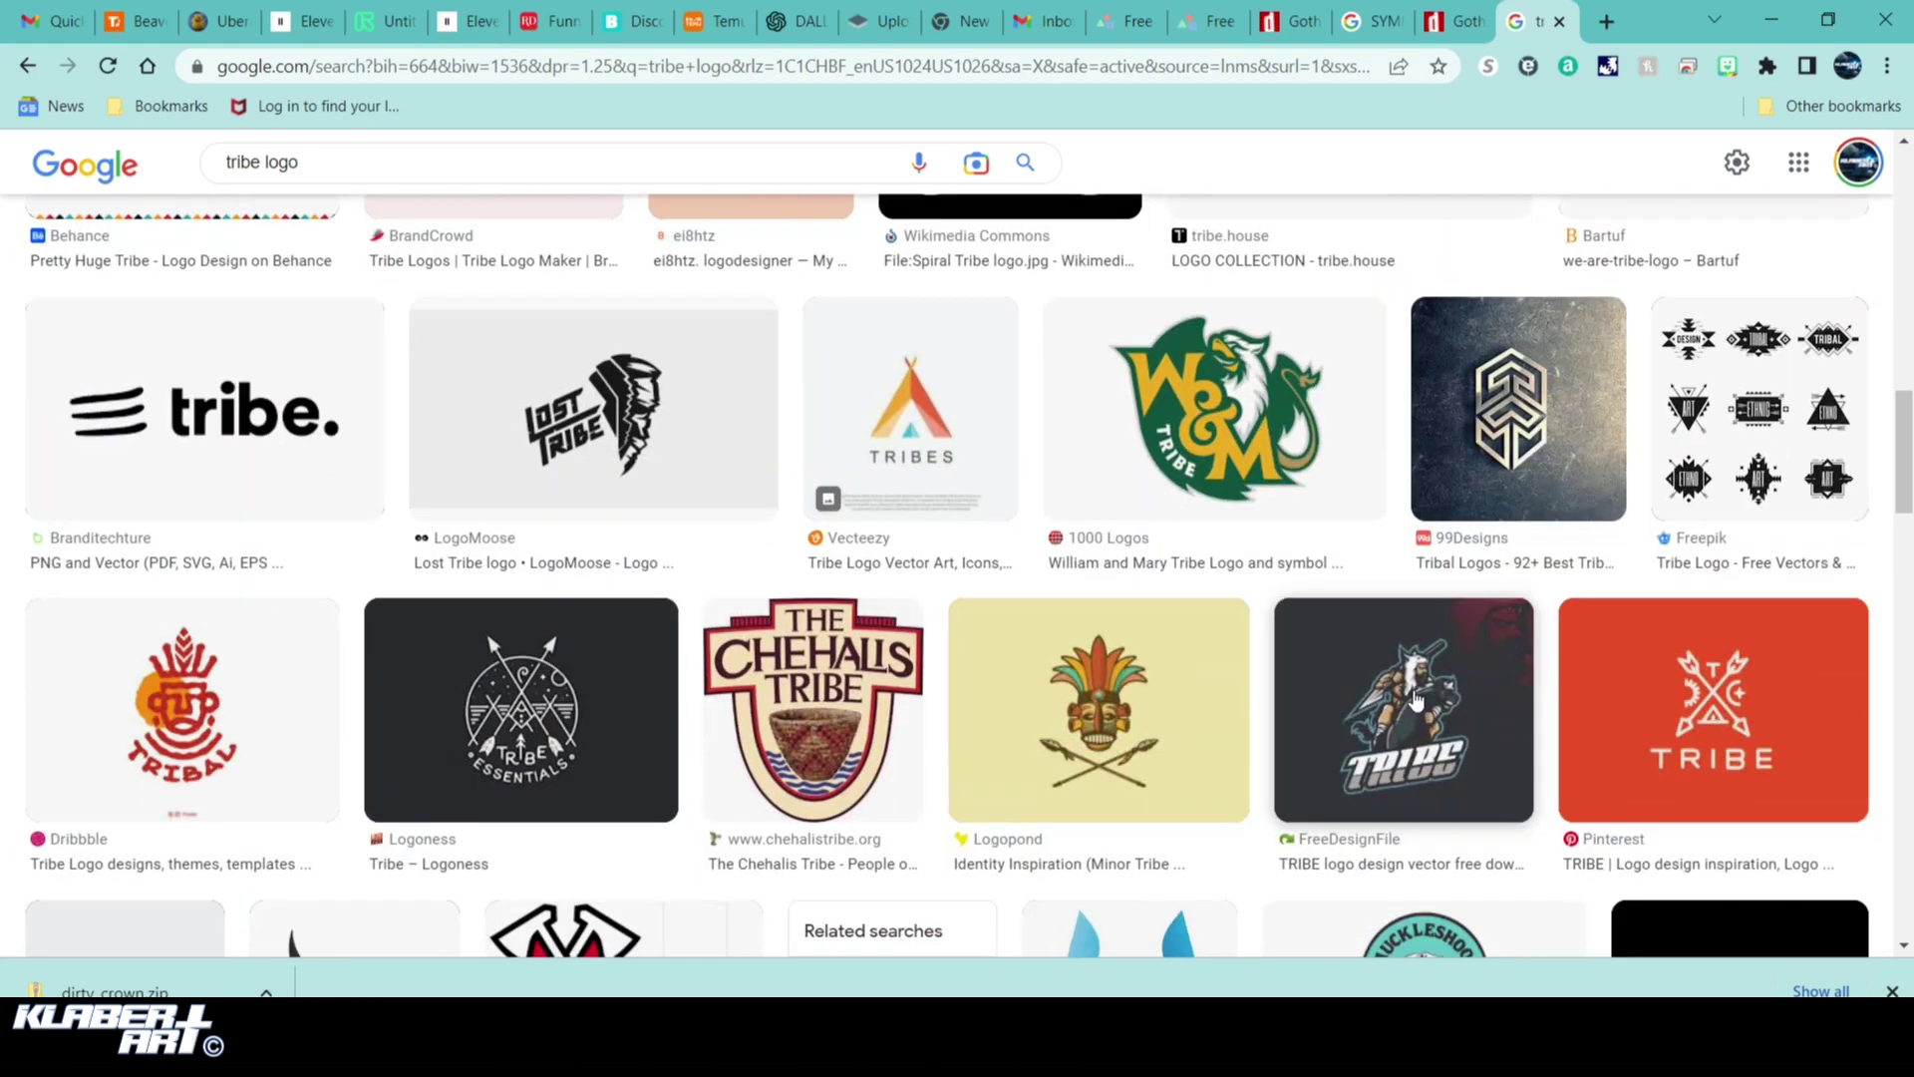
{"action": "scroll", "coordinate": [1411, 701], "scroll_direction": "down", "scroll_amount": 1}
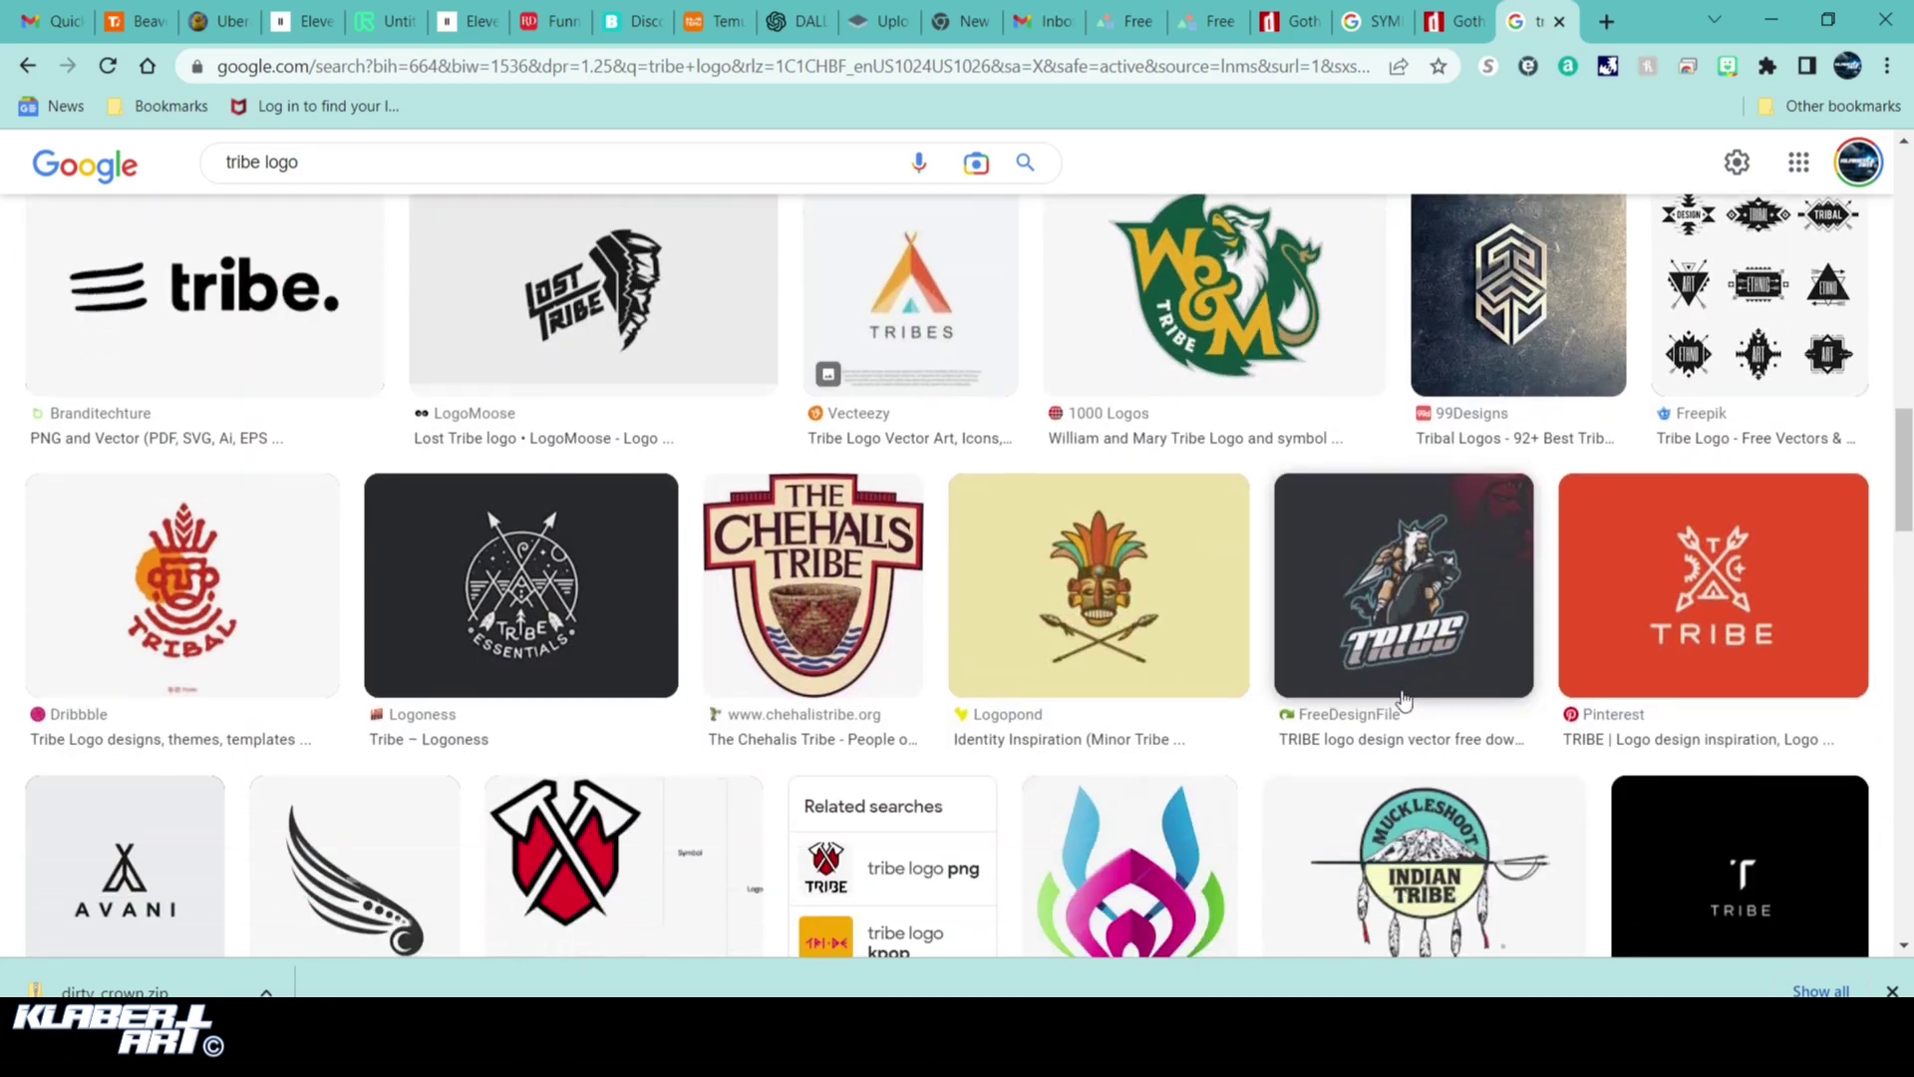
{"action": "scroll", "coordinate": [1403, 701], "scroll_direction": "down", "scroll_amount": 2}
{"action": "scroll", "coordinate": [1403, 701], "scroll_direction": "down", "scroll_amount": 5}
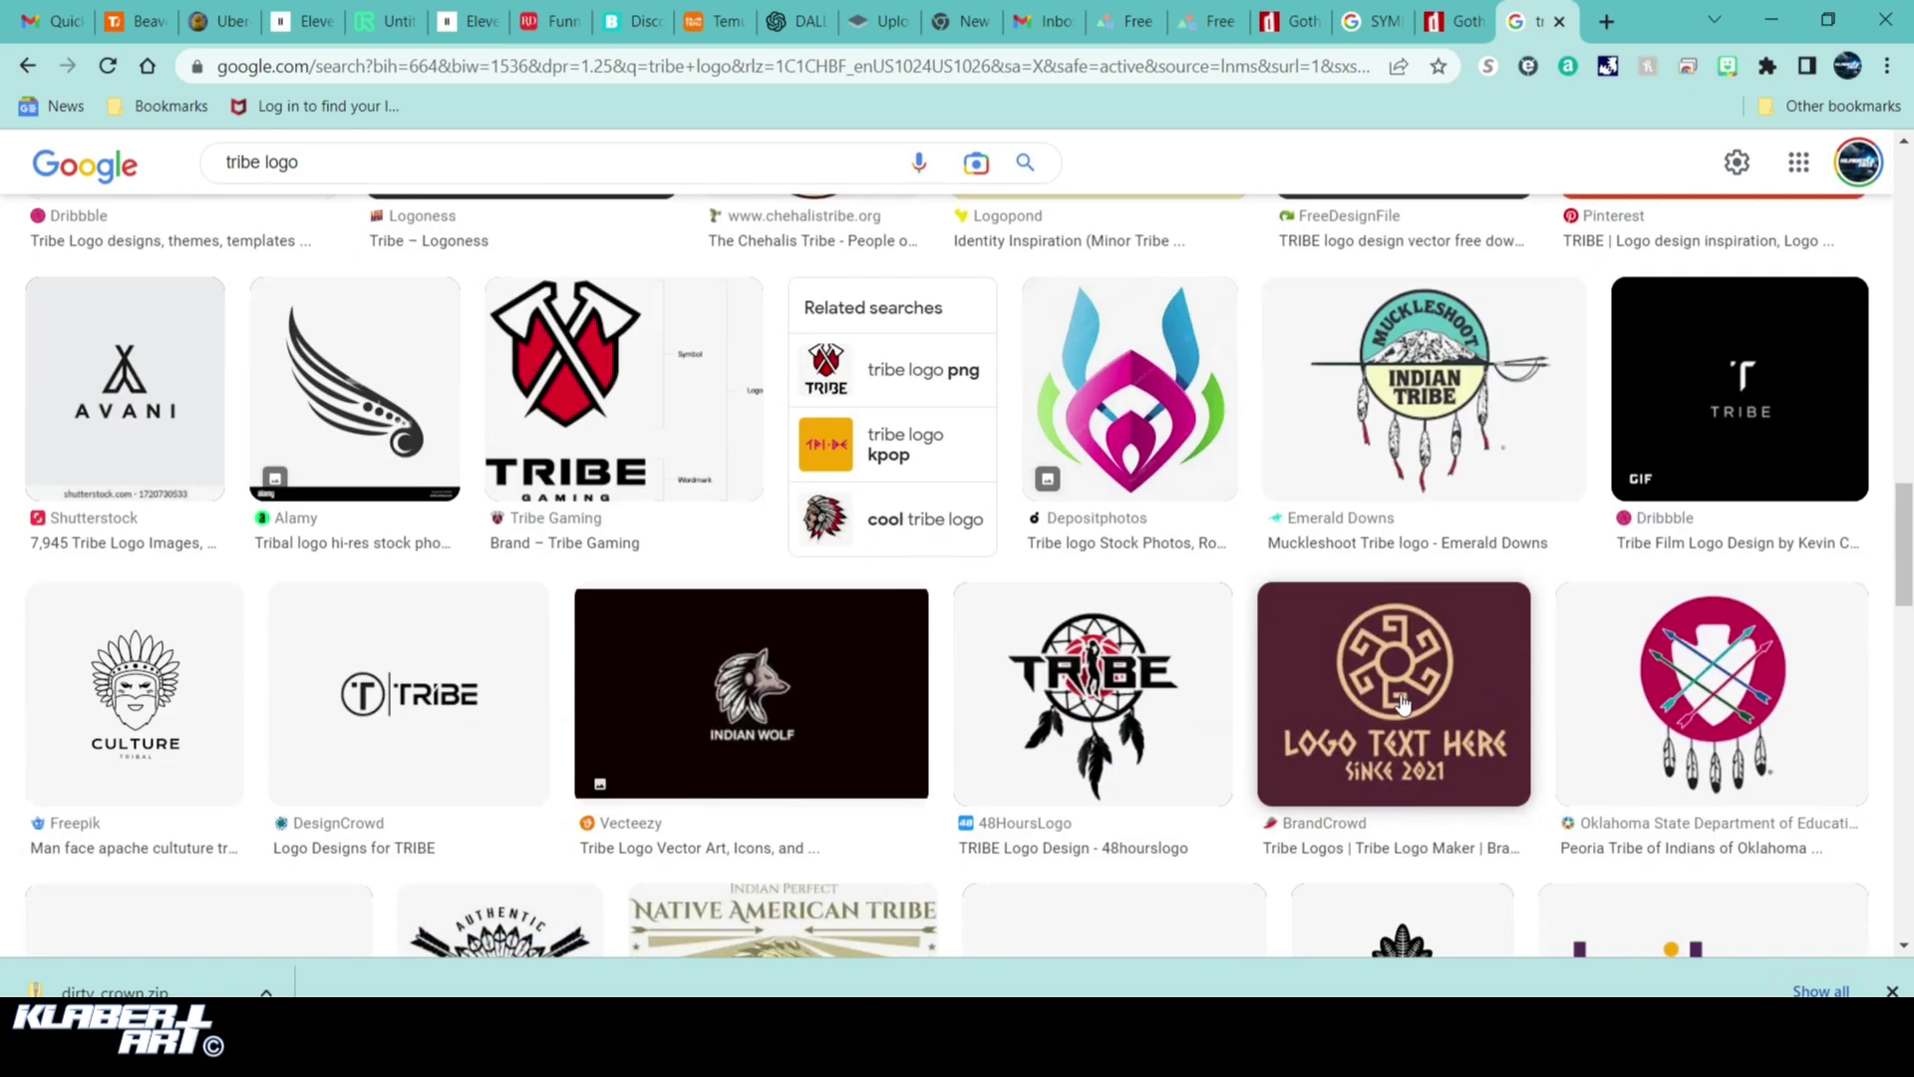
{"action": "scroll", "coordinate": [1401, 701], "scroll_direction": "down", "scroll_amount": 4}
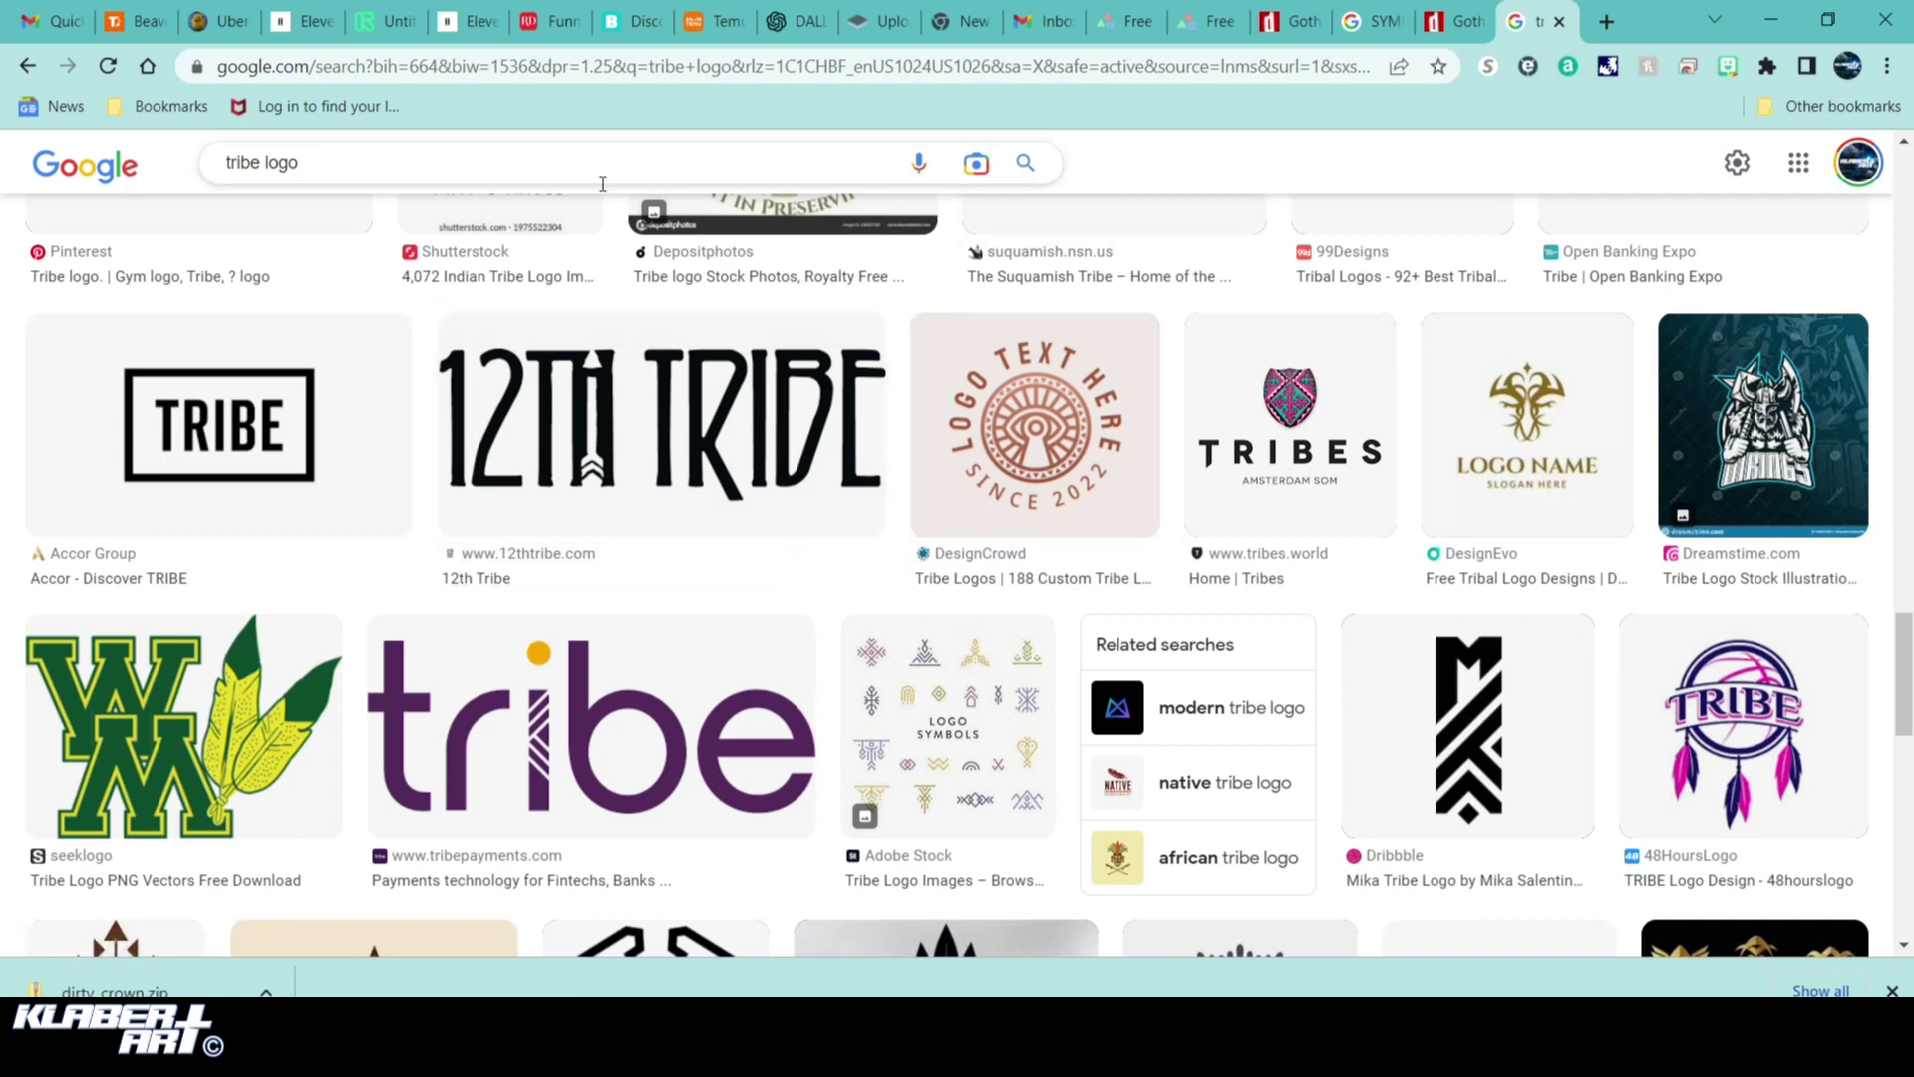
Search Google Images for "ARROW DESIGN" and look through the arrow graphics
{"action": "left_click", "coordinate": [538, 163]}
{"action": "left_click", "coordinate": [93, 159]}
{"action": "type", "text": "RROW DE"}
{"action": "key", "text": "BackSpace"}
{"action": "key", "text": "BackSpace"}
{"action": "key", "text": "BackSpace"}
{"action": "key", "text": "BackSpace"}
{"action": "key", "text": "BackSpace"}
{"action": "key", "text": "BackSpace"}
{"action": "key", "text": "BackSpace"}
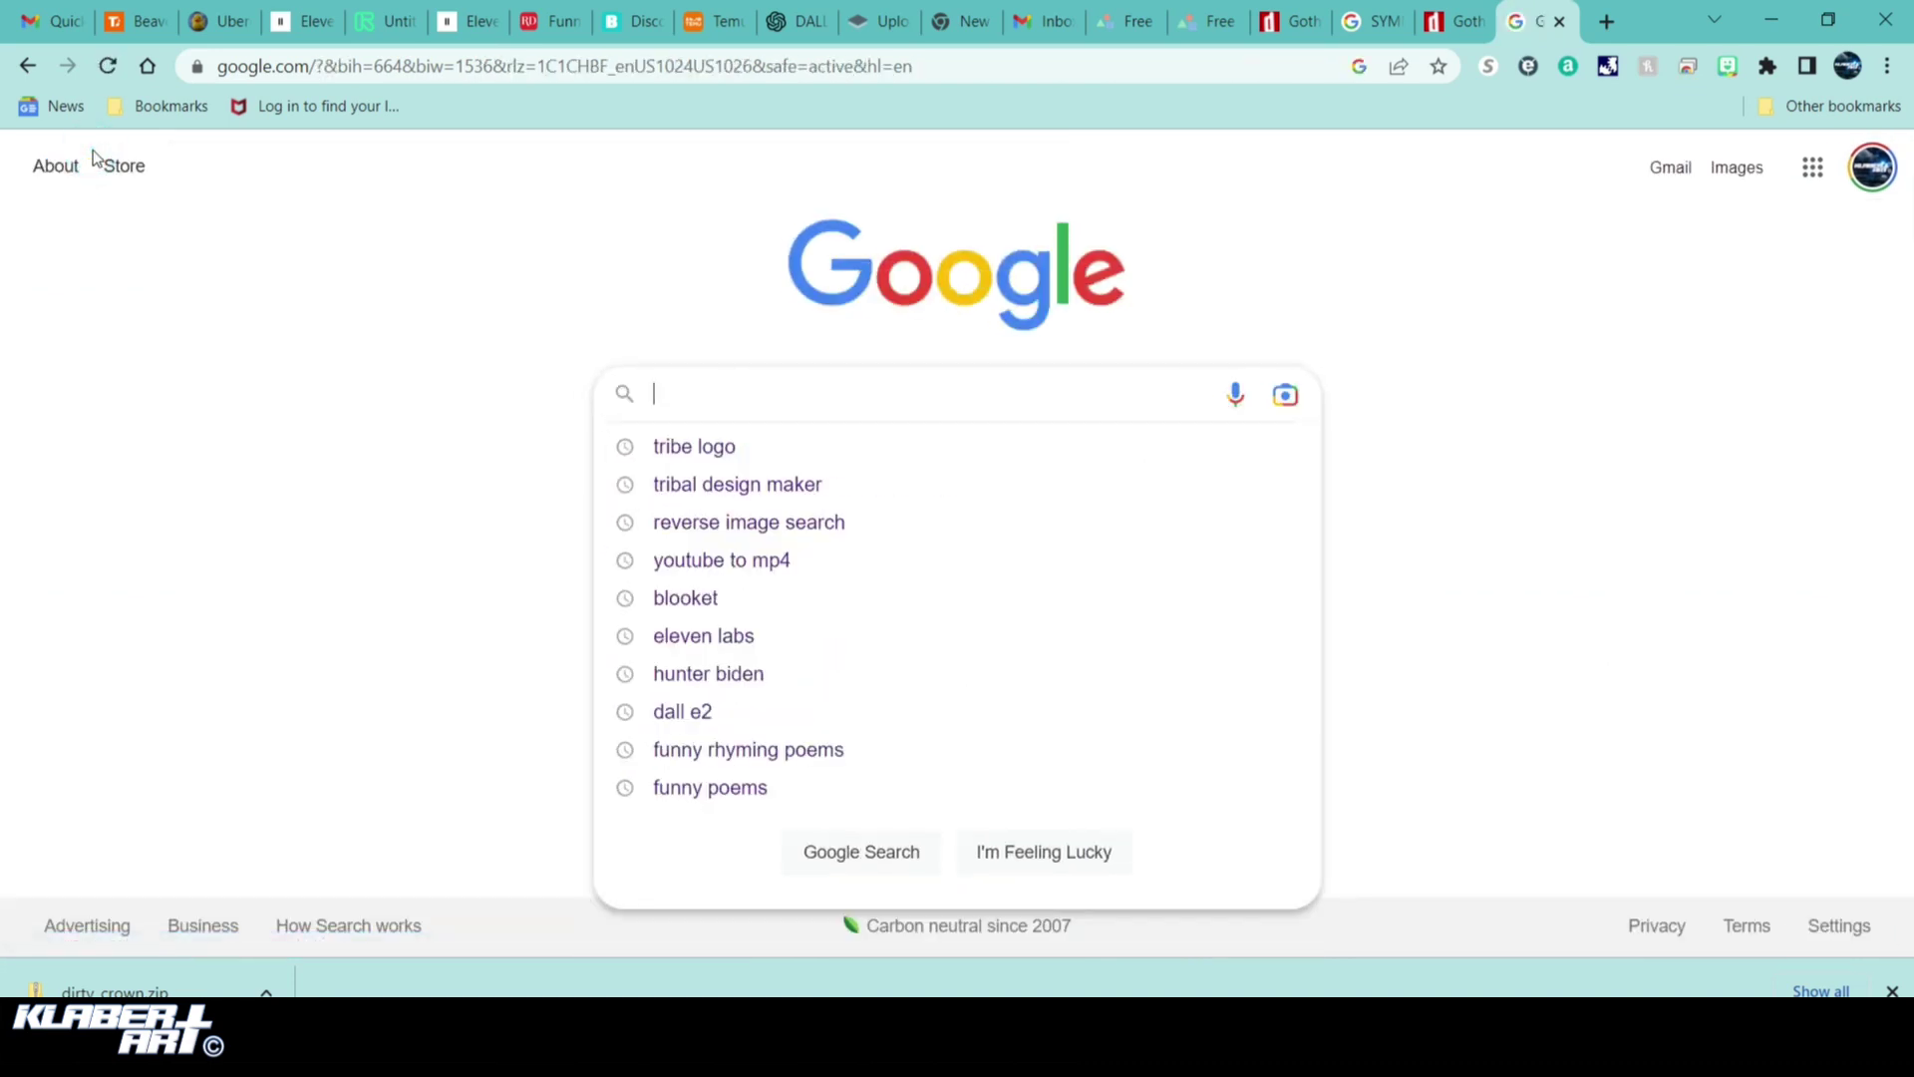
{"action": "type", "text": "ARROW DESIGN"}
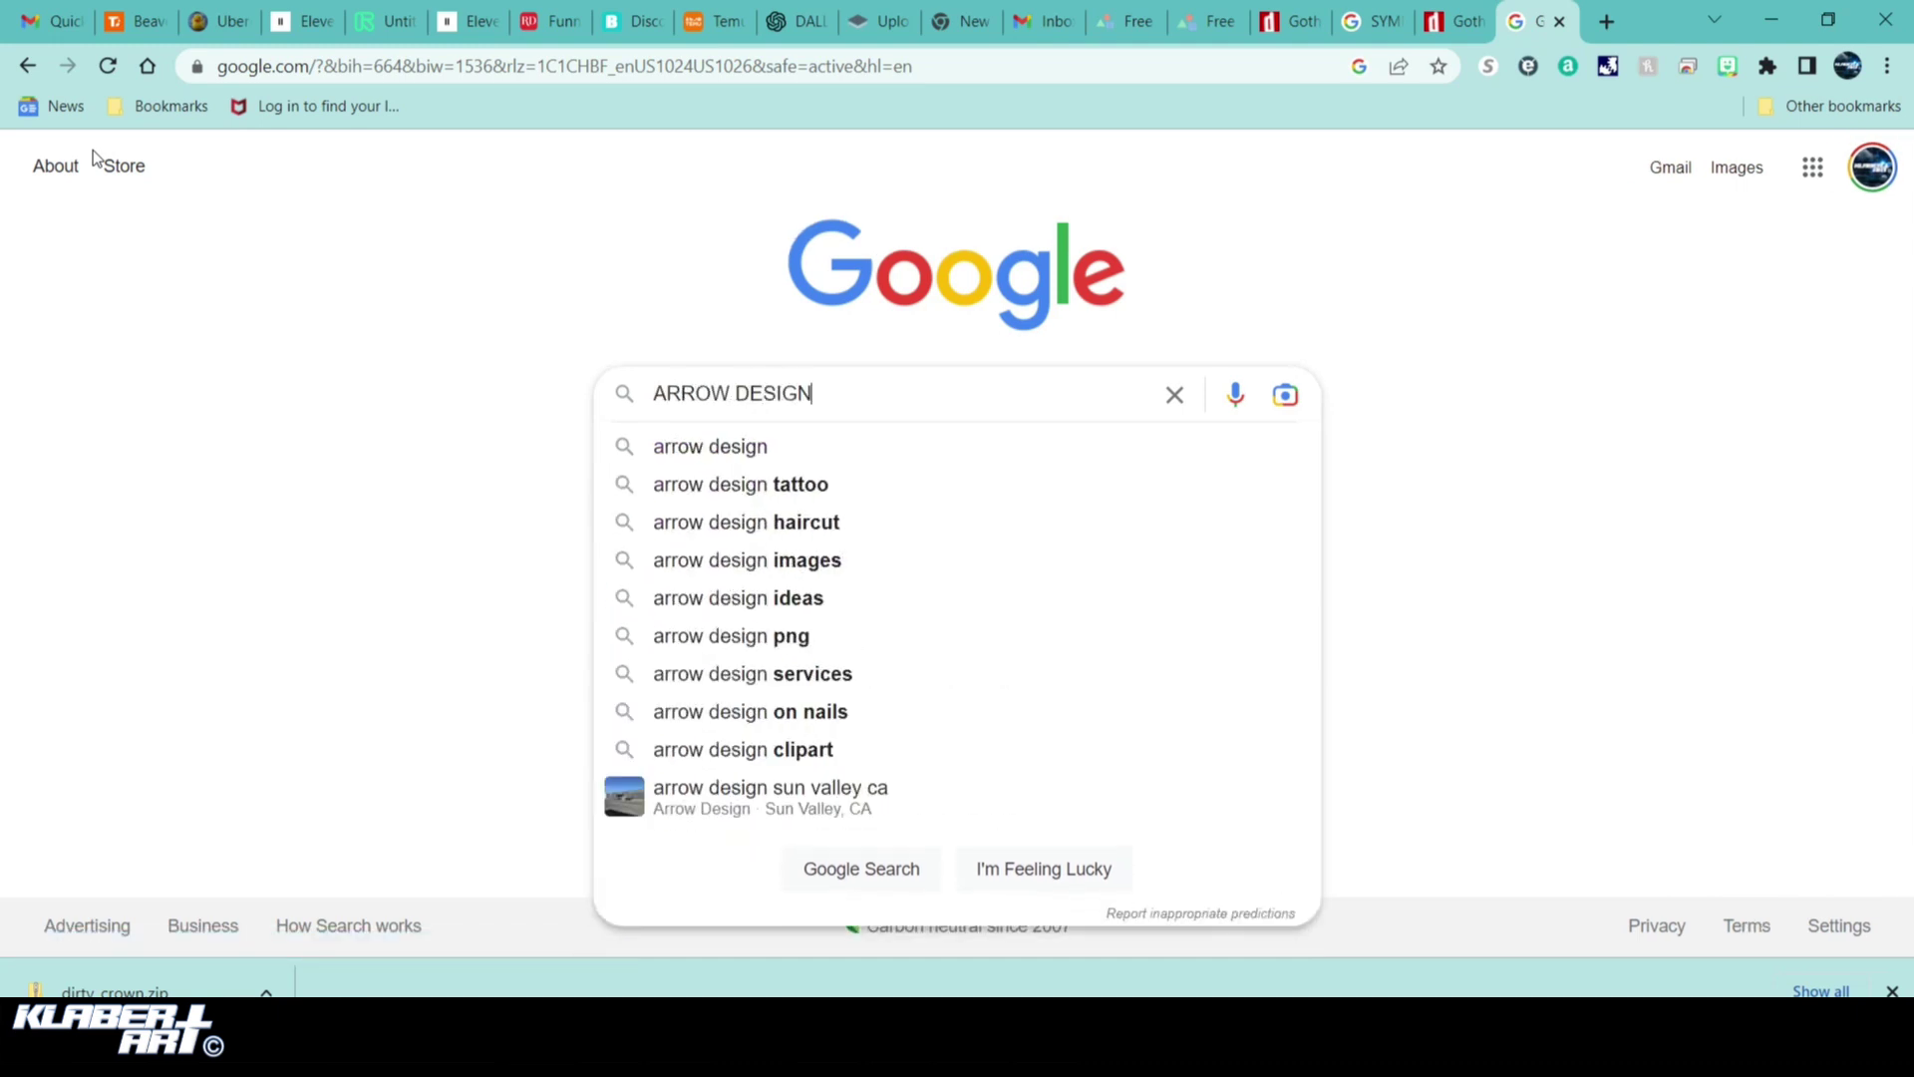
{"action": "key", "text": "Return"}
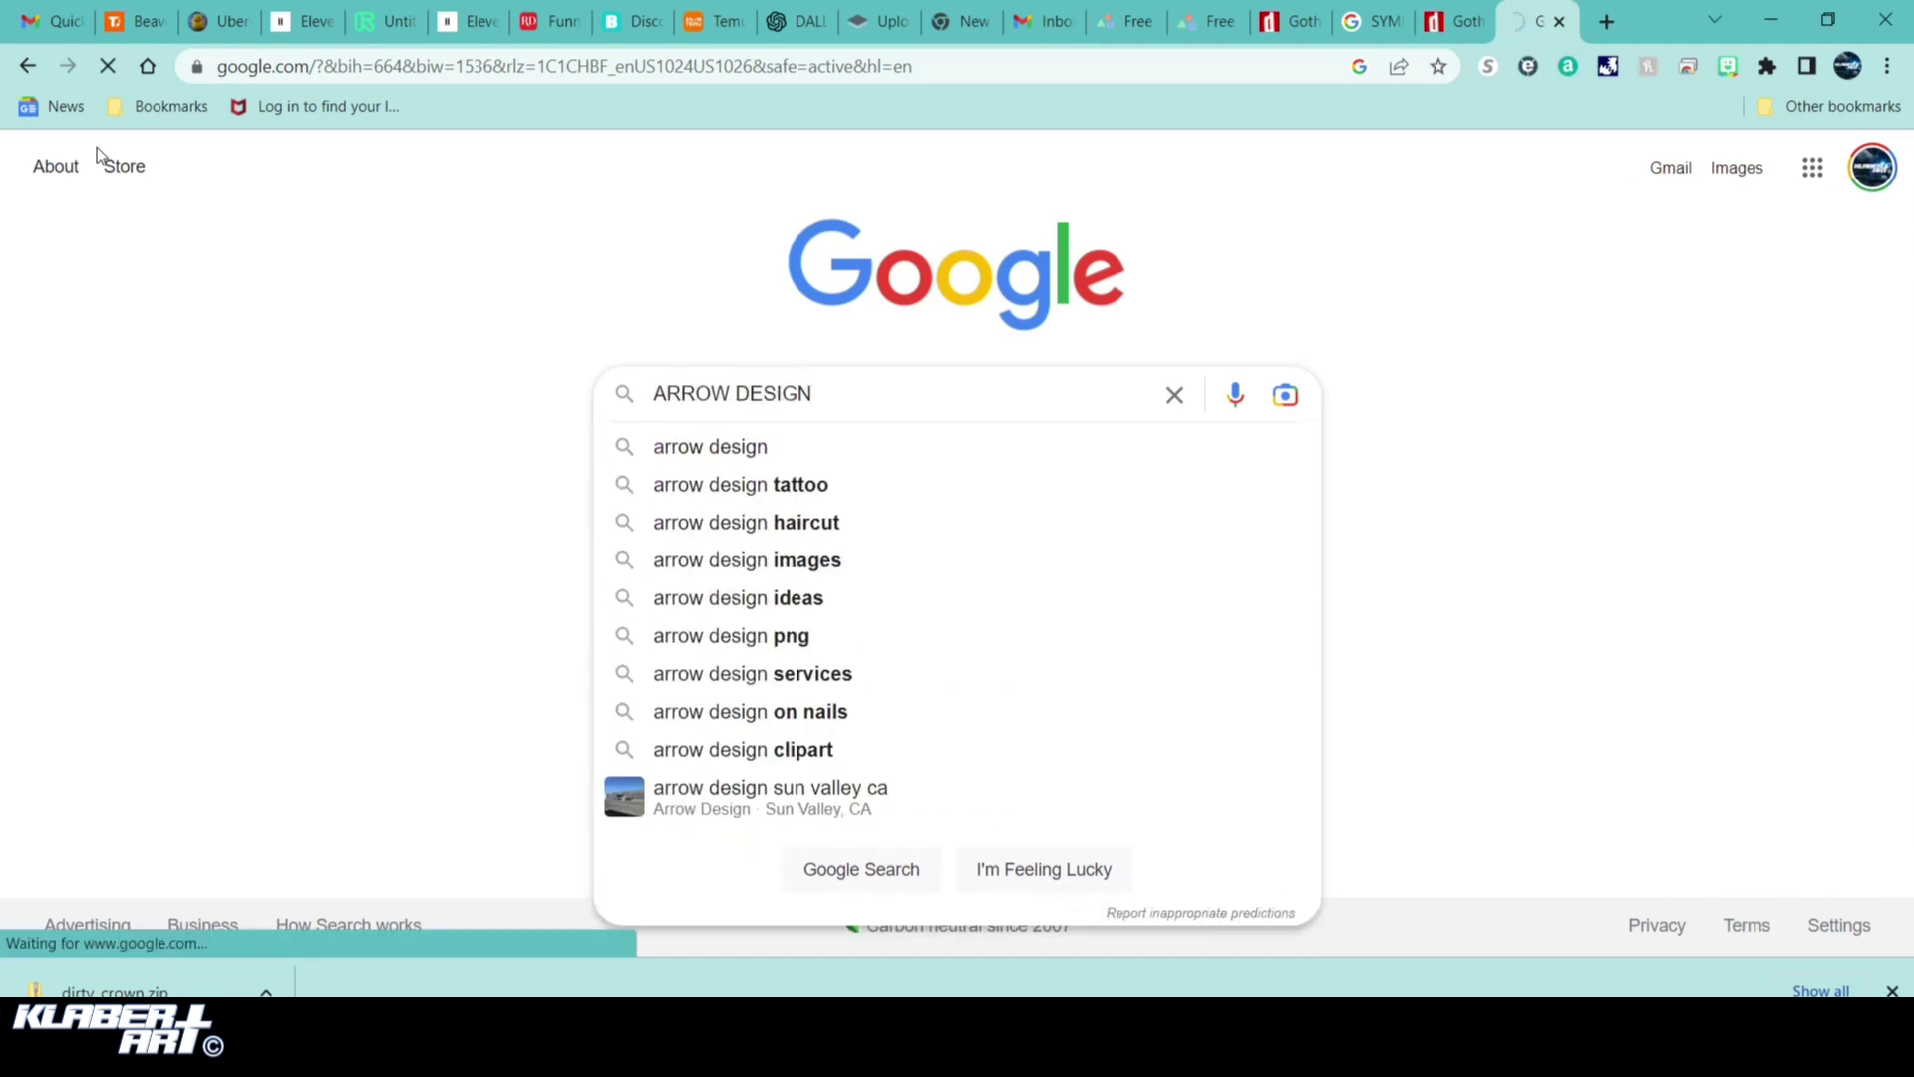
{"action": "left_click", "coordinate": [389, 282]}
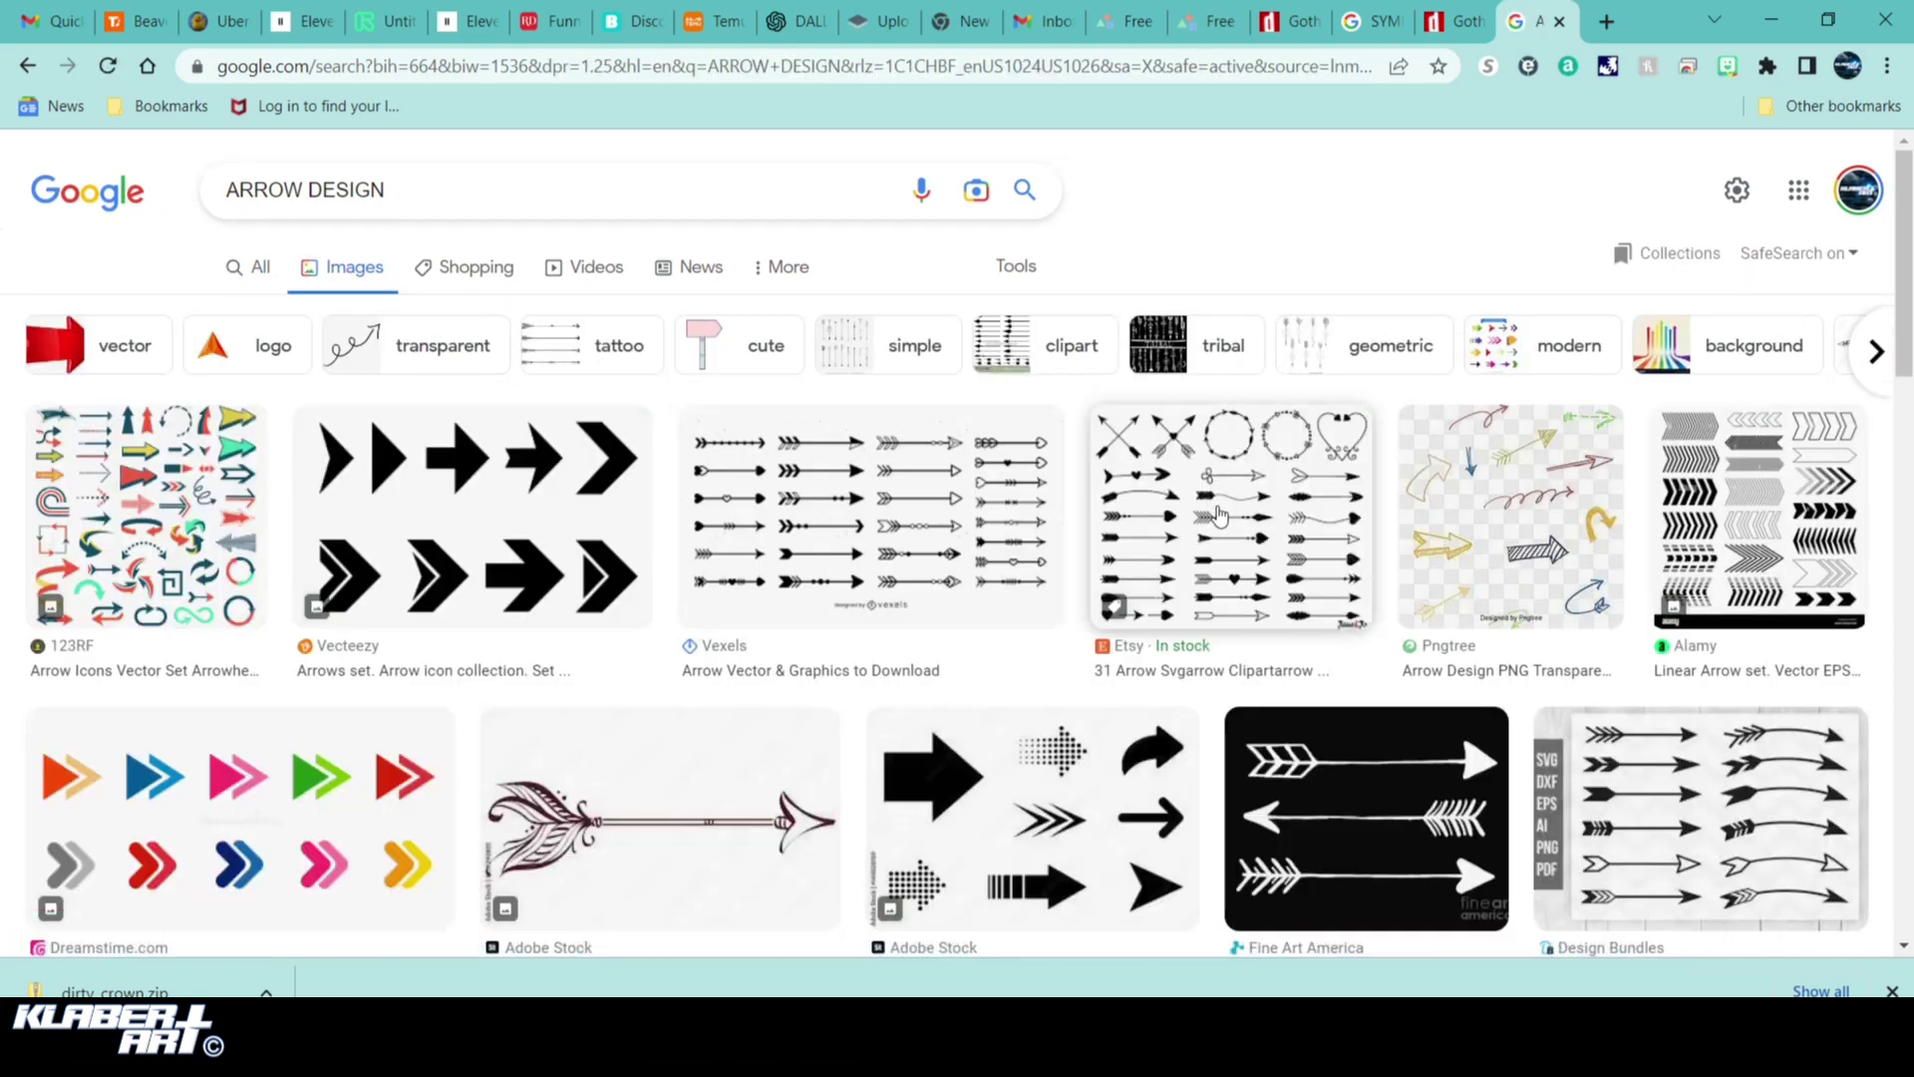
{"action": "scroll", "coordinate": [1218, 513], "scroll_direction": "down", "scroll_amount": 2}
{"action": "scroll", "coordinate": [1218, 514], "scroll_direction": "down", "scroll_amount": 1}
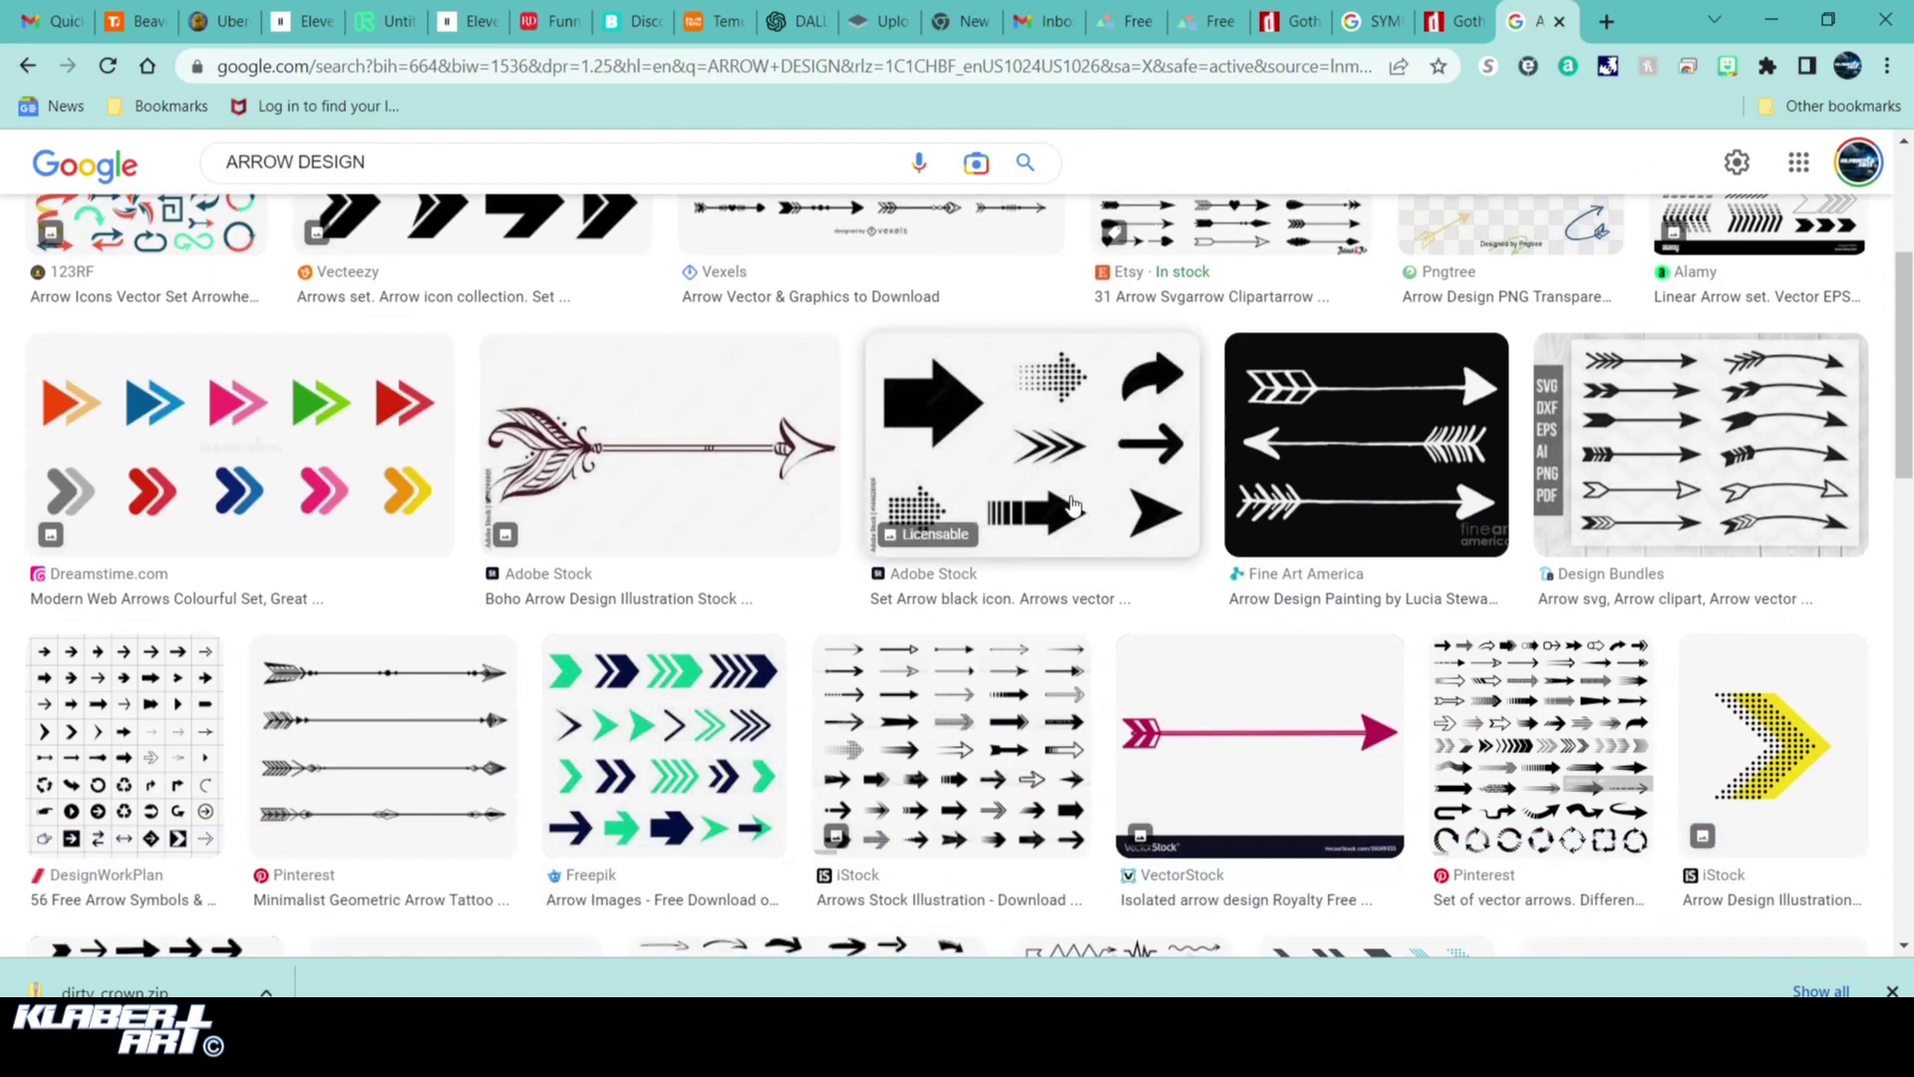
Search Google Images for "ARROW TRIBAL DESIGN"
{"action": "left_click", "coordinate": [297, 161]}
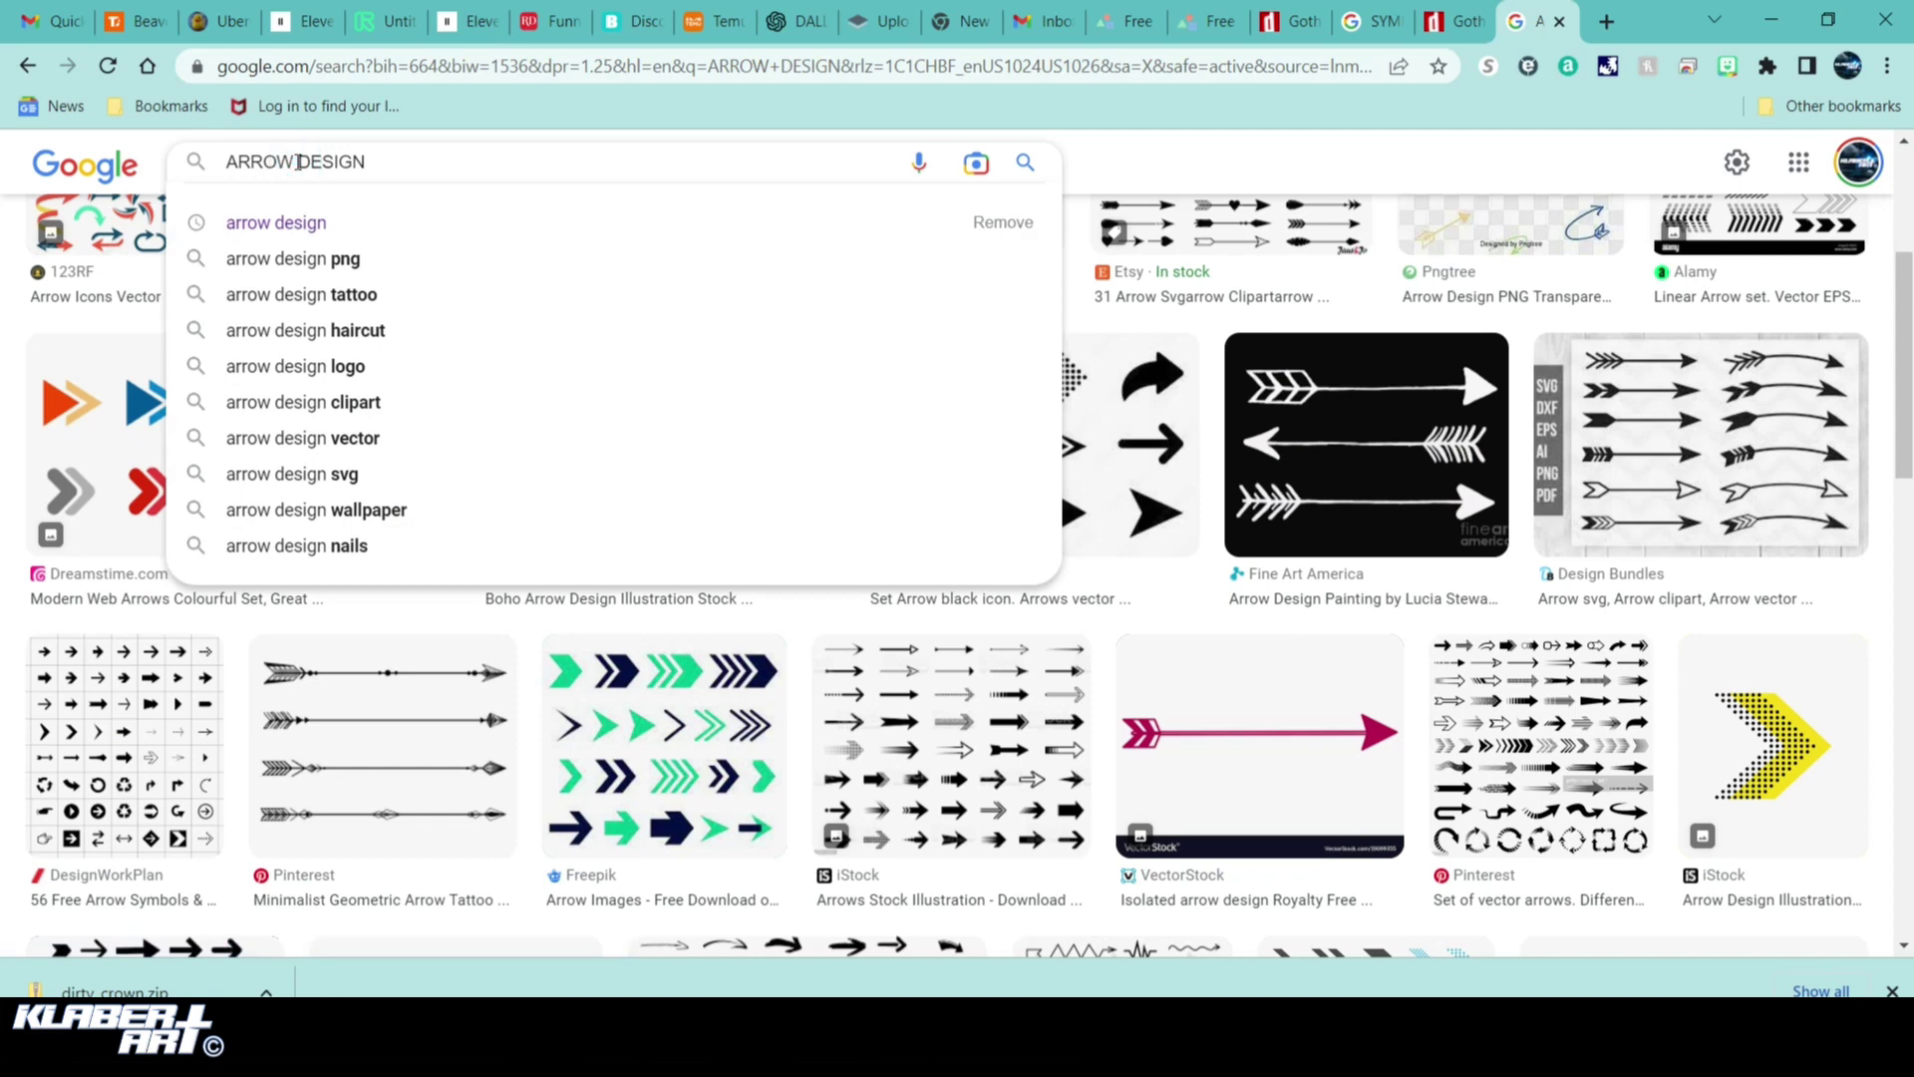
{"action": "type", "text": "TRIBAL"}
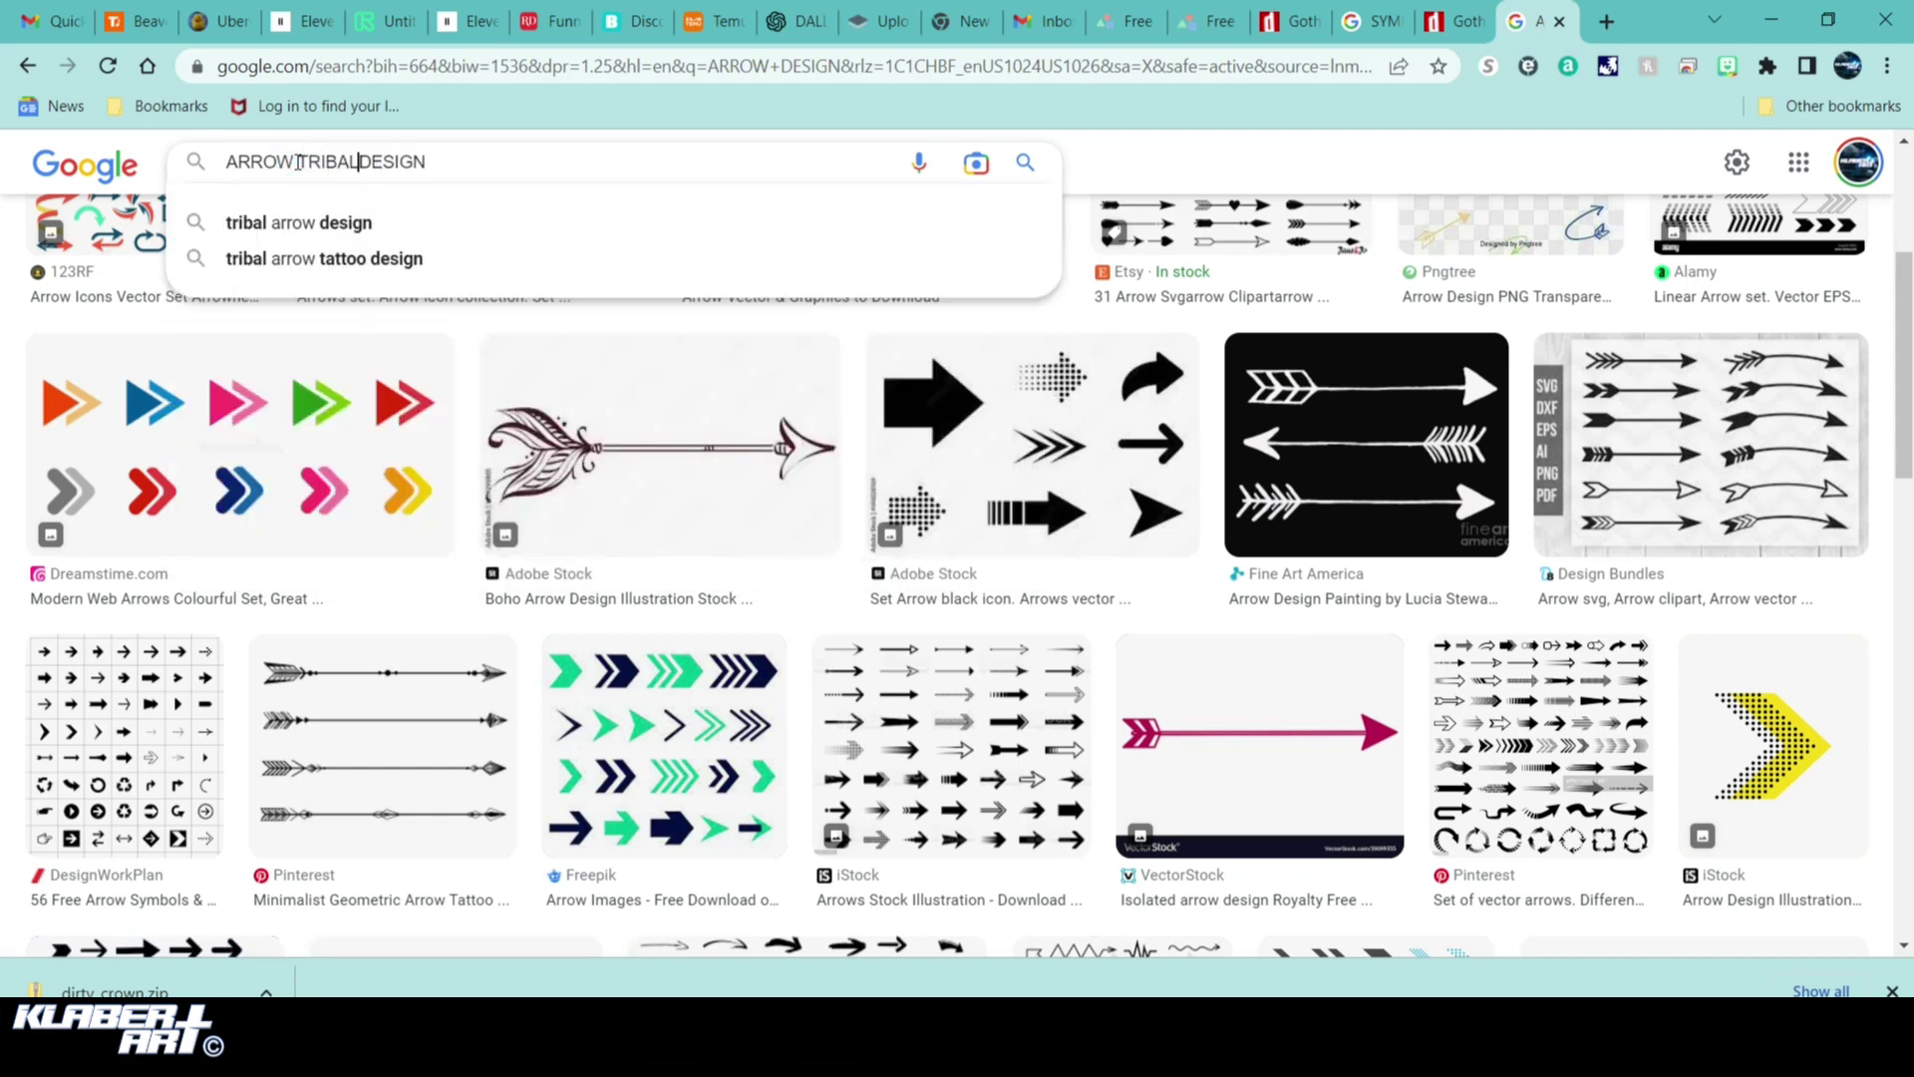
{"action": "left_click", "coordinate": [299, 161]}
{"action": "key", "text": "Return"}
{"action": "mouse_move", "coordinate": [1329, 610]}
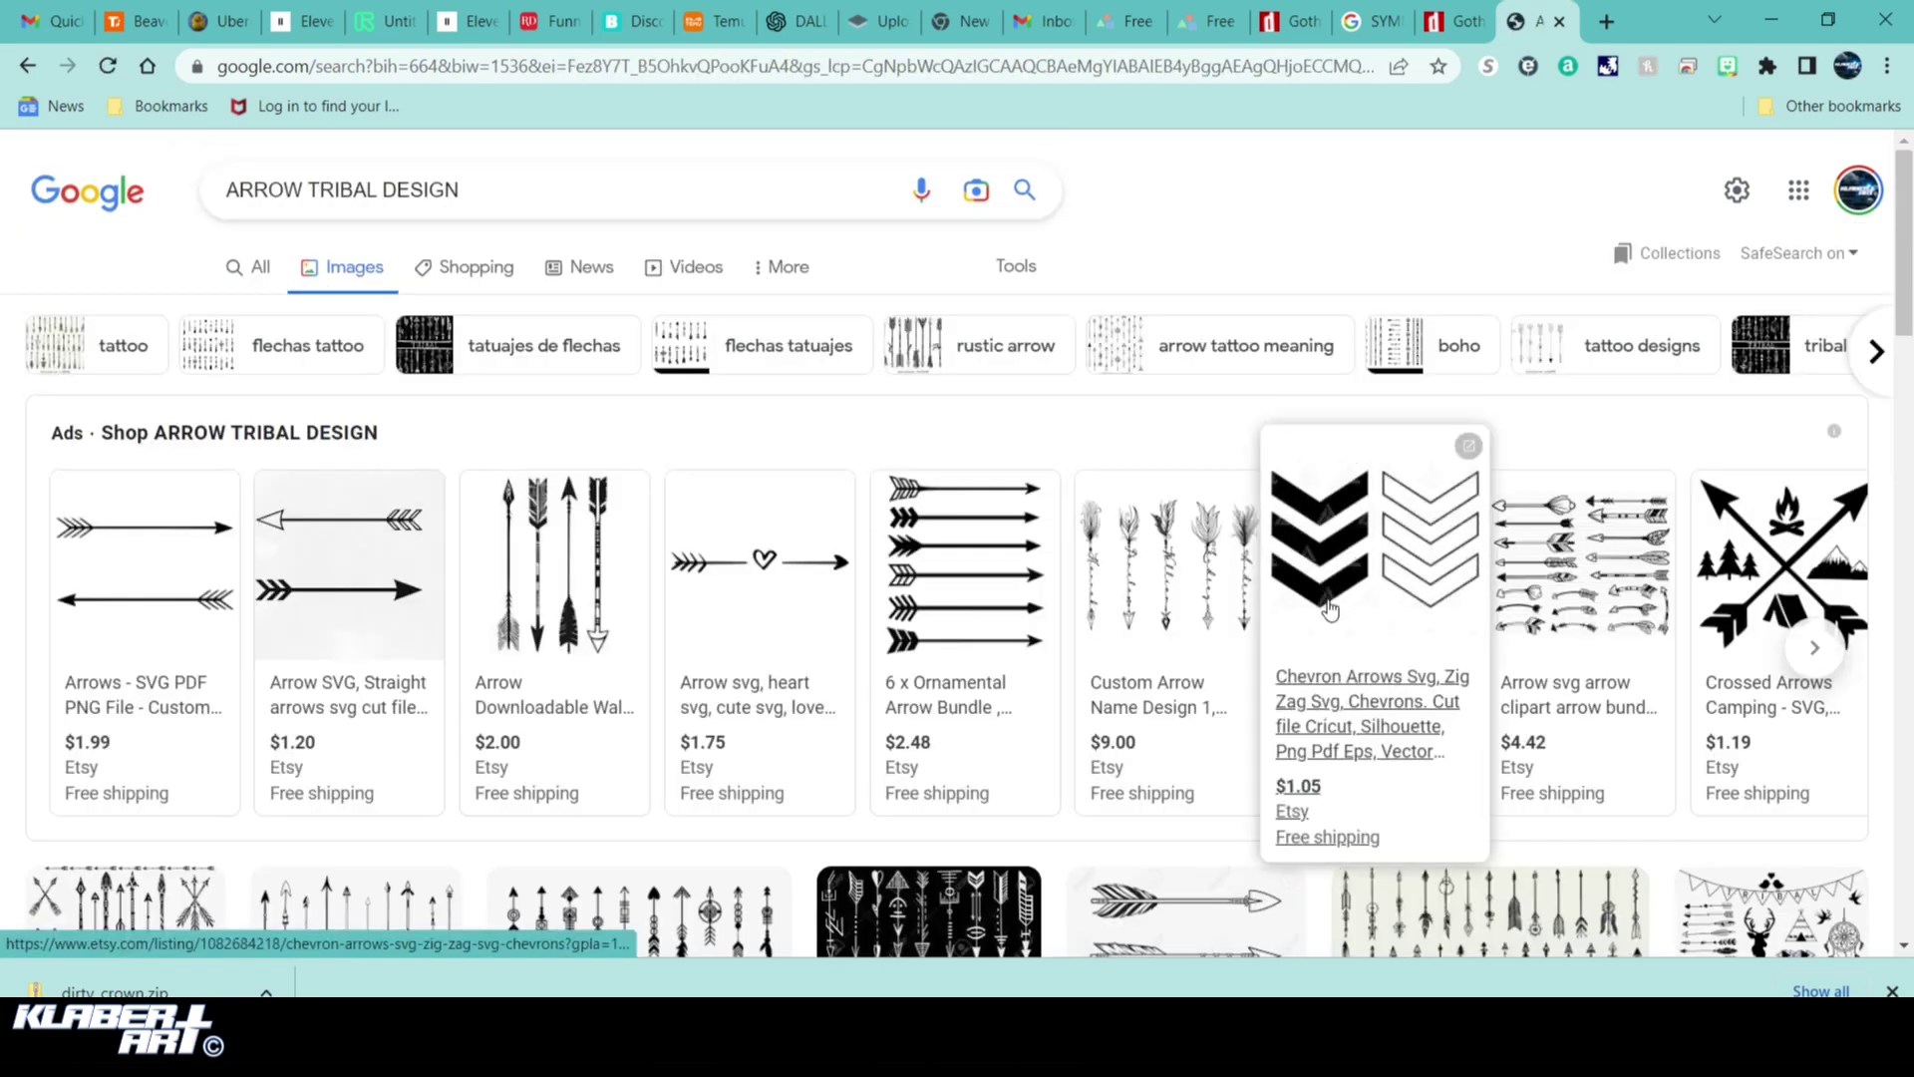
Filter the tribal arrow image results to large images only
{"action": "scroll", "coordinate": [1157, 618], "scroll_direction": "down", "scroll_amount": 3}
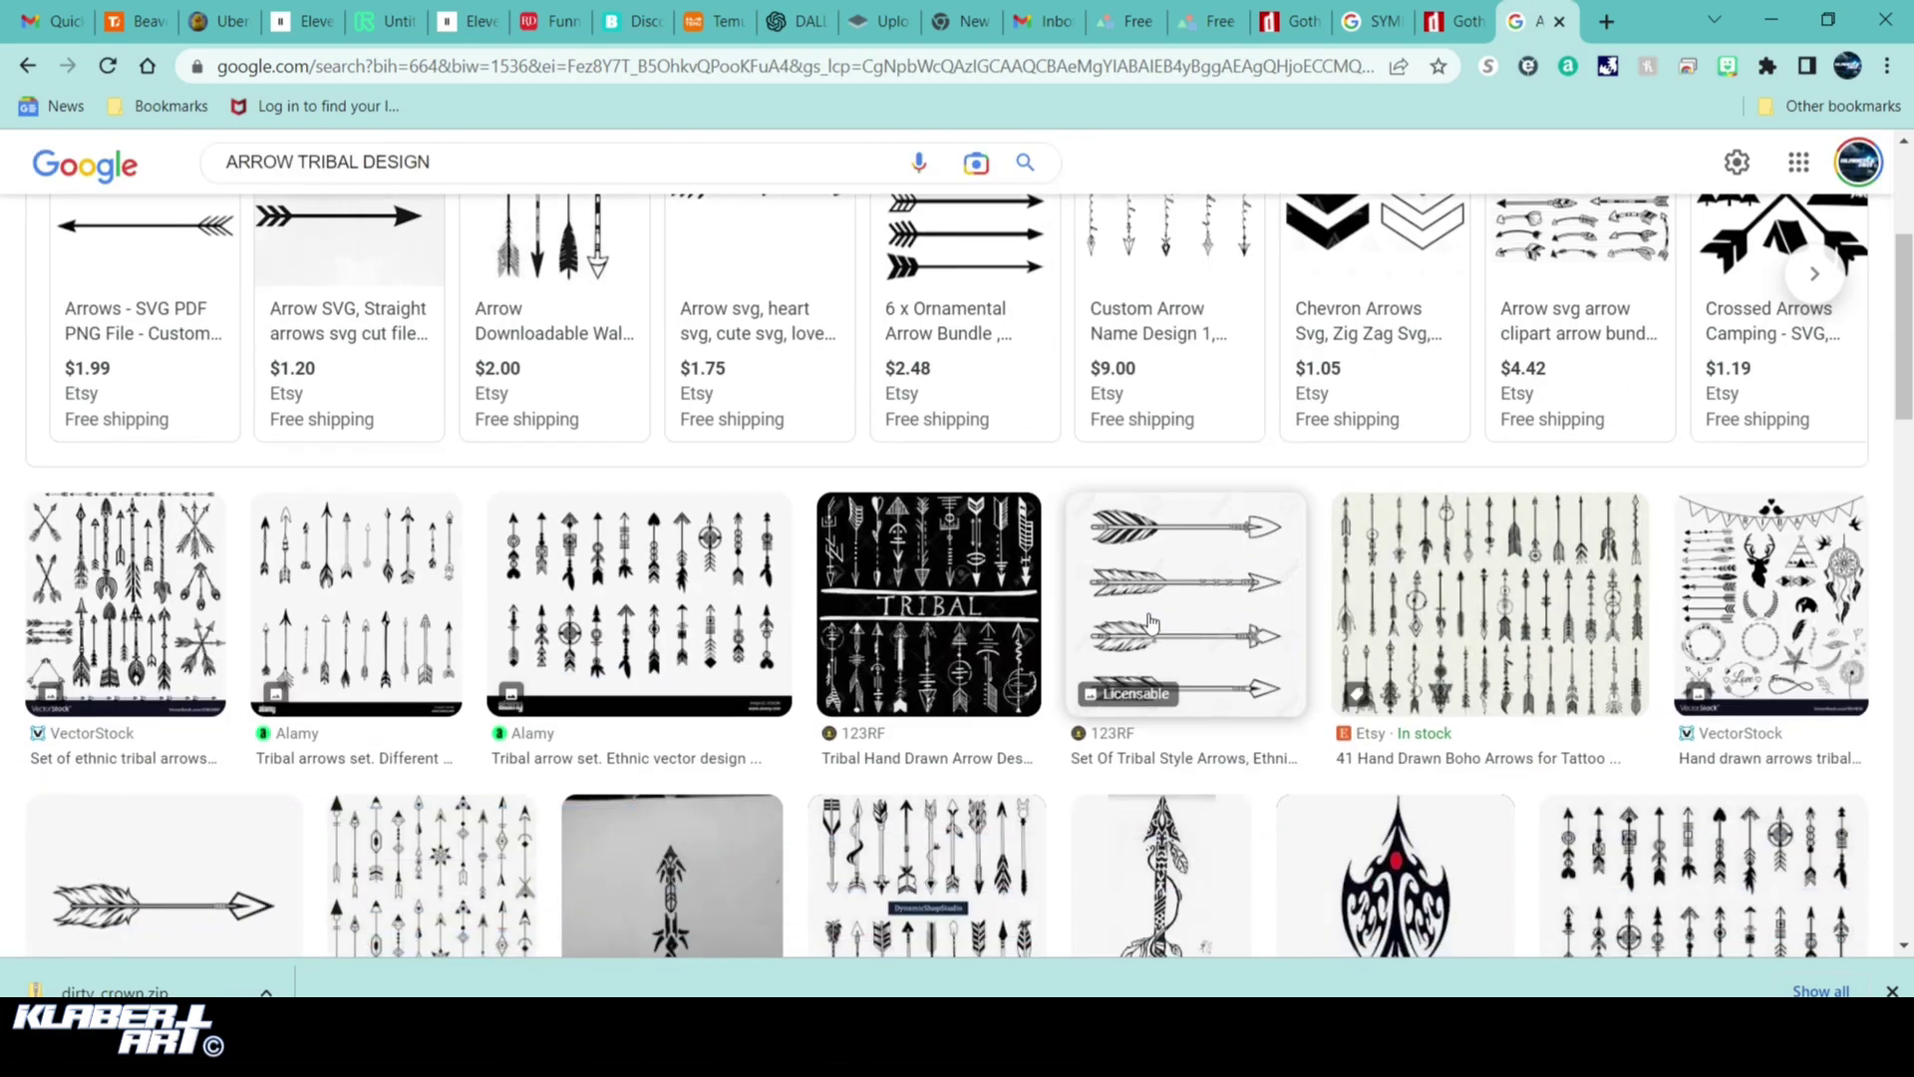
{"action": "scroll", "coordinate": [1152, 623], "scroll_direction": "down", "scroll_amount": 3}
{"action": "scroll", "coordinate": [1152, 623], "scroll_direction": "up", "scroll_amount": 6}
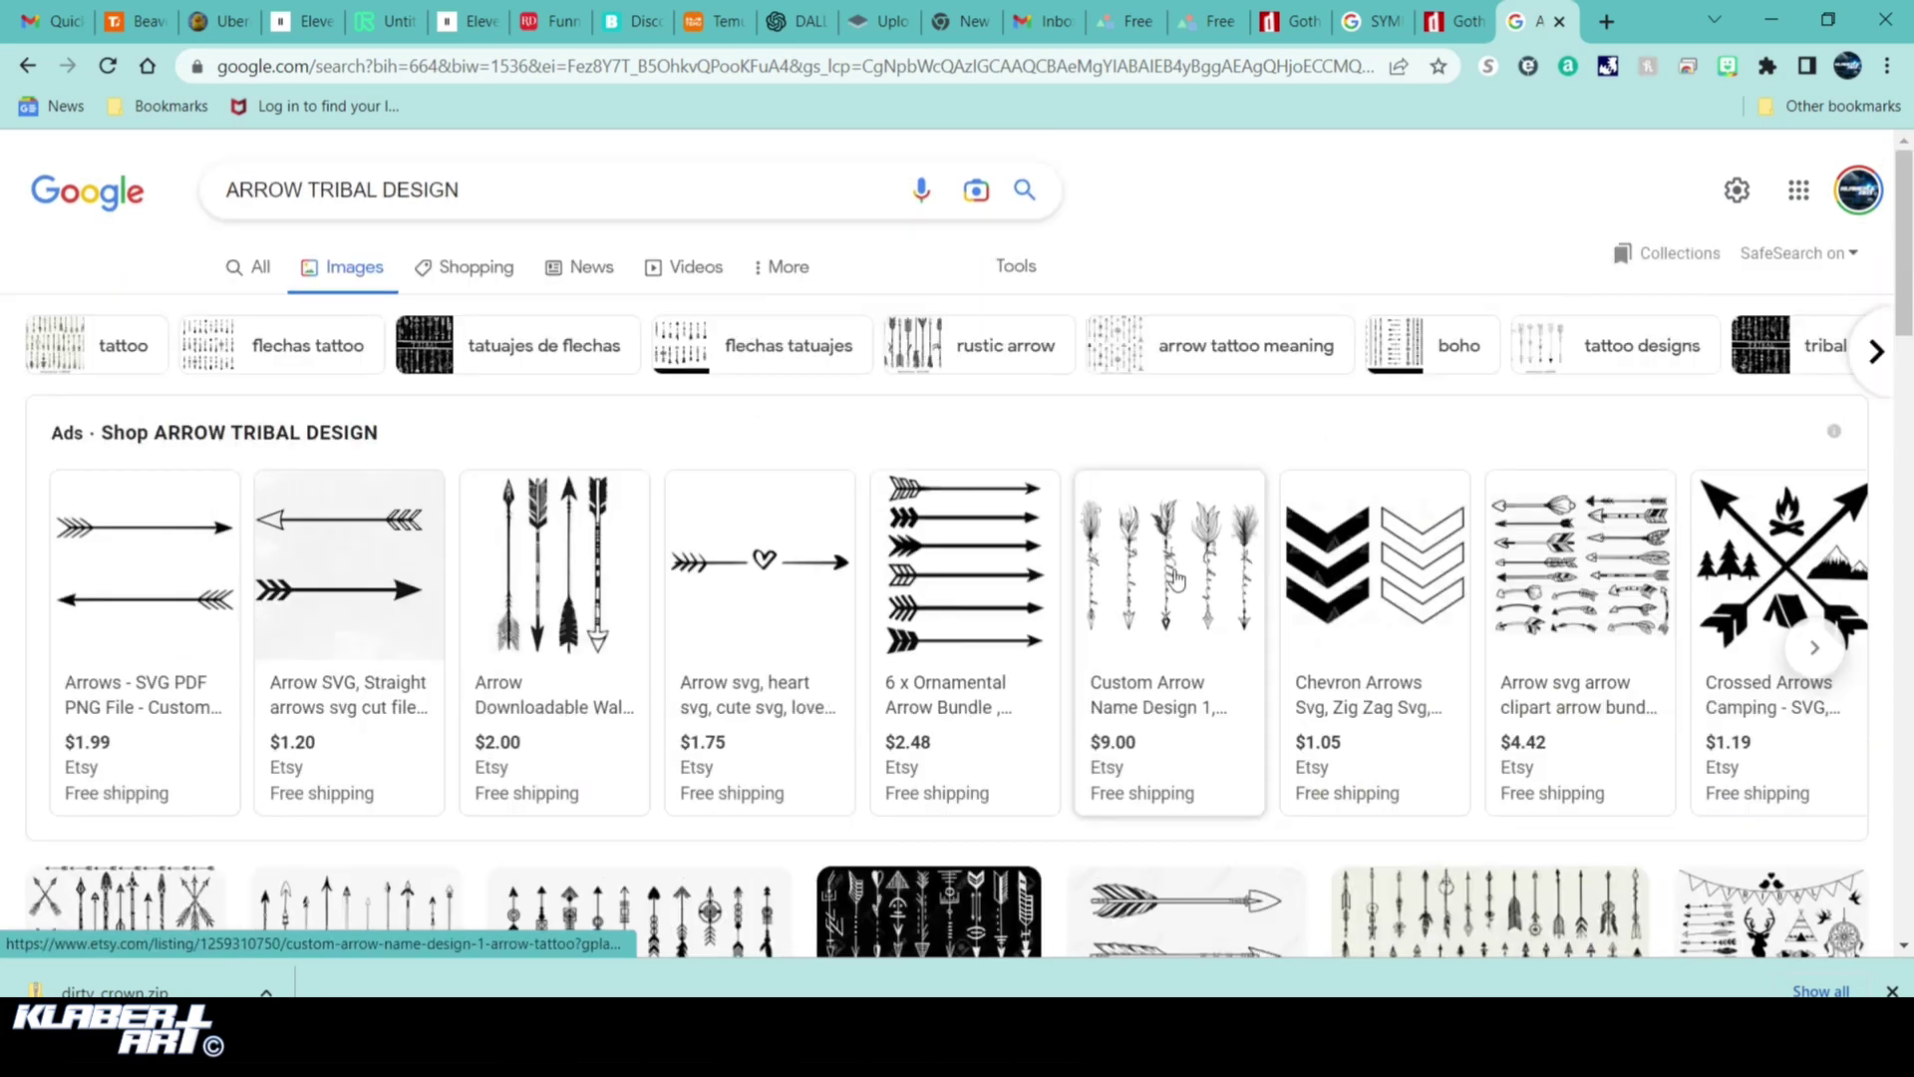
{"action": "left_click", "coordinate": [1017, 267]}
{"action": "left_click", "coordinate": [221, 311]}
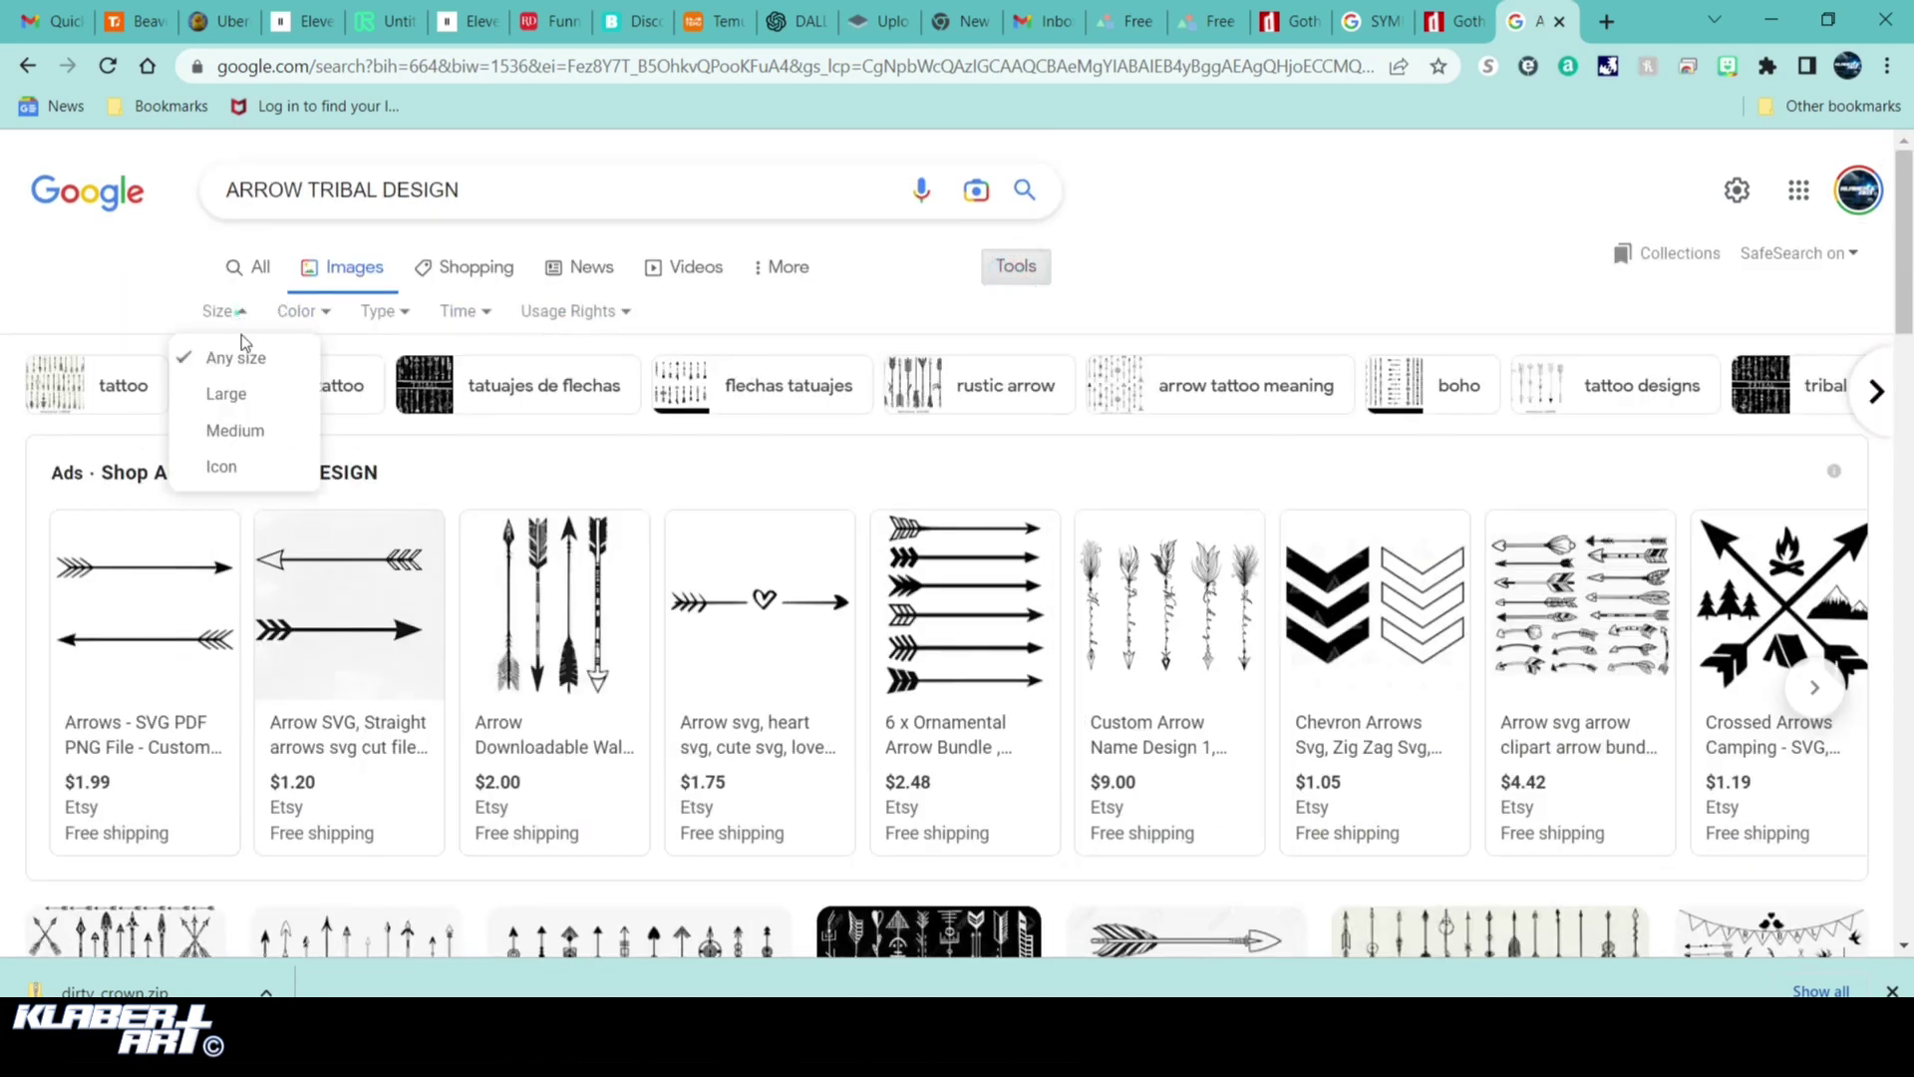
{"action": "left_click", "coordinate": [239, 393]}
Look through the large tribal arrow image results for a graphic that suits the ONE TRIBE lettering
{"action": "scroll", "coordinate": [1369, 677], "scroll_direction": "down", "scroll_amount": 5}
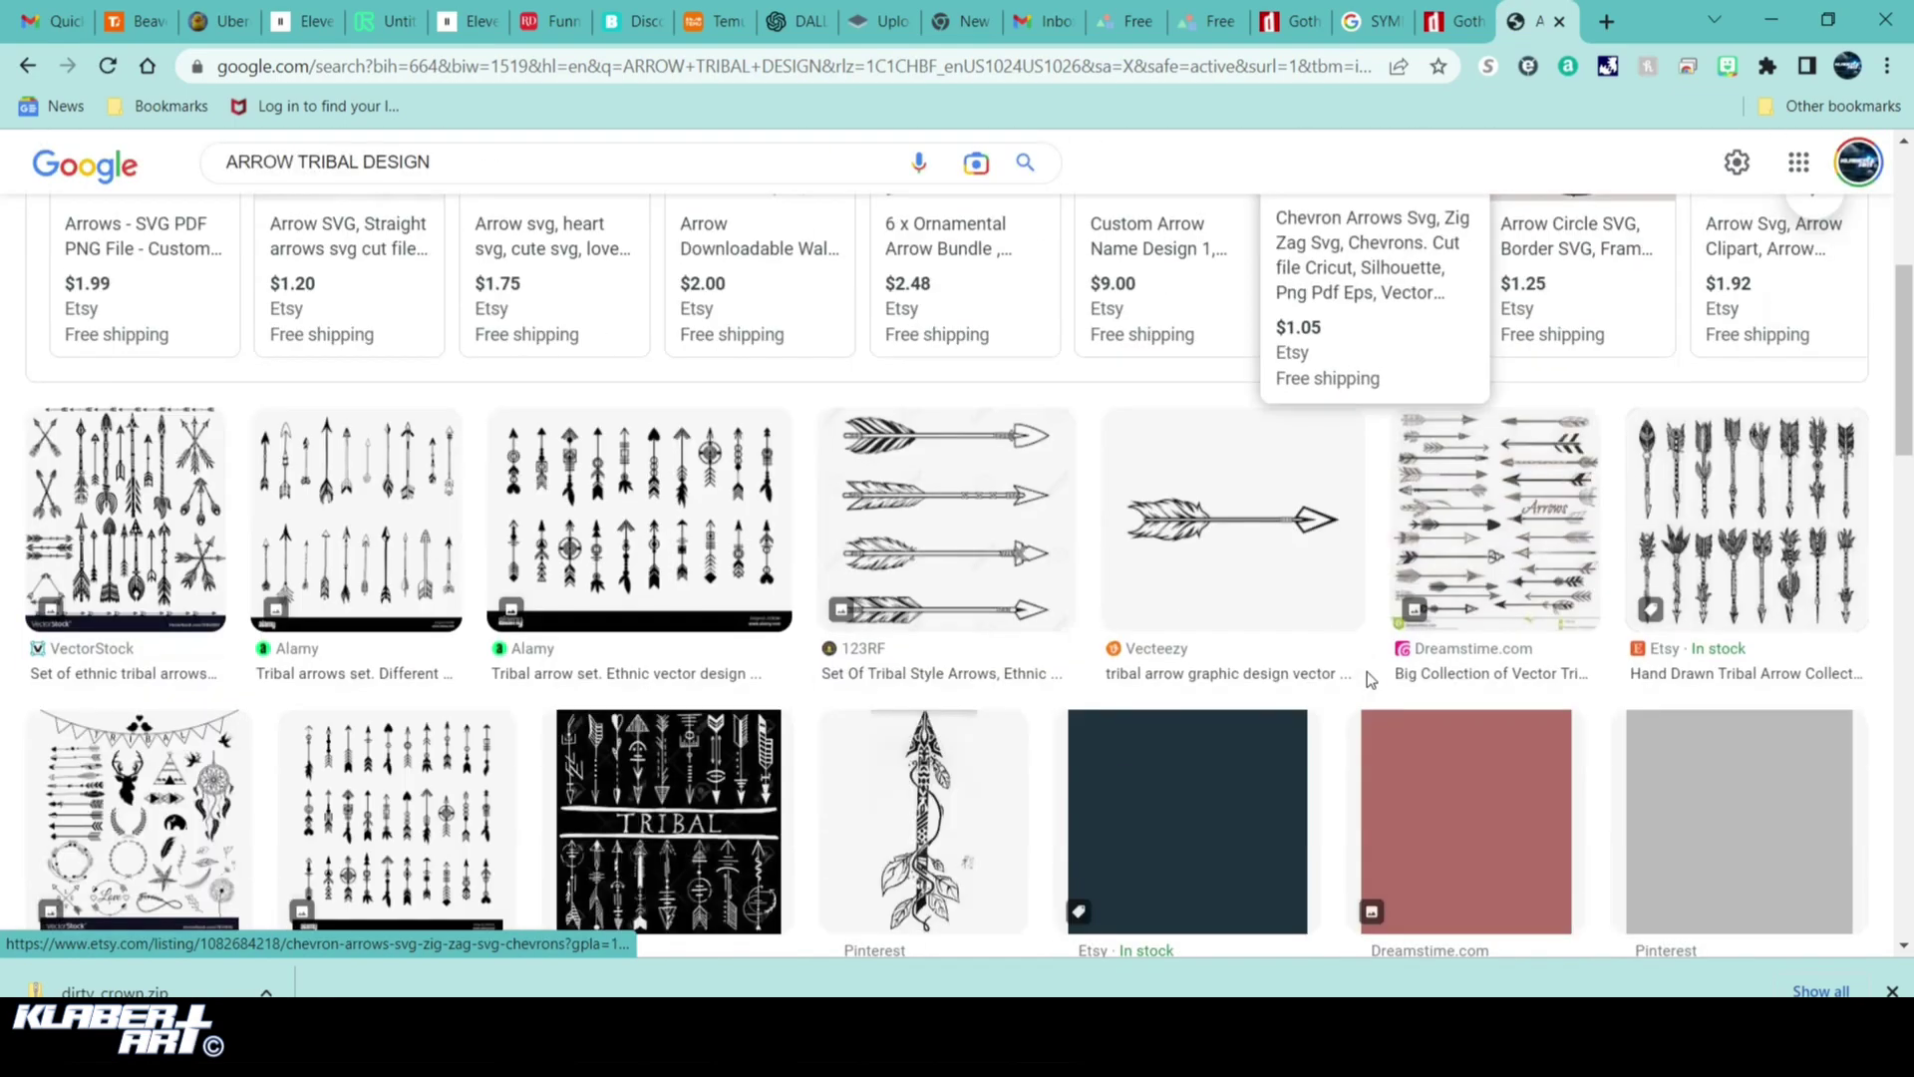
{"action": "scroll", "coordinate": [1369, 678], "scroll_direction": "down", "scroll_amount": 3}
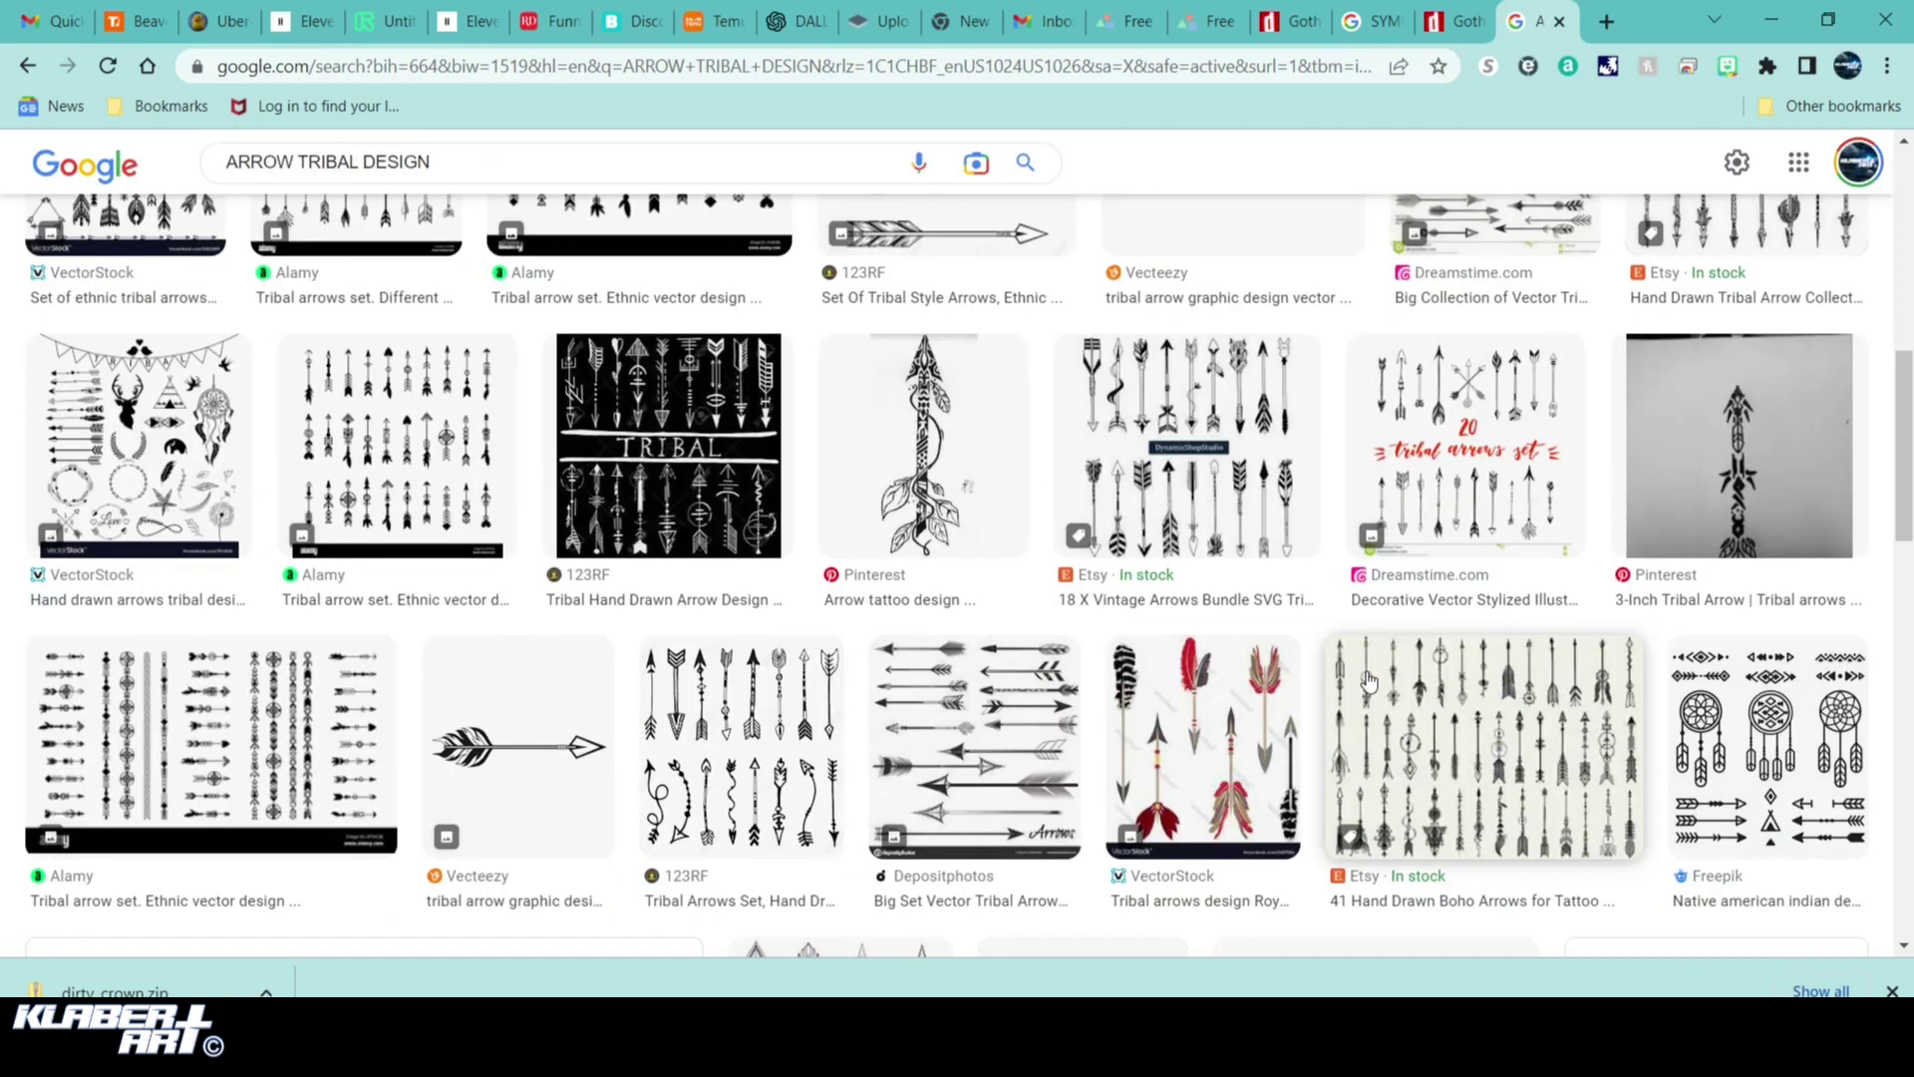
{"action": "scroll", "coordinate": [1369, 680], "scroll_direction": "down", "scroll_amount": 6}
{"action": "scroll", "coordinate": [1368, 679], "scroll_direction": "down", "scroll_amount": 3}
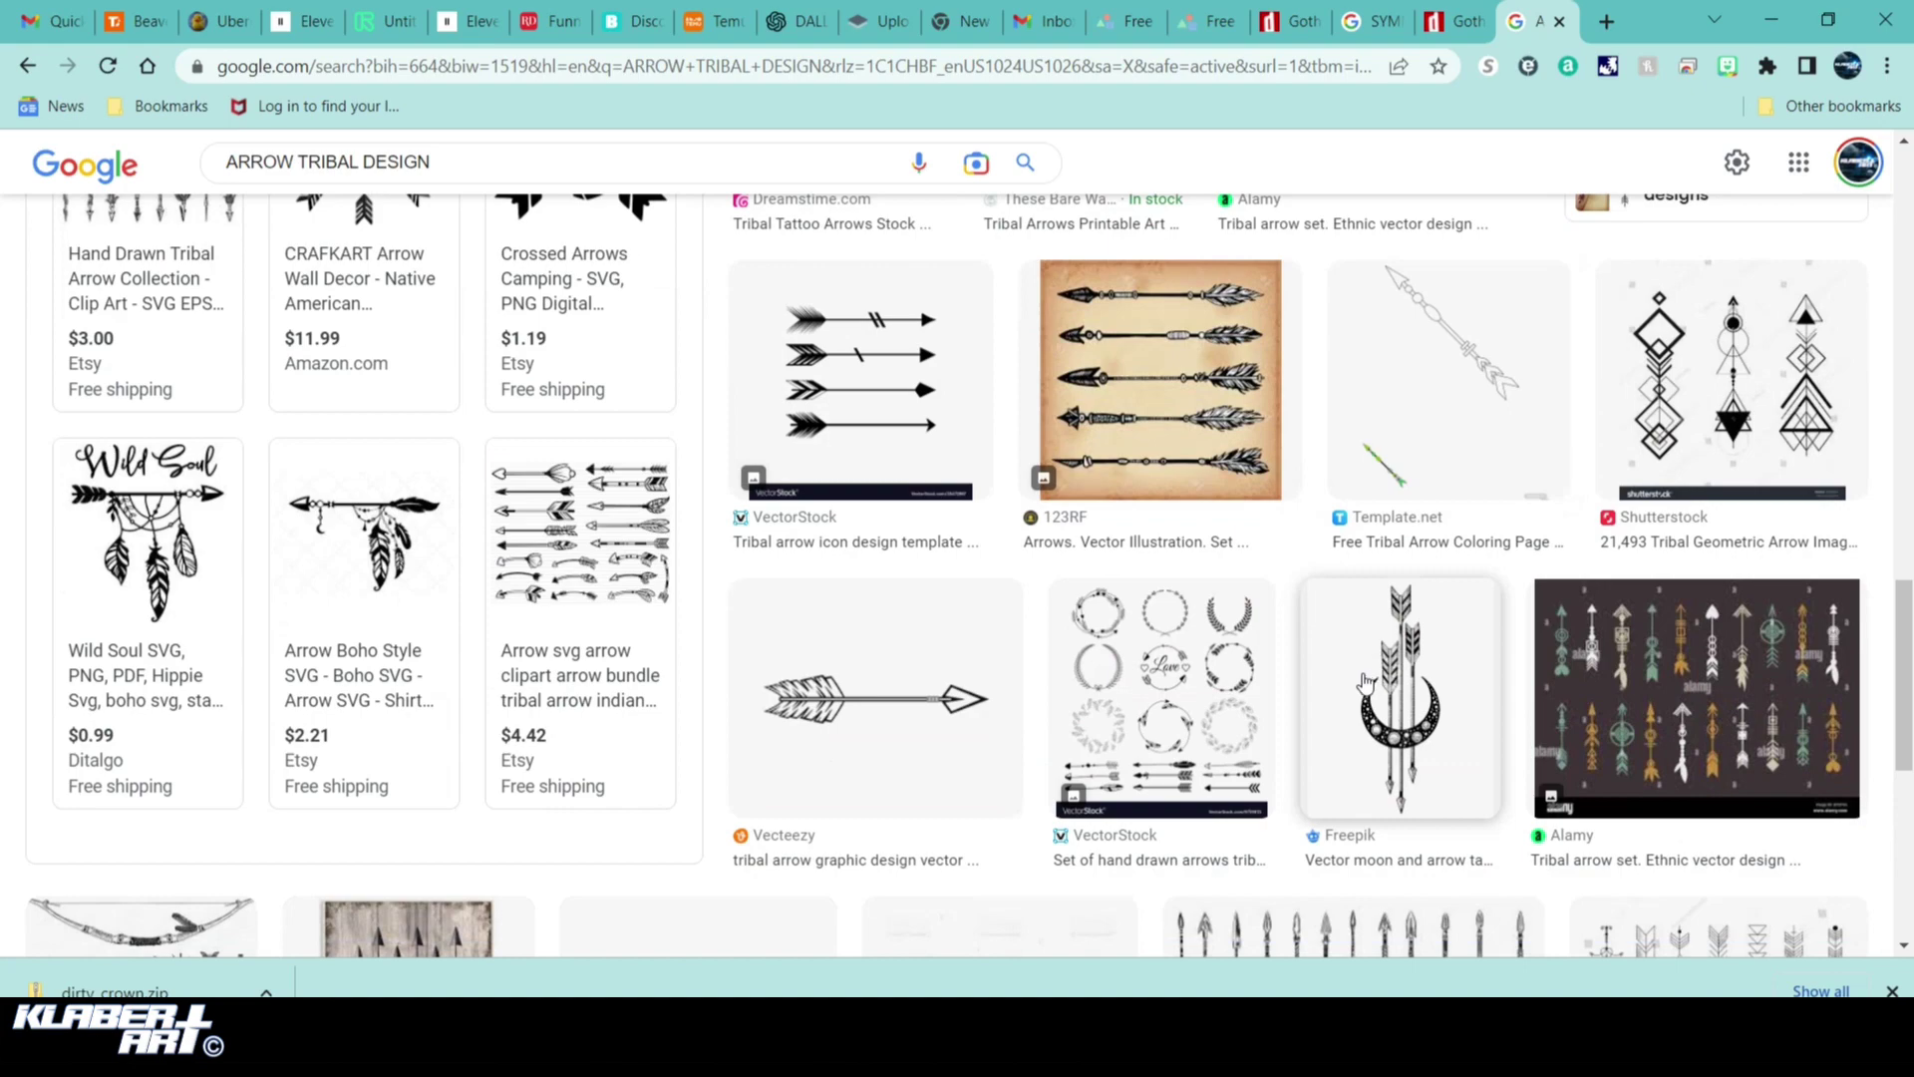
{"action": "scroll", "coordinate": [1365, 682], "scroll_direction": "down", "scroll_amount": 6}
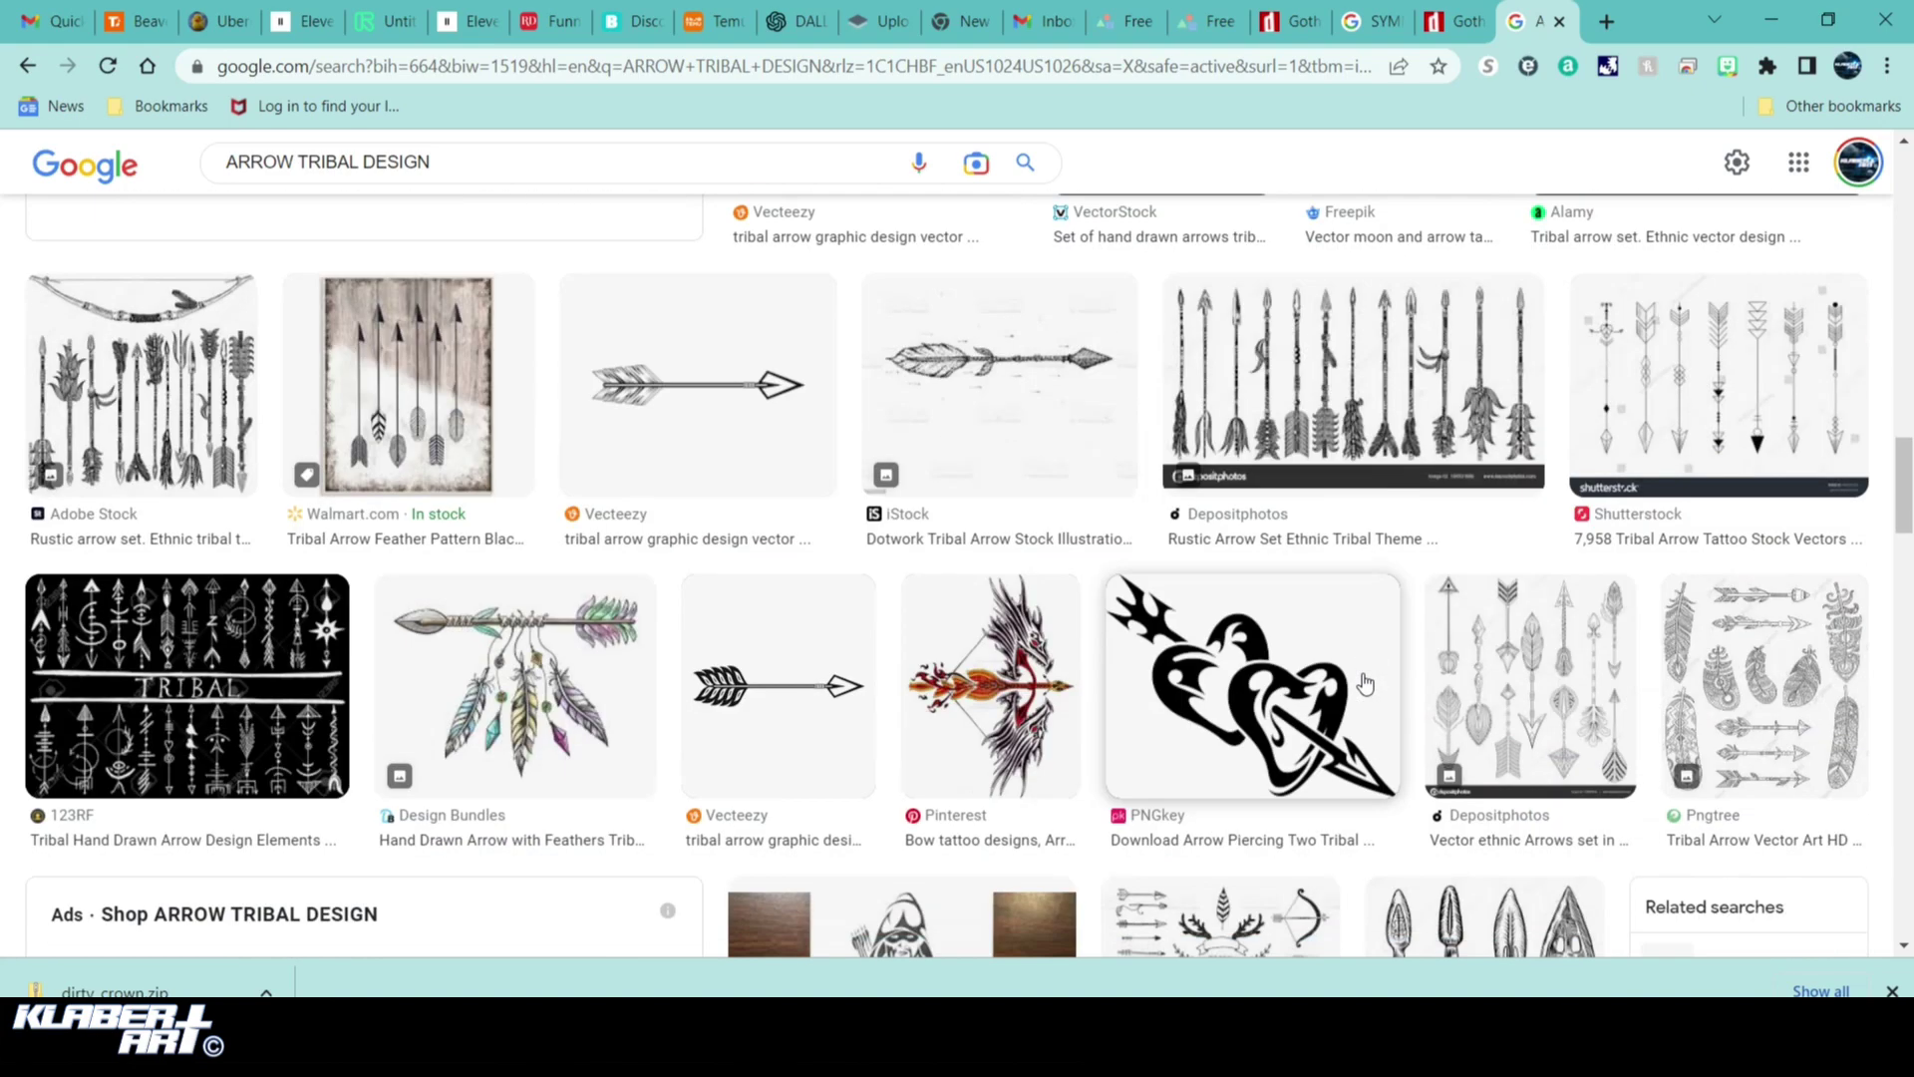
{"action": "scroll", "coordinate": [1360, 682], "scroll_direction": "down", "scroll_amount": 3}
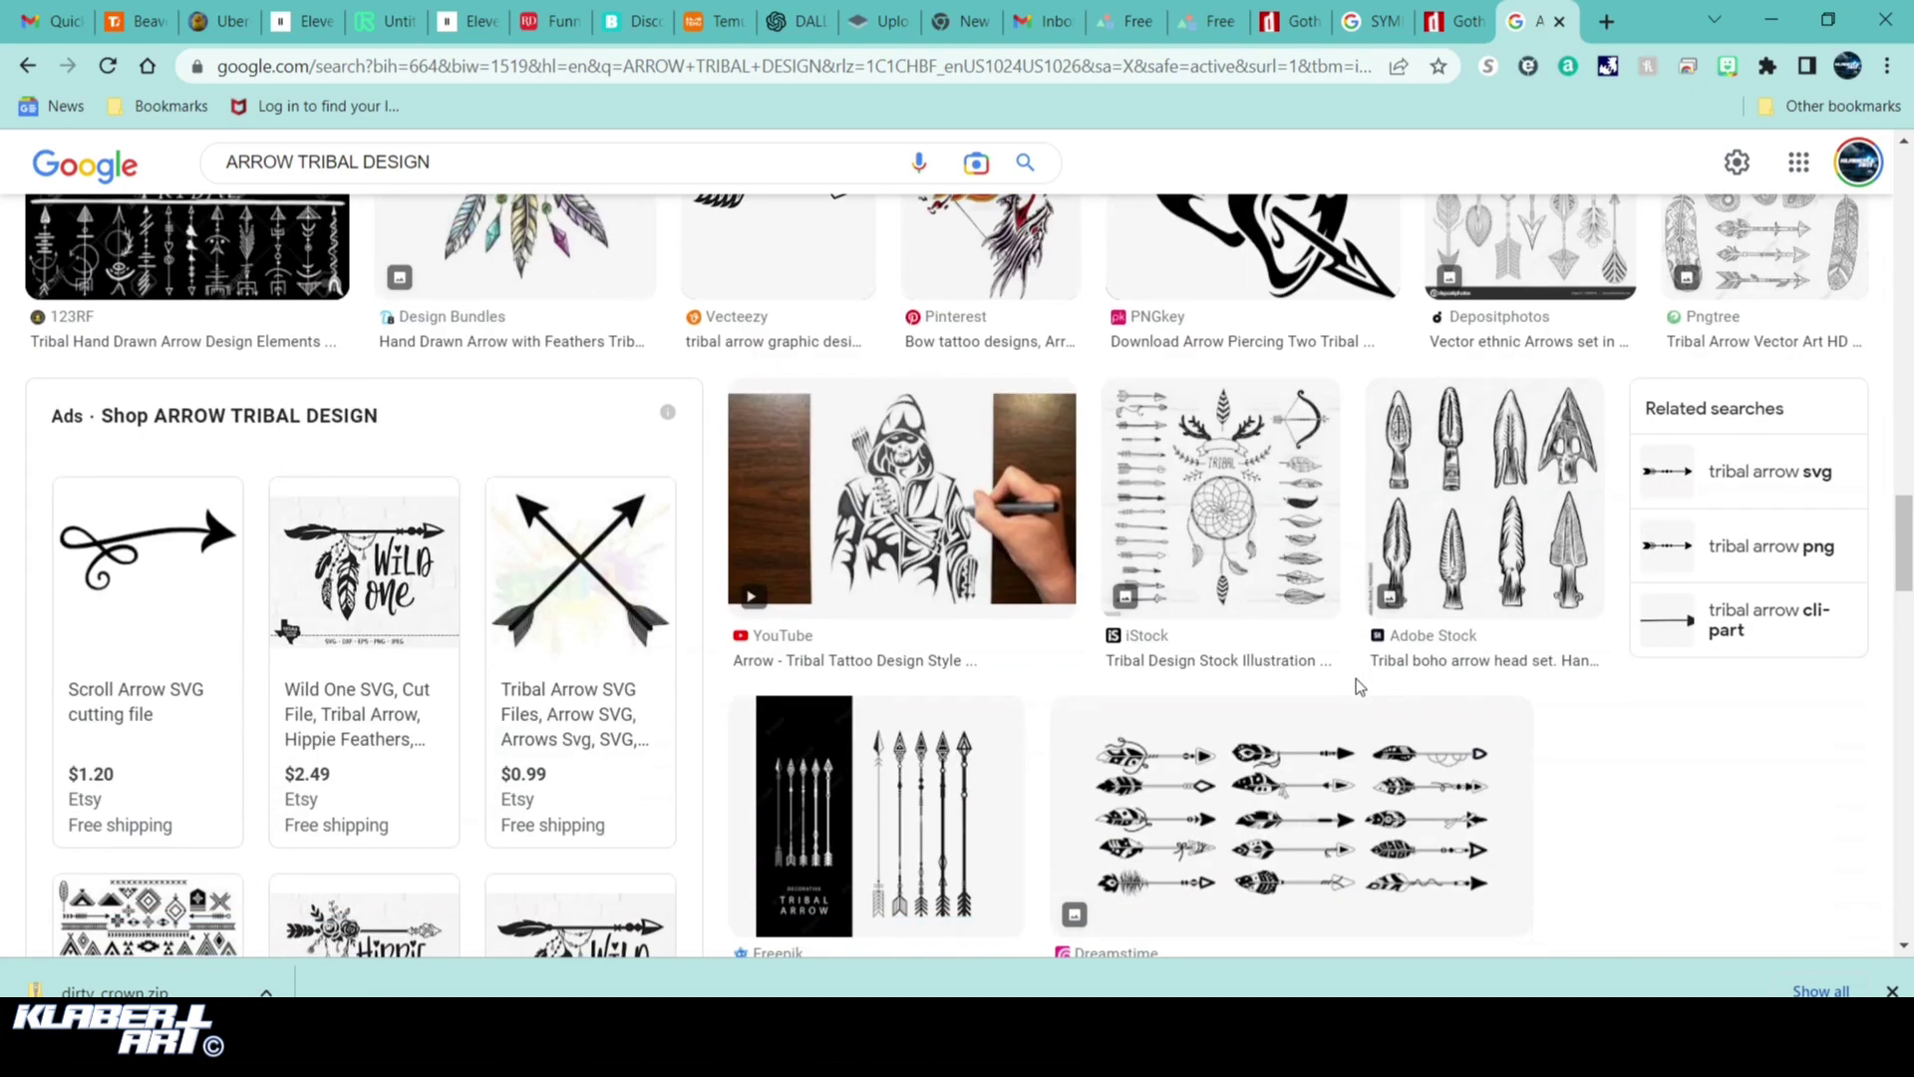
{"action": "scroll", "coordinate": [1358, 686], "scroll_direction": "down", "scroll_amount": 2}
{"action": "scroll", "coordinate": [1358, 688], "scroll_direction": "down", "scroll_amount": 1}
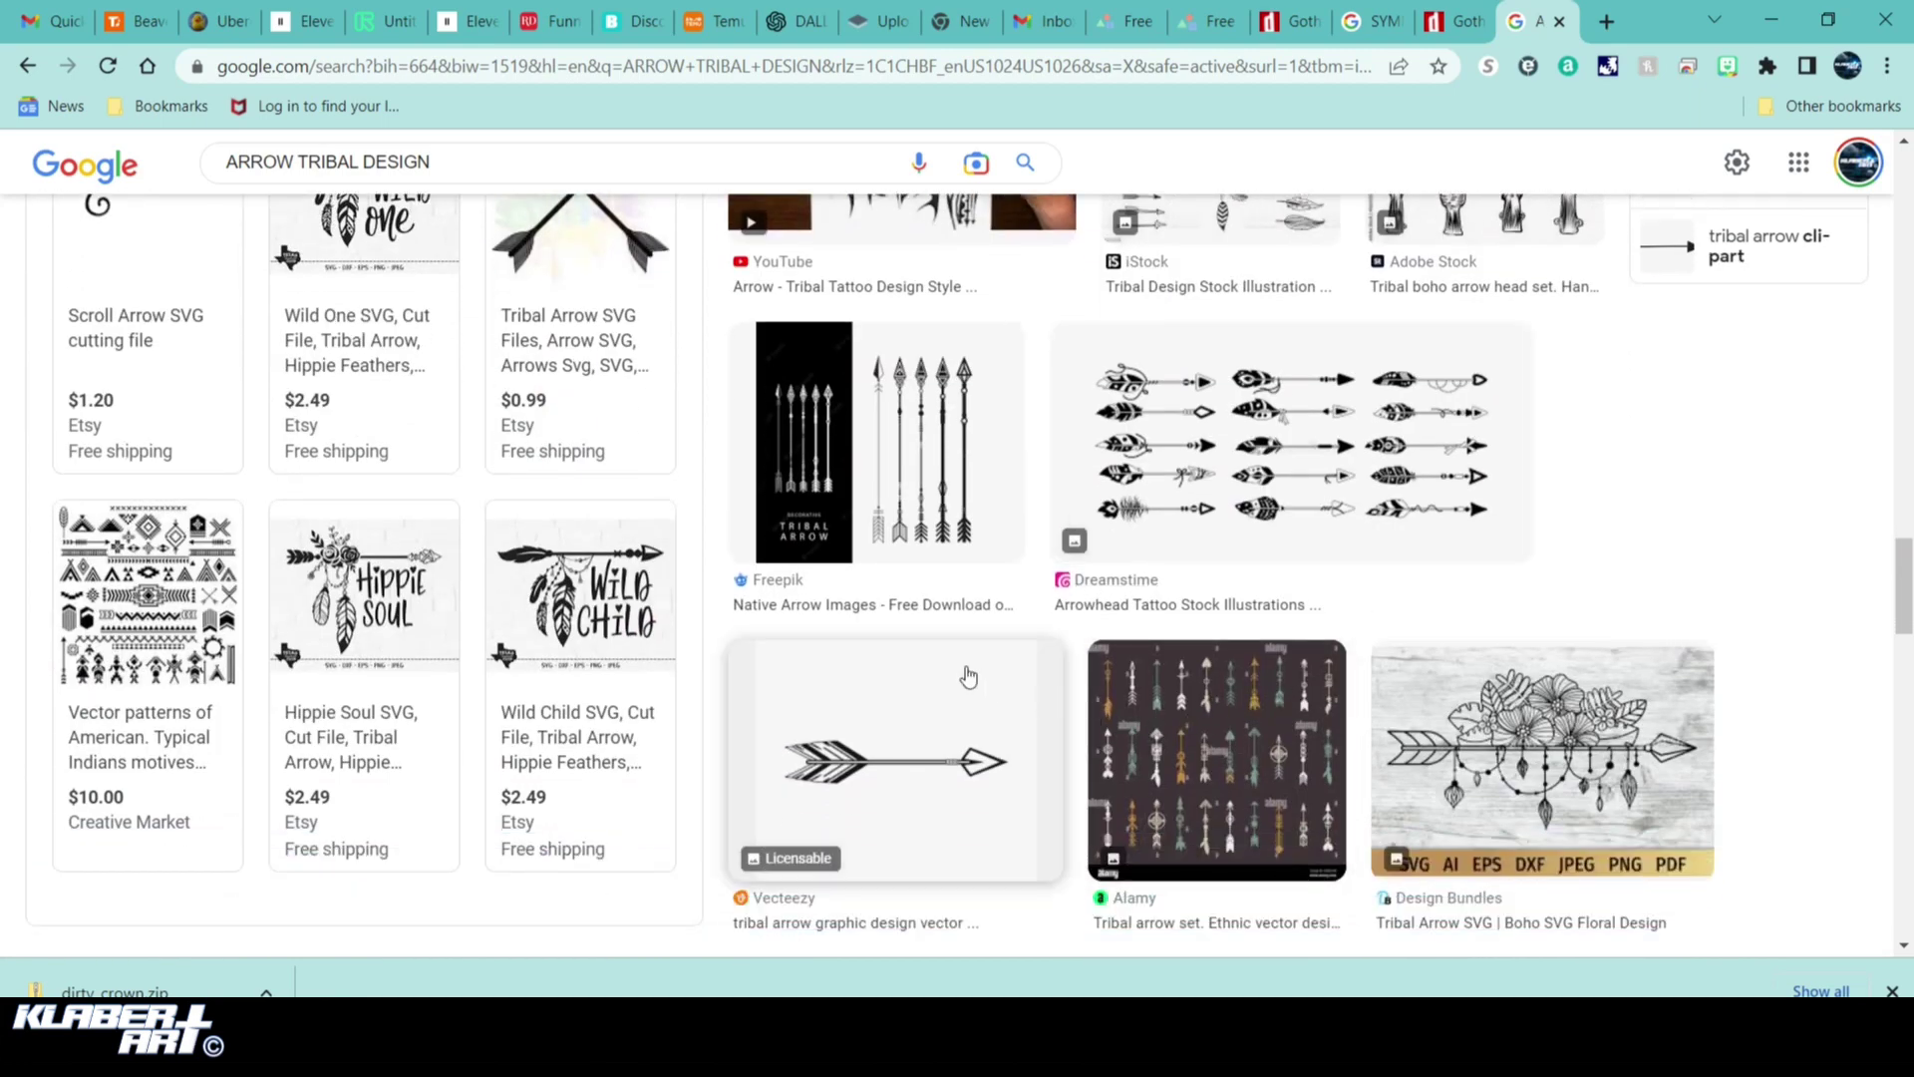
{"action": "scroll", "coordinate": [966, 675], "scroll_direction": "down", "scroll_amount": 4}
{"action": "scroll", "coordinate": [966, 675], "scroll_direction": "down", "scroll_amount": 5}
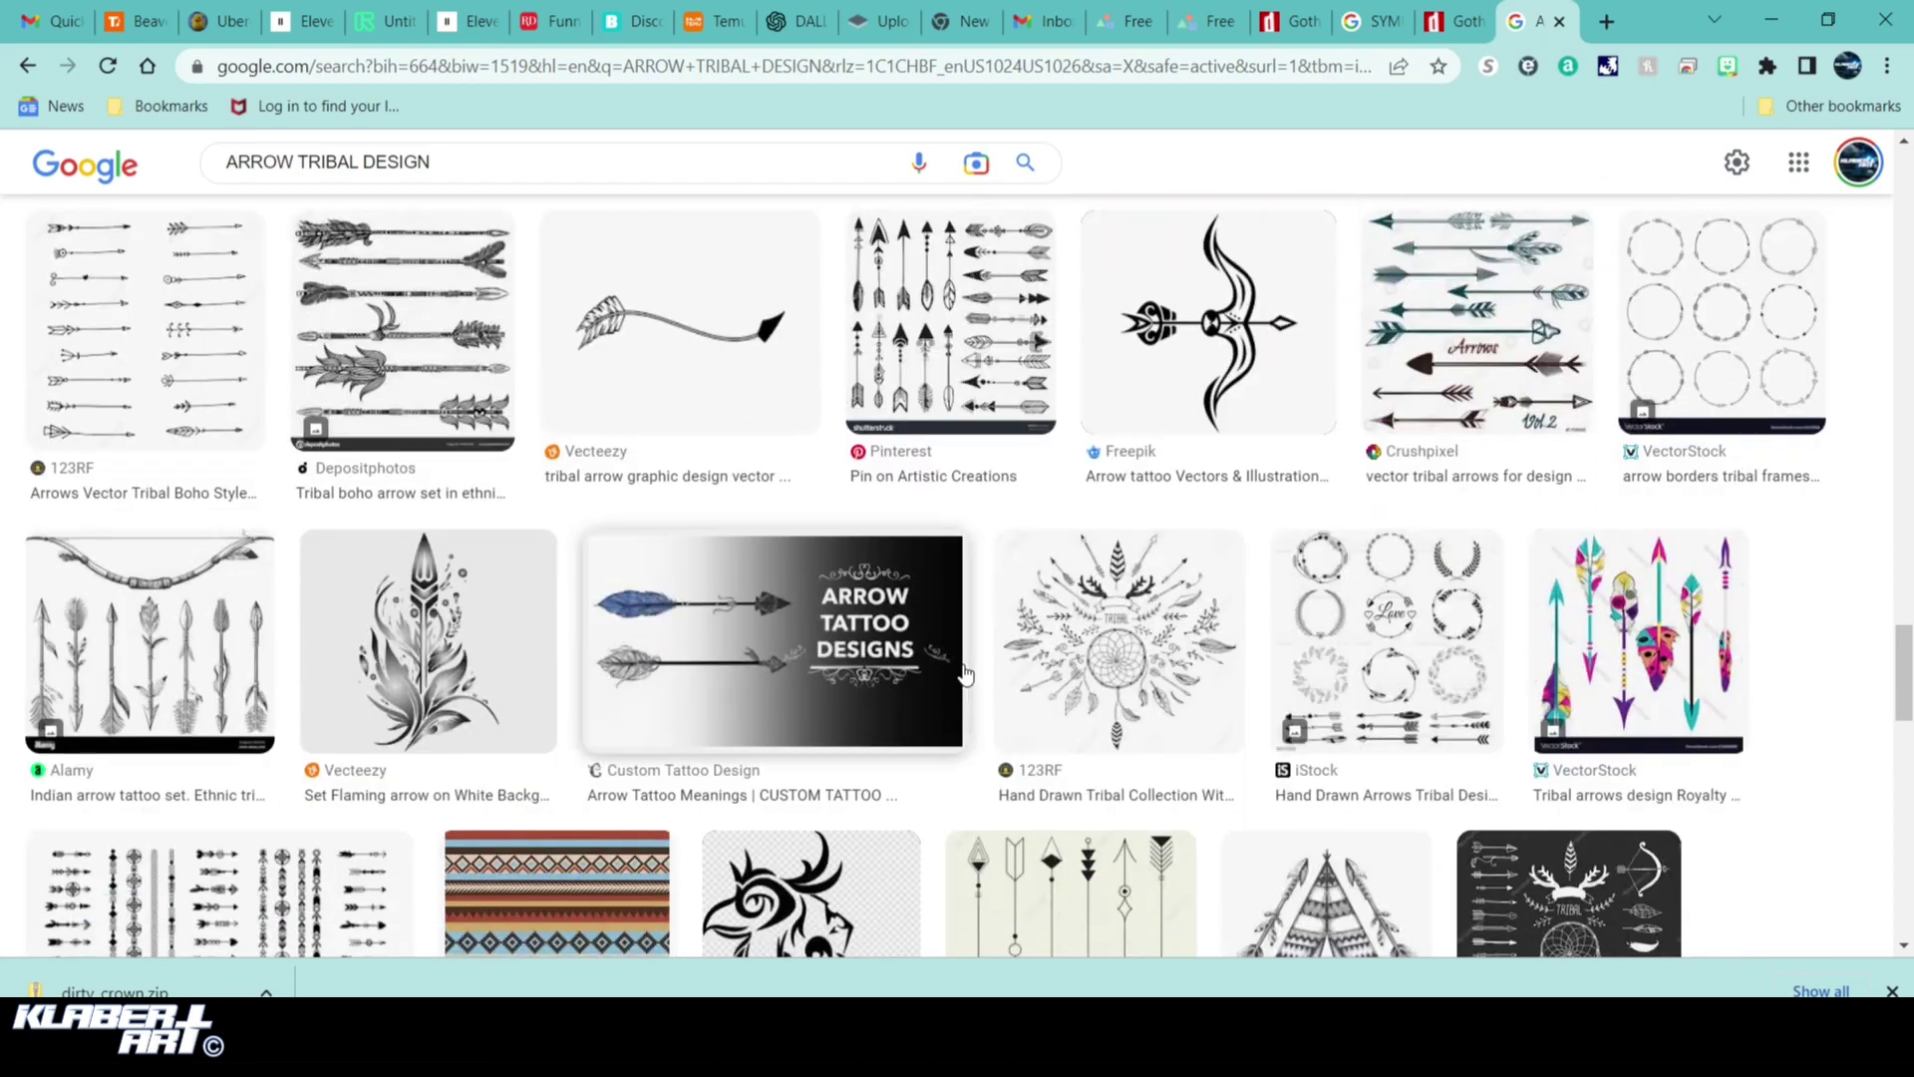
{"action": "scroll", "coordinate": [966, 675], "scroll_direction": "down", "scroll_amount": 3}
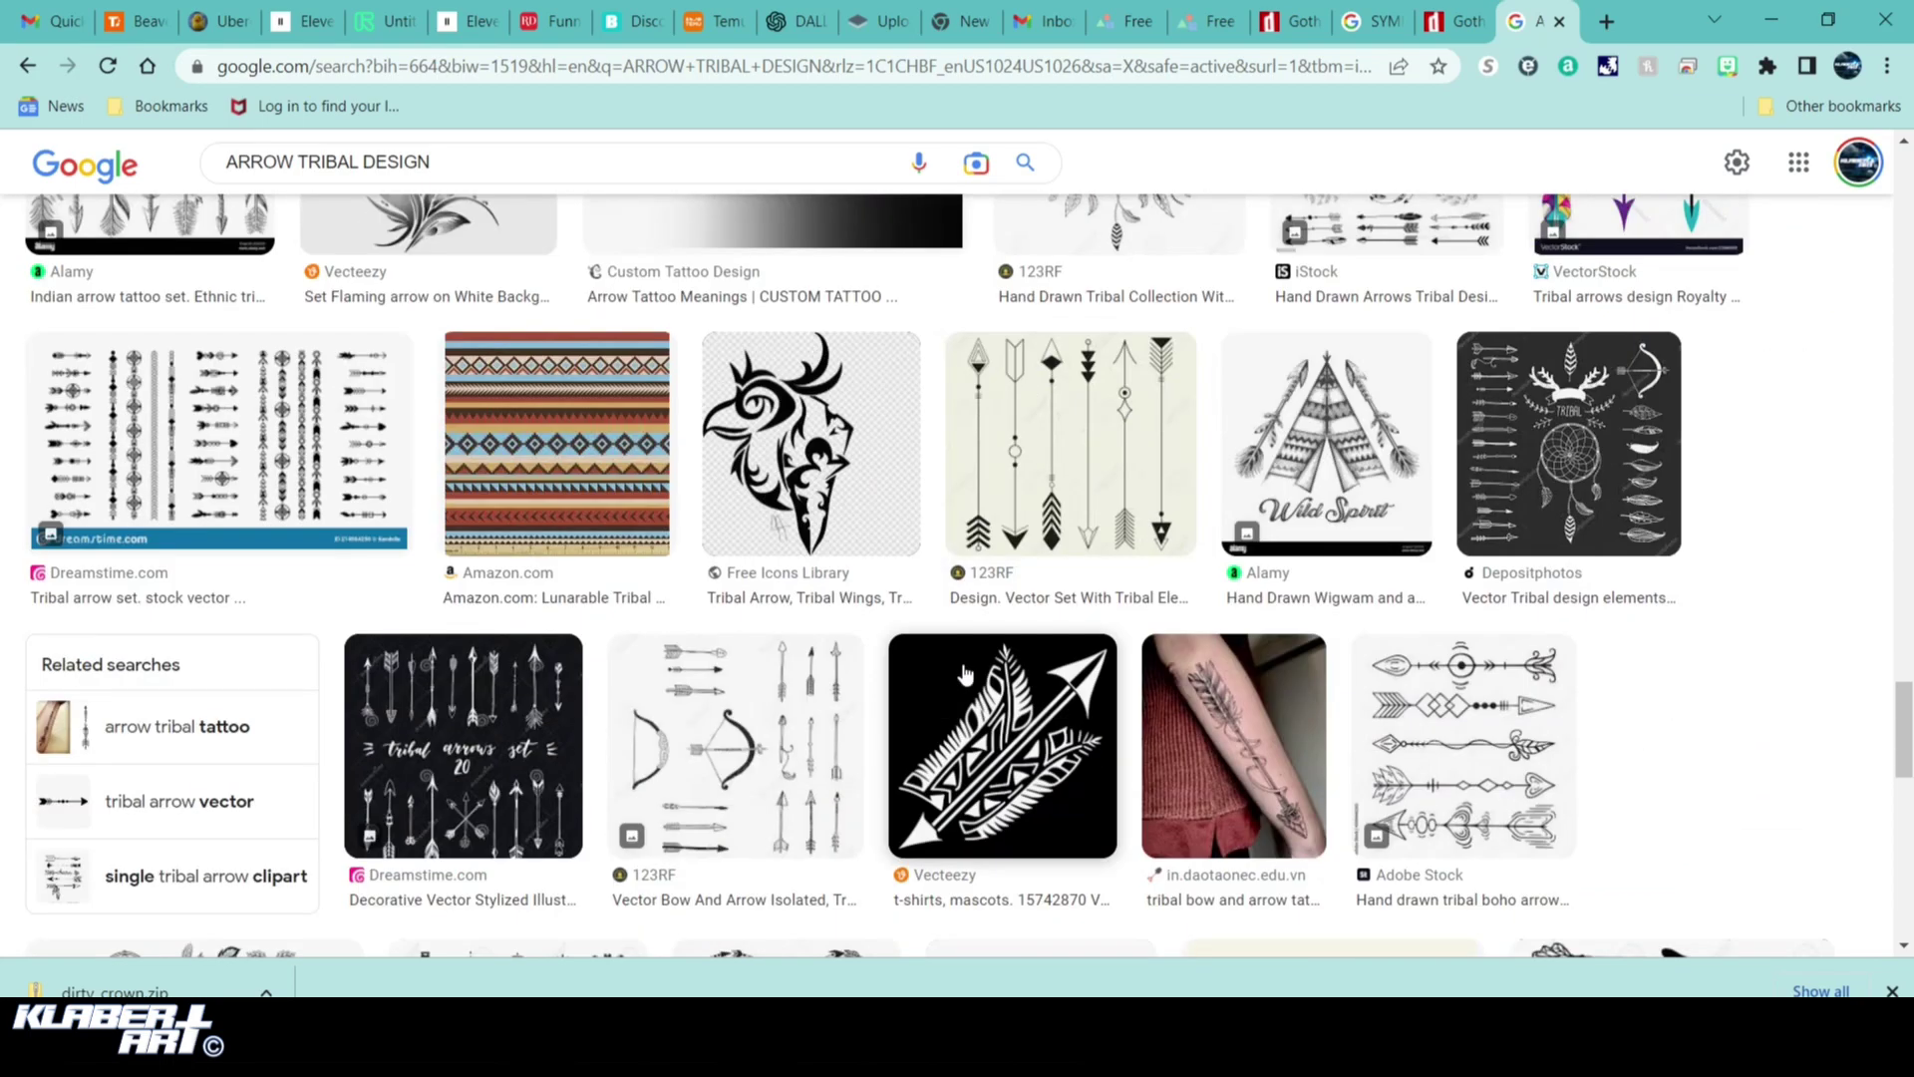
{"action": "scroll", "coordinate": [966, 675], "scroll_direction": "down", "scroll_amount": 3}
{"action": "scroll", "coordinate": [966, 675], "scroll_direction": "down", "scroll_amount": 3}
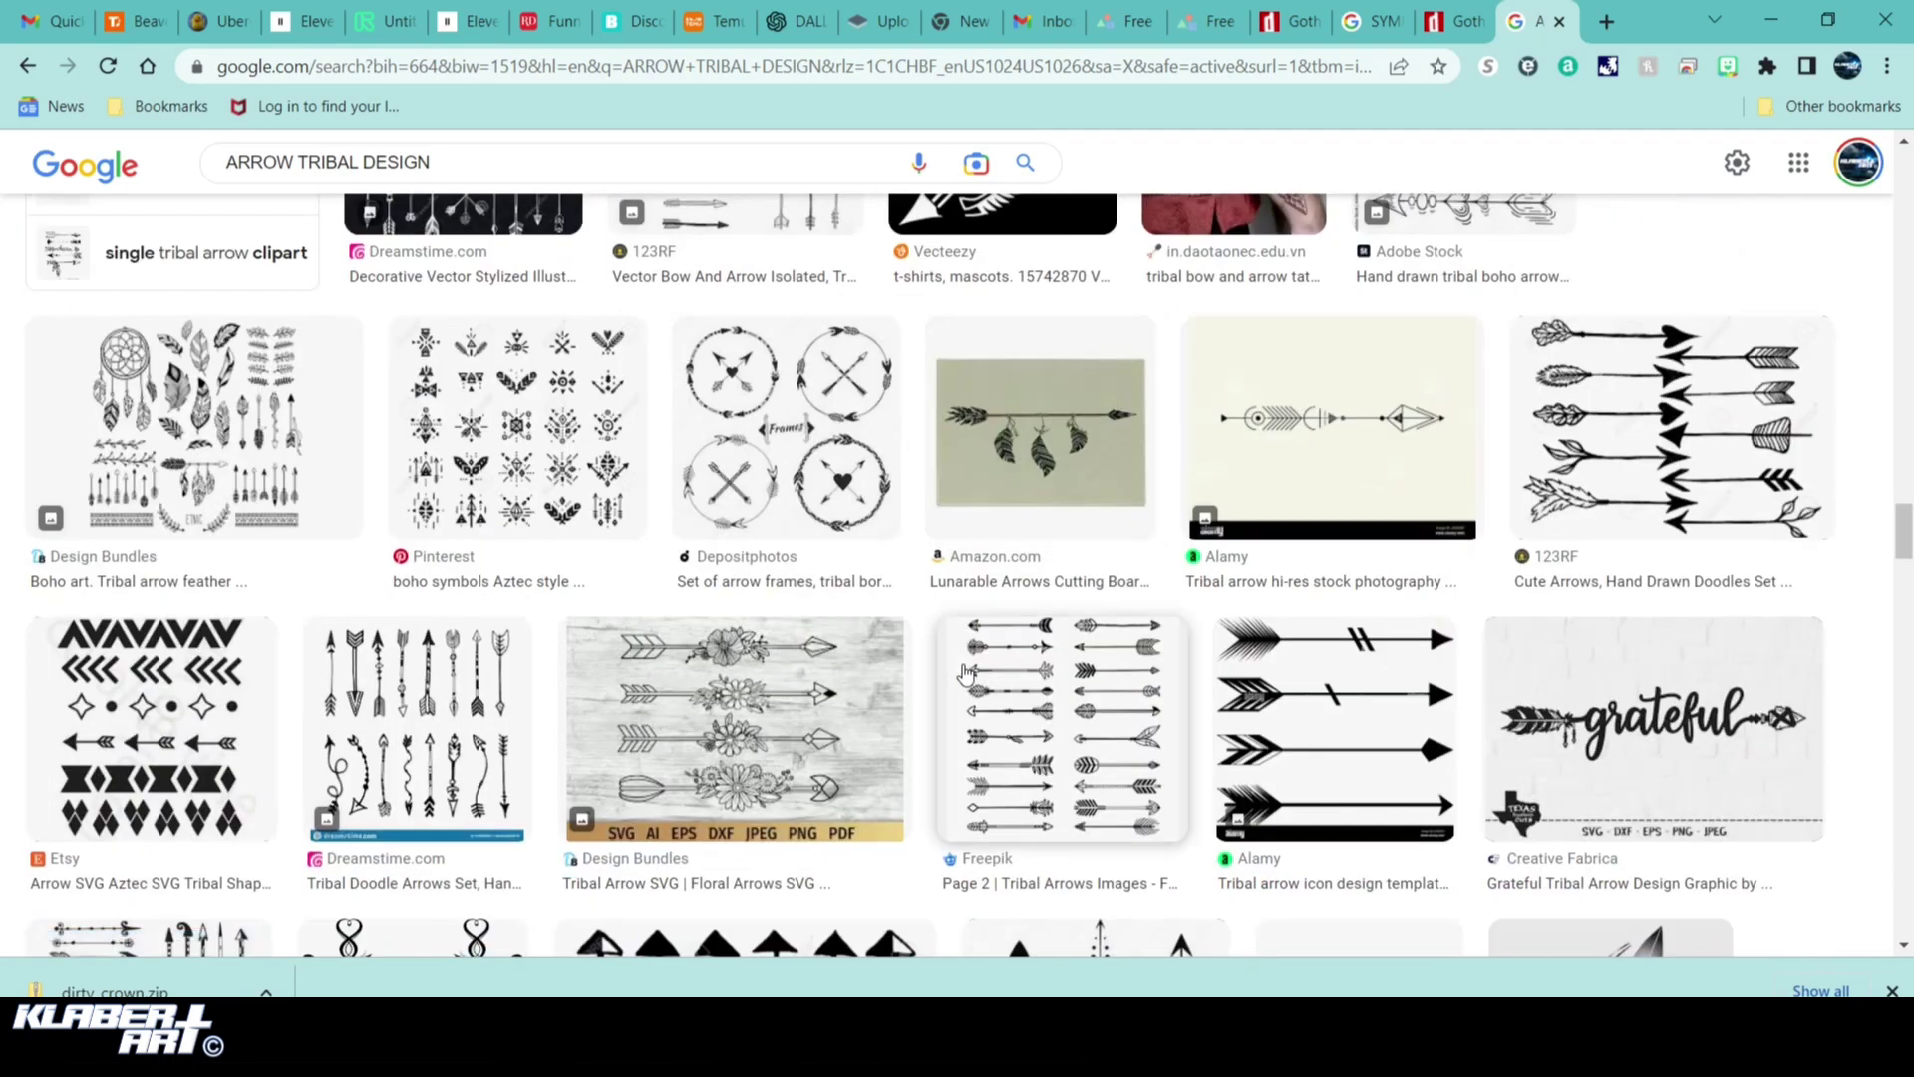
{"action": "scroll", "coordinate": [966, 675], "scroll_direction": "down", "scroll_amount": 2}
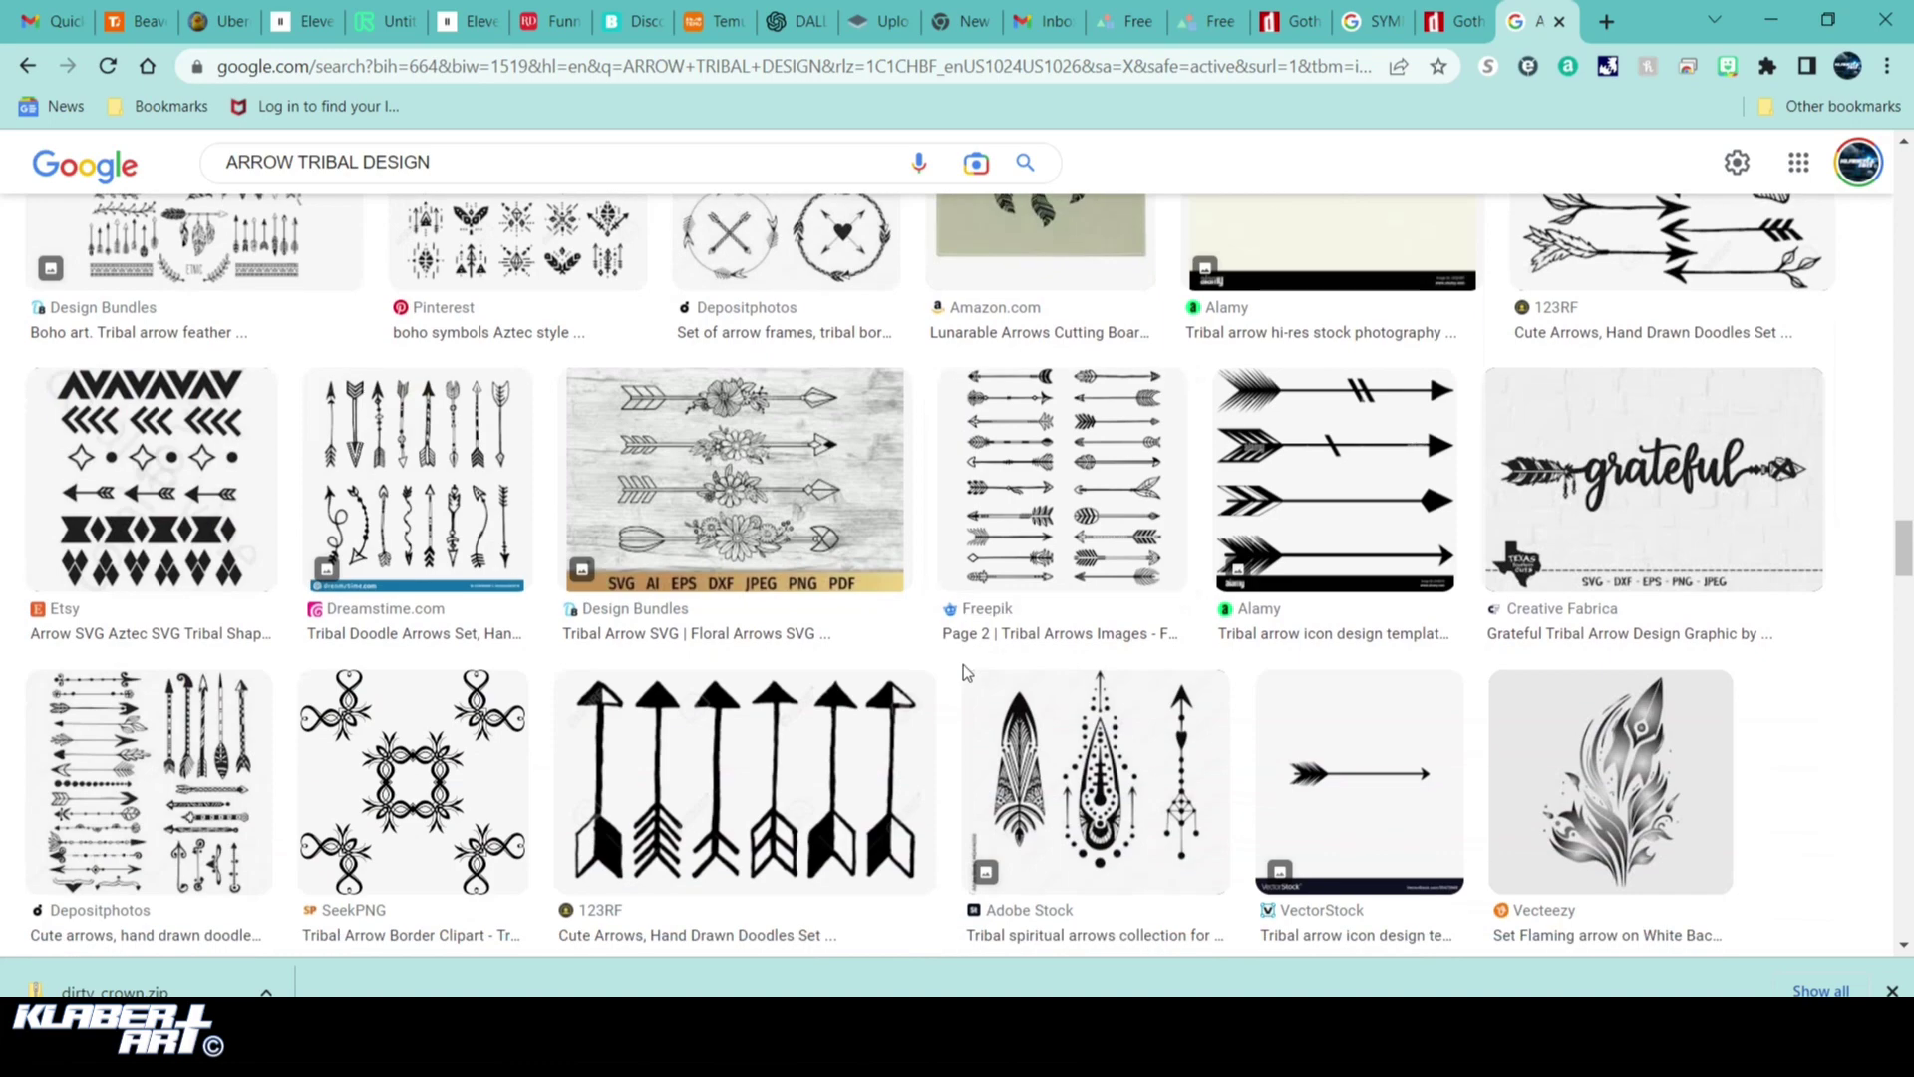
{"action": "scroll", "coordinate": [963, 673], "scroll_direction": "down", "scroll_amount": 2}
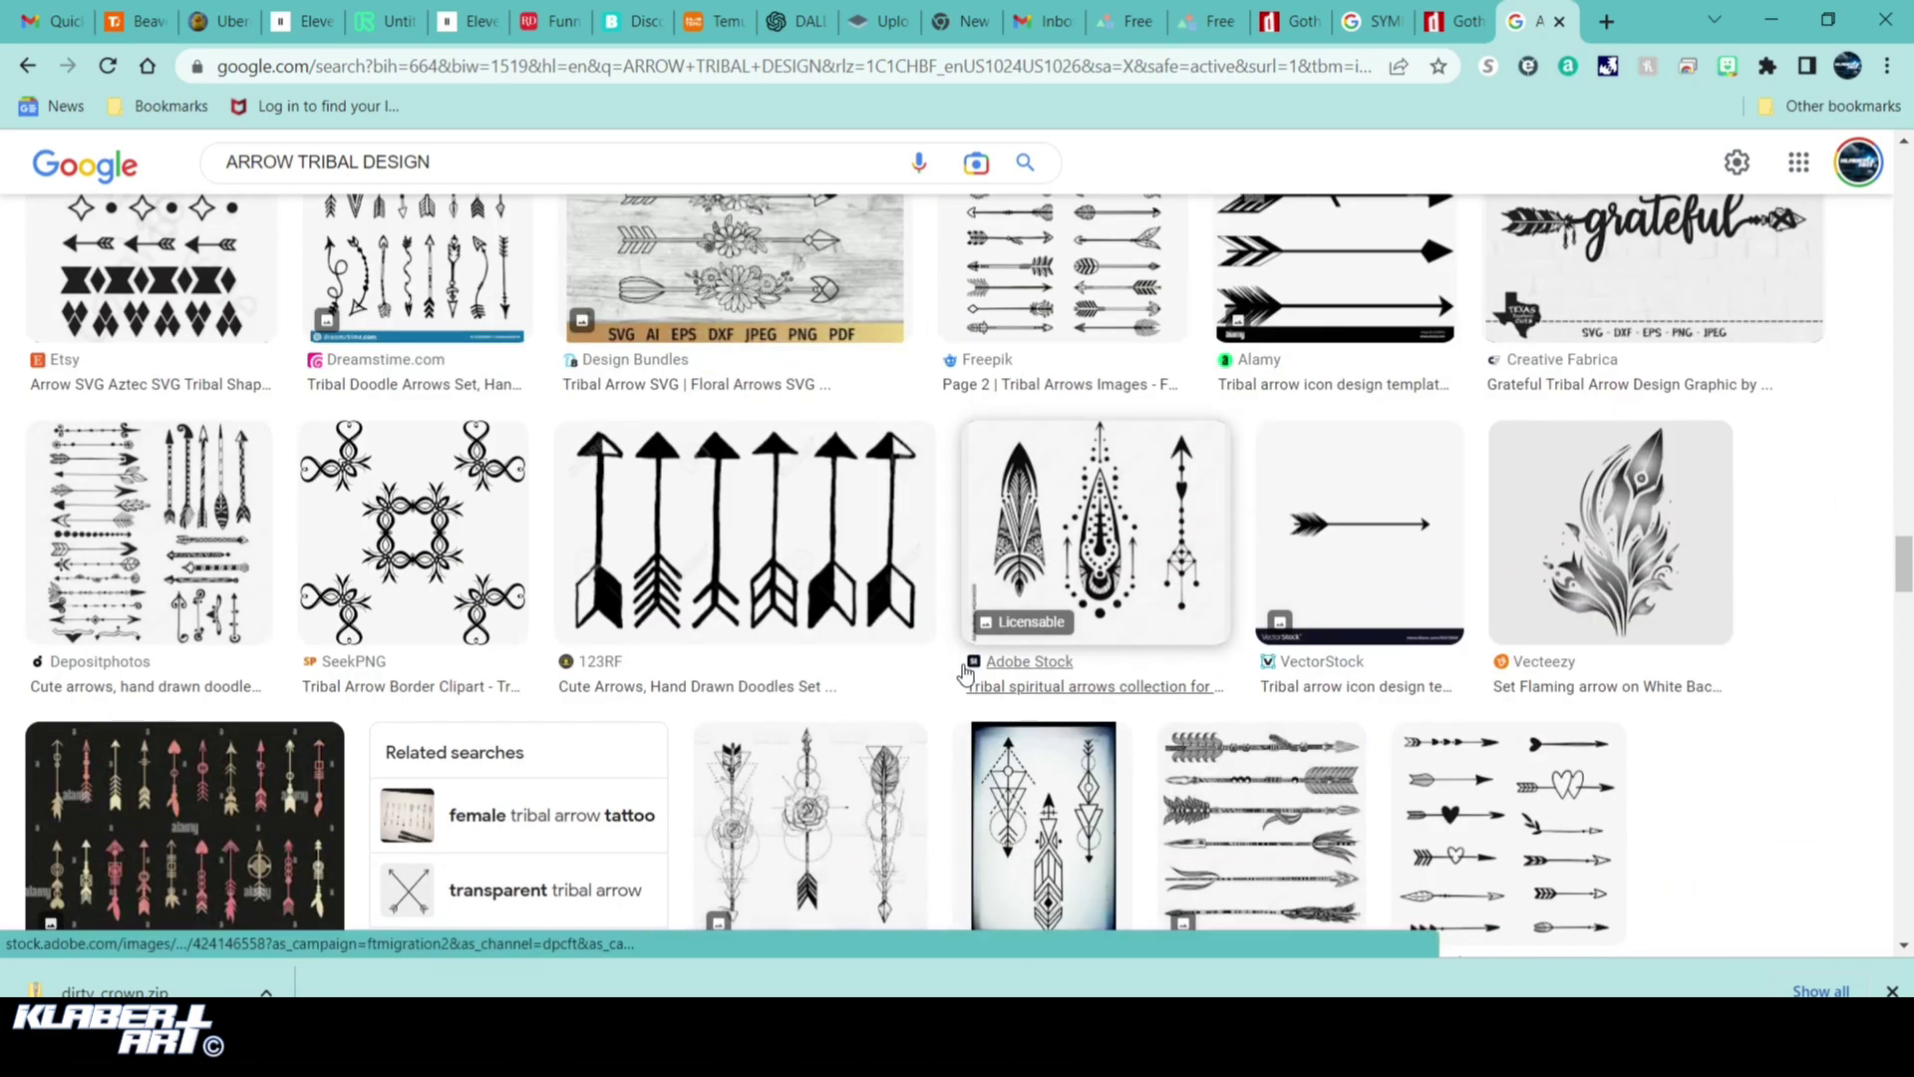
{"action": "scroll", "coordinate": [966, 675], "scroll_direction": "down", "scroll_amount": 2}
{"action": "scroll", "coordinate": [964, 675], "scroll_direction": "down", "scroll_amount": 2}
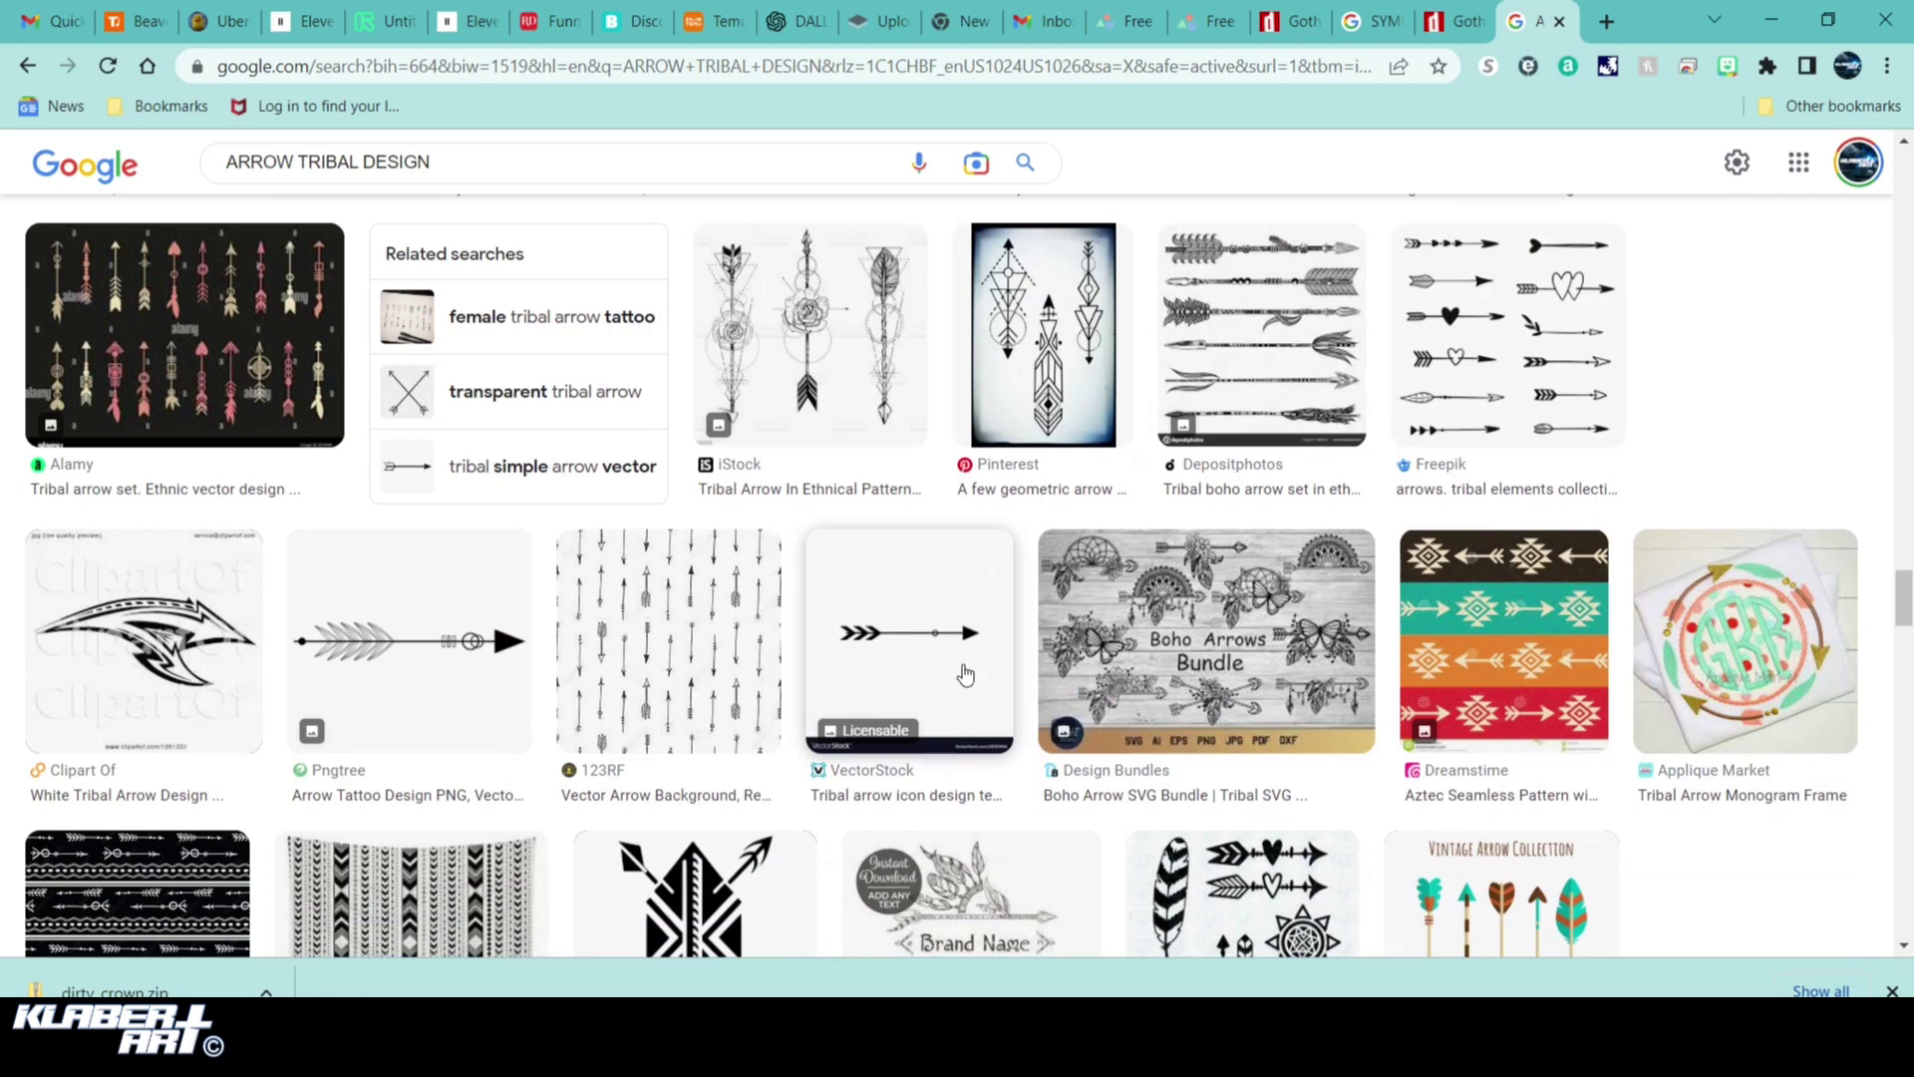
{"action": "scroll", "coordinate": [964, 675], "scroll_direction": "down", "scroll_amount": 3}
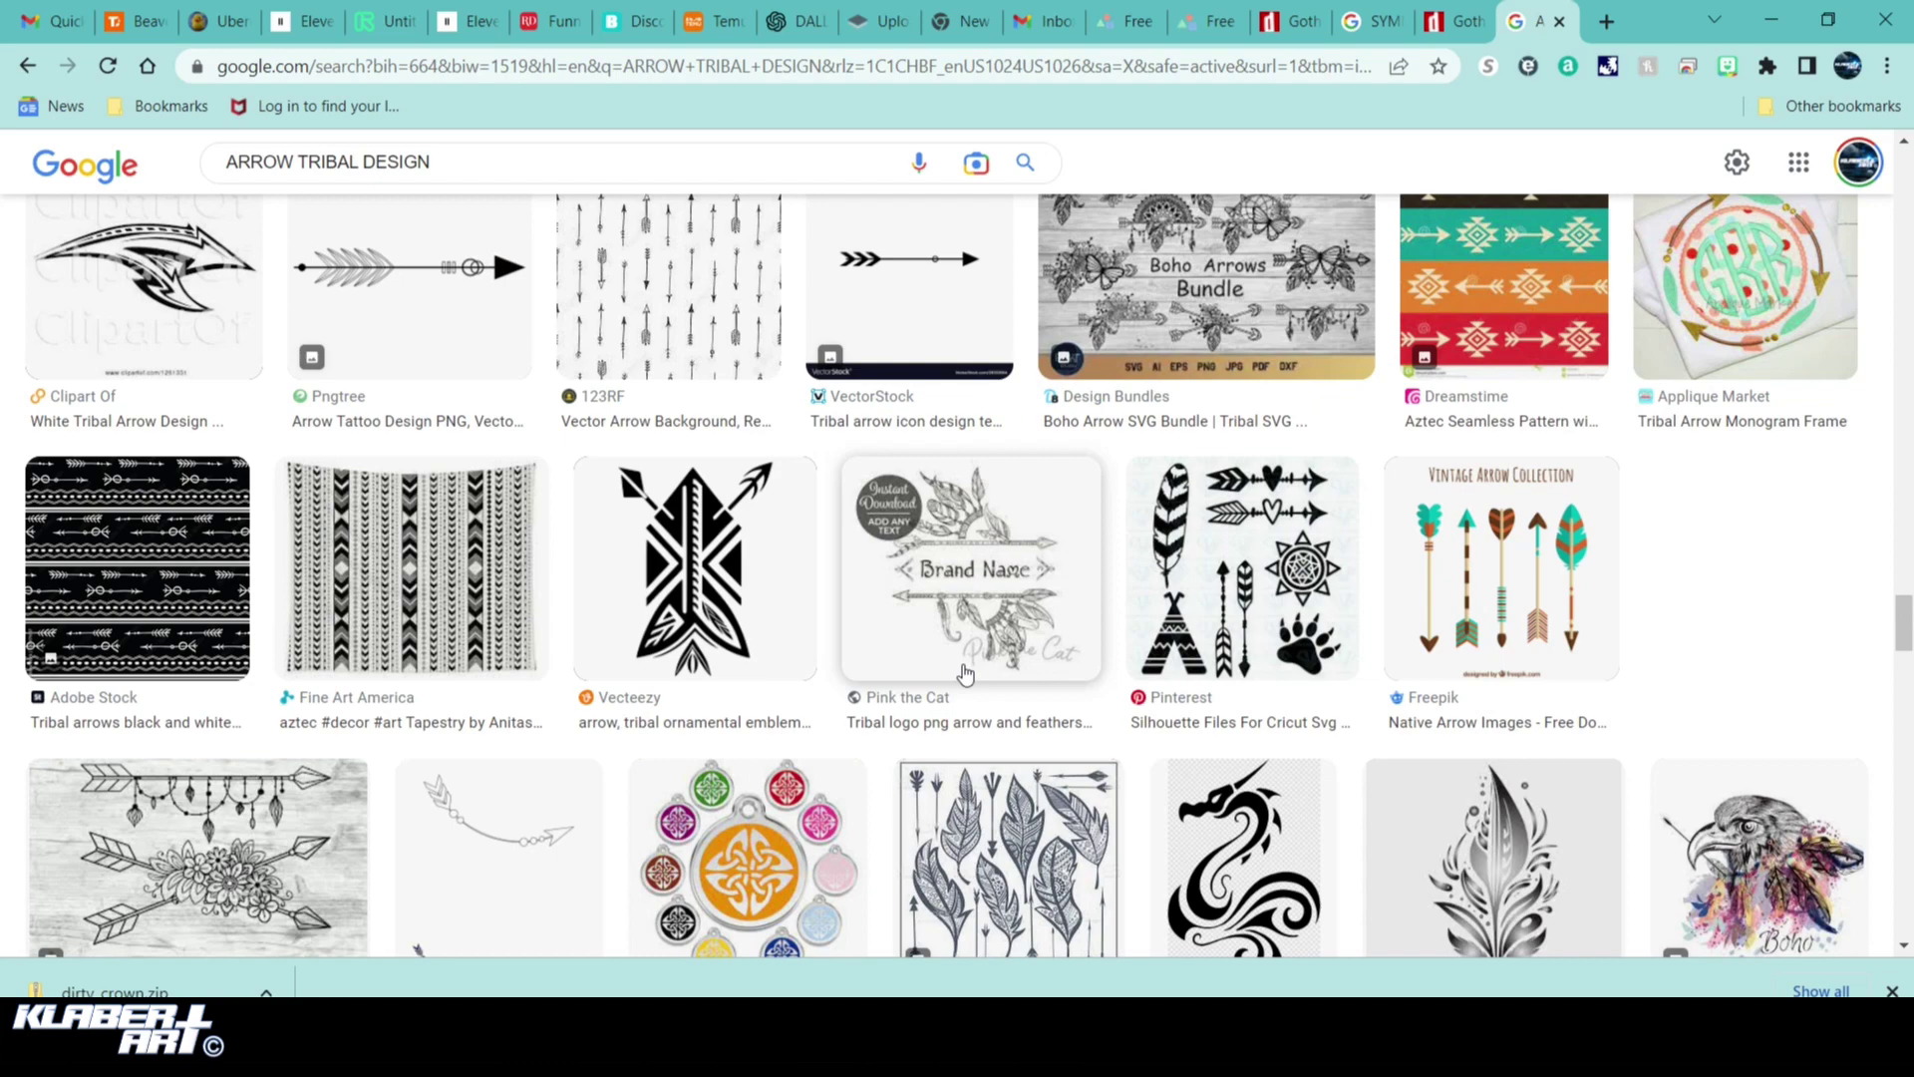
{"action": "scroll", "coordinate": [965, 674], "scroll_direction": "down", "scroll_amount": 5}
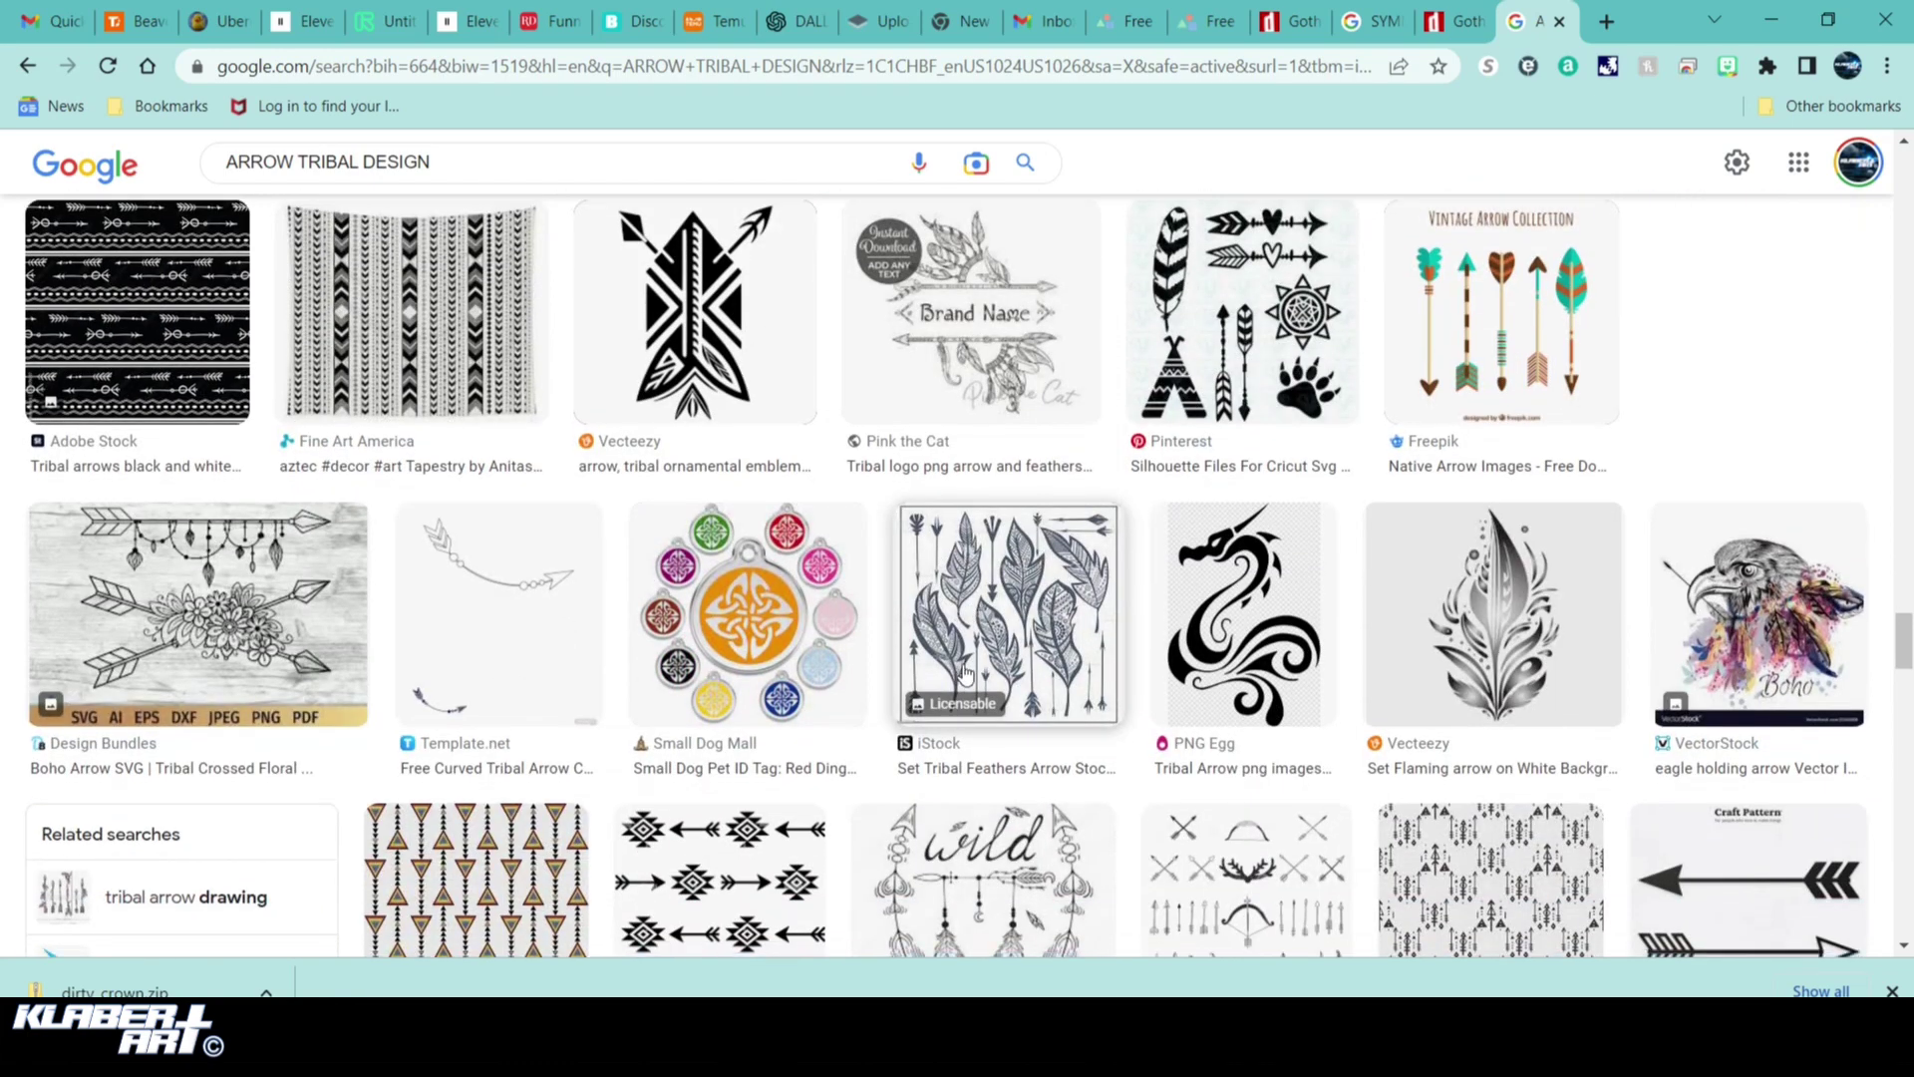
{"action": "scroll", "coordinate": [963, 664], "scroll_direction": "down", "scroll_amount": 5}
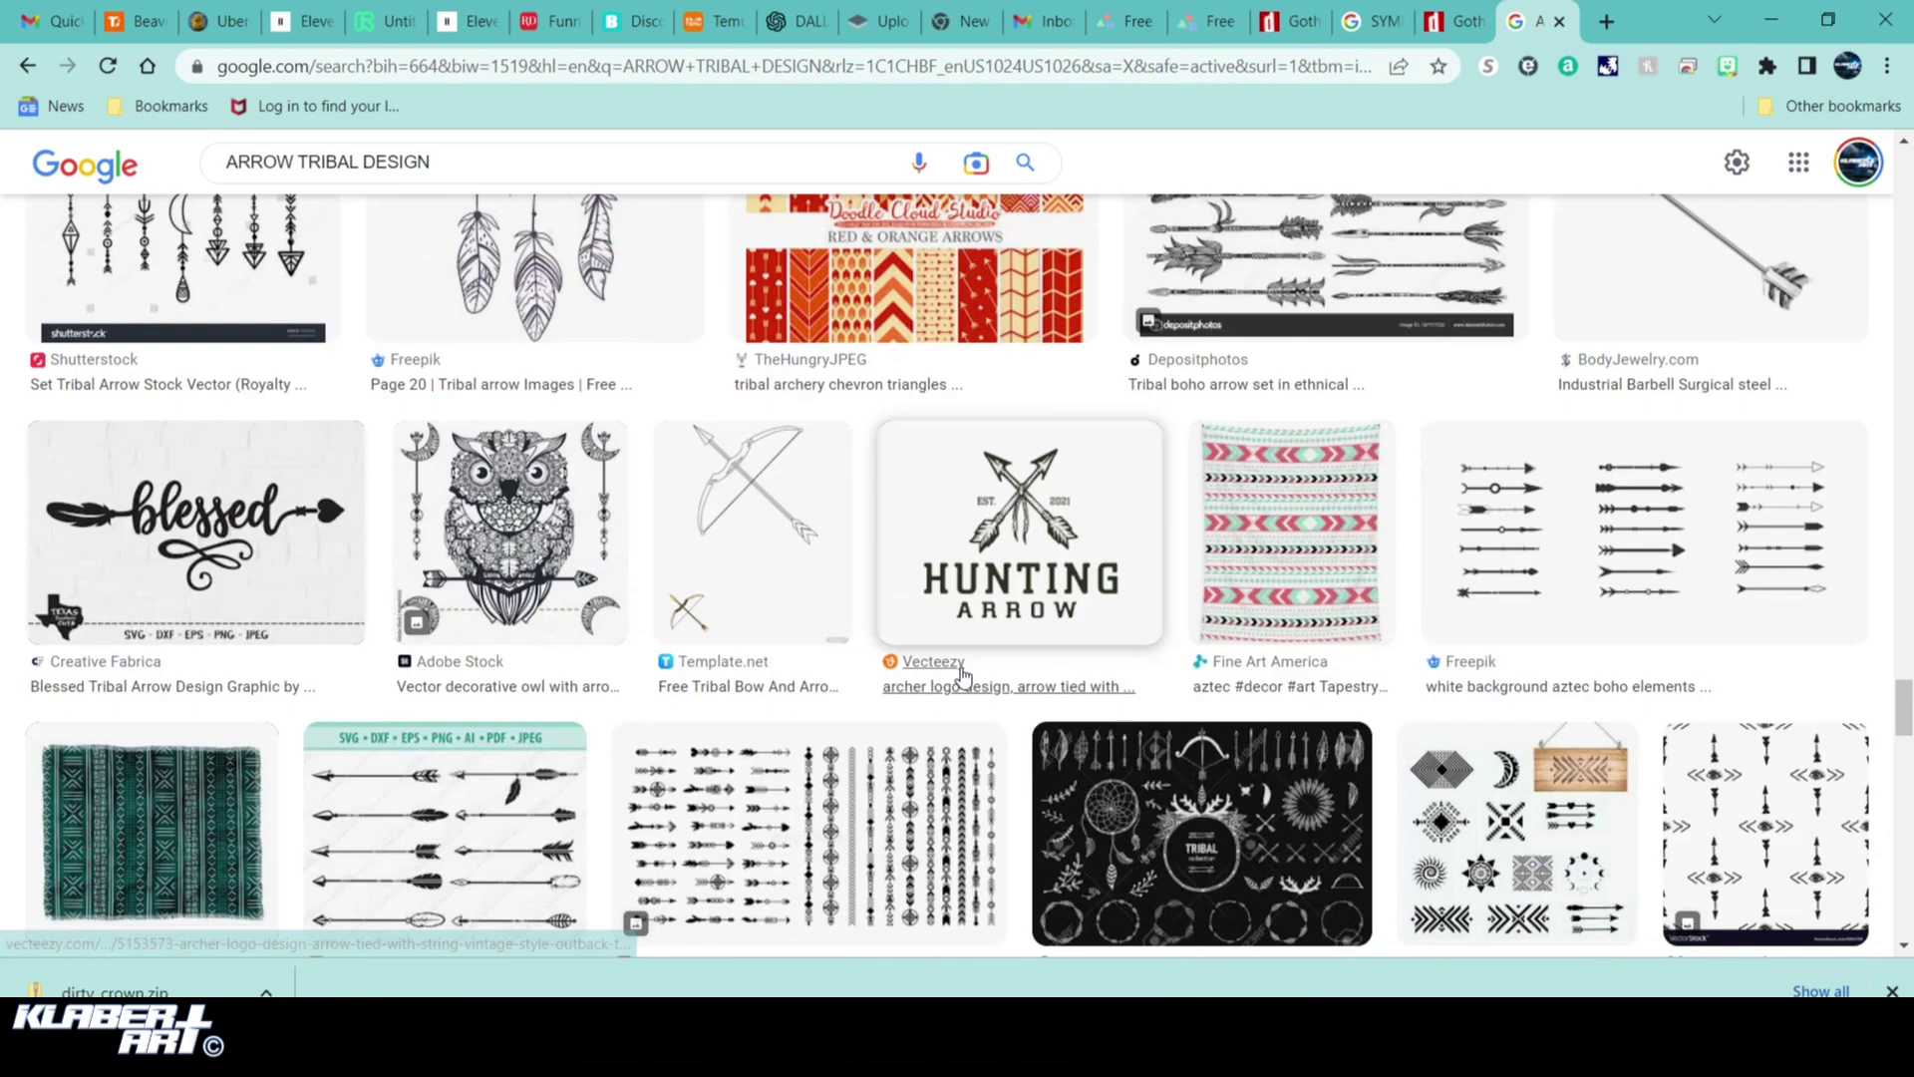
{"action": "scroll", "coordinate": [1144, 720], "scroll_direction": "down", "scroll_amount": 5}
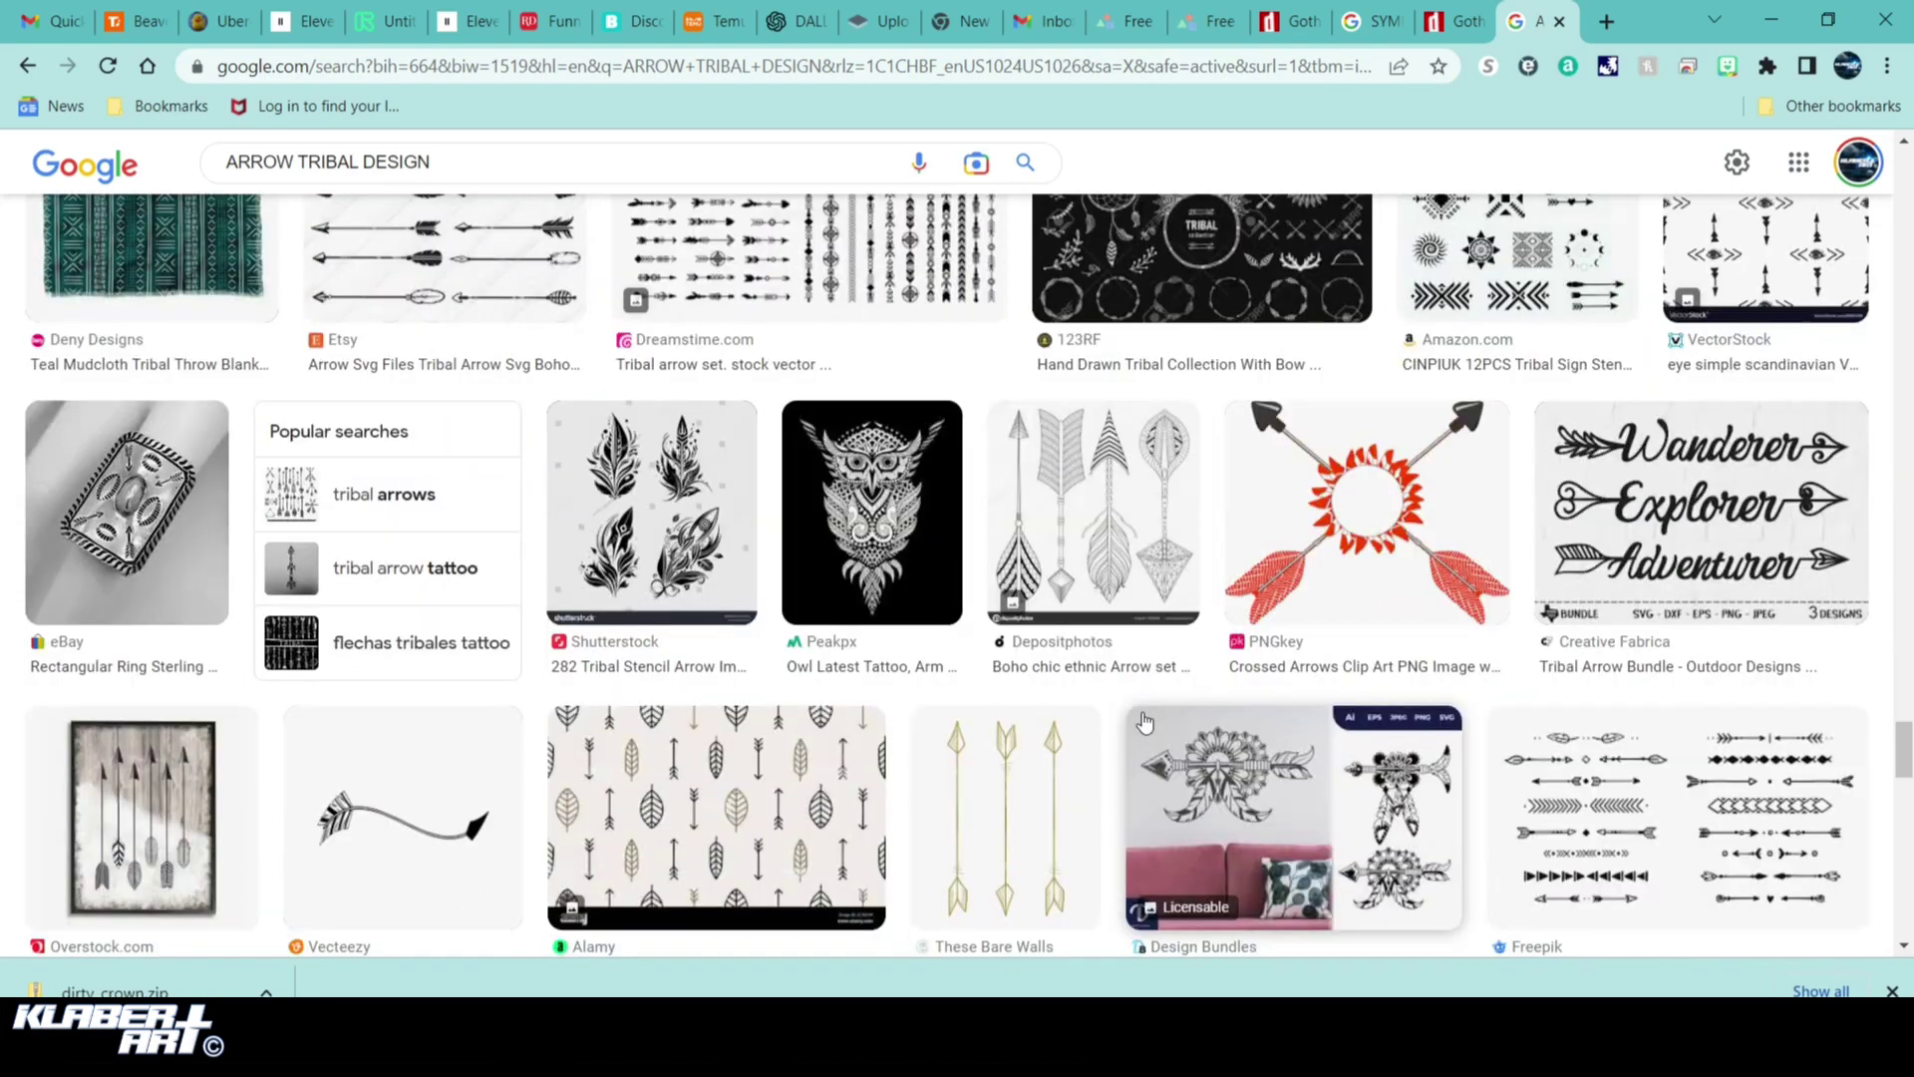
{"action": "scroll", "coordinate": [1134, 713], "scroll_direction": "up", "scroll_amount": 10}
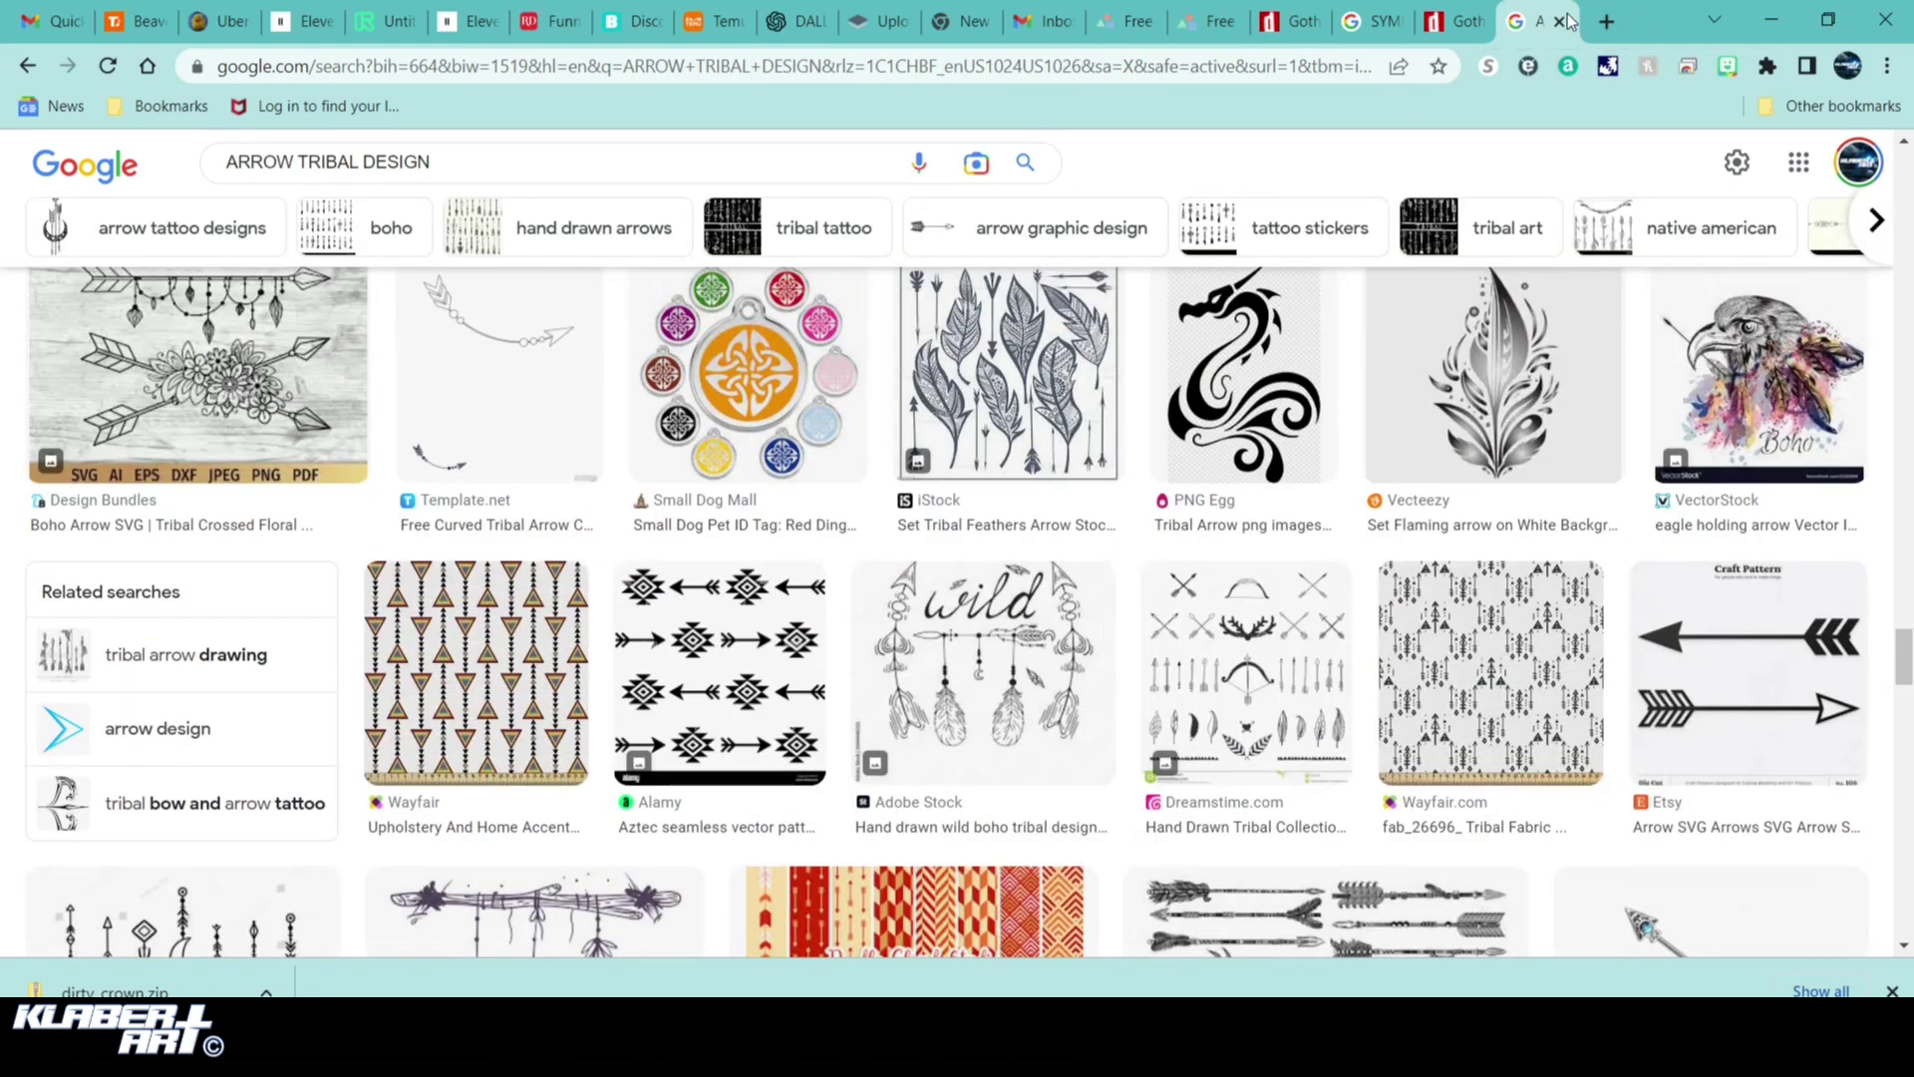
{"action": "scroll", "coordinate": [1480, 623], "scroll_direction": "down", "scroll_amount": 10}
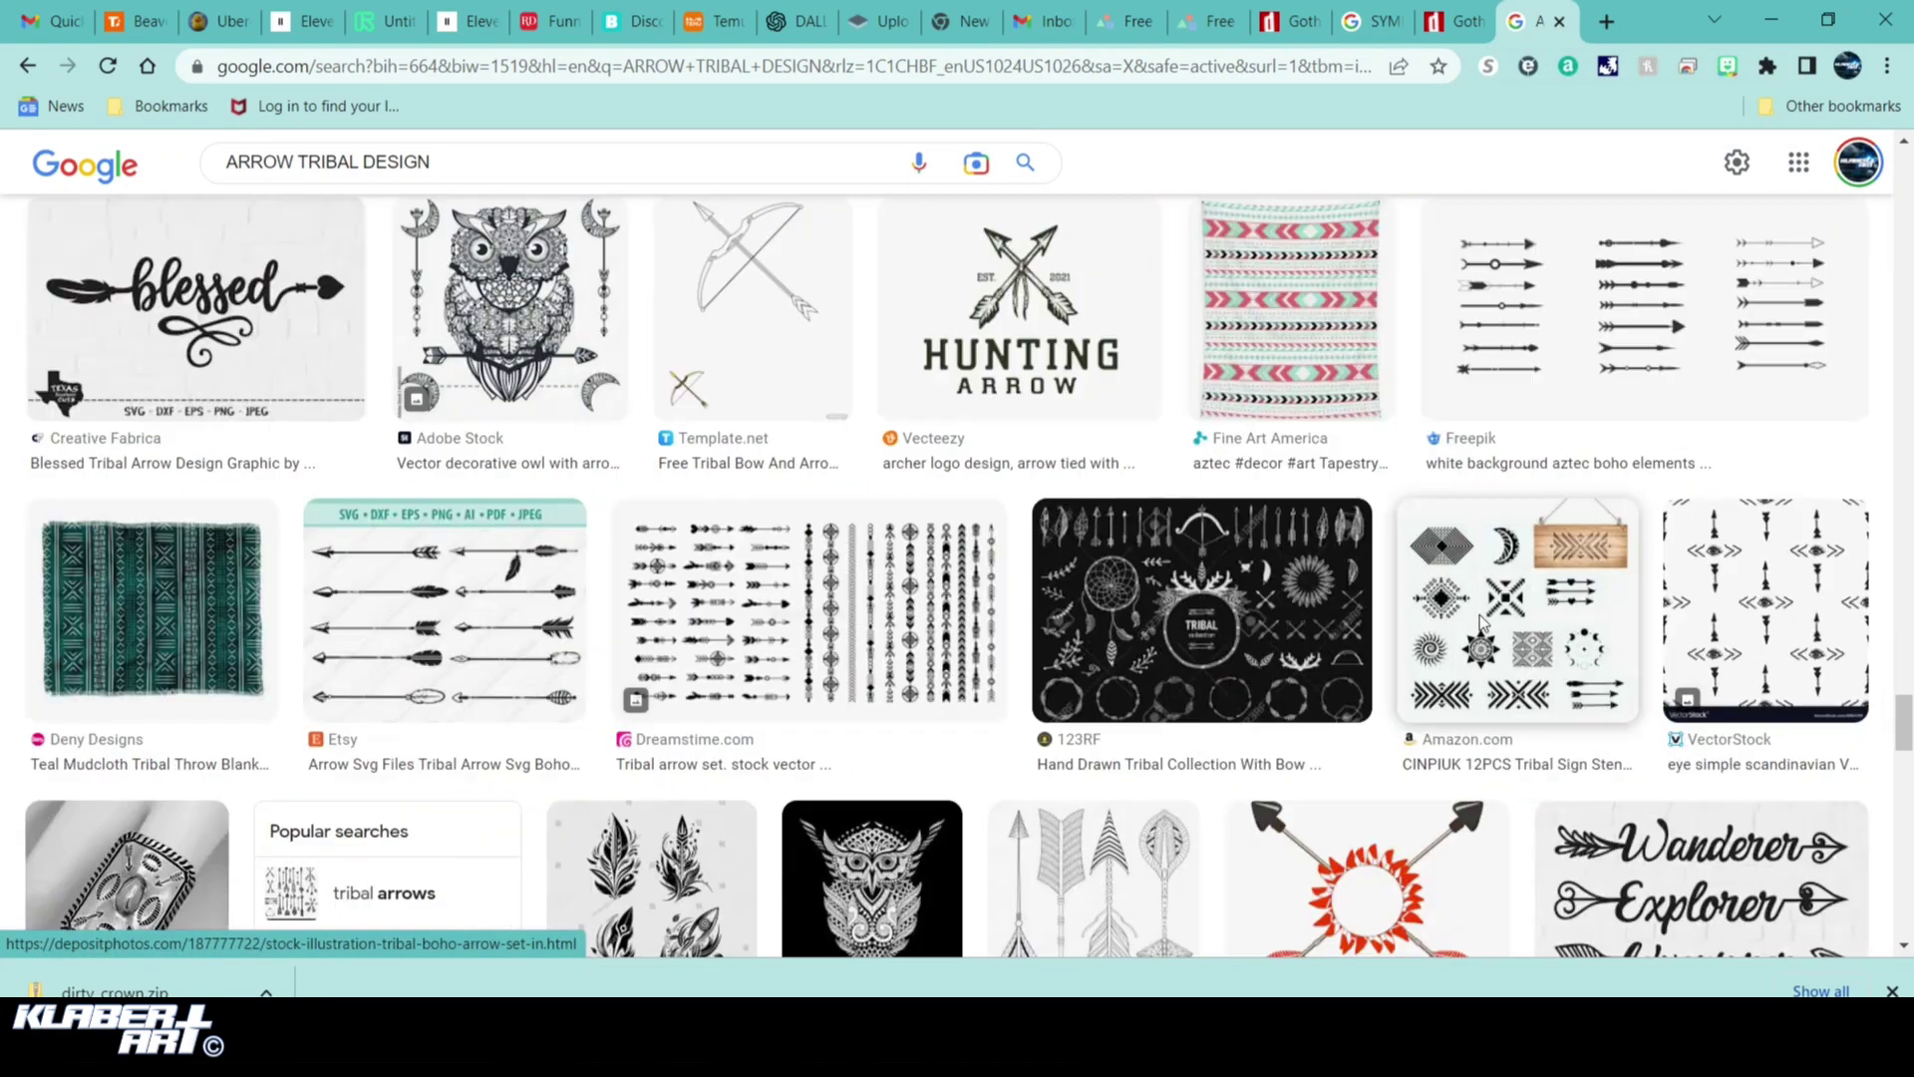
{"action": "scroll", "coordinate": [1480, 623], "scroll_direction": "up", "scroll_amount": 3}
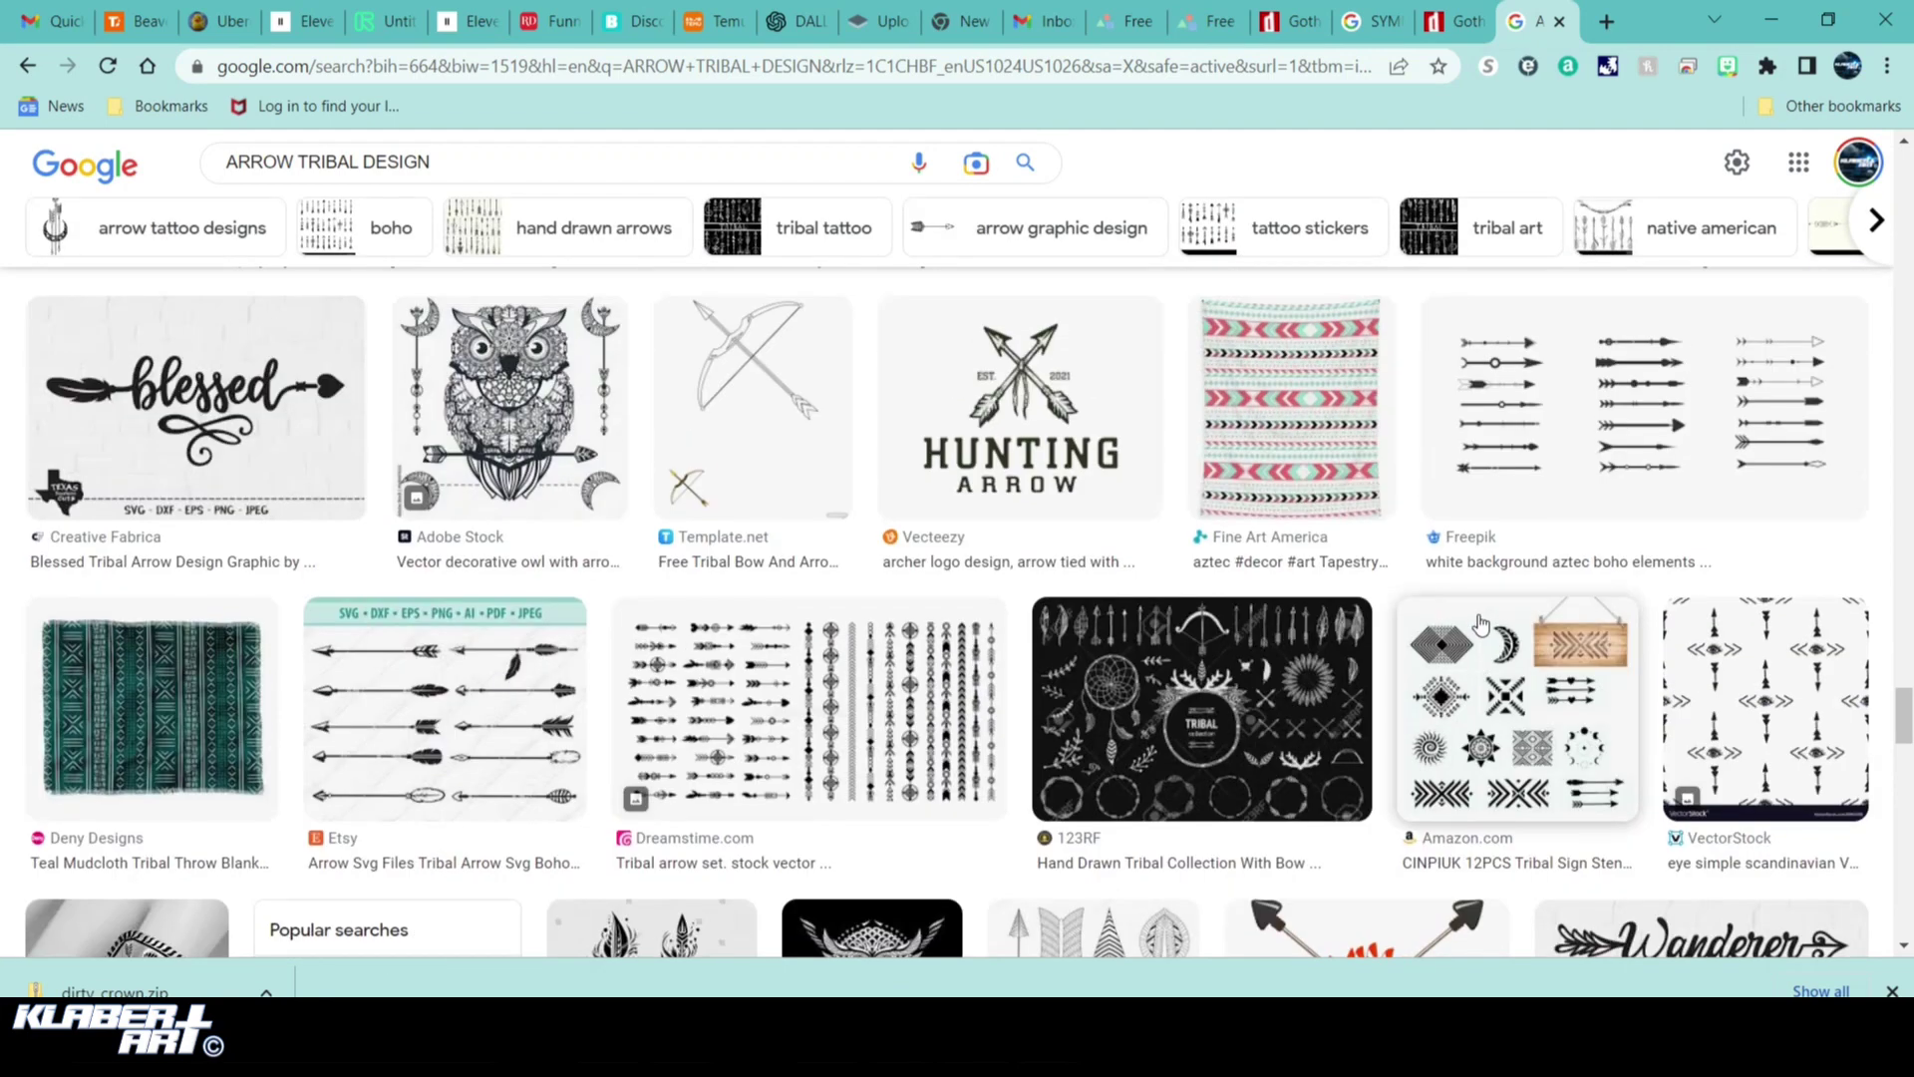
Copy the Vecteezy HUNTING ARROW crossed-arrows image and paste it into the LOGO document in Photoshop
{"action": "left_click", "coordinate": [1092, 447]}
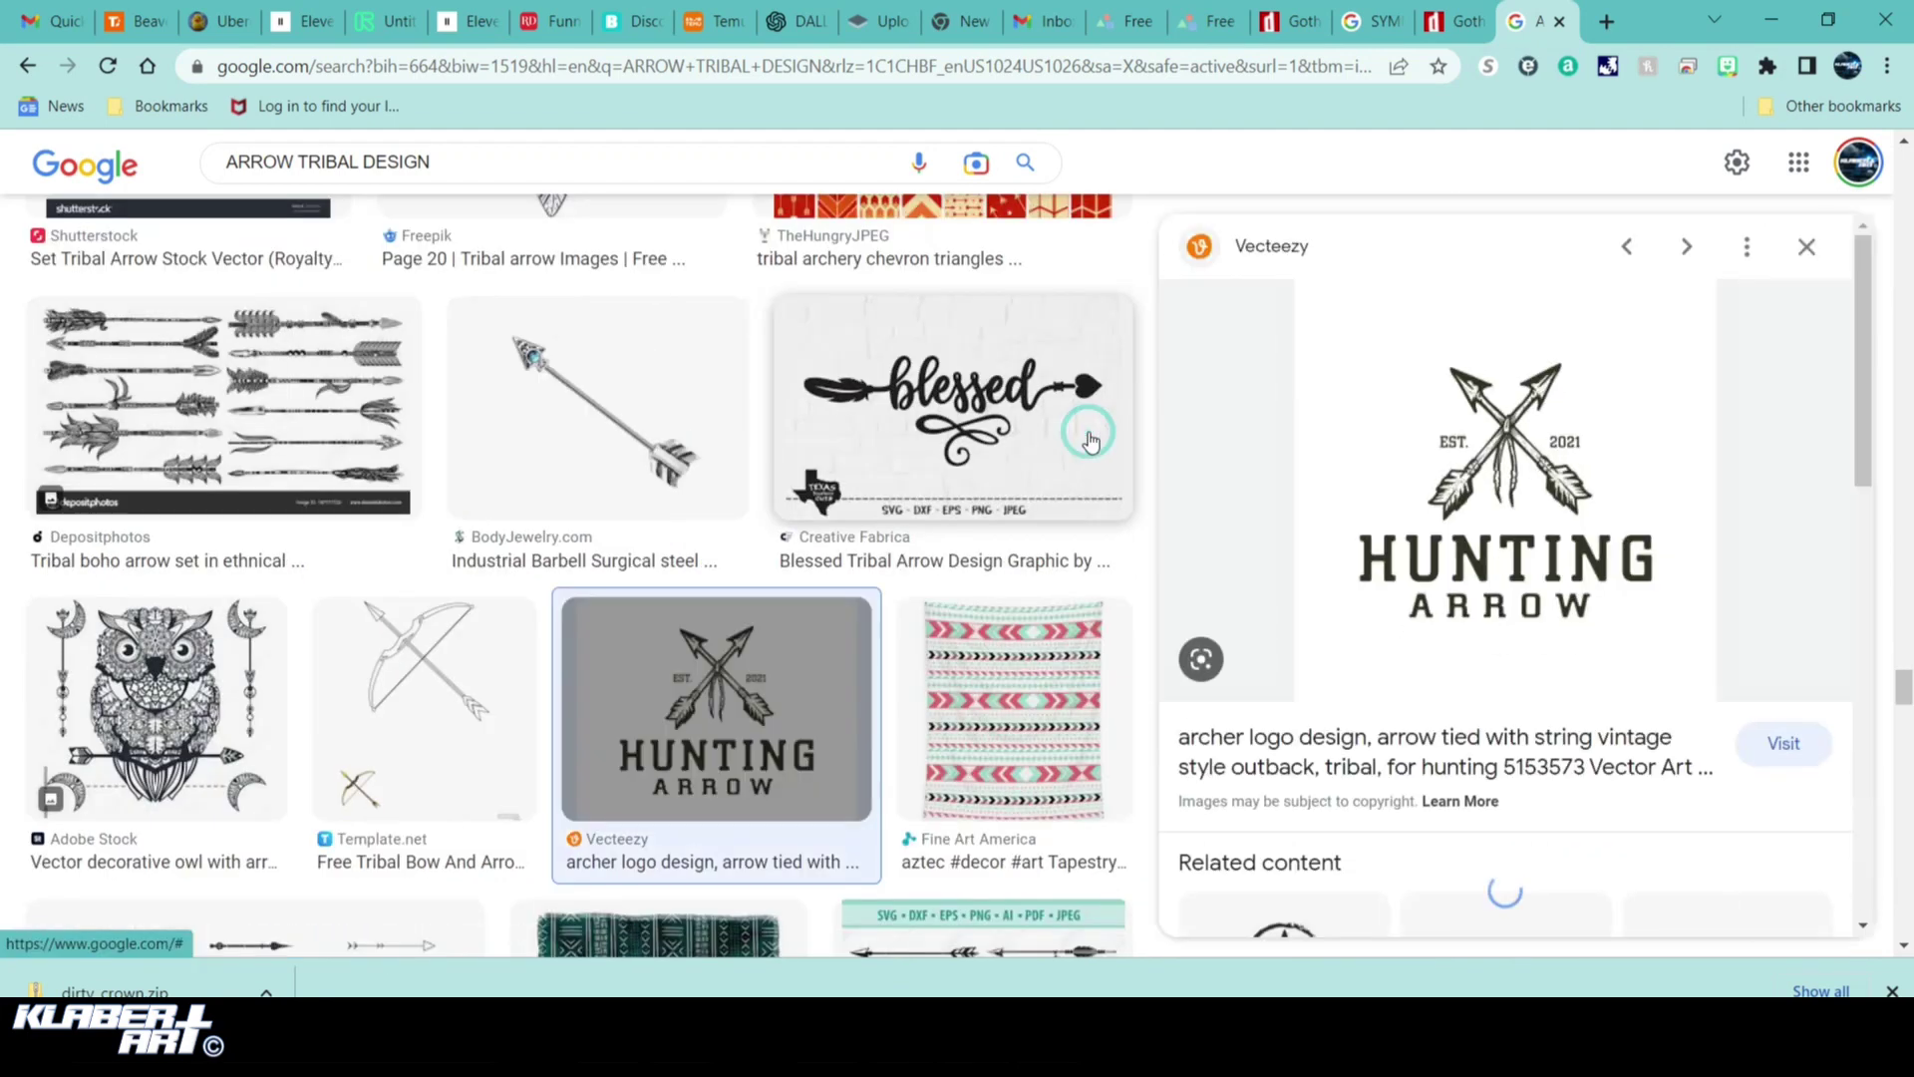
{"action": "right_click", "coordinate": [1521, 495]}
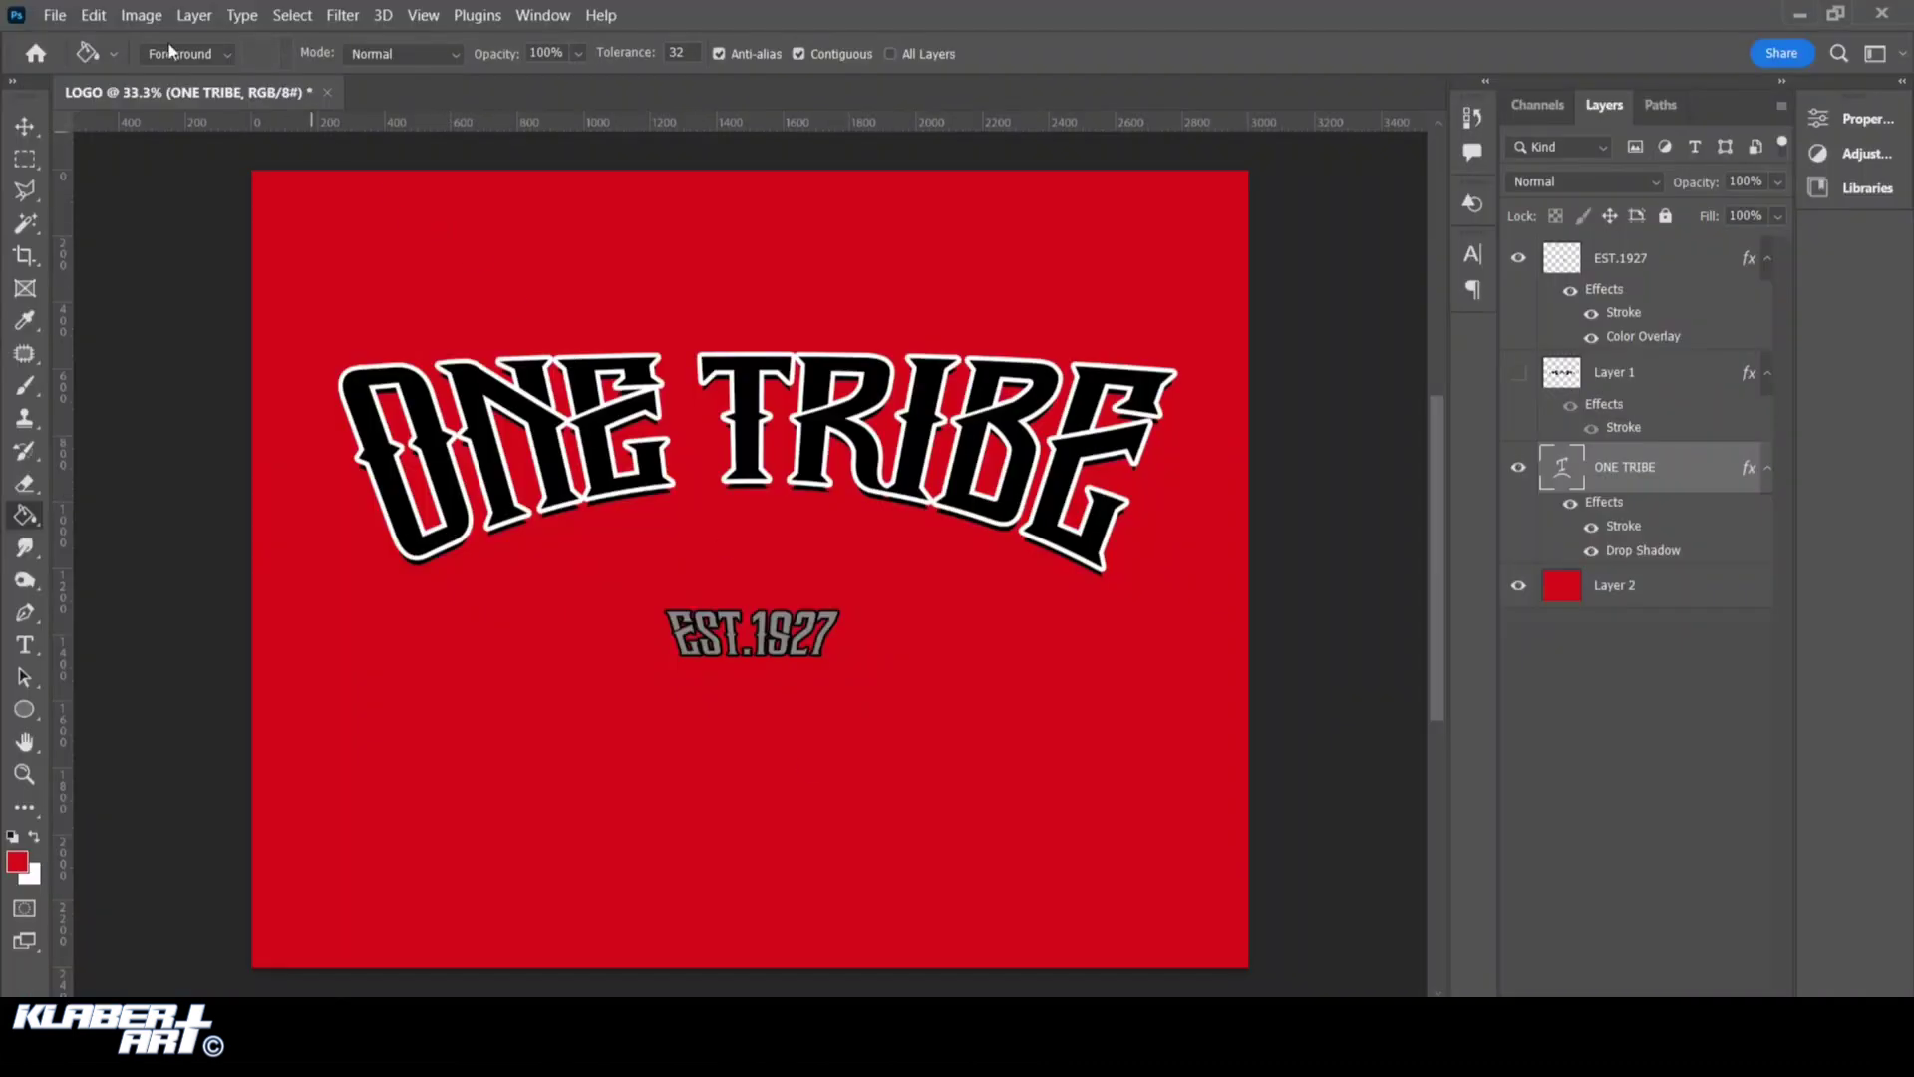
{"action": "left_click", "coordinate": [93, 15]}
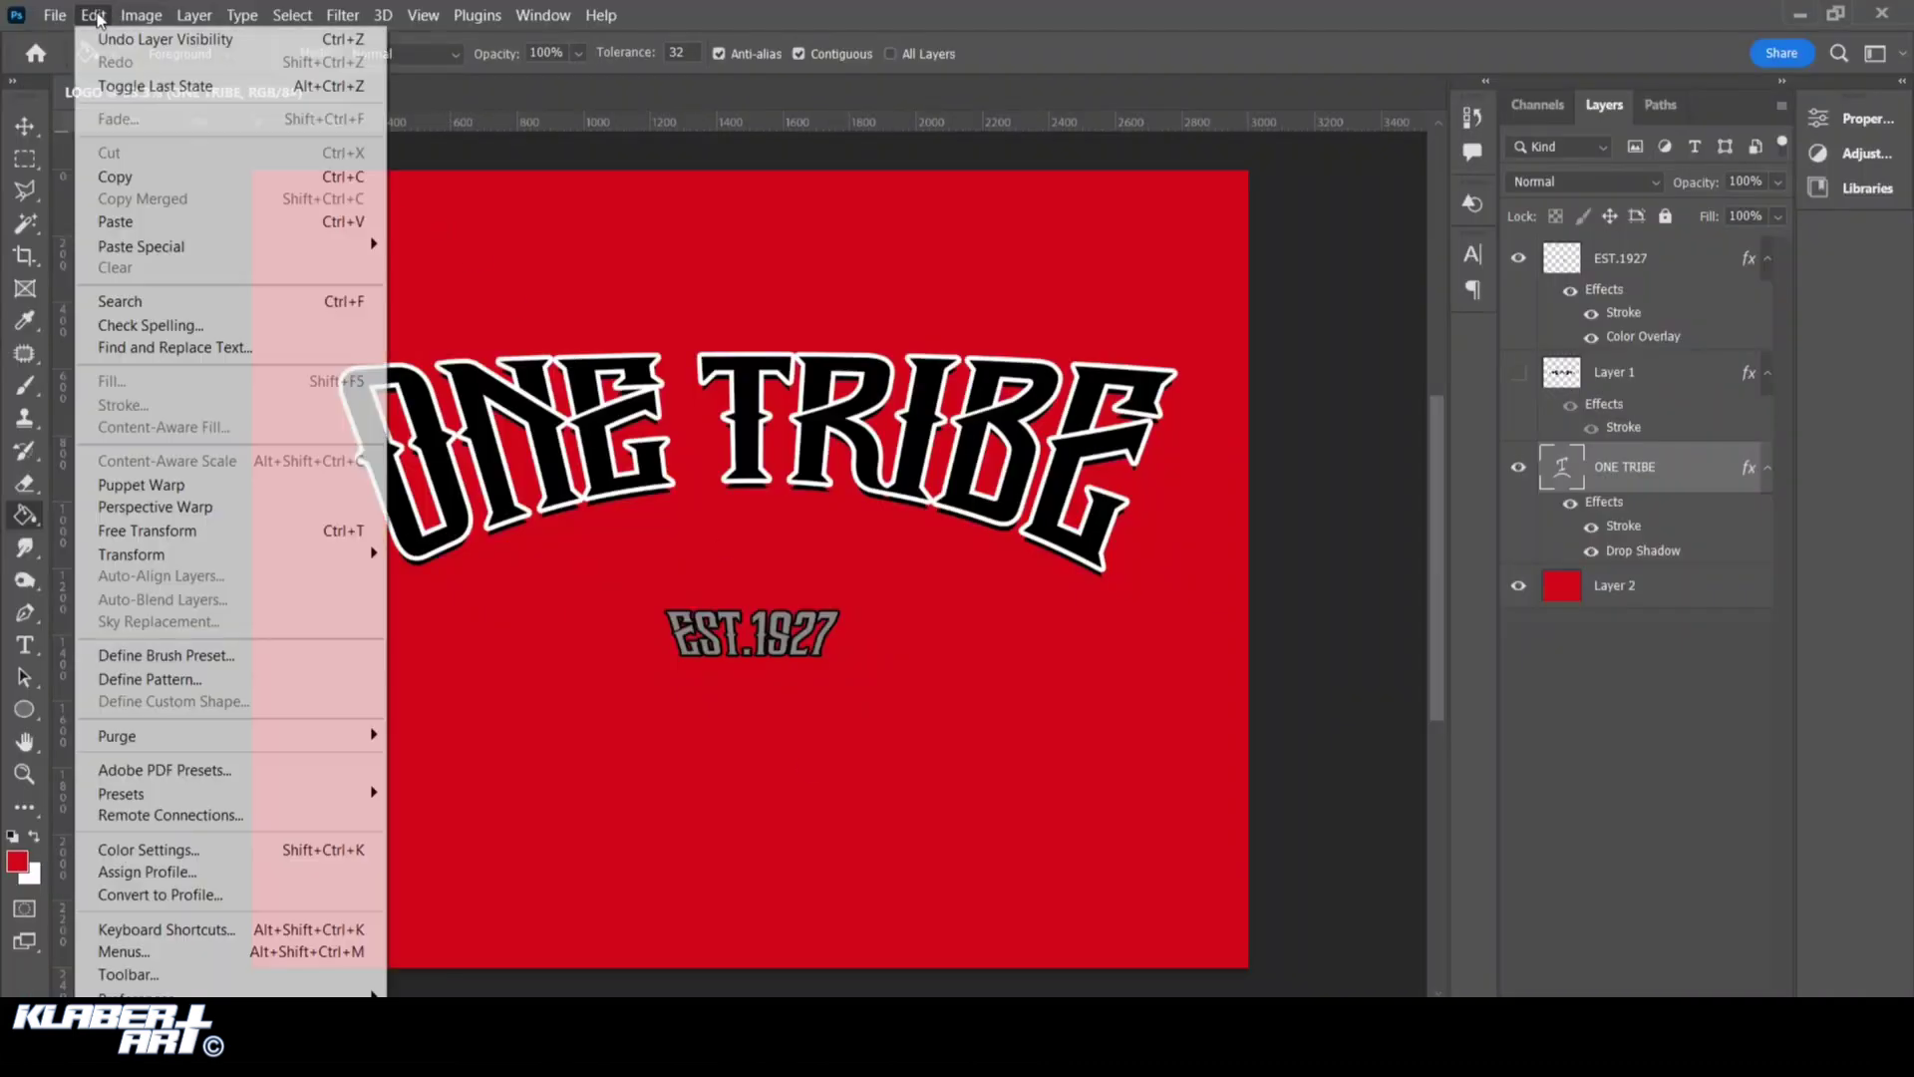
{"action": "left_click", "coordinate": [160, 219]}
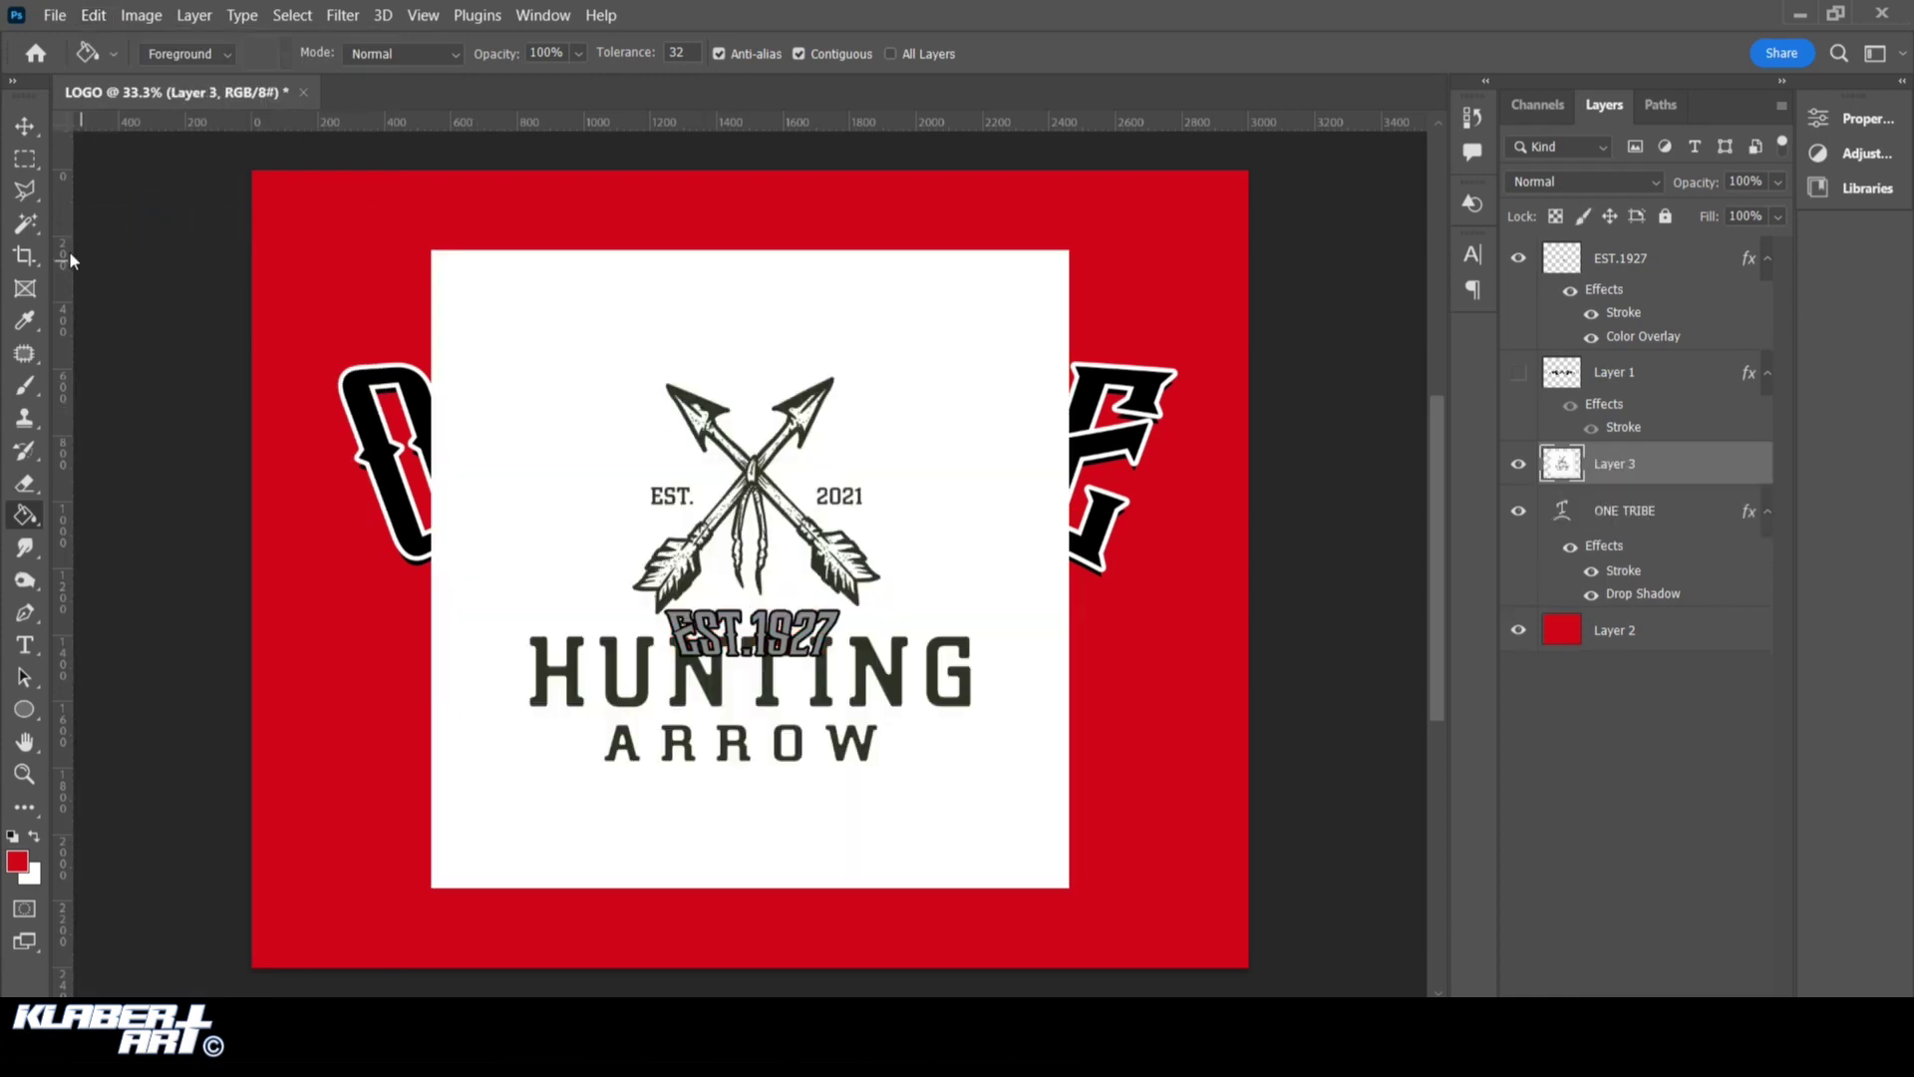
Select the pasted image's white background with the Magic Wand, move Layer 3 above the EST.1927 layer, delete the background and deselect
{"action": "left_click", "coordinate": [33, 222]}
{"action": "left_click", "coordinate": [635, 423]}
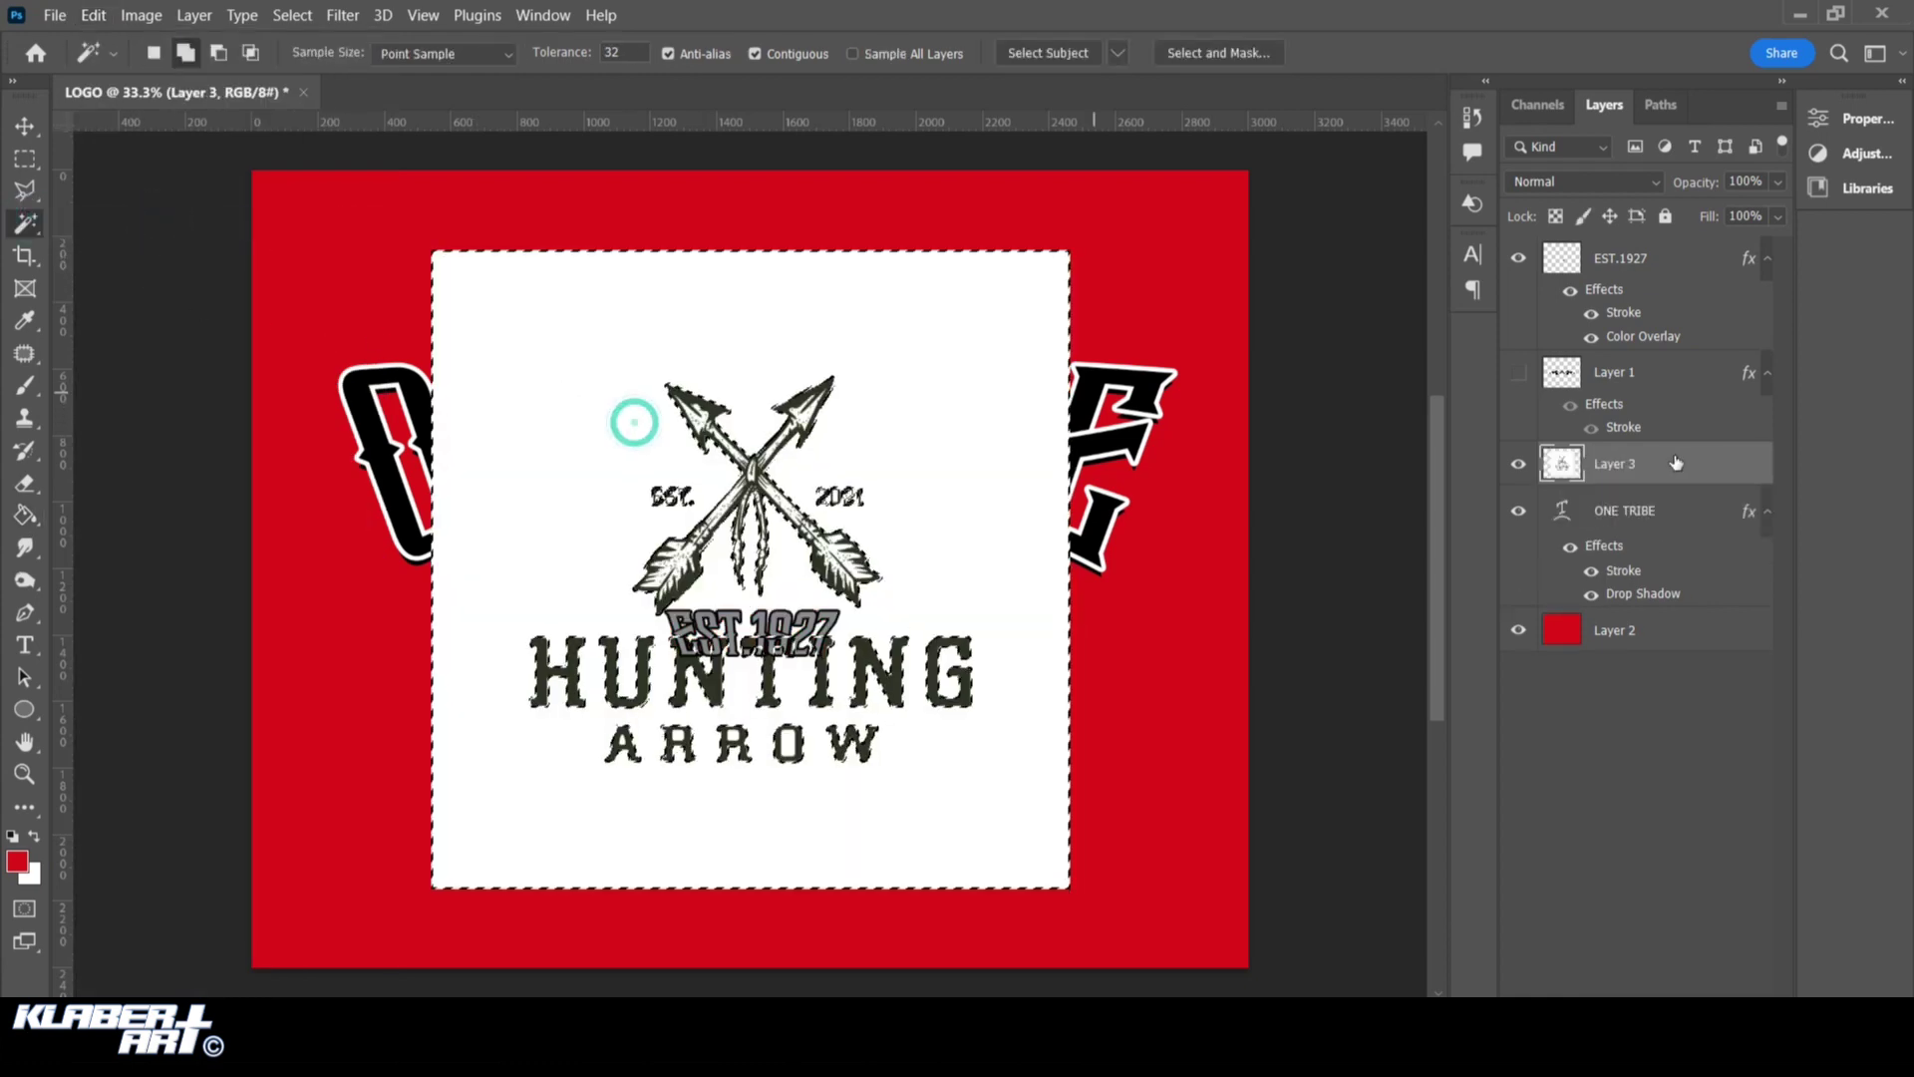
{"action": "left_click_drag", "start_coordinate": [1565, 472], "coordinate": [1645, 254]}
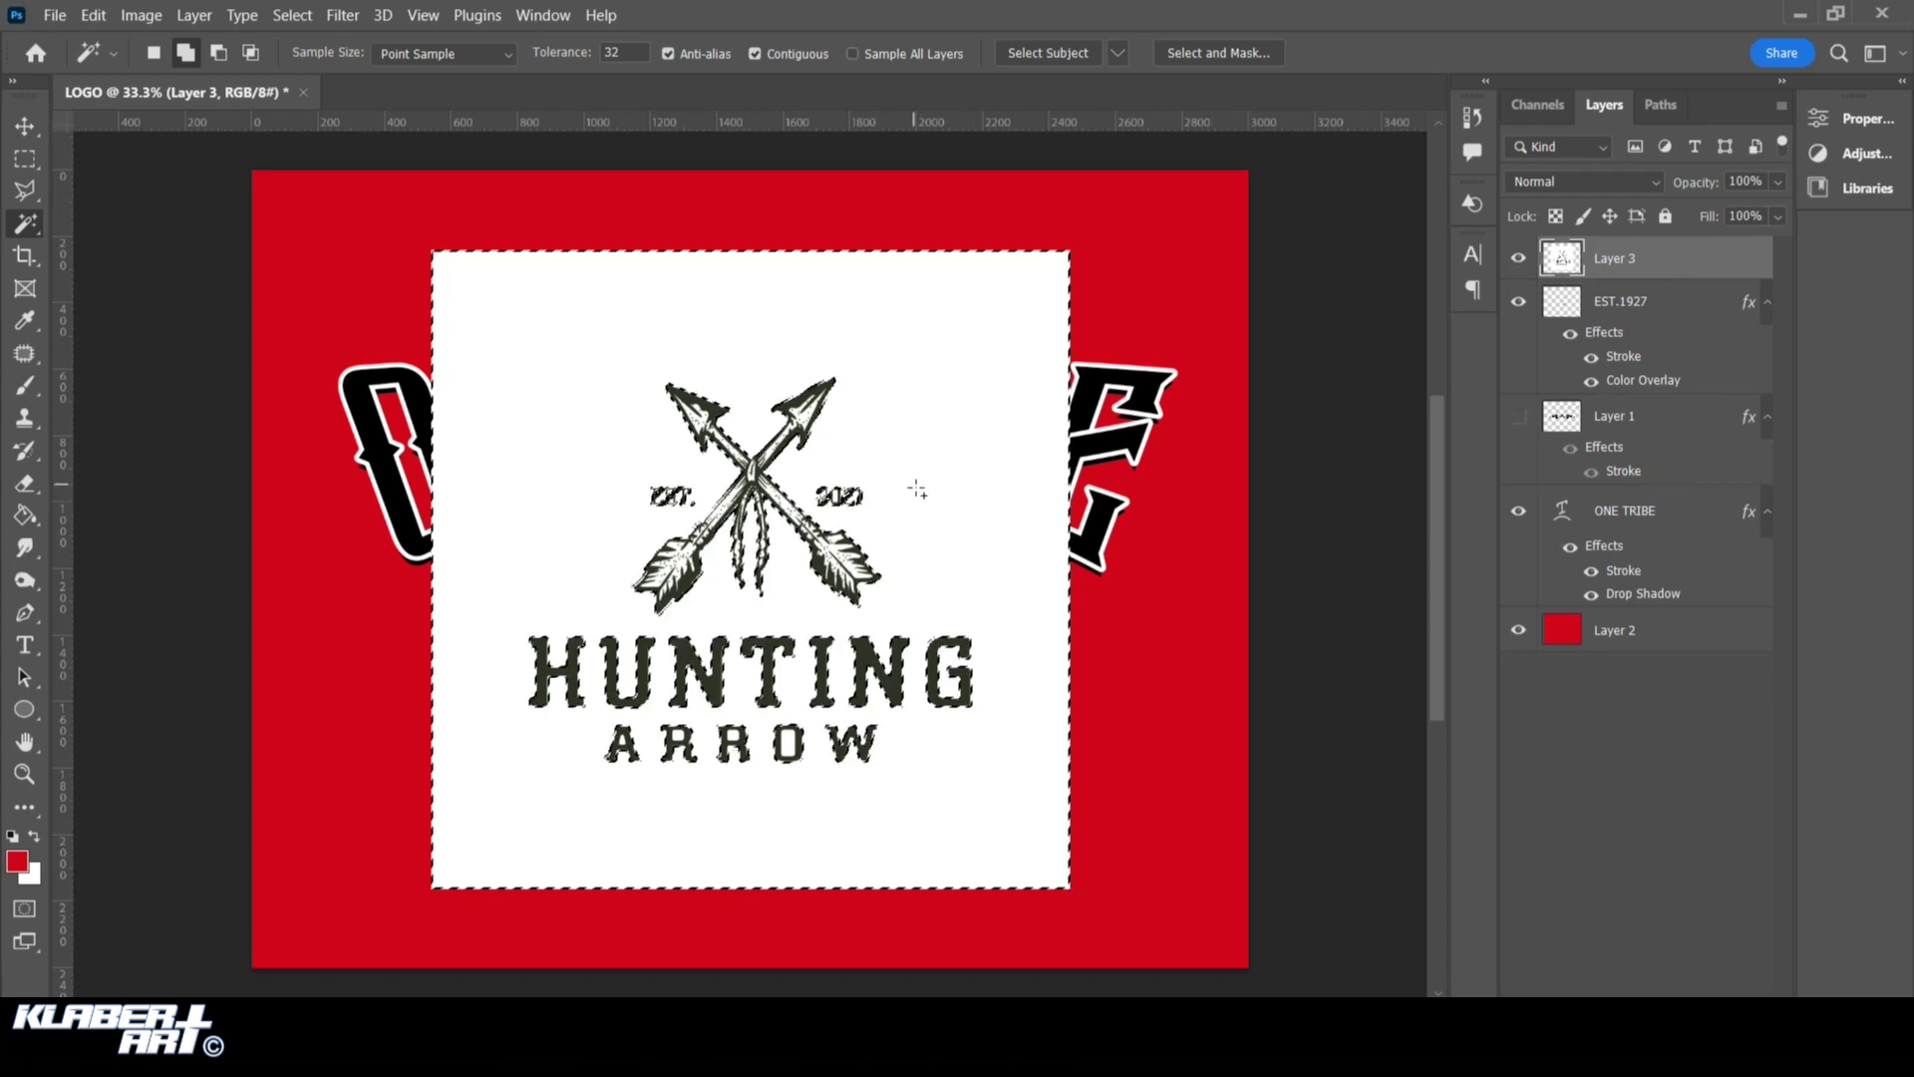
{"action": "key", "text": "Delete"}
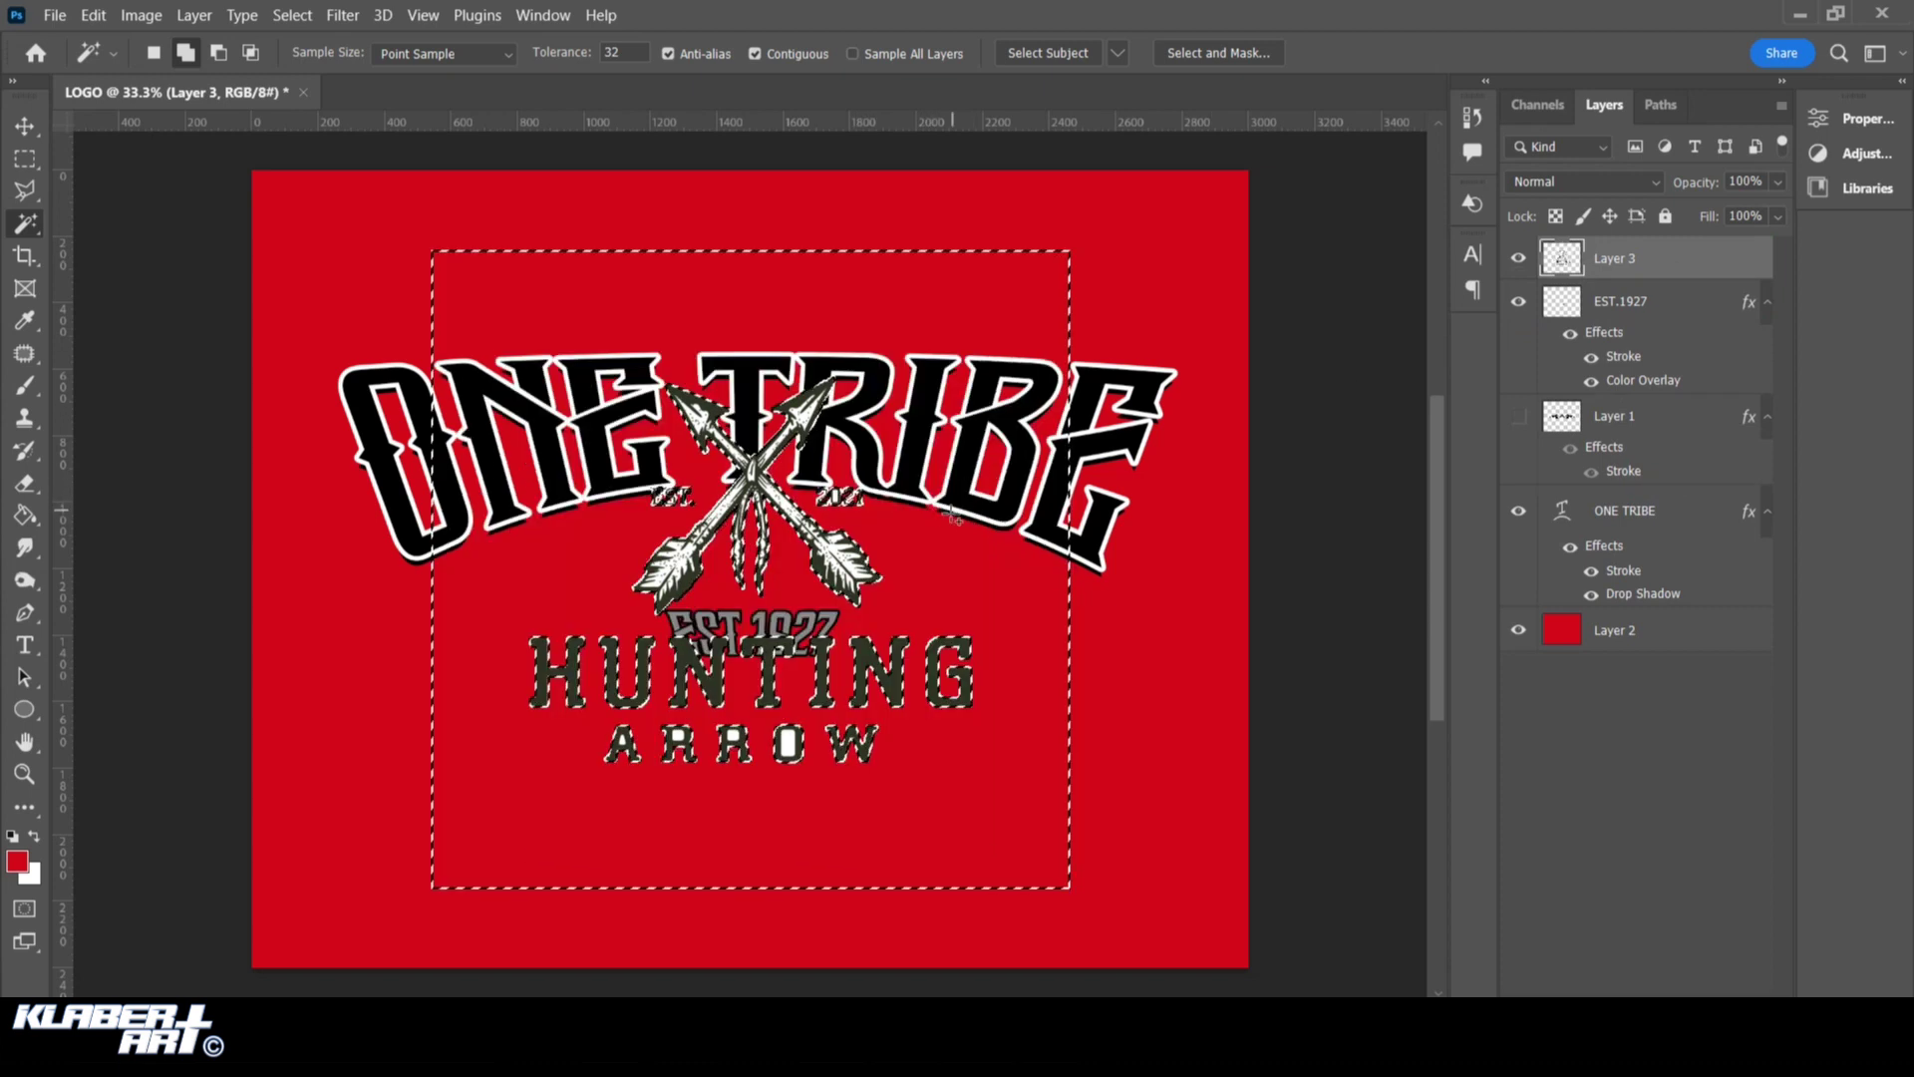
{"action": "key", "text": "ctrl+d"}
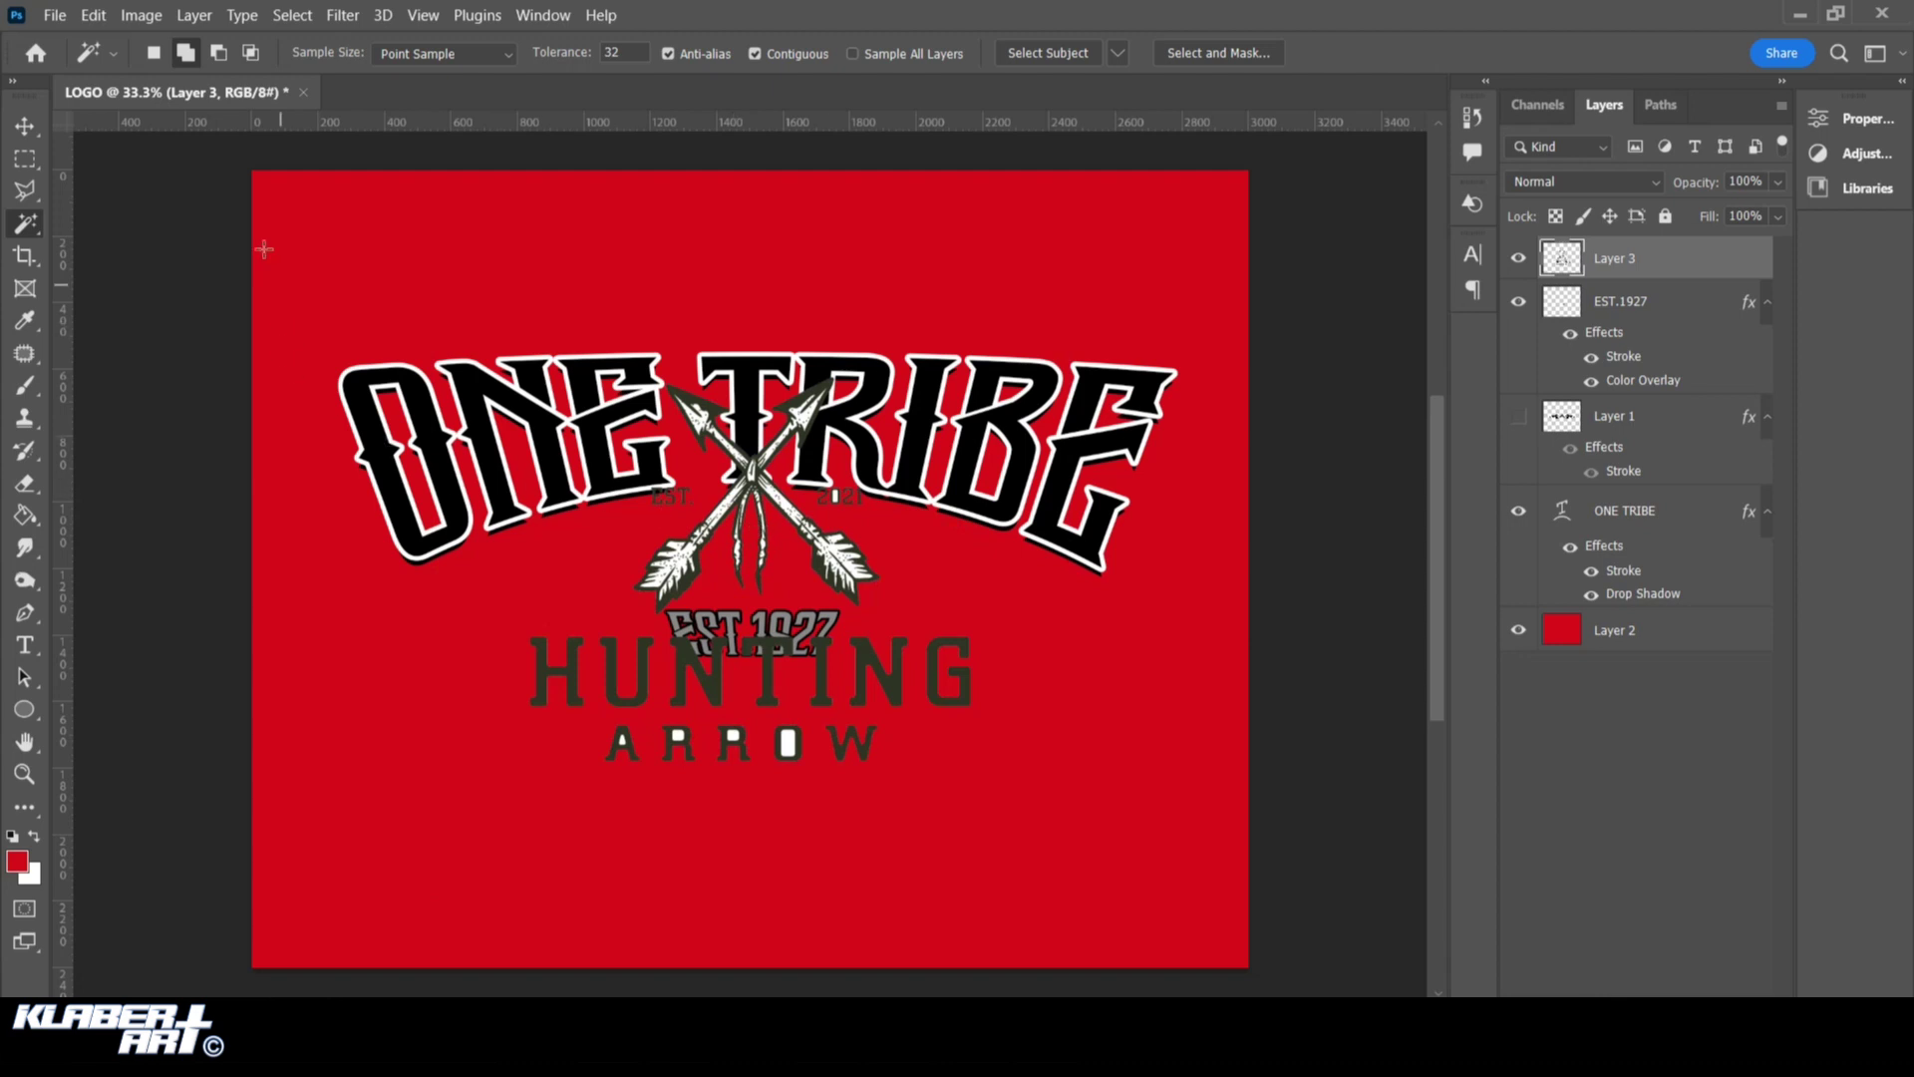
Lasso the leftover EST, 2021 and HUNTING ARROW lettering around the arrows on Layer 3, delete it and deselect
{"action": "left_click", "coordinate": [26, 200]}
{"action": "left_click", "coordinate": [58, 192]}
{"action": "left_click_drag", "start_coordinate": [636, 508], "coordinate": [702, 498]}
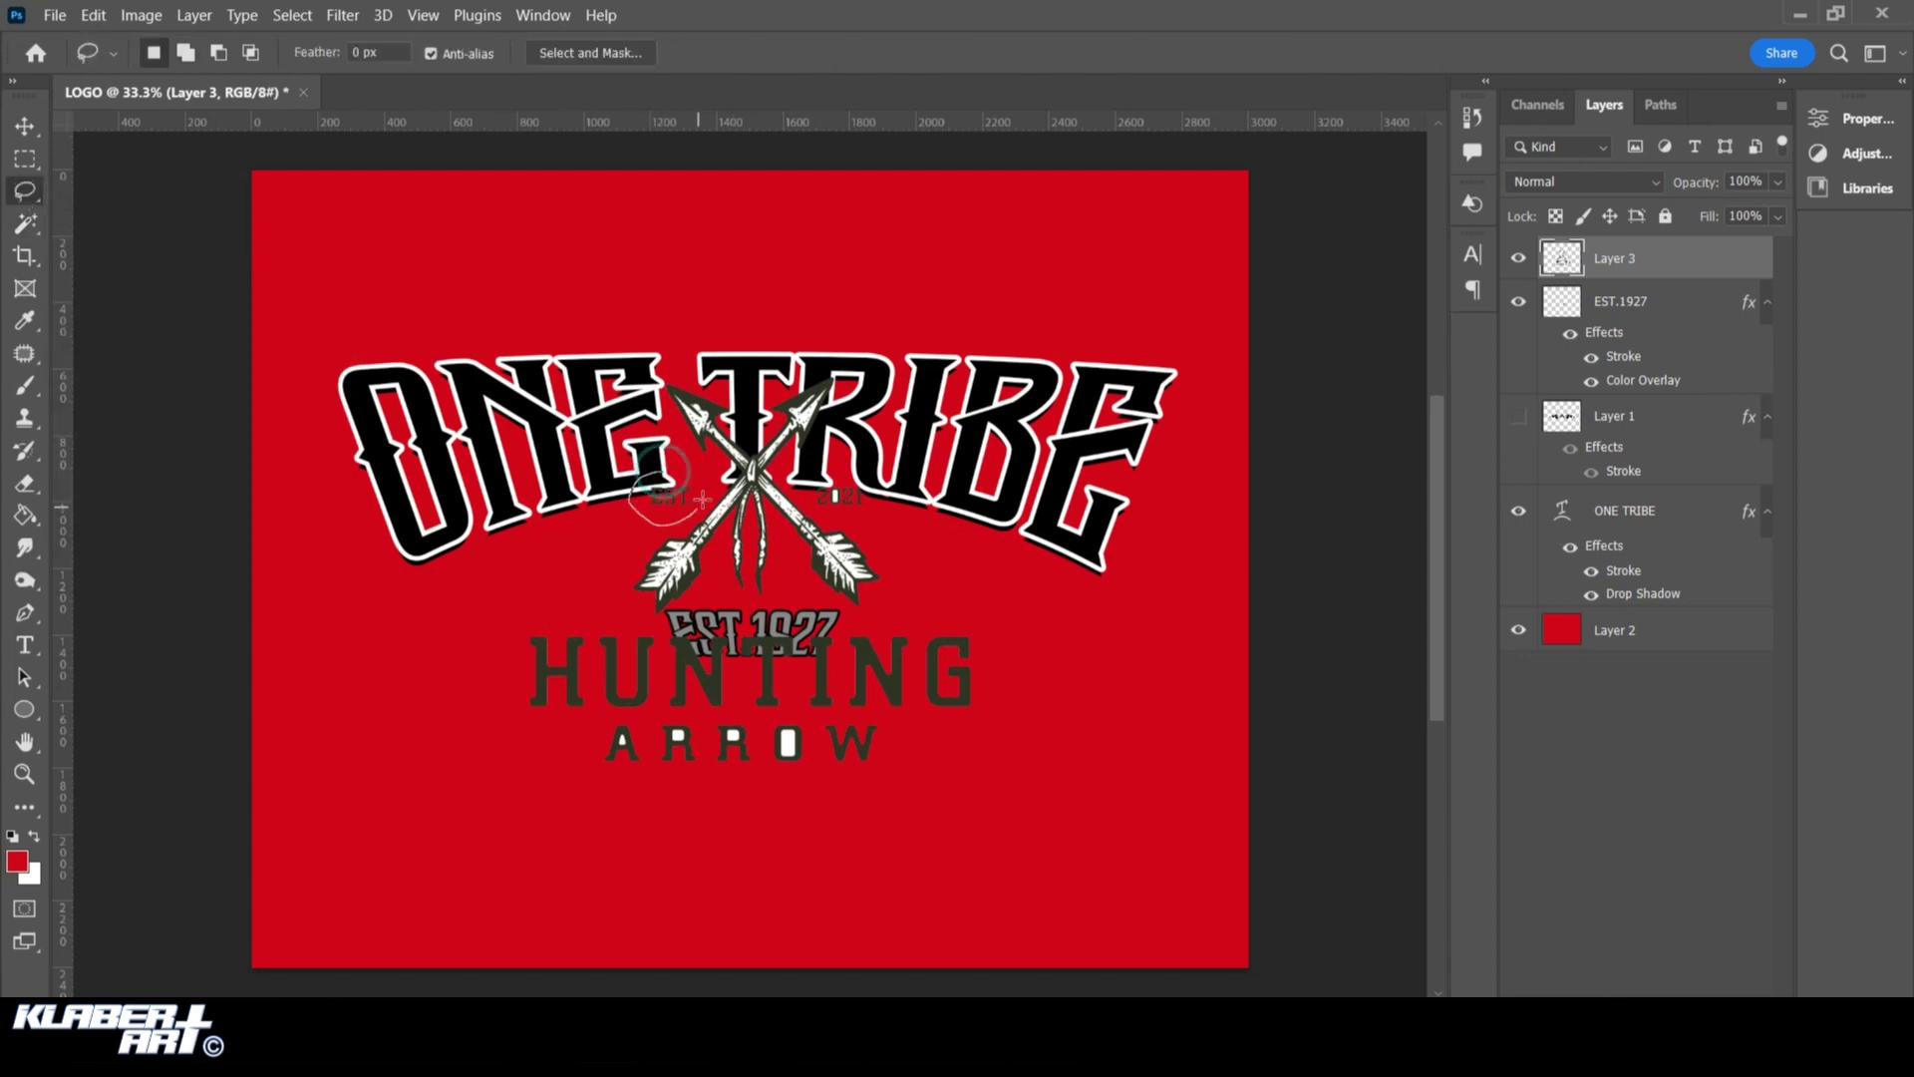
{"action": "mouse_move", "coordinate": [870, 474]}
{"action": "left_mouse_down"}
{"action": "mouse_move", "coordinate": [805, 480]}
{"action": "mouse_move", "coordinate": [852, 516]}
{"action": "mouse_move", "coordinate": [871, 499]}
{"action": "left_mouse_up"}
{"action": "left_click_drag", "start_coordinate": [937, 610], "coordinate": [546, 630]}
{"action": "mouse_move", "coordinate": [554, 750]}
{"action": "left_mouse_down"}
{"action": "mouse_move", "coordinate": [906, 814]}
{"action": "mouse_move", "coordinate": [1078, 714]}
{"action": "left_mouse_up"}
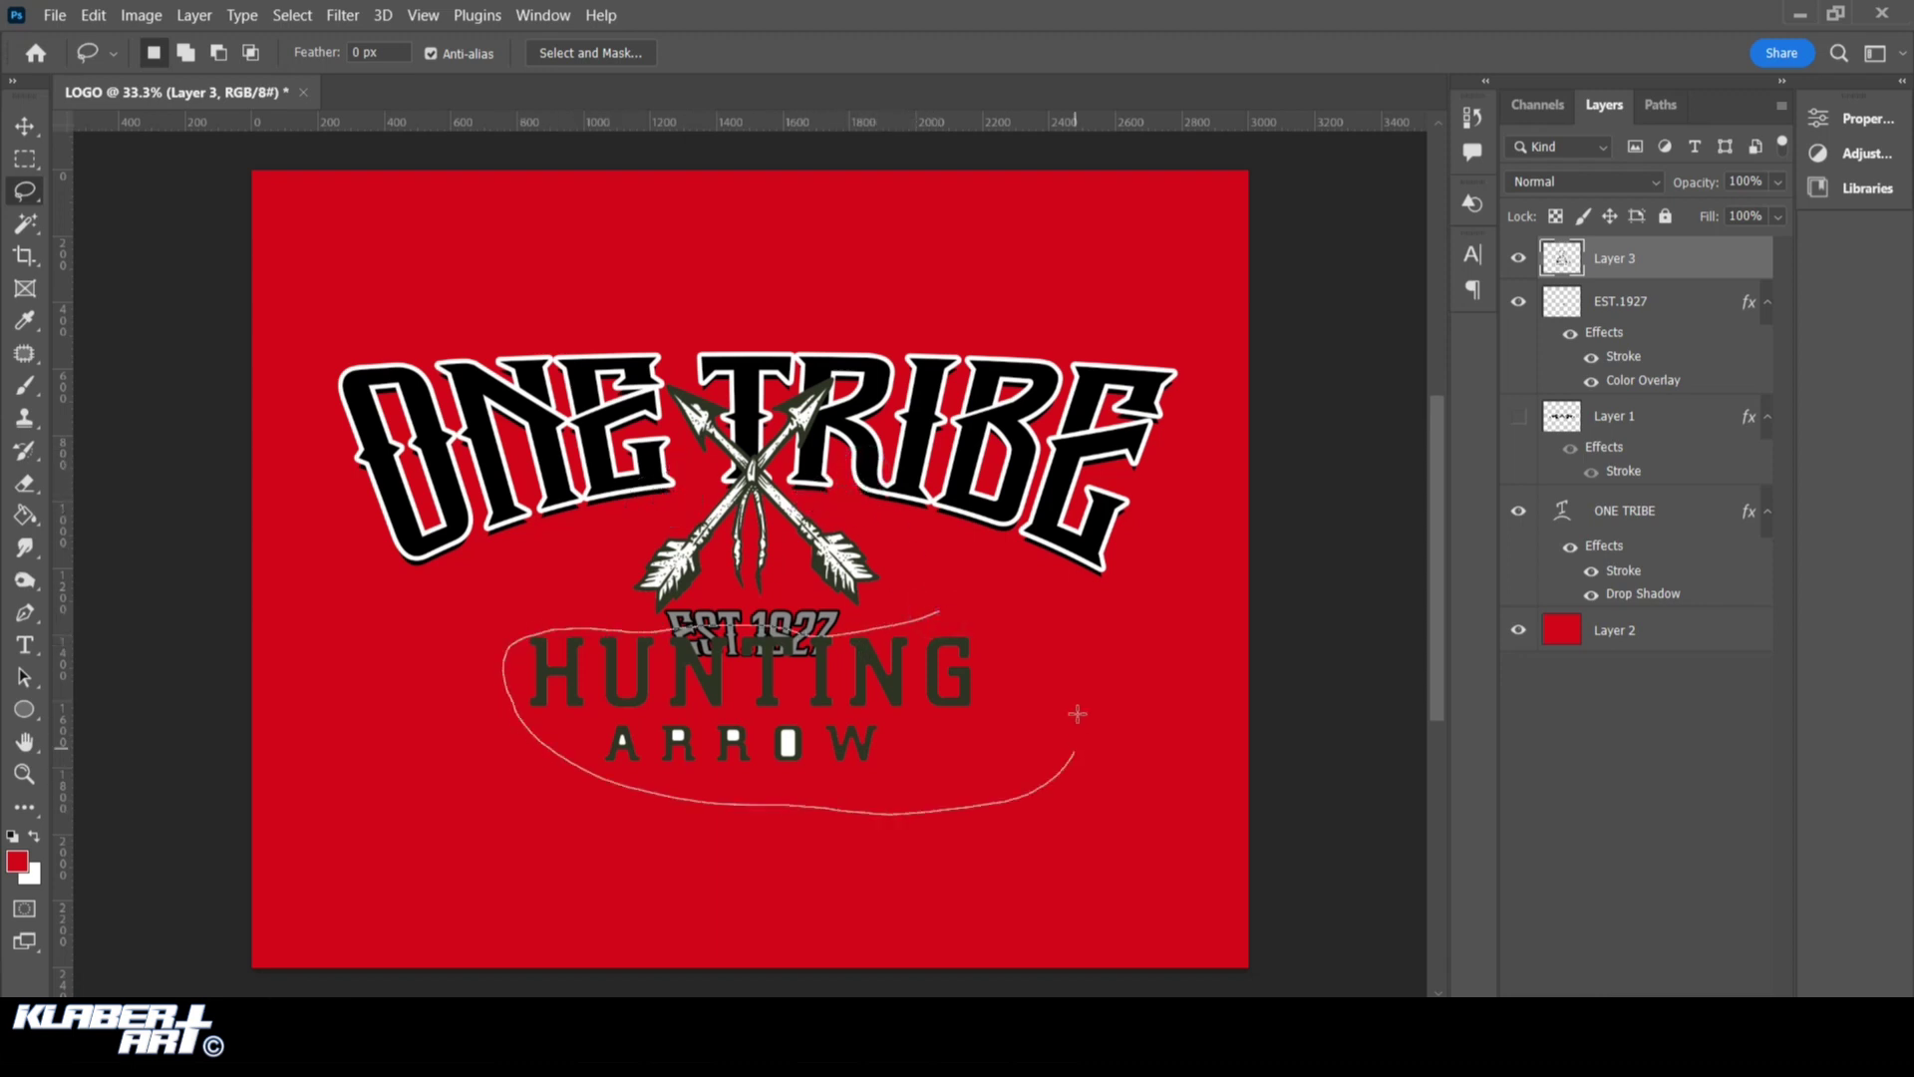
{"action": "left_click_drag", "start_coordinate": [553, 629], "coordinate": [498, 676]}
{"action": "key", "text": "Delete"}
{"action": "left_click", "coordinate": [291, 15]}
{"action": "left_click", "coordinate": [315, 62]}
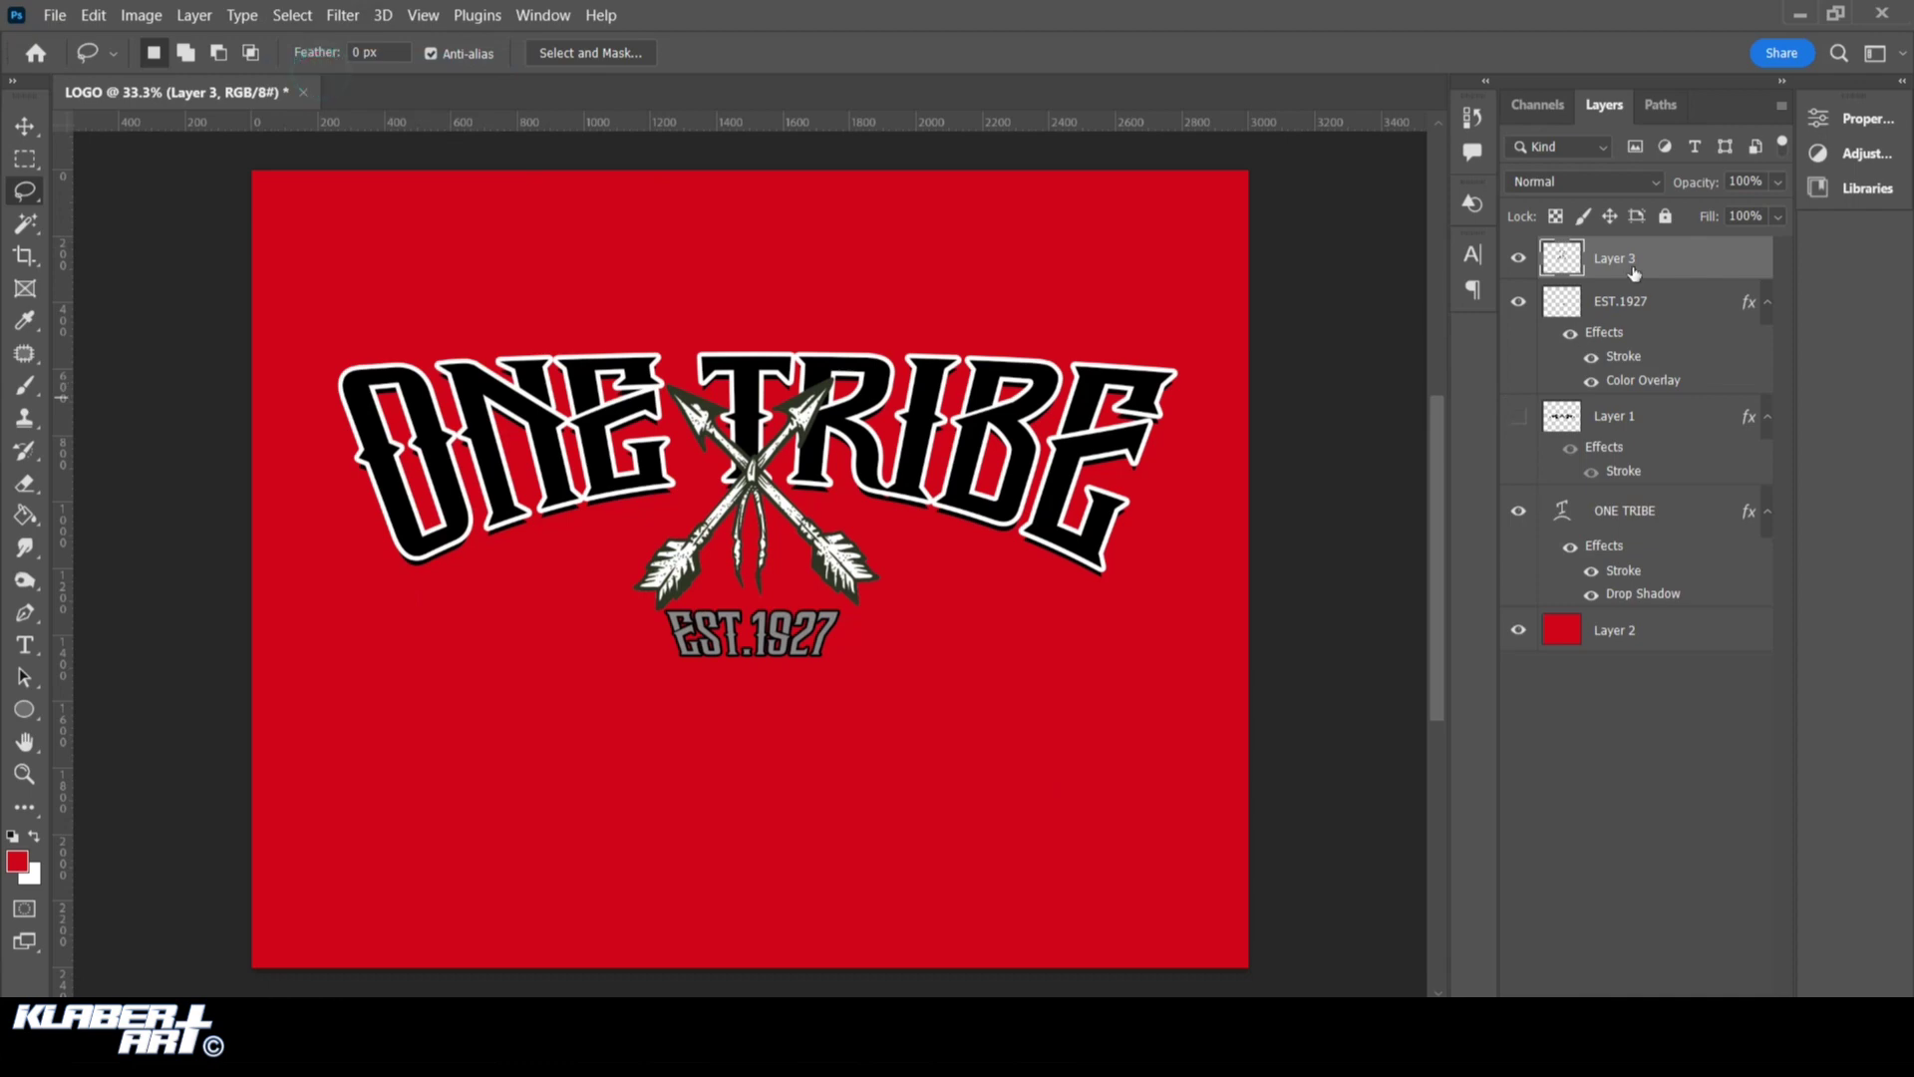
Free-transform the crossed arrows to be wider and flatter, and center them just below the ONE TRIBE lettering
{"action": "left_click", "coordinate": [92, 15]}
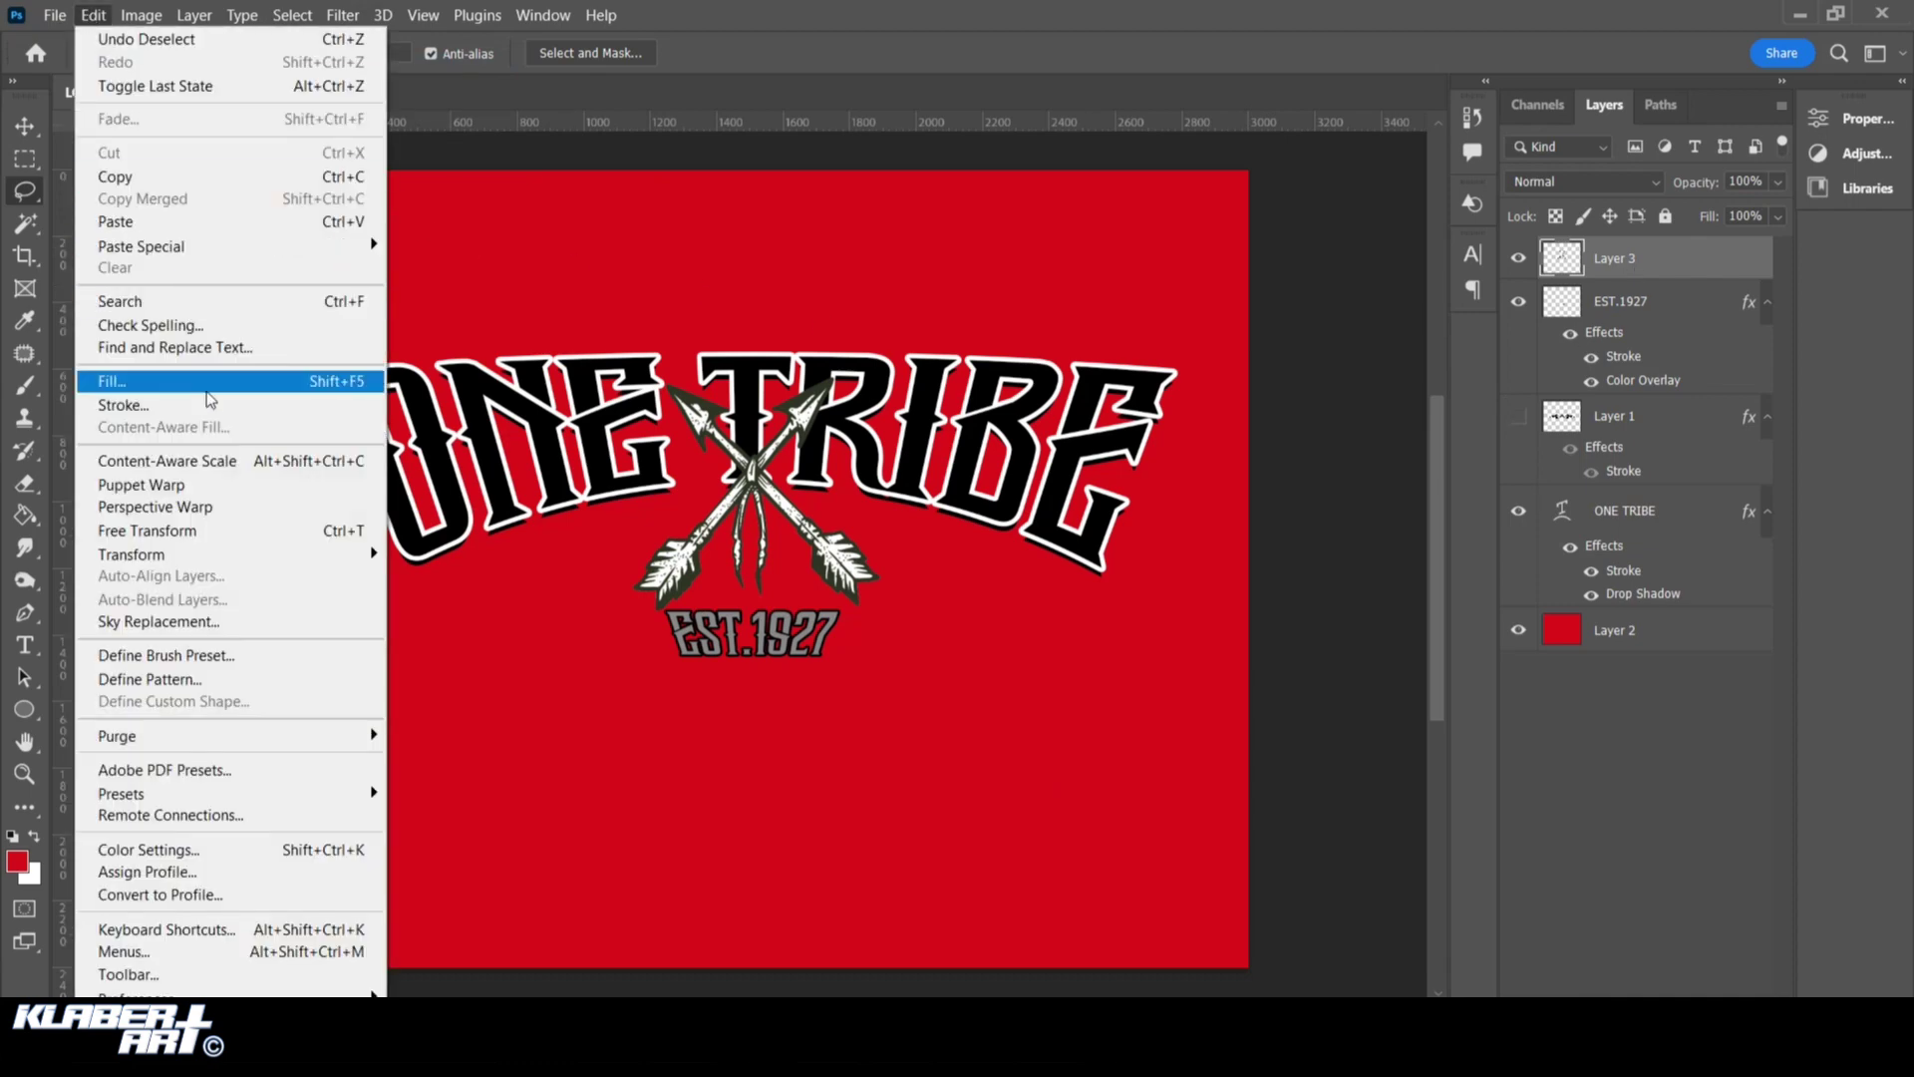
{"action": "left_click", "coordinate": [231, 531]}
{"action": "left_click_drag", "start_coordinate": [880, 609], "coordinate": [1063, 781]}
{"action": "left_click_drag", "start_coordinate": [890, 653], "coordinate": [809, 725]}
{"action": "left_click_drag", "start_coordinate": [770, 865], "coordinate": [769, 651]}
{"action": "left_click_drag", "start_coordinate": [766, 539], "coordinate": [740, 598]}
{"action": "key", "text": "Return"}
{"action": "key", "text": "l"}
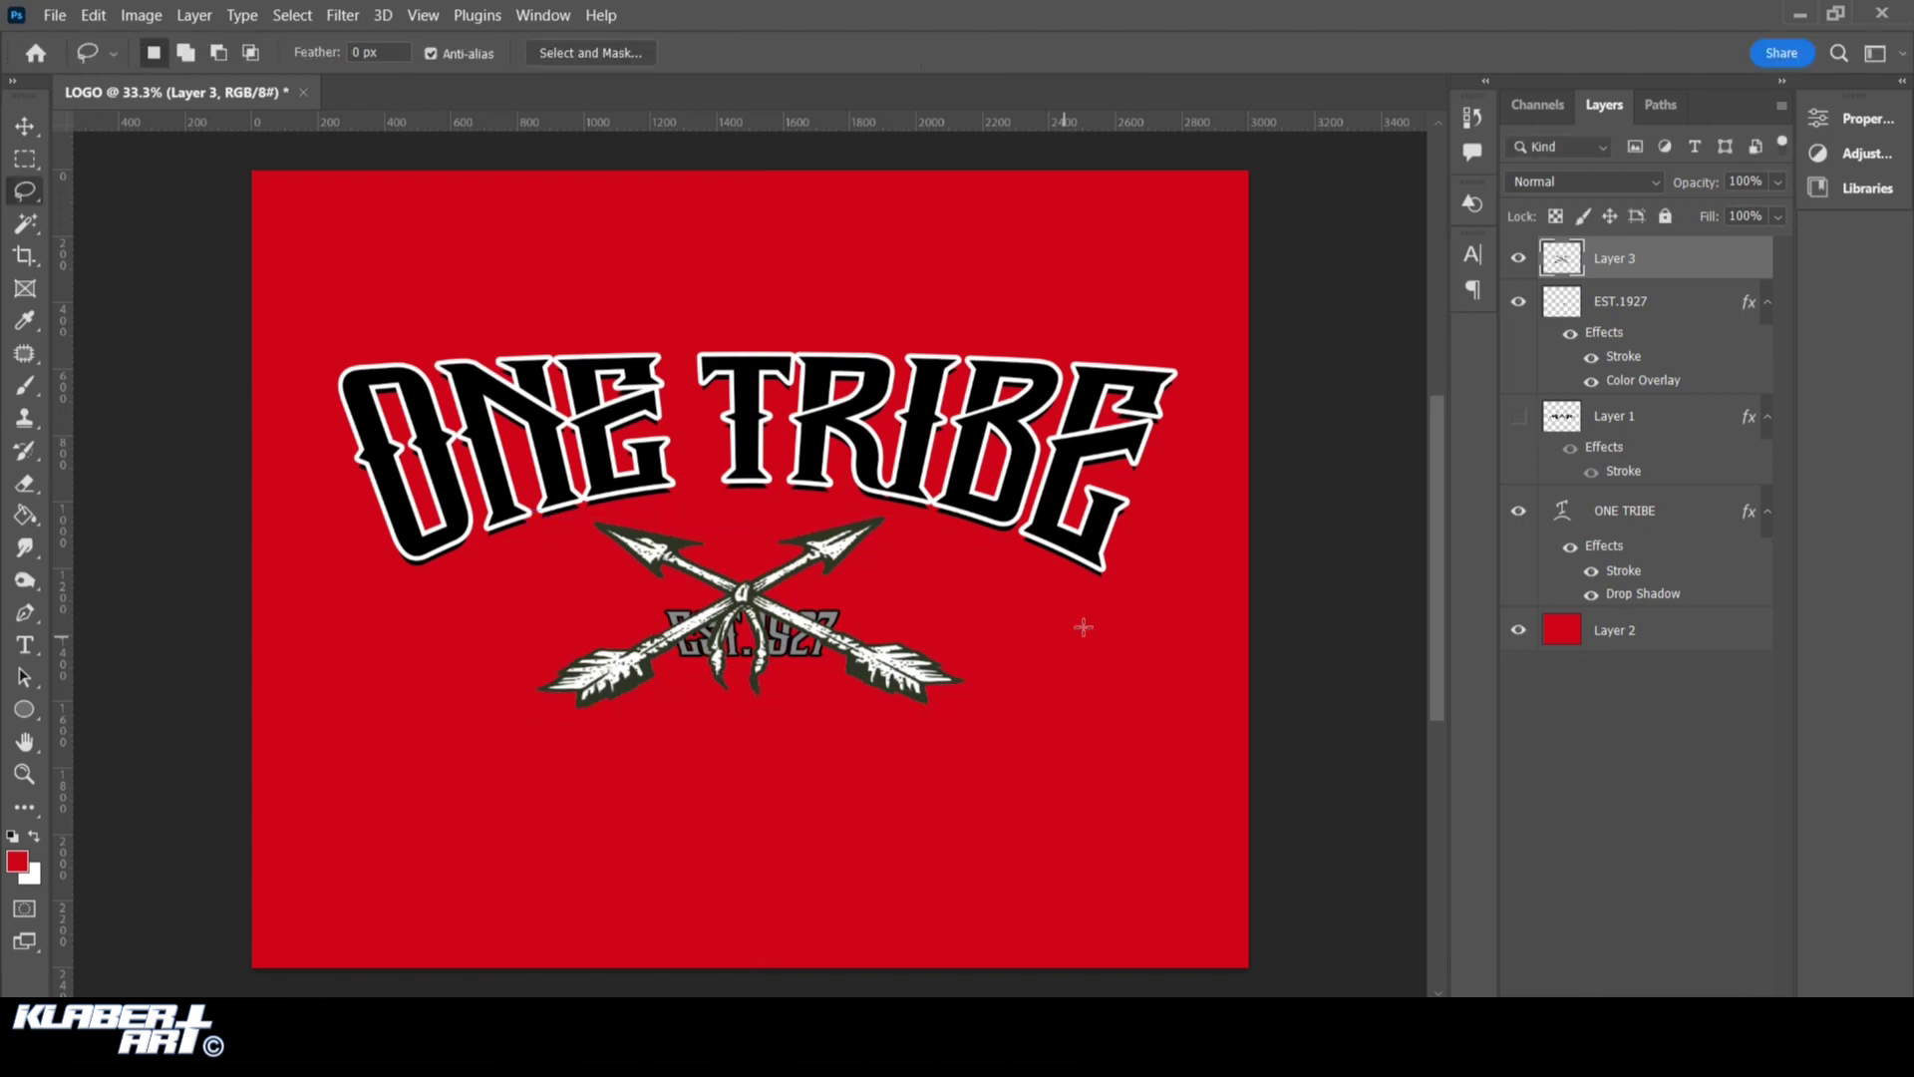
Hide the EST.1927 layer and add the text "EST." in 72 pt Dirty Crown just left of the crossed arrows
{"action": "left_click", "coordinate": [1653, 305]}
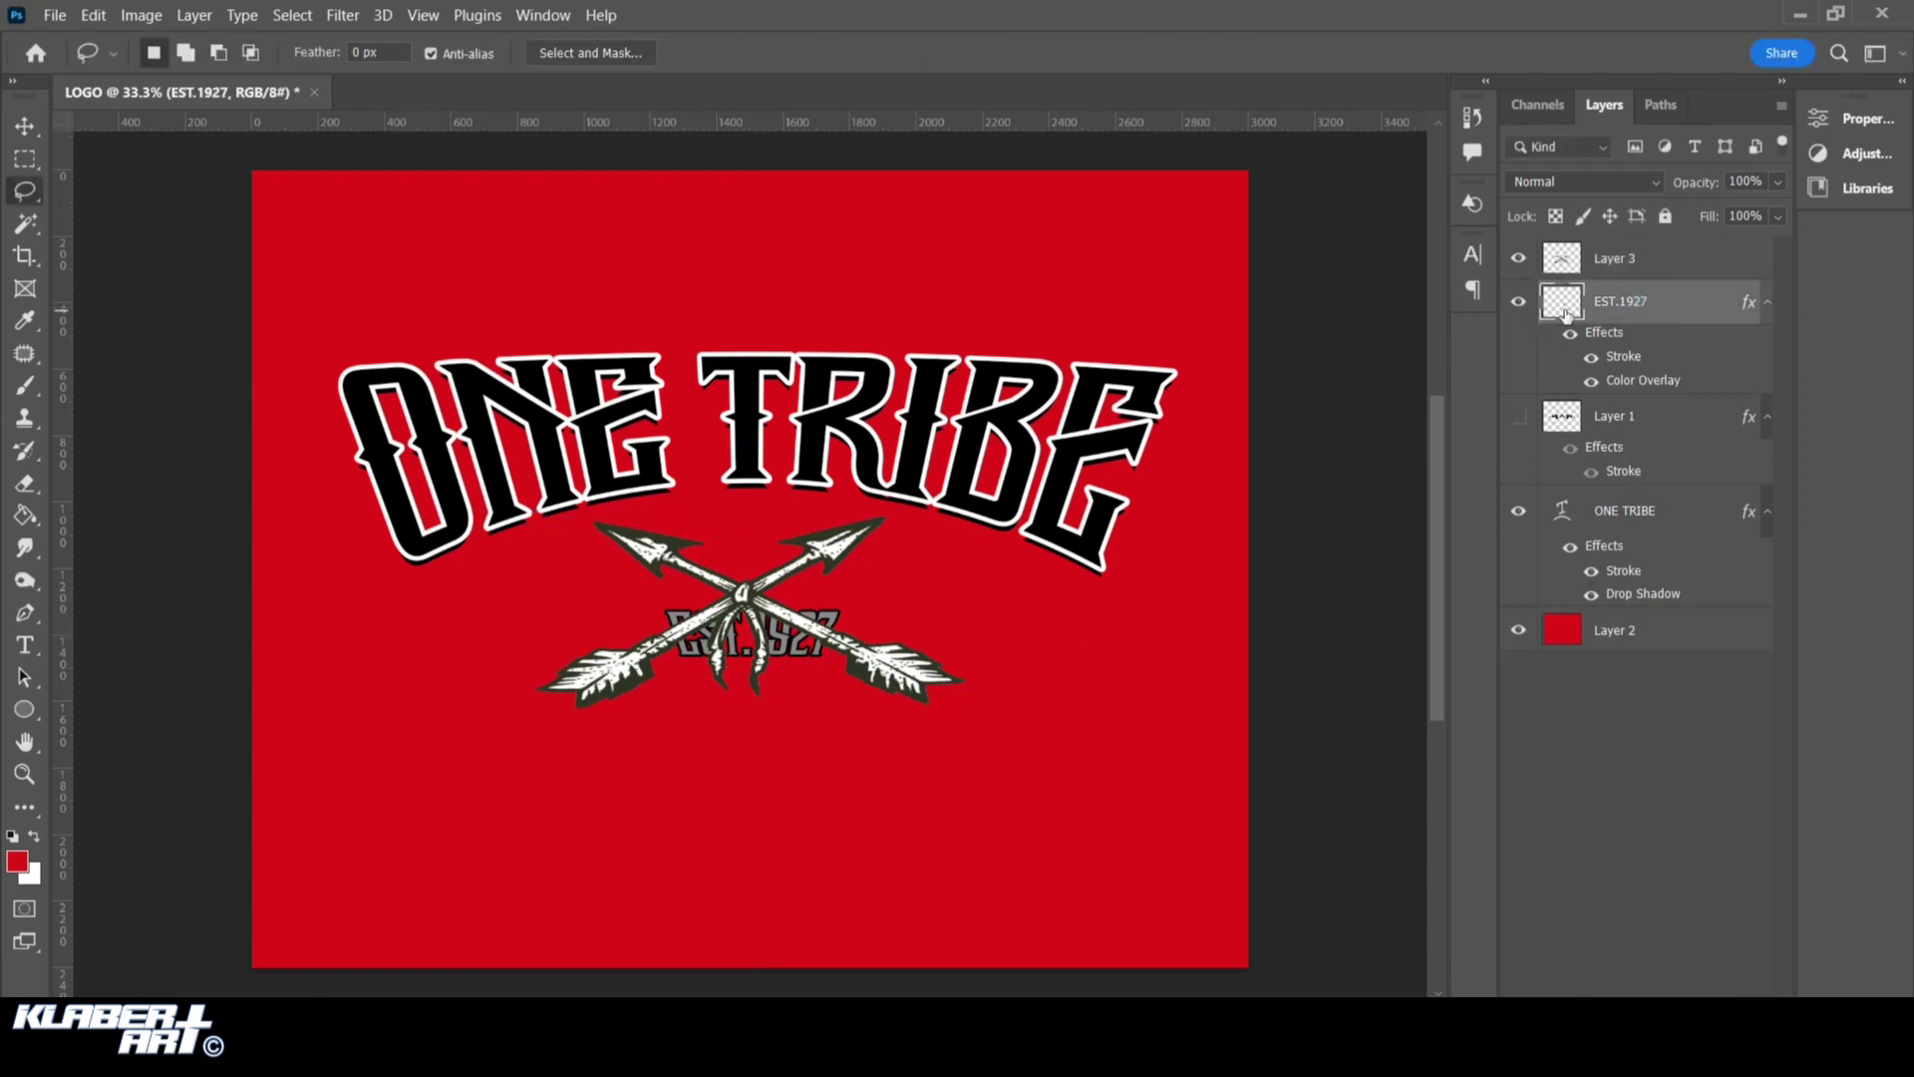
{"action": "left_click", "coordinate": [1520, 305]}
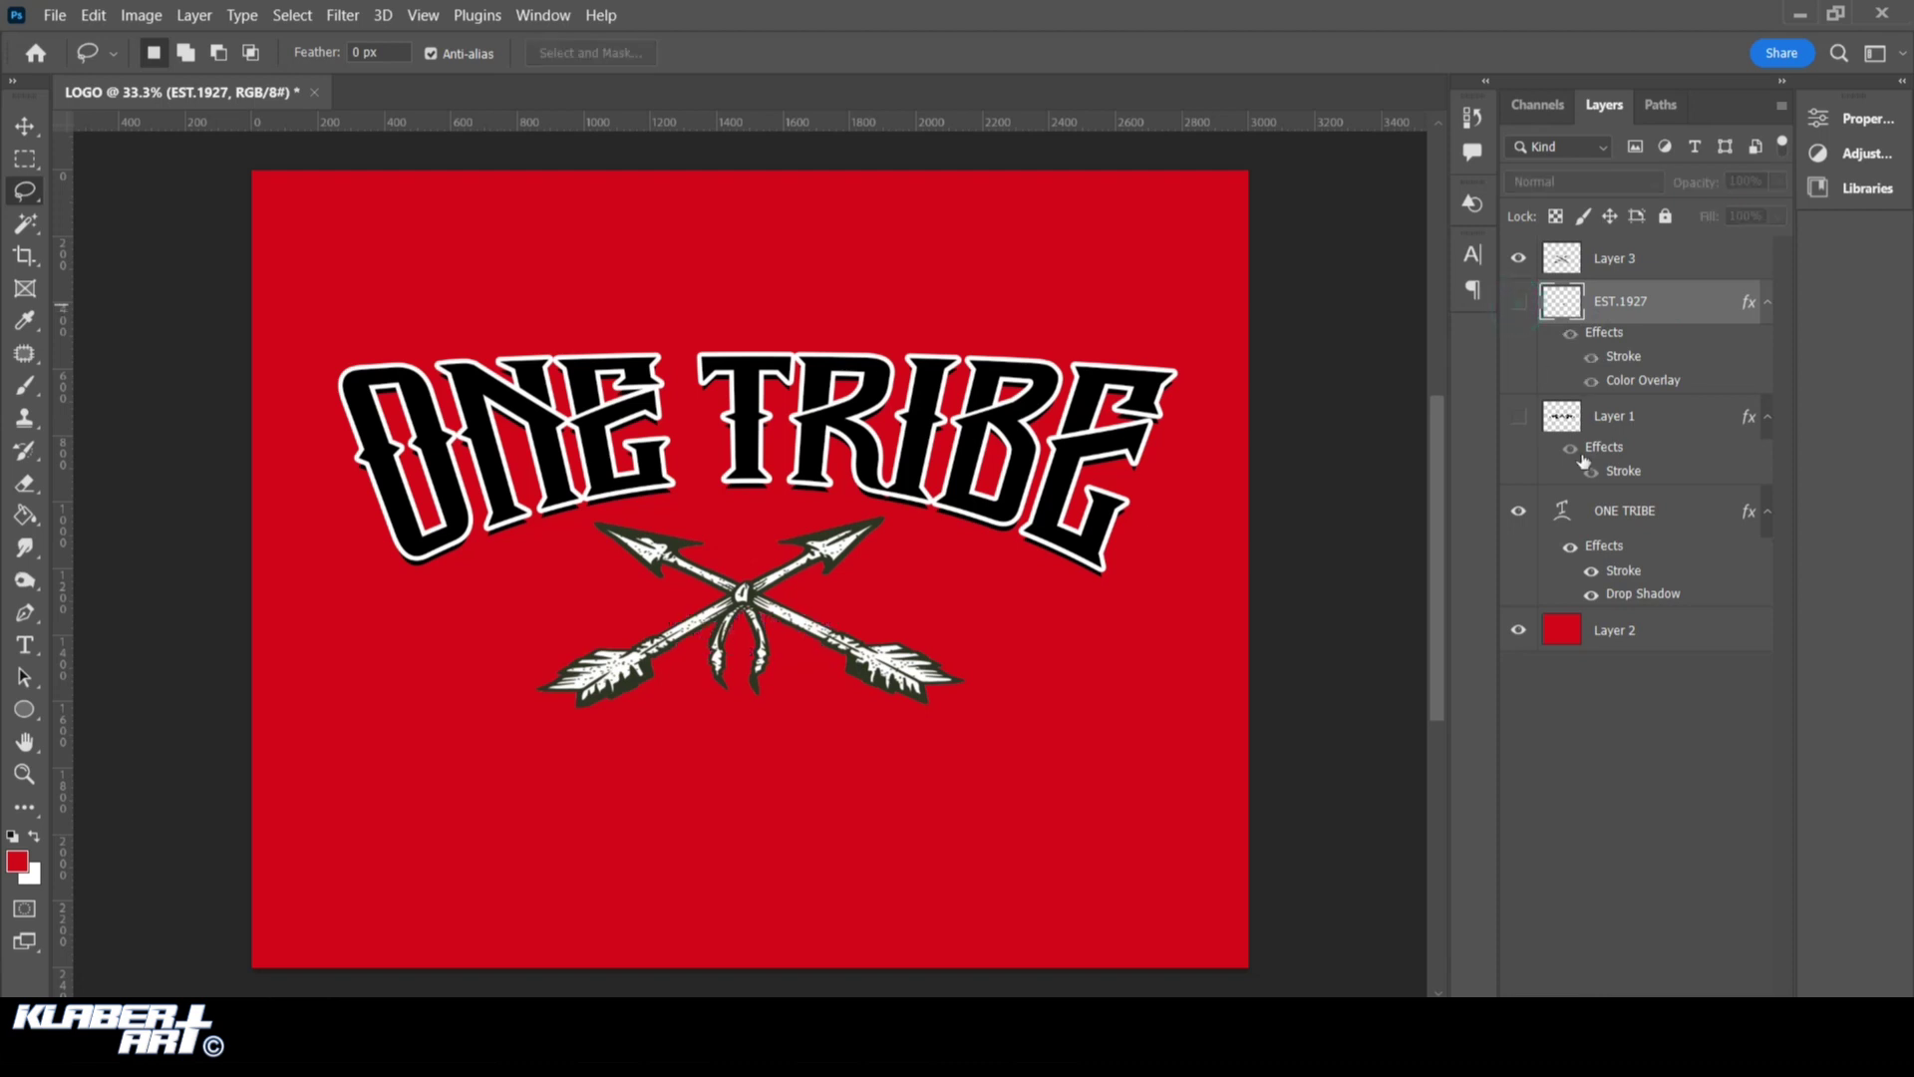
{"action": "left_click", "coordinate": [25, 645]}
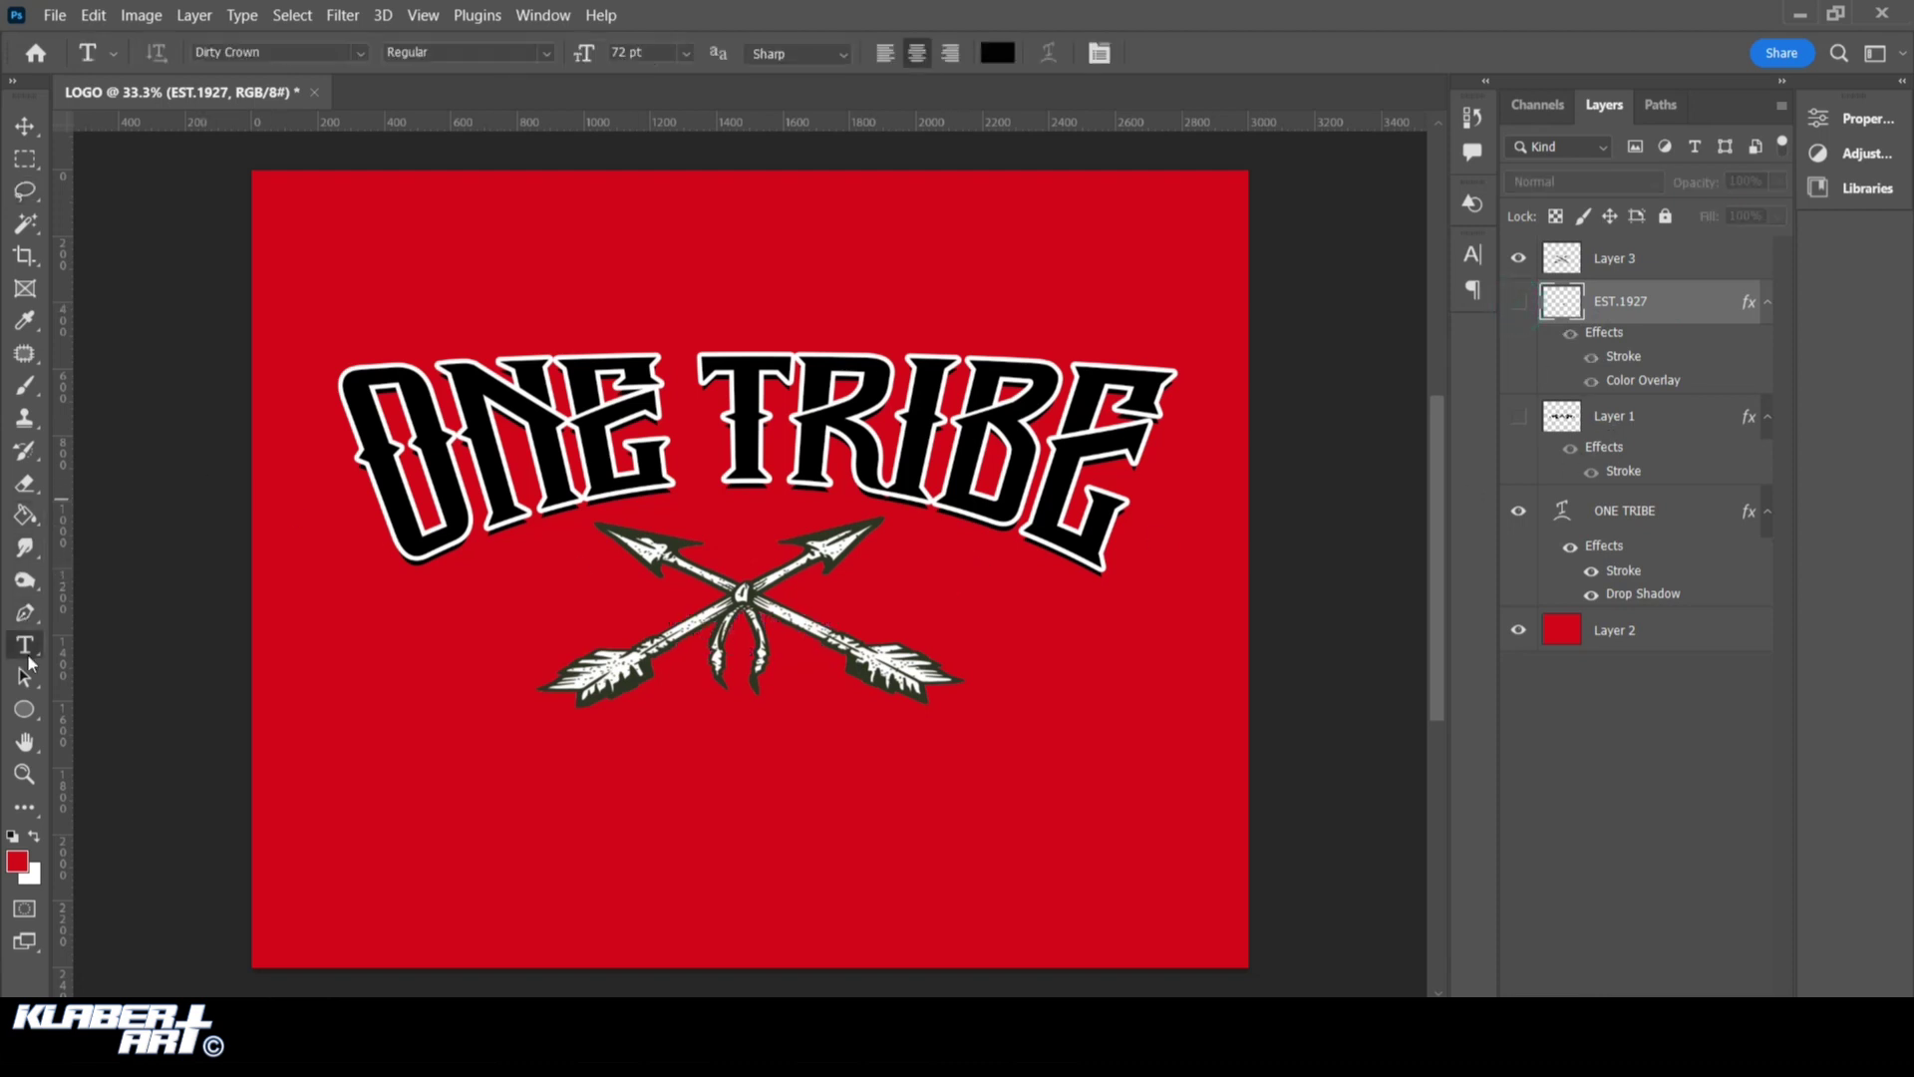
{"action": "left_click", "coordinate": [427, 643]}
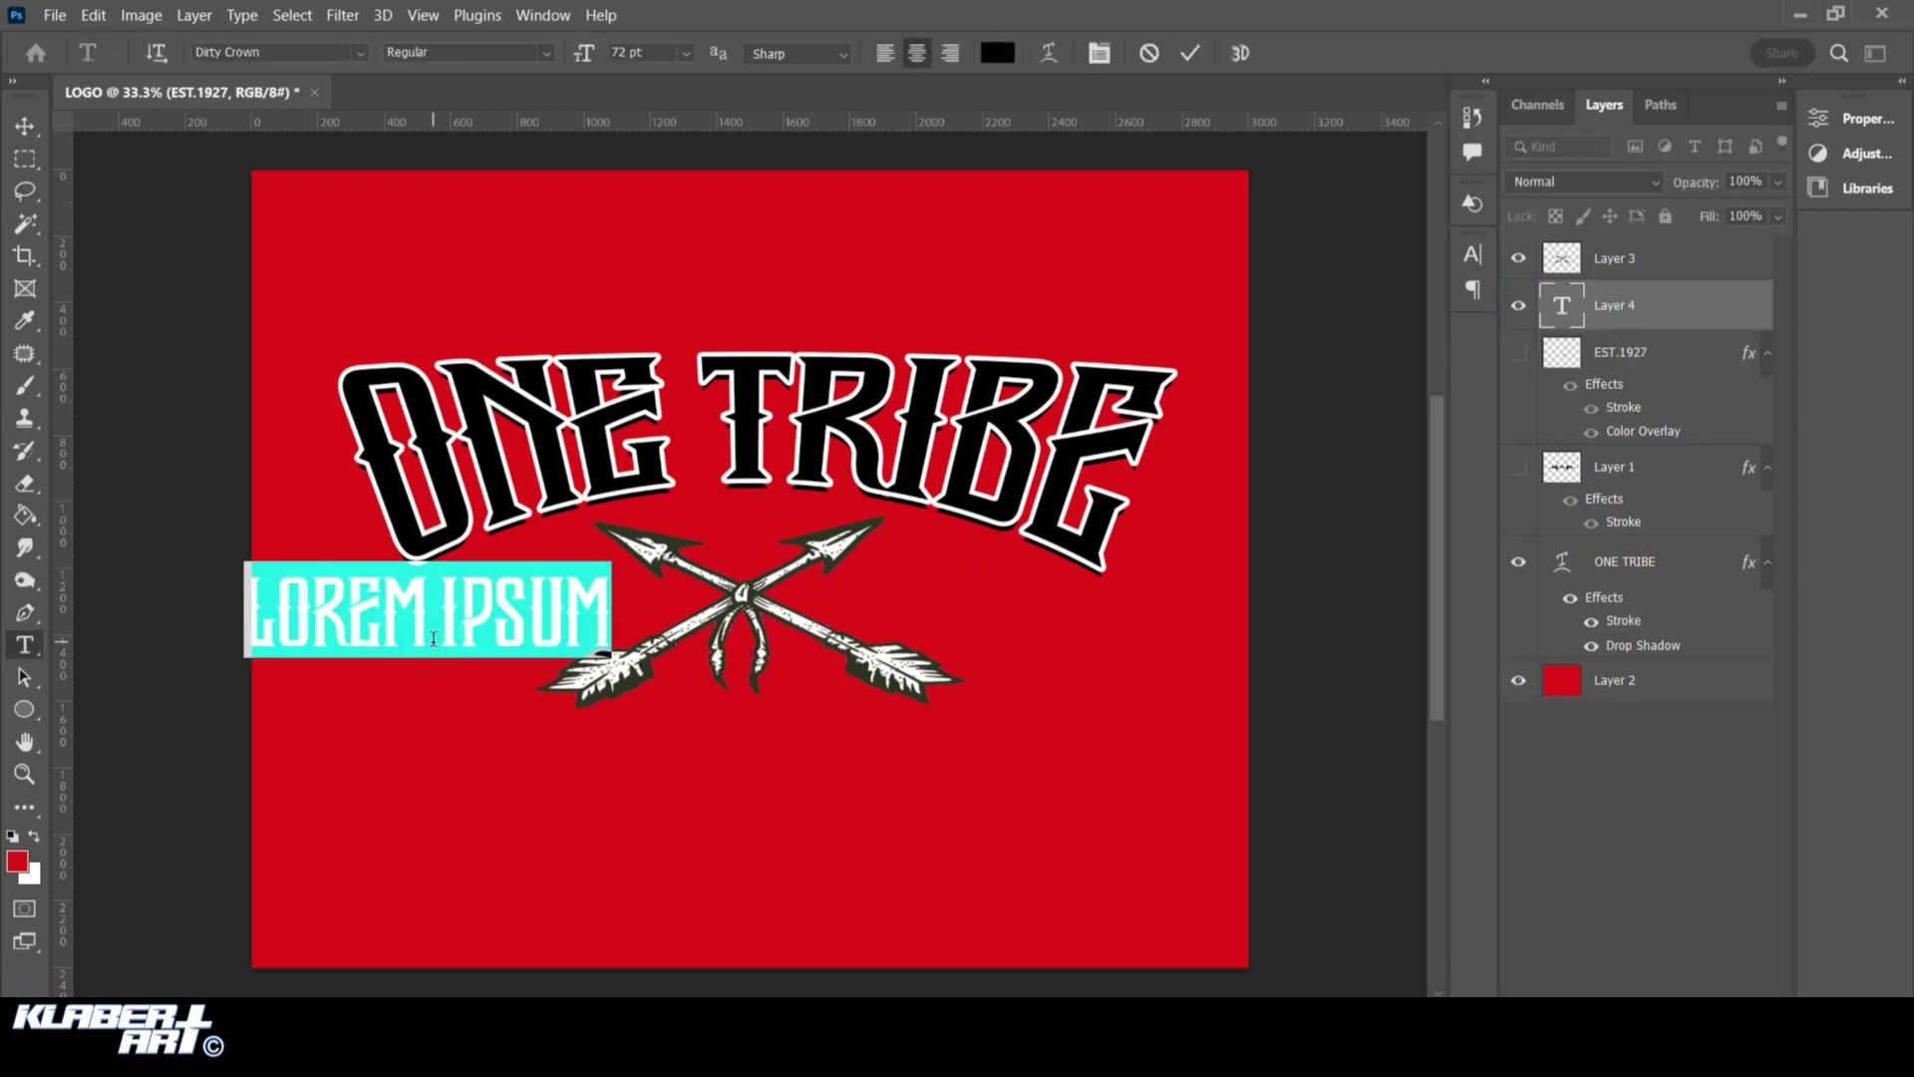
{"action": "type", "text": "EST"}
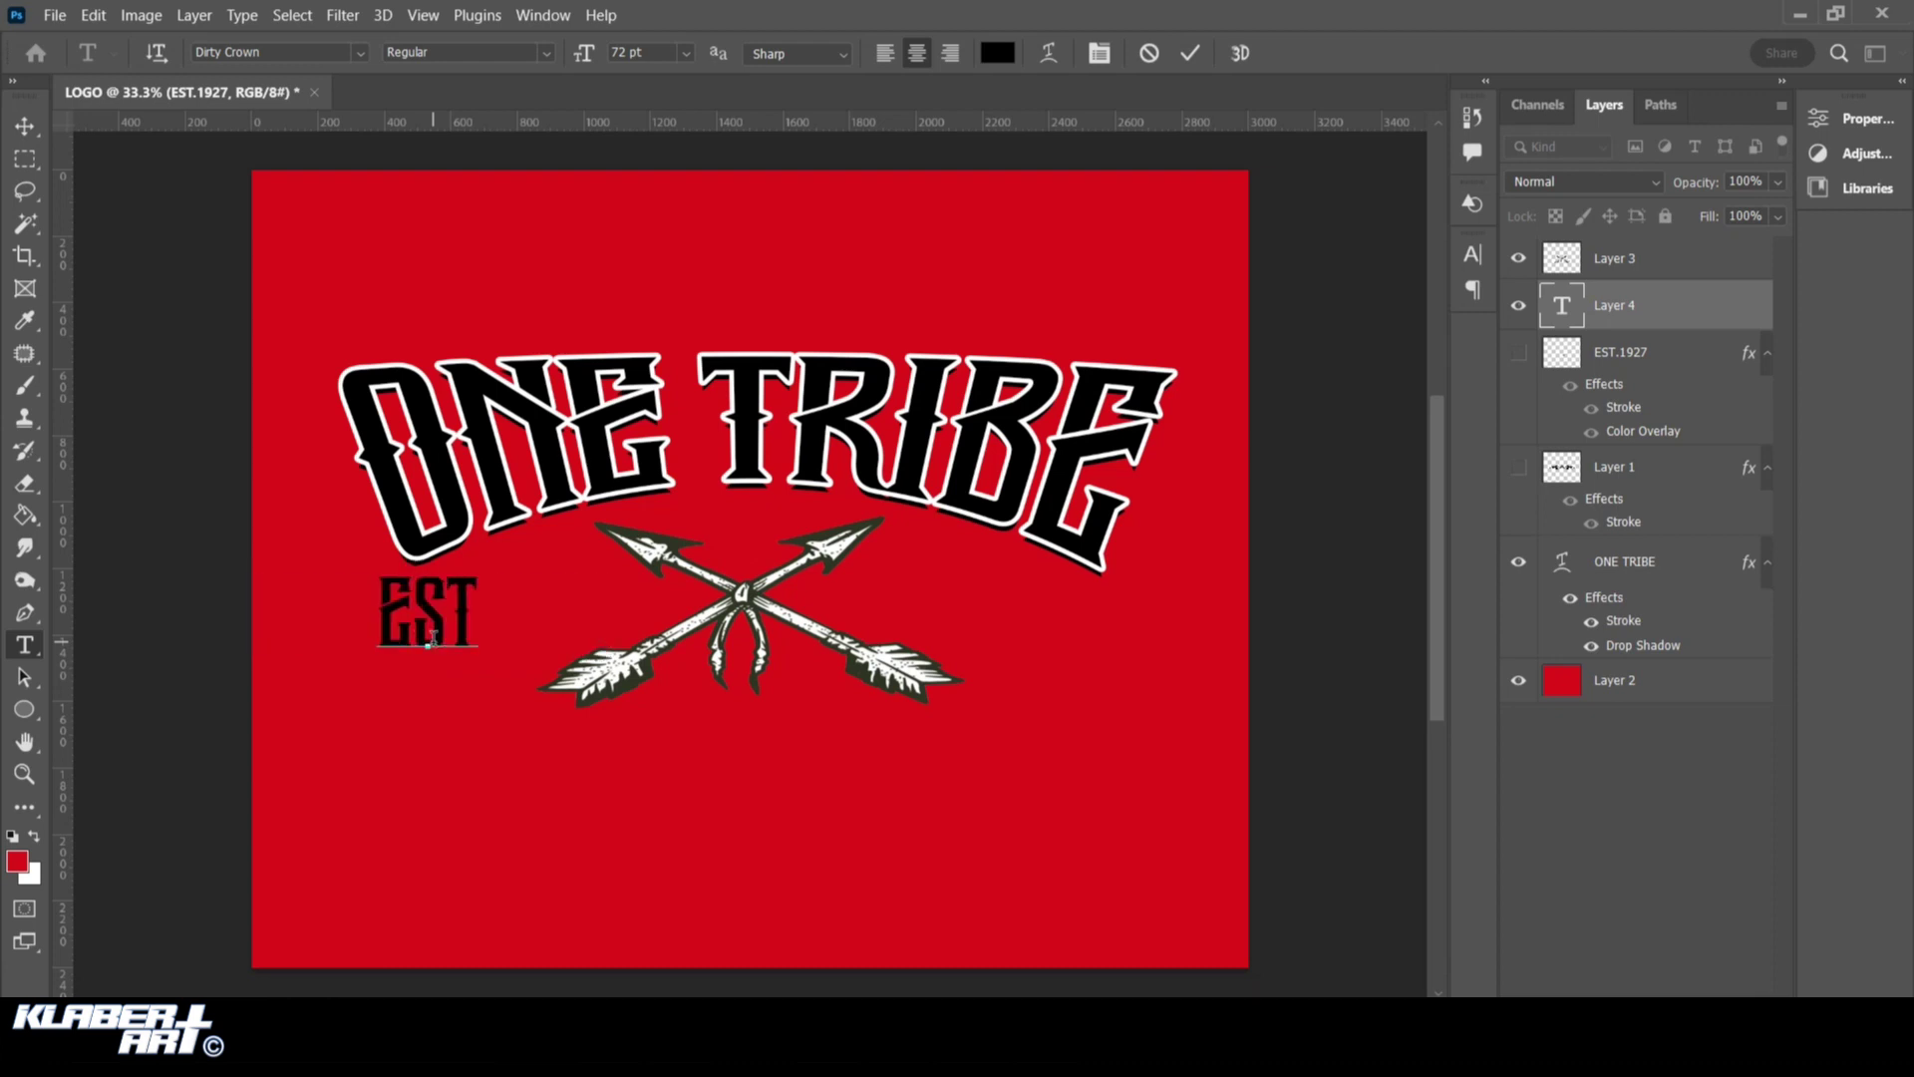
{"action": "type", "text": "."}
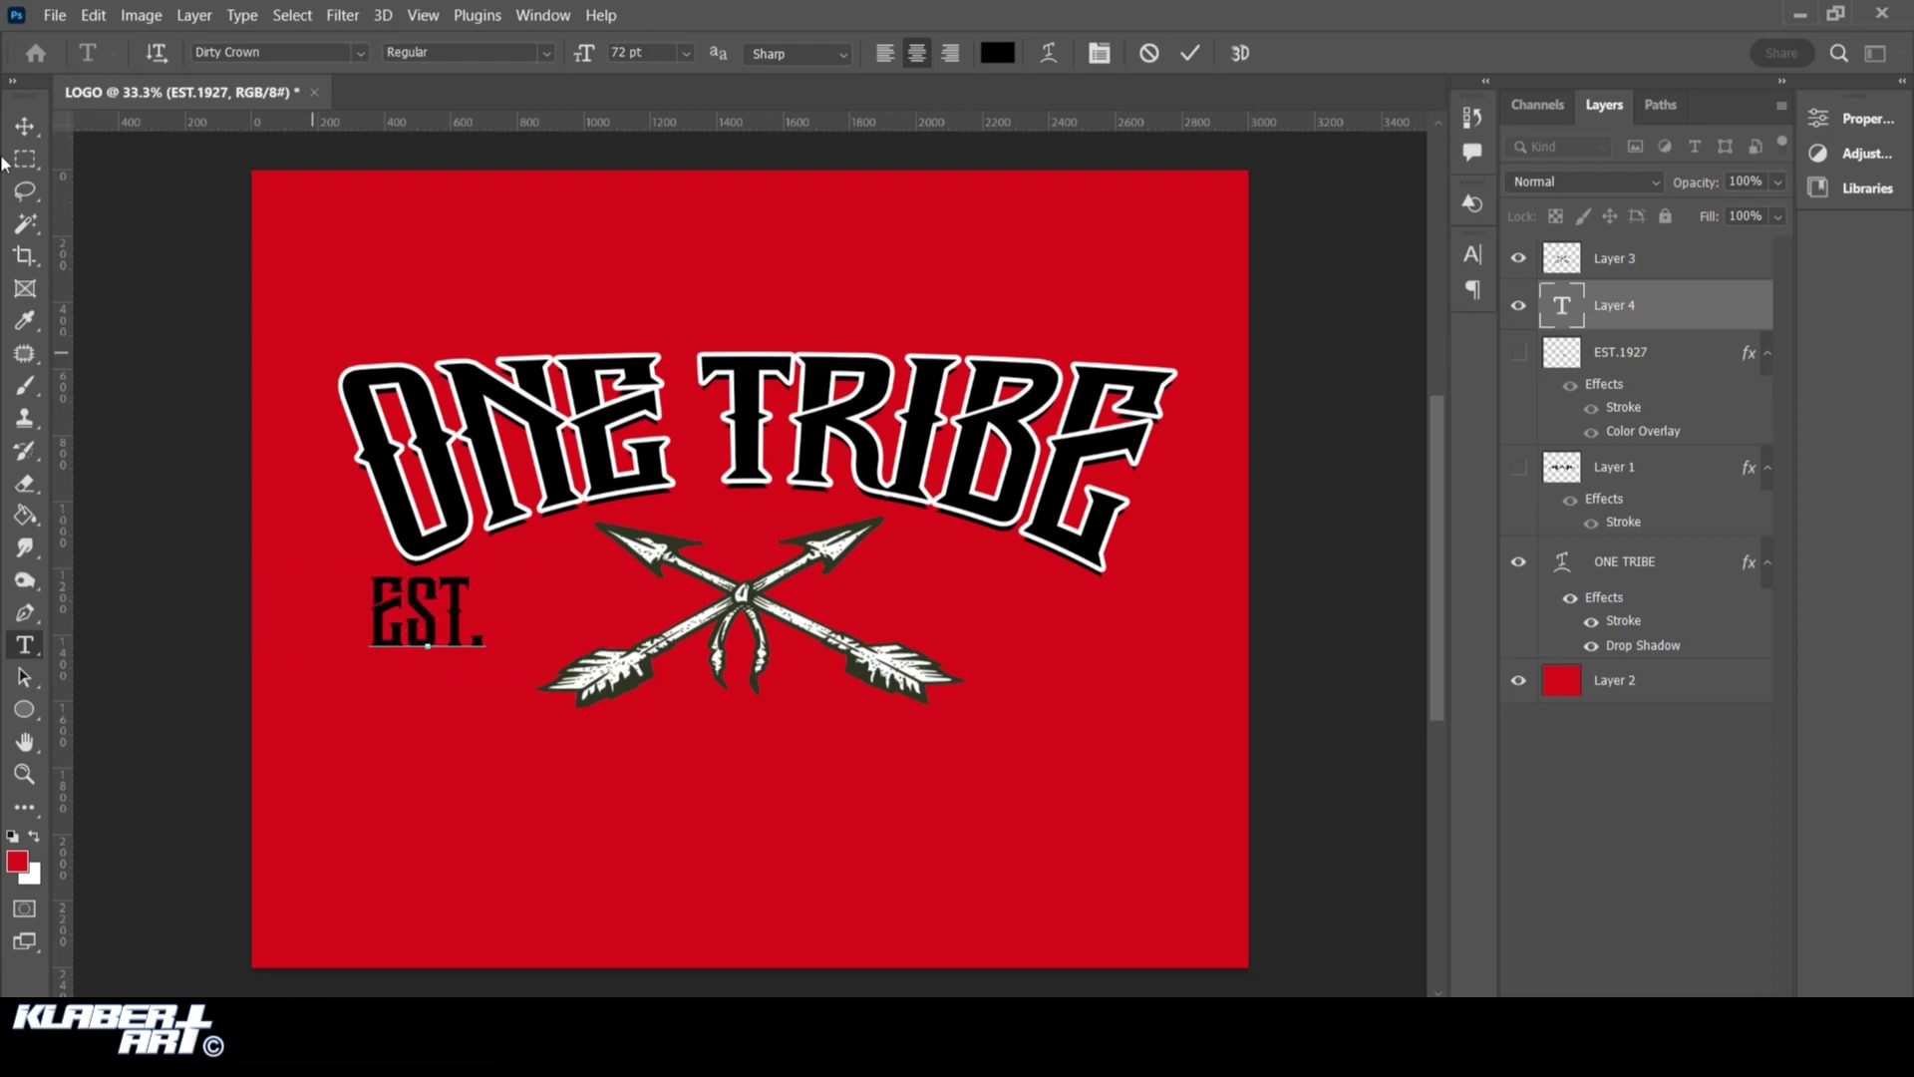
{"action": "left_click", "coordinate": [25, 128]}
{"action": "left_click_drag", "start_coordinate": [454, 634], "coordinate": [562, 636]}
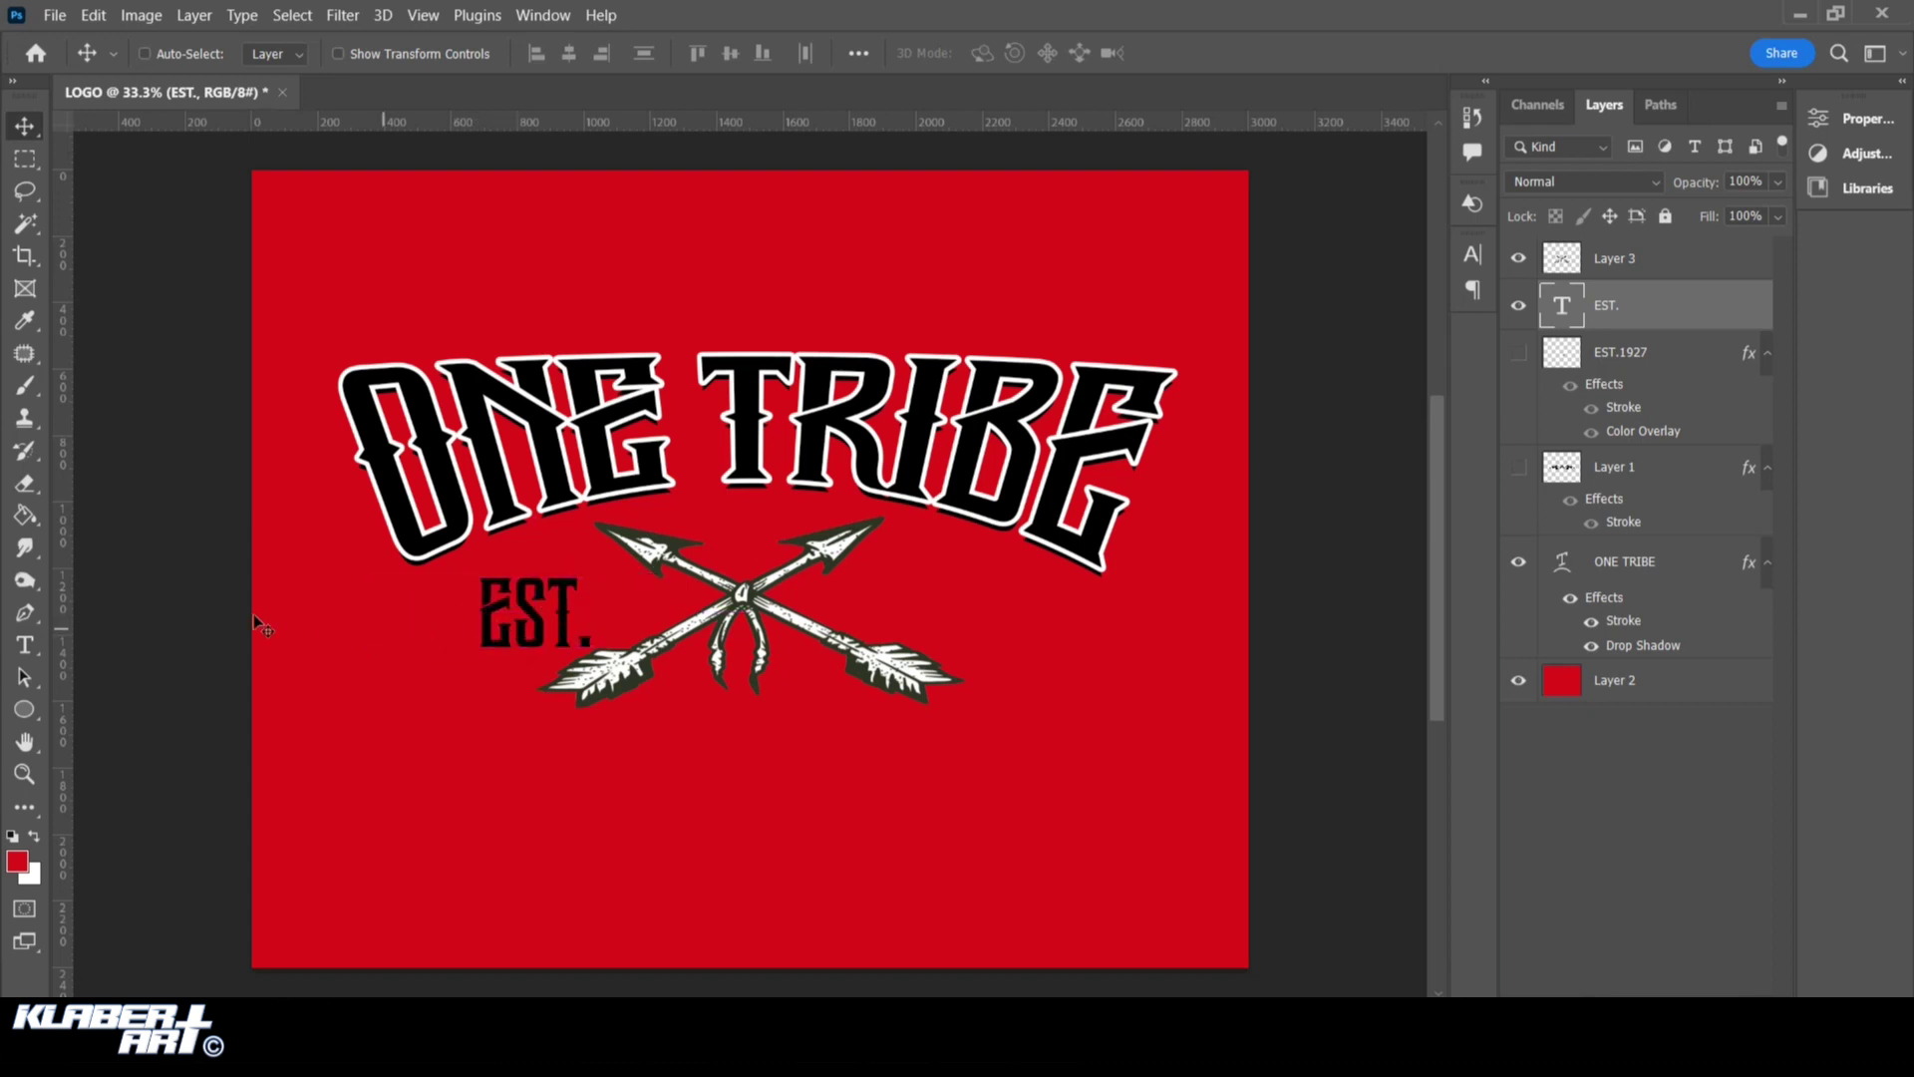
Duplicate the EST. text layer, change the copy's text to 1927 and move it to the right of the crossed arrows
{"action": "left_click", "coordinate": [30, 648]}
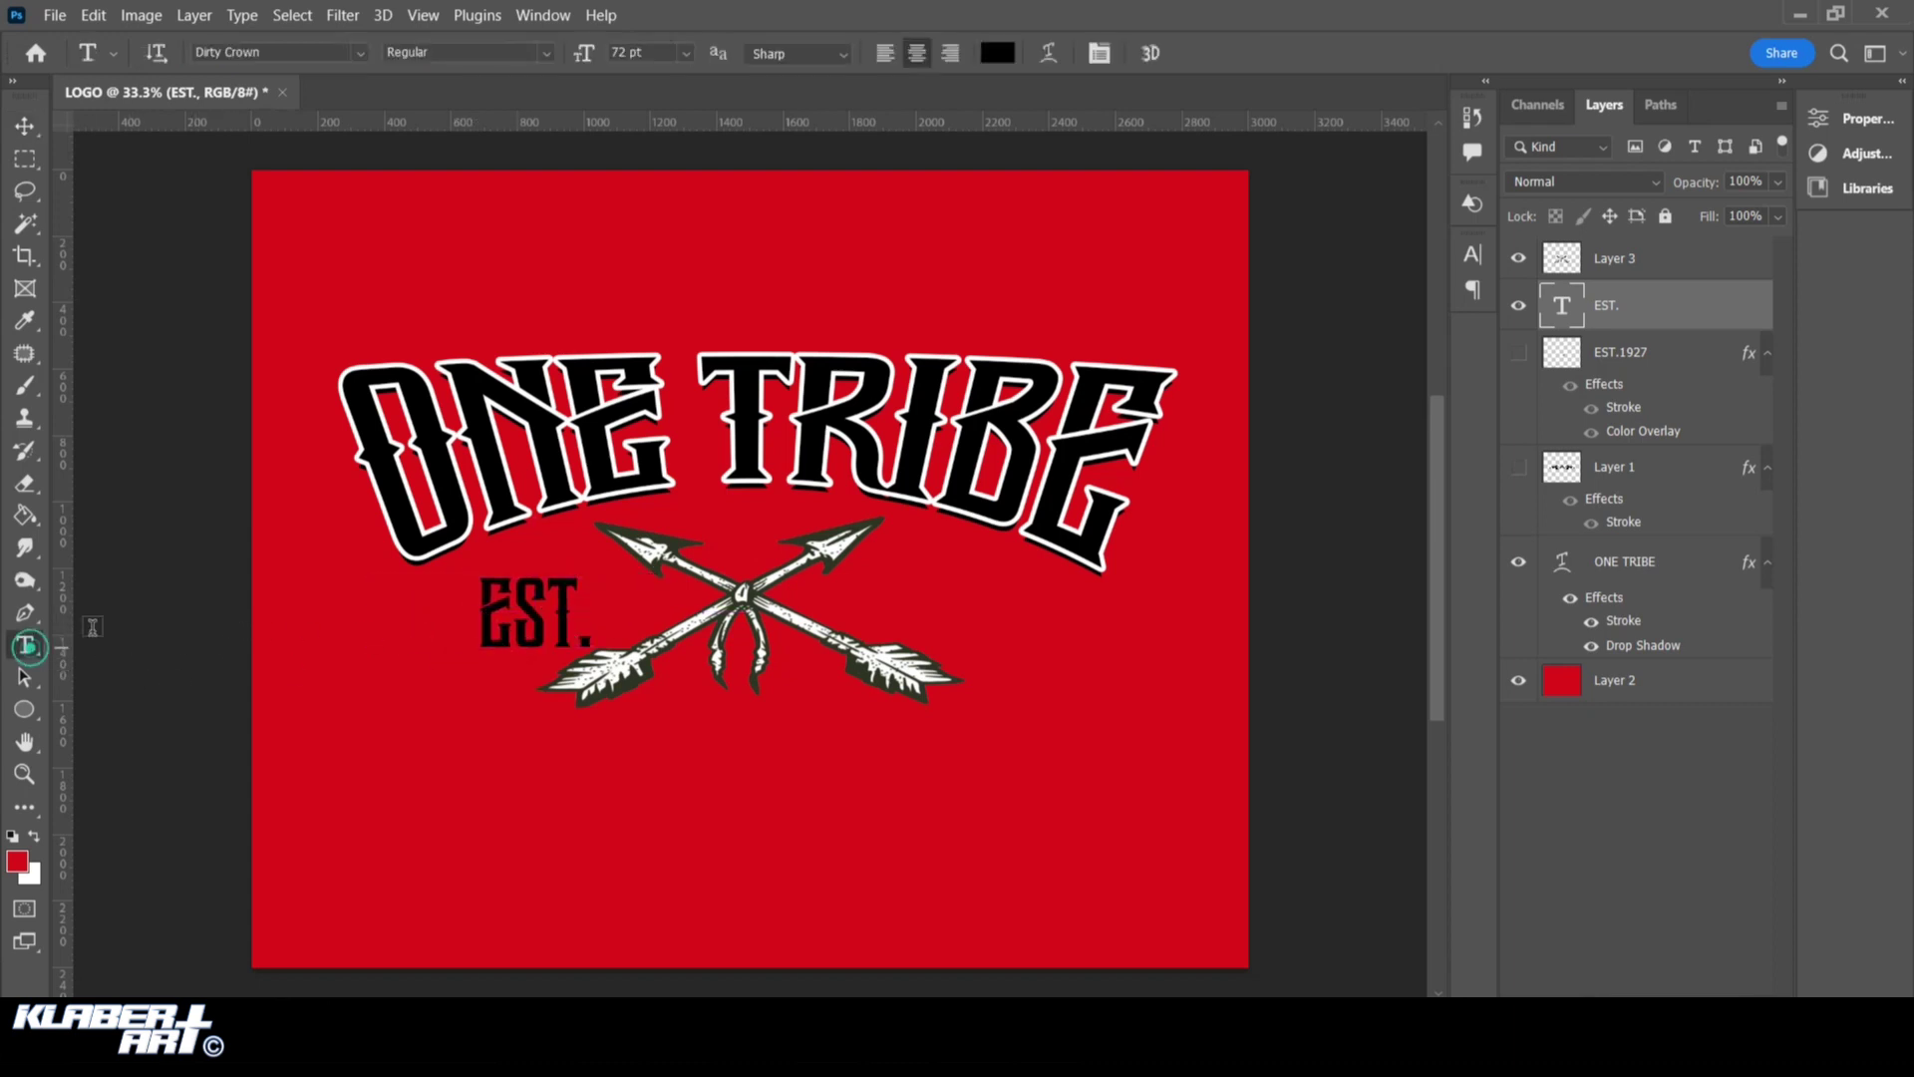
{"action": "right_click", "coordinate": [1642, 309]}
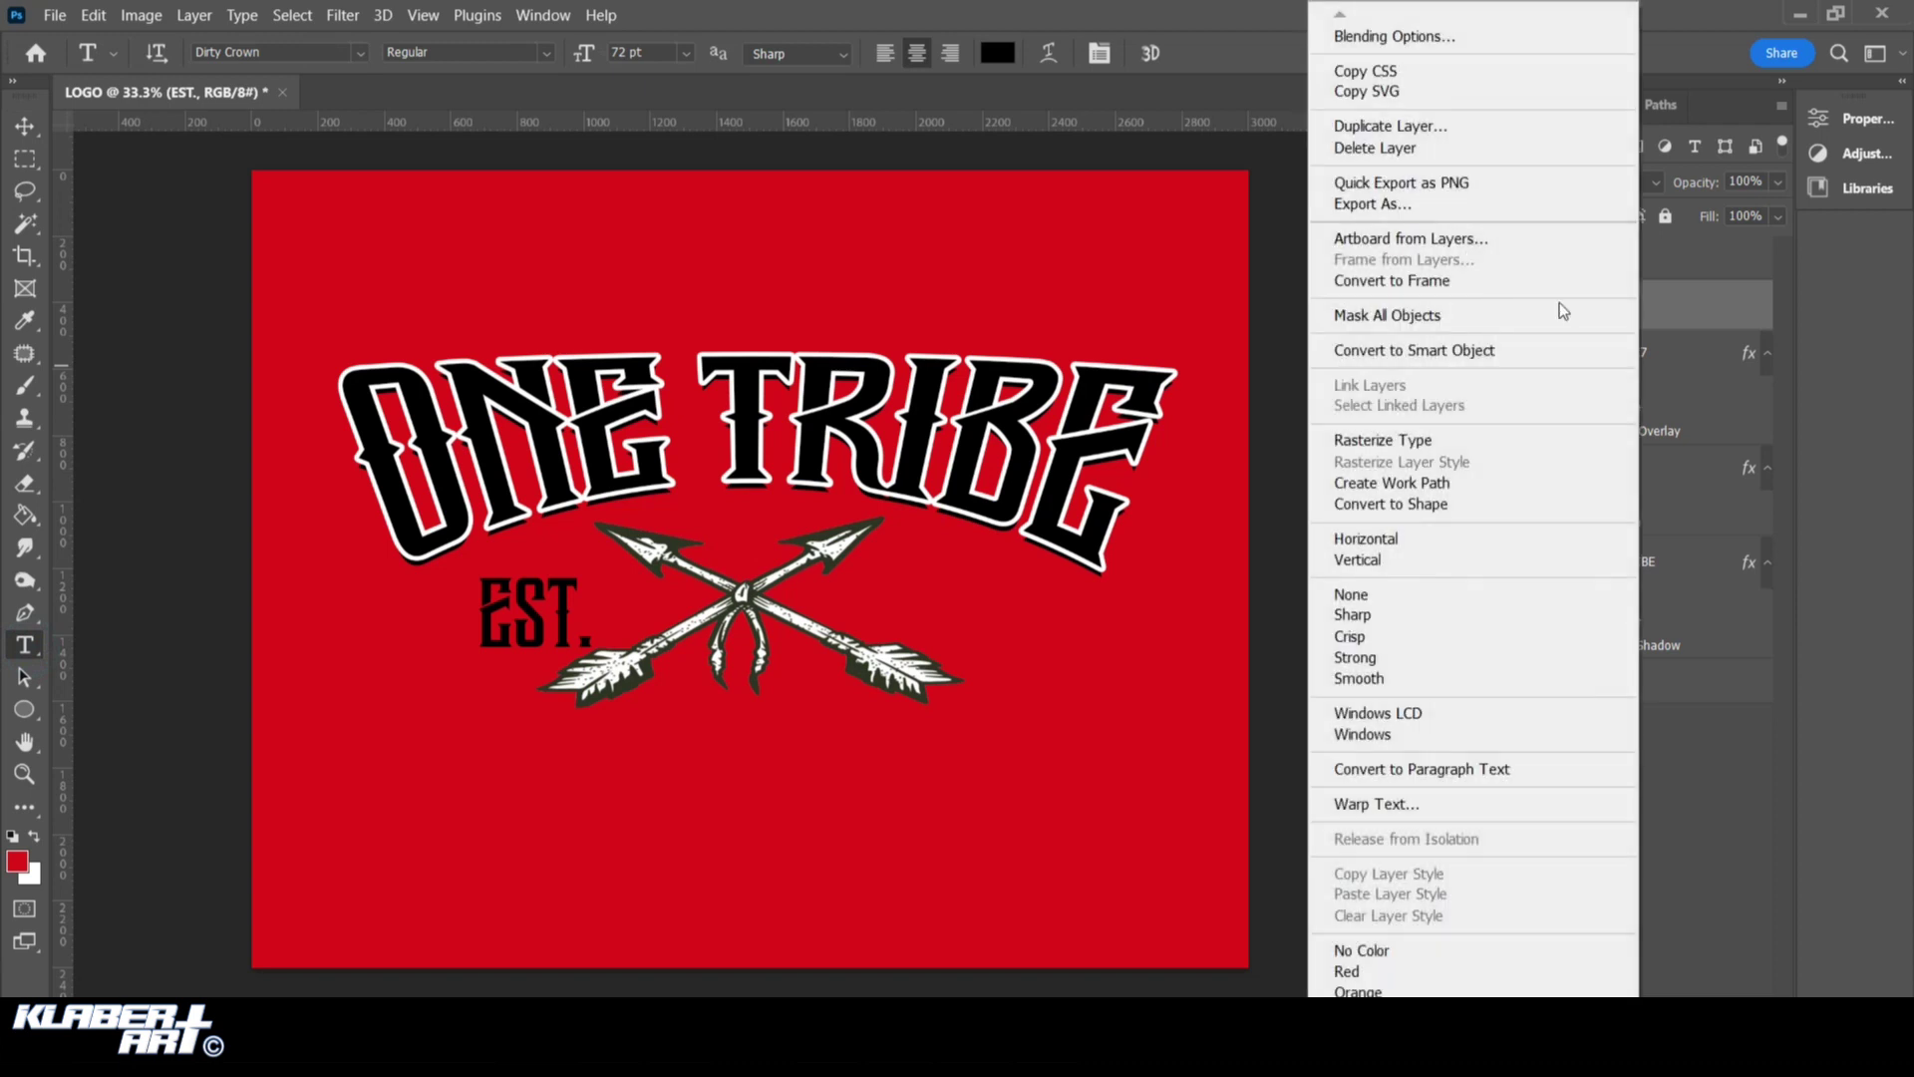
{"action": "left_click", "coordinate": [1373, 137]}
{"action": "left_click", "coordinate": [1183, 284]}
{"action": "left_click_drag", "start_coordinate": [481, 633], "coordinate": [591, 646]}
{"action": "type", "text": "1"}
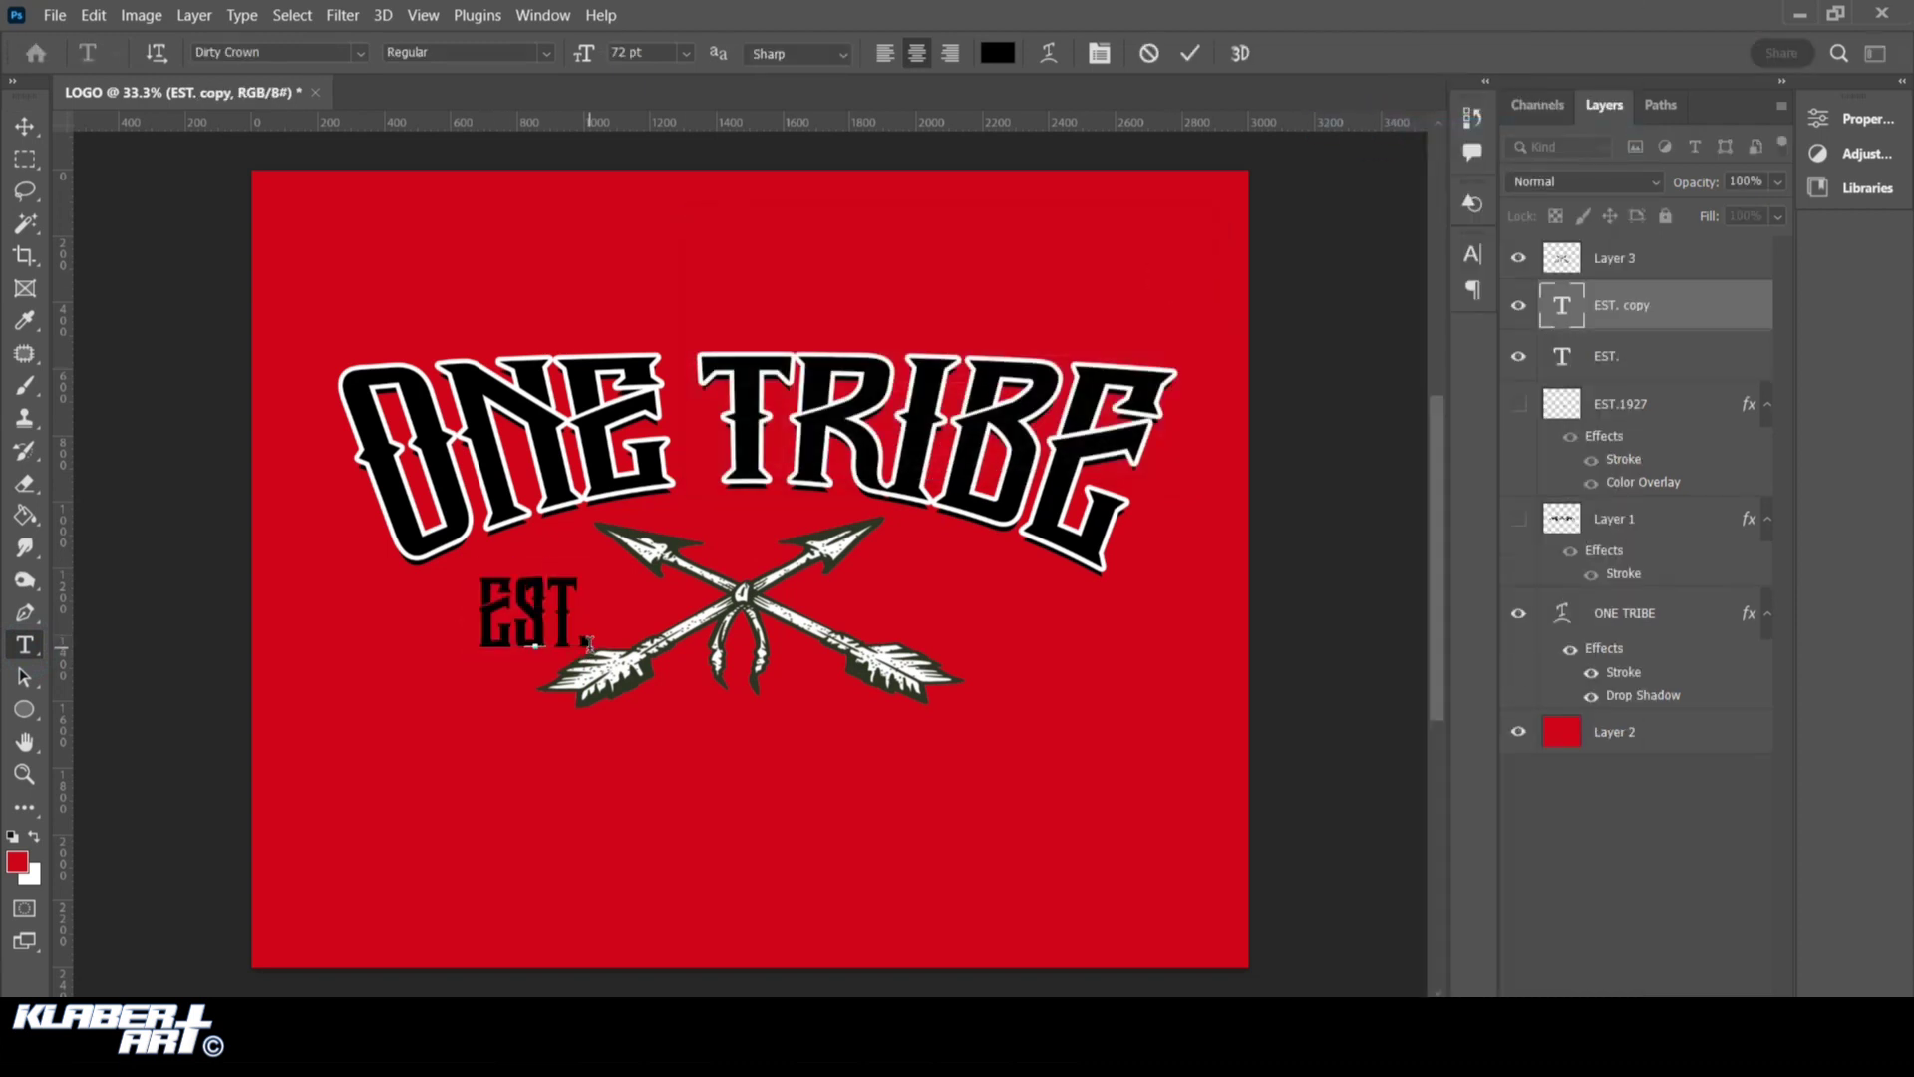
{"action": "type", "text": "927"}
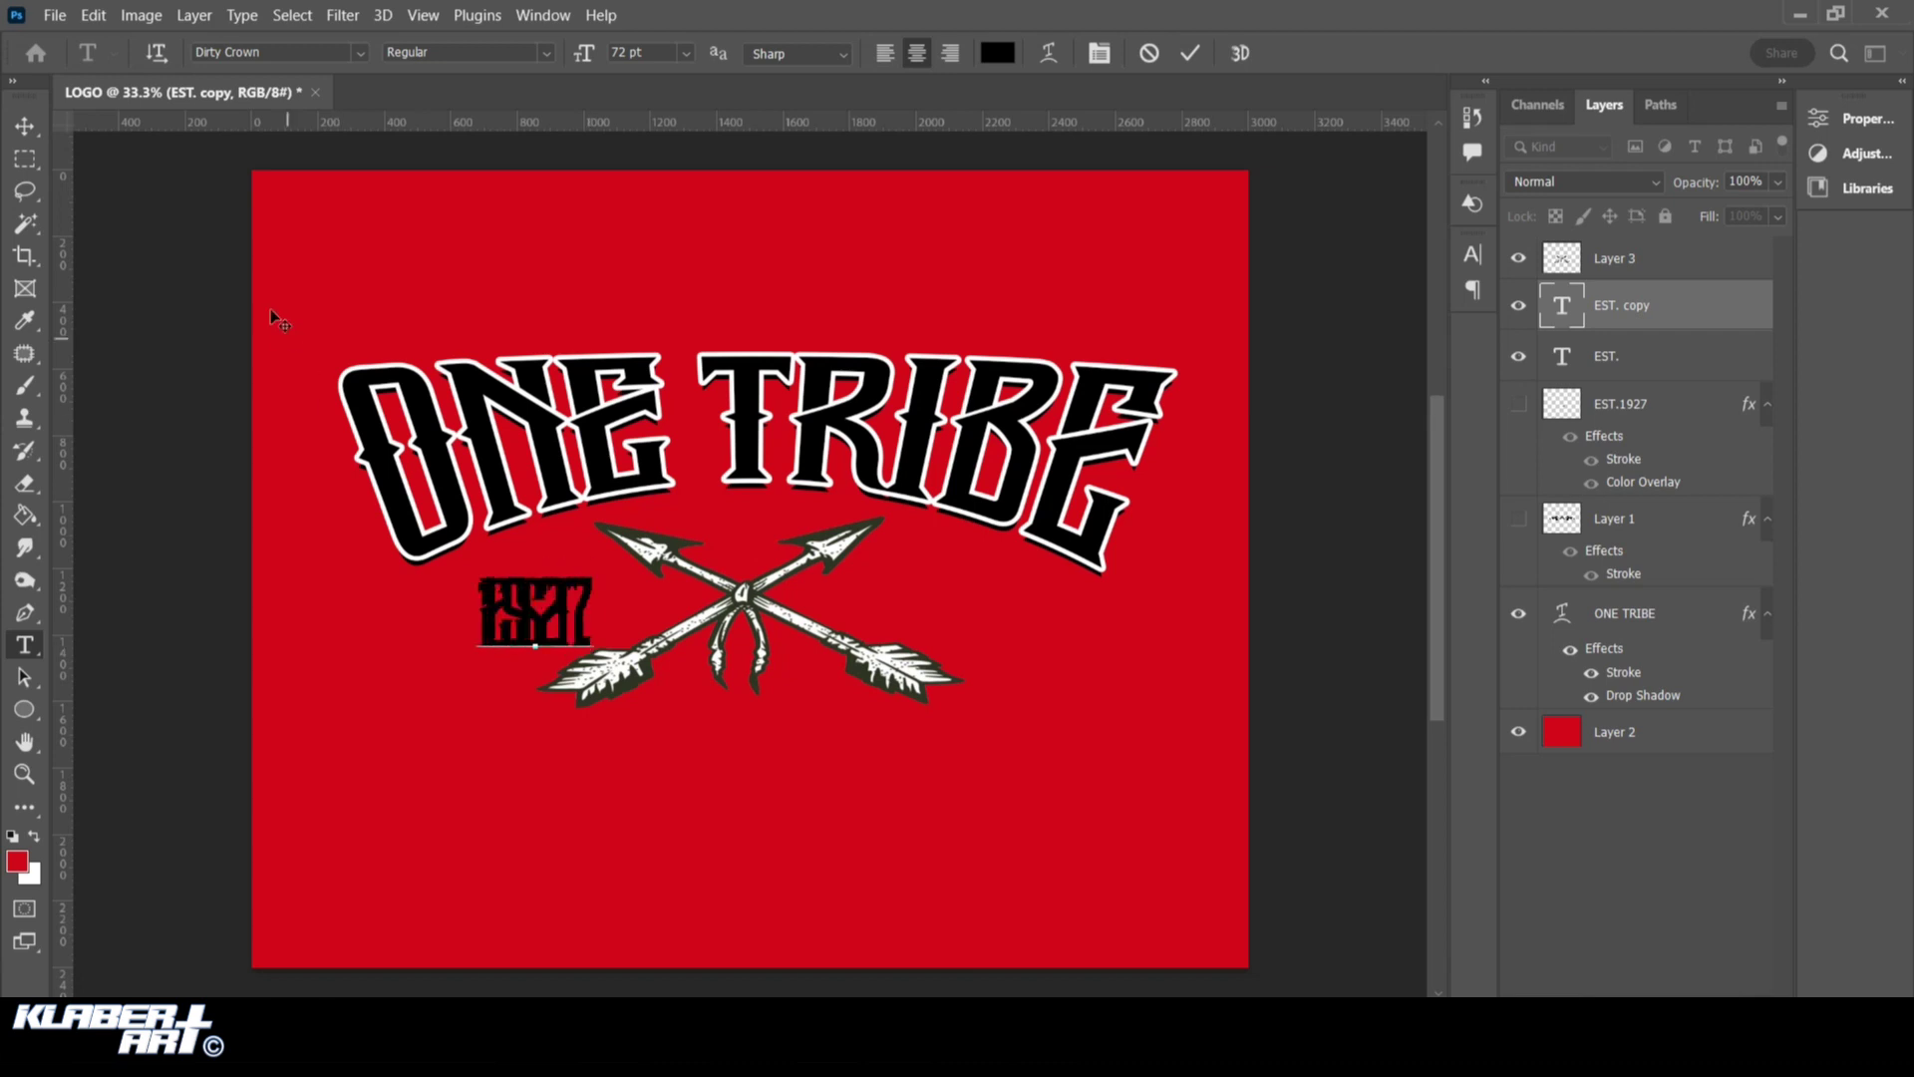
{"action": "left_click", "coordinate": [22, 126]}
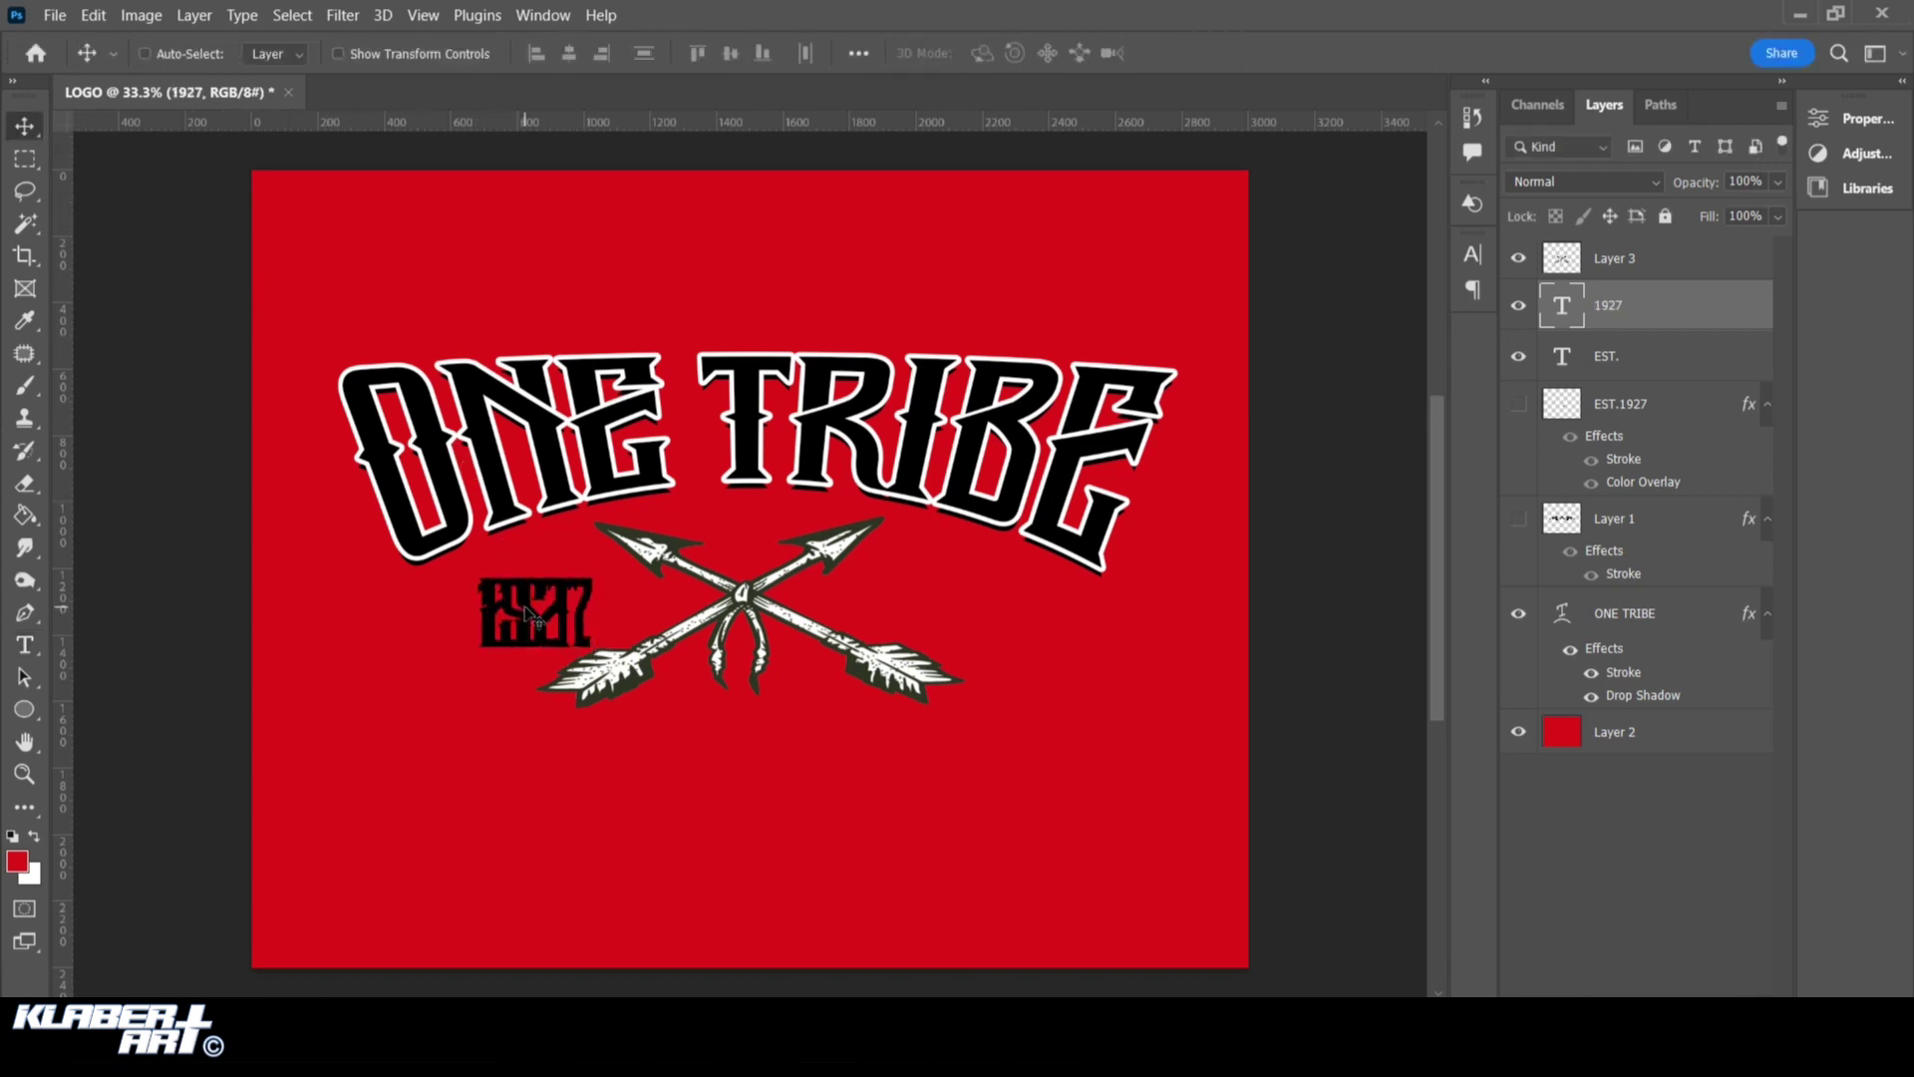
{"action": "left_click_drag", "start_coordinate": [533, 614], "coordinate": [843, 619]}
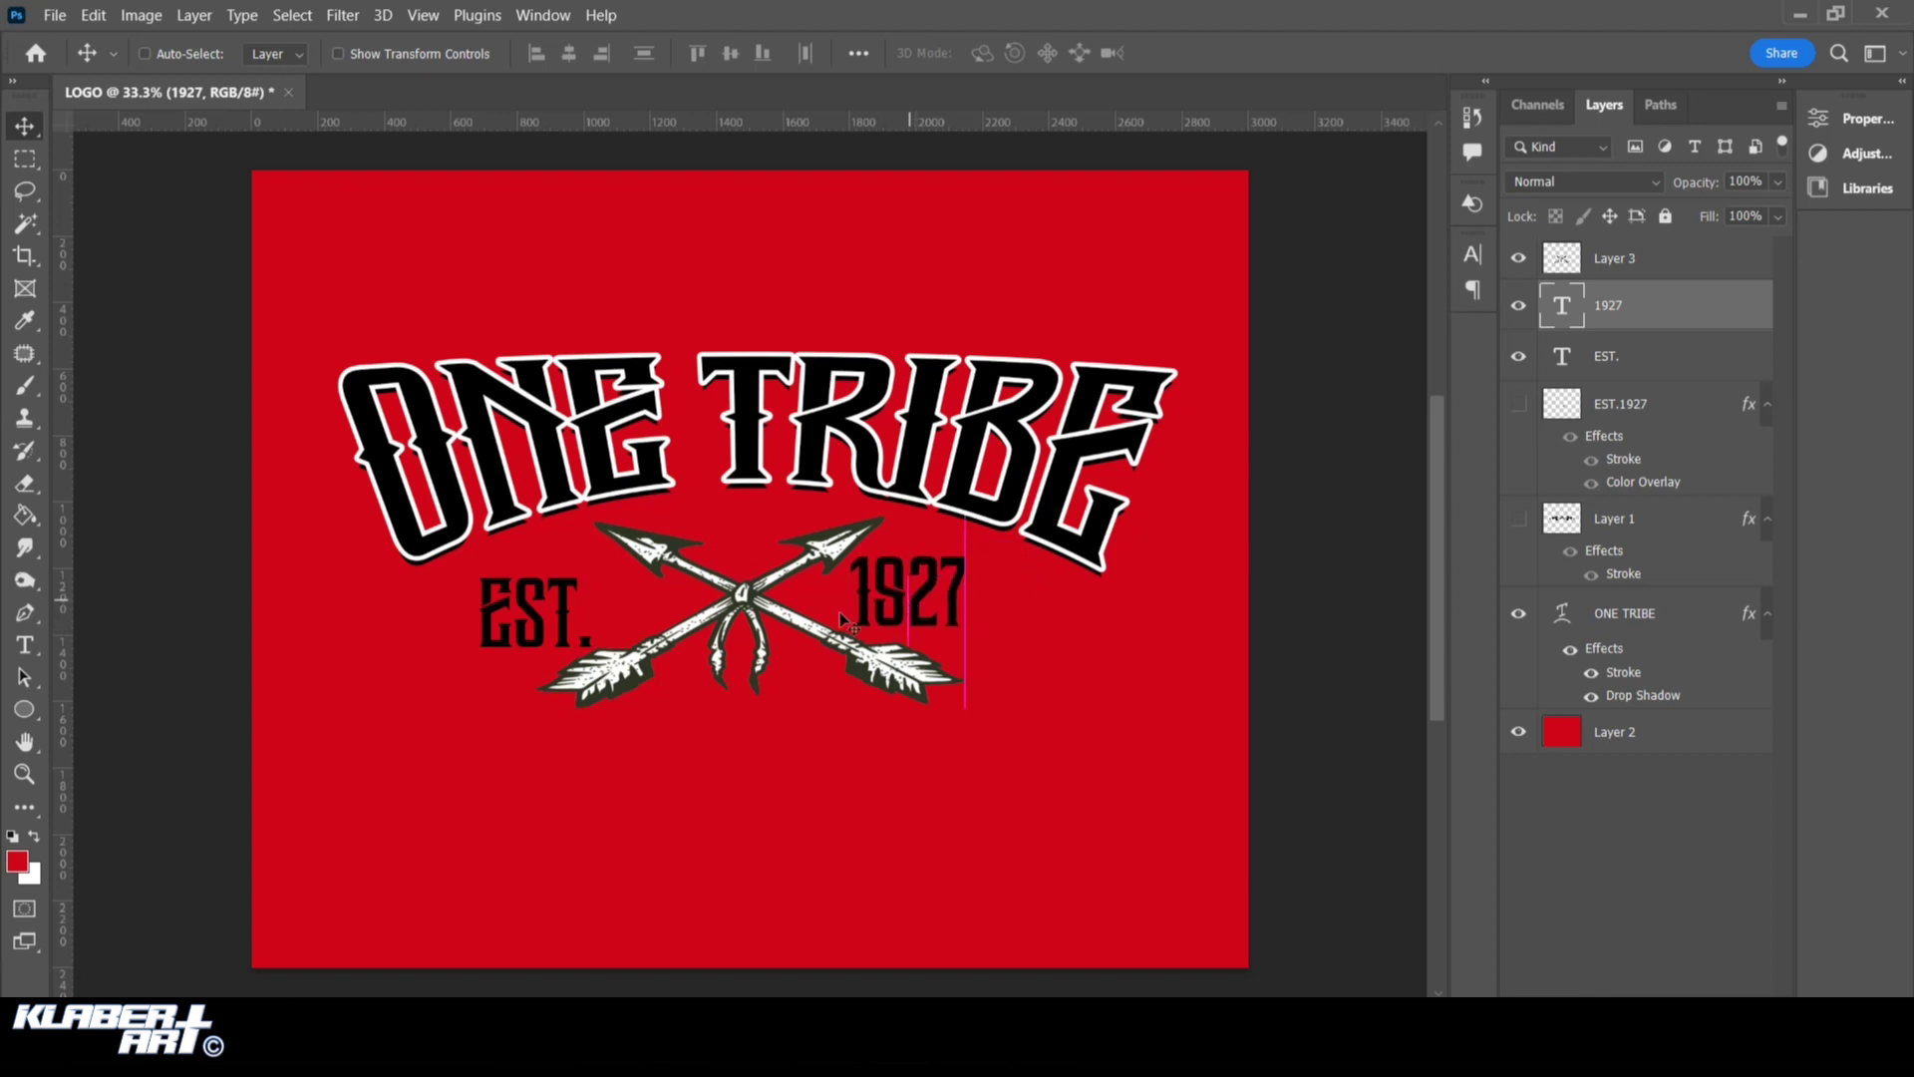
Move the EST. text up and closer to the arrows so it lines up with 1927 on the opposite side
{"action": "mouse_move", "coordinate": [539, 629]}
{"action": "left_mouse_down"}
{"action": "mouse_move", "coordinate": [549, 615]}
{"action": "mouse_move", "coordinate": [550, 648]}
{"action": "left_mouse_up"}
{"action": "left_click_drag", "start_coordinate": [900, 616], "coordinate": [901, 589]}
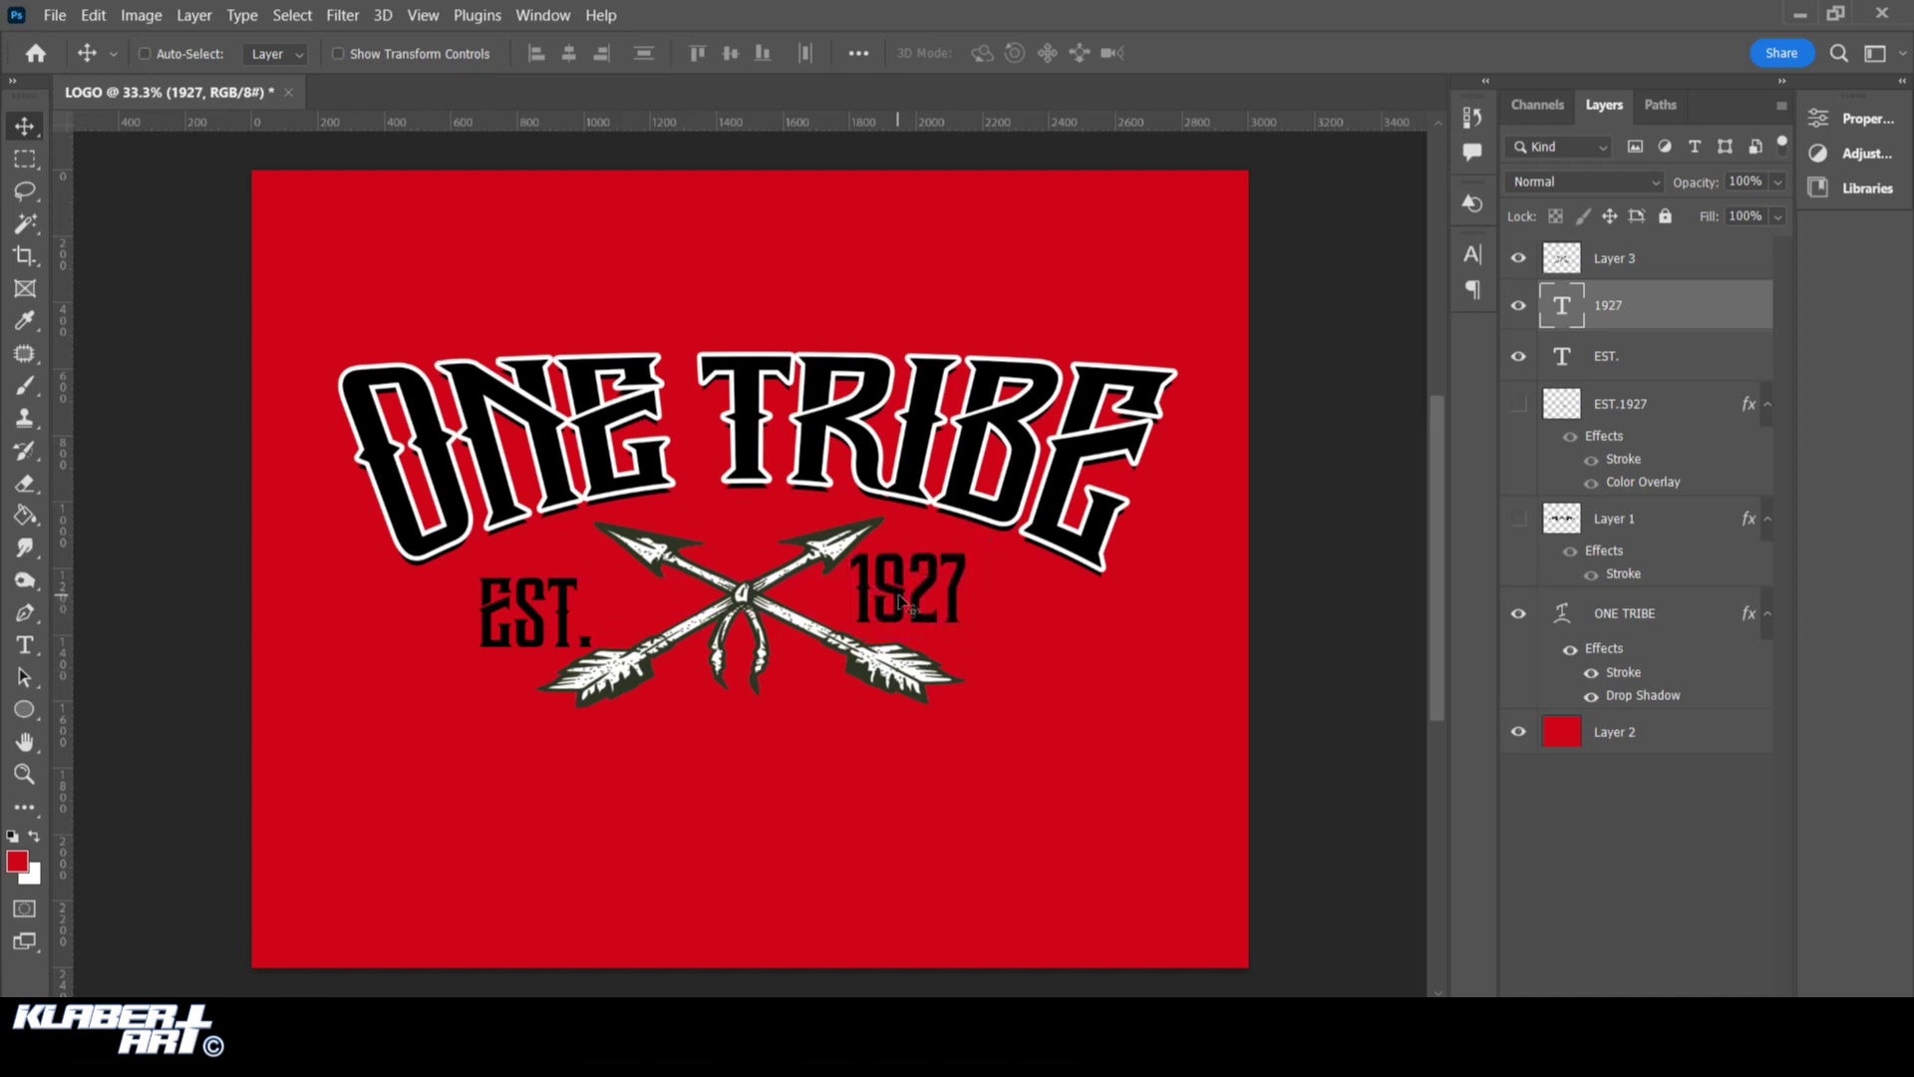
{"action": "left_click", "coordinate": [1627, 356]}
{"action": "left_click_drag", "start_coordinate": [563, 639], "coordinate": [609, 612]}
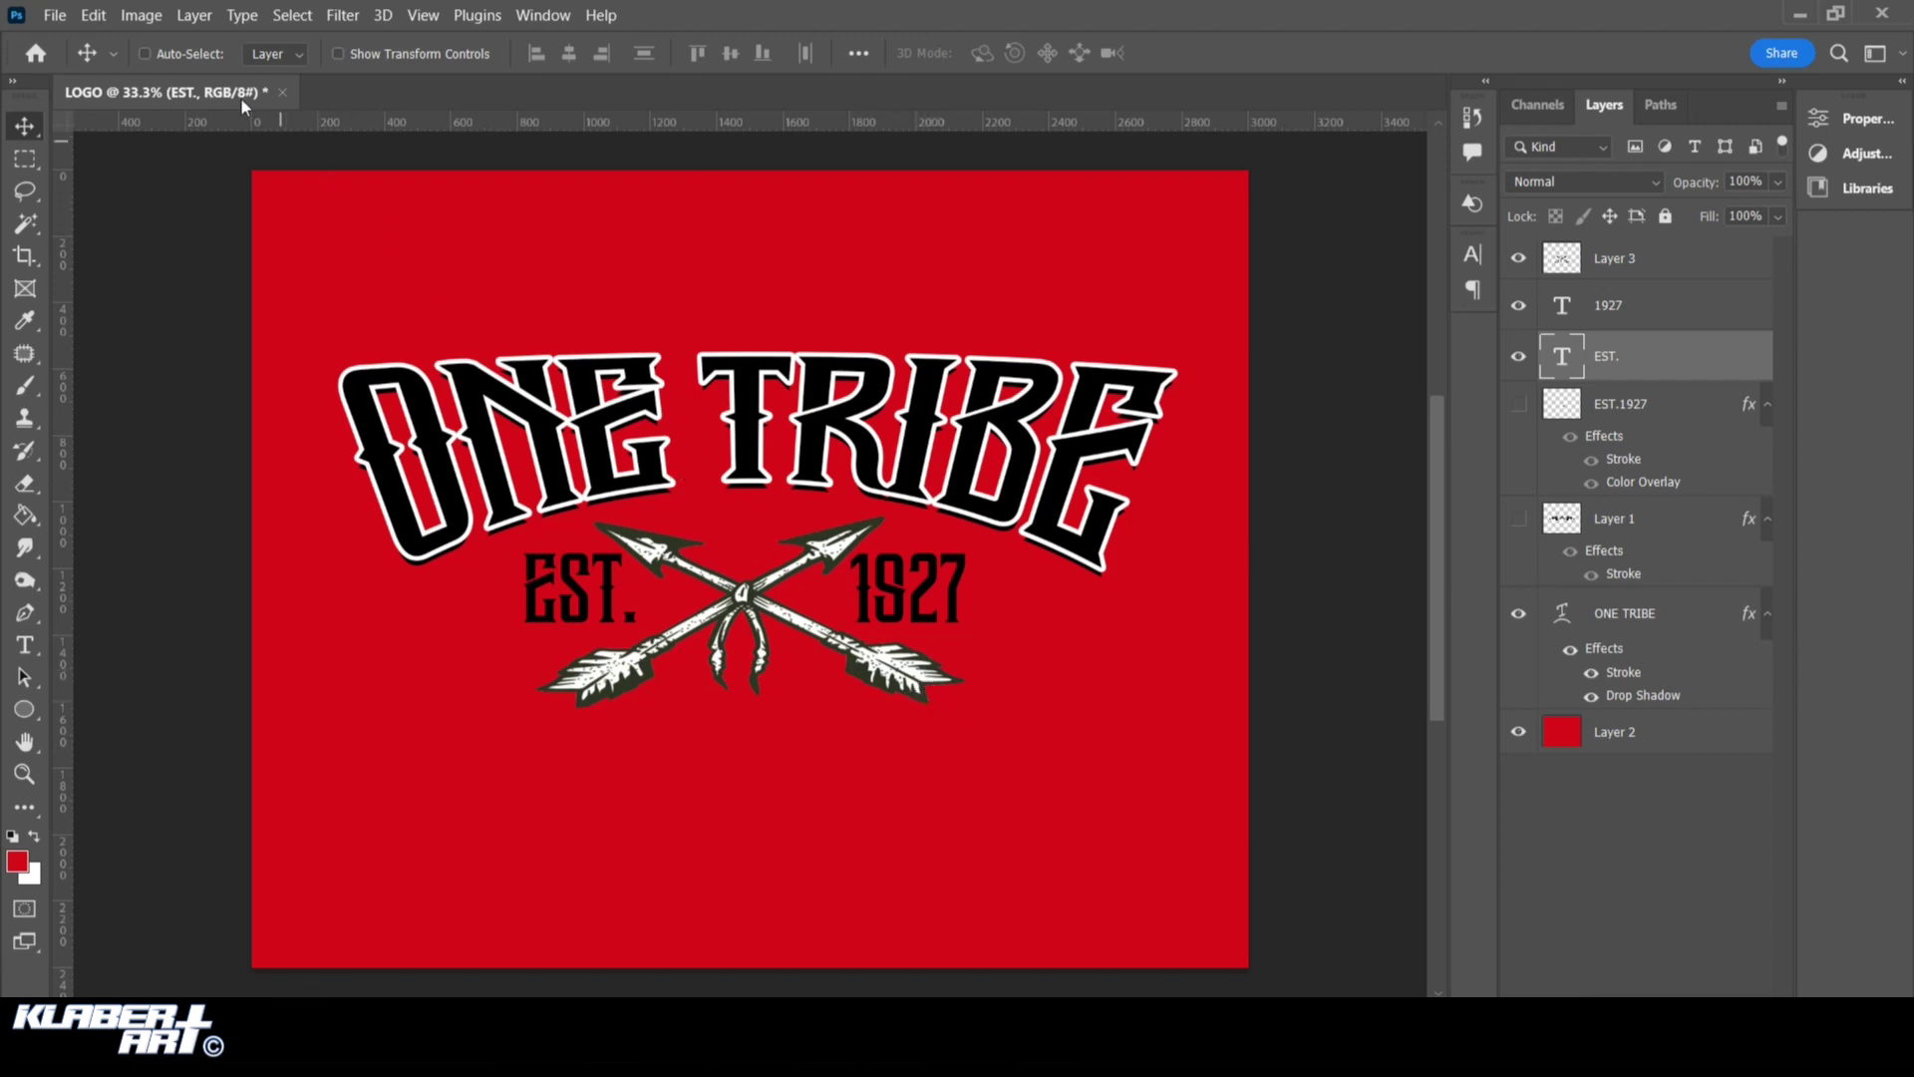
Quick-export the design as a PNG named LOGO4 to the Desktop
{"action": "left_click", "coordinate": [57, 14]}
{"action": "mouse_move", "coordinate": [152, 431]}
{"action": "left_click", "coordinate": [402, 431]}
{"action": "left_click", "coordinate": [719, 242]}
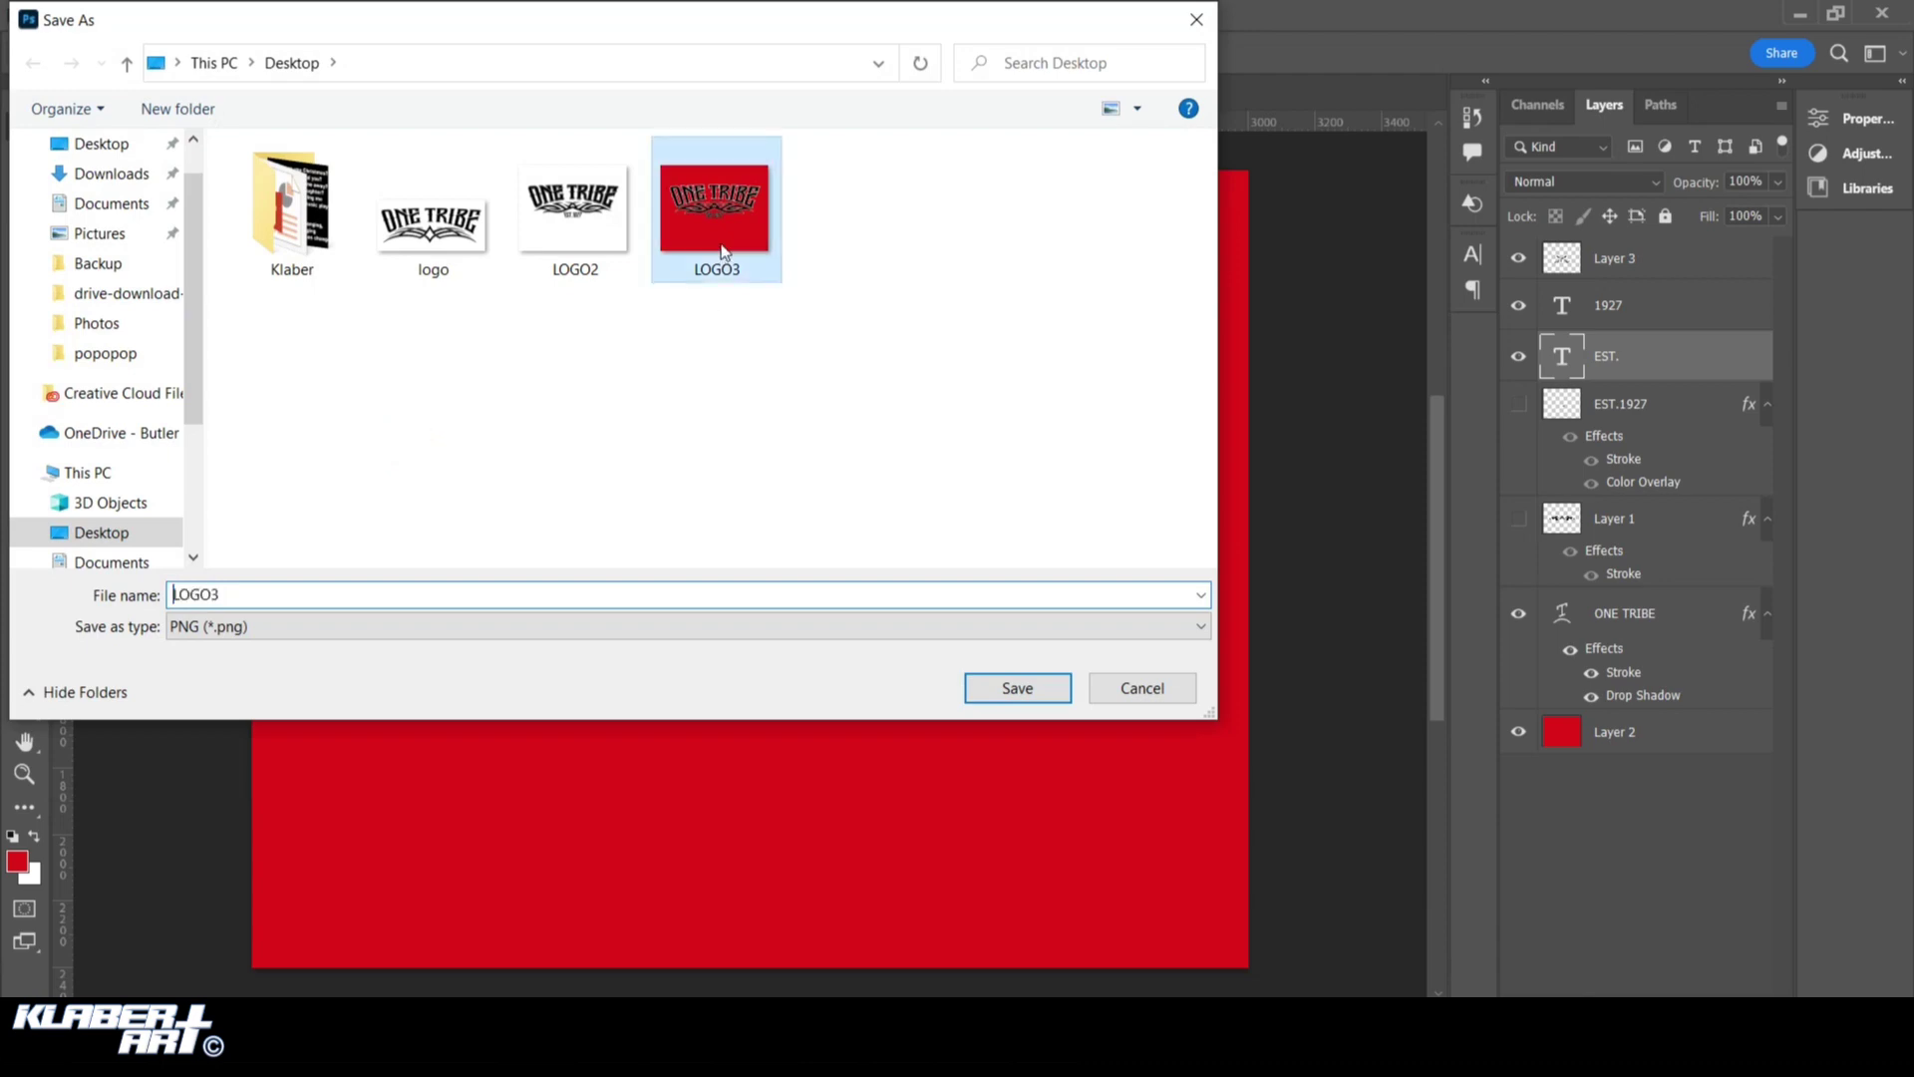
{"action": "double_click", "coordinate": [324, 592]}
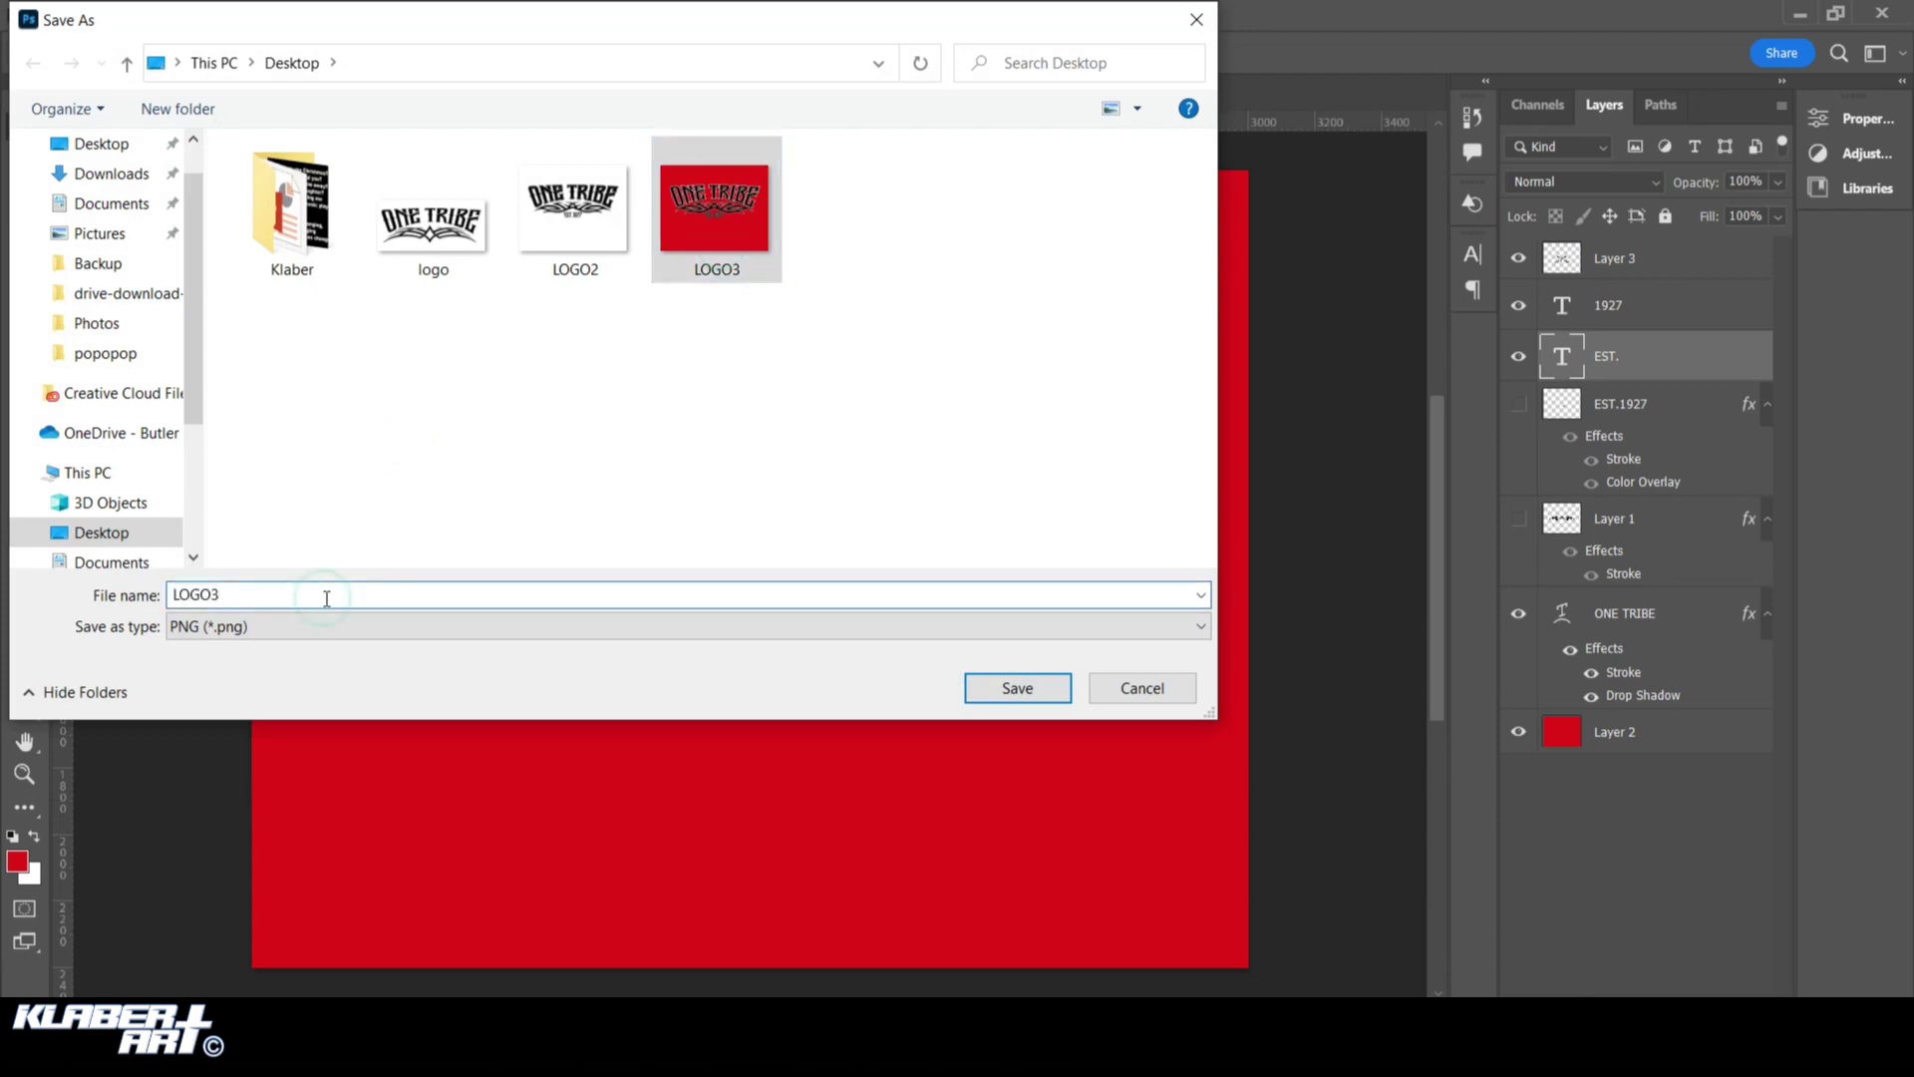
{"action": "key", "text": "BackSpace"}
{"action": "type", "text": "4"}
{"action": "left_click", "coordinate": [1017, 688]}
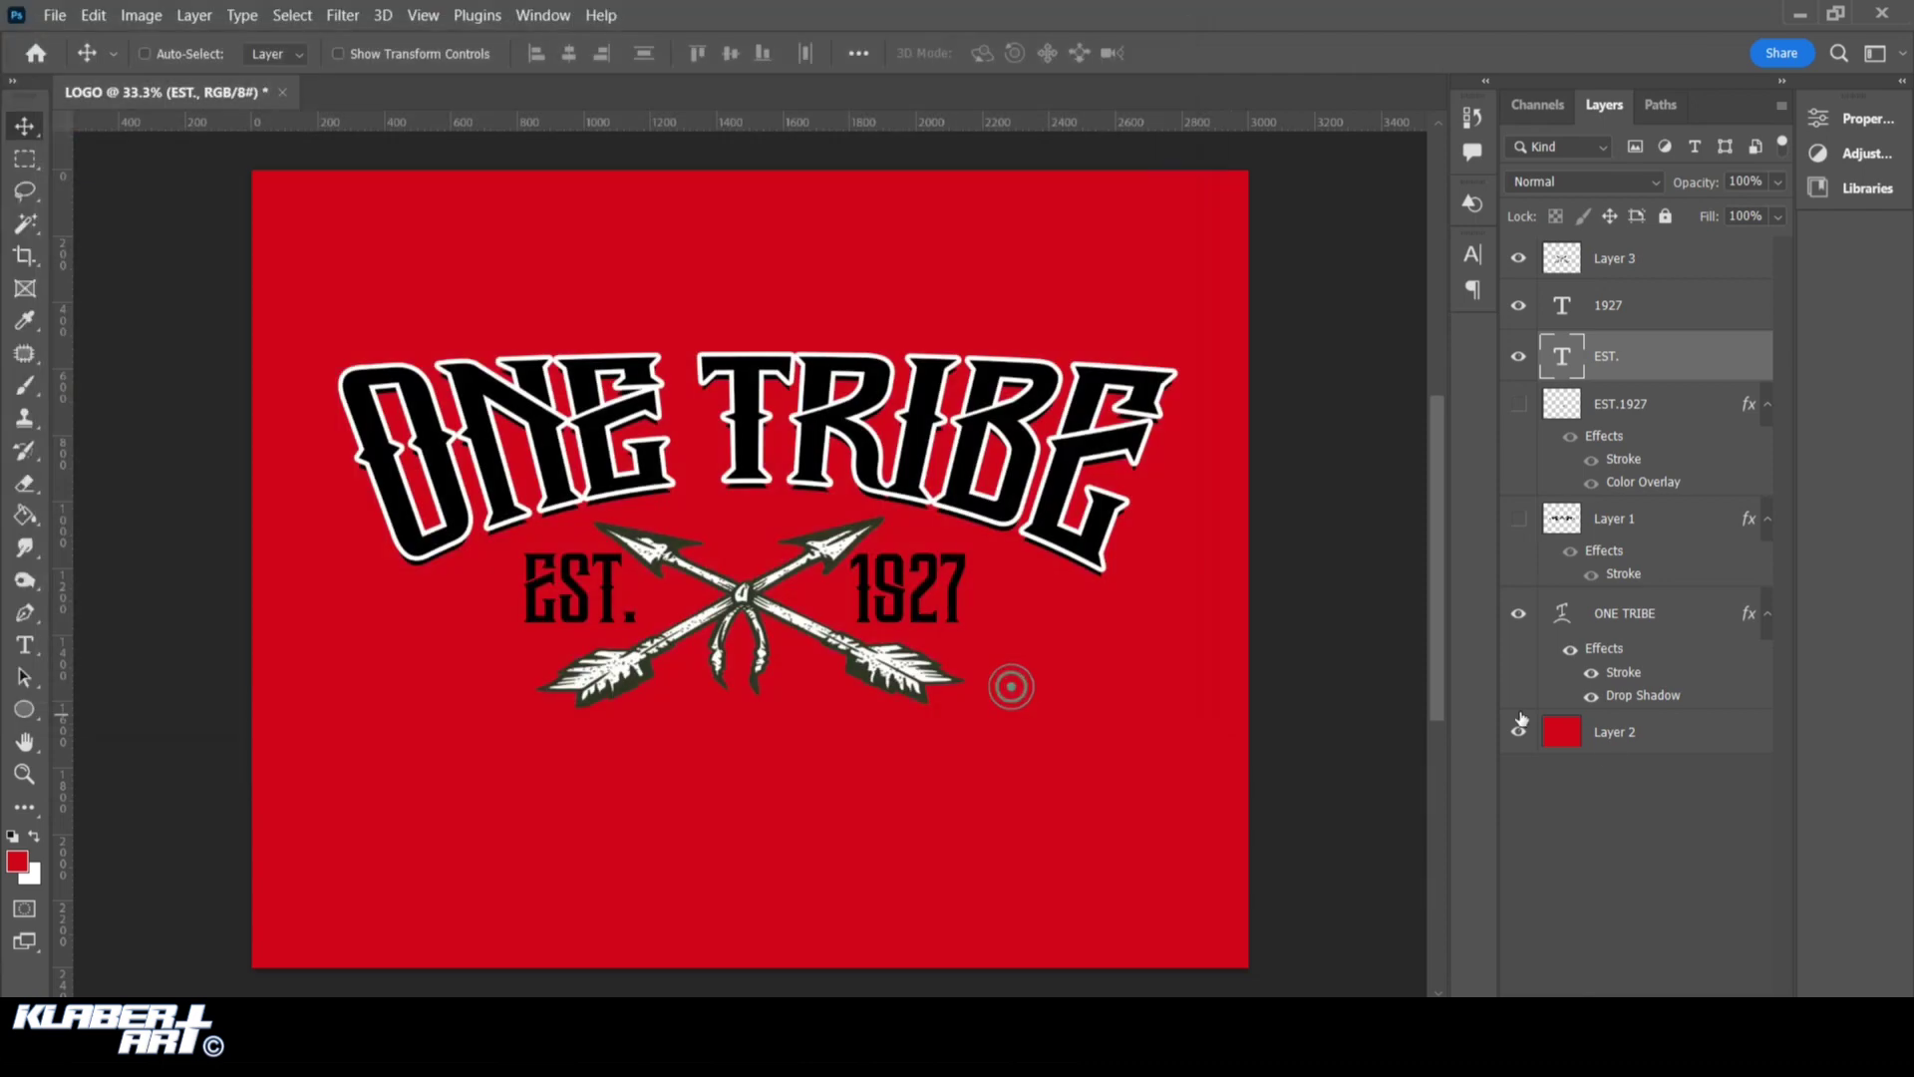
Switch to Chrome and enter HEATHE as a Google search on the new tab page
{"action": "left_click", "coordinate": [1635, 750]}
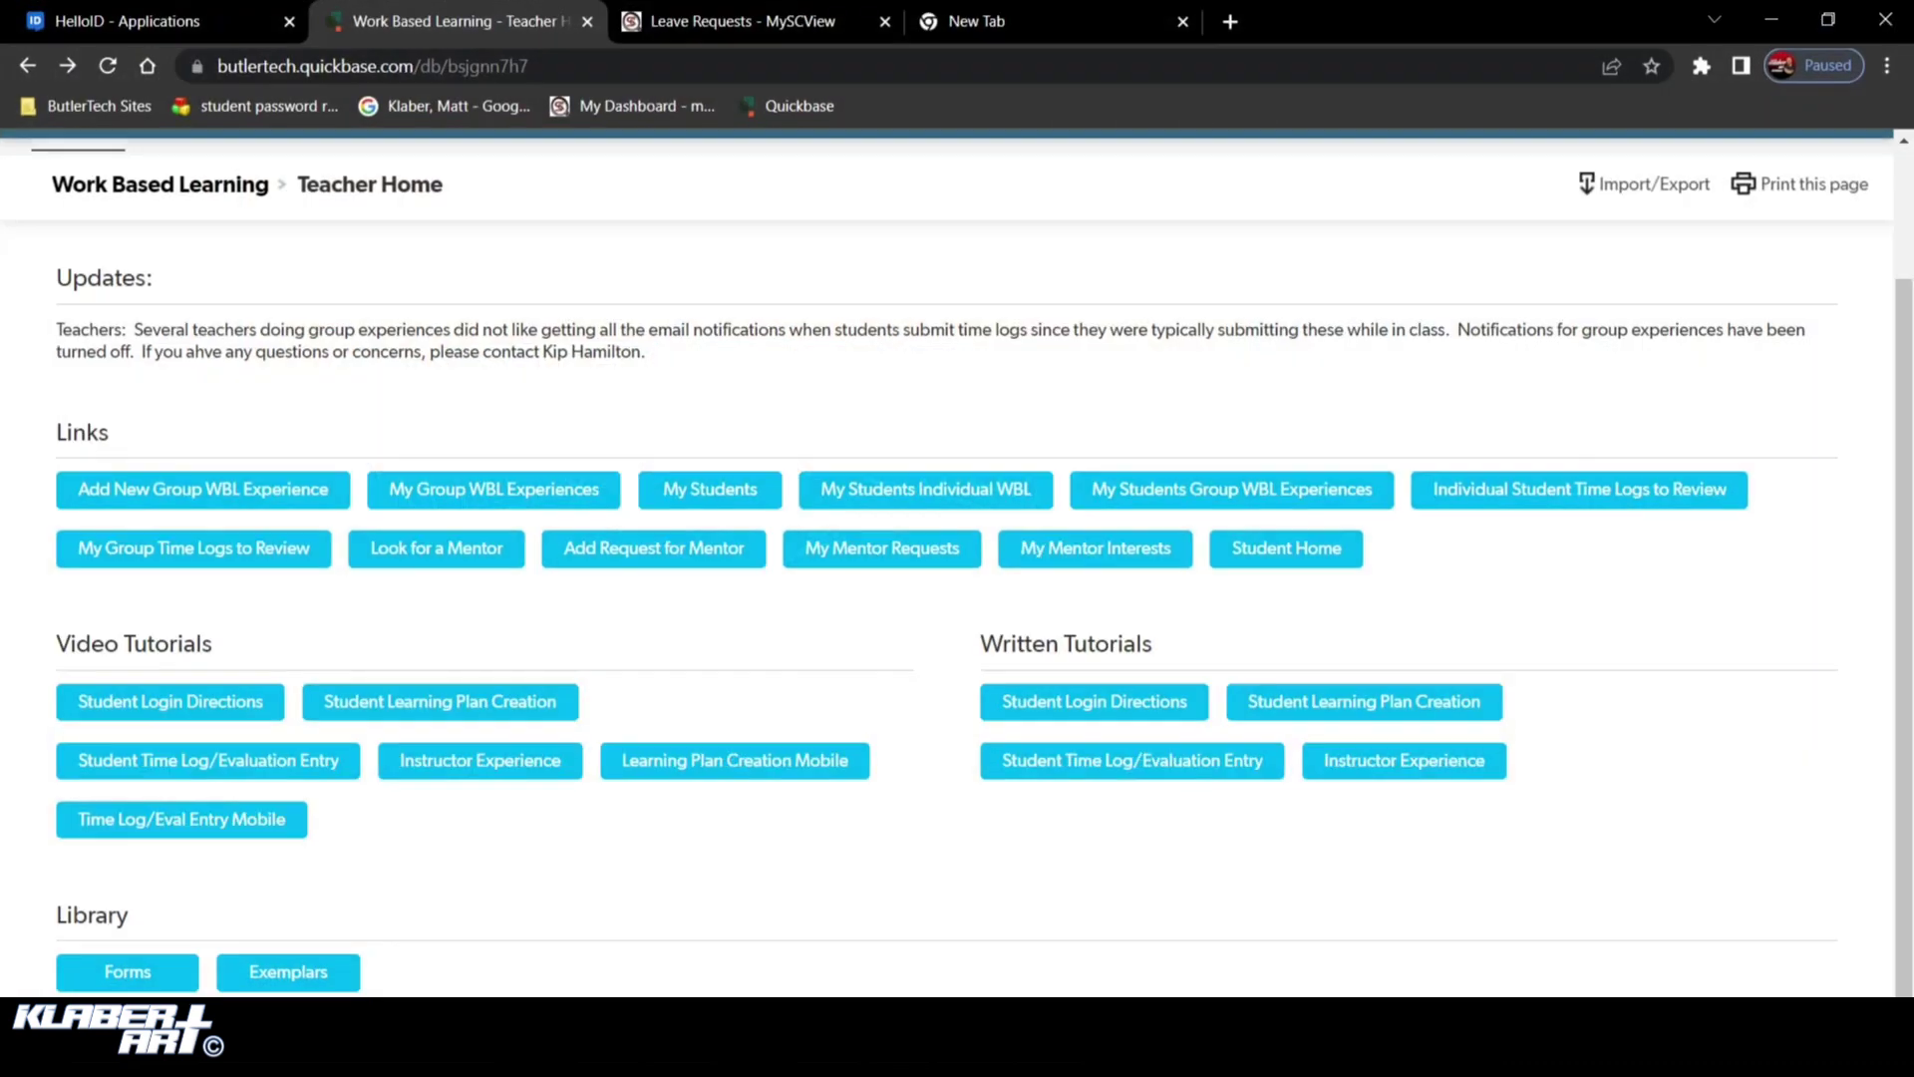
{"action": "left_click", "coordinate": [1061, 20]}
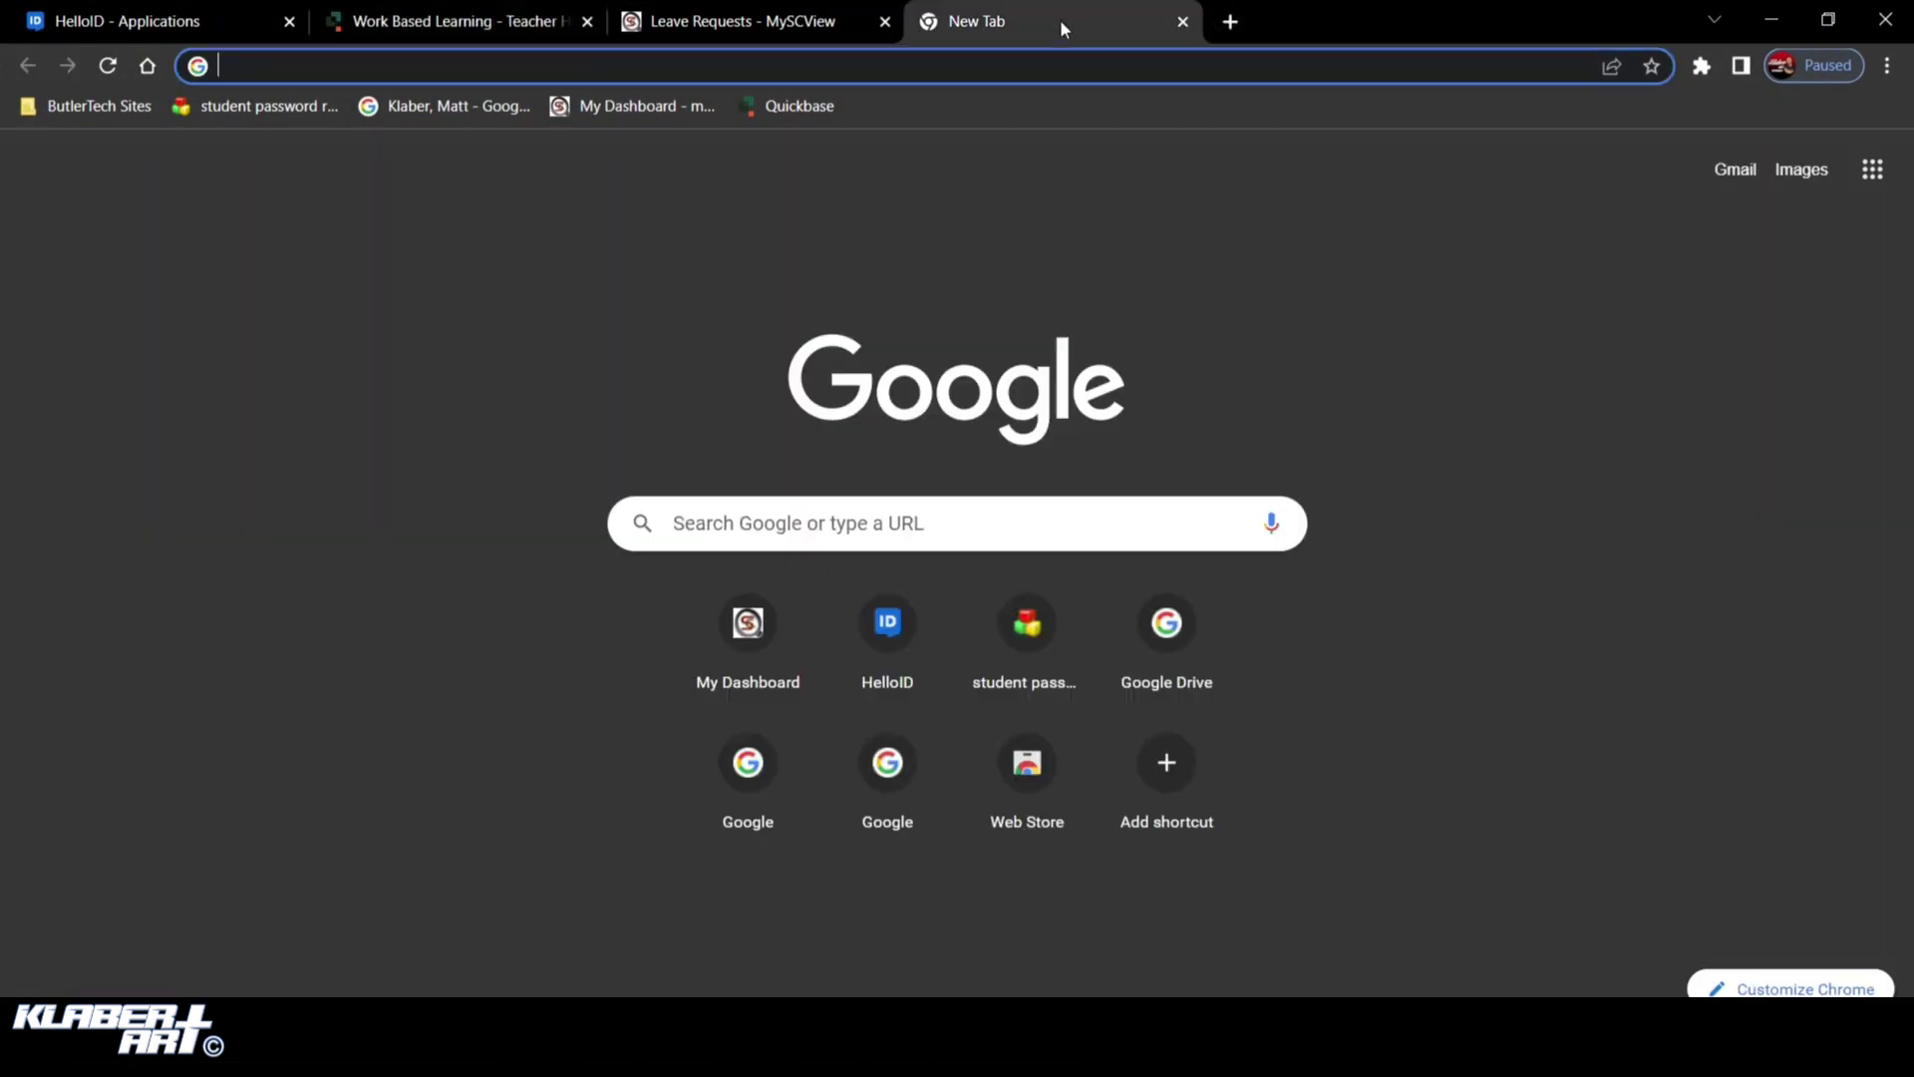
{"action": "left_click", "coordinate": [867, 524]}
{"action": "type", "text": "HEATHE"}
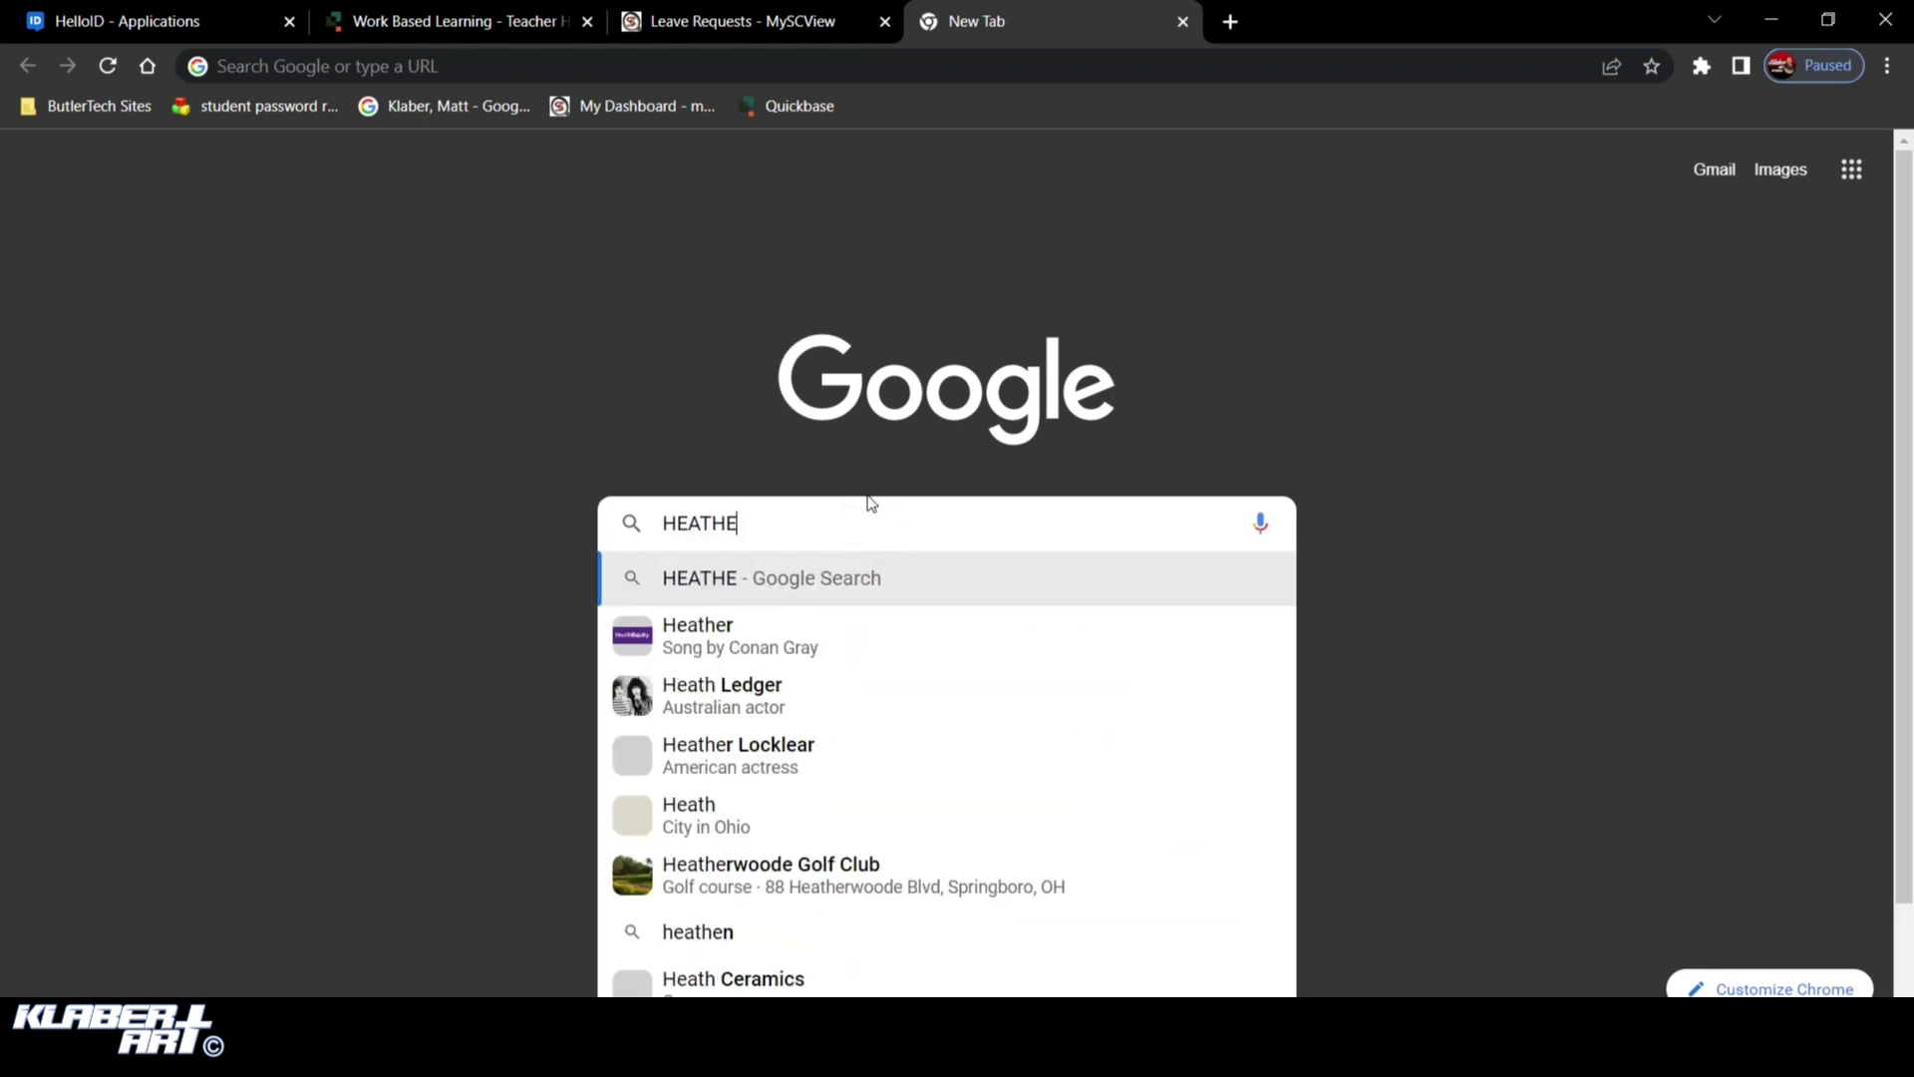
Search Google Images for "heather grey"
{"action": "type", "text": "R GREY"}
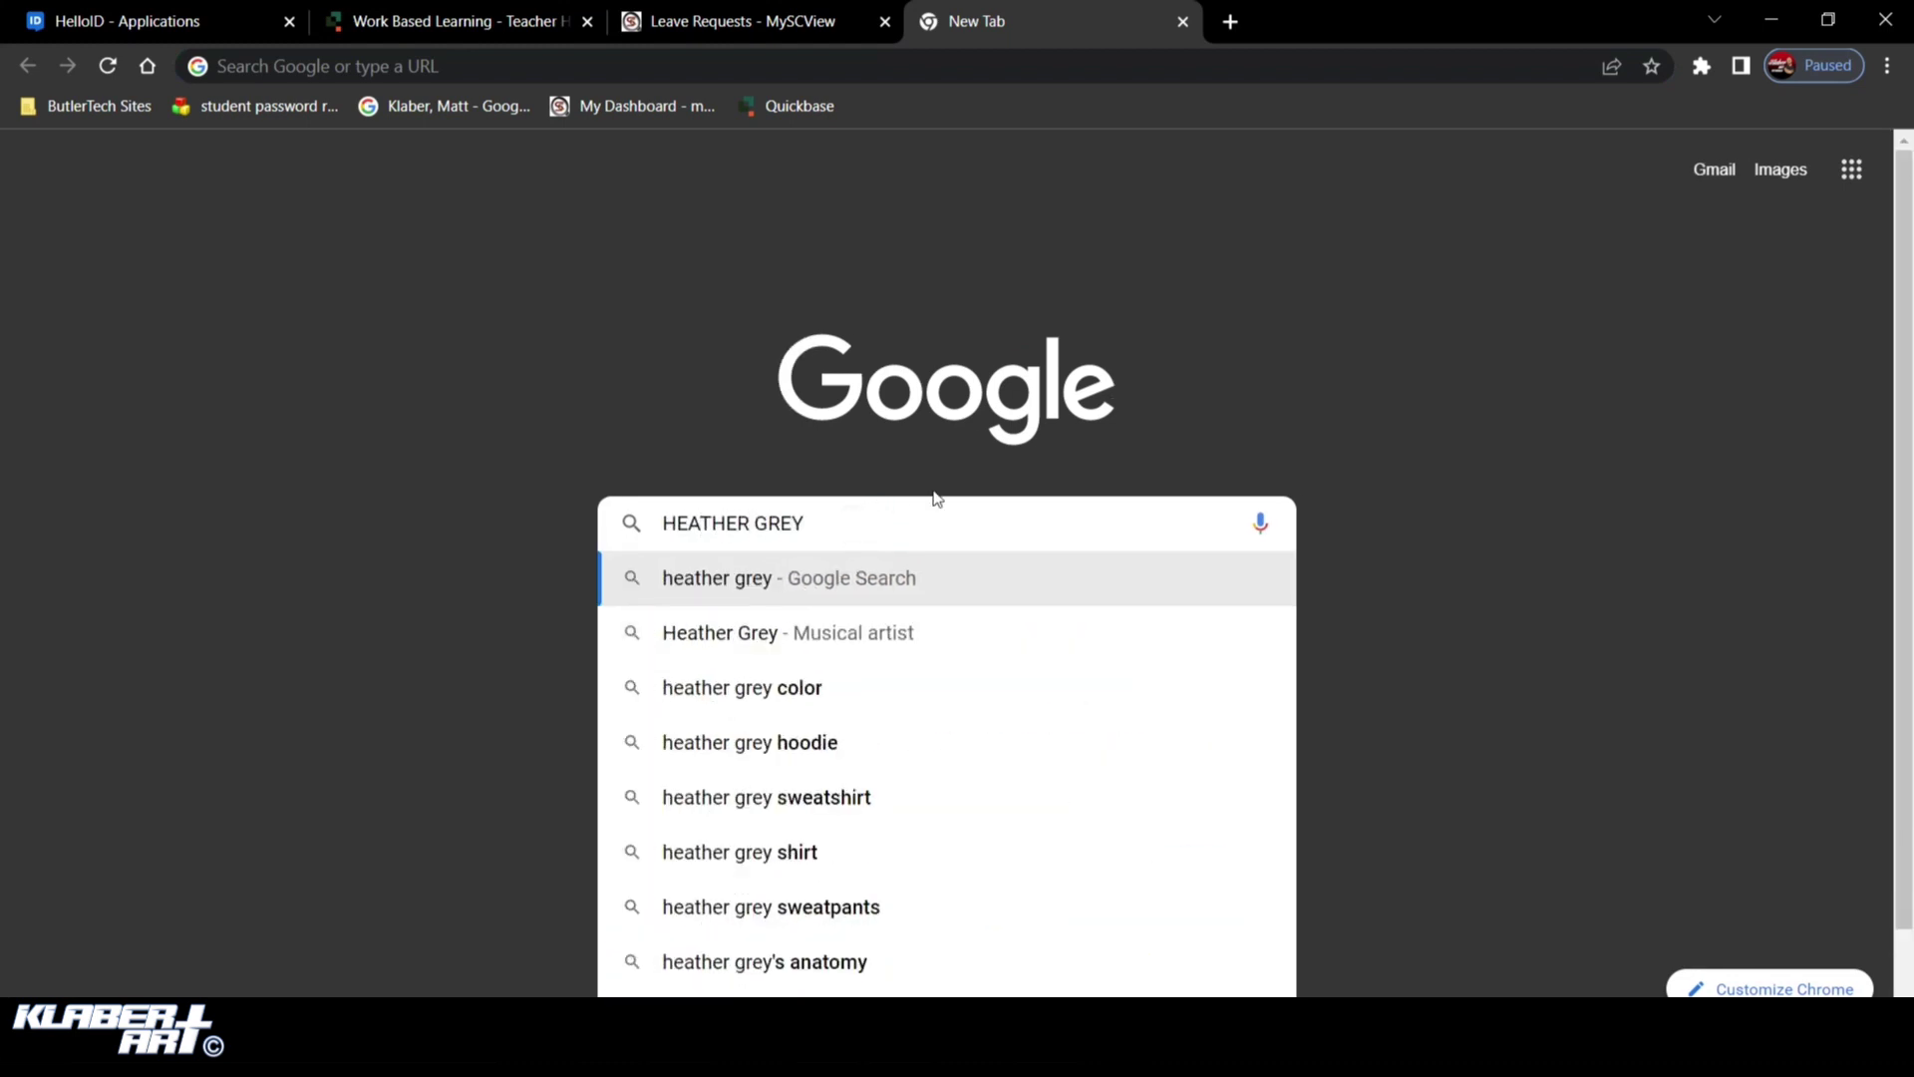
{"action": "key", "text": "Return"}
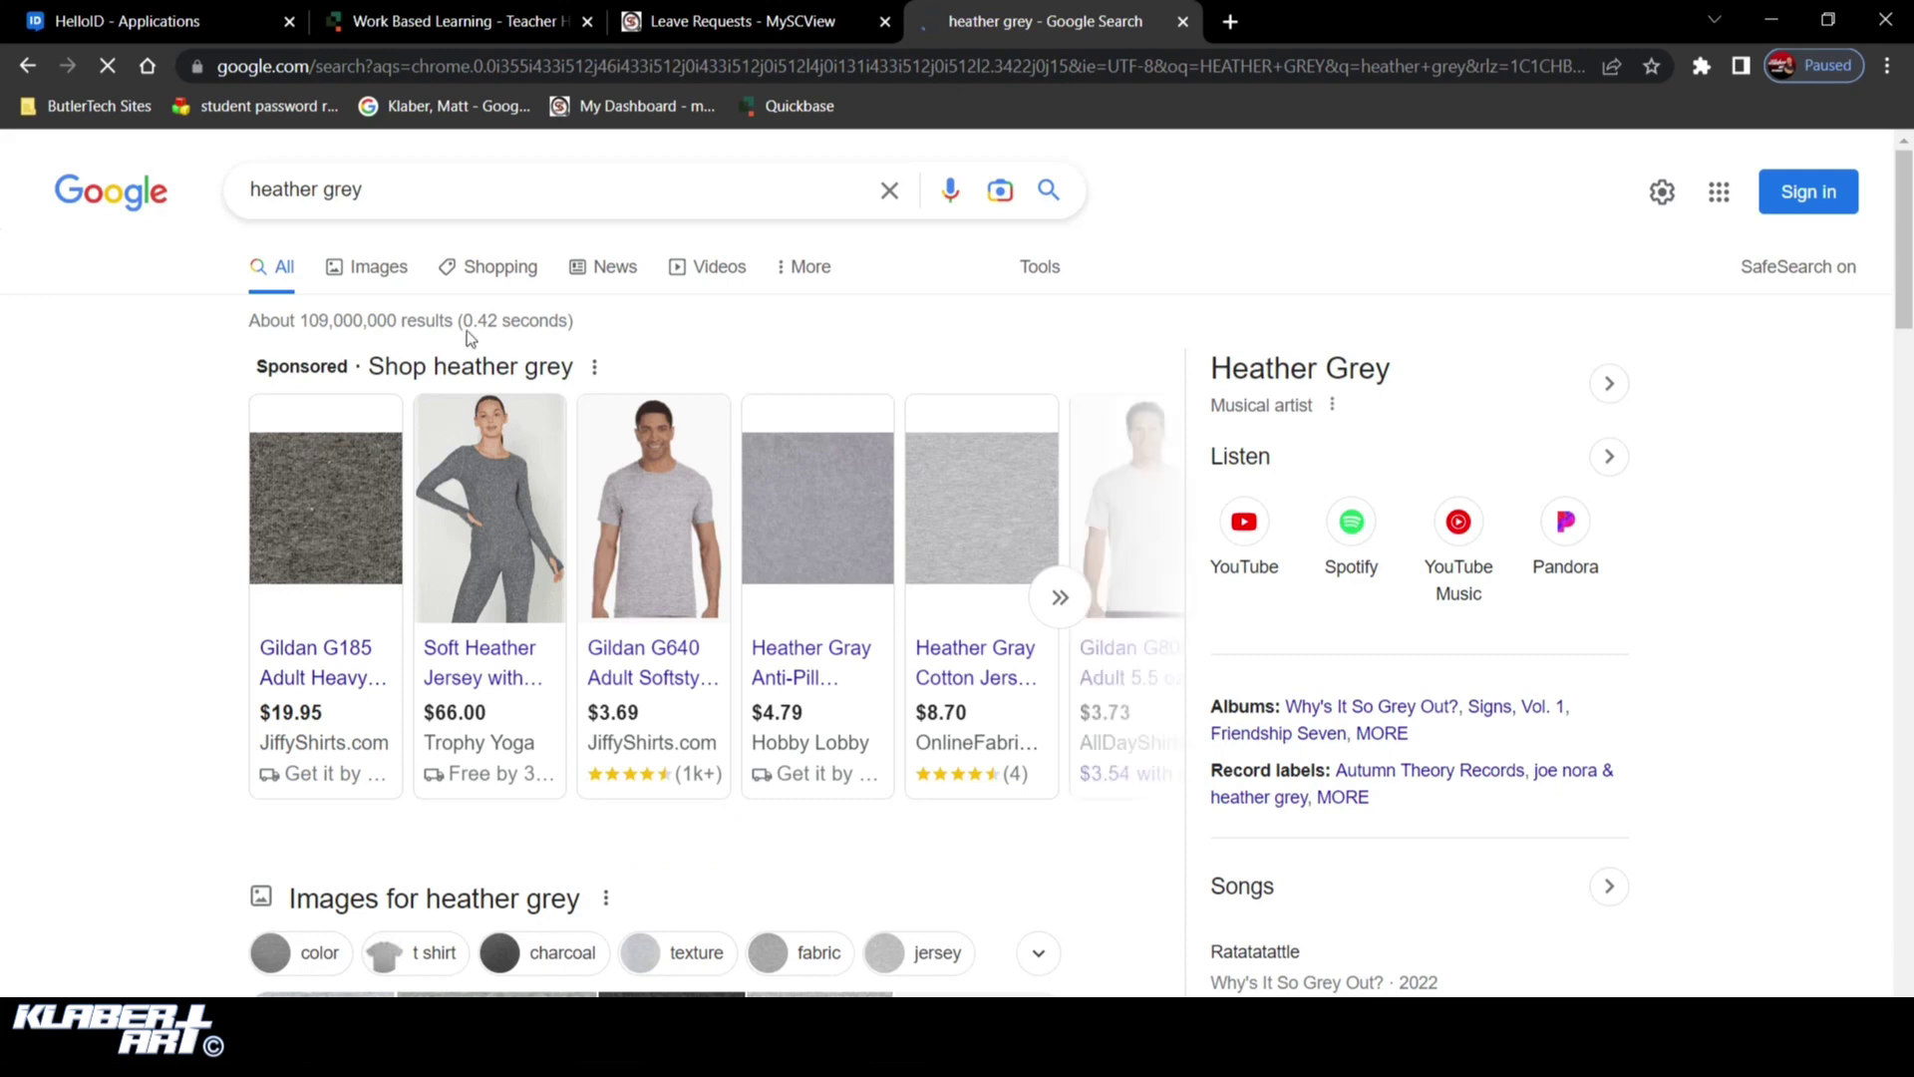
{"action": "left_click", "coordinate": [379, 267]}
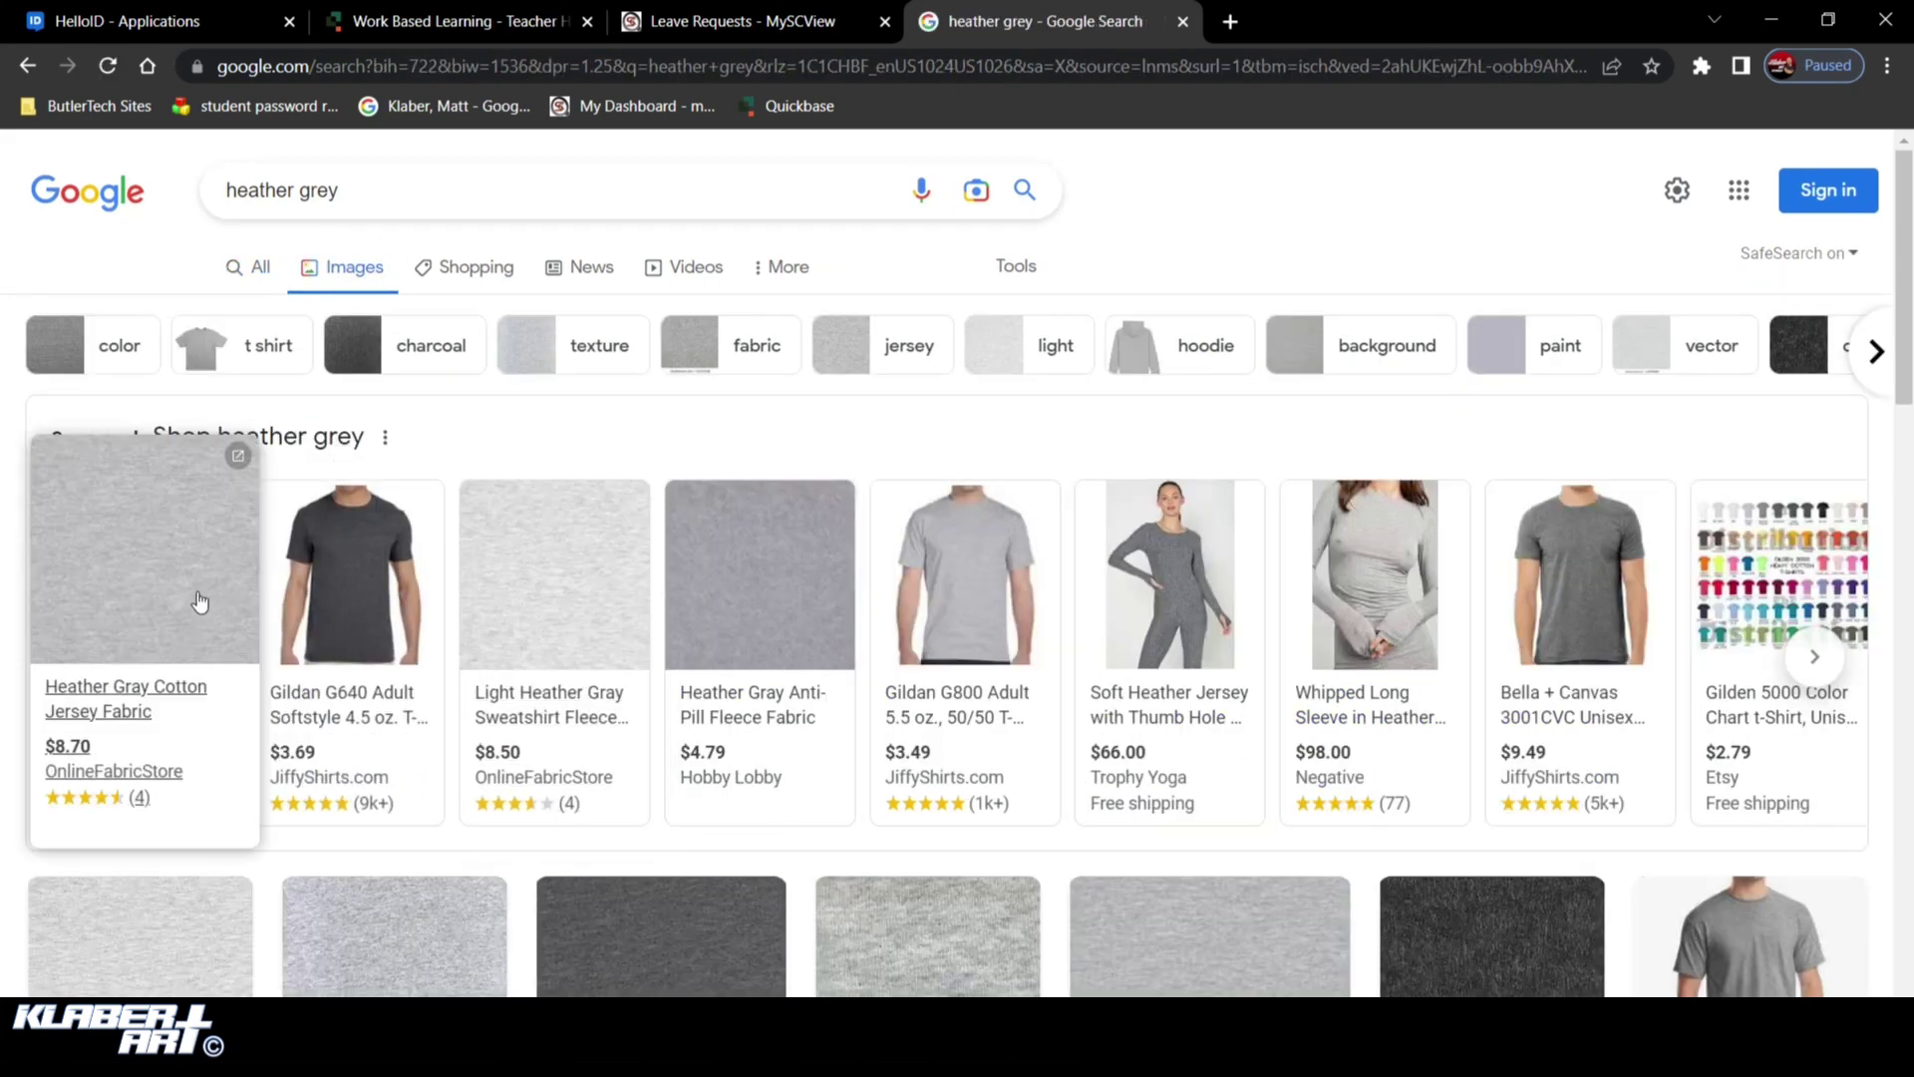
Open the first non-sponsored result, the Light Heather Gray Sweatshirt Fleece Fabric from Amazon, and copy its image
{"action": "left_click", "coordinate": [203, 915]}
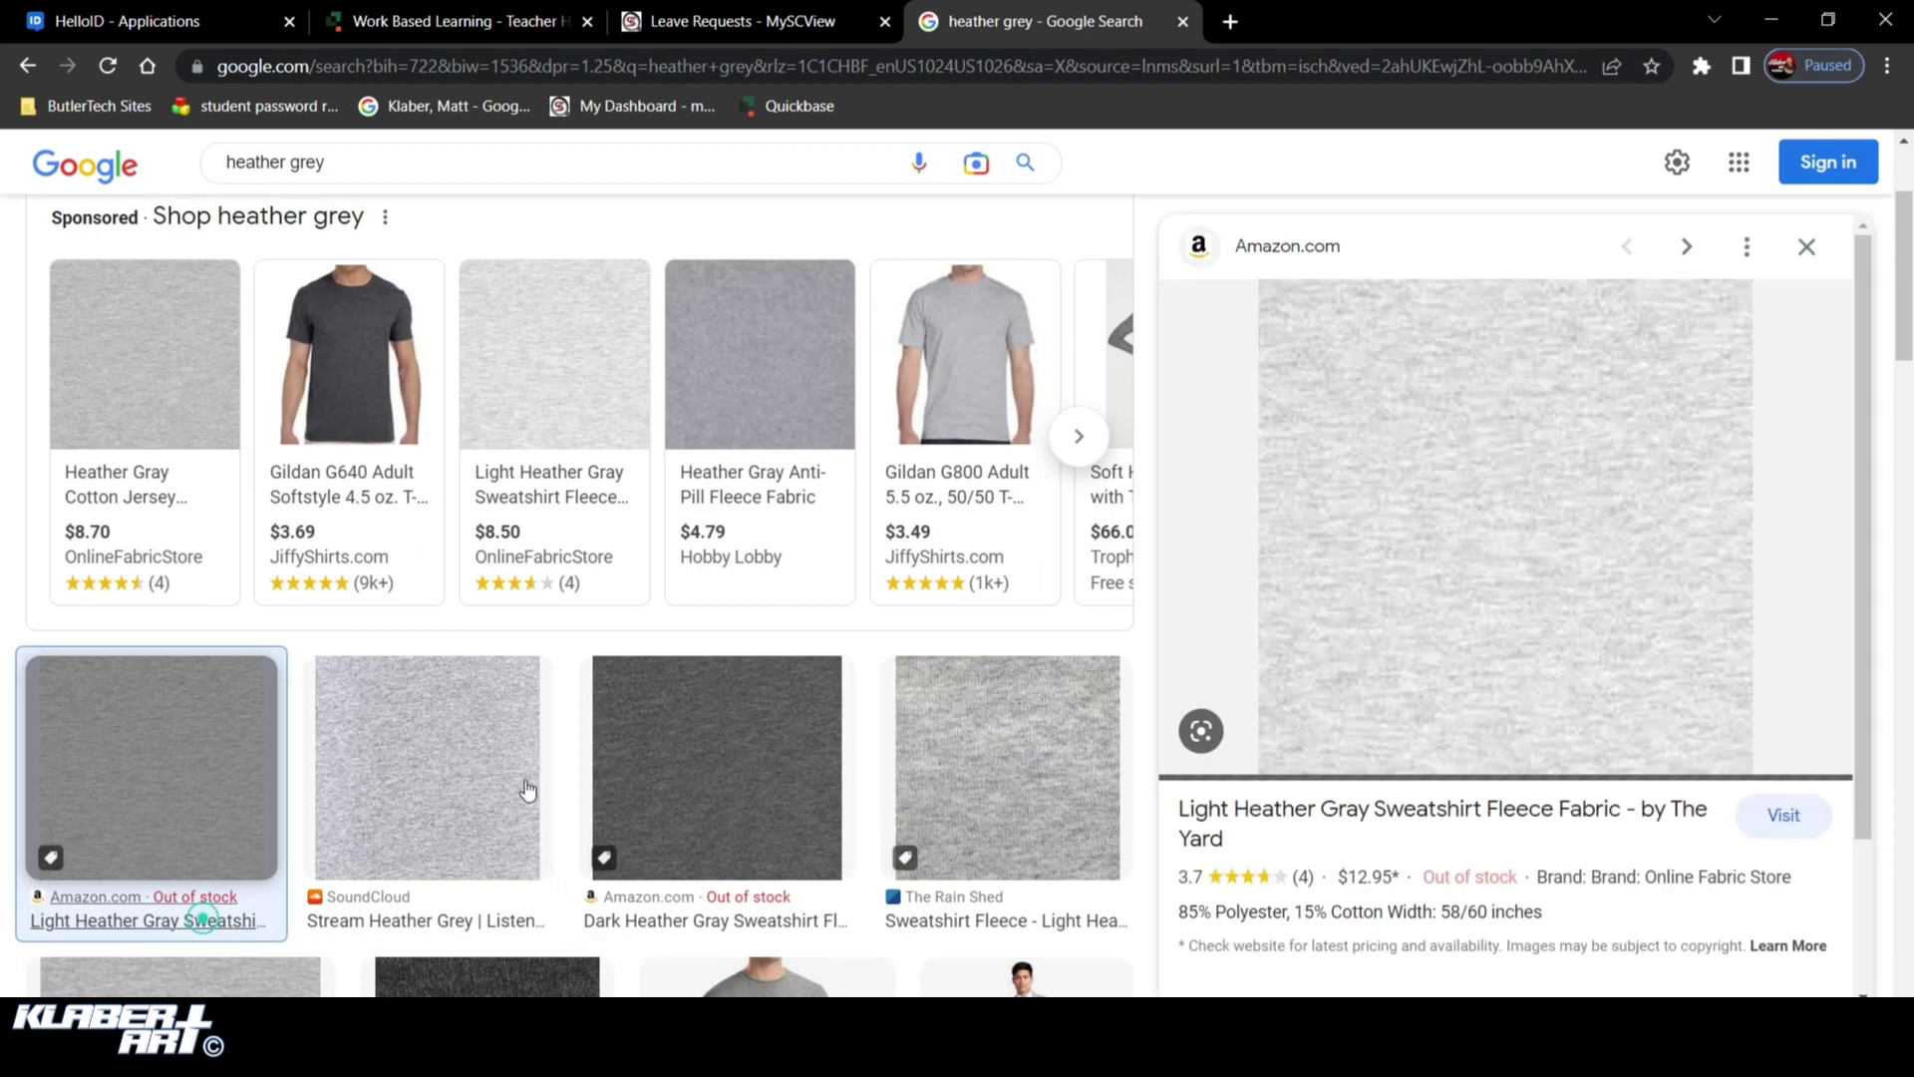
{"action": "right_click", "coordinate": [1424, 423]}
{"action": "left_click", "coordinate": [1544, 729]}
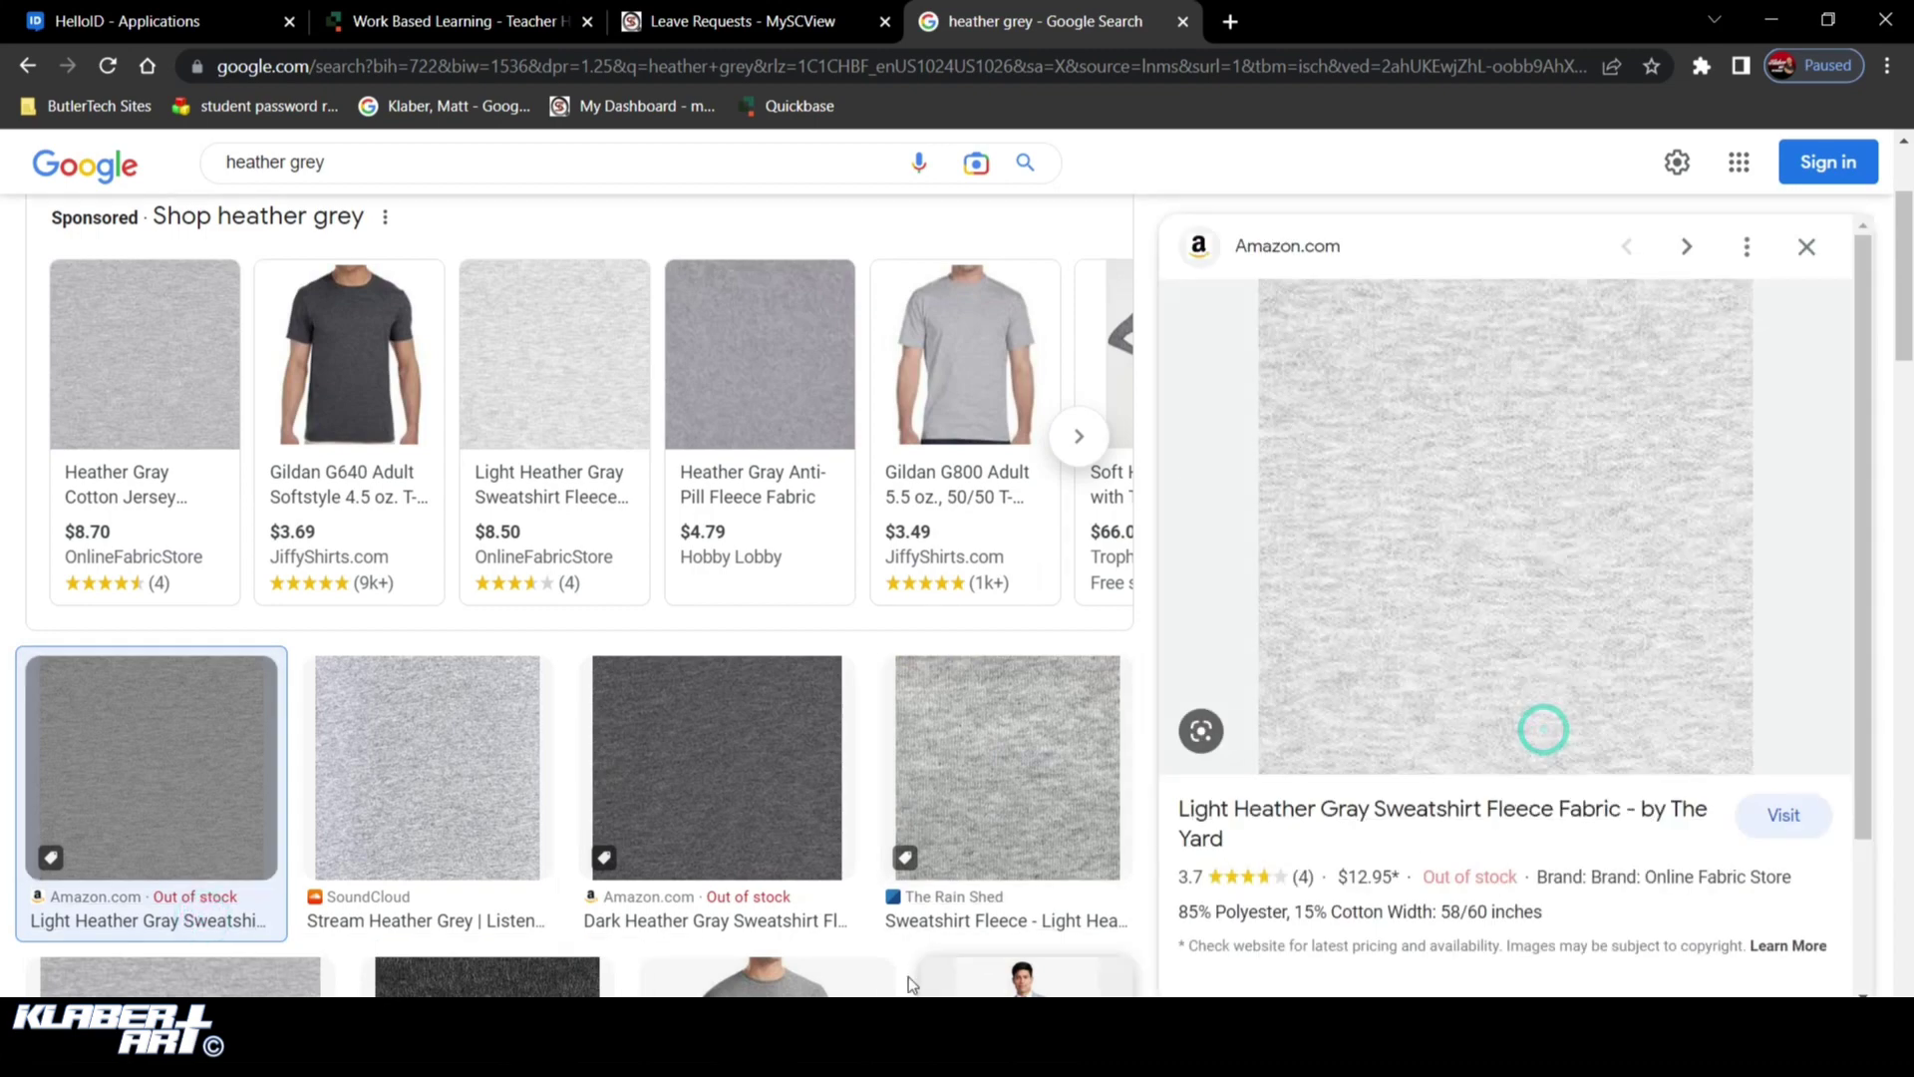
Switch to Photoshop and paste the copied fabric texture directly above the red background layer of the LOGO document
{"action": "left_click", "coordinate": [758, 1049]}
{"action": "left_click", "coordinate": [93, 18]}
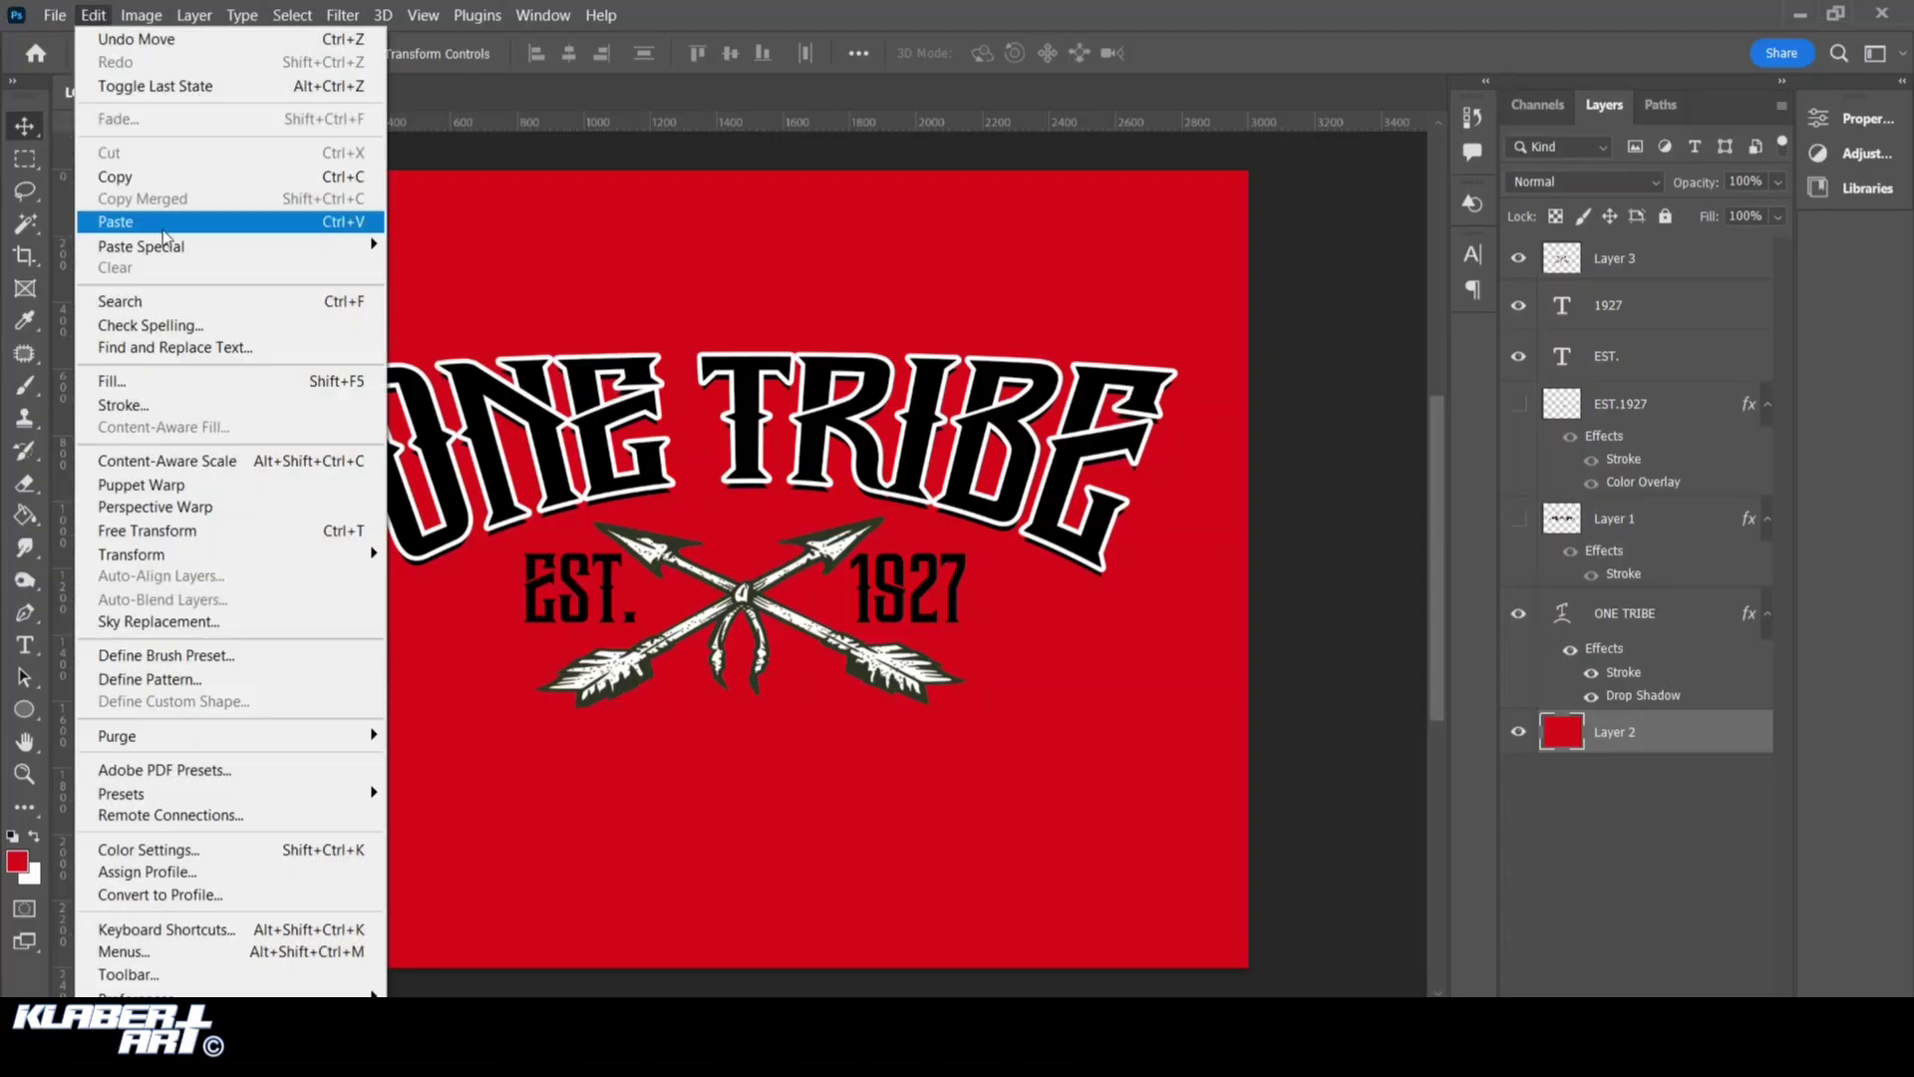
{"action": "left_click", "coordinate": [150, 220]}
Scale the pasted fabric texture with Free Transform to about 620% so it covers the whole canvas, and apply it
{"action": "left_click", "coordinate": [110, 8]}
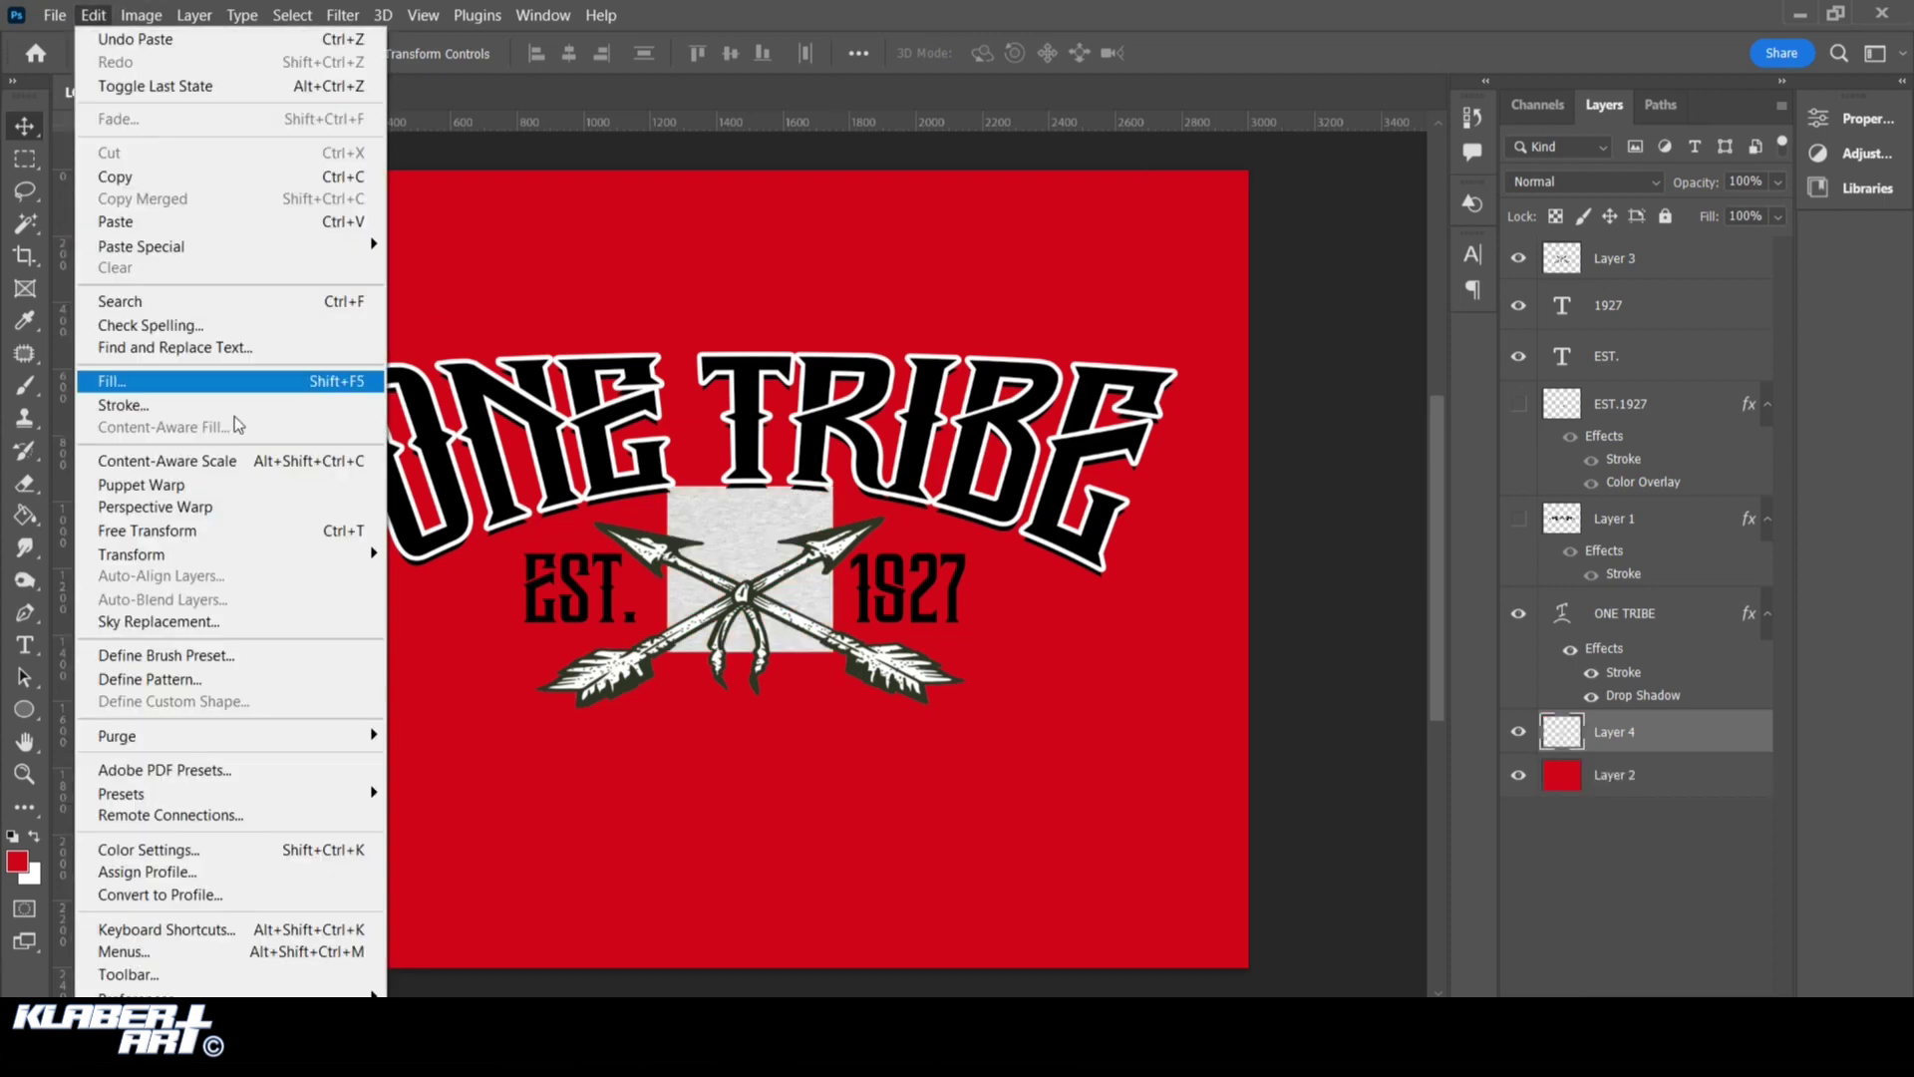
{"action": "left_click", "coordinate": [237, 529]}
{"action": "left_click_drag", "start_coordinate": [661, 504], "coordinate": [212, 178]}
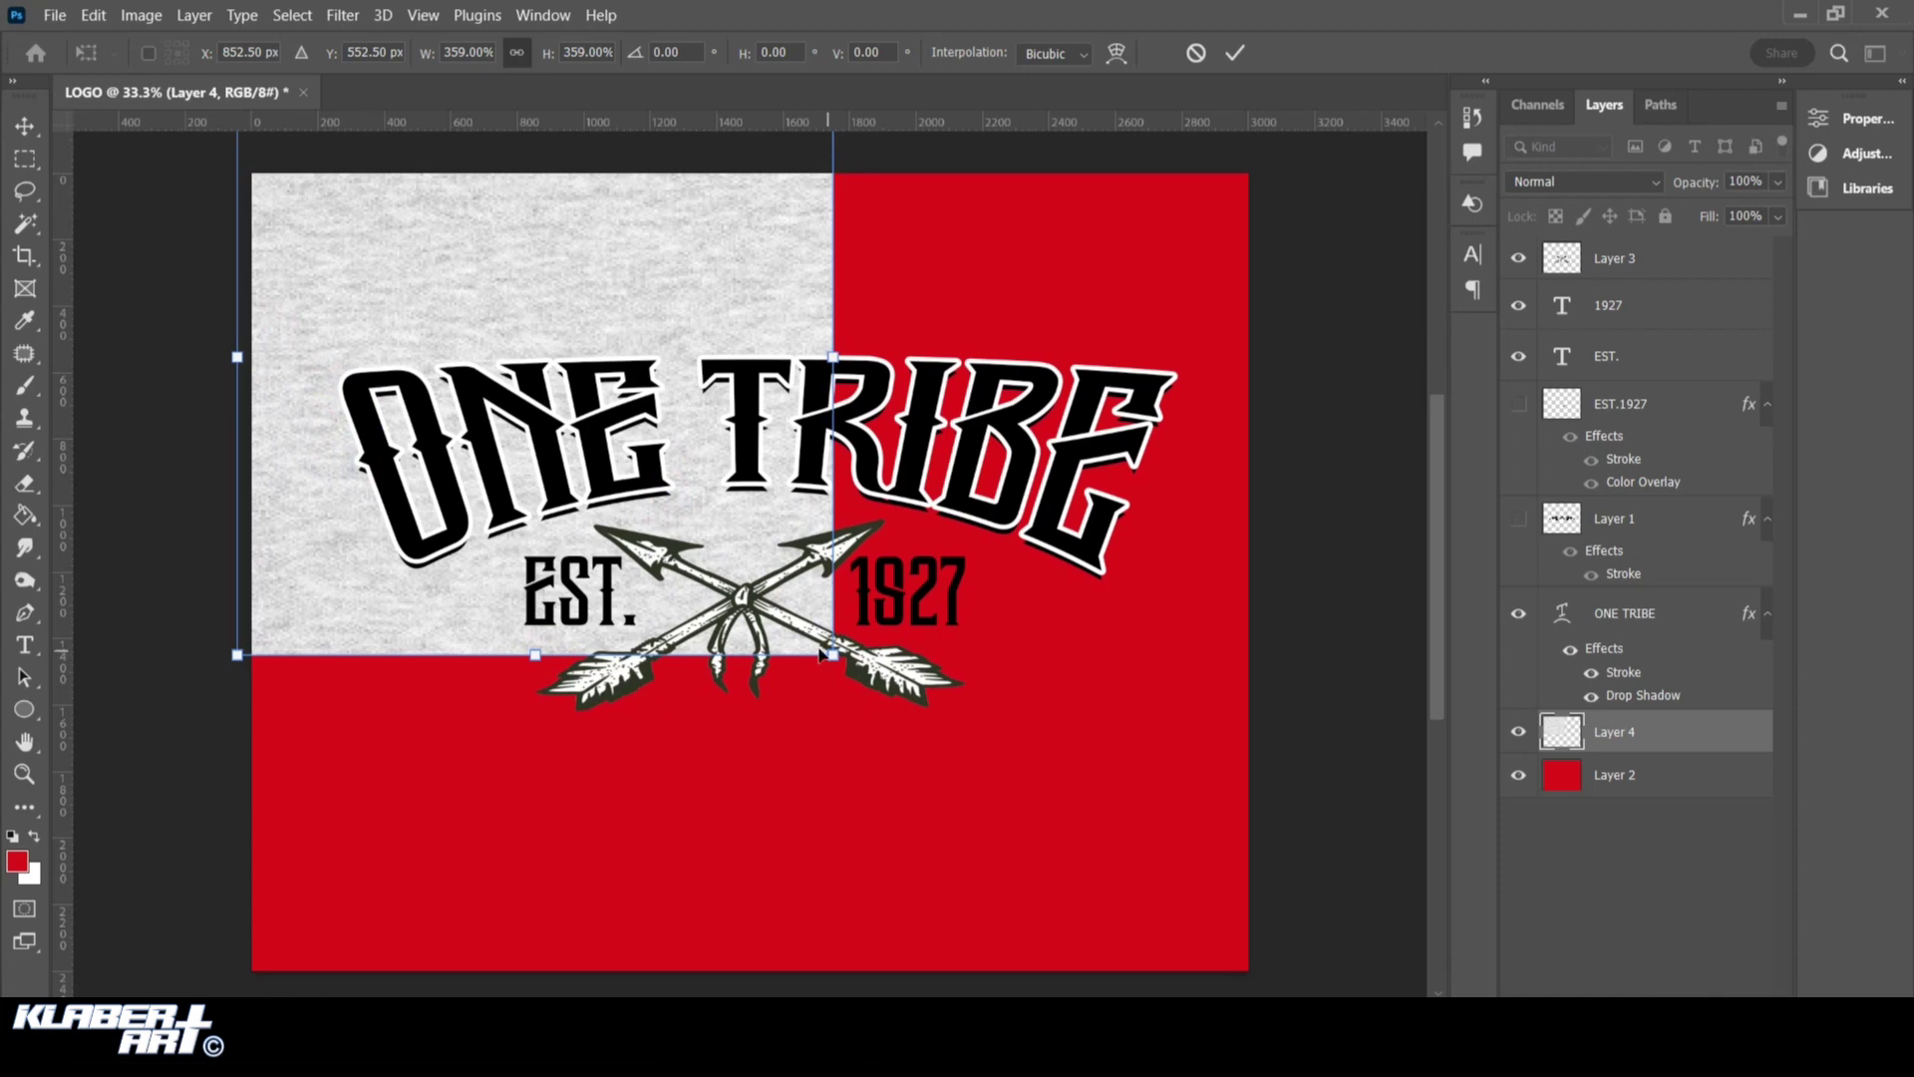
{"action": "left_click_drag", "start_coordinate": [832, 656], "coordinate": [1276, 957]}
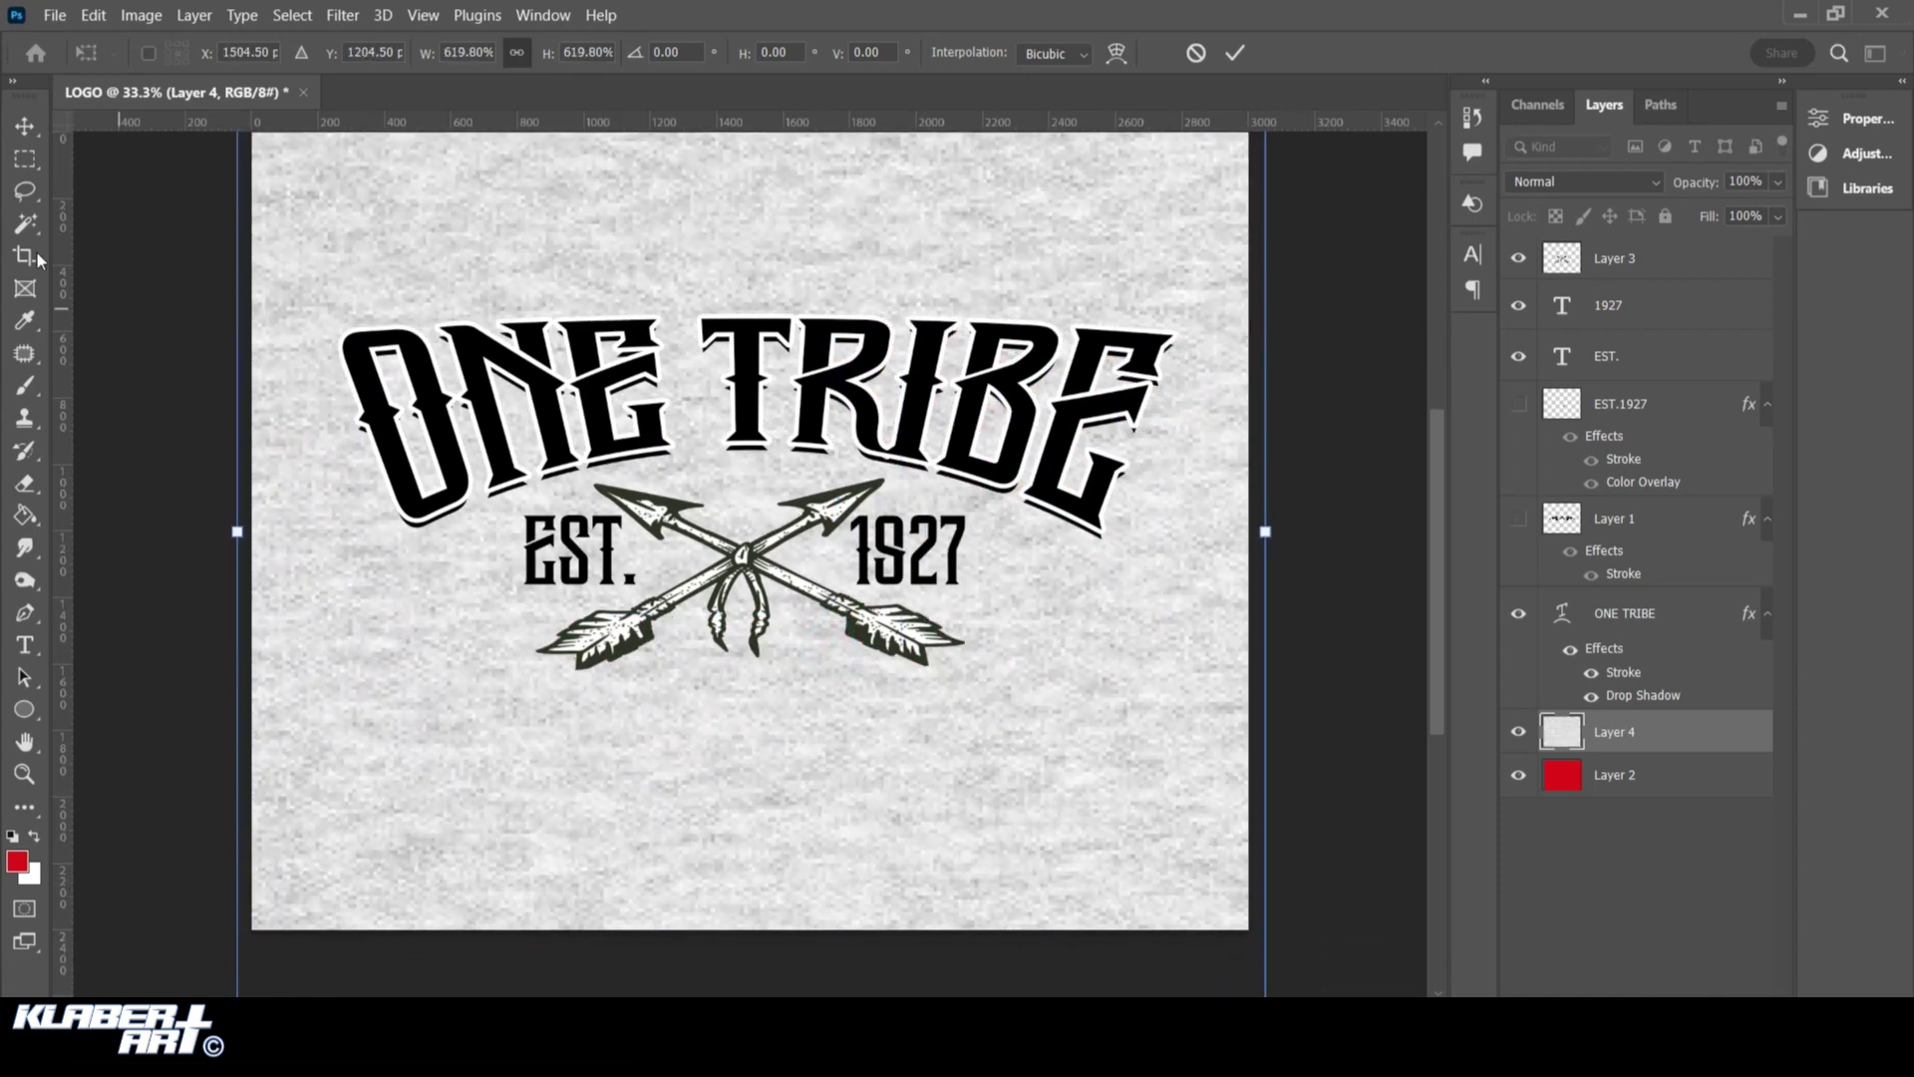
{"action": "left_click", "coordinate": [19, 130]}
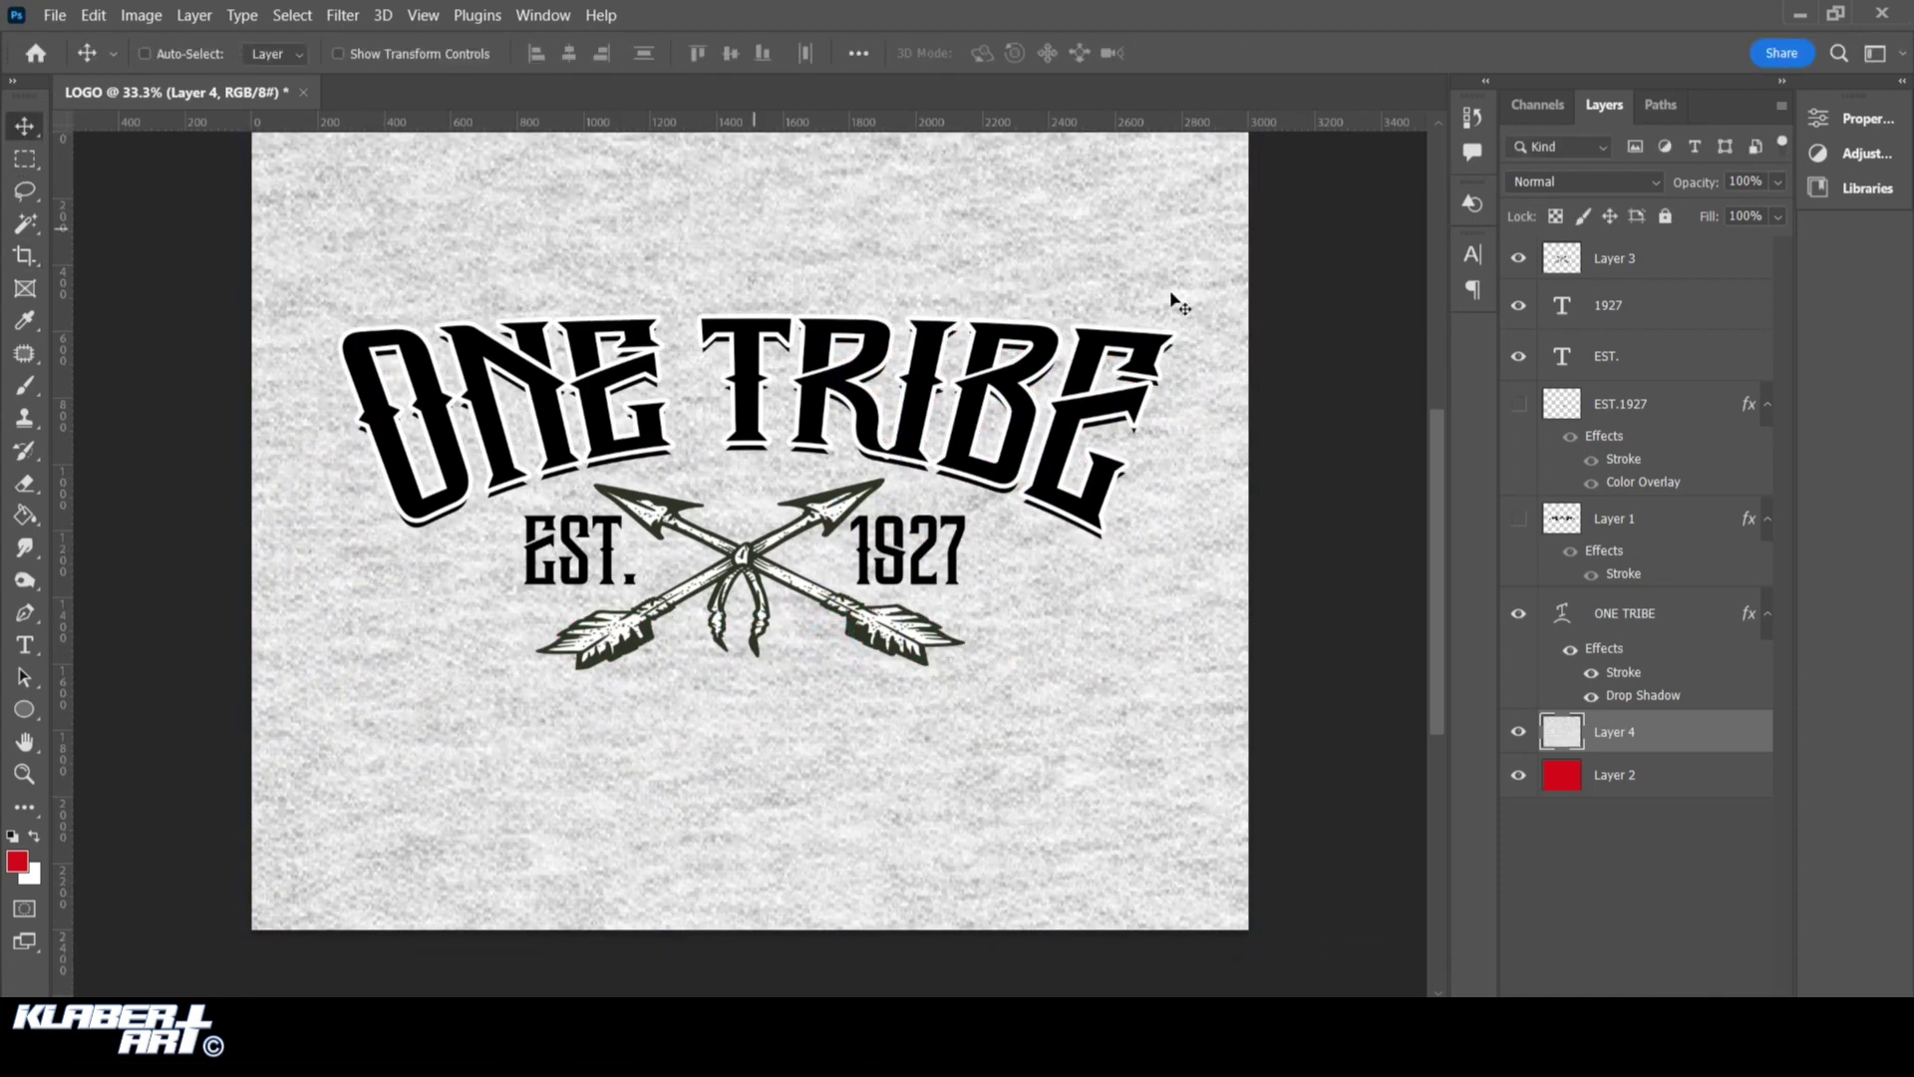
Change the Stroke colour in the ONE TRIBE layer's style to red e31b1b and apply it
{"action": "double_click", "coordinate": [1679, 620]}
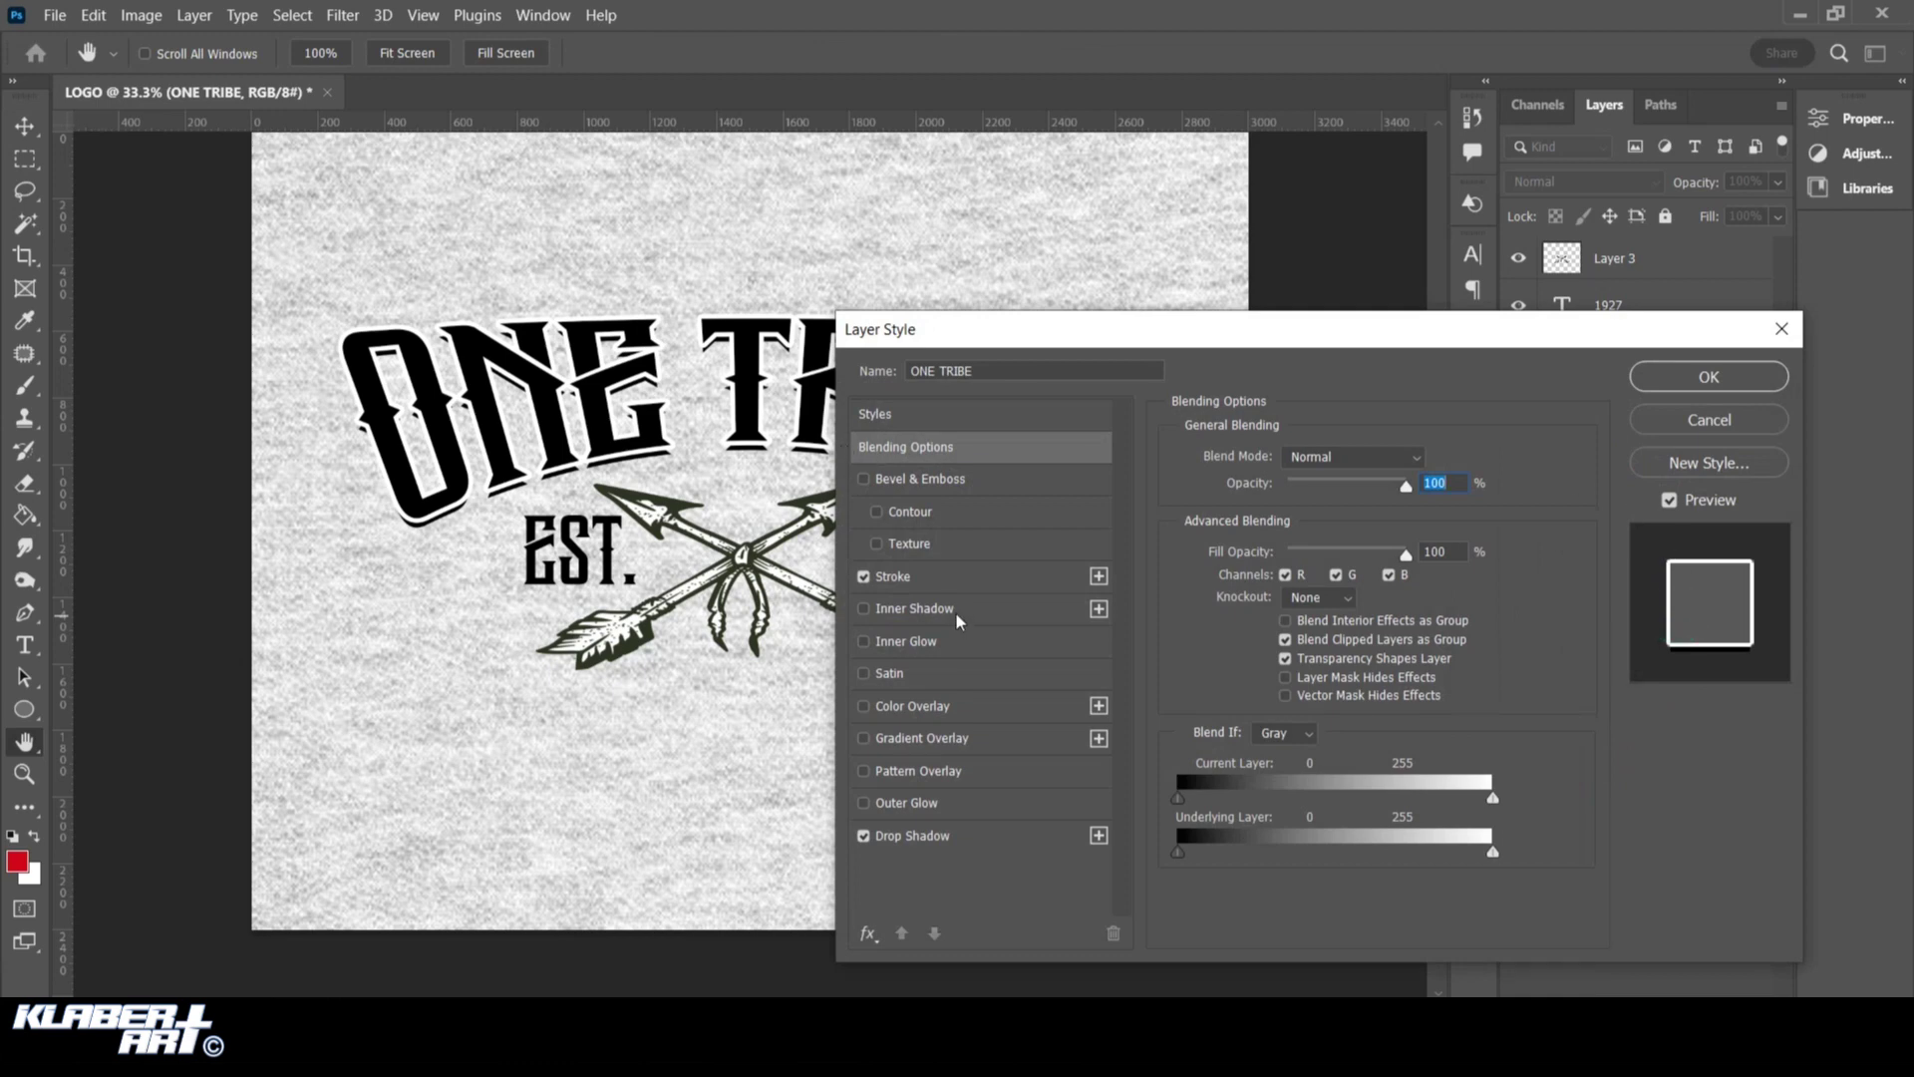
{"action": "left_click", "coordinate": [977, 578]}
{"action": "left_click", "coordinate": [1241, 632]}
{"action": "type", "text": "ff0000"}
{"action": "left_click", "coordinate": [1460, 419]}
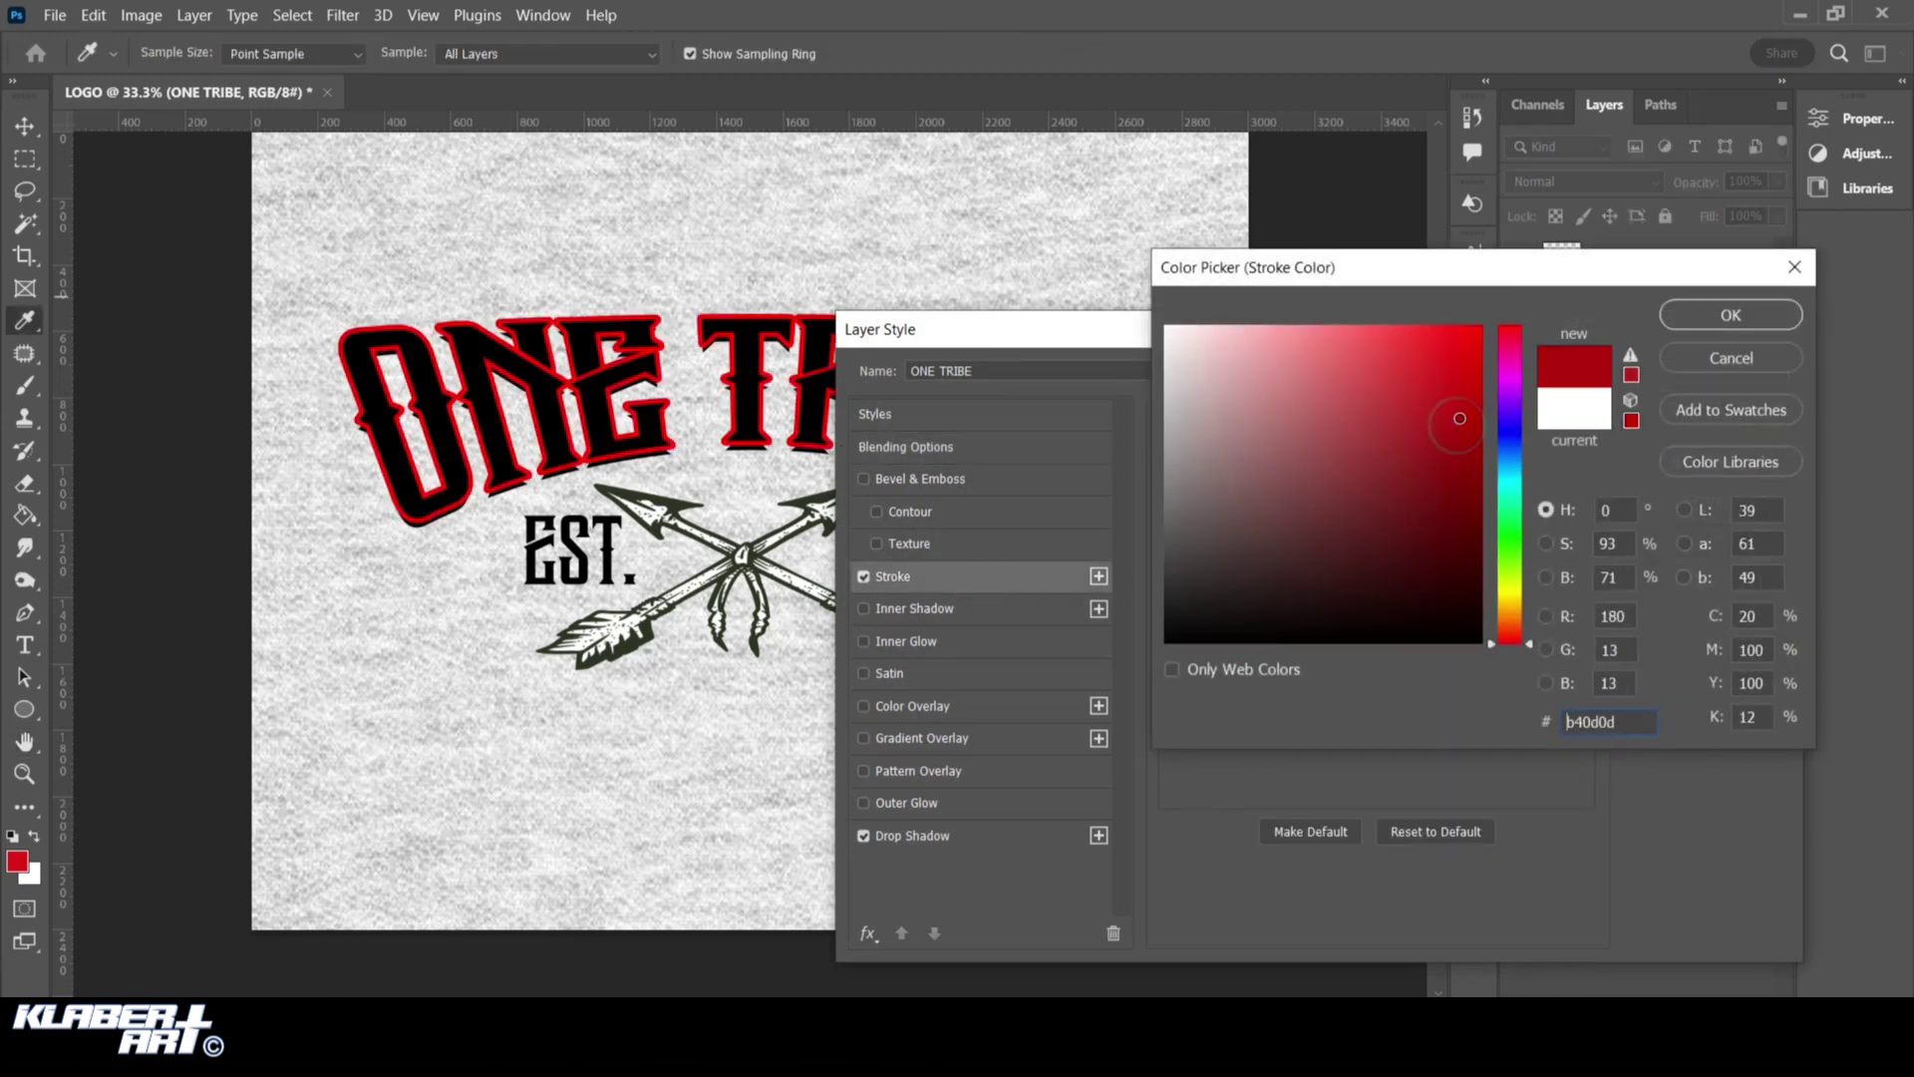
{"action": "left_click", "coordinate": [1445, 364]}
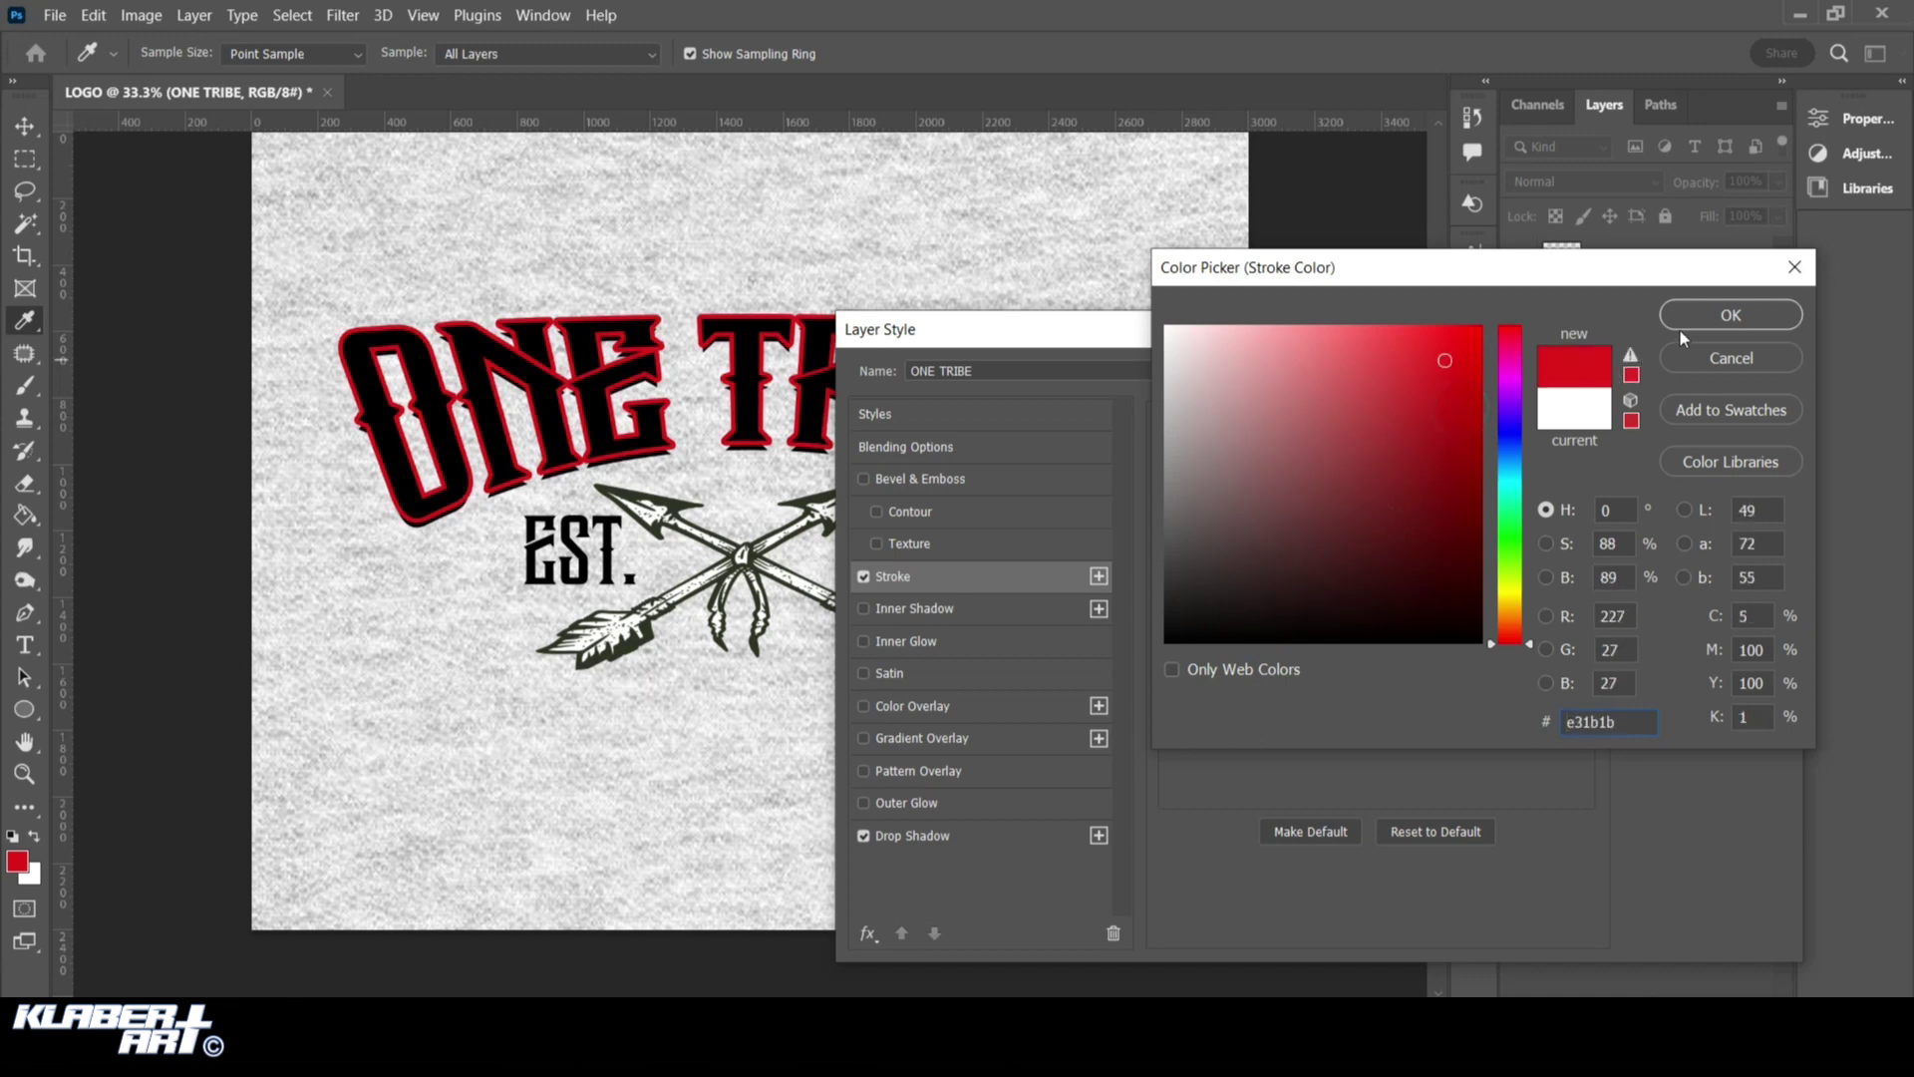
{"action": "left_click", "coordinate": [1684, 324]}
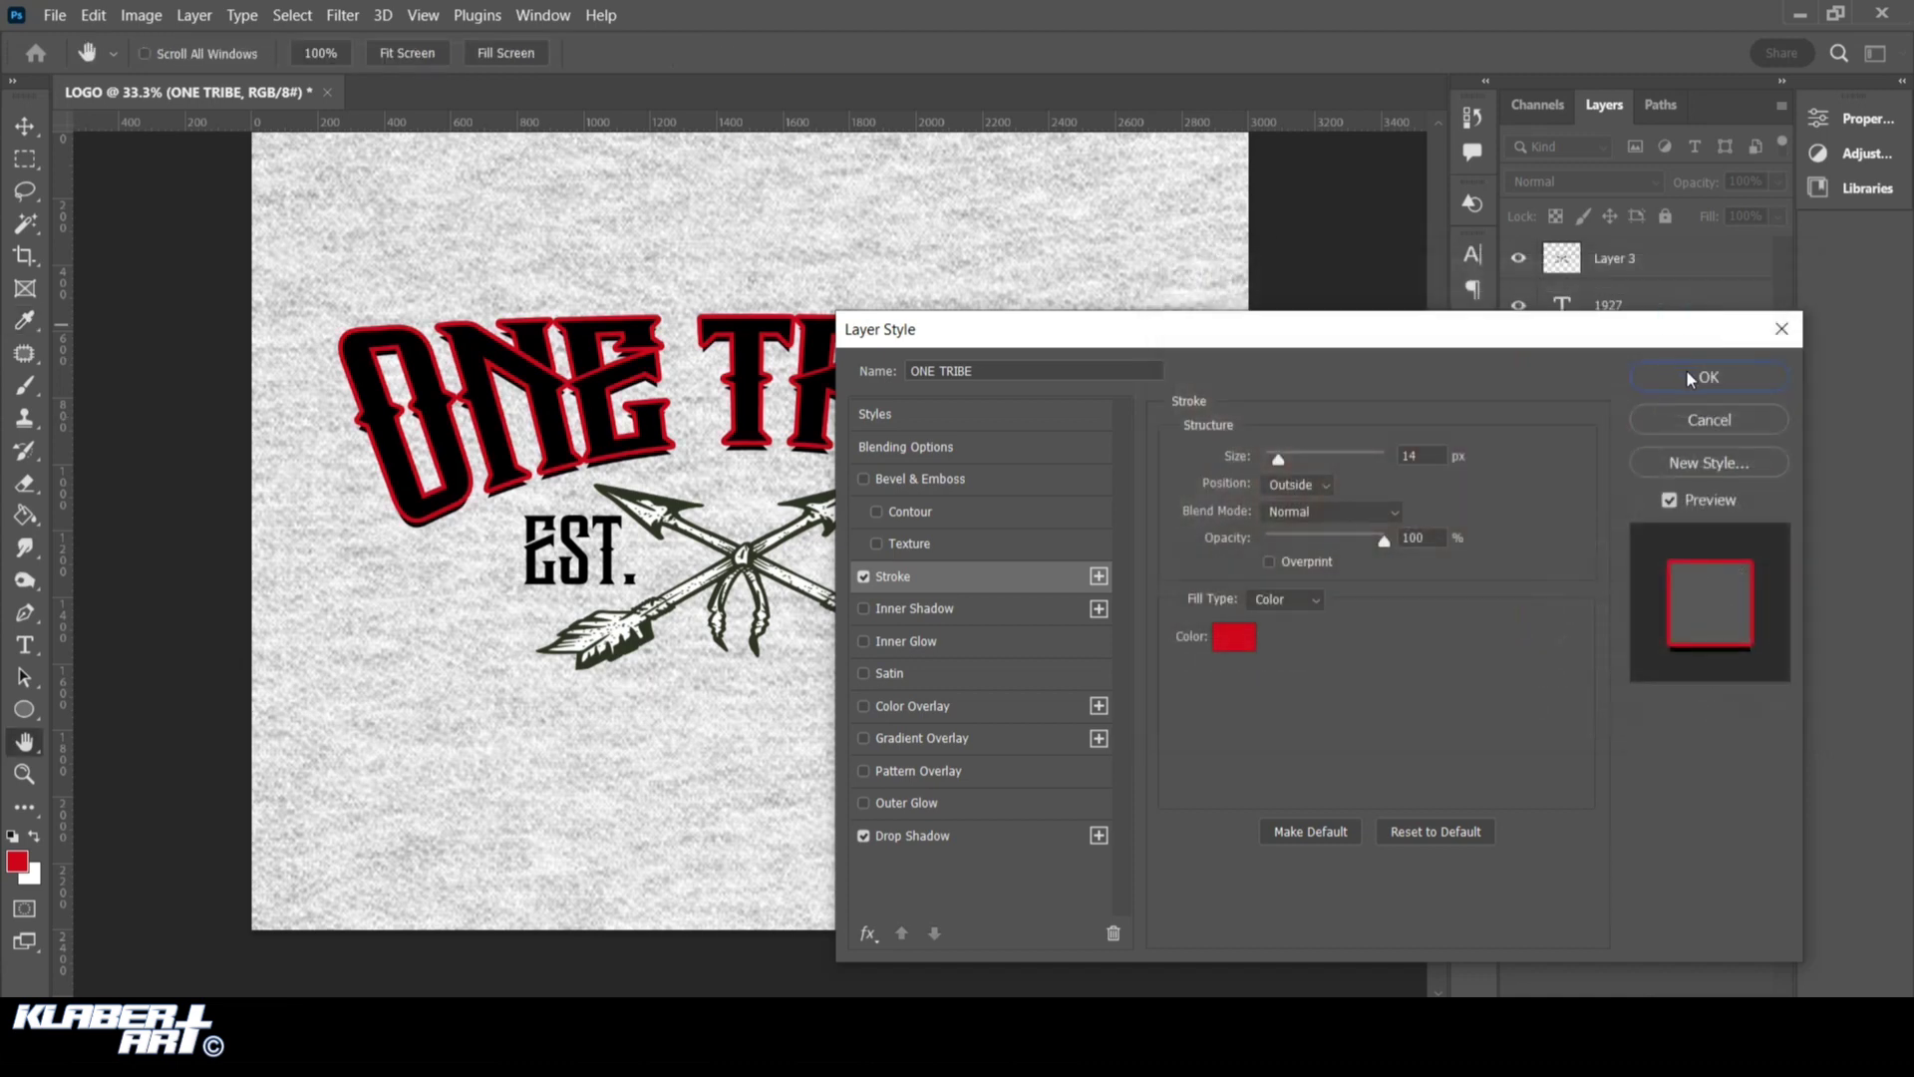
{"action": "left_click", "coordinate": [1692, 378]}
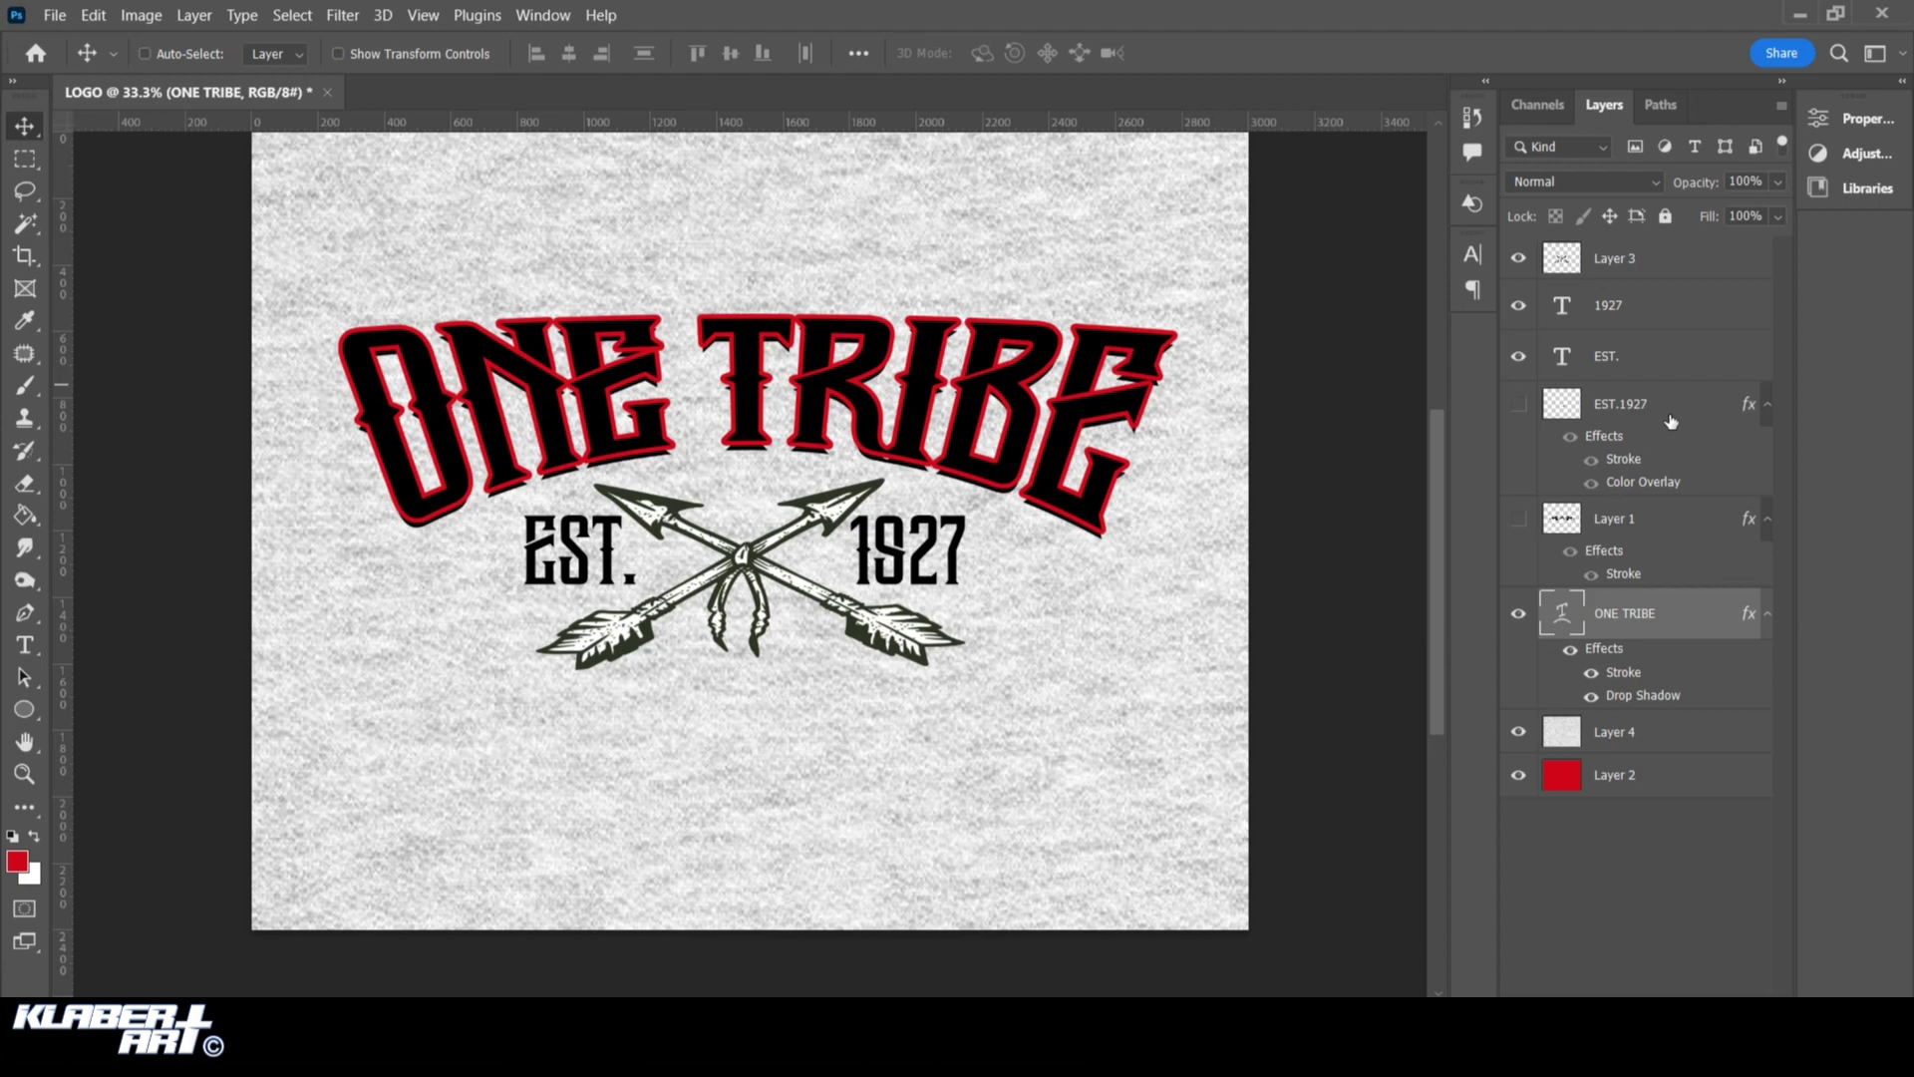
In the hidden EST.1927 layer's style, set the Color Overlay to the ONE TRIBE outline red, e31b1b, and turn off its Stroke
{"action": "left_click", "coordinate": [1672, 415]}
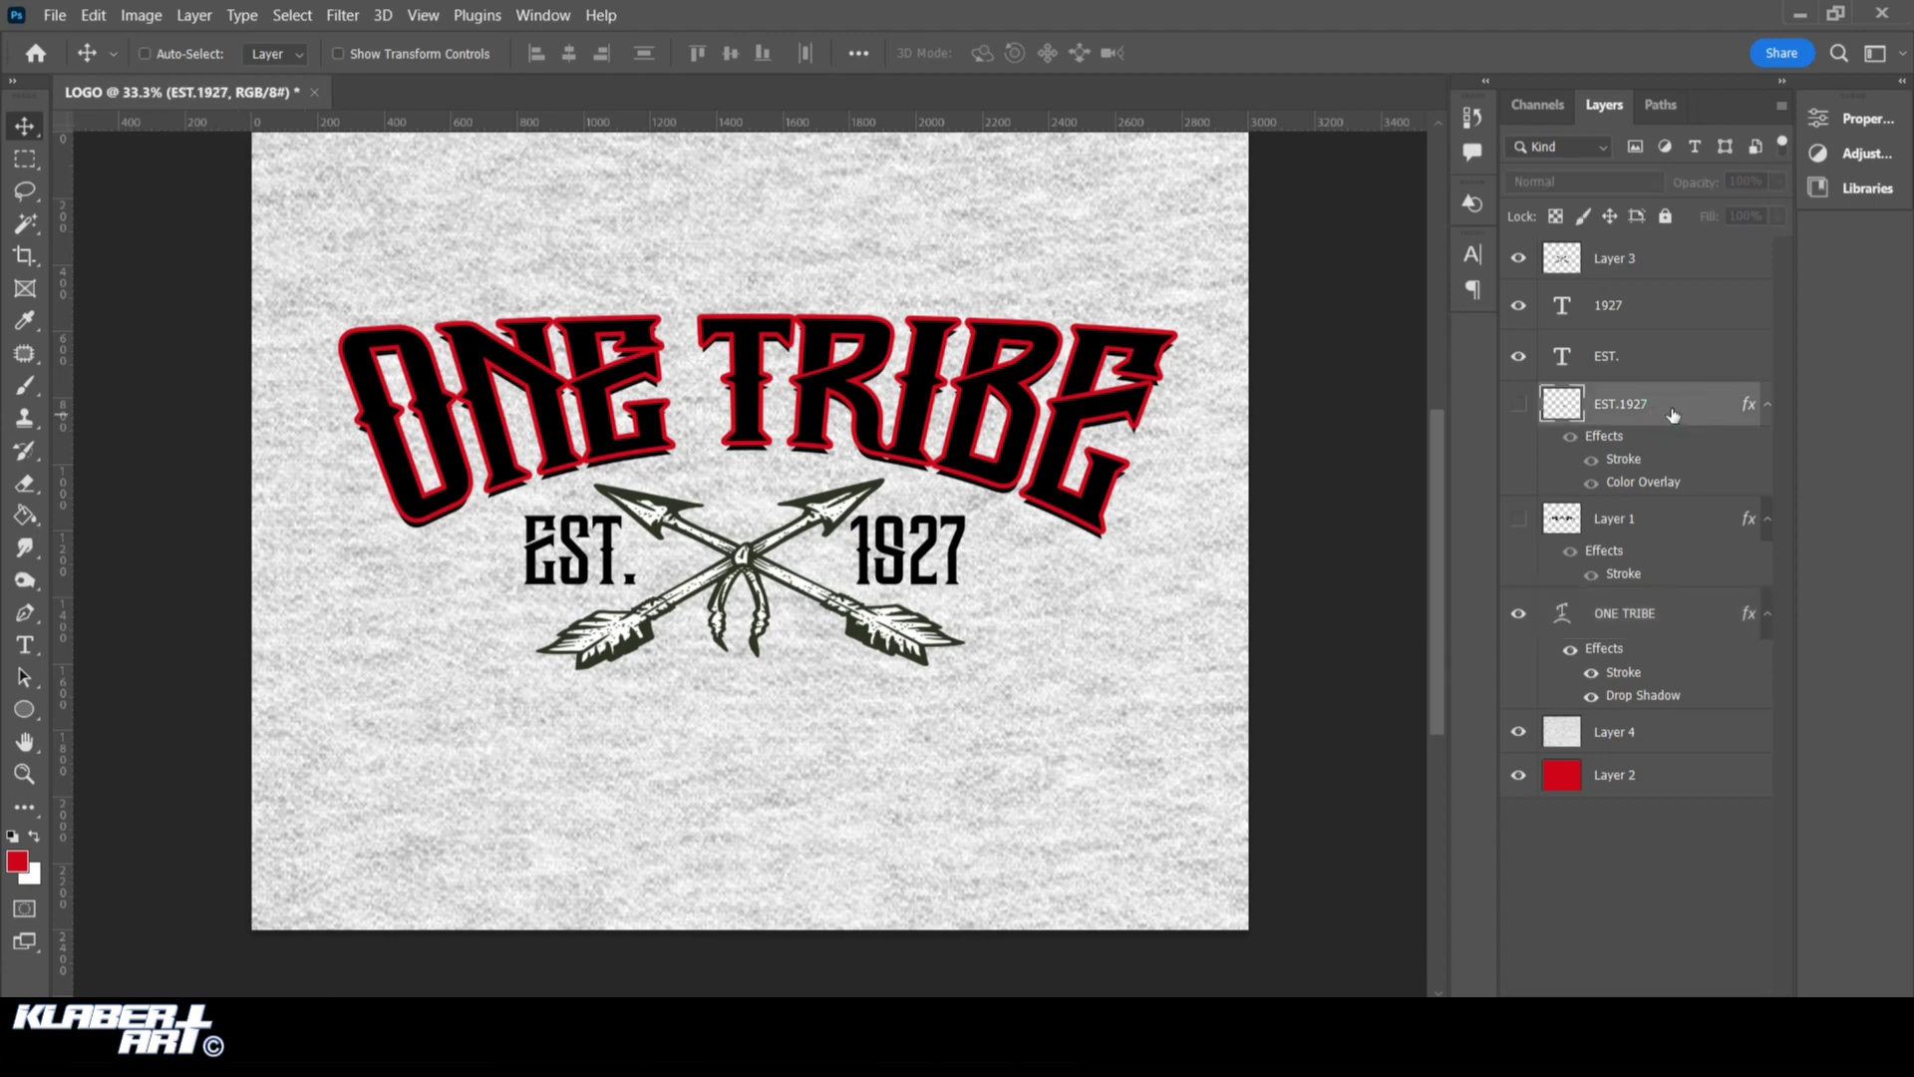
{"action": "double_click", "coordinate": [1671, 409]}
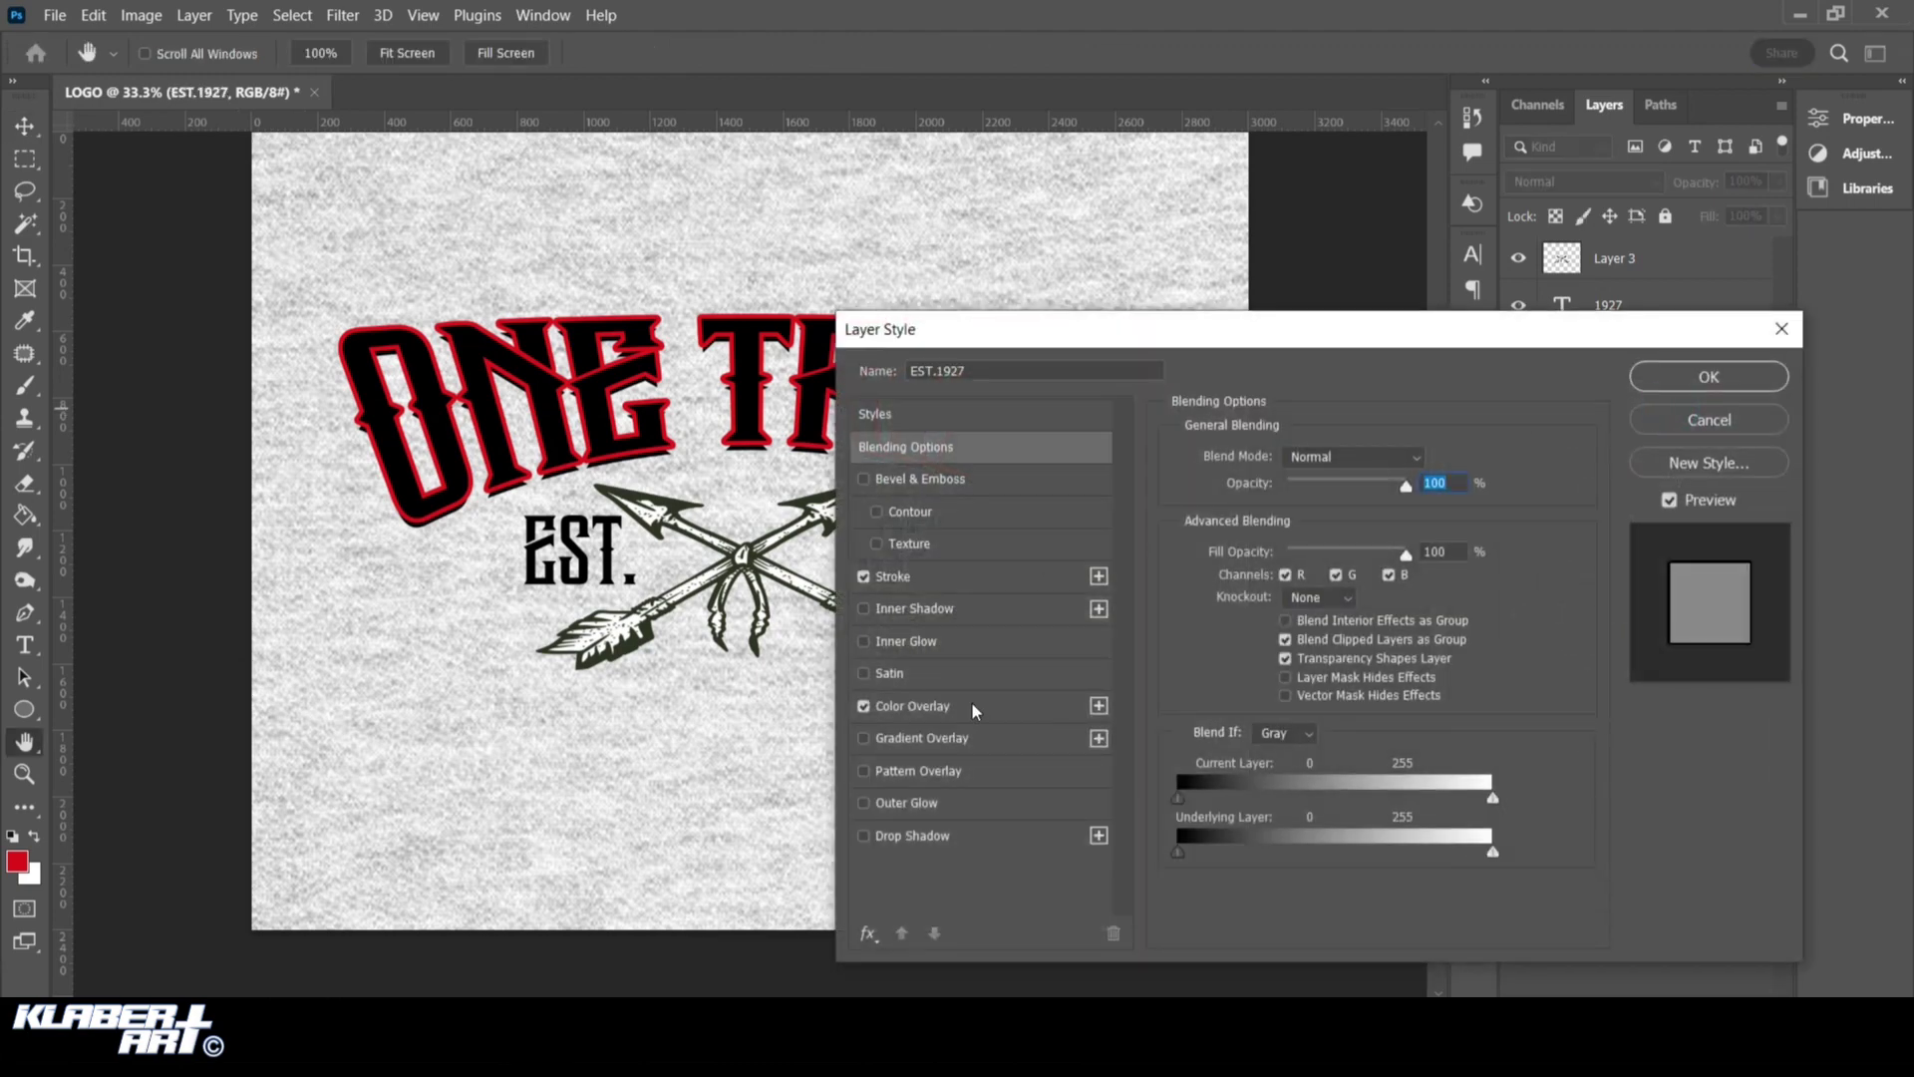
{"action": "left_click", "coordinate": [973, 706]}
{"action": "left_click", "coordinate": [1433, 477]}
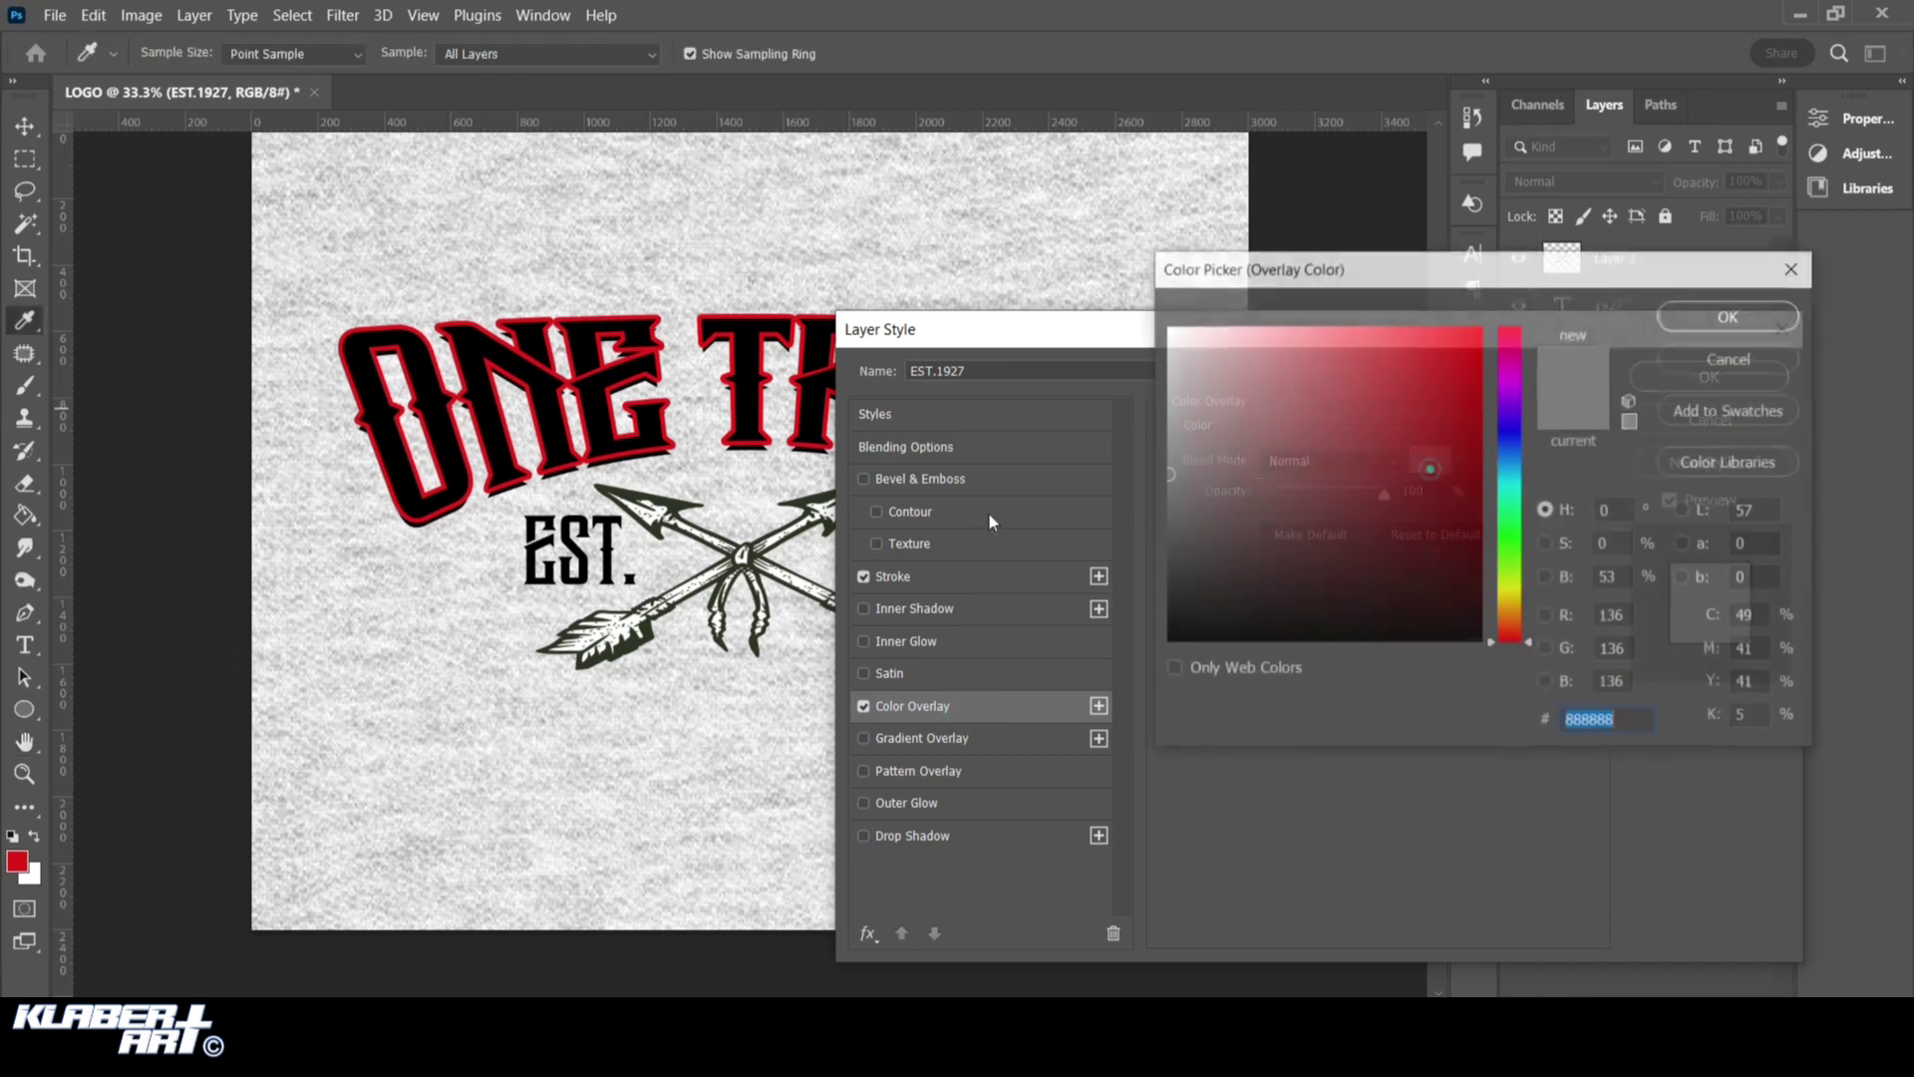
{"action": "left_click", "coordinate": [571, 440]}
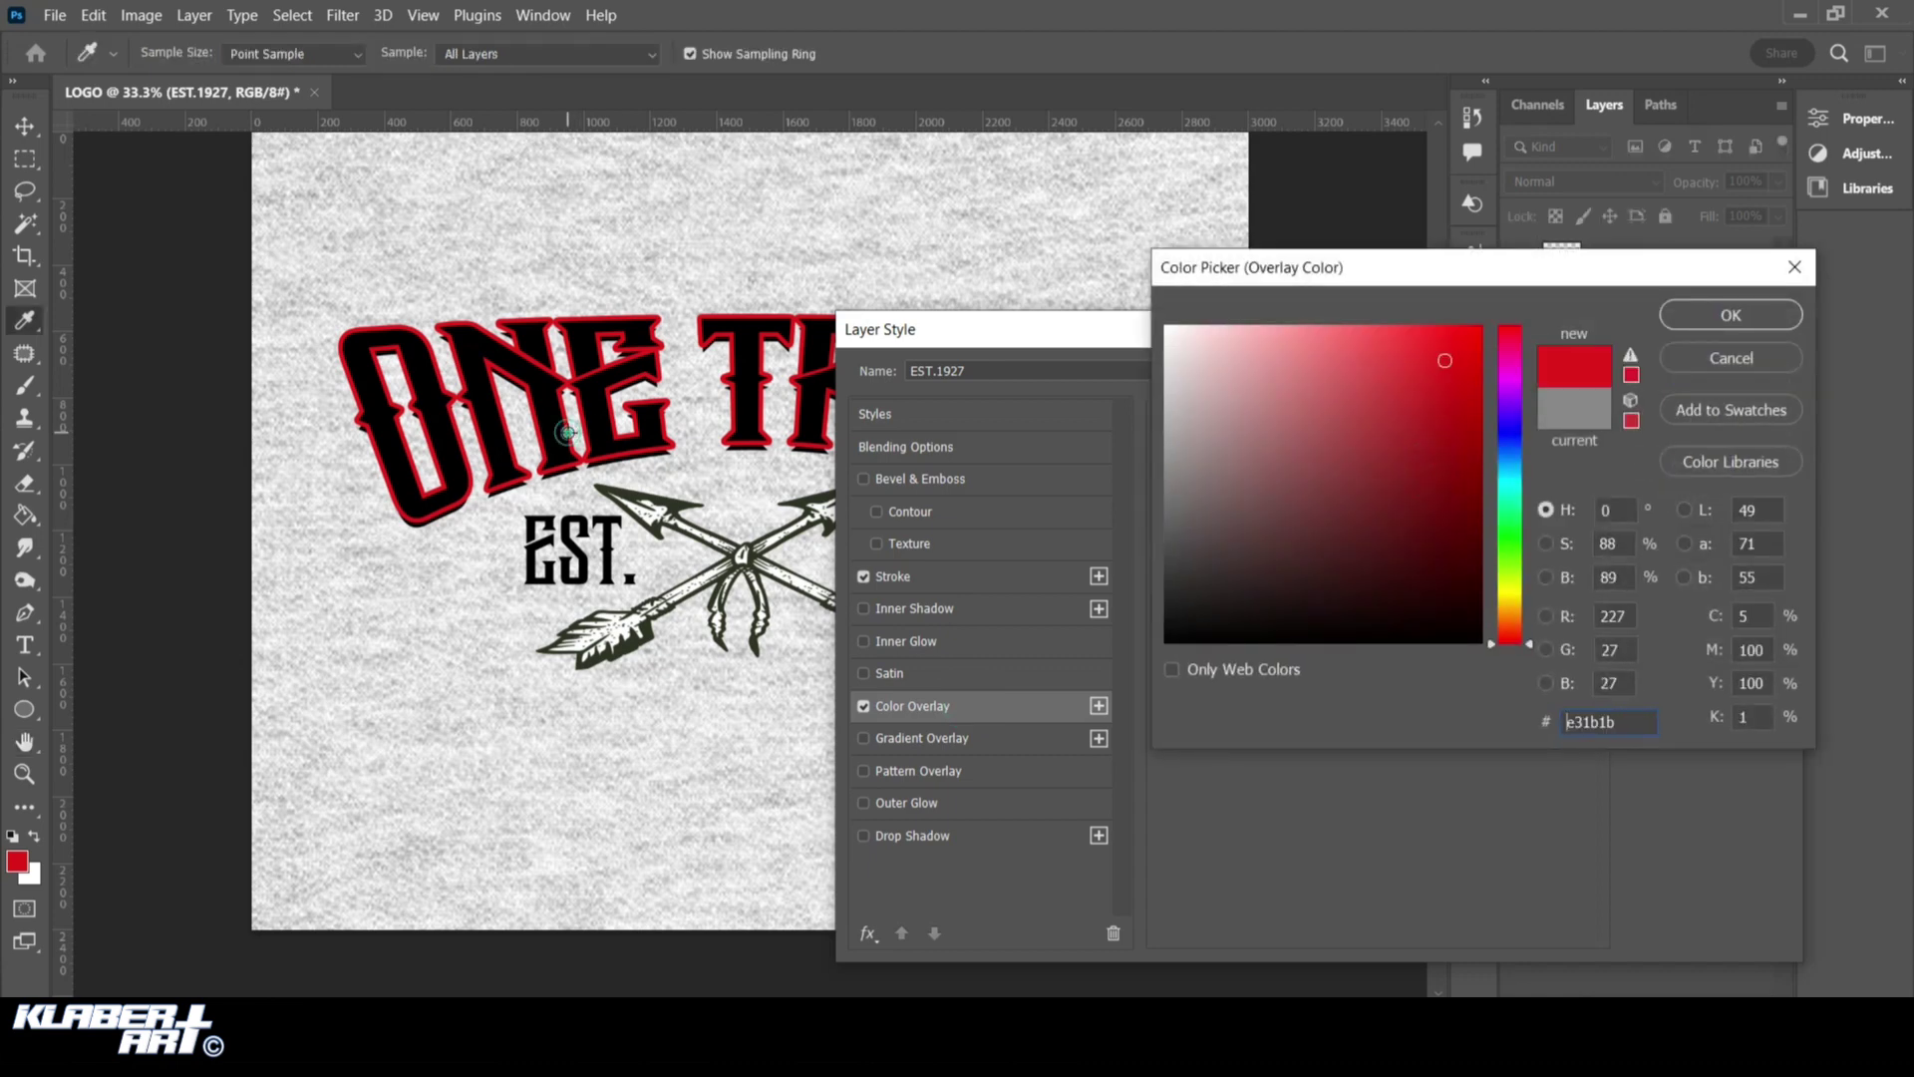
{"action": "left_click", "coordinate": [1692, 319]}
{"action": "left_click_drag", "start_coordinate": [1688, 322], "coordinate": [1408, 357]}
{"action": "left_click", "coordinate": [743, 582]}
{"action": "left_click", "coordinate": [1588, 389]}
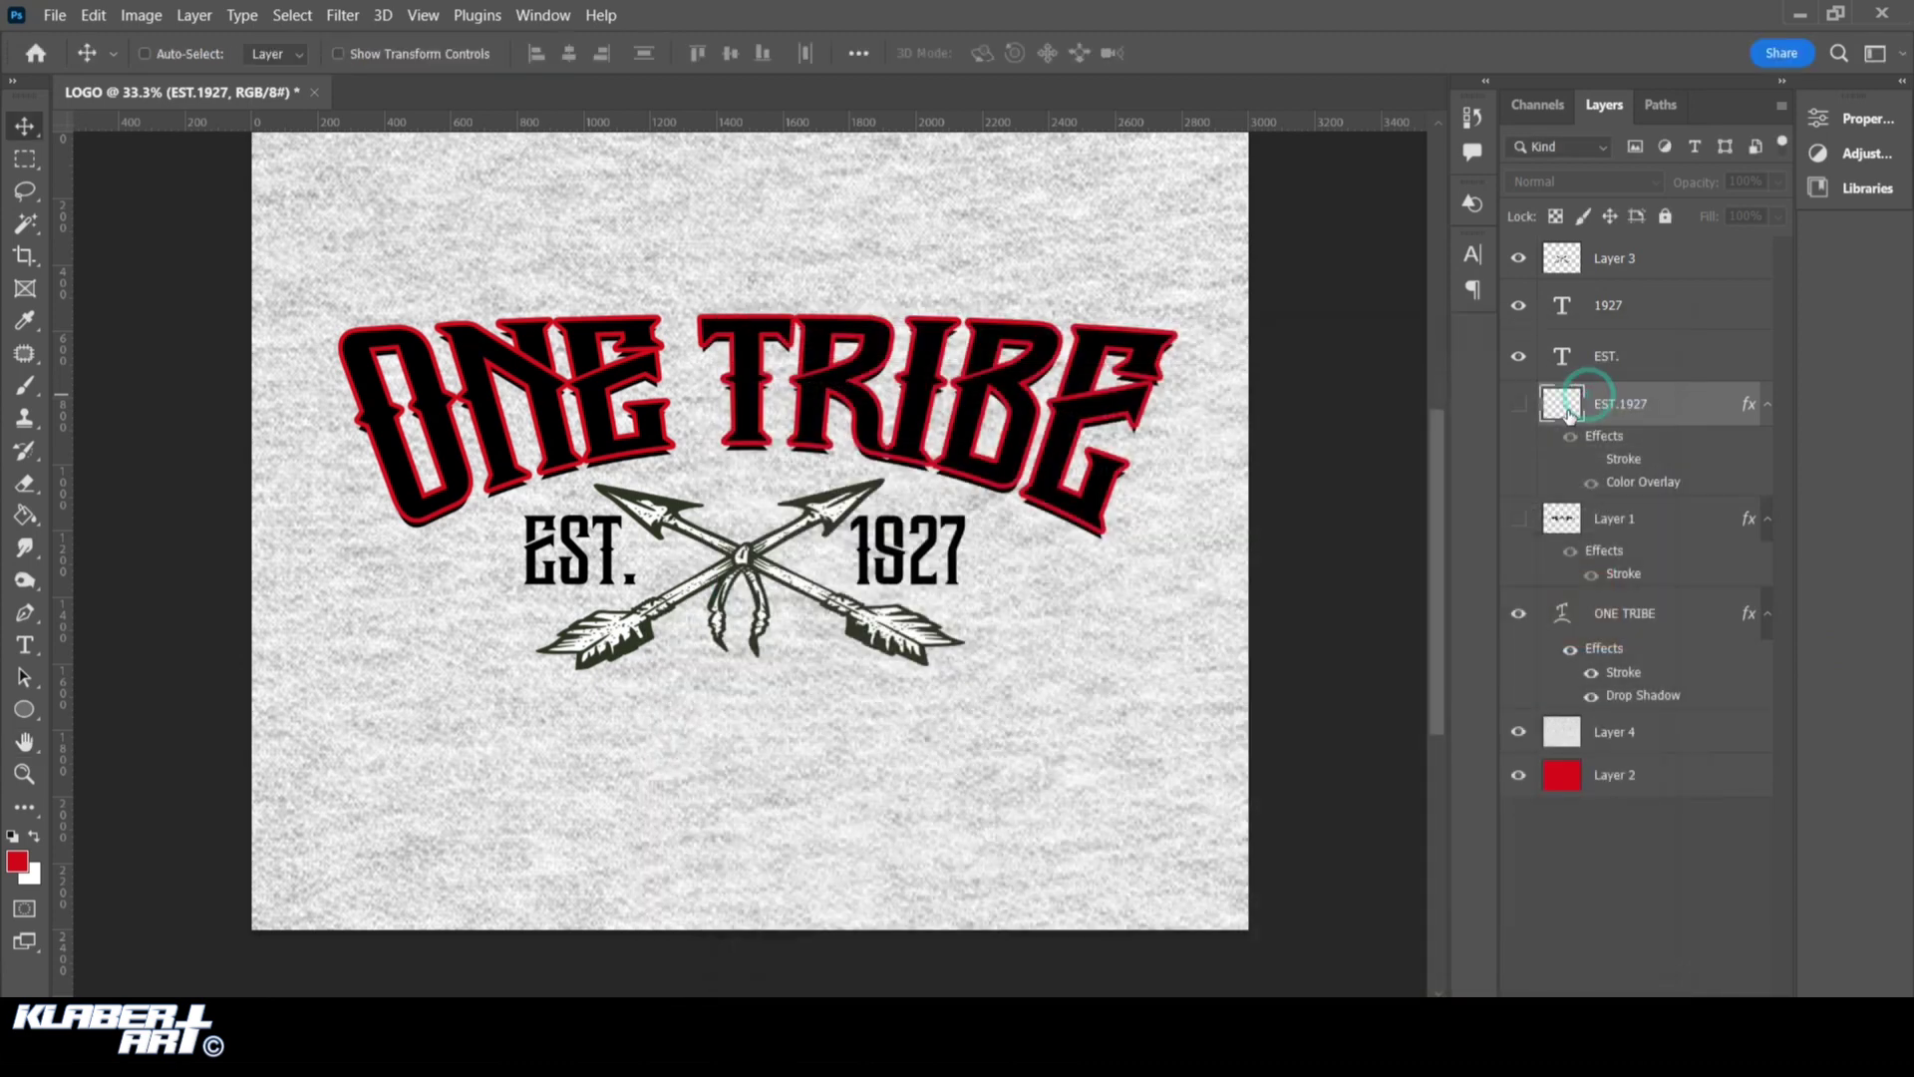
Add a Color Overlay in red e31b1b to the 1927 text layer
{"action": "left_click", "coordinate": [1646, 319]}
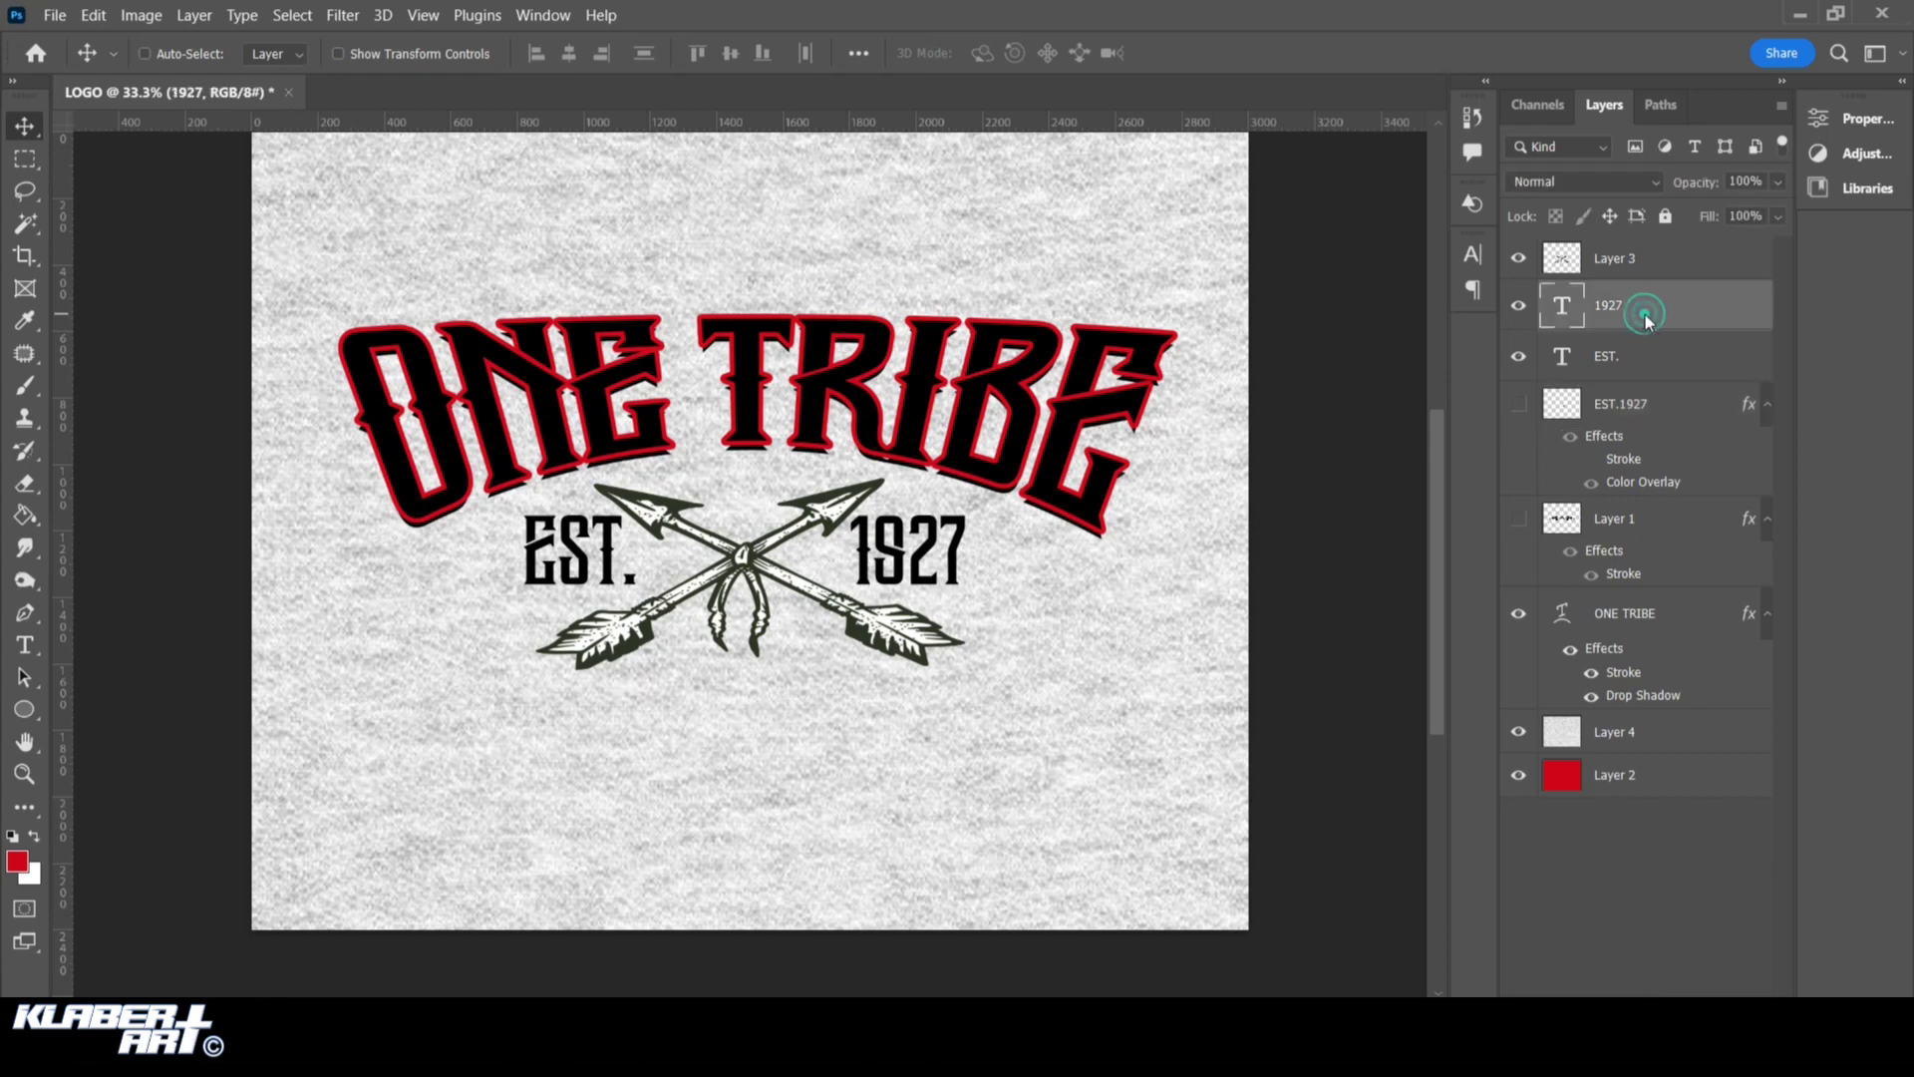
{"action": "double_click", "coordinate": [1646, 319]}
{"action": "left_click", "coordinate": [859, 710]}
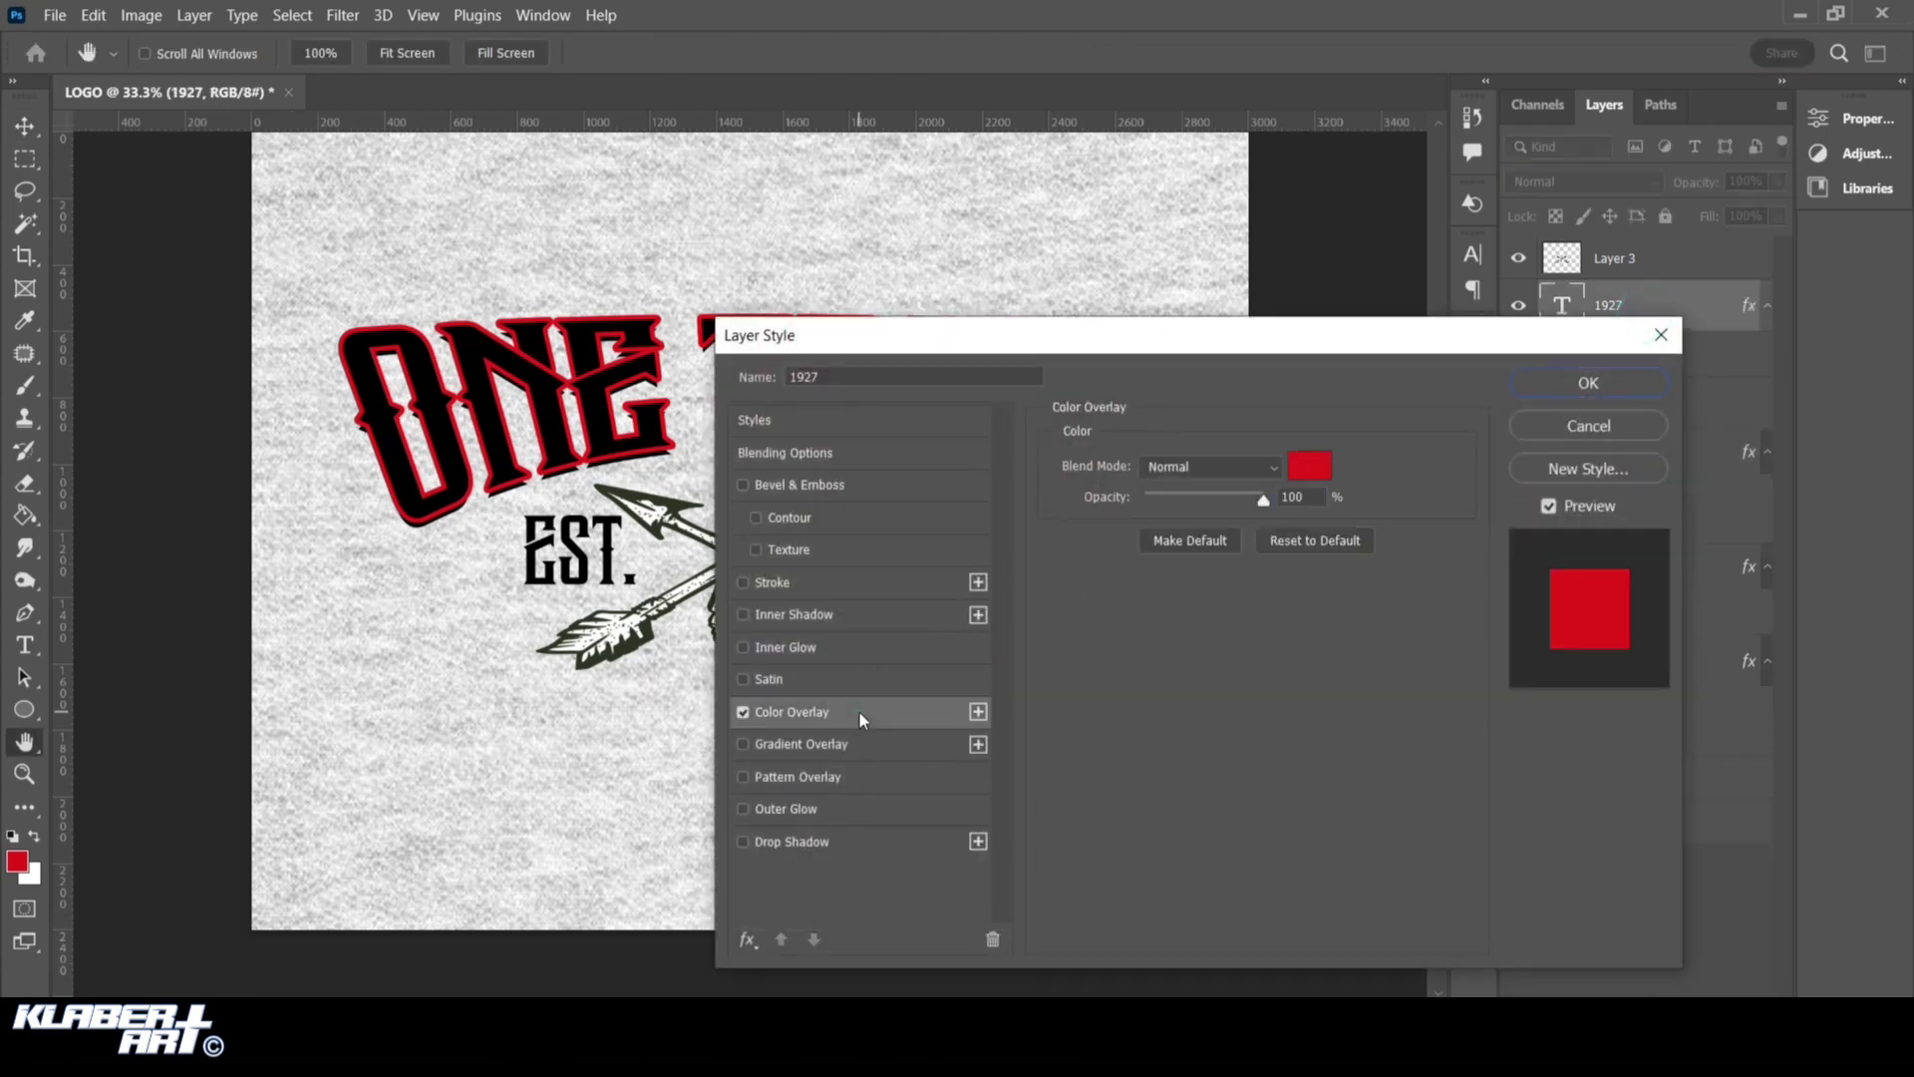
{"action": "left_click", "coordinate": [1309, 466]}
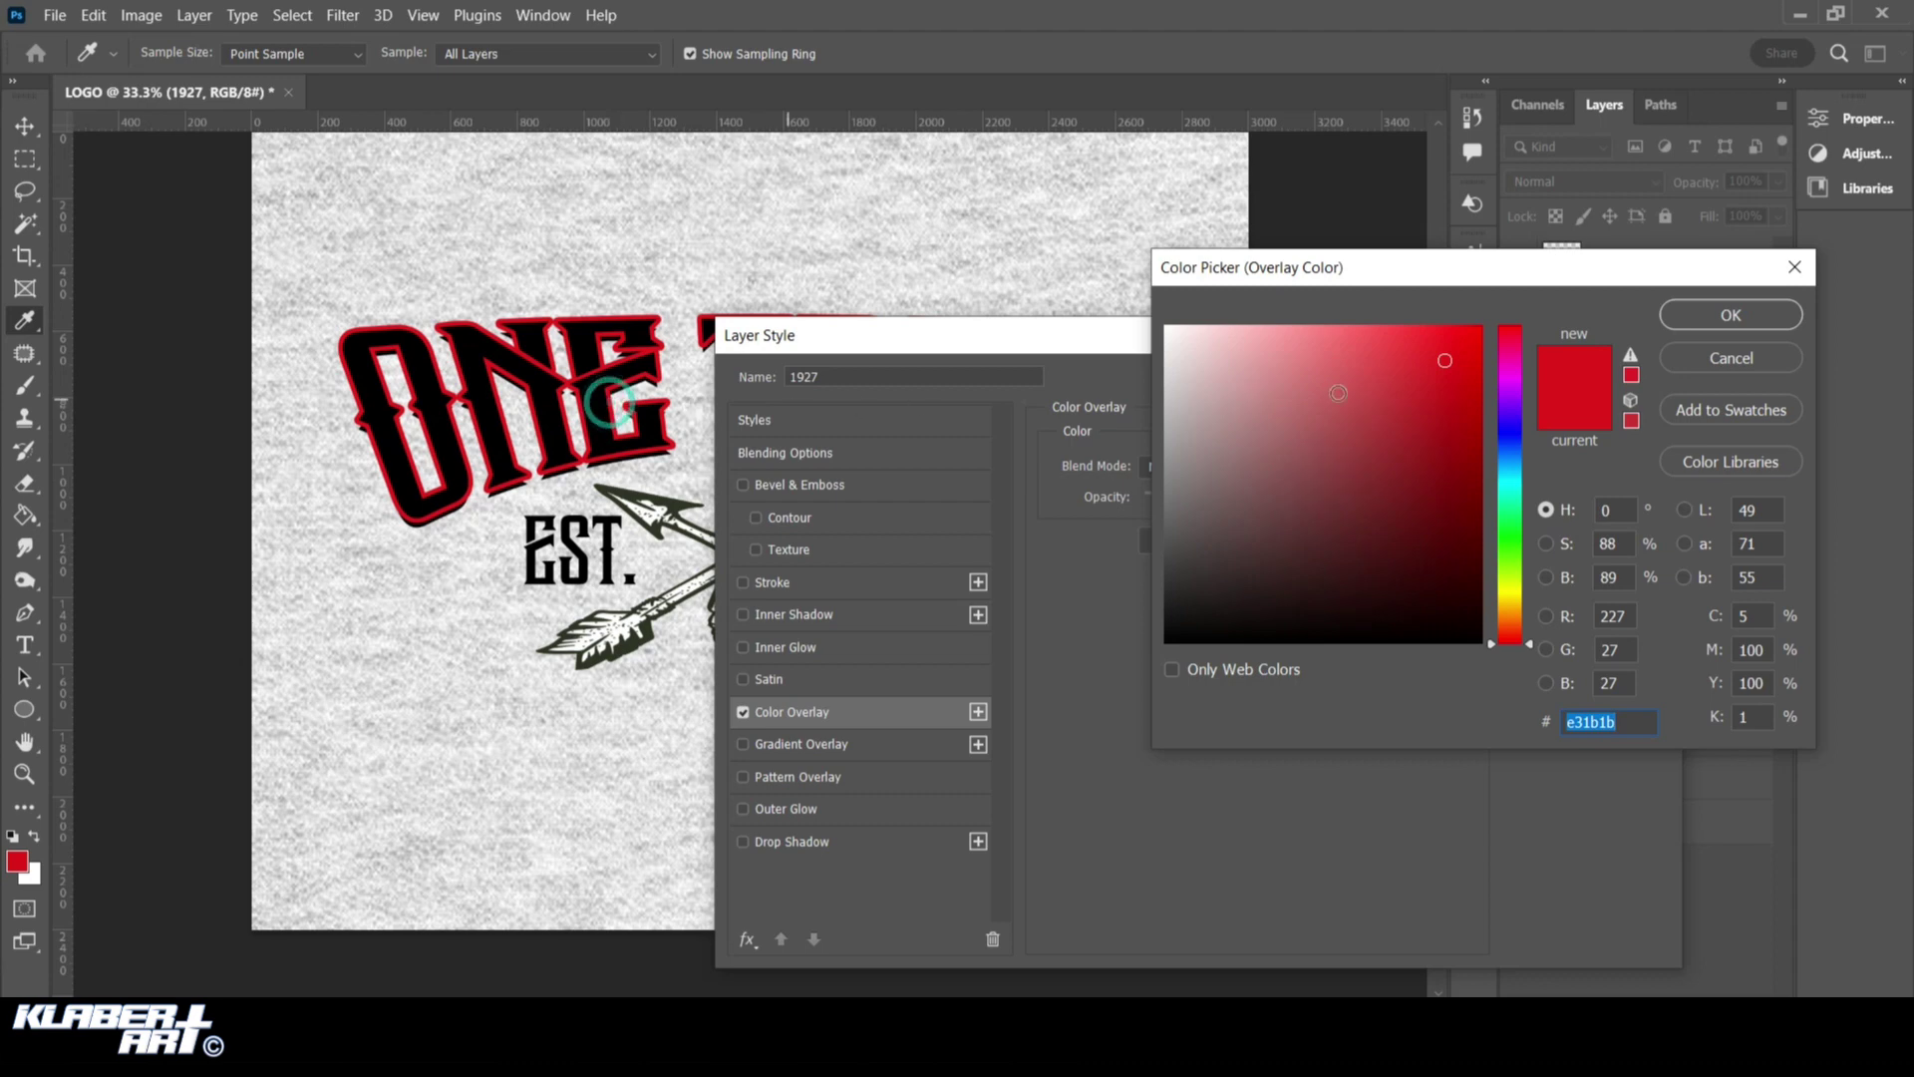
{"action": "left_click", "coordinate": [1684, 315]}
{"action": "left_click", "coordinate": [1596, 384]}
{"action": "right_click", "coordinate": [1661, 308]}
{"action": "left_click", "coordinate": [1674, 314]}
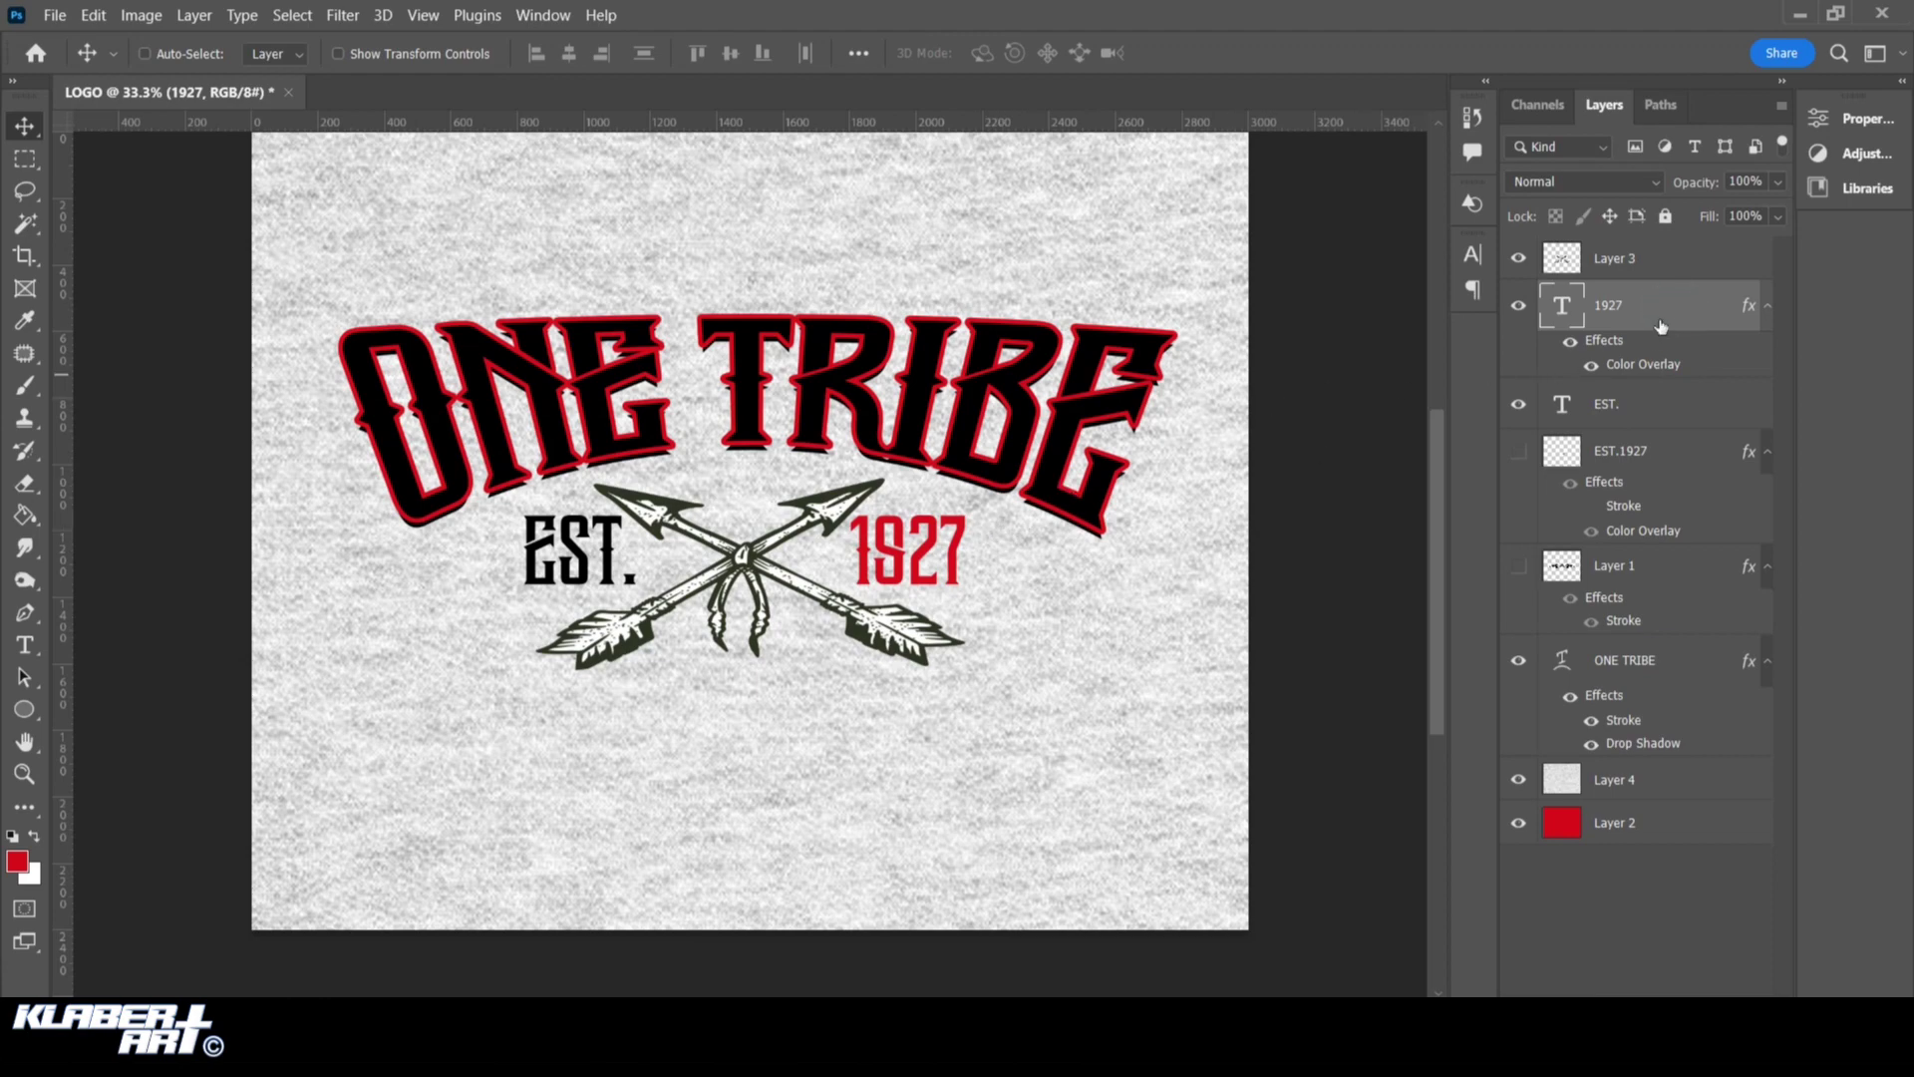
Add a black outside Stroke of 8 px to the 1927 text layer
{"action": "double_click", "coordinate": [1660, 326]}
{"action": "left_click_drag", "start_coordinate": [1051, 345], "coordinate": [1363, 282]}
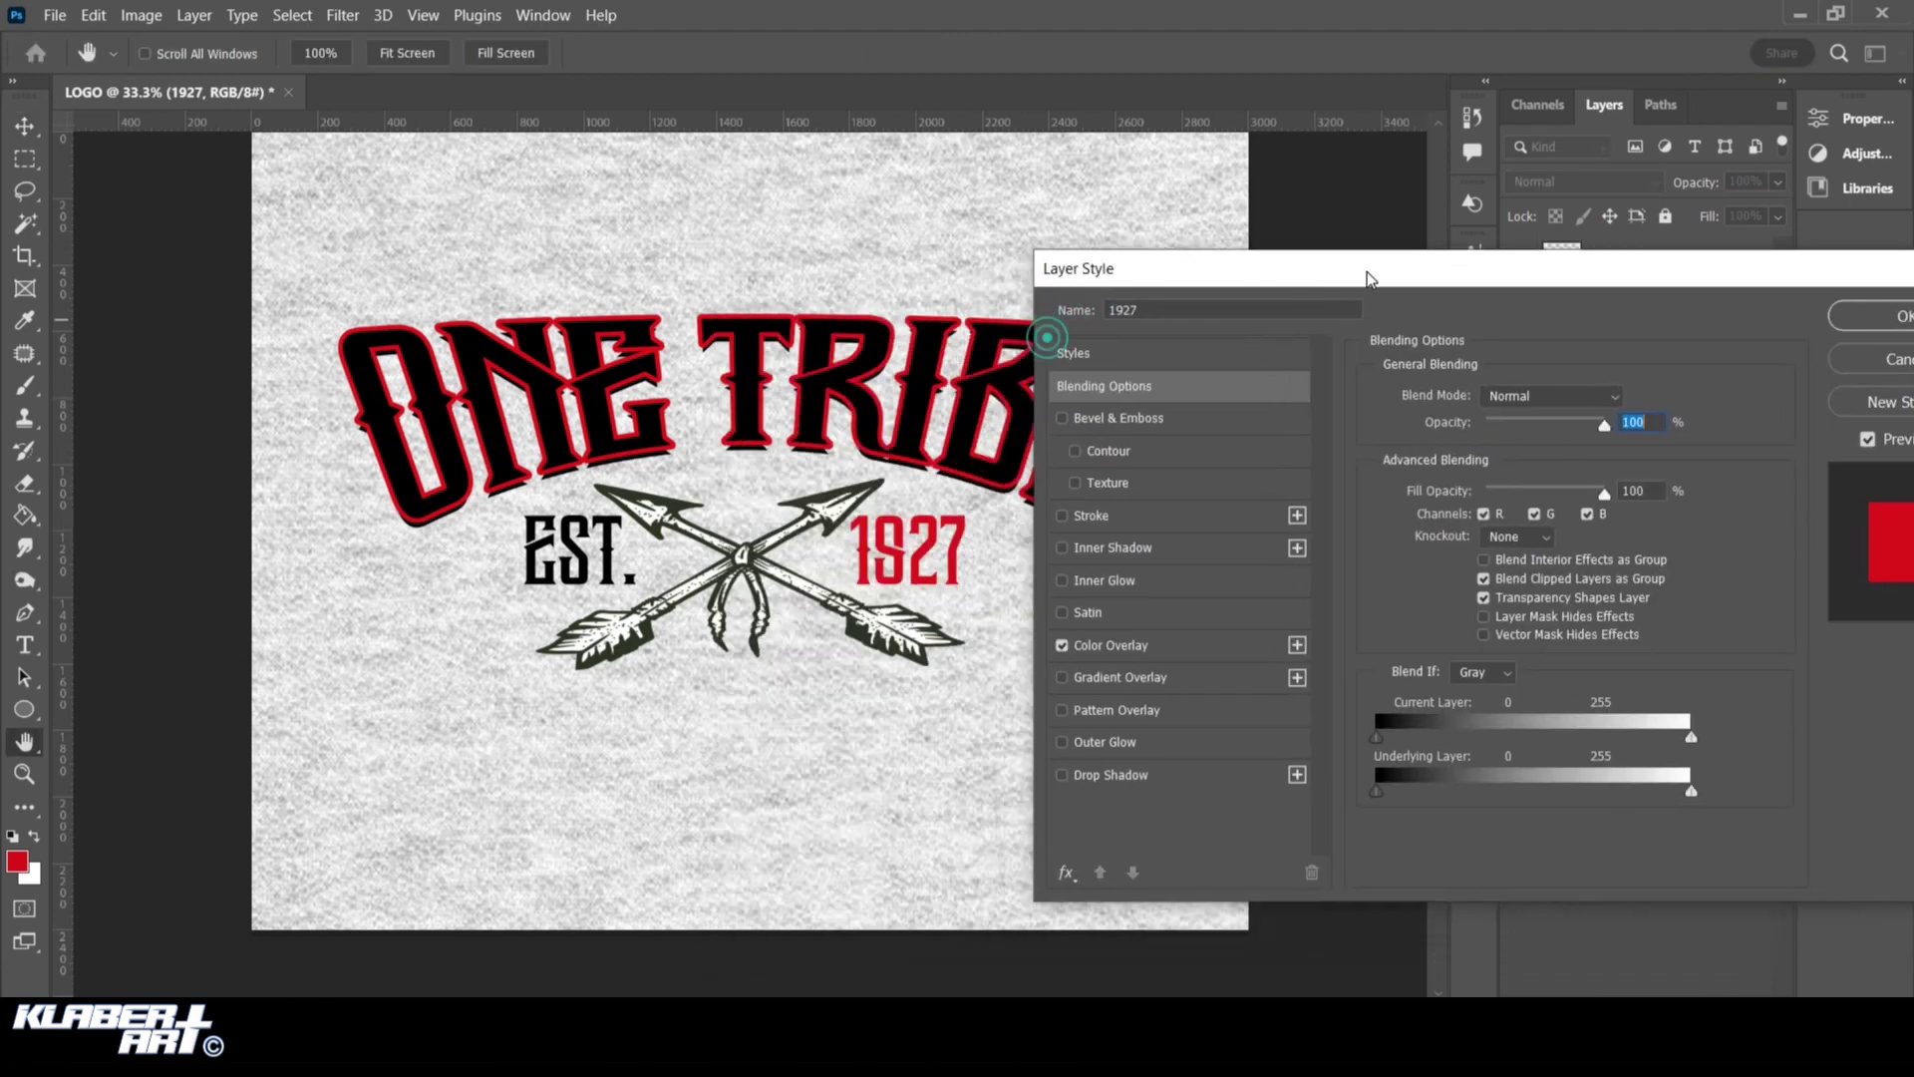
{"action": "left_click", "coordinate": [1158, 514]}
{"action": "left_click_drag", "start_coordinate": [1472, 398], "coordinate": [1474, 395]}
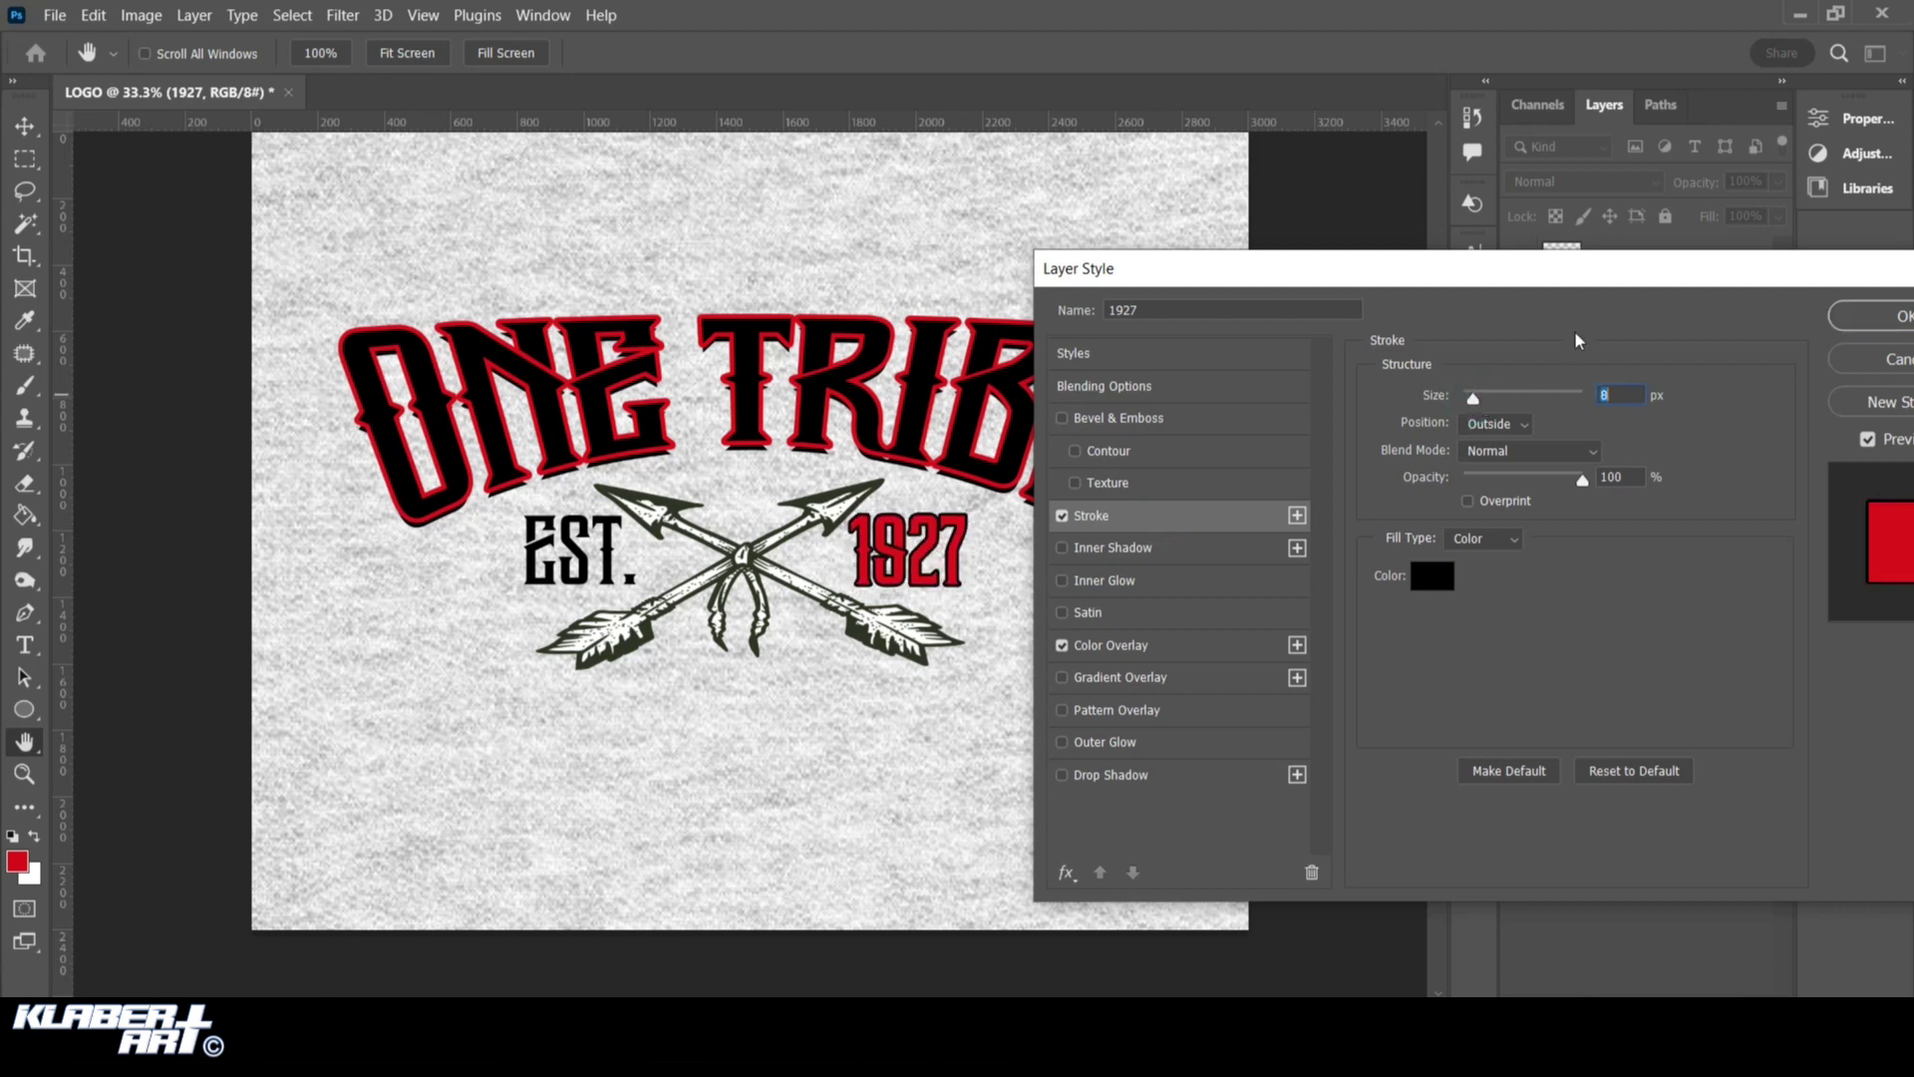
{"action": "left_click", "coordinate": [1857, 319]}
Copy the 1927 text layer's style and paste it onto the EST. text layer
{"action": "right_click", "coordinate": [1678, 313]}
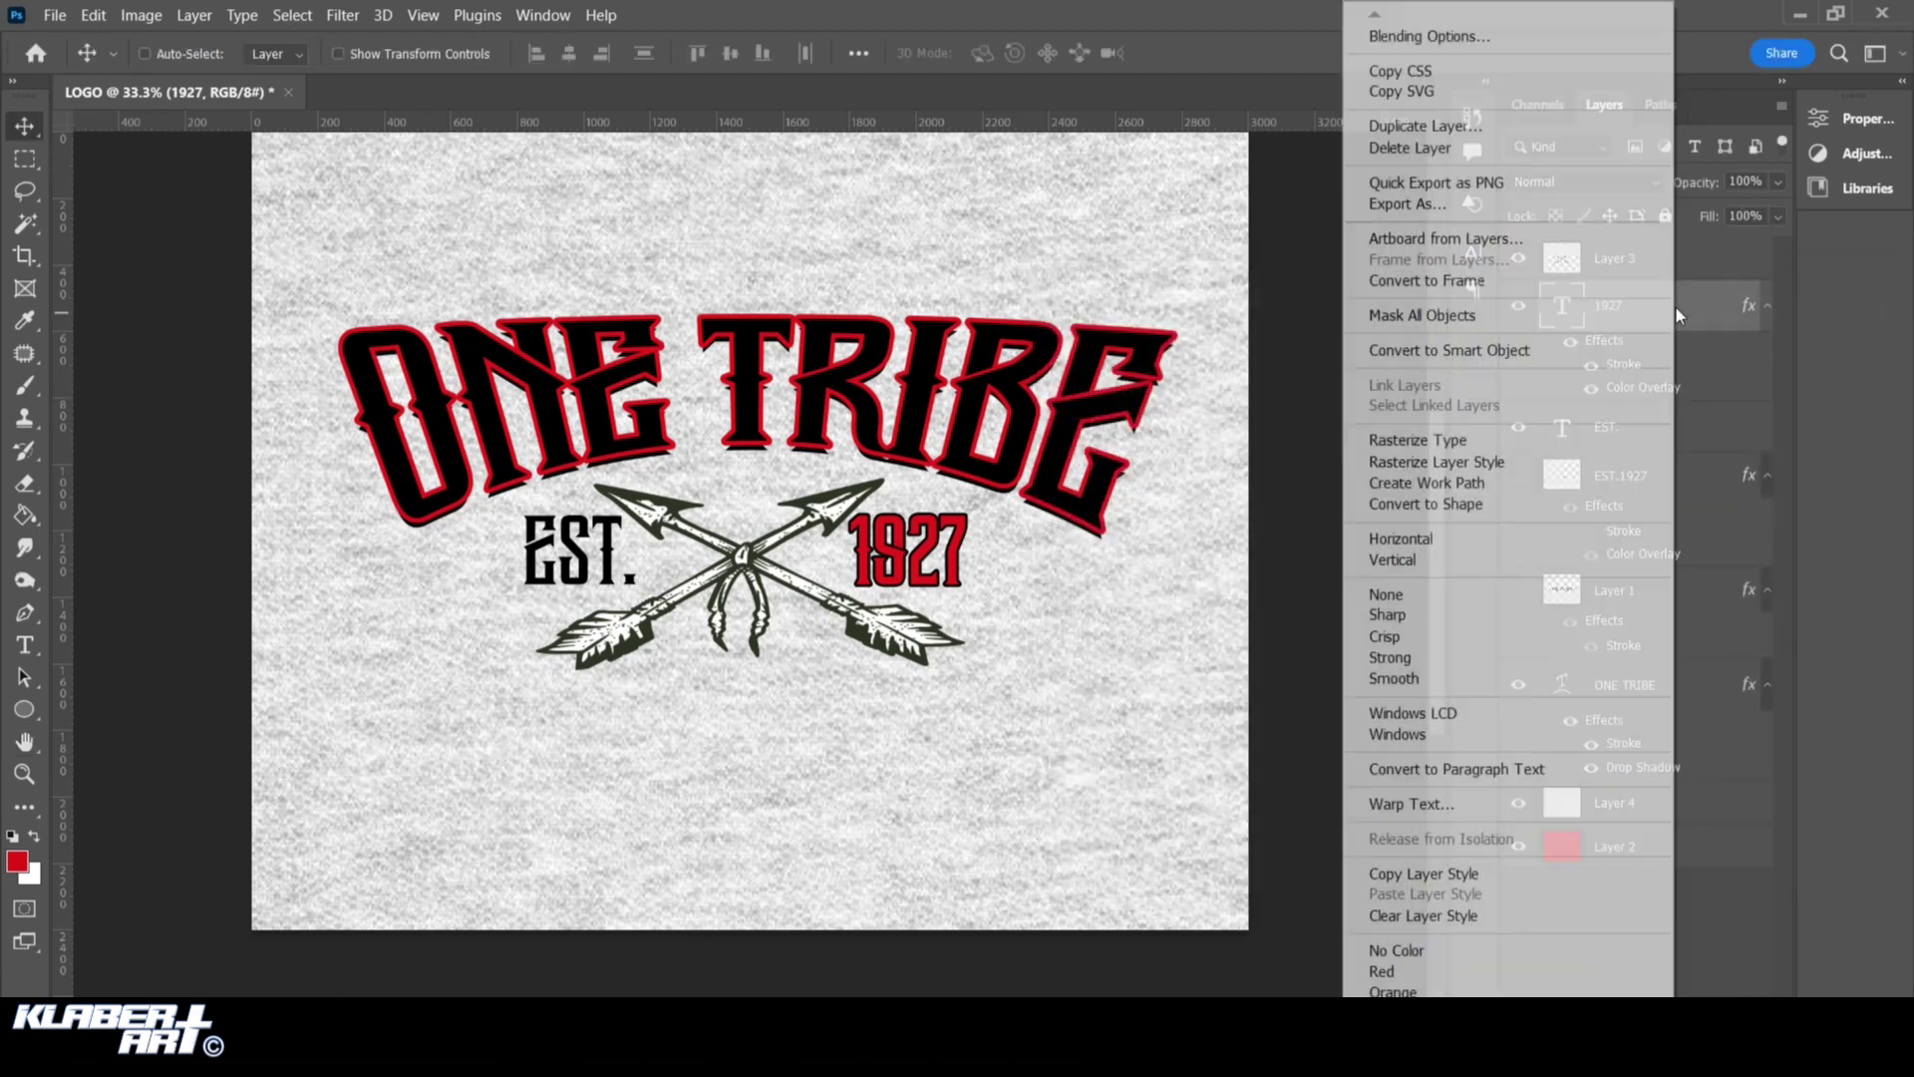
{"action": "left_click", "coordinate": [1424, 873]}
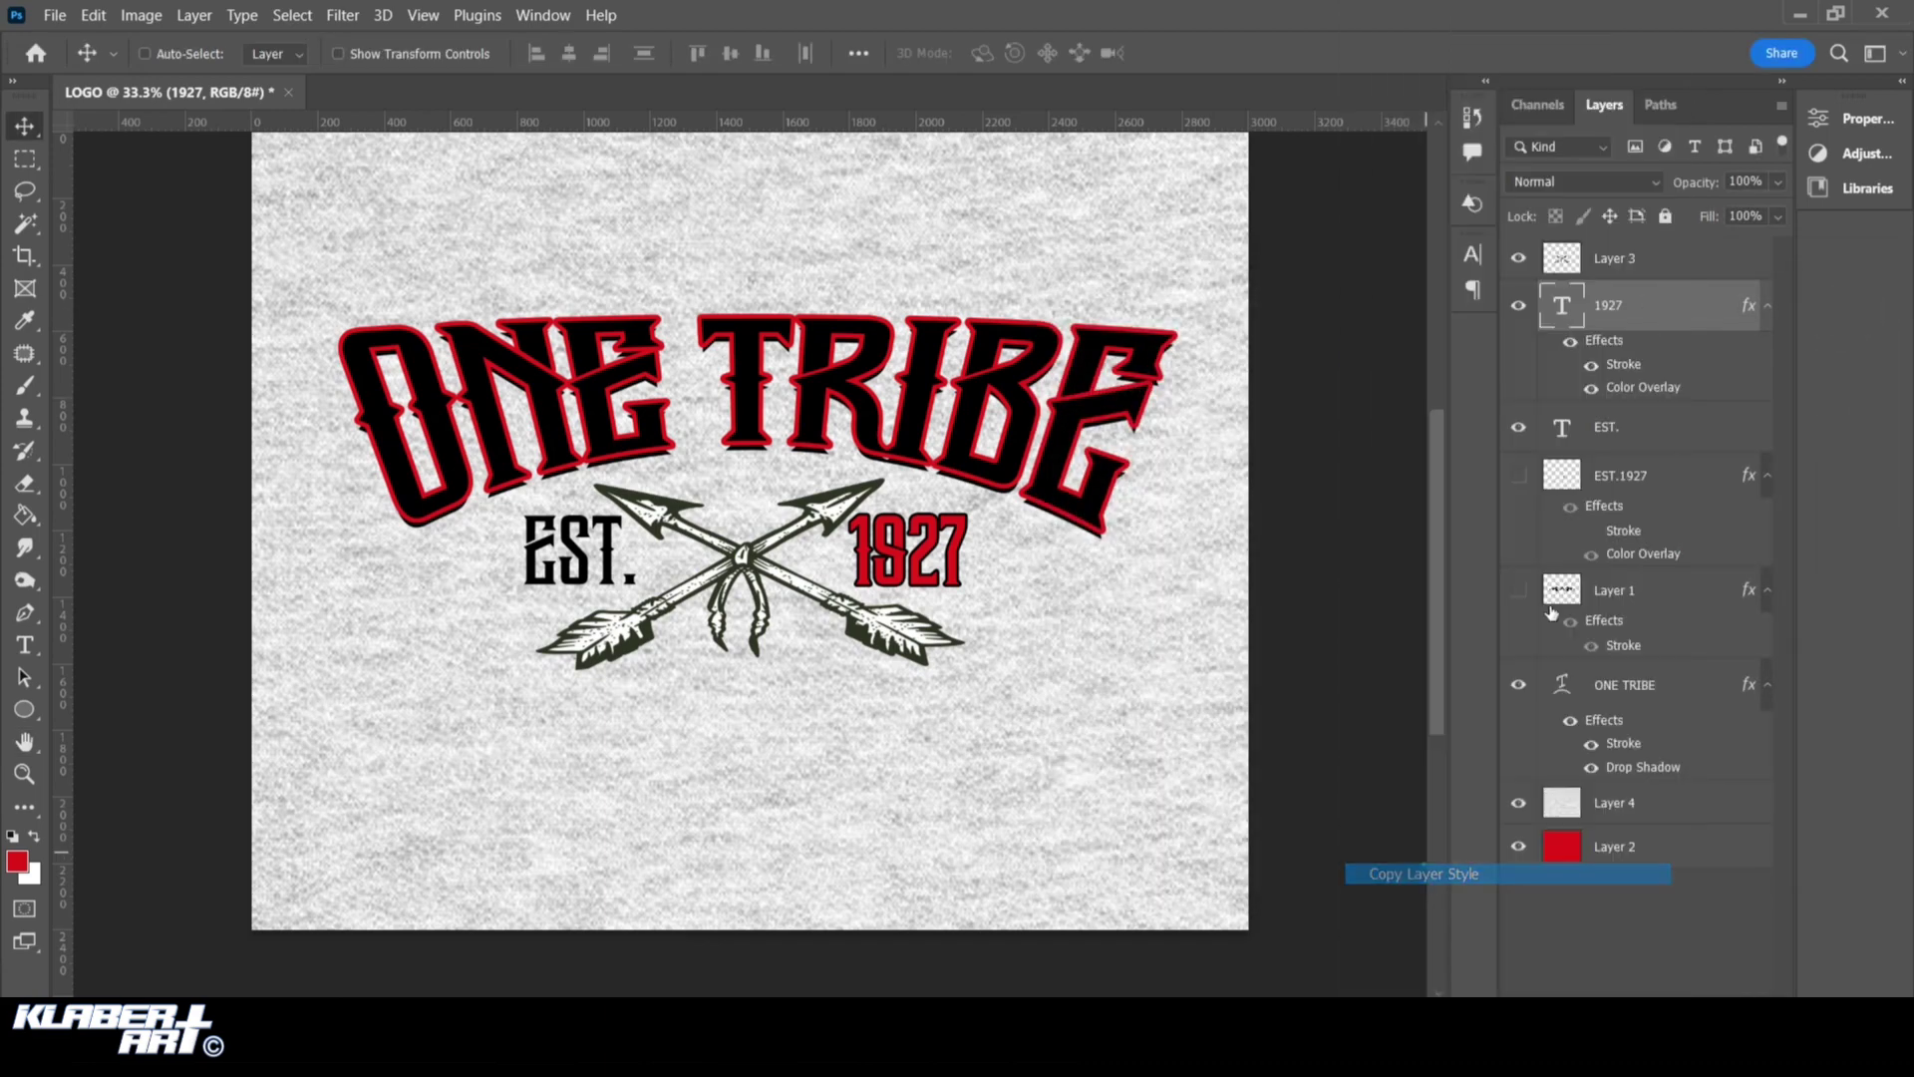
{"action": "left_click", "coordinate": [1674, 449]}
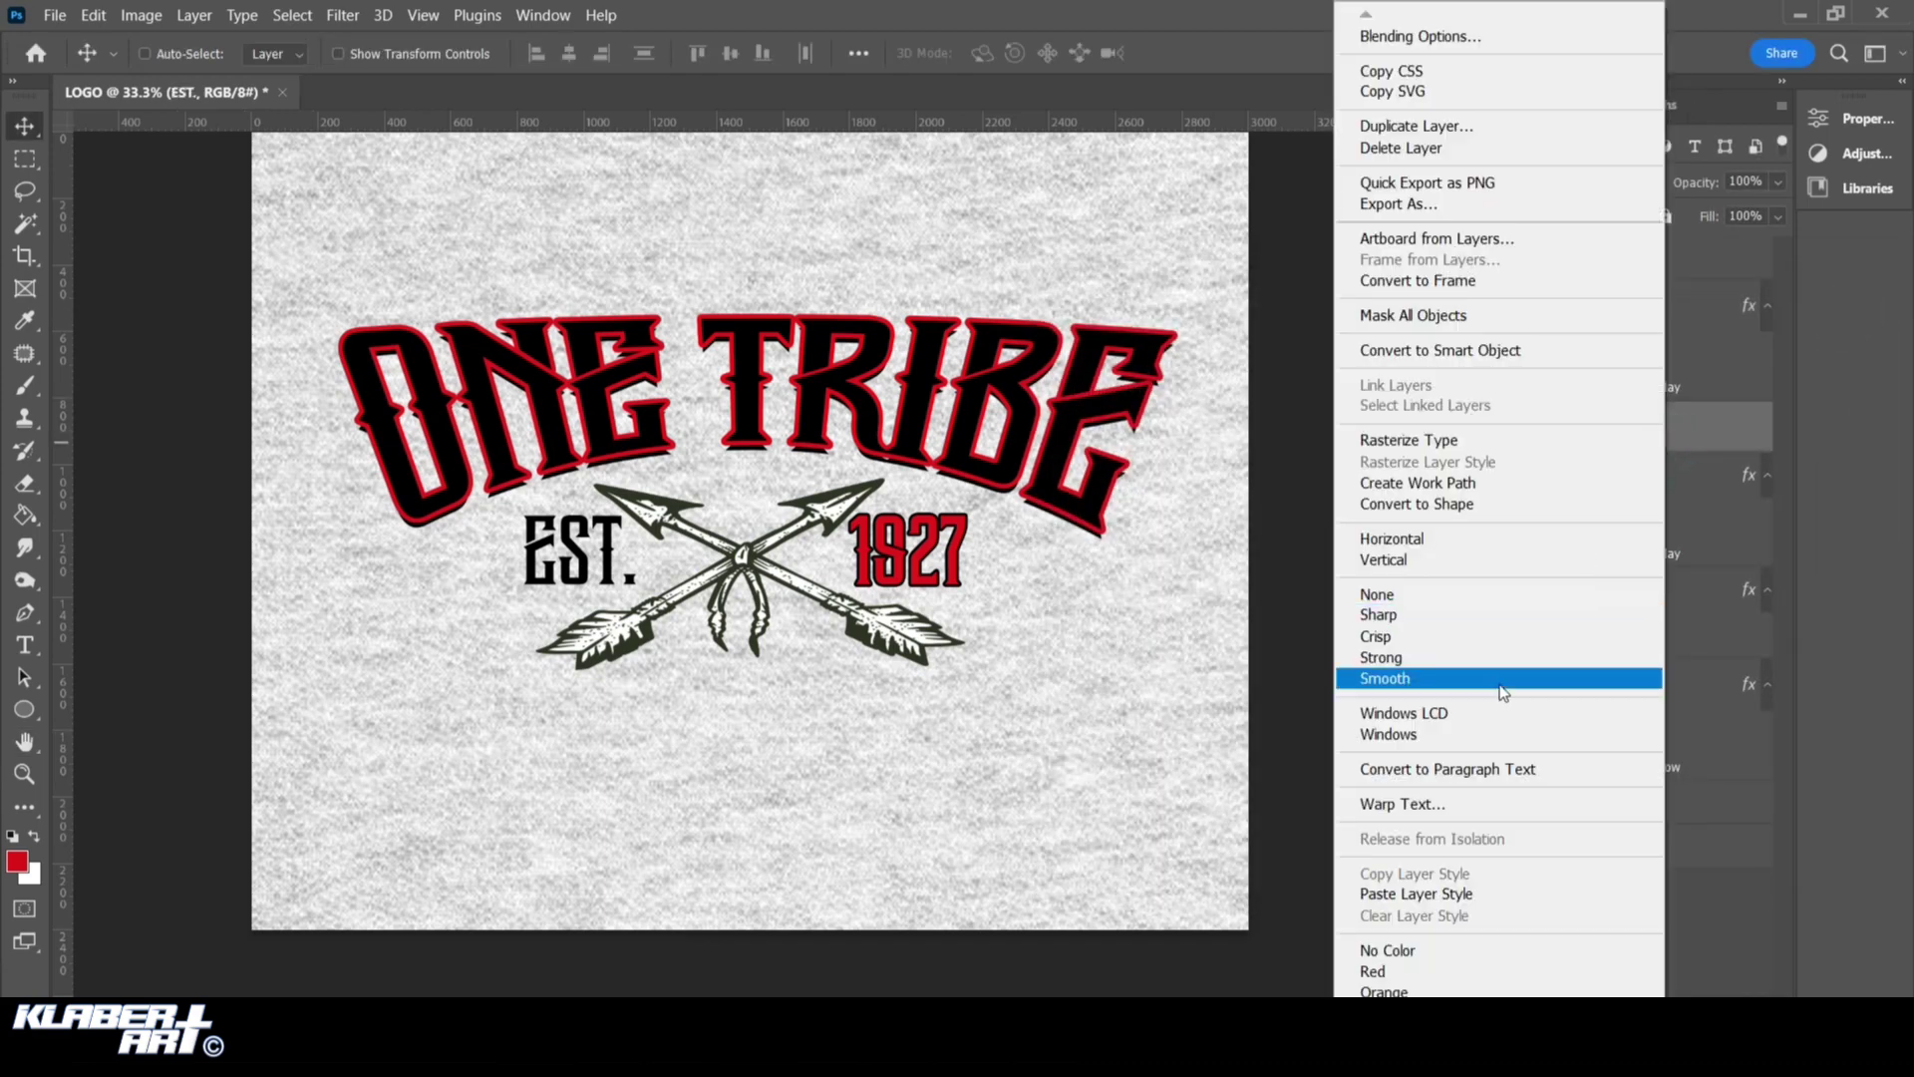
{"action": "left_click", "coordinate": [1431, 890]}
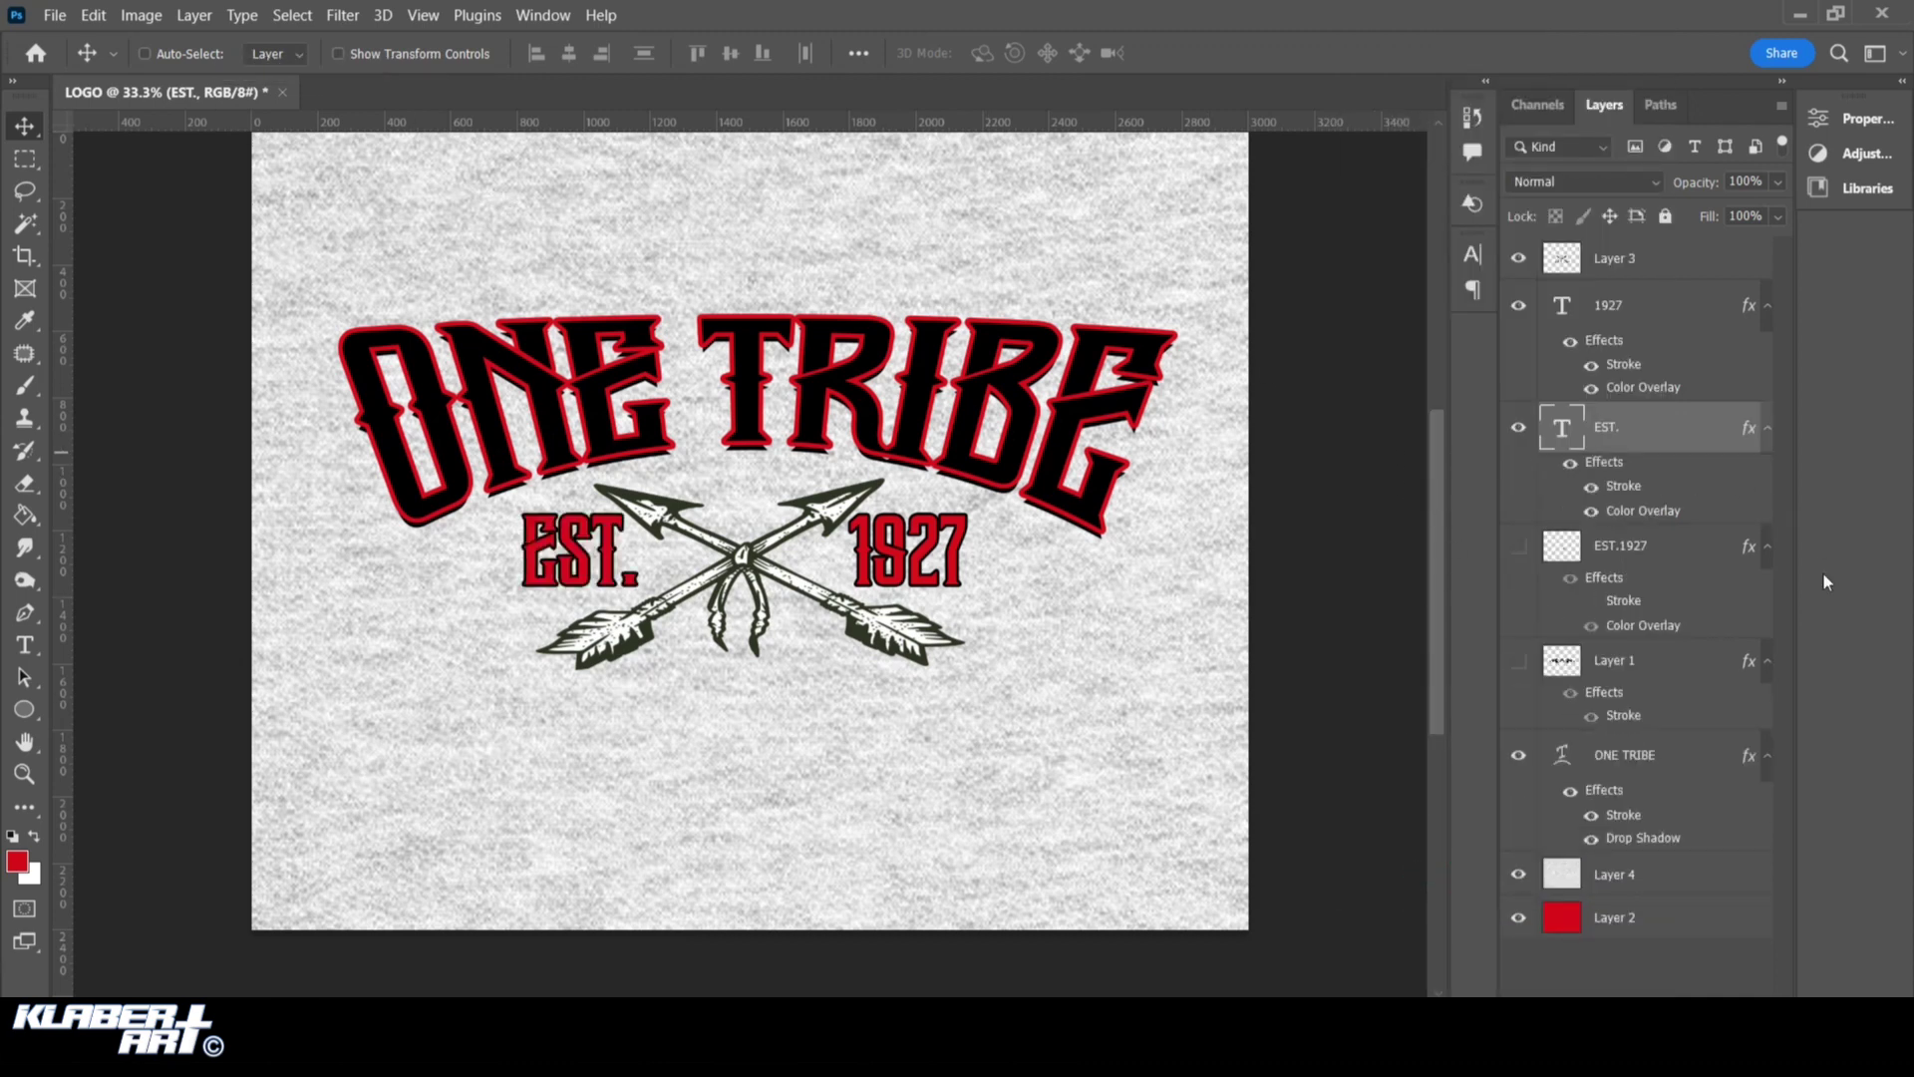
Add an outside Stroke of about 7 px in the 1927 text's red, e31b1b, to the crossed-arrows layer
{"action": "double_click", "coordinate": [1670, 263]}
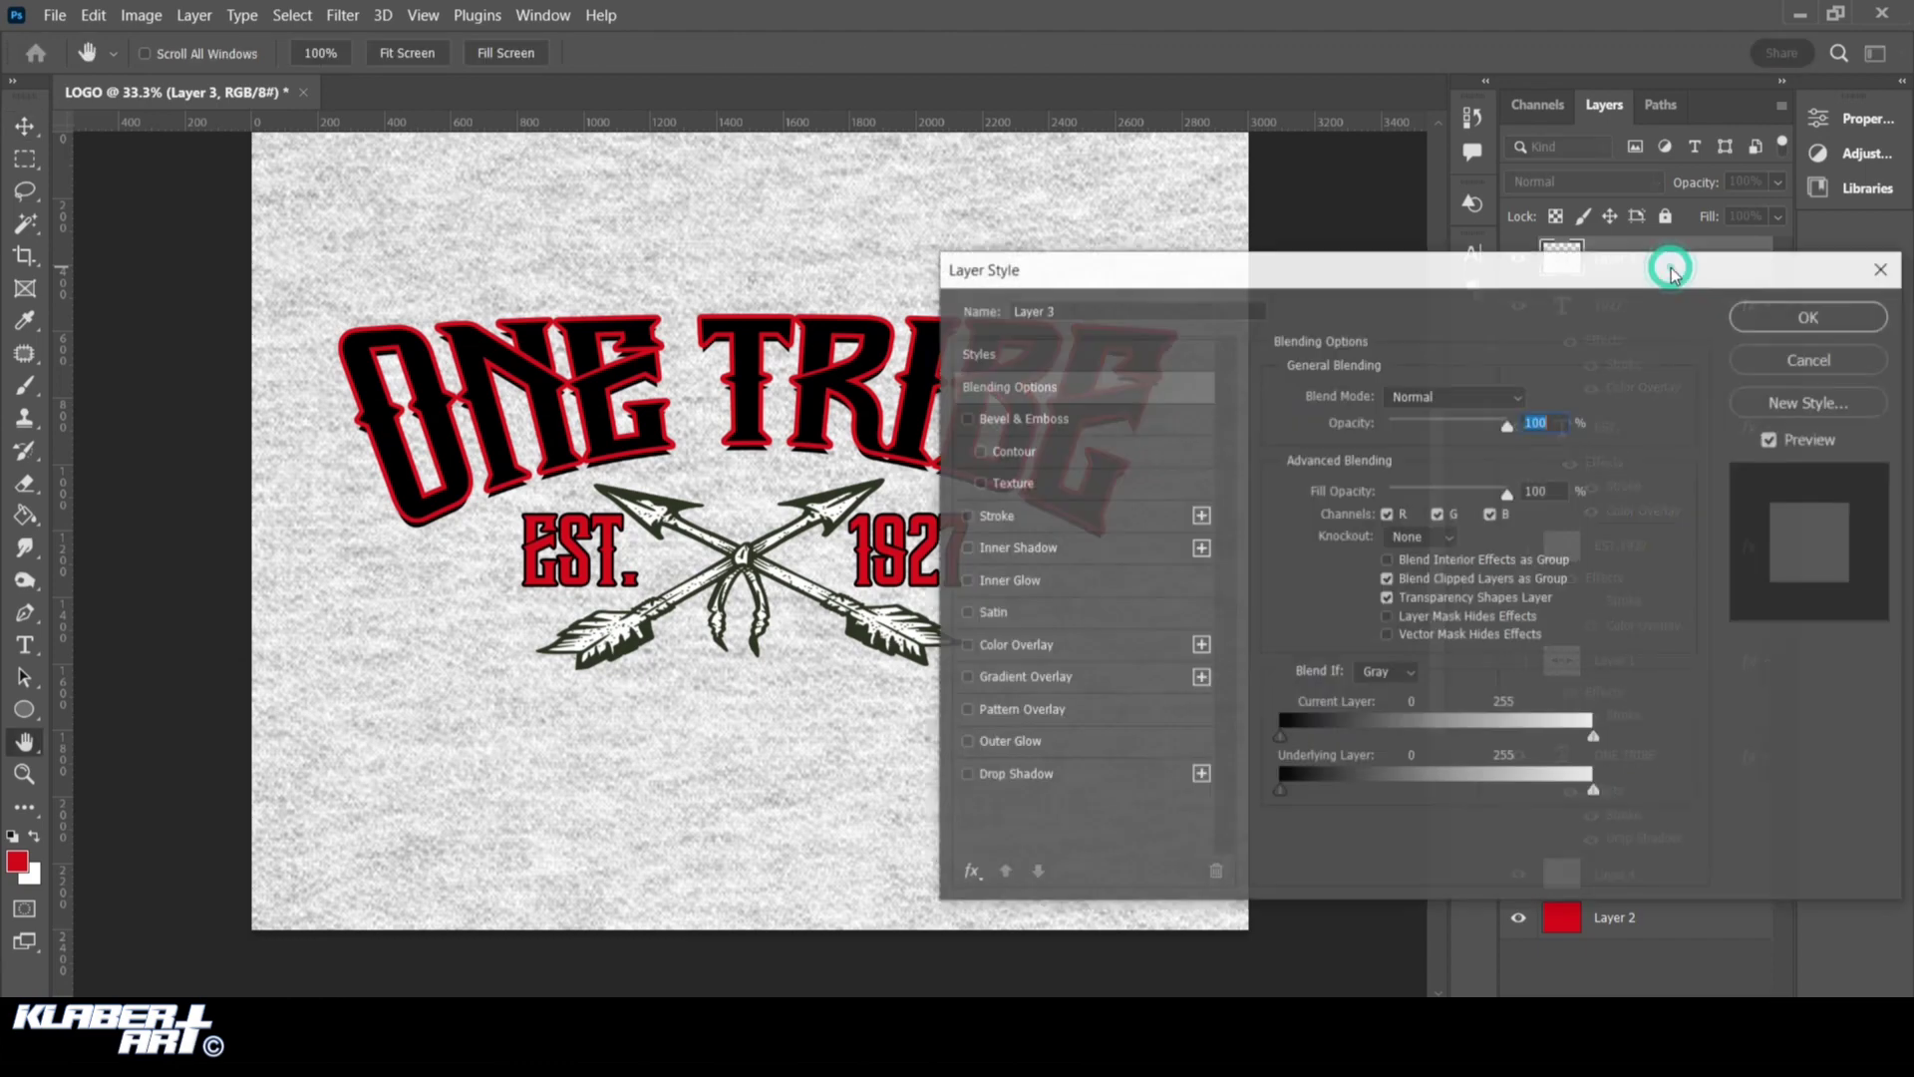
{"action": "left_click", "coordinate": [1027, 515]}
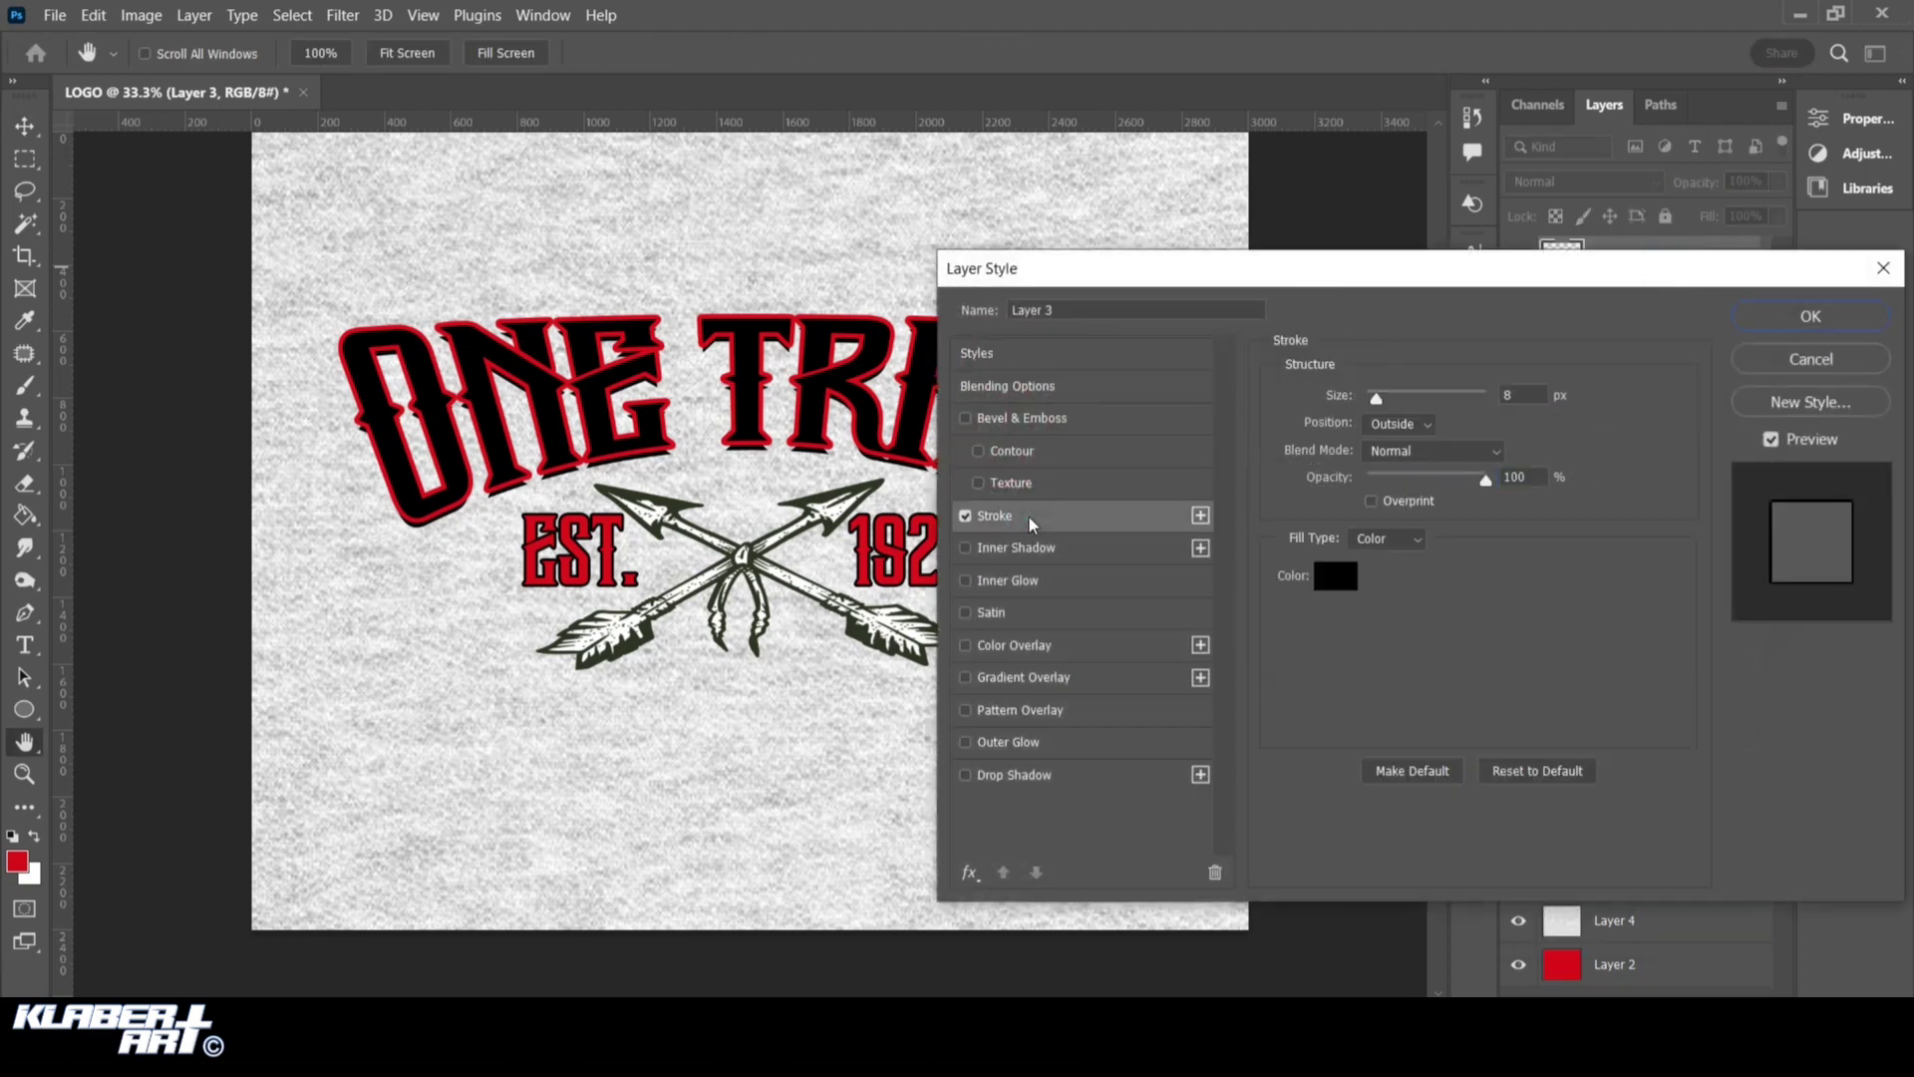
{"action": "left_click", "coordinate": [1335, 575]}
{"action": "left_click", "coordinate": [862, 549]}
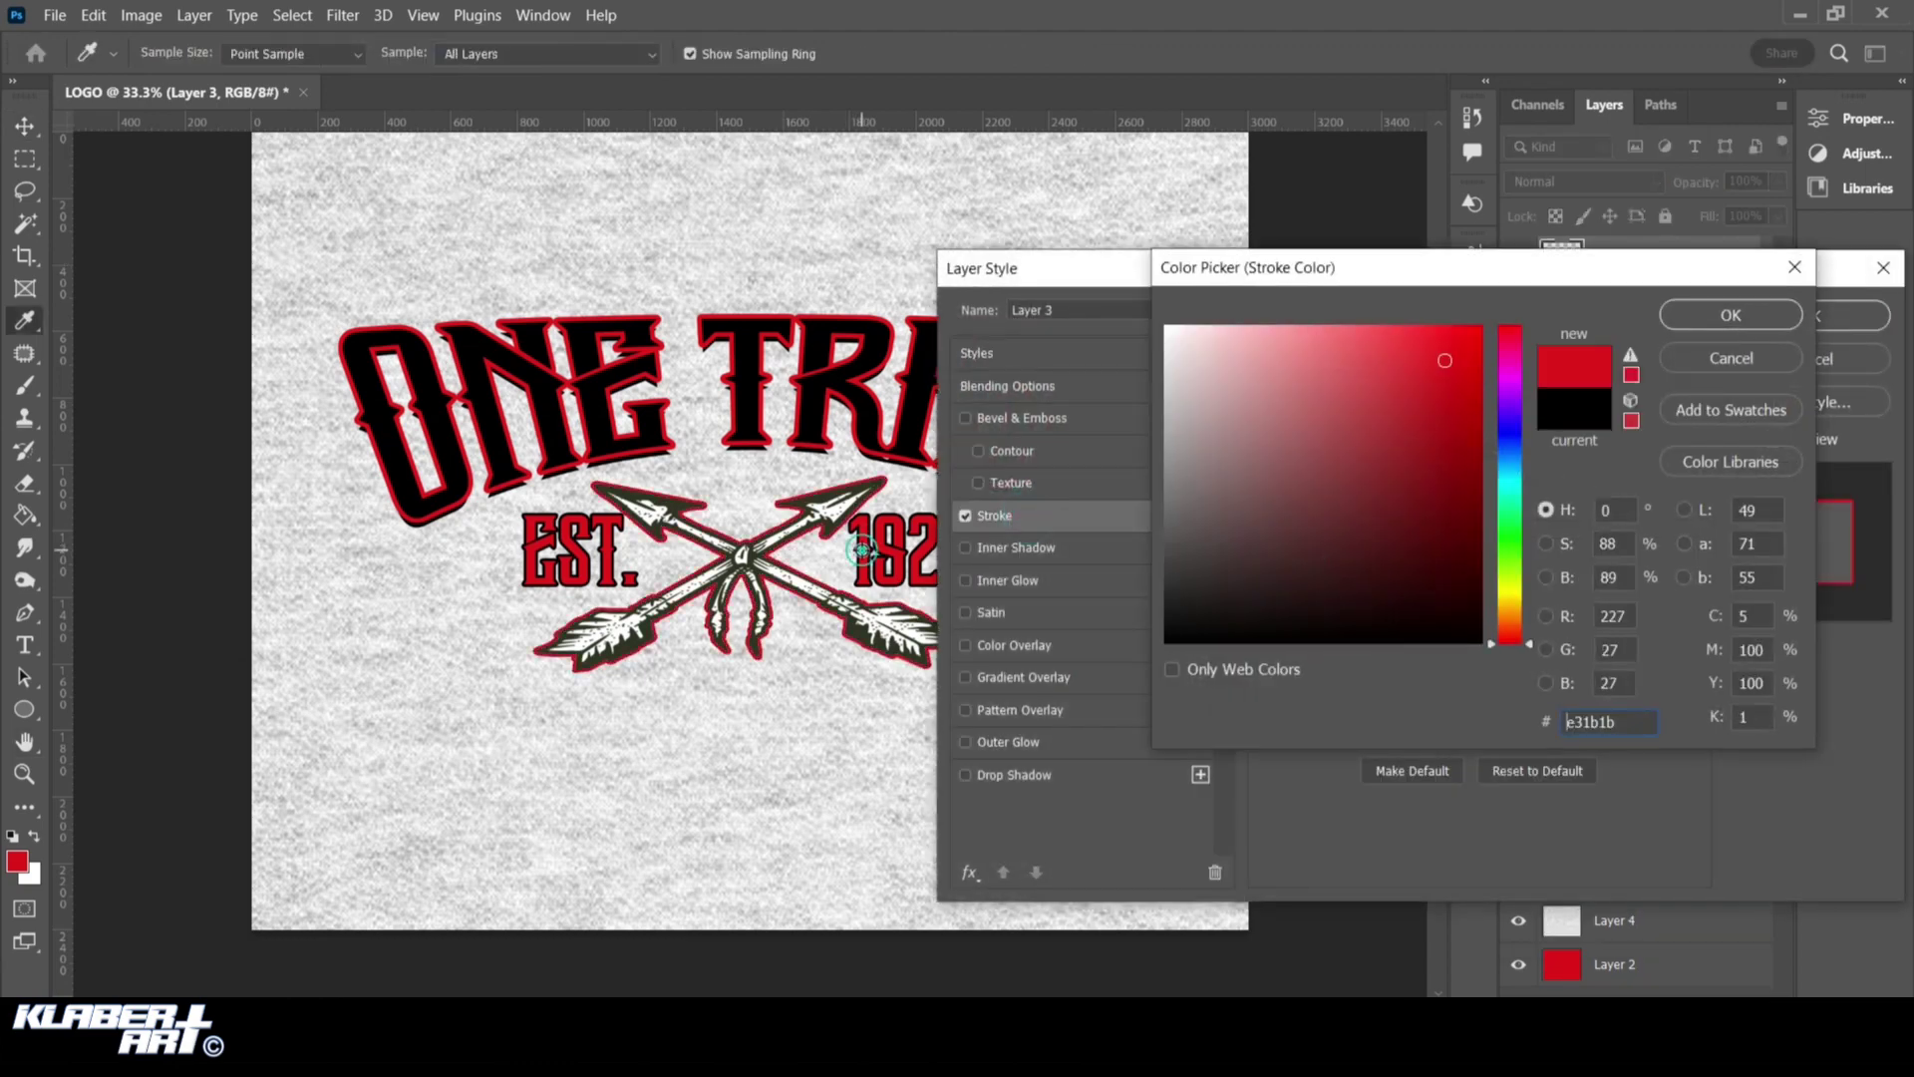
{"action": "left_click", "coordinate": [1674, 317]}
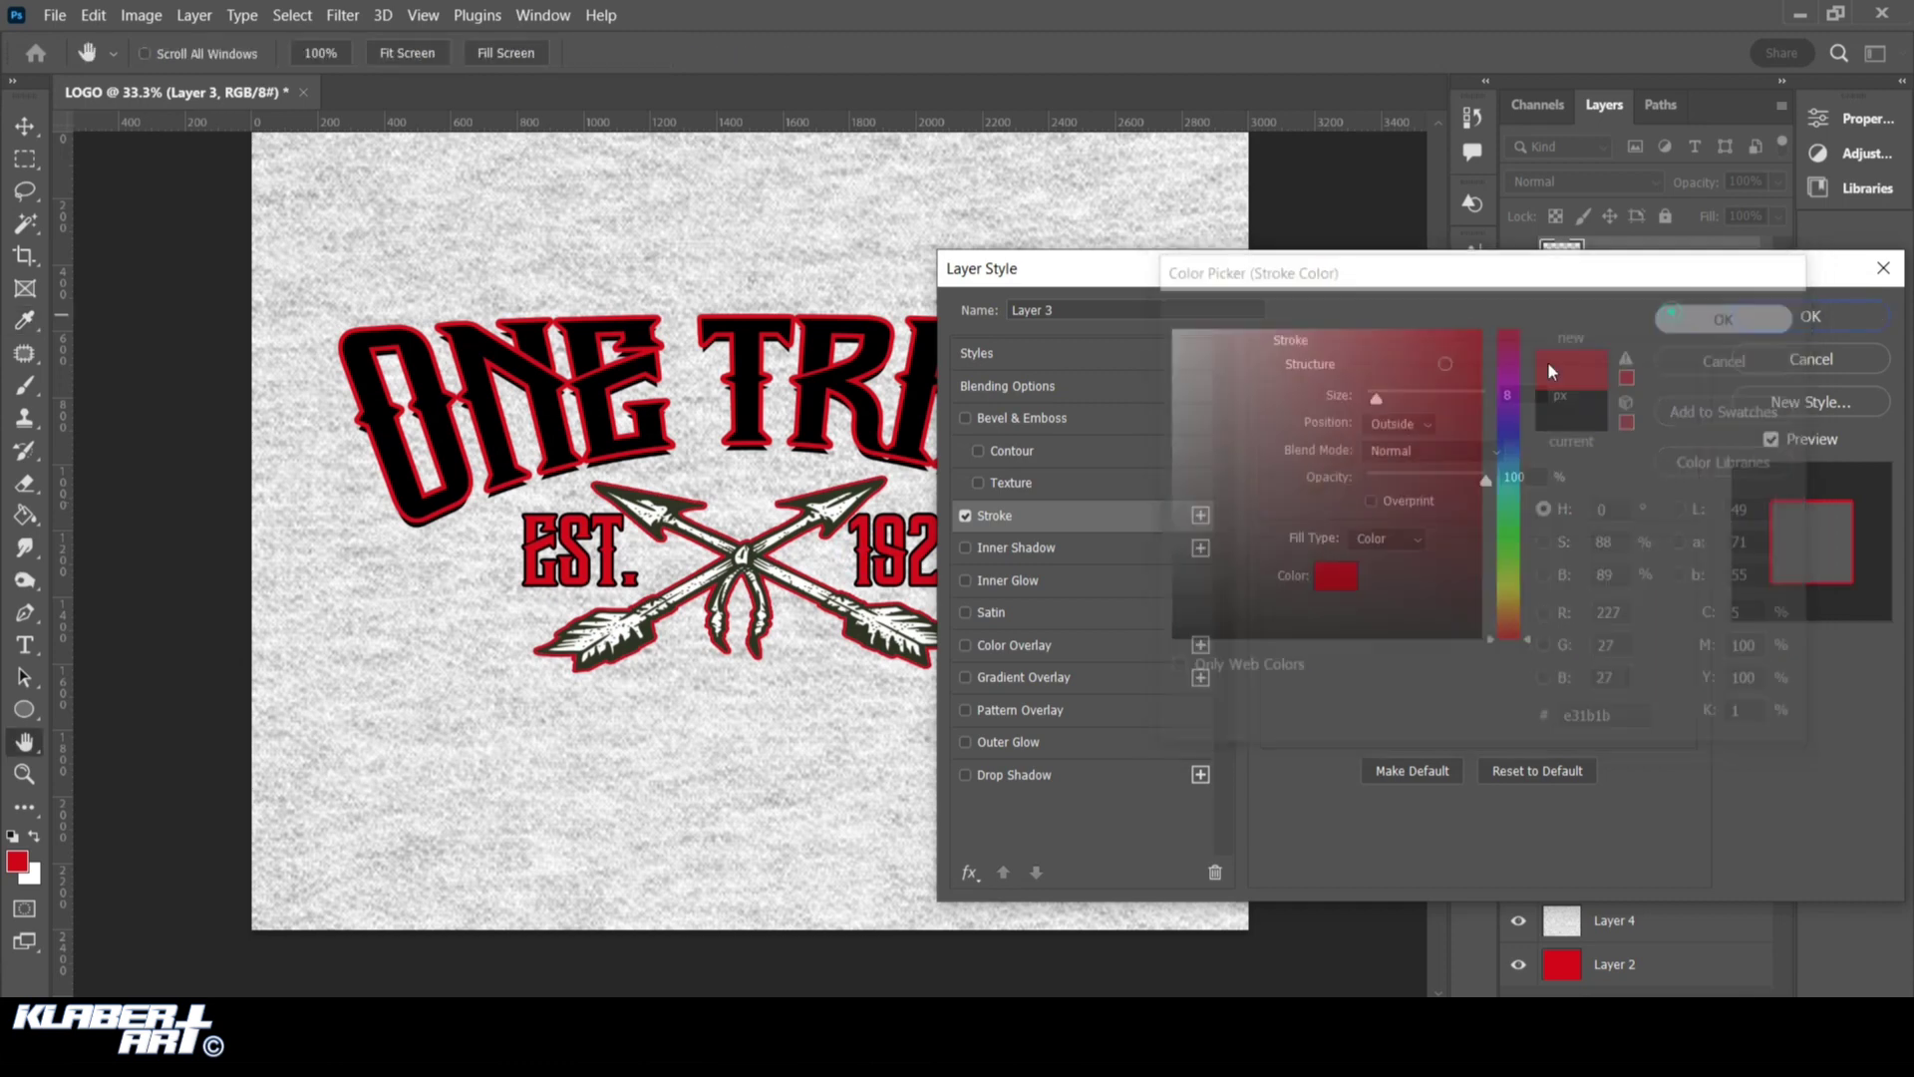
{"action": "left_click_drag", "start_coordinate": [1377, 400], "coordinate": [1376, 398]}
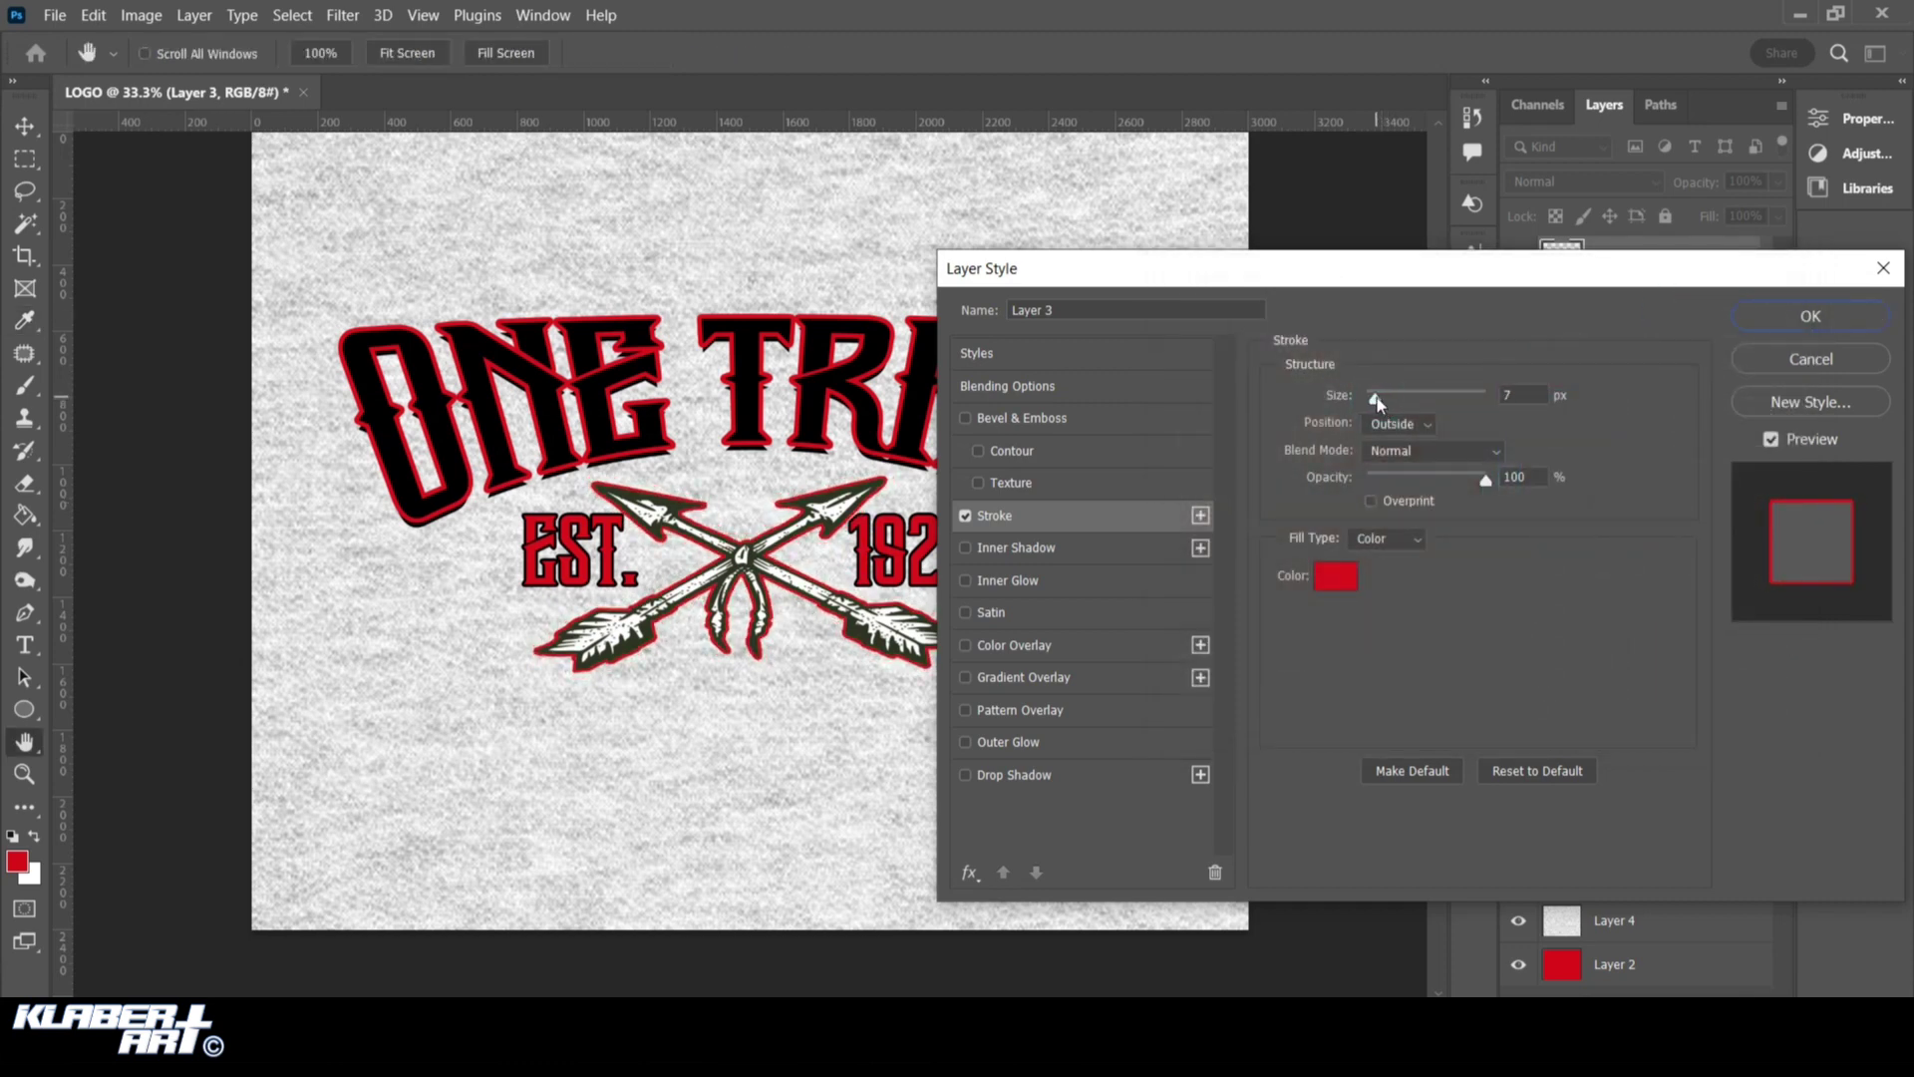
{"action": "left_click", "coordinate": [1377, 398]}
{"action": "left_click", "coordinate": [1784, 316]}
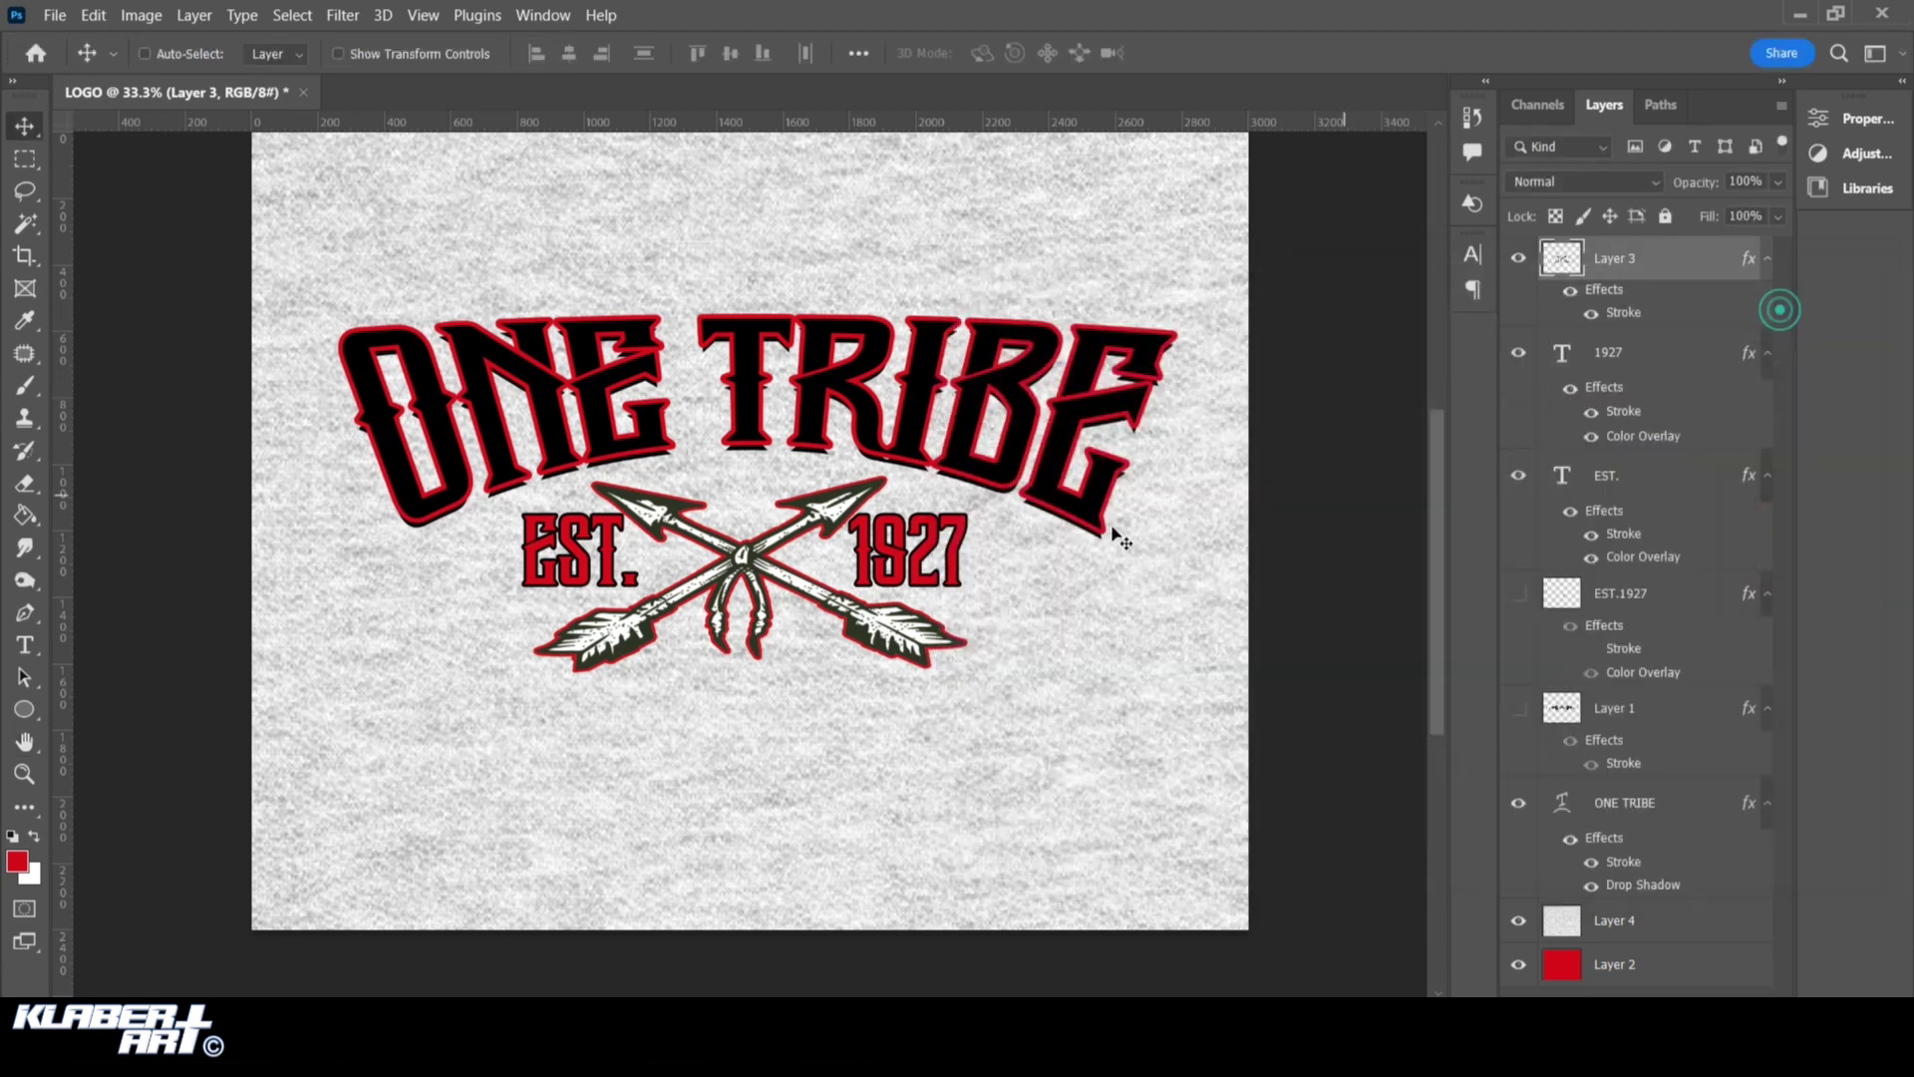
Nudge the EST. text slightly to the left, away from the crossed arrows
{"action": "left_click", "coordinate": [1645, 482]}
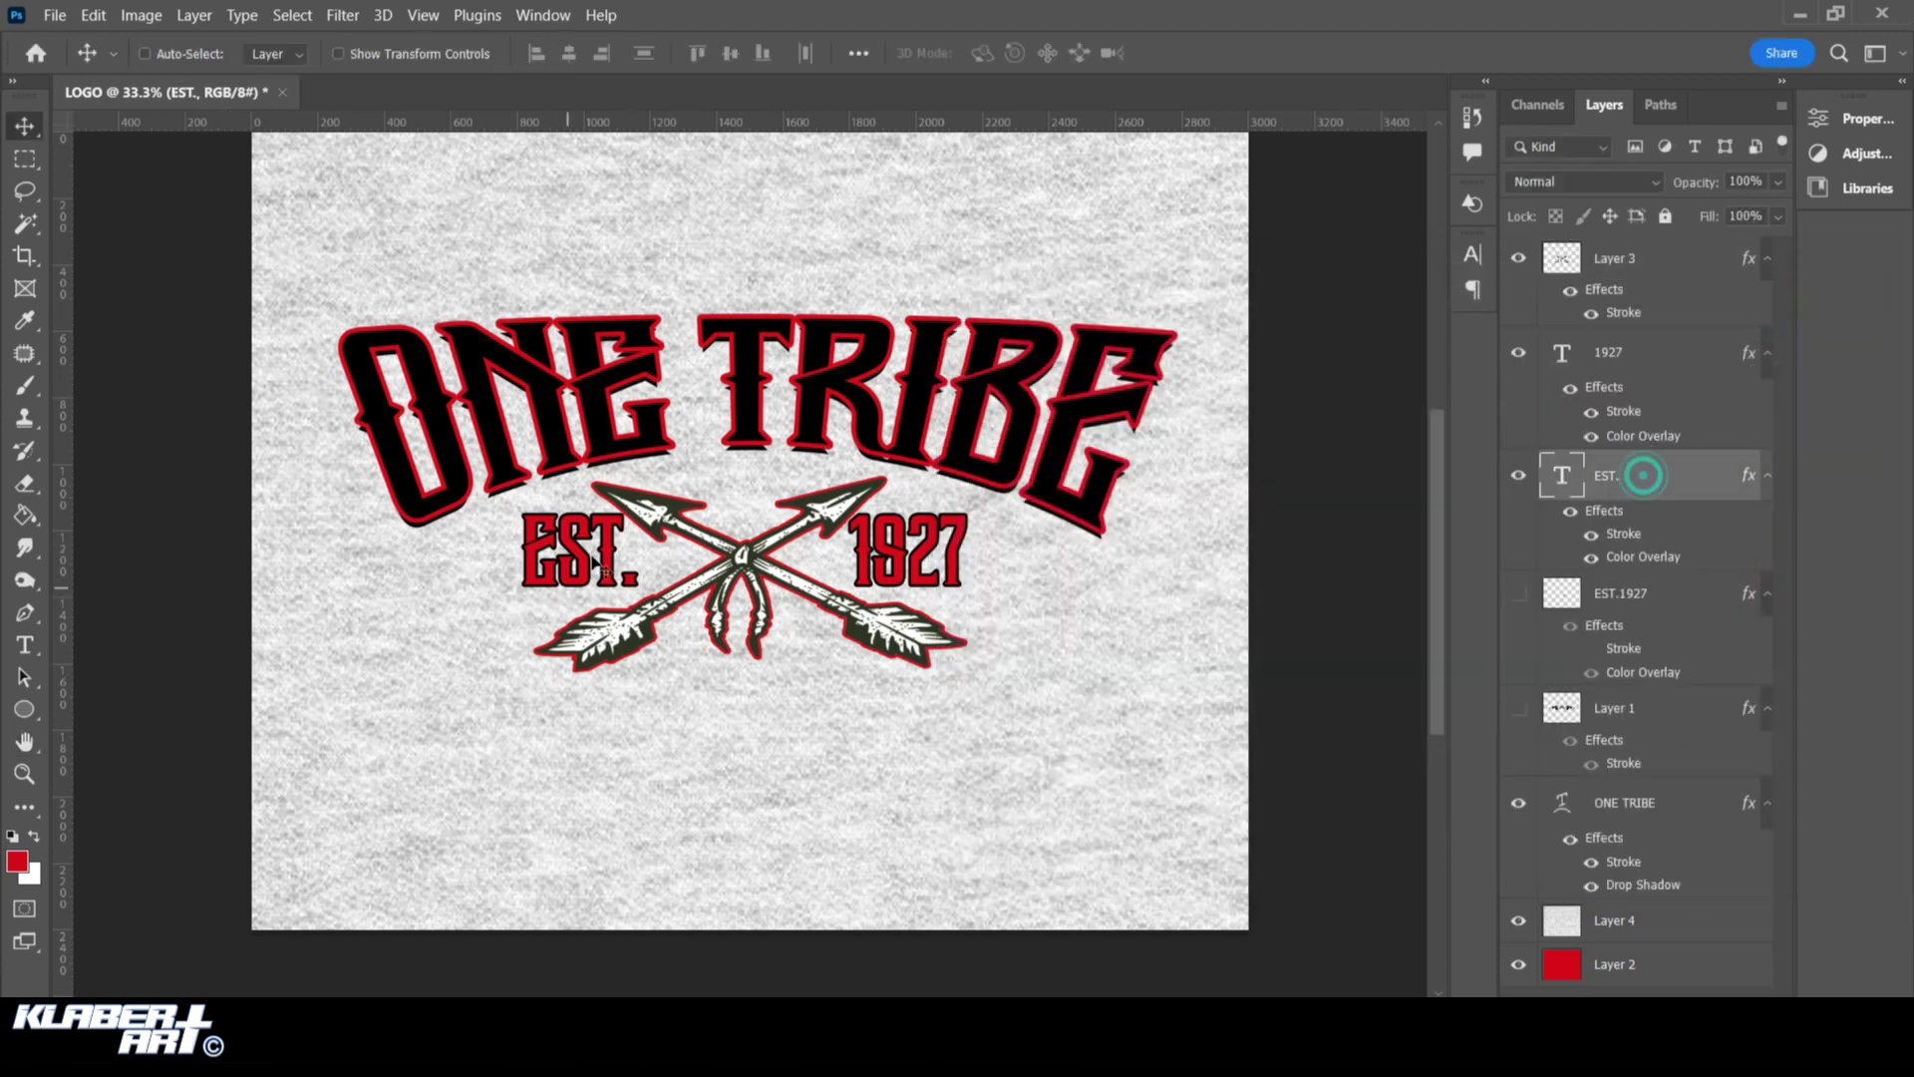
{"action": "left_click_drag", "start_coordinate": [577, 567], "coordinate": [573, 568]}
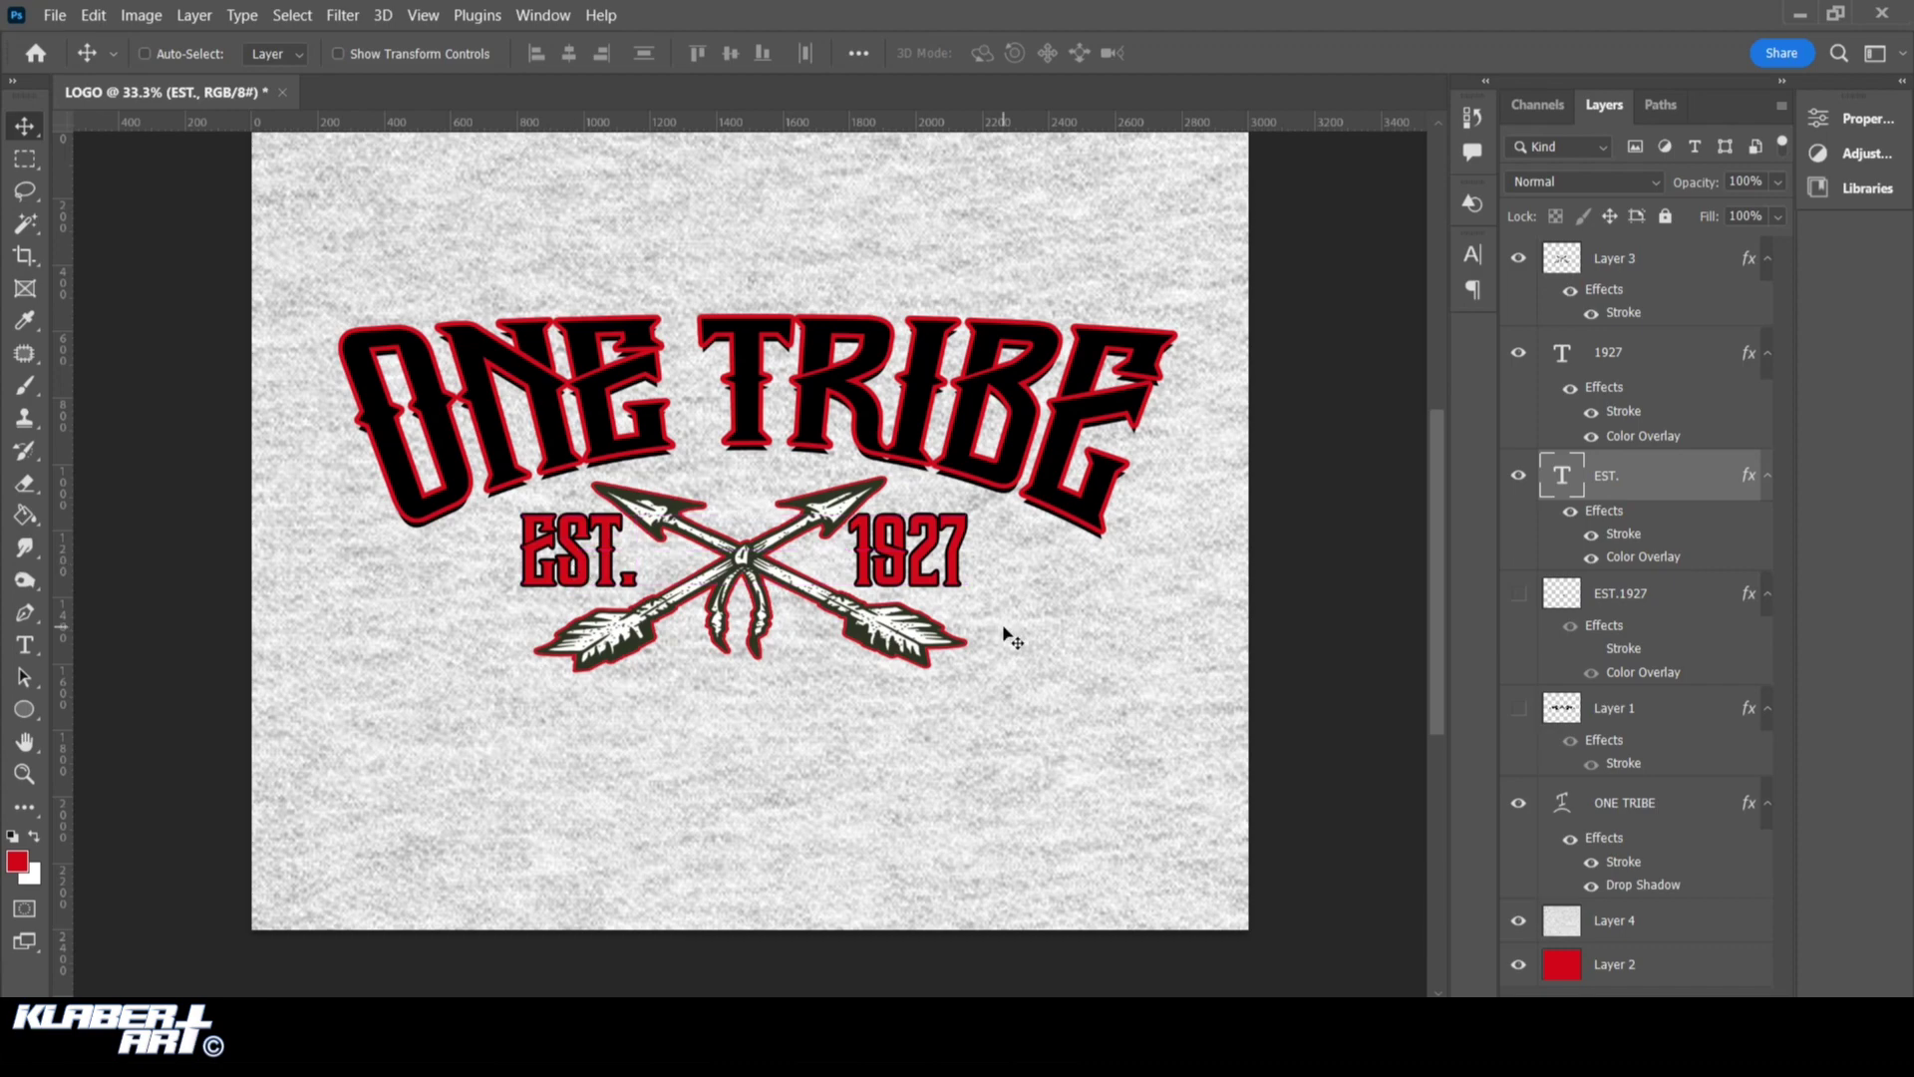
Export the finished logo to the Desktop as a PNG named LOGO5
{"action": "left_click", "coordinate": [55, 16]}
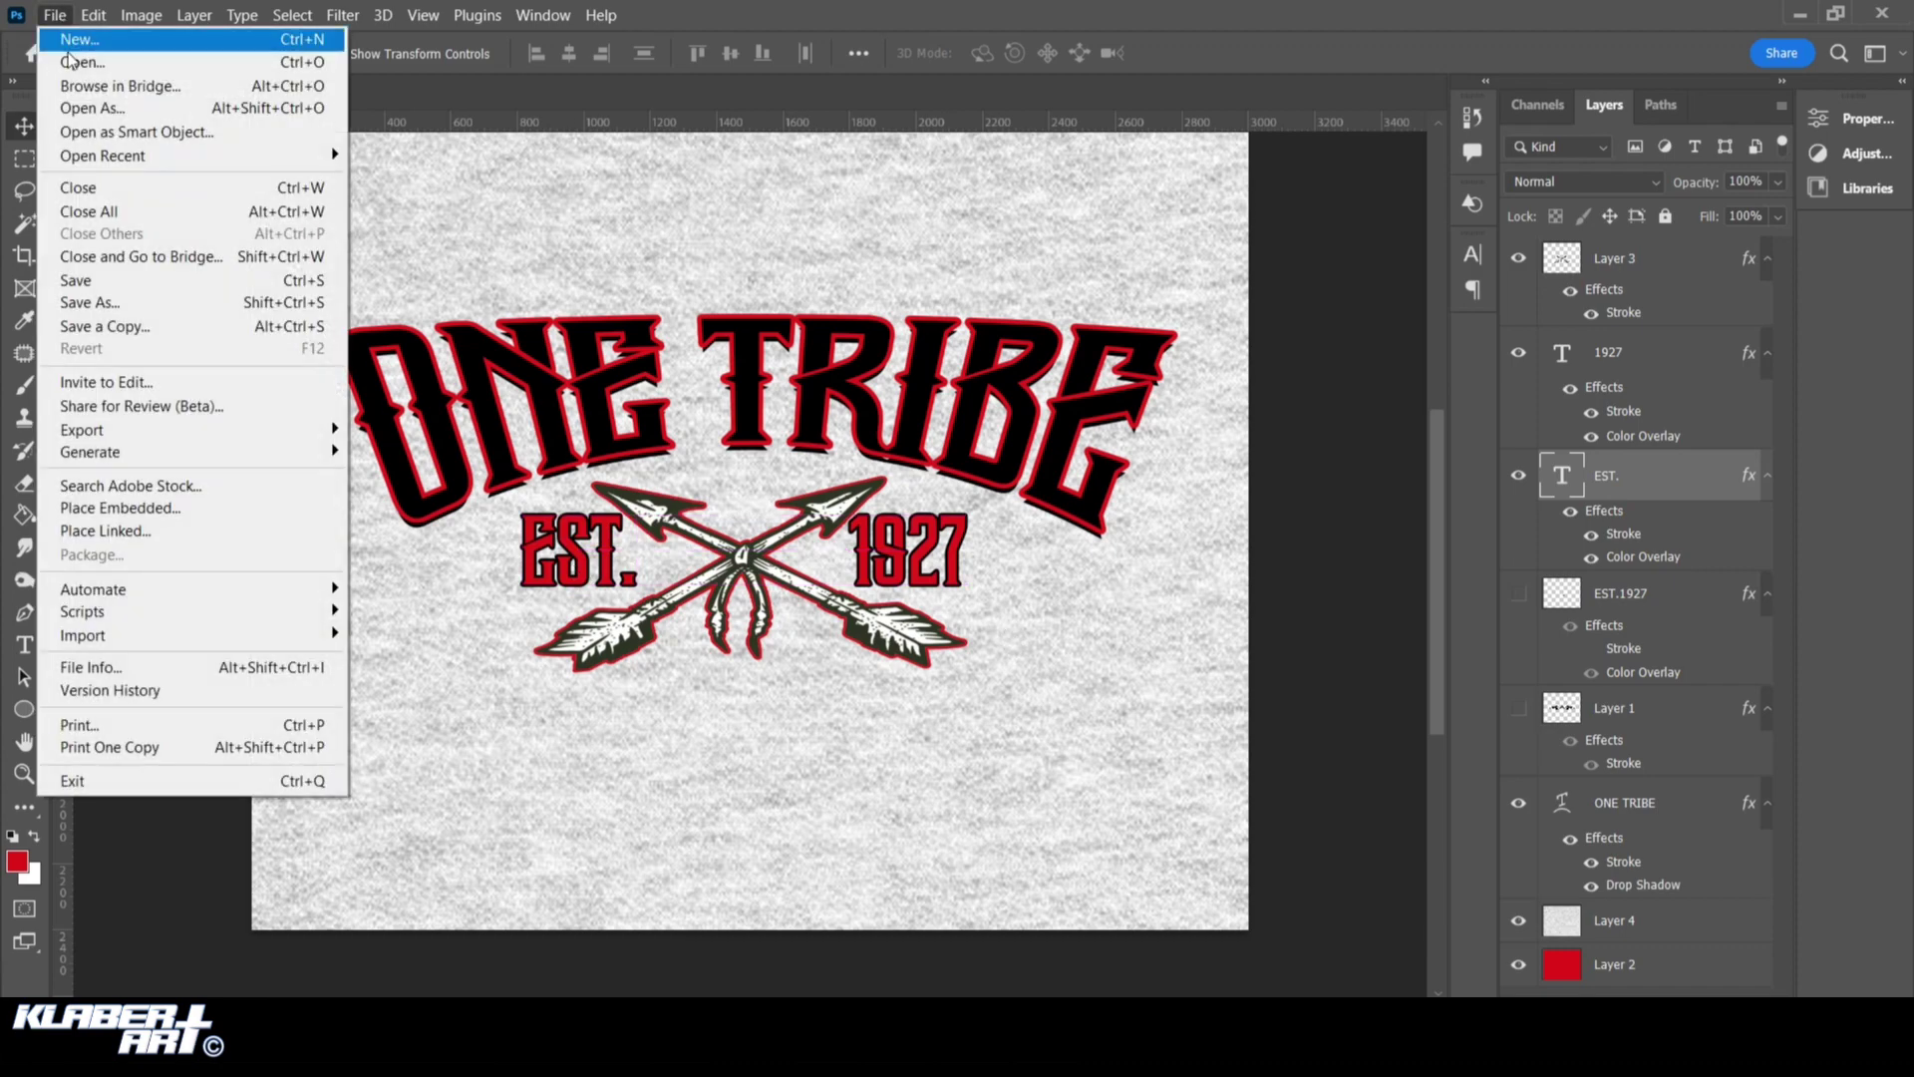
{"action": "mouse_move", "coordinate": [129, 432]}
{"action": "left_click", "coordinate": [417, 432]}
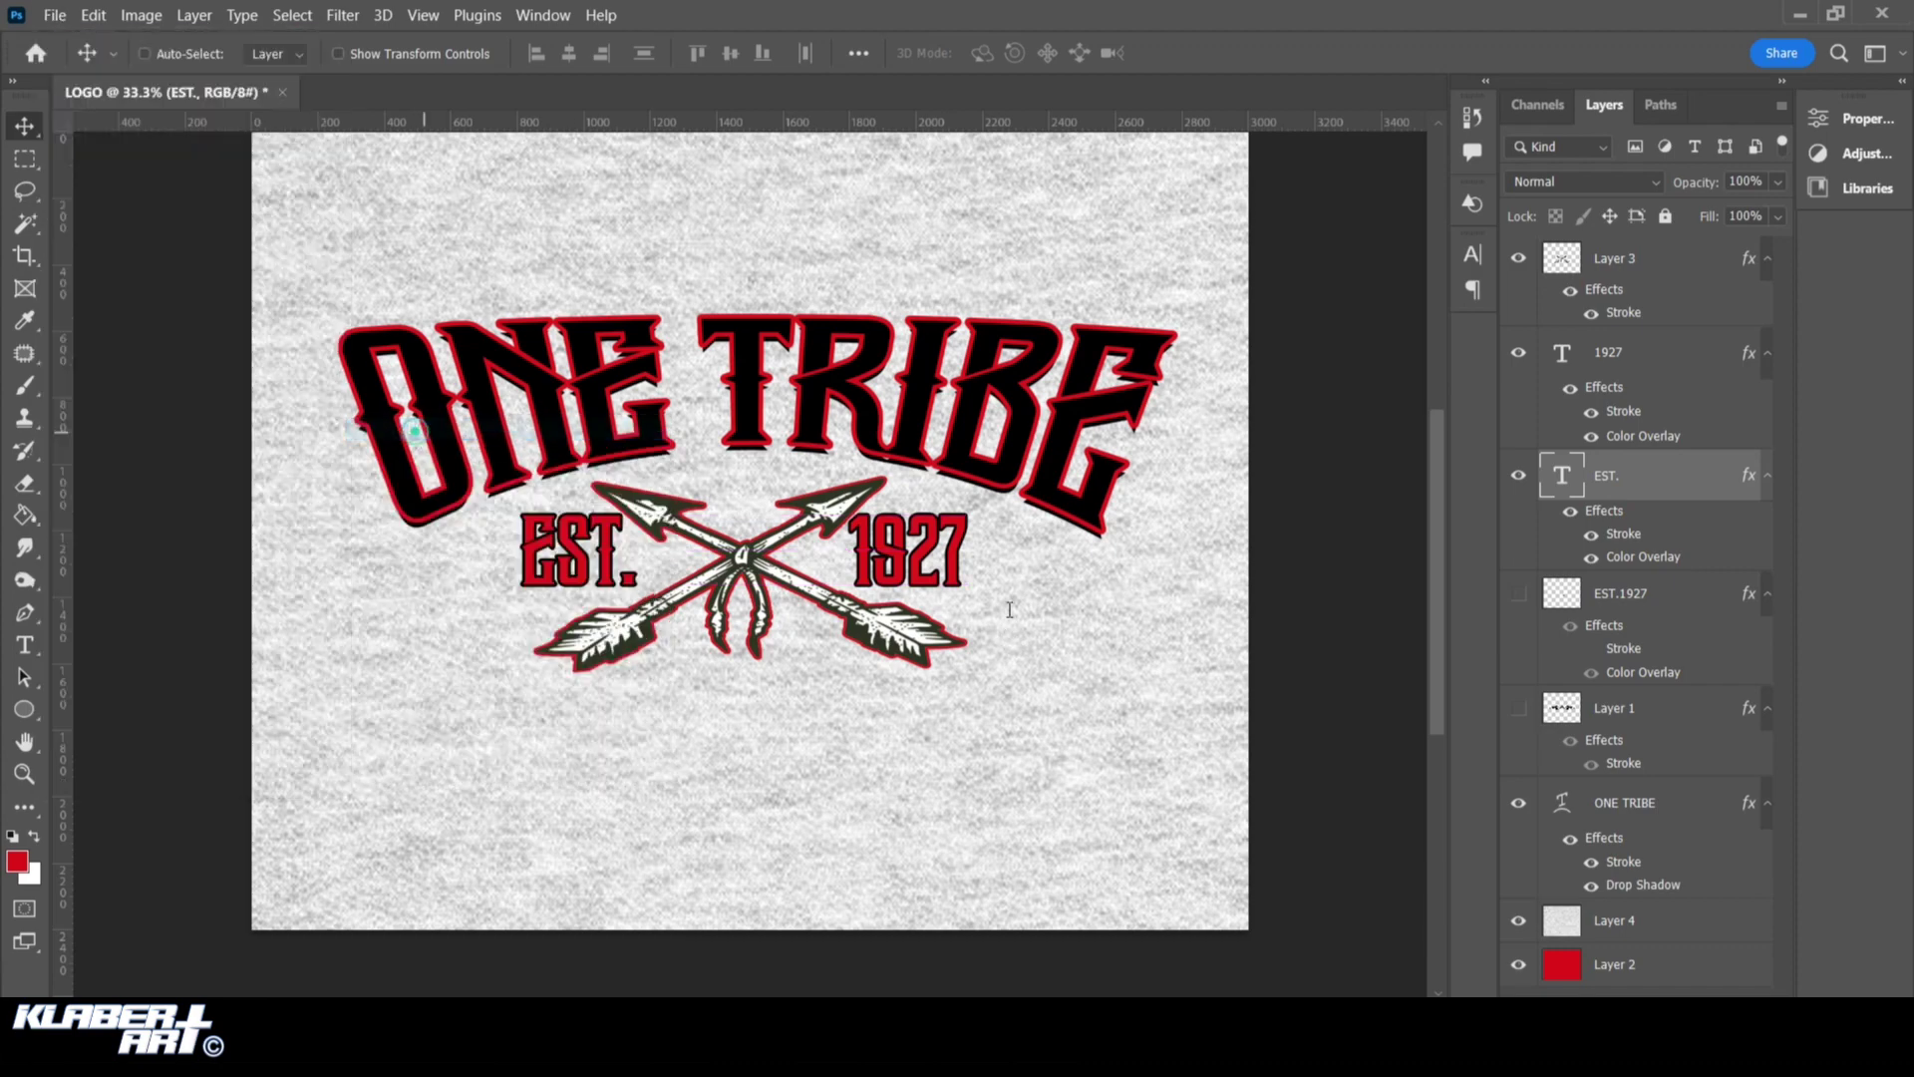
{"action": "left_click", "coordinate": [312, 594]}
{"action": "key", "text": "BackSpace"}
{"action": "type", "text": "5"}
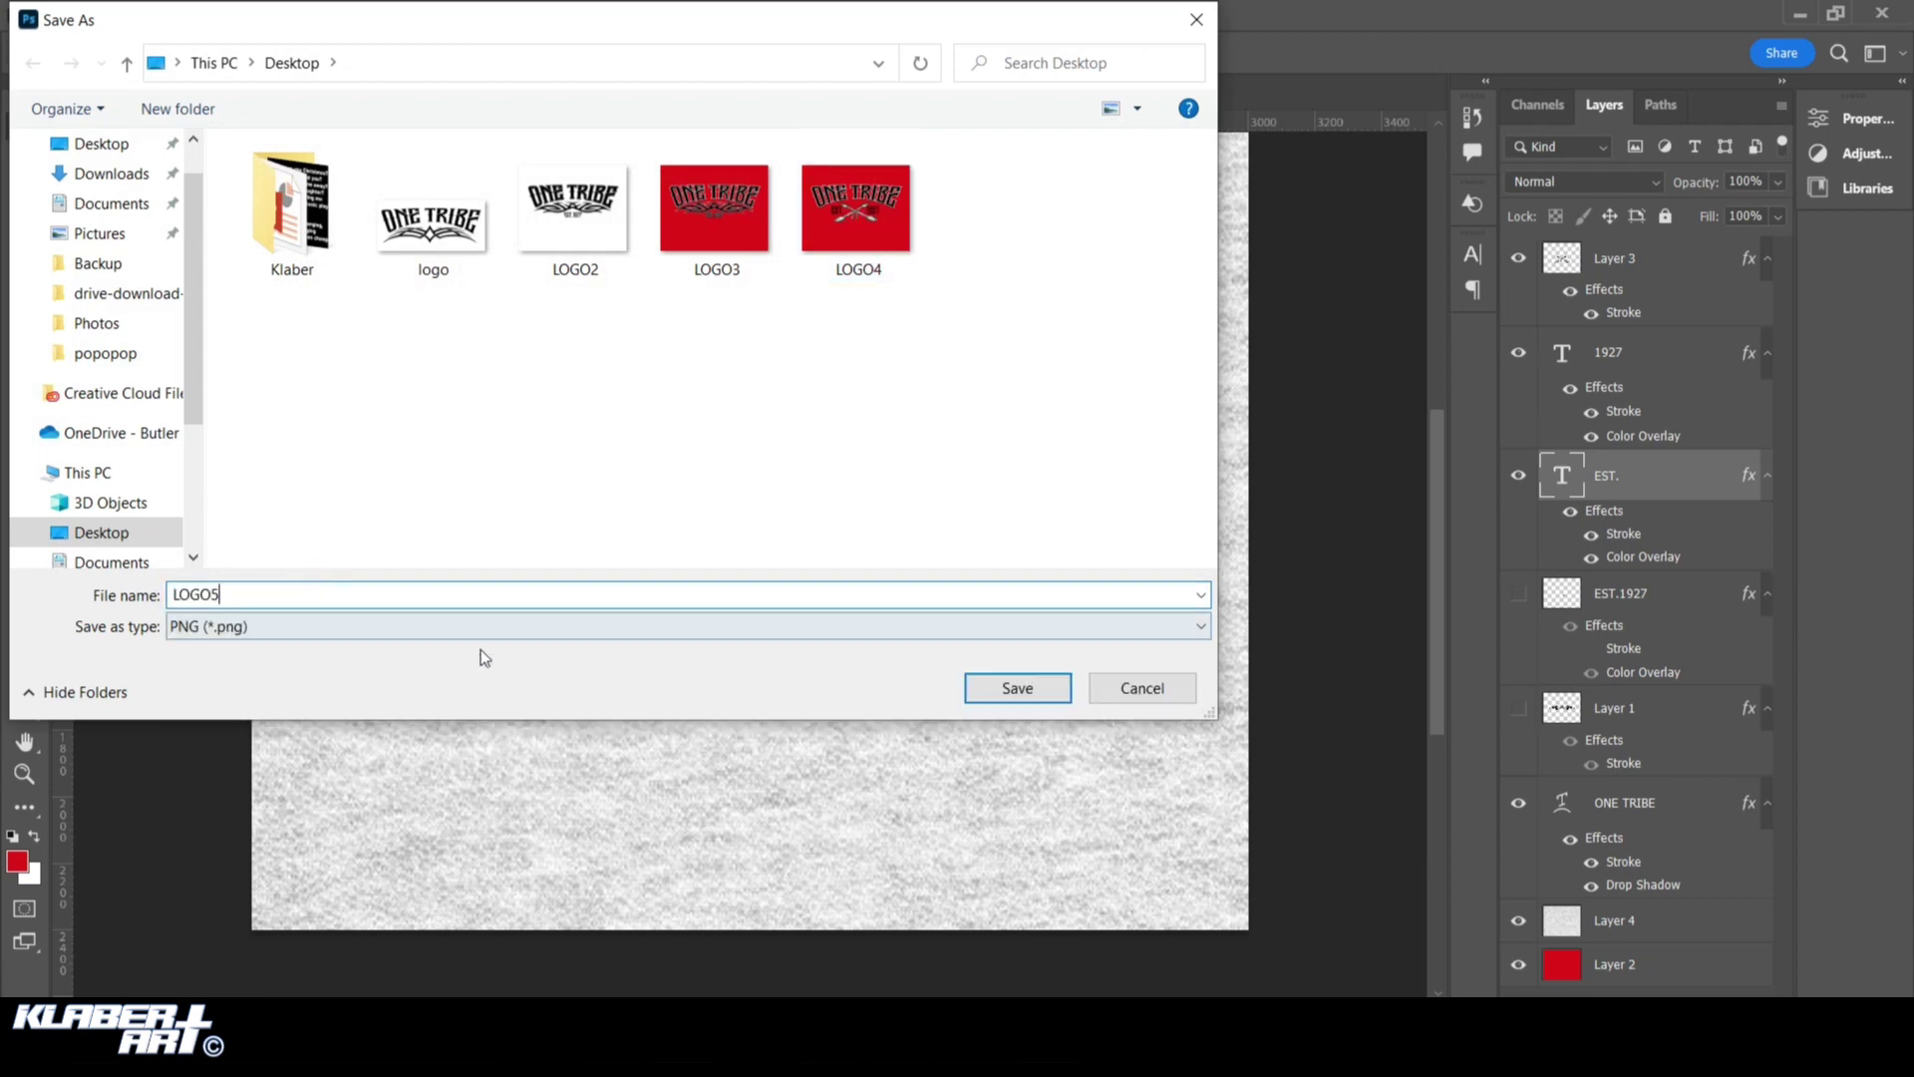
{"action": "left_click", "coordinate": [979, 689]}
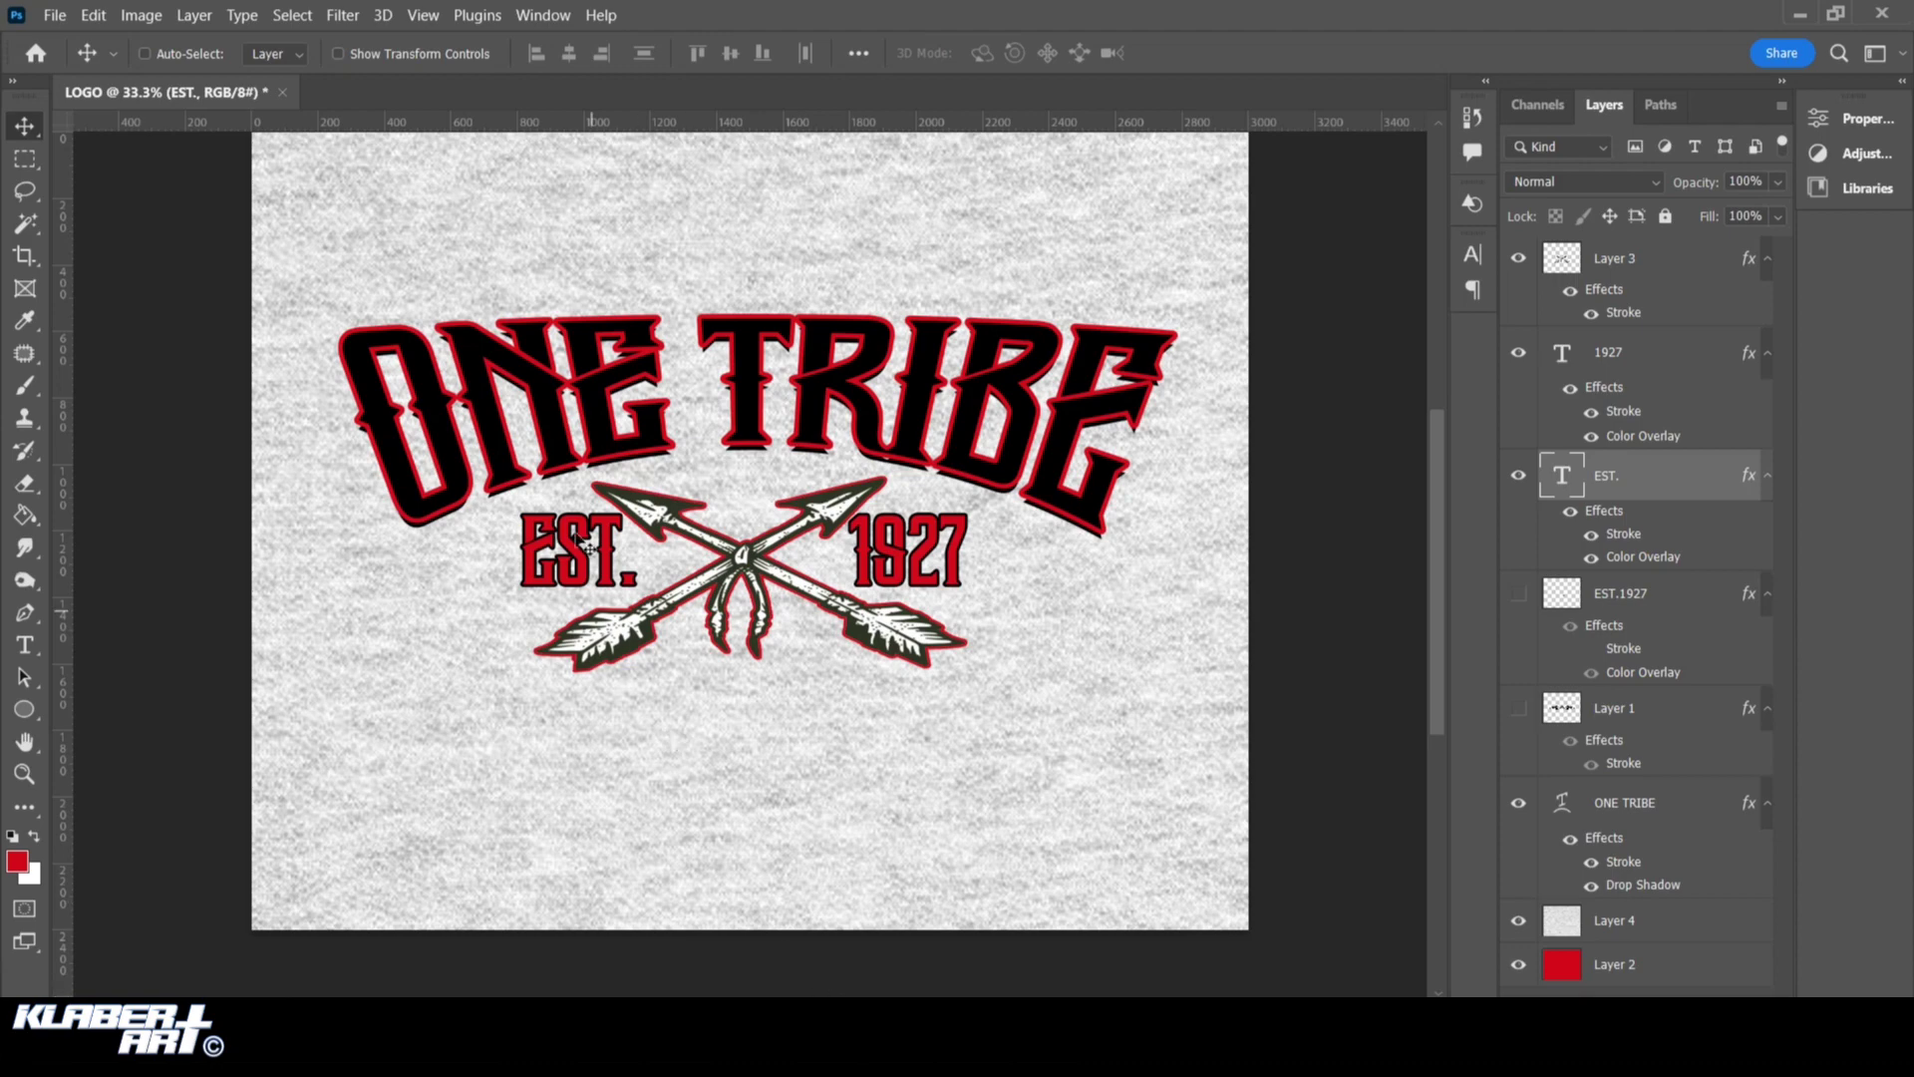
{"action": "left_click", "coordinate": [54, 15]}
{"action": "left_click", "coordinate": [79, 36]}
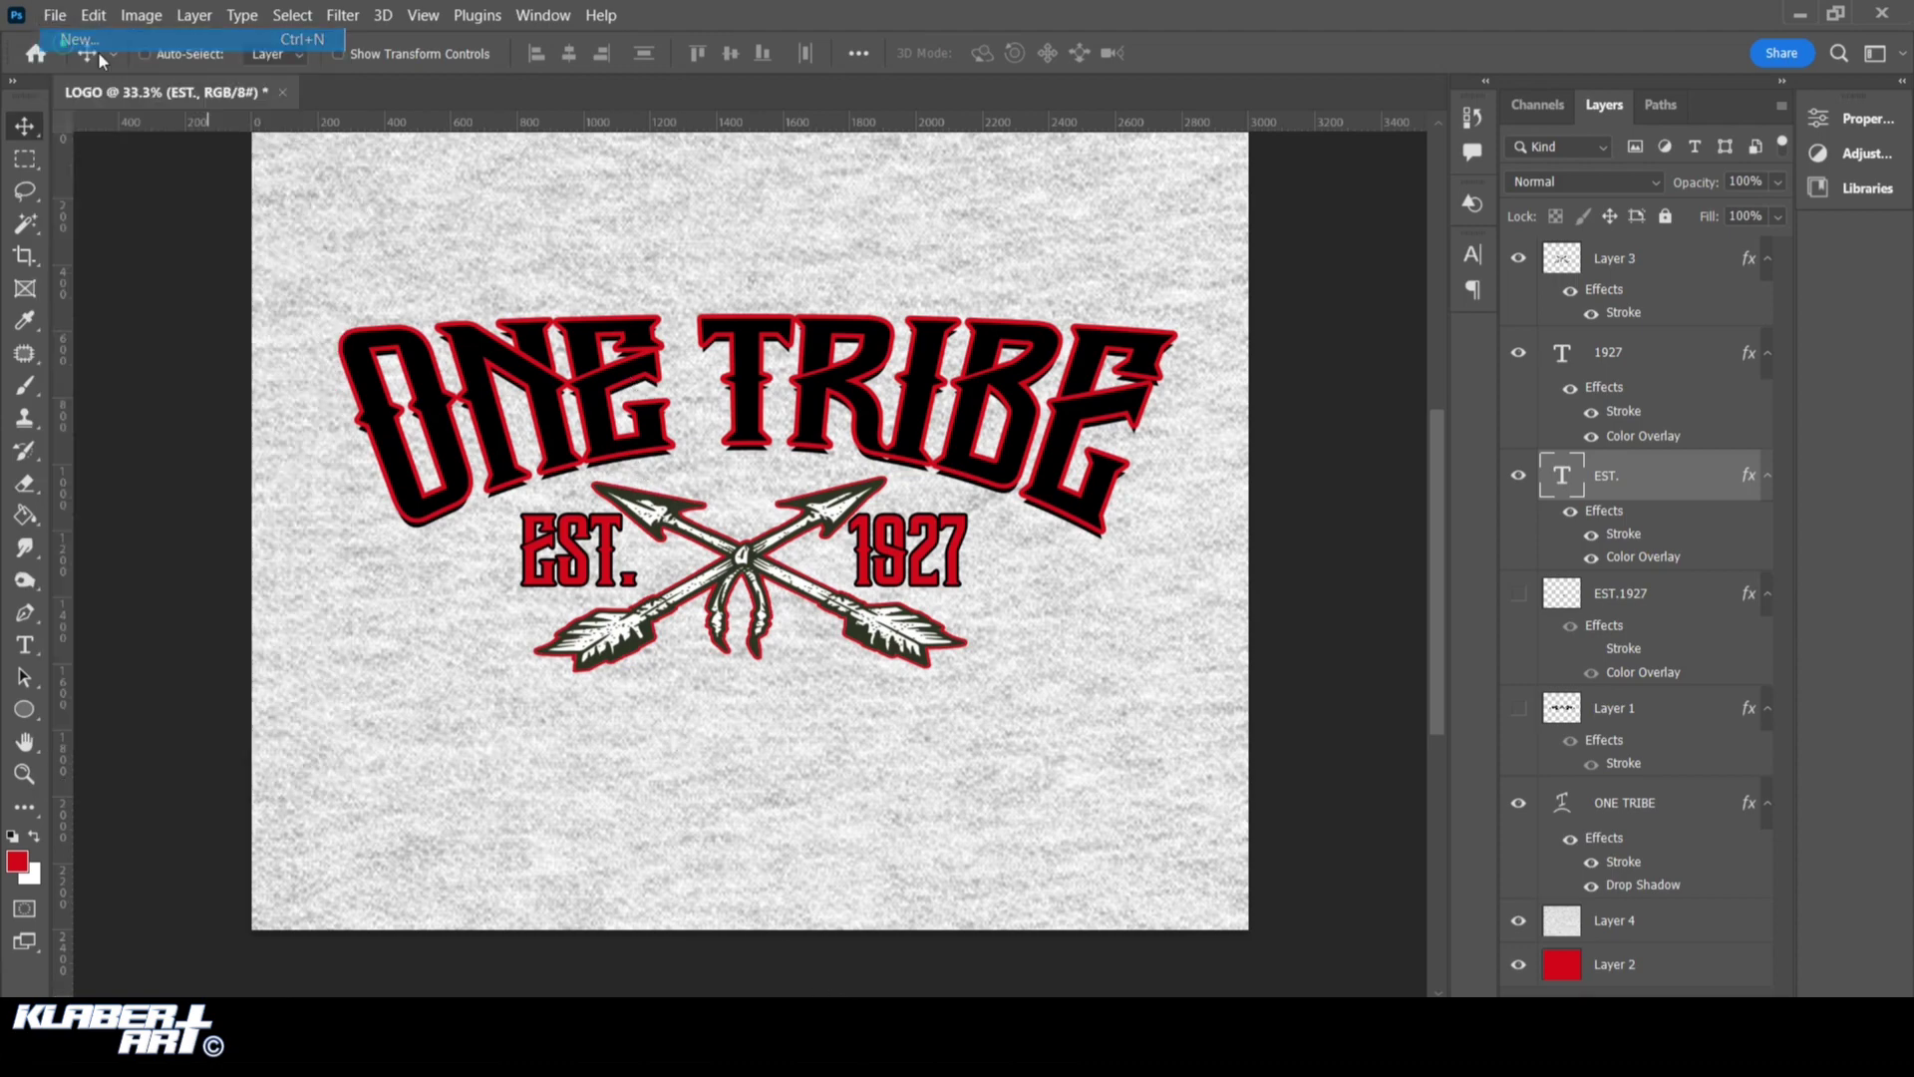
{"action": "left_click", "coordinate": [1371, 867]}
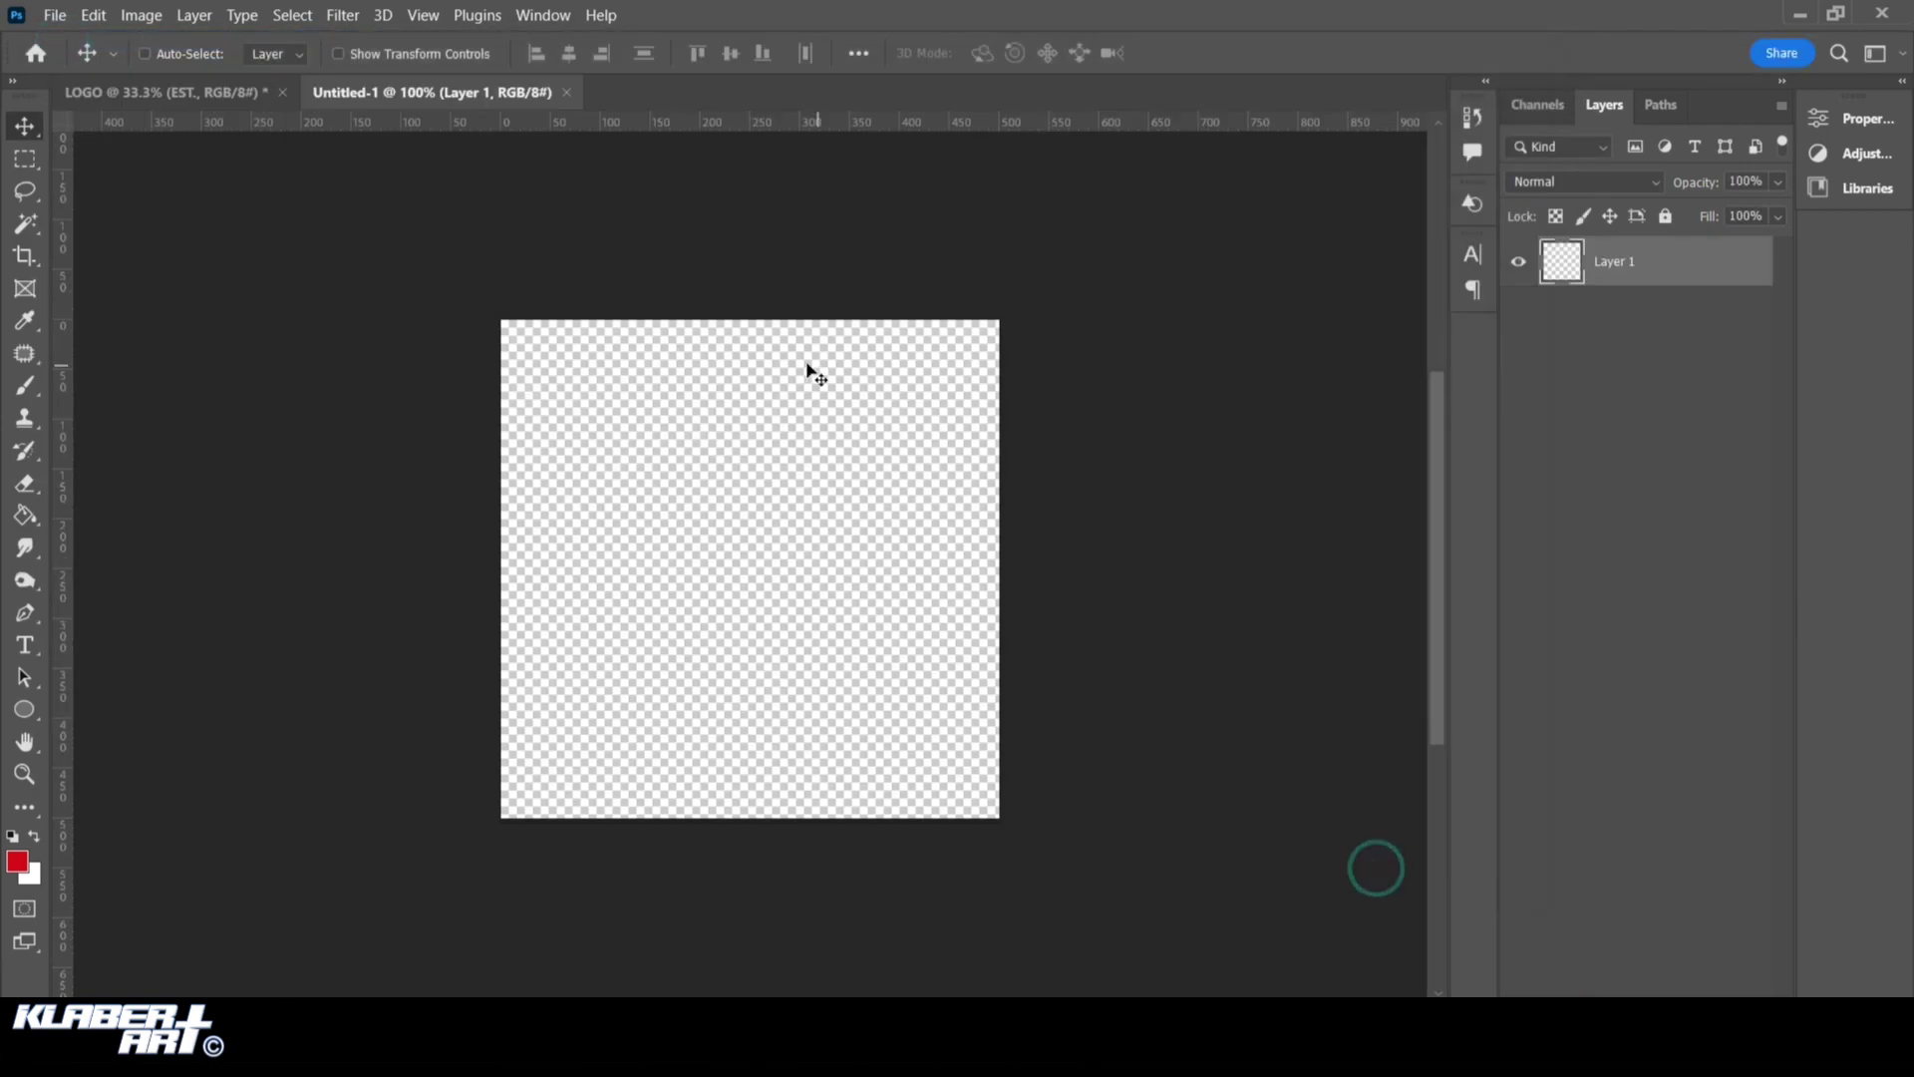
{"action": "left_click", "coordinate": [566, 92]}
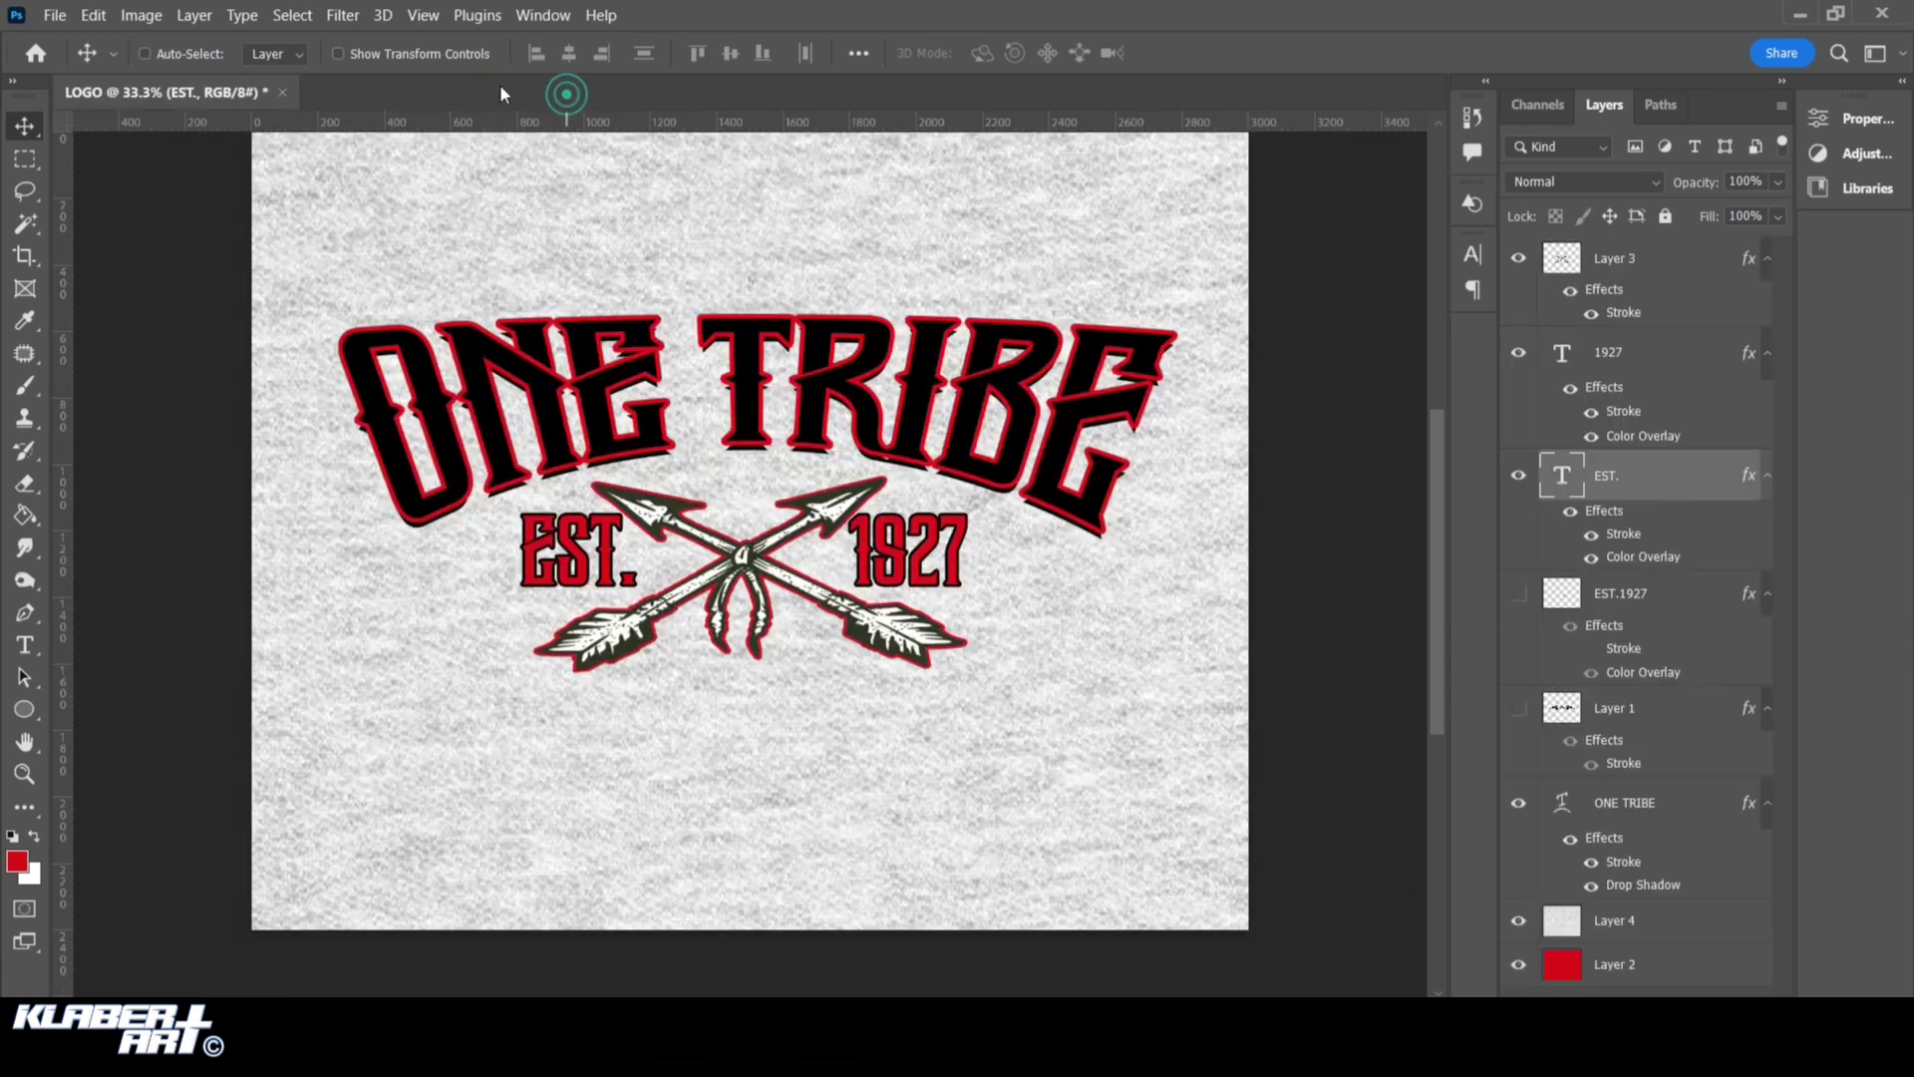
Set up a new document in inches, 10 wide by 8 high
{"action": "left_click", "coordinate": [54, 15]}
{"action": "left_click", "coordinate": [149, 40]}
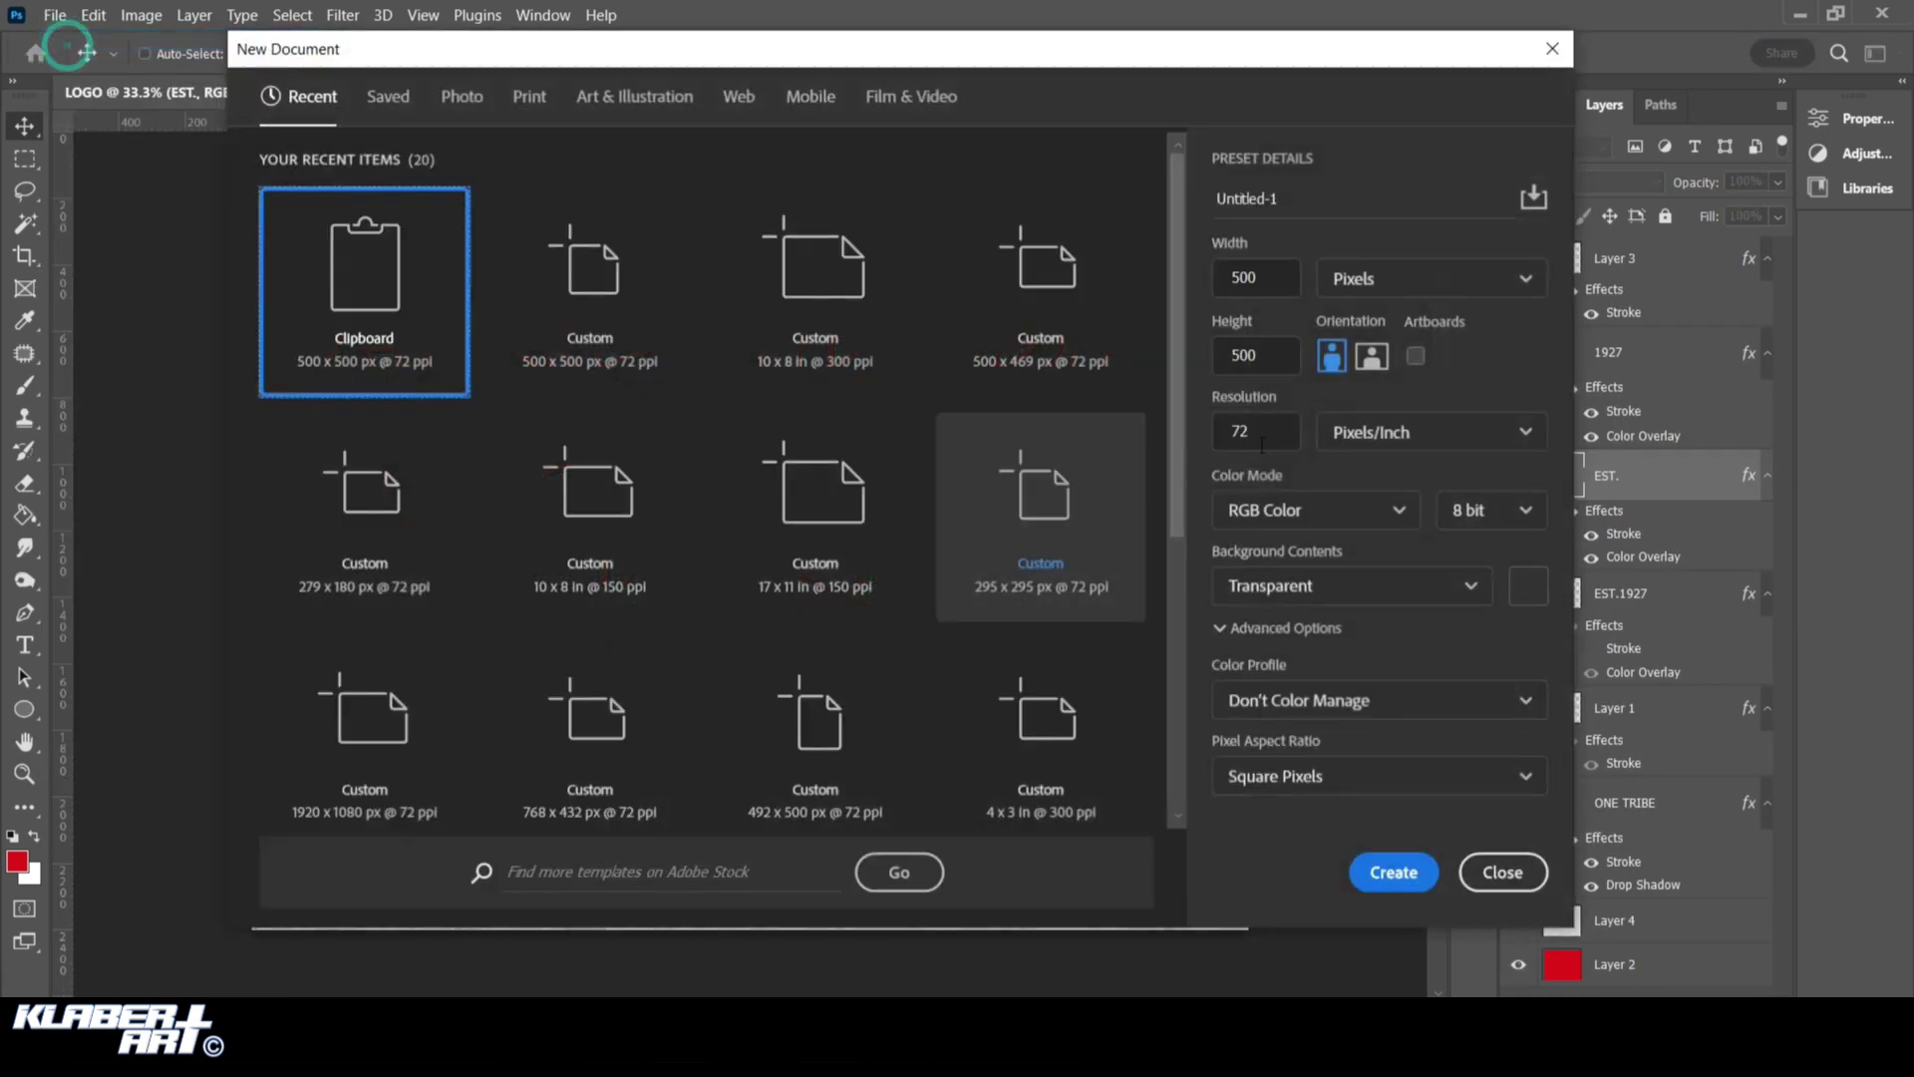
{"action": "left_click", "coordinate": [1348, 281]}
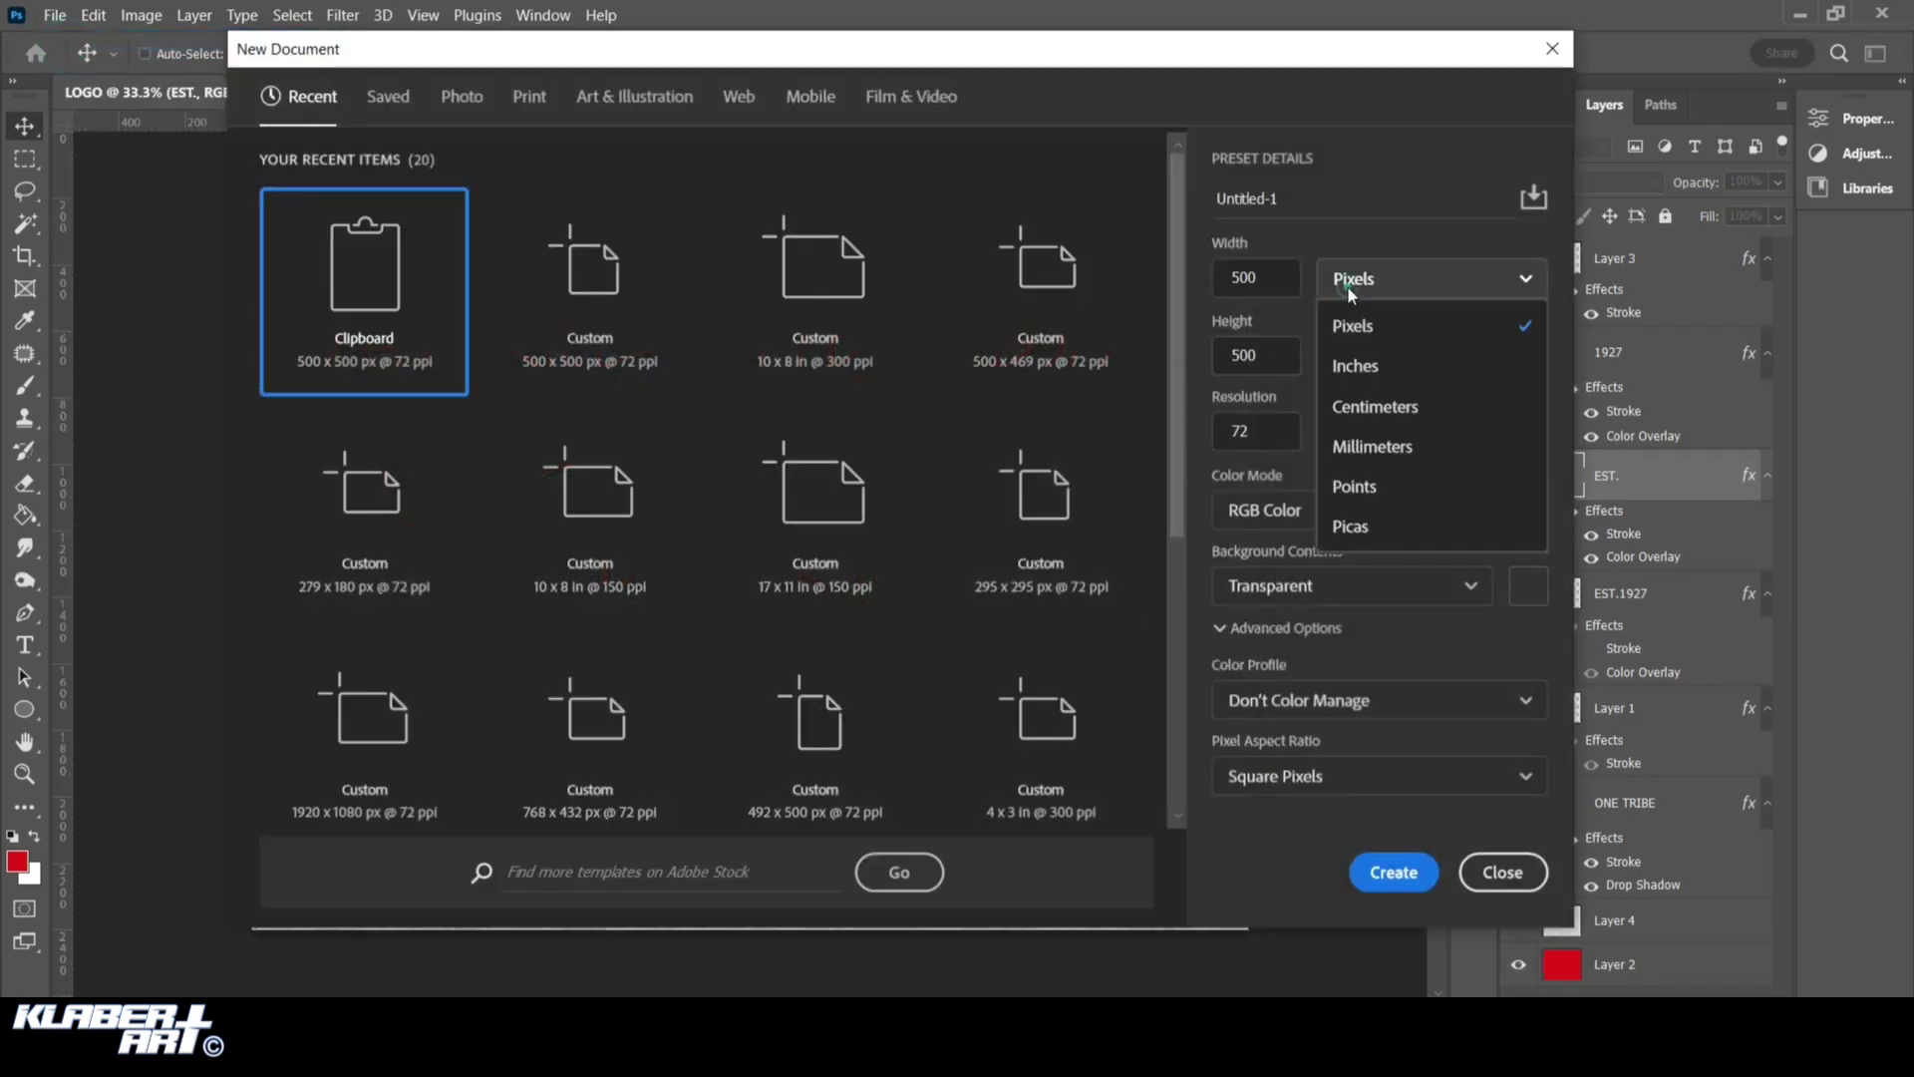
{"action": "left_click", "coordinate": [1366, 361]}
{"action": "left_click", "coordinate": [1288, 276]}
{"action": "double_click", "coordinate": [1274, 279]}
{"action": "left_click", "coordinate": [1288, 362]}
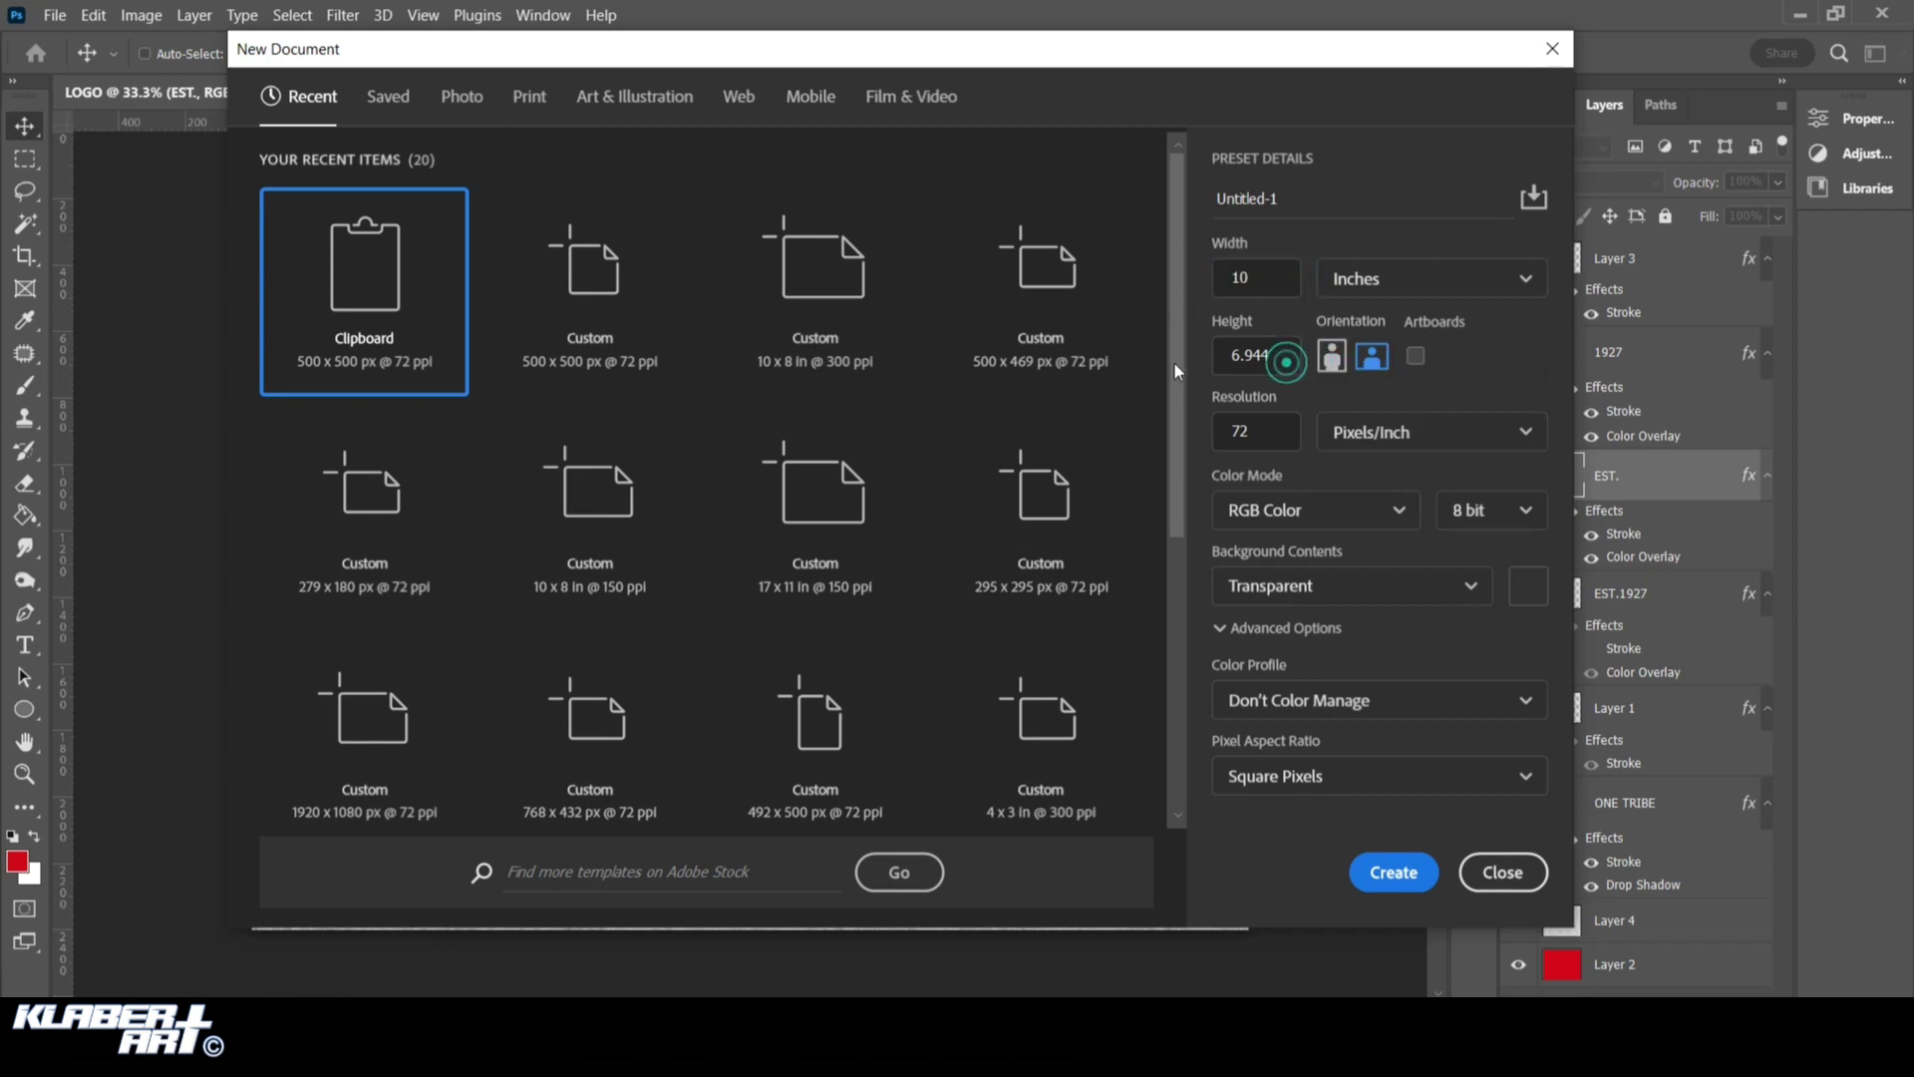
{"action": "double_click", "coordinate": [1258, 356]}
{"action": "type", "text": "8"}
Set the new document's resolution to 300 pixels/inch, name it LOGONEW and create it
{"action": "double_click", "coordinate": [1241, 429]}
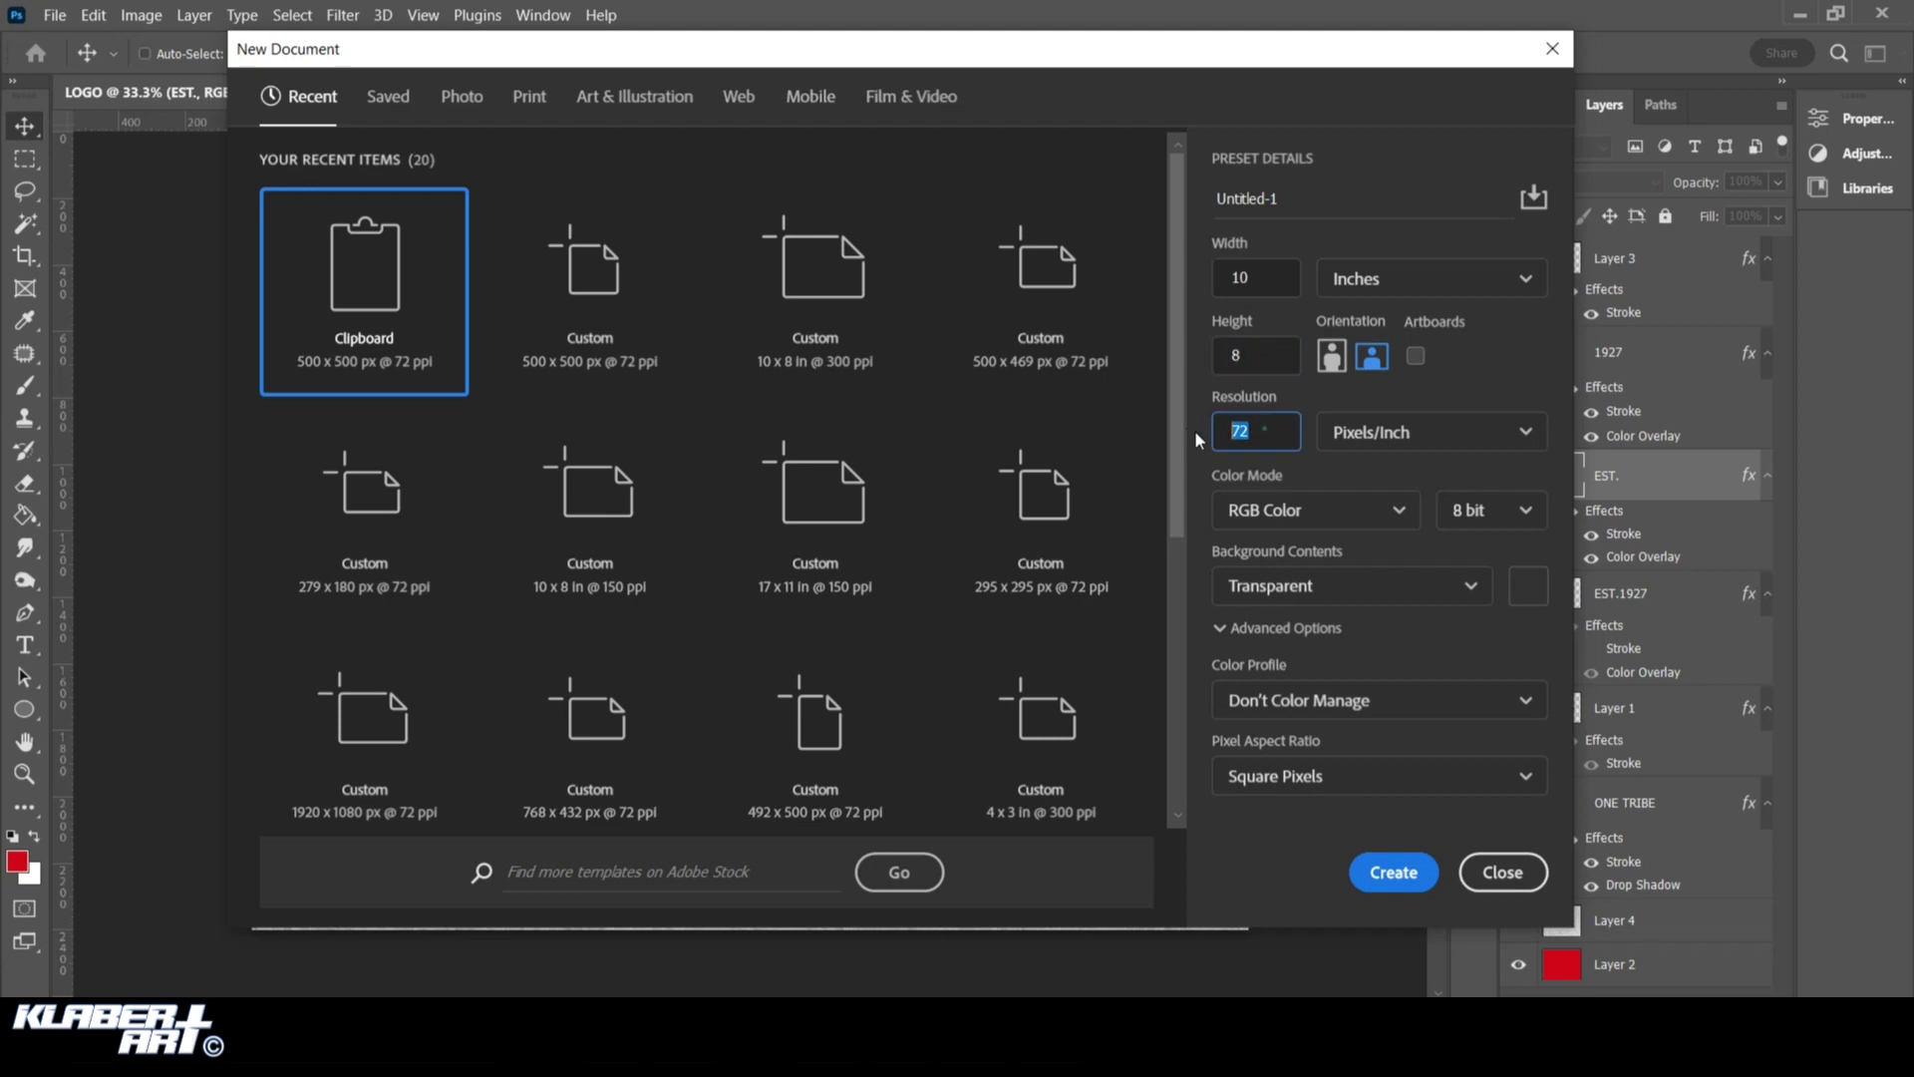
{"action": "type", "text": "300"}
{"action": "double_click", "coordinate": [1264, 198]}
{"action": "type", "text": "LO"}
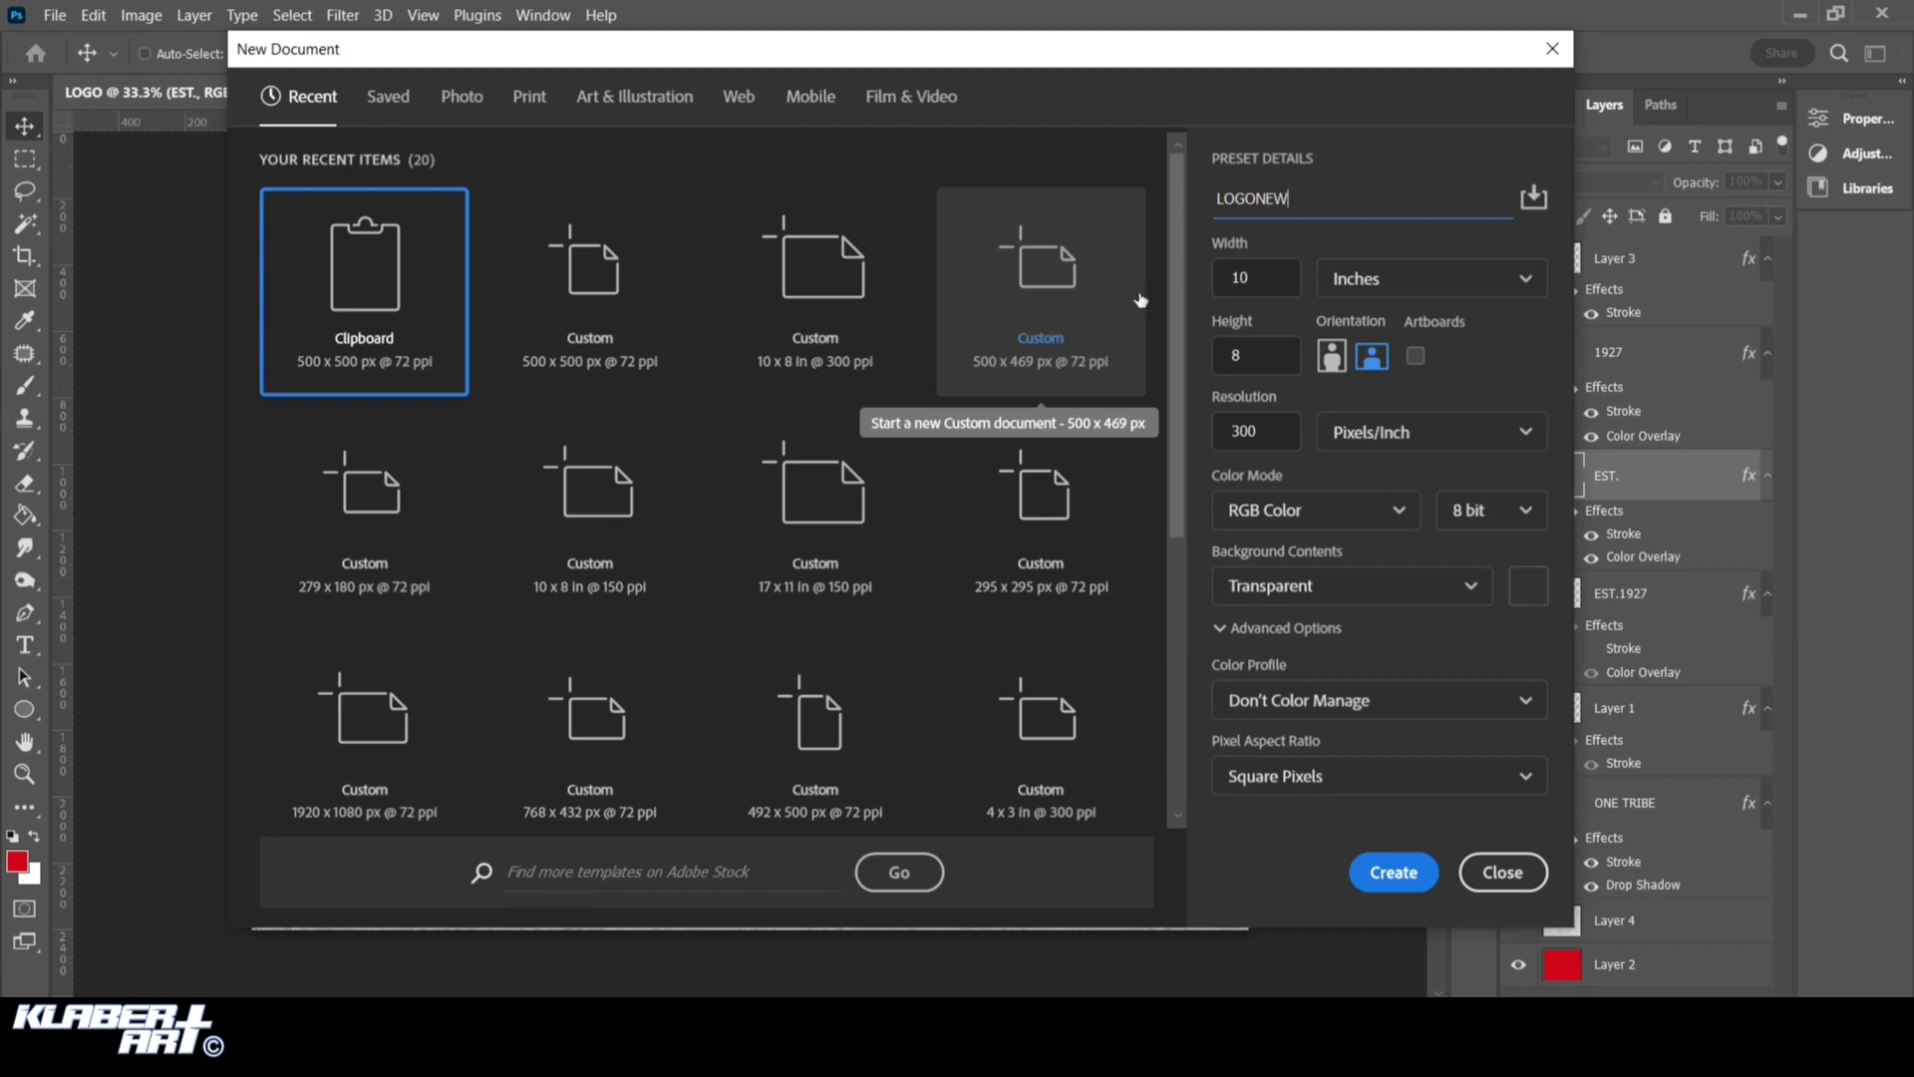
{"action": "type", "text": "GONEW"}
{"action": "left_click", "coordinate": [1386, 871]}
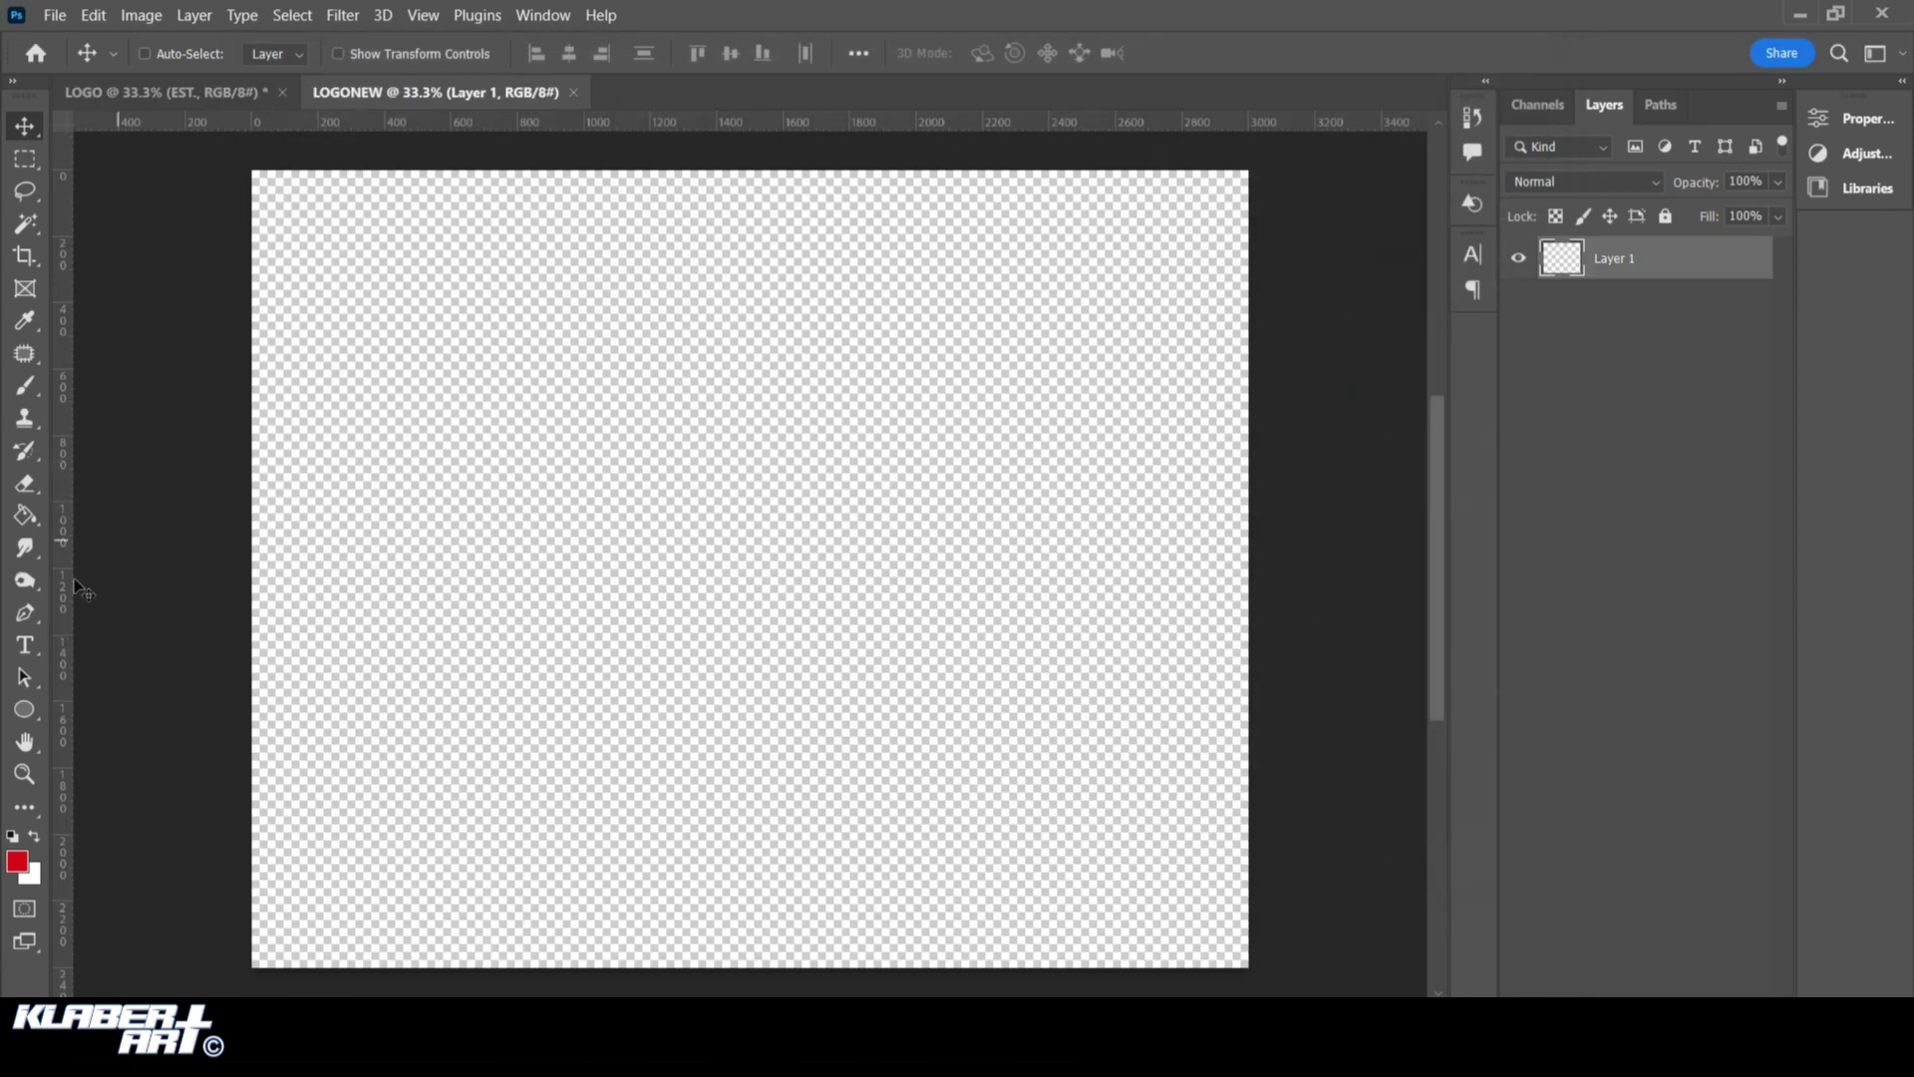
Add a text layer reading TR1BE in black Dirty Crown at 72 pt, with the numeral 1 replacing the I
{"action": "left_click", "coordinate": [24, 645]}
{"action": "left_click", "coordinate": [566, 566]}
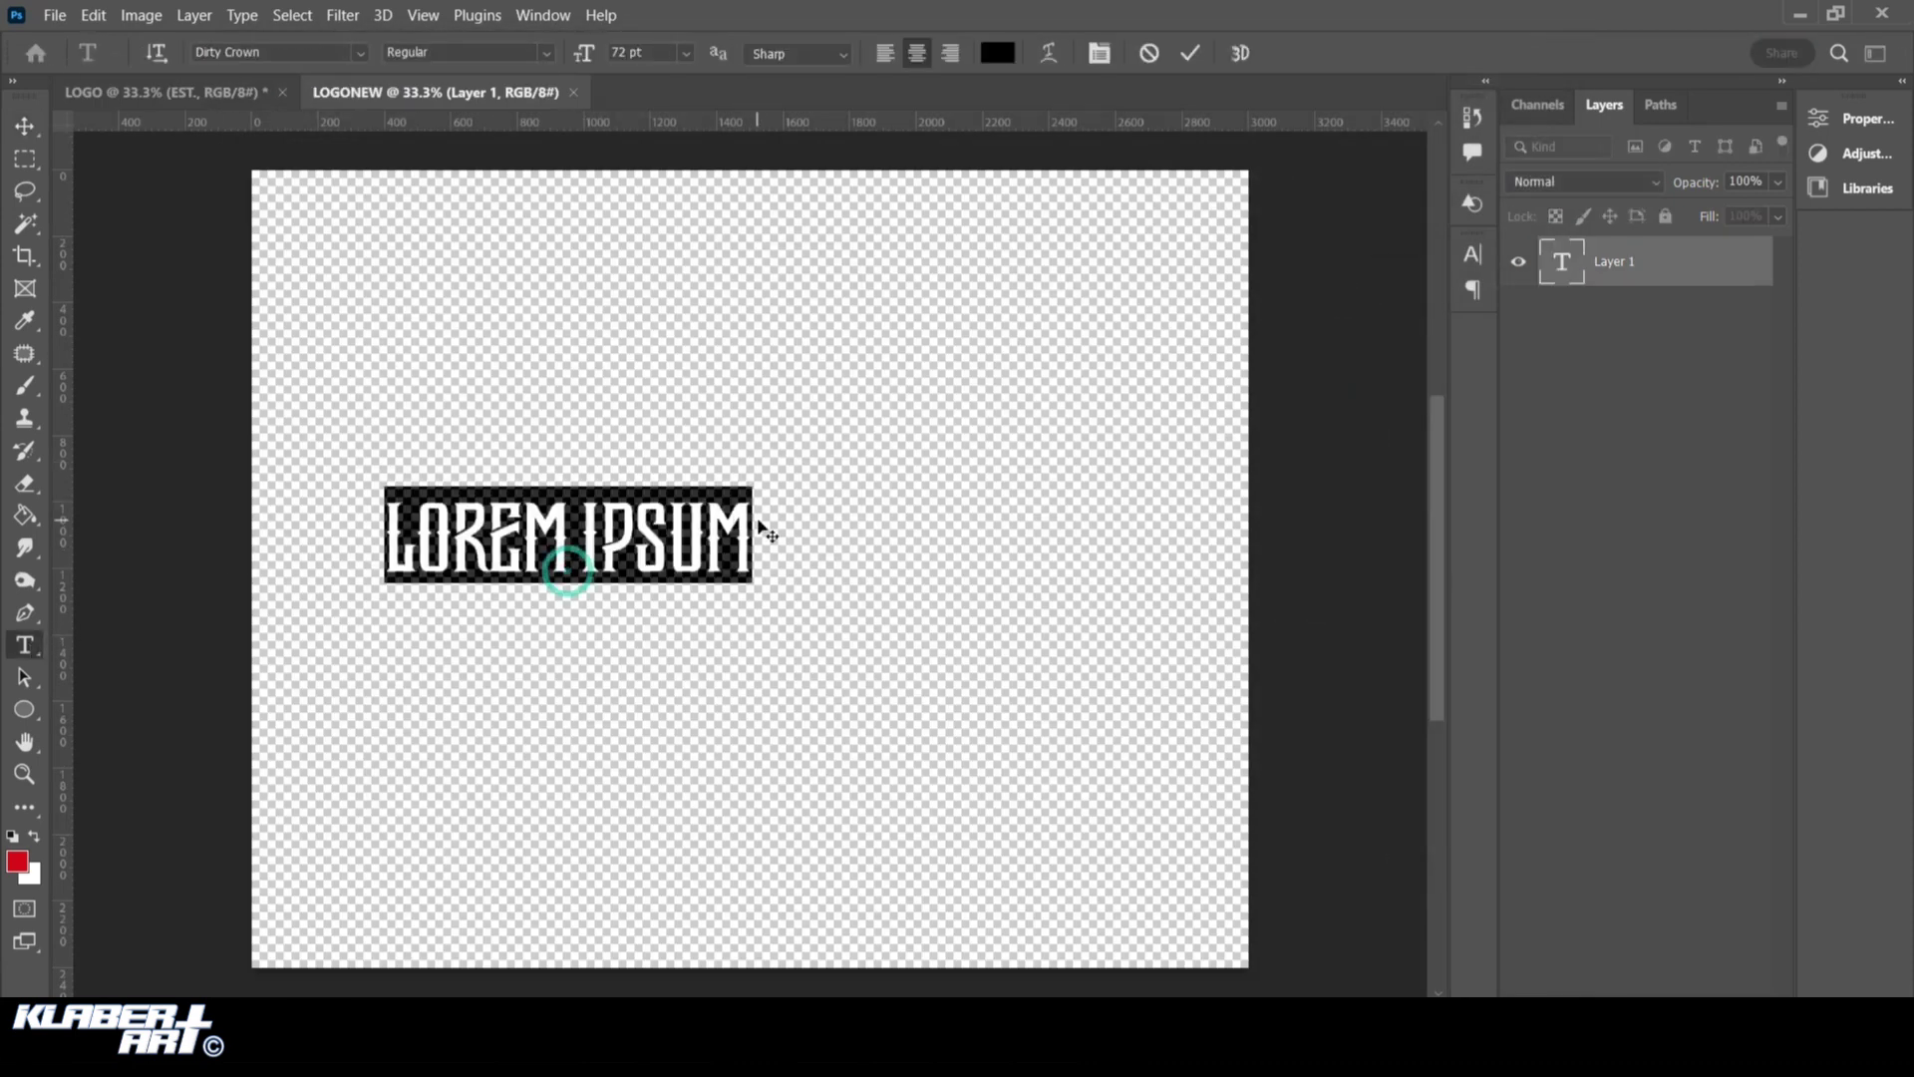
{"action": "left_click", "coordinate": [768, 535]}
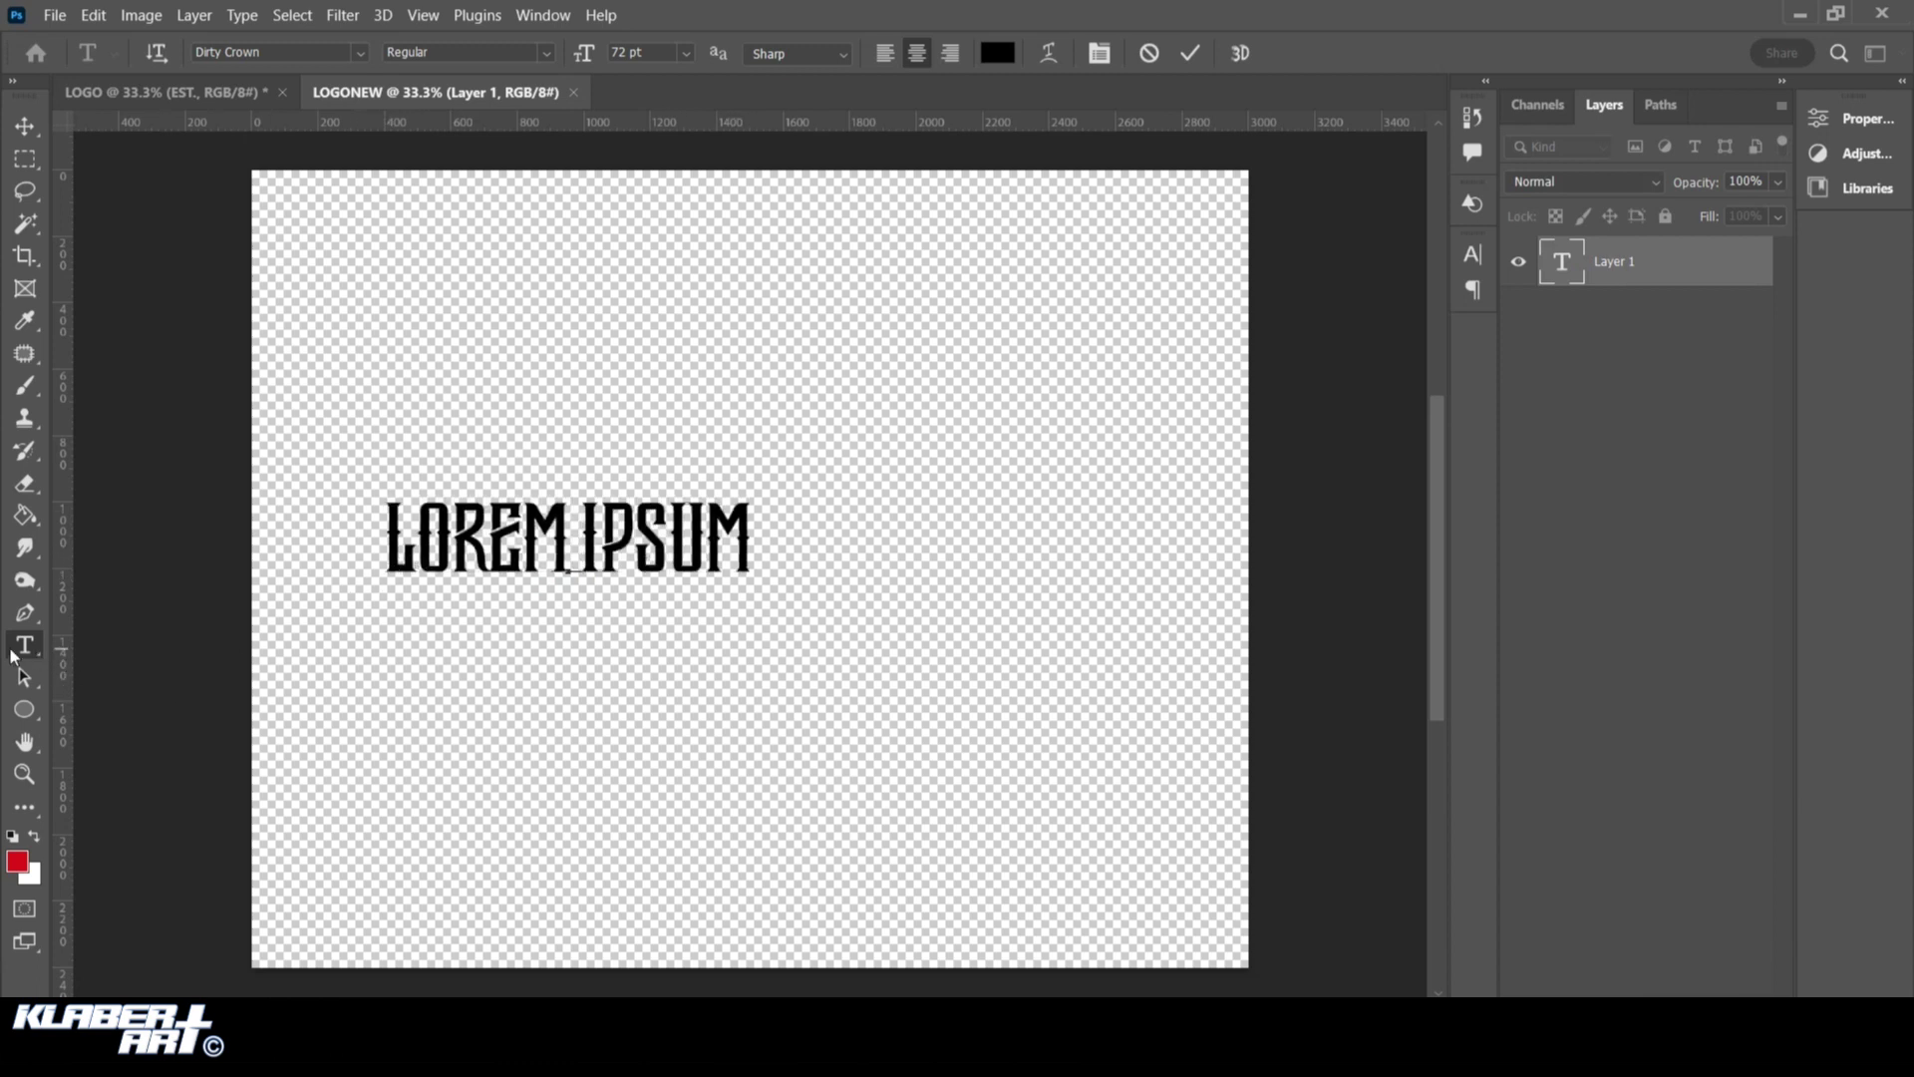
{"action": "left_click", "coordinate": [387, 546]}
{"action": "type", "text": "T"}
{"action": "left_click", "coordinate": [1597, 255]}
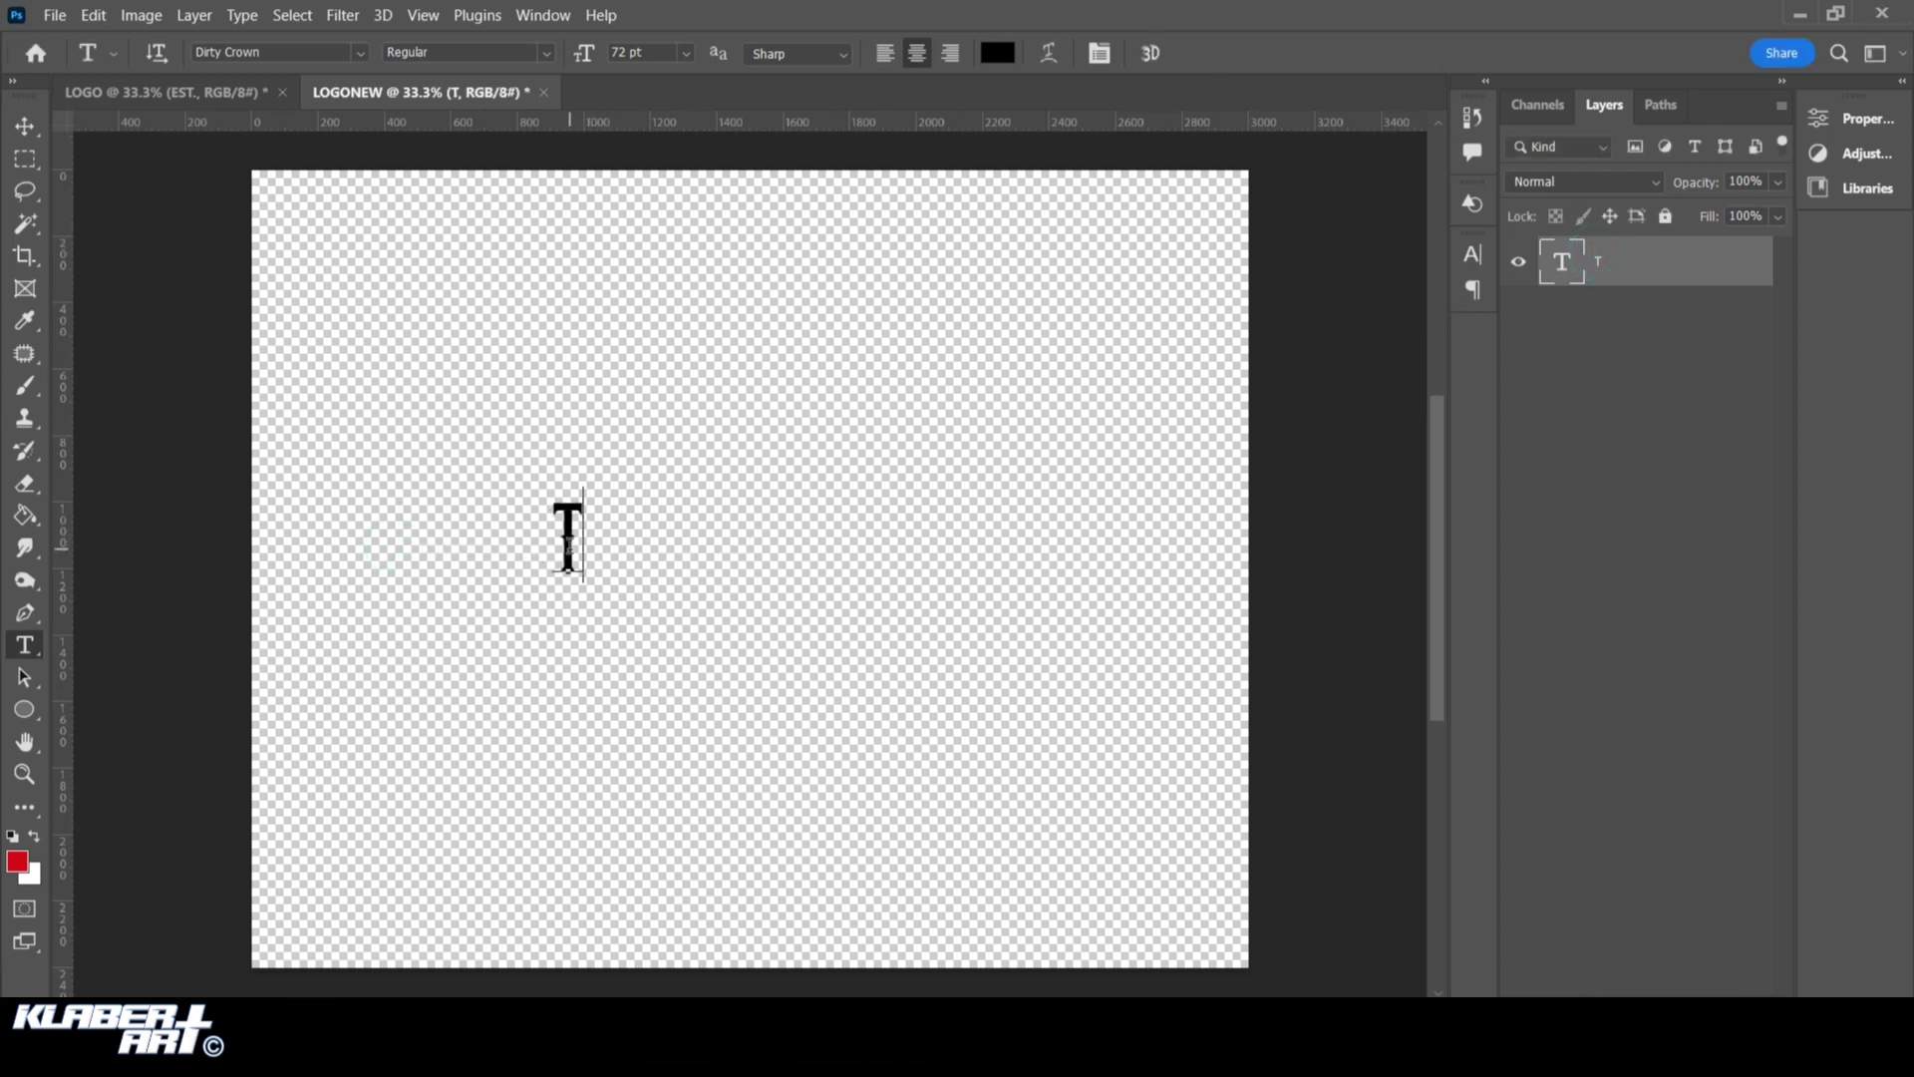
{"action": "left_click", "coordinate": [568, 543]}
{"action": "type", "text": "R"}
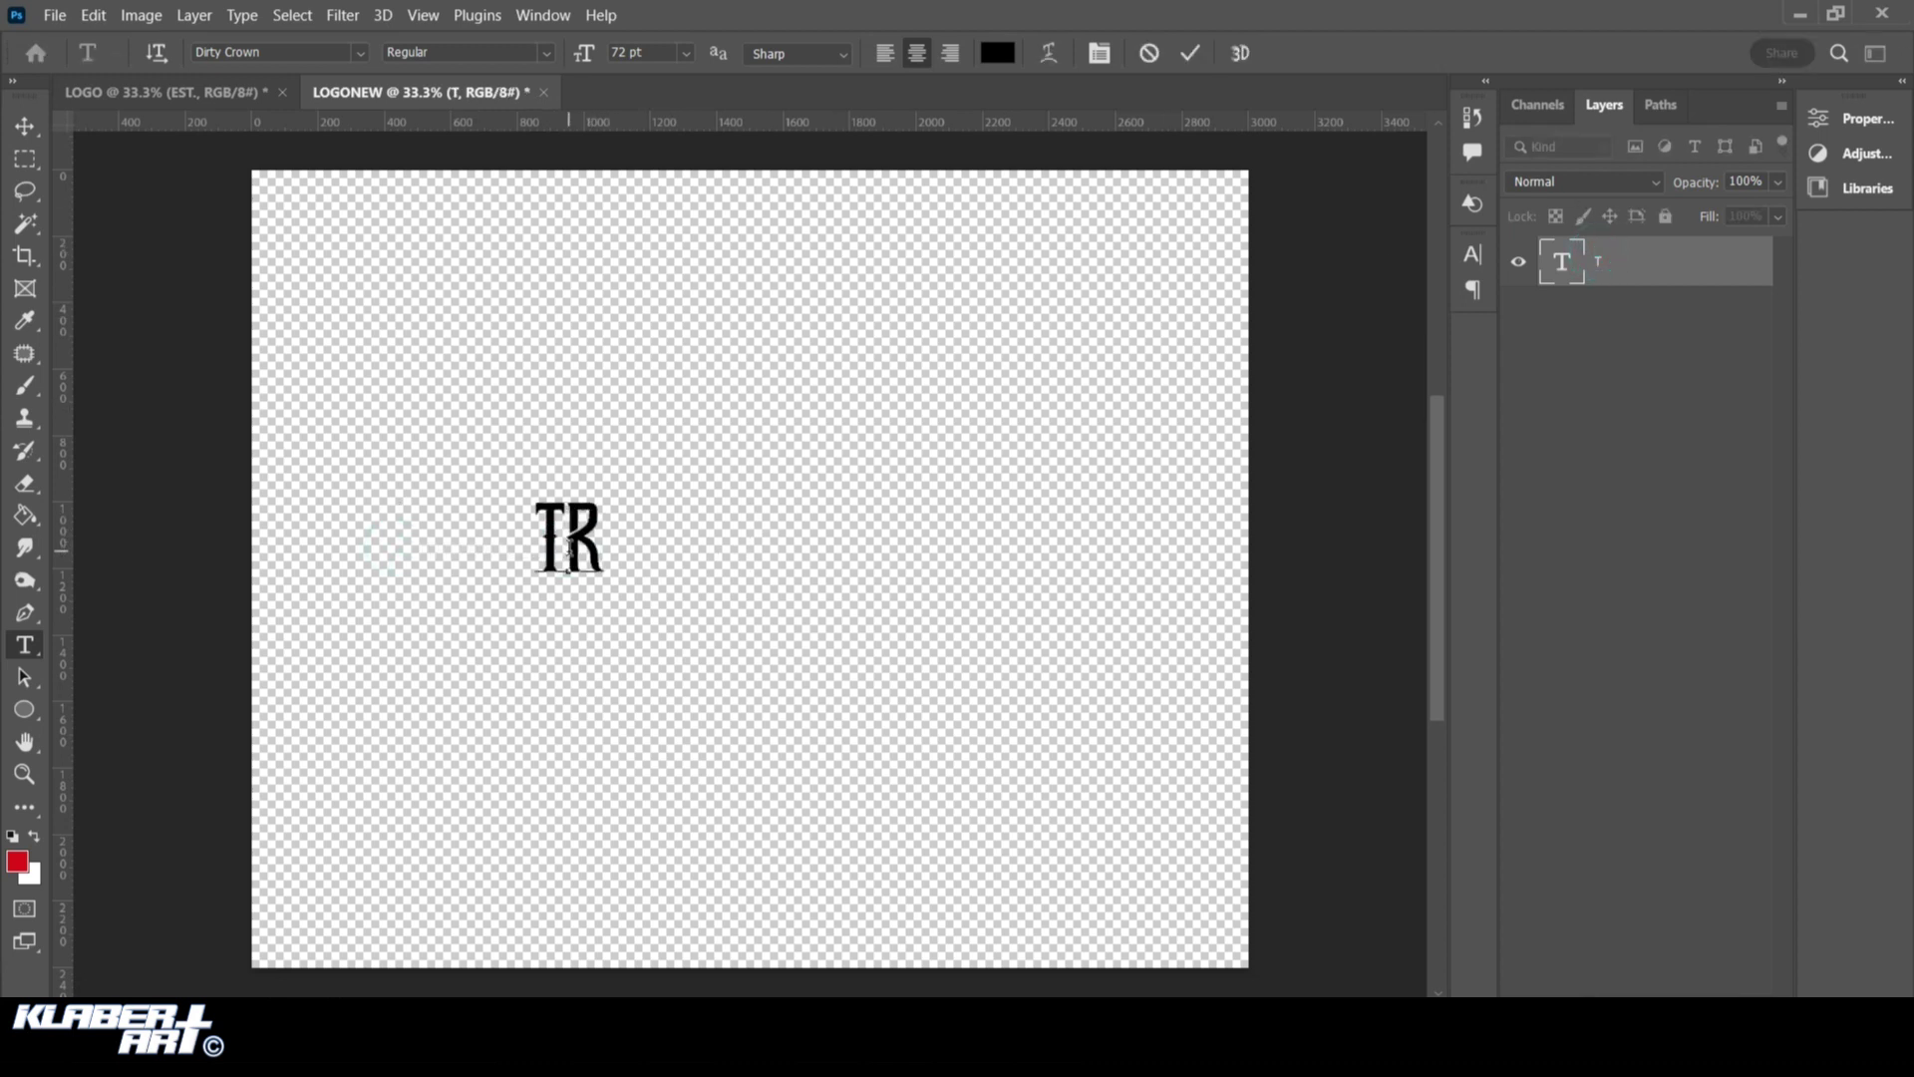
{"action": "type", "text": "1BE"}
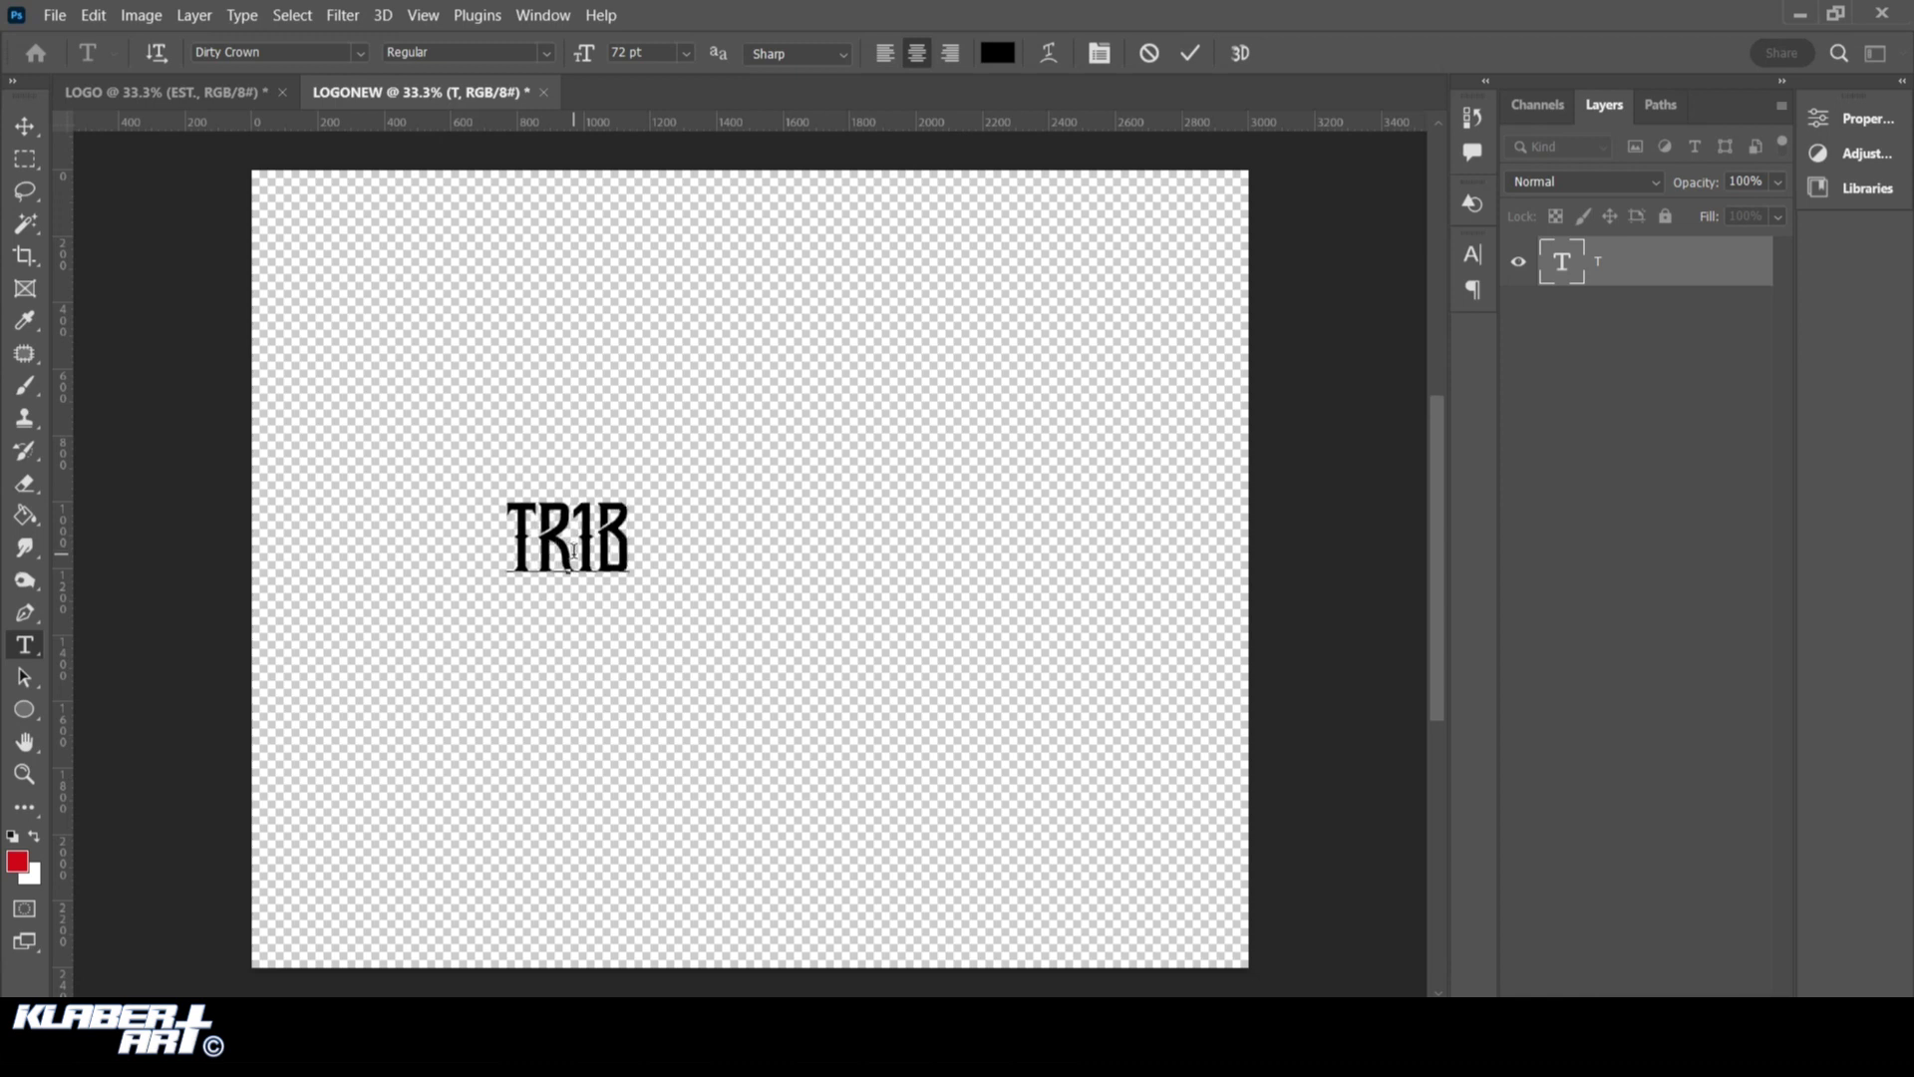
Scale the TR1BE text proportionally to about 397% and centre it horizontally on the canvas
{"action": "left_click", "coordinate": [100, 12]}
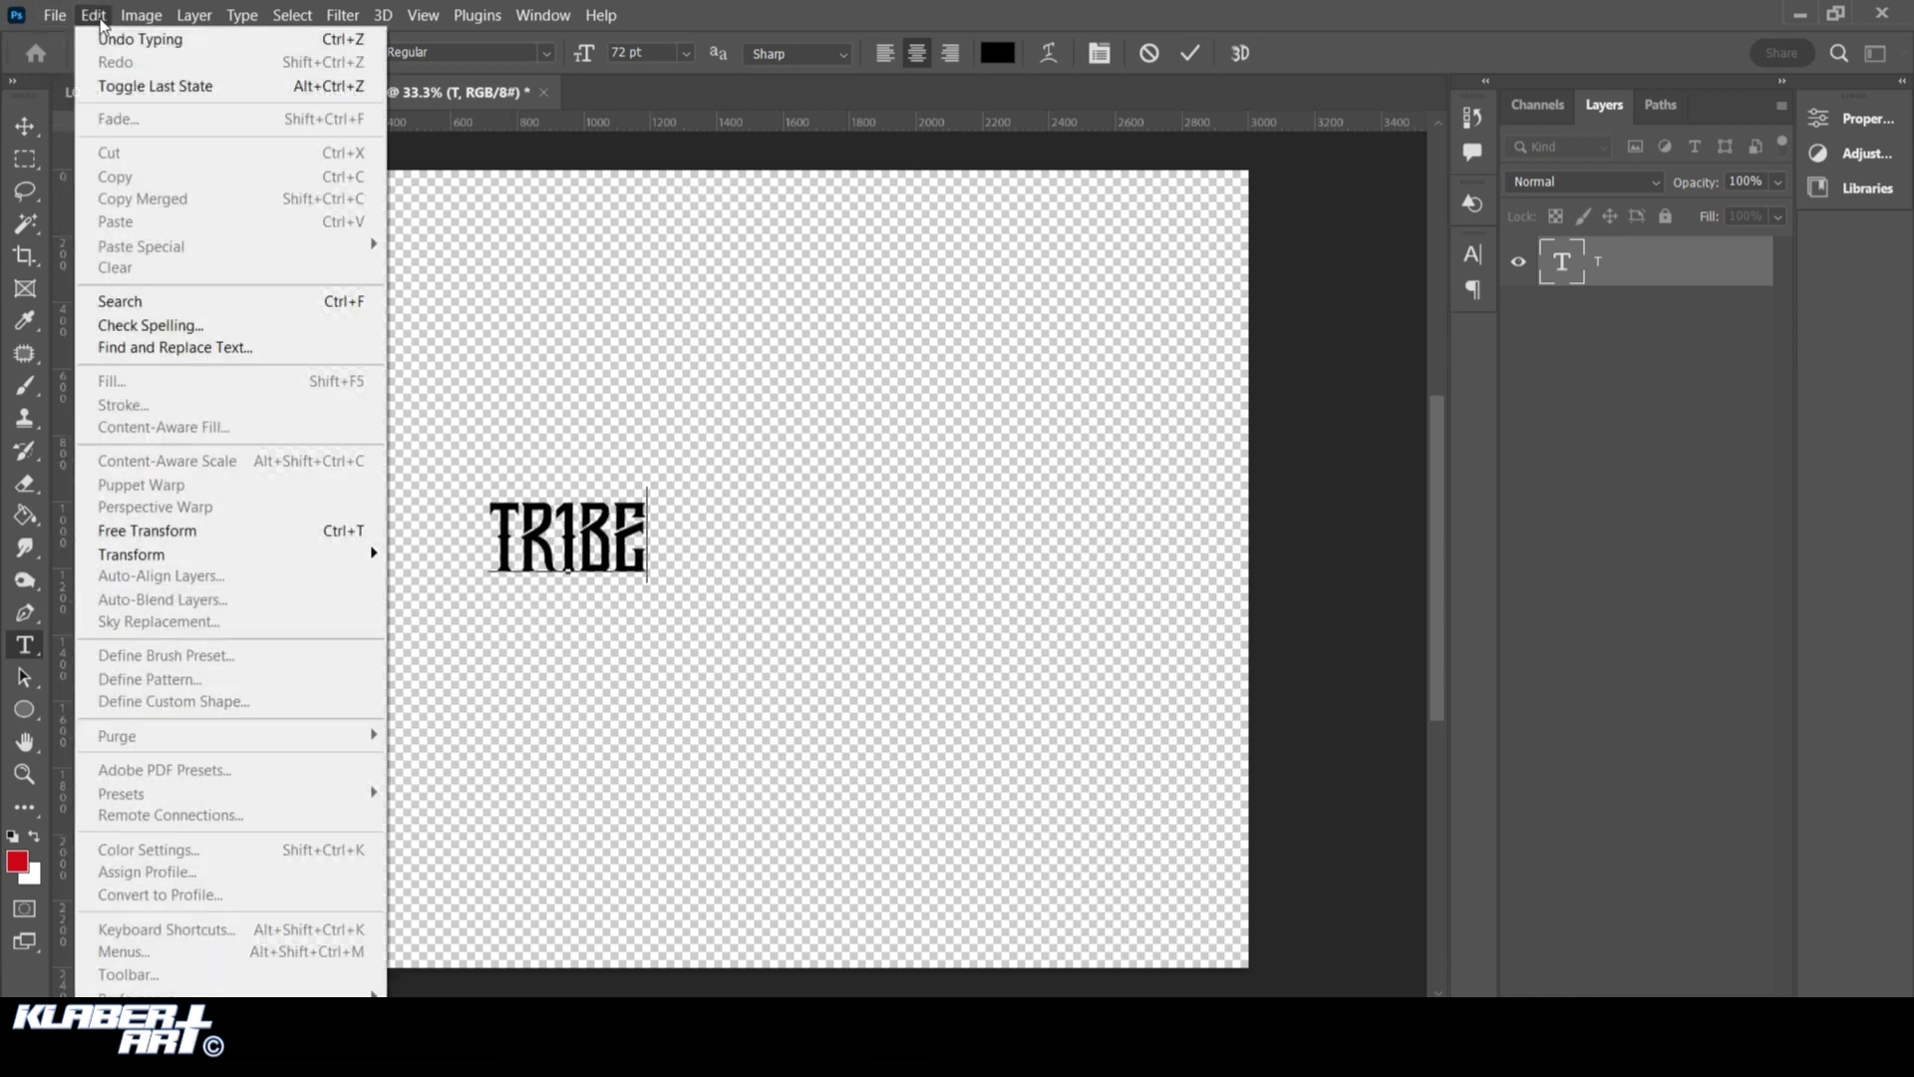
{"action": "left_click", "coordinate": [241, 535]}
{"action": "left_click_drag", "start_coordinate": [646, 488], "coordinate": [1120, 193]}
{"action": "left_click_drag", "start_coordinate": [1022, 394], "coordinate": [978, 536]}
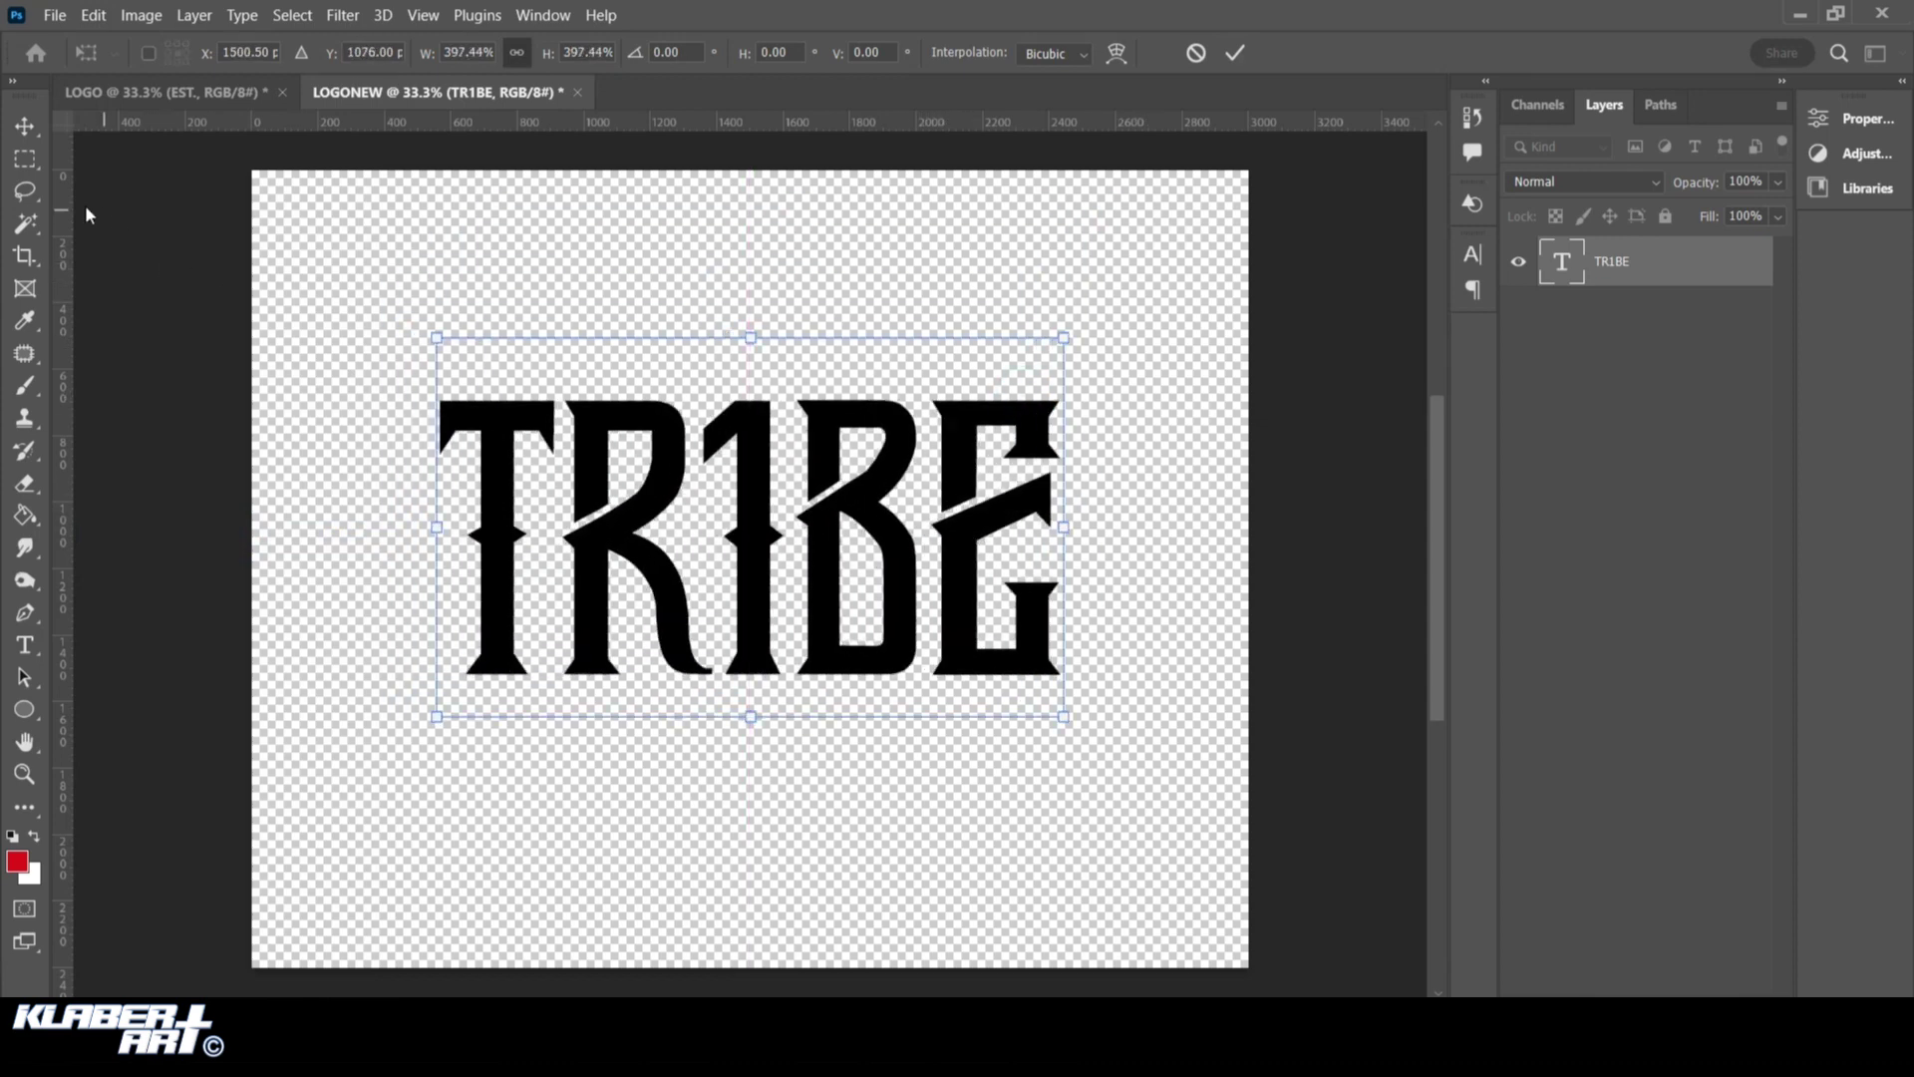
Enlarge only the numeral 1 in TR1BE so that it rises above the other letters
{"action": "left_click", "coordinate": [25, 645]}
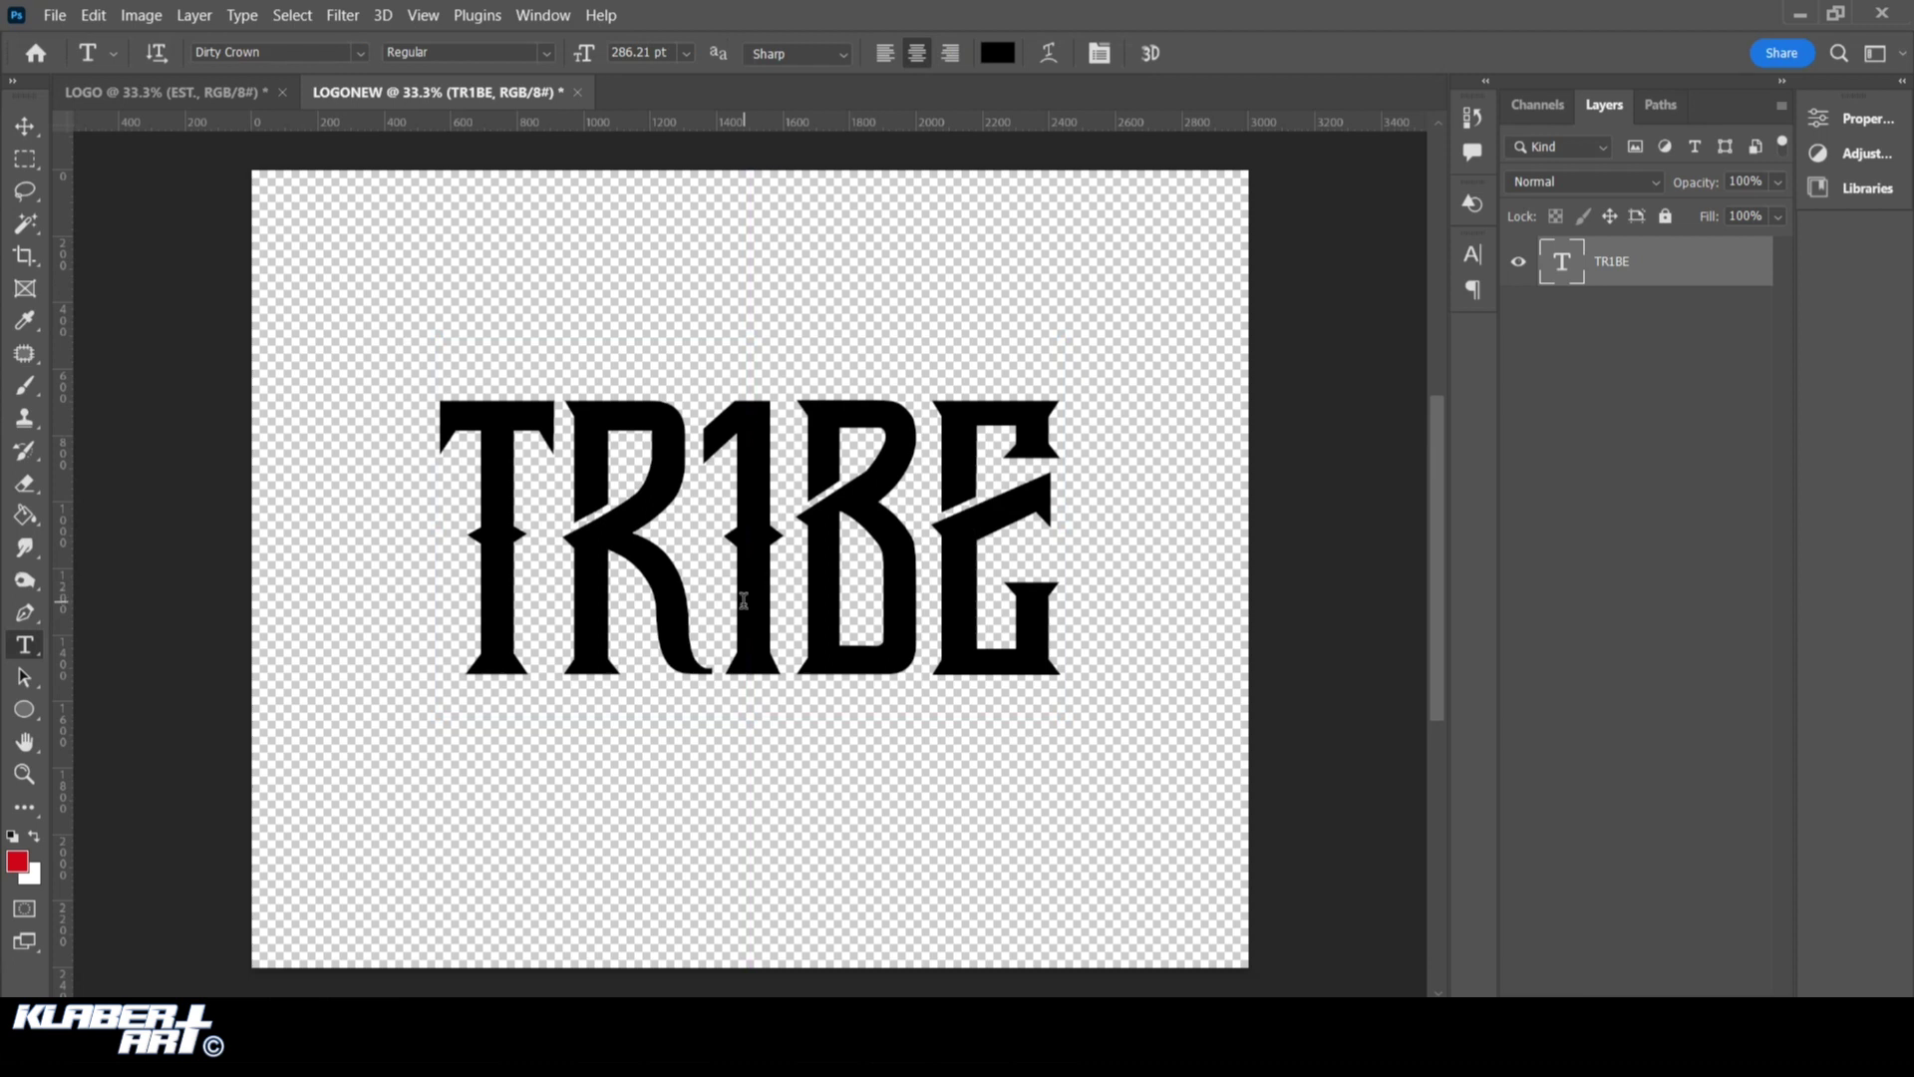
{"action": "left_click_drag", "start_coordinate": [744, 600], "coordinate": [698, 598]}
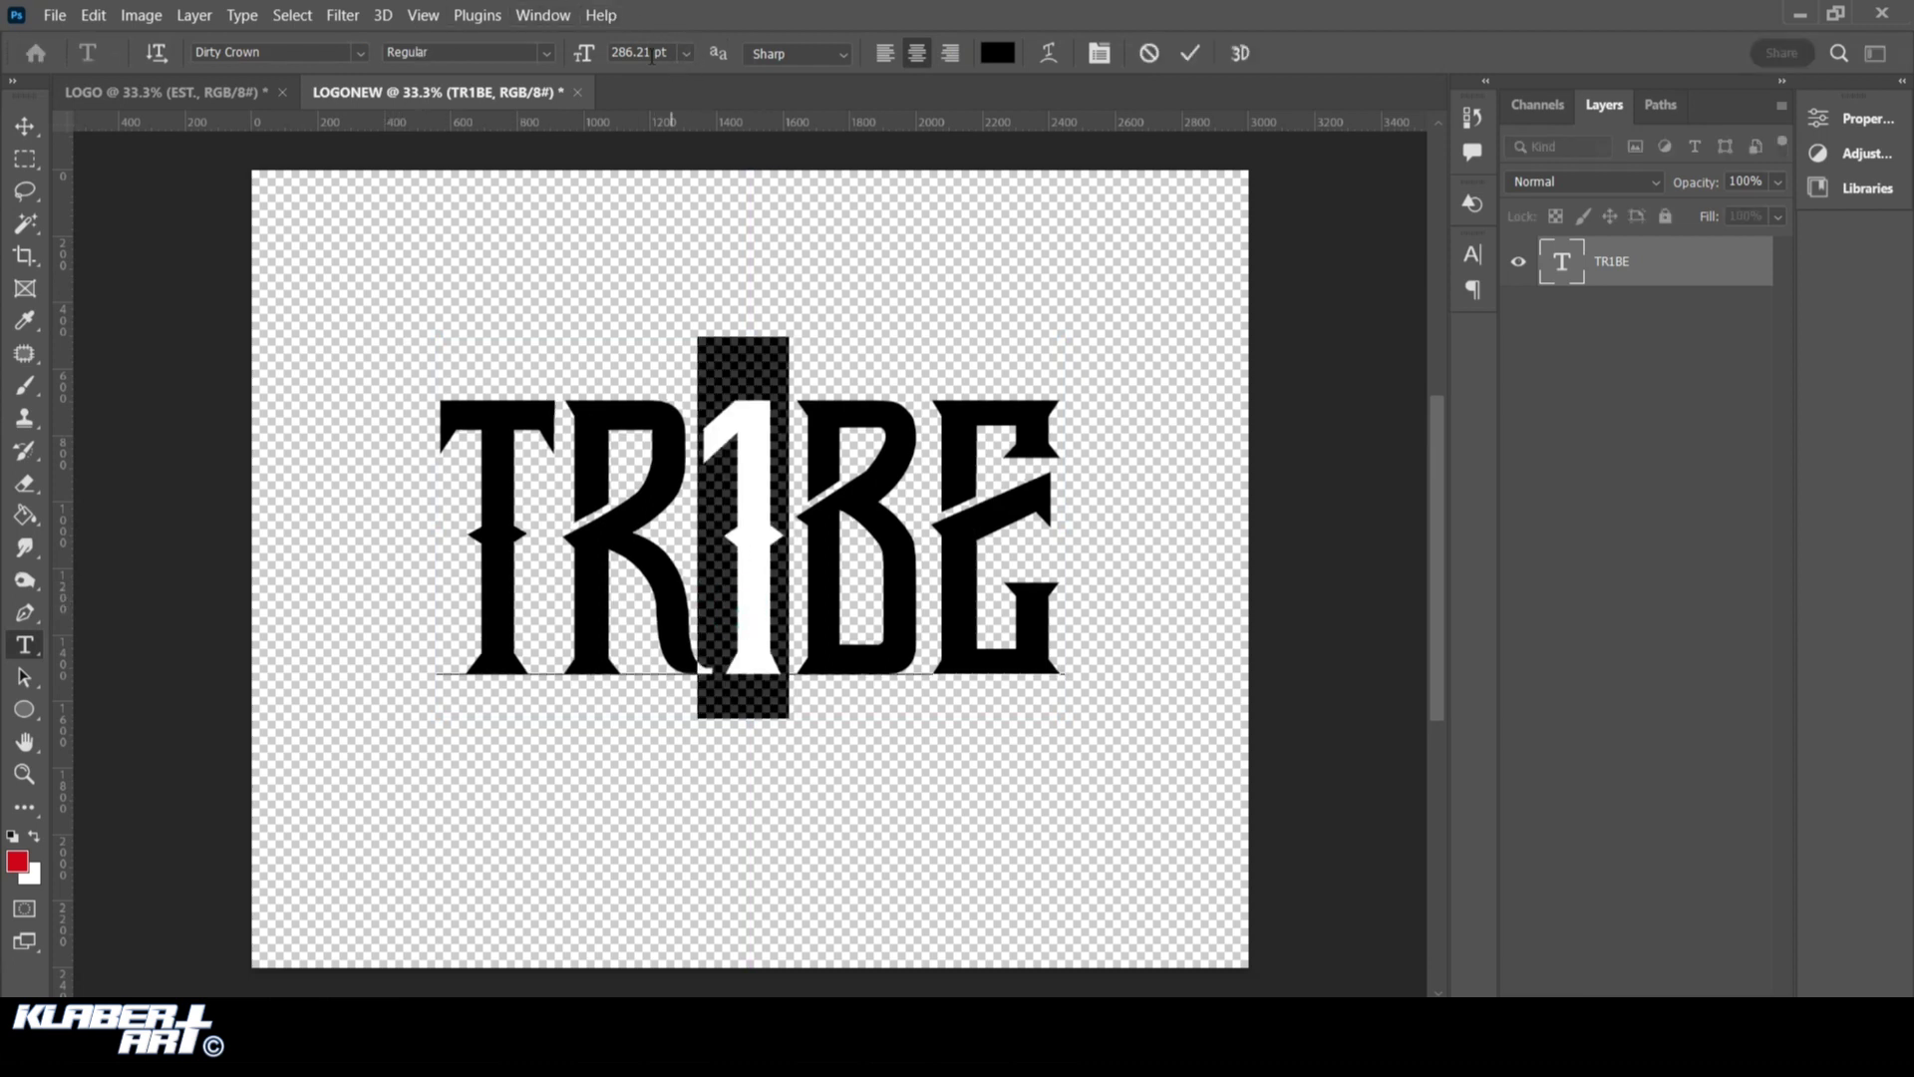
{"action": "left_click_drag", "start_coordinate": [612, 55], "coordinate": [685, 57]}
{"action": "key", "text": "Return"}
{"action": "left_click", "coordinate": [25, 126]}
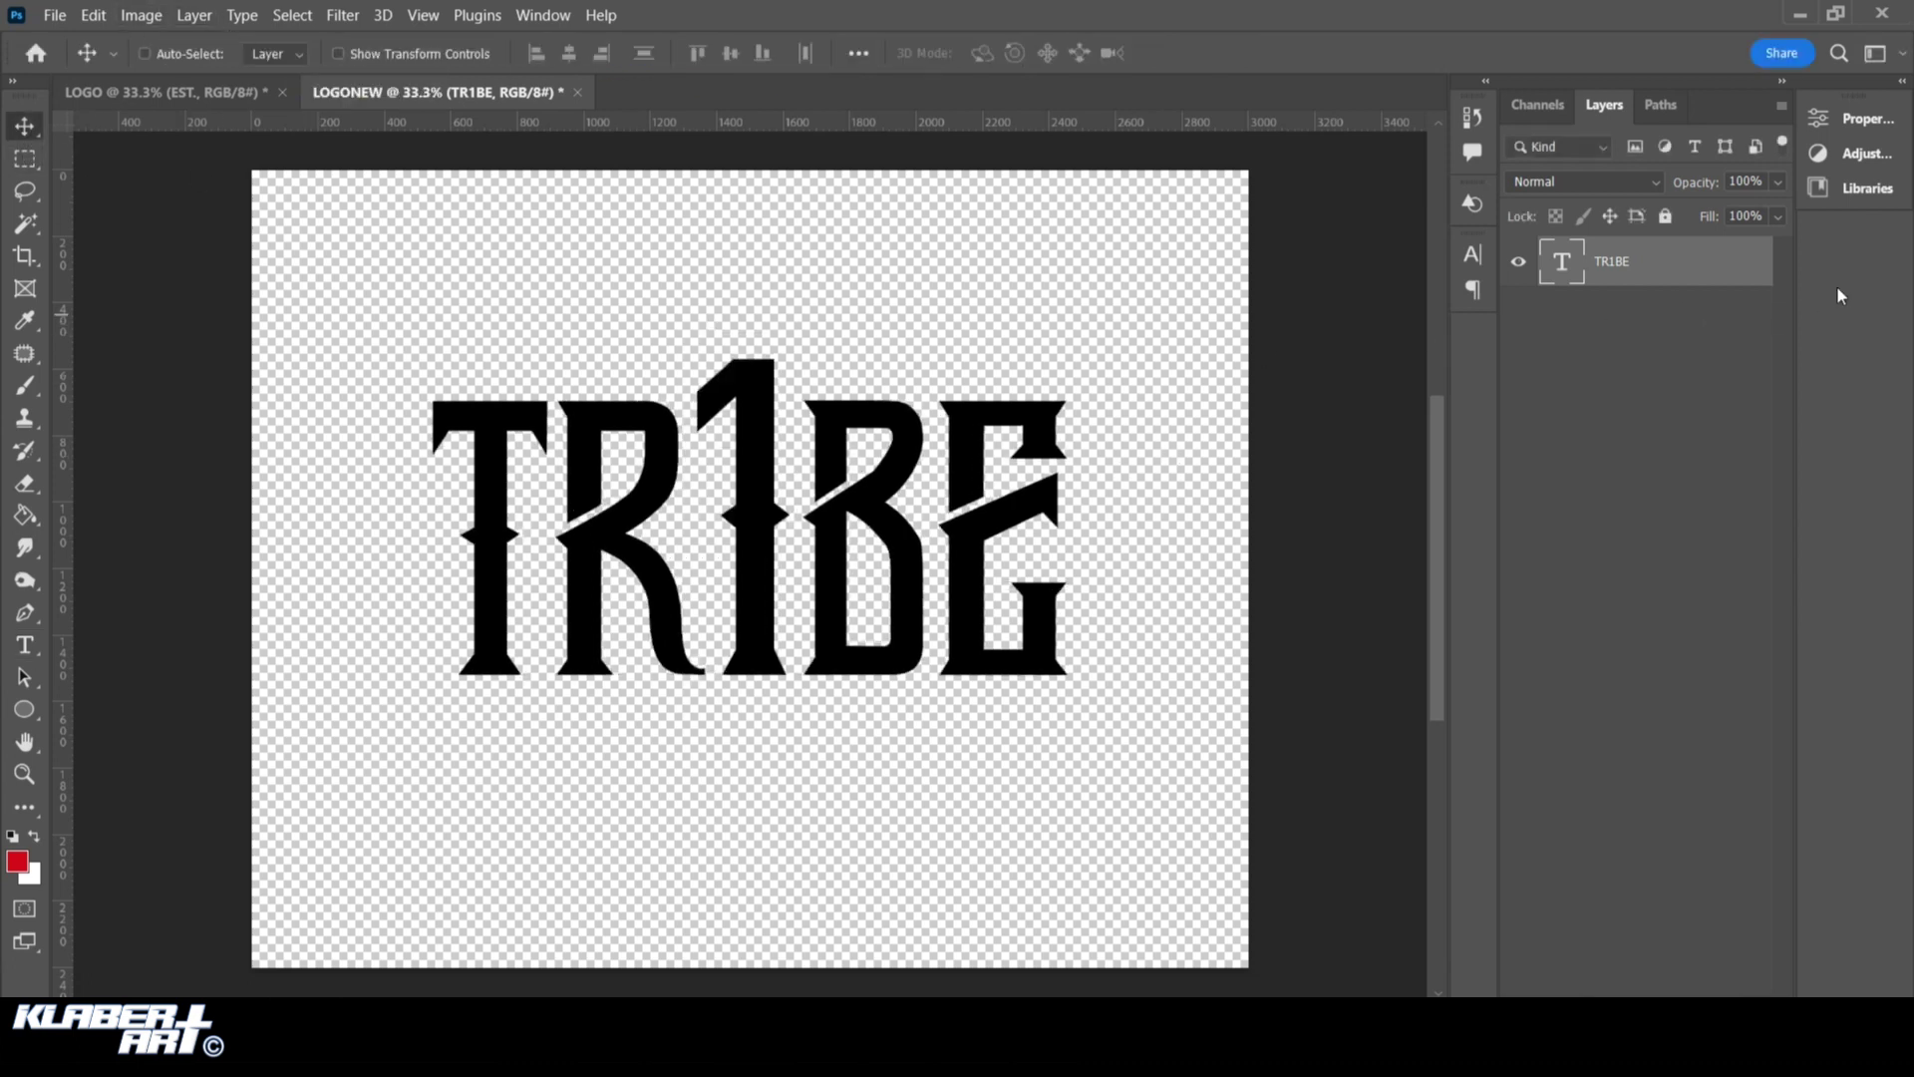
Try the Flag, Wave, Inflate and Squeeze warp styles on the TR1BE text
{"action": "left_click", "coordinate": [25, 645]}
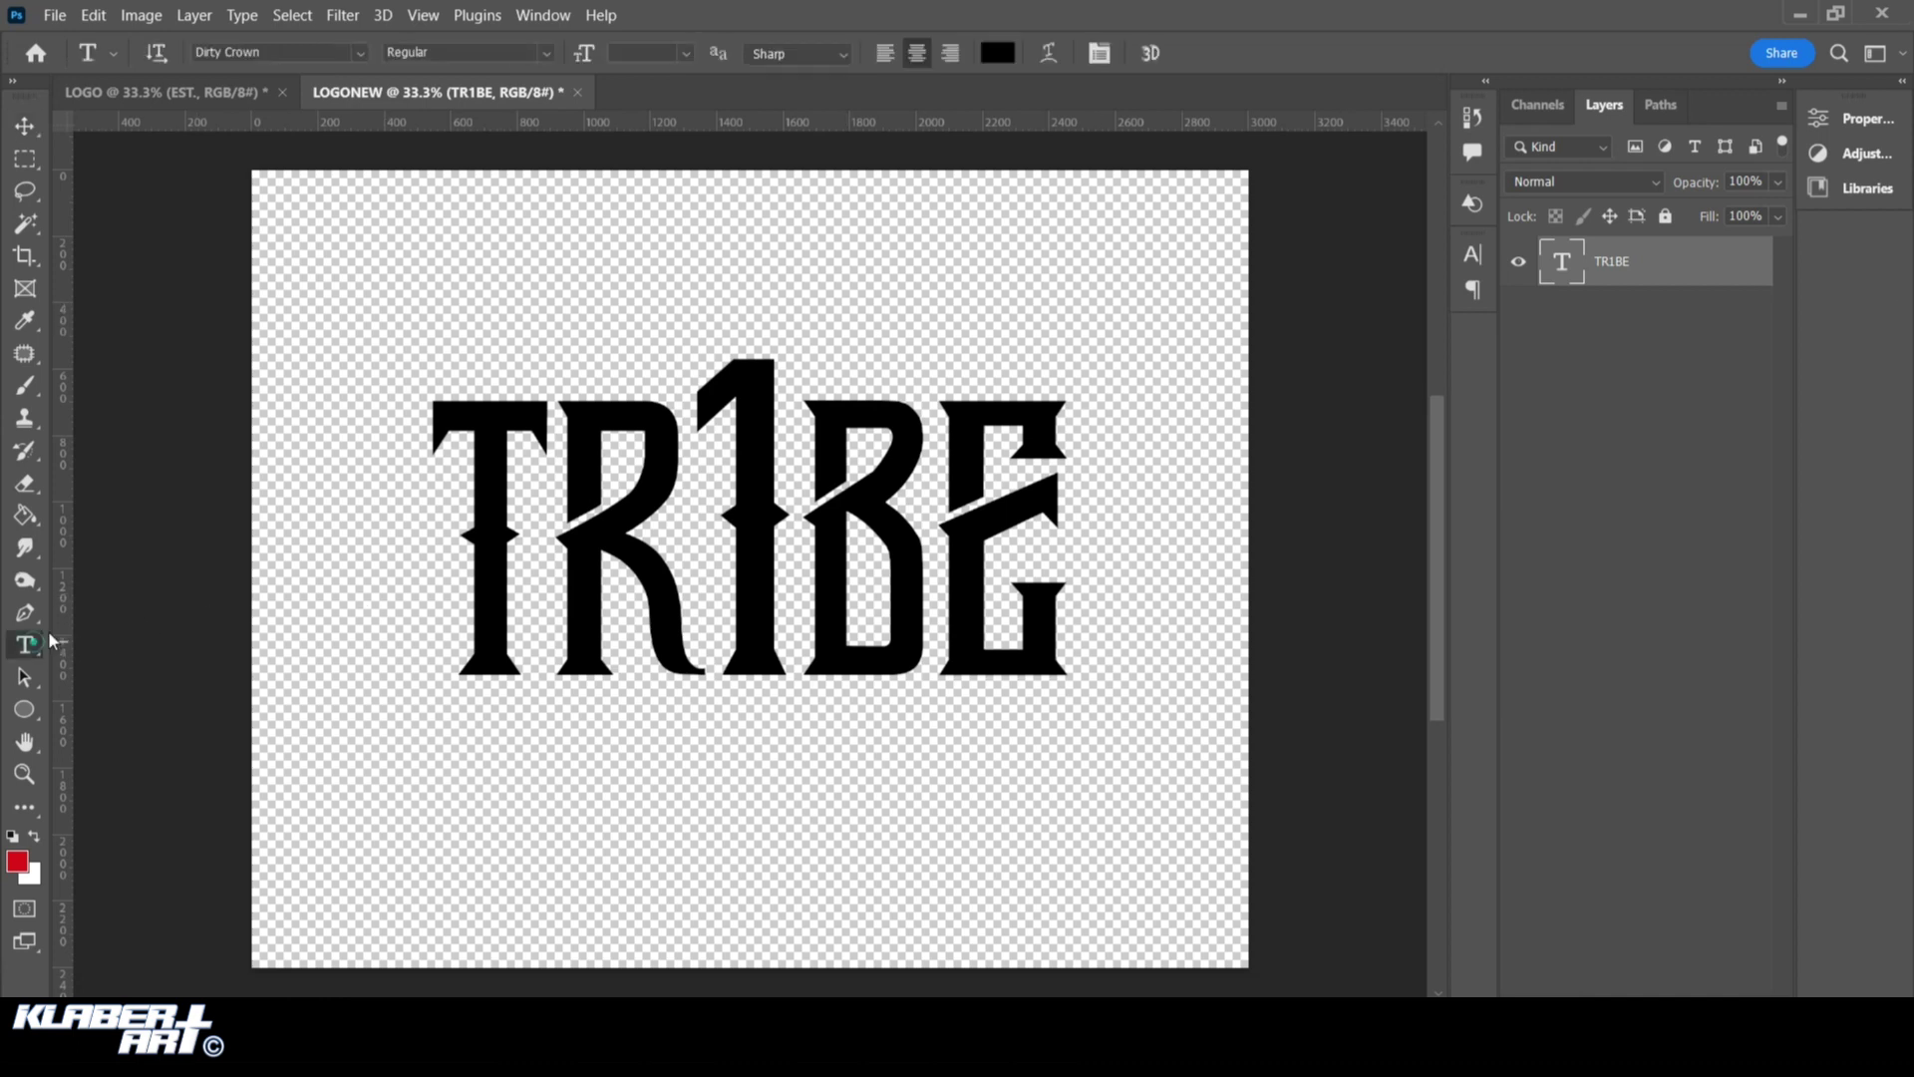
{"action": "left_click", "coordinate": [1040, 53]}
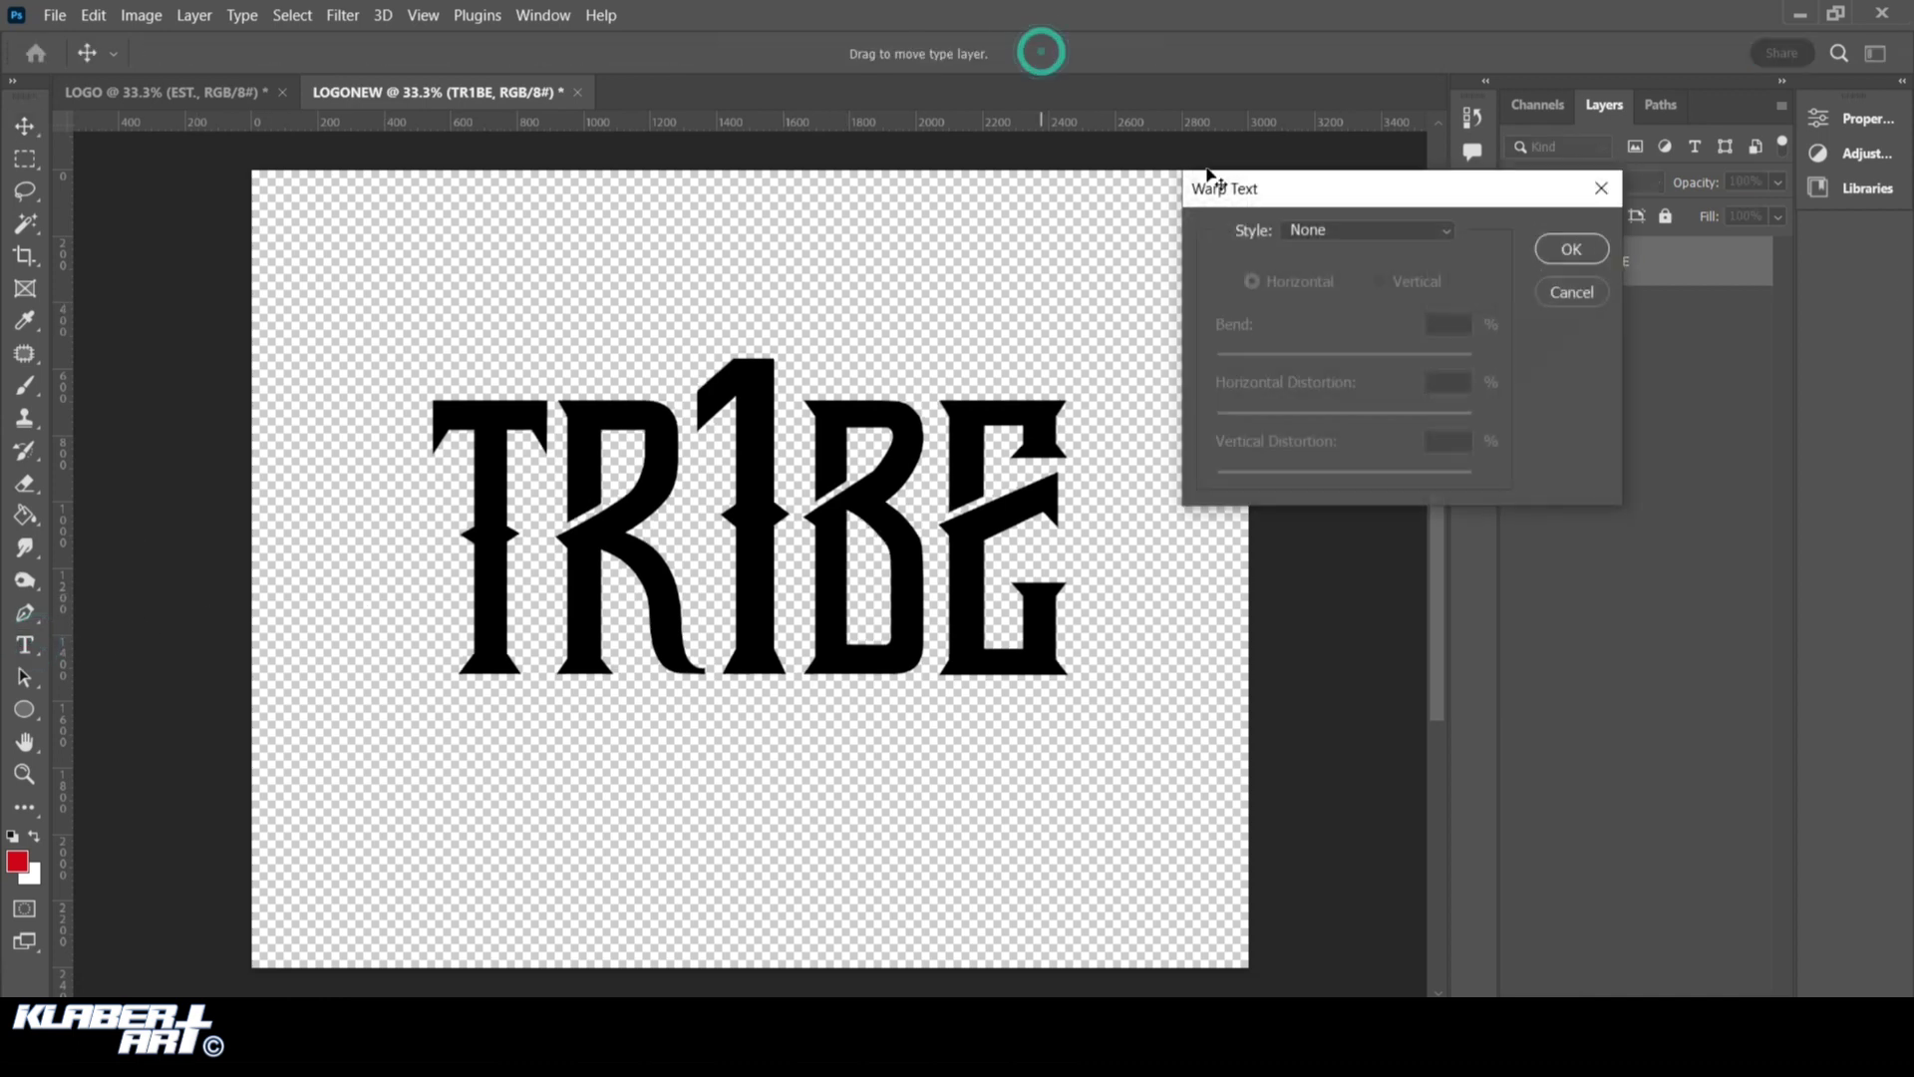
{"action": "left_click", "coordinate": [1422, 232]}
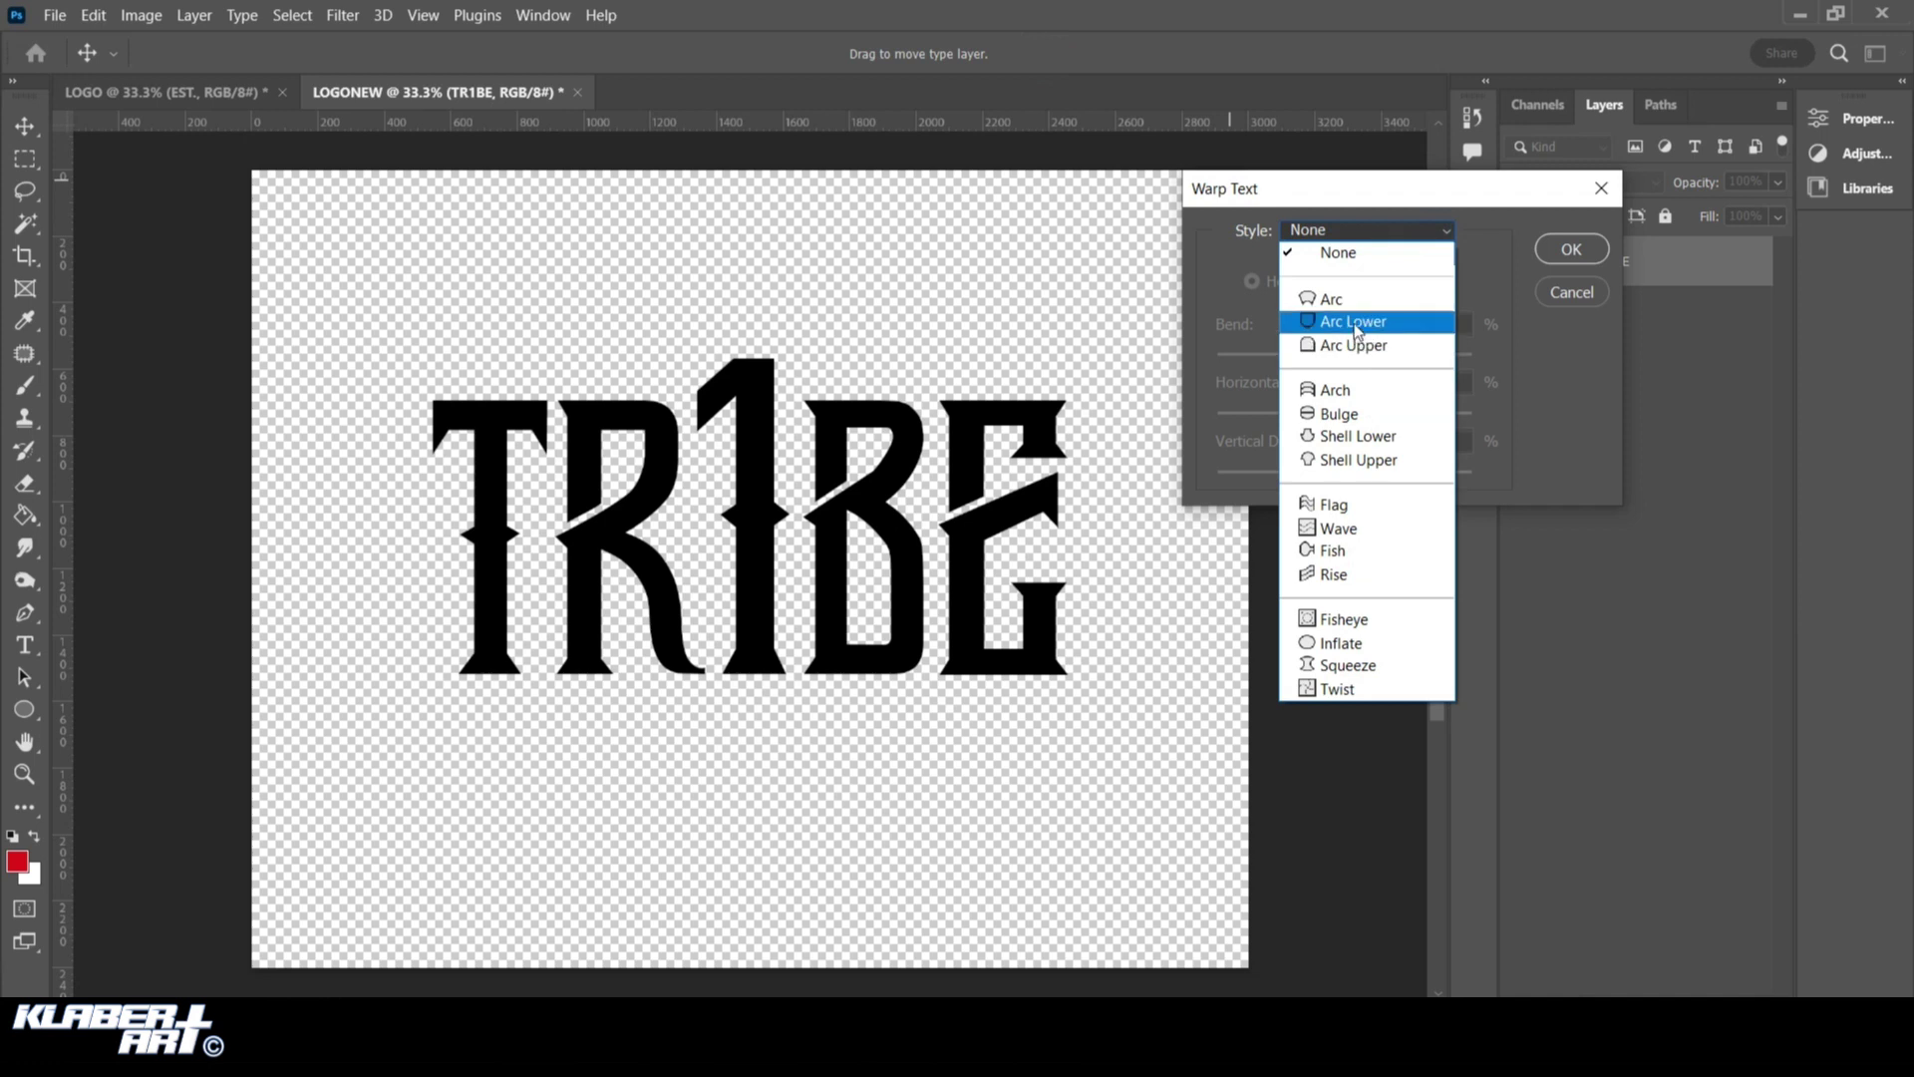
{"action": "left_click", "coordinate": [1335, 504]}
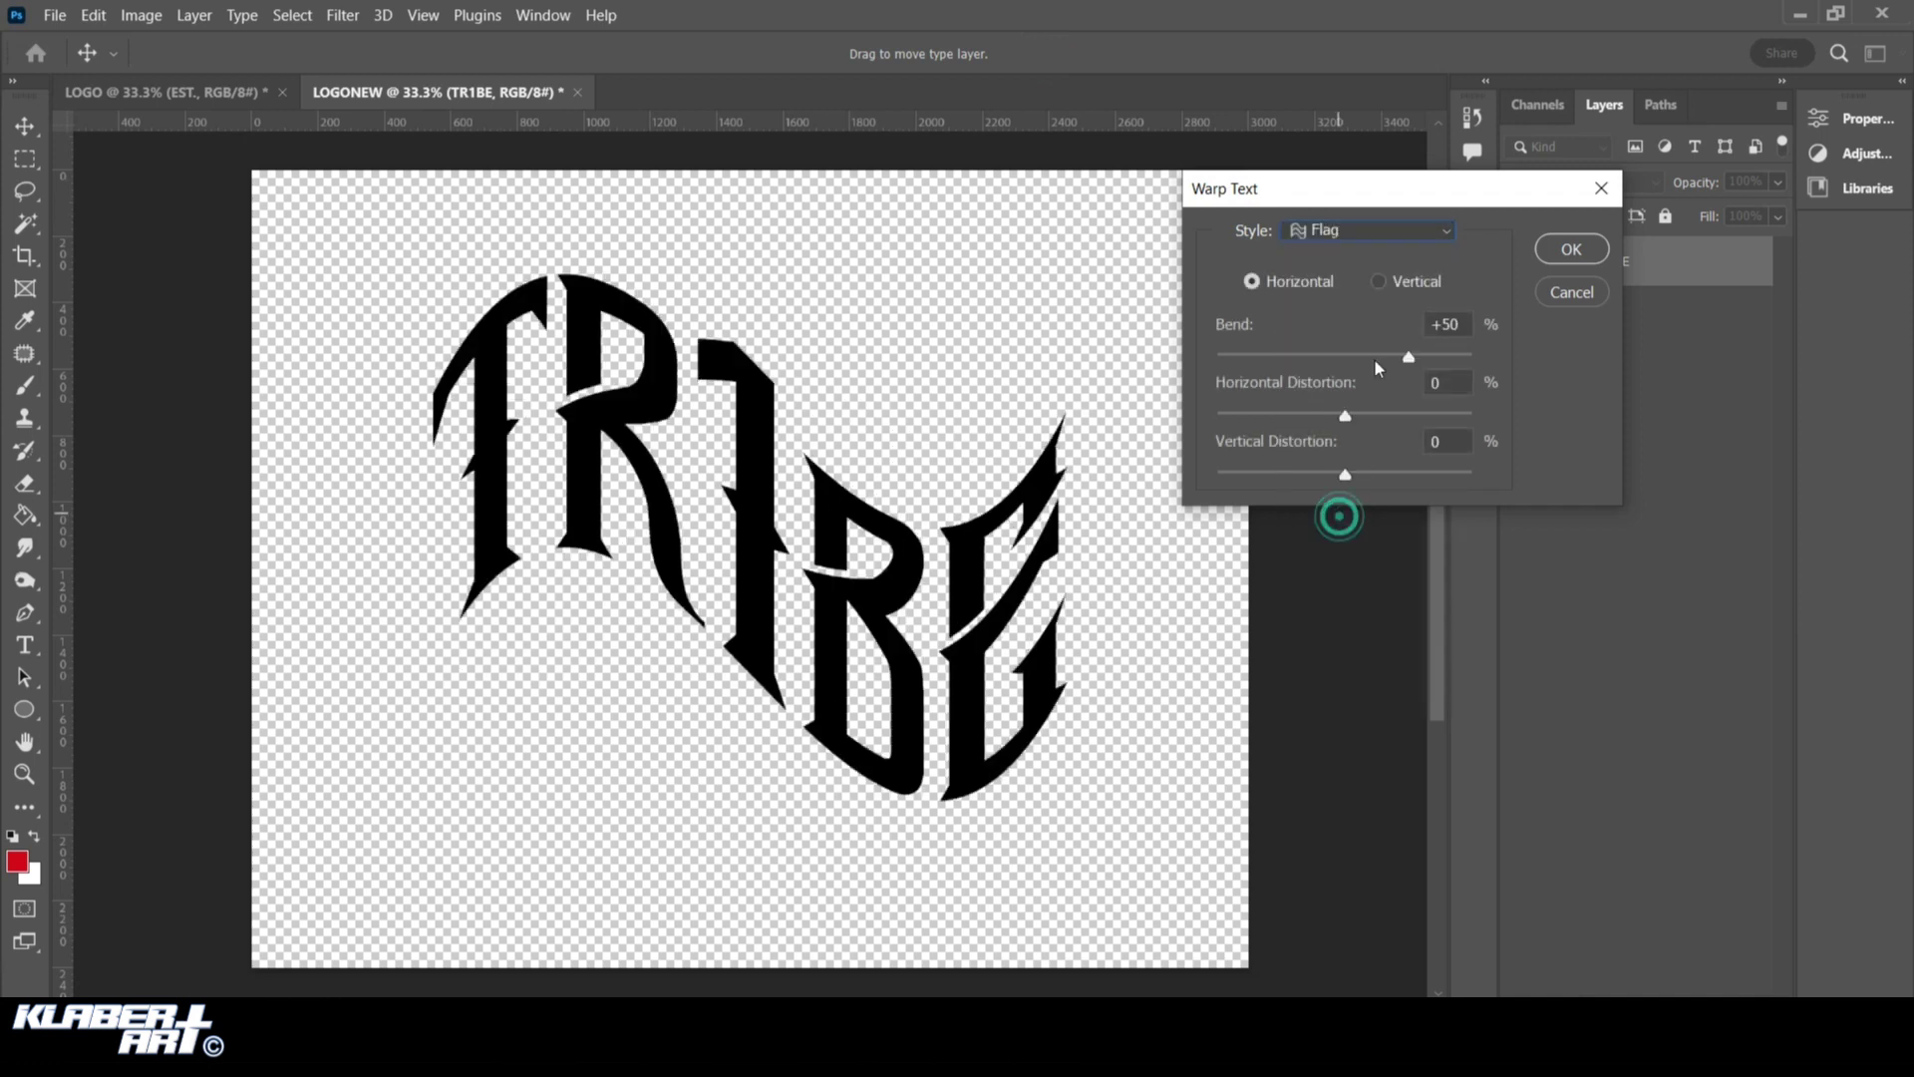
{"action": "left_click", "coordinate": [1436, 249]}
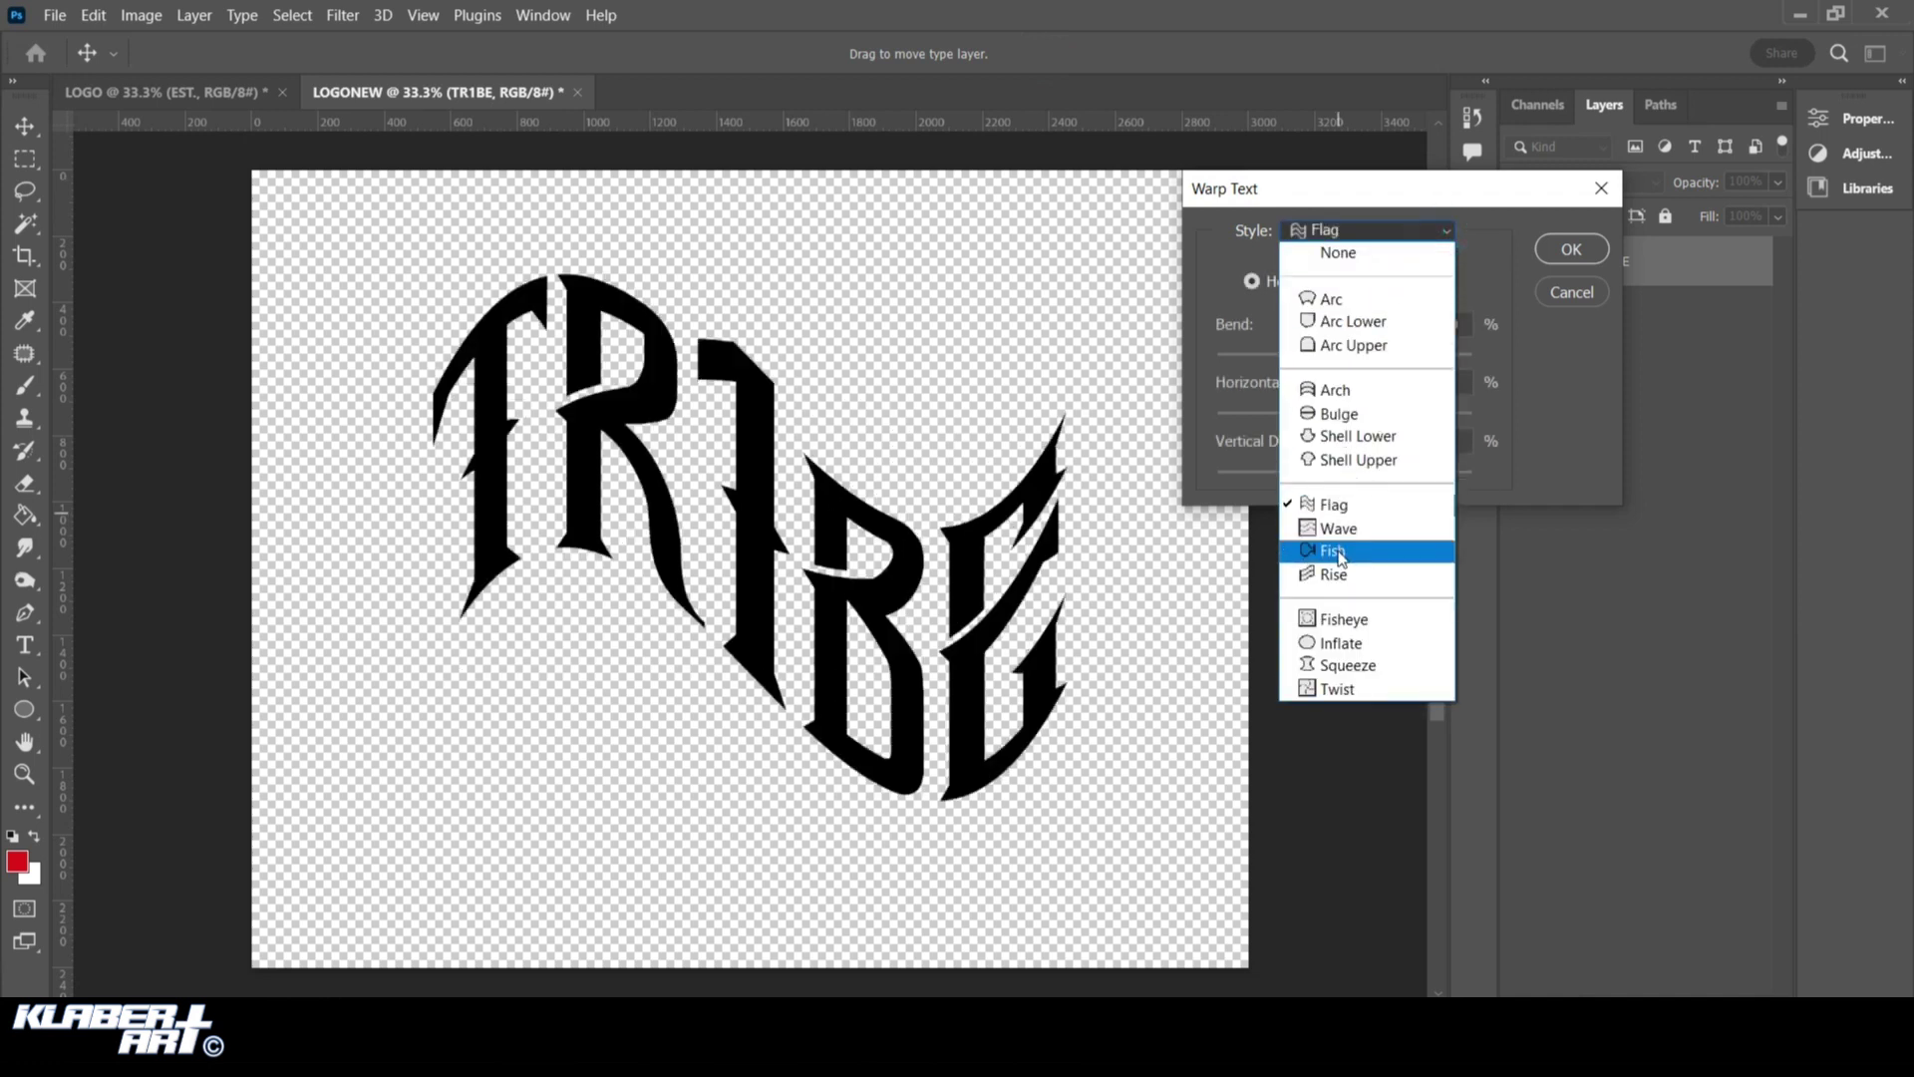
{"action": "left_click", "coordinate": [1341, 533]}
{"action": "left_click", "coordinate": [1445, 231]}
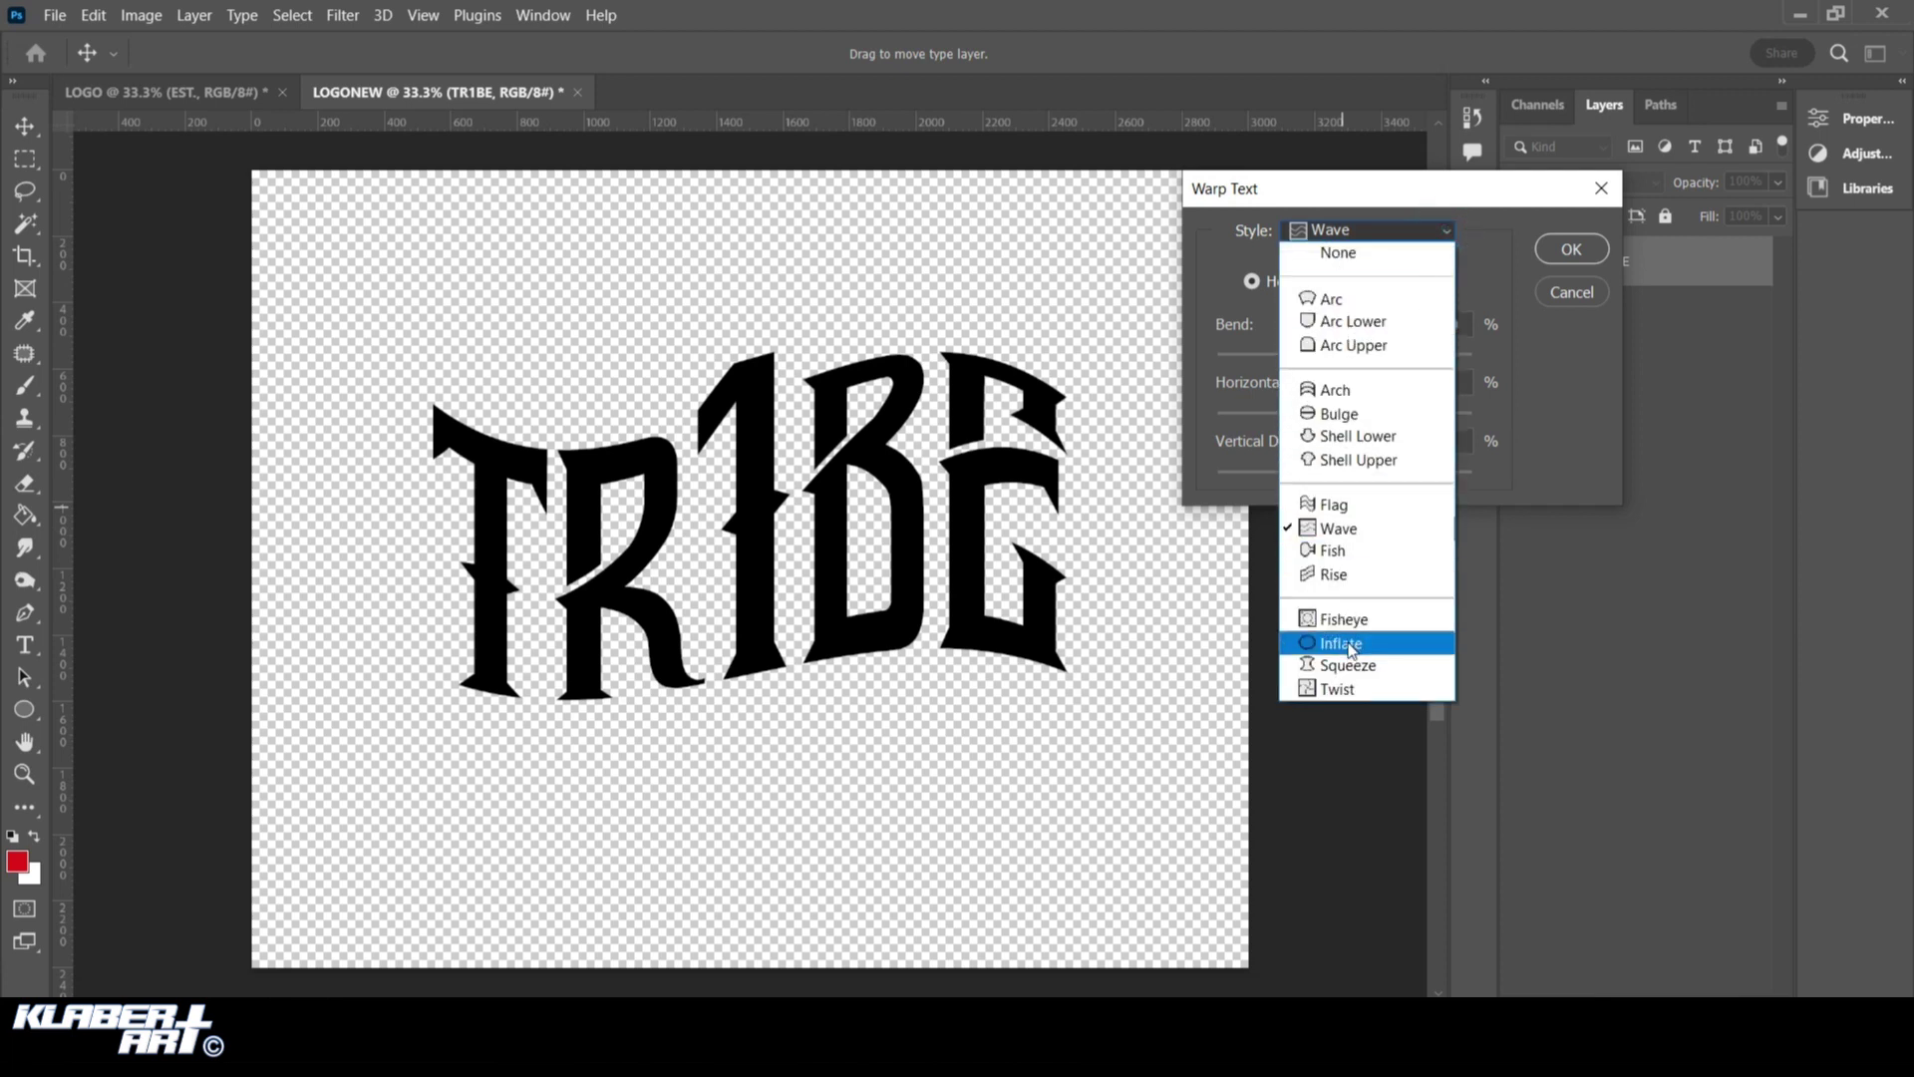
{"action": "left_click", "coordinate": [1353, 646]}
{"action": "left_click", "coordinate": [1410, 232]}
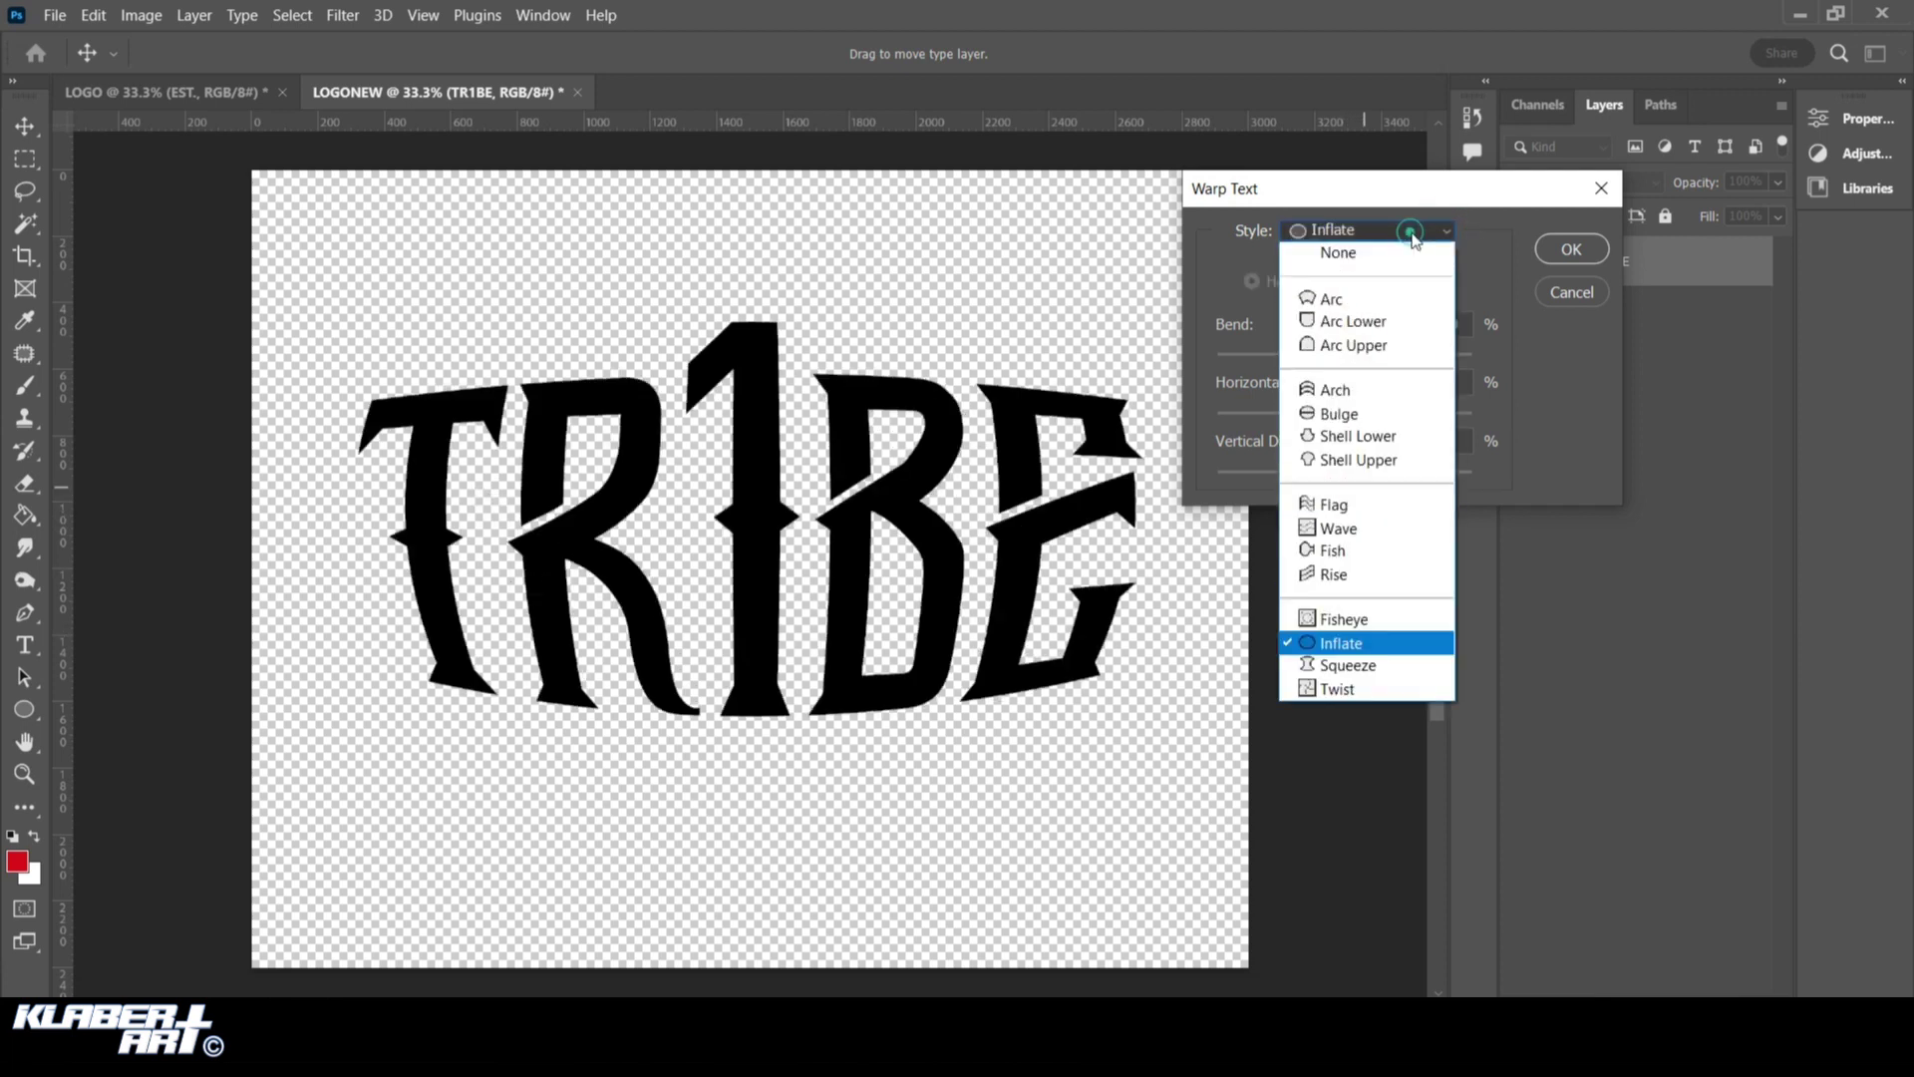
{"action": "left_click", "coordinate": [1348, 665]}
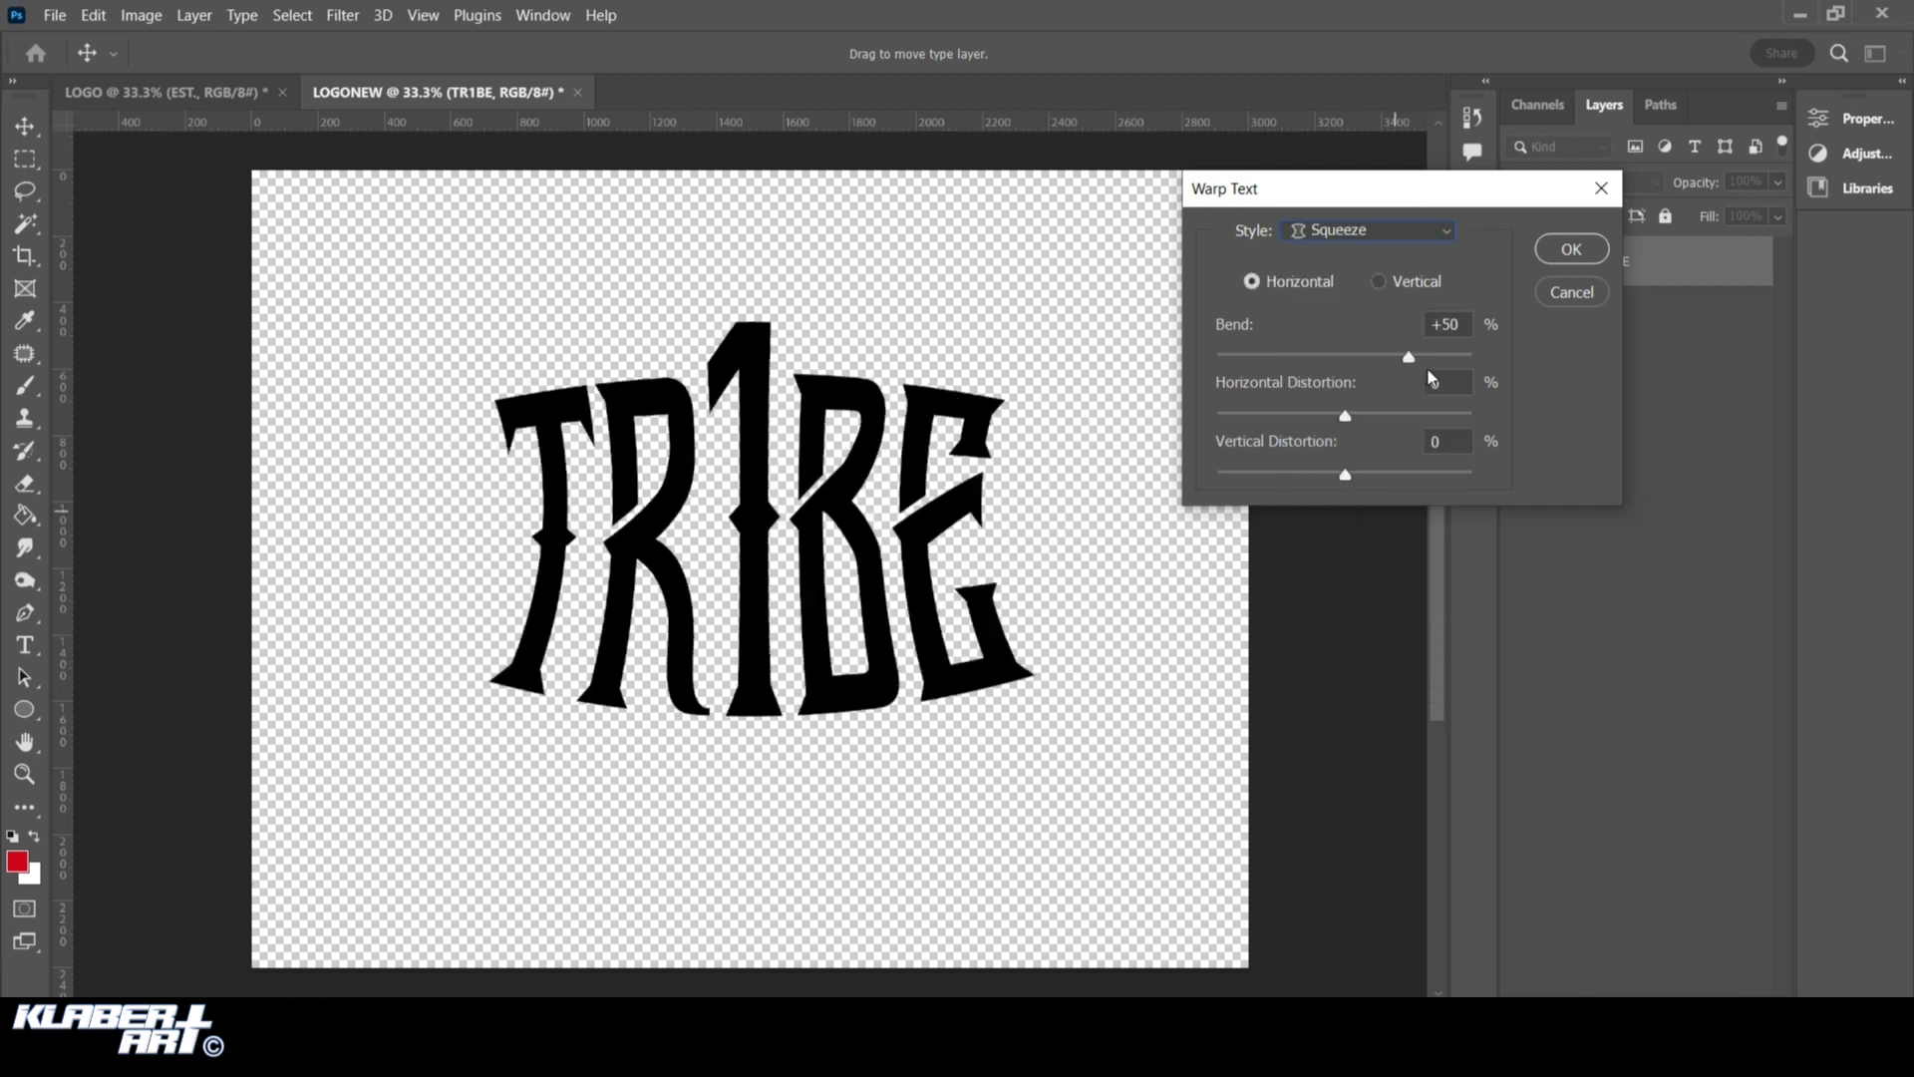
Warp the TR1BE text with the horizontal Arc Lower style at a bend of -57%
{"action": "left_click", "coordinate": [1420, 231]}
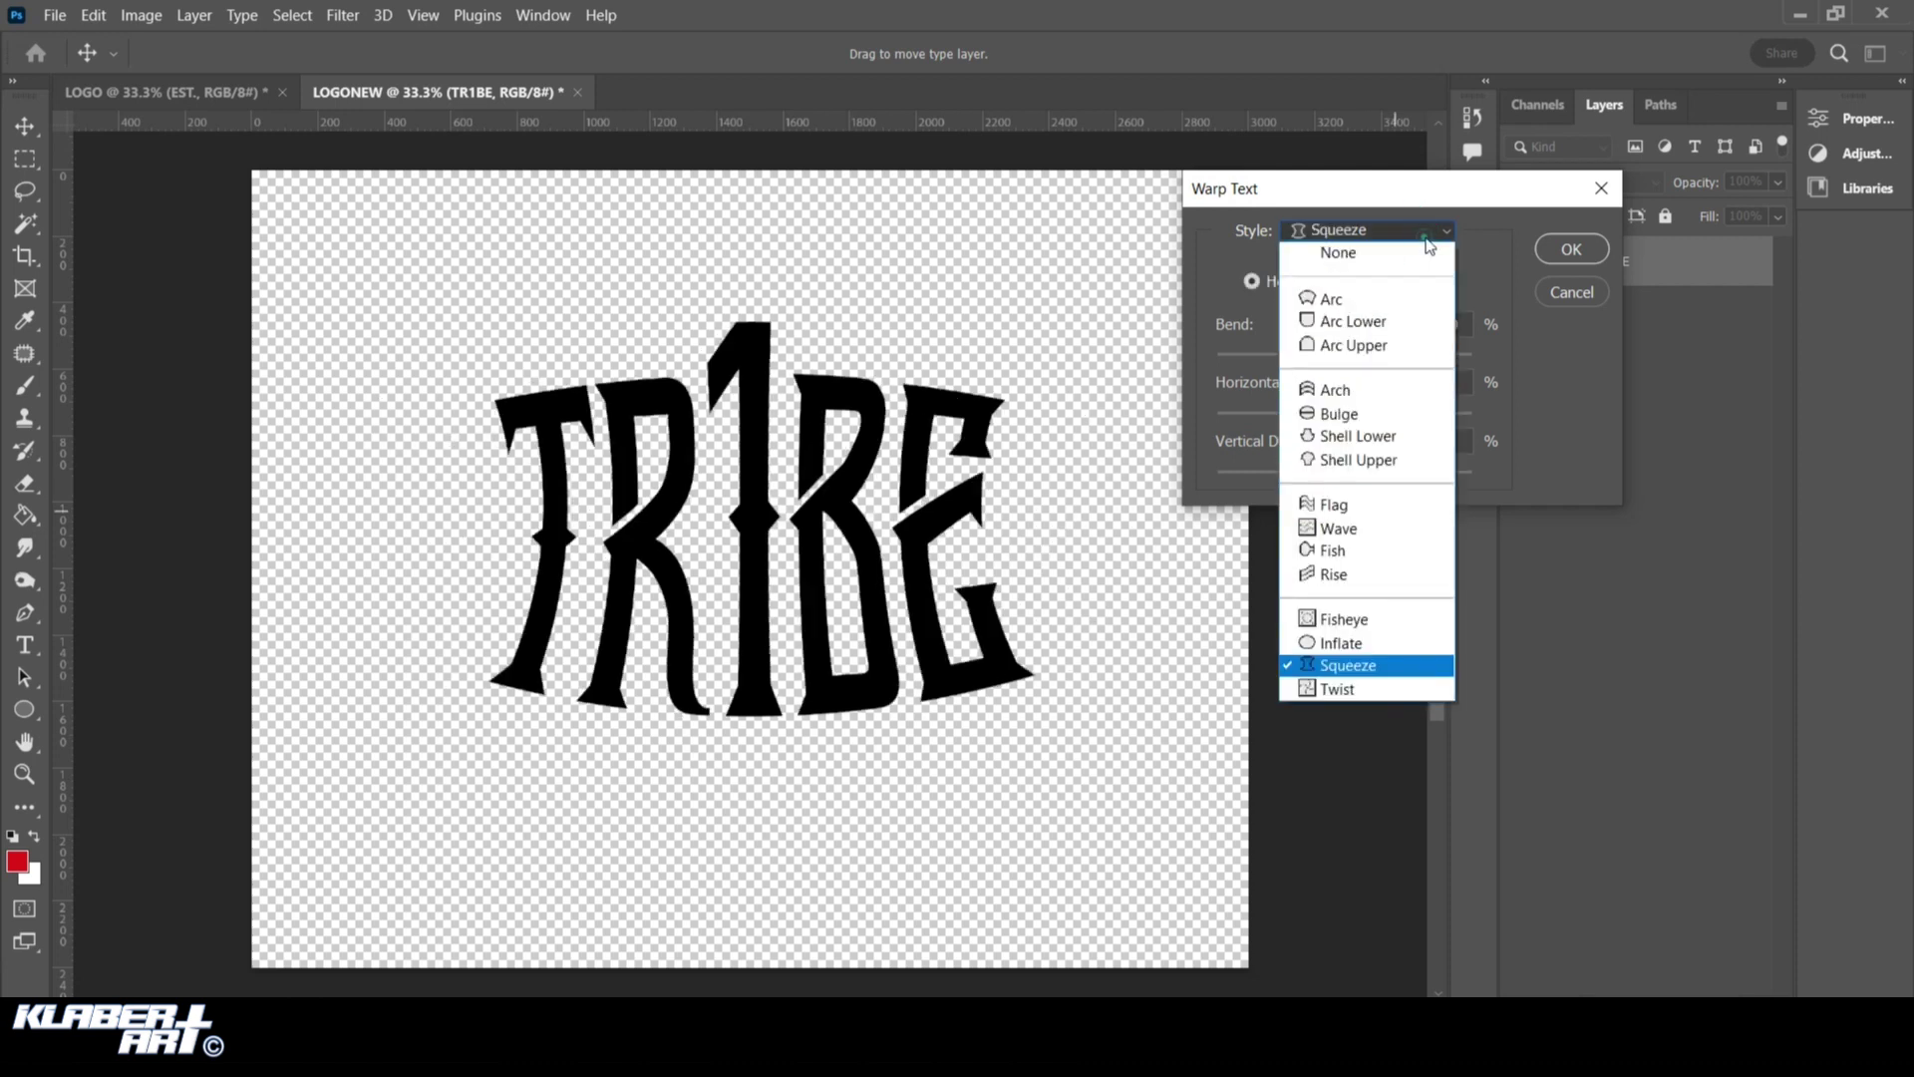
{"action": "left_click", "coordinate": [1395, 332]}
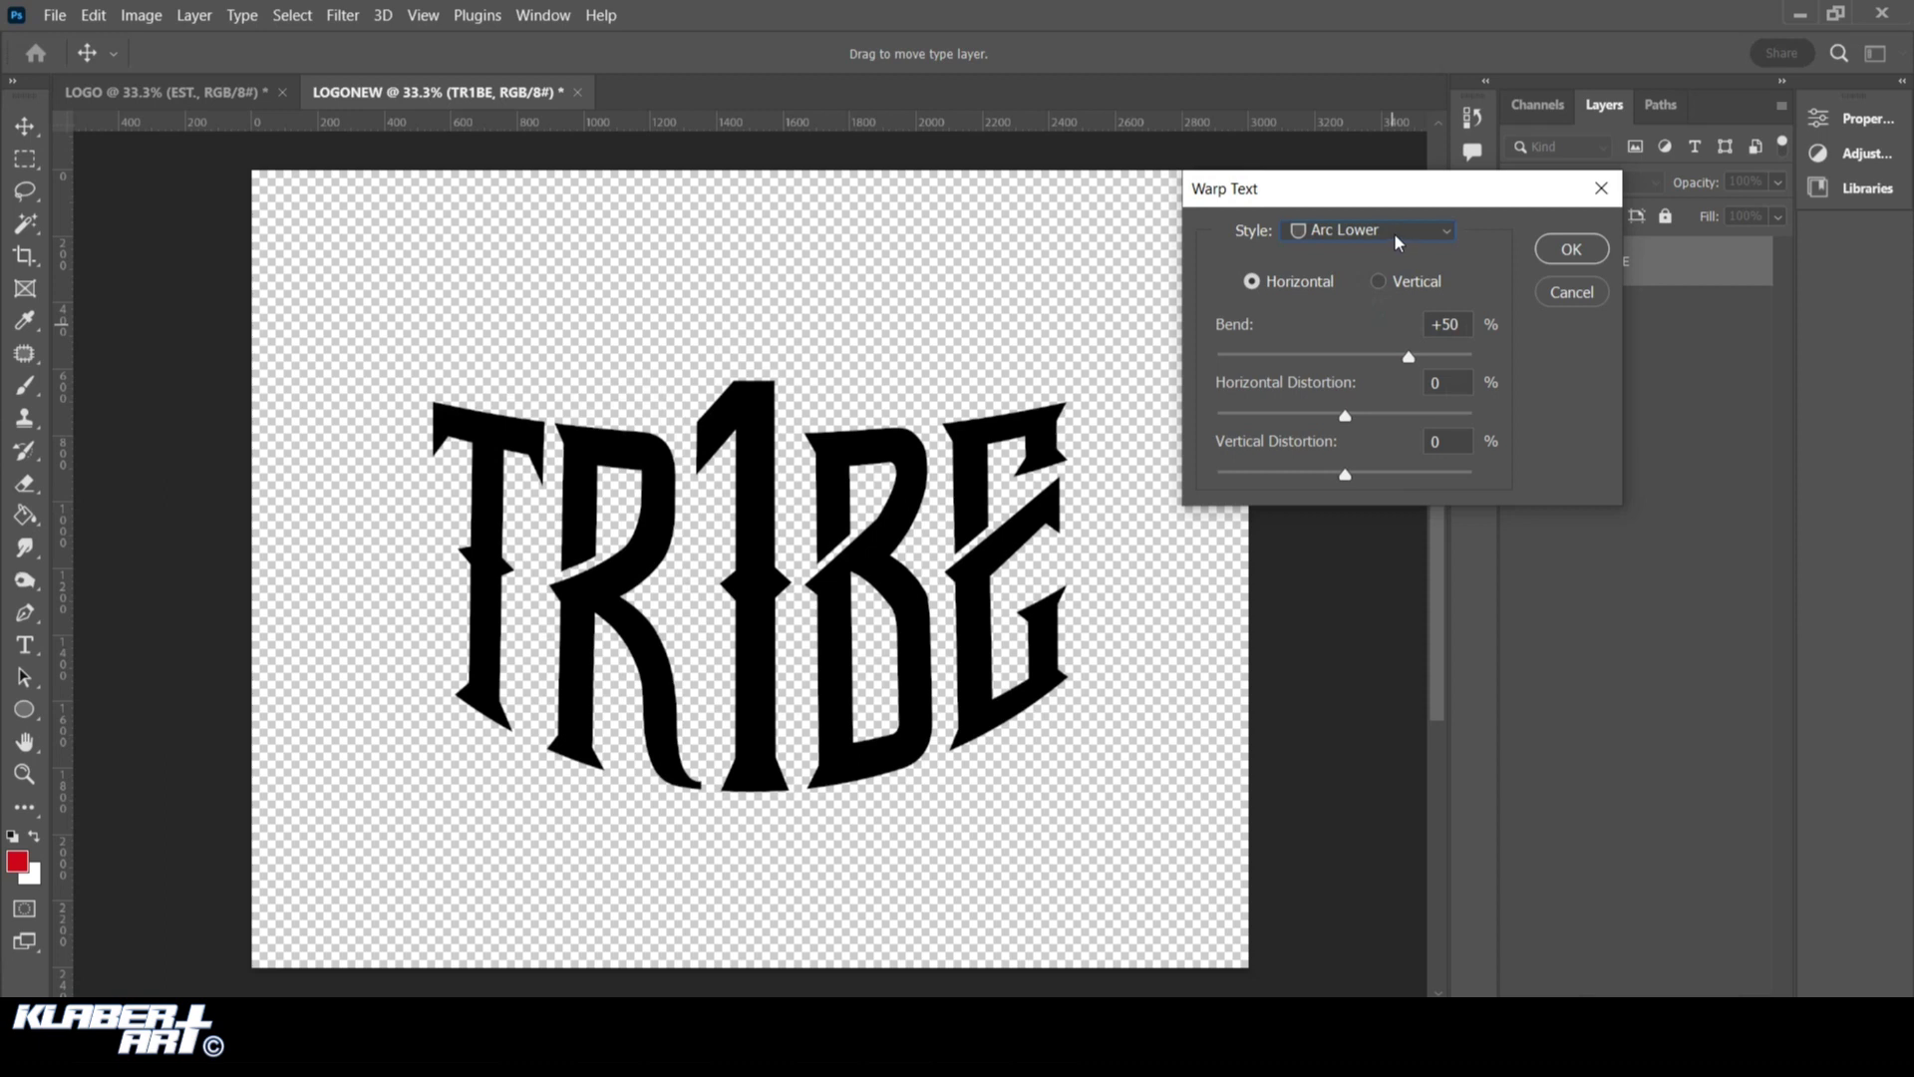
{"action": "left_click_drag", "start_coordinate": [1408, 357], "coordinate": [1275, 367]}
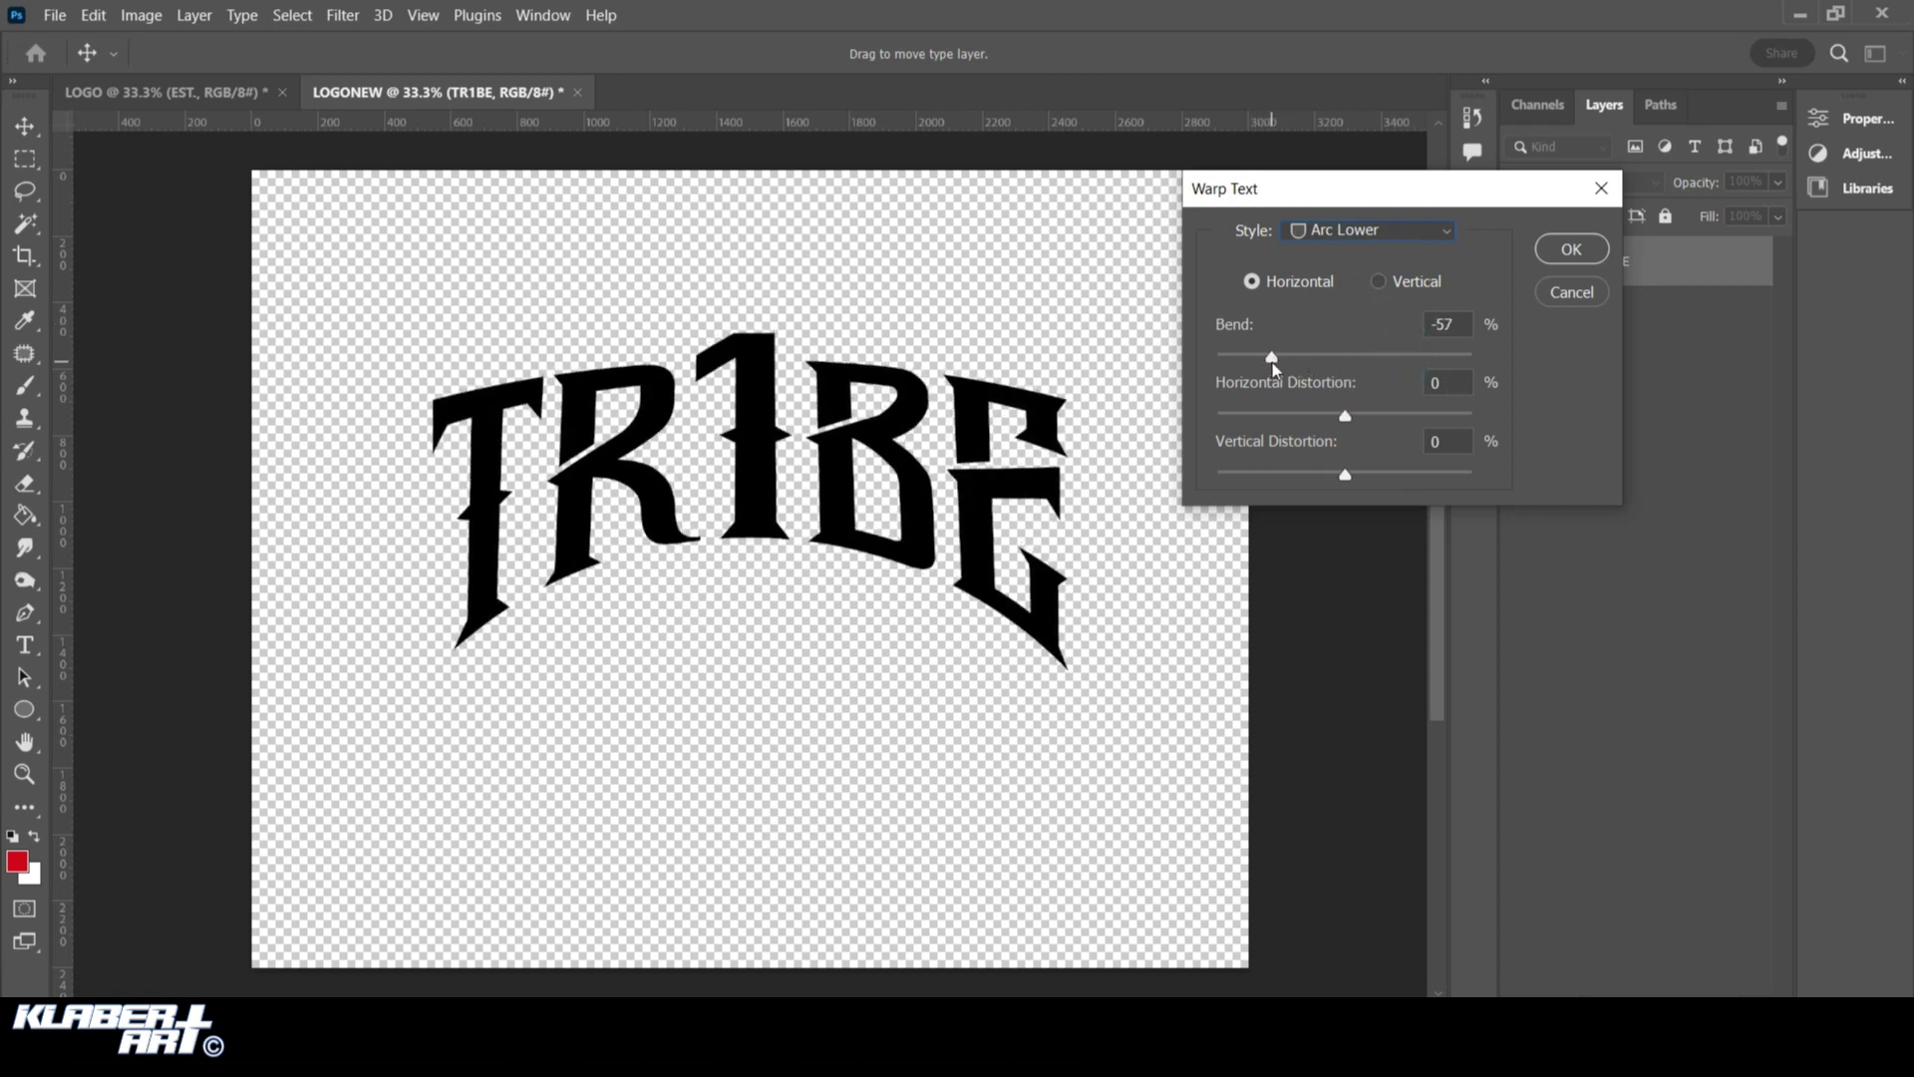
{"action": "left_click_drag", "start_coordinate": [1272, 362], "coordinate": [1272, 362]}
{"action": "left_click", "coordinate": [1551, 257]}
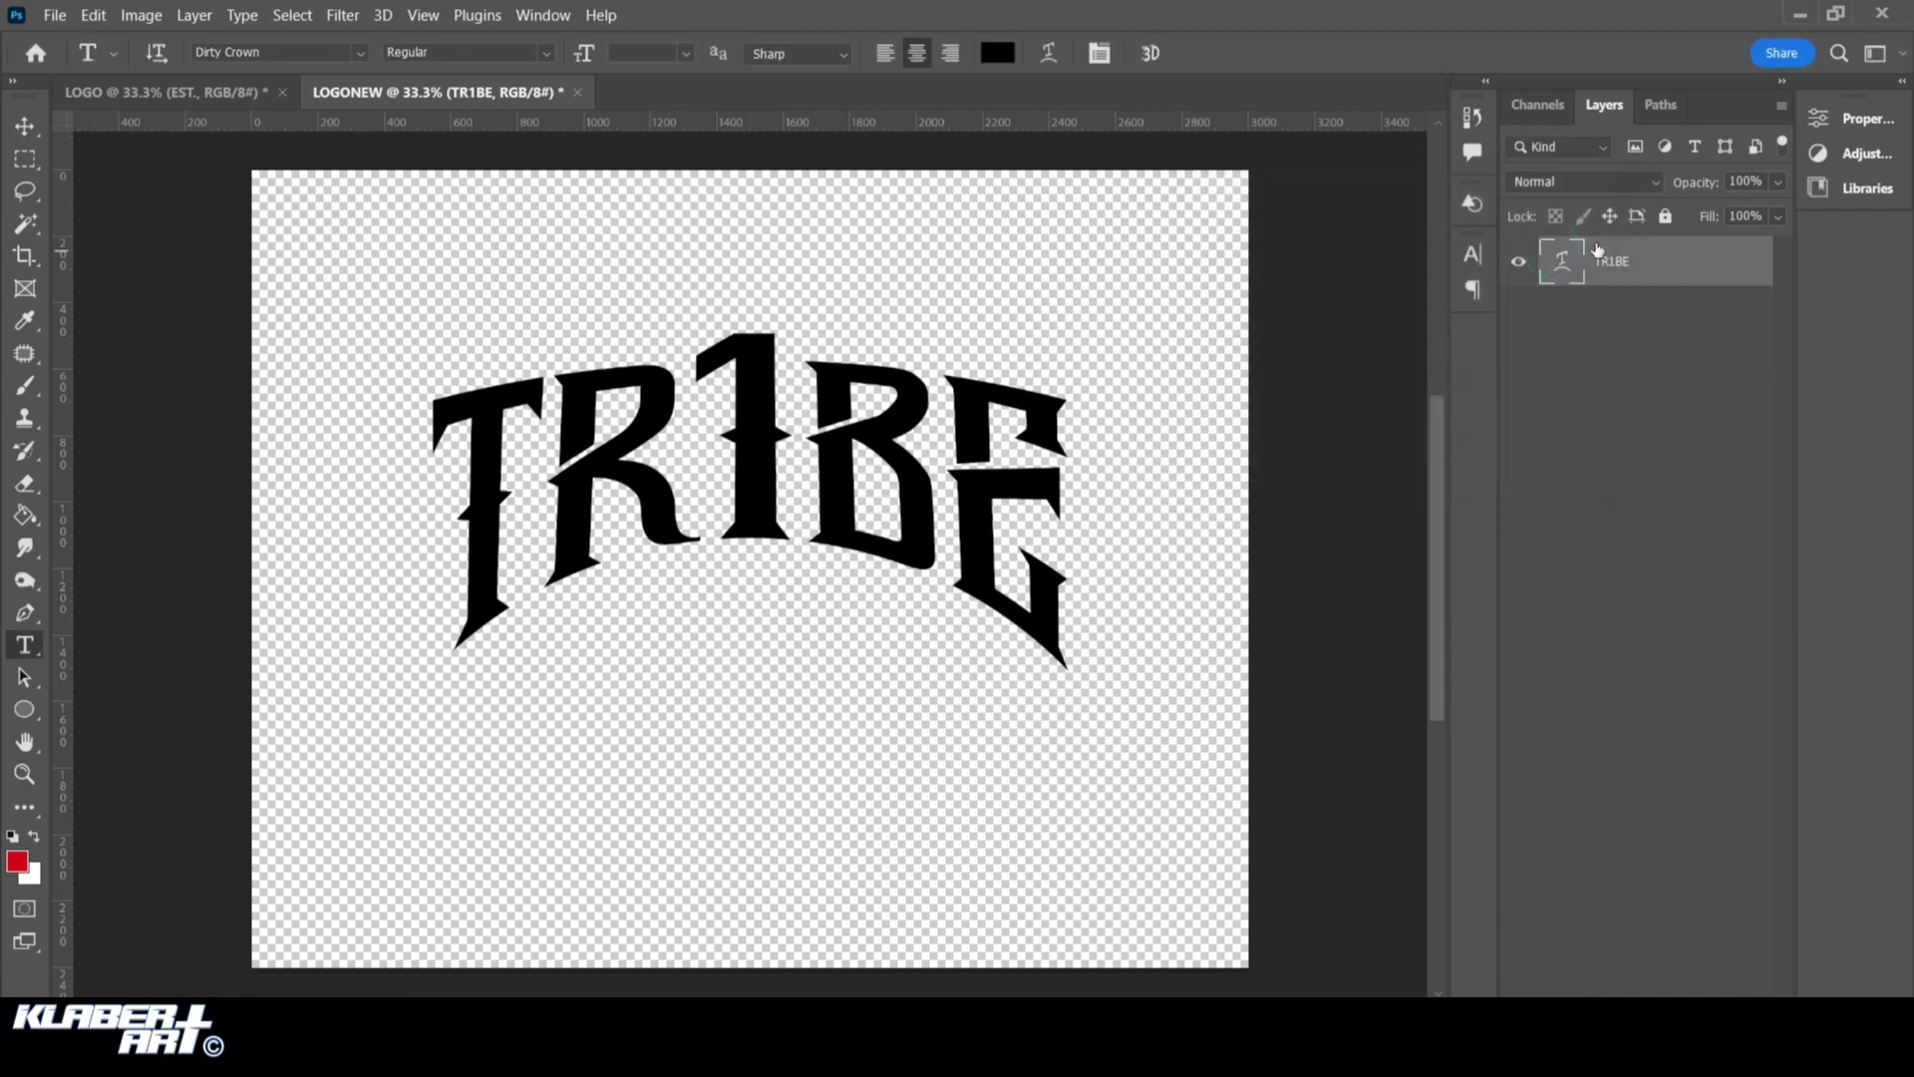
Recolour only the numeral 1 in TR1BE to red (#d61c1c)
{"action": "left_click_drag", "start_coordinate": [686, 469], "coordinate": [736, 468]}
{"action": "left_click", "coordinate": [993, 51]}
{"action": "mouse_move", "coordinate": [1389, 455]}
{"action": "left_mouse_down"}
{"action": "mouse_move", "coordinate": [1482, 368]}
{"action": "mouse_move", "coordinate": [1441, 356]}
{"action": "mouse_move", "coordinate": [1441, 377]}
{"action": "left_mouse_up"}
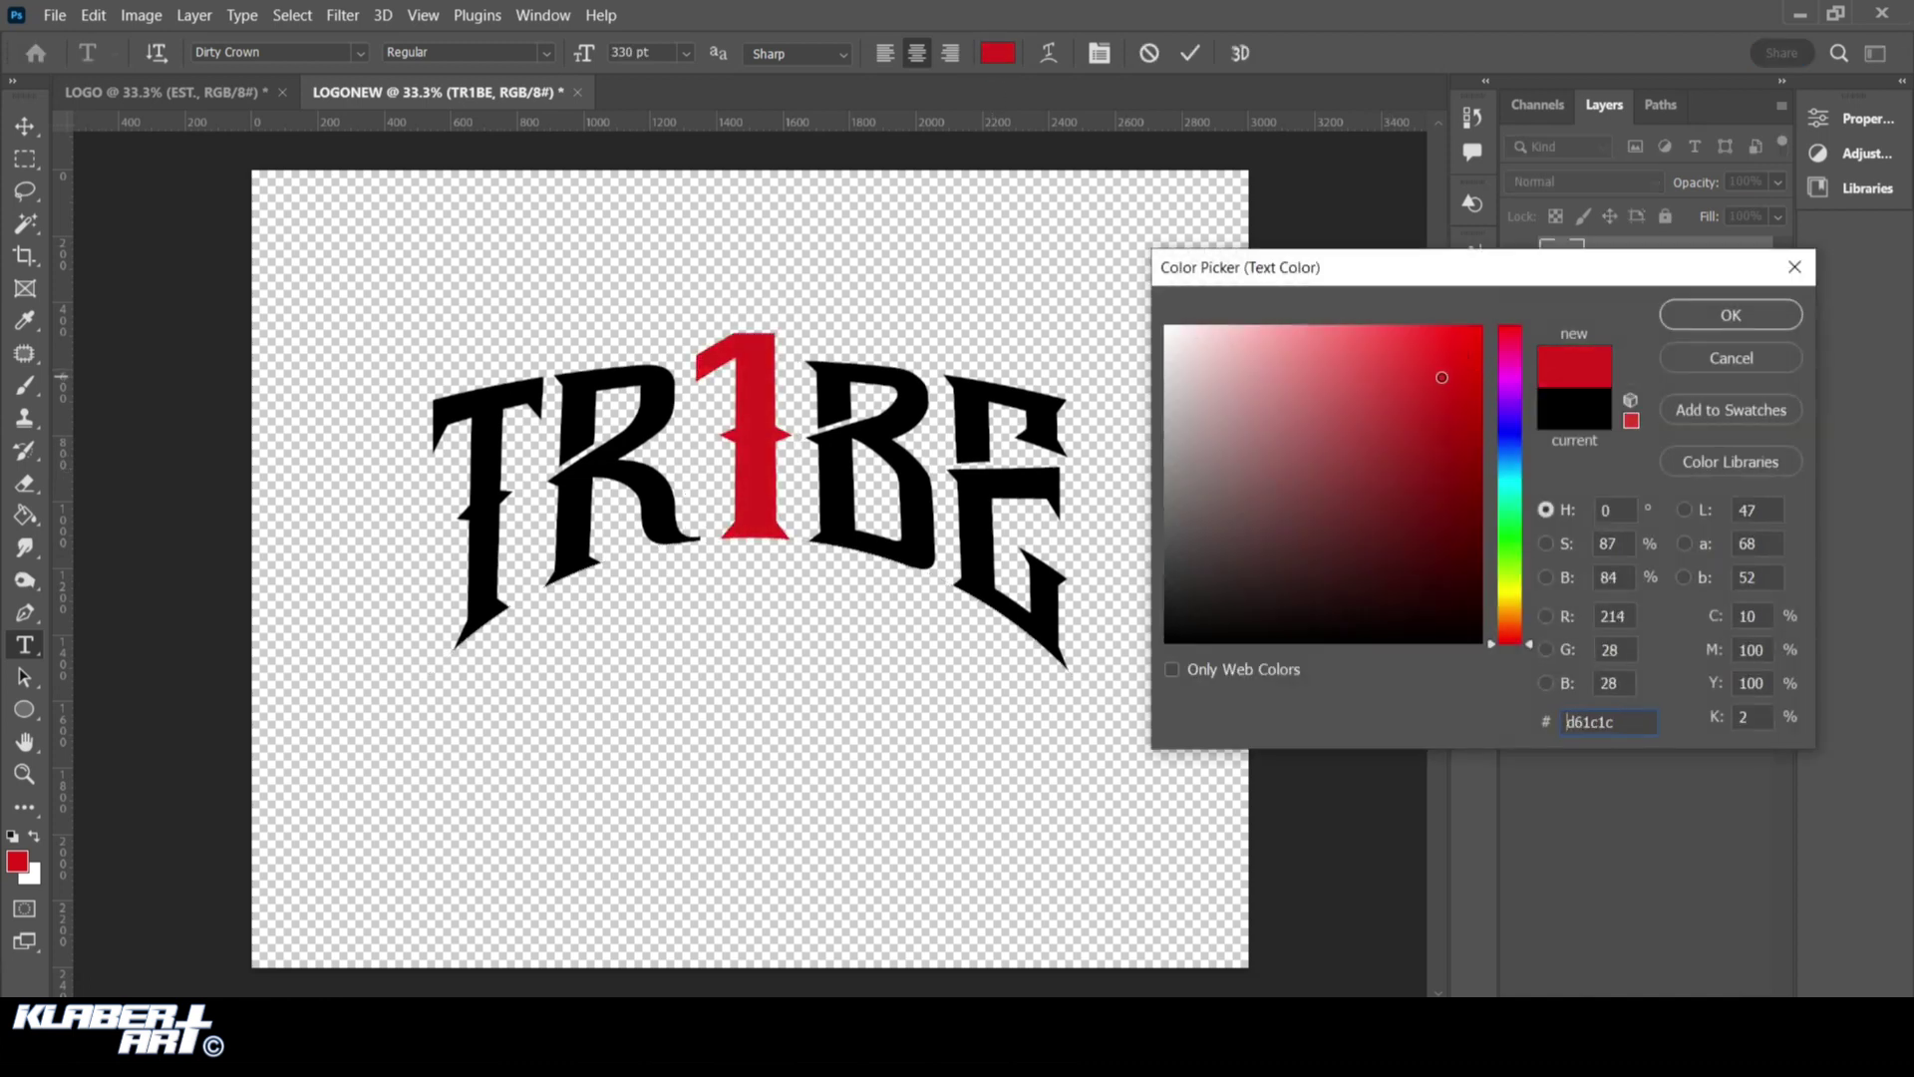
{"action": "left_click", "coordinate": [1716, 314]}
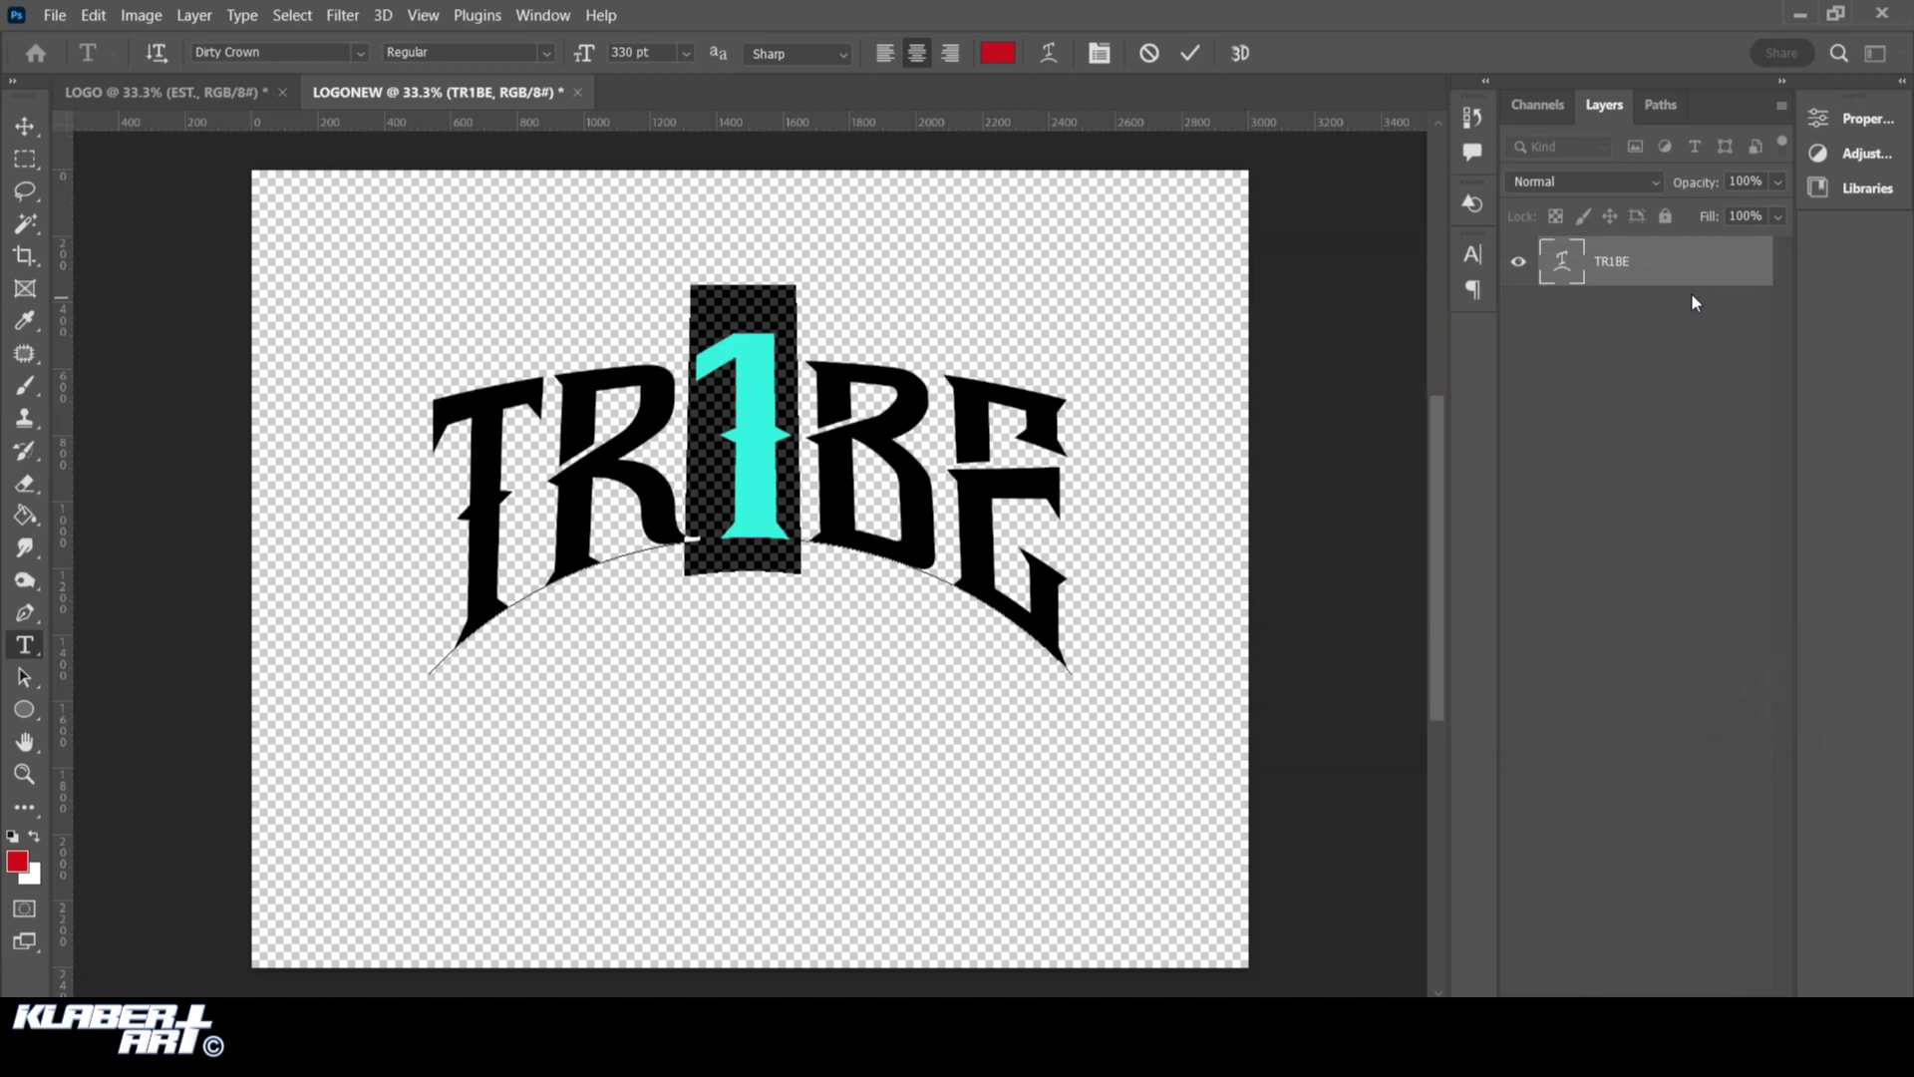
{"action": "left_click", "coordinate": [1691, 293]}
Add a 10 px red outside stroke to the TR1BE layer and rasterize its layer style
{"action": "double_click", "coordinate": [1694, 269]}
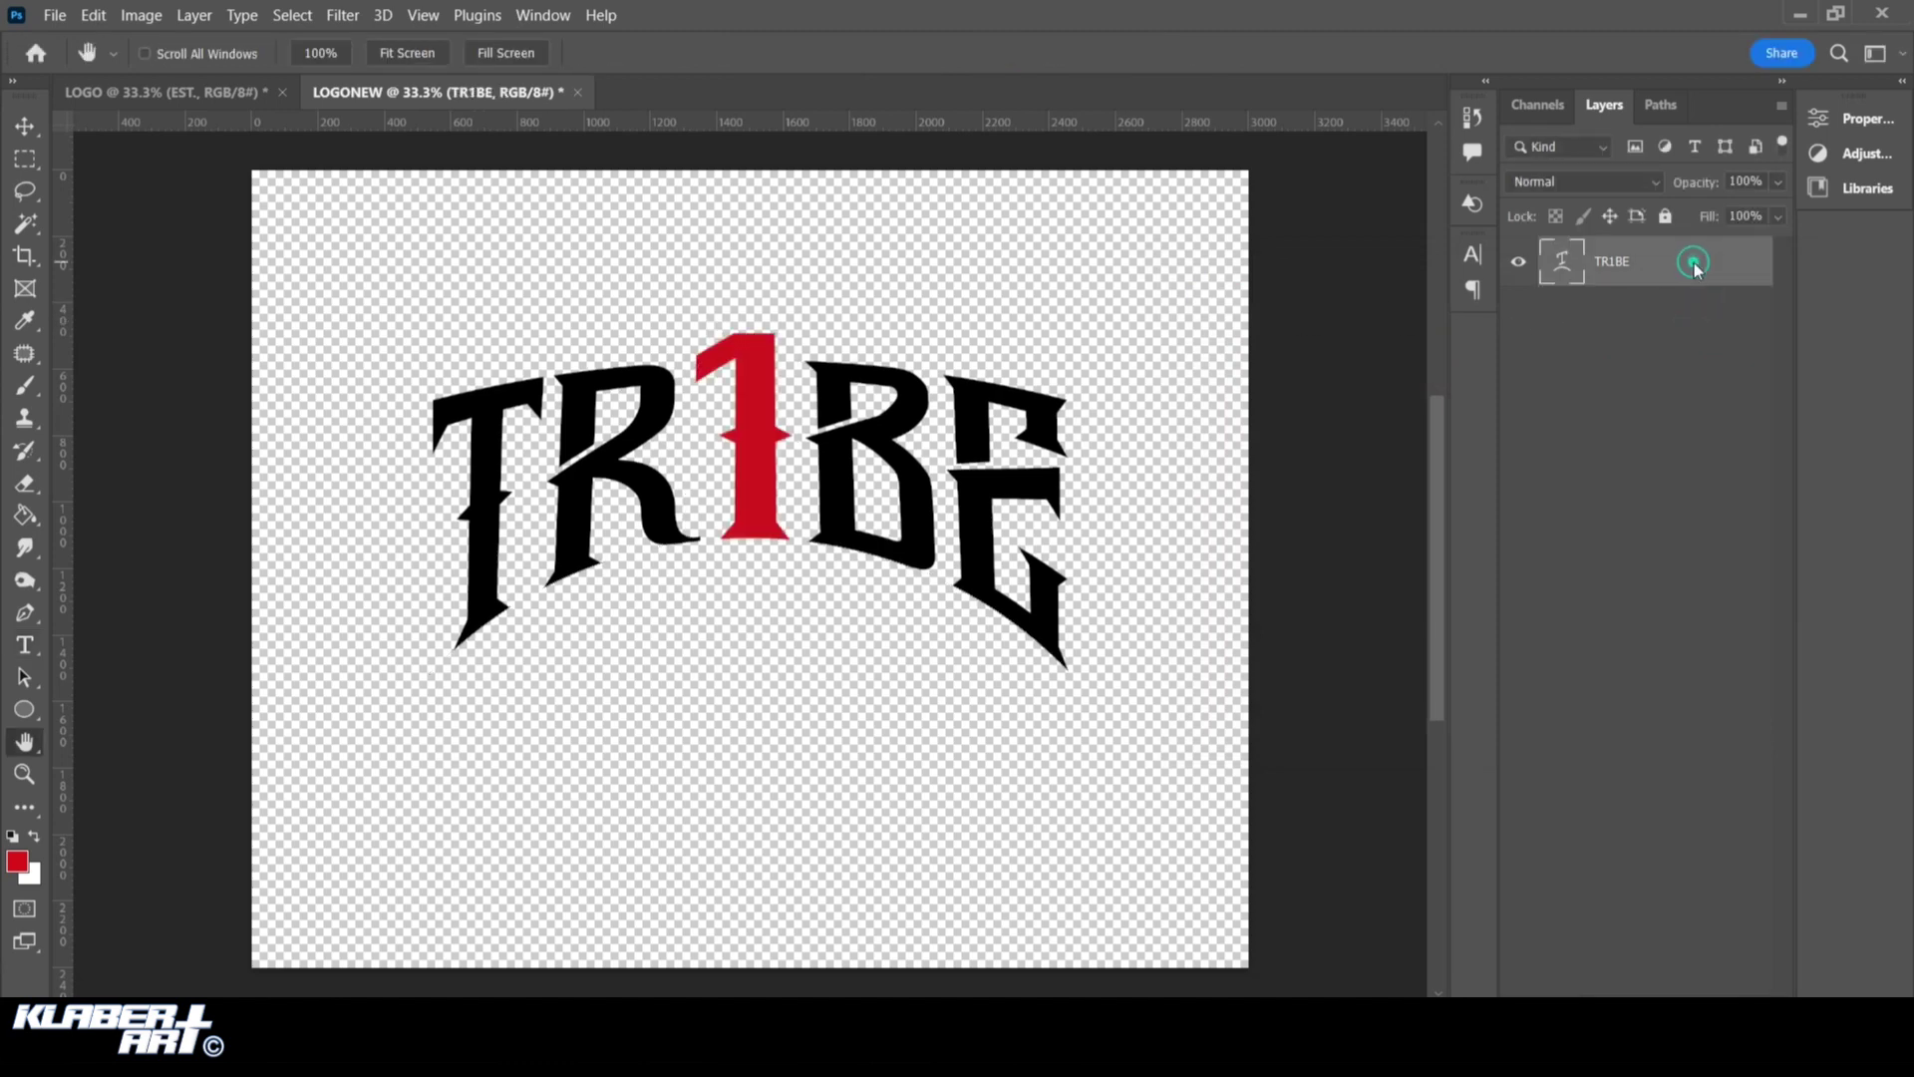
{"action": "left_click", "coordinate": [1051, 514]}
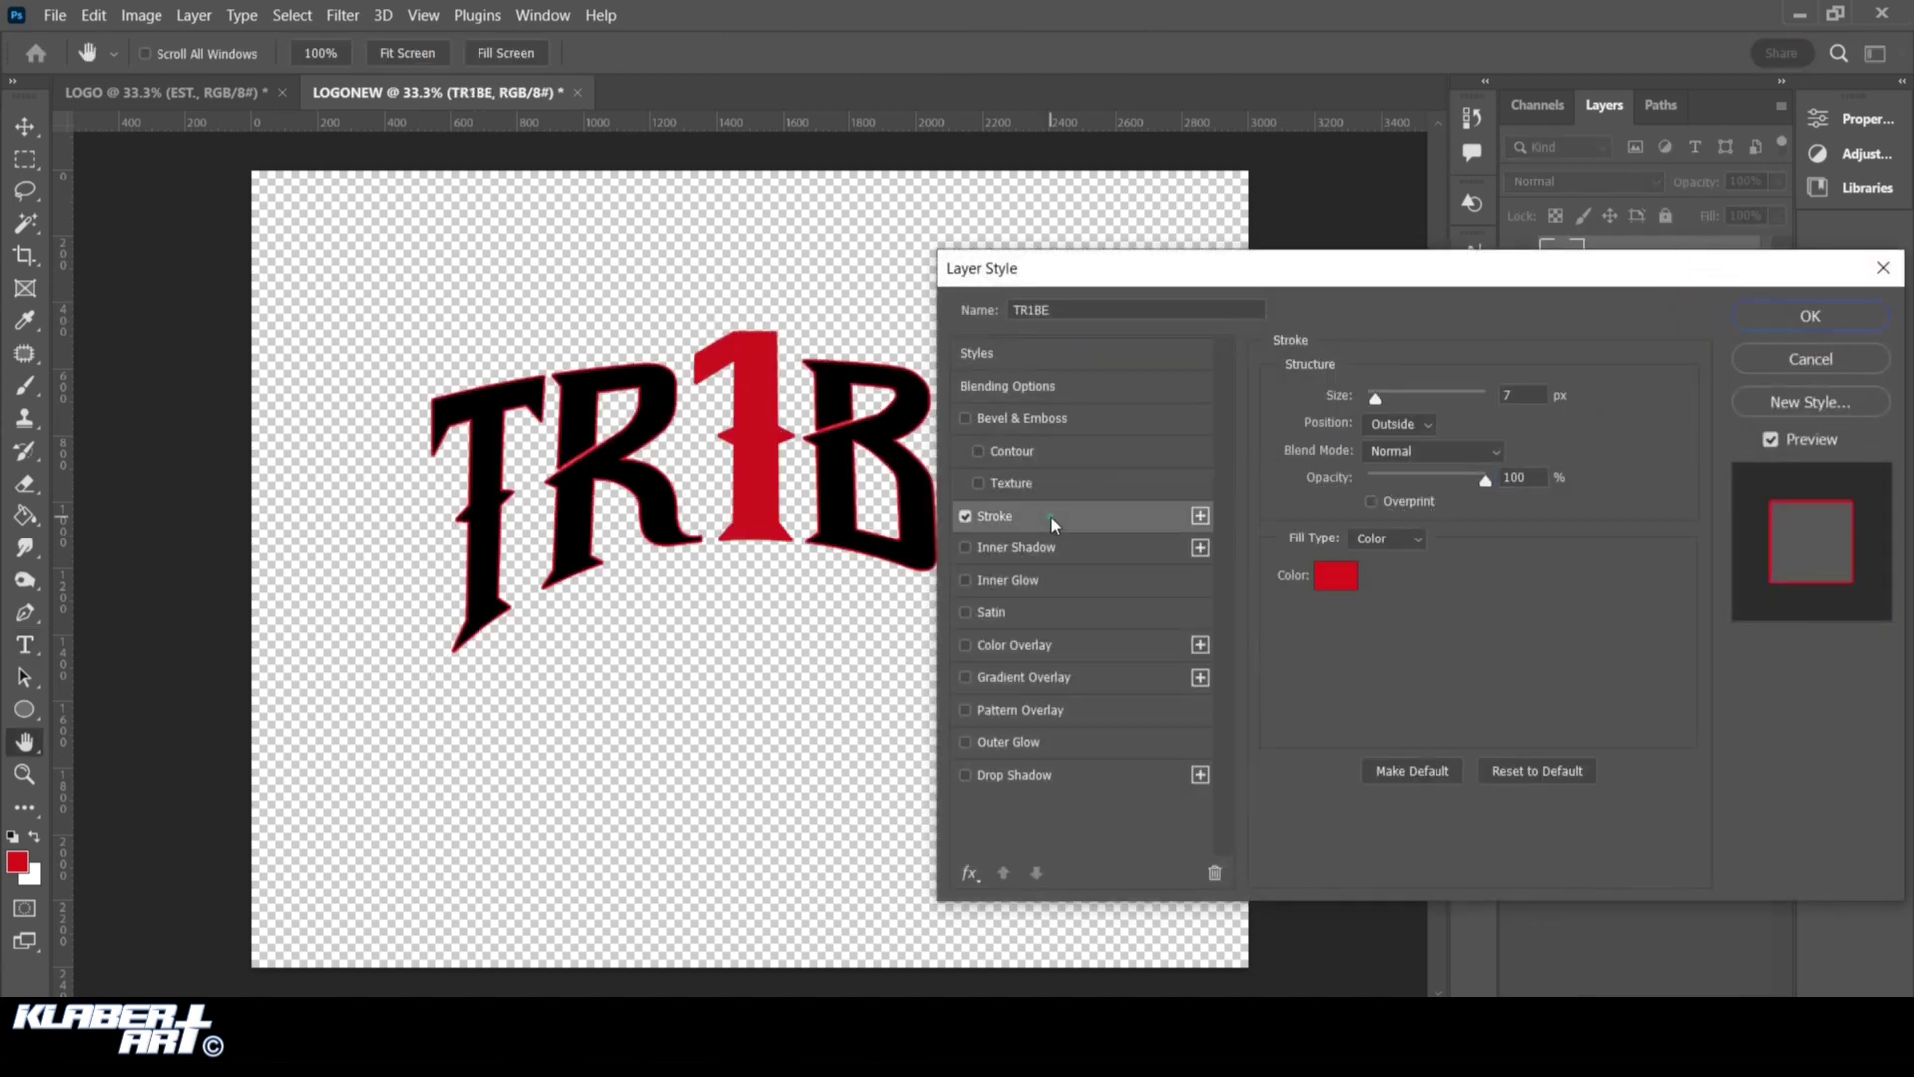
{"action": "left_click", "coordinate": [1379, 401]}
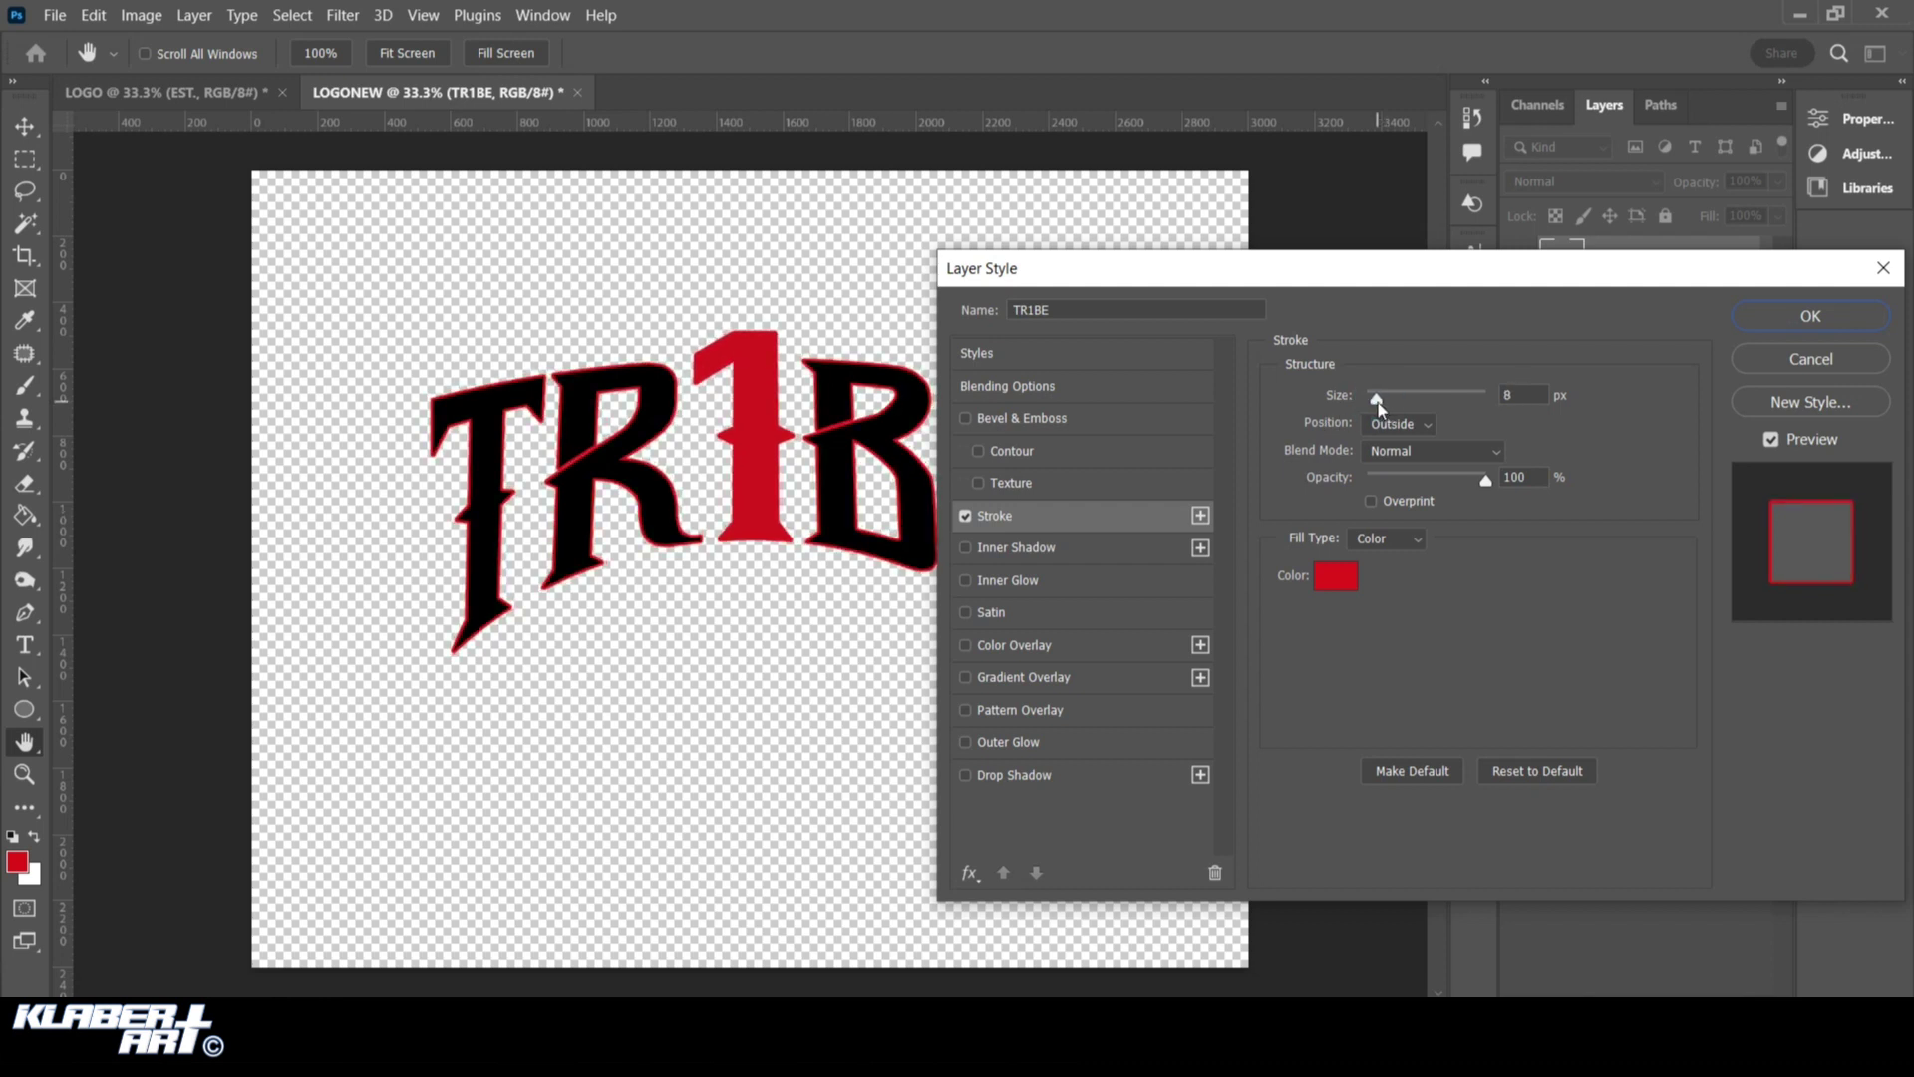
{"action": "left_click_drag", "start_coordinate": [1380, 404], "coordinate": [1383, 406]}
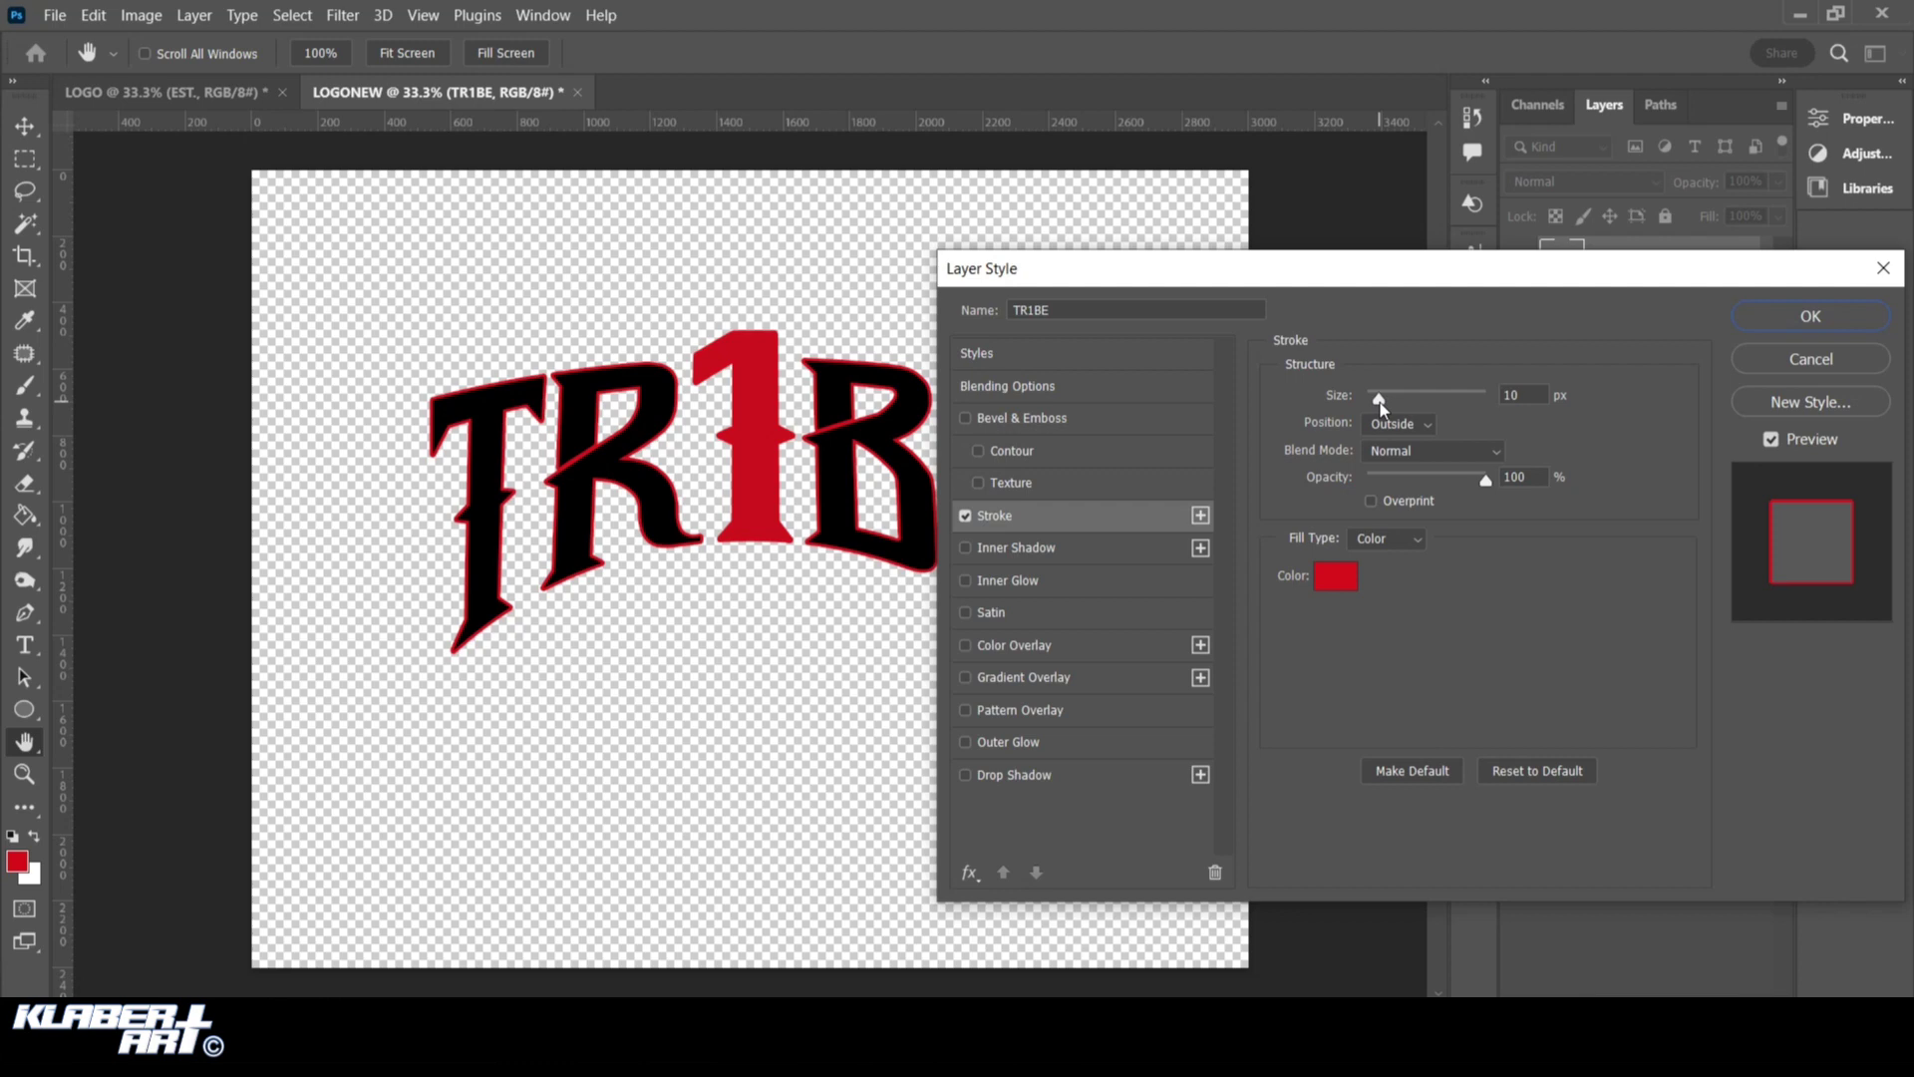
{"action": "left_click", "coordinate": [1753, 332]}
{"action": "right_click", "coordinate": [1691, 278]}
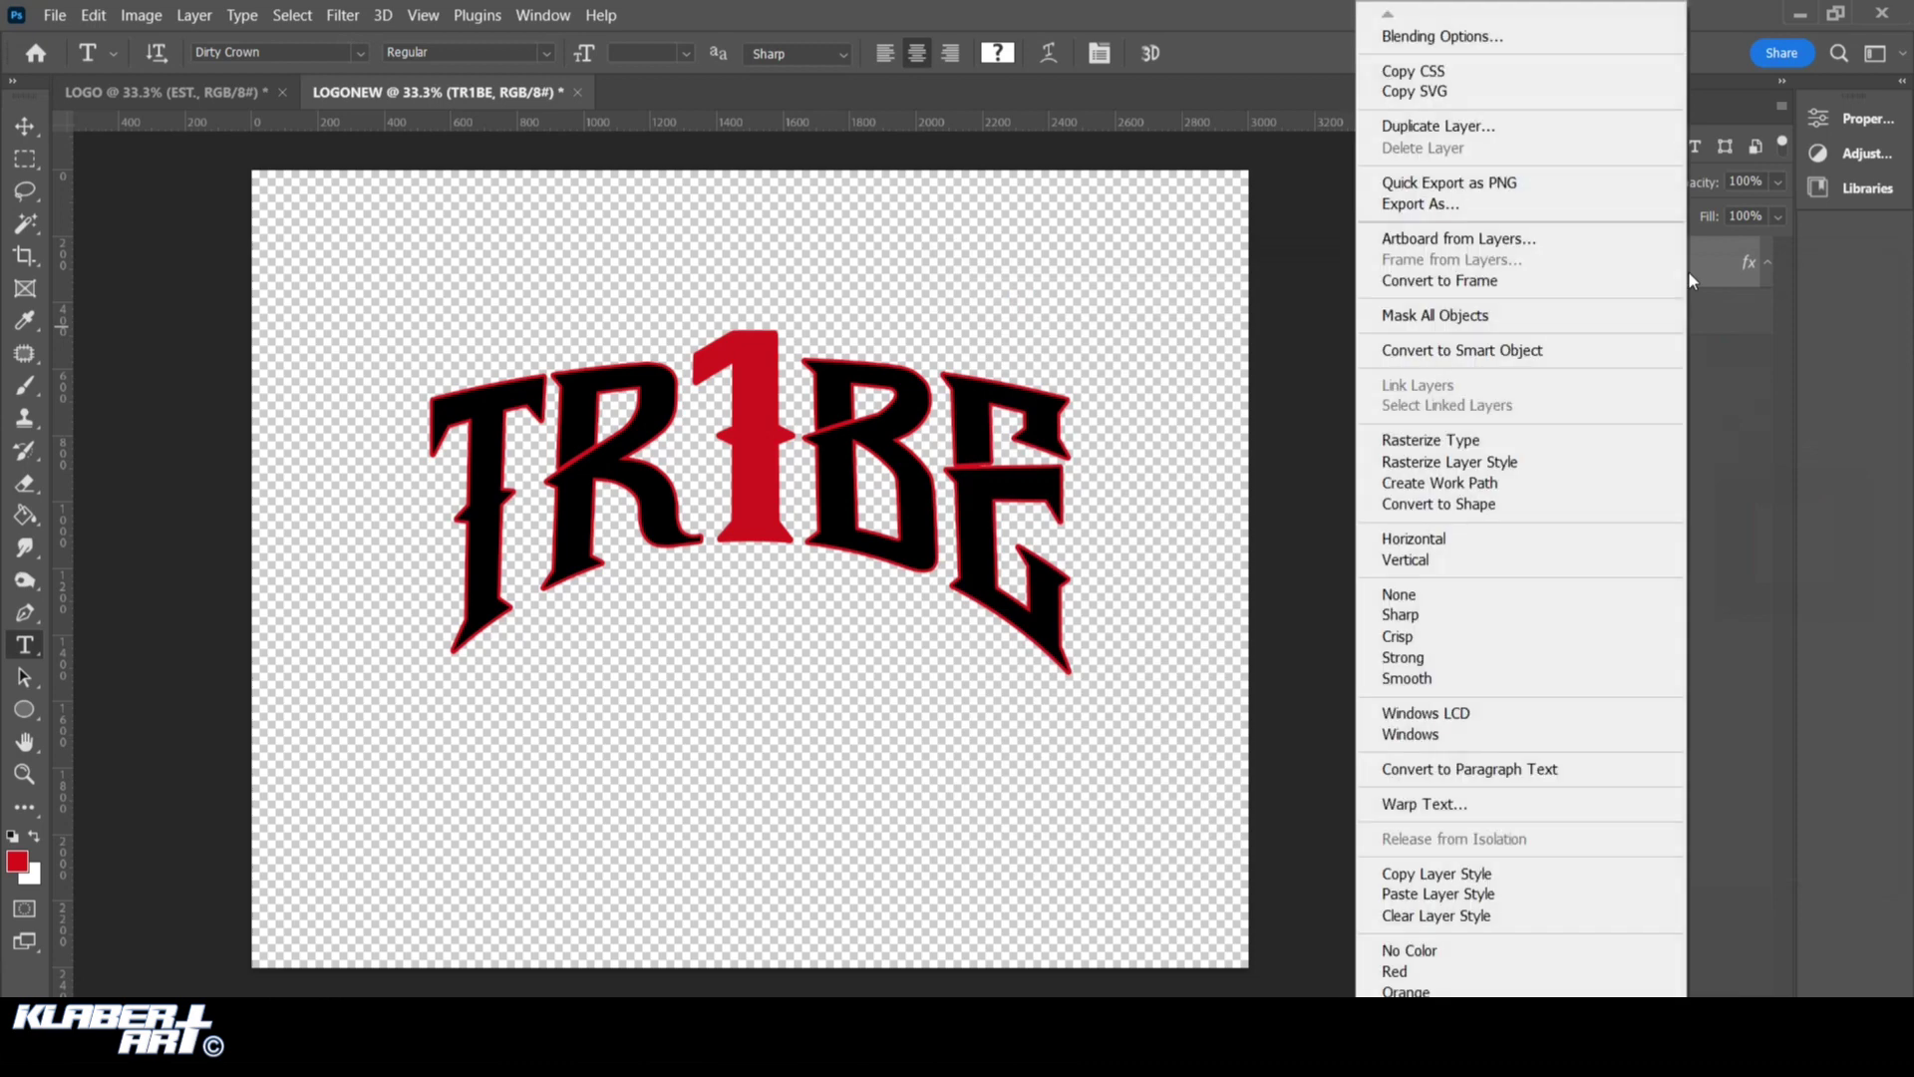
{"action": "left_click", "coordinate": [1463, 468]}
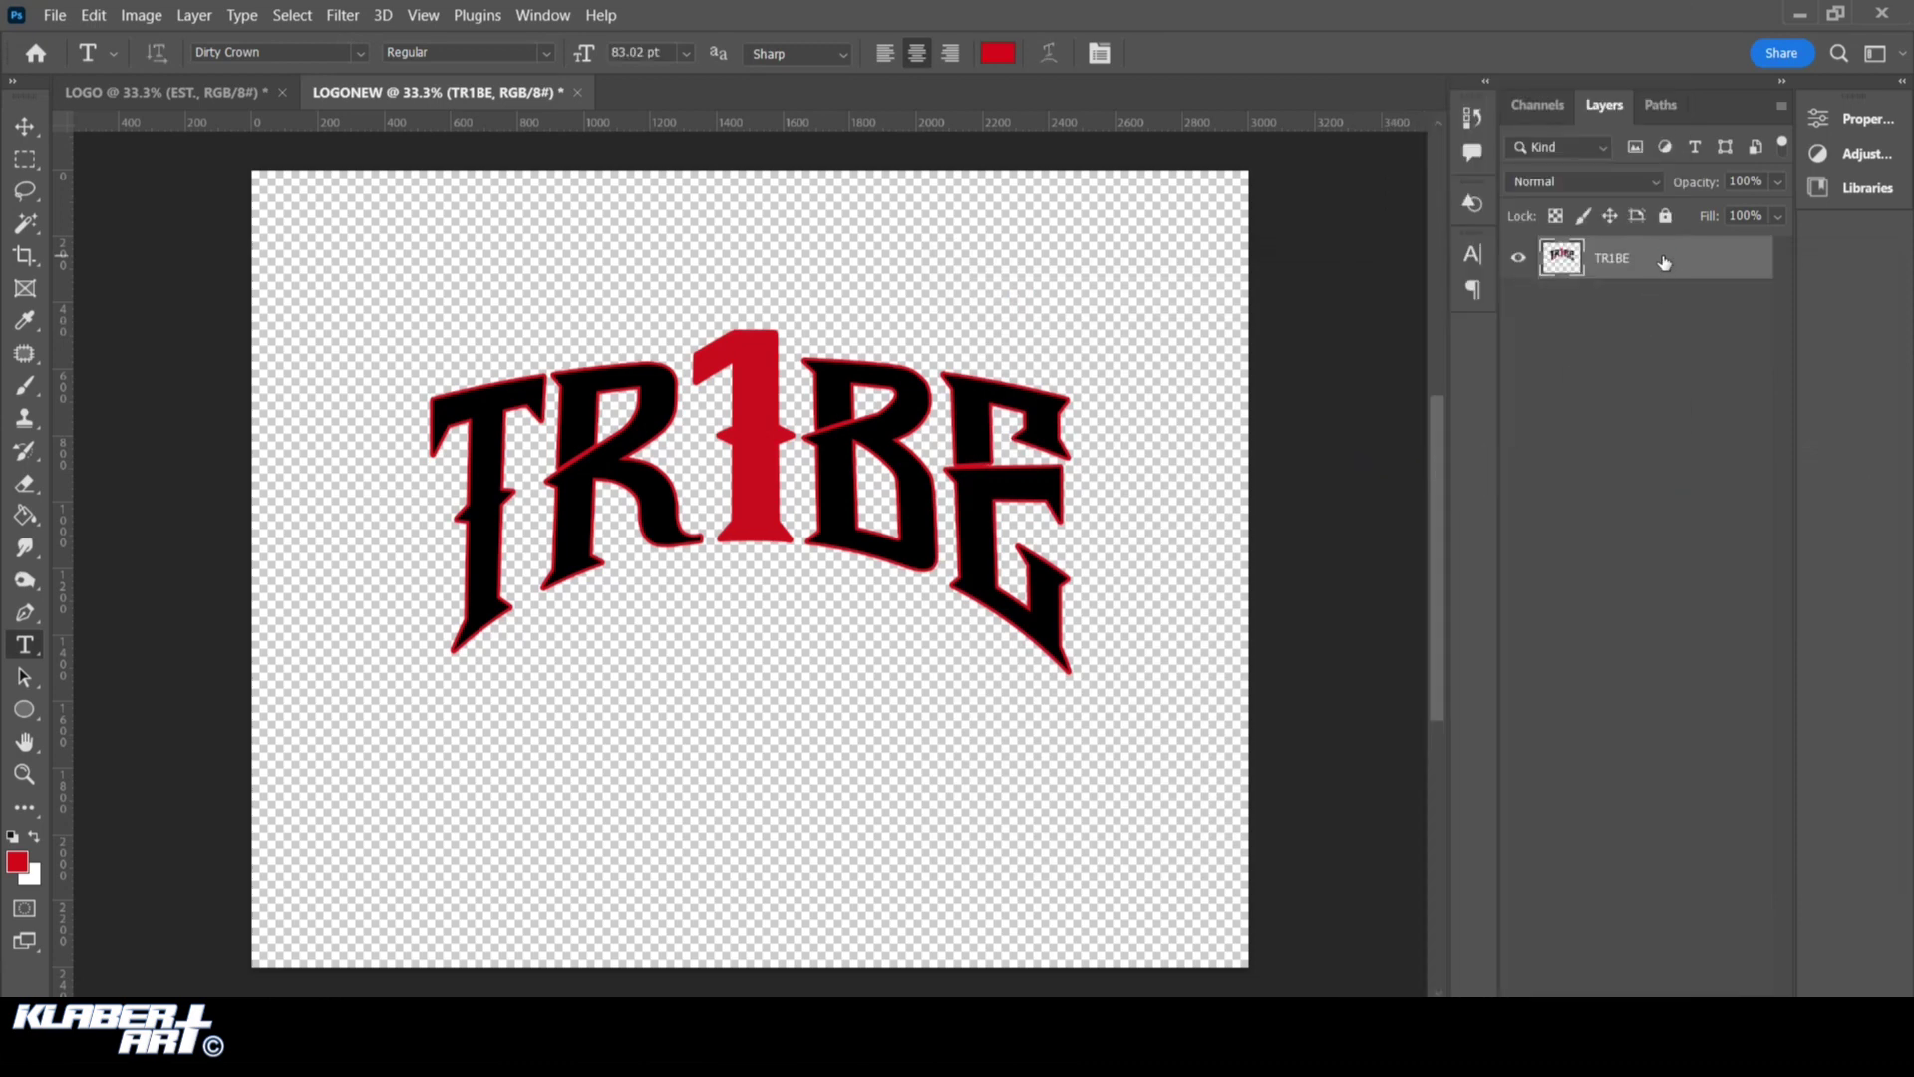
Add a second outside stroke to the TR1BE layer in white (#ffffff) at a size of 27 px
{"action": "double_click", "coordinate": [1663, 262]}
{"action": "left_click", "coordinate": [1062, 519]}
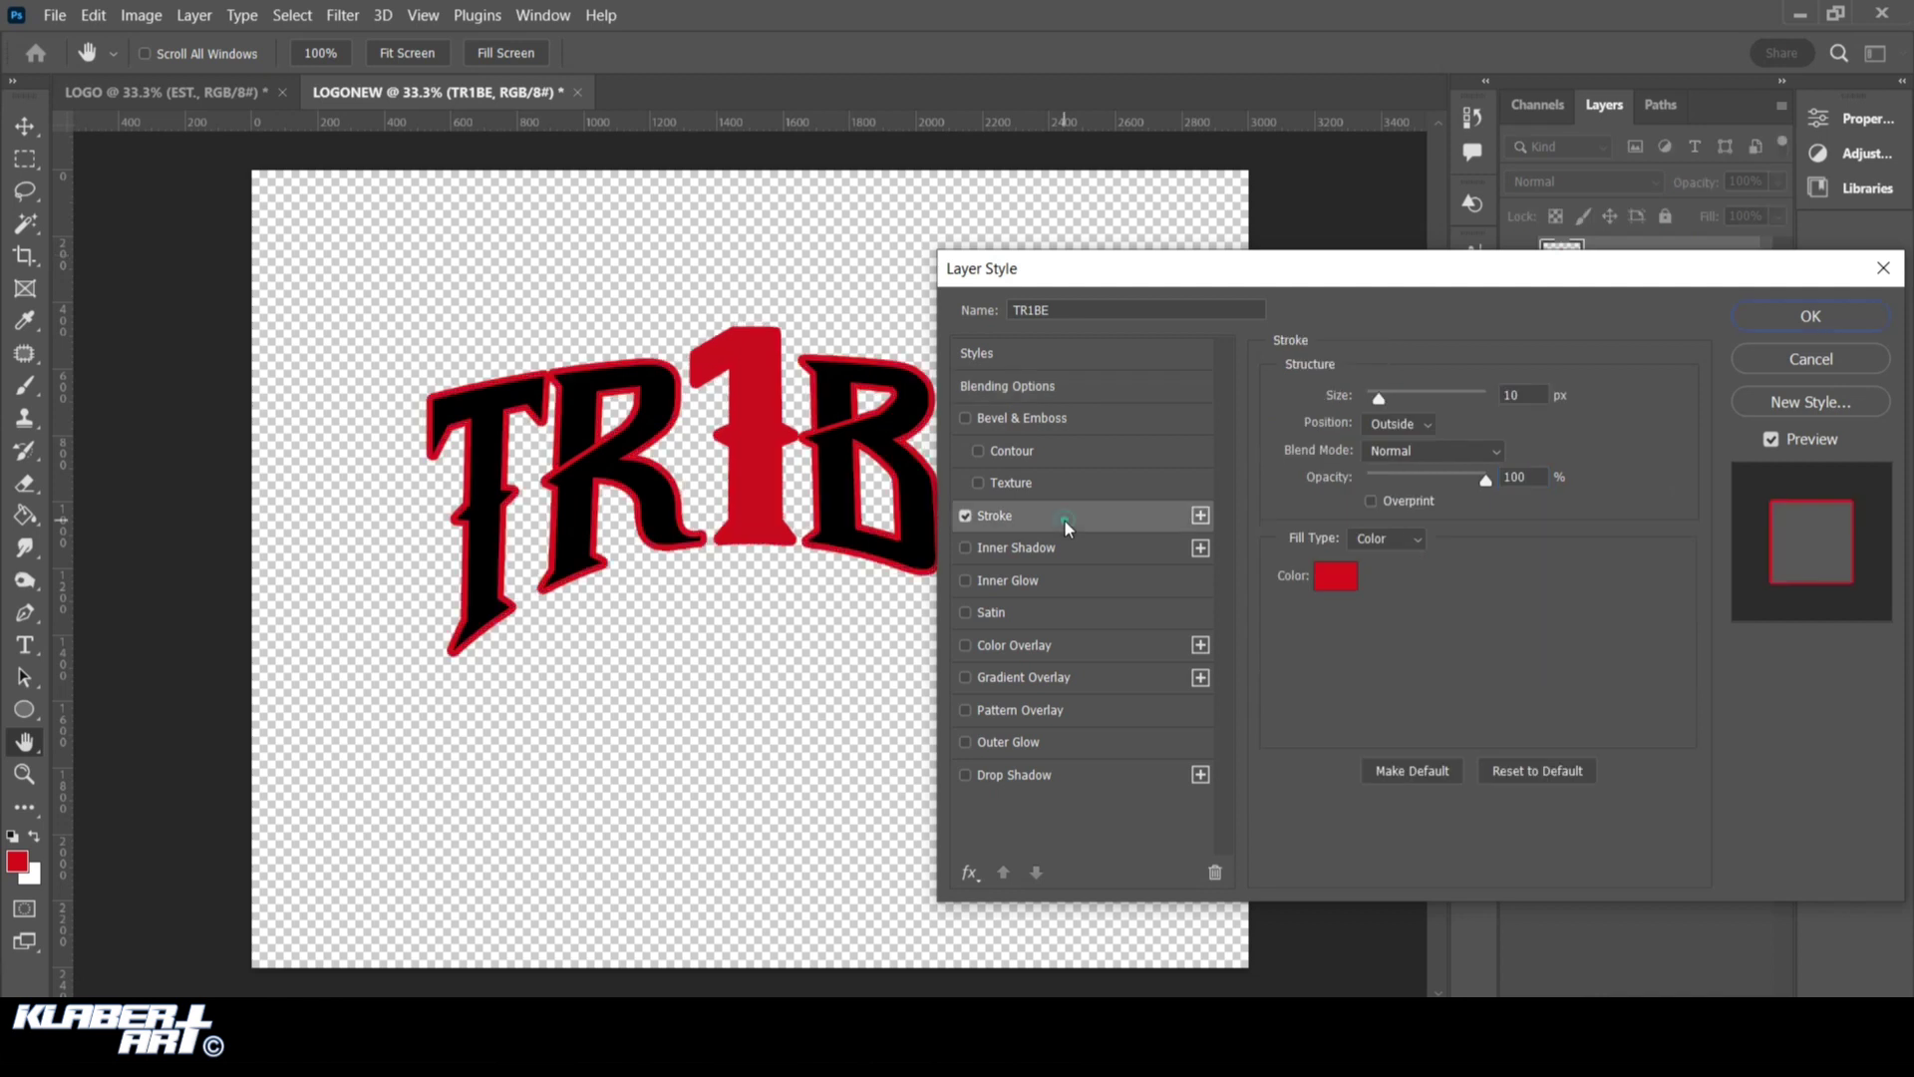
{"action": "left_click", "coordinate": [1336, 576]}
{"action": "left_click_drag", "start_coordinate": [1213, 398], "coordinate": [1137, 269]}
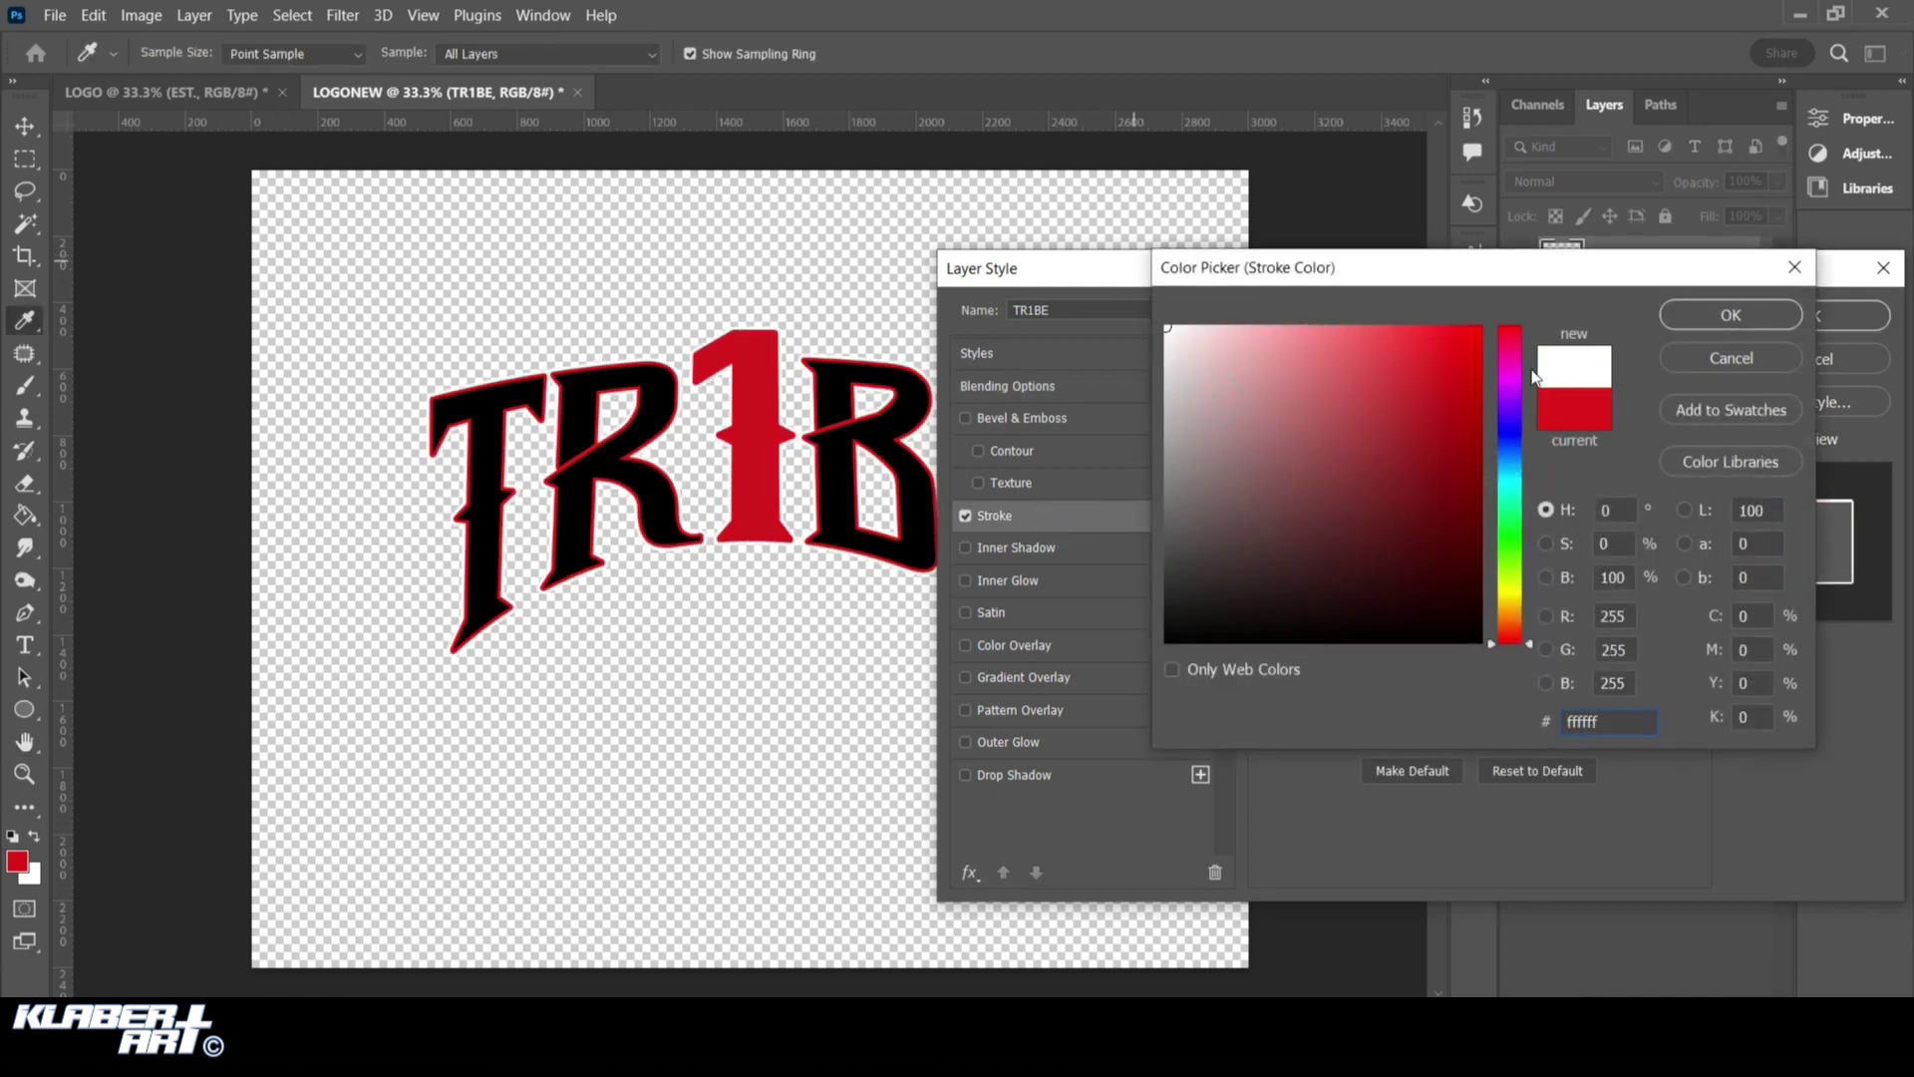
{"action": "left_click", "coordinate": [1695, 316]}
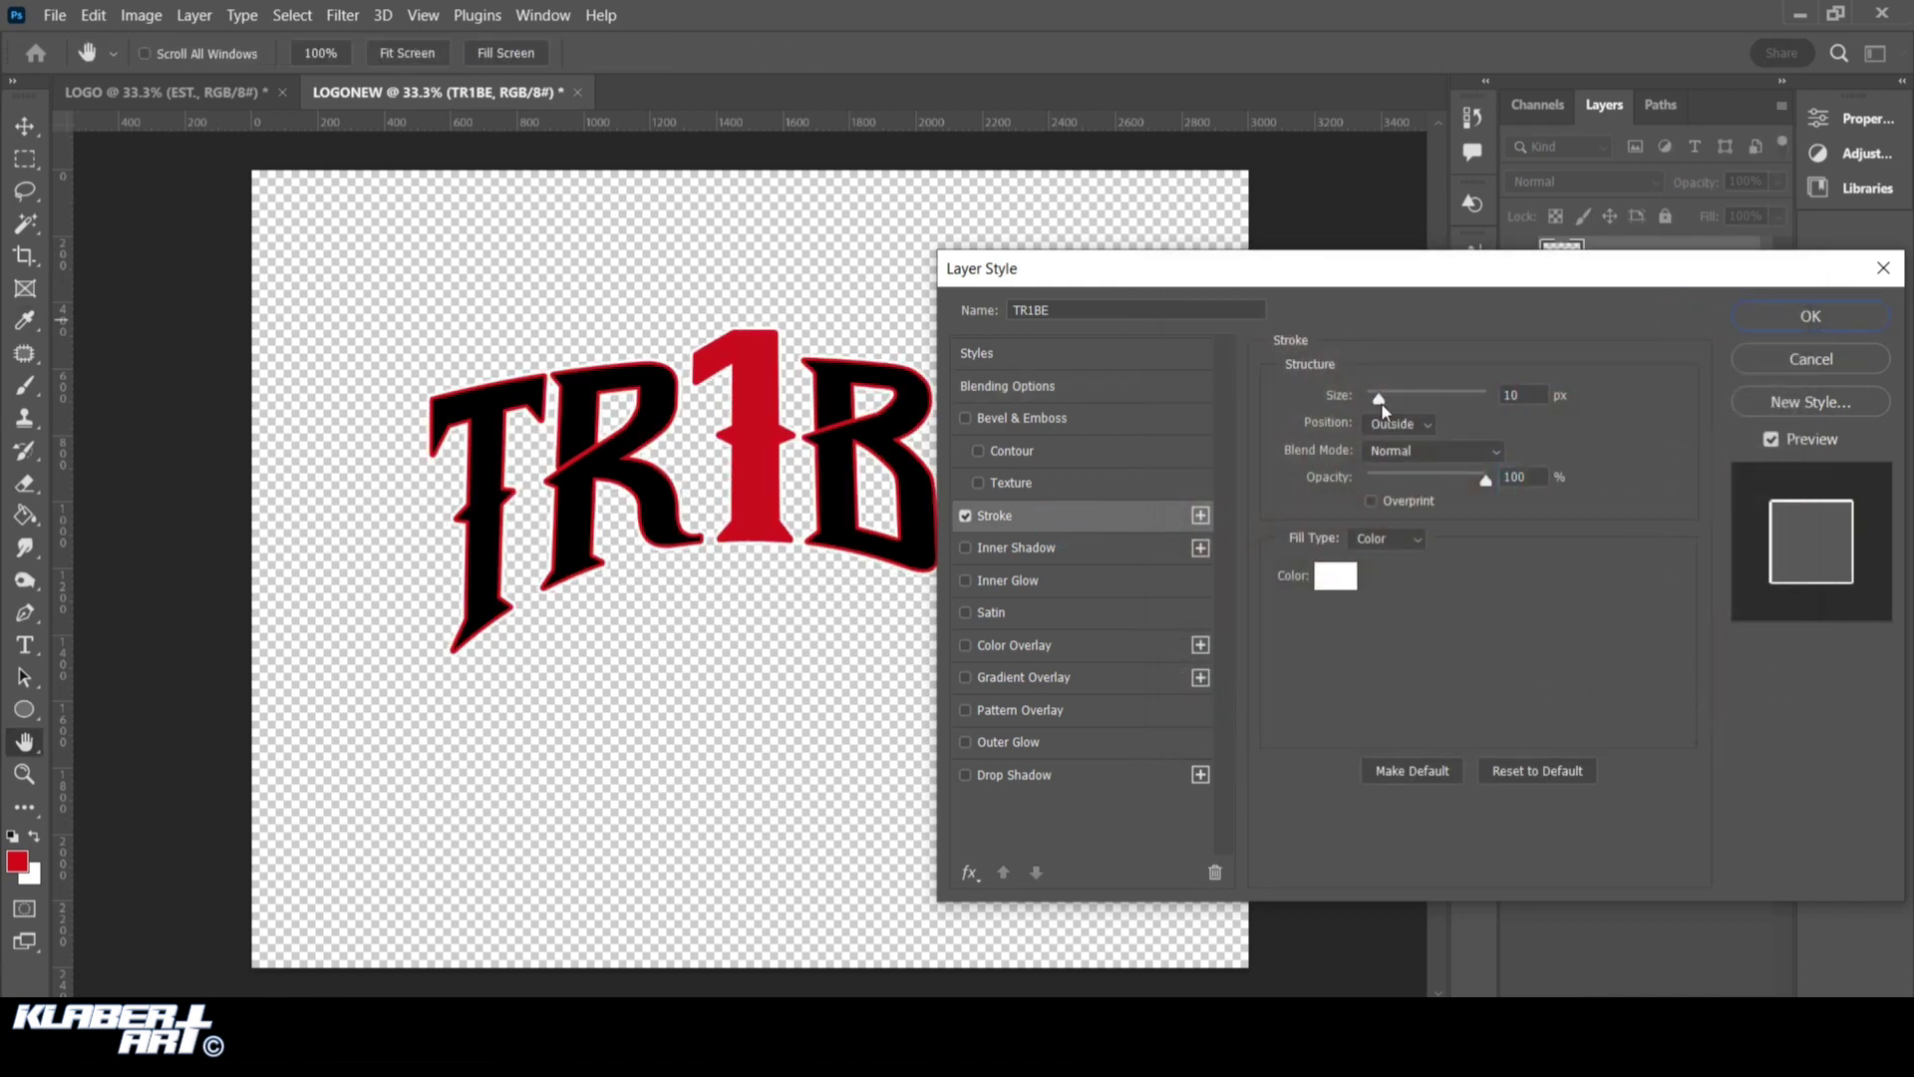
{"action": "left_click_drag", "start_coordinate": [1385, 399], "coordinate": [1391, 404]}
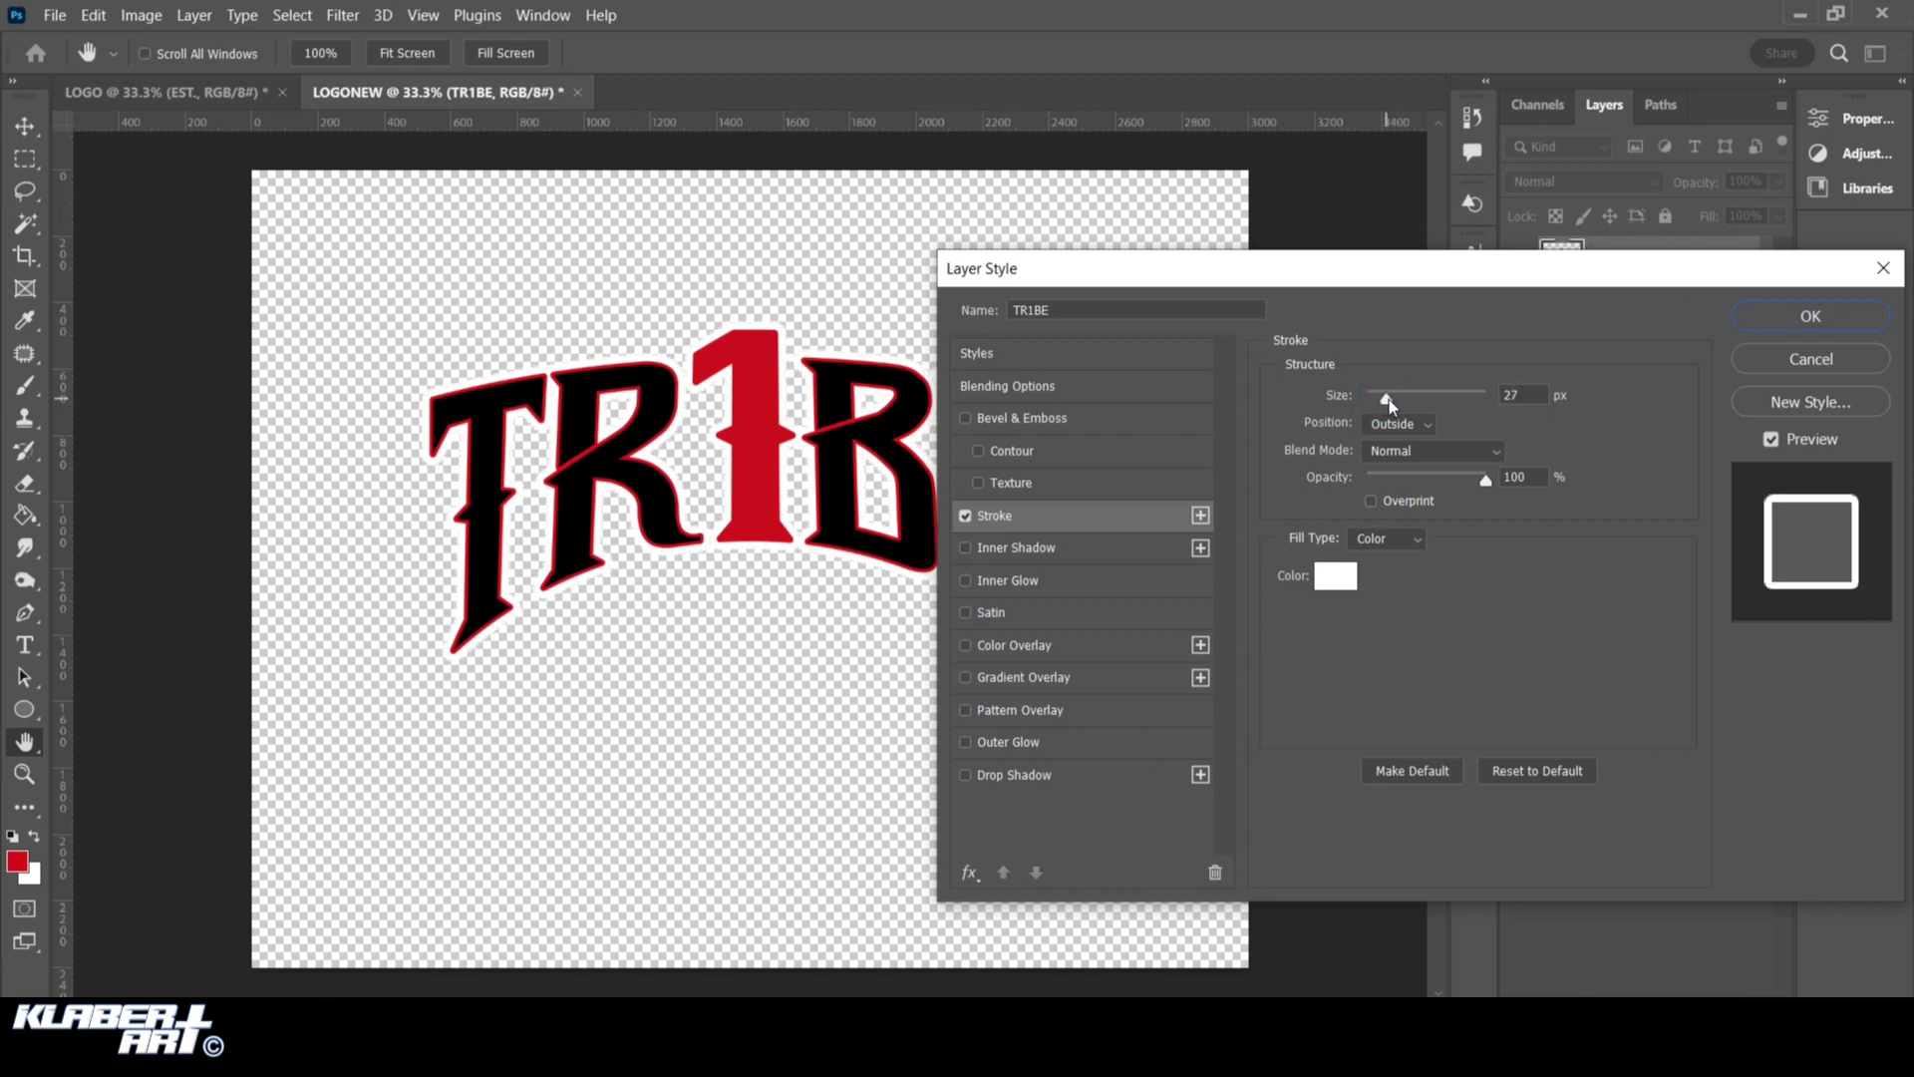
{"action": "left_click", "coordinate": [1744, 317]}
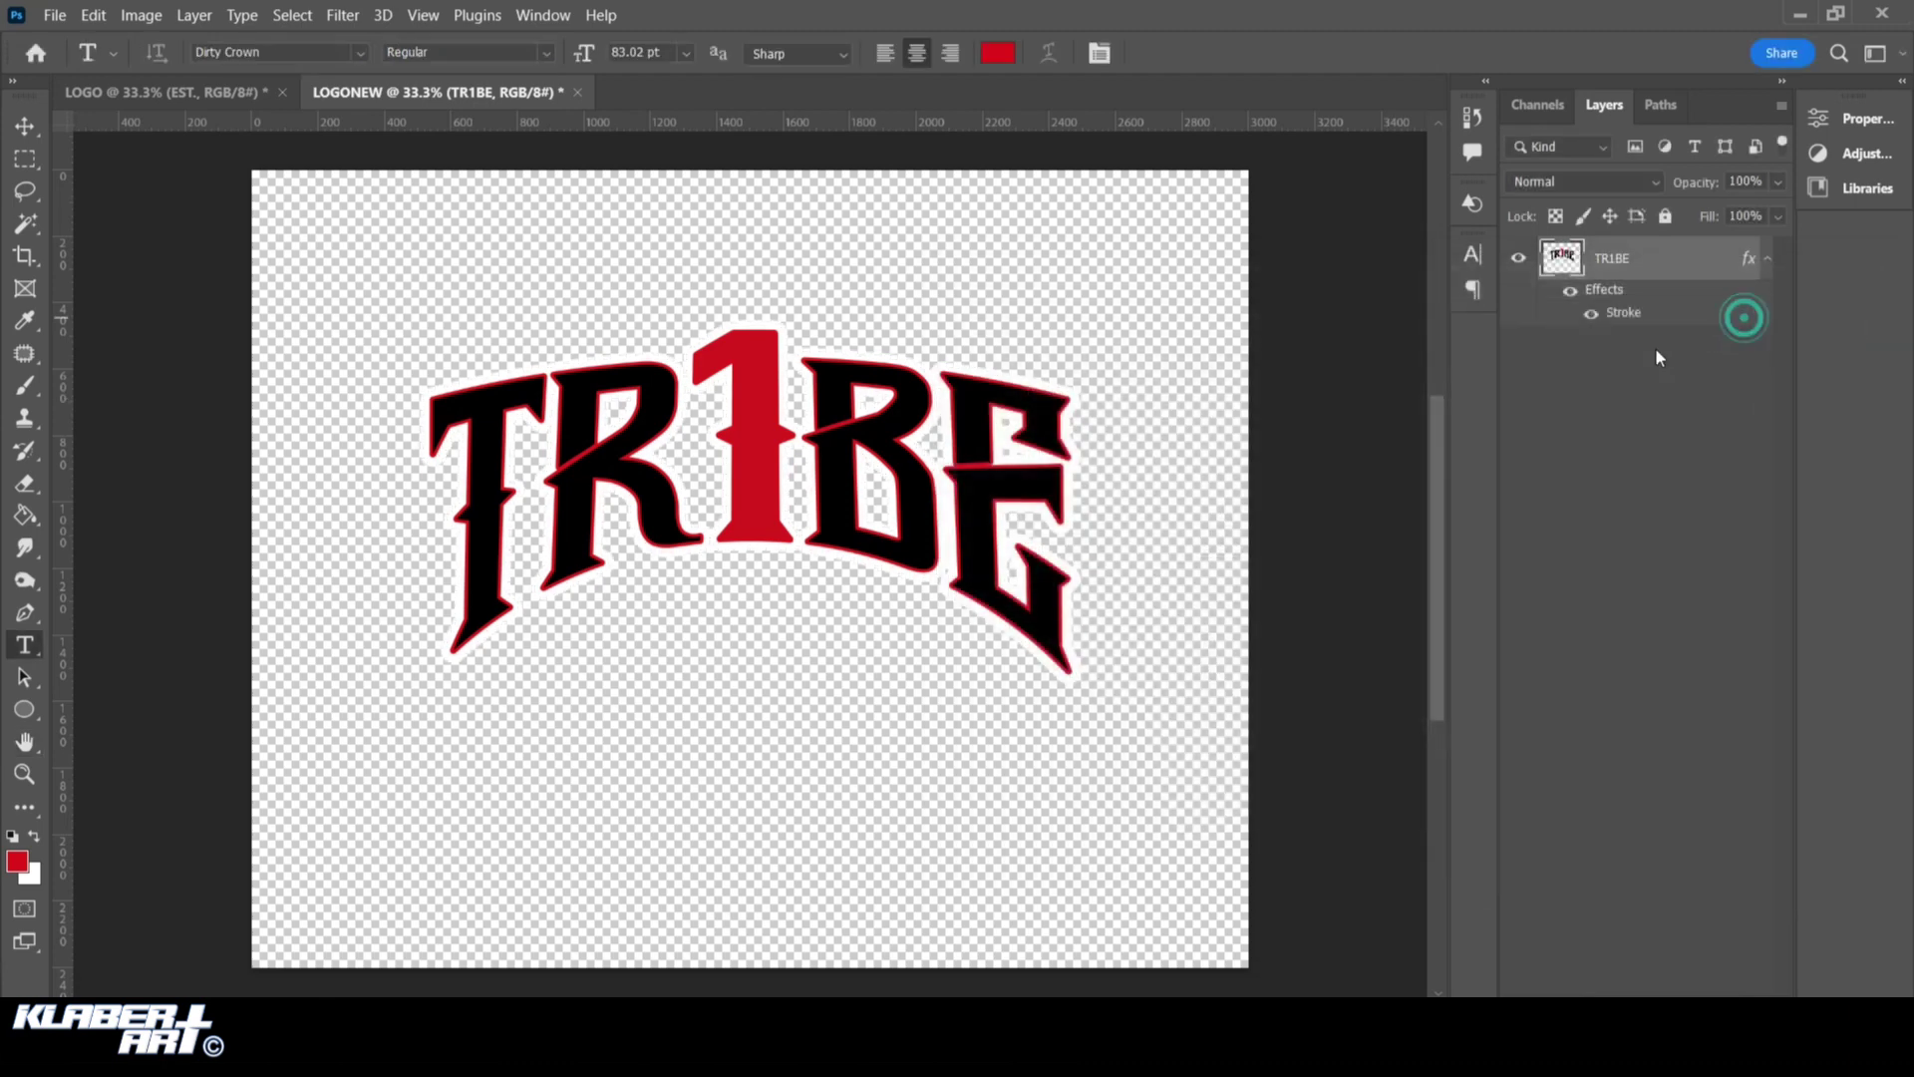
Create a new empty layer above the TR1BE layer with the default settings
{"action": "left_click", "coordinate": [195, 15]}
{"action": "mouse_move", "coordinate": [217, 42]}
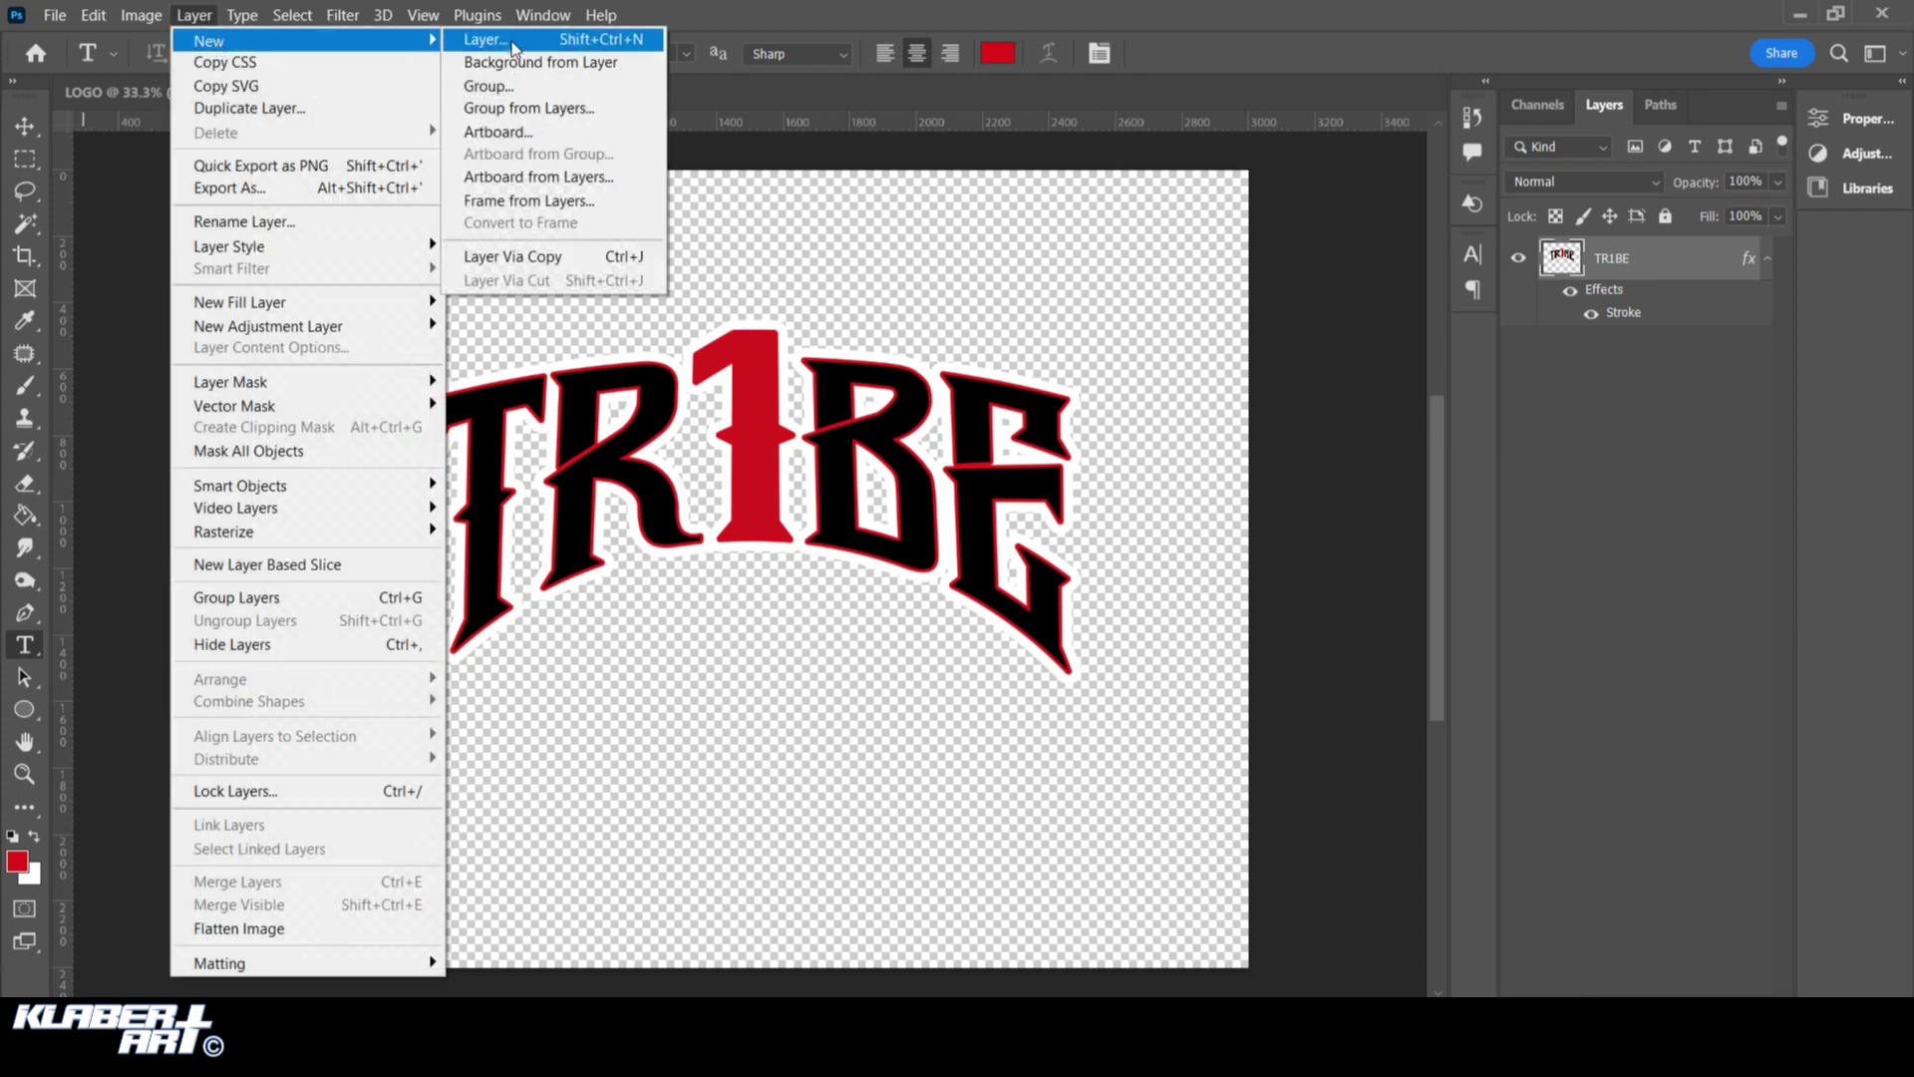
{"action": "left_click", "coordinate": [484, 40]}
{"action": "left_click", "coordinate": [1160, 292]}
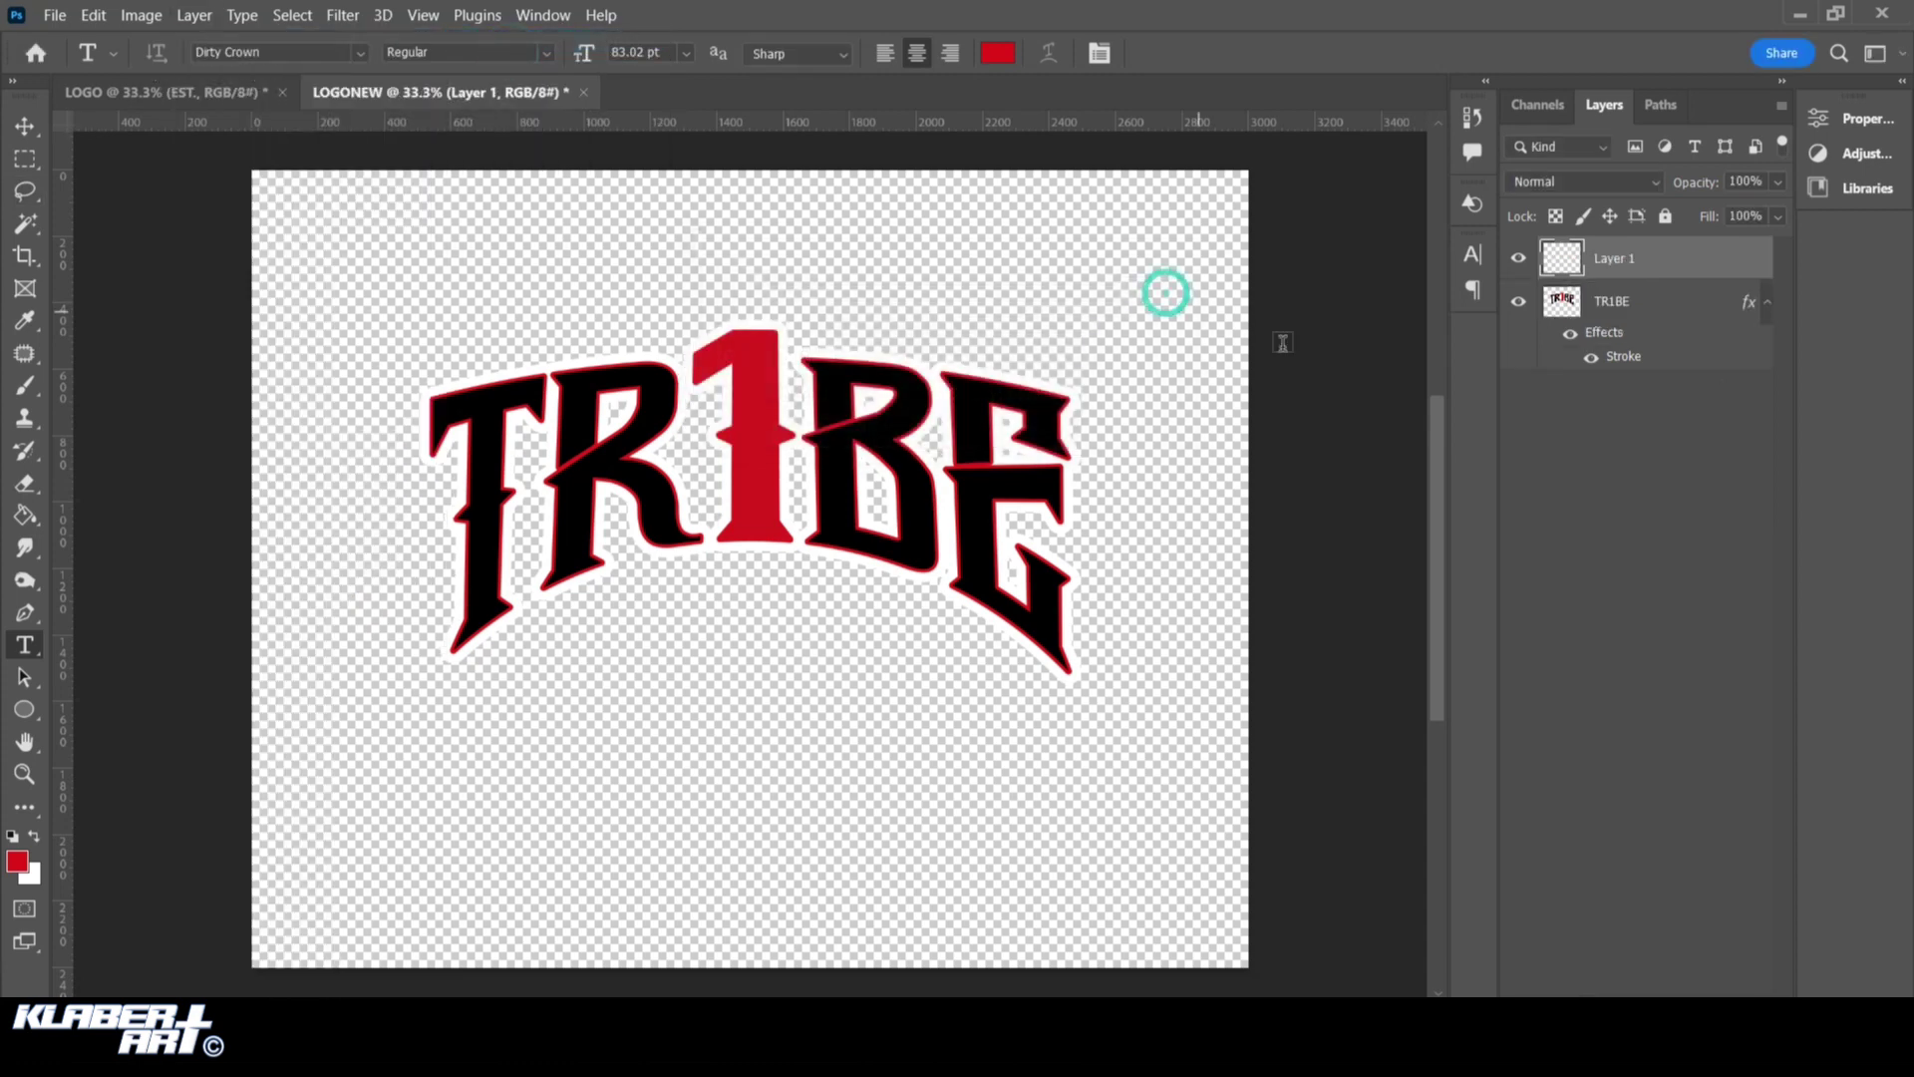
Fill the new layer with solid black and move it beneath the TR1BE layer as a background
{"action": "left_click", "coordinate": [11, 837]}
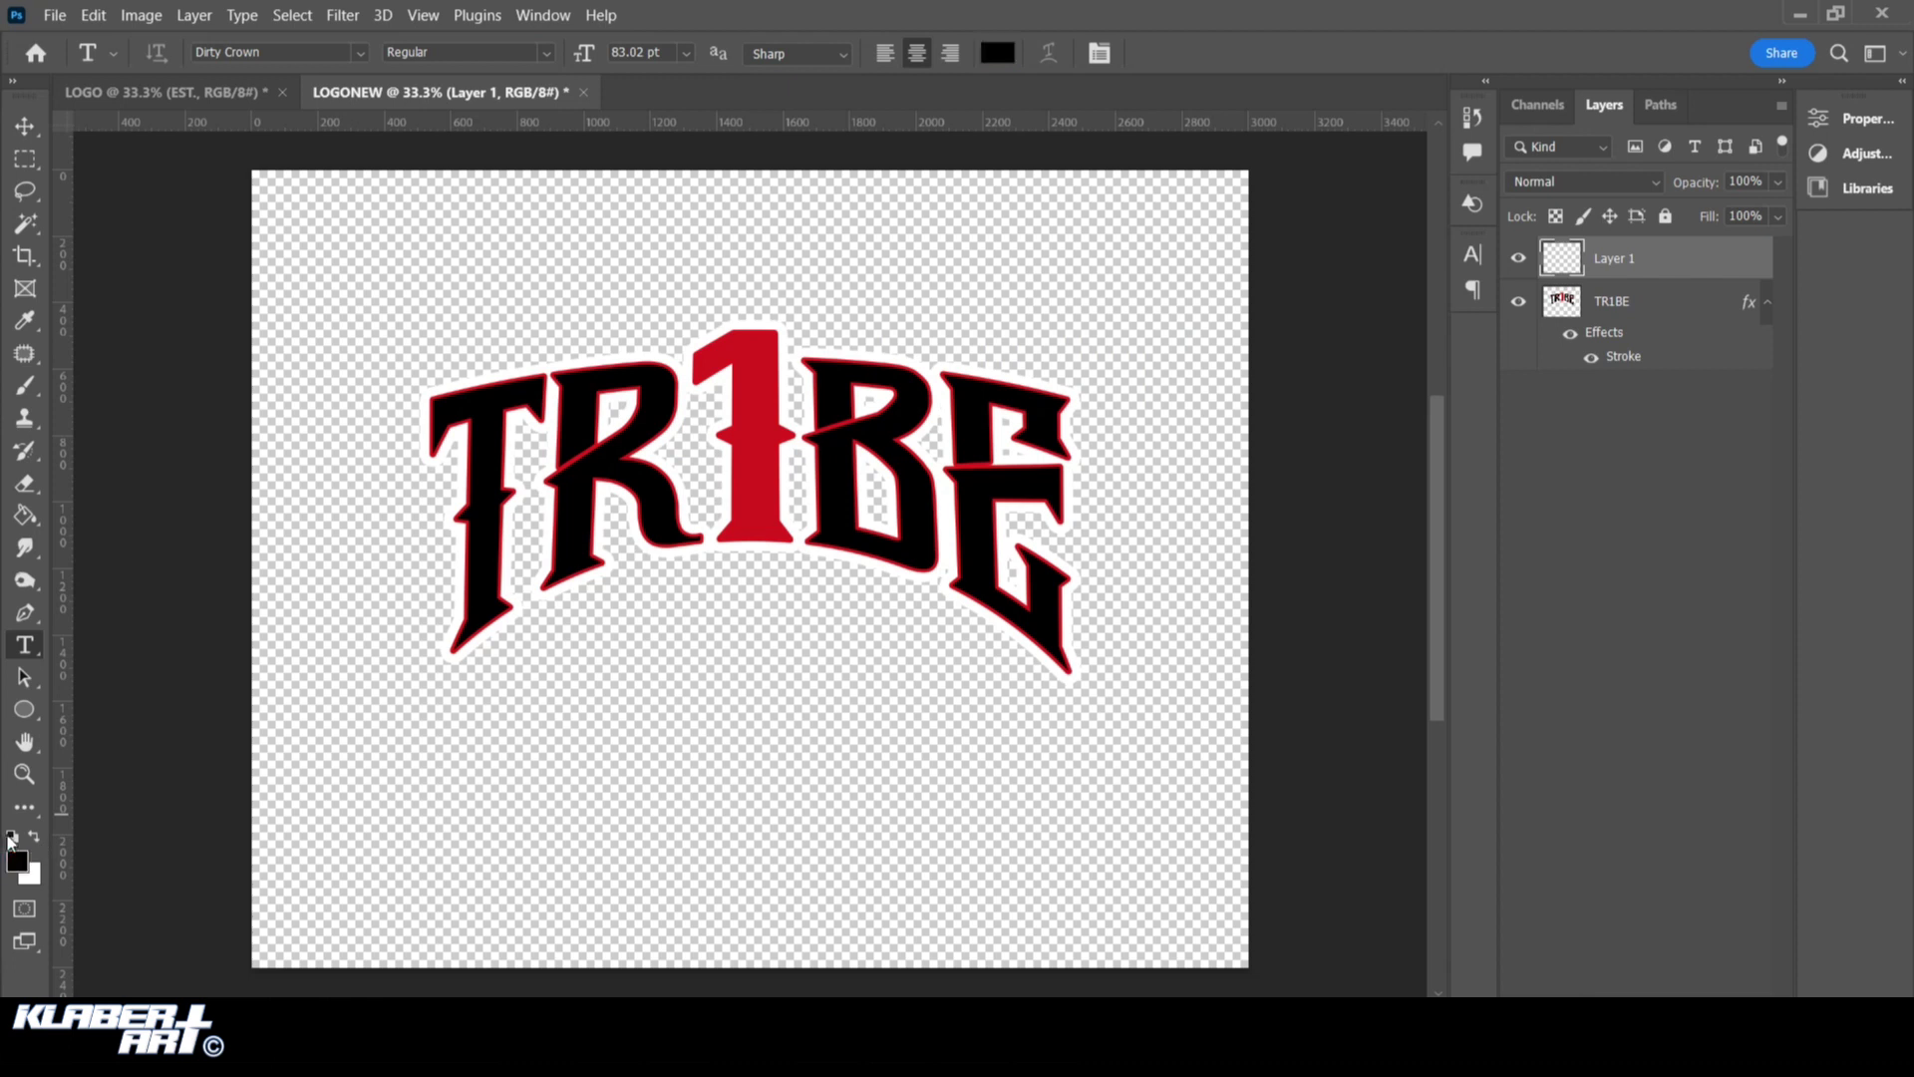
{"action": "left_click", "coordinate": [19, 515]}
{"action": "left_click", "coordinate": [535, 731]}
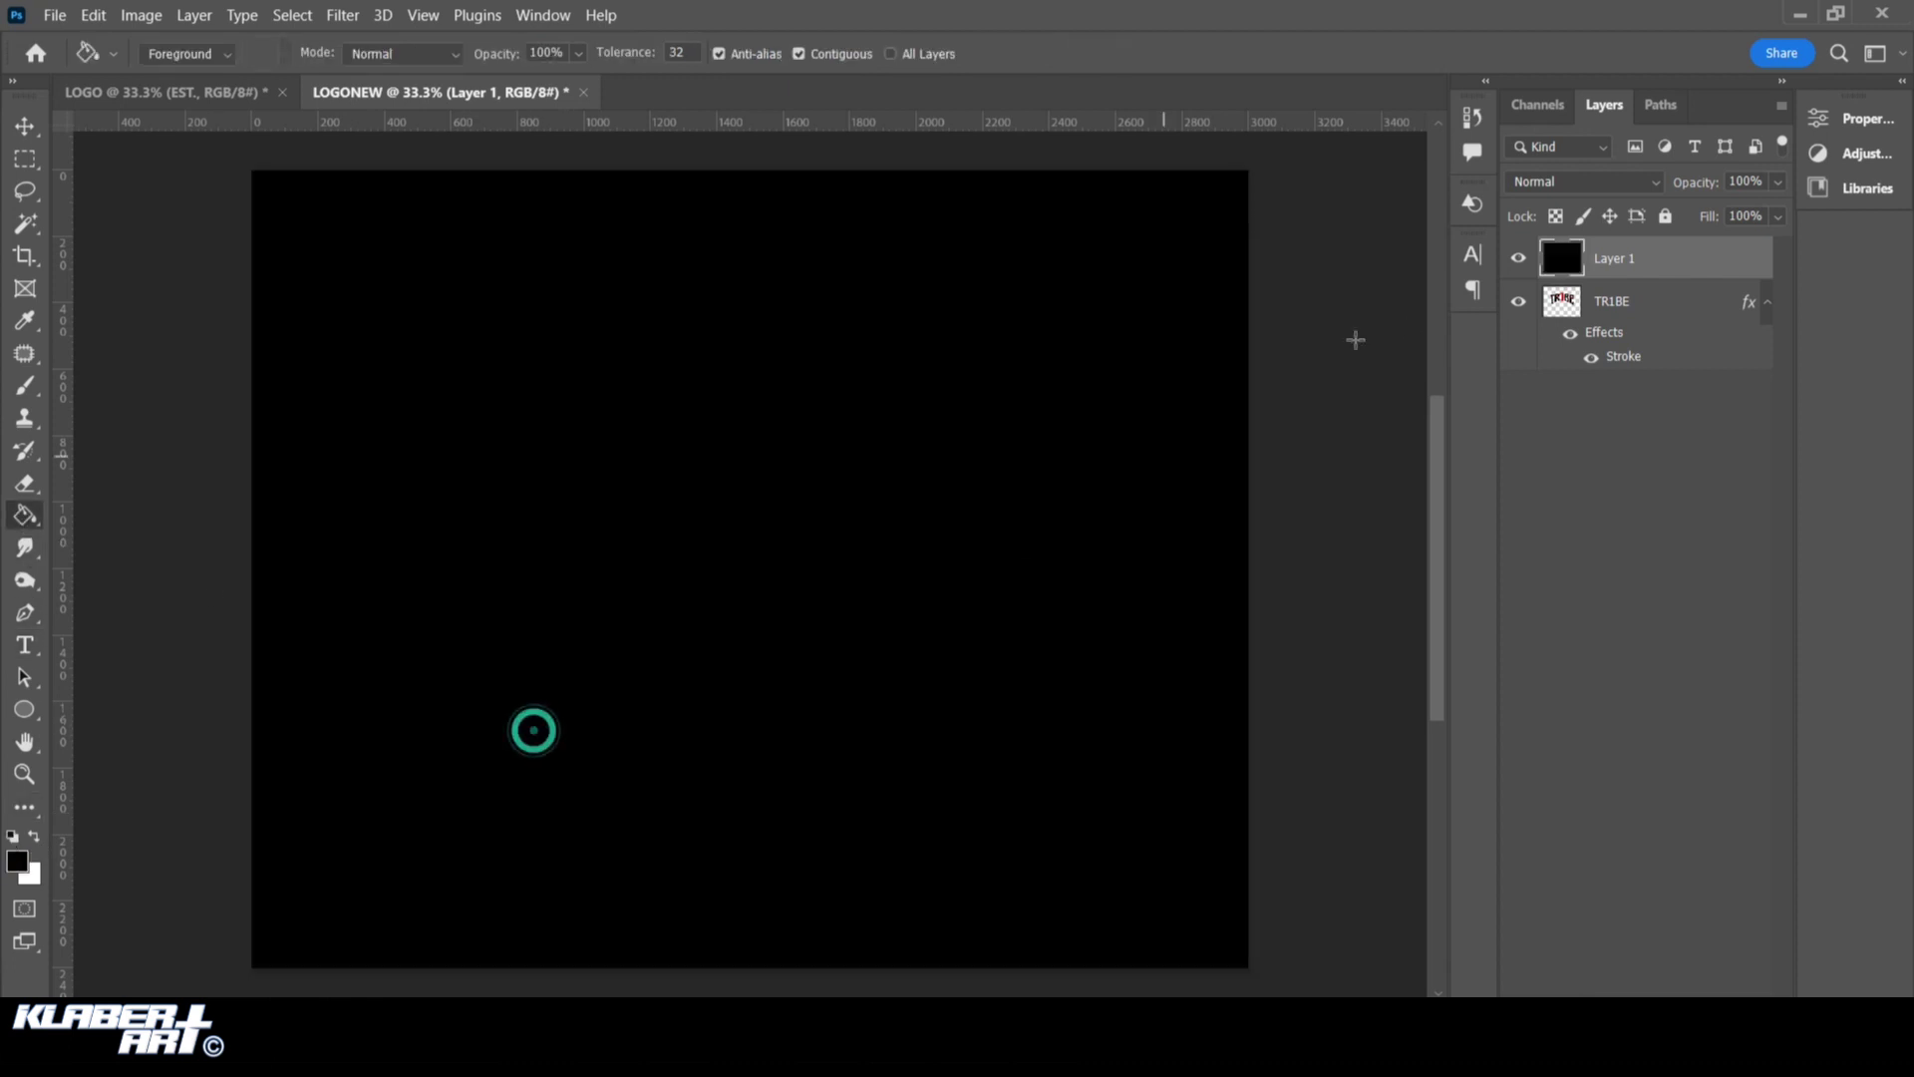
{"action": "left_click_drag", "start_coordinate": [1666, 266], "coordinate": [1677, 383]}
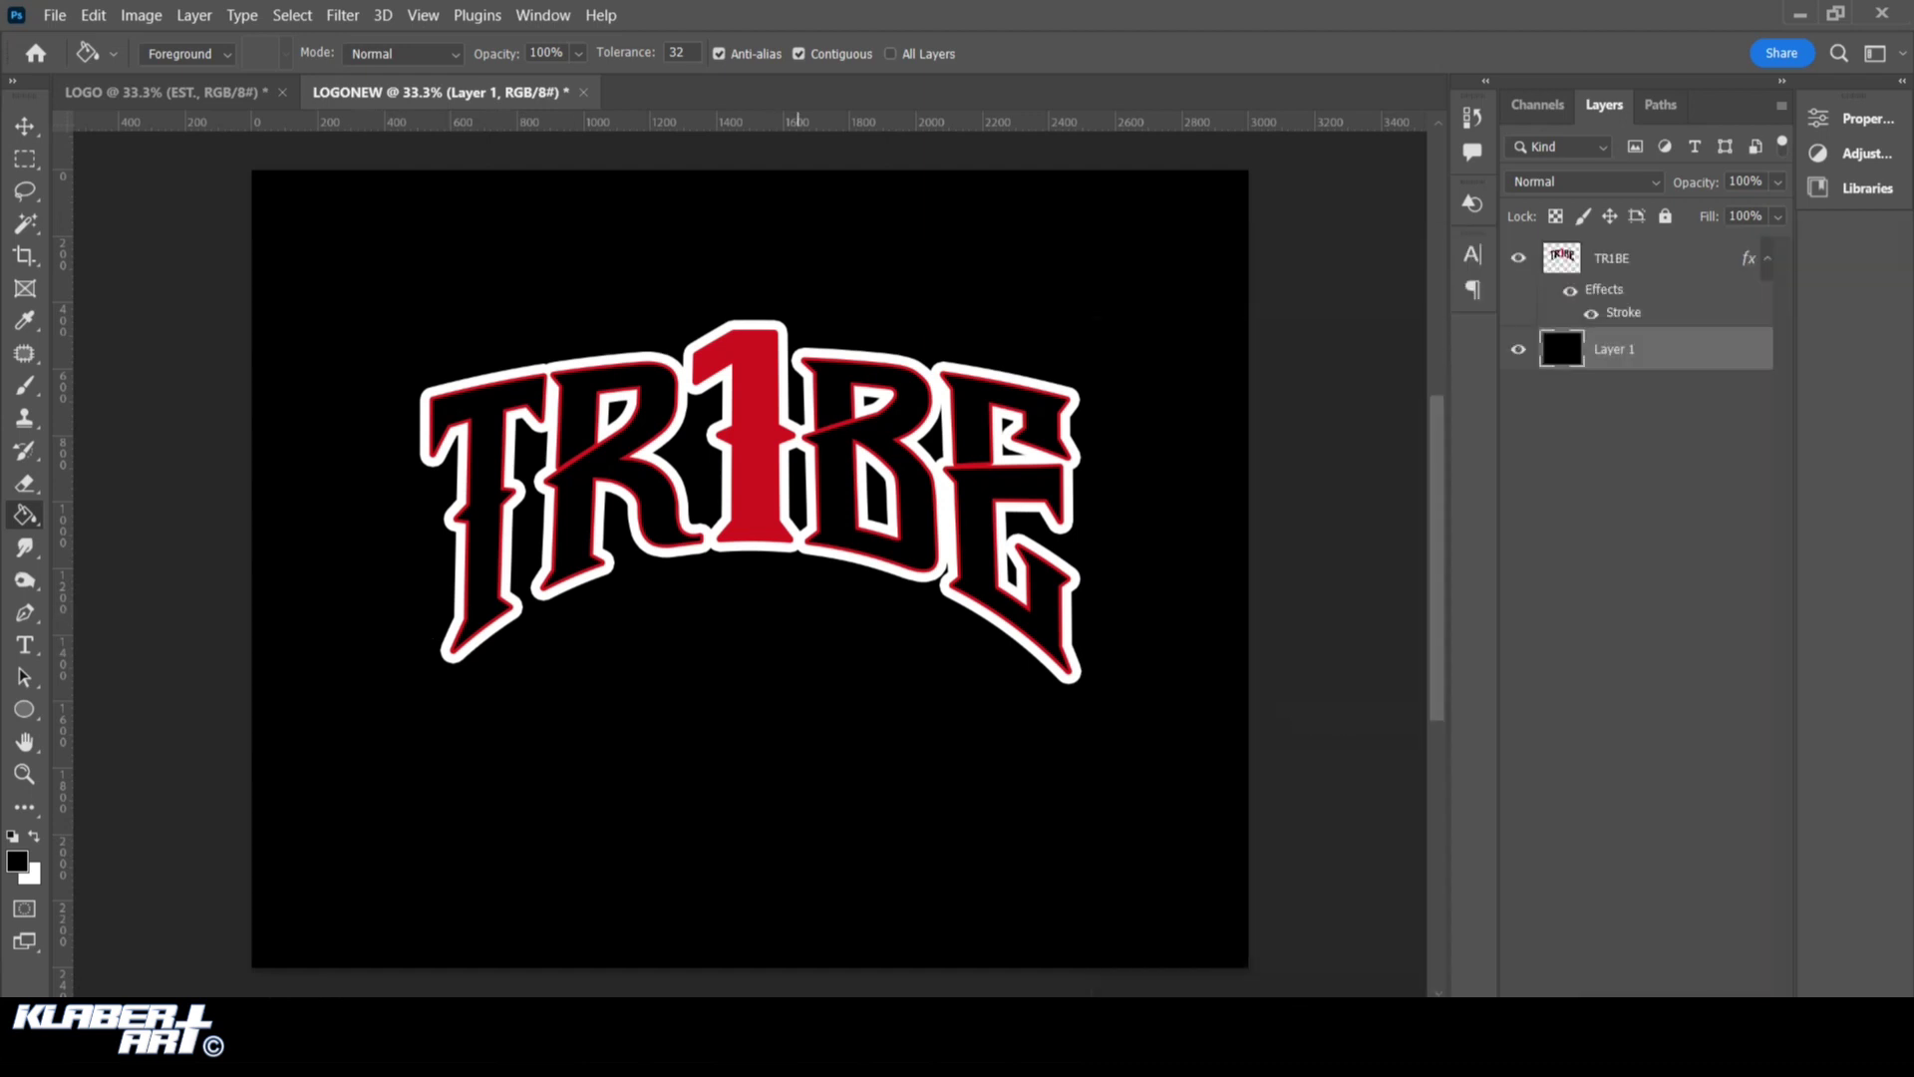
{"action": "left_click", "coordinate": [1602, 1057]}
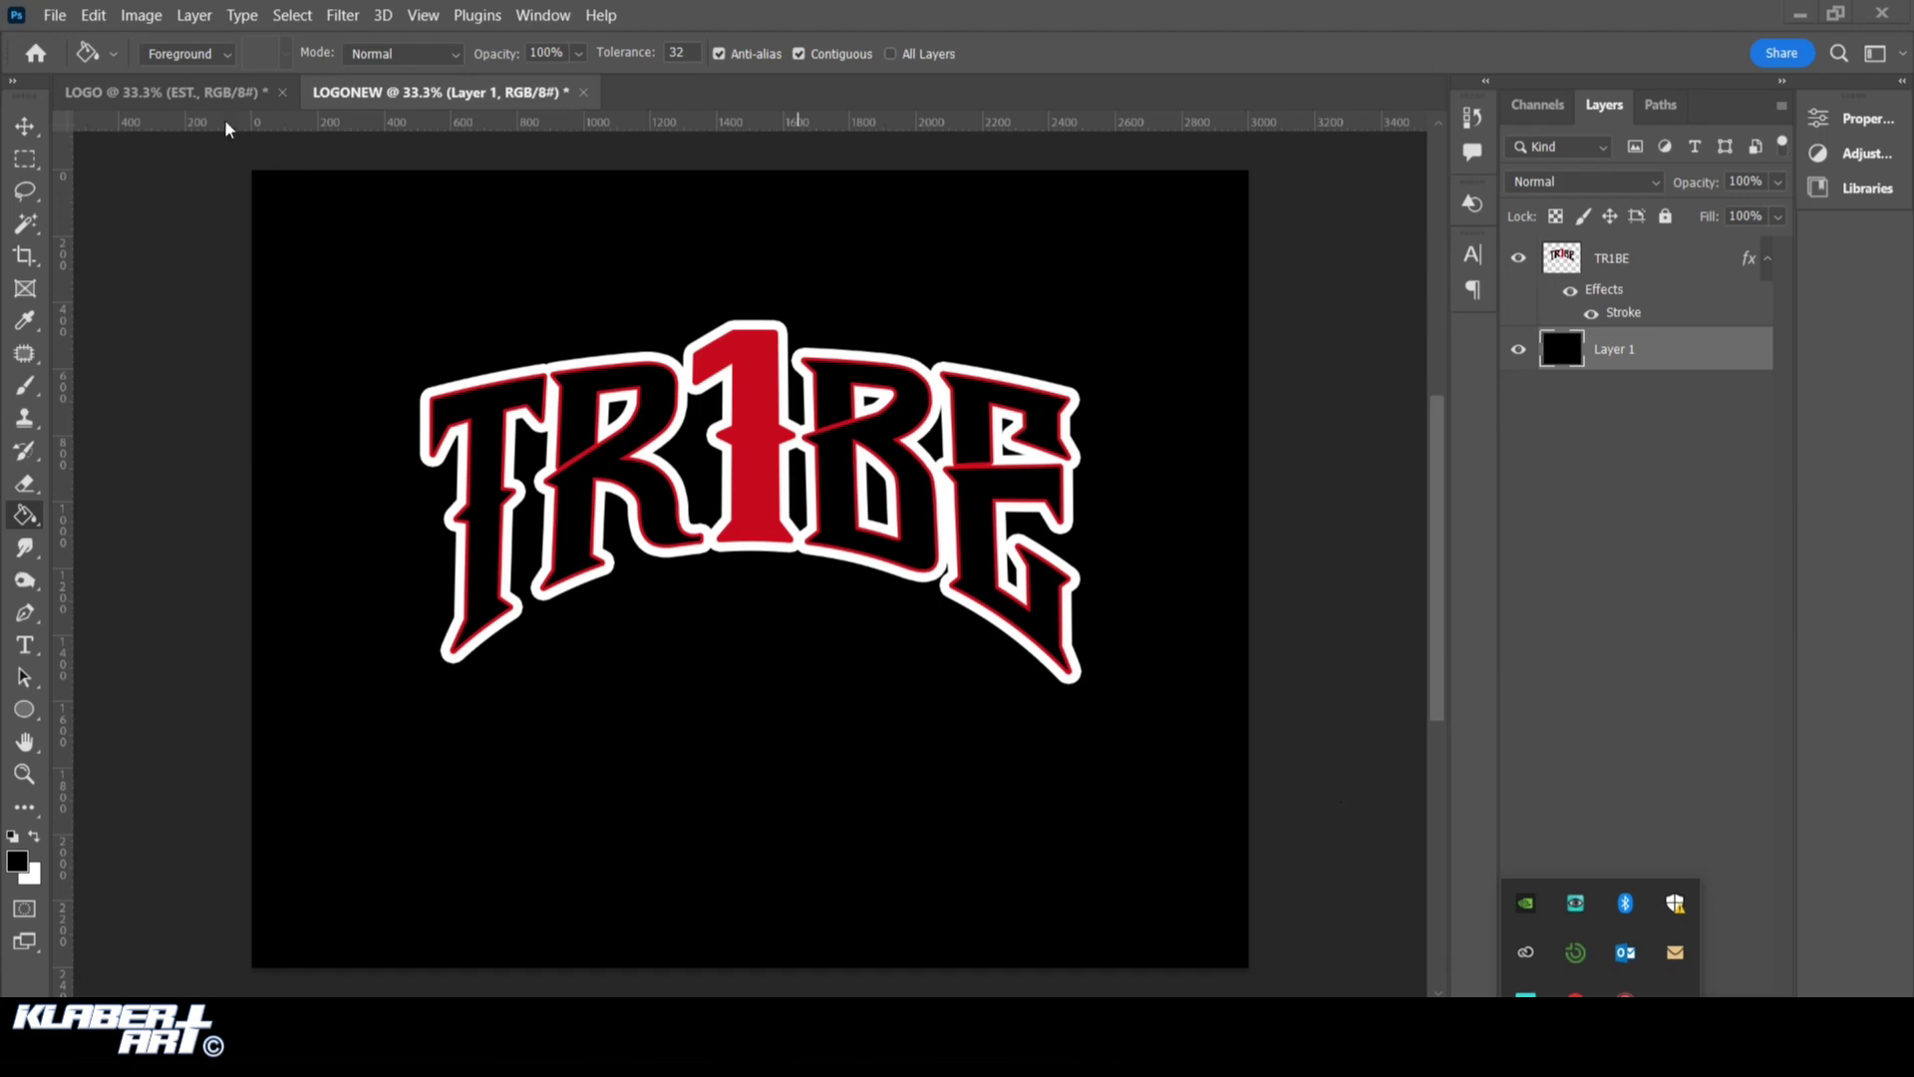
Export the logo to the desktop as a PNG file named LOGONEW
{"action": "left_click", "coordinate": [47, 17]}
{"action": "mouse_move", "coordinate": [140, 430]}
{"action": "left_click", "coordinate": [429, 429]}
{"action": "left_click", "coordinate": [997, 214]}
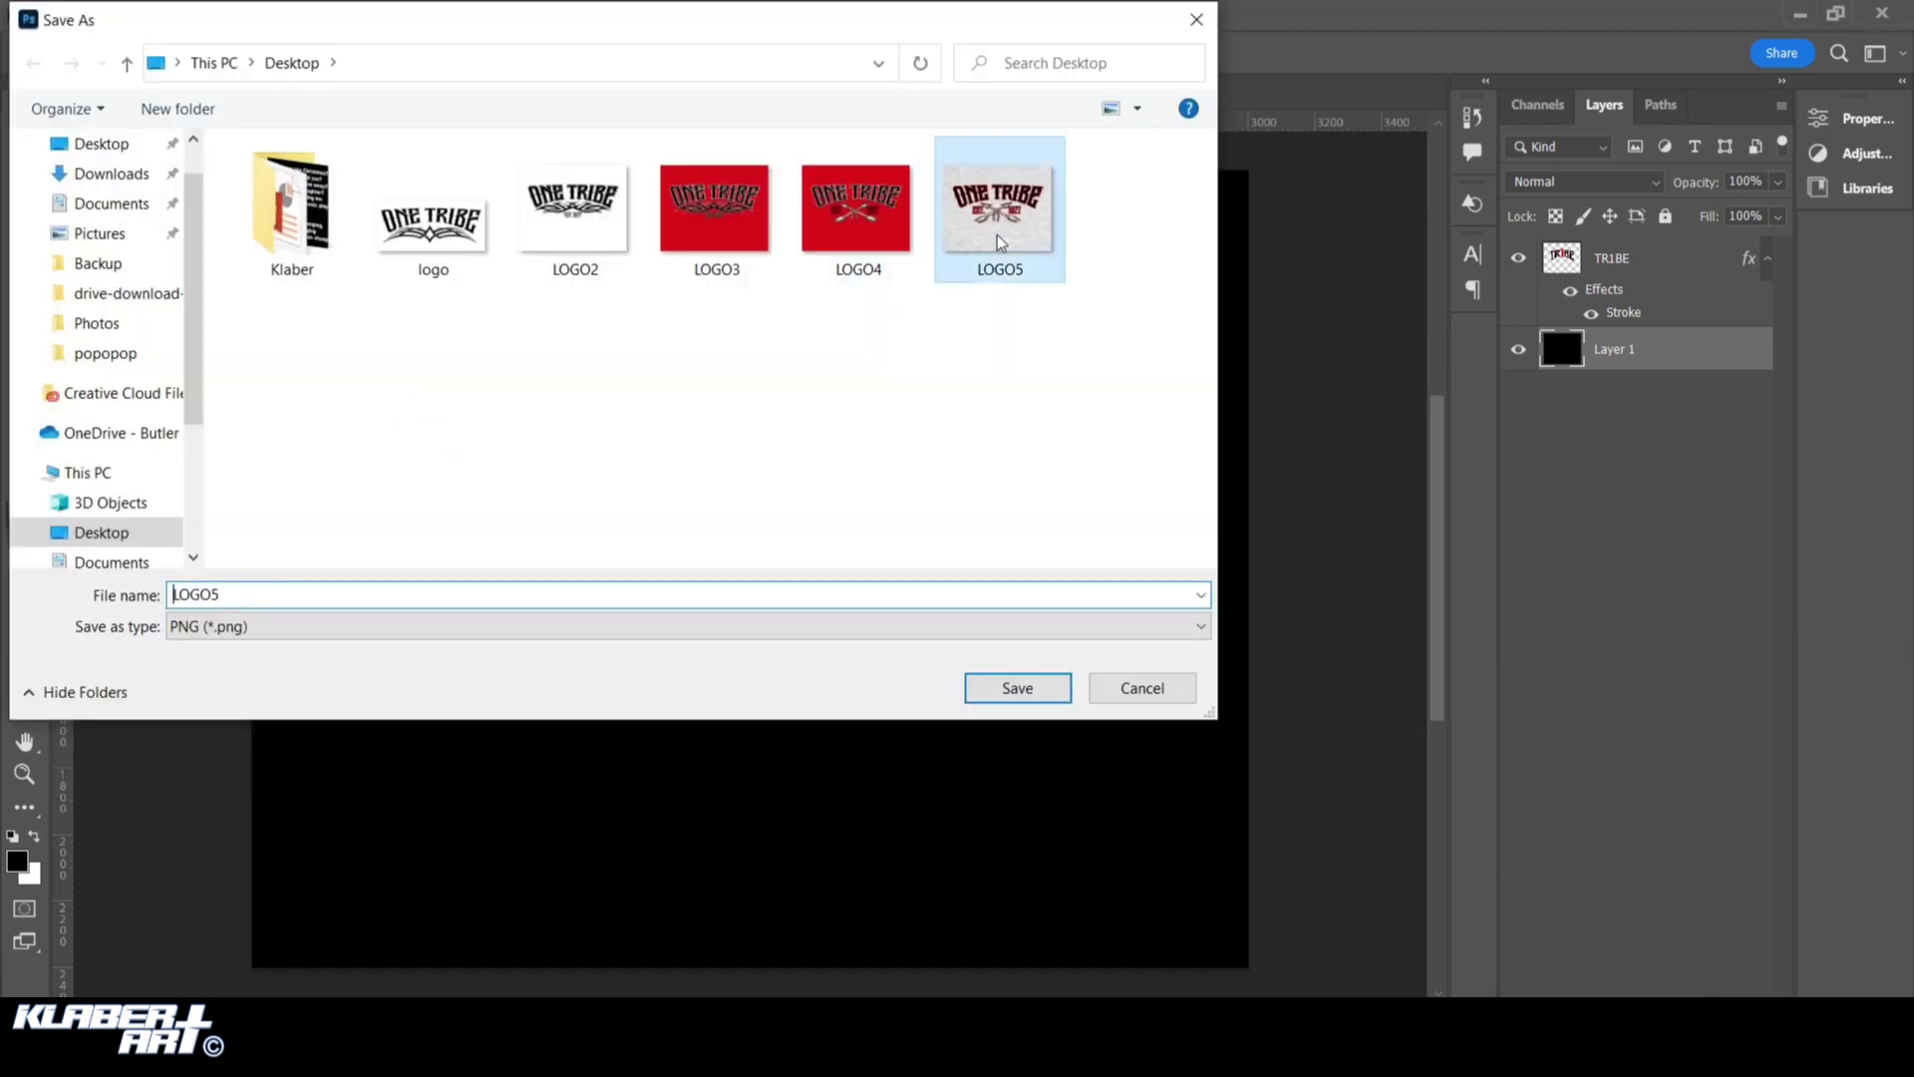
{"action": "left_click", "coordinate": [375, 594]}
{"action": "left_click", "coordinate": [371, 594]}
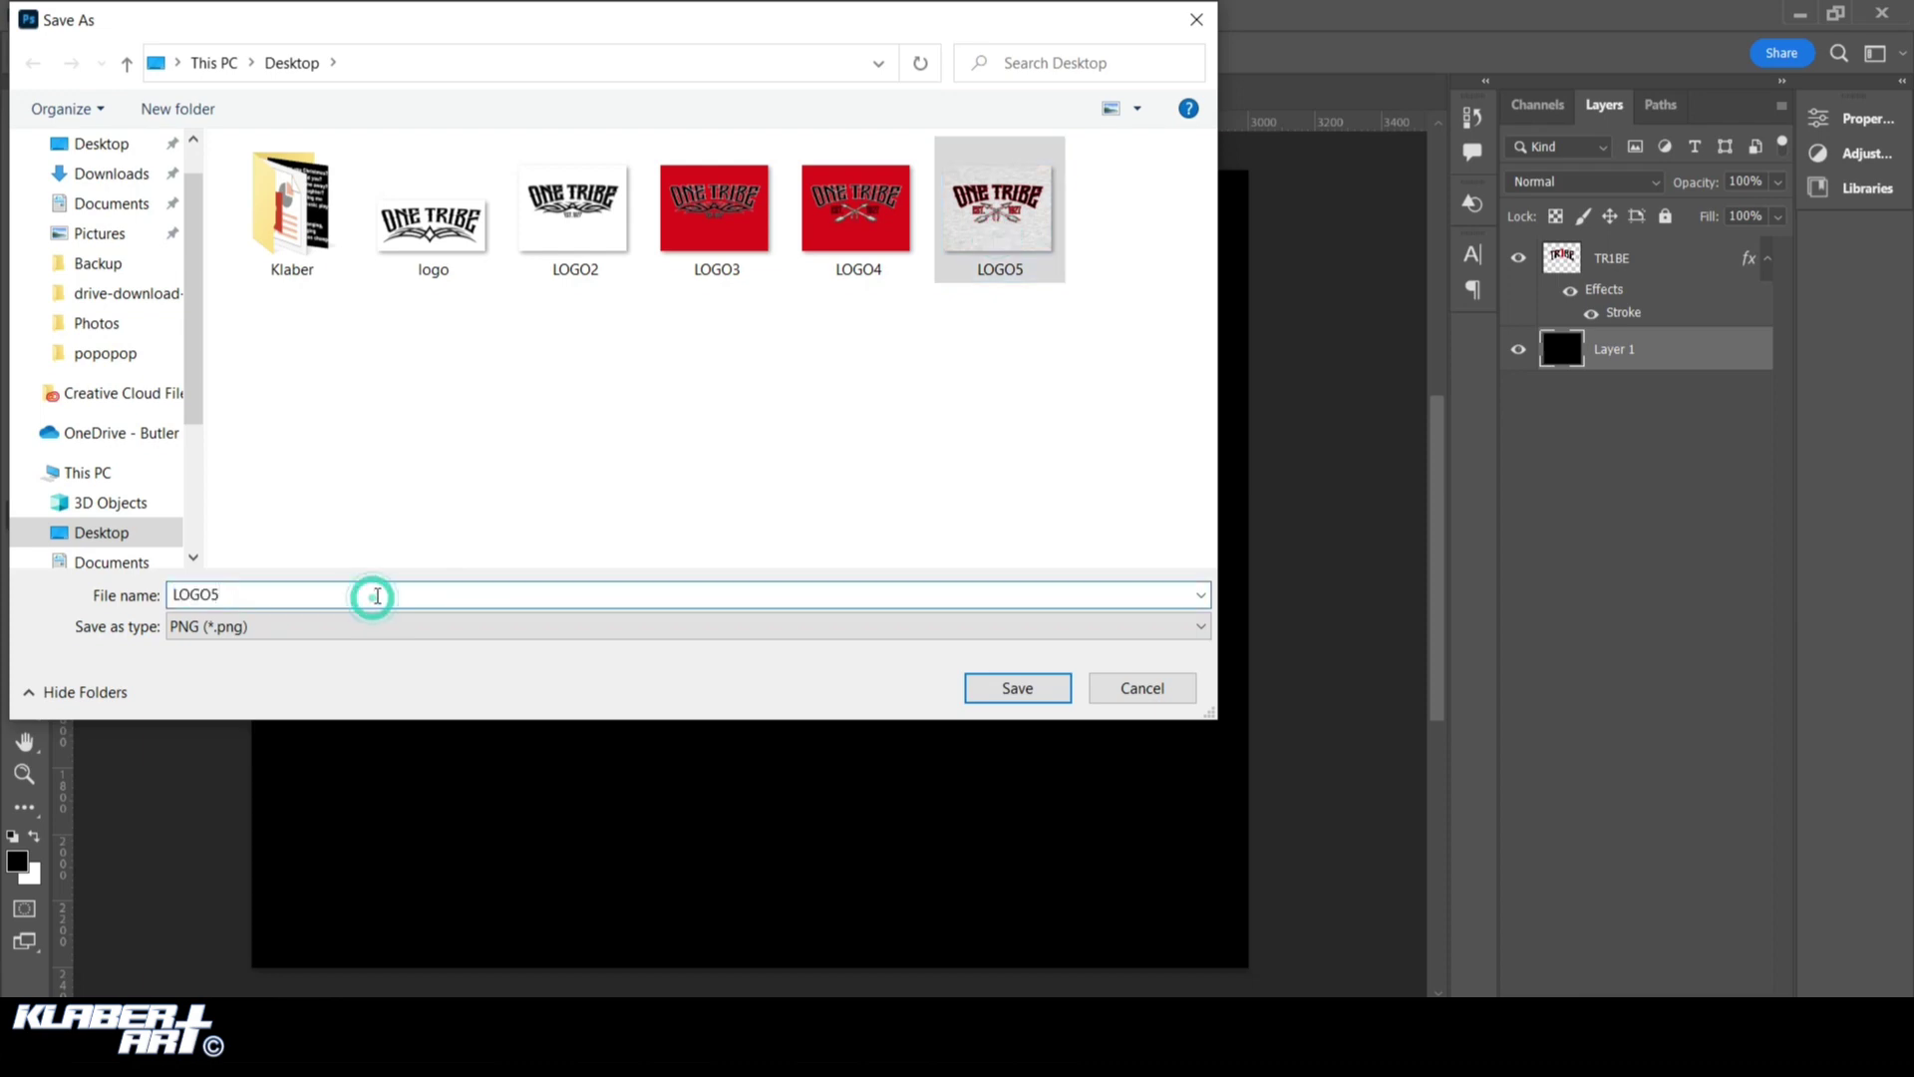
{"action": "key", "text": "BackSpace"}
{"action": "type", "text": "NEW"}
{"action": "left_click", "coordinate": [1009, 686]}
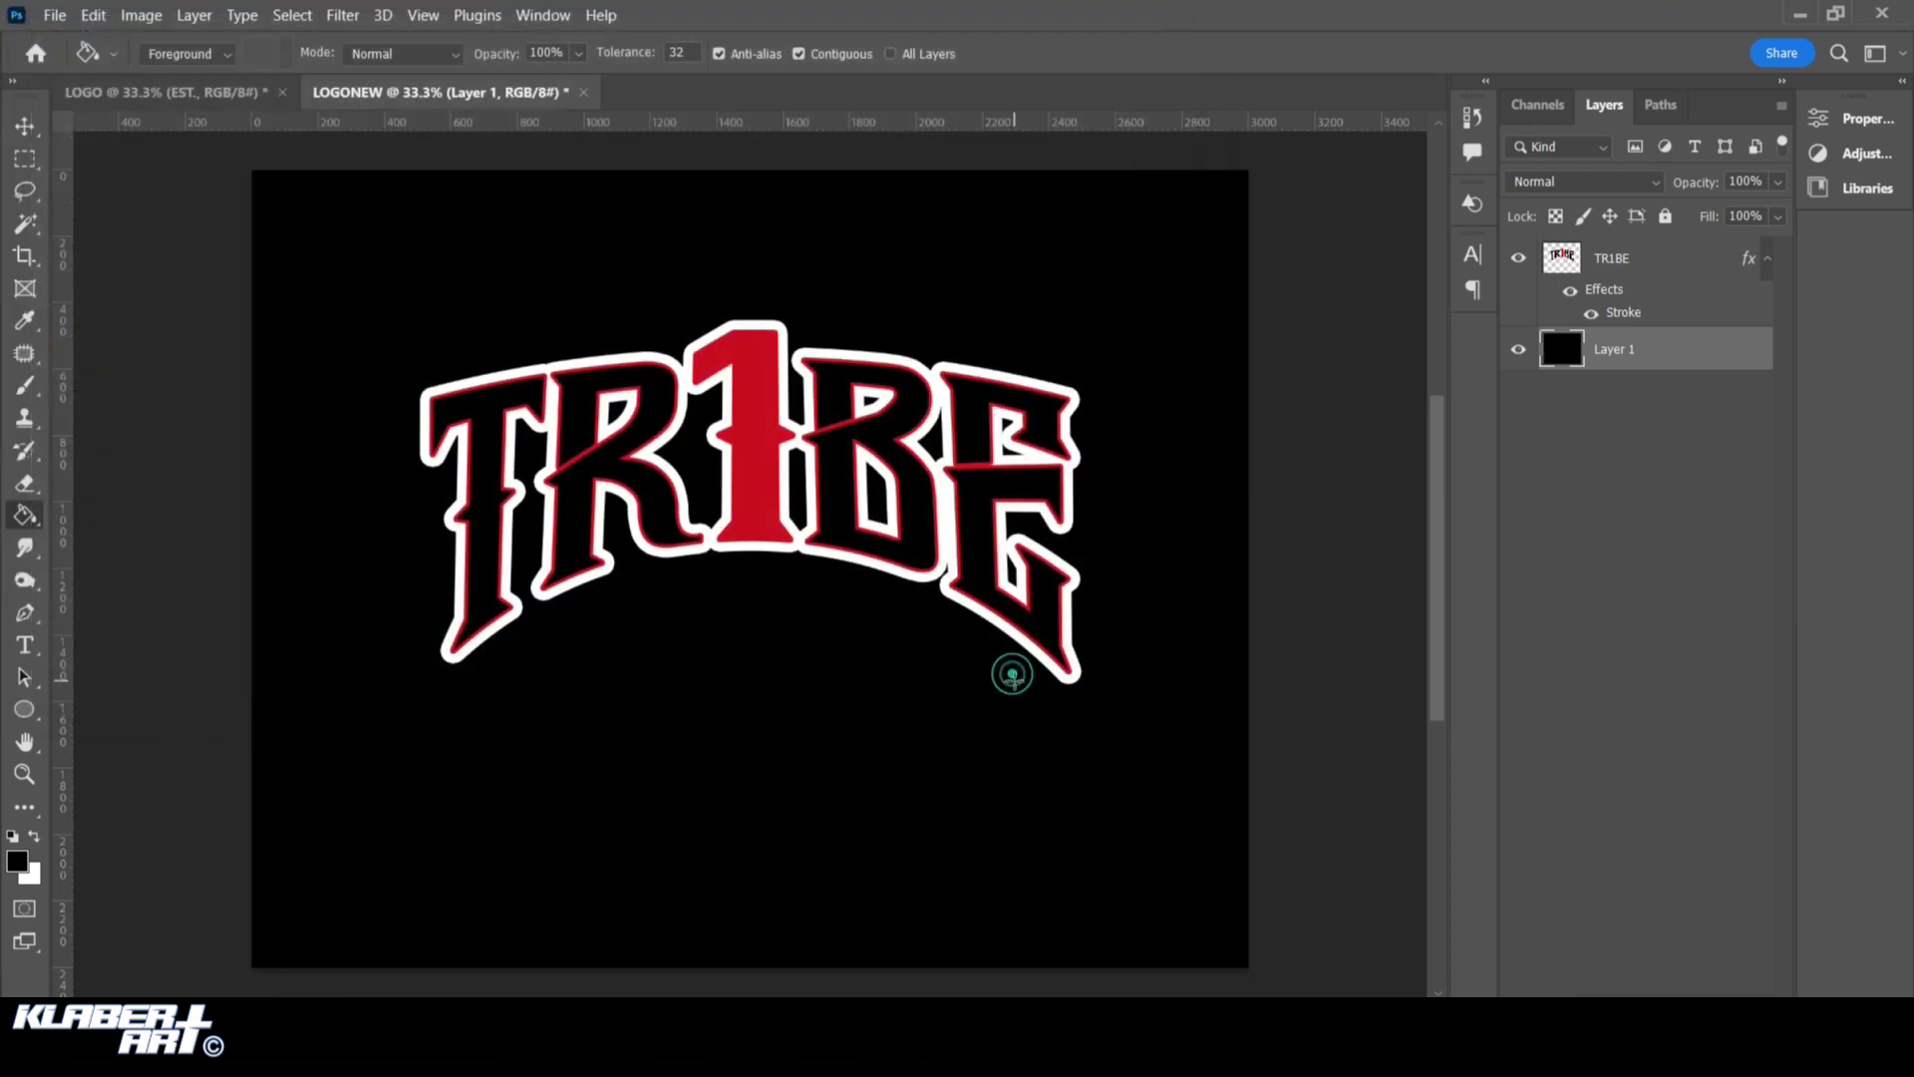
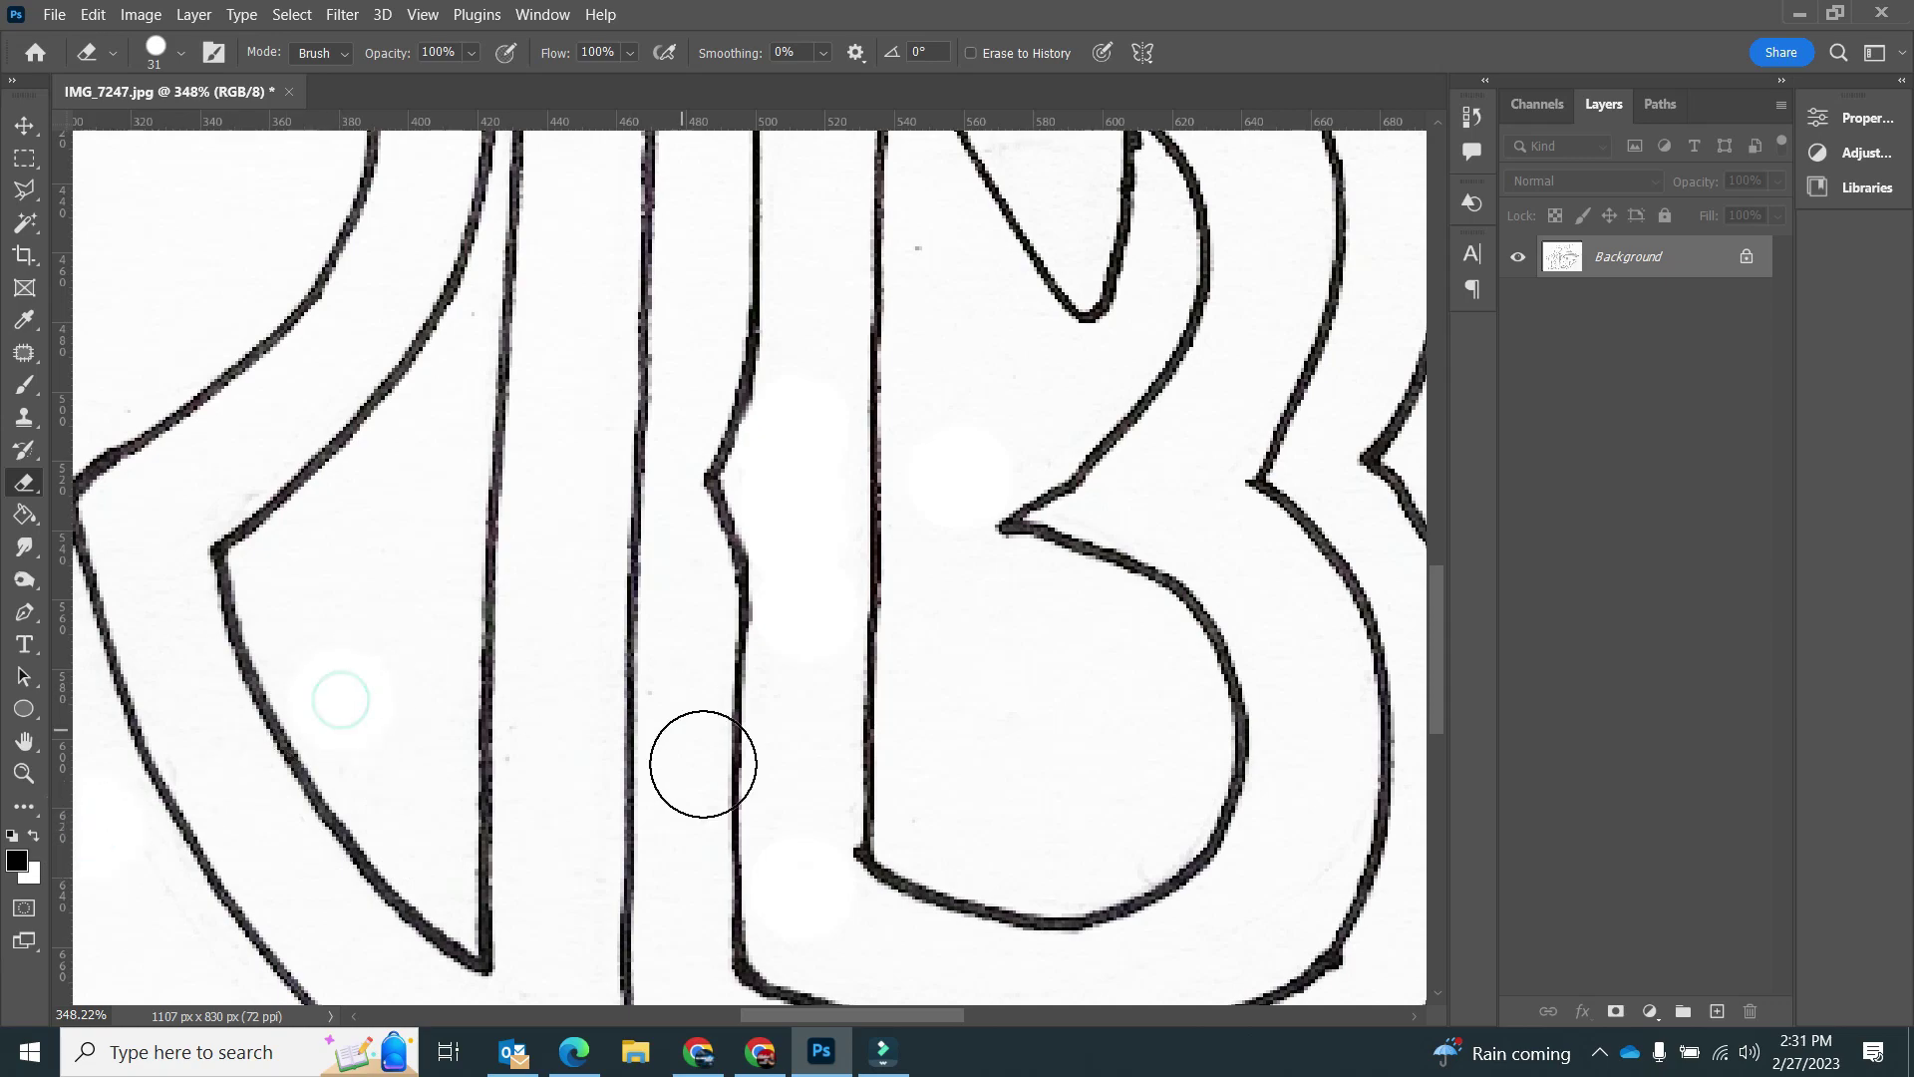
Select the left serif at the foot of the R with the Polygonal Lasso and copy it onto a new layer
{"action": "left_click_drag", "start_coordinate": [480, 686], "coordinate": [732, 756]}
{"action": "scroll", "coordinate": [439, 723], "scroll_direction": "left", "scroll_amount": 3}
{"action": "left_click", "coordinate": [23, 190]}
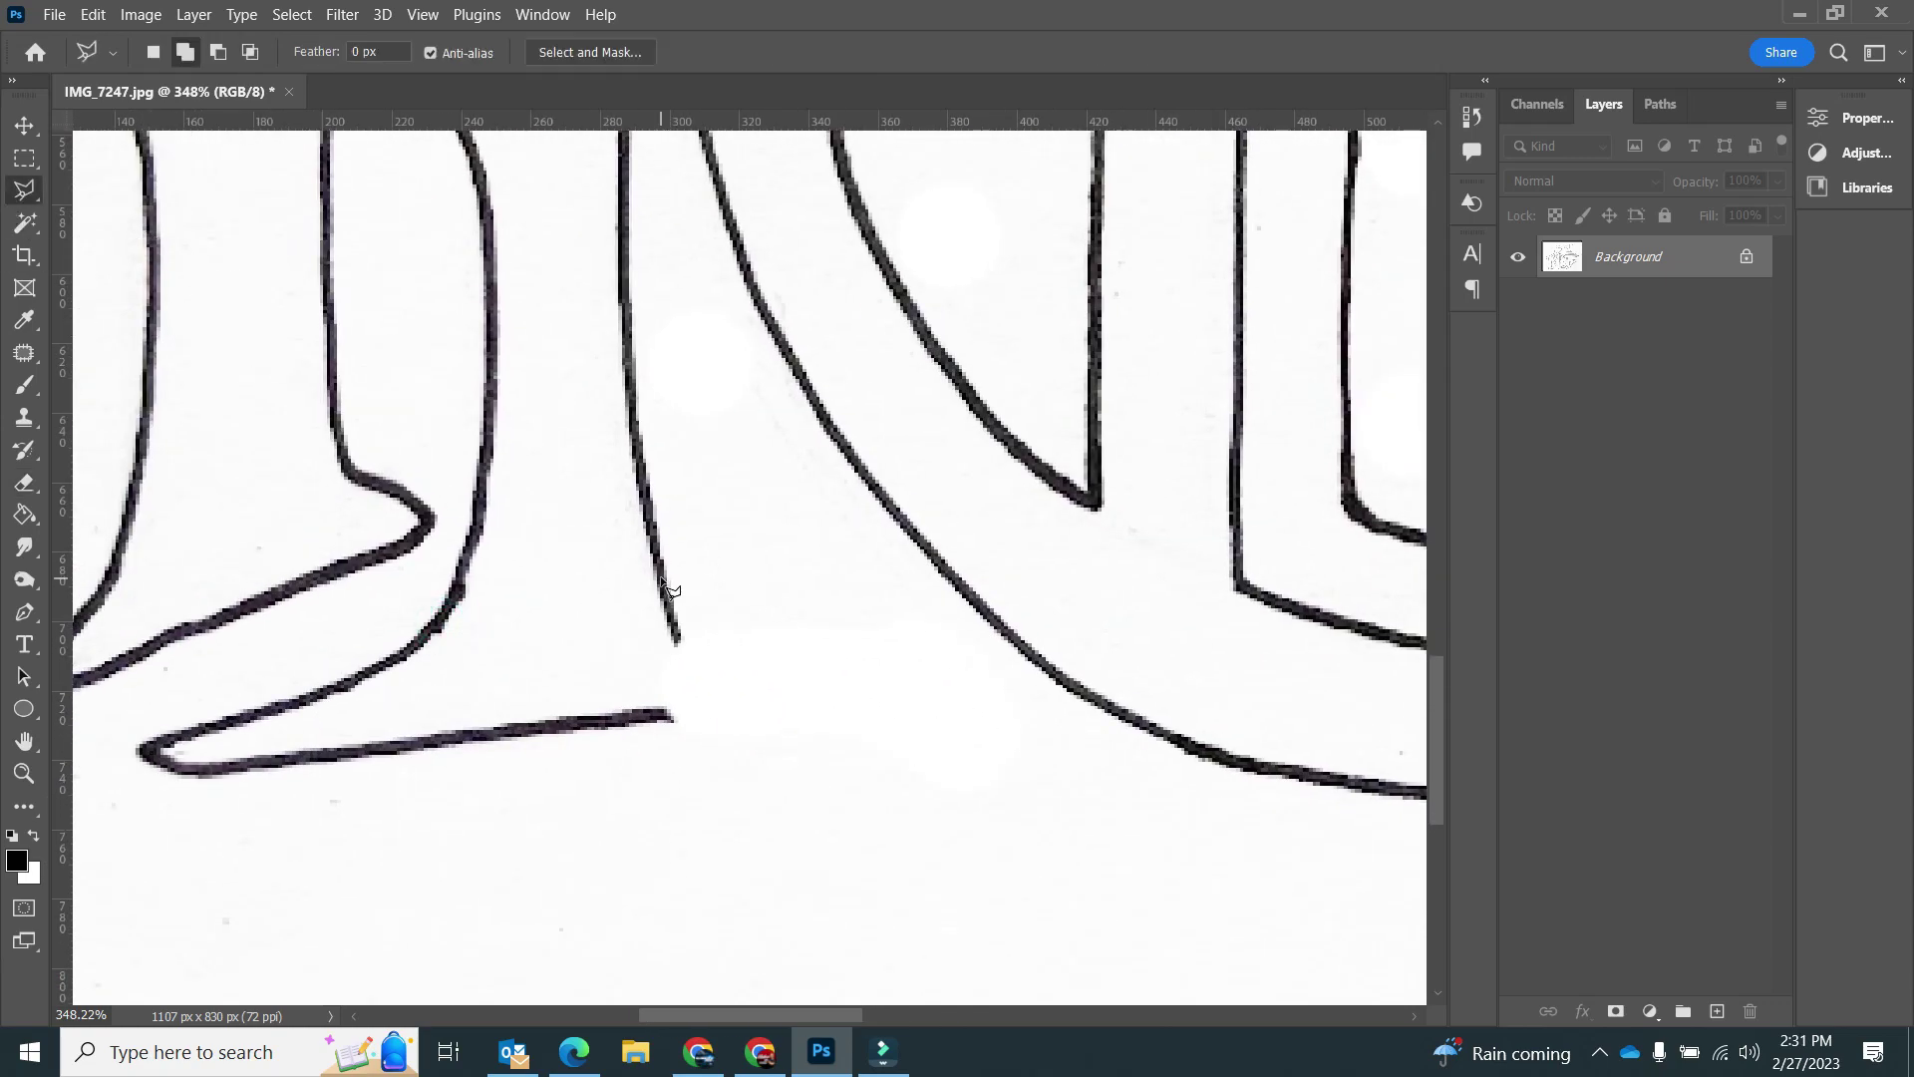
{"action": "scroll", "coordinate": [750, 507], "scroll_direction": "down", "scroll_amount": 4}
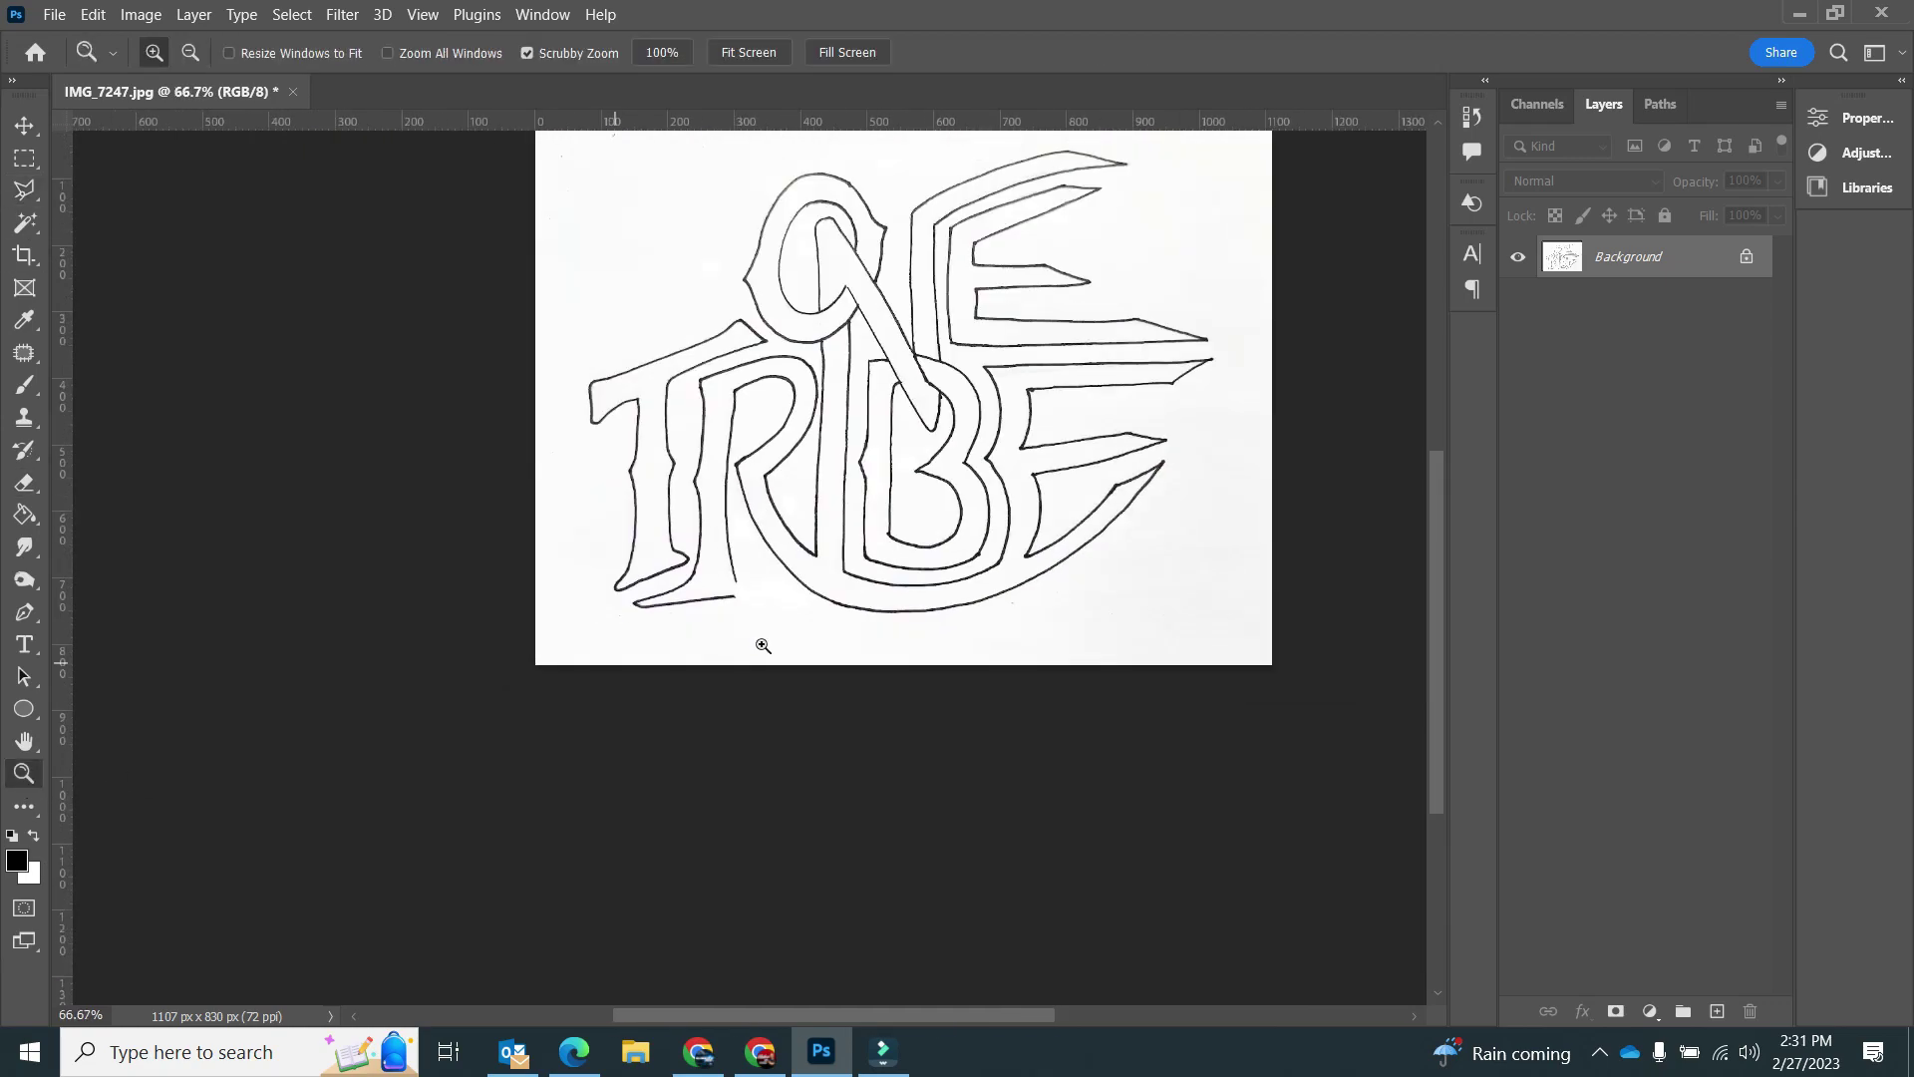
{"action": "scroll", "coordinate": [728, 563], "scroll_direction": "up", "scroll_amount": 2}
{"action": "left_click", "coordinate": [657, 569]}
{"action": "left_click", "coordinate": [193, 14]}
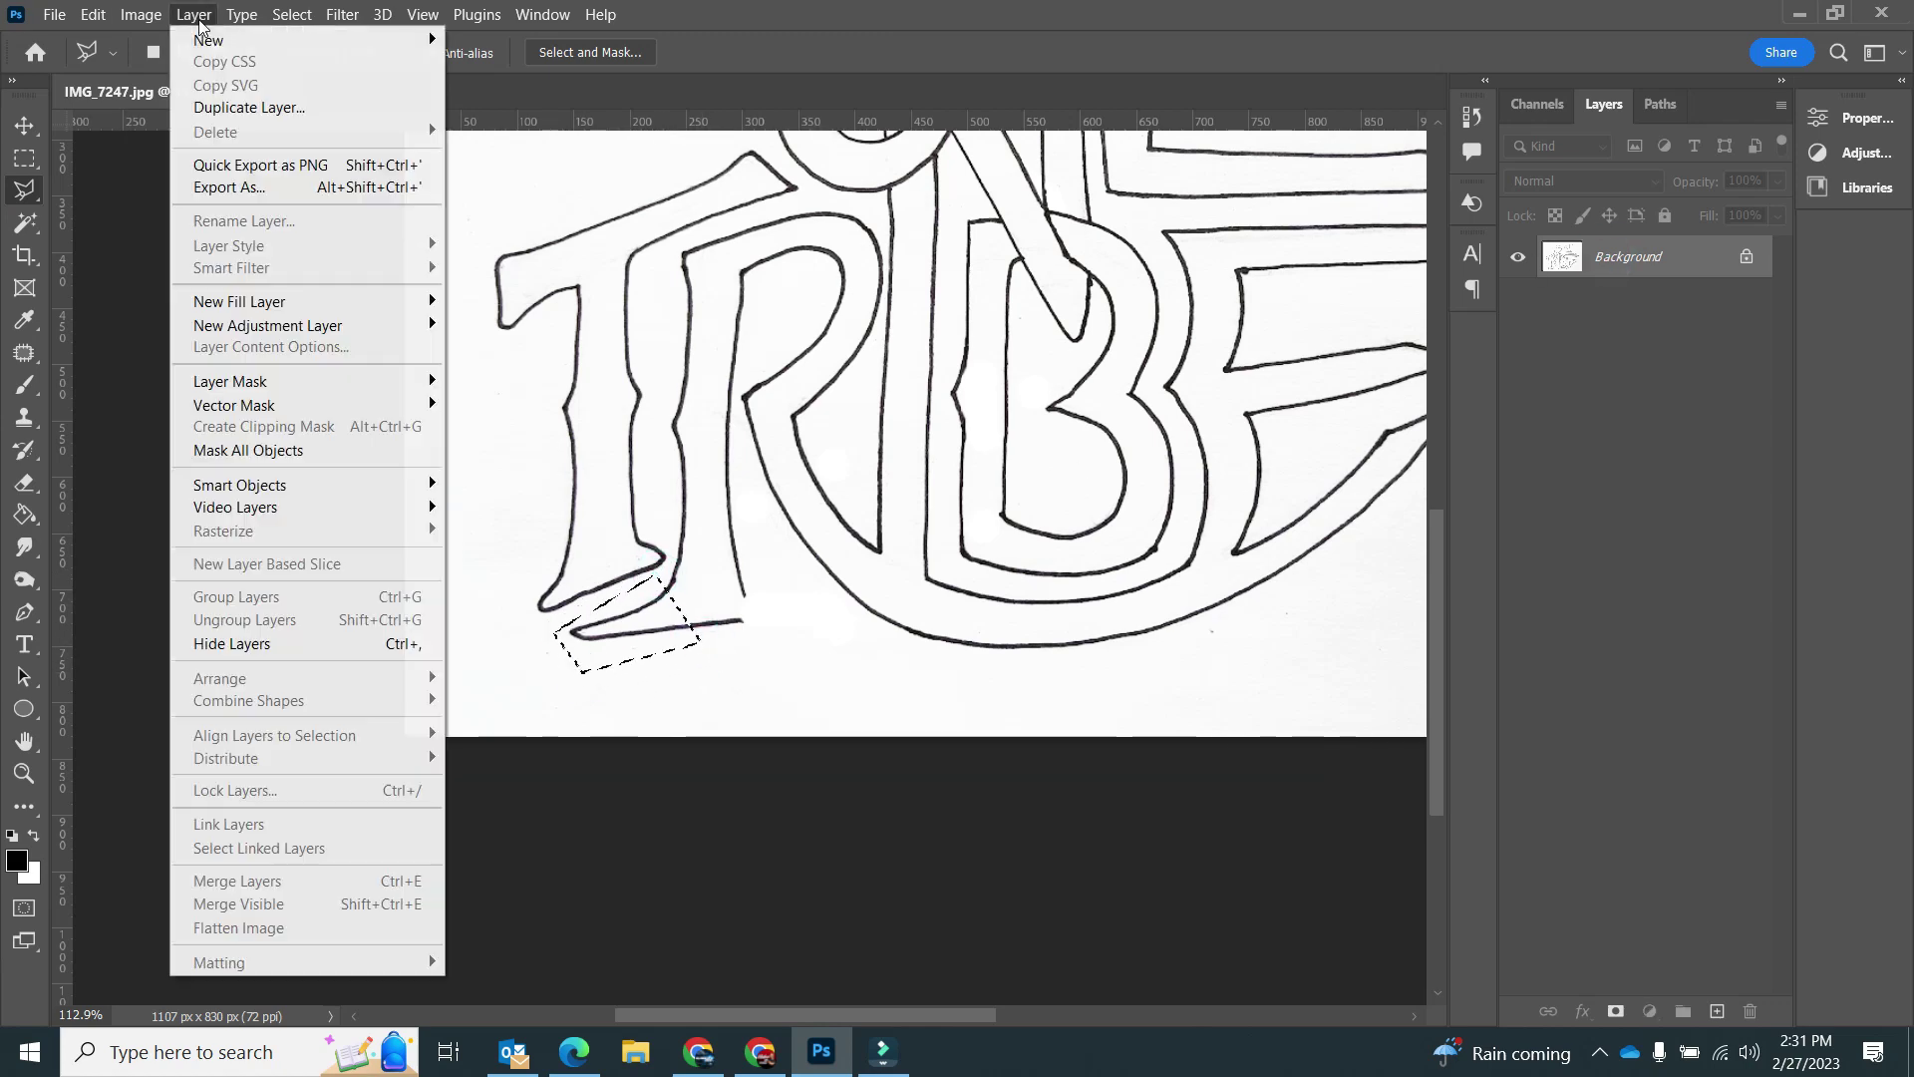
{"action": "left_click", "coordinate": [568, 256]}
Flip the copied serif horizontally, move it to the open end of the R's foot and rotate it to join the lines
{"action": "left_click", "coordinate": [93, 14]}
{"action": "left_click", "coordinate": [578, 842]}
{"action": "left_click", "coordinate": [18, 123]}
{"action": "left_click_drag", "start_coordinate": [581, 611], "coordinate": [749, 612]}
{"action": "left_click", "coordinate": [93, 14]}
{"action": "left_click", "coordinate": [196, 532]}
{"action": "left_click_drag", "start_coordinate": [887, 682], "coordinate": [897, 663]}
{"action": "left_click_drag", "start_coordinate": [774, 639], "coordinate": [779, 620]}
{"action": "key", "text": "Return"}
Flatten the serif copy and the drawing into a single background layer
{"action": "key", "text": "b"}
{"action": "right_click", "coordinate": [1657, 257]}
{"action": "left_click", "coordinate": [1355, 703]}
Select the smudge inside the upper inner corner of the lower E with the Polygonal Lasso and erase it
{"action": "key", "text": "z"}
{"action": "mouse_move", "coordinate": [710, 538]}
{"action": "left_mouse_down"}
{"action": "mouse_move", "coordinate": [808, 705]}
{"action": "mouse_move", "coordinate": [705, 618]}
{"action": "left_mouse_up"}
{"action": "scroll", "coordinate": [897, 518], "scroll_direction": "up", "scroll_amount": 1}
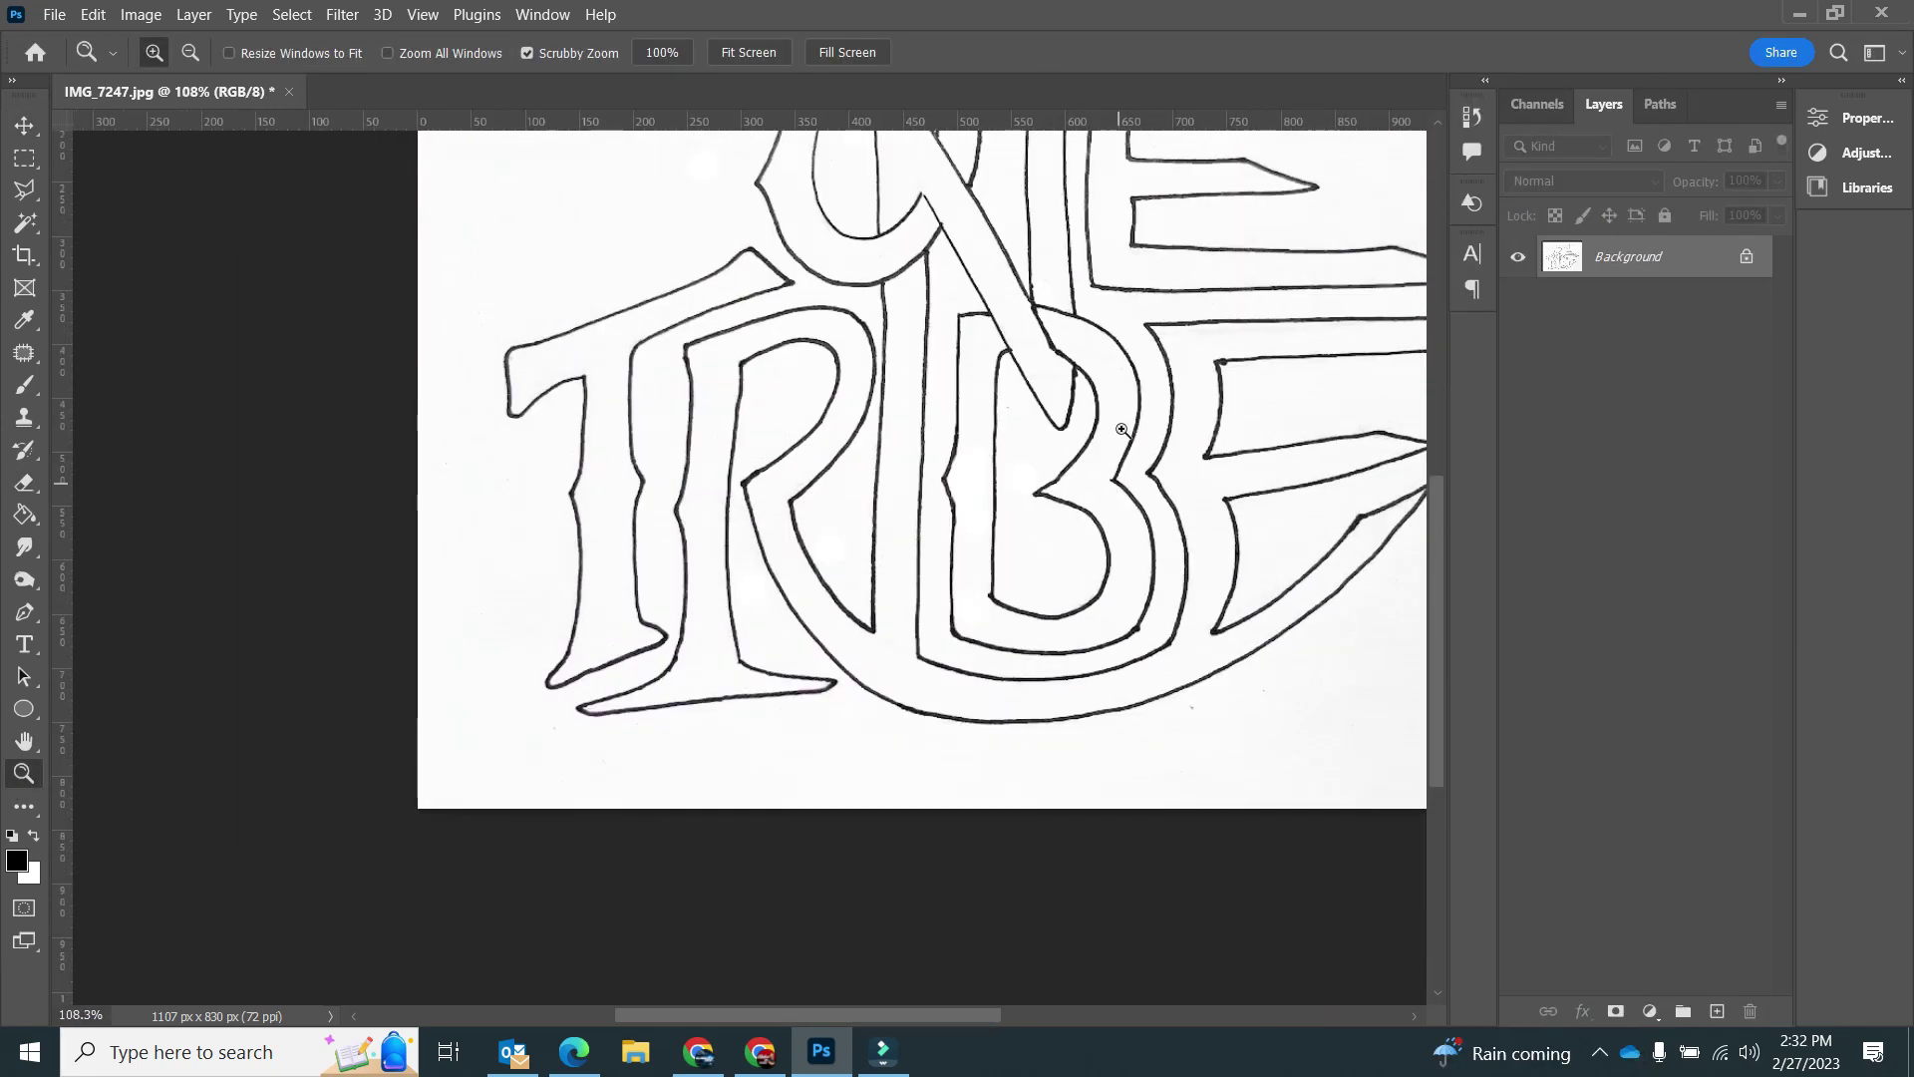
{"action": "left_click_drag", "start_coordinate": [1229, 361], "coordinate": [1384, 384]}
{"action": "left_click", "coordinate": [24, 189]}
{"action": "left_click", "coordinate": [1202, 390]}
{"action": "left_click", "coordinate": [29, 485]}
{"action": "left_click", "coordinate": [1175, 449]}
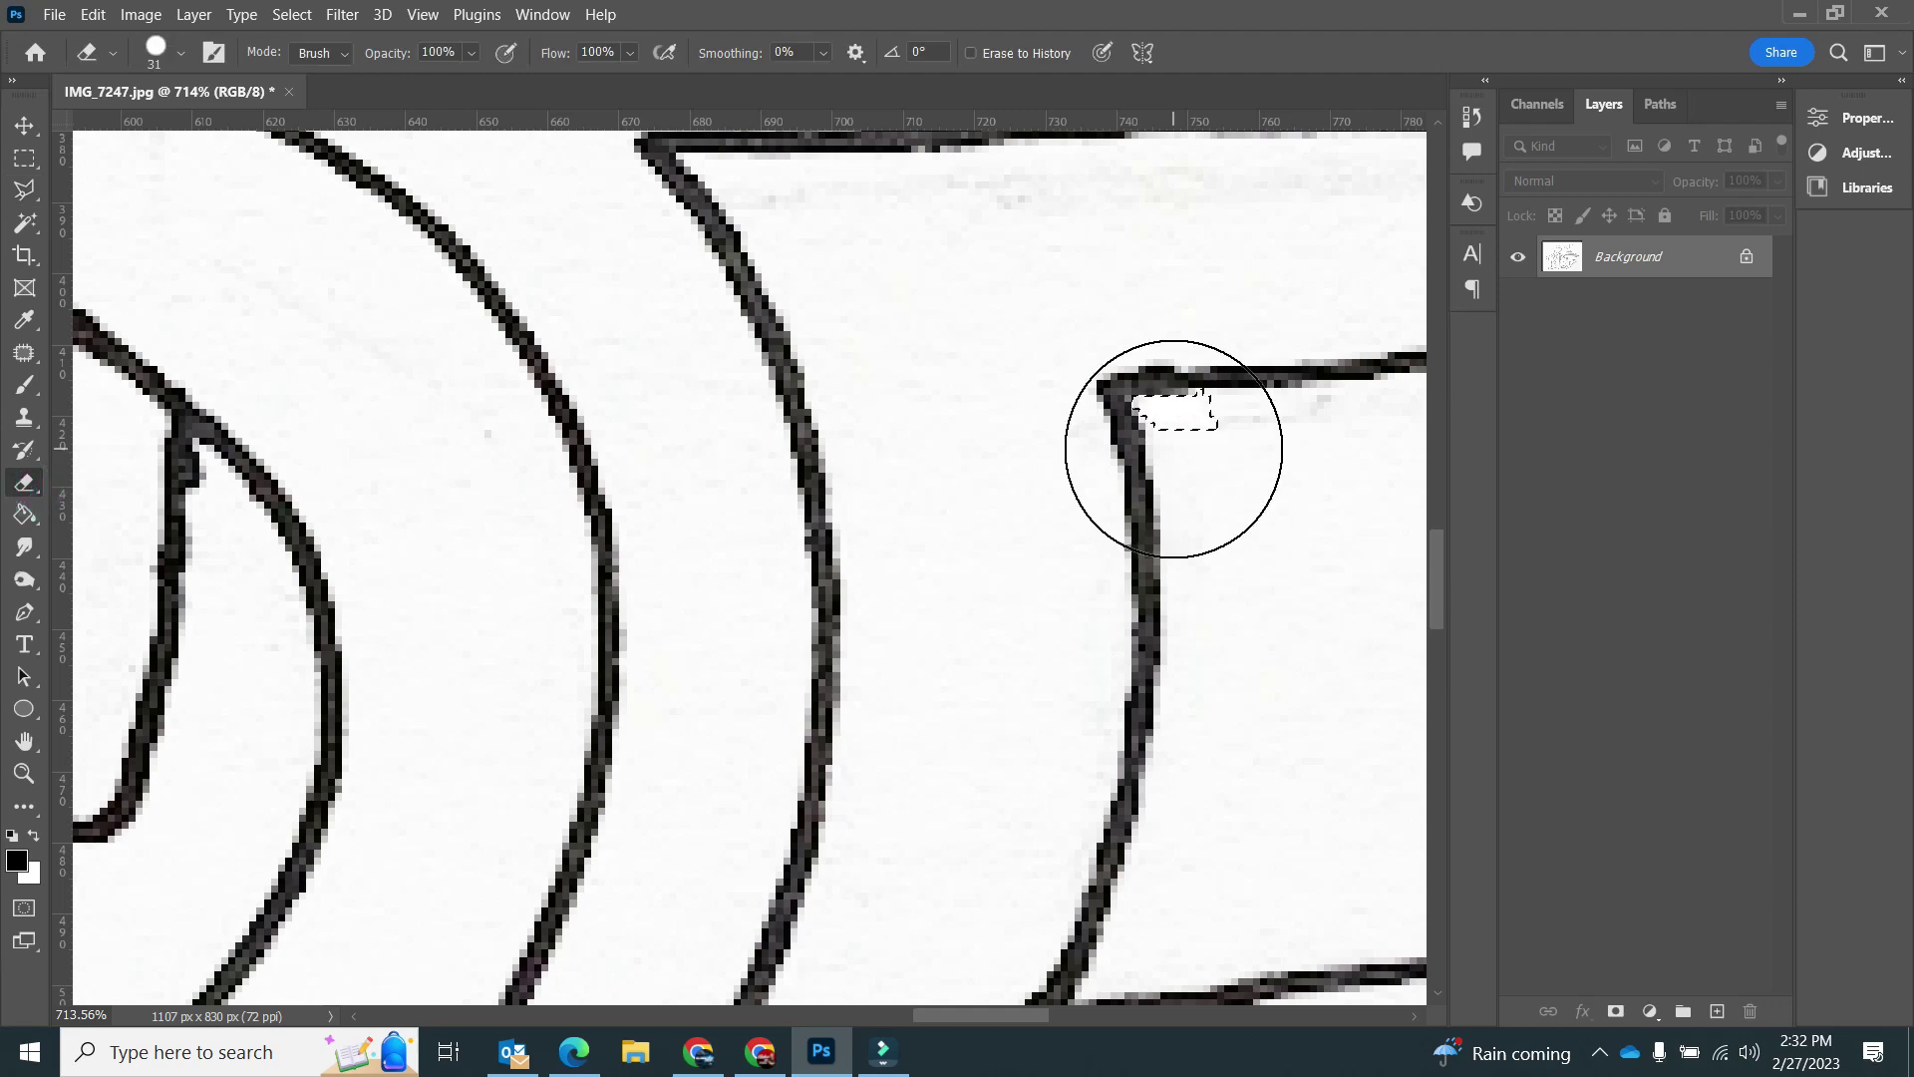
Lasso and erase the extra ink in the corner where the N's diagonal meets the B's counter, and deselect
{"action": "left_click_drag", "start_coordinate": [855, 589], "coordinate": [954, 309]}
{"action": "left_click_drag", "start_coordinate": [477, 279], "coordinate": [764, 445]}
{"action": "left_click", "coordinate": [30, 180]}
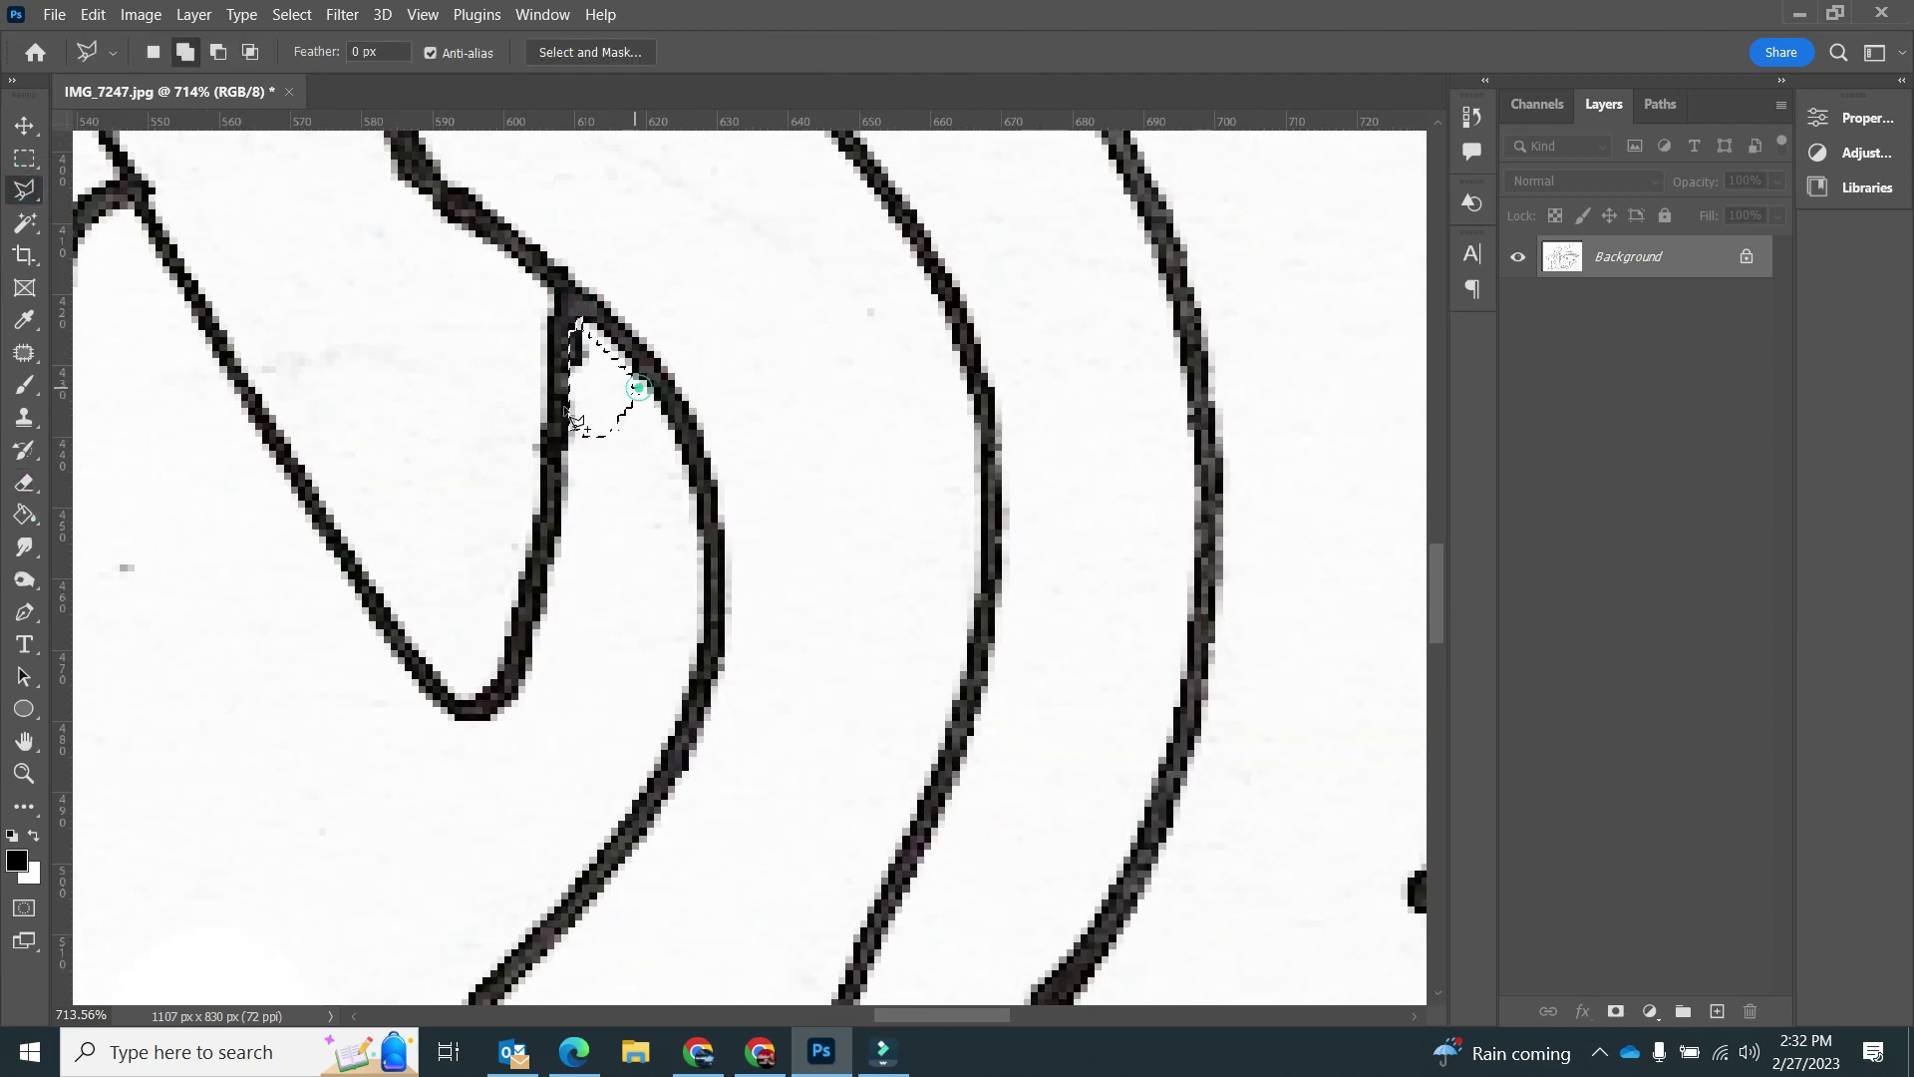
{"action": "left_click", "coordinate": [24, 482]}
{"action": "left_click", "coordinate": [588, 389]}
{"action": "key", "text": "ctrl+d"}
Lasso and erase the excess ink at the upper corner of the upper E's inner outline, and deselect
{"action": "left_click_drag", "start_coordinate": [897, 220], "coordinate": [758, 827]}
{"action": "mouse_move", "coordinate": [572, 488]}
{"action": "left_mouse_down"}
{"action": "mouse_move", "coordinate": [752, 602]}
{"action": "mouse_move", "coordinate": [762, 737]}
{"action": "left_mouse_up"}
{"action": "left_click_drag", "start_coordinate": [422, 673], "coordinate": [607, 611]}
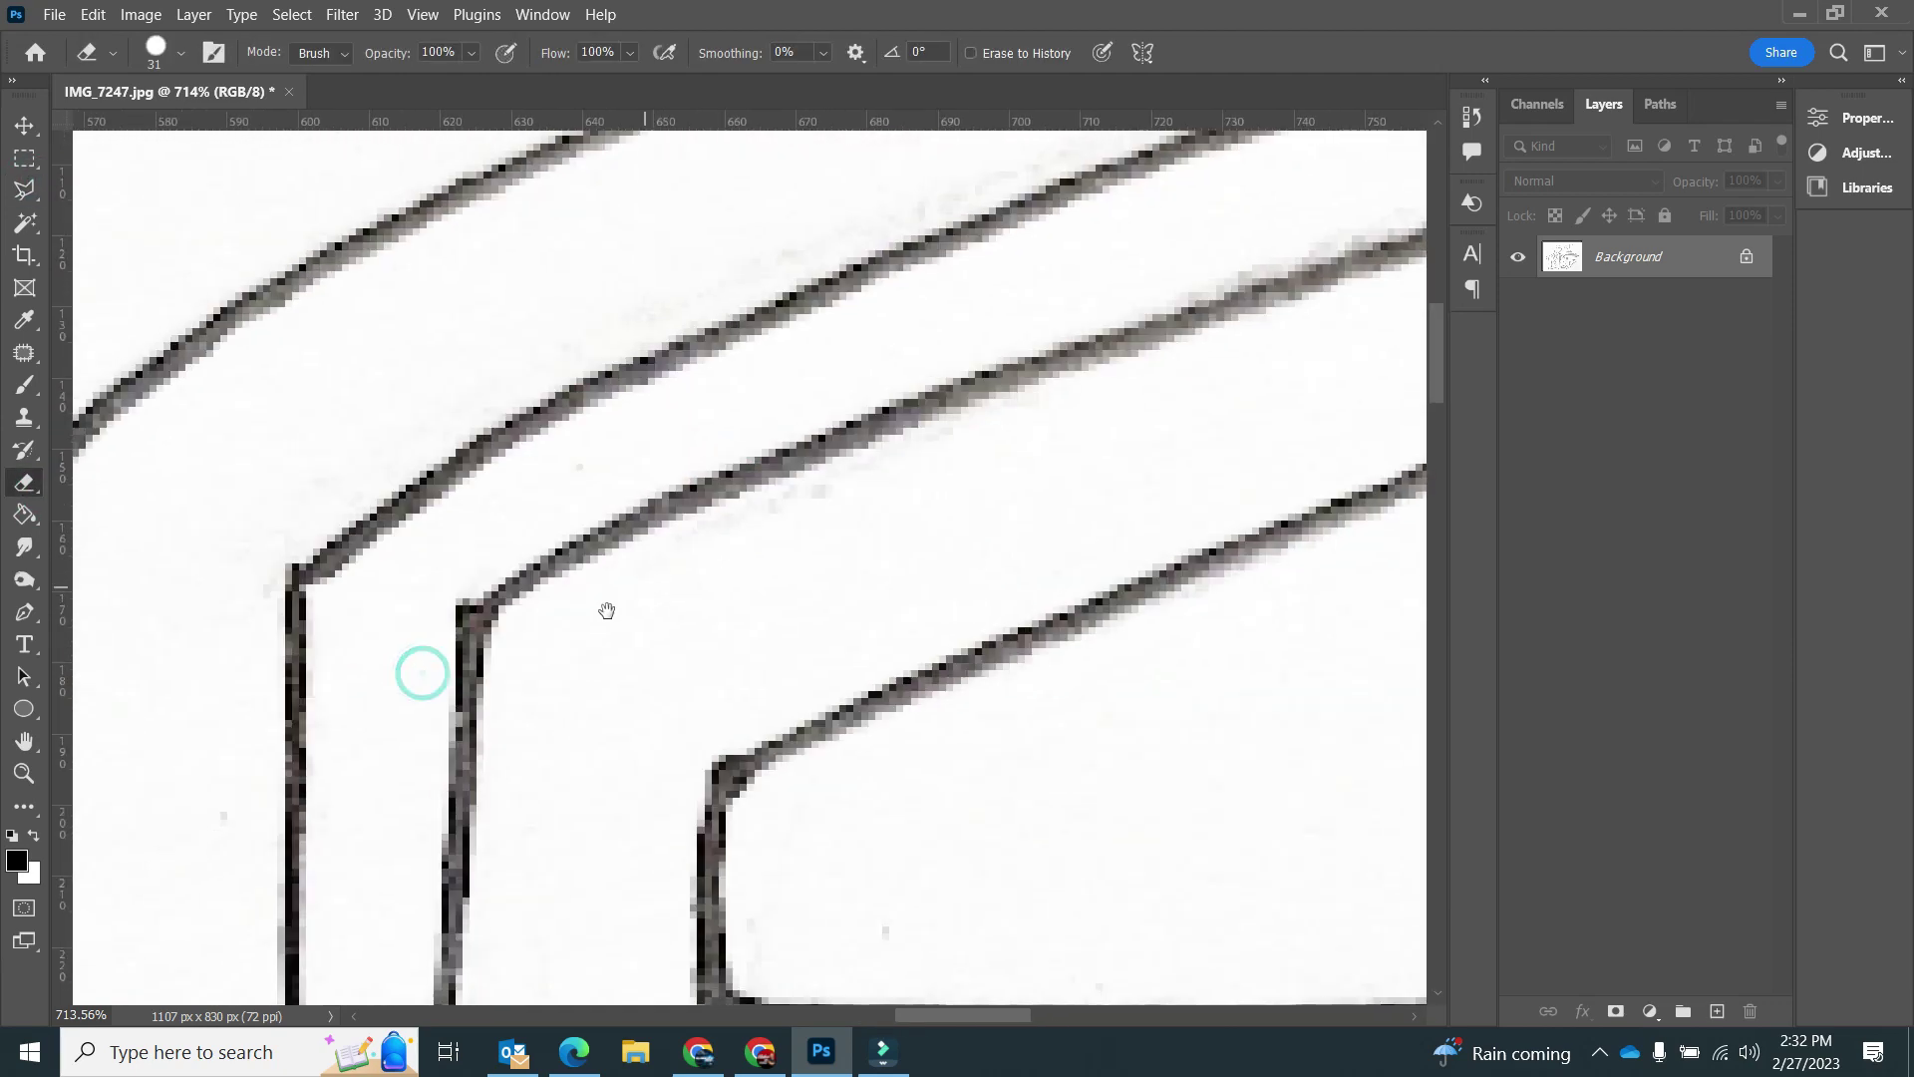
{"action": "left_click", "coordinate": [24, 190]}
{"action": "left_click", "coordinate": [24, 483]}
{"action": "left_click", "coordinate": [483, 603]}
{"action": "key", "text": "ctrl+d"}
Erase stray marks around the upper E and the pointed arm tips of the lower E
{"action": "left_click_drag", "start_coordinate": [666, 675], "coordinate": [568, 313]}
{"action": "left_click_drag", "start_coordinate": [1034, 611], "coordinate": [736, 280]}
{"action": "left_click", "coordinate": [239, 568]}
{"action": "left_click_drag", "start_coordinate": [1196, 783], "coordinate": [638, 755]}
{"action": "left_click_drag", "start_coordinate": [923, 808], "coordinate": [439, 299]}
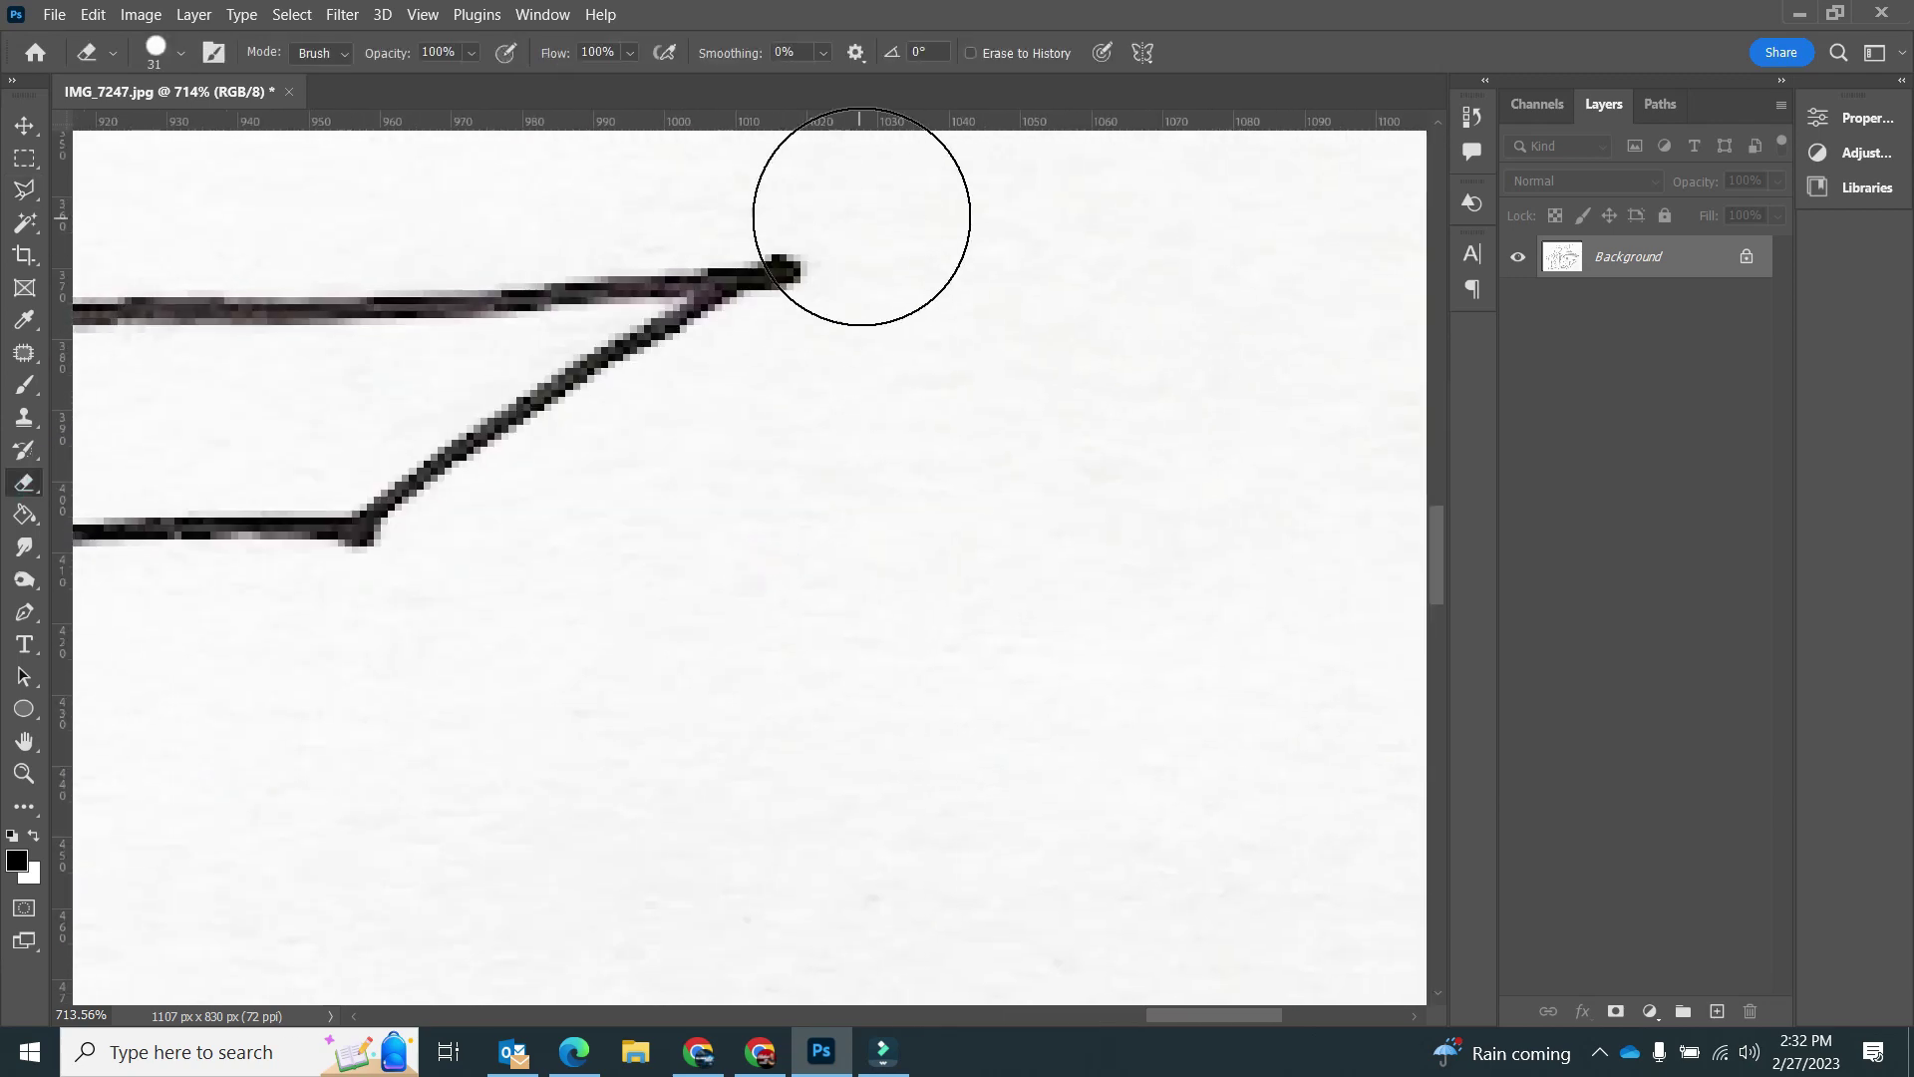
{"action": "left_click_drag", "start_coordinate": [866, 213], "coordinate": [957, 438]}
{"action": "left_click", "coordinate": [976, 439]}
{"action": "left_click", "coordinate": [940, 592]}
{"action": "left_click_drag", "start_coordinate": [638, 698], "coordinate": [1029, 531]}
{"action": "left_click", "coordinate": [880, 701]}
{"action": "left_click_drag", "start_coordinate": [379, 757], "coordinate": [1196, 563]}
{"action": "left_click_drag", "start_coordinate": [203, 648], "coordinate": [1021, 453]}
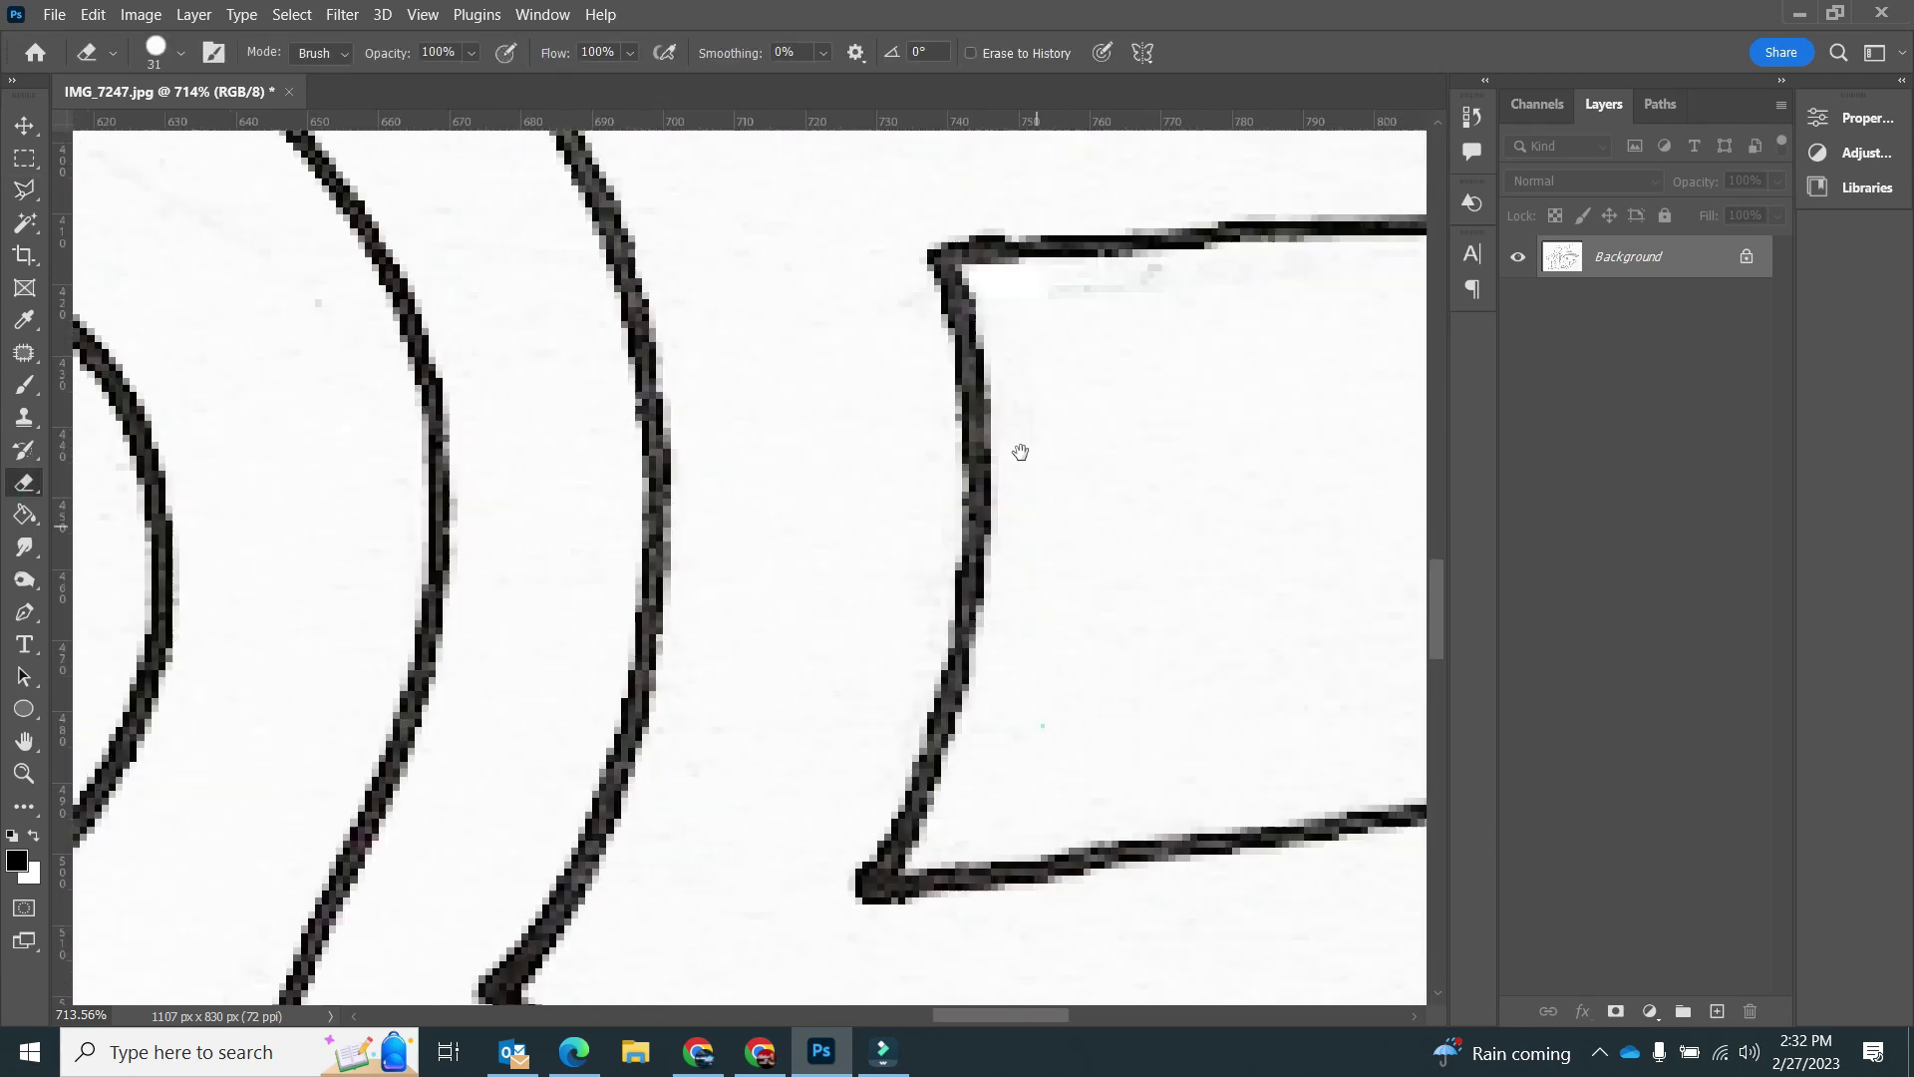
Erase the specks around the lower E's stem near its middle arm
{"action": "left_click_drag", "start_coordinate": [877, 877], "coordinate": [753, 344]}
{"action": "left_click", "coordinate": [638, 409]}
{"action": "left_click", "coordinate": [772, 490]}
{"action": "left_click", "coordinate": [638, 309]}
{"action": "left_click_drag", "start_coordinate": [461, 527], "coordinate": [830, 495]}
Reduce the eraser size to 15 px and erase the remaining specks along the outlines across the lettering
{"action": "left_click", "coordinate": [154, 54]}
{"action": "left_click_drag", "start_coordinate": [164, 133], "coordinate": [154, 132]}
{"action": "left_click", "coordinate": [446, 473]}
{"action": "left_click", "coordinate": [697, 379]}
{"action": "left_click", "coordinate": [718, 504]}
{"action": "left_click_drag", "start_coordinate": [244, 538], "coordinate": [650, 503]}
{"action": "left_click", "coordinate": [585, 482]}
{"action": "mouse_move", "coordinate": [717, 957]}
{"action": "left_mouse_down"}
{"action": "mouse_move", "coordinate": [637, 662]}
{"action": "mouse_move", "coordinate": [675, 557]}
{"action": "left_mouse_up"}
{"action": "left_click", "coordinate": [1004, 505]}
{"action": "left_click", "coordinate": [933, 575]}
{"action": "left_click", "coordinate": [883, 448]}
{"action": "mouse_move", "coordinate": [1060, 675]}
{"action": "left_mouse_down"}
{"action": "mouse_move", "coordinate": [1103, 414]}
{"action": "mouse_move", "coordinate": [768, 646]}
{"action": "left_mouse_up"}
{"action": "left_click", "coordinate": [865, 431]}
{"action": "left_click", "coordinate": [936, 530]}
{"action": "left_click", "coordinate": [886, 496]}
{"action": "left_click_drag", "start_coordinate": [1256, 239], "coordinate": [291, 854]}
{"action": "left_click_drag", "start_coordinate": [881, 518], "coordinate": [707, 761]}
{"action": "left_click", "coordinate": [769, 628]}
{"action": "left_click", "coordinate": [738, 510]}
{"action": "left_click", "coordinate": [1232, 251]}
{"action": "left_click_drag", "start_coordinate": [1232, 251], "coordinate": [1044, 712]}
{"action": "left_click", "coordinate": [1137, 554]}
{"action": "mouse_move", "coordinate": [911, 679]}
{"action": "left_mouse_down"}
{"action": "mouse_move", "coordinate": [1126, 511]}
{"action": "mouse_move", "coordinate": [1146, 399]}
{"action": "left_mouse_up"}
{"action": "left_click_drag", "start_coordinate": [611, 761], "coordinate": [641, 449]}
{"action": "mouse_move", "coordinate": [469, 389]}
{"action": "left_mouse_down"}
{"action": "mouse_move", "coordinate": [808, 598]}
{"action": "mouse_move", "coordinate": [1006, 559]}
{"action": "left_mouse_up"}
{"action": "mouse_move", "coordinate": [738, 604]}
{"action": "left_mouse_down"}
{"action": "mouse_move", "coordinate": [753, 411]}
{"action": "mouse_move", "coordinate": [687, 858]}
{"action": "left_mouse_up"}
{"action": "left_click_drag", "start_coordinate": [675, 474], "coordinate": [487, 560]}
{"action": "left_click_drag", "start_coordinate": [518, 249], "coordinate": [563, 798]}
{"action": "left_click_drag", "start_coordinate": [589, 457], "coordinate": [697, 571]}
{"action": "left_click", "coordinate": [573, 492]}
{"action": "left_click_drag", "start_coordinate": [169, 451], "coordinate": [412, 444]}
{"action": "left_click_drag", "start_coordinate": [1115, 359], "coordinate": [581, 725]}
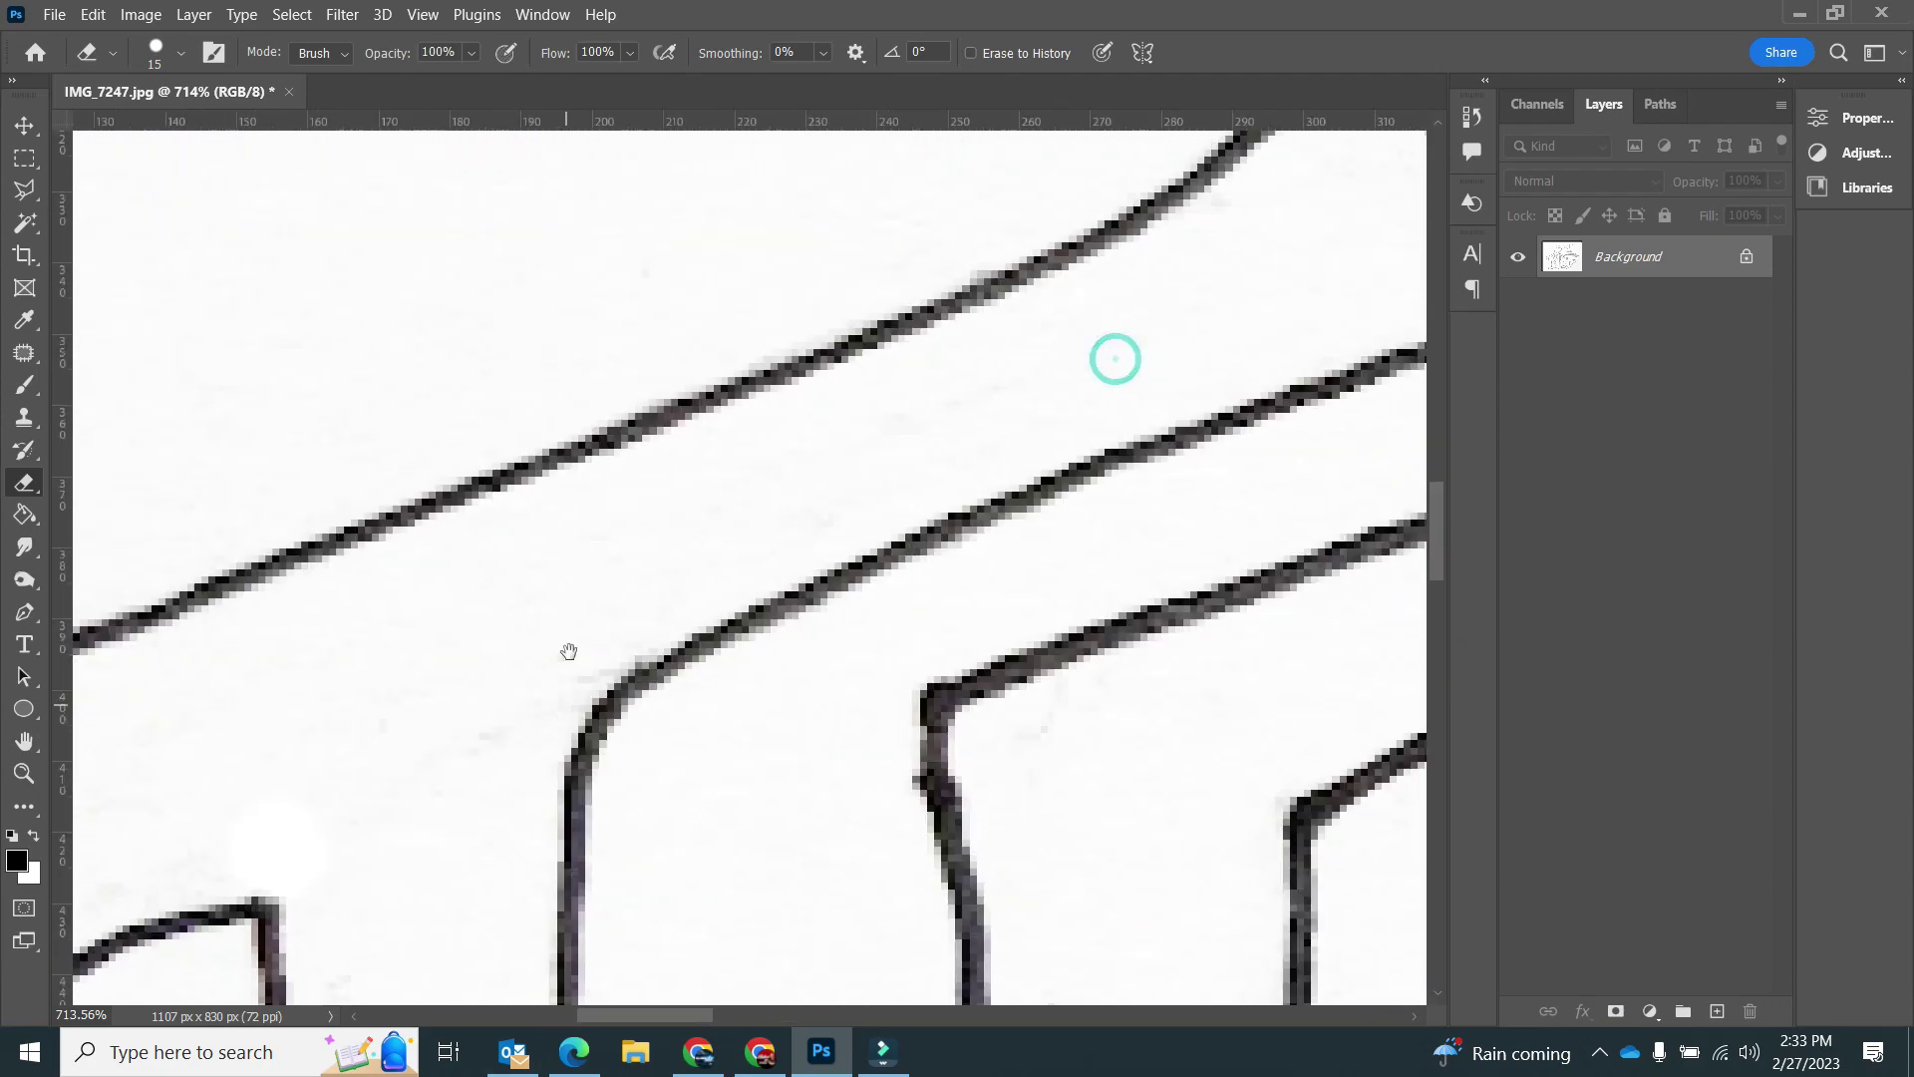
Erase the smudges beside the upper outlines of the T and R
{"action": "left_click", "coordinate": [596, 629]}
{"action": "left_click_drag", "start_coordinate": [844, 814], "coordinate": [673, 760]}
{"action": "left_click", "coordinate": [700, 739]}
{"action": "left_click", "coordinate": [833, 735]}
{"action": "left_click", "coordinate": [720, 610]}
{"action": "left_click_drag", "start_coordinate": [985, 721], "coordinate": [800, 577]}
Erase the remaining smudges around the right tip of the T's crossbar and the neighbouring outlines of the O
{"action": "left_click_drag", "start_coordinate": [913, 290], "coordinate": [688, 873]}
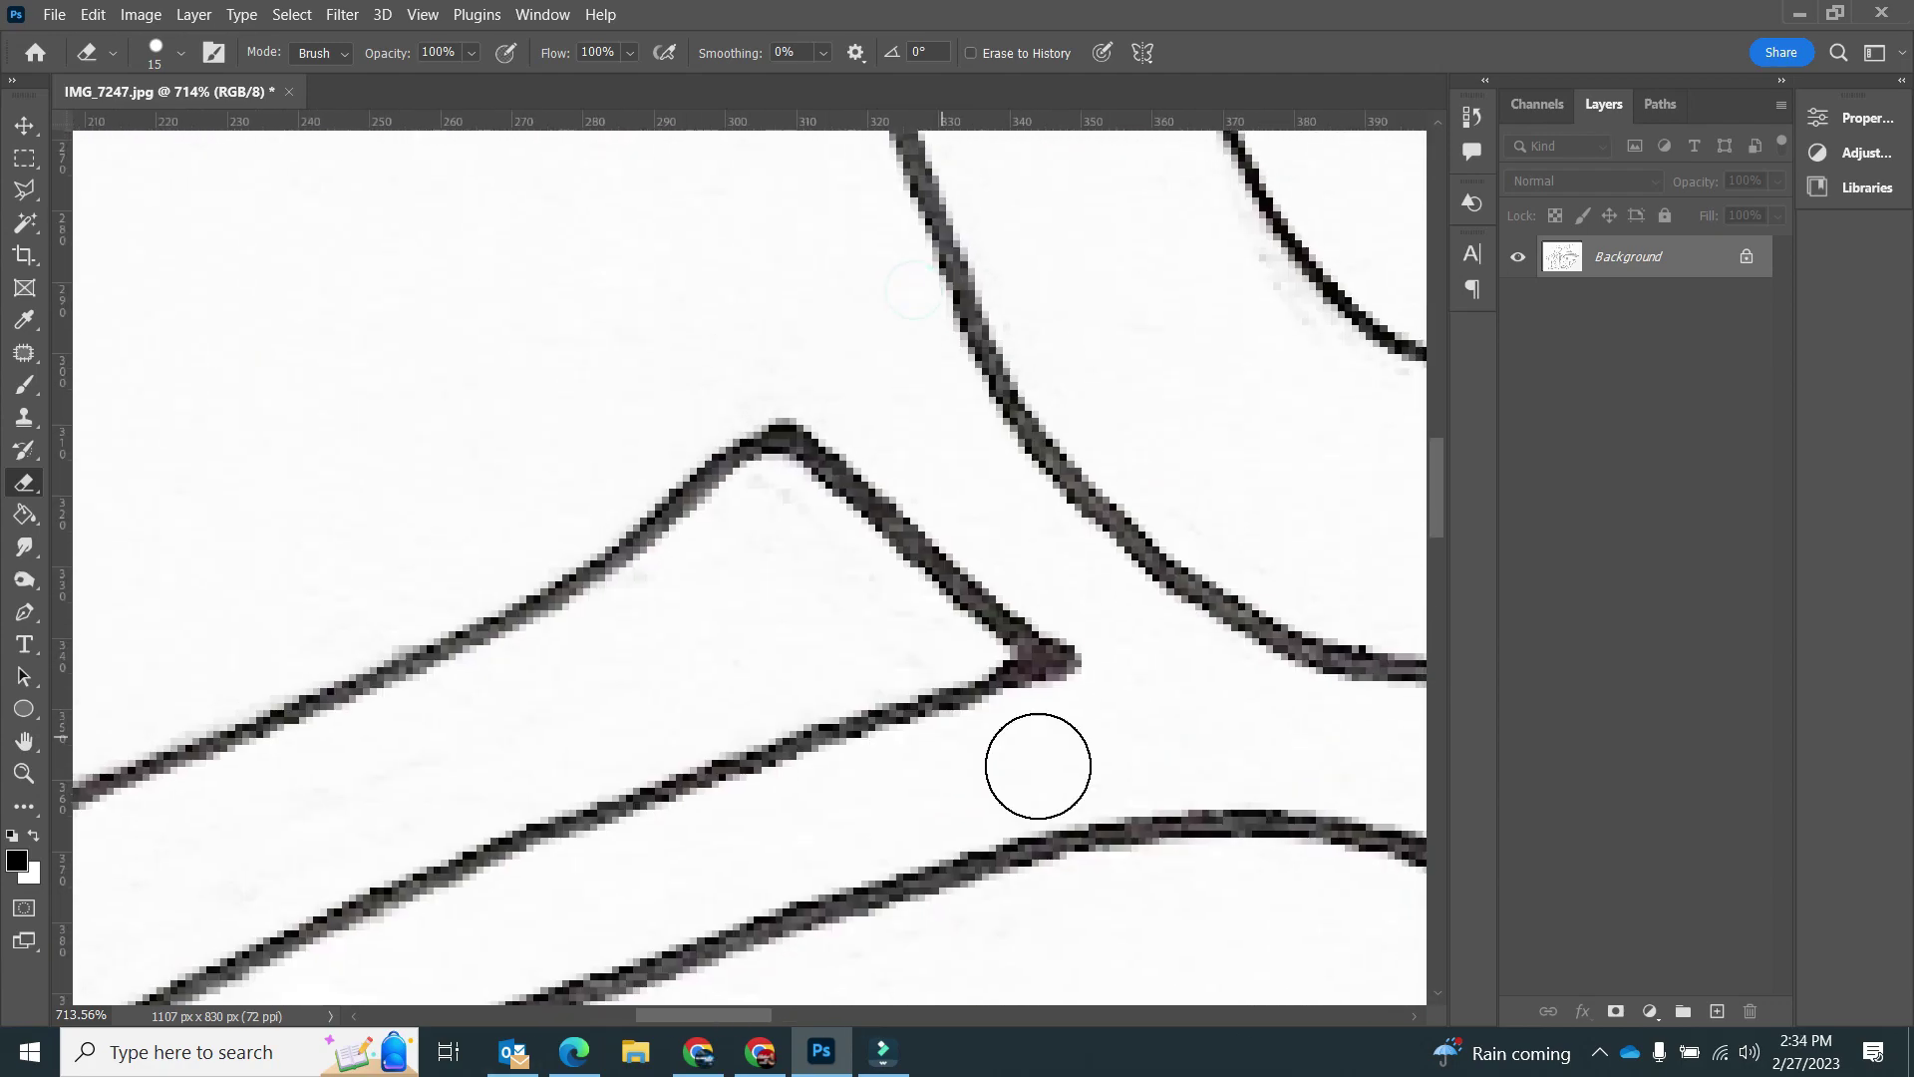
{"action": "left_click_drag", "start_coordinate": [806, 284], "coordinate": [572, 411]}
{"action": "left_click", "coordinate": [862, 761]}
{"action": "left_click_drag", "start_coordinate": [987, 350], "coordinate": [885, 880]}
{"action": "mouse_move", "coordinate": [1037, 598]}
{"action": "left_mouse_down"}
{"action": "mouse_move", "coordinate": [658, 735]}
{"action": "mouse_move", "coordinate": [299, 997]}
{"action": "left_mouse_up"}
{"action": "left_click", "coordinate": [503, 399]}
{"action": "left_click_drag", "start_coordinate": [544, 398], "coordinate": [696, 440]}
{"action": "left_click_drag", "start_coordinate": [835, 320], "coordinate": [877, 663]}
{"action": "left_click_drag", "start_coordinate": [1313, 788], "coordinate": [997, 377]}
{"action": "left_click", "coordinate": [1173, 429]}
{"action": "left_click", "coordinate": [422, 15]}
{"action": "left_click", "coordinate": [477, 237]}
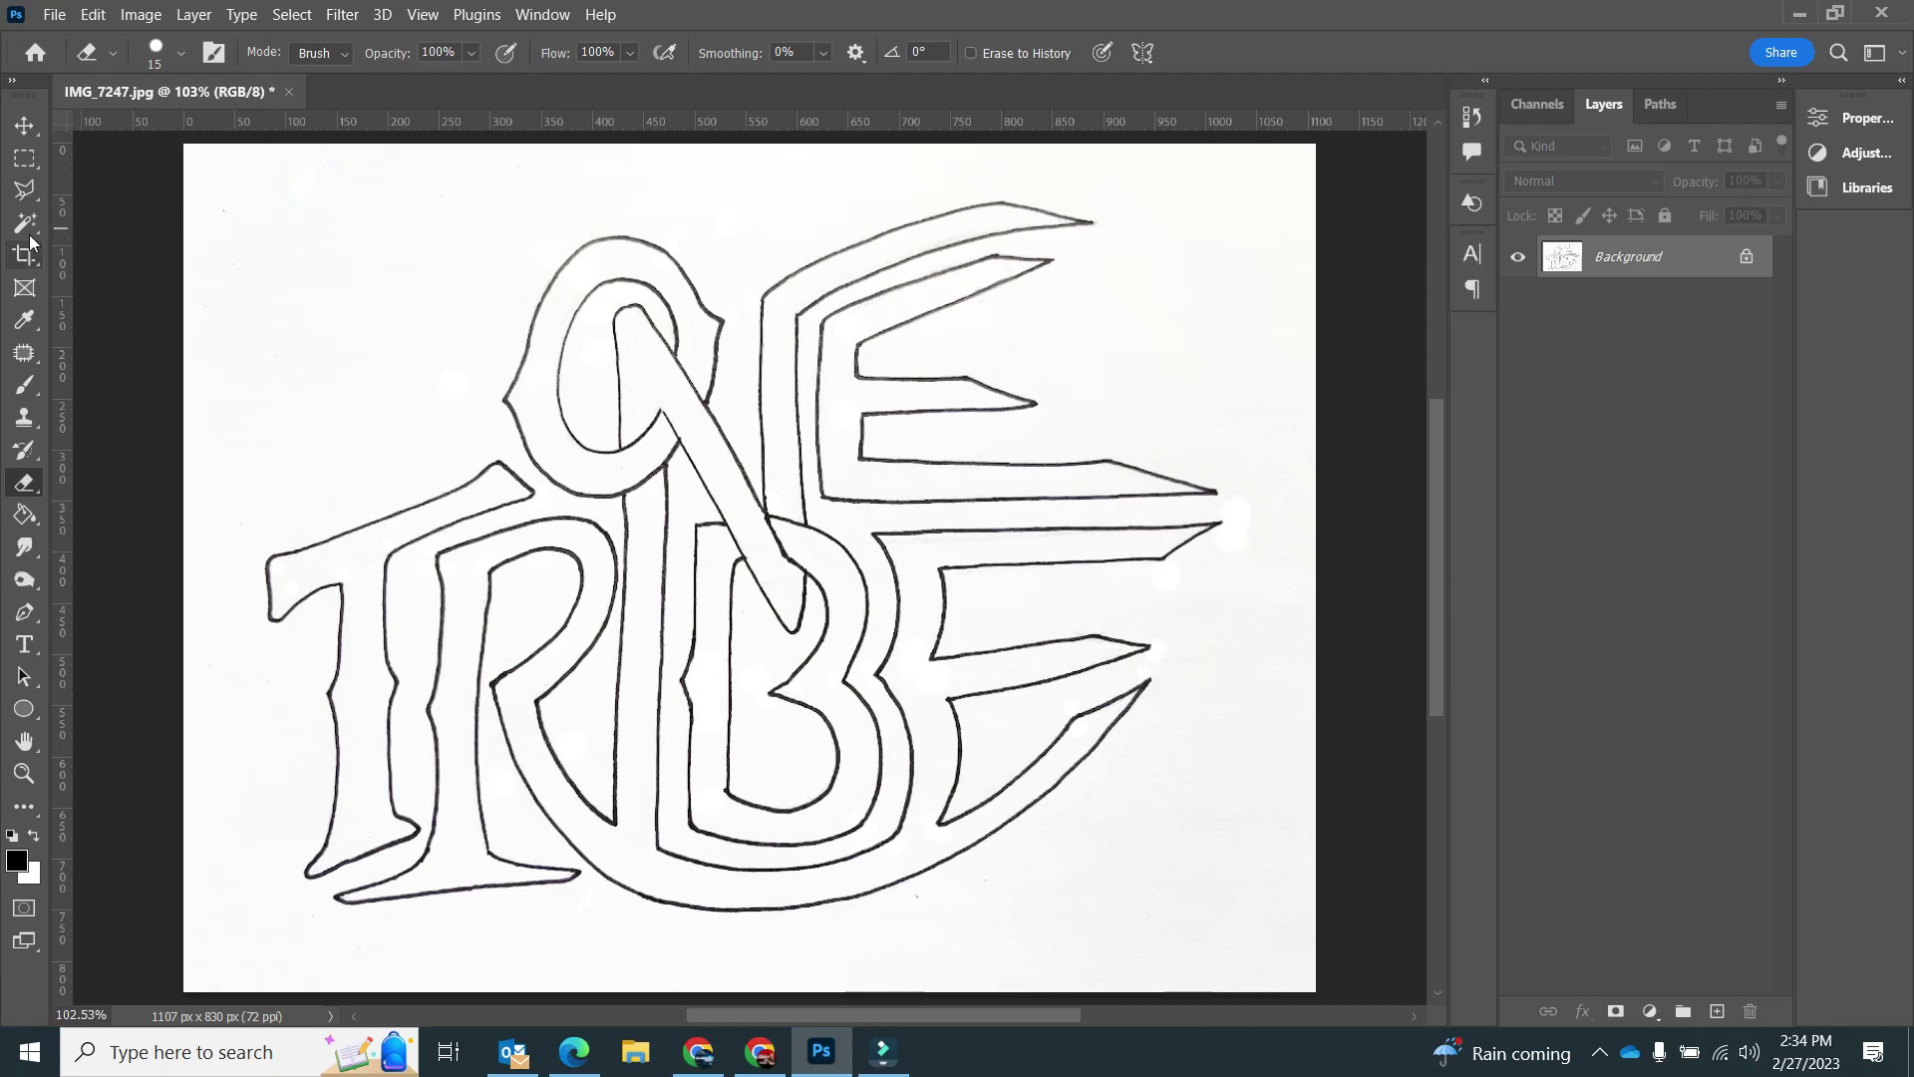
Unlock the background layer, delete the white area around the lettering using a Magic Wand selection, and deselect
{"action": "left_click", "coordinate": [25, 223]}
{"action": "left_click", "coordinate": [320, 256]}
{"action": "key", "text": "Delete"}
{"action": "left_click", "coordinate": [1112, 291]}
{"action": "left_click", "coordinate": [1746, 257]}
{"action": "key", "text": "Delete"}
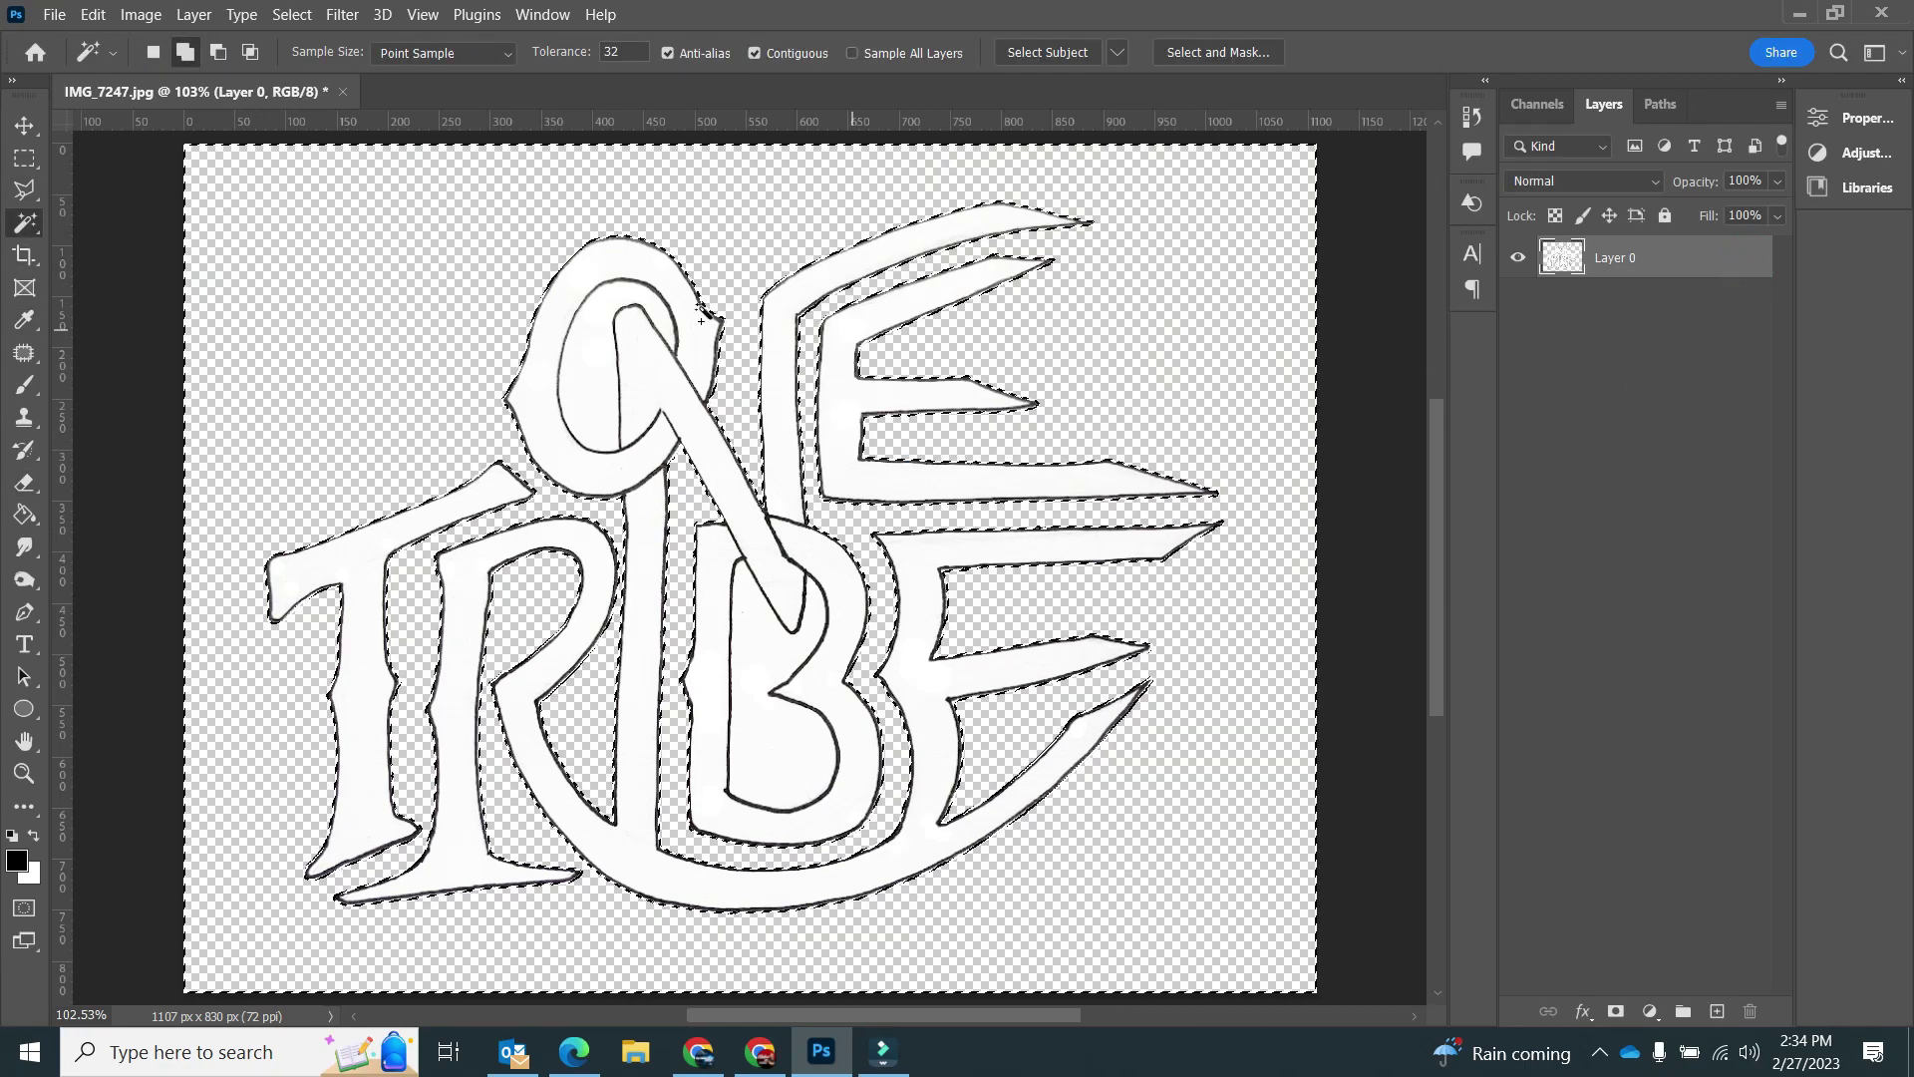
{"action": "left_click", "coordinate": [292, 14]}
{"action": "left_click", "coordinate": [313, 62]}
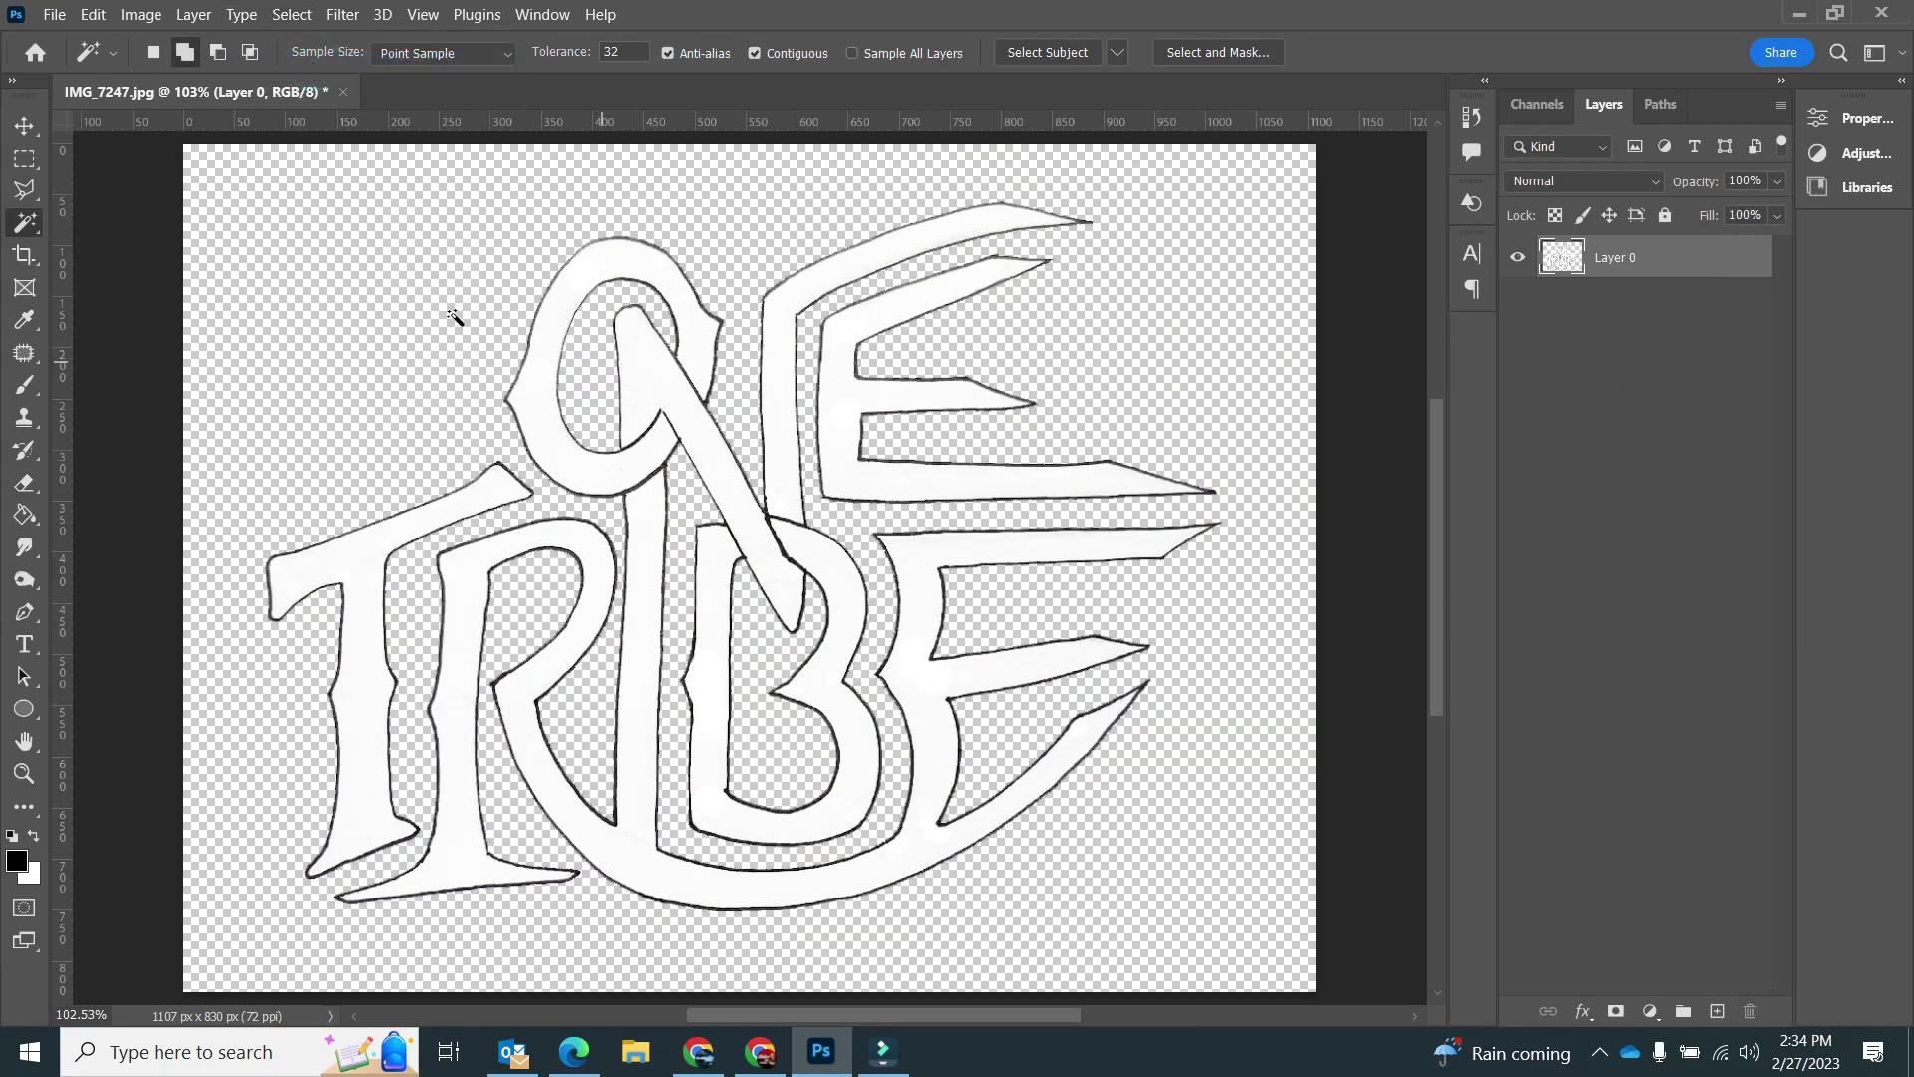
Darken the lettering's outlines with a Brightness/Contrast adjustment
{"action": "left_click", "coordinate": [140, 14]}
{"action": "mouse_move", "coordinate": [174, 68]}
{"action": "left_click", "coordinate": [743, 68]}
{"action": "mouse_move", "coordinate": [851, 315]}
{"action": "left_mouse_down"}
{"action": "mouse_move", "coordinate": [756, 325]}
{"action": "mouse_move", "coordinate": [983, 309]}
{"action": "mouse_move", "coordinate": [847, 303]}
{"action": "left_mouse_up"}
{"action": "left_click", "coordinate": [1088, 289]}
Export the cleaned lettering as a PNG with the quick export option
{"action": "left_click", "coordinate": [55, 13]}
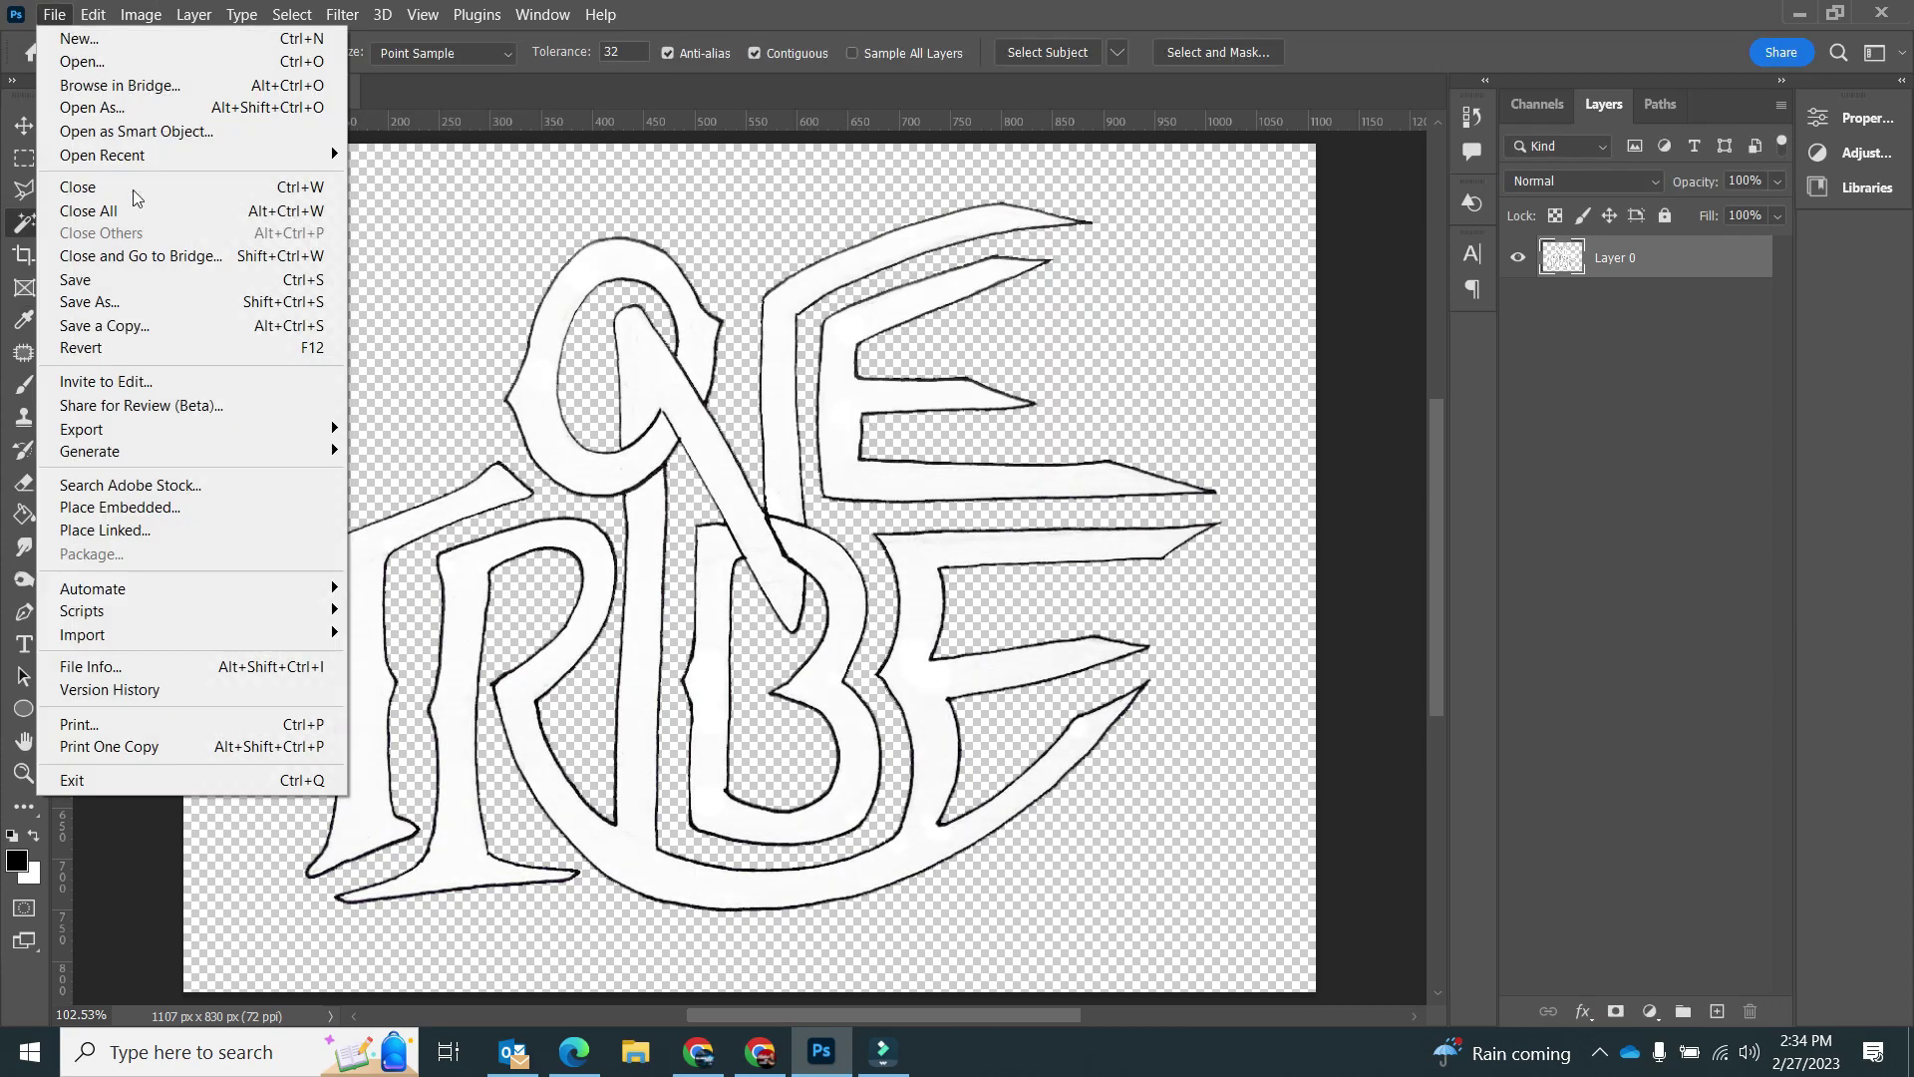
{"action": "mouse_move", "coordinate": [120, 412]}
{"action": "left_click", "coordinate": [419, 413]}
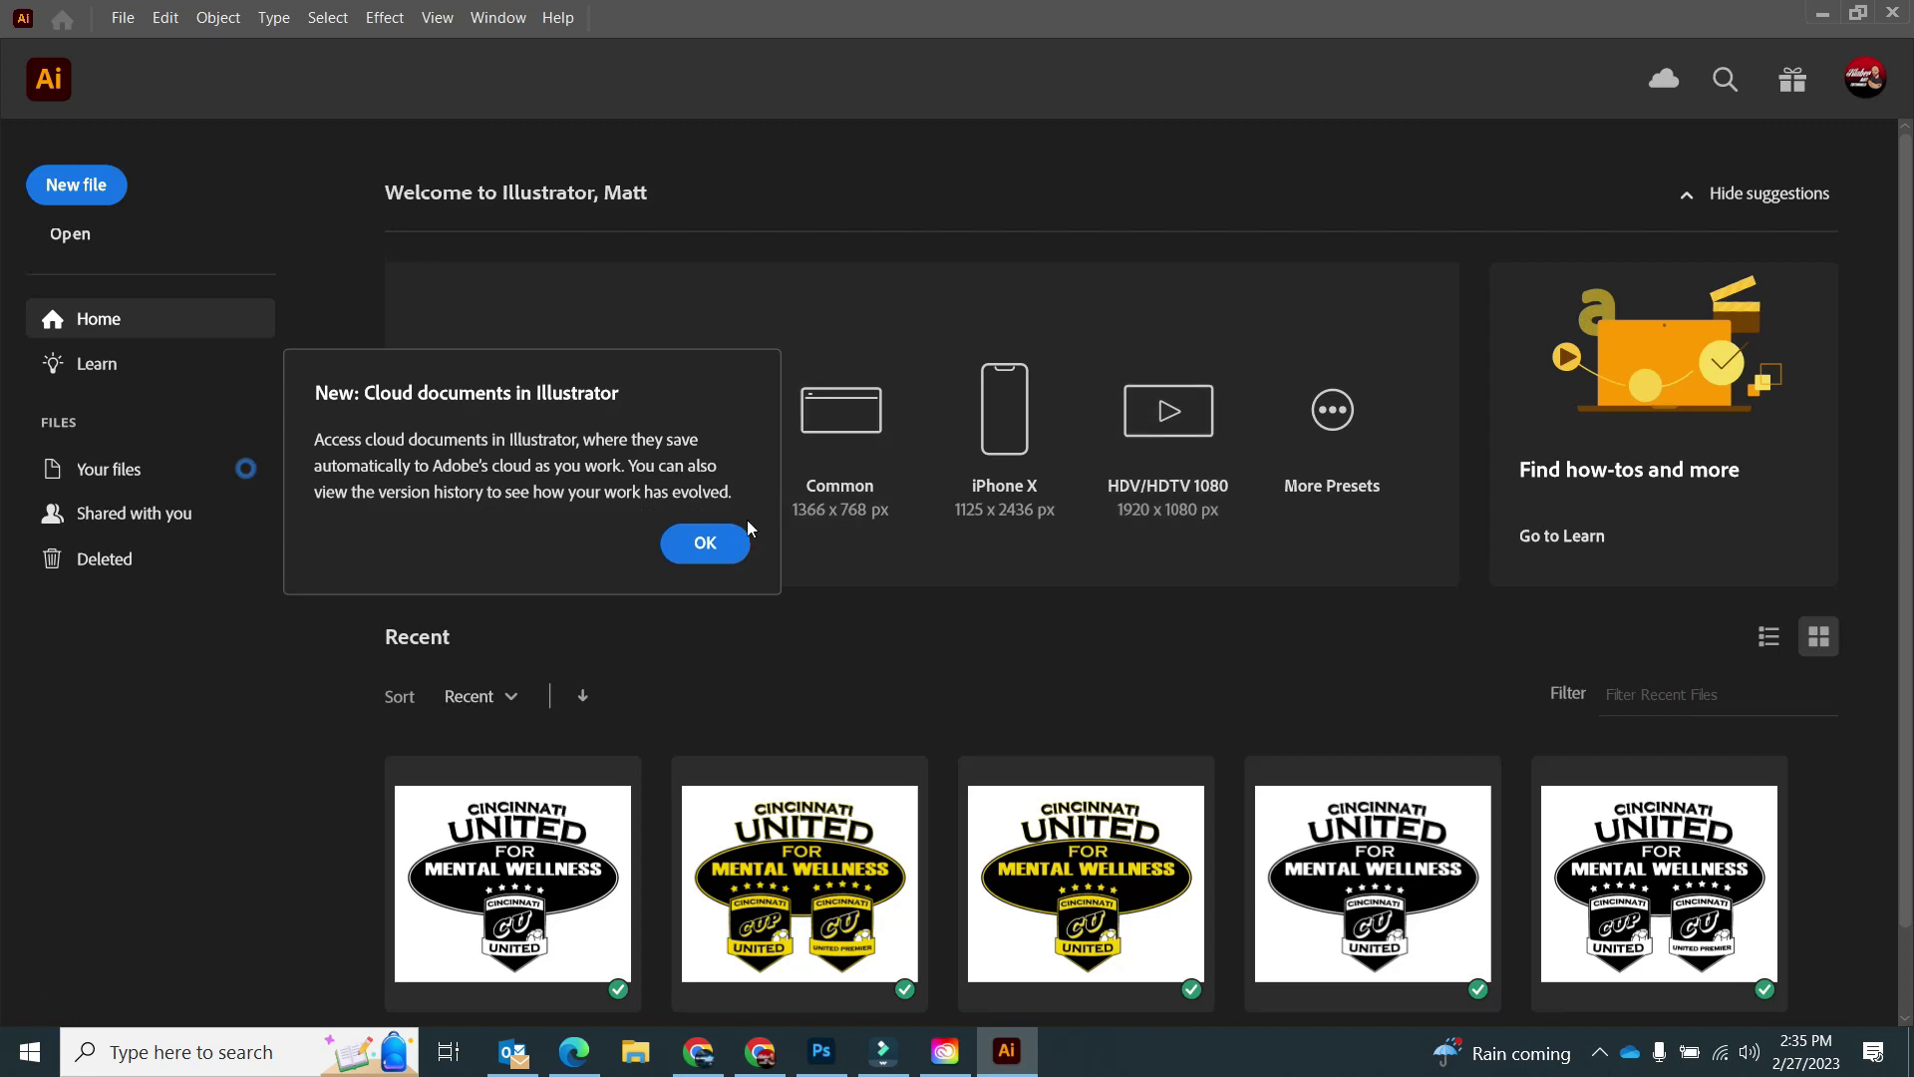
Dismiss the cloud documents notice in Illustrator and create a new document from the Common 1366 x 768 px preset
{"action": "left_click", "coordinate": [715, 538]}
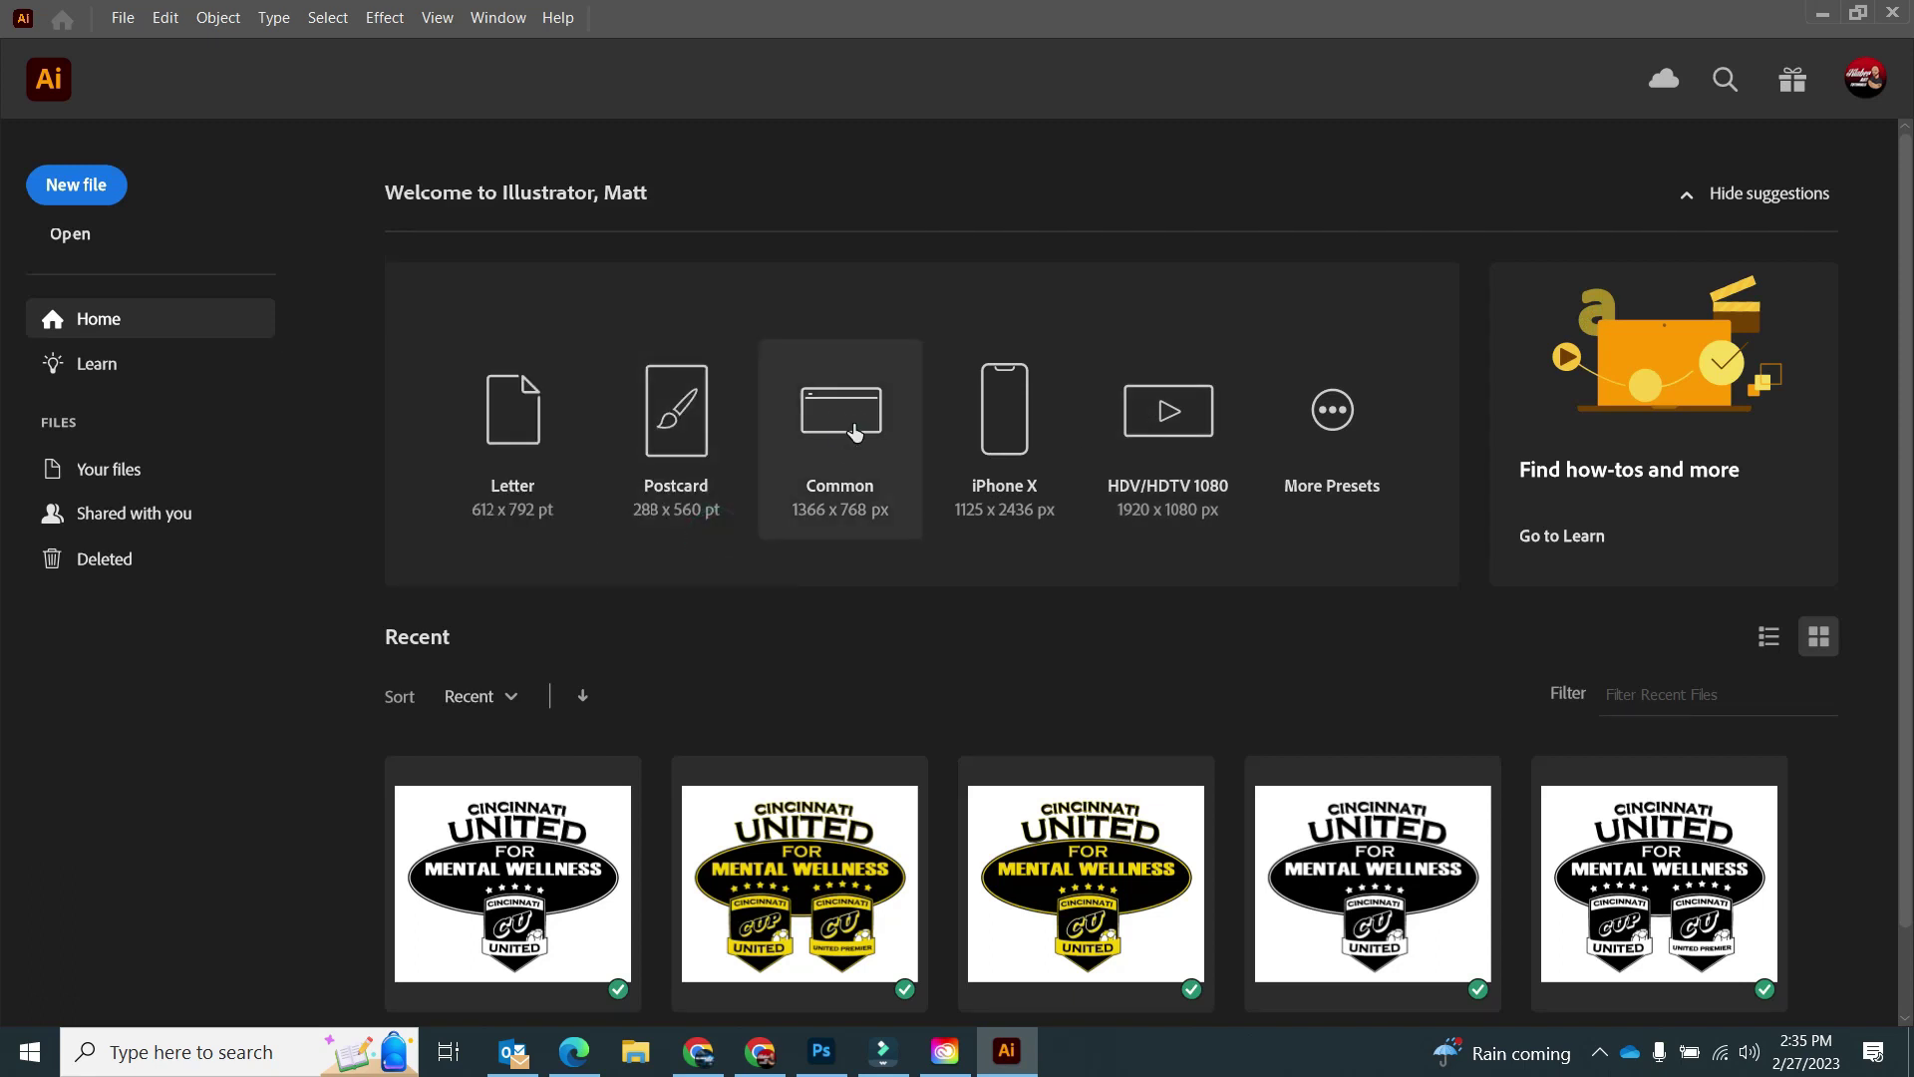
{"action": "left_click", "coordinate": [854, 432]}
Place the exported lettering image from the Downloads folder and position it near the centre of the artboard
{"action": "left_click", "coordinate": [123, 16]}
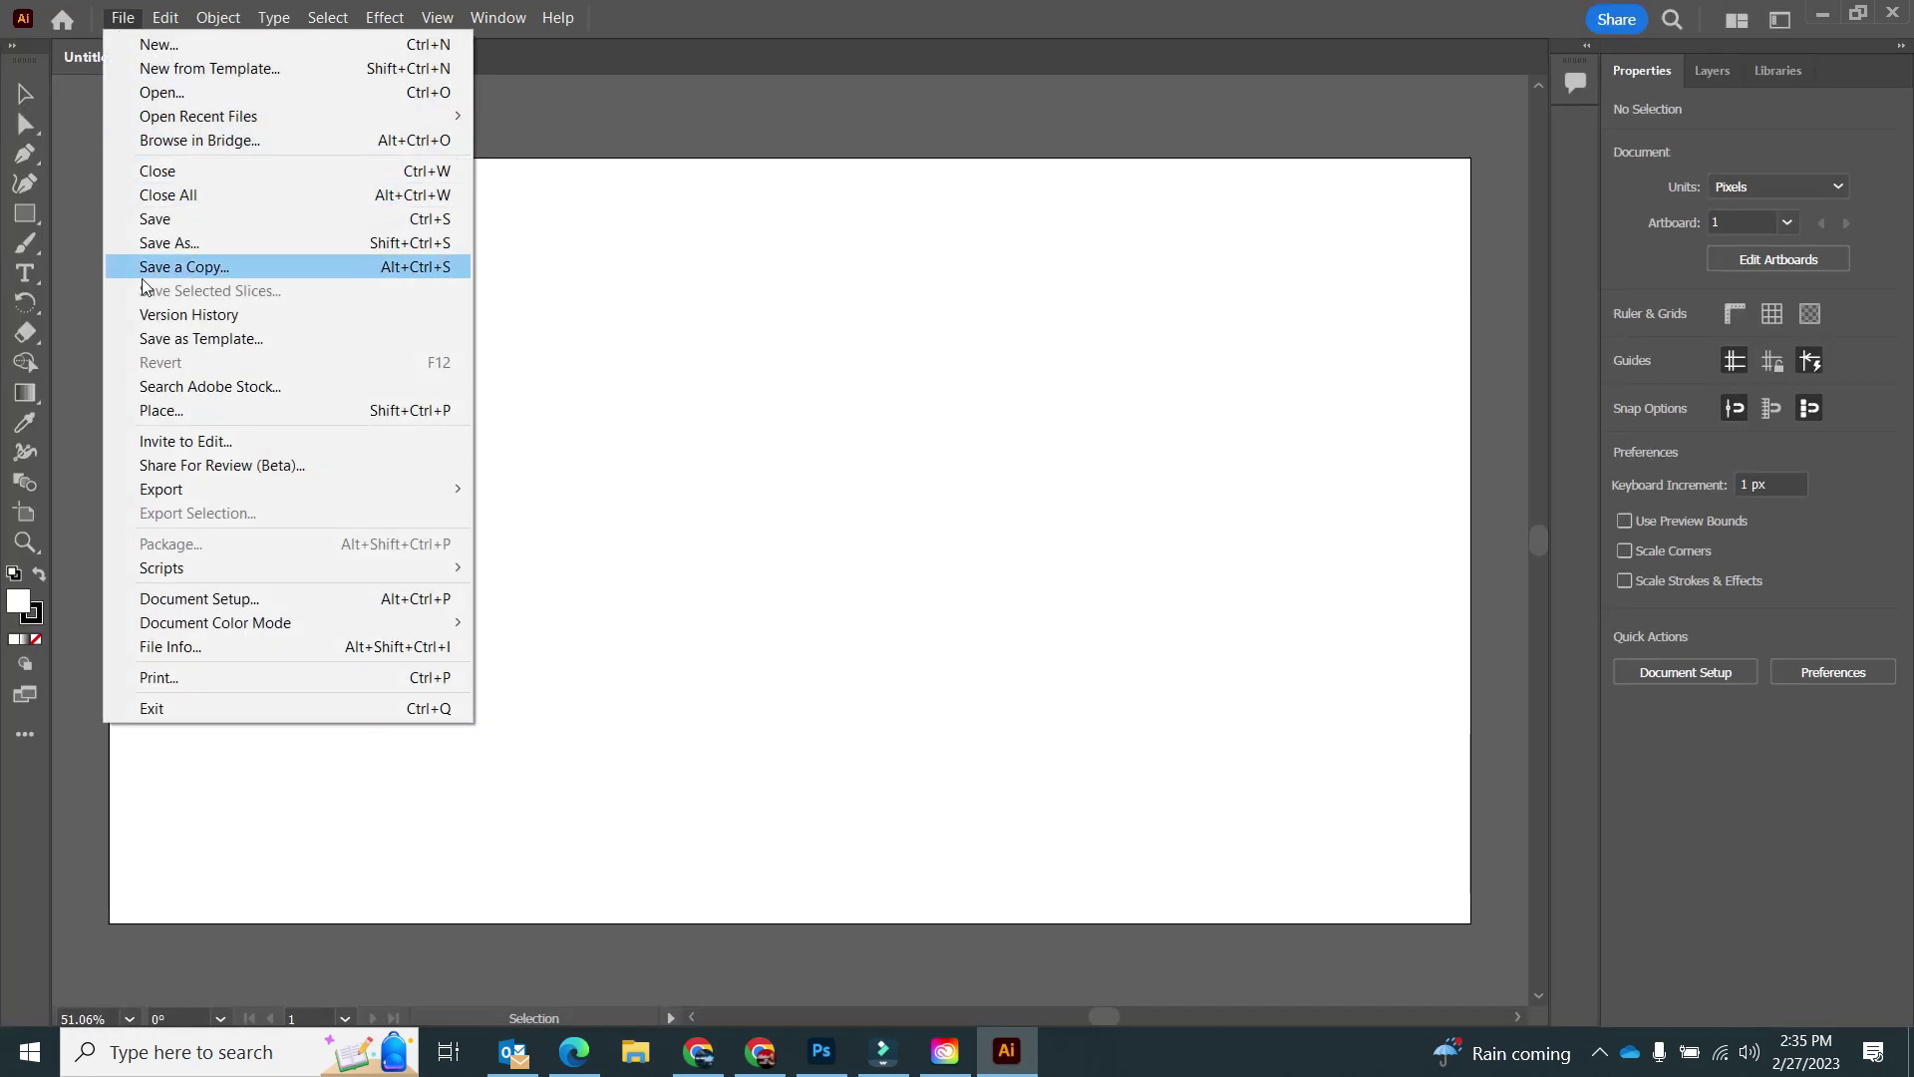
{"action": "left_click", "coordinate": [172, 410]}
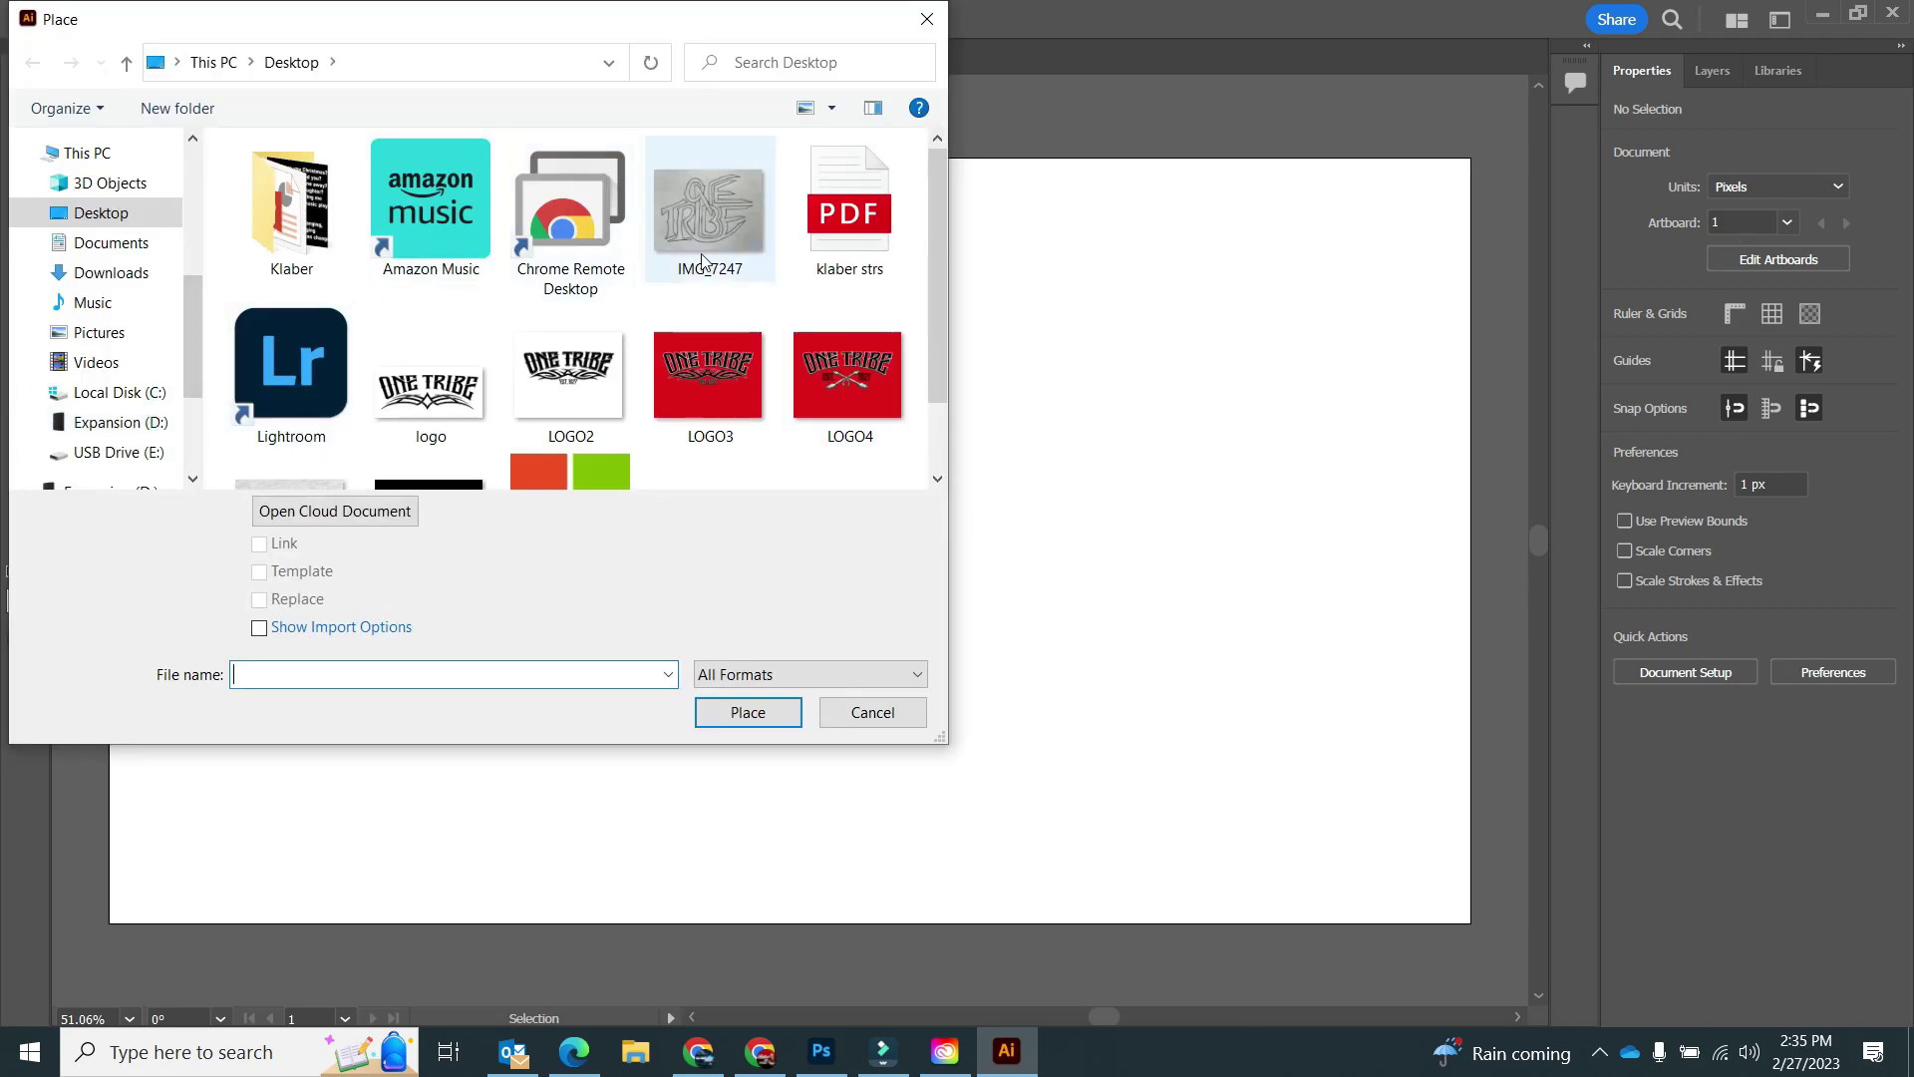
{"action": "scroll", "coordinate": [703, 261], "scroll_direction": "down", "scroll_amount": 1}
{"action": "scroll", "coordinate": [702, 261], "scroll_direction": "up", "scroll_amount": 1}
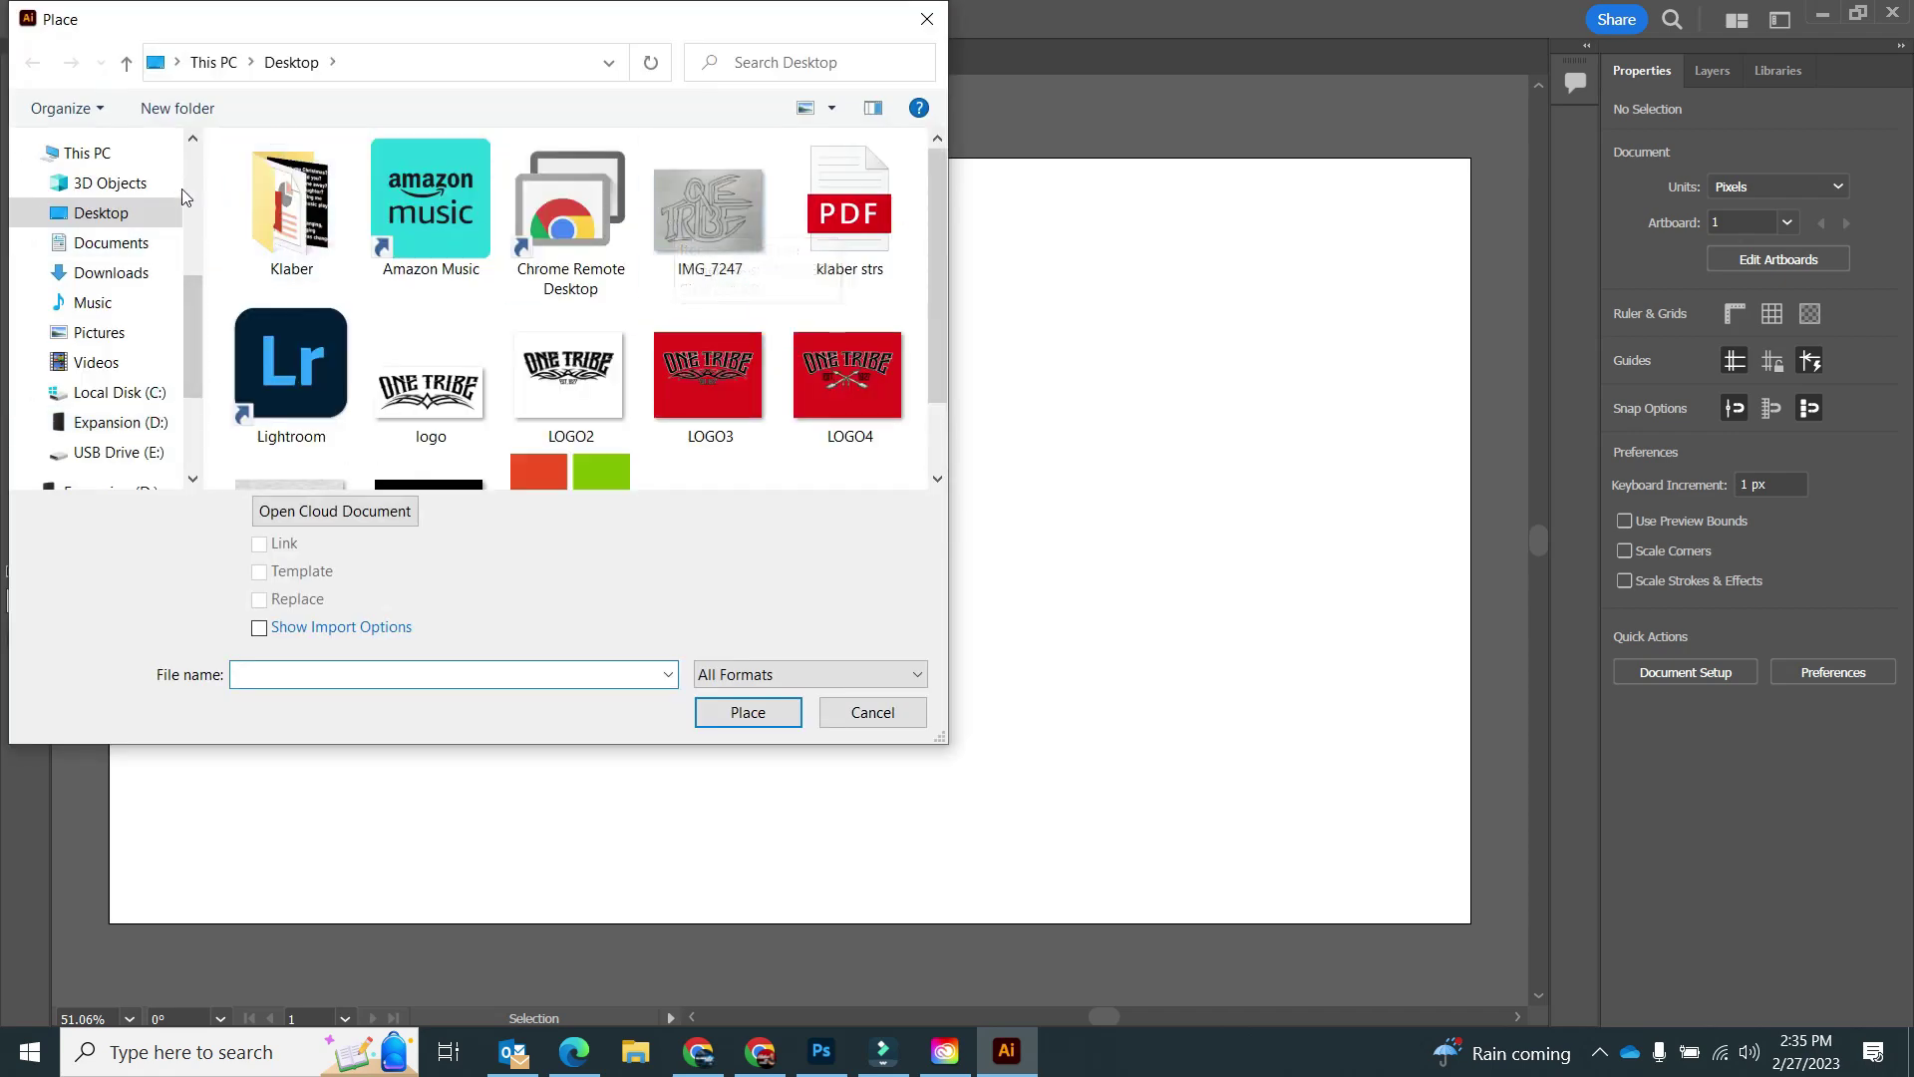
{"action": "left_click", "coordinate": [111, 272]}
{"action": "left_click", "coordinate": [296, 272]}
{"action": "left_click", "coordinate": [783, 729]}
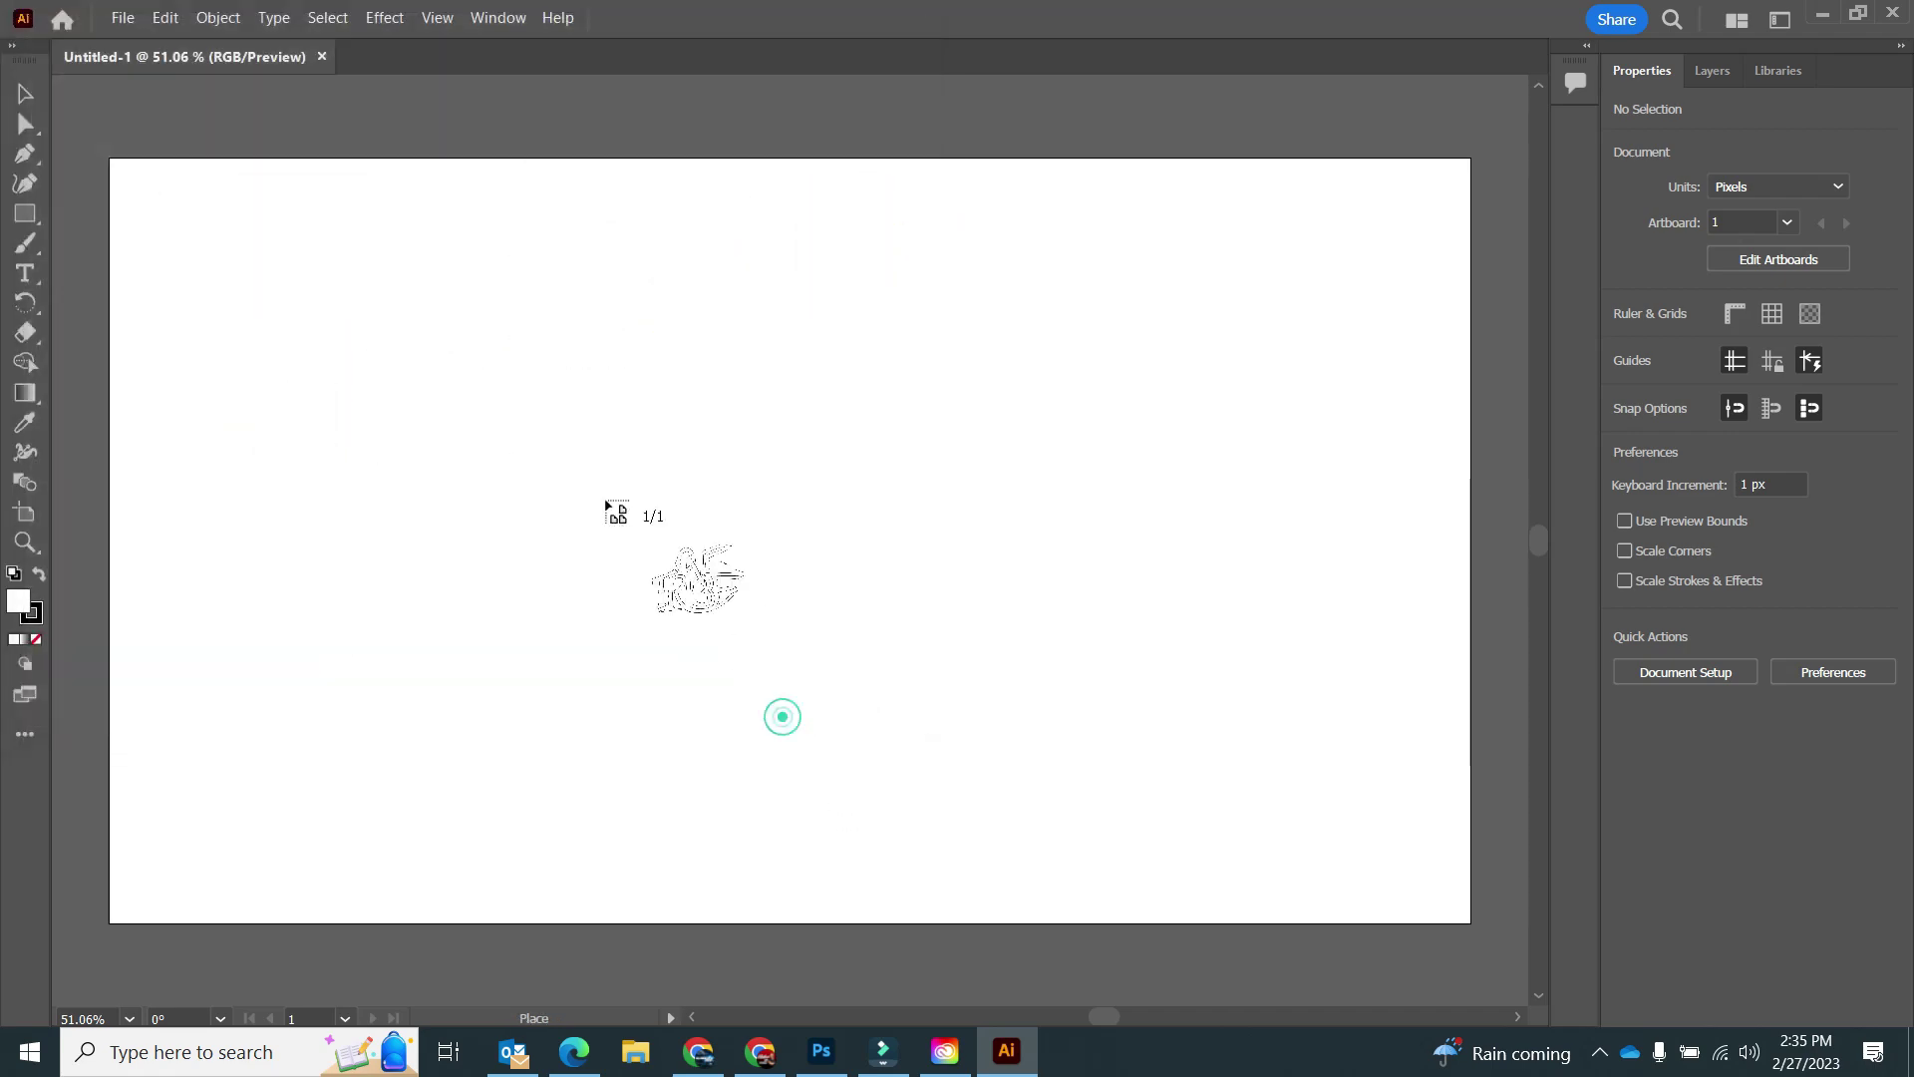
{"action": "left_click", "coordinate": [256, 179]}
{"action": "left_click_drag", "start_coordinate": [909, 643], "coordinate": [879, 578]}
Trace the placed lettering with Image Trace in Black and White mode and set the threshold to 240
{"action": "left_click", "coordinate": [498, 16]}
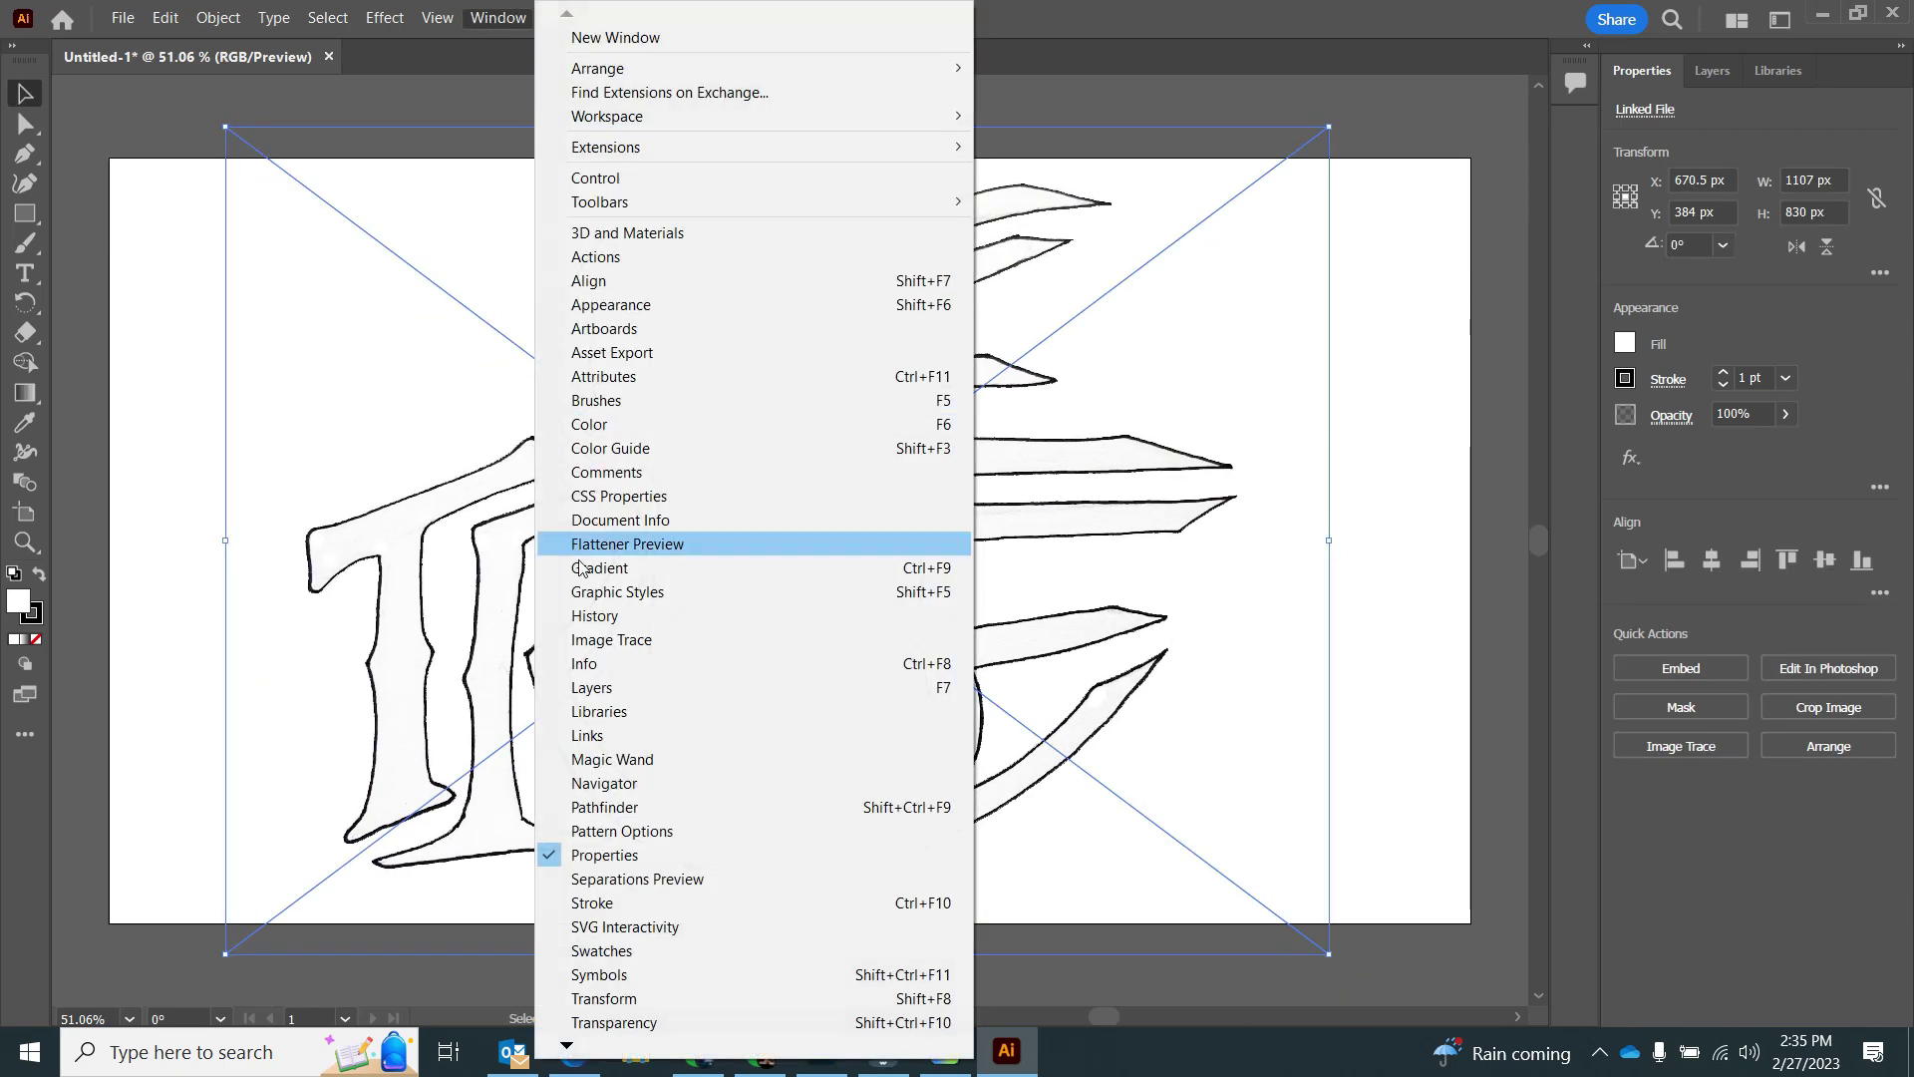
{"action": "left_click", "coordinate": [612, 643]}
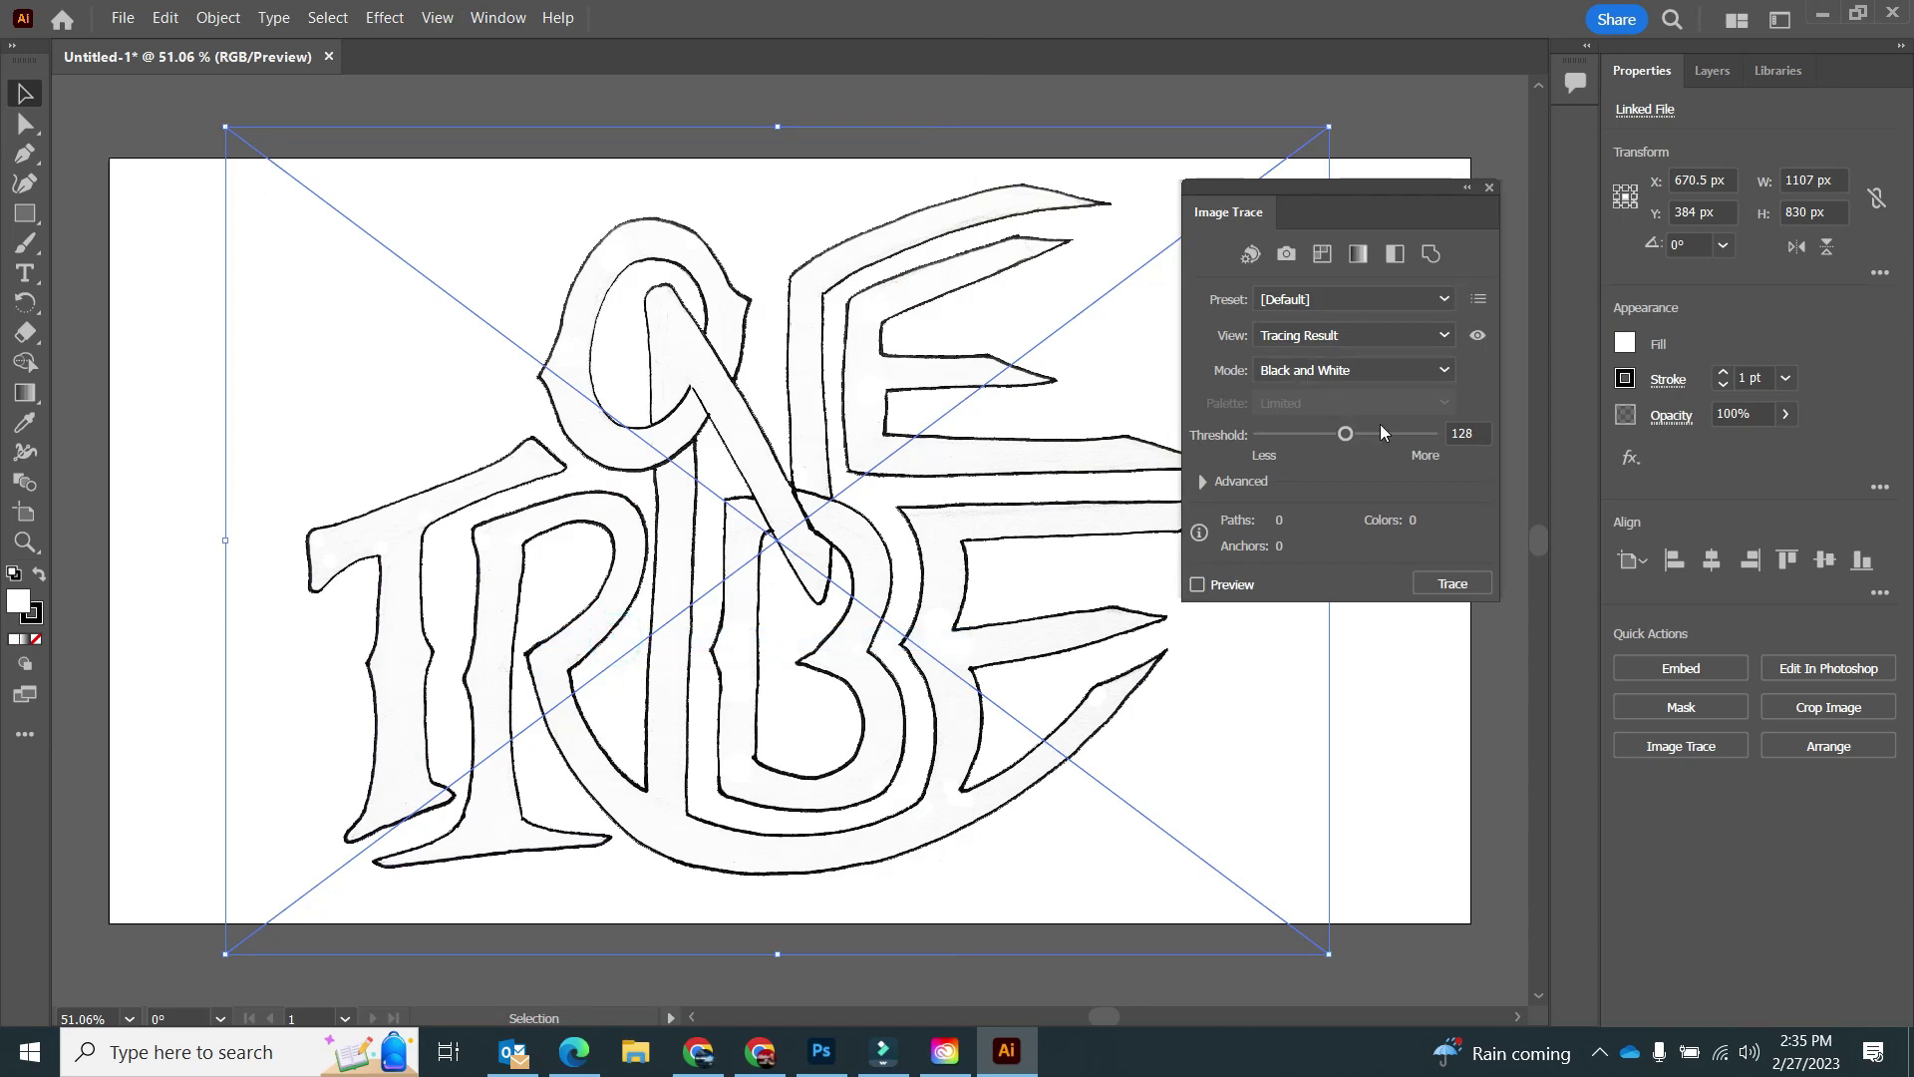
{"action": "left_click", "coordinate": [1444, 586]}
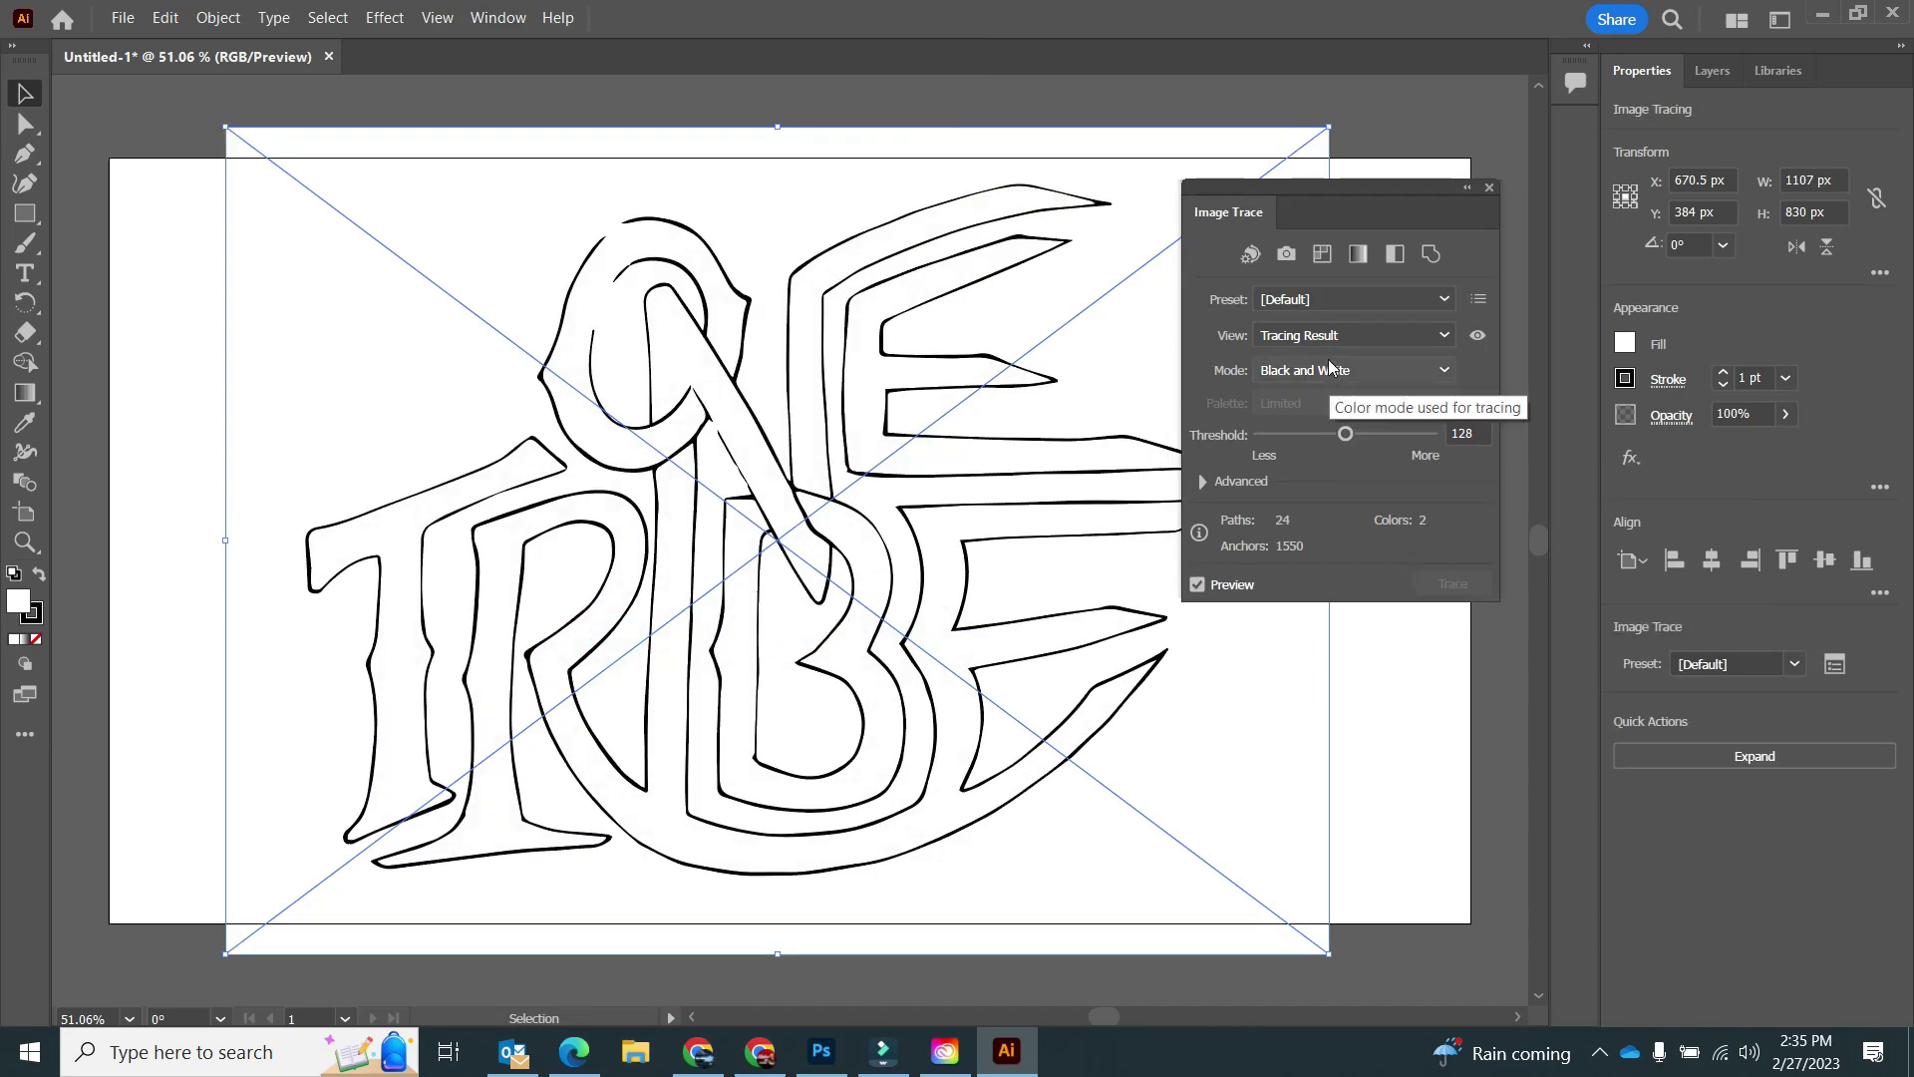
{"action": "left_click_drag", "start_coordinate": [1345, 435], "coordinate": [1421, 442]}
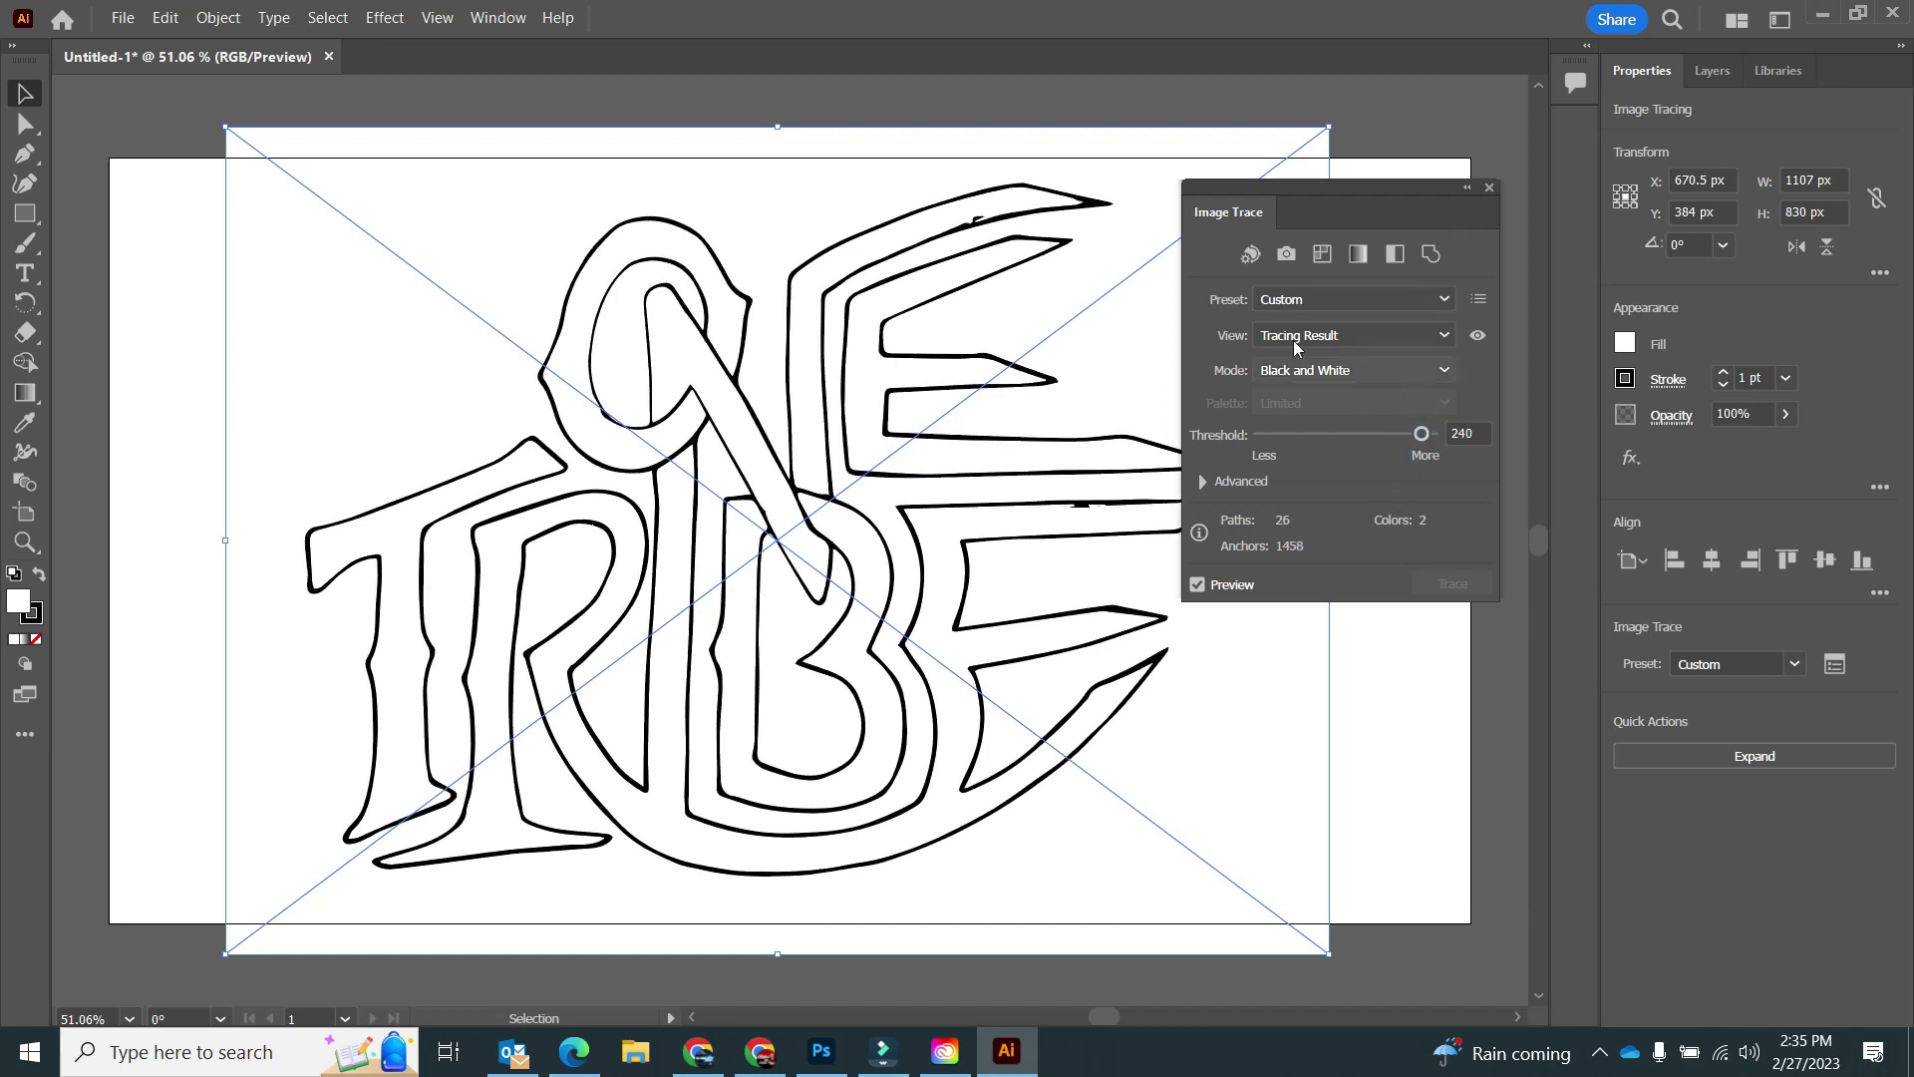
{"action": "left_click_drag", "start_coordinate": [1333, 211], "coordinate": [1404, 181]}
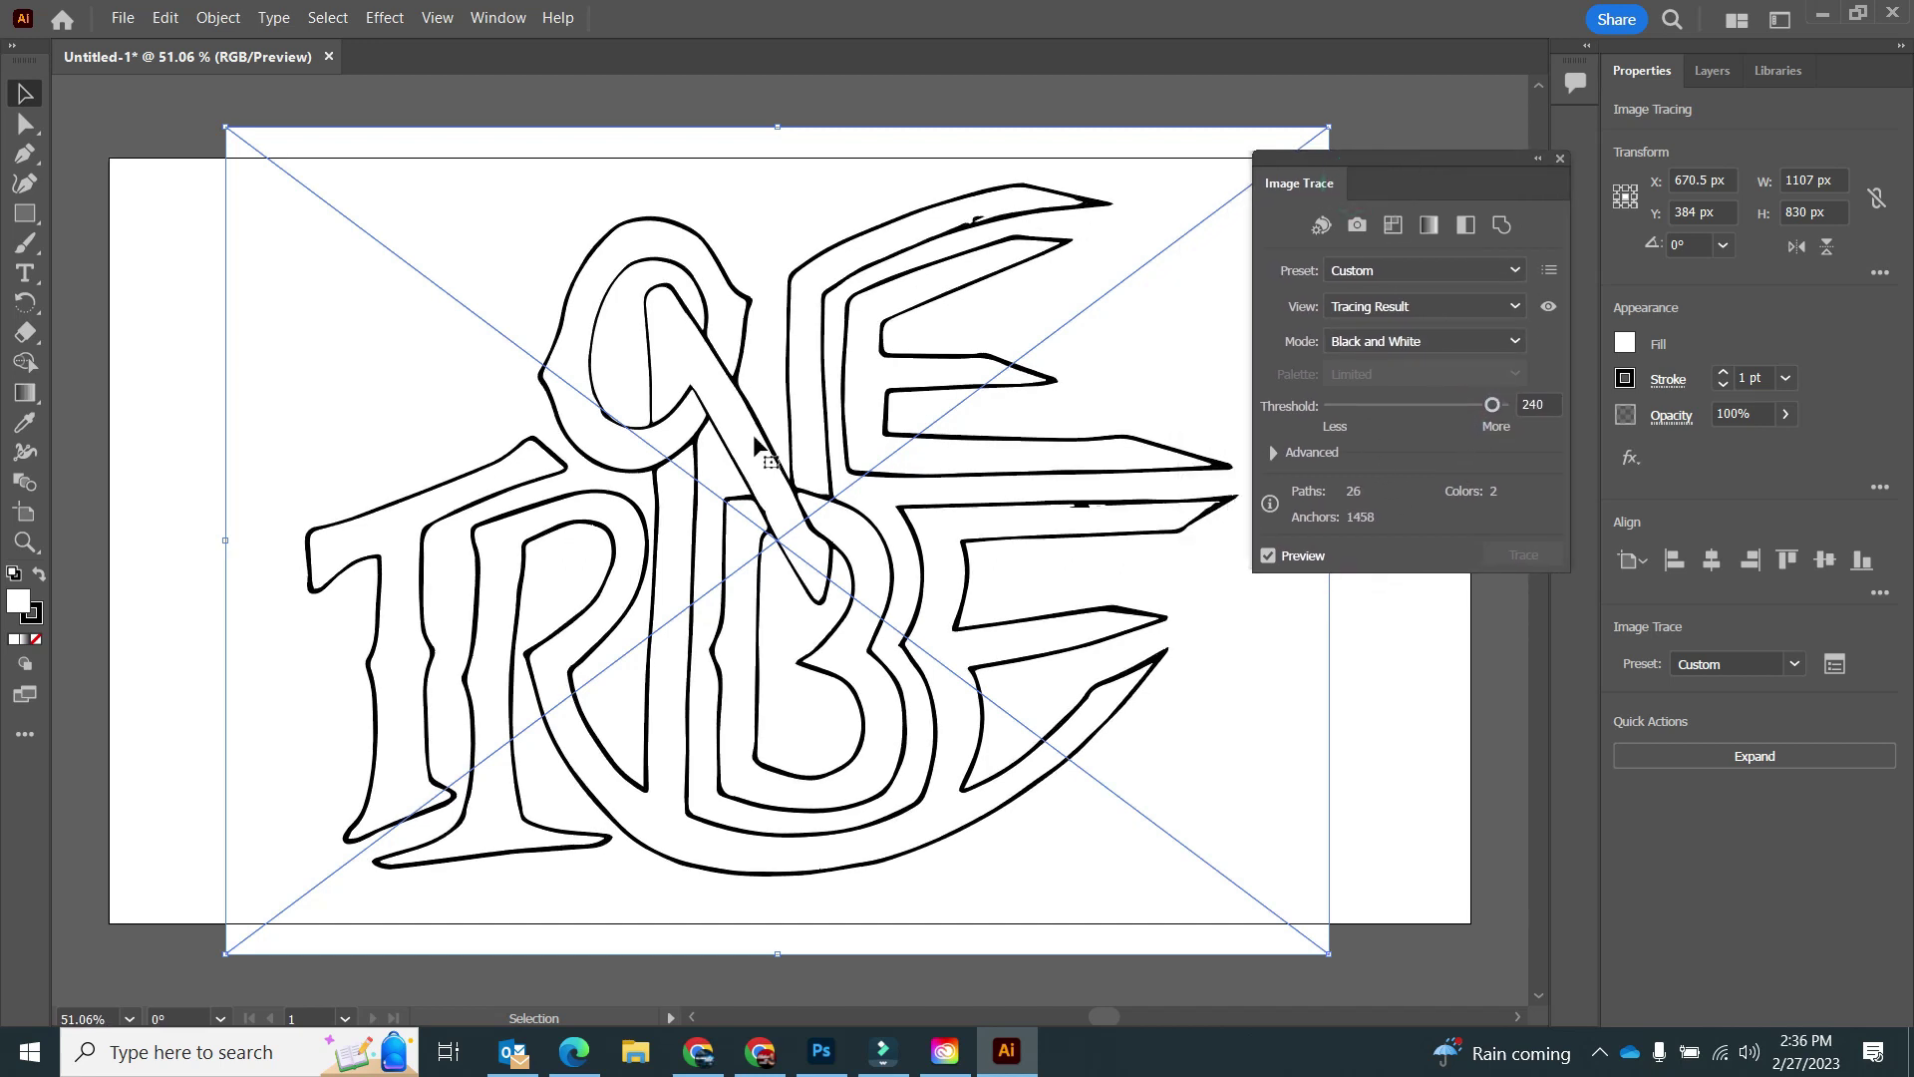
Compare the rough spots in the traced outline of the upper E with the source artwork in Photoshop
{"action": "left_click_drag", "start_coordinate": [970, 216], "coordinate": [1112, 383]}
{"action": "left_click", "coordinate": [822, 1049]}
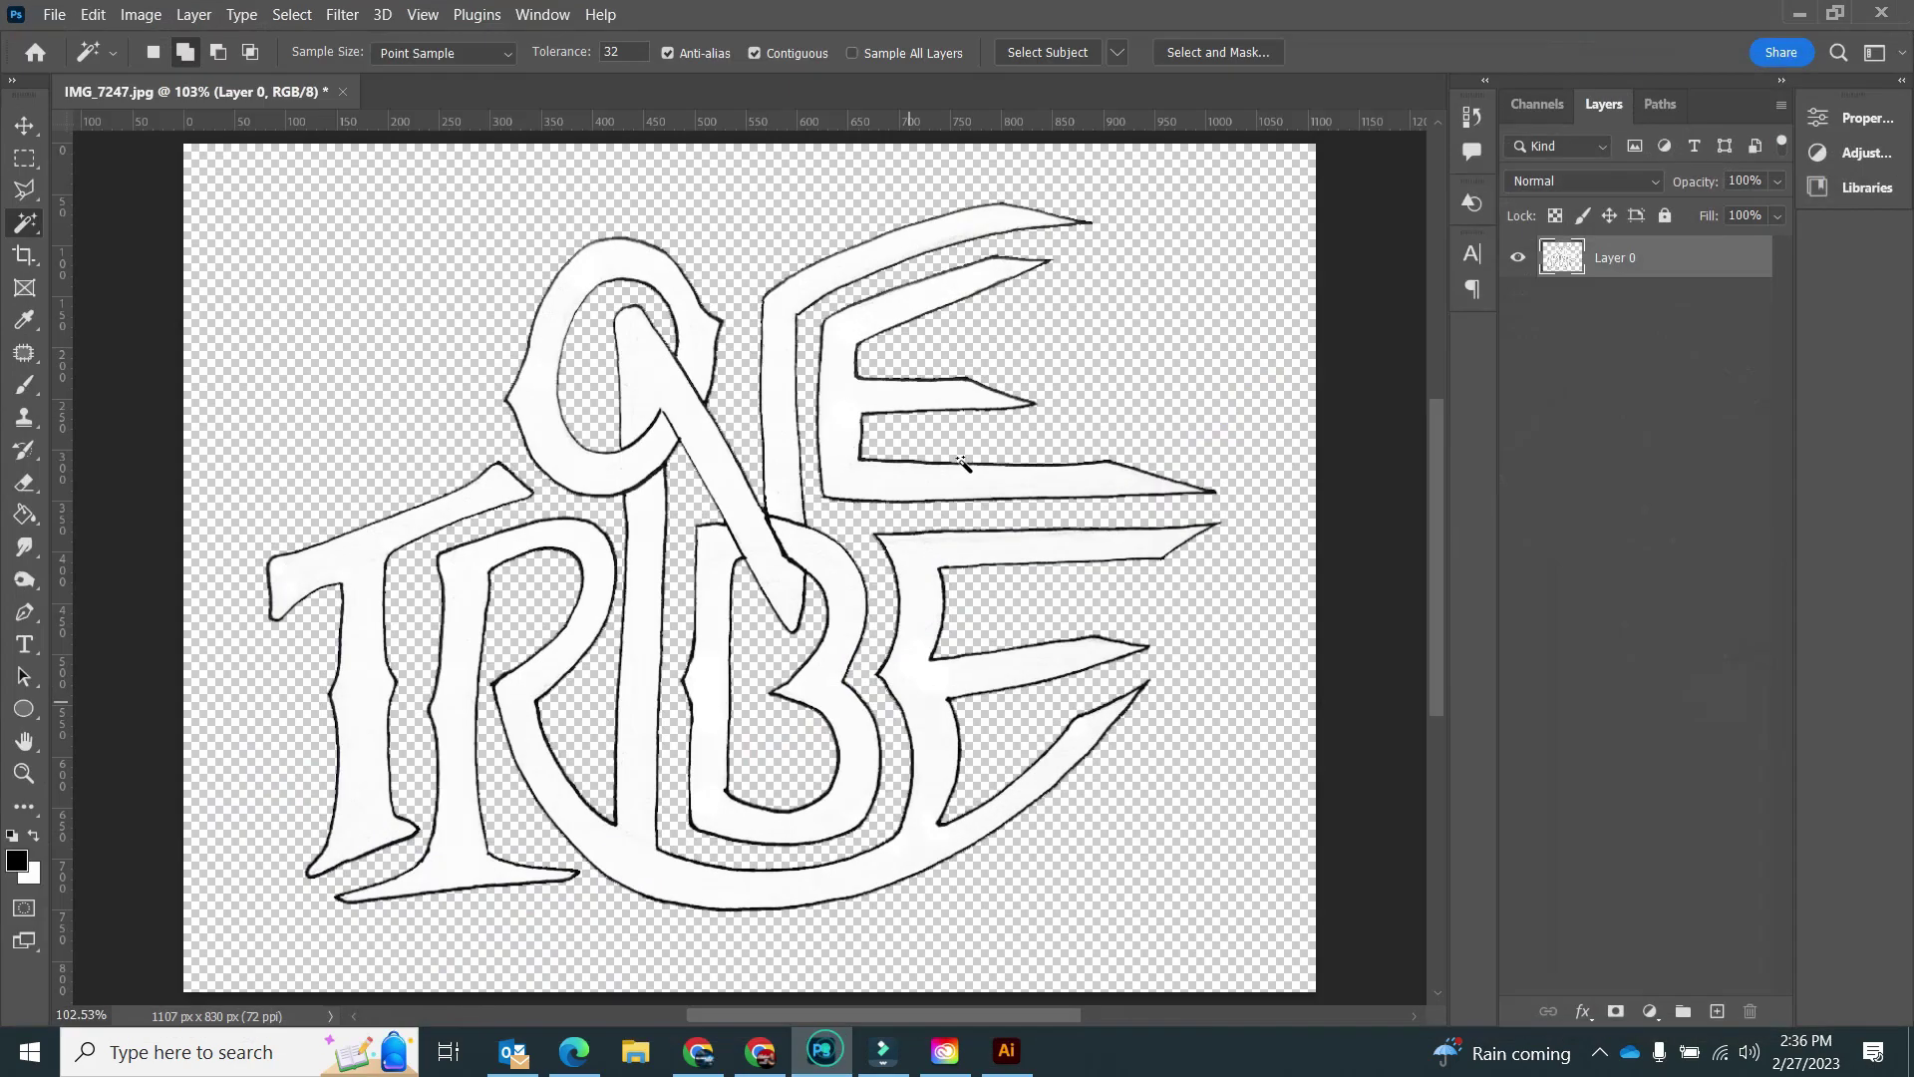
{"action": "left_click", "coordinate": [1005, 1050]}
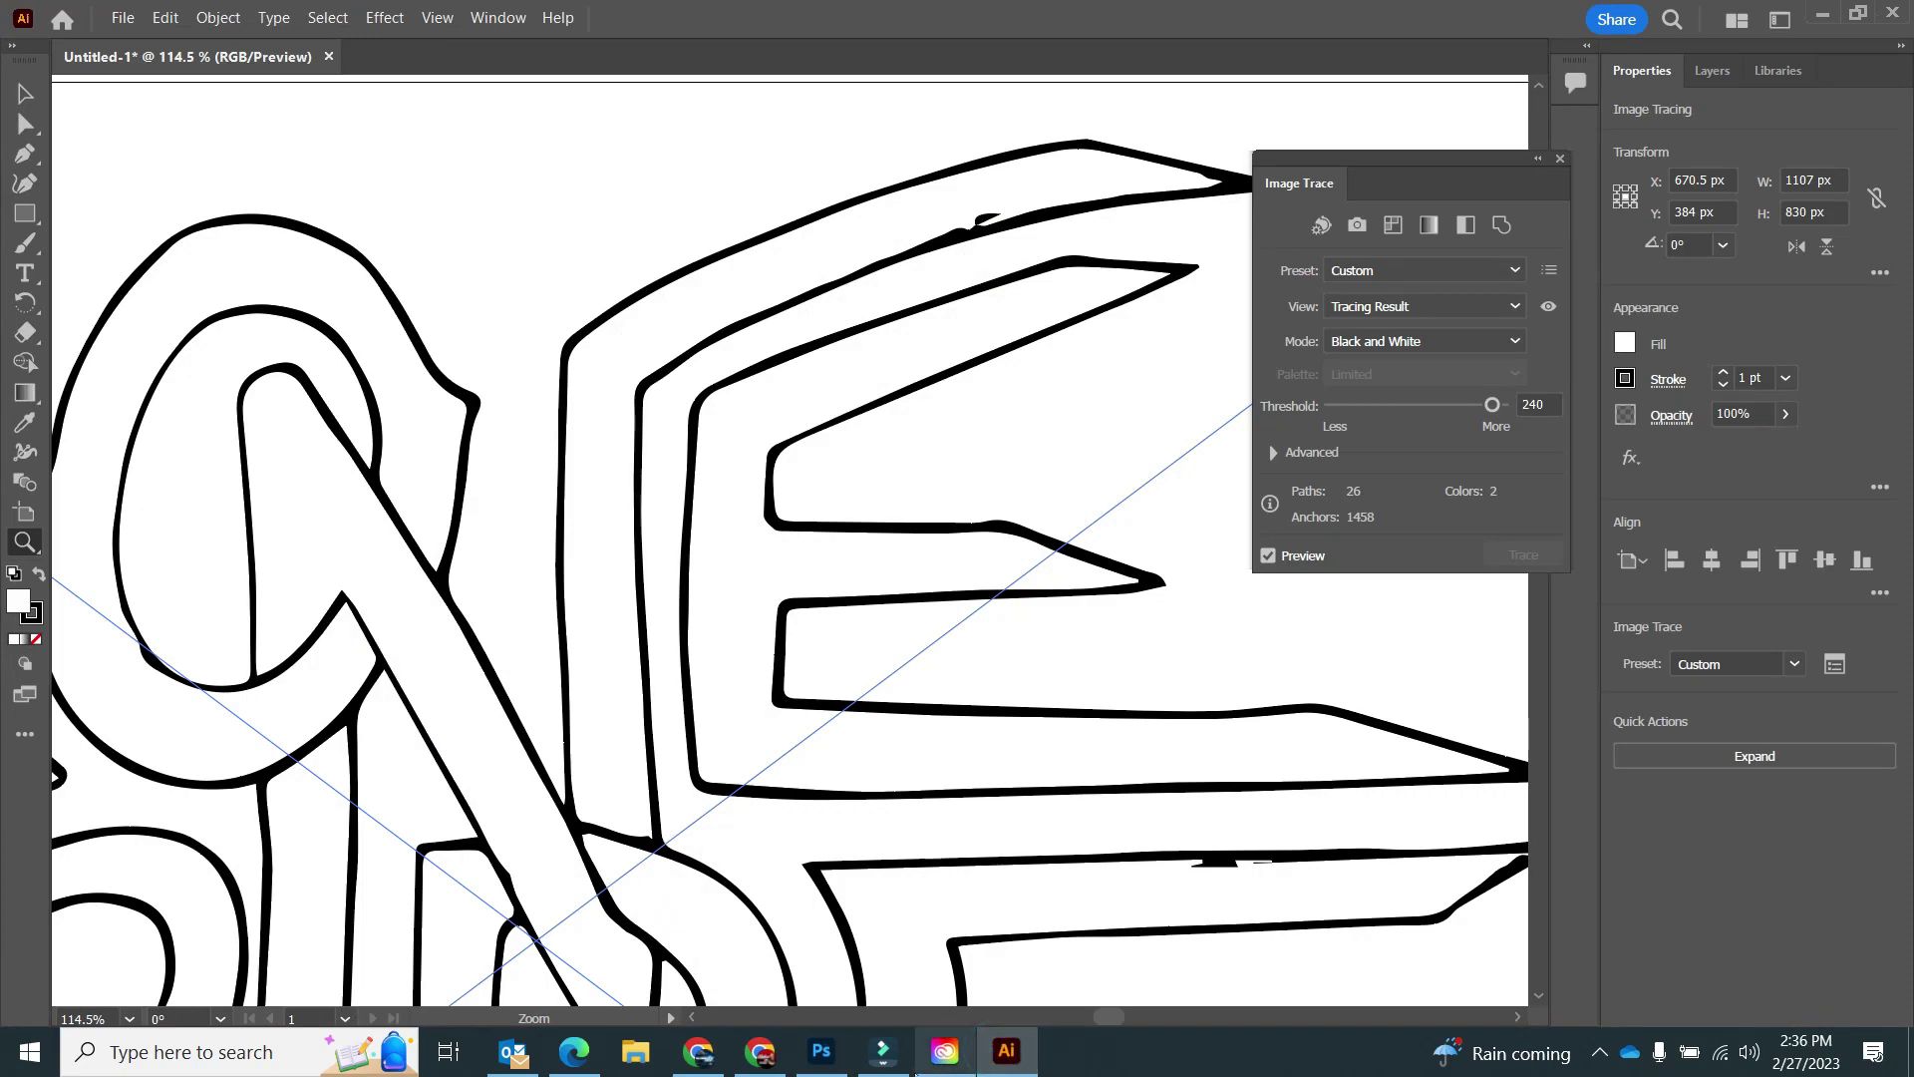
Switch to Photoshop and set up a white 18 px brush at 100% opacity for retouching the upper E
{"action": "left_click", "coordinate": [846, 1055]}
{"action": "left_click", "coordinate": [24, 774]}
{"action": "left_click_drag", "start_coordinate": [948, 221], "coordinate": [95, 346]}
{"action": "left_click", "coordinate": [27, 384]}
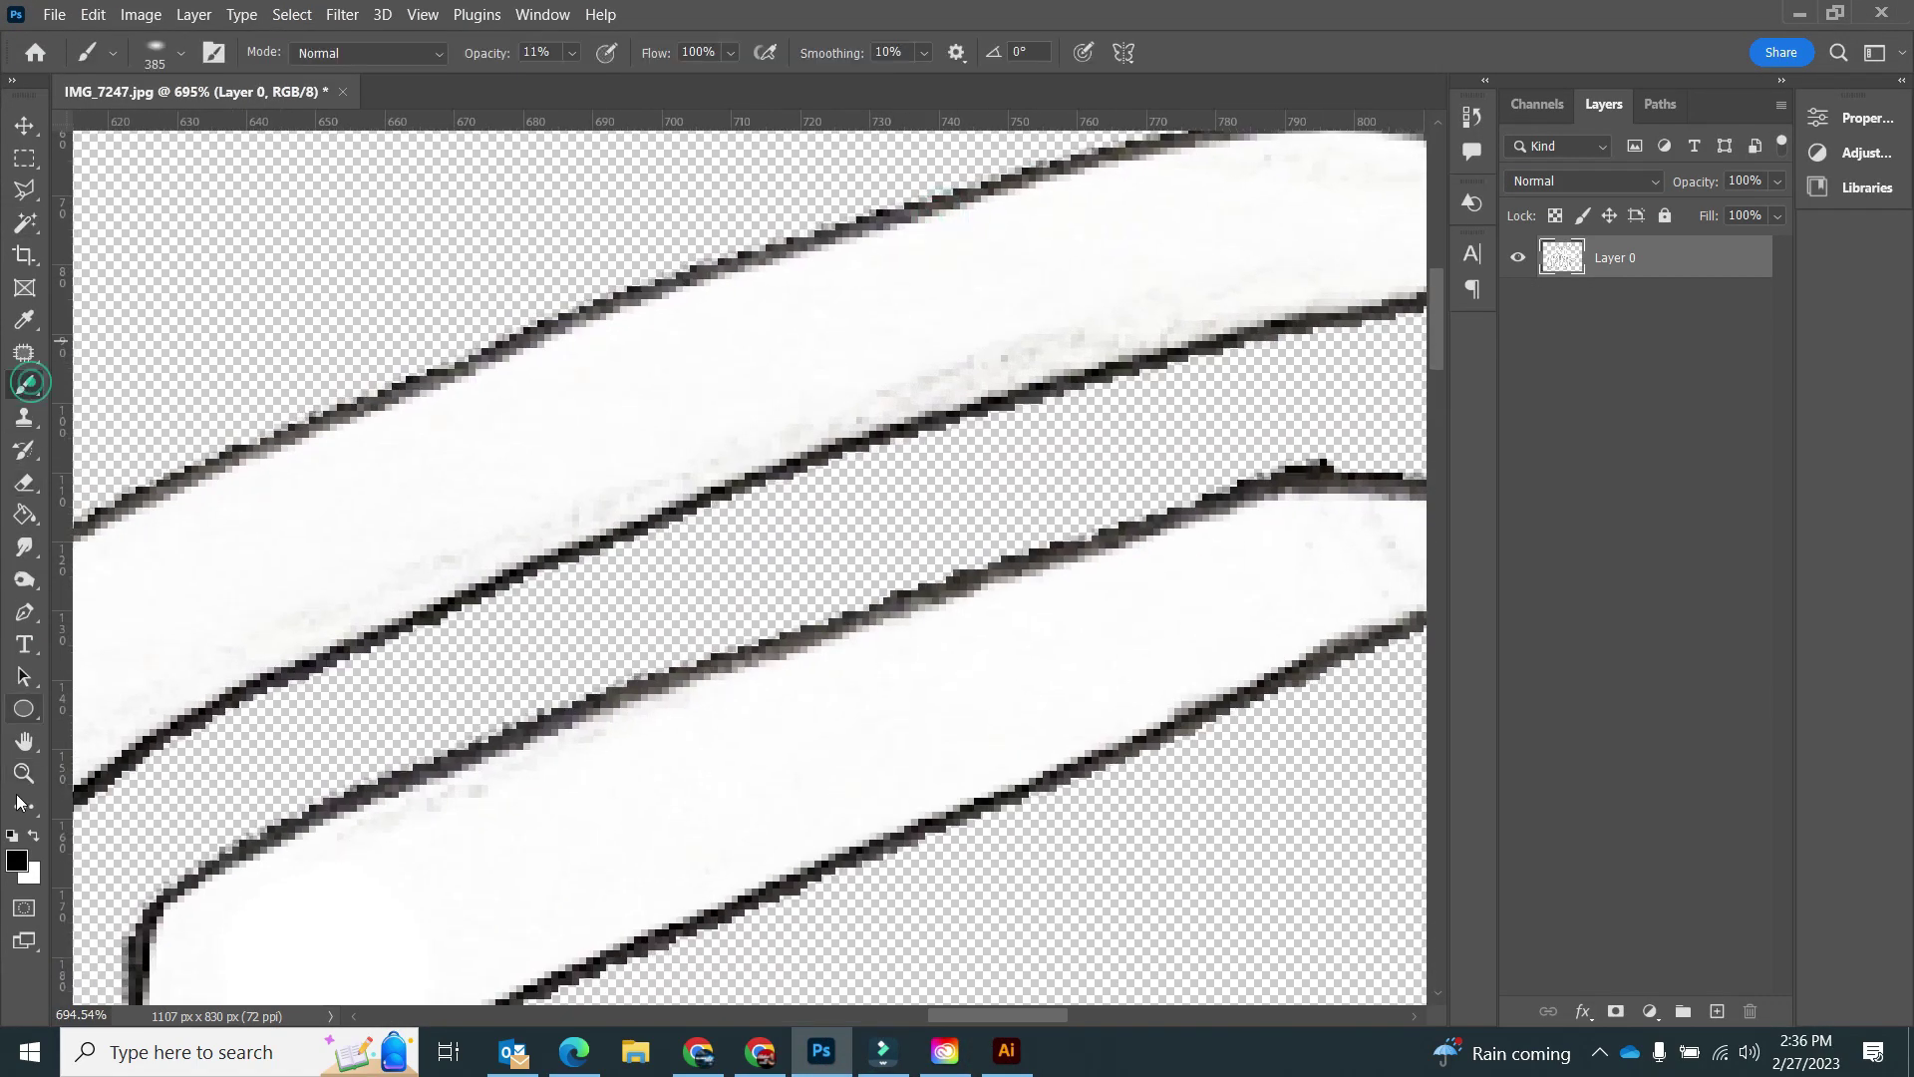
{"action": "left_click", "coordinate": [167, 47]}
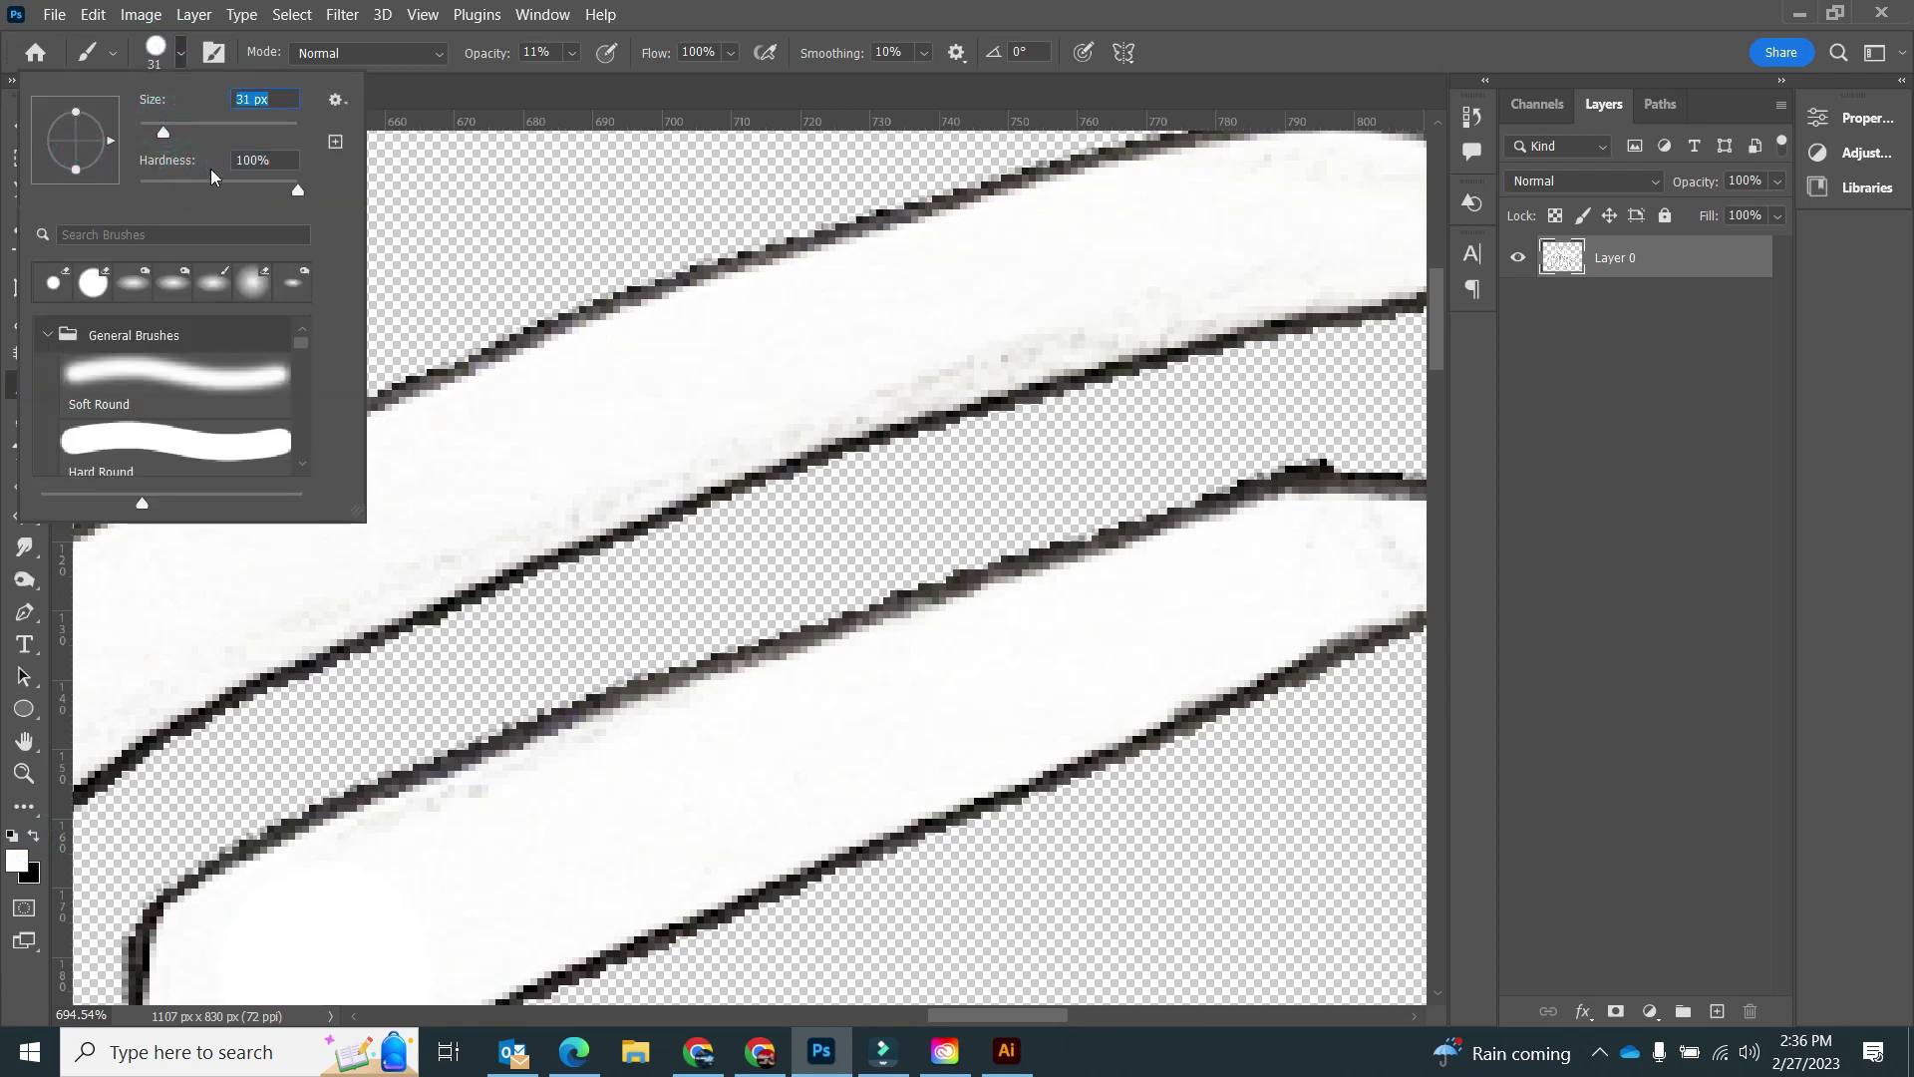
{"action": "left_click", "coordinate": [538, 469]}
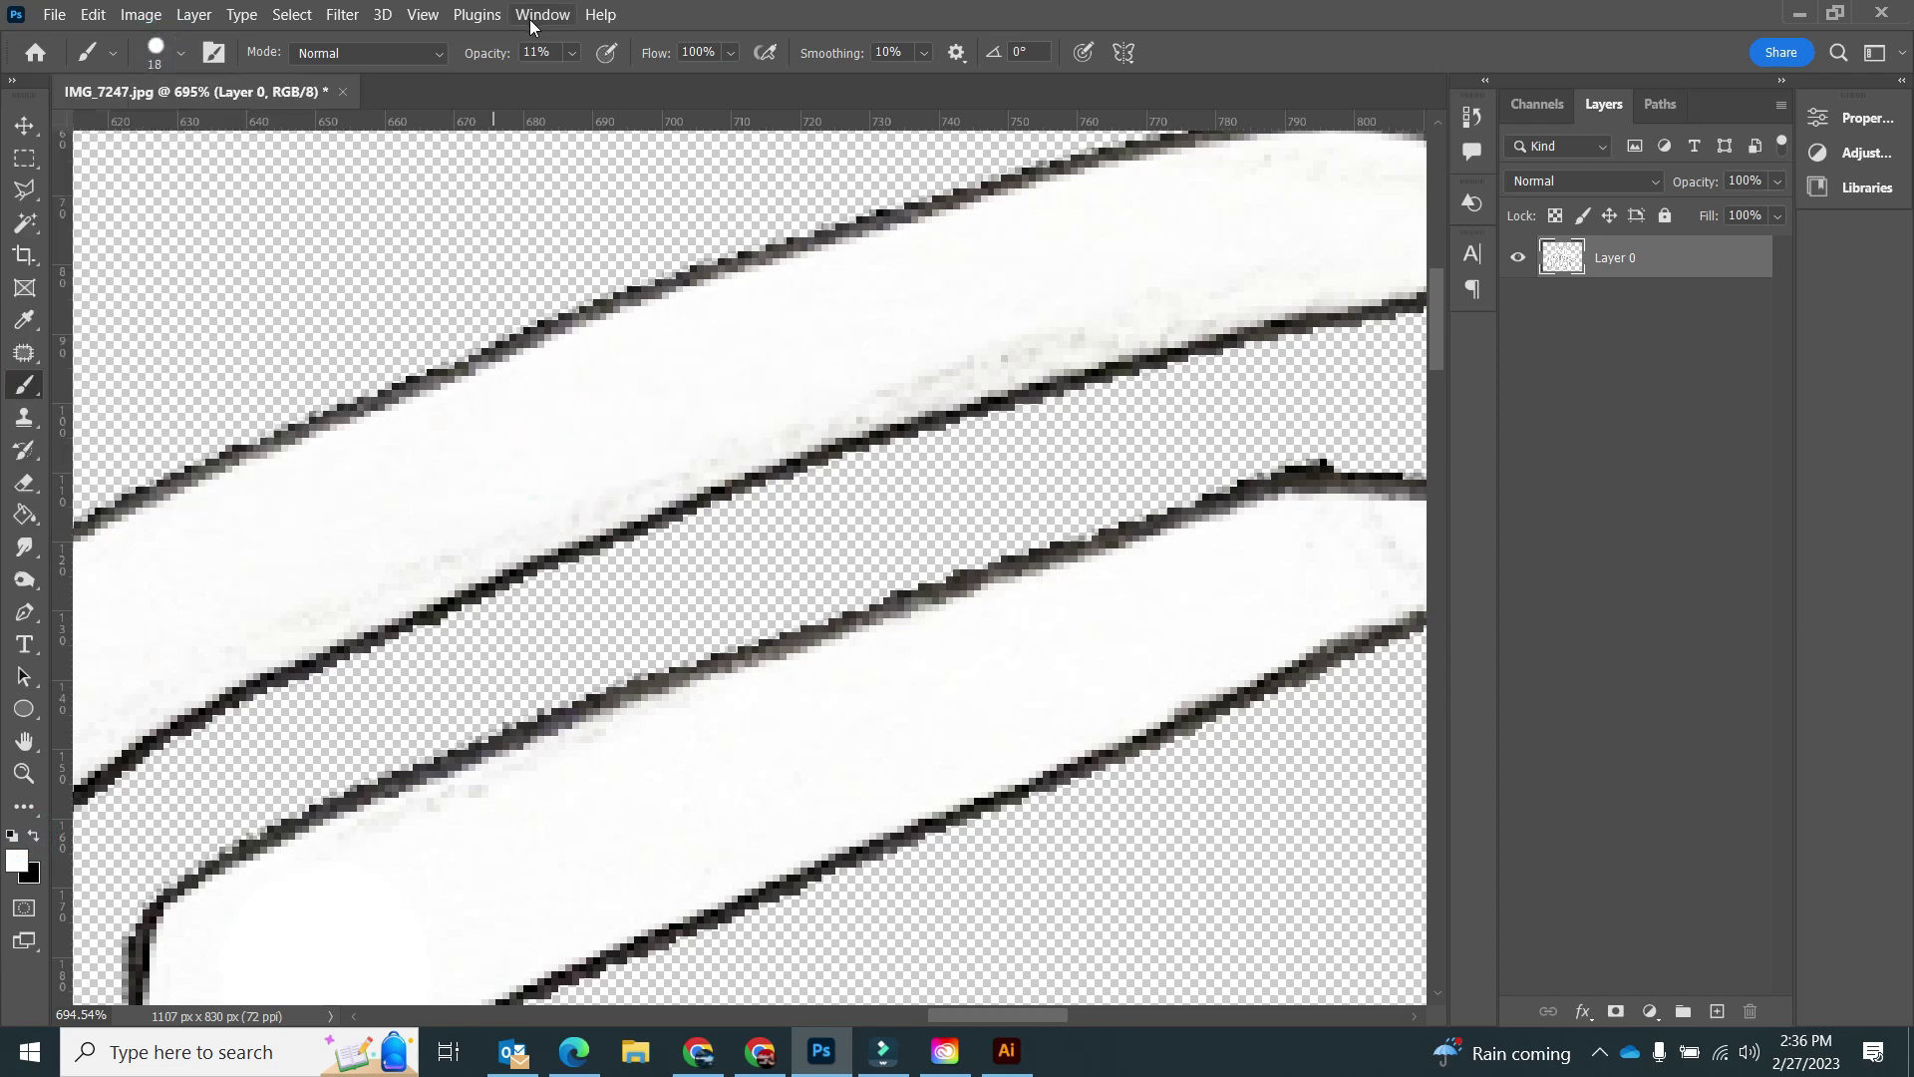
{"action": "left_click", "coordinate": [297, 16]}
{"action": "left_click", "coordinate": [731, 388]}
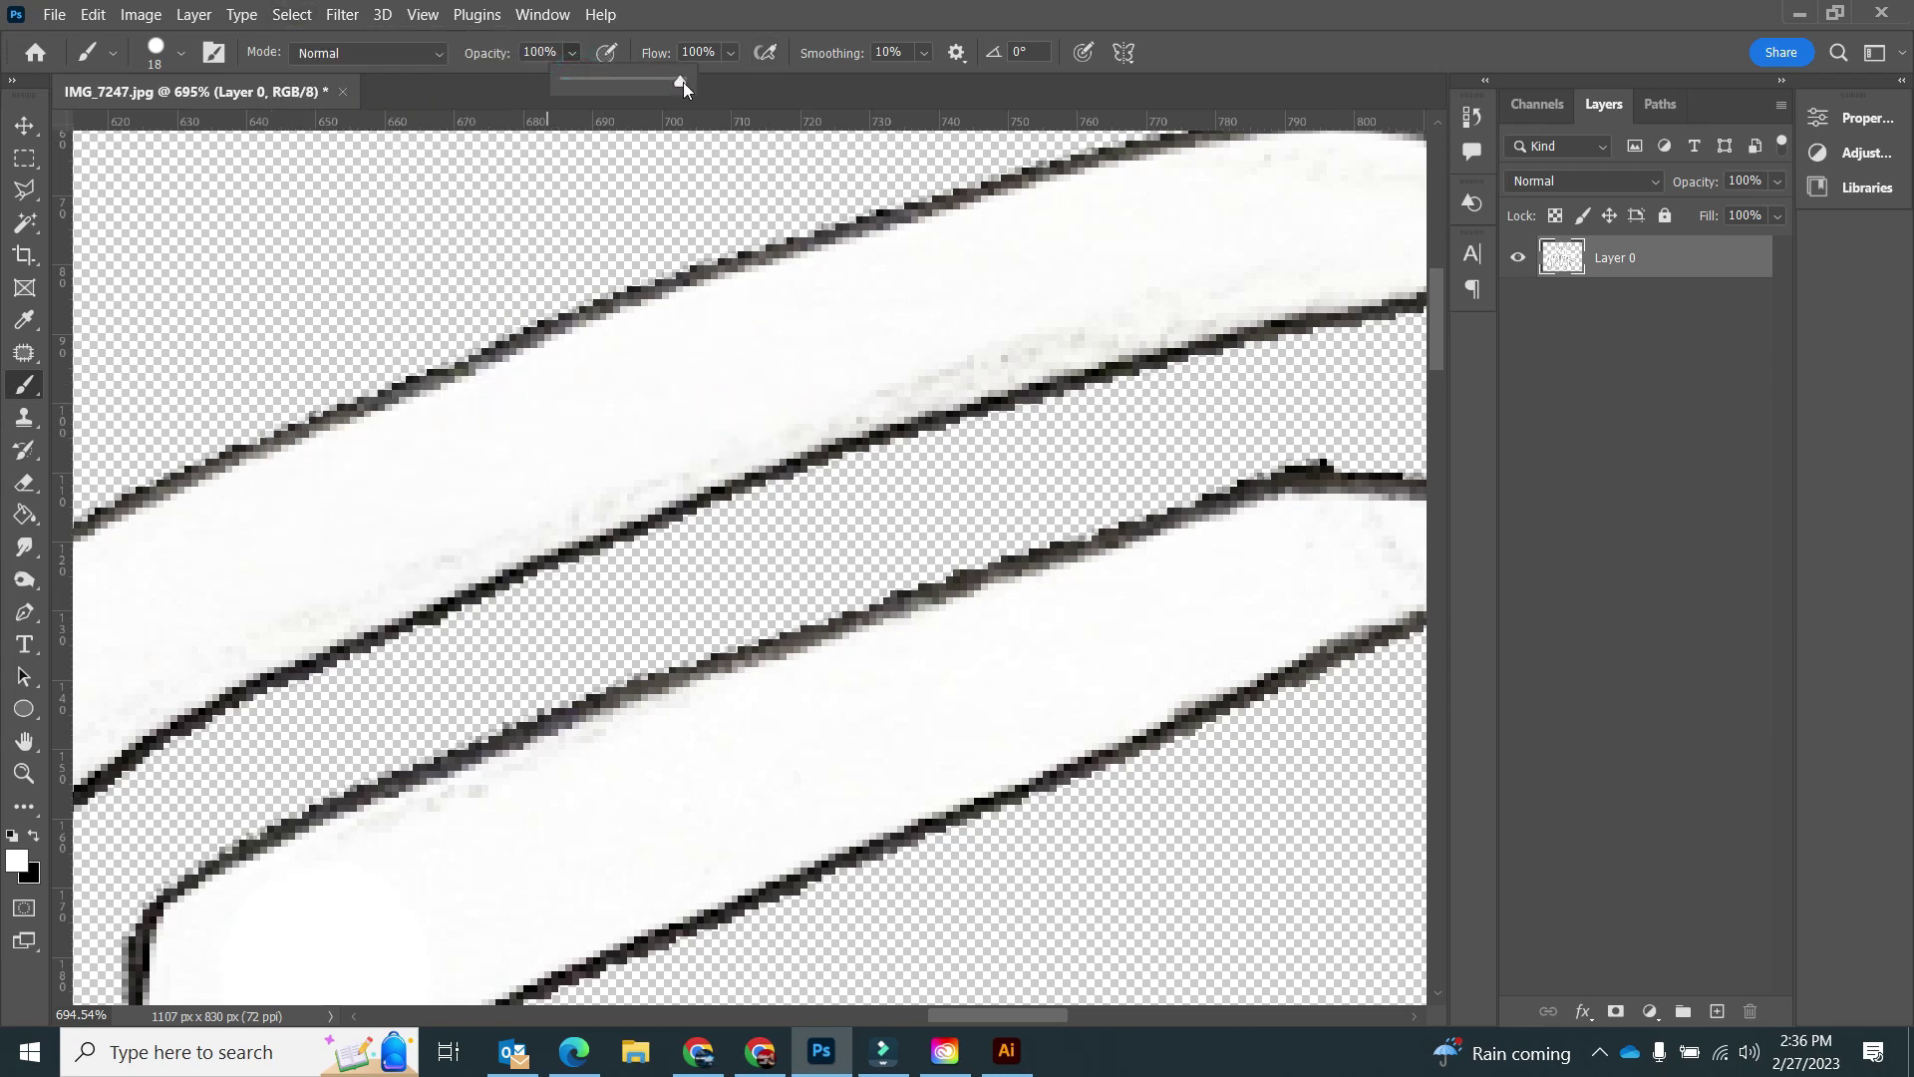
Paint white over the grey smudges inside the two top strokes of the upper E
{"action": "left_click", "coordinate": [1026, 299]}
{"action": "left_click_drag", "start_coordinate": [530, 484], "coordinate": [325, 566]}
{"action": "left_click_drag", "start_coordinate": [1266, 244], "coordinate": [1056, 299]}
{"action": "left_click", "coordinate": [1304, 221]}
{"action": "left_click_drag", "start_coordinate": [1293, 513], "coordinate": [1081, 518]}
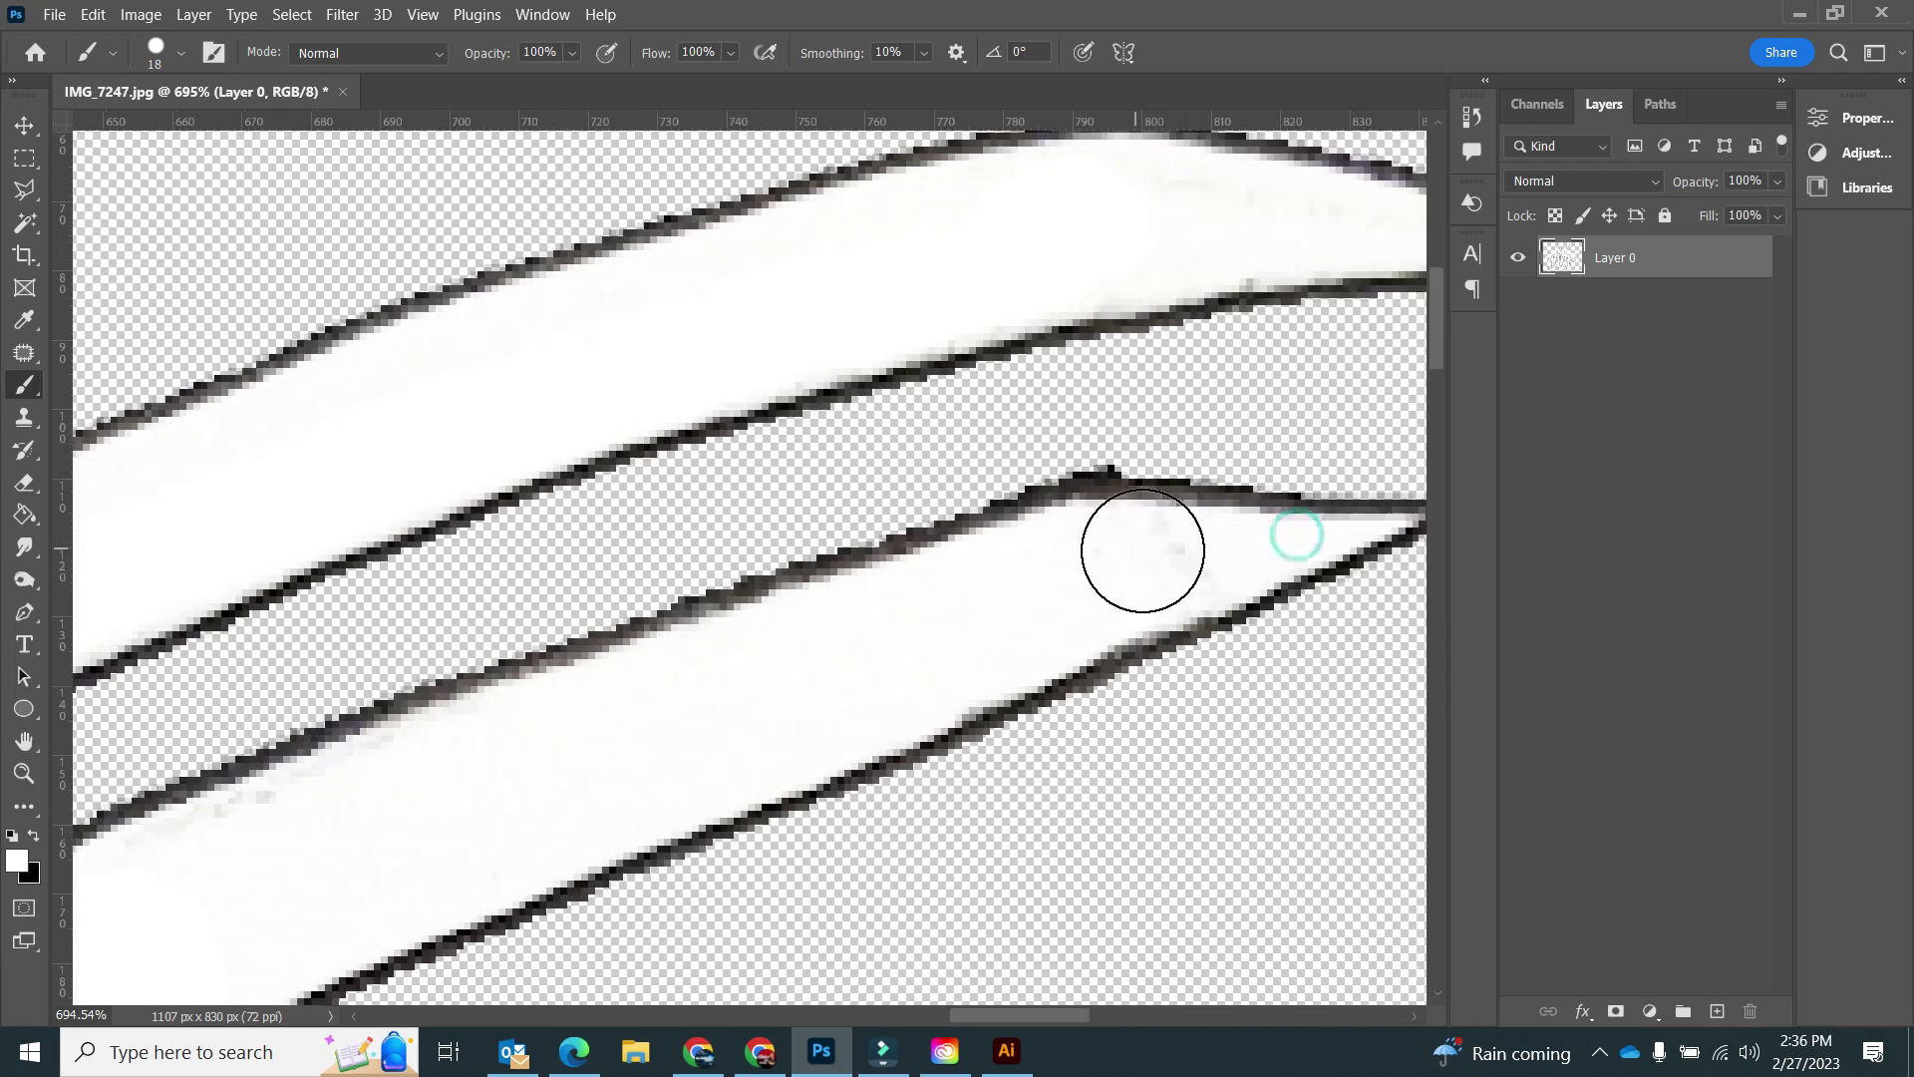
{"action": "left_click_drag", "start_coordinate": [1156, 234], "coordinate": [1250, 228]}
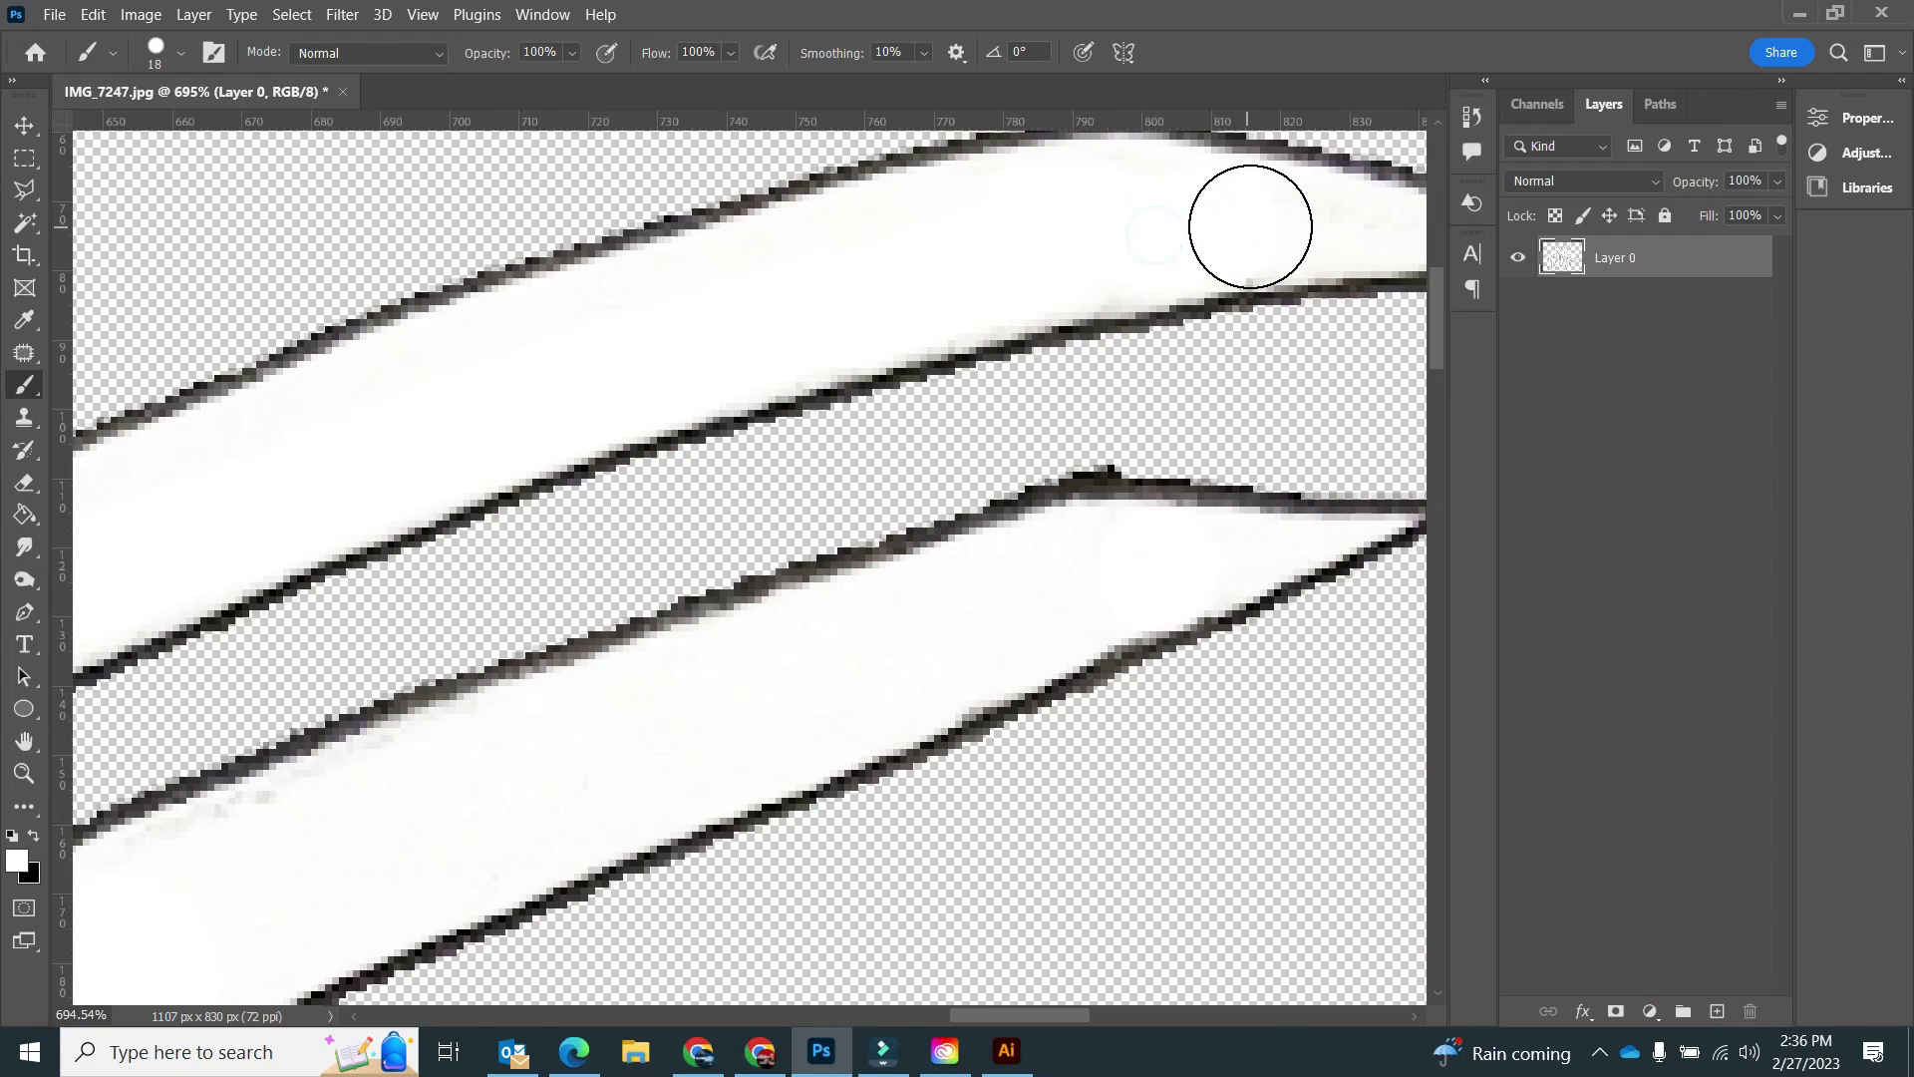
{"action": "left_click", "coordinate": [1098, 249]}
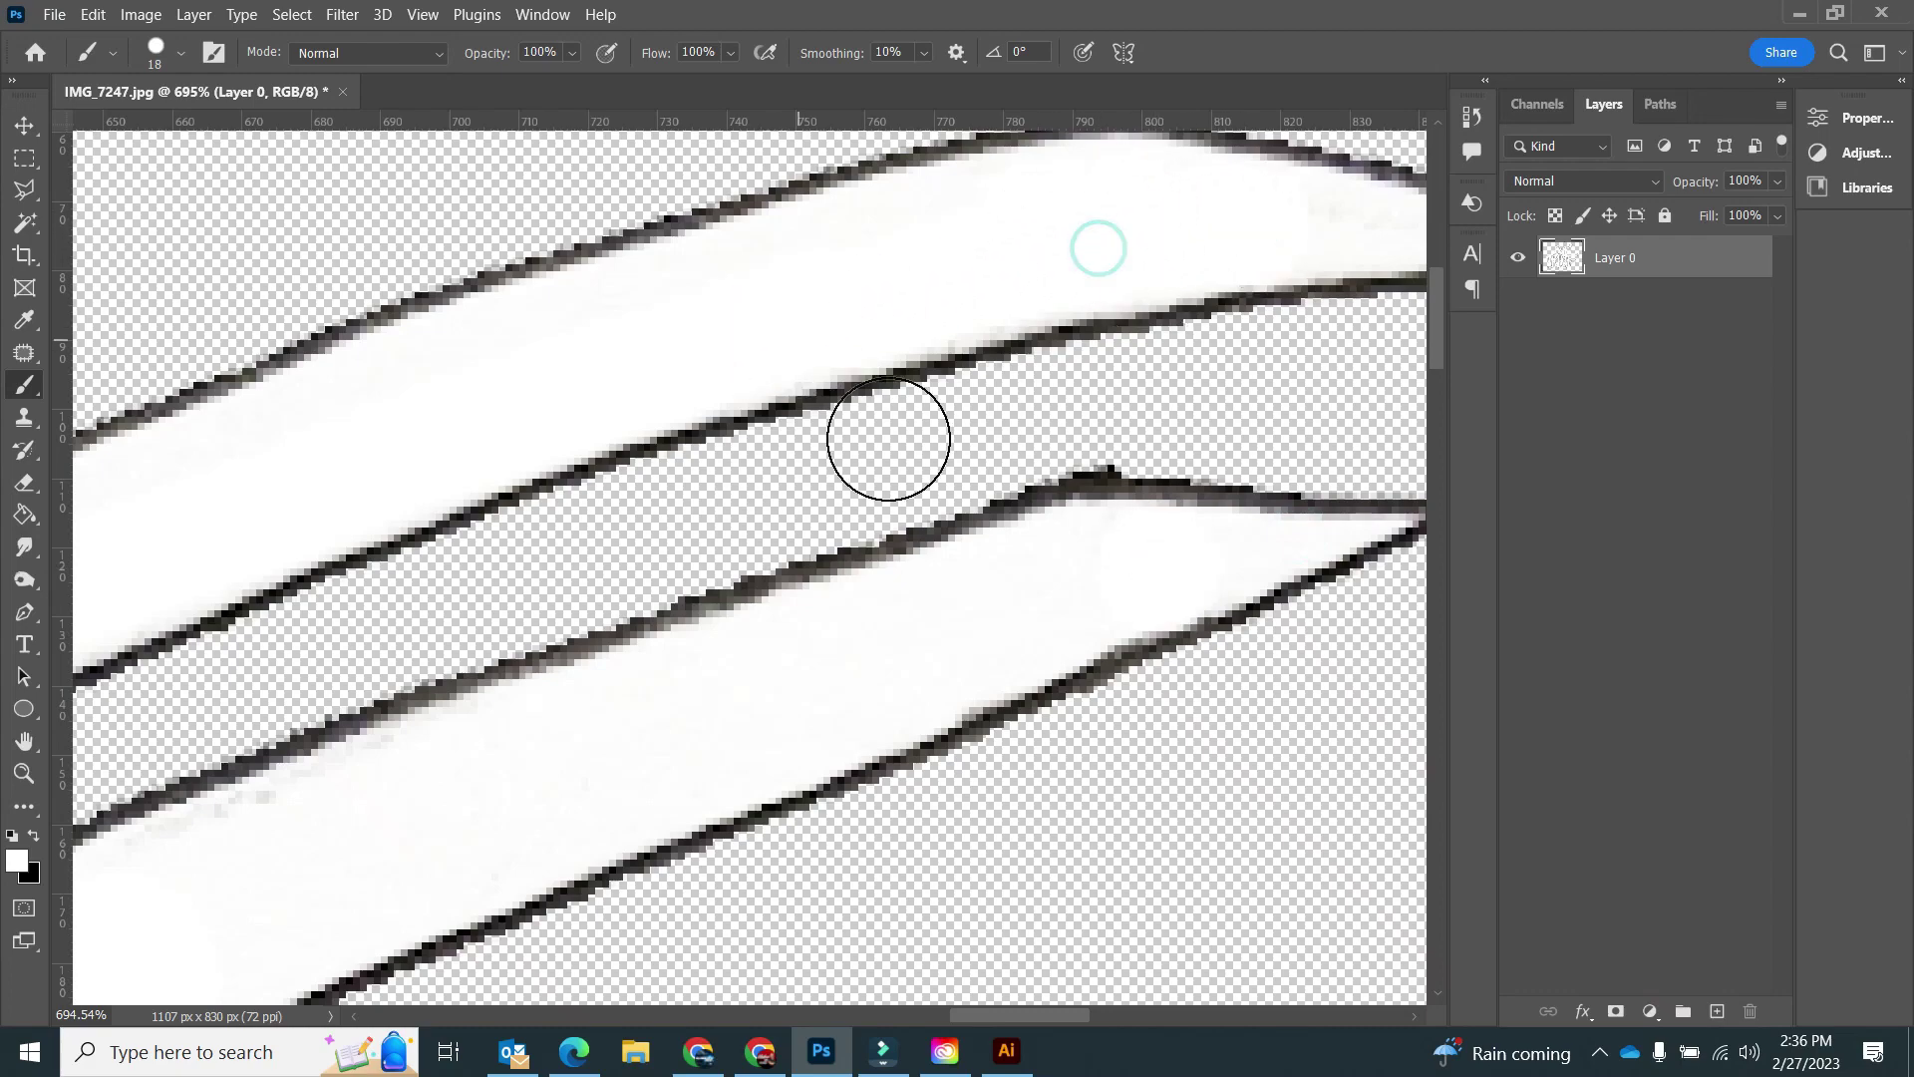
Check the trace in Illustrator, return to Photoshop, and paint white over smudges in the upper E's middle arm and the bend above it
{"action": "left_click", "coordinate": [977, 1061]}
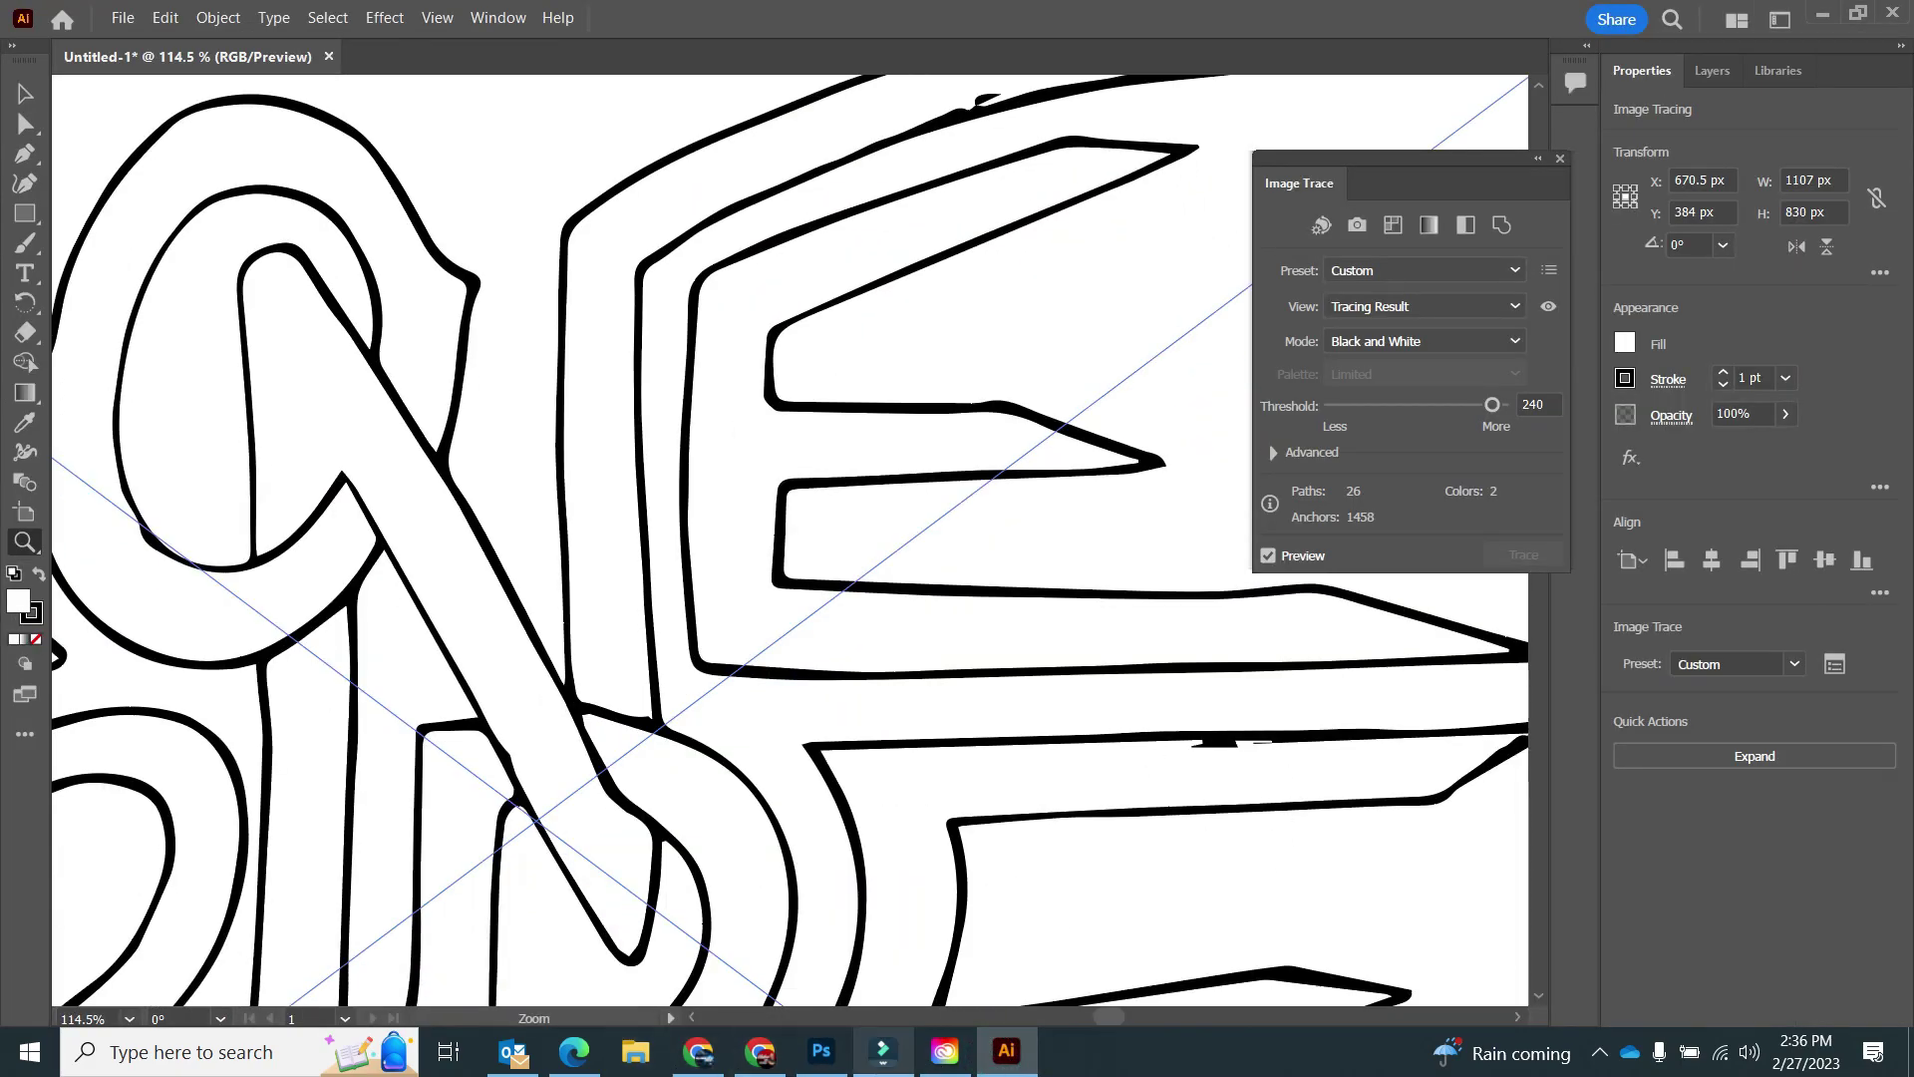
{"action": "left_click", "coordinate": [819, 1055]}
{"action": "scroll", "coordinate": [854, 410], "scroll_direction": "down", "scroll_amount": 5}
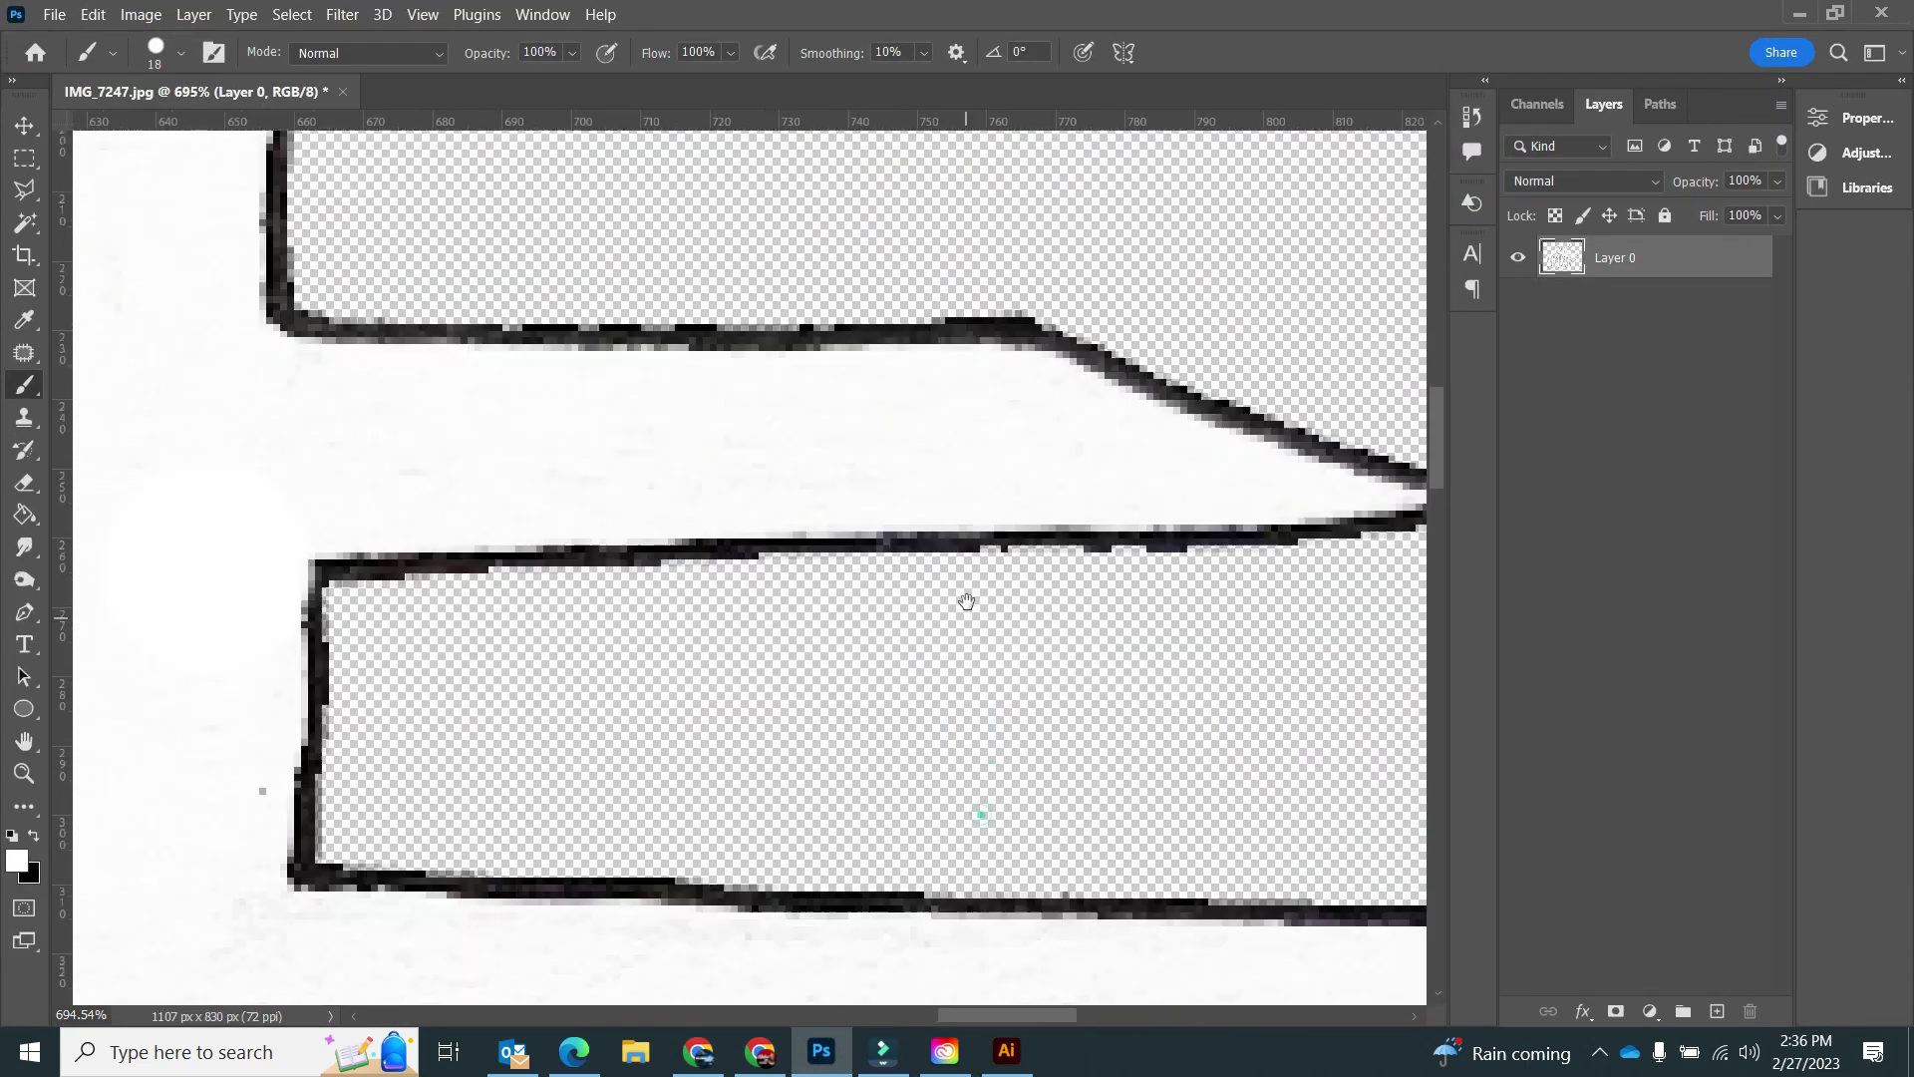
{"action": "left_click_drag", "start_coordinate": [817, 379], "coordinate": [564, 371]}
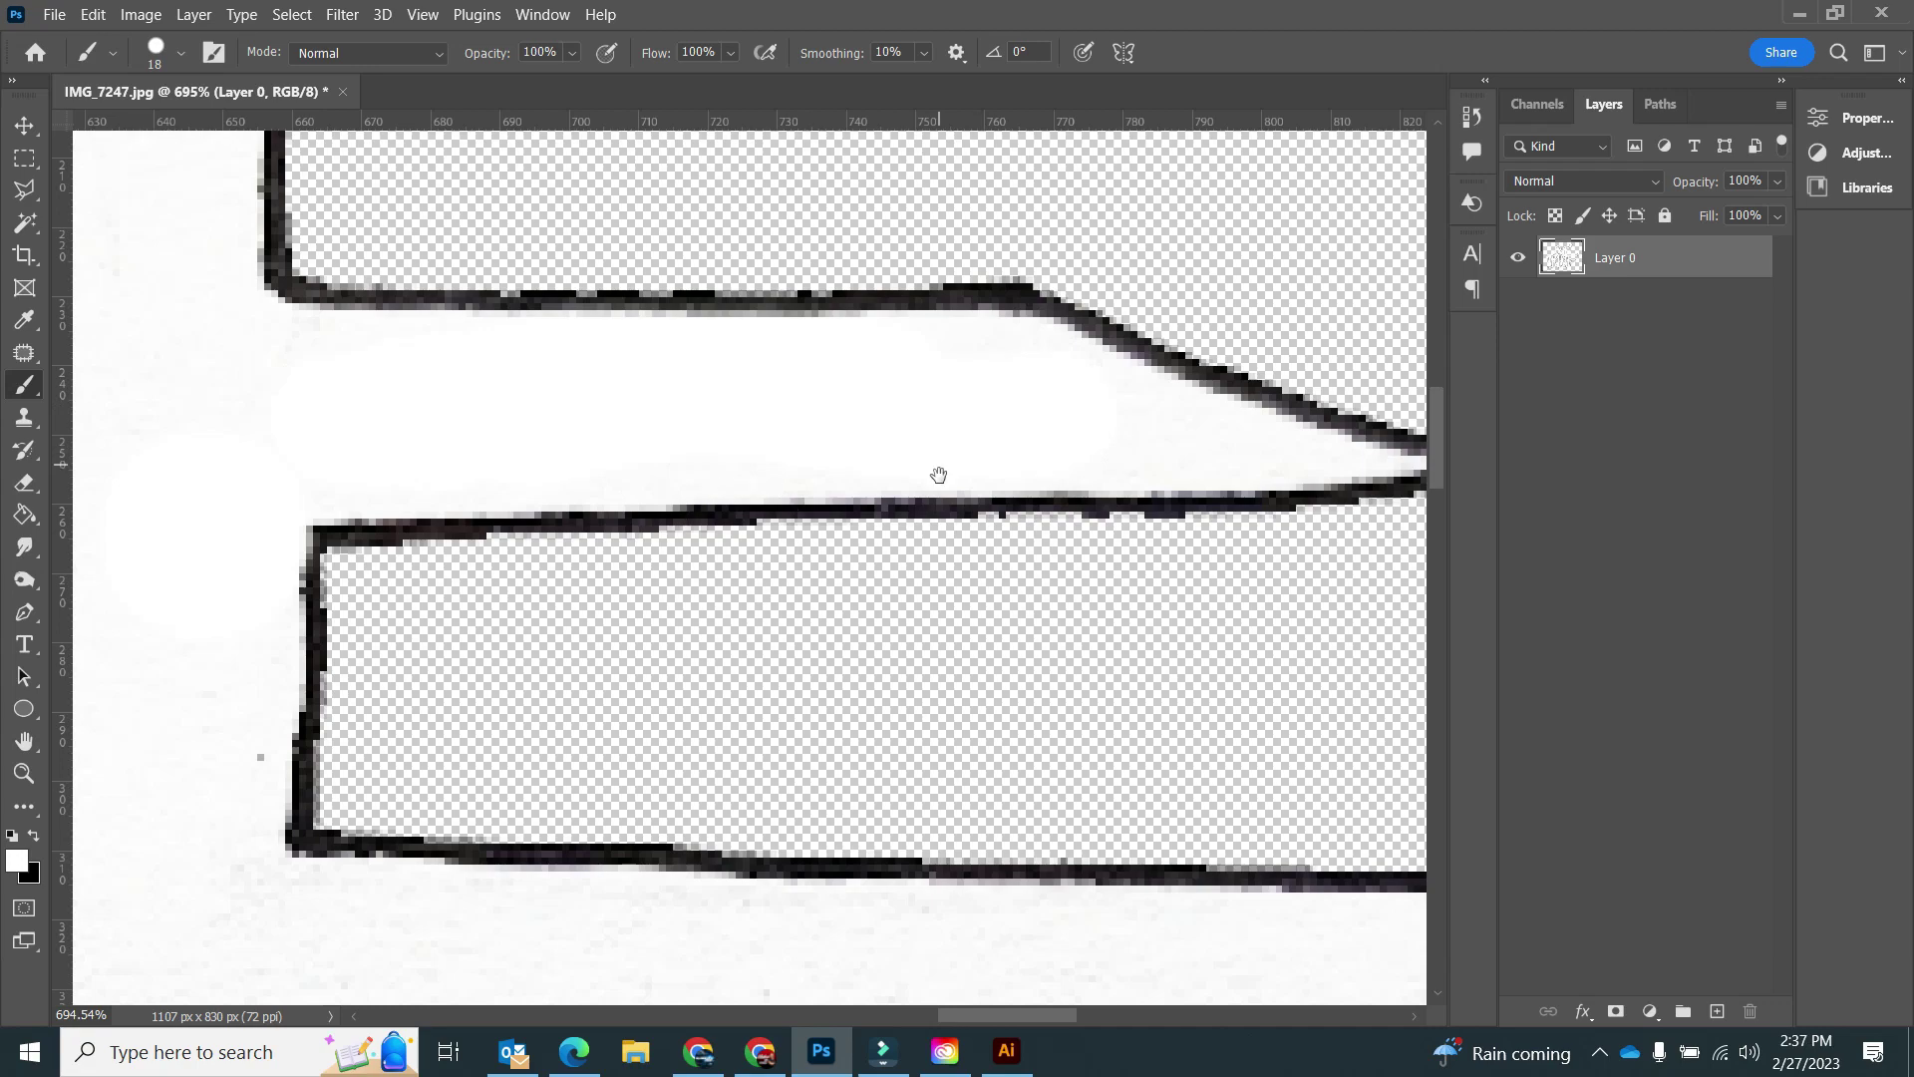
{"action": "scroll", "coordinate": [938, 474], "scroll_direction": "up", "scroll_amount": 8}
{"action": "left_click_drag", "start_coordinate": [574, 601], "coordinate": [396, 670]}
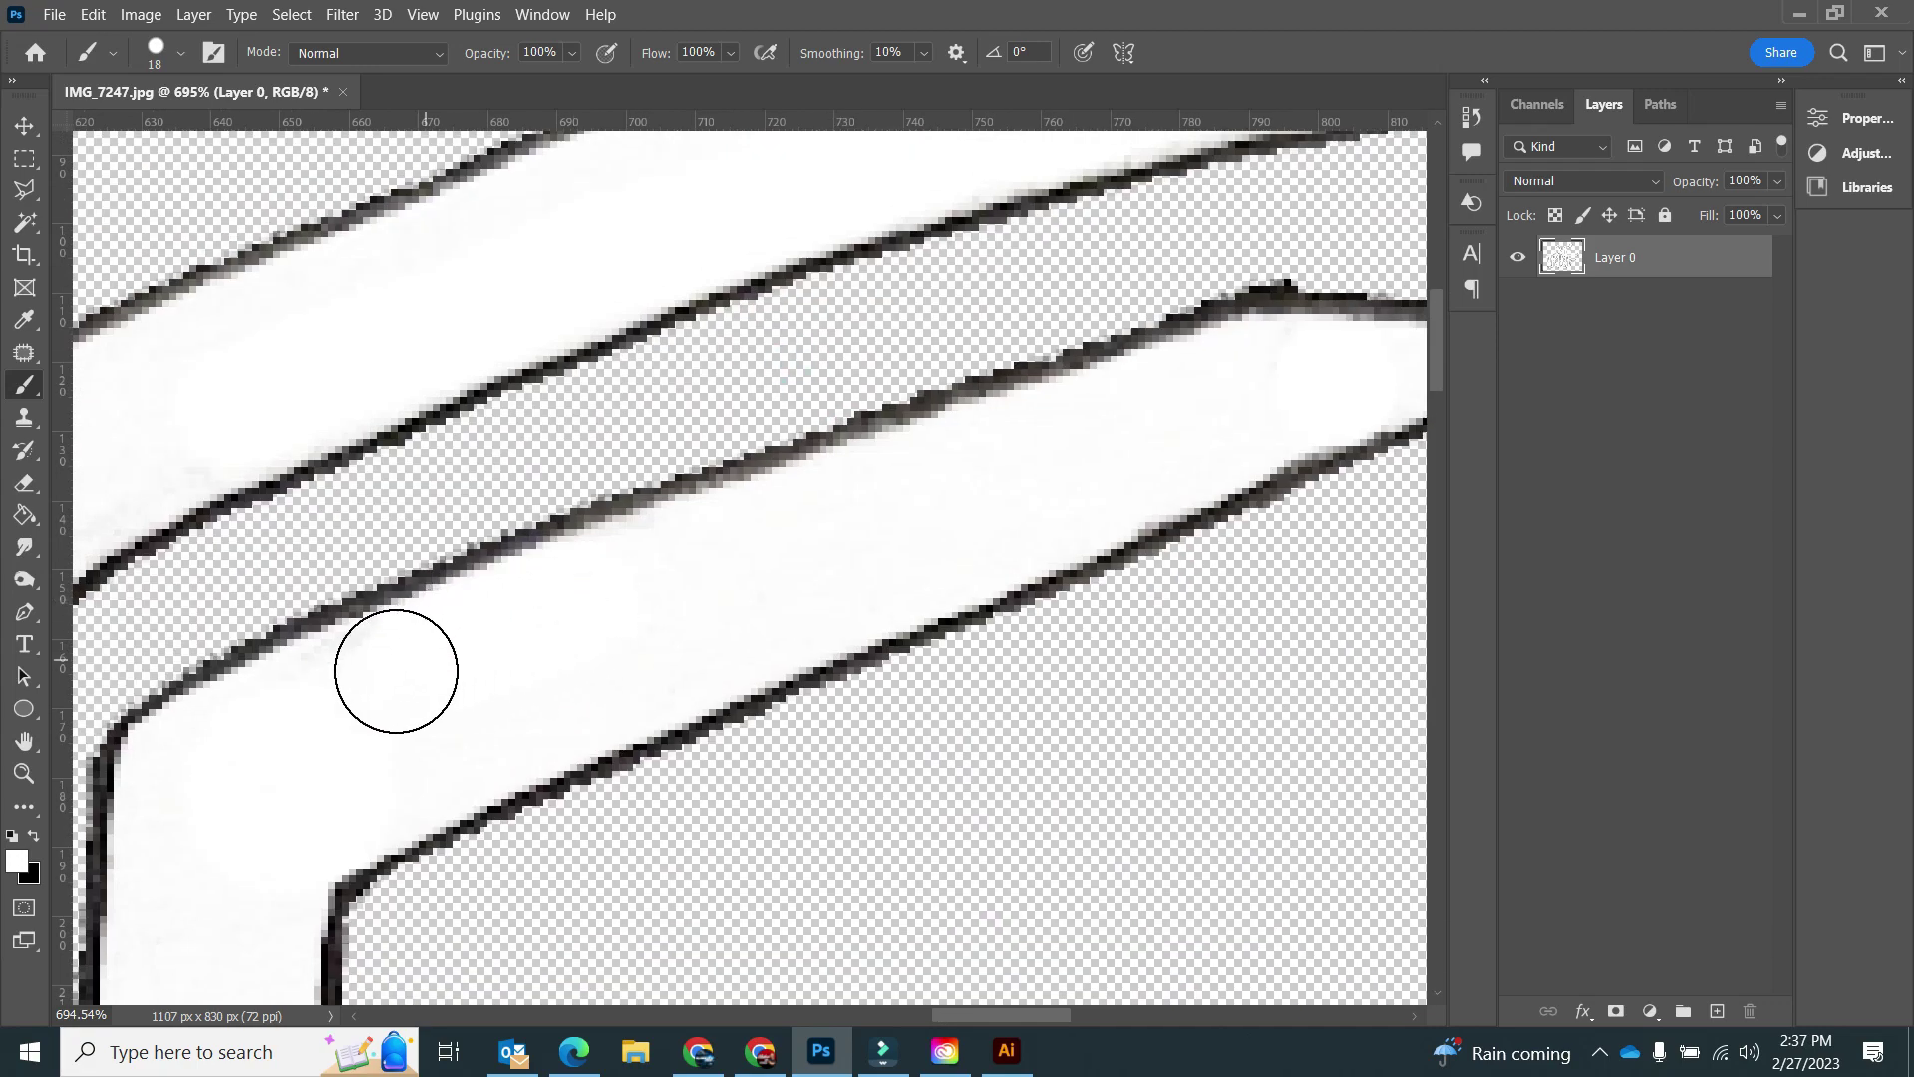
Paint the remaining smudges in the upper E's middle arm and bottom arm white
{"action": "scroll", "coordinate": [1067, 725], "scroll_direction": "down", "scroll_amount": 7}
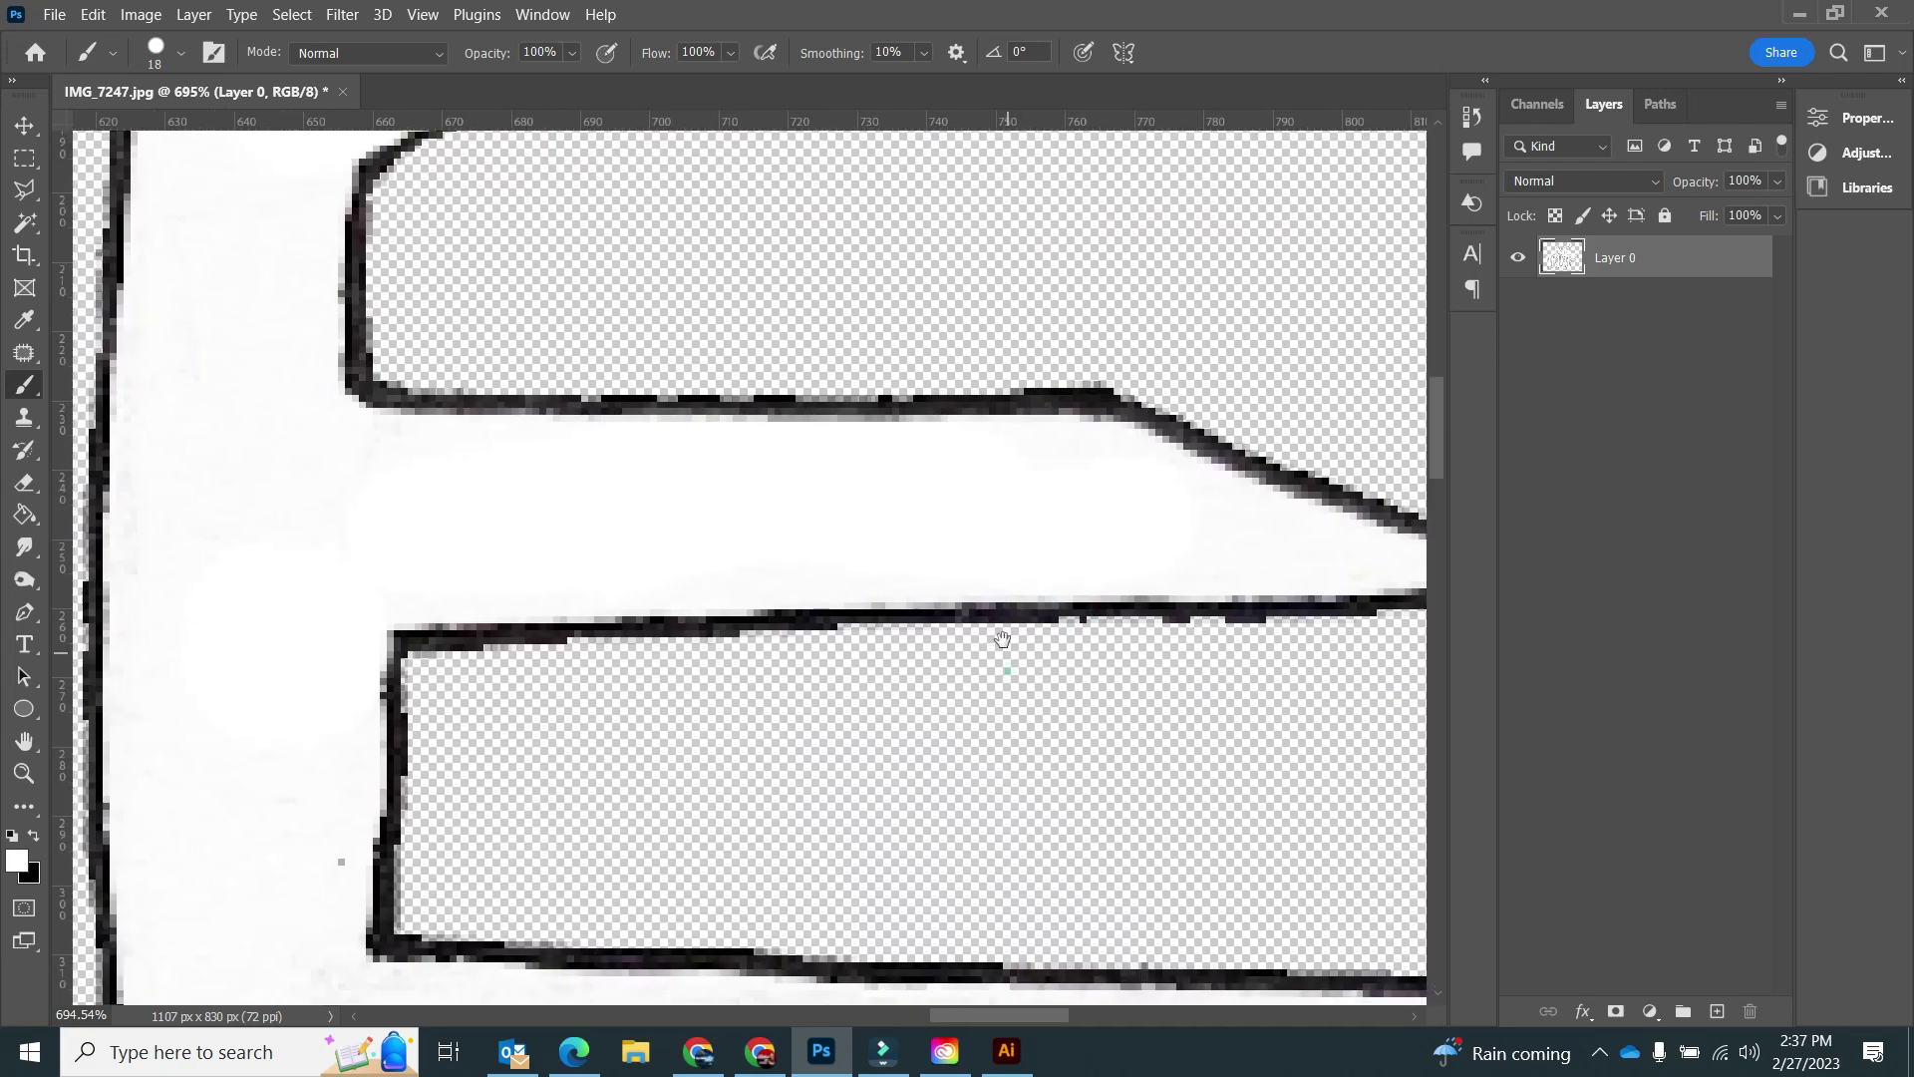
{"action": "left_click_drag", "start_coordinate": [908, 453], "coordinate": [777, 455]}
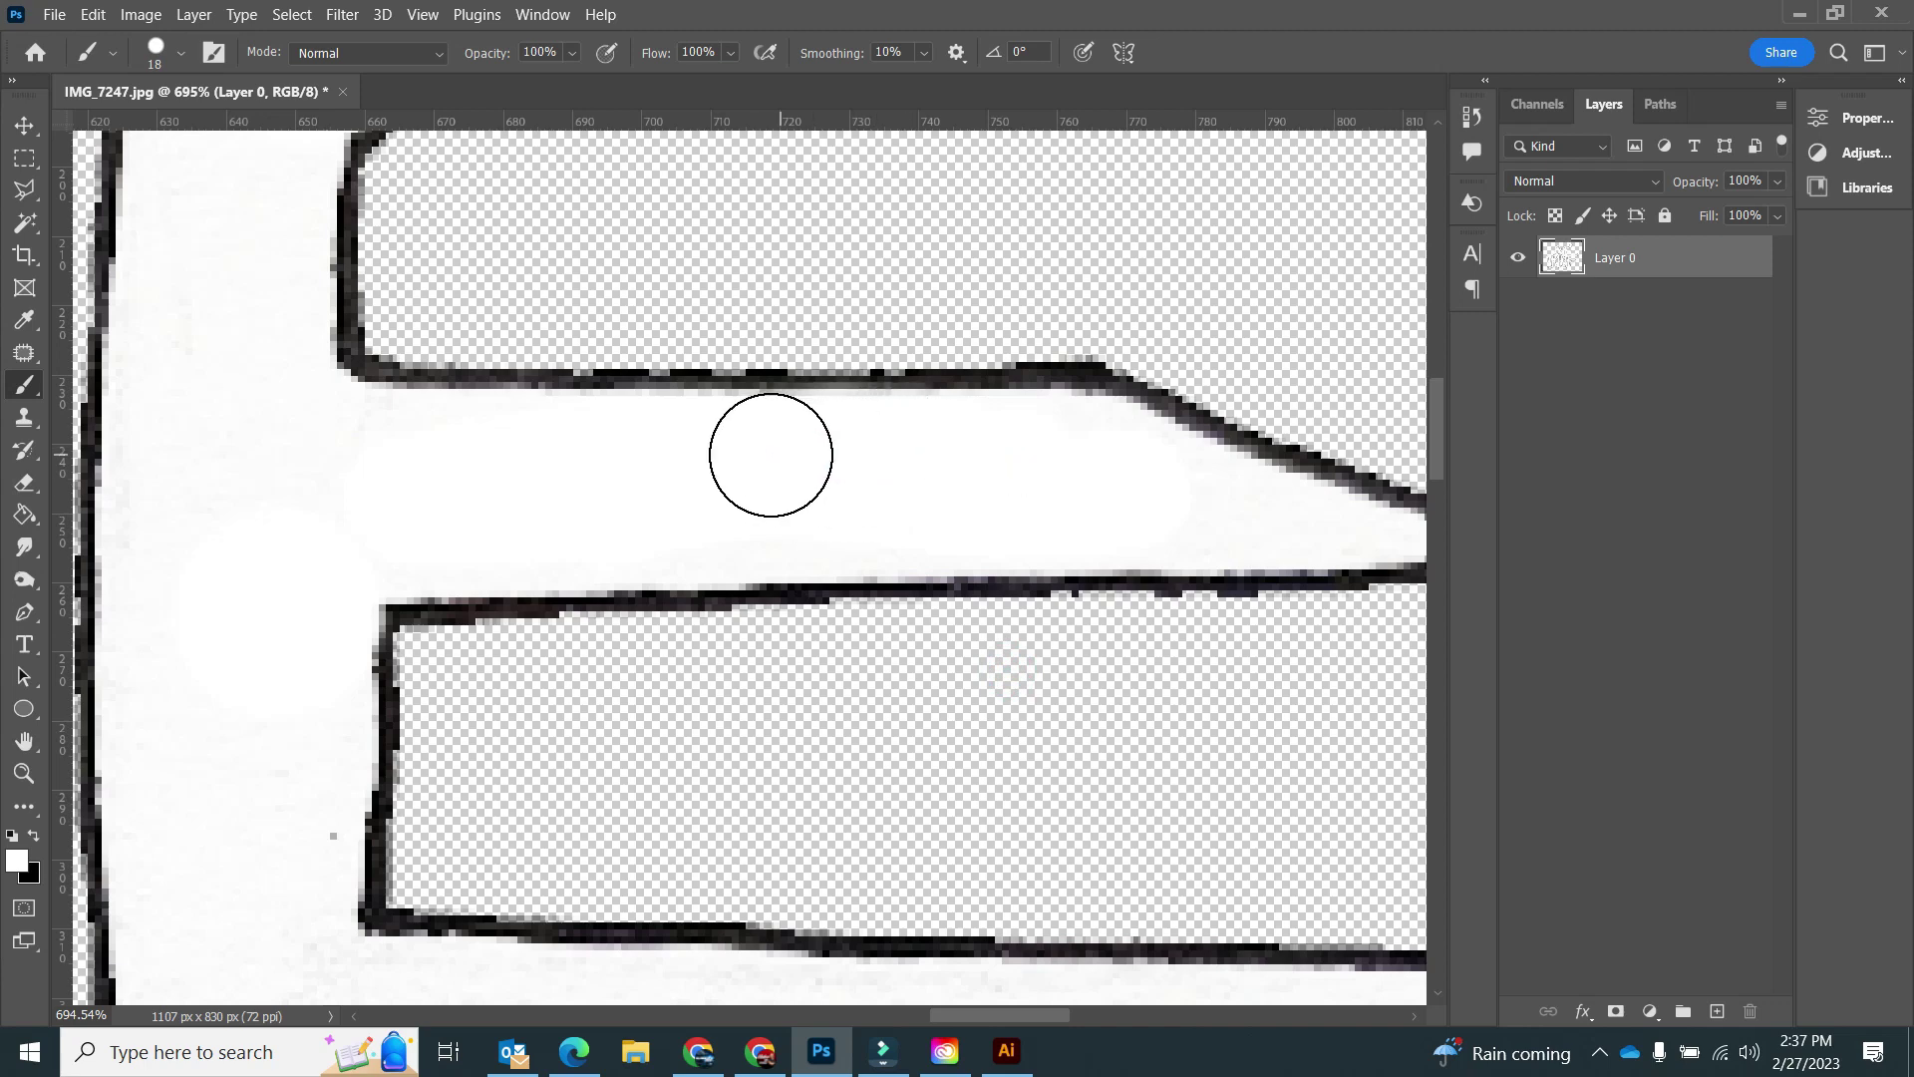
{"action": "scroll", "coordinate": [291, 825], "scroll_direction": "down", "scroll_amount": 3}
{"action": "mouse_move", "coordinate": [342, 649]}
{"action": "left_mouse_down"}
{"action": "mouse_move", "coordinate": [628, 641]}
{"action": "mouse_move", "coordinate": [977, 684]}
{"action": "left_mouse_up"}
Quick-export the artwork as a PNG over IMG_7247 in Downloads, and update the linked image in Illustrator
{"action": "left_click", "coordinate": [56, 15]}
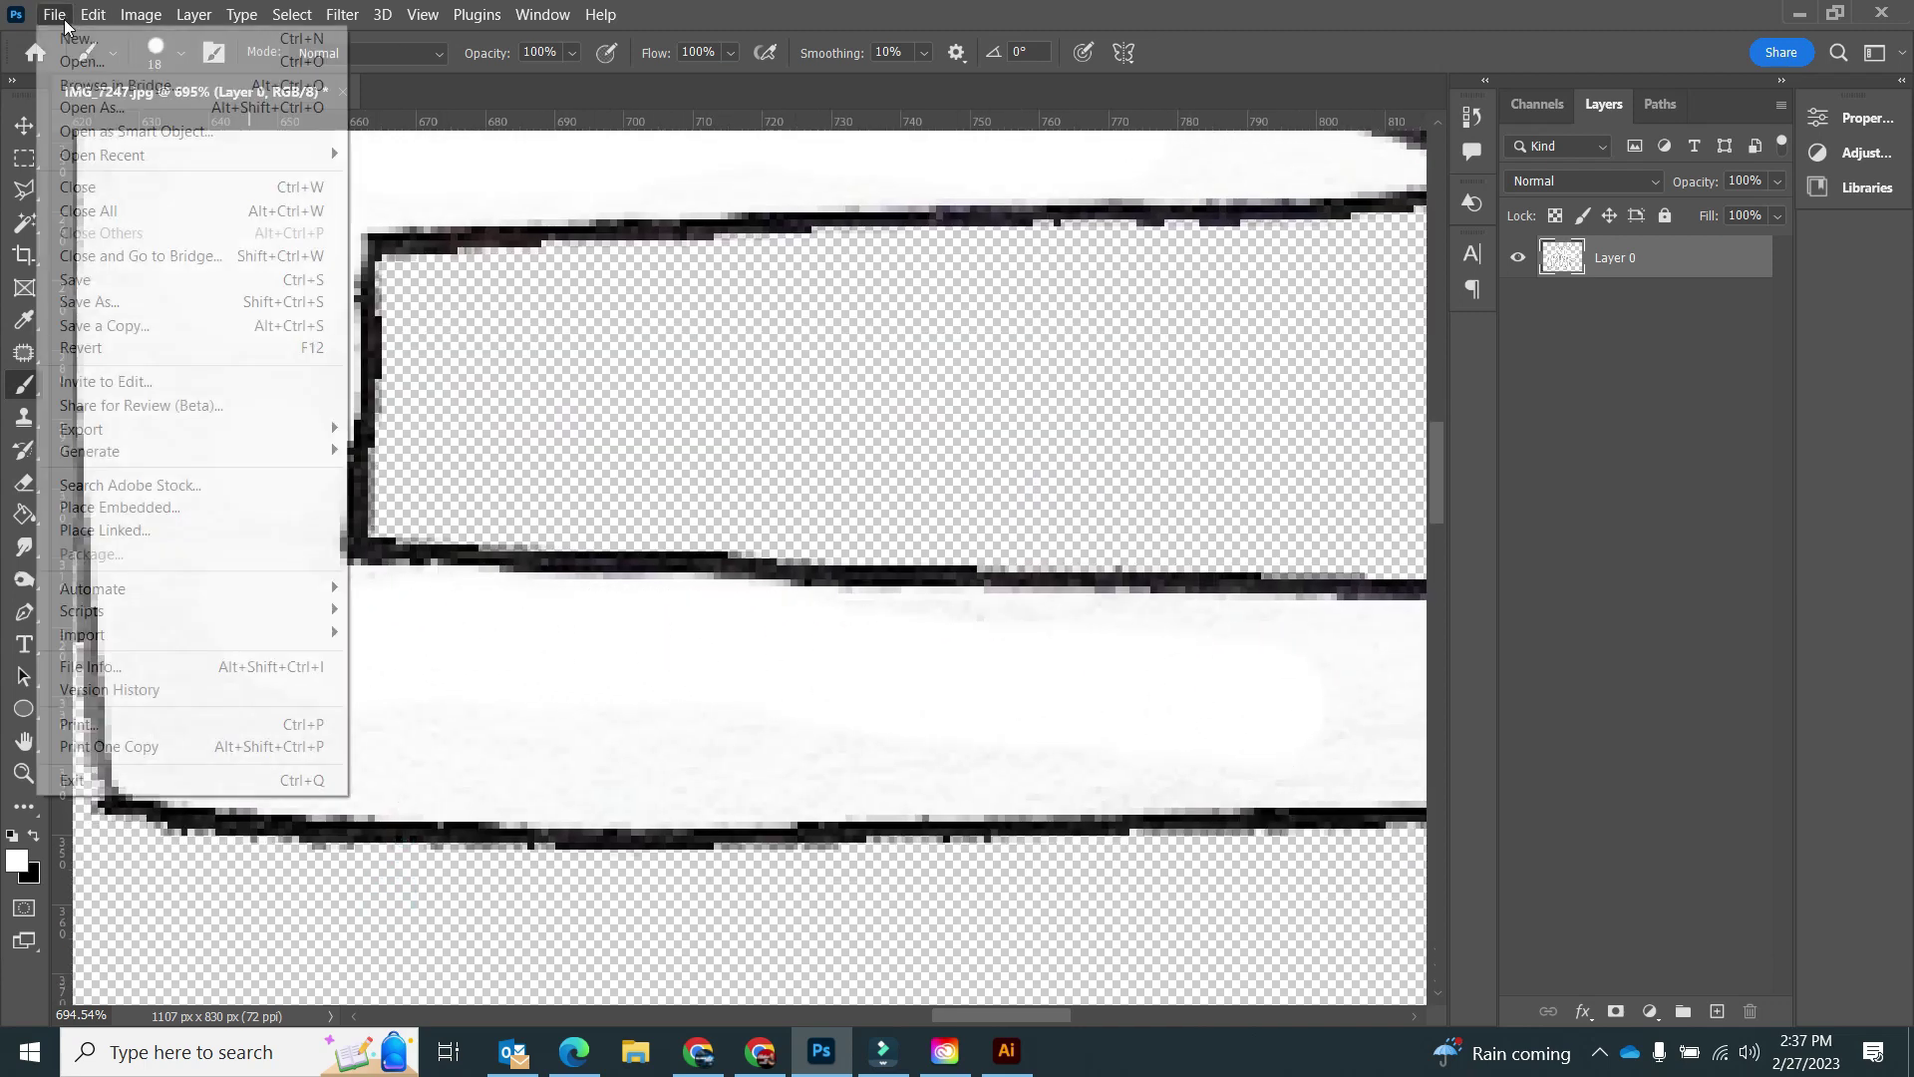
{"action": "mouse_move", "coordinate": [115, 428]}
{"action": "left_click", "coordinate": [419, 426]}
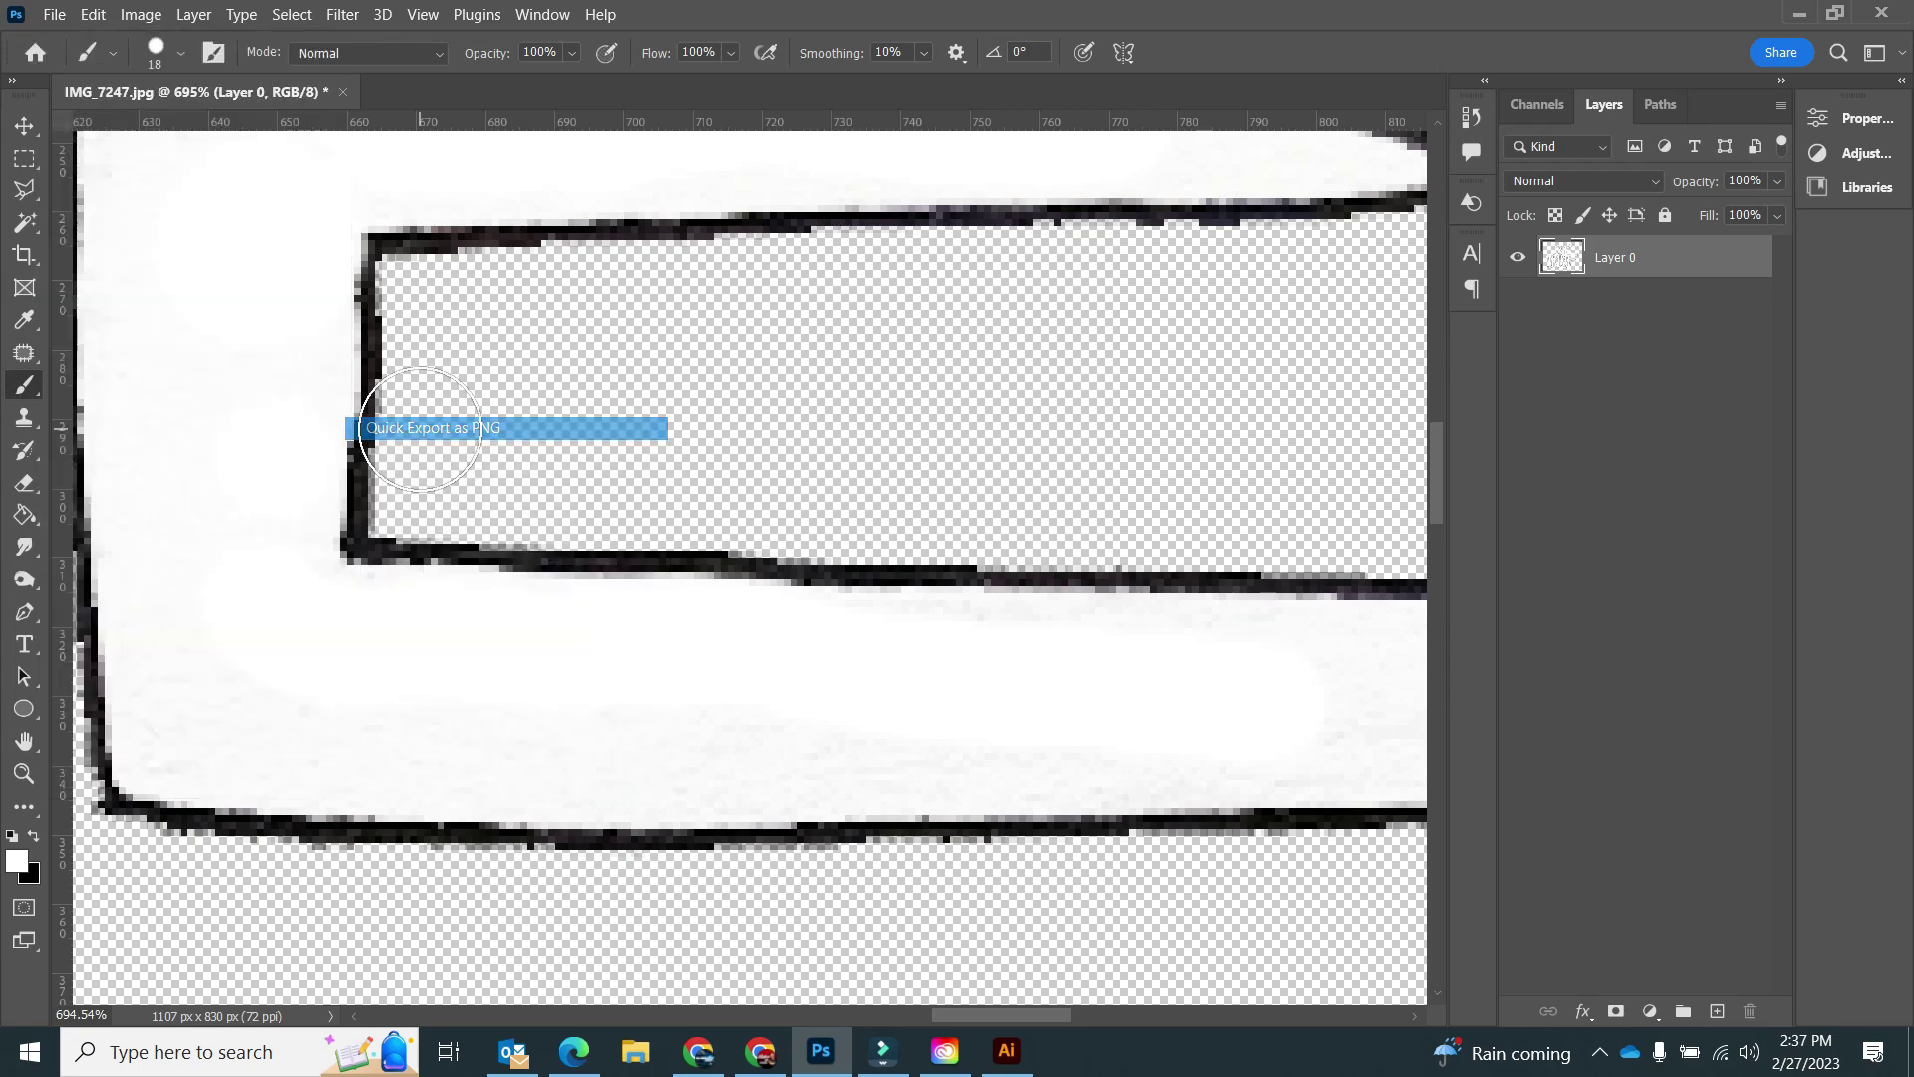
{"action": "left_click", "coordinate": [1016, 686]}
{"action": "left_click", "coordinate": [1005, 527]}
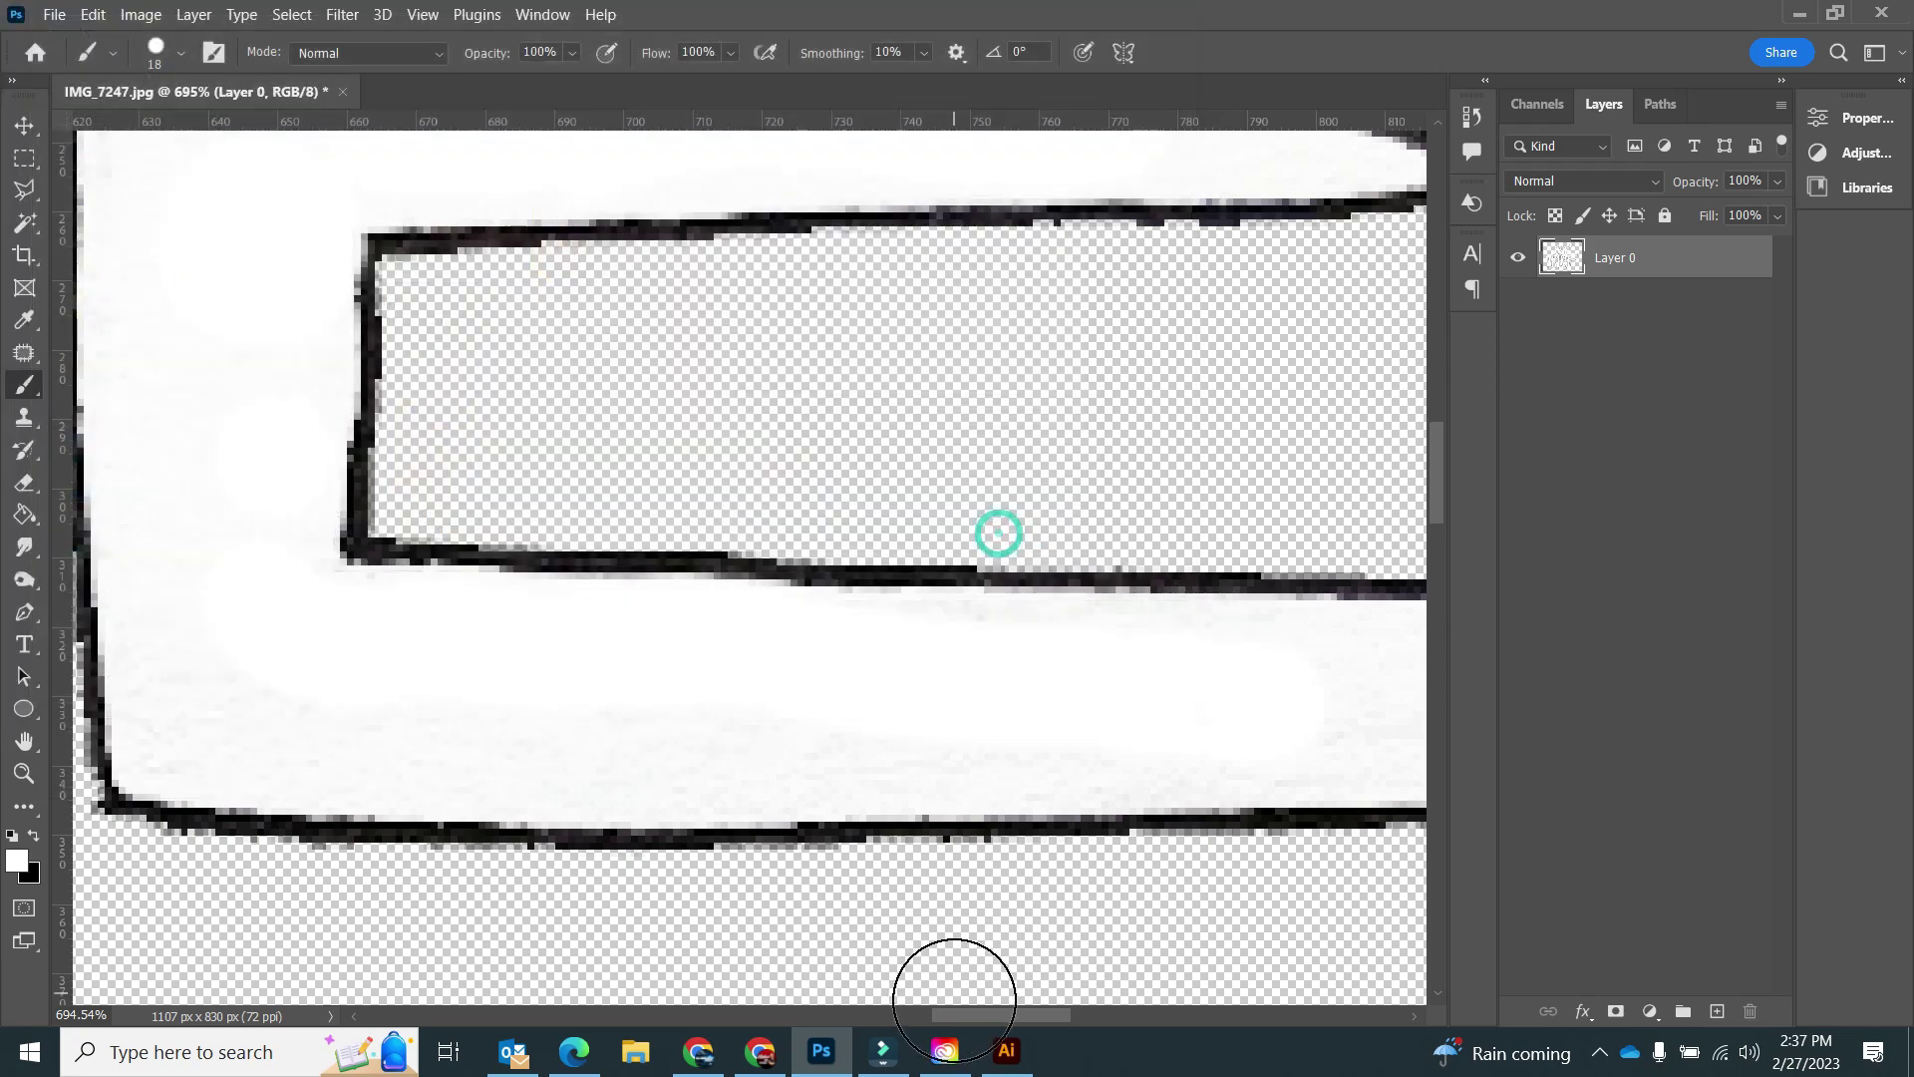
{"action": "left_click", "coordinate": [1006, 1051]}
{"action": "left_click", "coordinate": [1084, 559]}
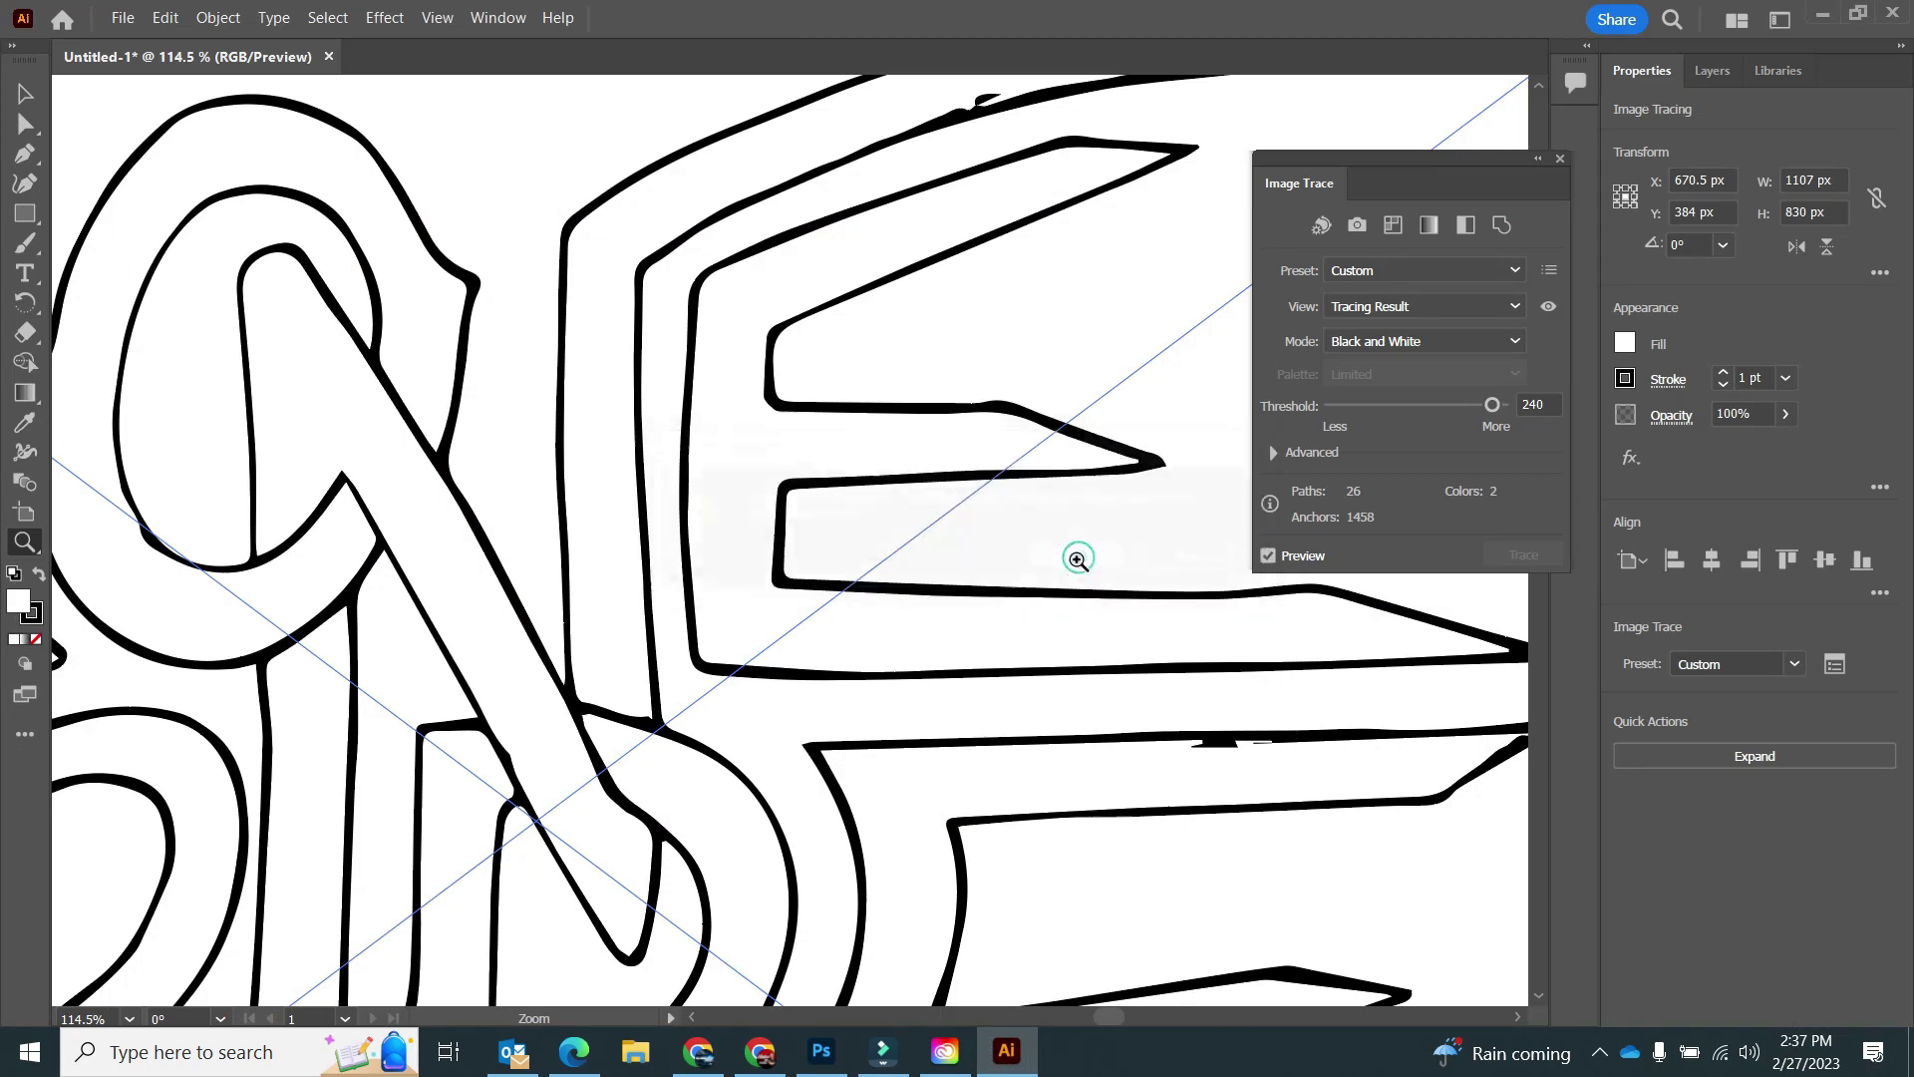
Switch to Photoshop and outline the inside of the lower E's top arm with a Polygonal Lasso selection, just below its upper edge
{"action": "left_click_drag", "start_coordinate": [1271, 788], "coordinate": [988, 498]}
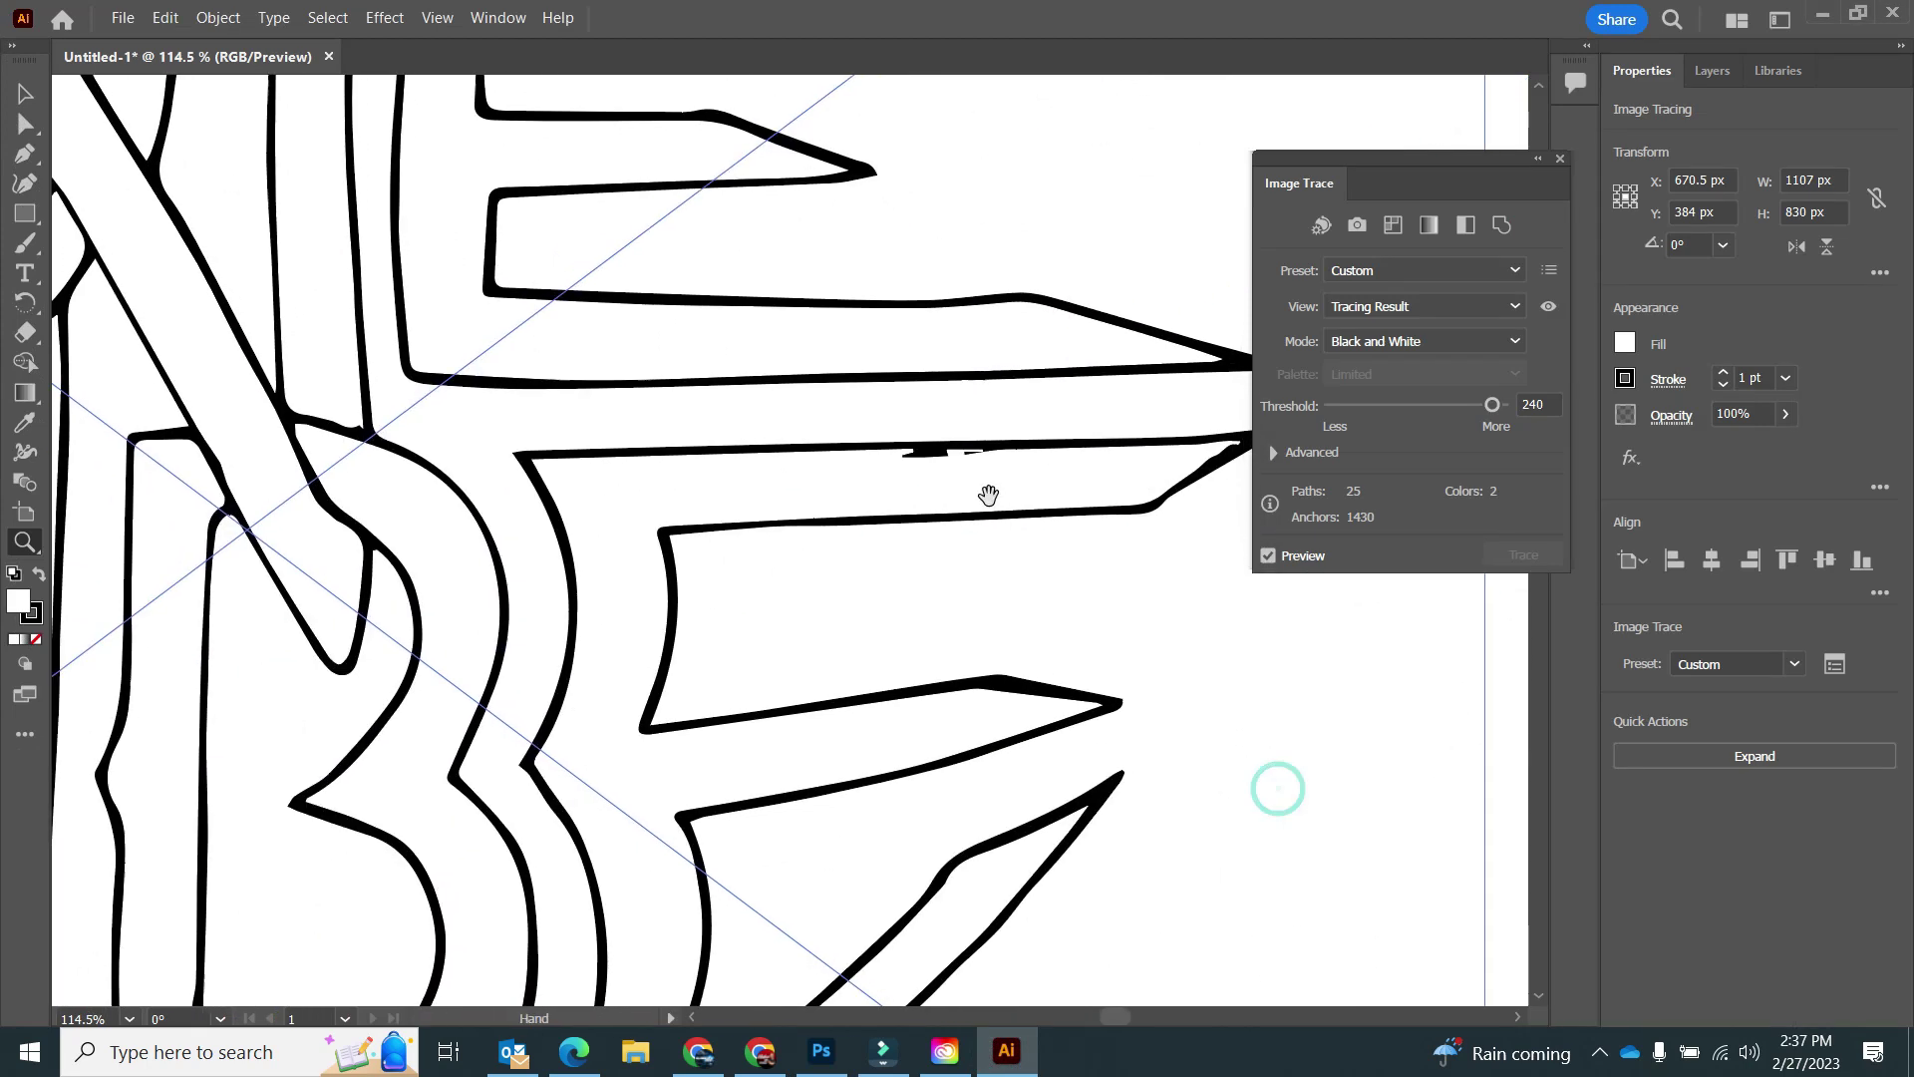
{"action": "left_click", "coordinate": [828, 1055]}
{"action": "left_click_drag", "start_coordinate": [991, 369], "coordinate": [985, 897]}
{"action": "left_click_drag", "start_coordinate": [961, 214], "coordinate": [1007, 654]}
{"action": "left_click_drag", "start_coordinate": [1034, 375], "coordinate": [977, 643]}
{"action": "left_click_drag", "start_coordinate": [970, 303], "coordinate": [1008, 741]}
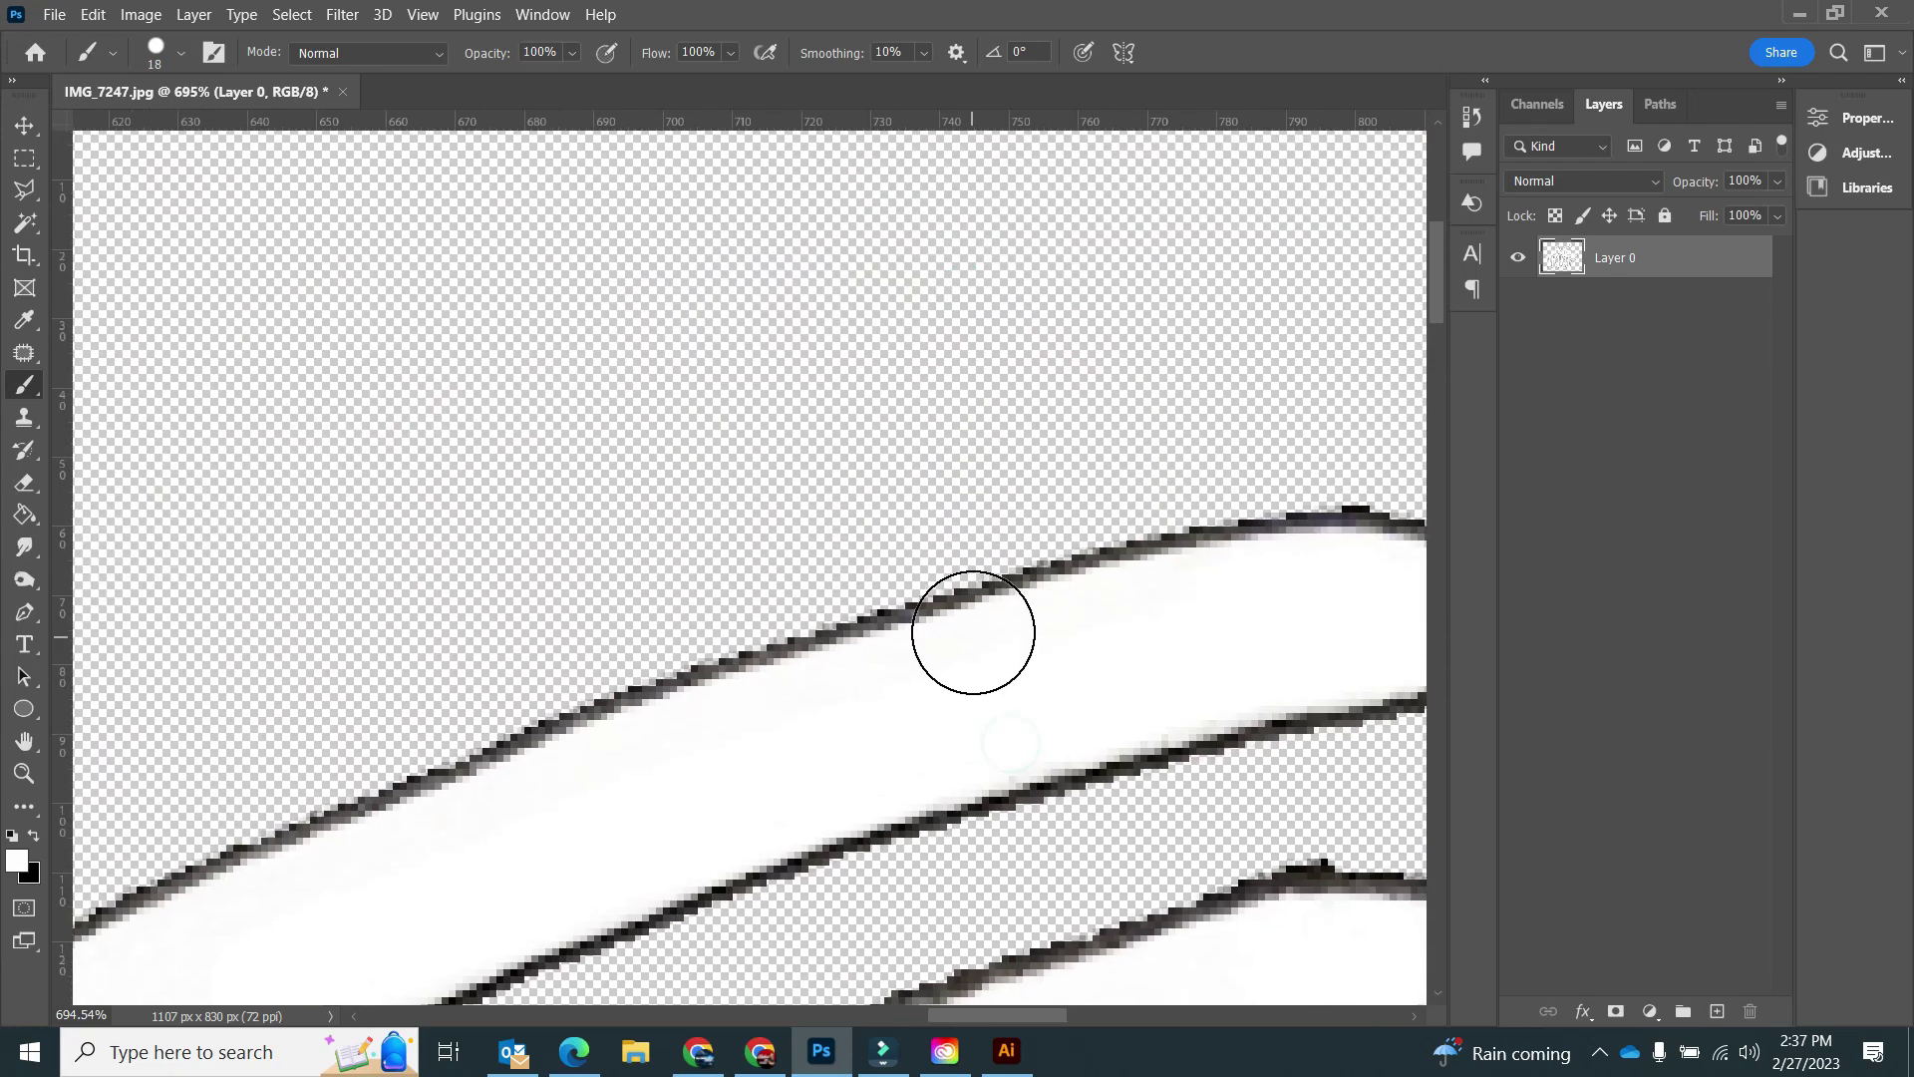
{"action": "key", "text": "ctrl+0"}
{"action": "mouse_move", "coordinate": [410, 1053]}
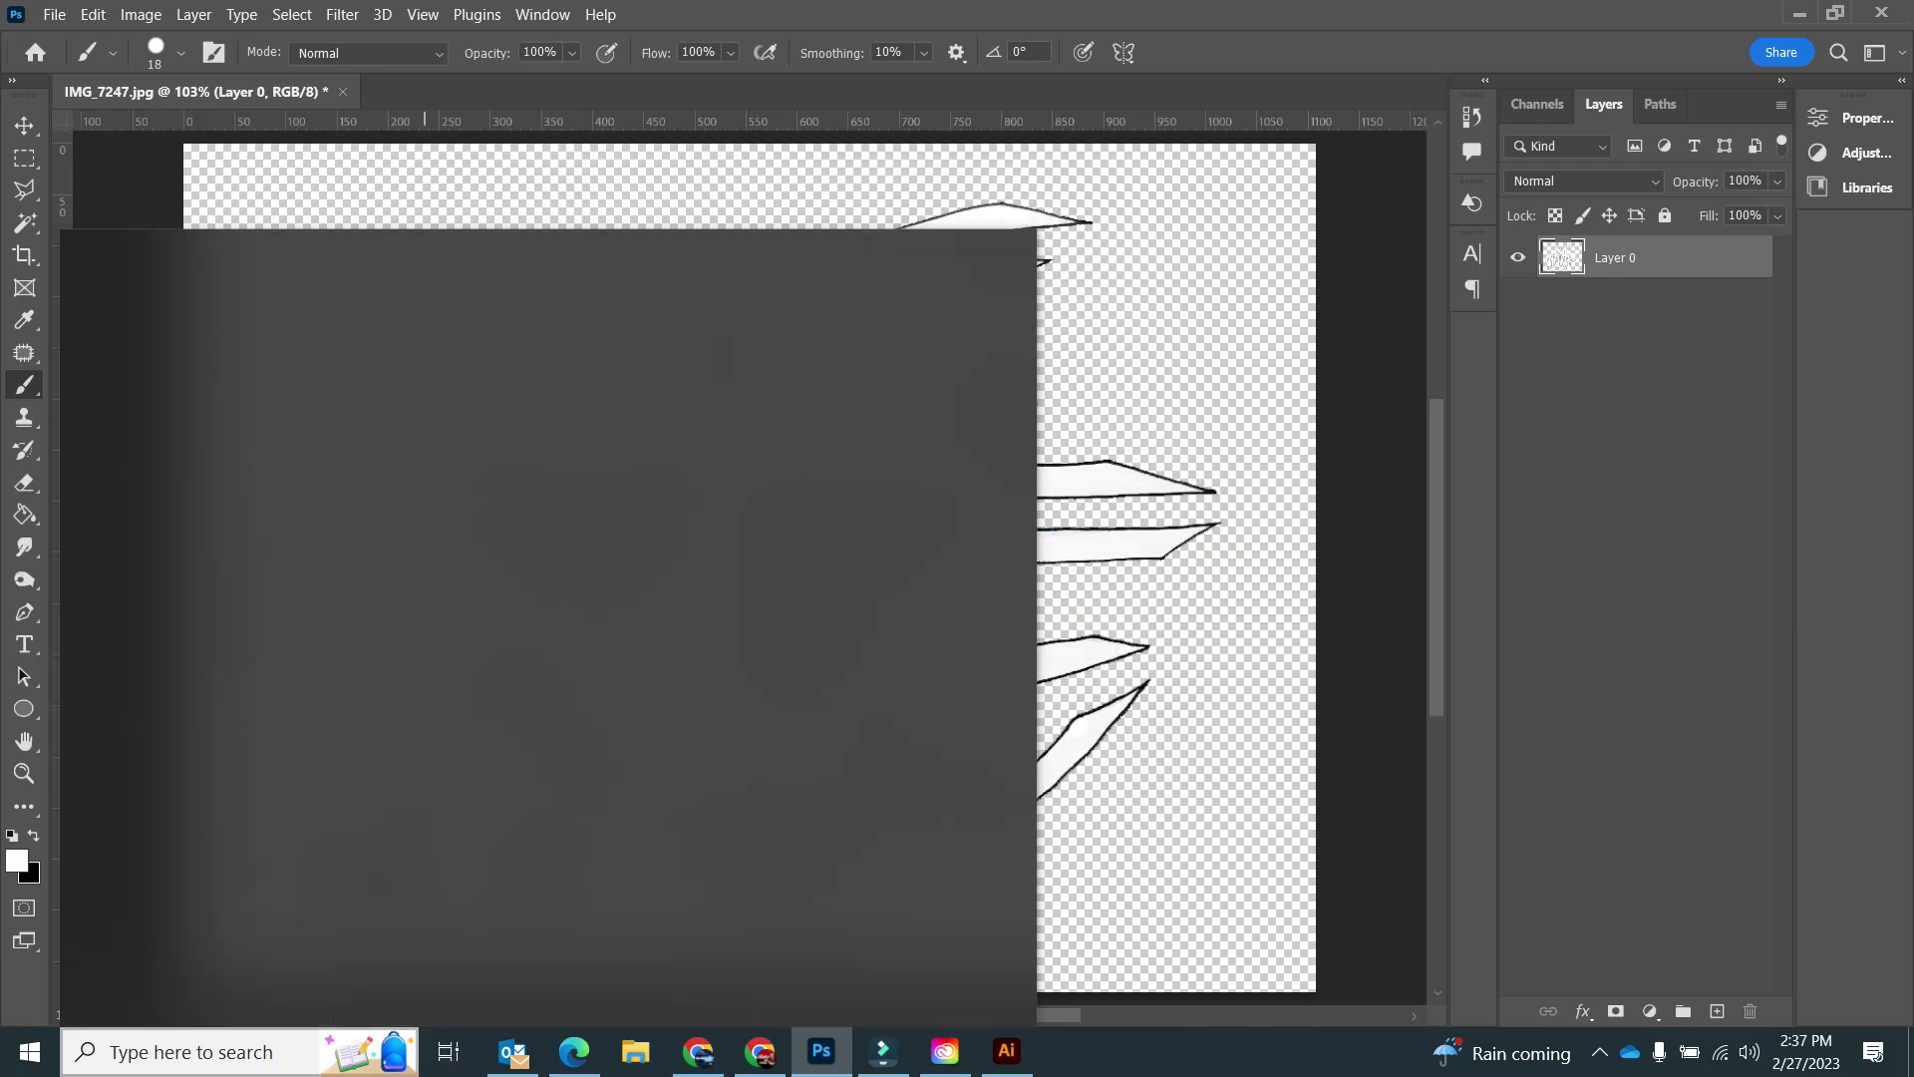
{"action": "left_click", "coordinate": [1000, 318]}
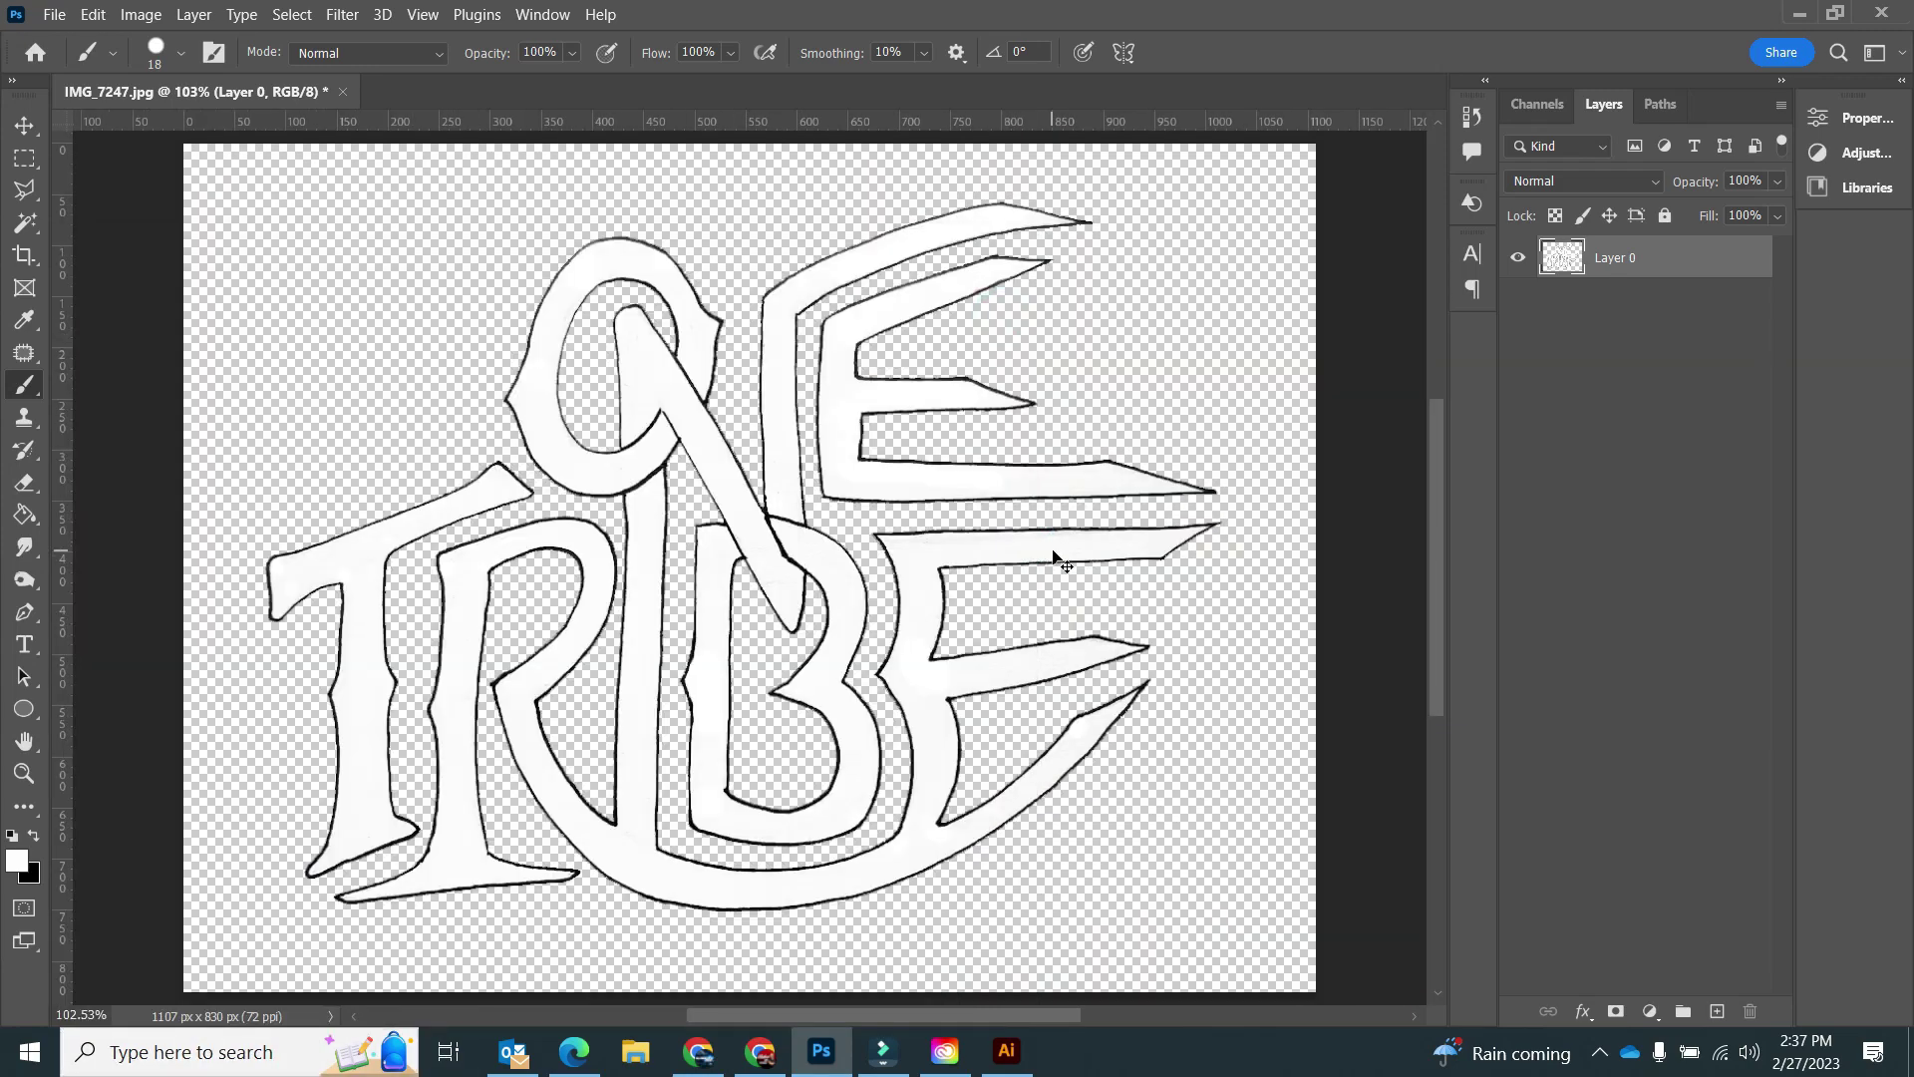
{"action": "left_click", "coordinate": [24, 773]}
{"action": "left_click_drag", "start_coordinate": [1017, 543], "coordinate": [1030, 544]}
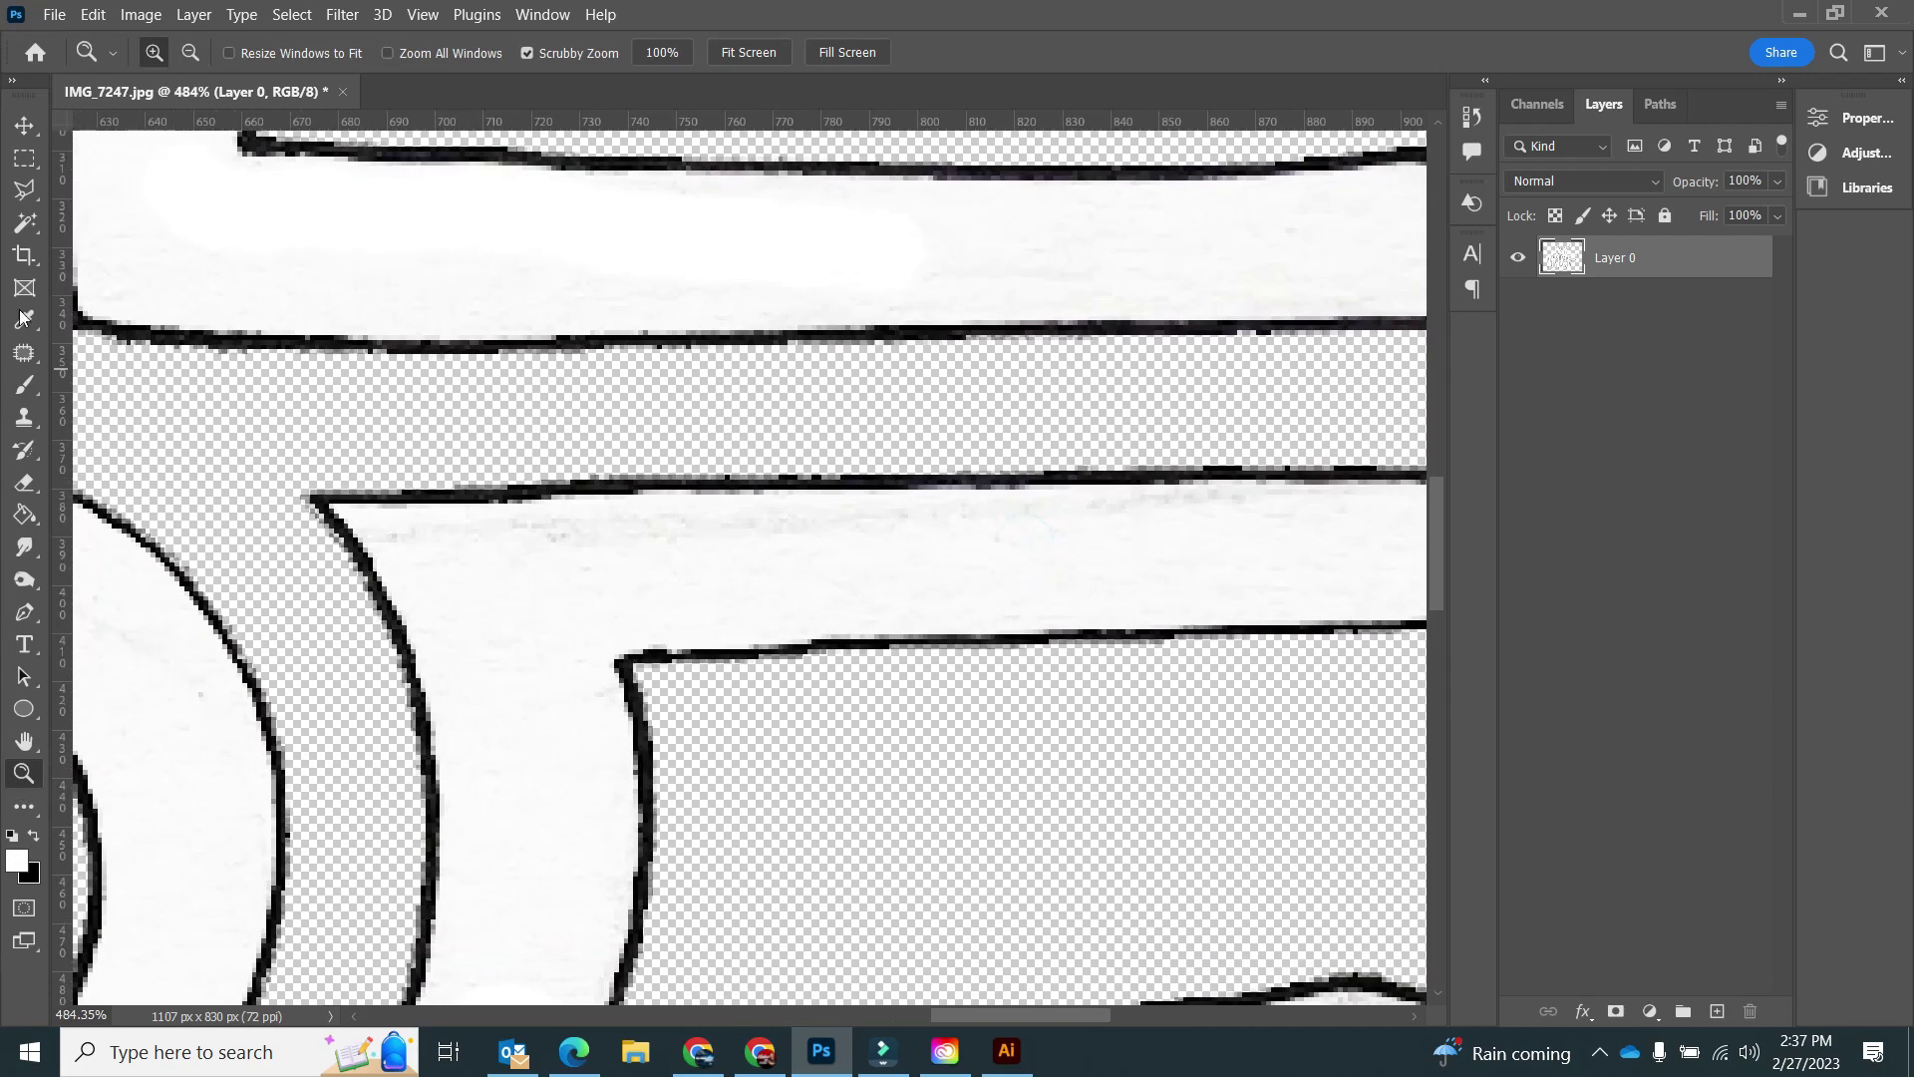
{"action": "key", "text": "l"}
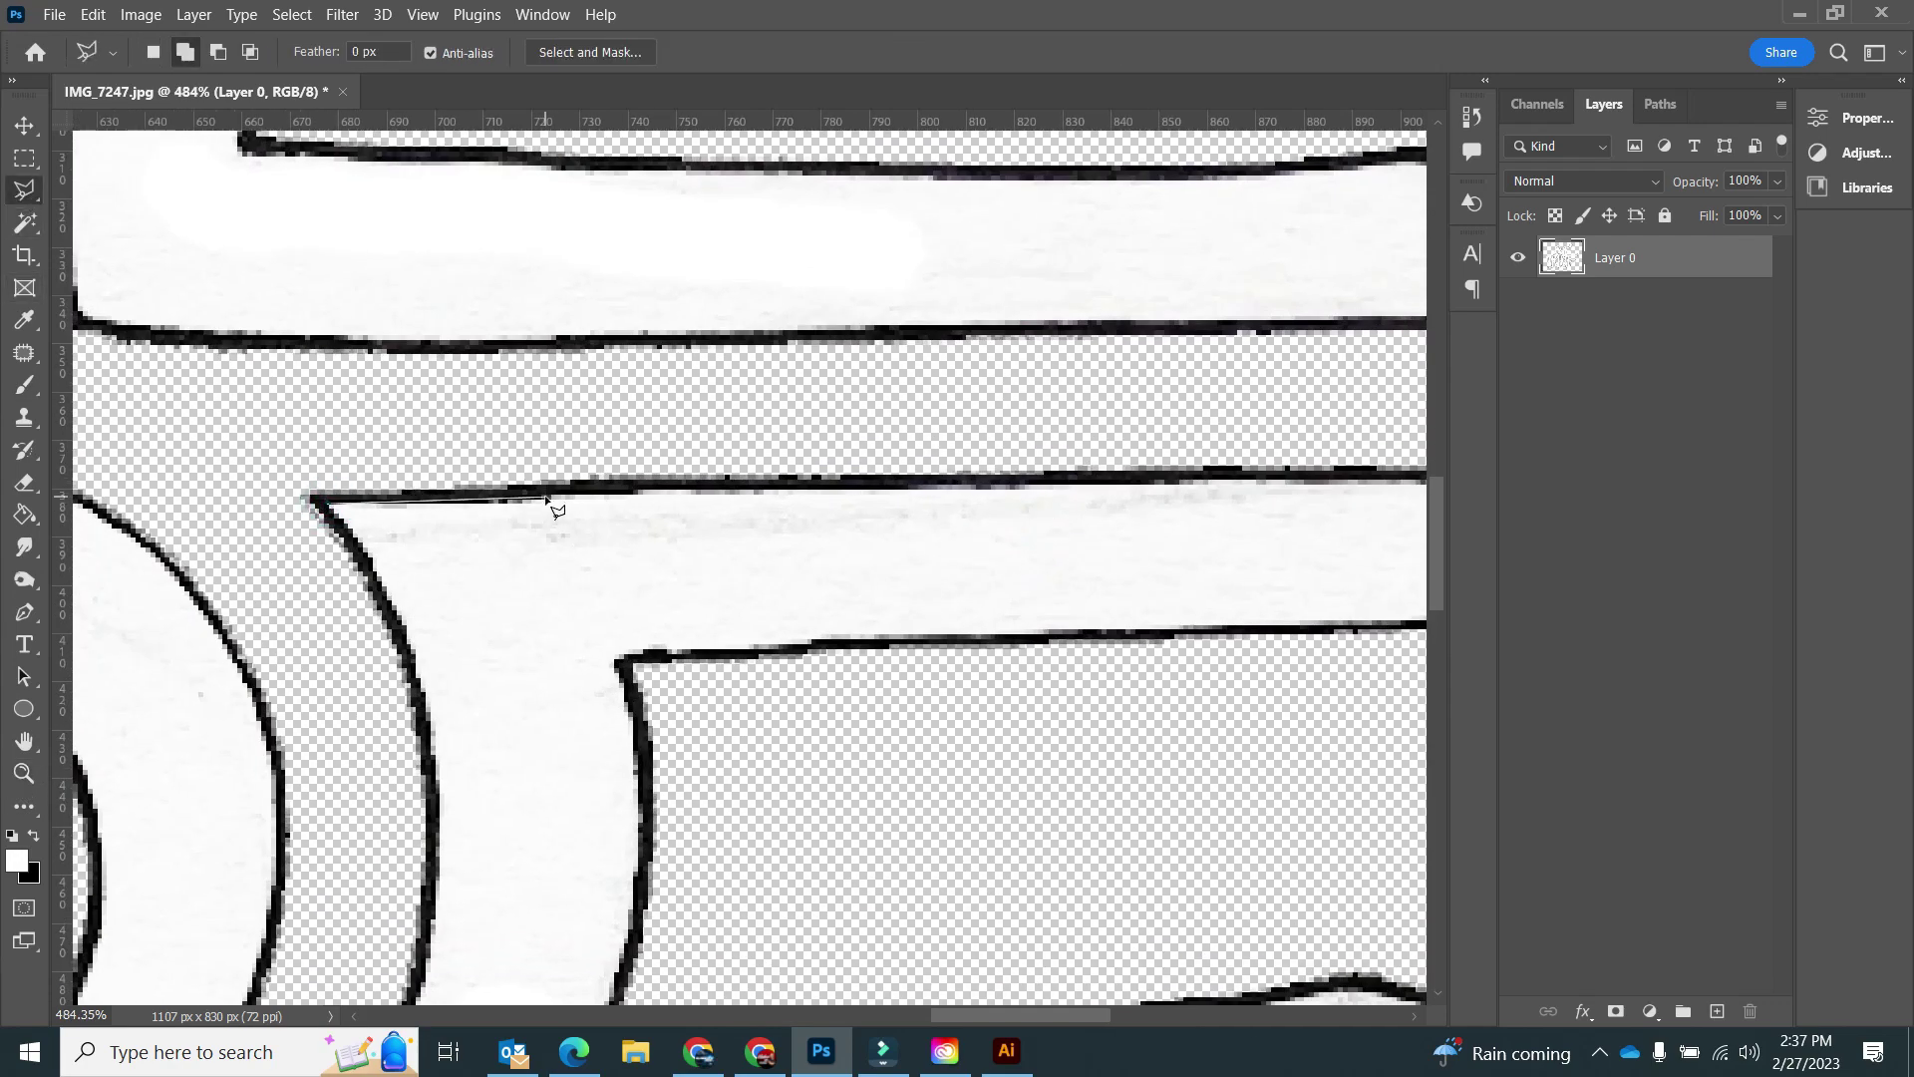
{"action": "left_click", "coordinate": [1241, 486]}
{"action": "left_click", "coordinate": [1120, 578]}
{"action": "double_click", "coordinate": [221, 627]}
Paint the selected inside of the lower E's top arm white with the brush, and deselect
{"action": "left_click", "coordinate": [24, 385]}
{"action": "mouse_move", "coordinate": [151, 514]}
{"action": "left_mouse_down"}
{"action": "mouse_move", "coordinate": [795, 512]}
{"action": "mouse_move", "coordinate": [417, 489]}
{"action": "left_mouse_up"}
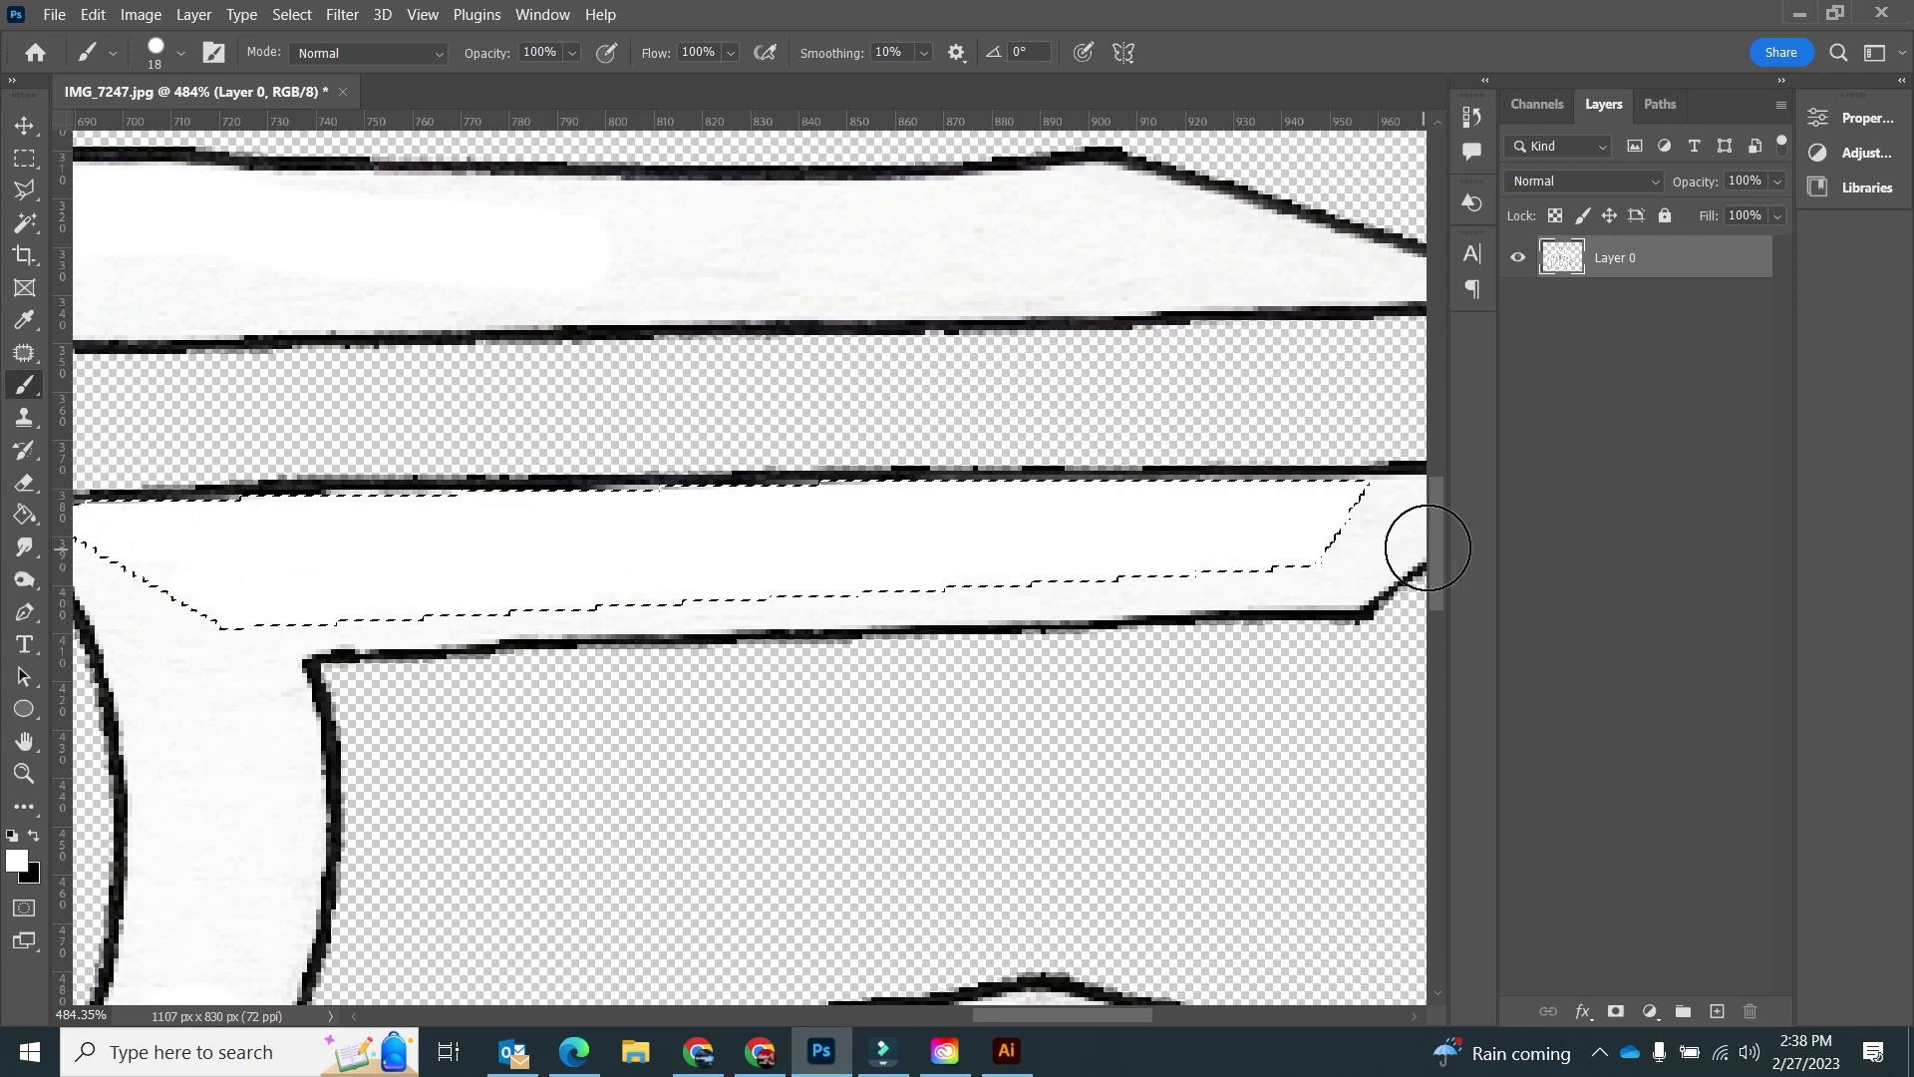
{"action": "left_click", "coordinate": [292, 14]}
{"action": "left_click", "coordinate": [299, 60]}
Export the retouched lower E artwork as a PNG replacing IMG_7247.png, and refresh the linked image in Illustrator
{"action": "left_click", "coordinate": [54, 14]}
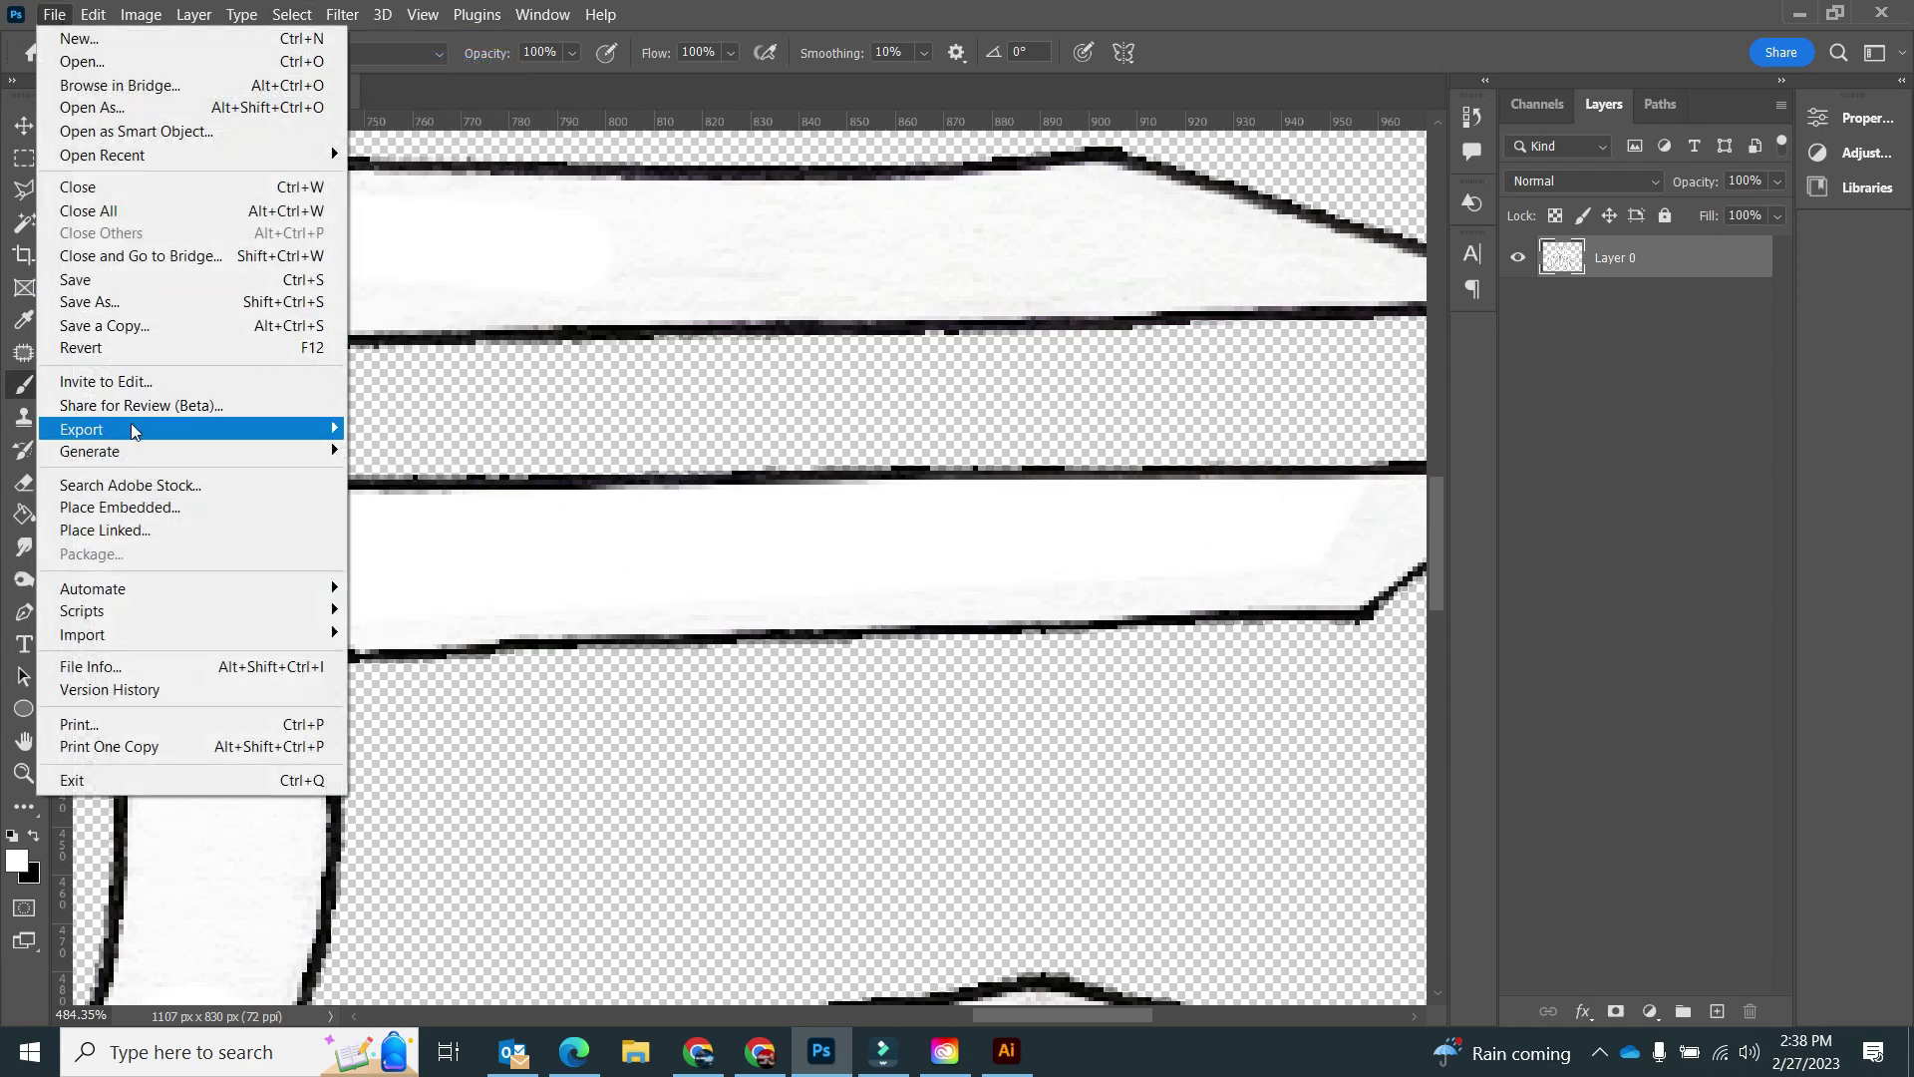
{"action": "mouse_move", "coordinate": [134, 429]}
{"action": "left_click", "coordinate": [428, 429]}
{"action": "left_click", "coordinate": [1010, 684]}
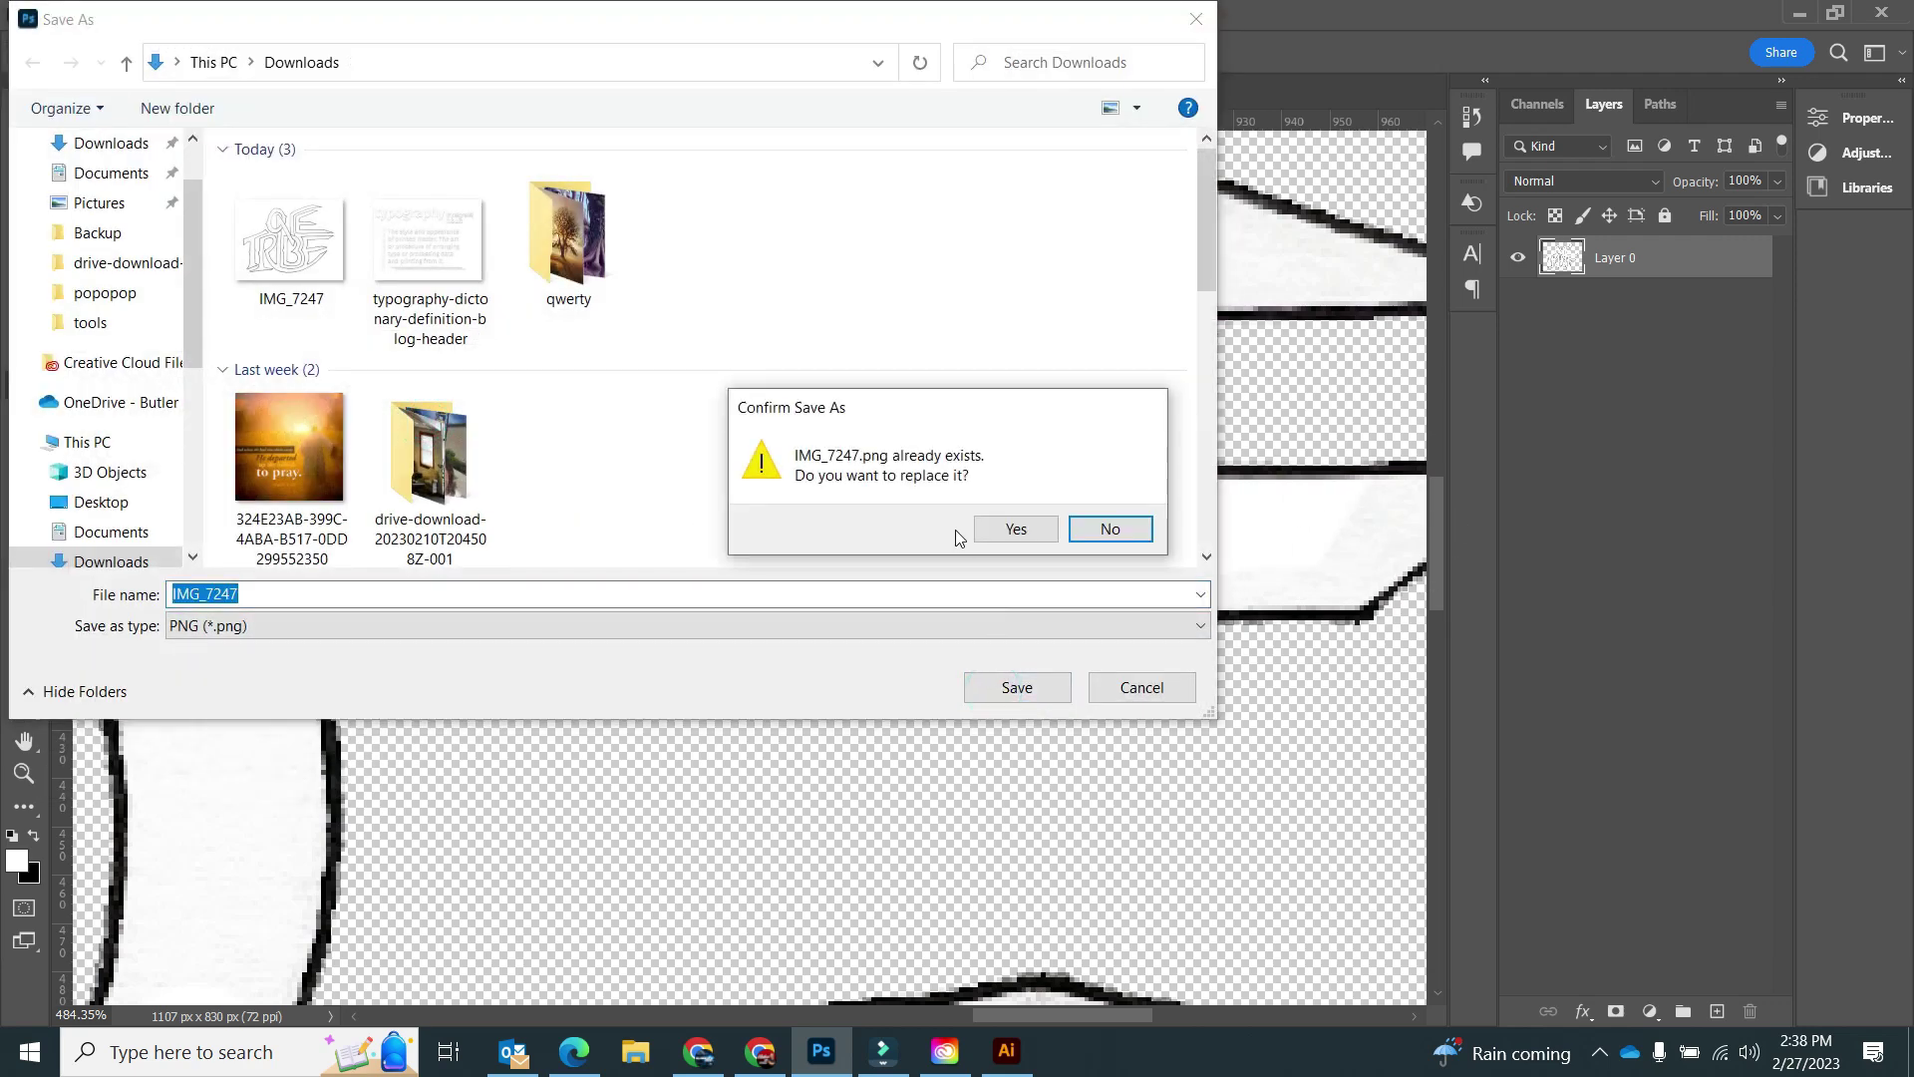
{"action": "left_click", "coordinate": [993, 523]}
{"action": "left_click", "coordinate": [1005, 1049]}
{"action": "left_click", "coordinate": [1086, 555]}
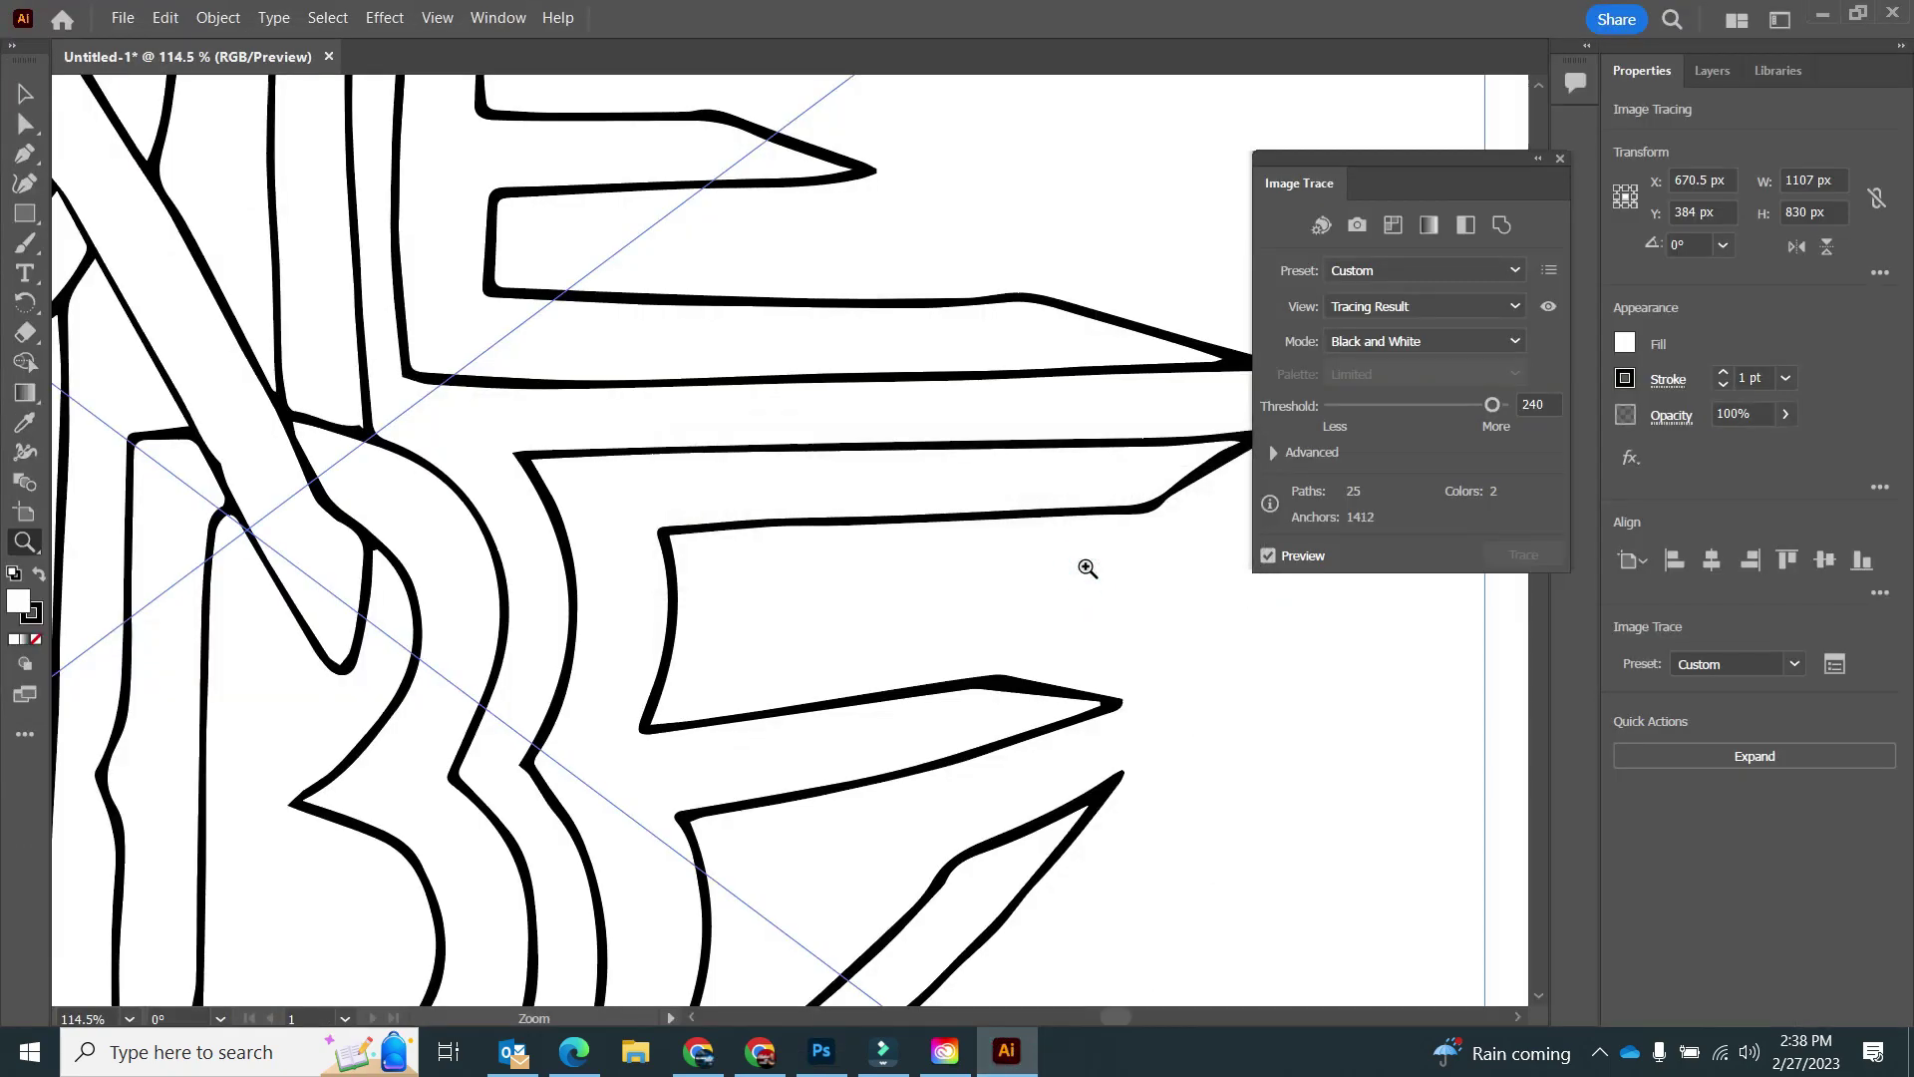
Examine the traced T, R, B and O outlines in Illustrator for rough spots, and compare the O's inner curve with the Photoshop artwork
{"action": "mouse_move", "coordinate": [910, 626]}
{"action": "left_mouse_down"}
{"action": "mouse_move", "coordinate": [611, 632]}
{"action": "mouse_move", "coordinate": [675, 692]}
{"action": "mouse_move", "coordinate": [812, 697]}
{"action": "mouse_move", "coordinate": [810, 664]}
{"action": "left_mouse_up"}
{"action": "scroll", "coordinate": [769, 547], "scroll_direction": "up", "scroll_amount": 1}
{"action": "scroll", "coordinate": [787, 558], "scroll_direction": "down", "scroll_amount": 6}
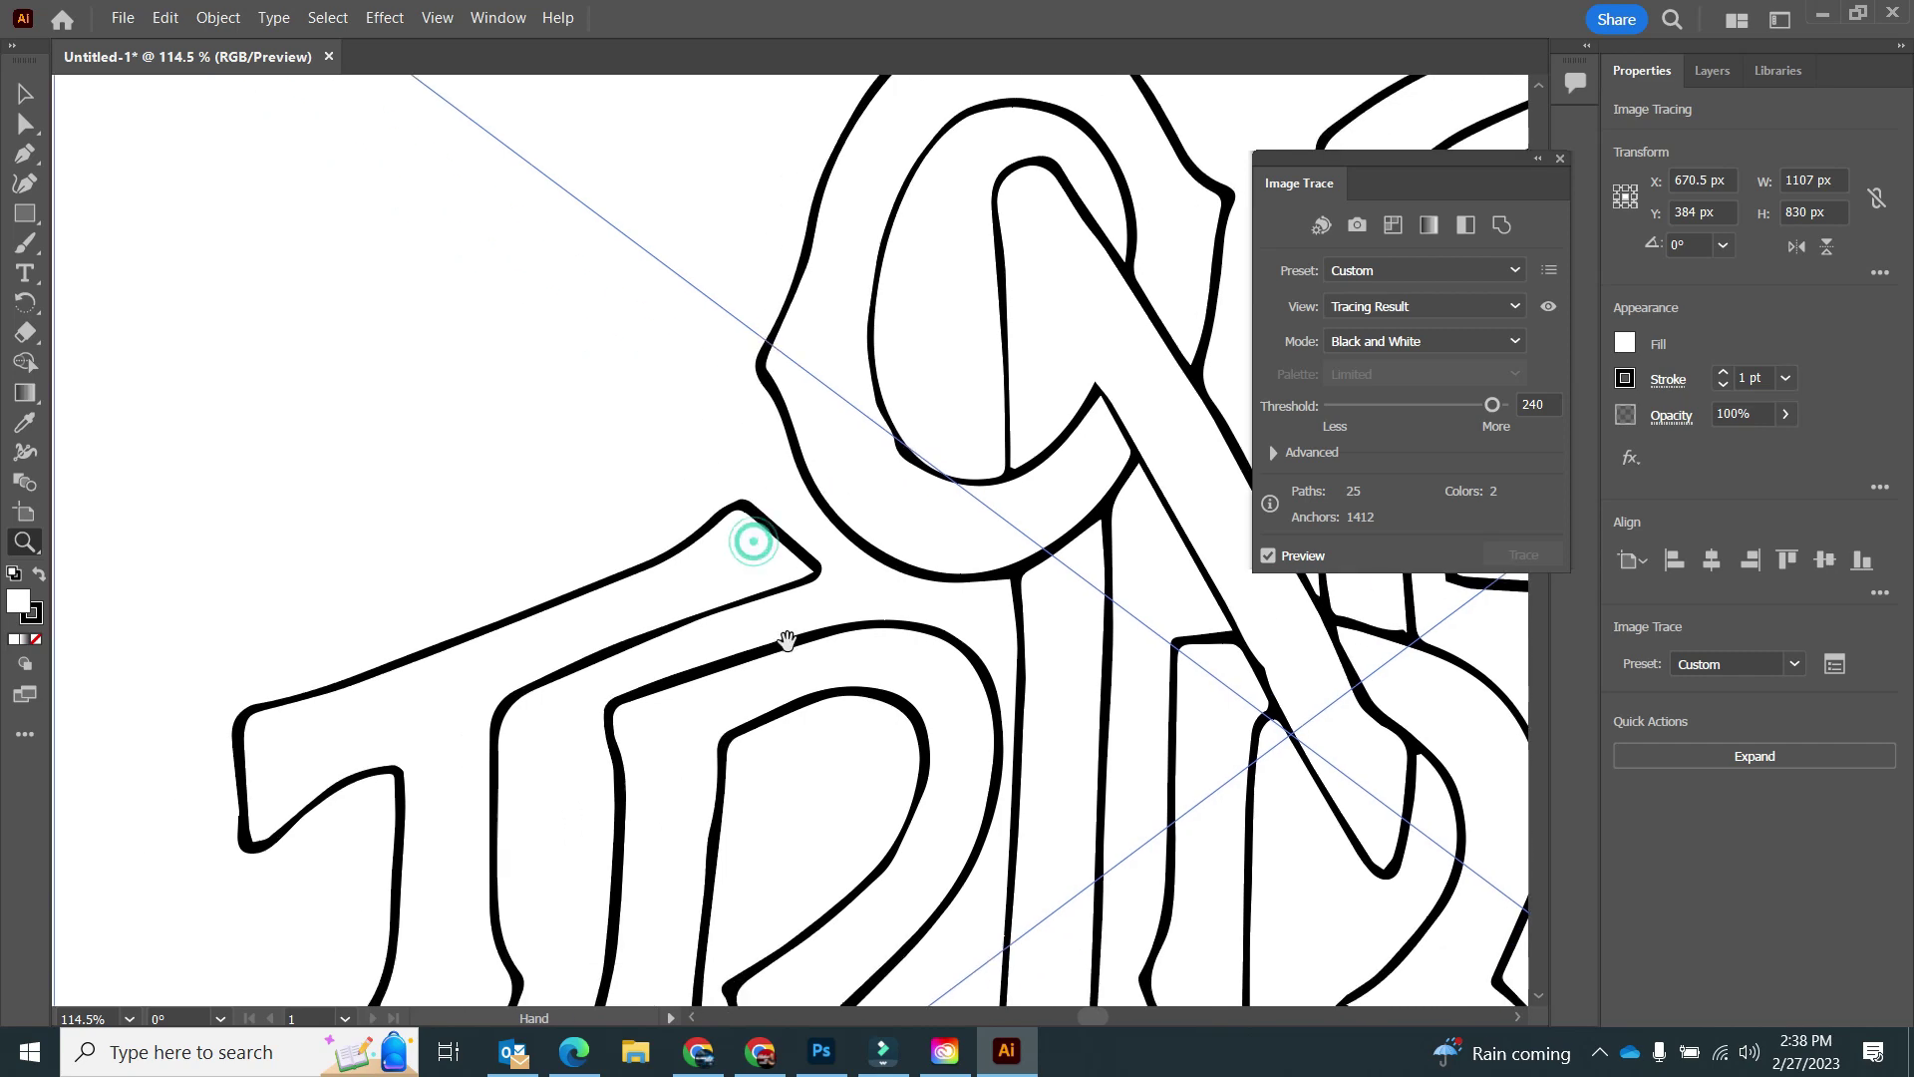
{"action": "scroll", "coordinate": [803, 514], "scroll_direction": "up", "scroll_amount": 8}
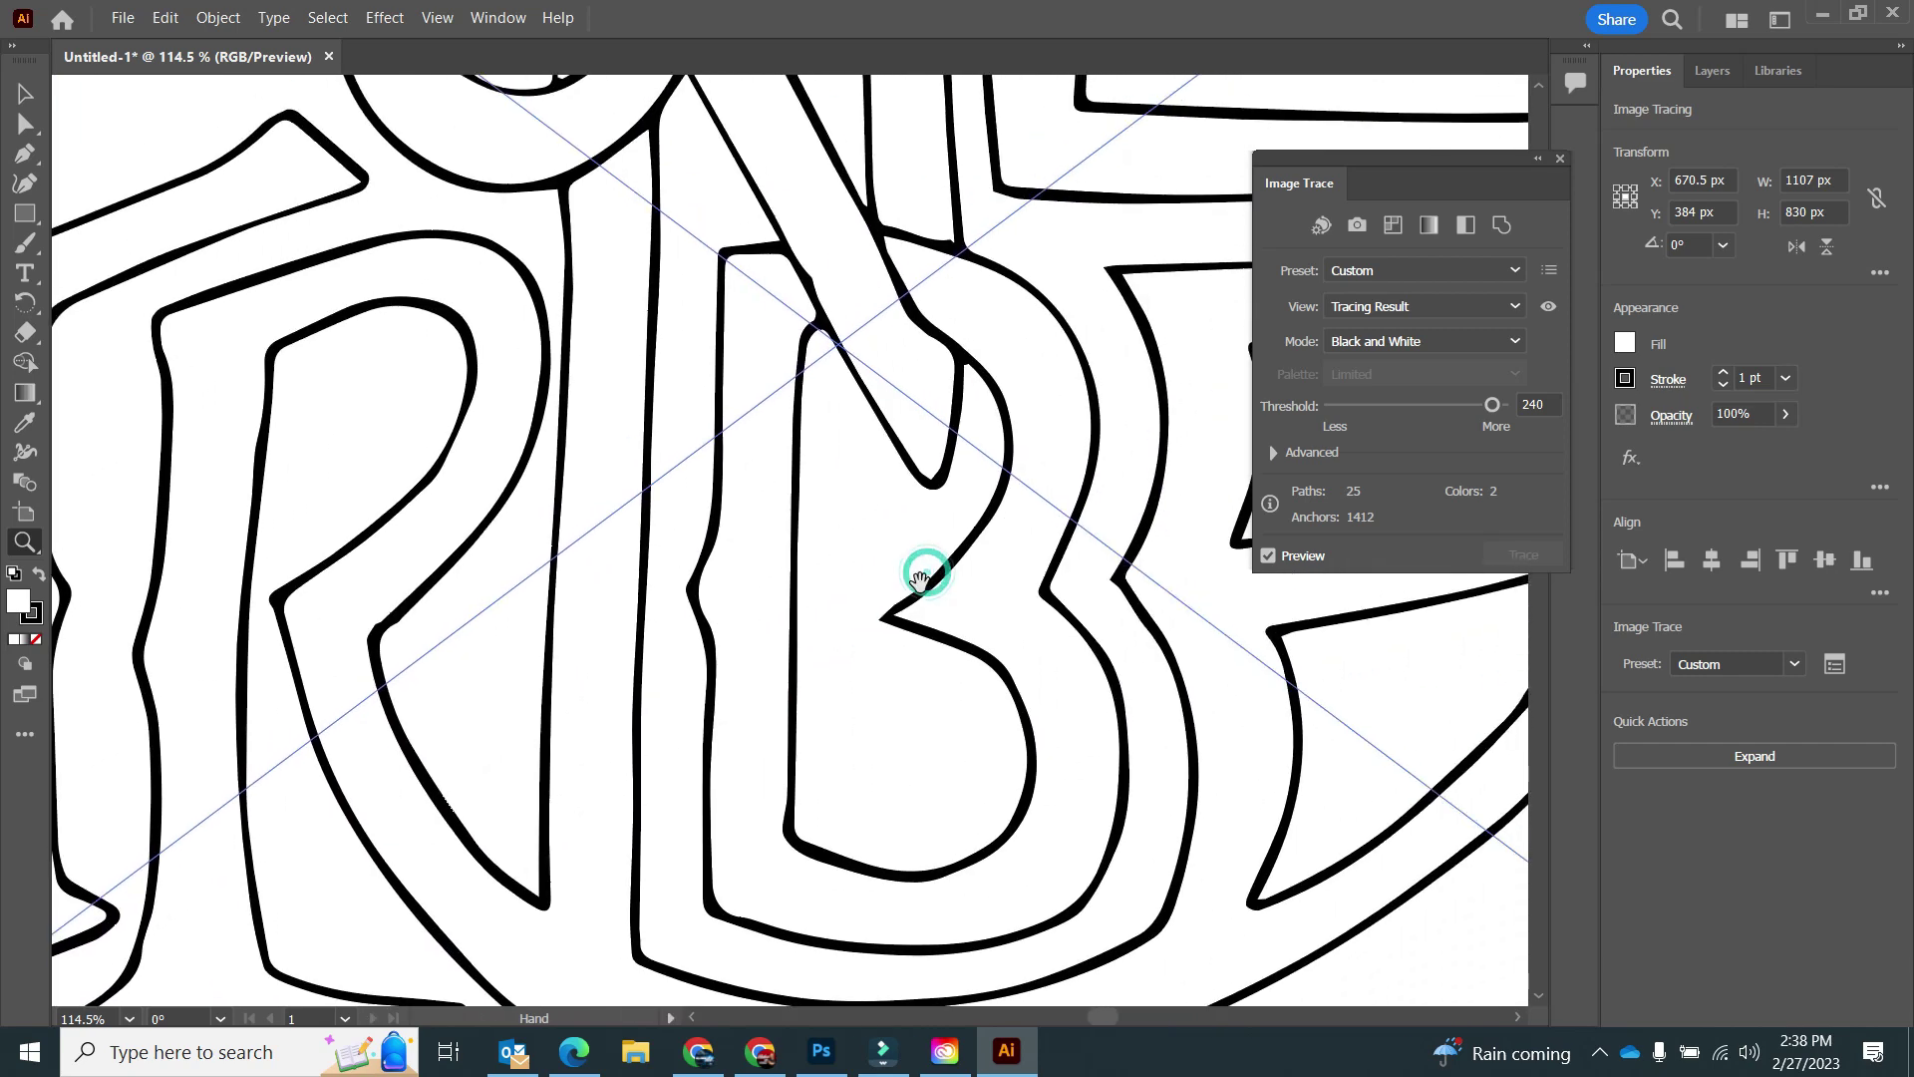
{"action": "left_click_drag", "start_coordinate": [701, 203], "coordinate": [783, 427]}
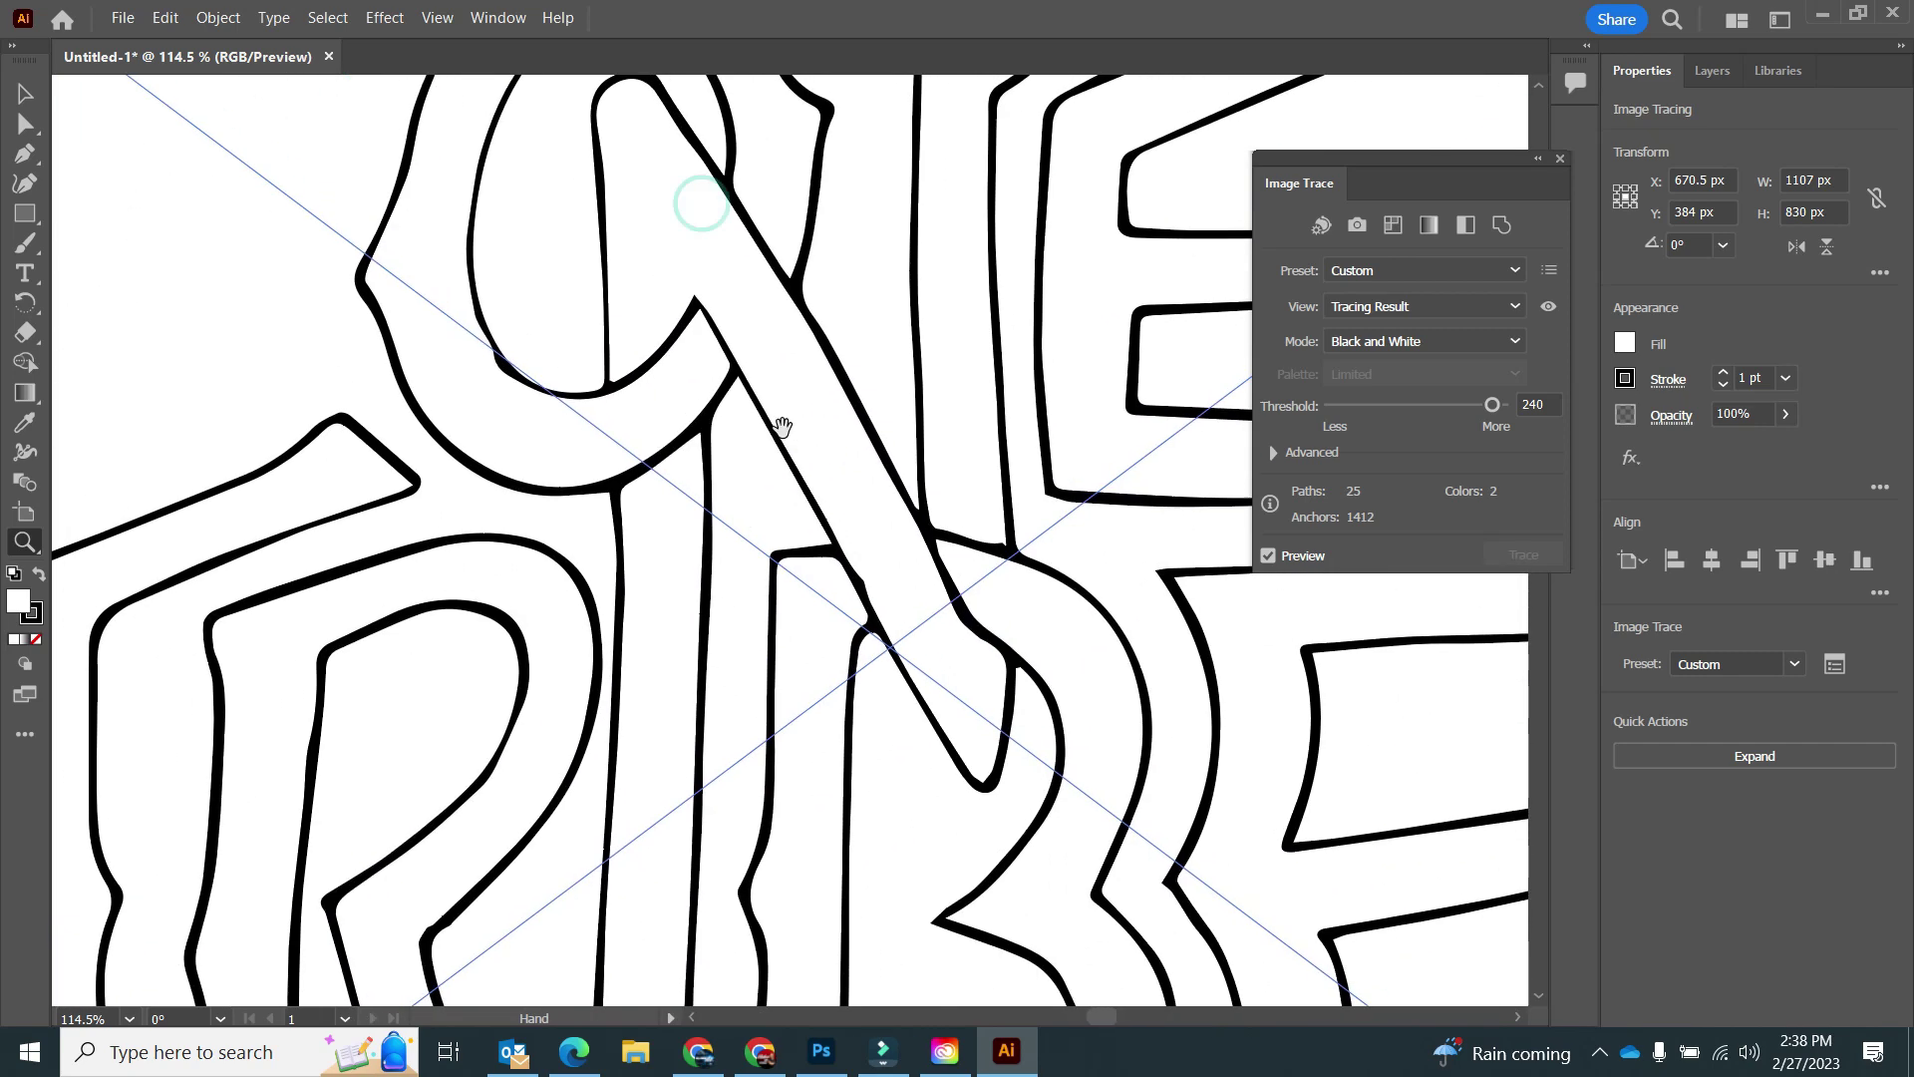
{"action": "left_click", "coordinate": [494, 346]}
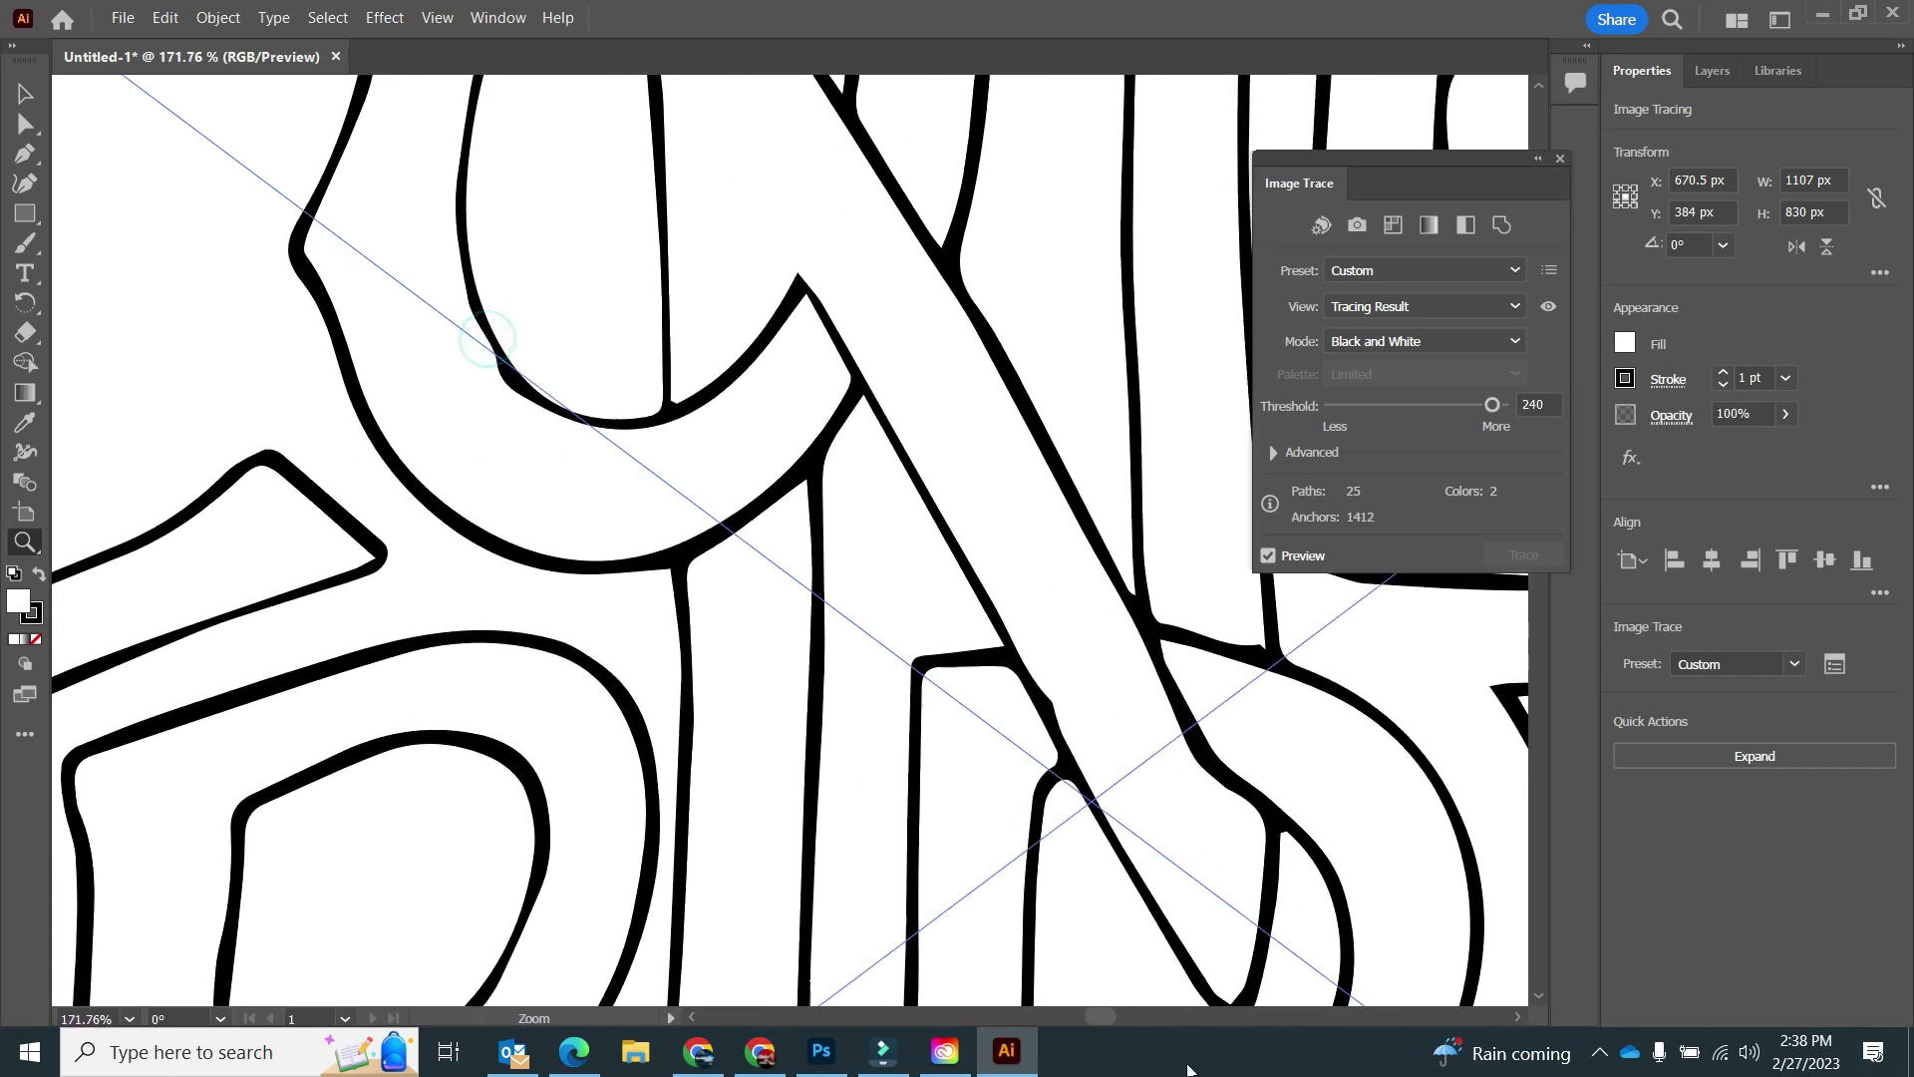
{"action": "left_click", "coordinate": [824, 1048]}
{"action": "mouse_move", "coordinate": [292, 551]}
{"action": "left_mouse_down"}
{"action": "mouse_move", "coordinate": [784, 633]}
{"action": "mouse_move", "coordinate": [1227, 648]}
{"action": "left_mouse_up"}
{"action": "mouse_move", "coordinate": [308, 493]}
{"action": "left_mouse_down"}
{"action": "mouse_move", "coordinate": [957, 558]}
{"action": "mouse_move", "coordinate": [896, 573]}
{"action": "left_mouse_up"}
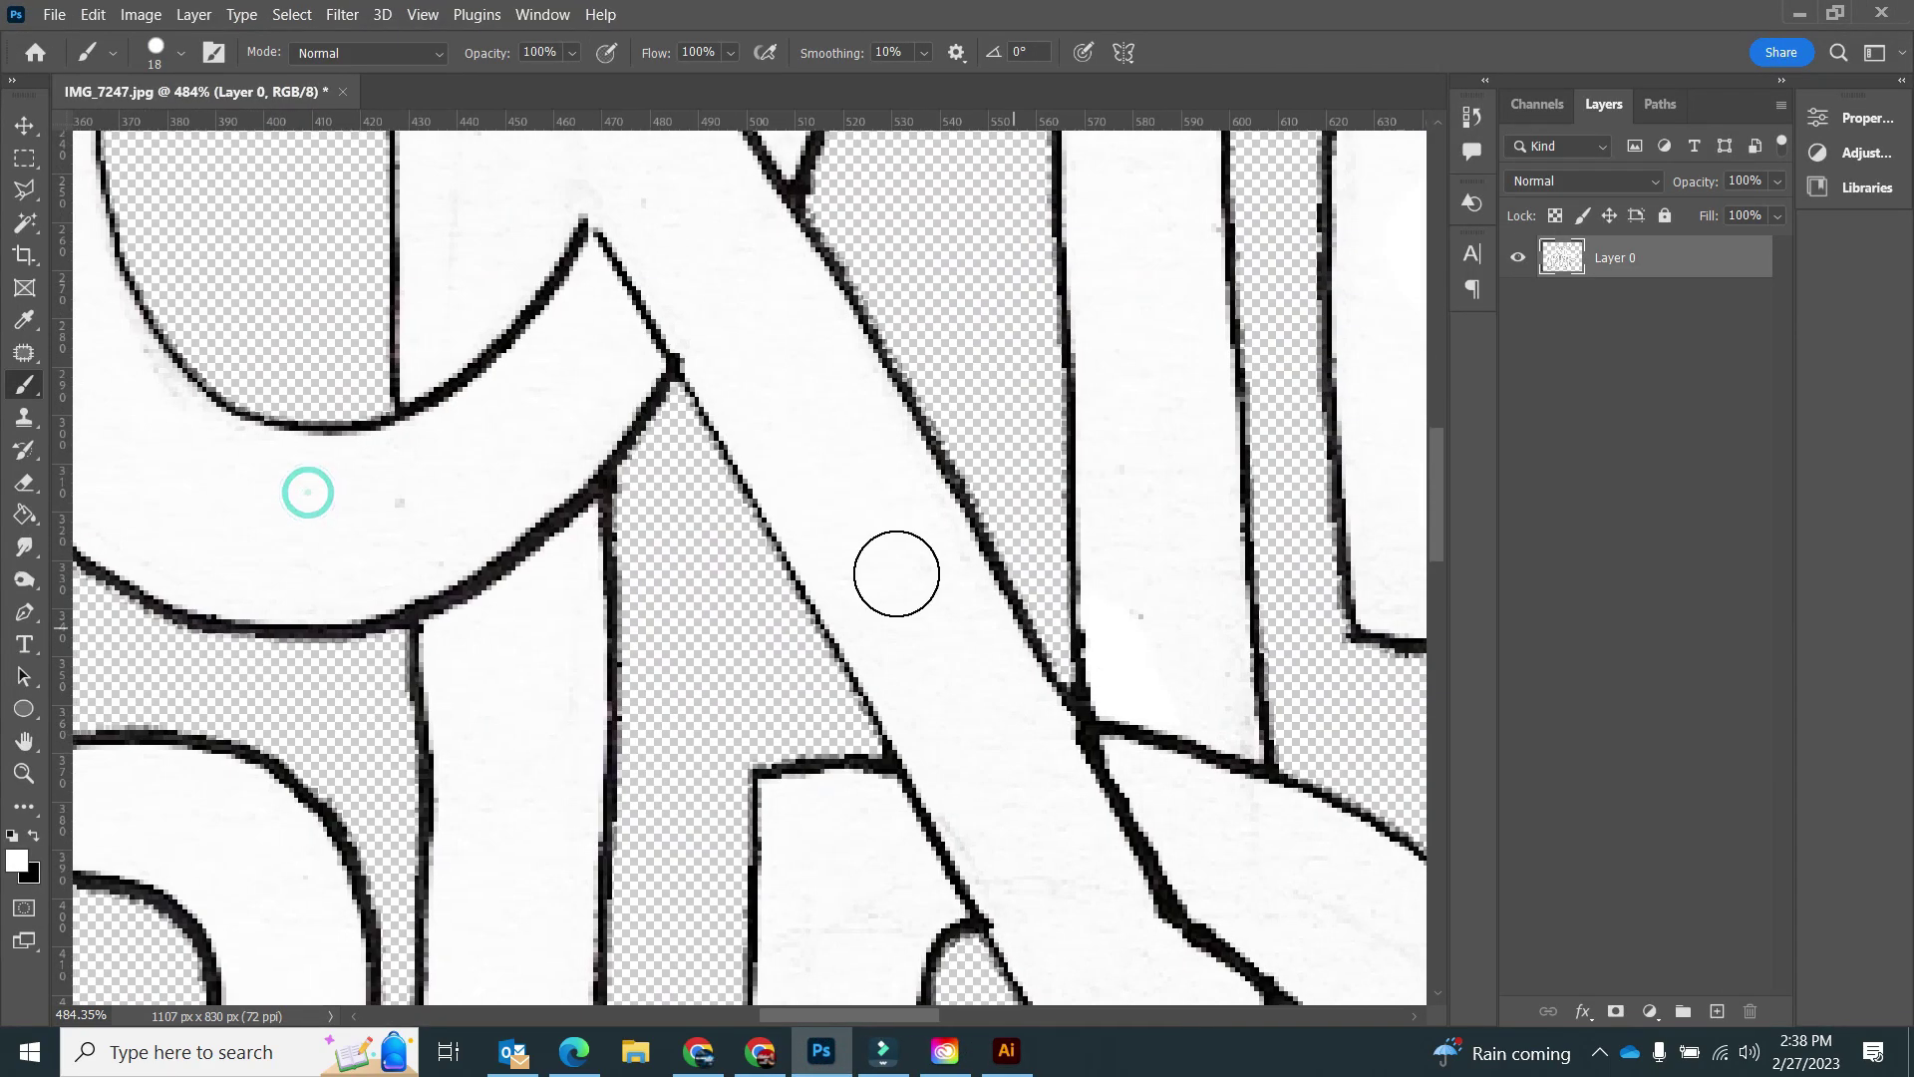
{"action": "mouse_move", "coordinate": [256, 337]}
{"action": "left_mouse_down"}
{"action": "mouse_move", "coordinate": [491, 320]}
{"action": "mouse_move", "coordinate": [548, 354]}
{"action": "left_mouse_up"}
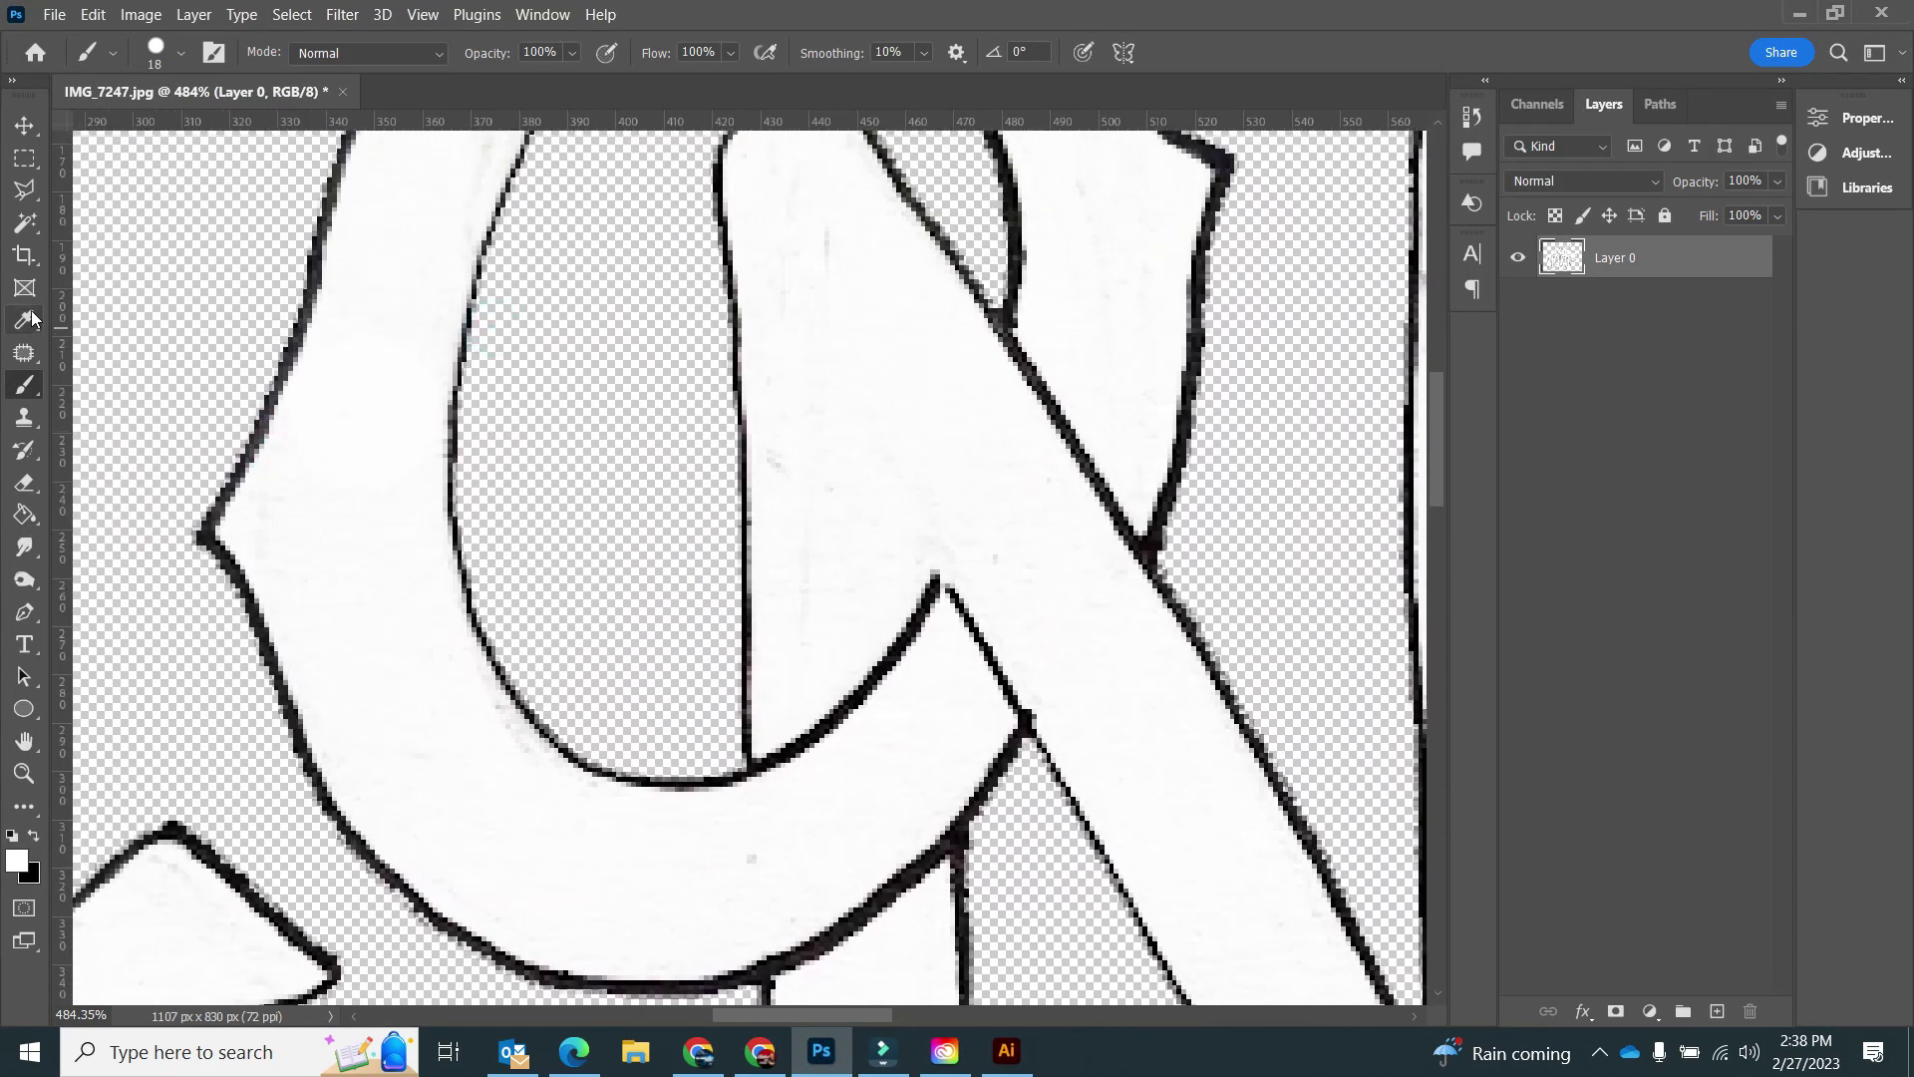
Thicken the thin inner outline of the O along its lower and left curve with a black 3 px brush
{"action": "left_click", "coordinate": [149, 52]}
{"action": "left_click_drag", "start_coordinate": [156, 132], "coordinate": [152, 133]}
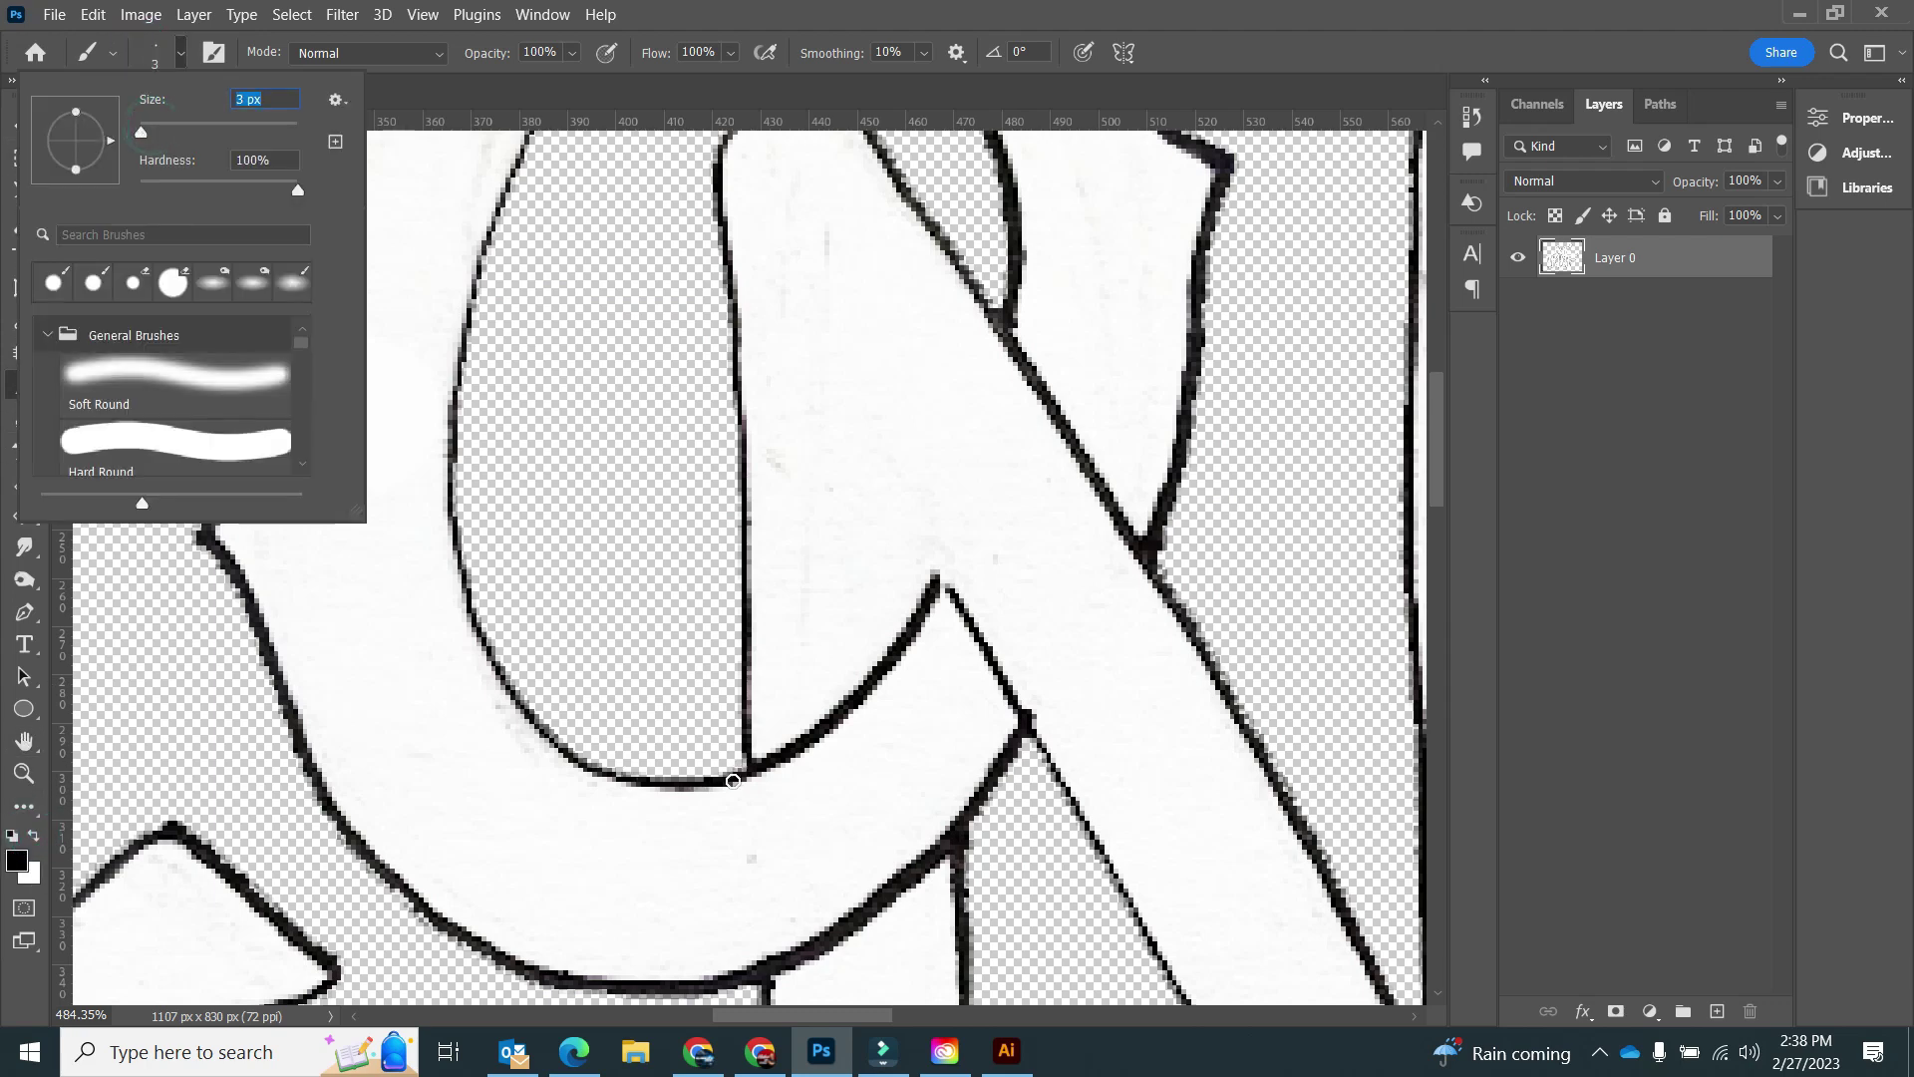
{"action": "left_click", "coordinate": [733, 781]}
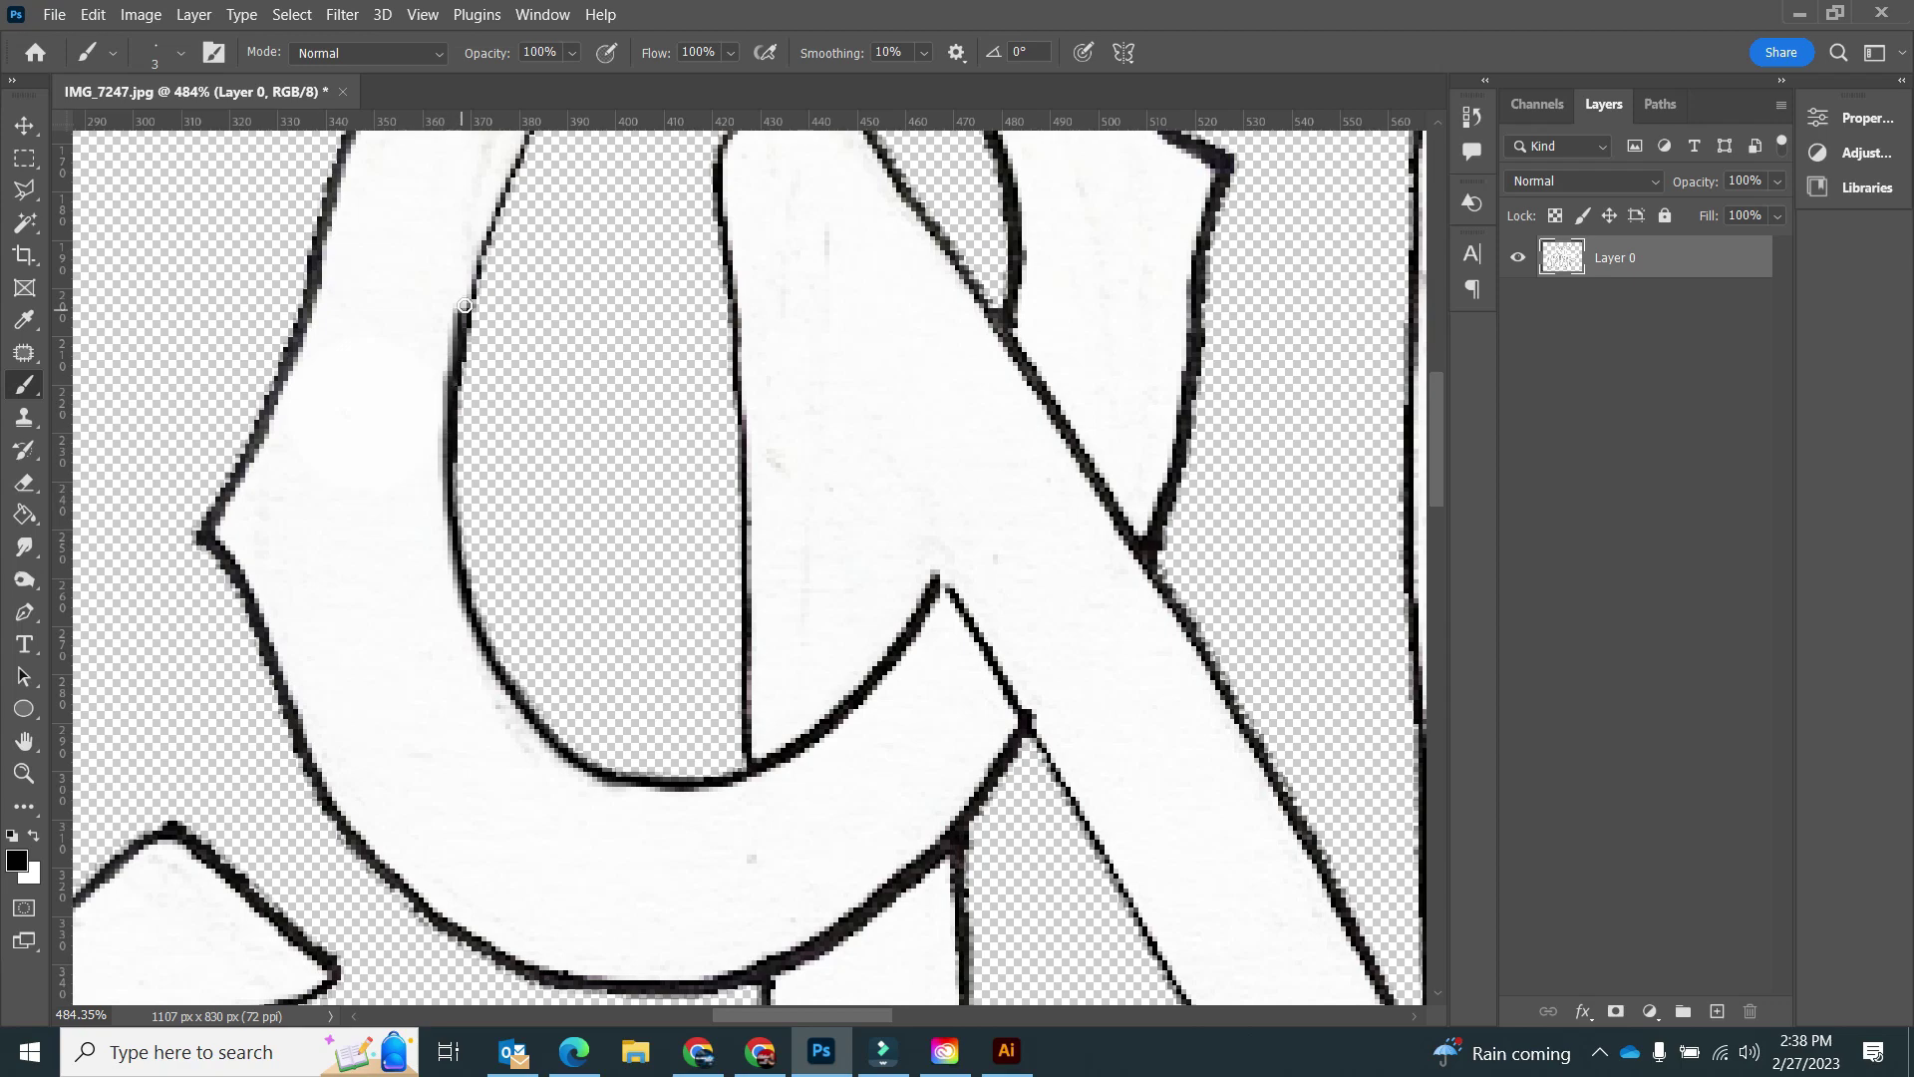
{"action": "left_click_drag", "start_coordinate": [476, 275], "coordinate": [417, 507]}
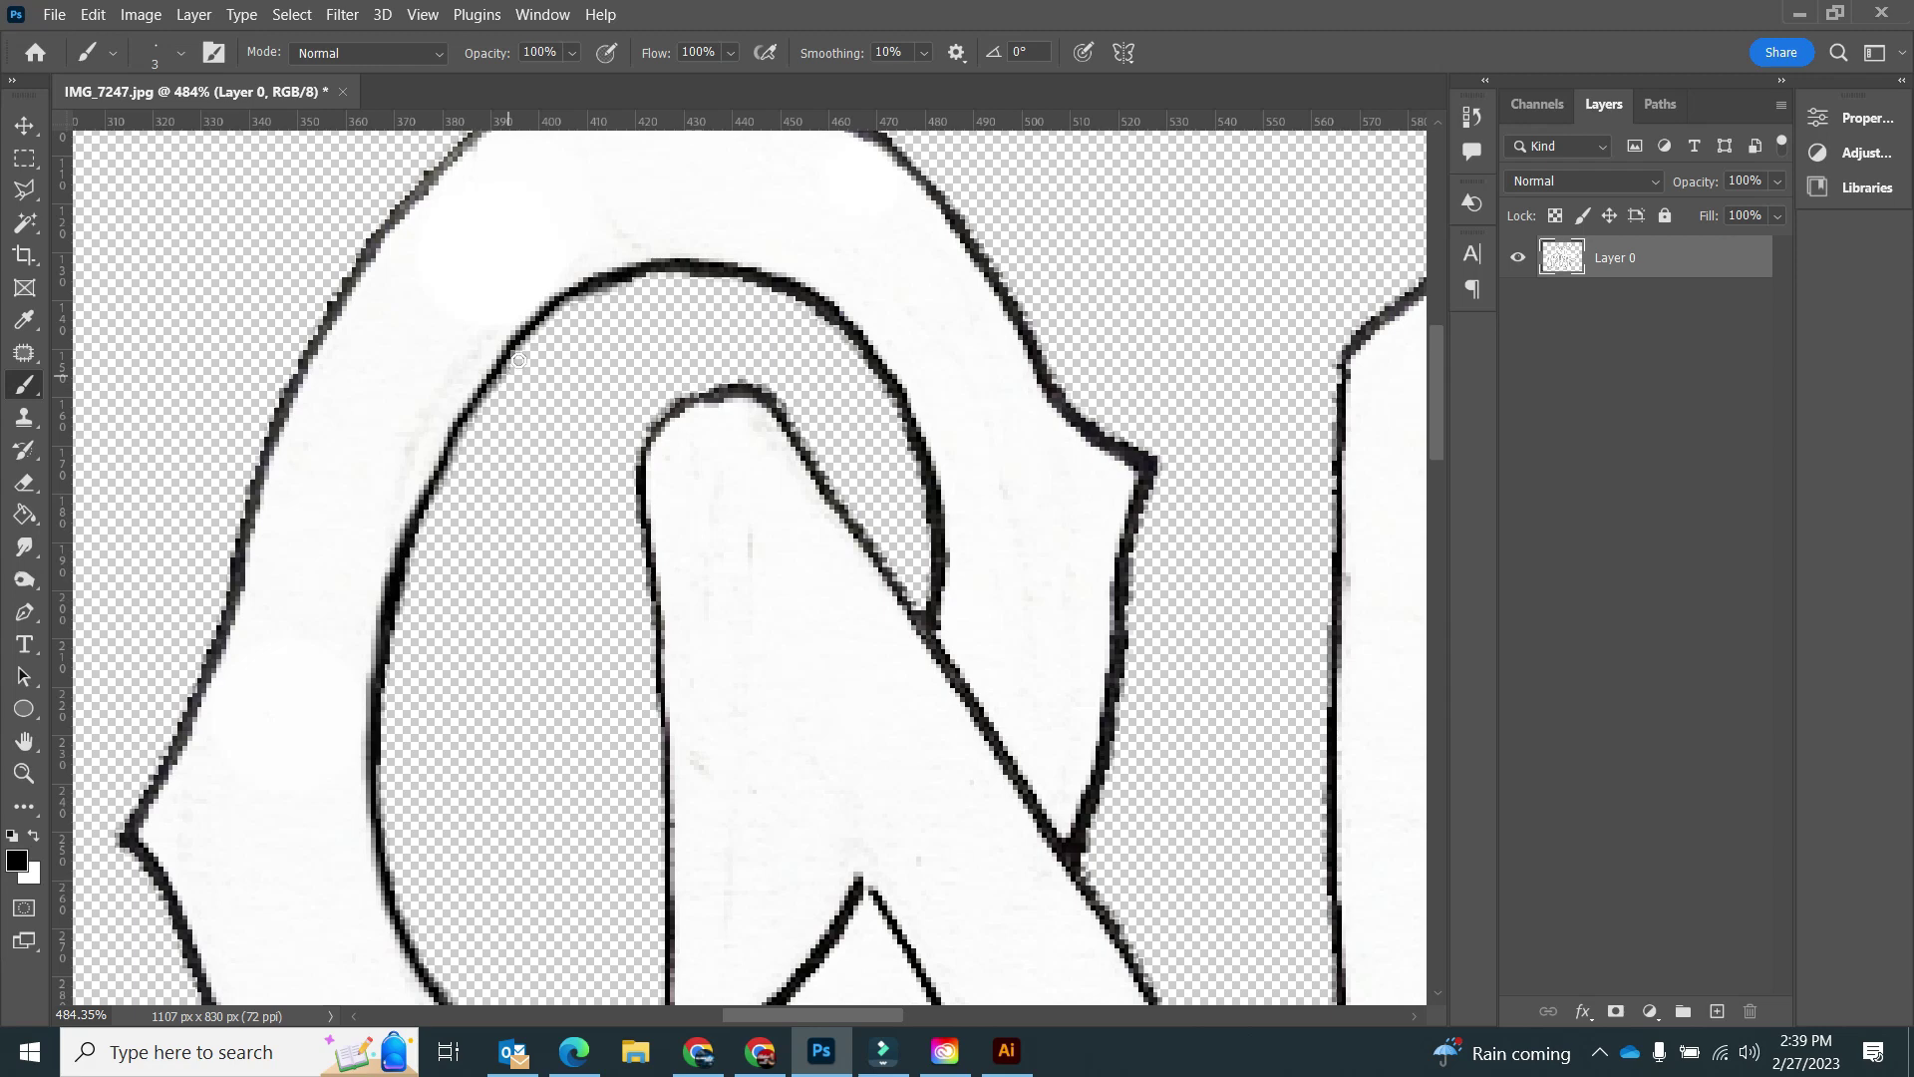
{"action": "left_click_drag", "start_coordinate": [578, 290], "coordinate": [540, 321]}
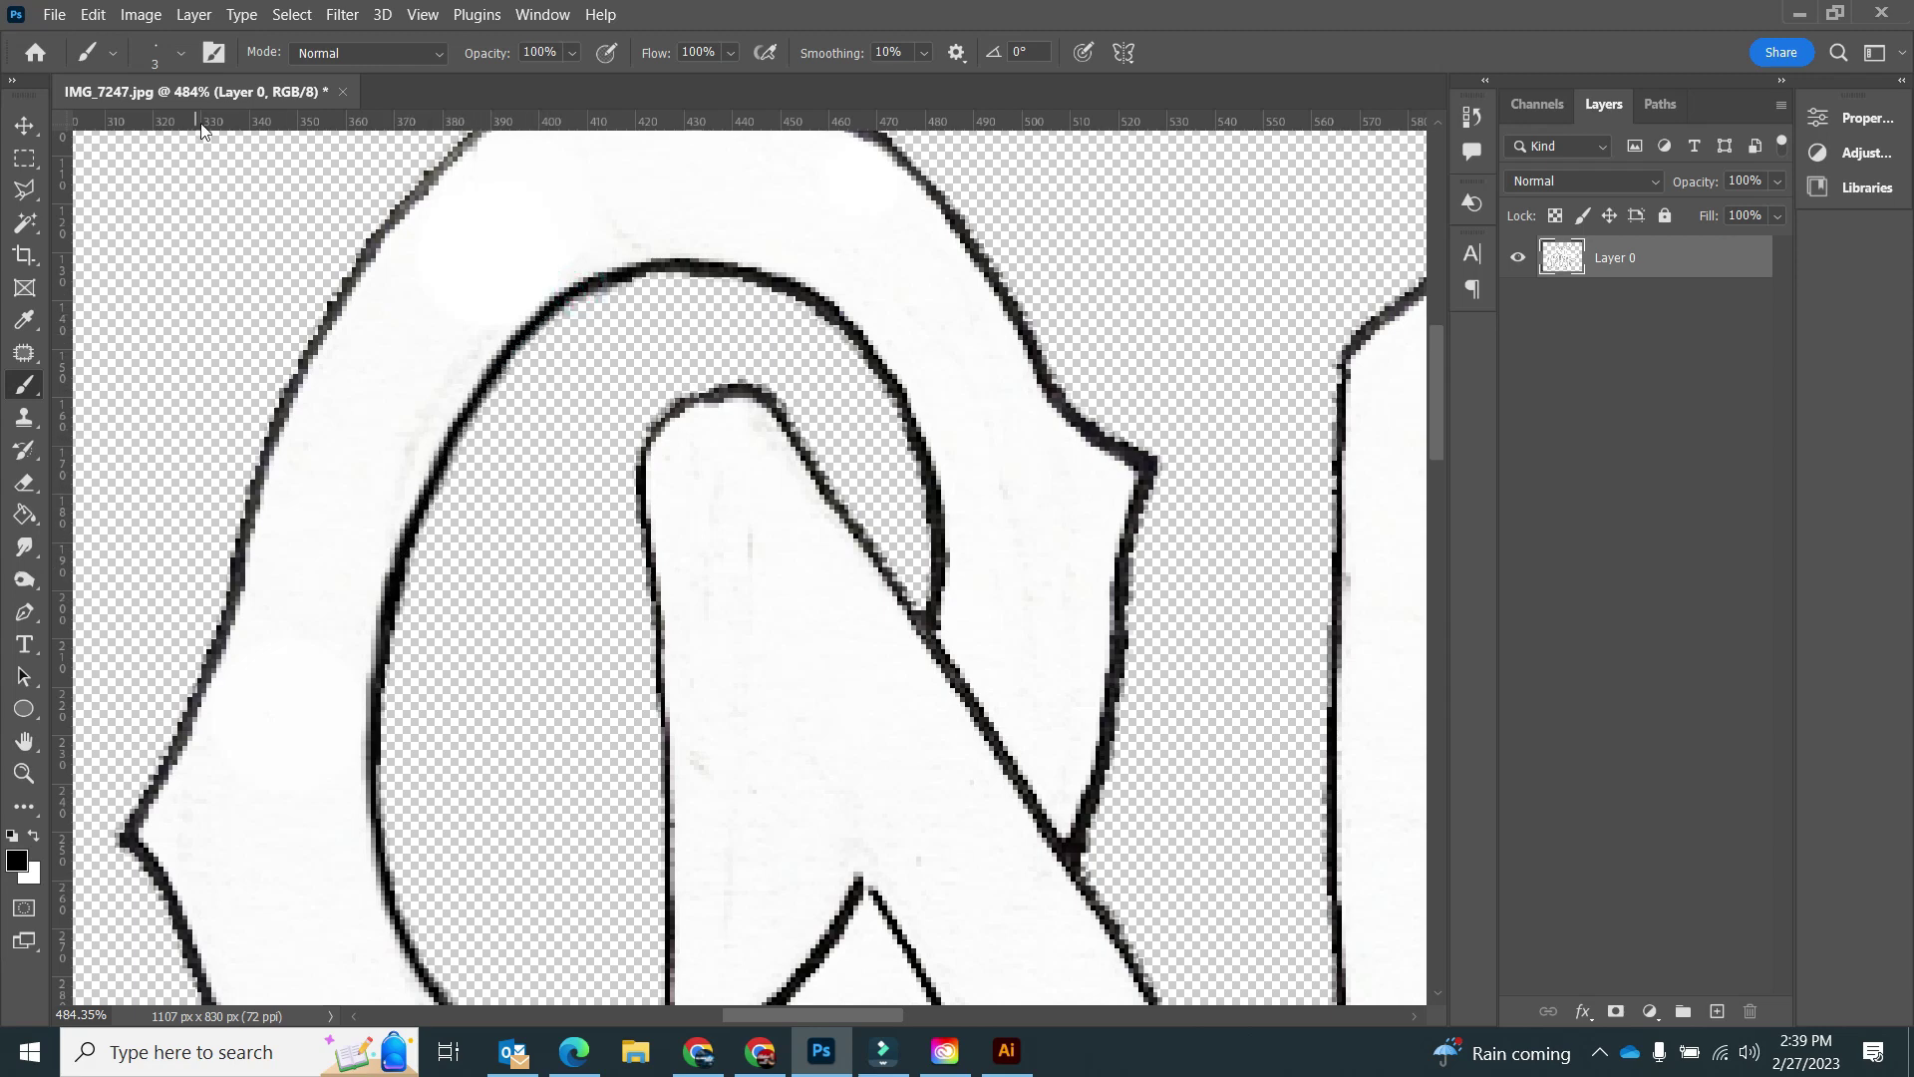
Paint over the smudges inside the O and the N's upper stem with a white 25 px brush
{"action": "left_click", "coordinate": [36, 838]}
{"action": "left_click", "coordinate": [156, 51]}
{"action": "type", "text": "25"}
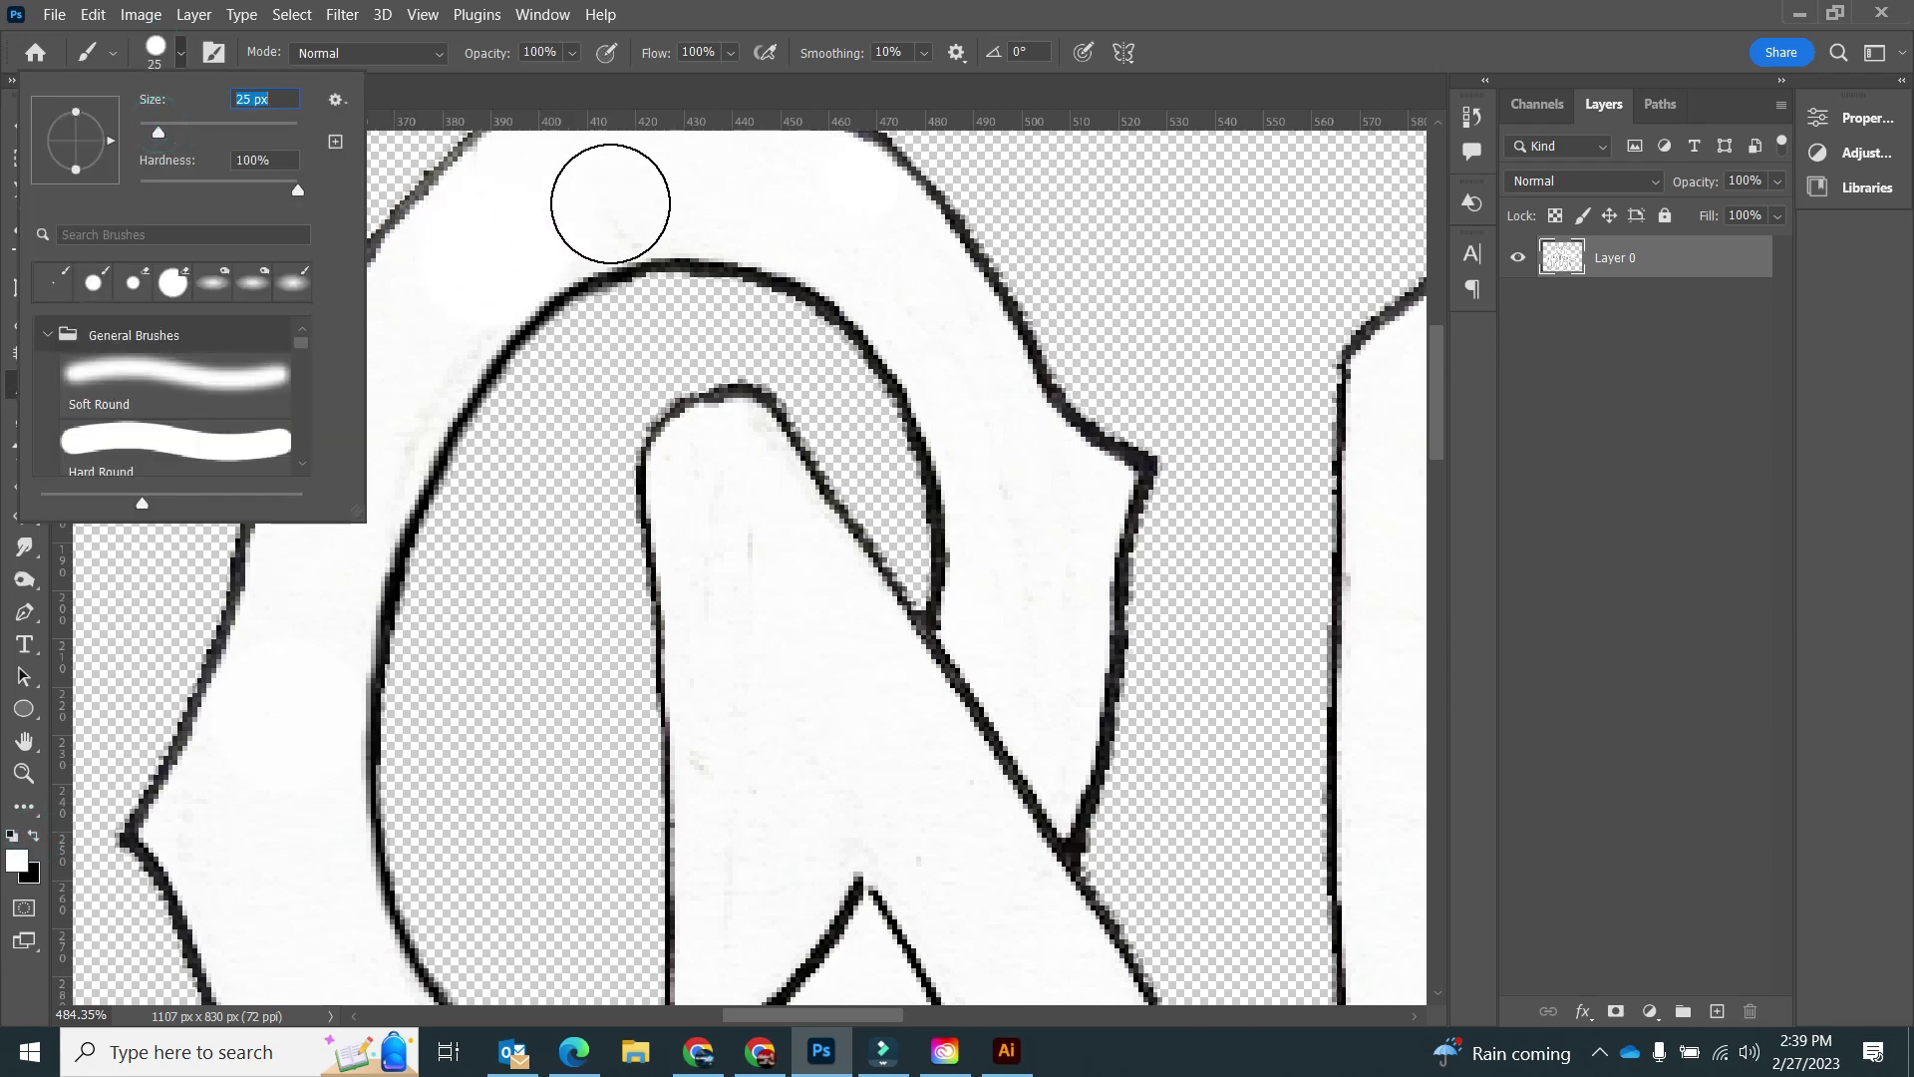
{"action": "left_click", "coordinate": [608, 197]}
{"action": "left_click", "coordinate": [719, 472]}
{"action": "mouse_move", "coordinate": [759, 695]}
{"action": "left_mouse_down"}
{"action": "mouse_move", "coordinate": [733, 726]}
{"action": "mouse_move", "coordinate": [759, 851]}
{"action": "mouse_move", "coordinate": [838, 791]}
{"action": "left_mouse_up"}
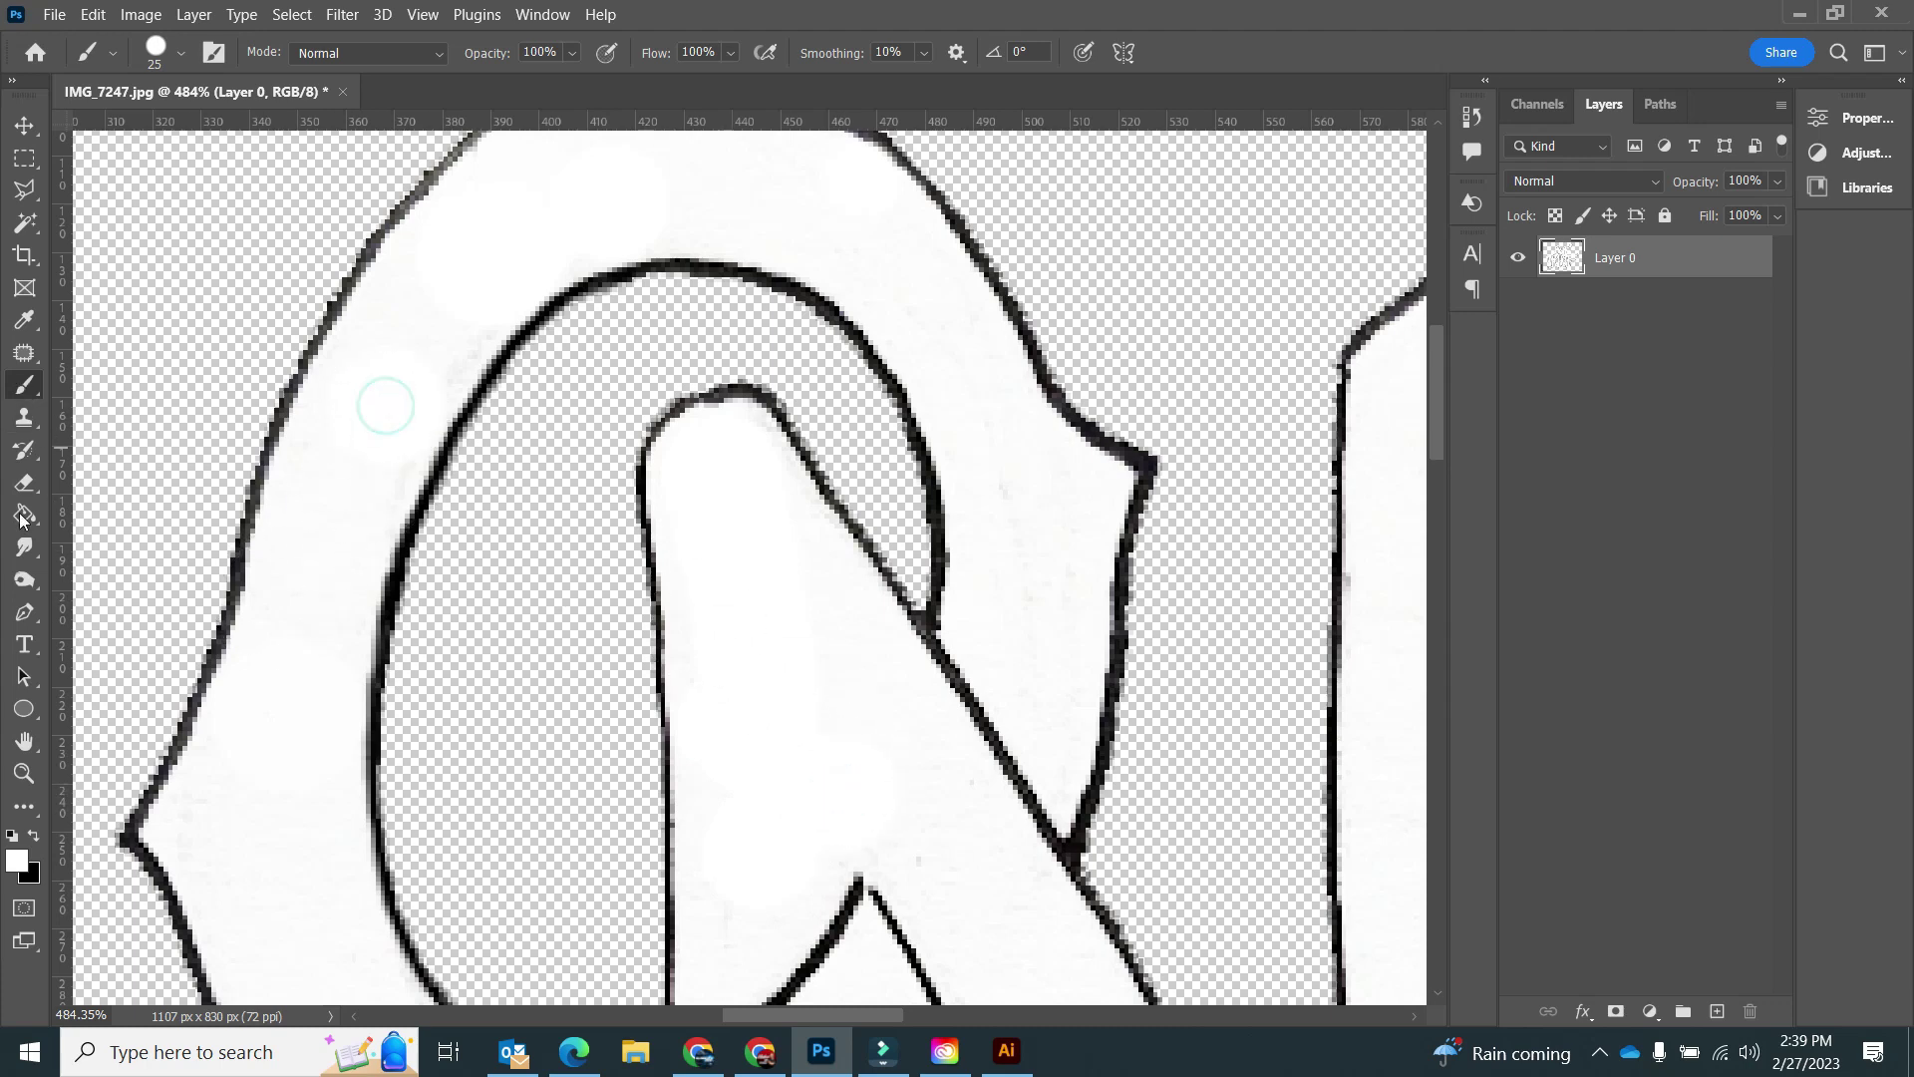
Close the outline gap at the N's inner apex with a black 3 px brush, and touch up the O's lower outline in white
{"action": "left_click", "coordinate": [33, 835]}
{"action": "left_click", "coordinate": [149, 62]}
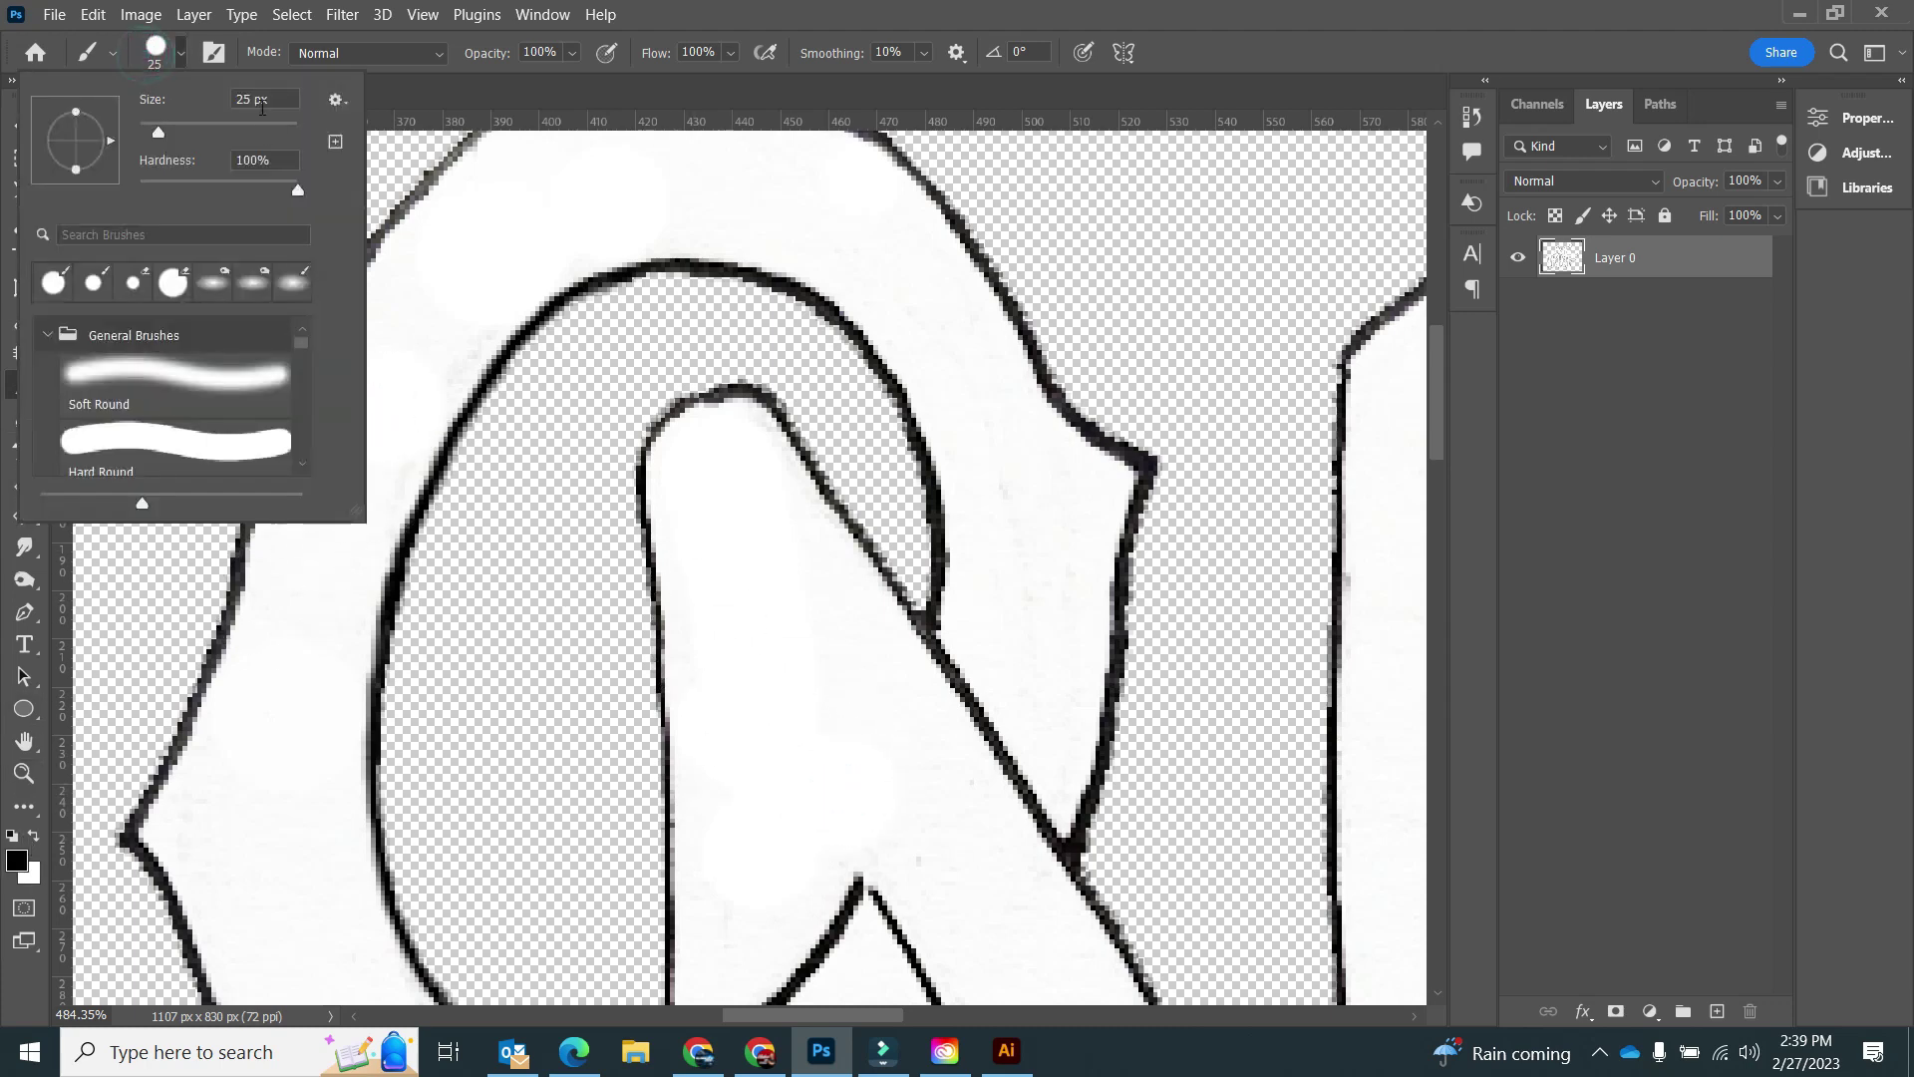
{"action": "left_click", "coordinate": [862, 881]}
{"action": "left_click_drag", "start_coordinate": [862, 880], "coordinate": [870, 892]}
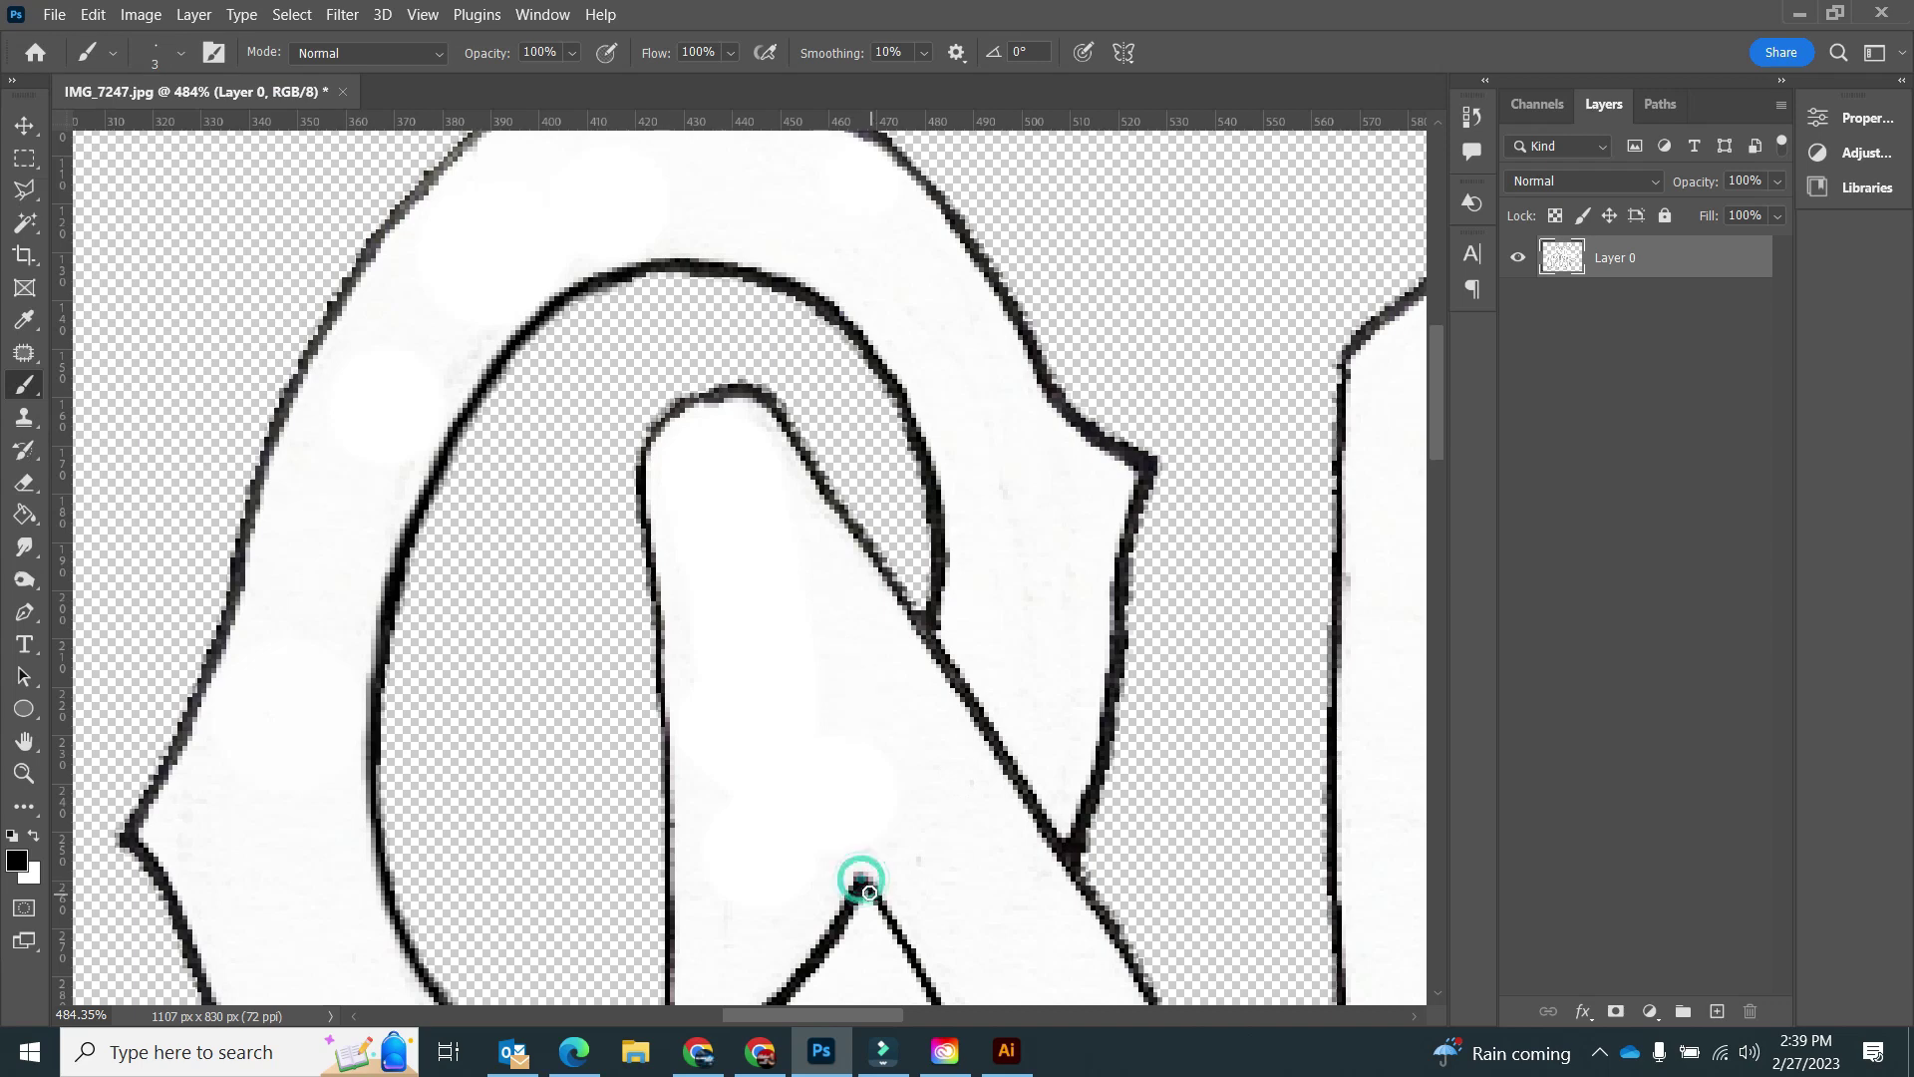
{"action": "key", "text": "ctrl+z"}
{"action": "scroll", "coordinate": [1047, 726], "scroll_direction": "down", "scroll_amount": 2}
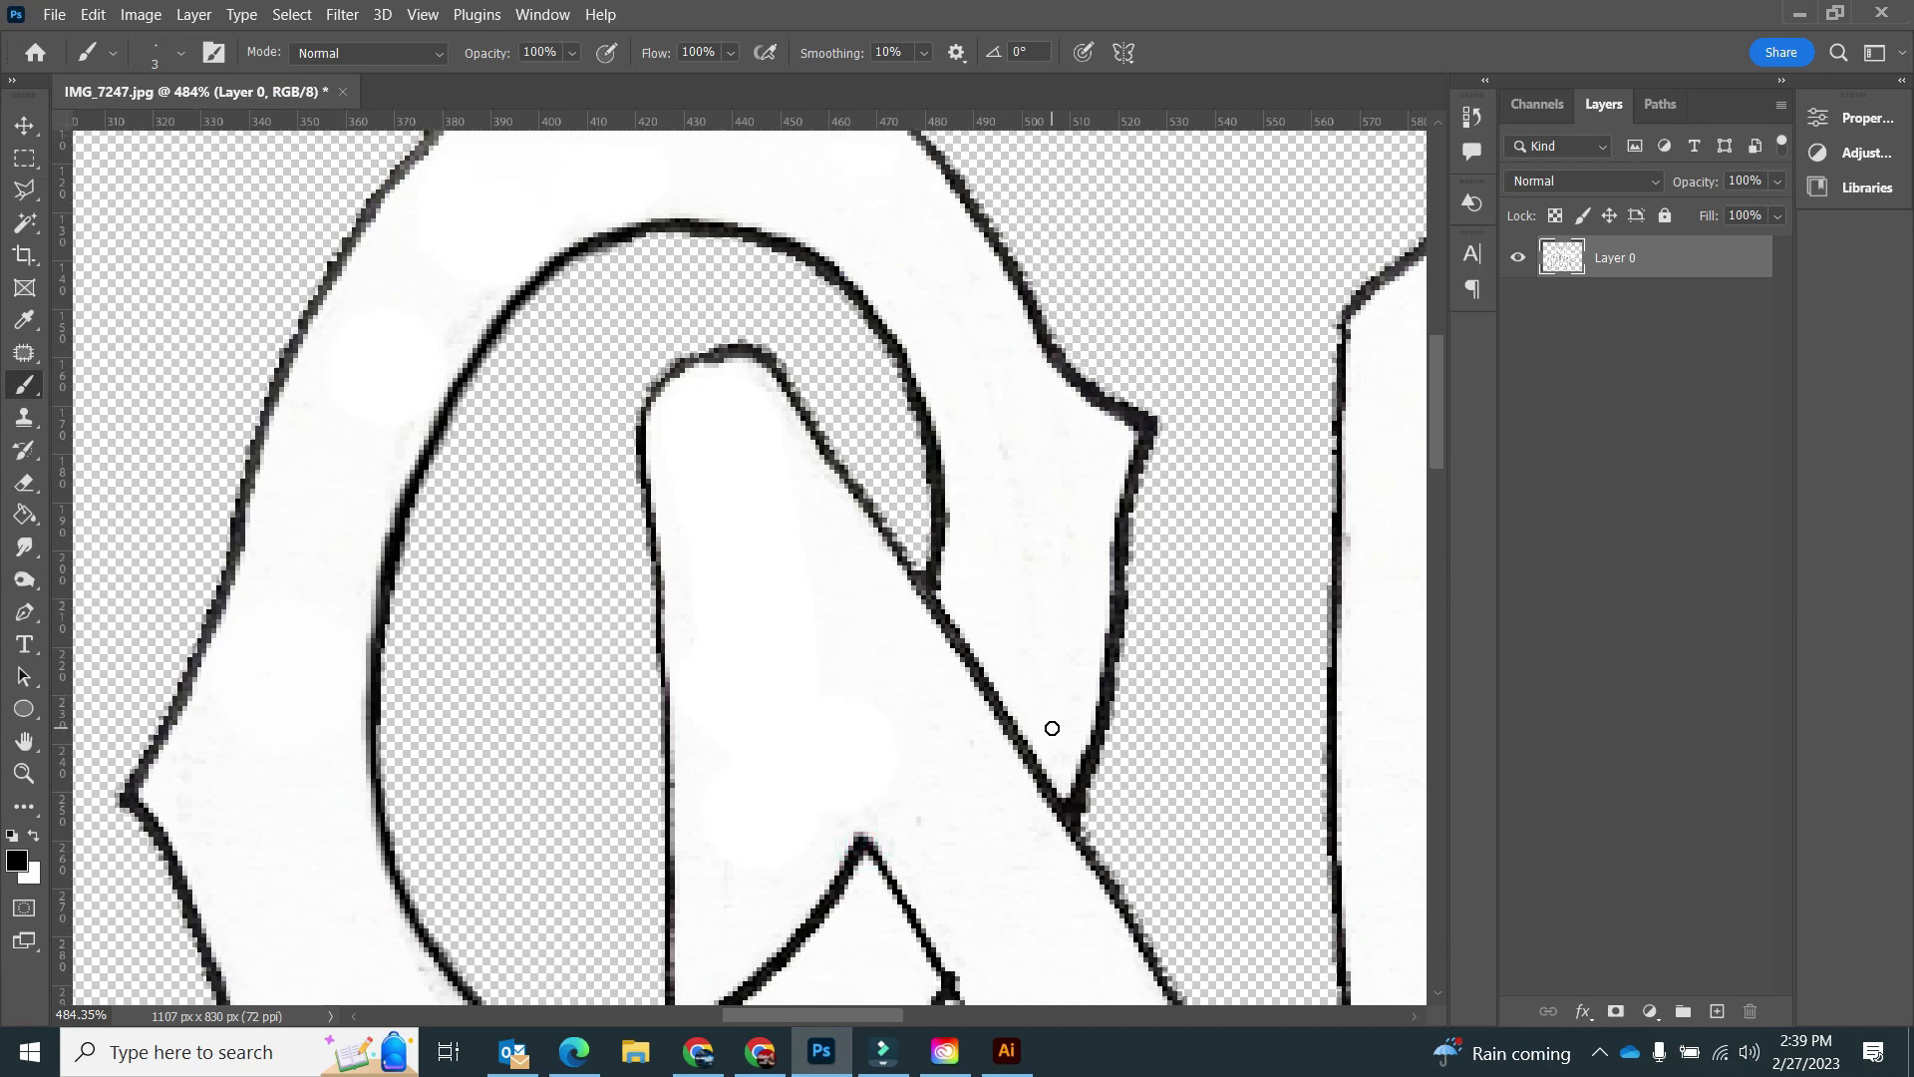
{"action": "scroll", "coordinate": [338, 410], "scroll_direction": "down", "scroll_amount": 3}
{"action": "left_click_drag", "start_coordinate": [685, 736], "coordinate": [667, 752]}
{"action": "left_click", "coordinate": [784, 891]}
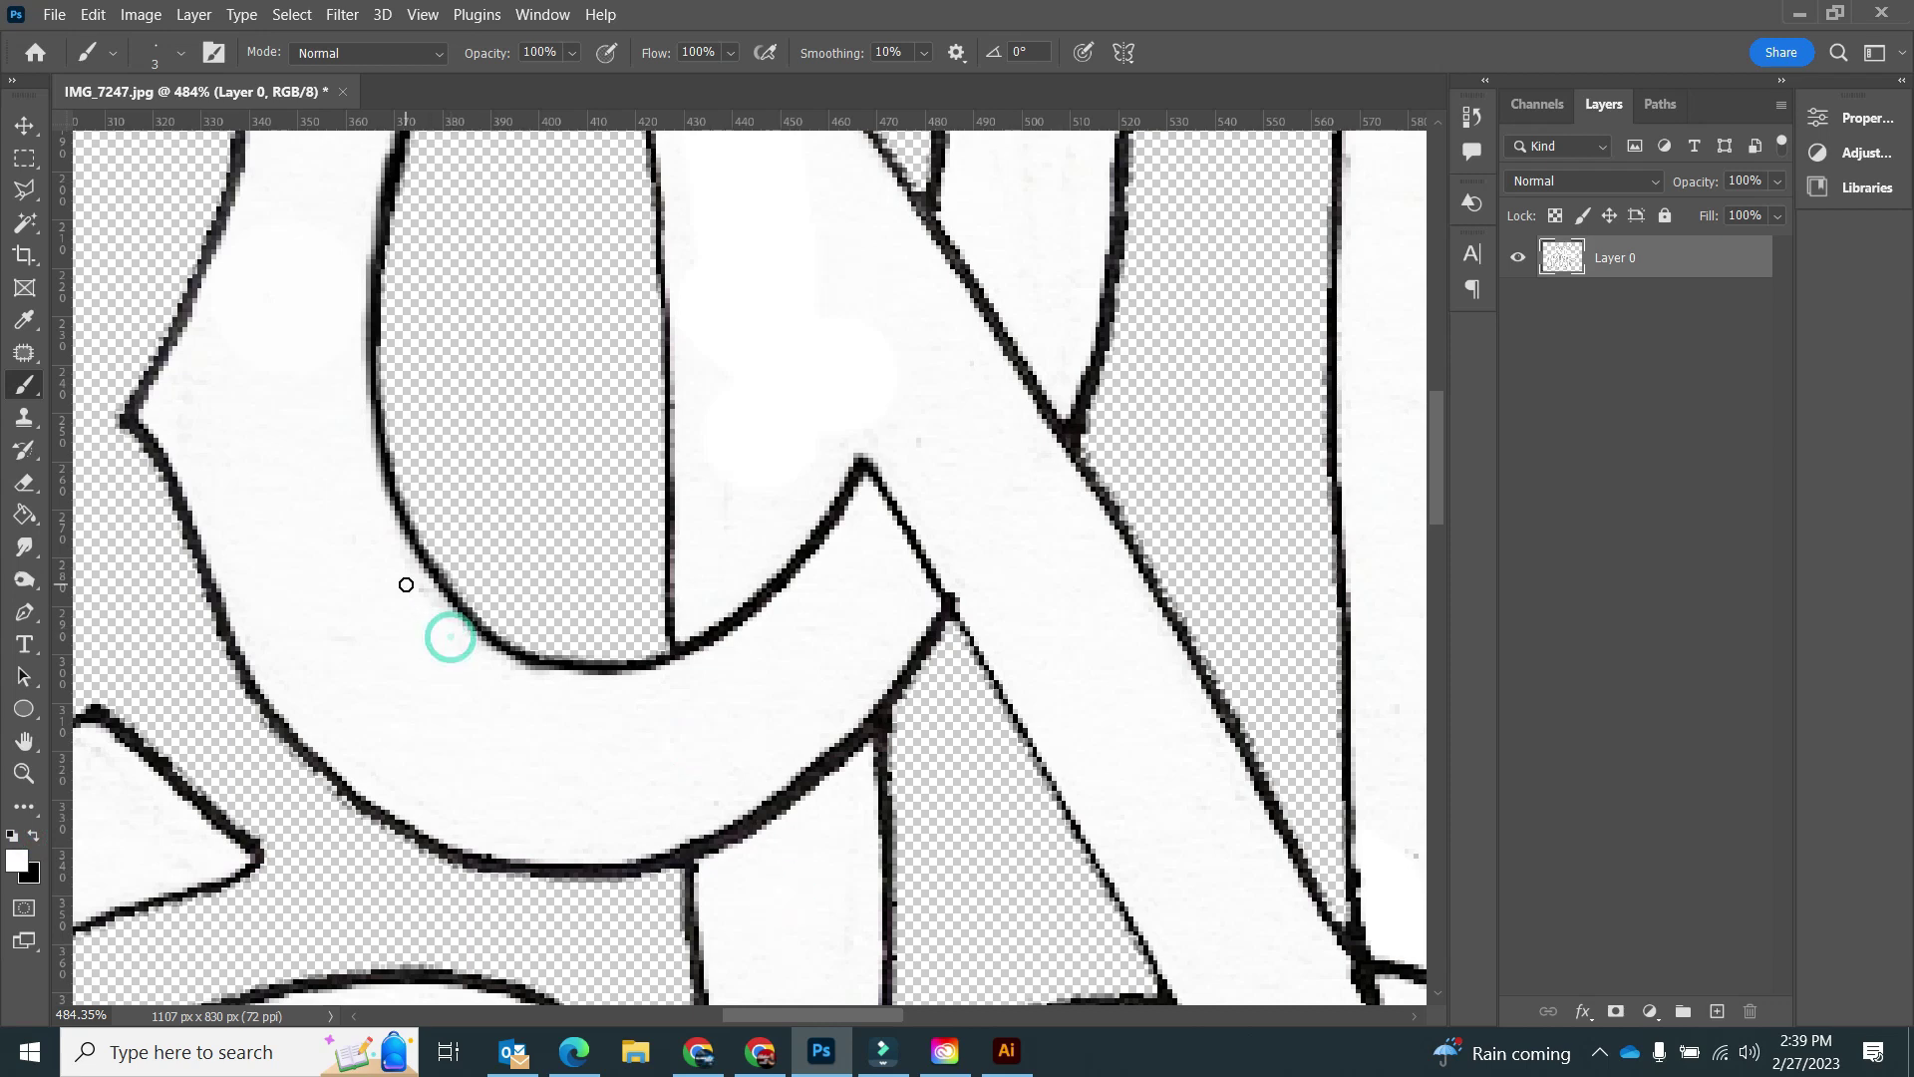
Export the retouched O and N artwork as a PNG replacing IMG_7247.png, and refresh the linked image in Illustrator
{"action": "left_click", "coordinate": [54, 14]}
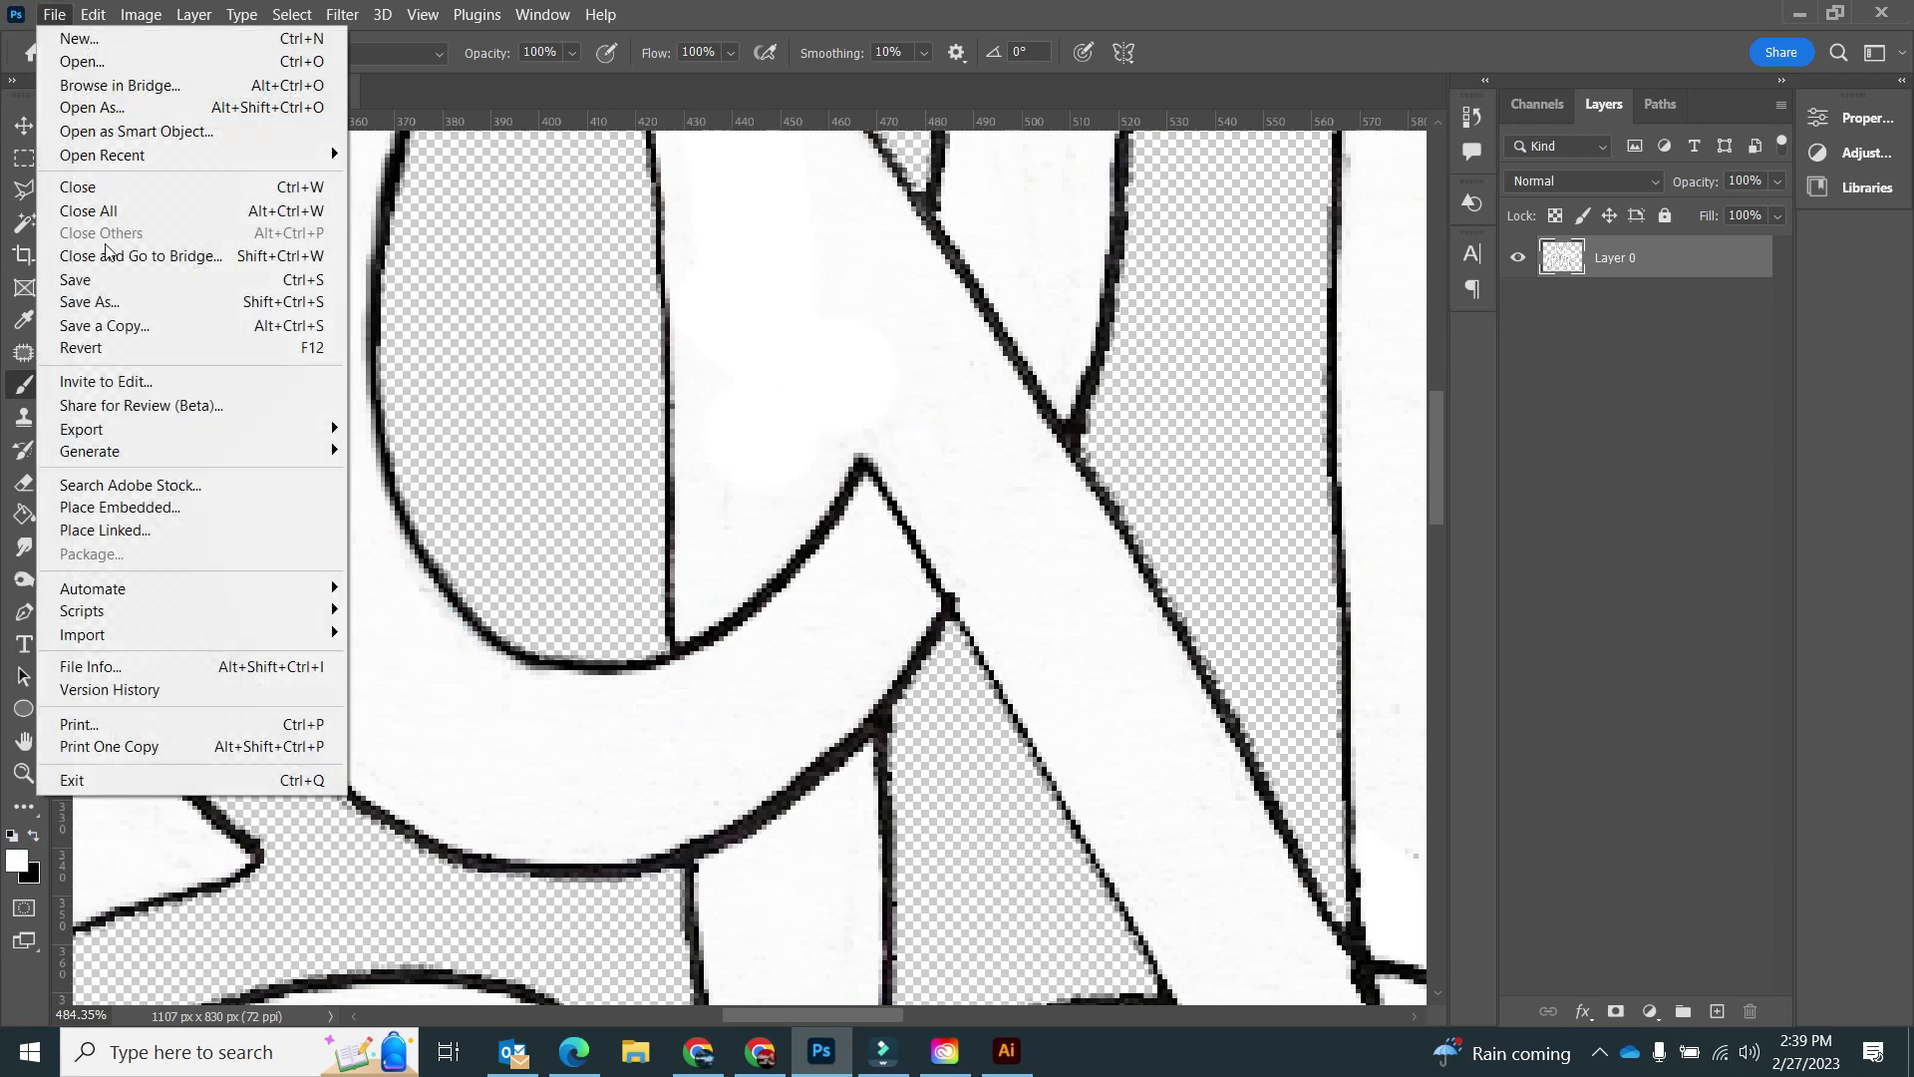
{"action": "mouse_move", "coordinate": [129, 429]}
{"action": "left_click", "coordinate": [415, 428]}
{"action": "left_click", "coordinate": [1020, 686]}
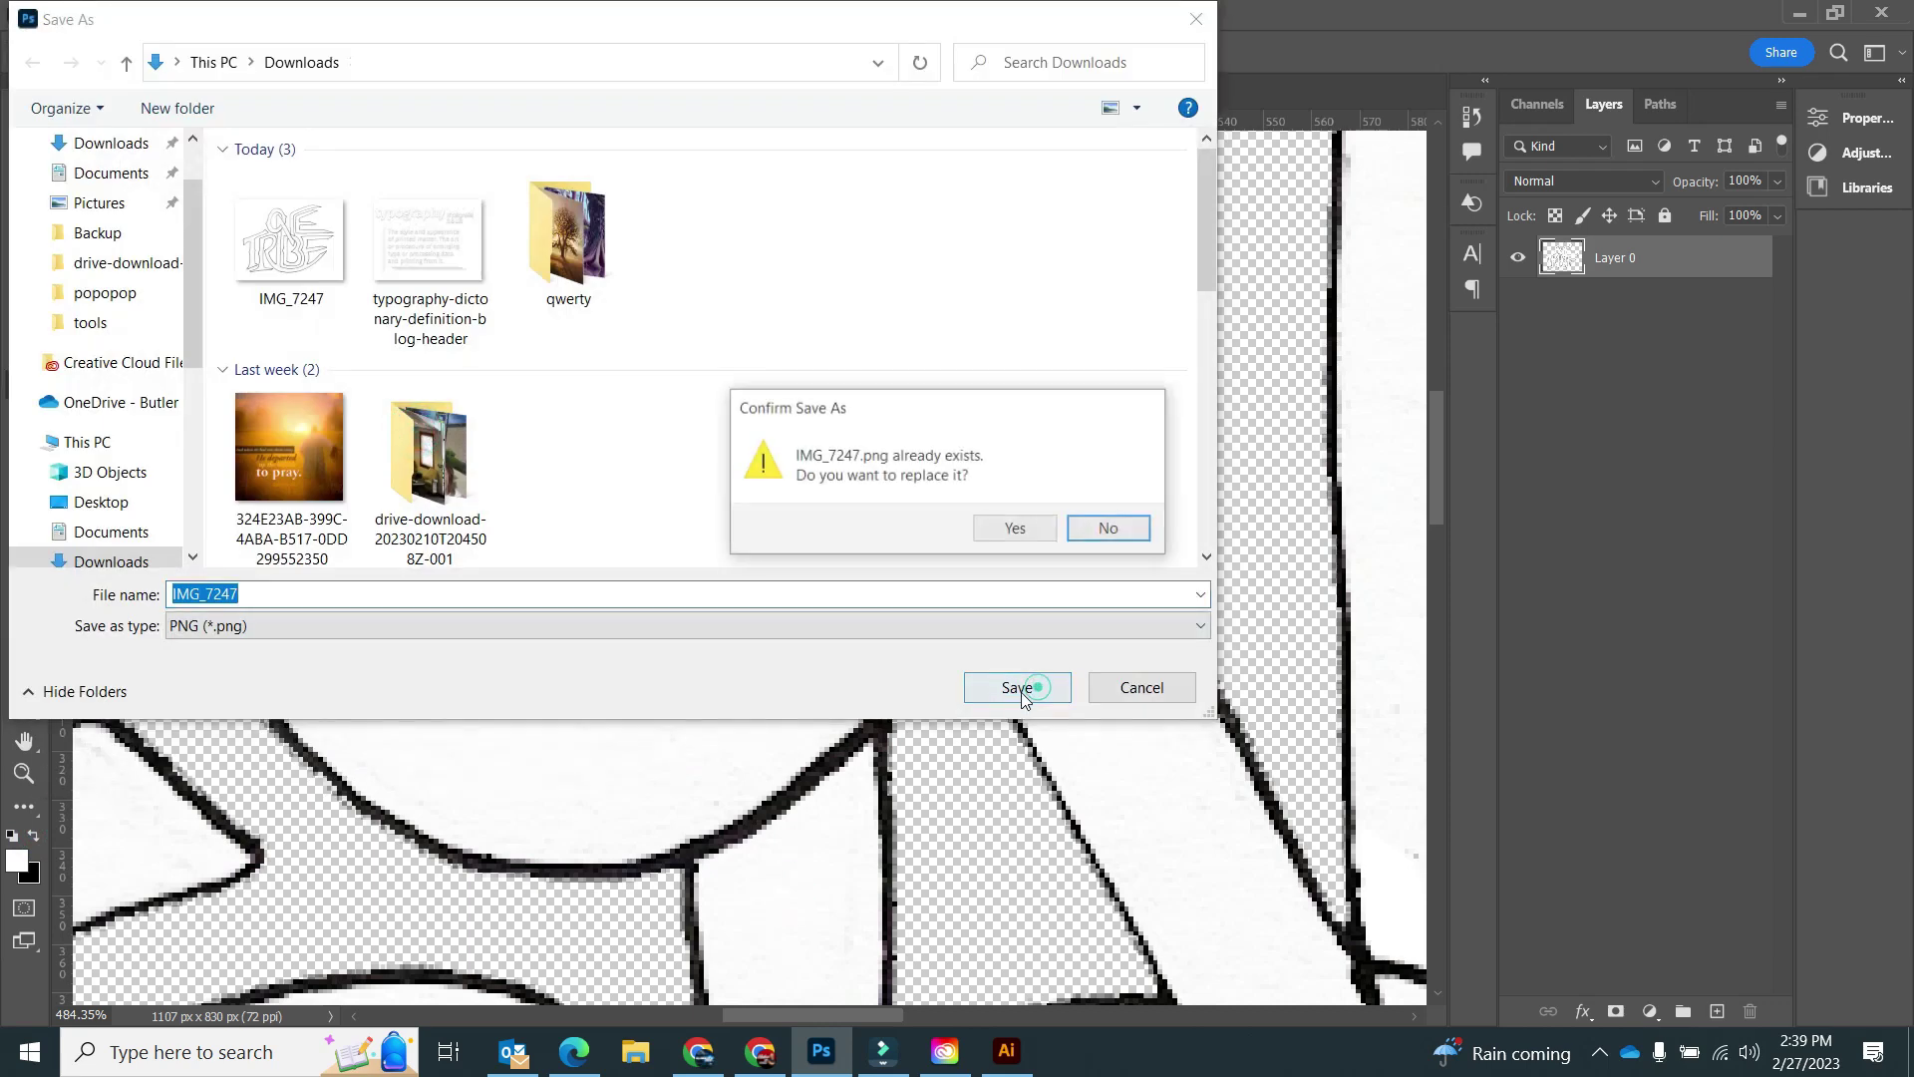
{"action": "left_click", "coordinate": [1002, 522]}
{"action": "left_click", "coordinate": [1007, 1050]}
{"action": "left_click", "coordinate": [1087, 558]}
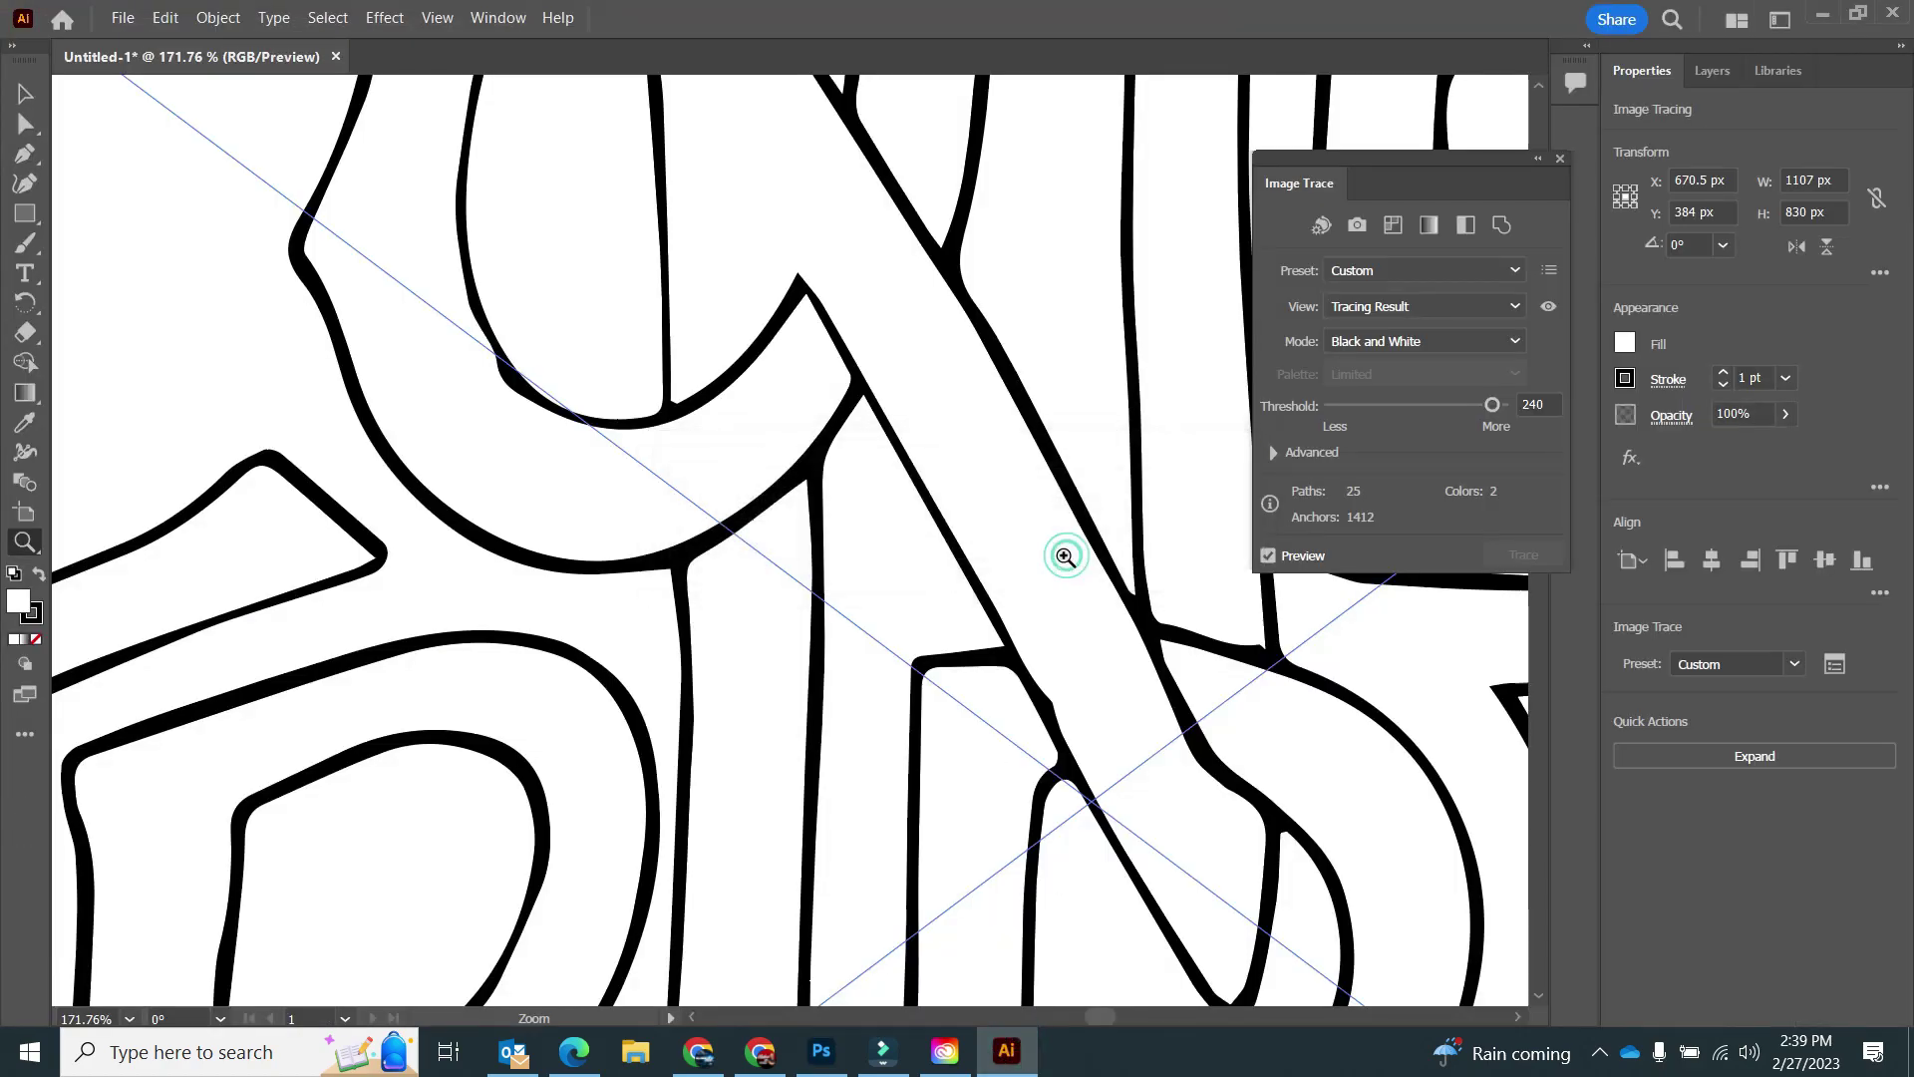
Check the traced R and B, switch to Photoshop, and trim the B's rough stem corners with a white 3 px brush
{"action": "scroll", "coordinate": [797, 451], "scroll_direction": "up", "scroll_amount": 2}
{"action": "key", "text": "space"}
{"action": "left_click_drag", "start_coordinate": [978, 697], "coordinate": [736, 342]}
{"action": "left_click_drag", "start_coordinate": [743, 718], "coordinate": [870, 157]}
{"action": "mouse_move", "coordinate": [734, 687]}
{"action": "left_mouse_down"}
{"action": "mouse_move", "coordinate": [727, 572]}
{"action": "mouse_move", "coordinate": [831, 338]}
{"action": "left_mouse_up"}
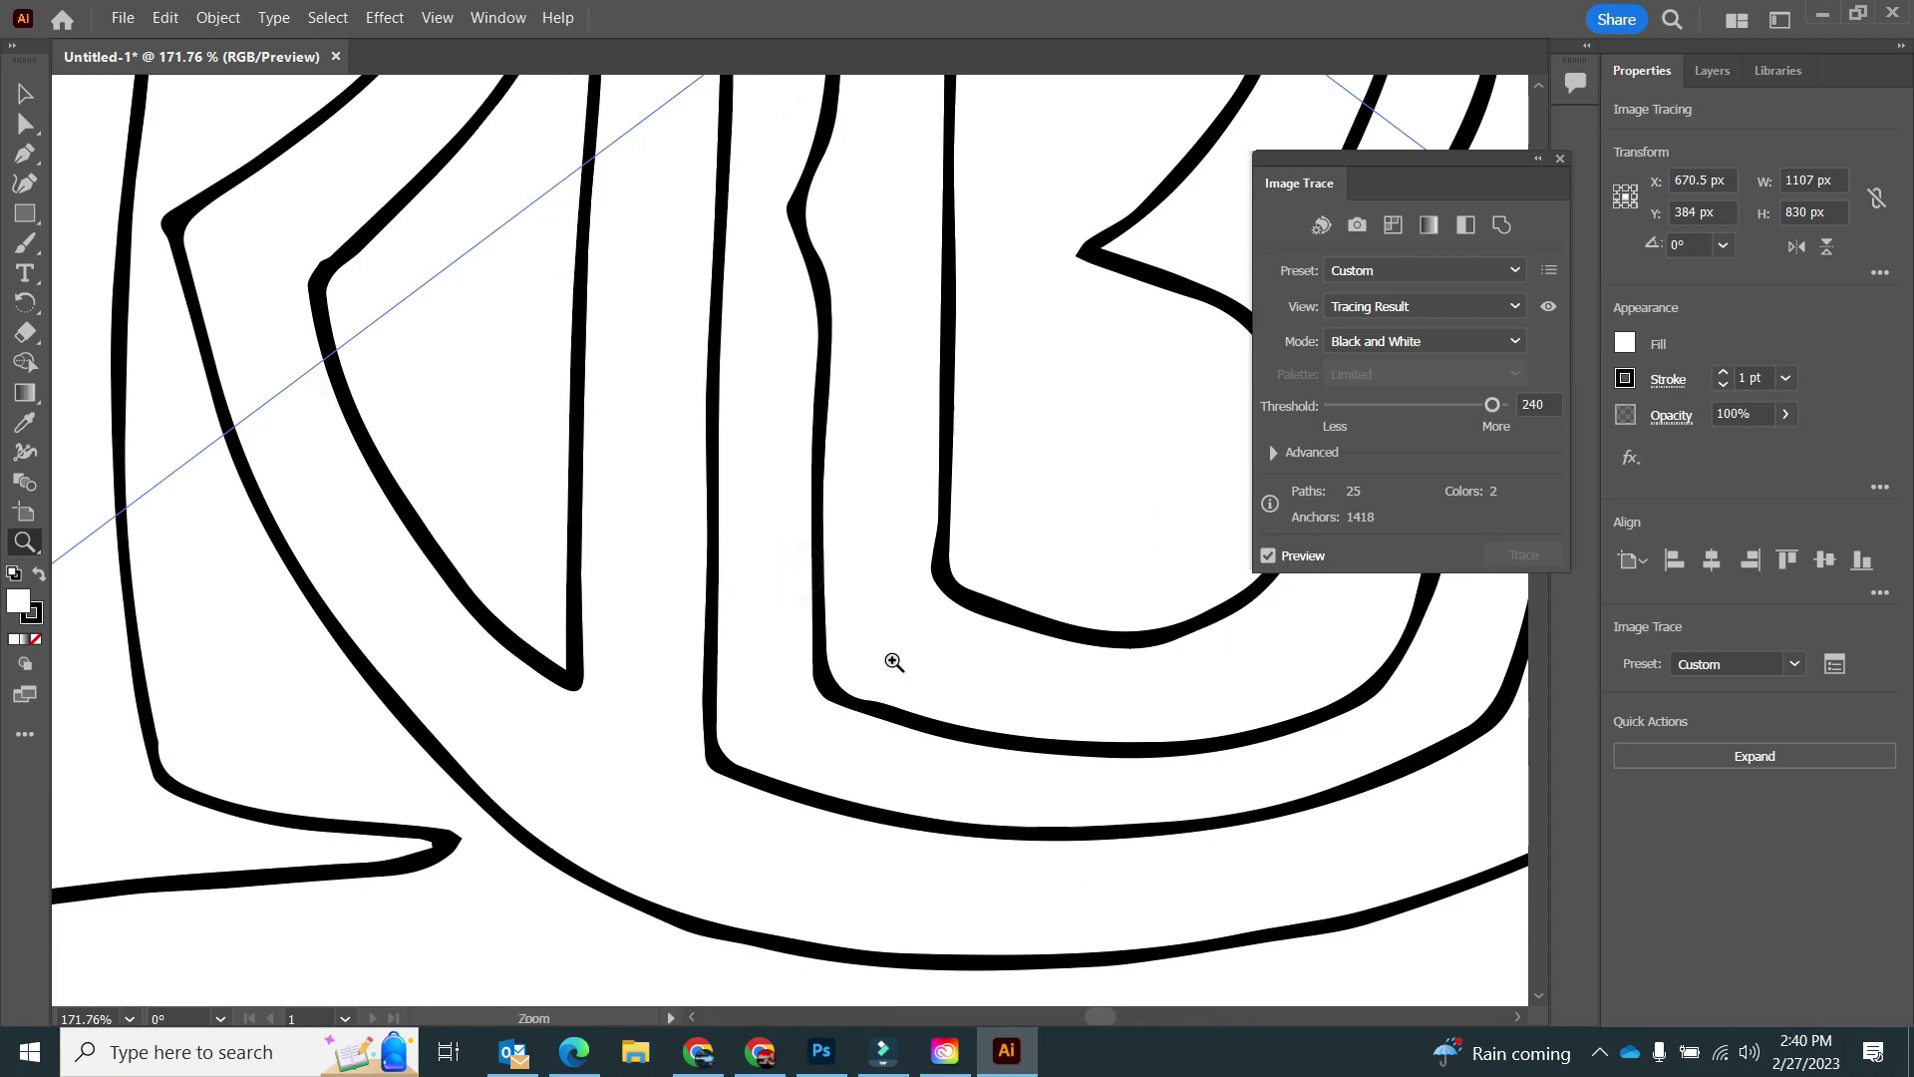
{"action": "left_click", "coordinate": [822, 1049]}
{"action": "mouse_move", "coordinate": [885, 860]}
{"action": "left_mouse_down"}
{"action": "mouse_move", "coordinate": [639, 626]}
{"action": "mouse_move", "coordinate": [615, 632]}
{"action": "left_mouse_up"}
{"action": "left_click_drag", "start_coordinate": [913, 585], "coordinate": [699, 501]}
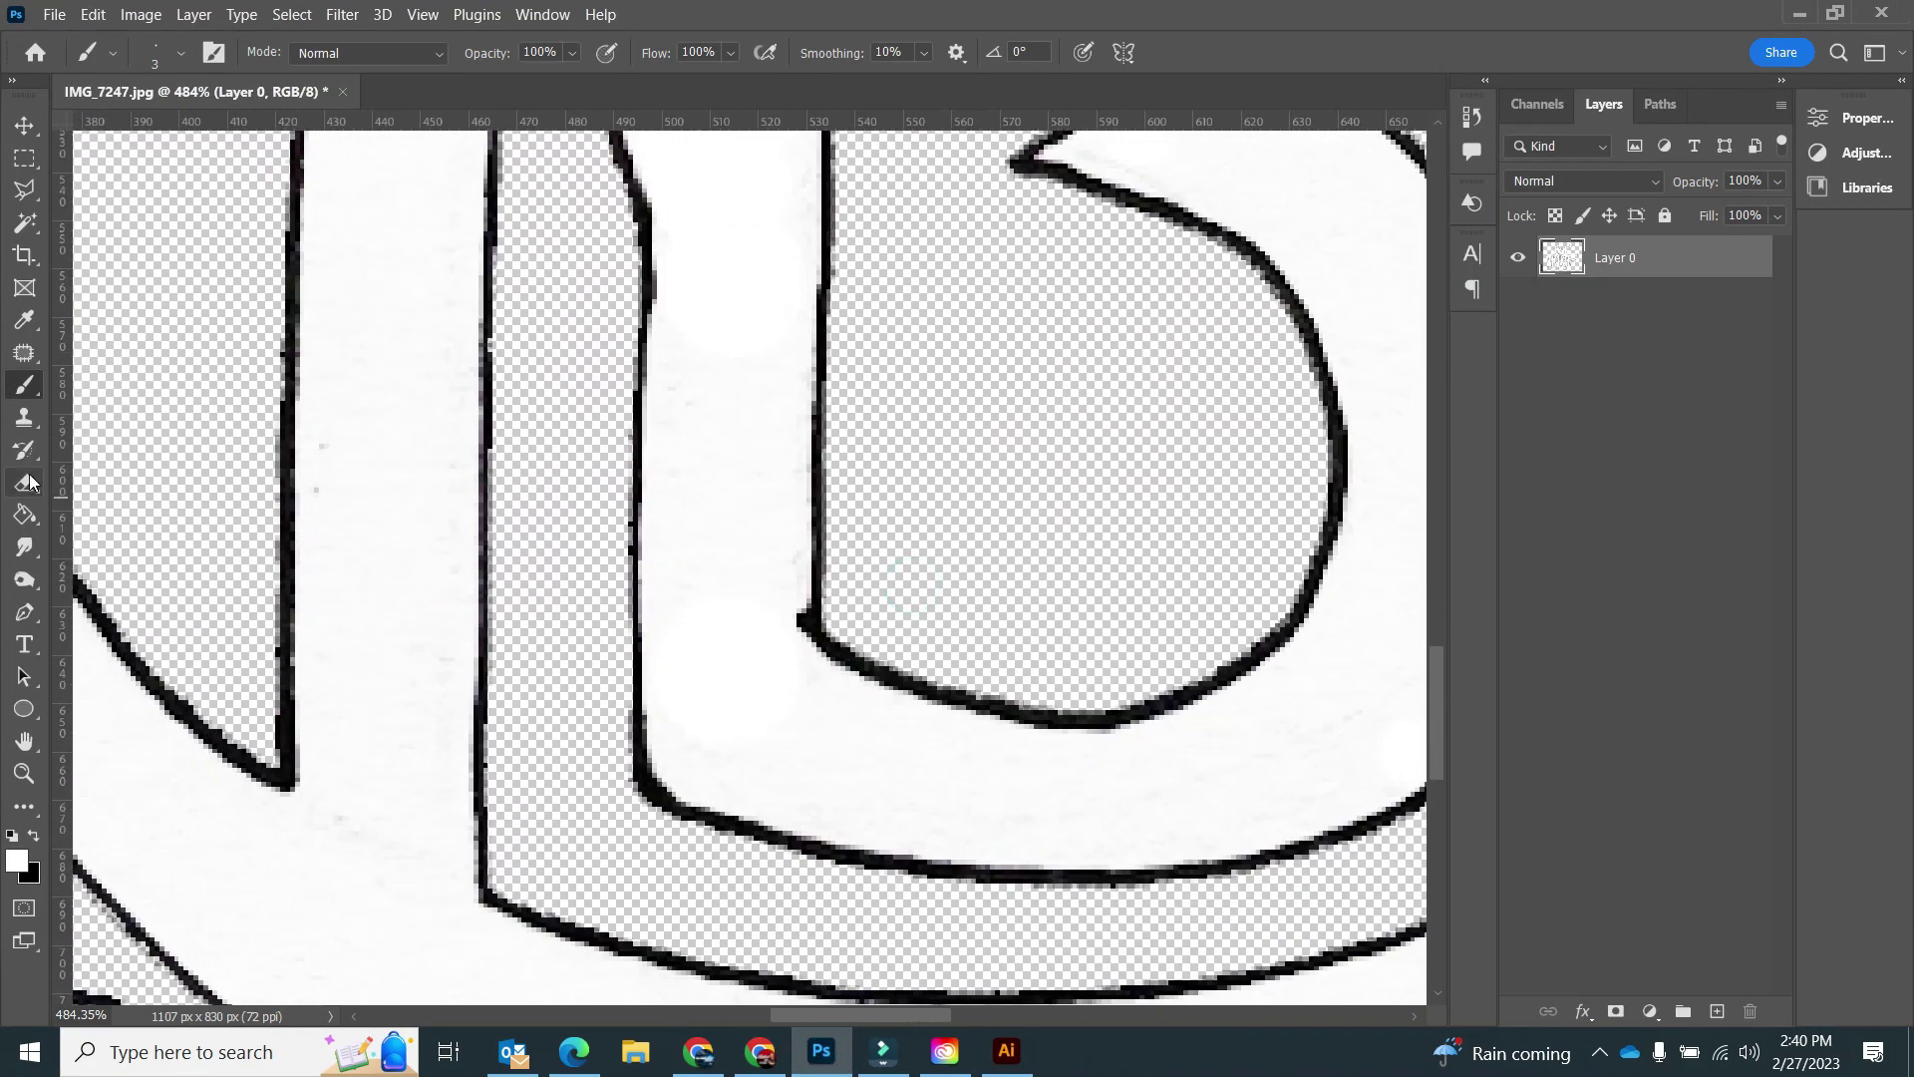
{"action": "left_click_drag", "start_coordinate": [800, 606], "coordinate": [802, 611]}
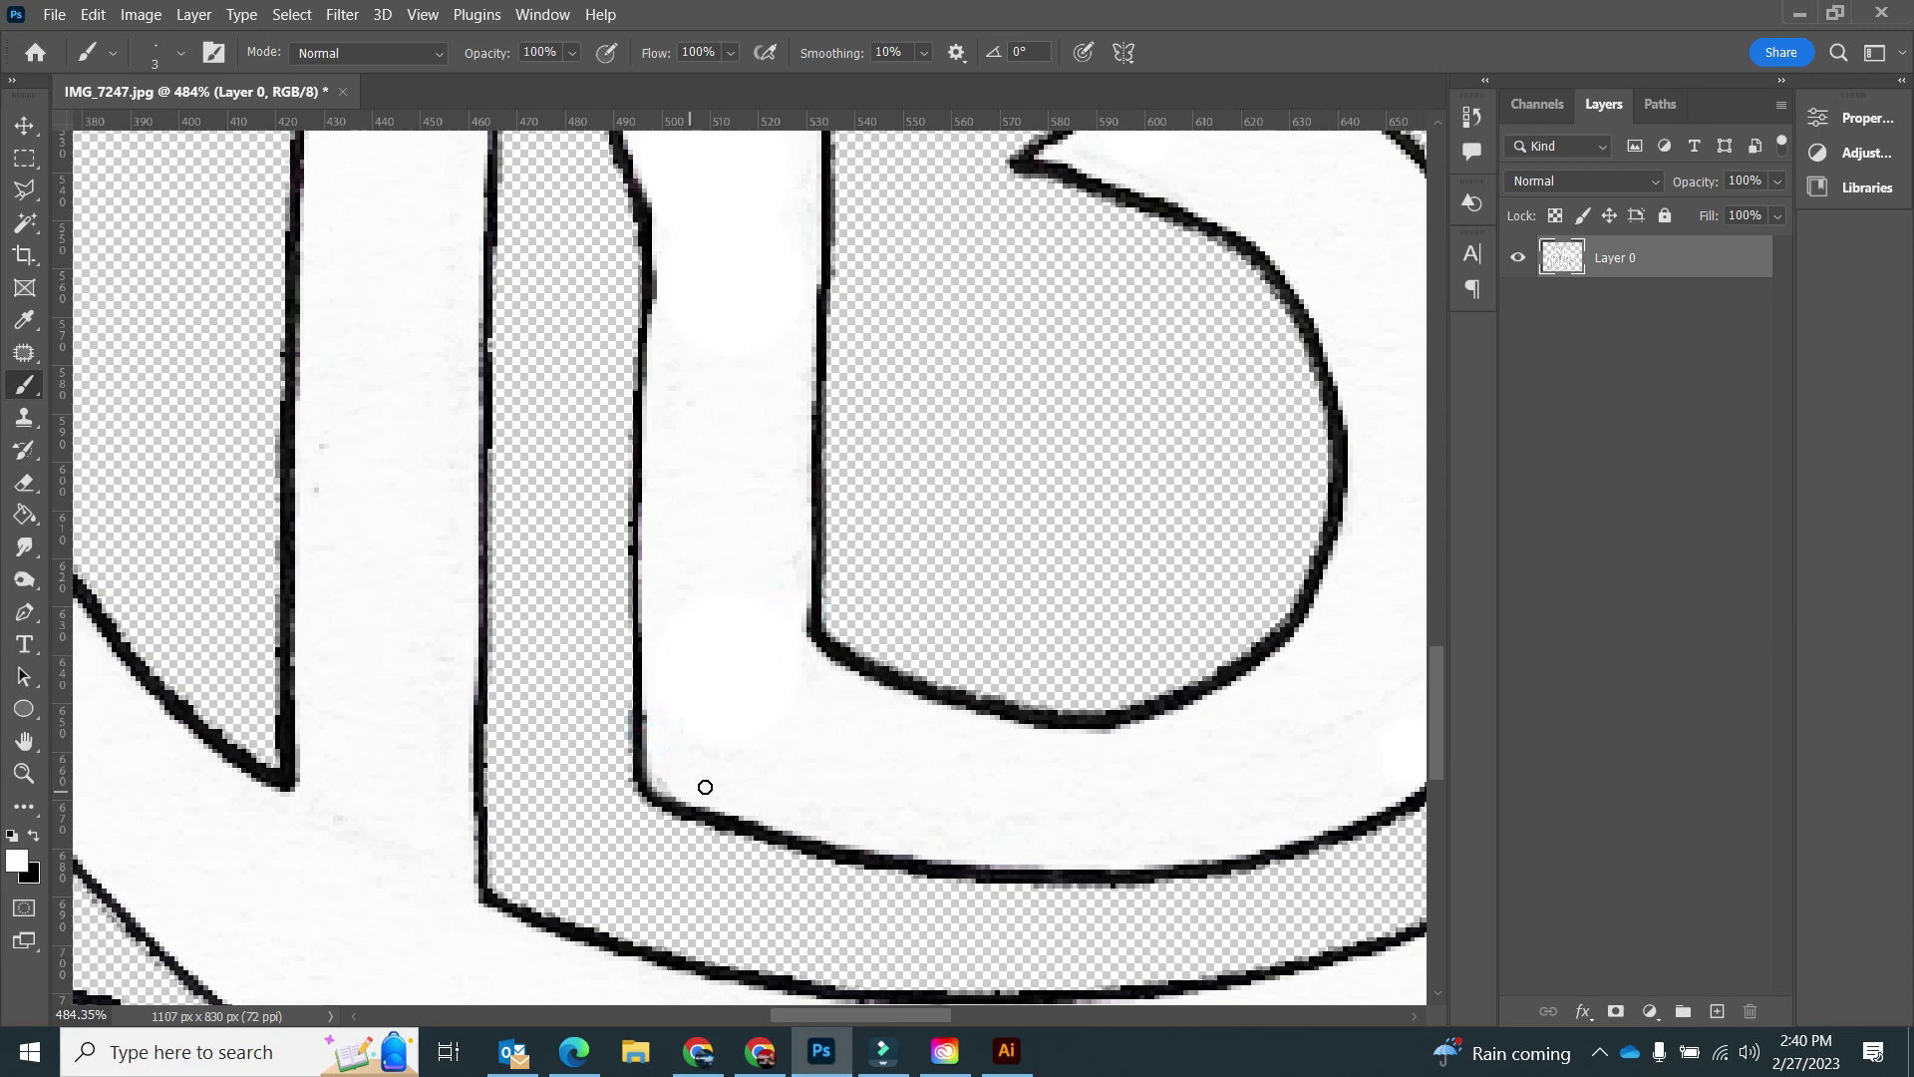
{"action": "left_click_drag", "start_coordinate": [658, 269], "coordinate": [654, 297]}
Erase the spur at the R's outer leg corner with a 10 px eraser, and clean its inner corner with a white 3 px brush
{"action": "left_click", "coordinate": [1007, 1052]}
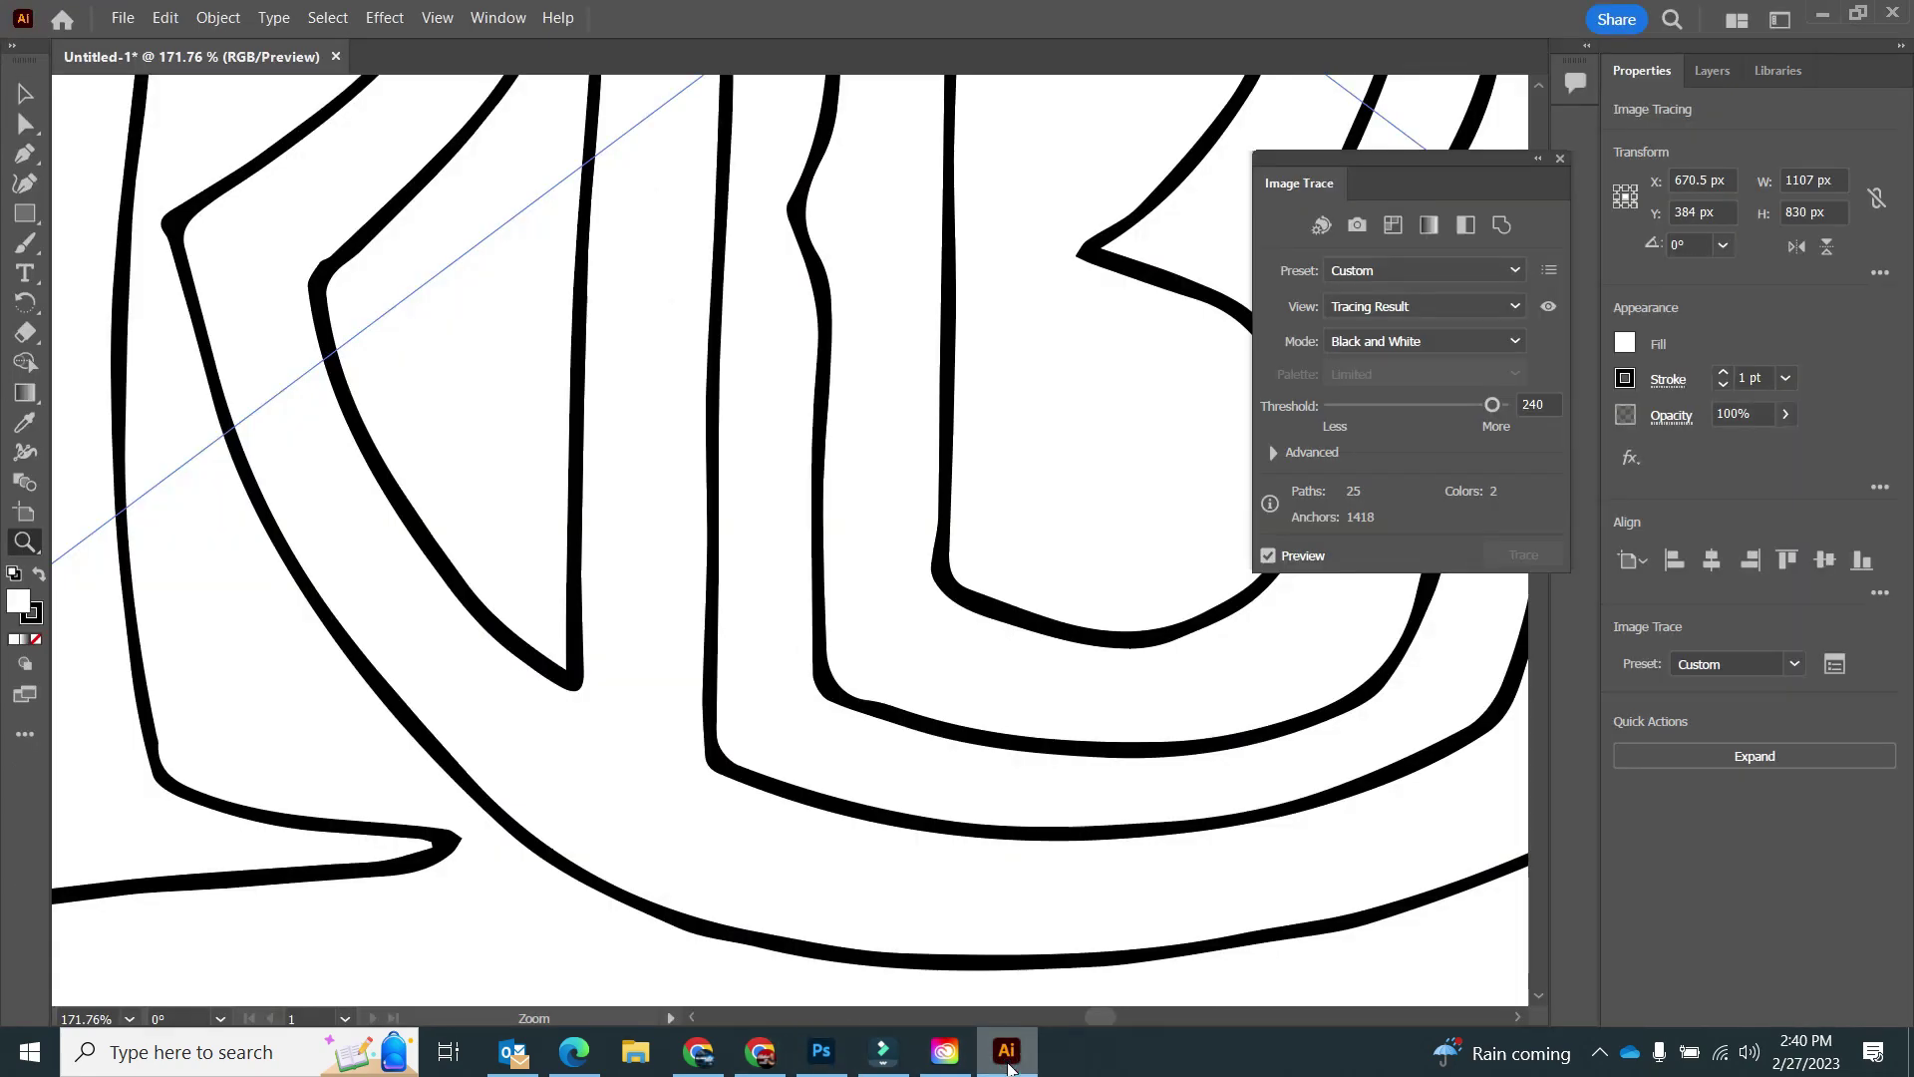
{"action": "left_click", "coordinate": [826, 1061]}
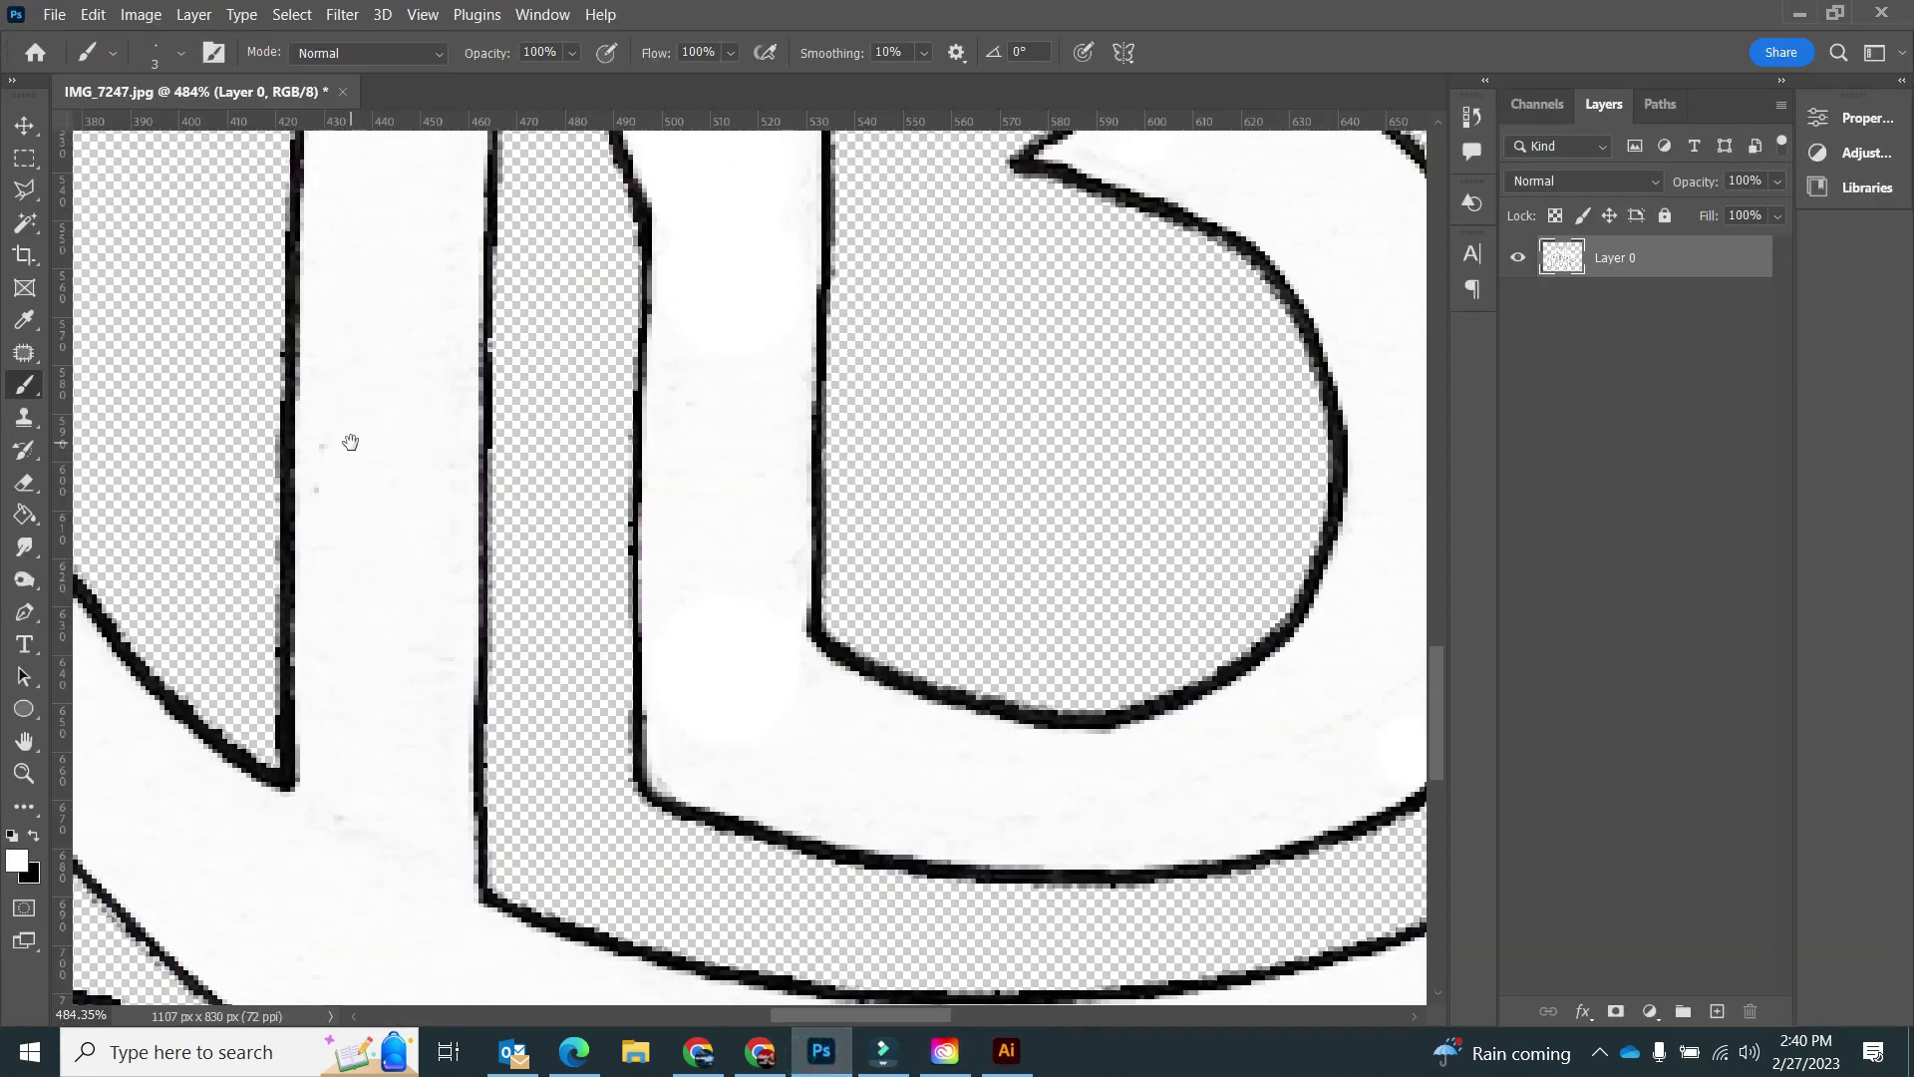
{"action": "left_click_drag", "start_coordinate": [350, 442], "coordinate": [789, 674]}
{"action": "left_click", "coordinate": [22, 487]}
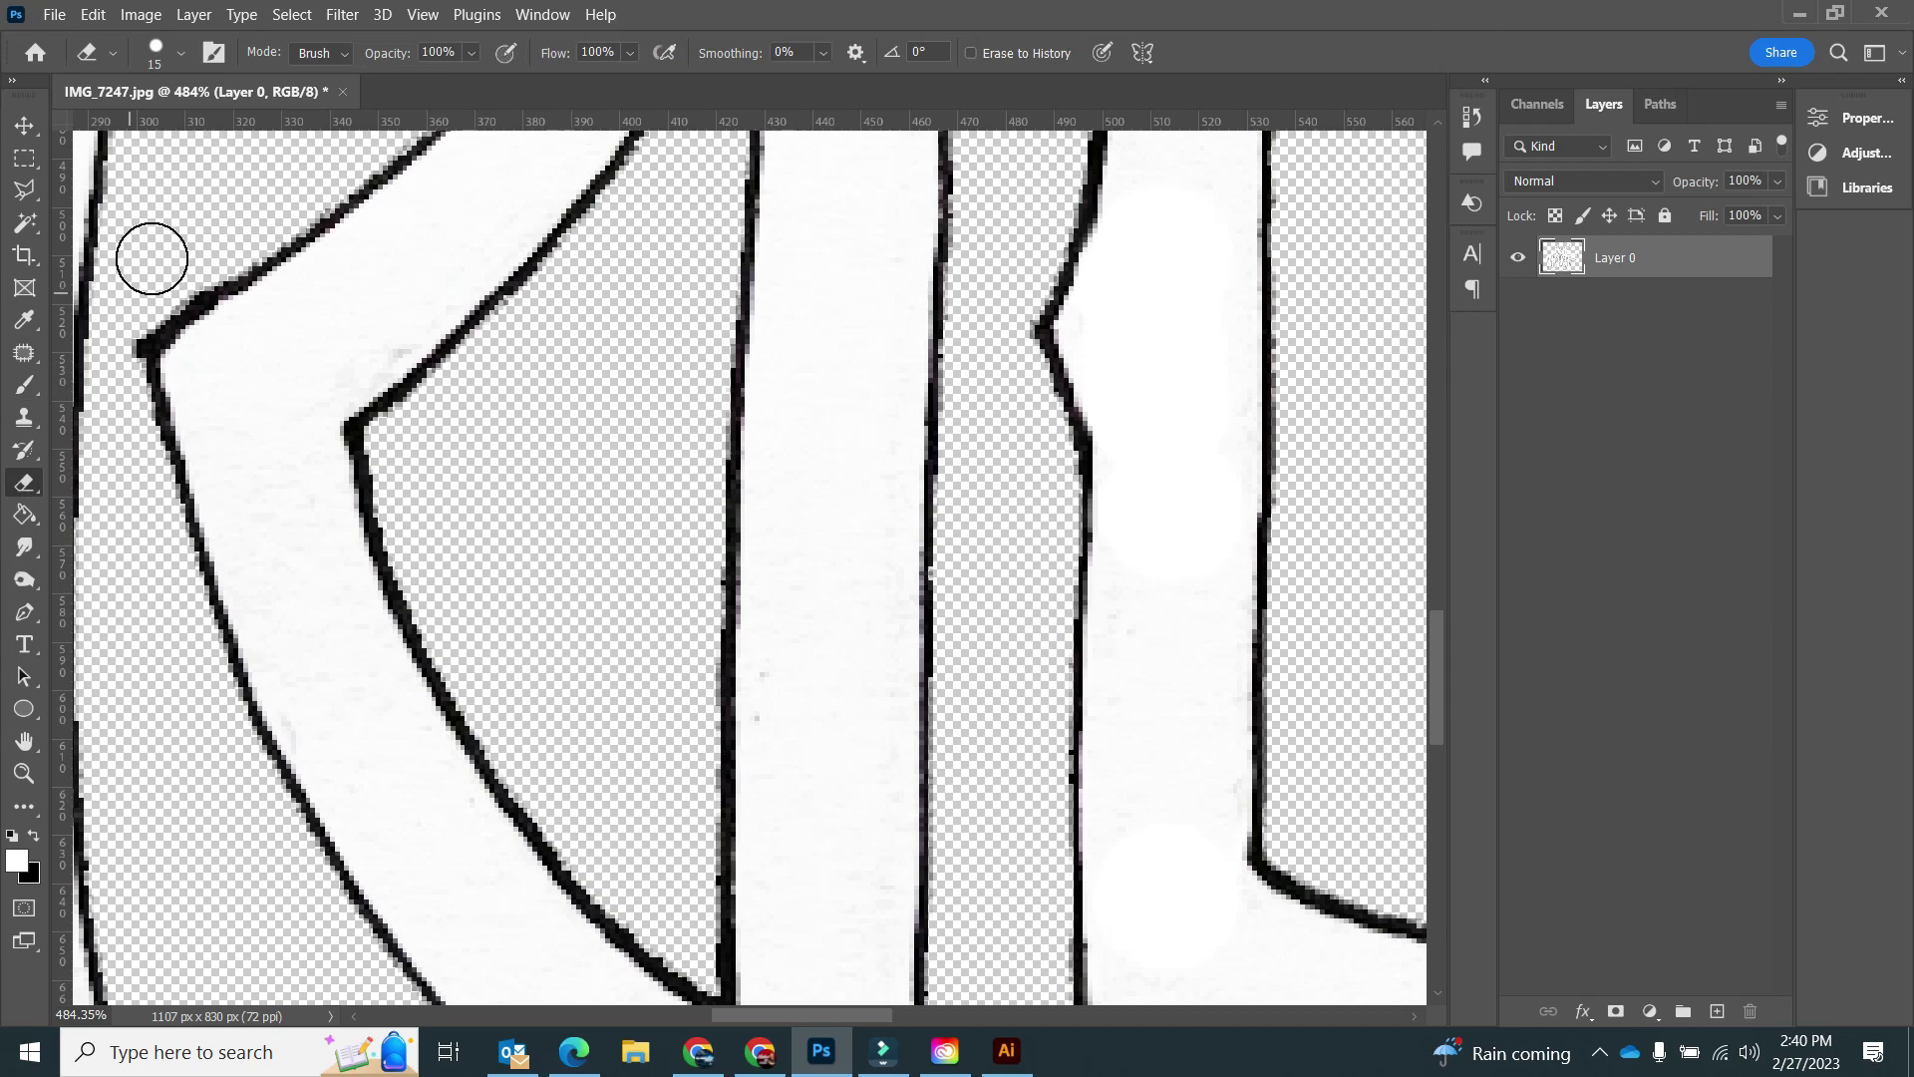
{"action": "left_click", "coordinate": [157, 52]}
{"action": "left_click", "coordinate": [406, 228]}
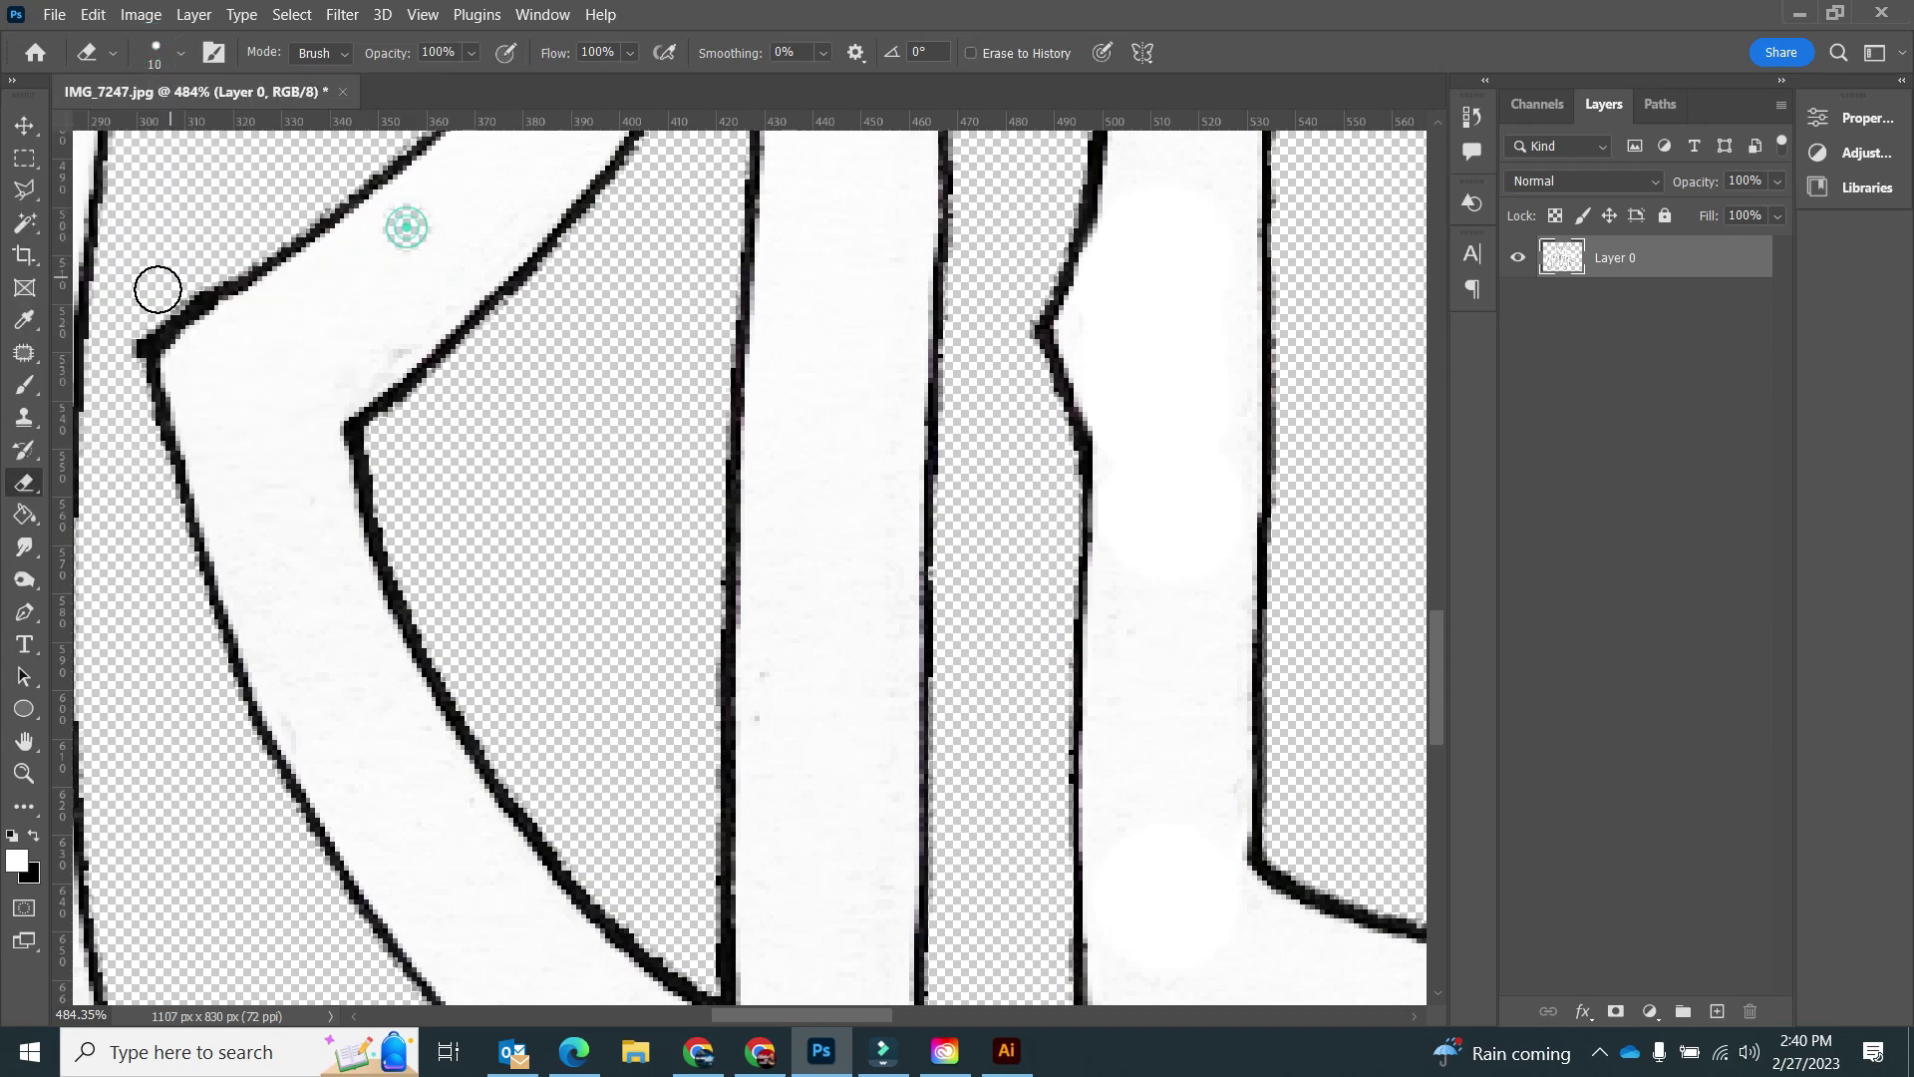
{"action": "left_click", "coordinate": [395, 457]}
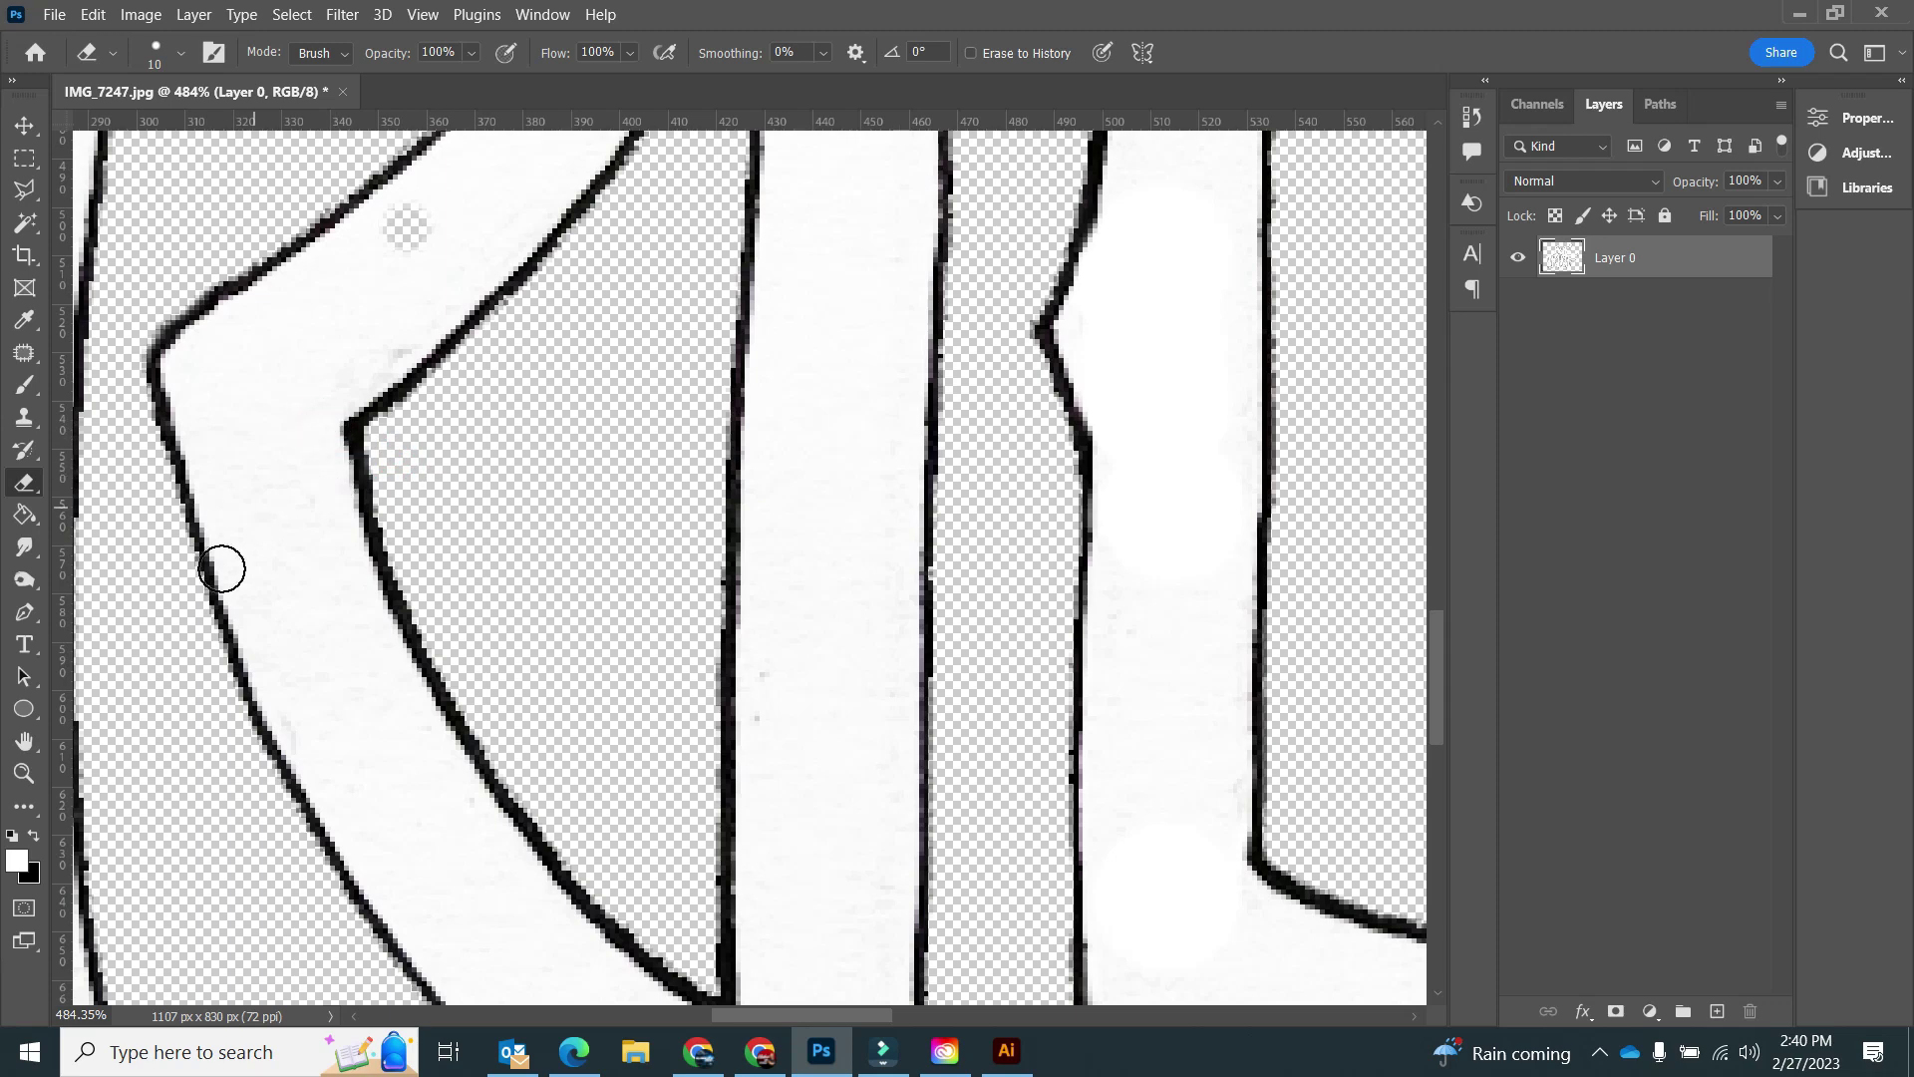
{"action": "left_click", "coordinate": [23, 386]}
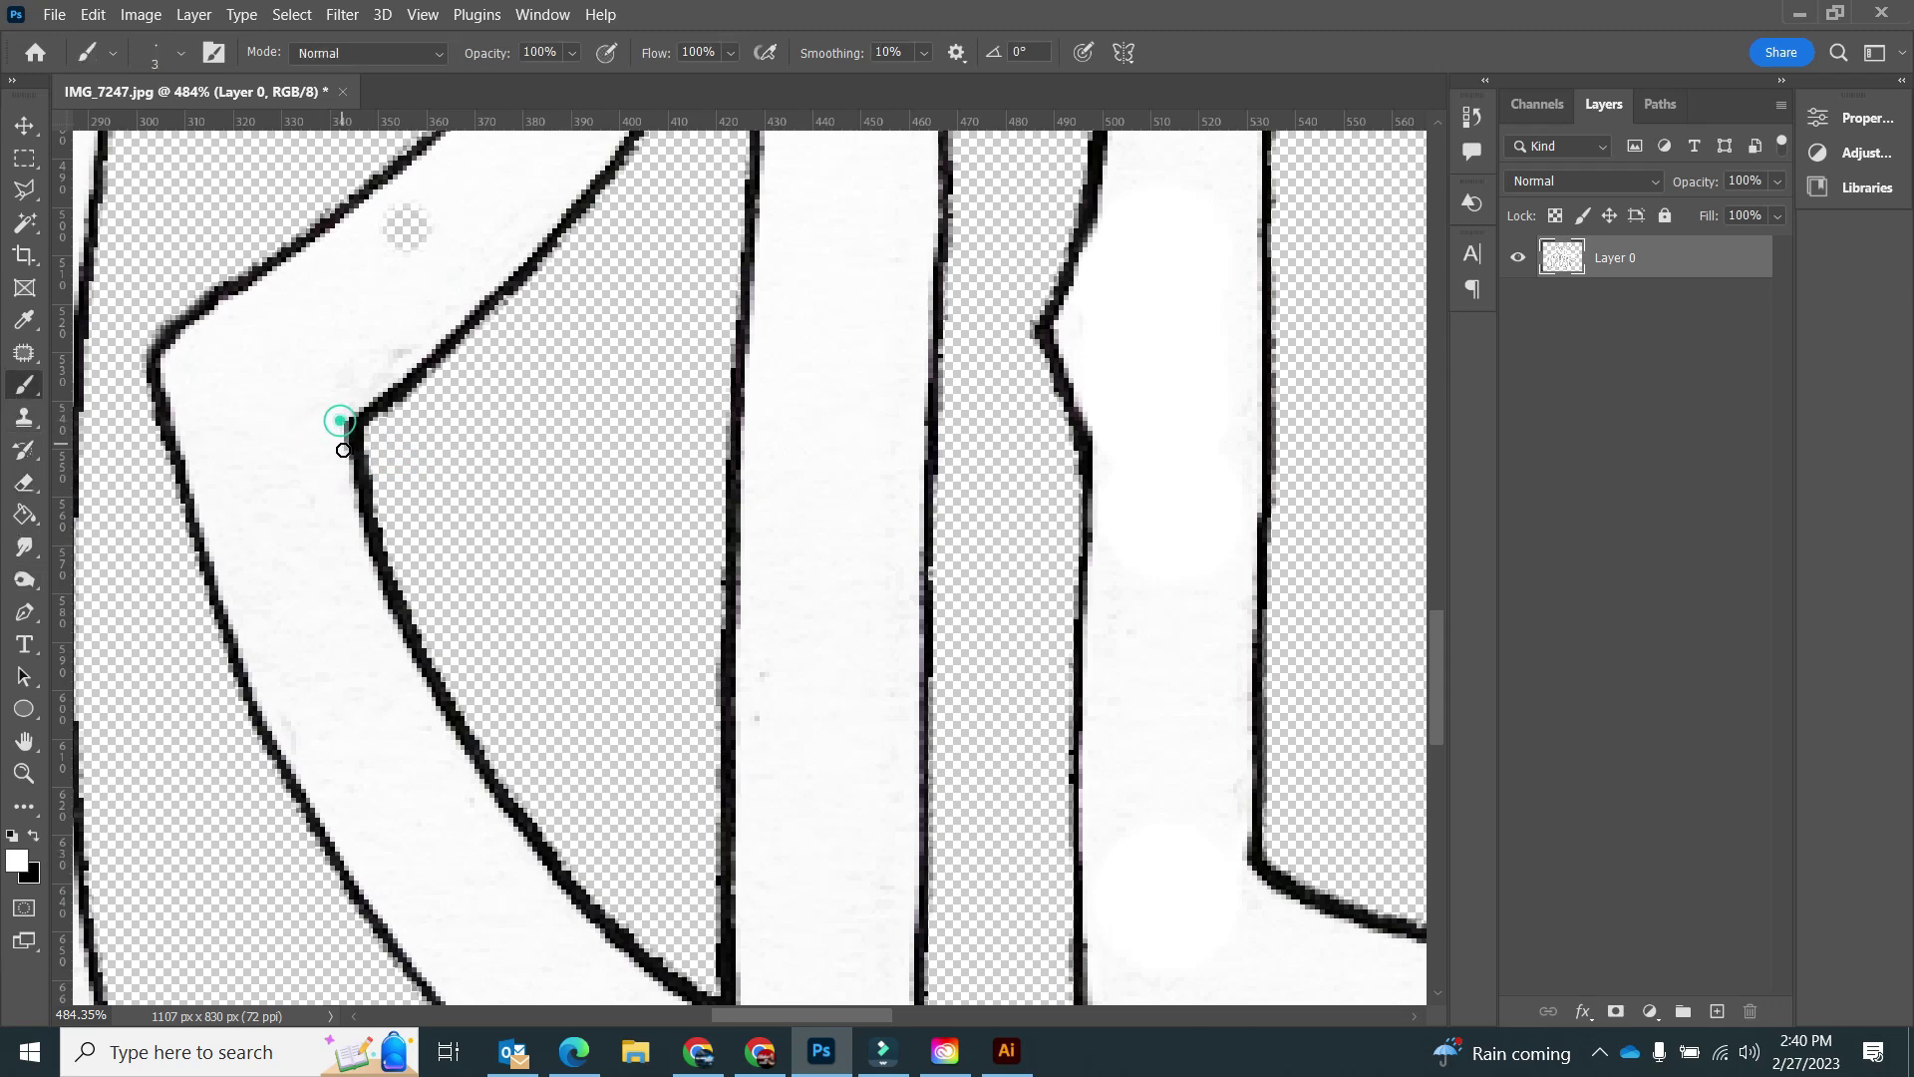
{"action": "left_click", "coordinate": [406, 224]}
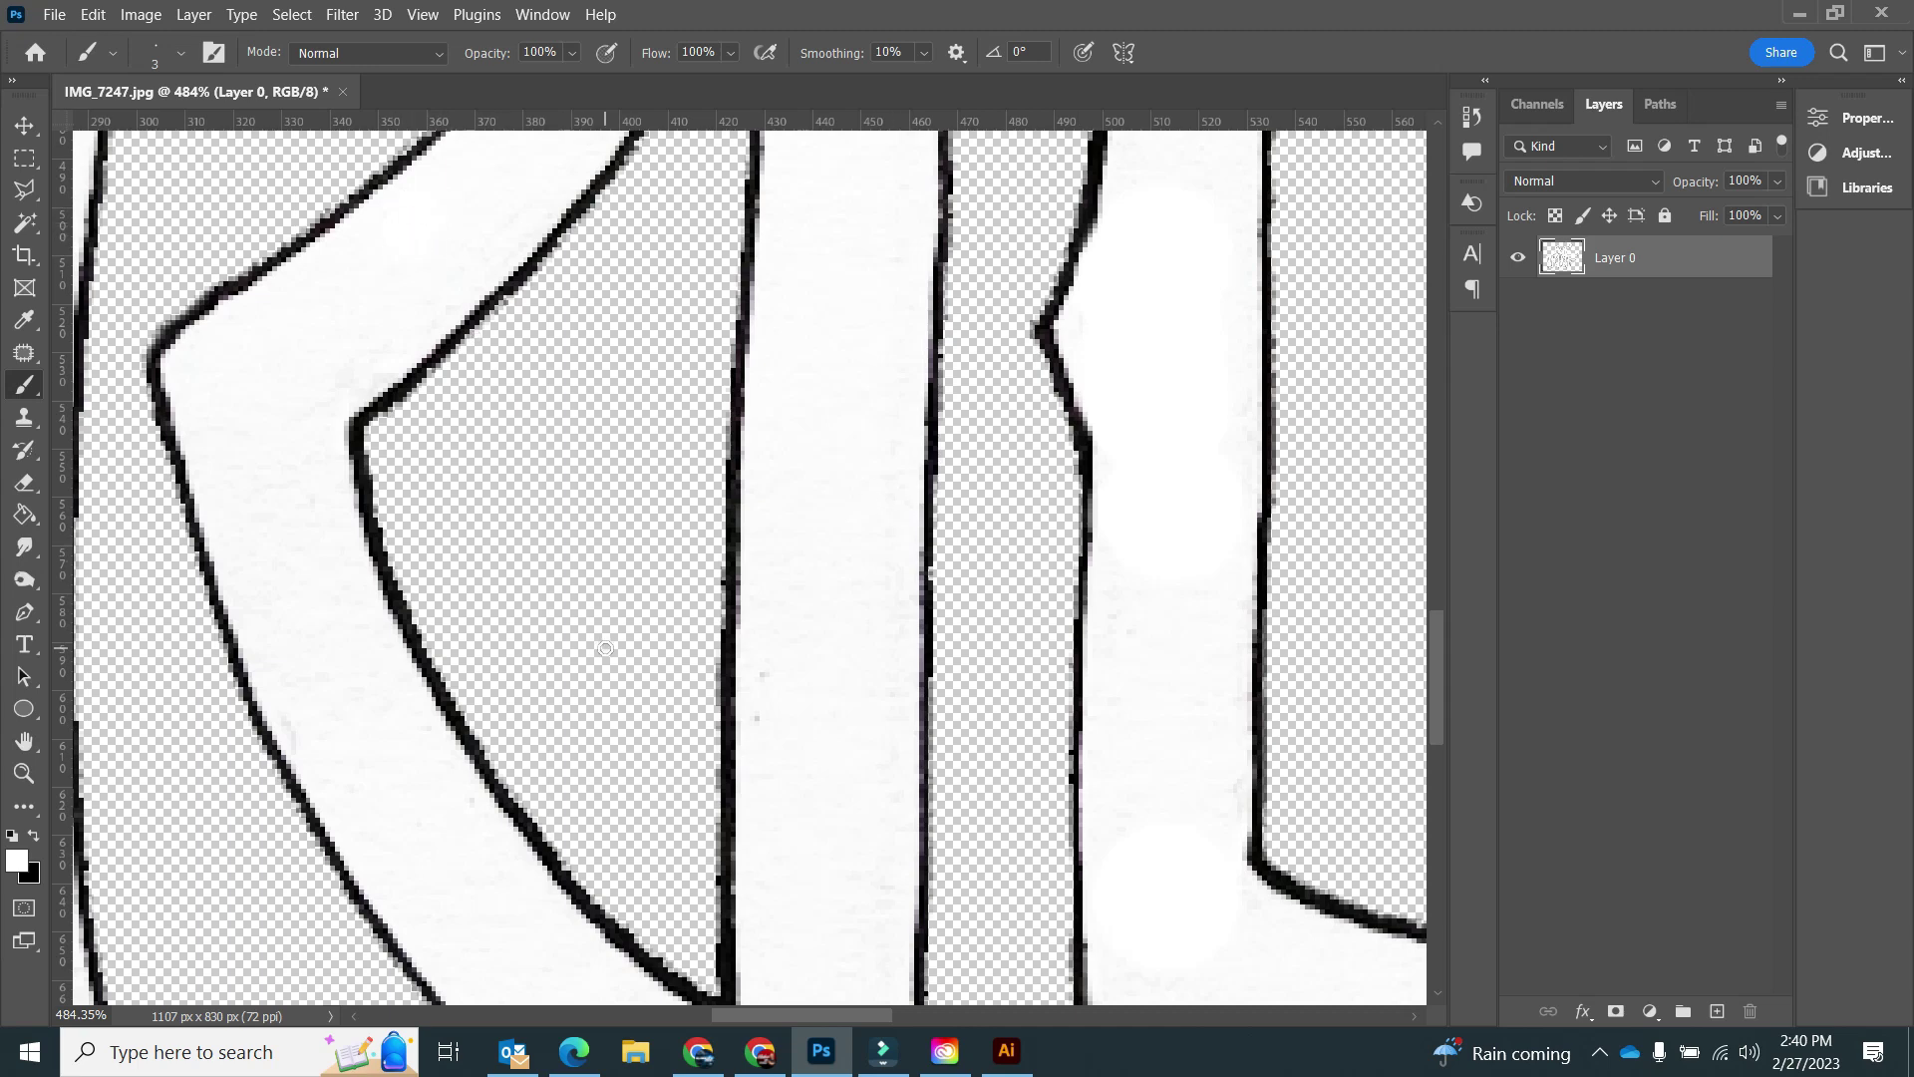
Export the corrected R and B artwork as a PNG replacing IMG_7247.png, and refresh the linked image in Illustrator
{"action": "left_click", "coordinate": [55, 14]}
{"action": "mouse_move", "coordinate": [122, 427]}
{"action": "left_click", "coordinate": [418, 424]}
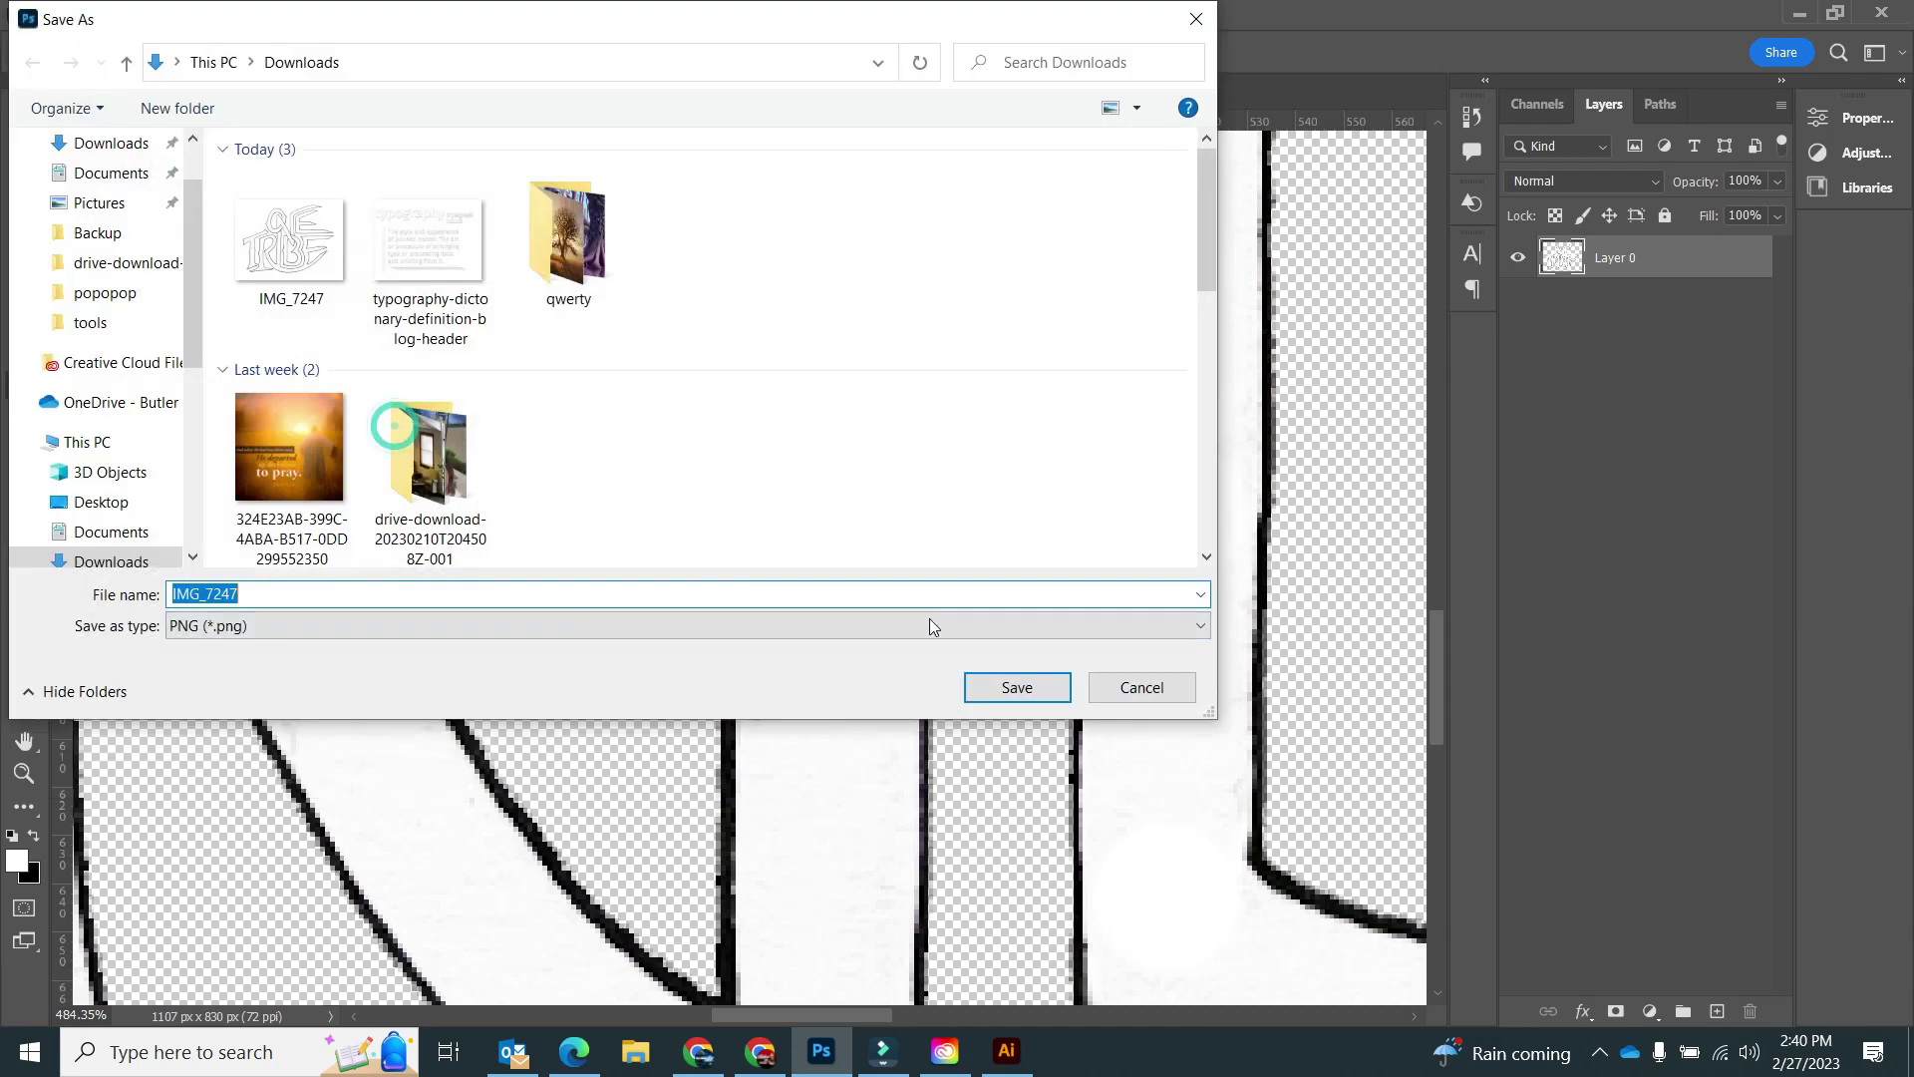
{"action": "left_click", "coordinate": [1012, 691]}
{"action": "left_click", "coordinate": [1026, 526]}
{"action": "key", "text": "alt+Tab"}
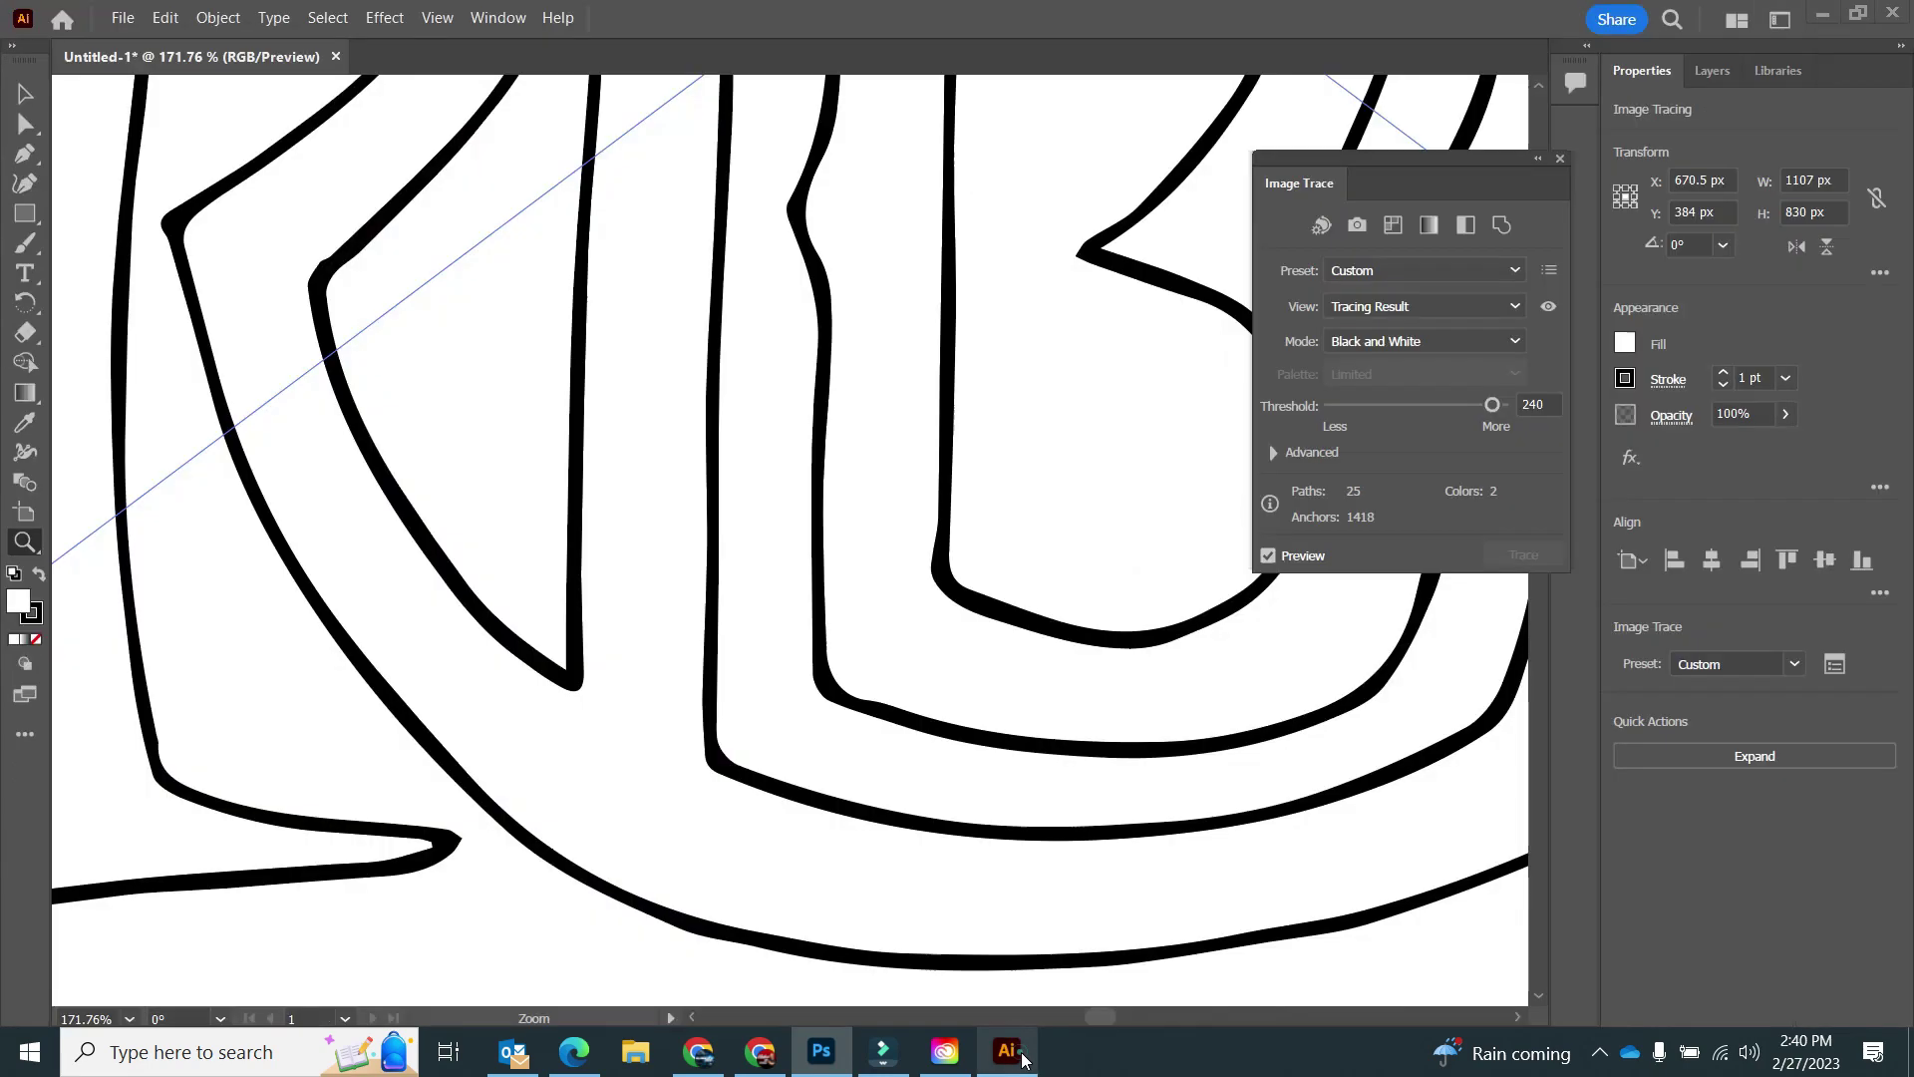
{"action": "left_click", "coordinate": [1073, 559]}
Review the whole trace, switch to Photoshop, and cut the rough upper edge and tip of the lower E's middle arm with the Polygonal Lasso
{"action": "left_click", "coordinate": [436, 17]}
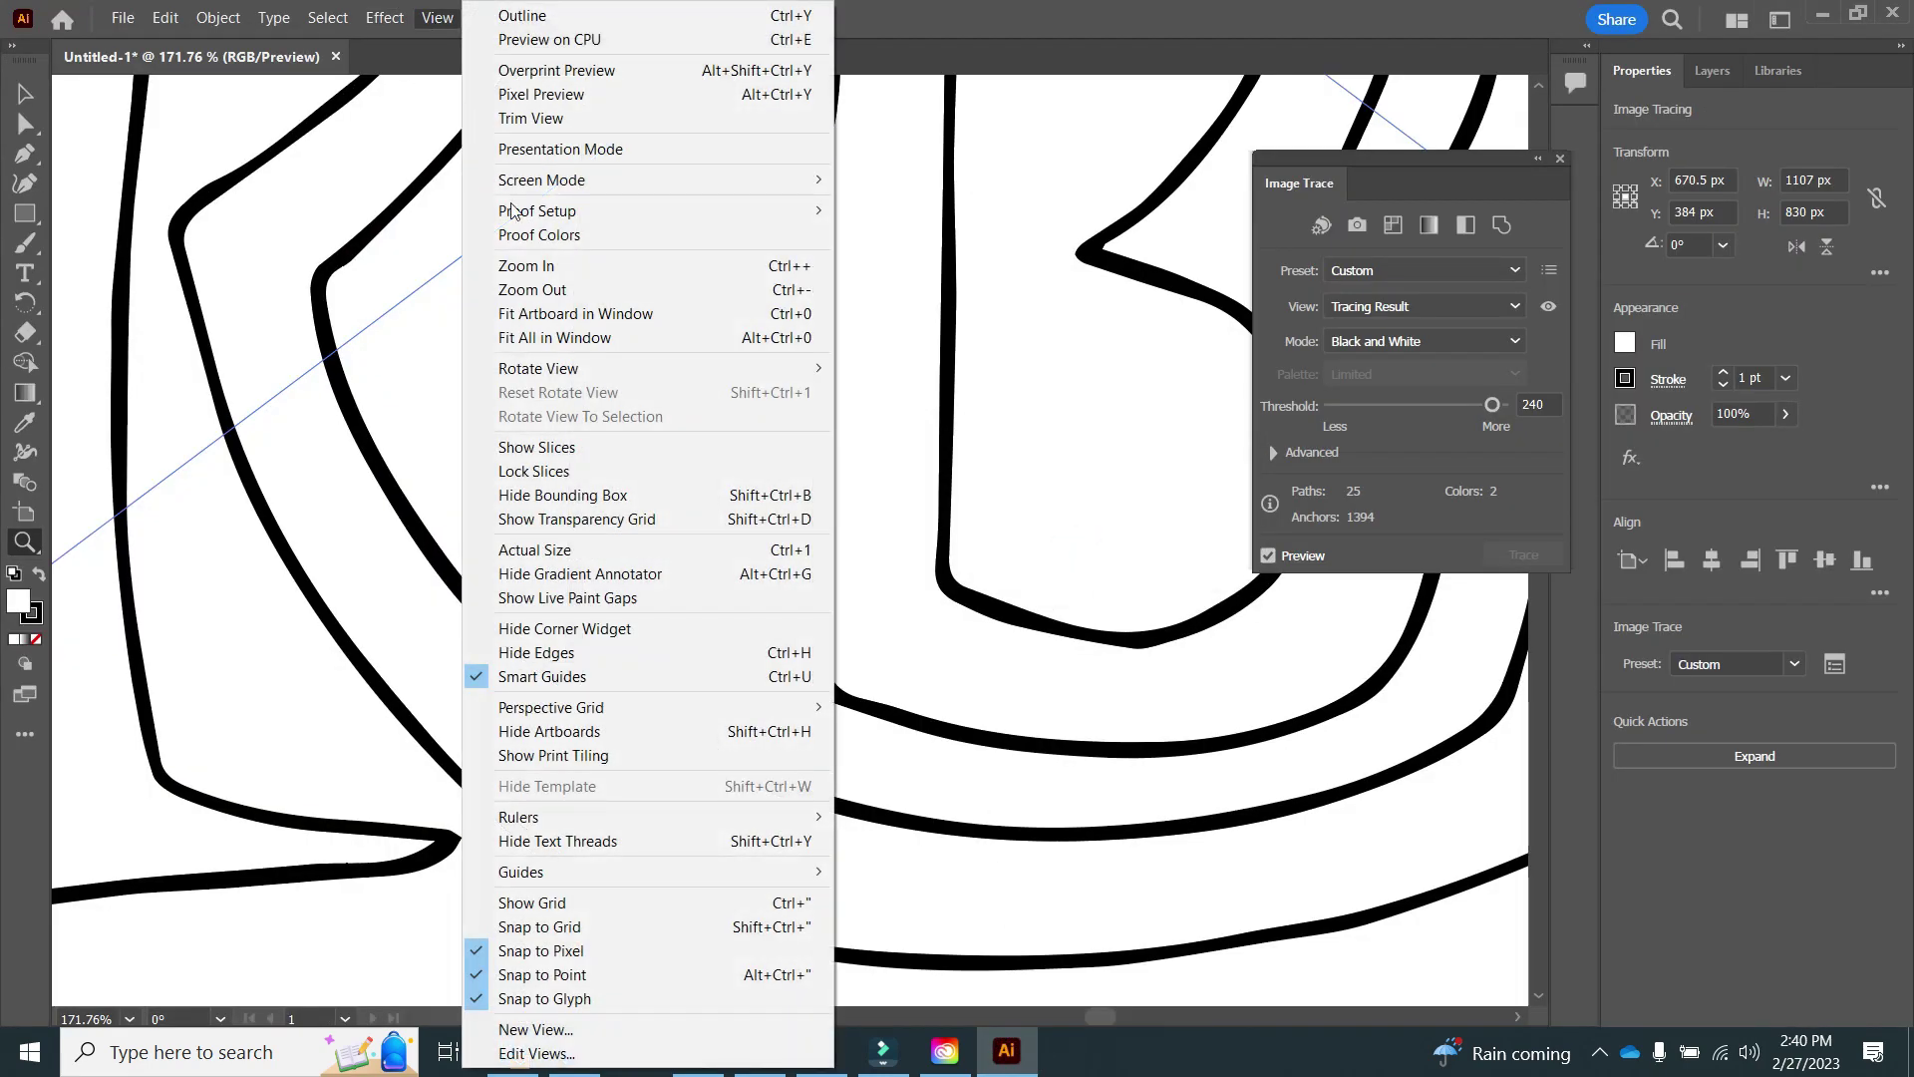
{"action": "left_click", "coordinate": [543, 339]}
{"action": "scroll", "coordinate": [1029, 475], "scroll_direction": "up", "scroll_amount": 8}
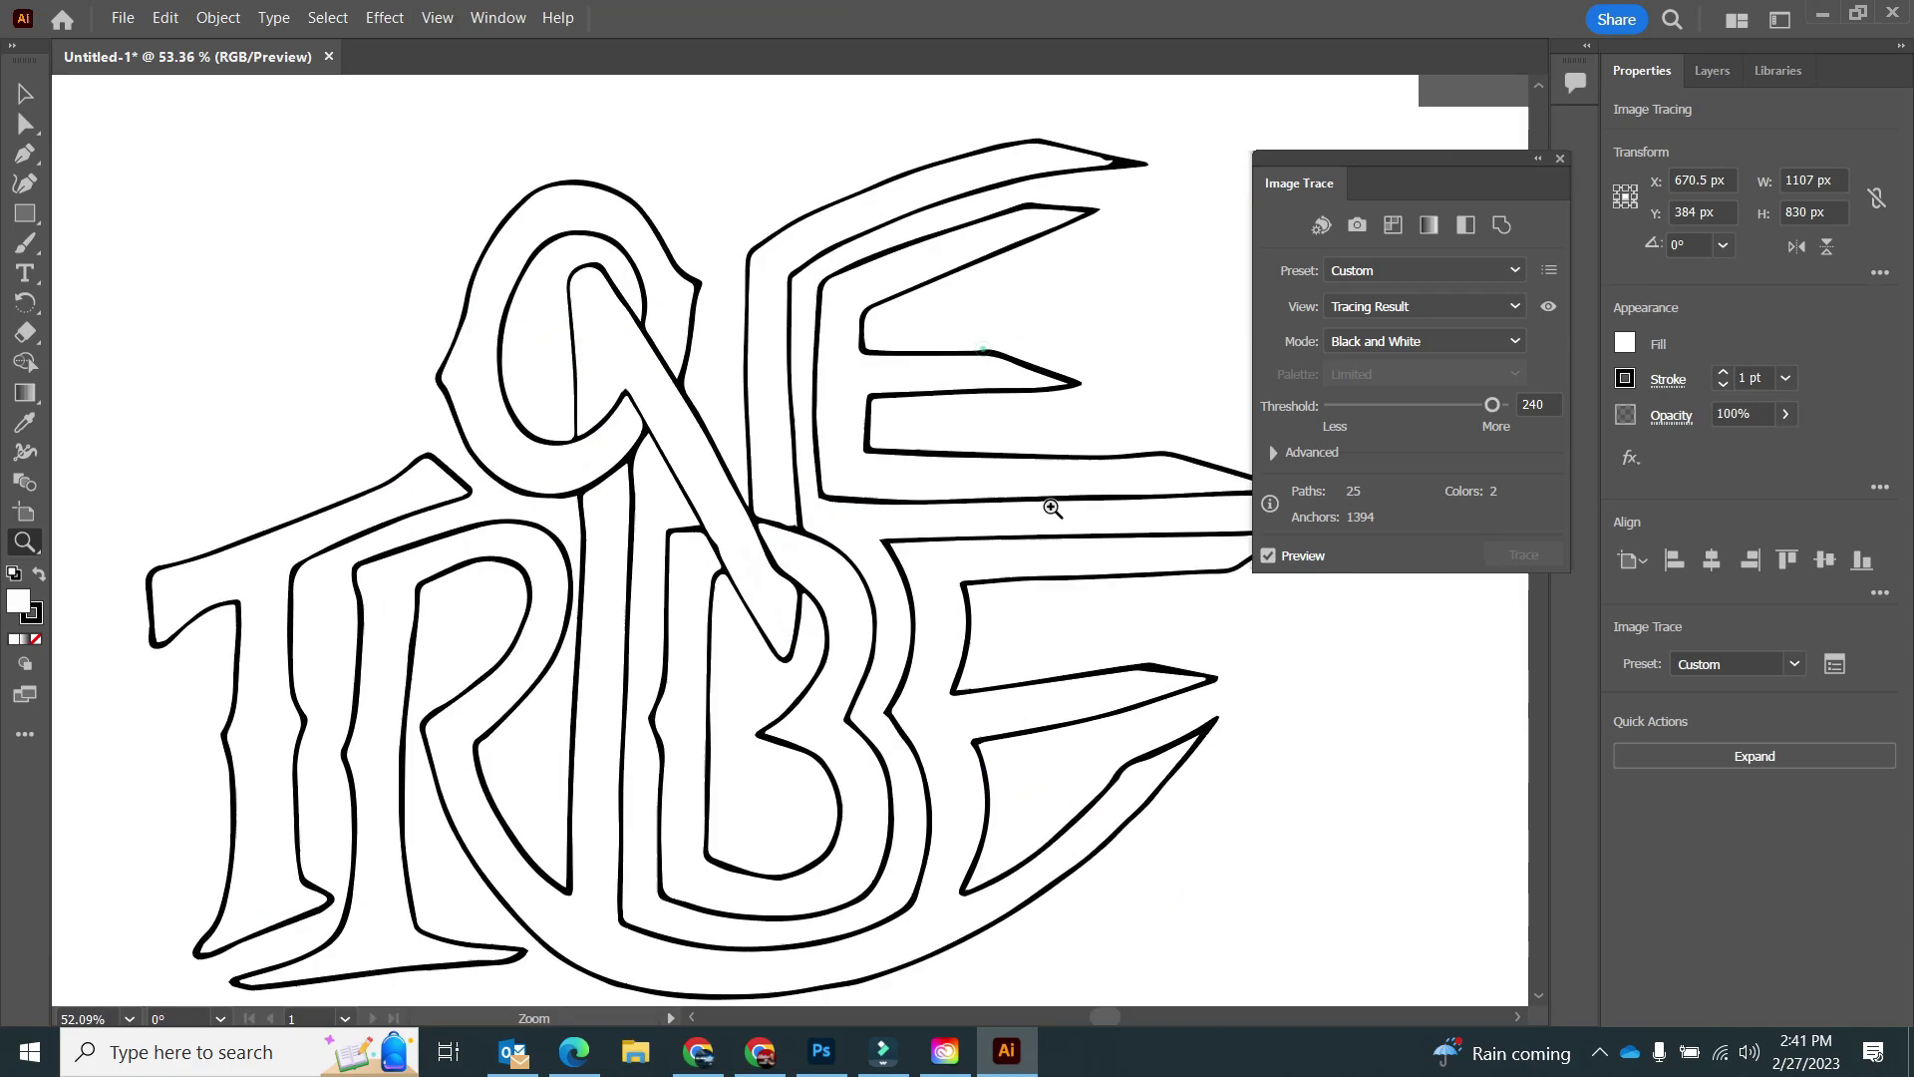
{"action": "scroll", "coordinate": [1077, 433], "scroll_direction": "down", "scroll_amount": 3}
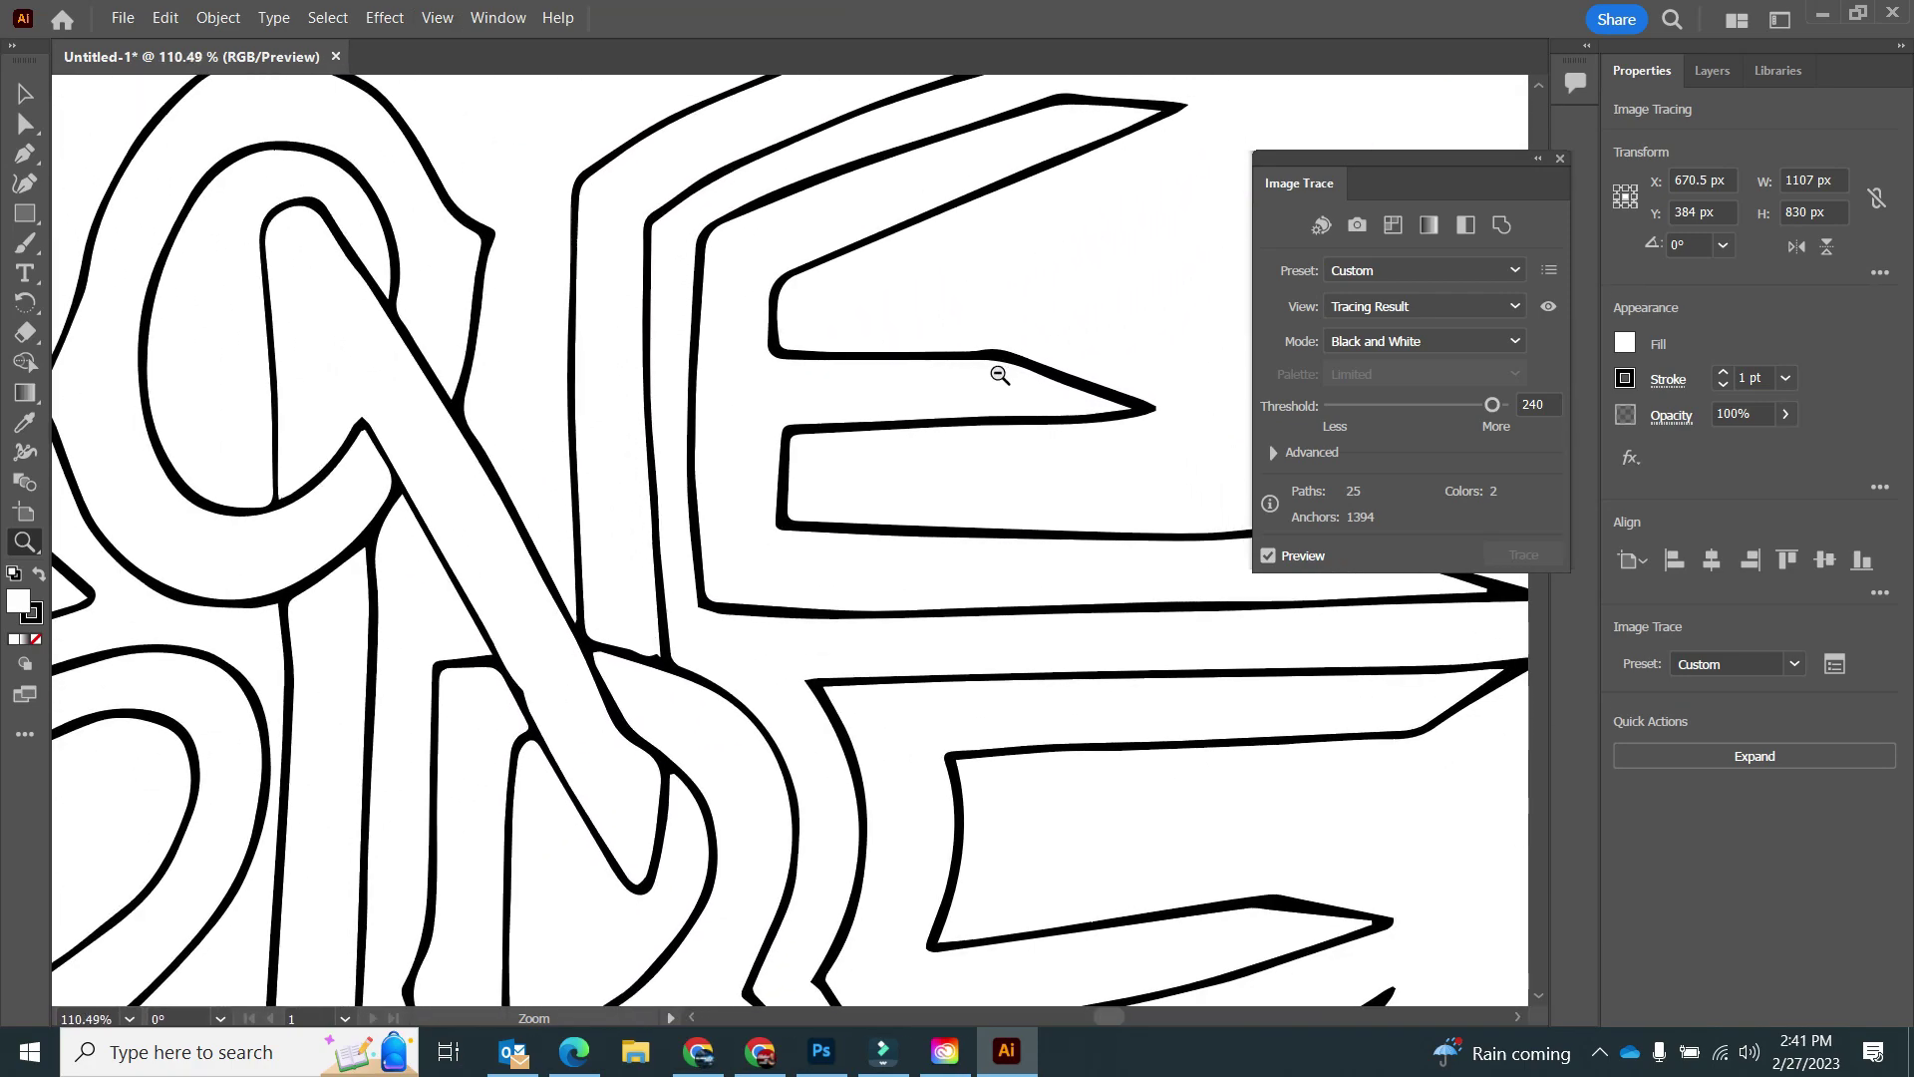
{"action": "left_click", "coordinate": [842, 1055]}
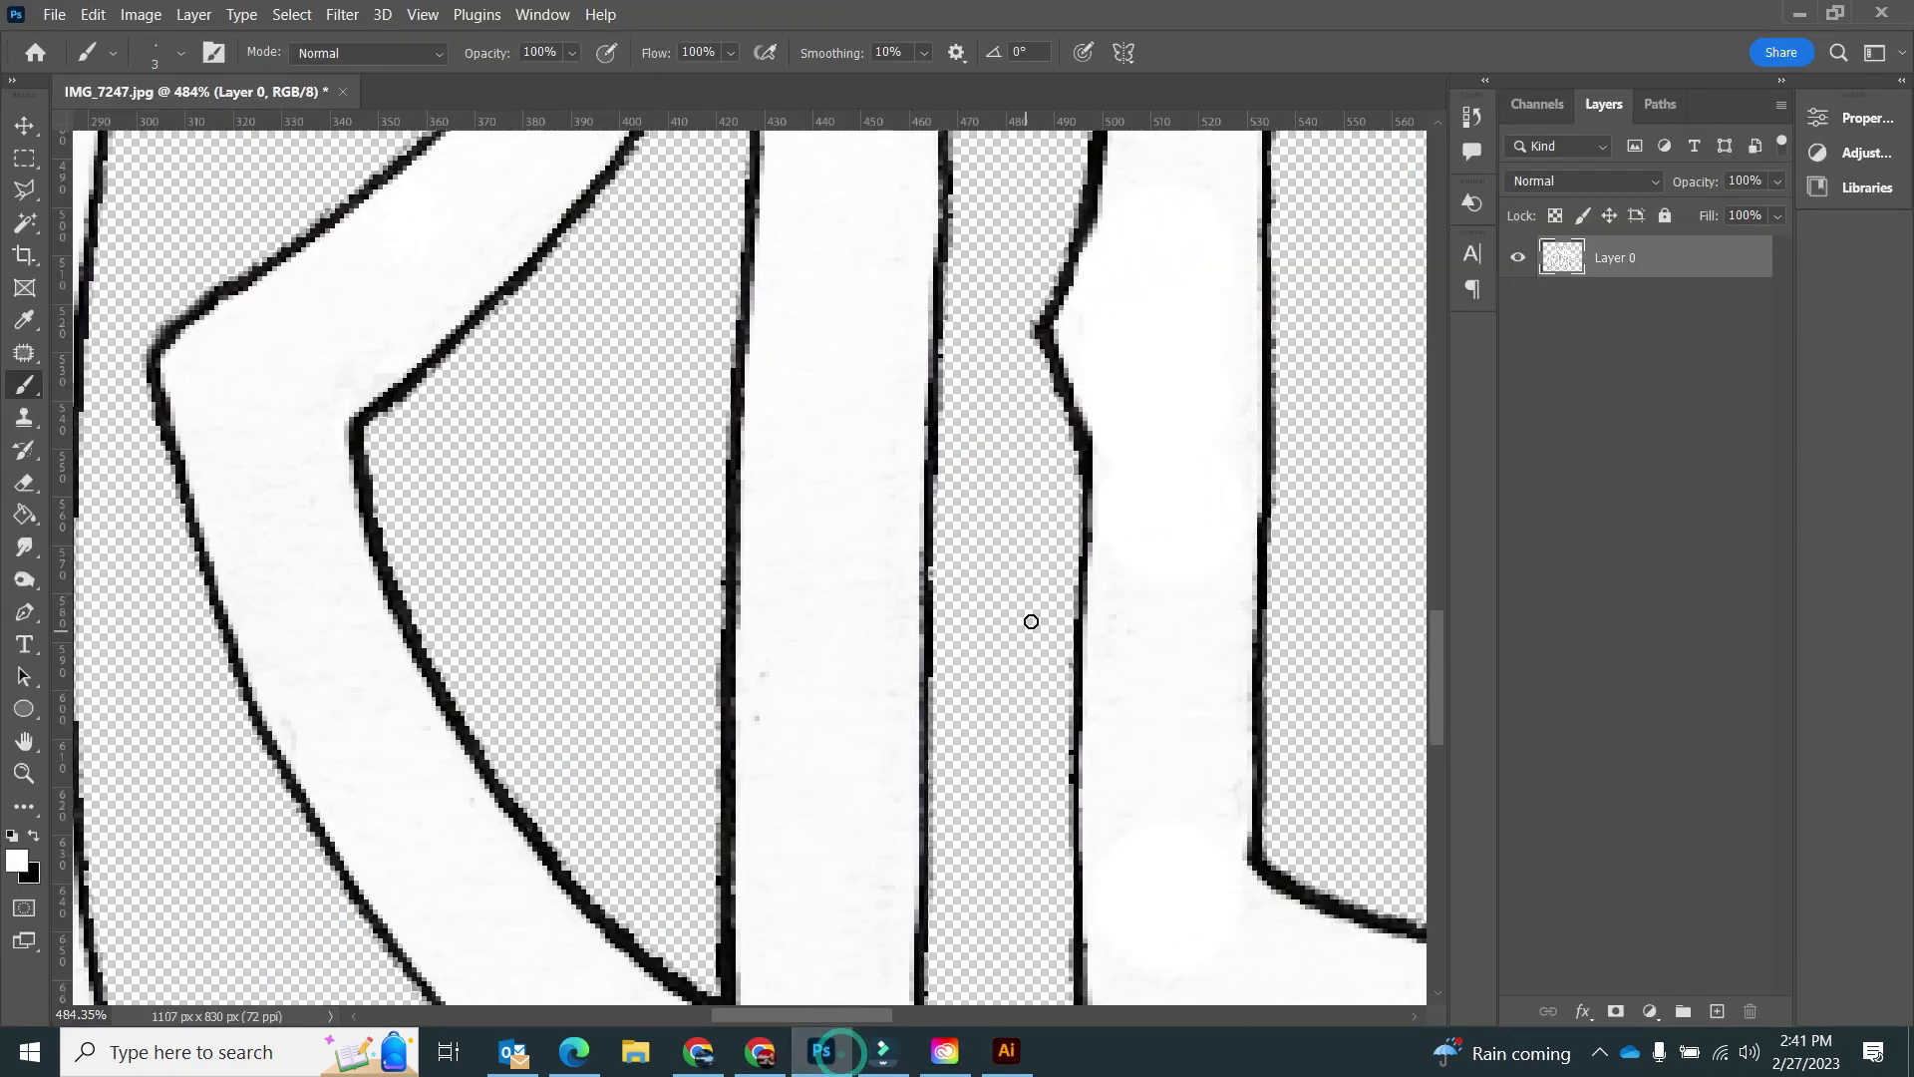
{"action": "left_click_drag", "start_coordinate": [1173, 420], "coordinate": [100, 868]}
{"action": "left_click_drag", "start_coordinate": [1376, 602], "coordinate": [440, 542]}
{"action": "key", "text": "l"}
{"action": "left_click", "coordinate": [607, 573]}
{"action": "left_click", "coordinate": [900, 554]}
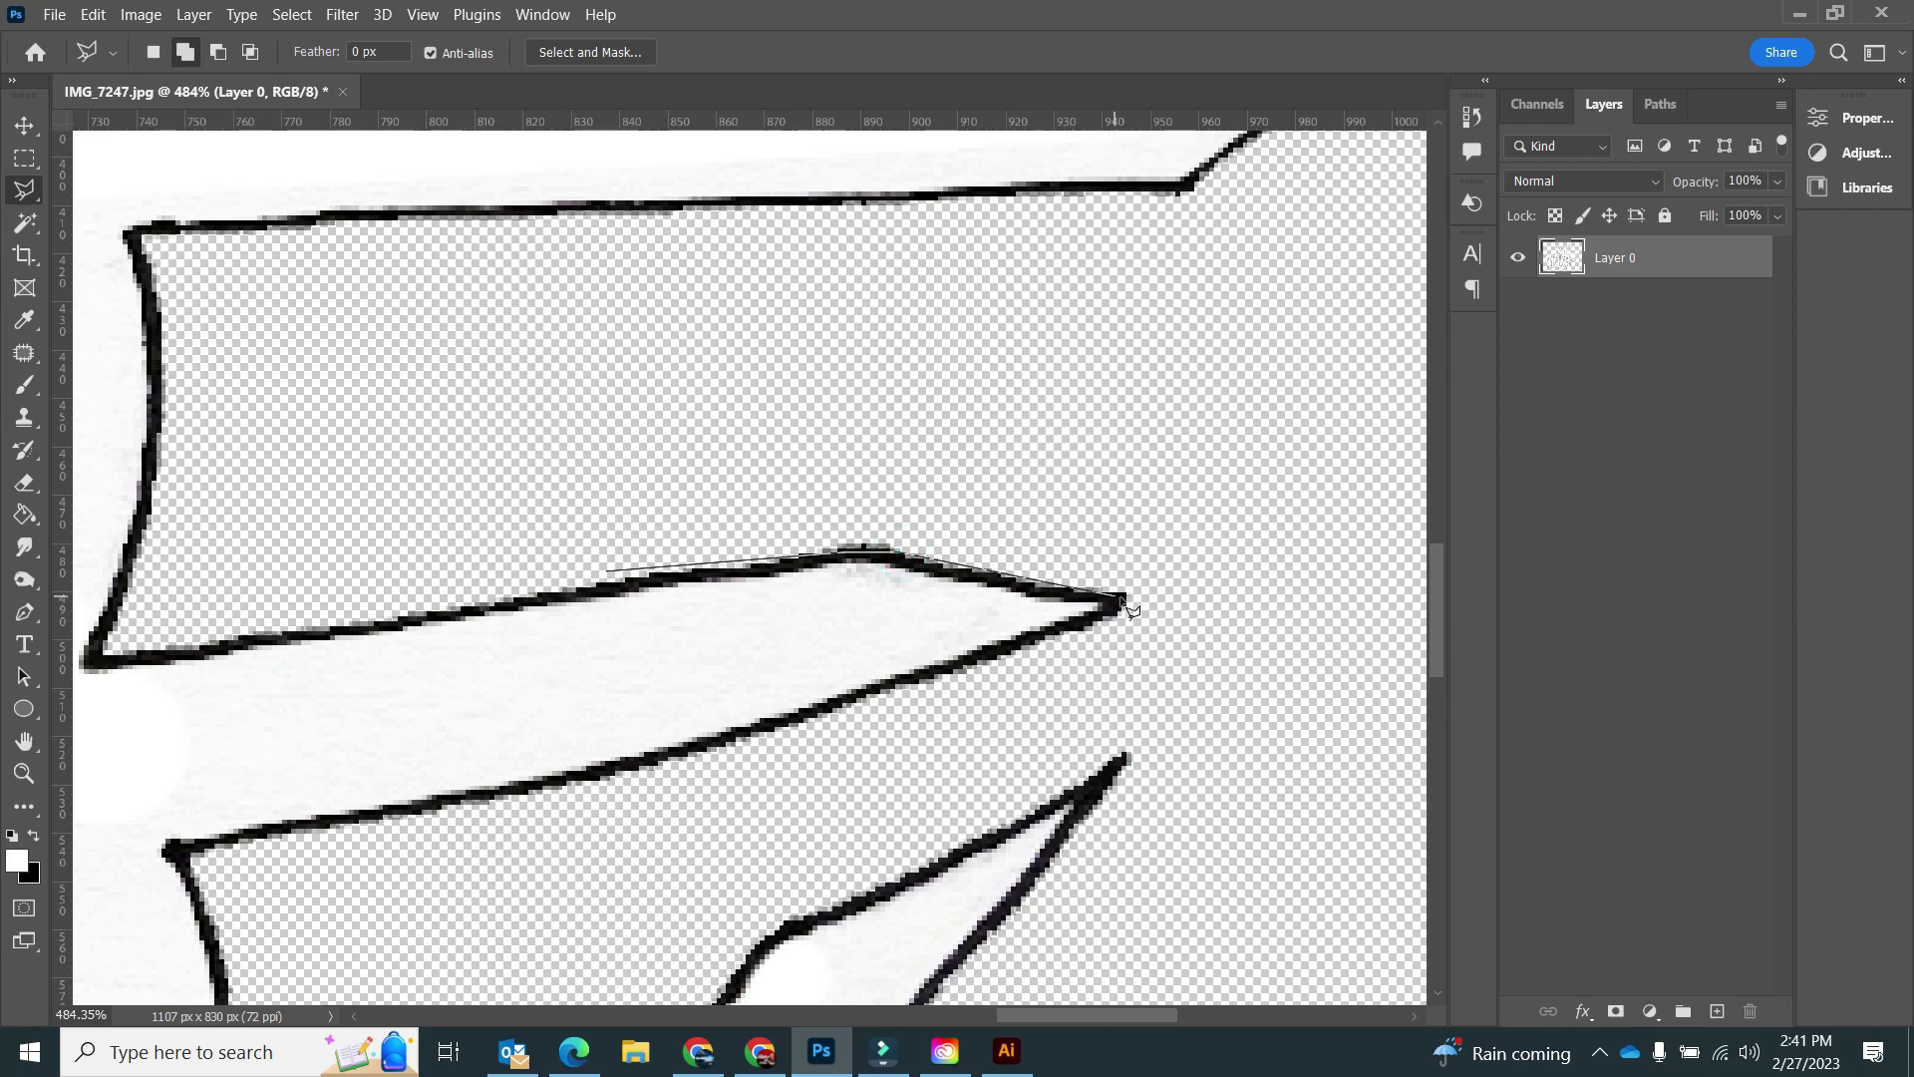
{"action": "left_click", "coordinate": [1133, 602]}
{"action": "left_click", "coordinate": [1128, 530]}
{"action": "double_click", "coordinate": [592, 455]}
{"action": "left_click", "coordinate": [290, 15]}
{"action": "left_click", "coordinate": [317, 61]}
Export the trimmed lower E arm artwork as a PNG replacing IMG_7247.png, and refresh the linked image in Illustrator
{"action": "left_click", "coordinate": [53, 14]}
{"action": "mouse_move", "coordinate": [100, 429]}
{"action": "left_click", "coordinate": [462, 425]}
{"action": "left_click", "coordinate": [1013, 684]}
{"action": "left_click", "coordinate": [1008, 526]}
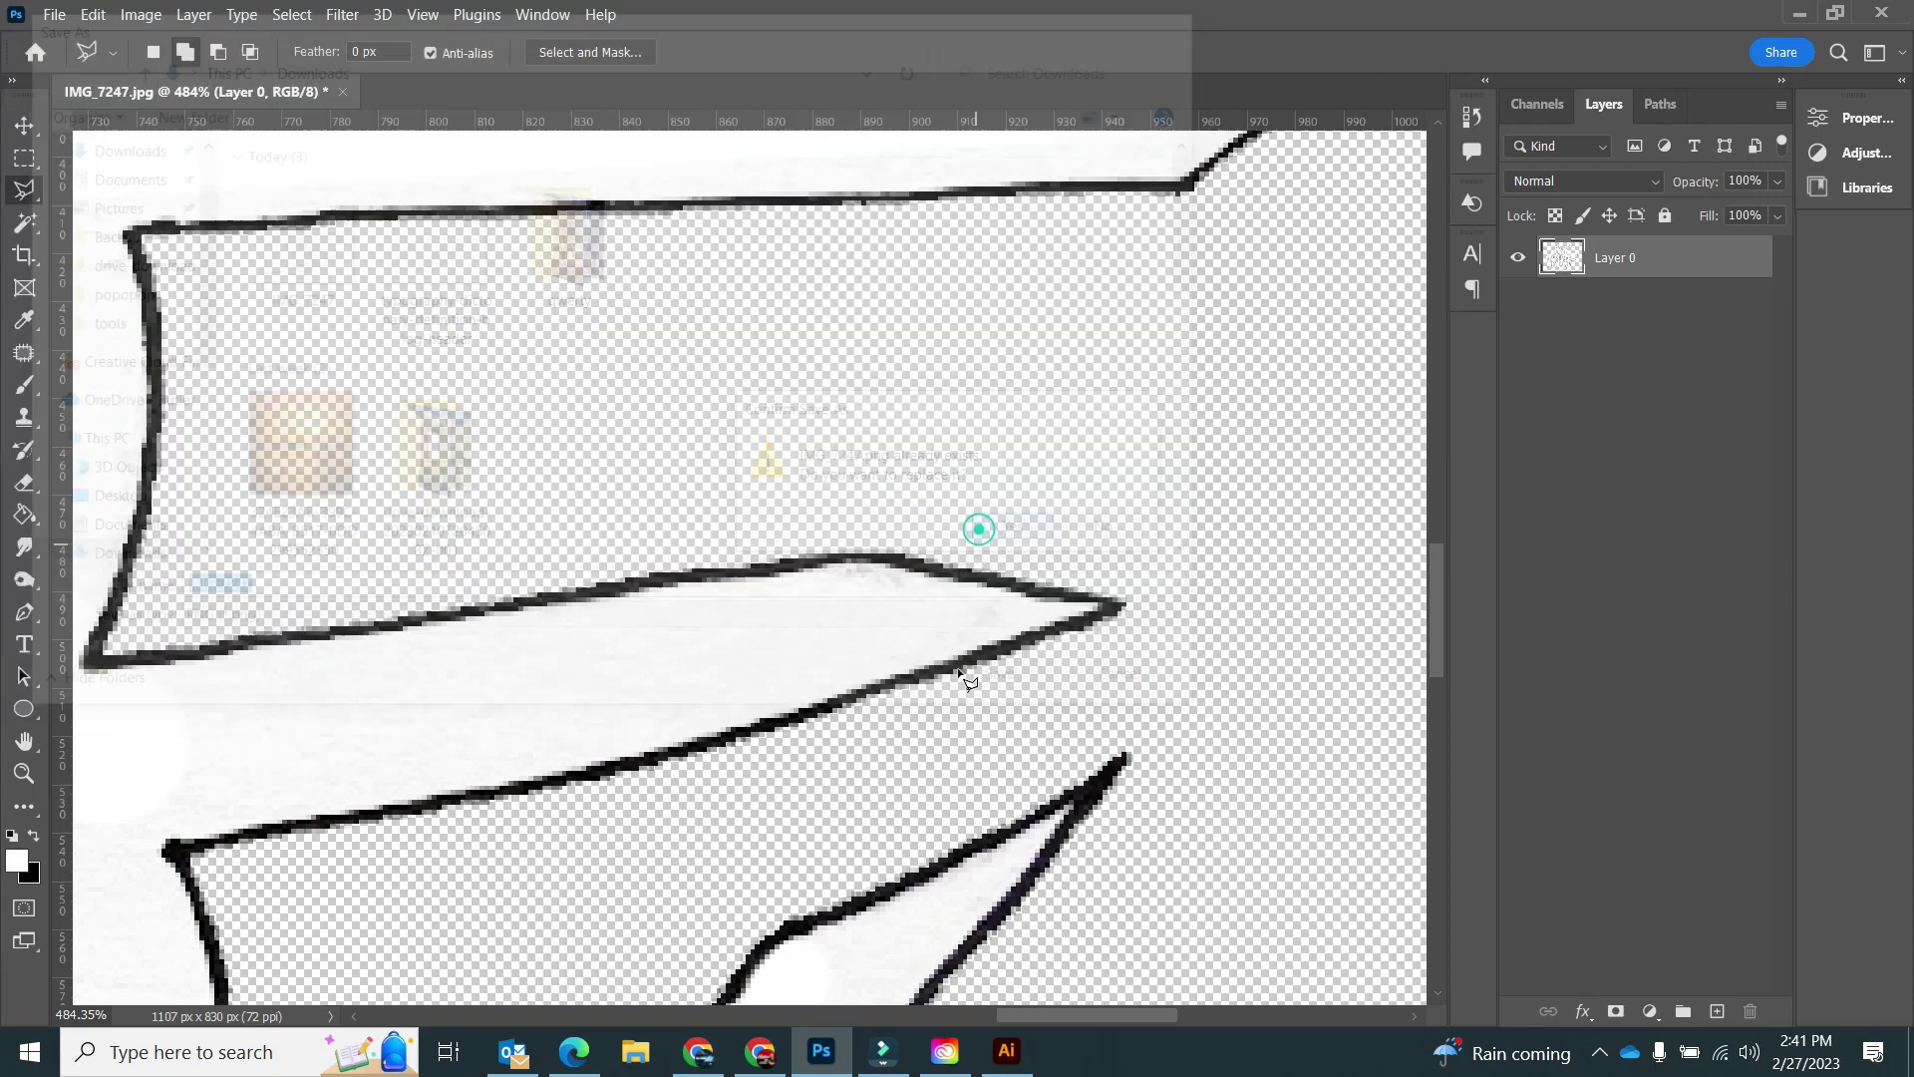
{"action": "left_click", "coordinate": [1006, 1052]}
{"action": "left_click", "coordinate": [1082, 555]}
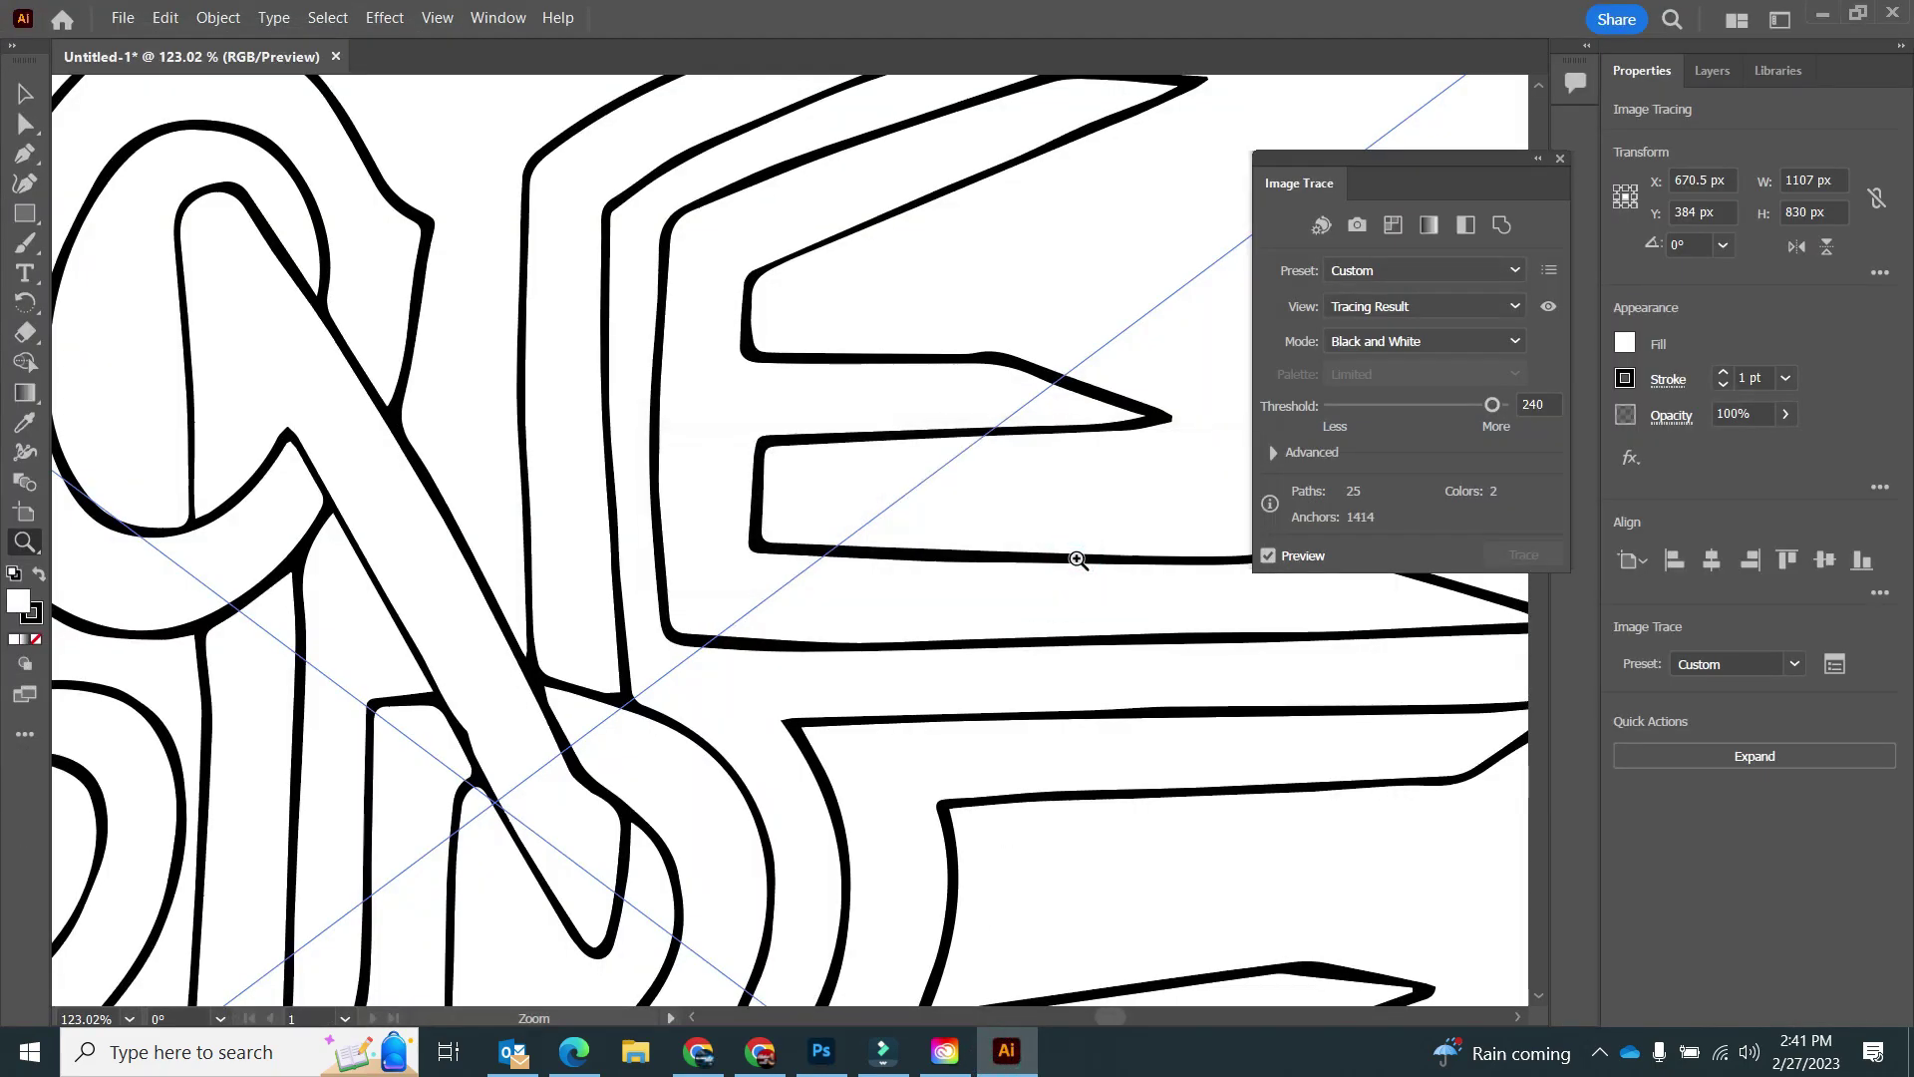
Check the complete ONE TRIBE trace and expand it into editable vector paths
{"action": "scroll", "coordinate": [595, 492], "scroll_direction": "down", "scroll_amount": 1}
{"action": "scroll", "coordinate": [596, 492], "scroll_direction": "down", "scroll_amount": 3}
{"action": "left_click", "coordinate": [437, 17]}
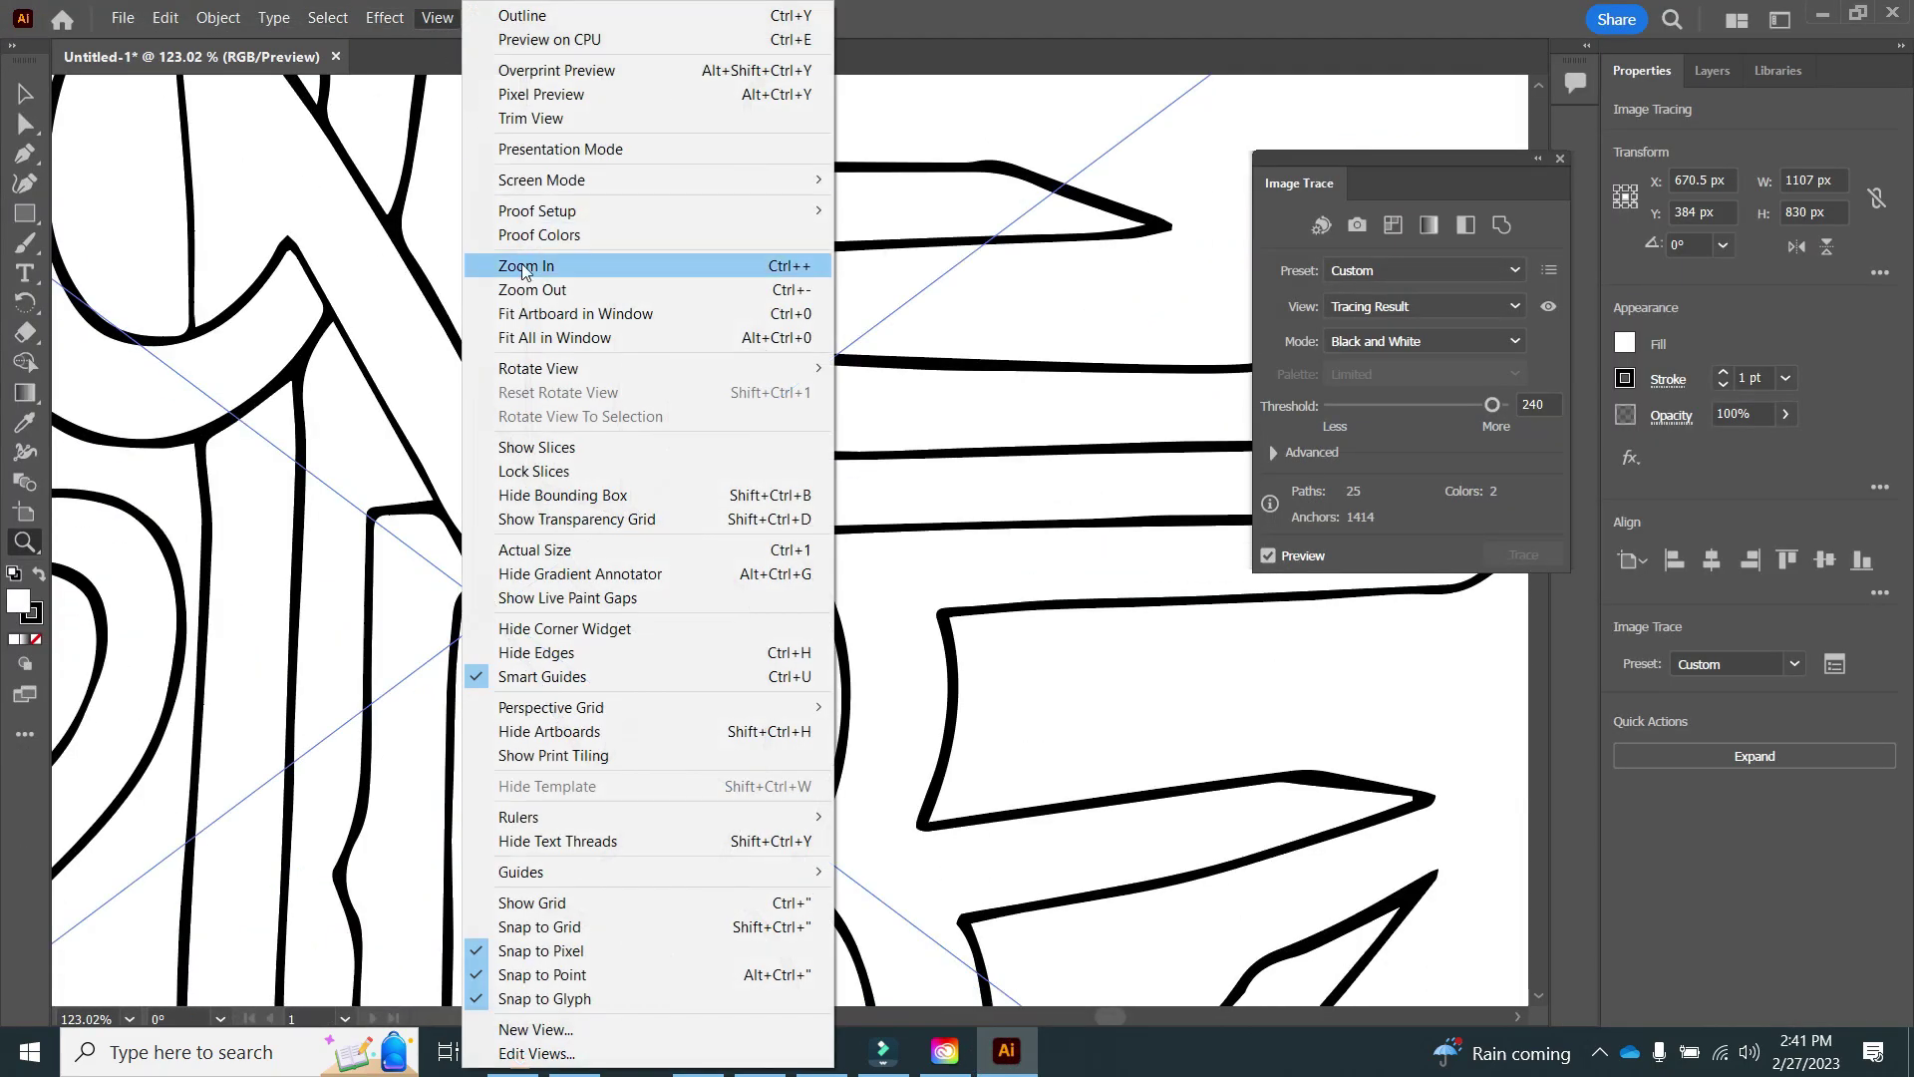
{"action": "left_click", "coordinate": [557, 332]}
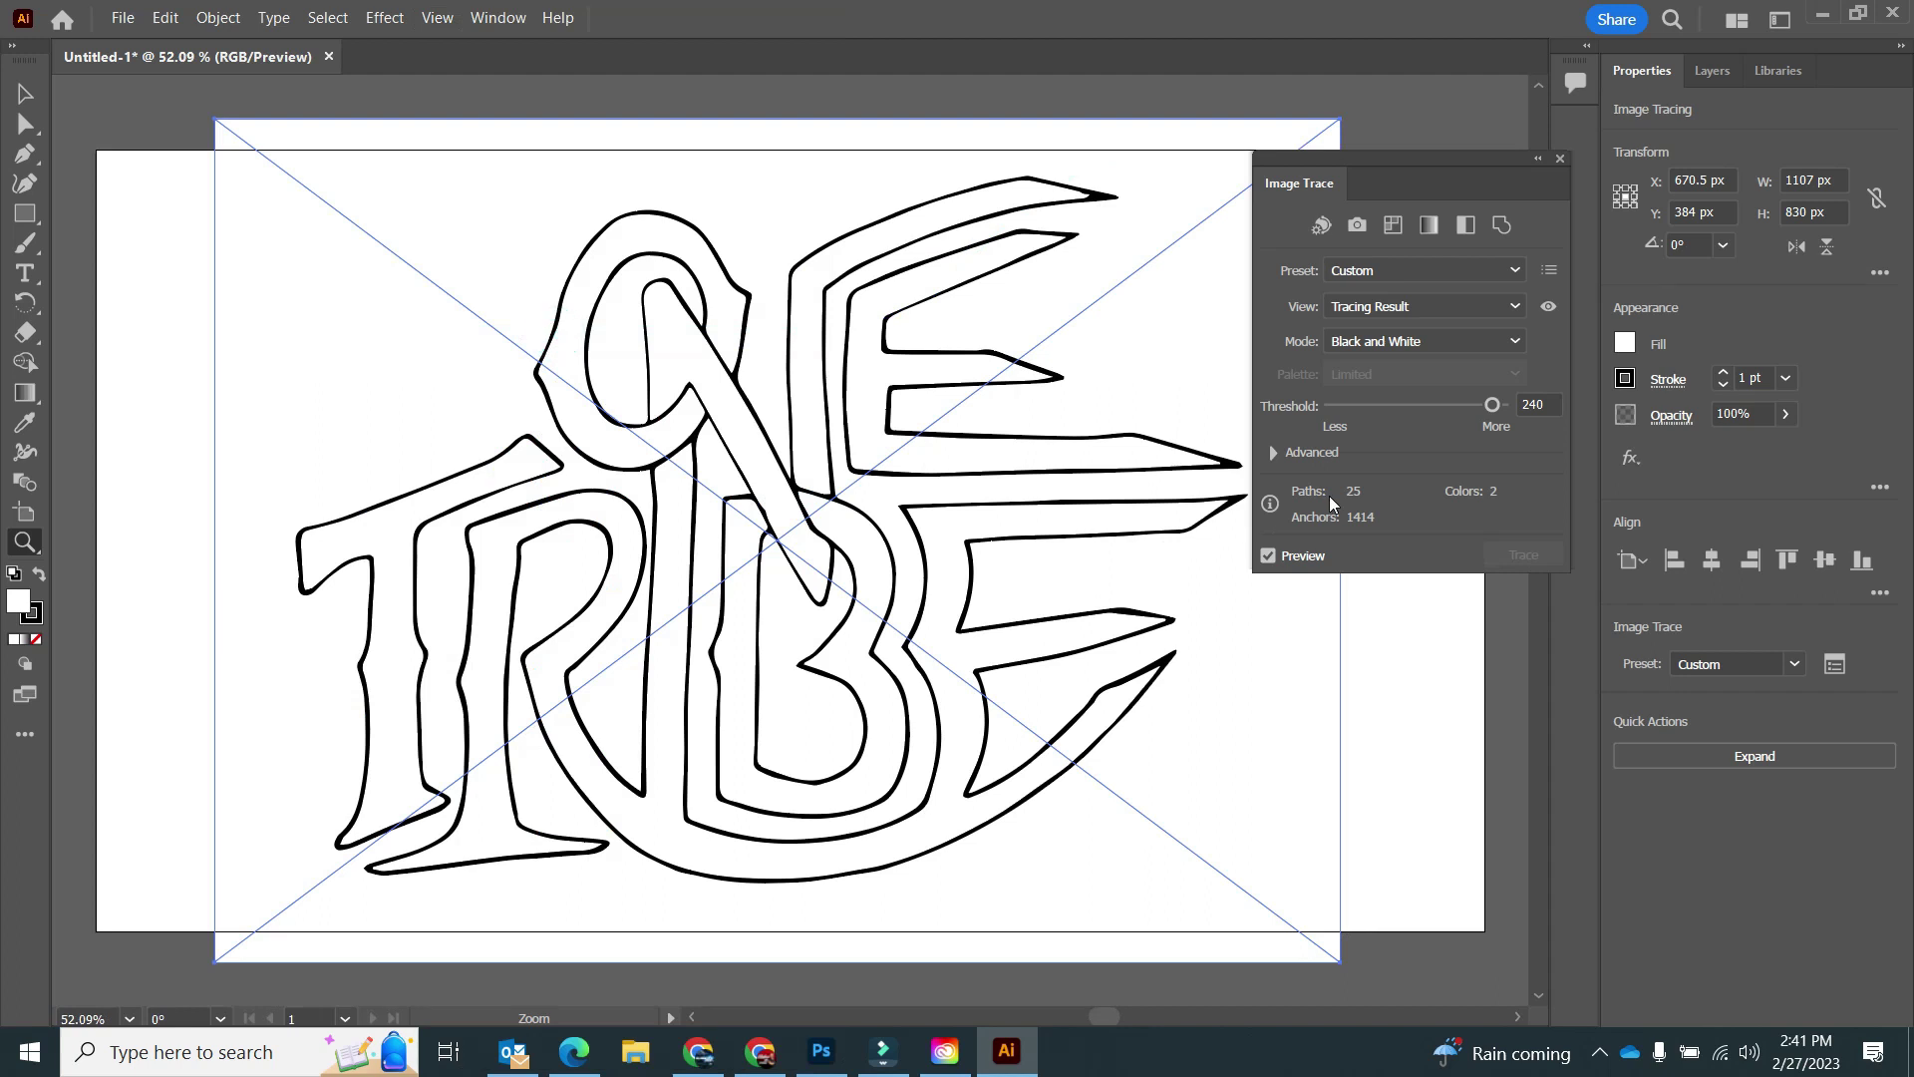
{"action": "left_click", "coordinate": [213, 18]}
{"action": "left_click", "coordinate": [252, 297]}
{"action": "left_click", "coordinate": [910, 666]}
Save the expanded artwork to Creative Cloud as "one tribe vector"
{"action": "left_click", "coordinate": [123, 17]}
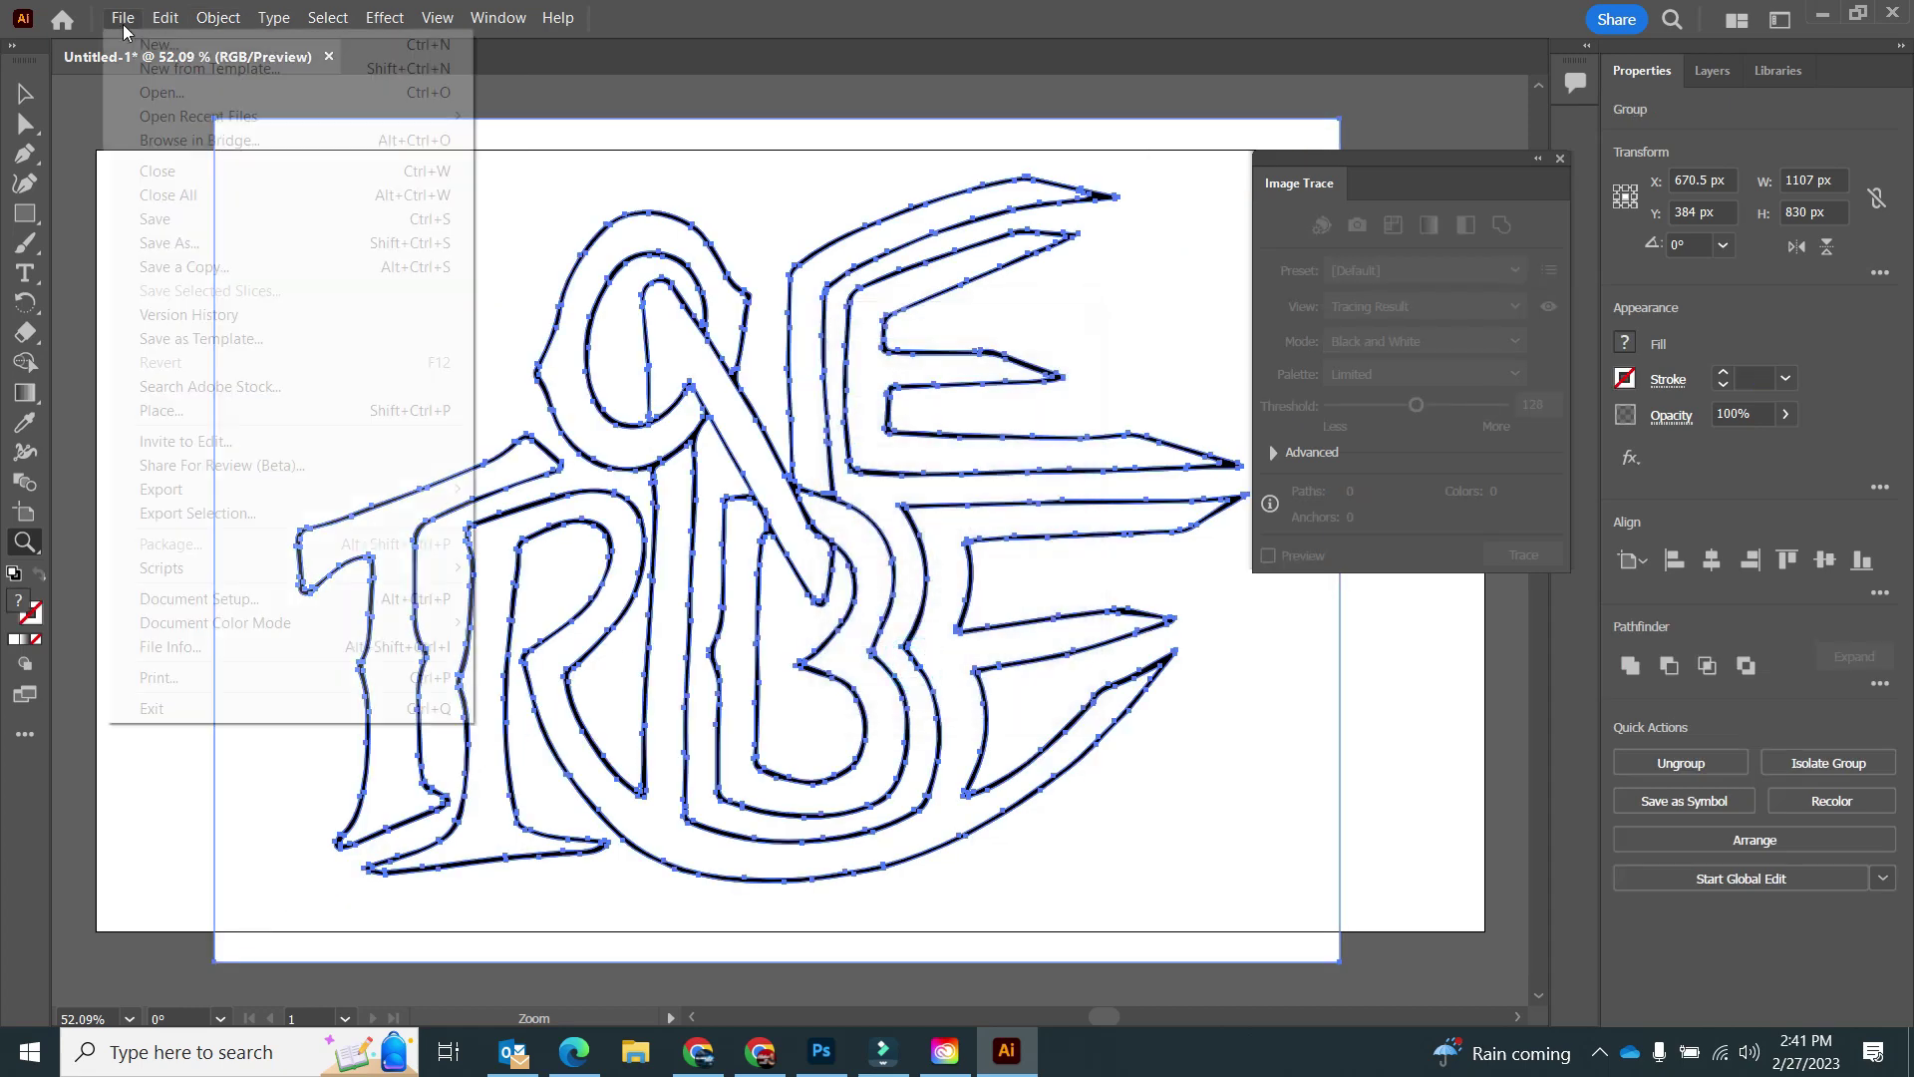
{"action": "left_click", "coordinate": [184, 241]}
{"action": "type", "text": "one tribe vector"}
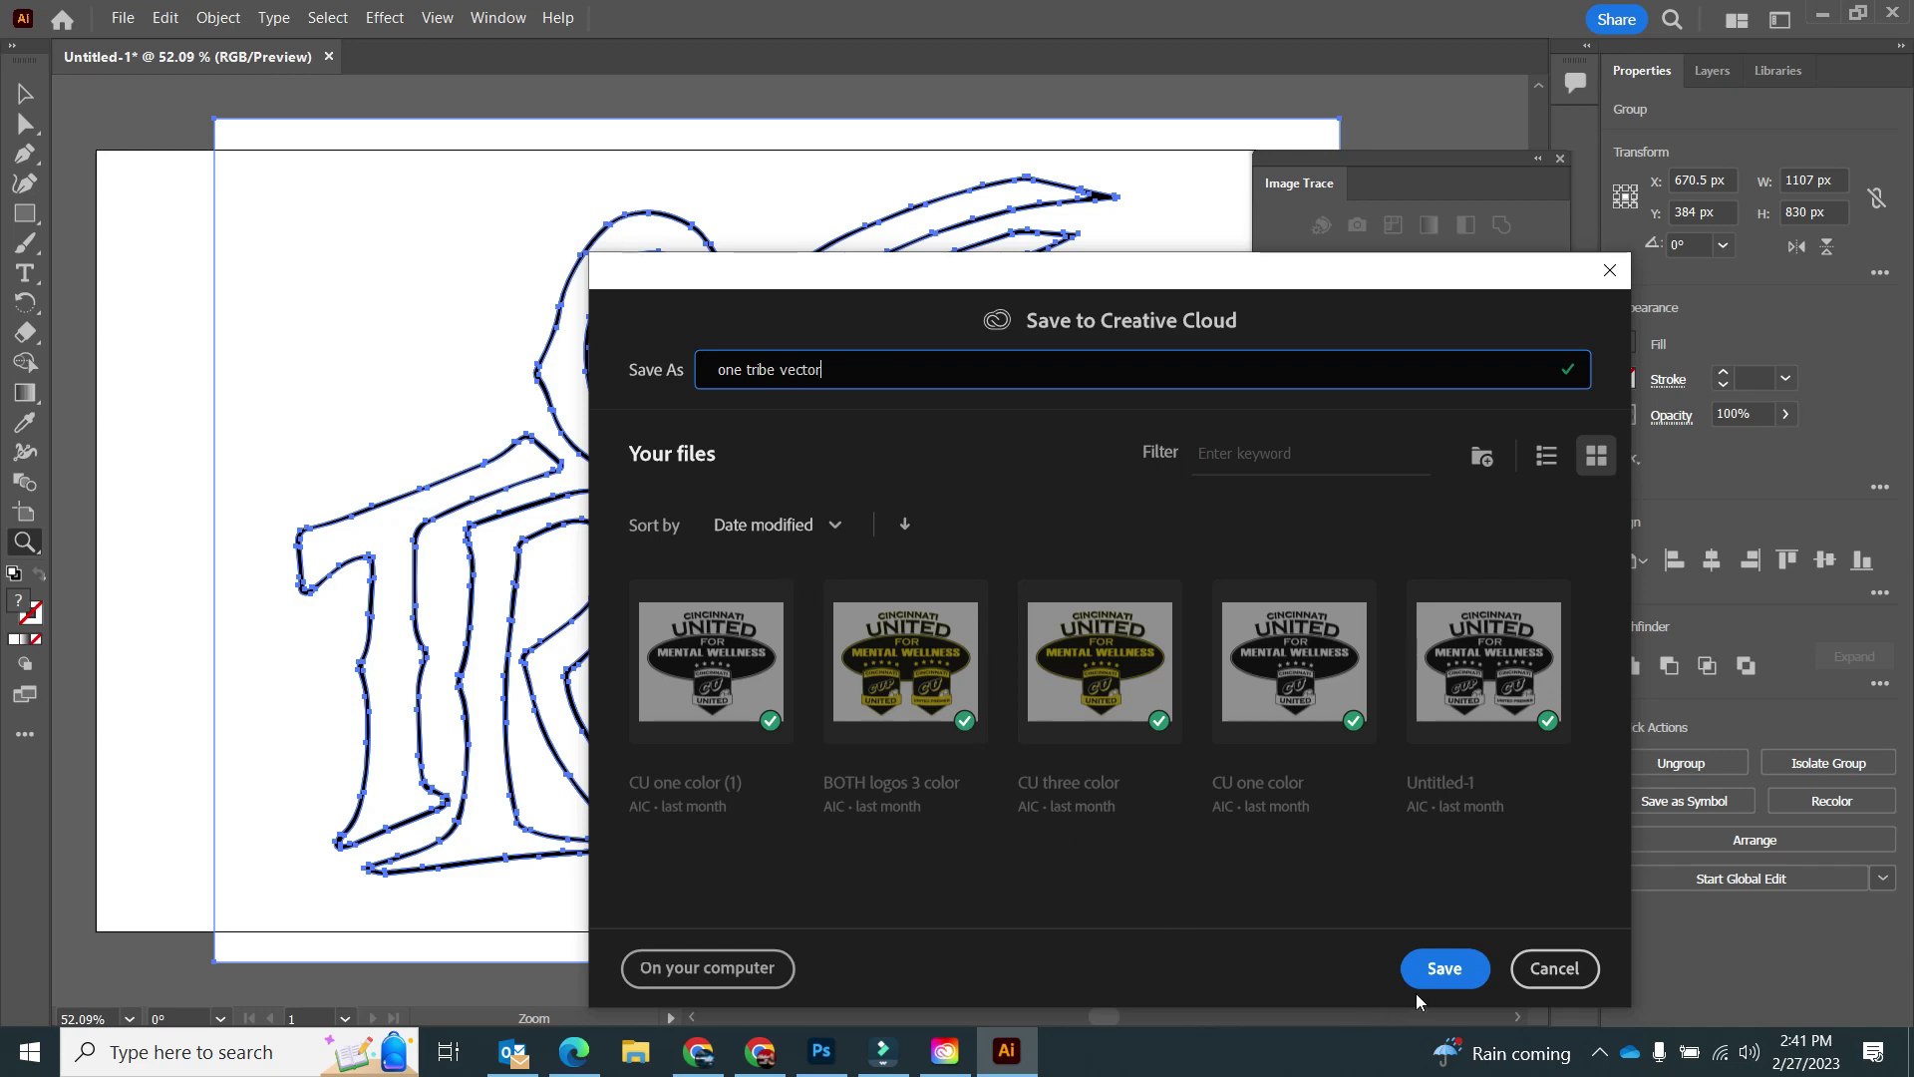
{"action": "left_click", "coordinate": [1427, 981]}
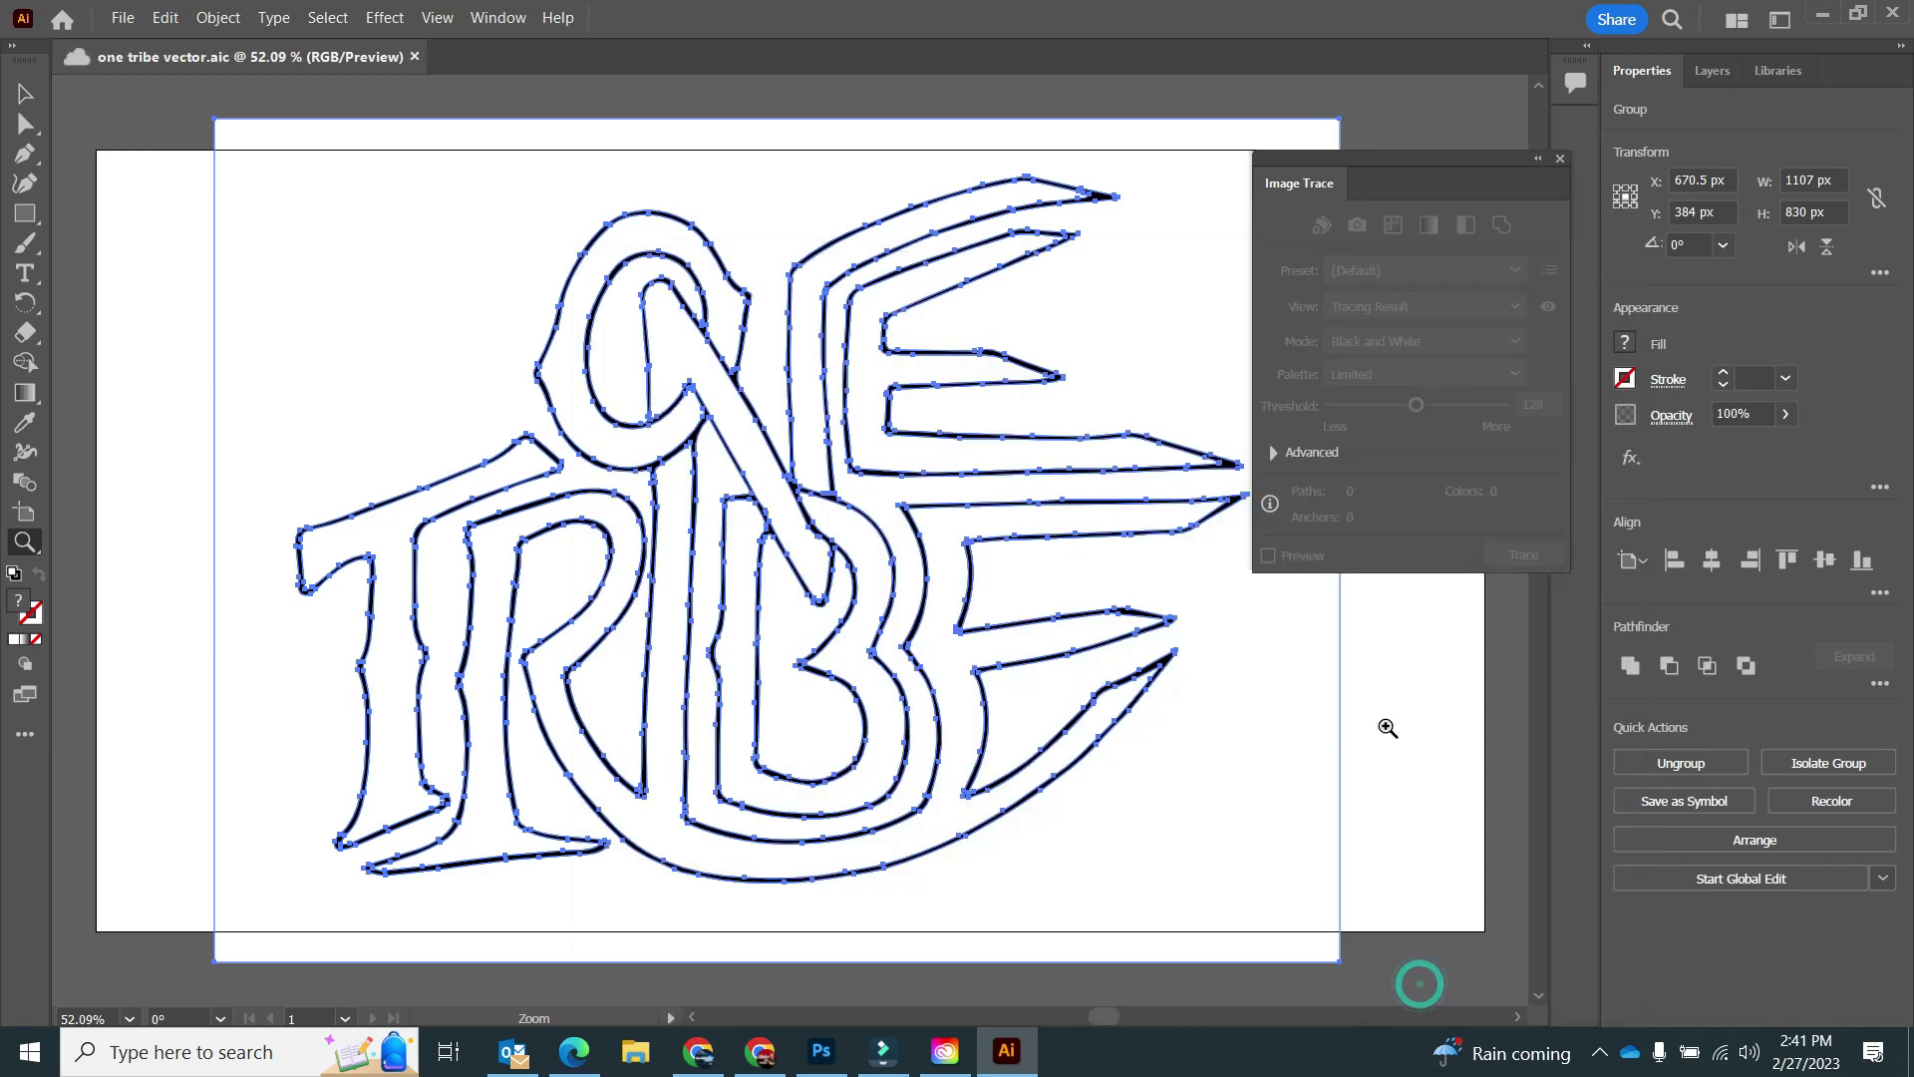
{"action": "left_click", "coordinate": [821, 1050]}
{"action": "left_click", "coordinate": [422, 14]}
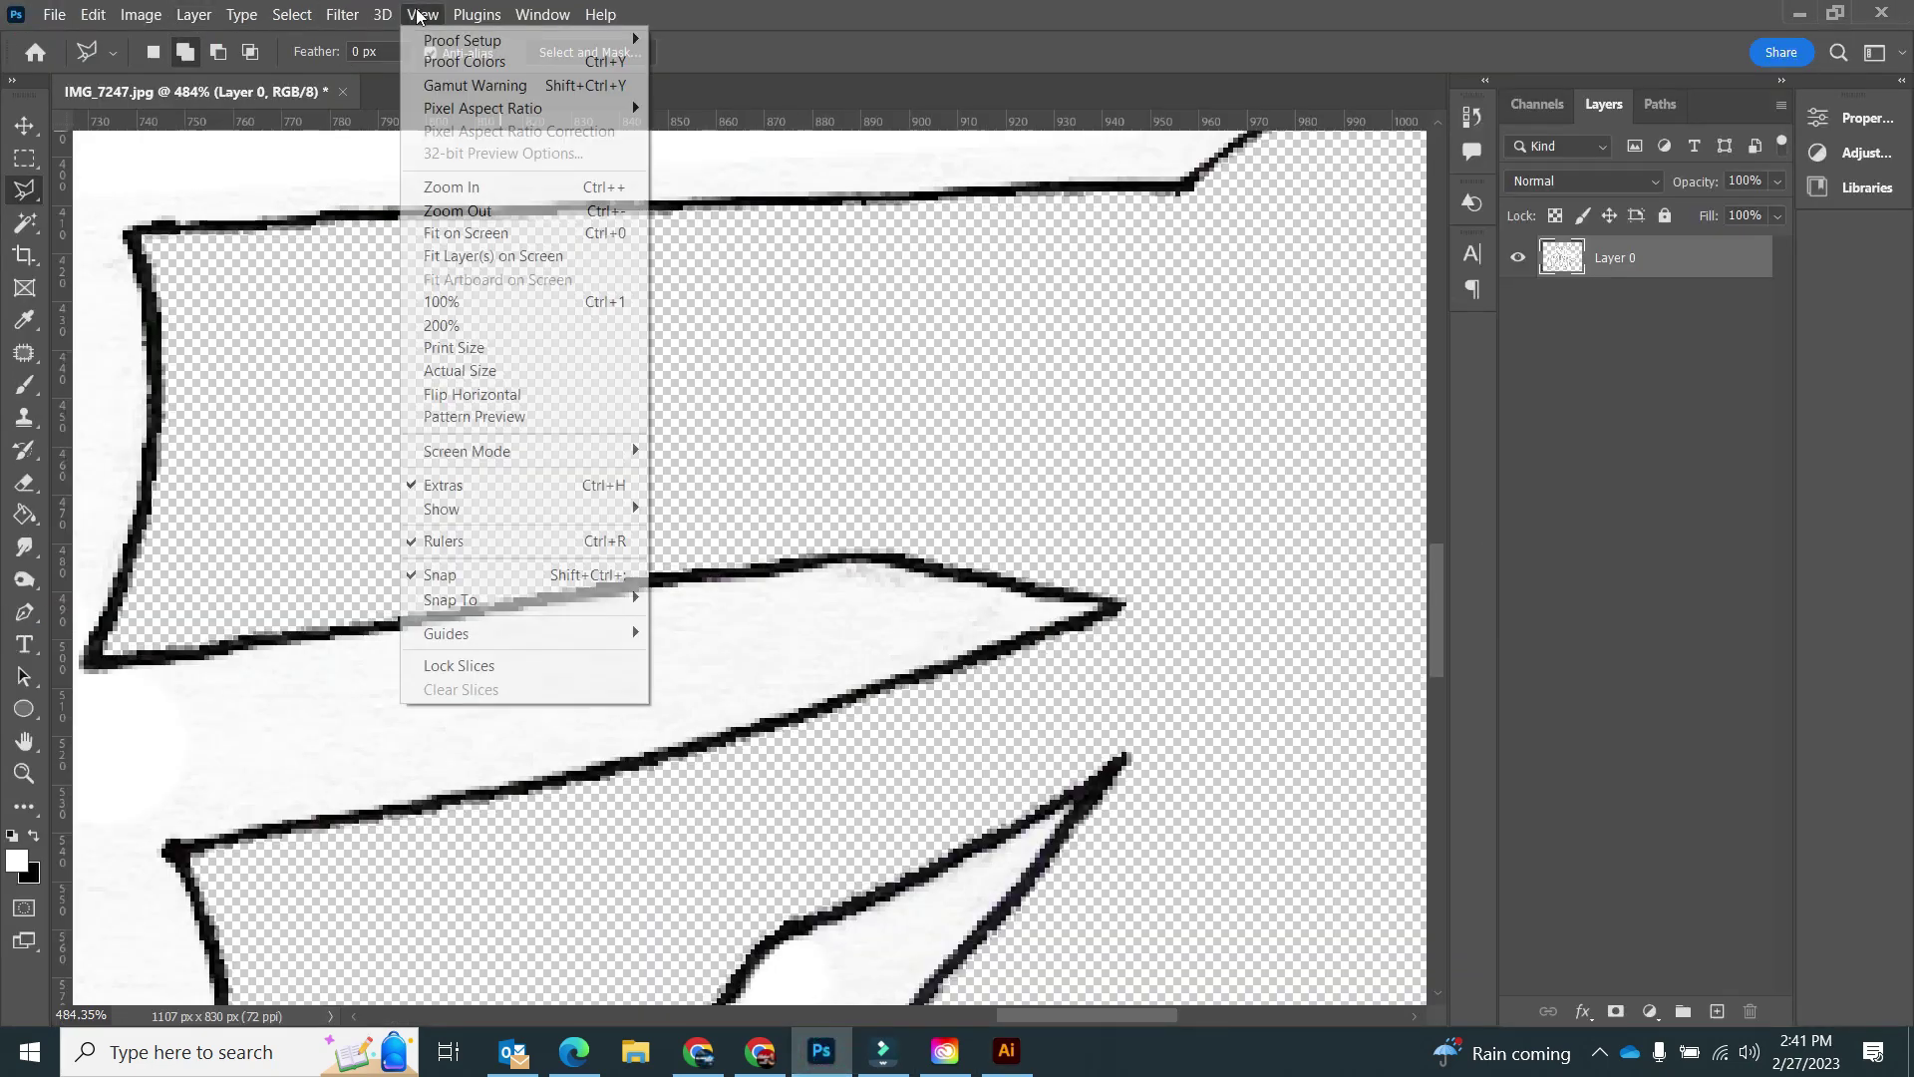
{"action": "left_click", "coordinate": [492, 237]}
{"action": "left_click", "coordinate": [54, 14]}
{"action": "left_click", "coordinate": [82, 61]}
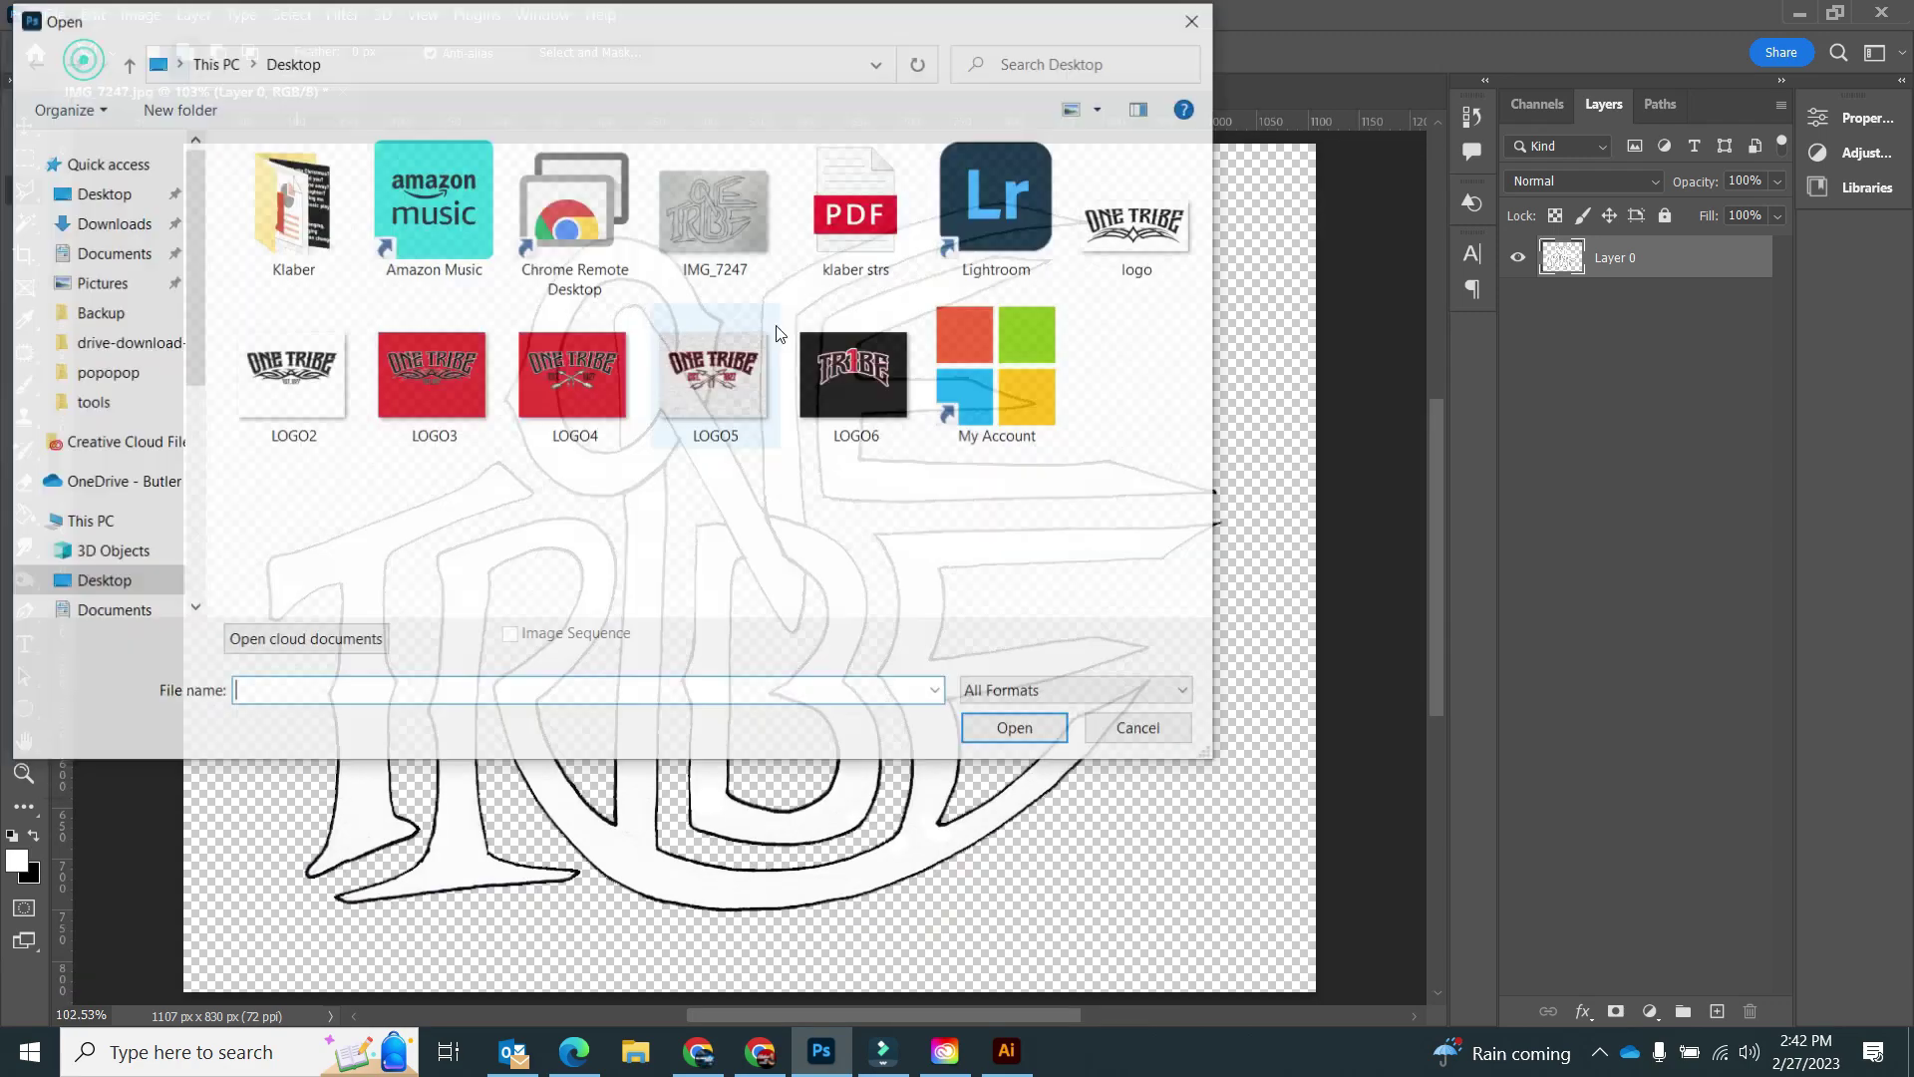
{"action": "left_click", "coordinate": [110, 226]}
{"action": "left_click", "coordinate": [1098, 733]}
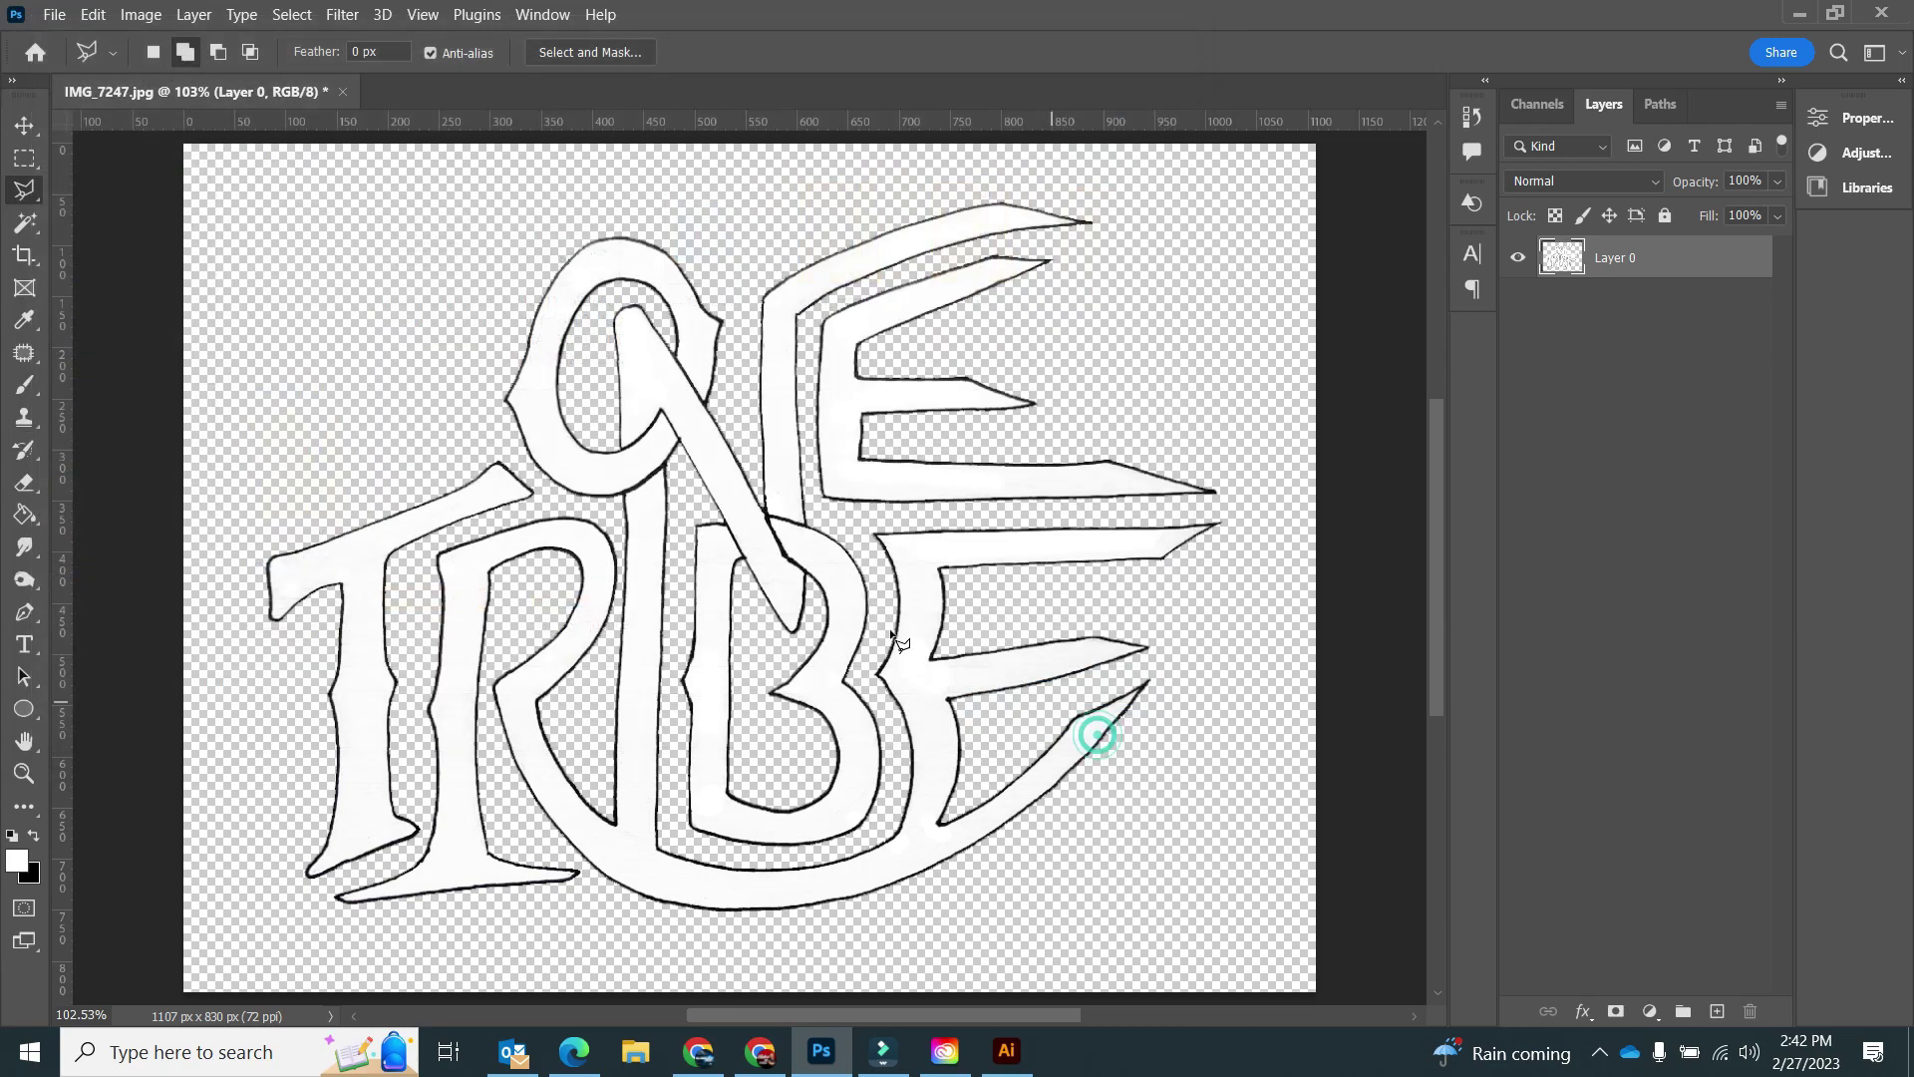
{"action": "left_click", "coordinate": [1009, 1052]}
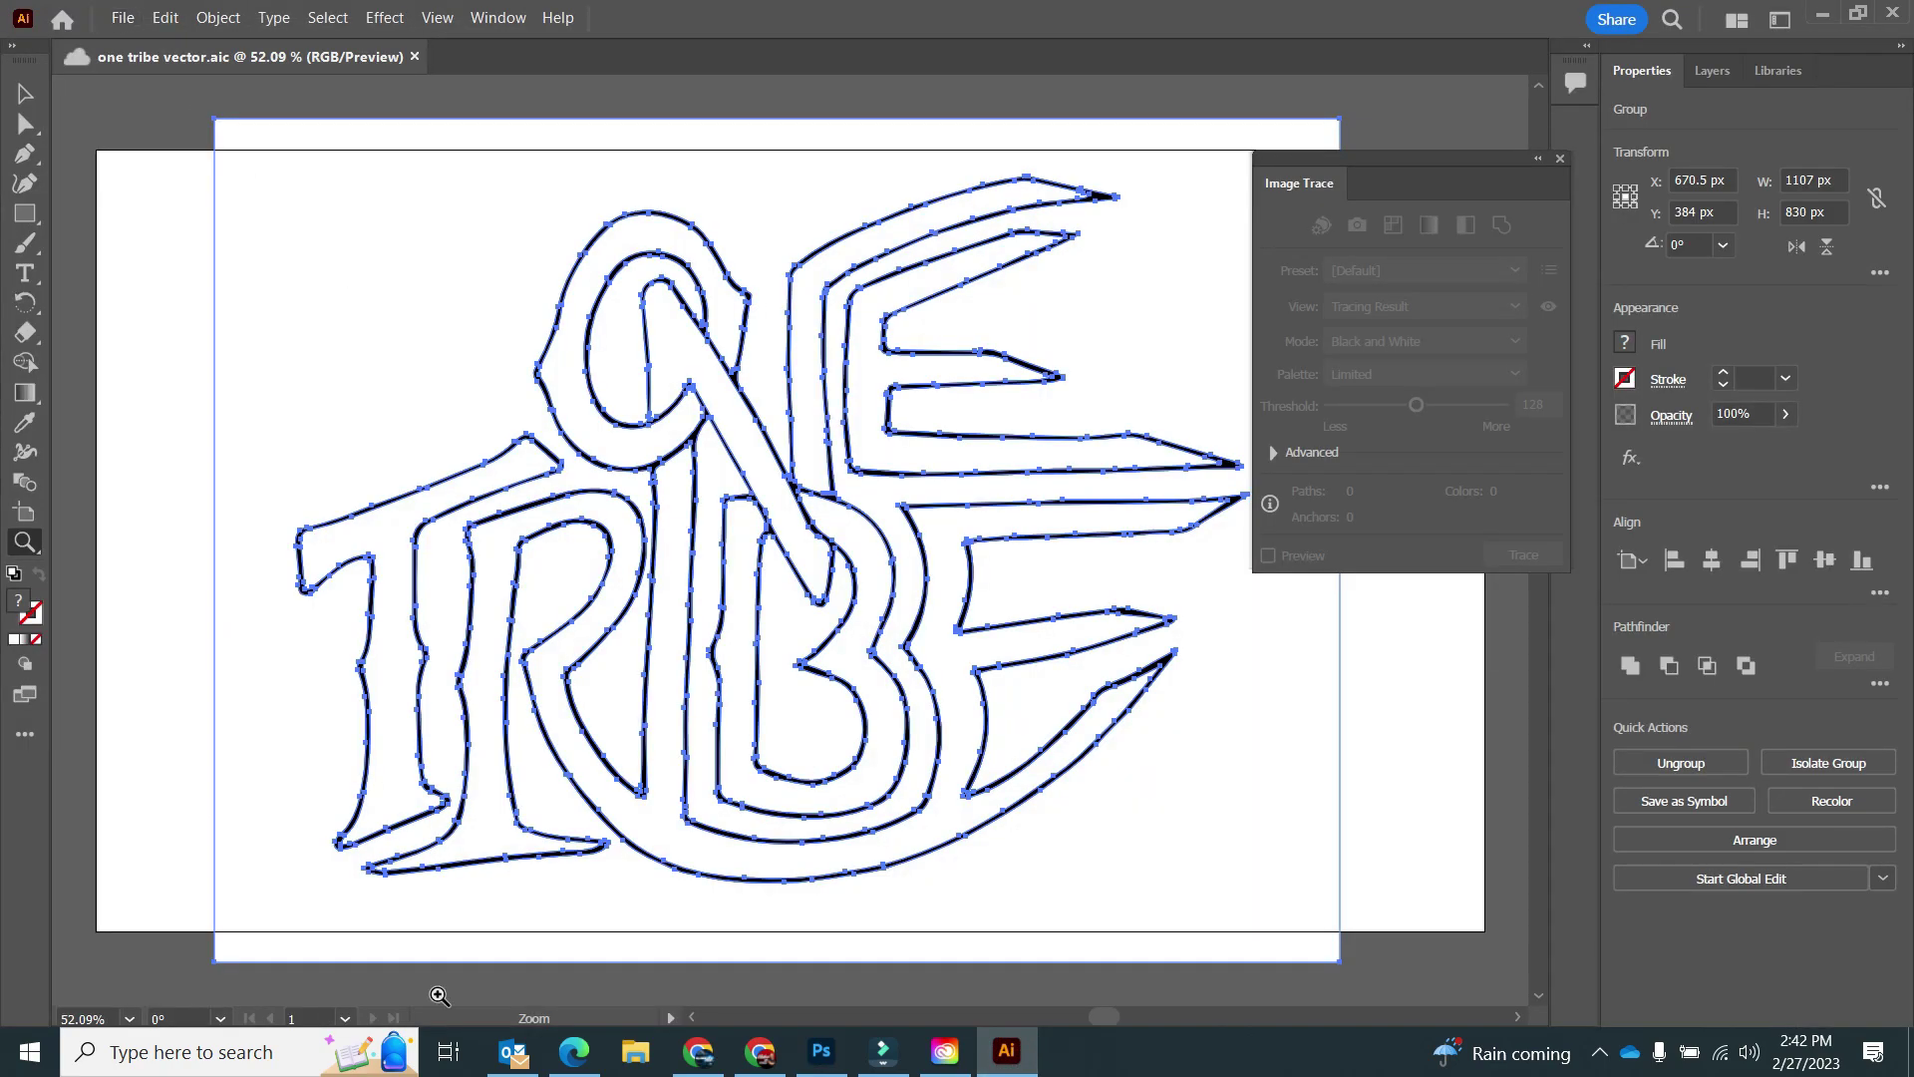
{"action": "left_click", "coordinate": [822, 1052]}
{"action": "left_click", "coordinate": [57, 18]}
{"action": "left_click", "coordinate": [70, 57]}
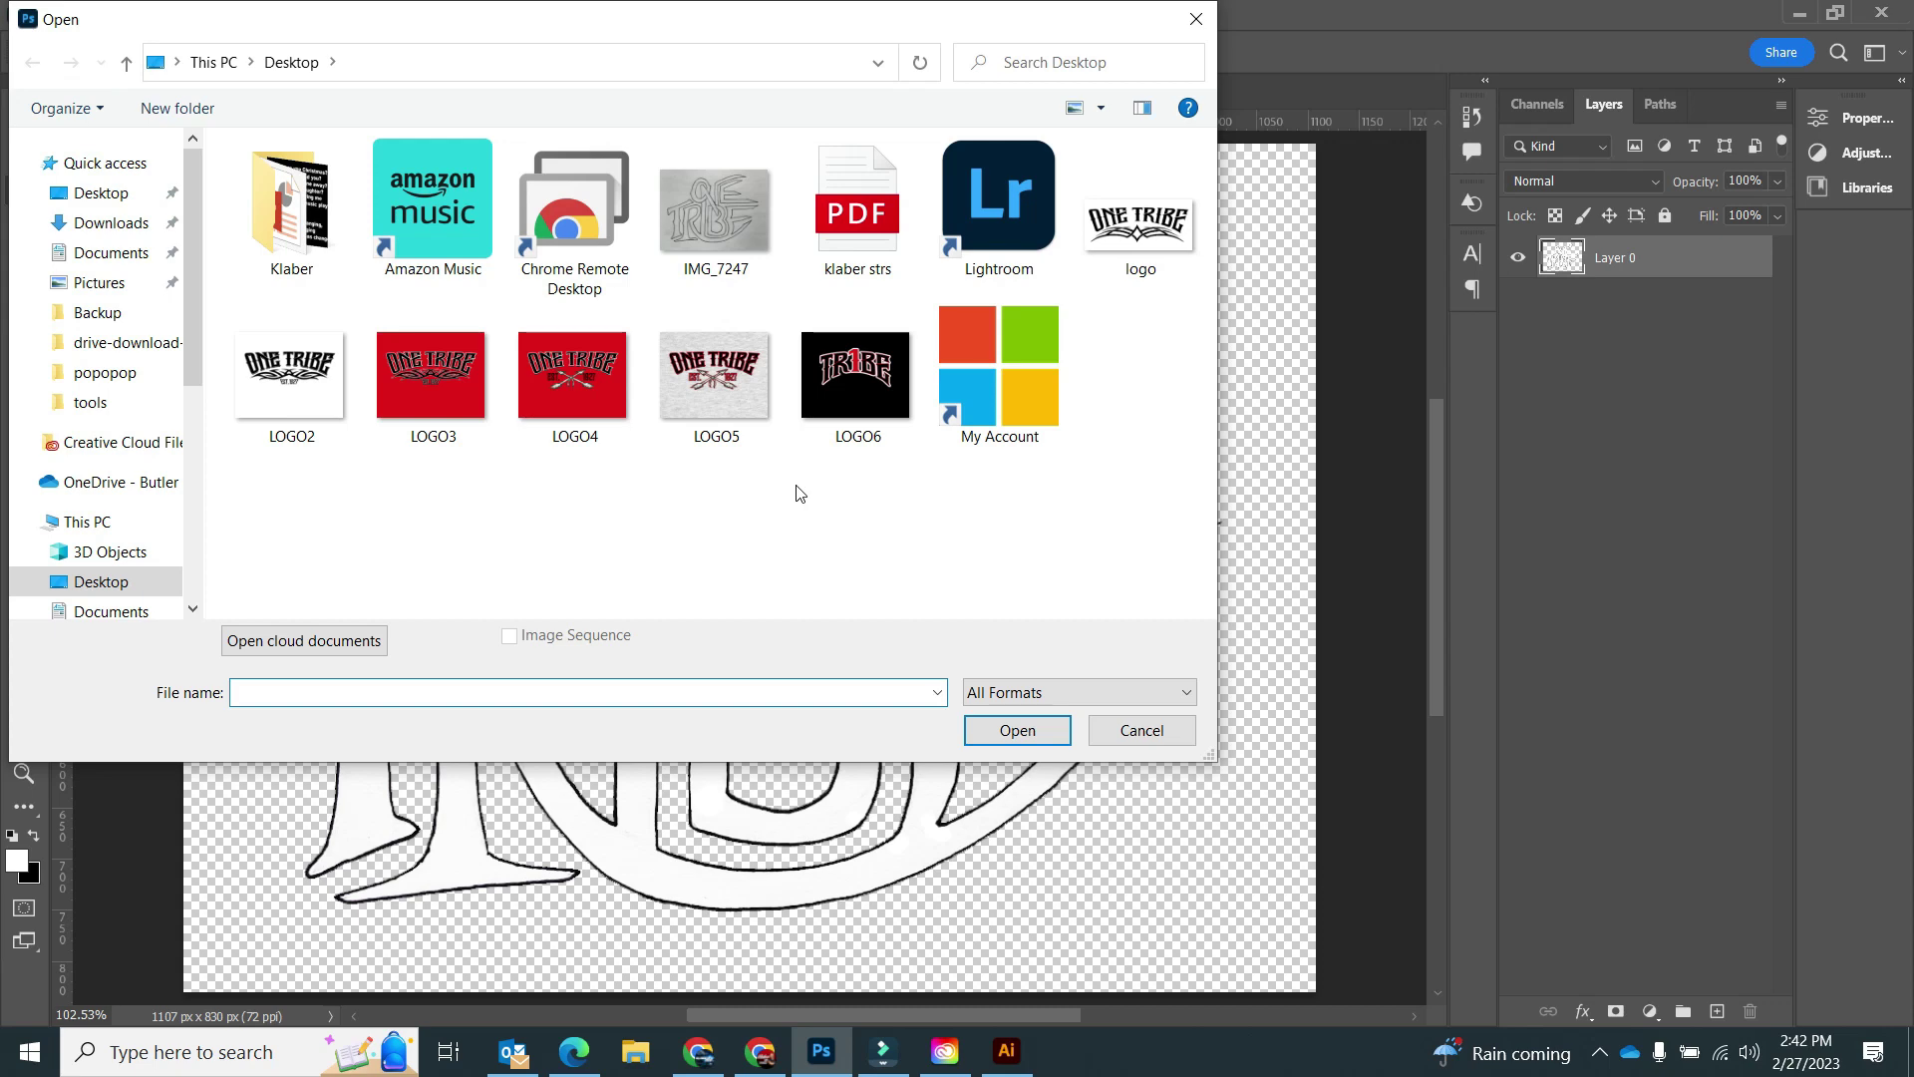
{"action": "left_click", "coordinate": [1140, 731]}
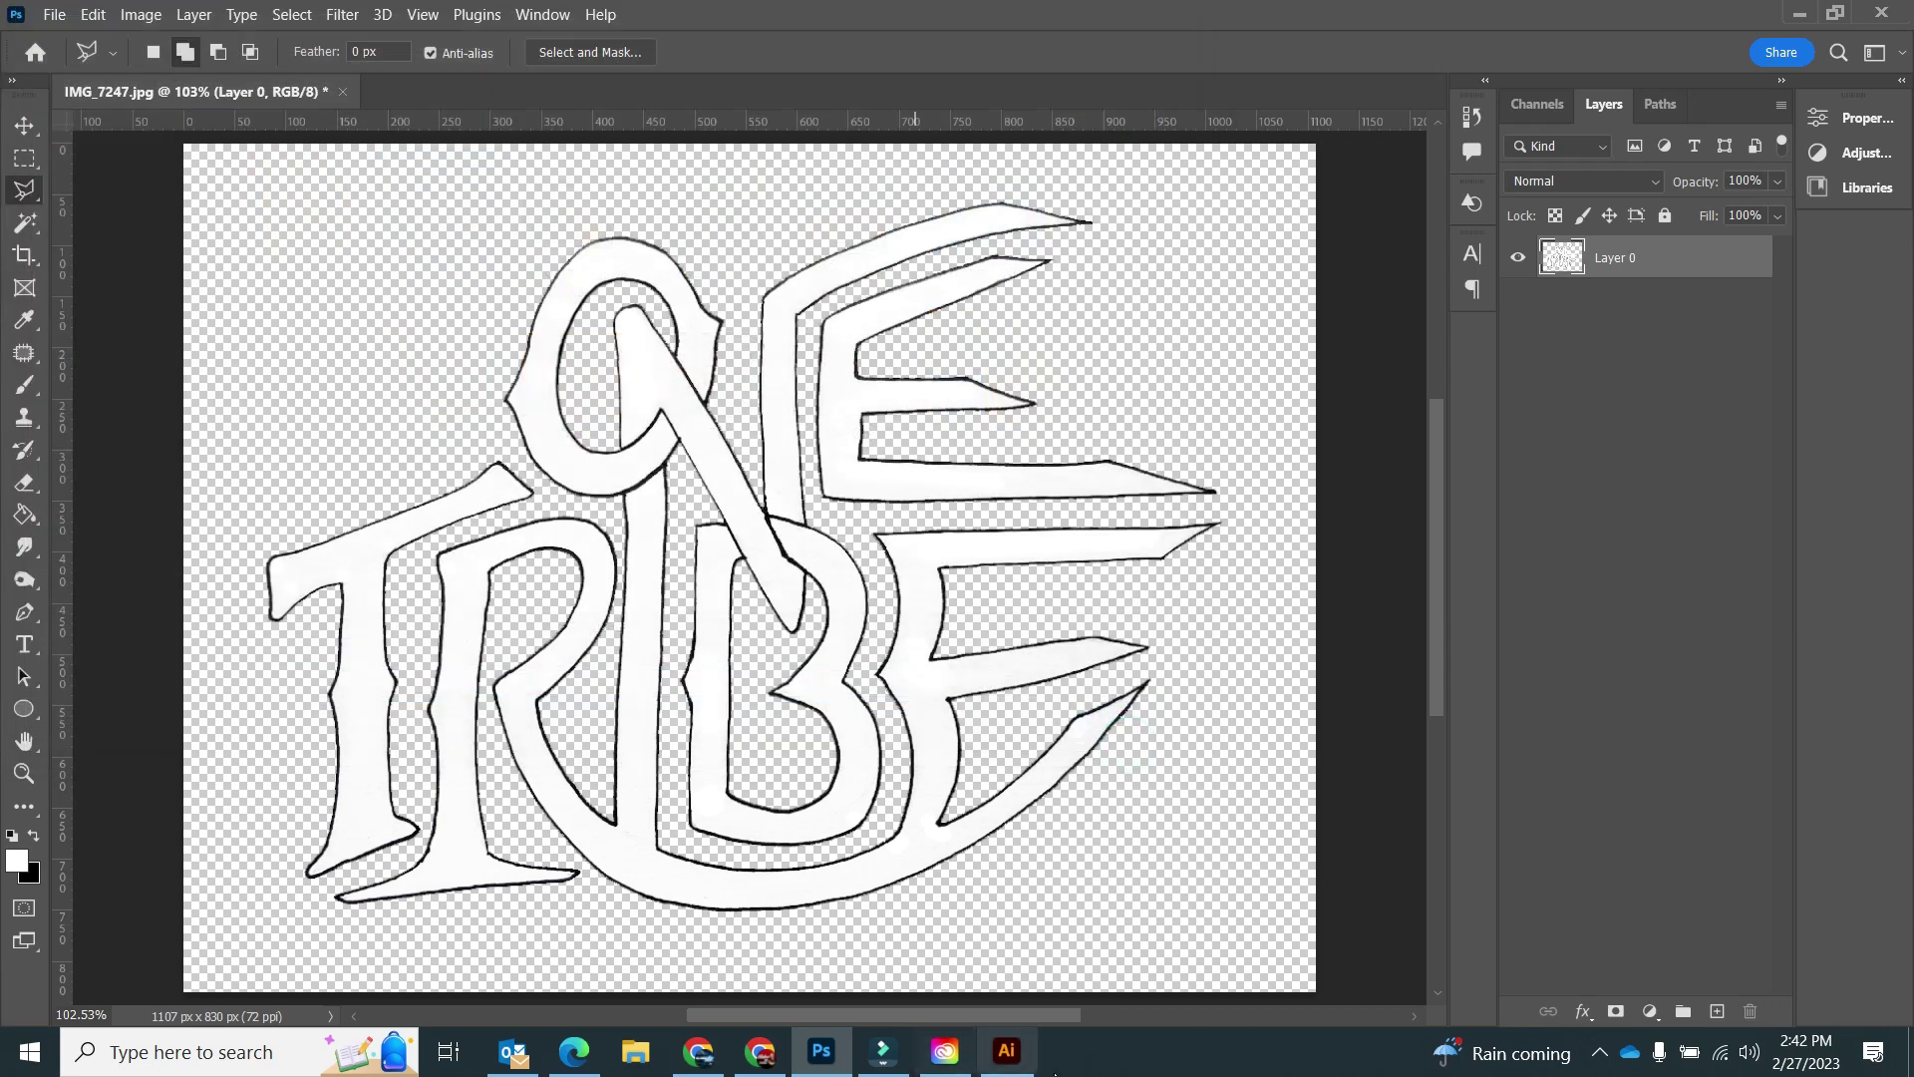
Save the expanded artwork from Illustrator to the Desktop as an Adobe Illustrator file named "one tribe vector"
{"action": "left_click", "coordinate": [1006, 1052]}
{"action": "left_click", "coordinate": [123, 18]}
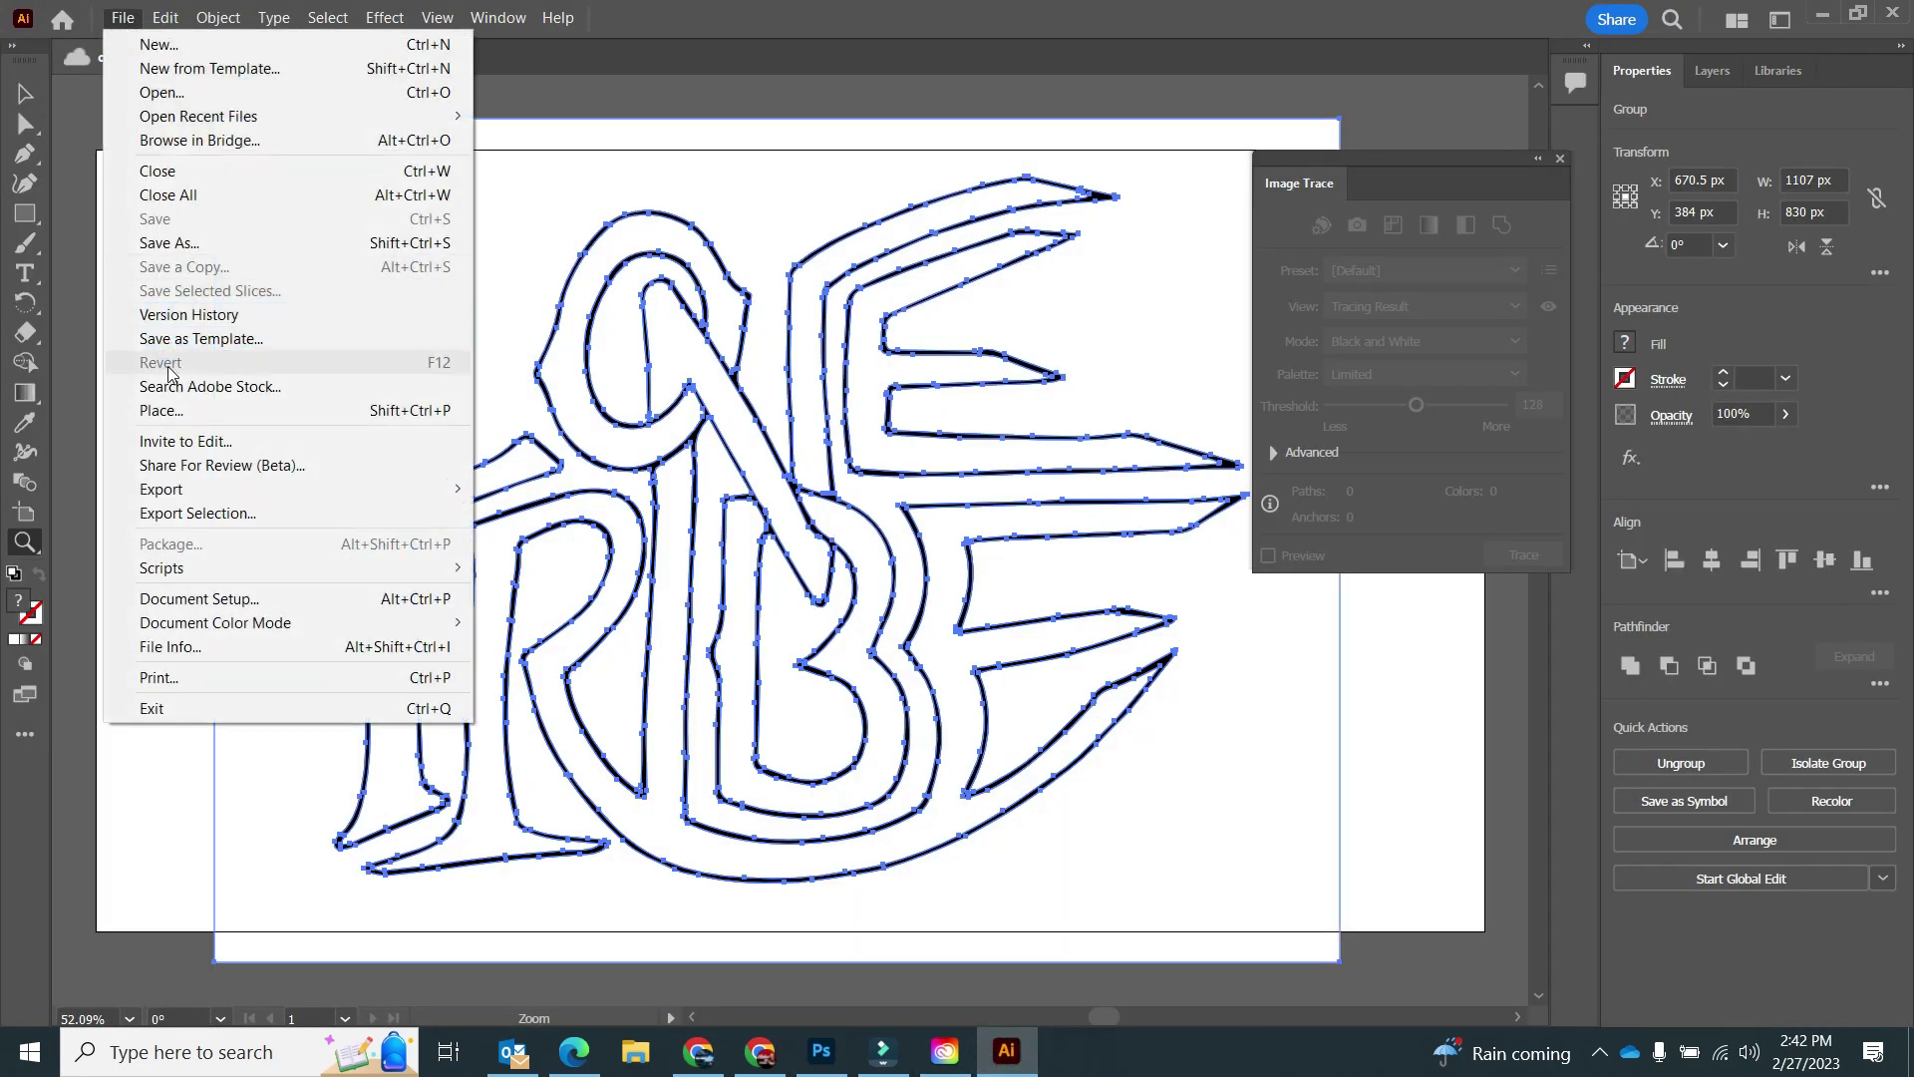
{"action": "left_click", "coordinate": [165, 242]}
{"action": "left_click", "coordinate": [762, 967]}
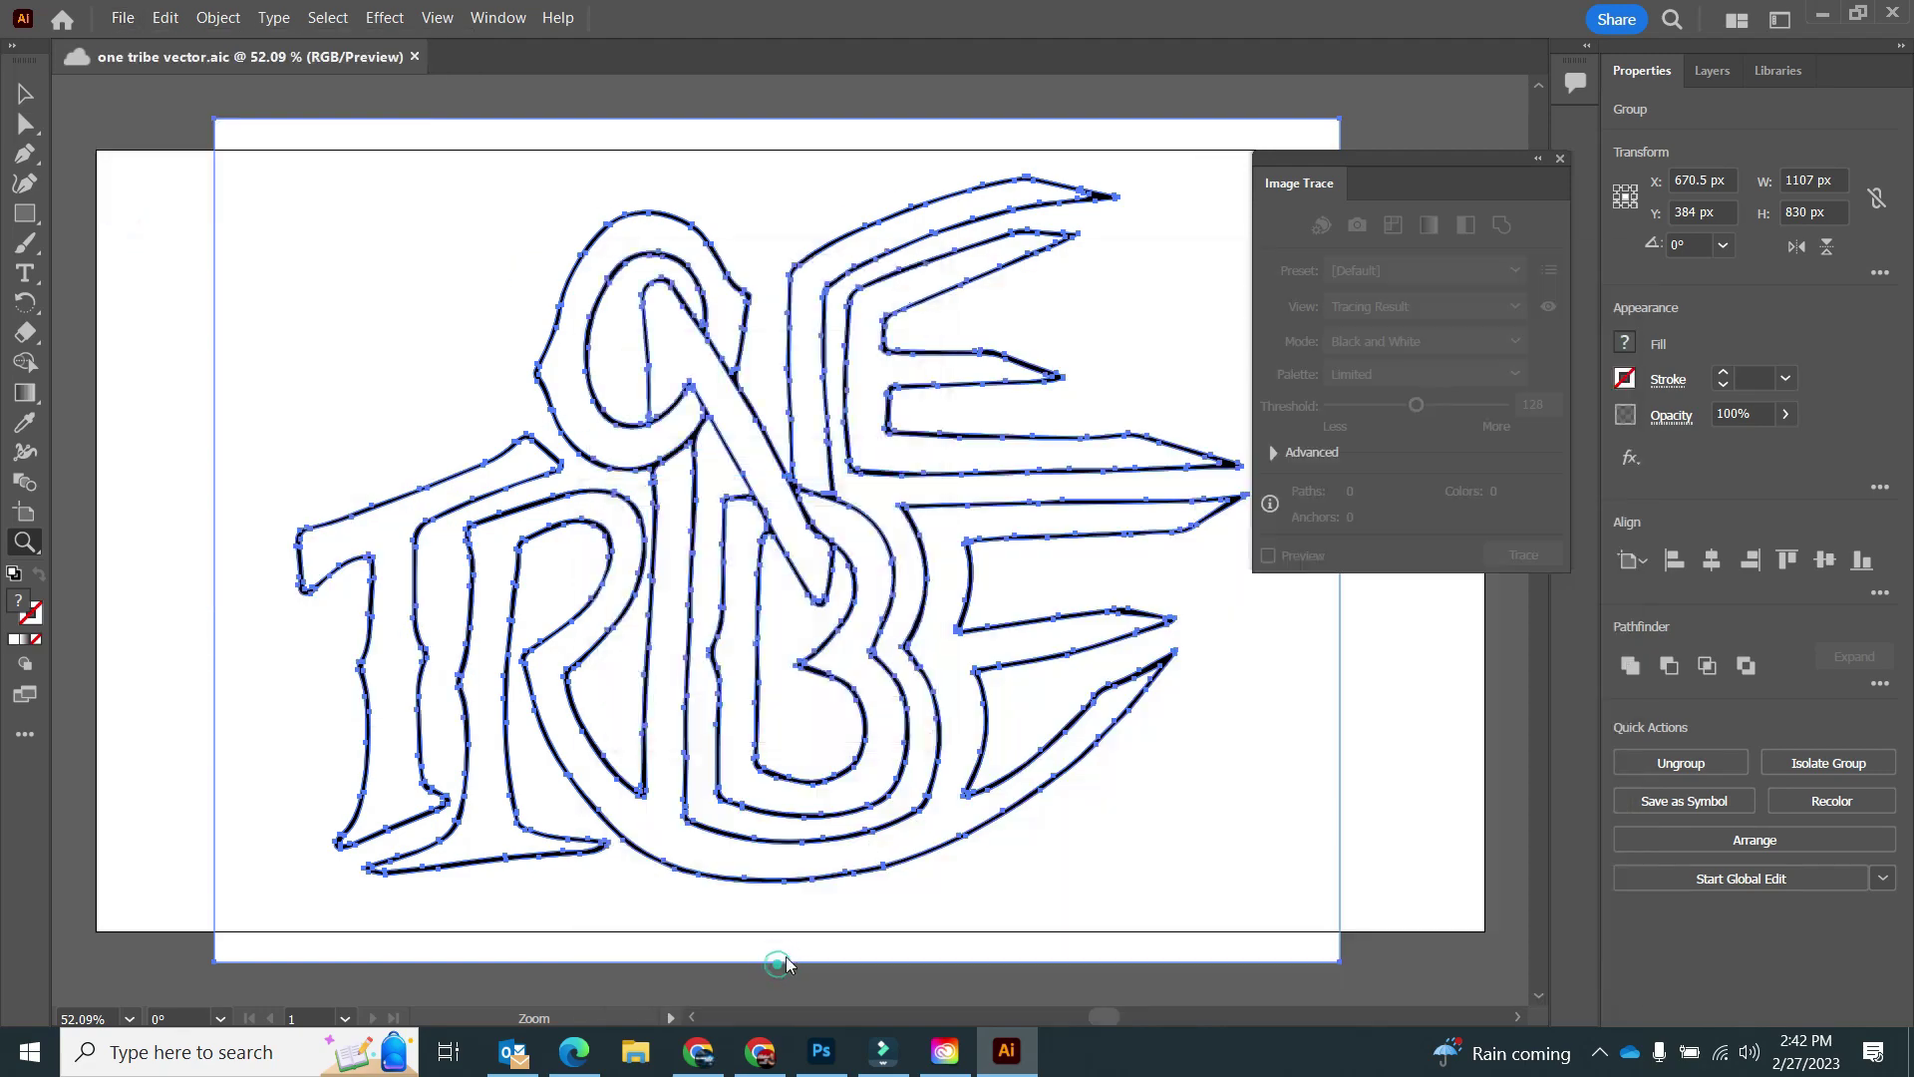
{"action": "left_click", "coordinate": [100, 352]}
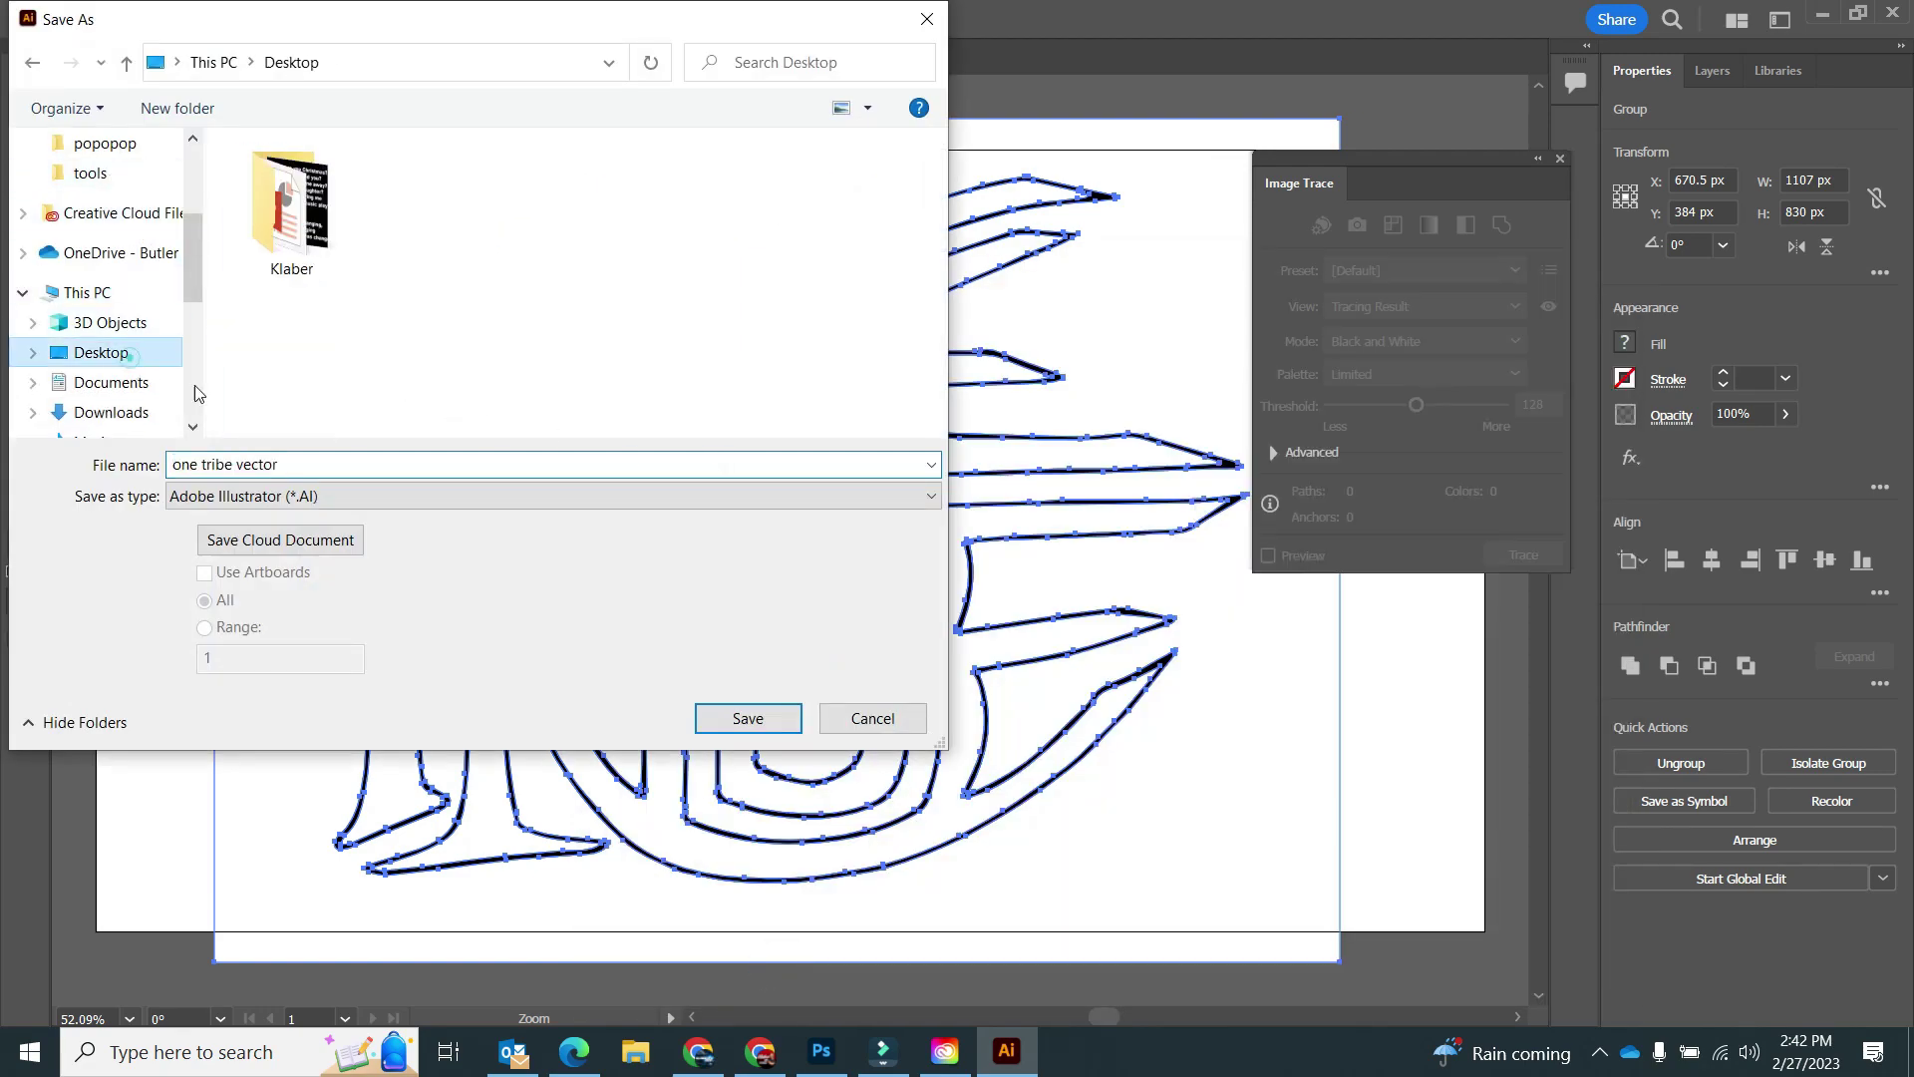
{"action": "left_click", "coordinate": [748, 717]}
{"action": "left_click", "coordinate": [1073, 881]}
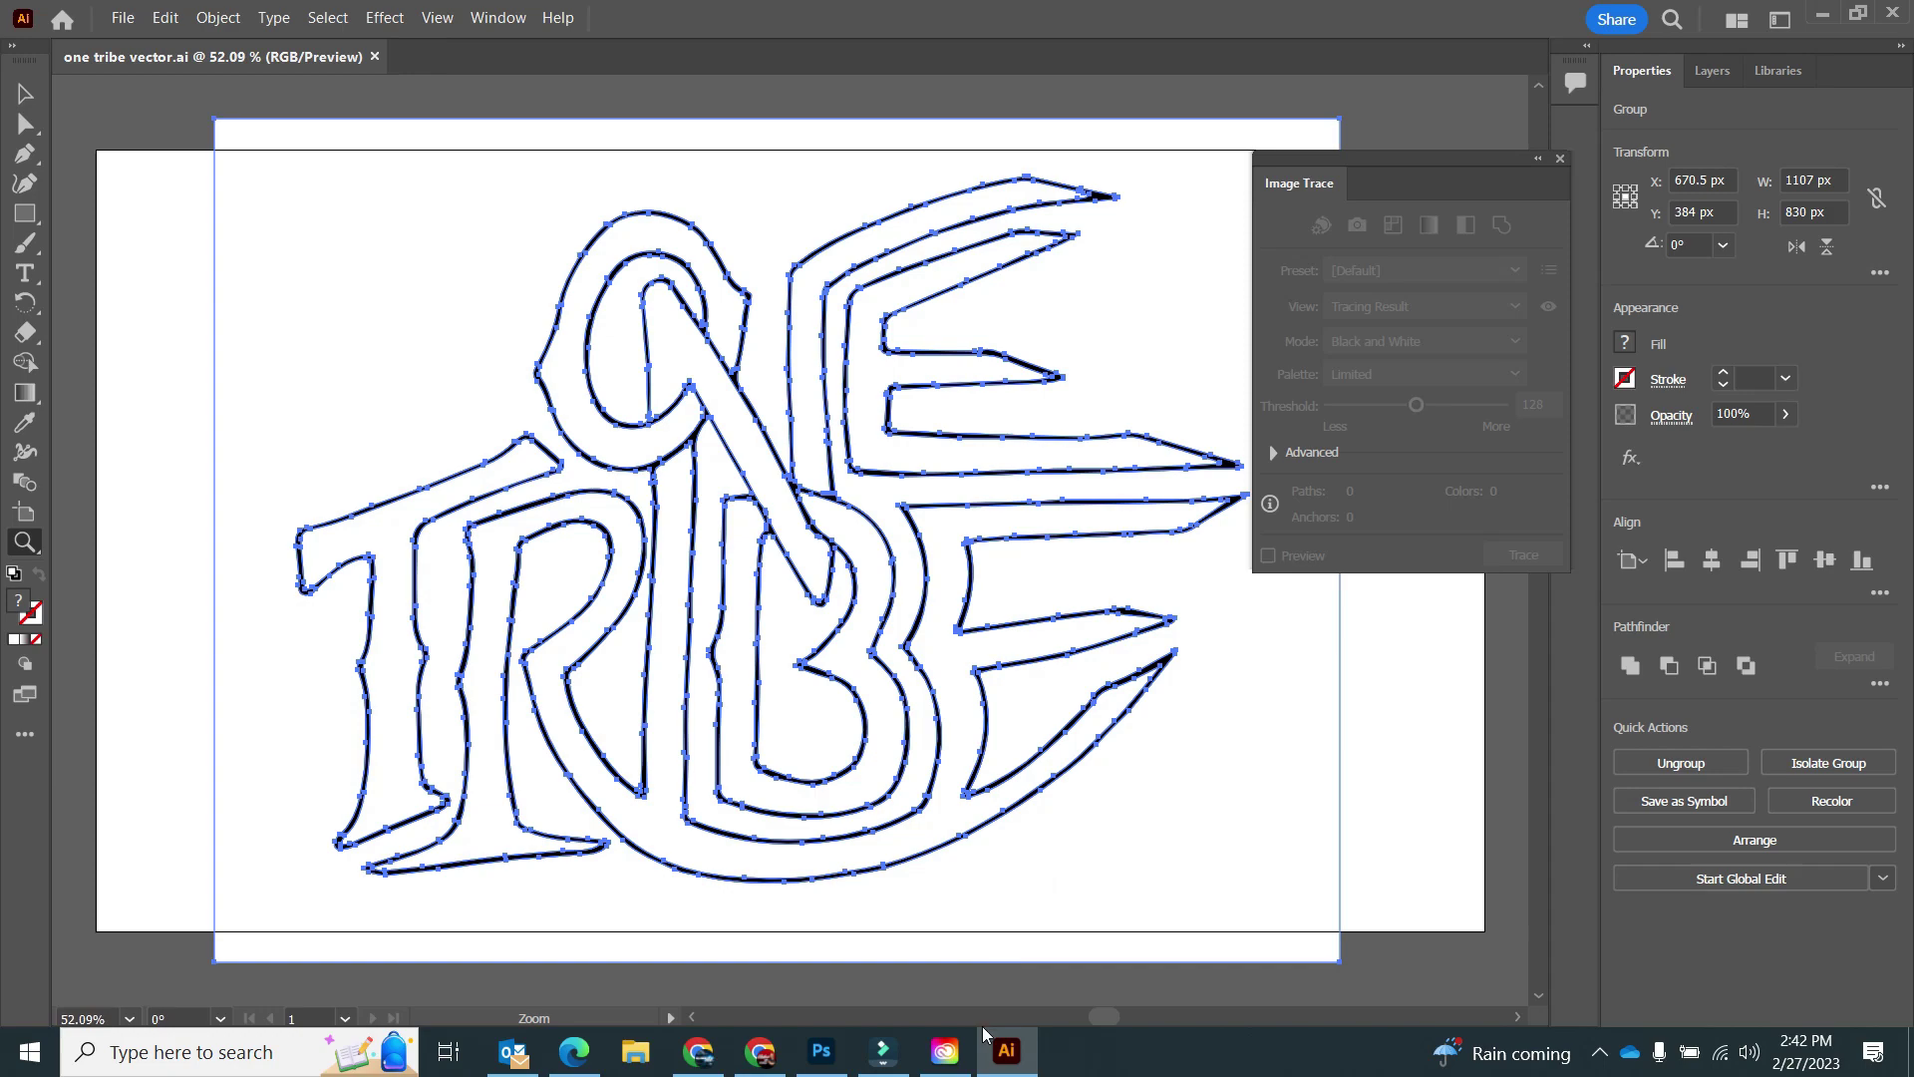
Switch to Photoshop and import one tribe vector.ai from the Desktop at 4613 x 3200 pixels, 300 ppi, in RGB Color
{"action": "left_click", "coordinate": [821, 1051]}
{"action": "left_click", "coordinate": [68, 14]}
{"action": "left_click", "coordinate": [80, 60]}
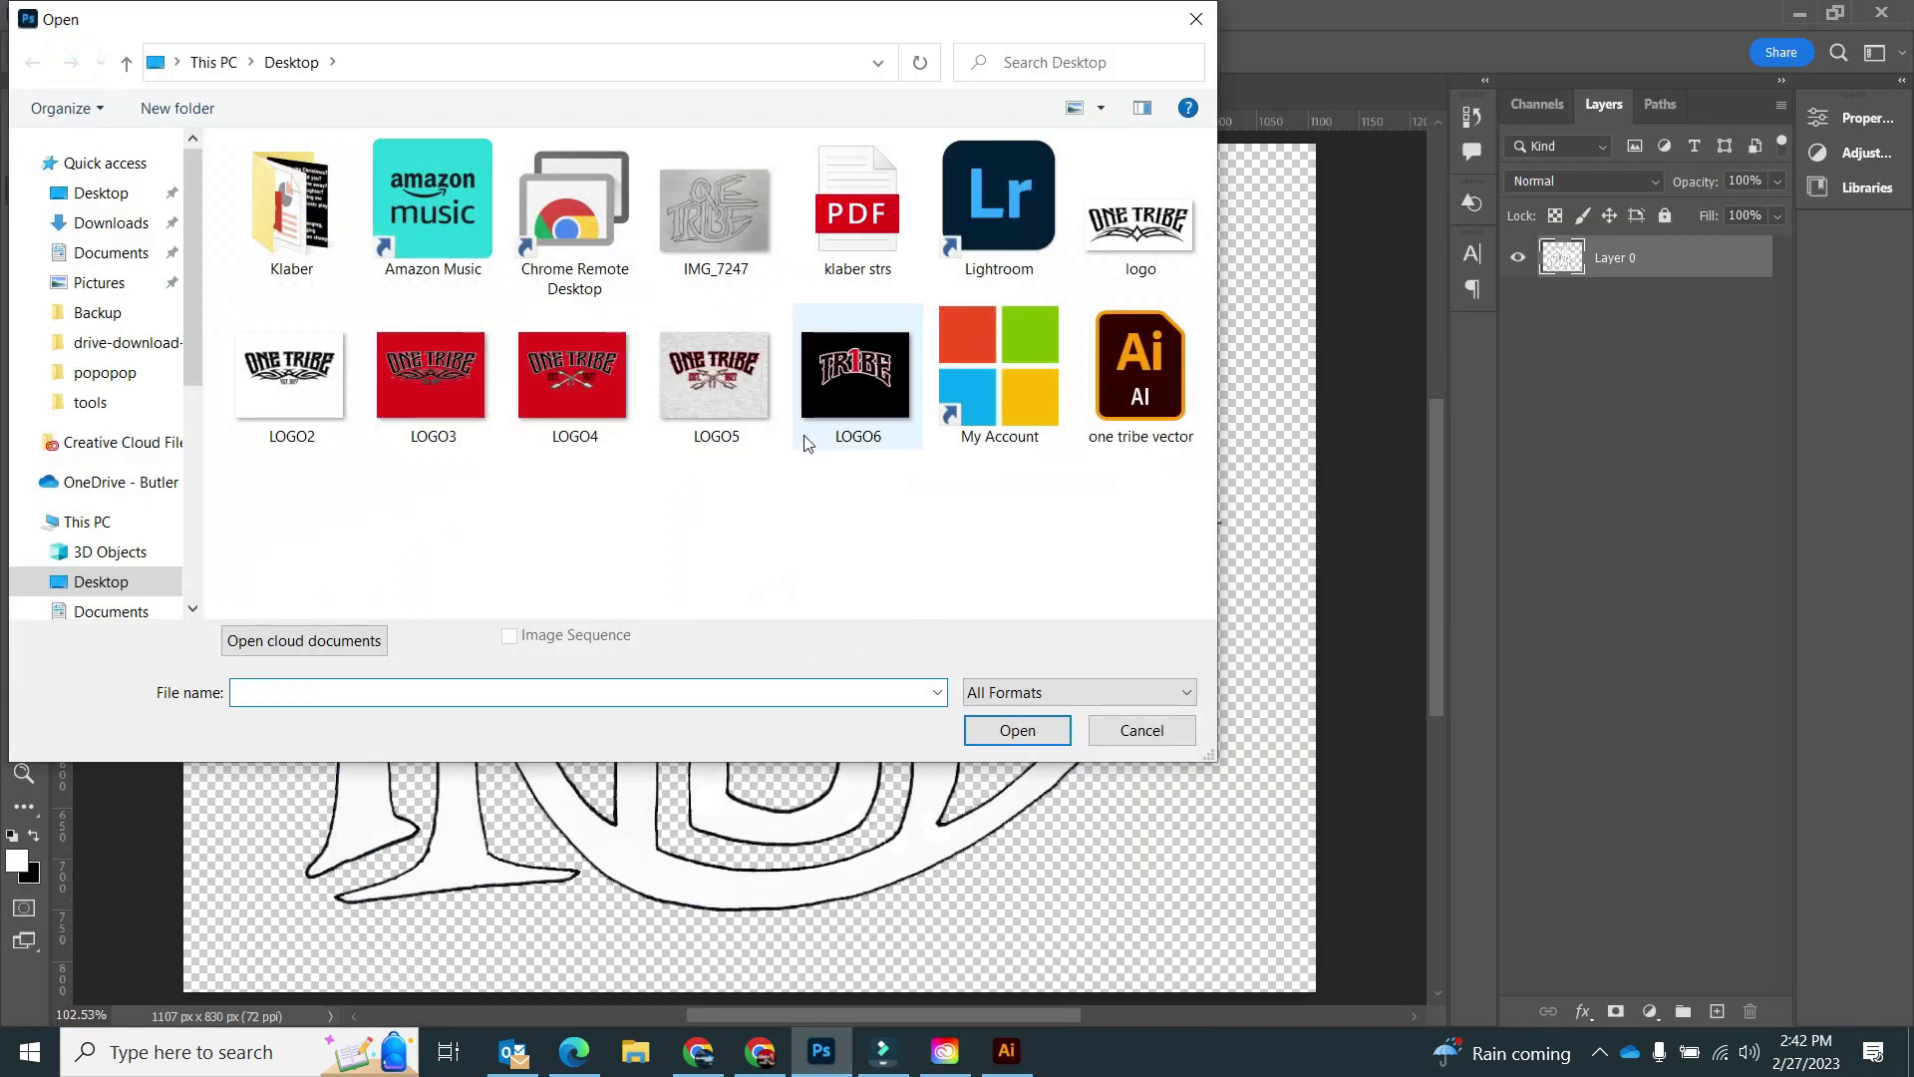
{"action": "left_click", "coordinate": [1110, 382]}
{"action": "left_click", "coordinate": [1018, 738]}
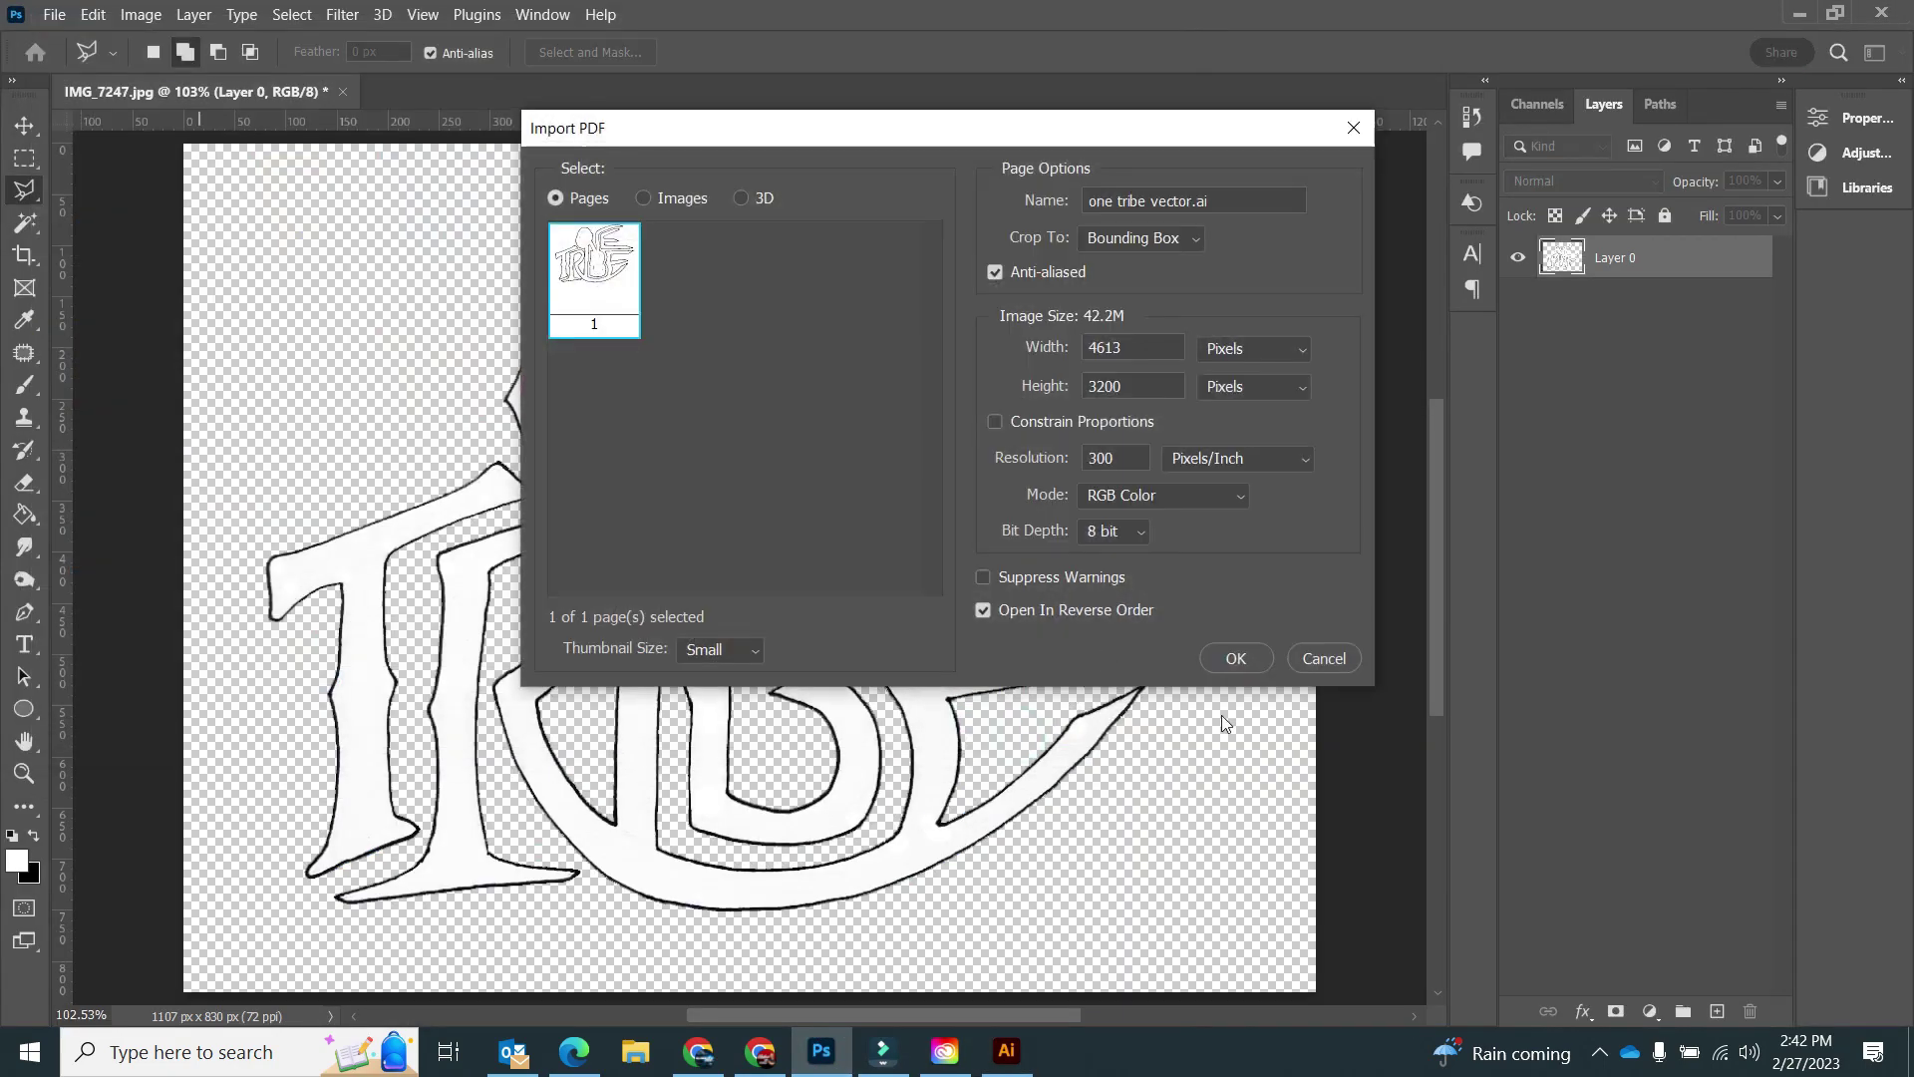
{"action": "left_click", "coordinate": [1236, 654]}
Compare the imported vector with the original drawing, and delete the white background around its lettering with the Magic Wand
{"action": "left_click", "coordinate": [299, 91]}
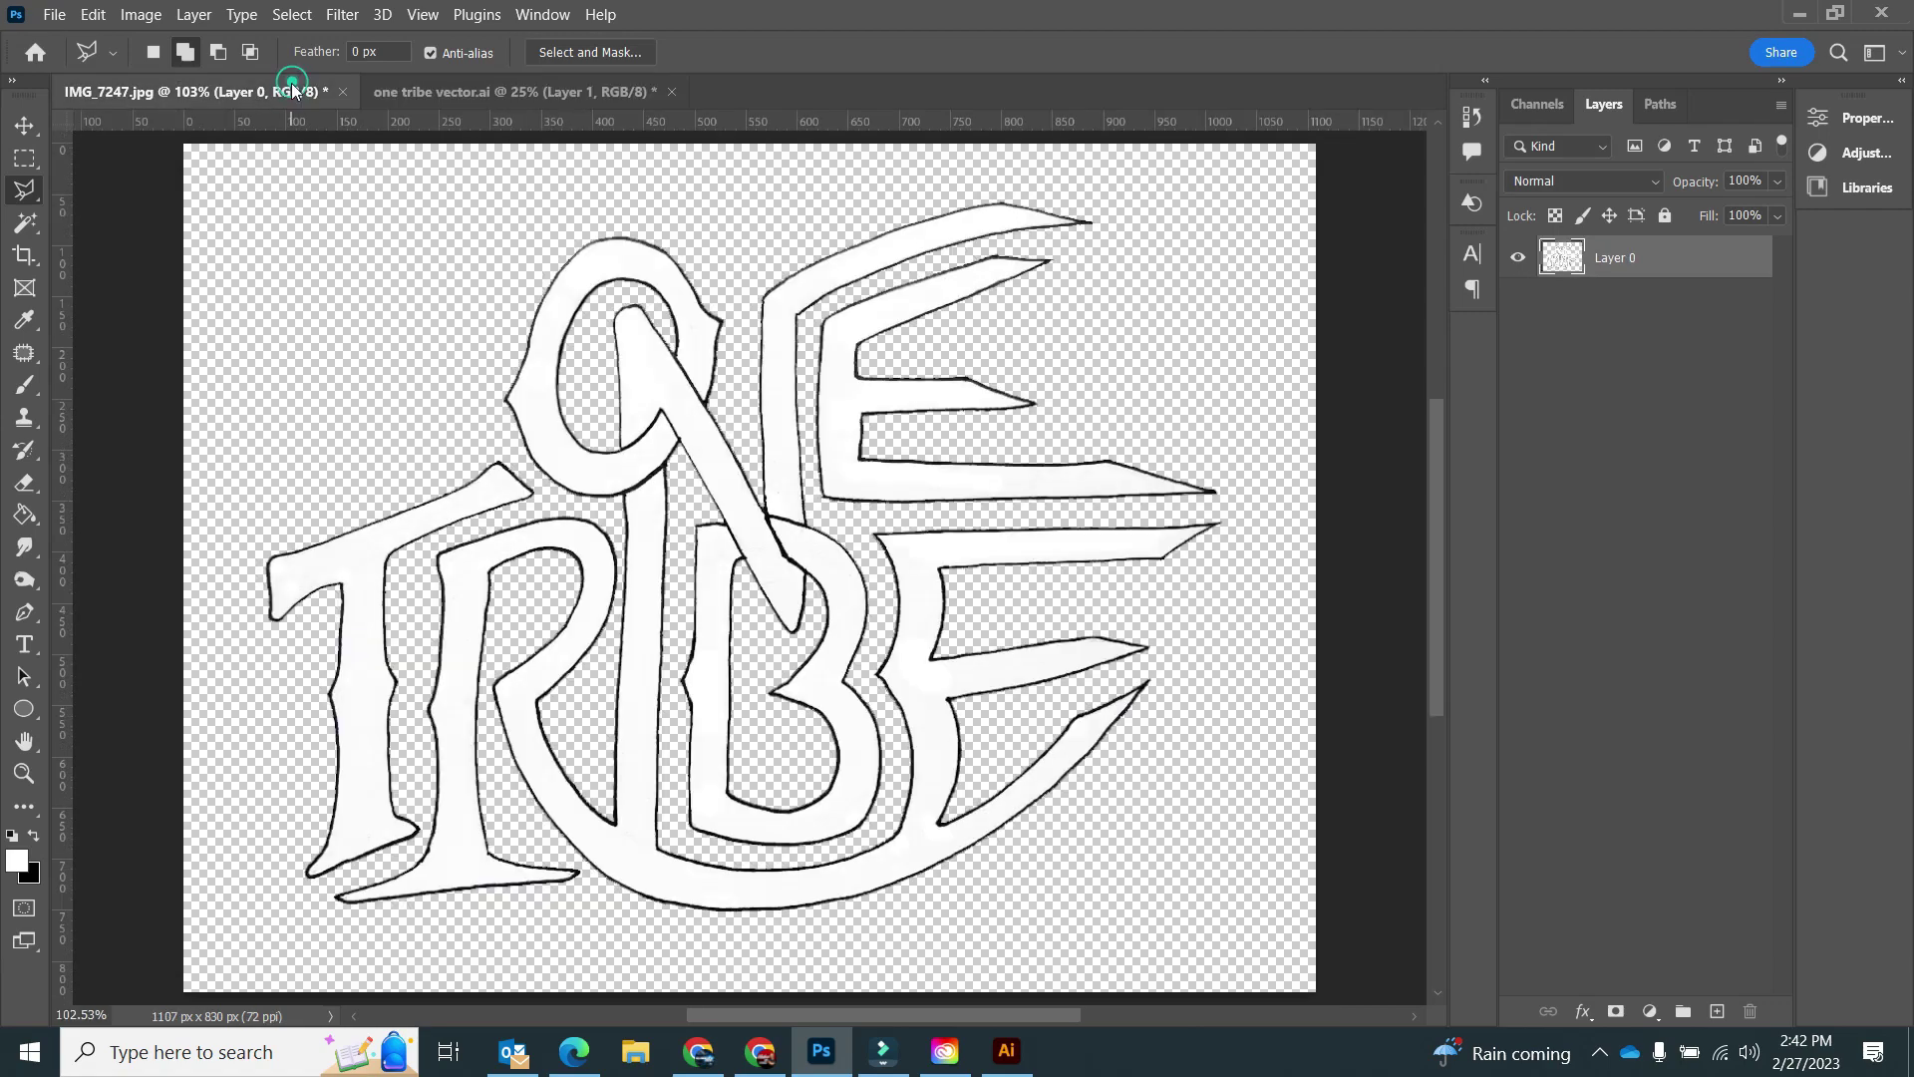
{"action": "left_click", "coordinate": [427, 95]}
{"action": "left_click", "coordinate": [299, 98]}
{"action": "left_click", "coordinate": [407, 91]}
{"action": "left_click", "coordinate": [24, 222]}
{"action": "left_click", "coordinate": [431, 327]}
{"action": "key", "text": "Delete"}
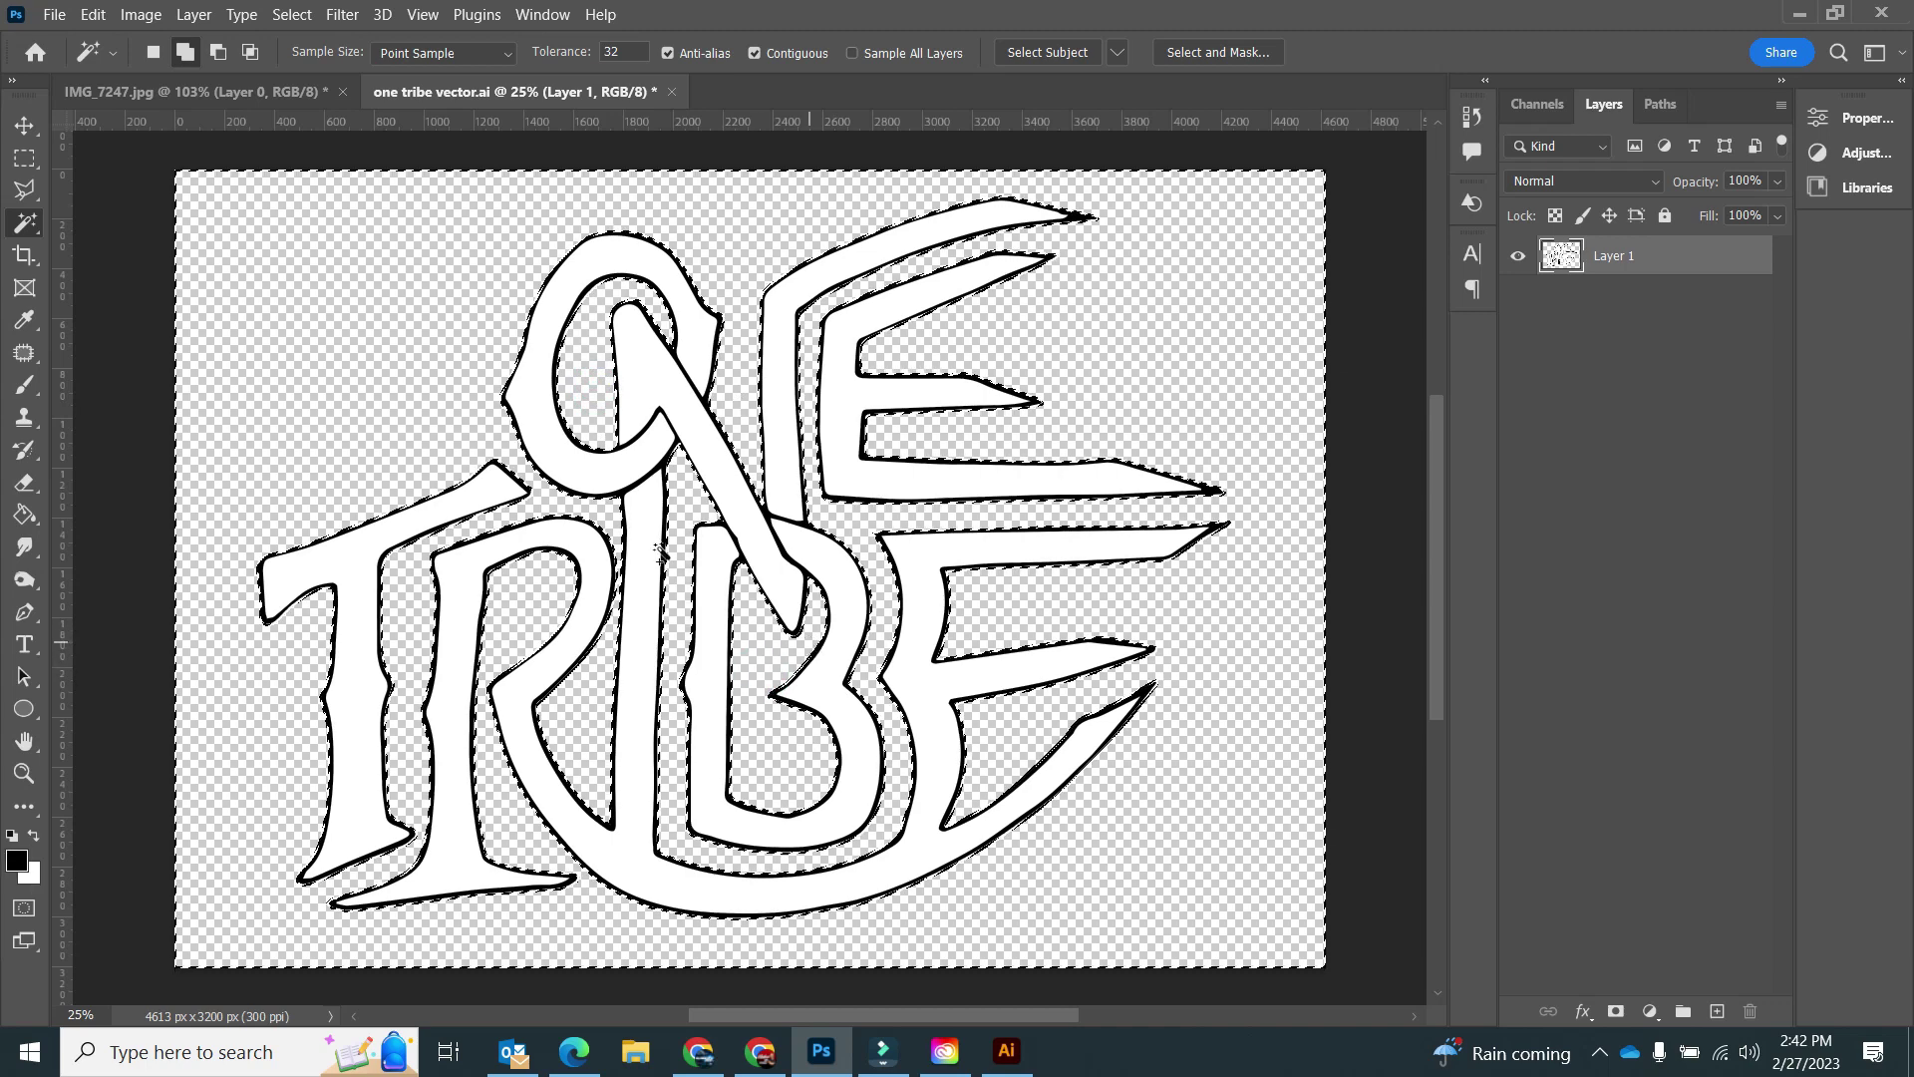
{"action": "left_click", "coordinate": [292, 14]}
{"action": "left_click", "coordinate": [321, 55]}
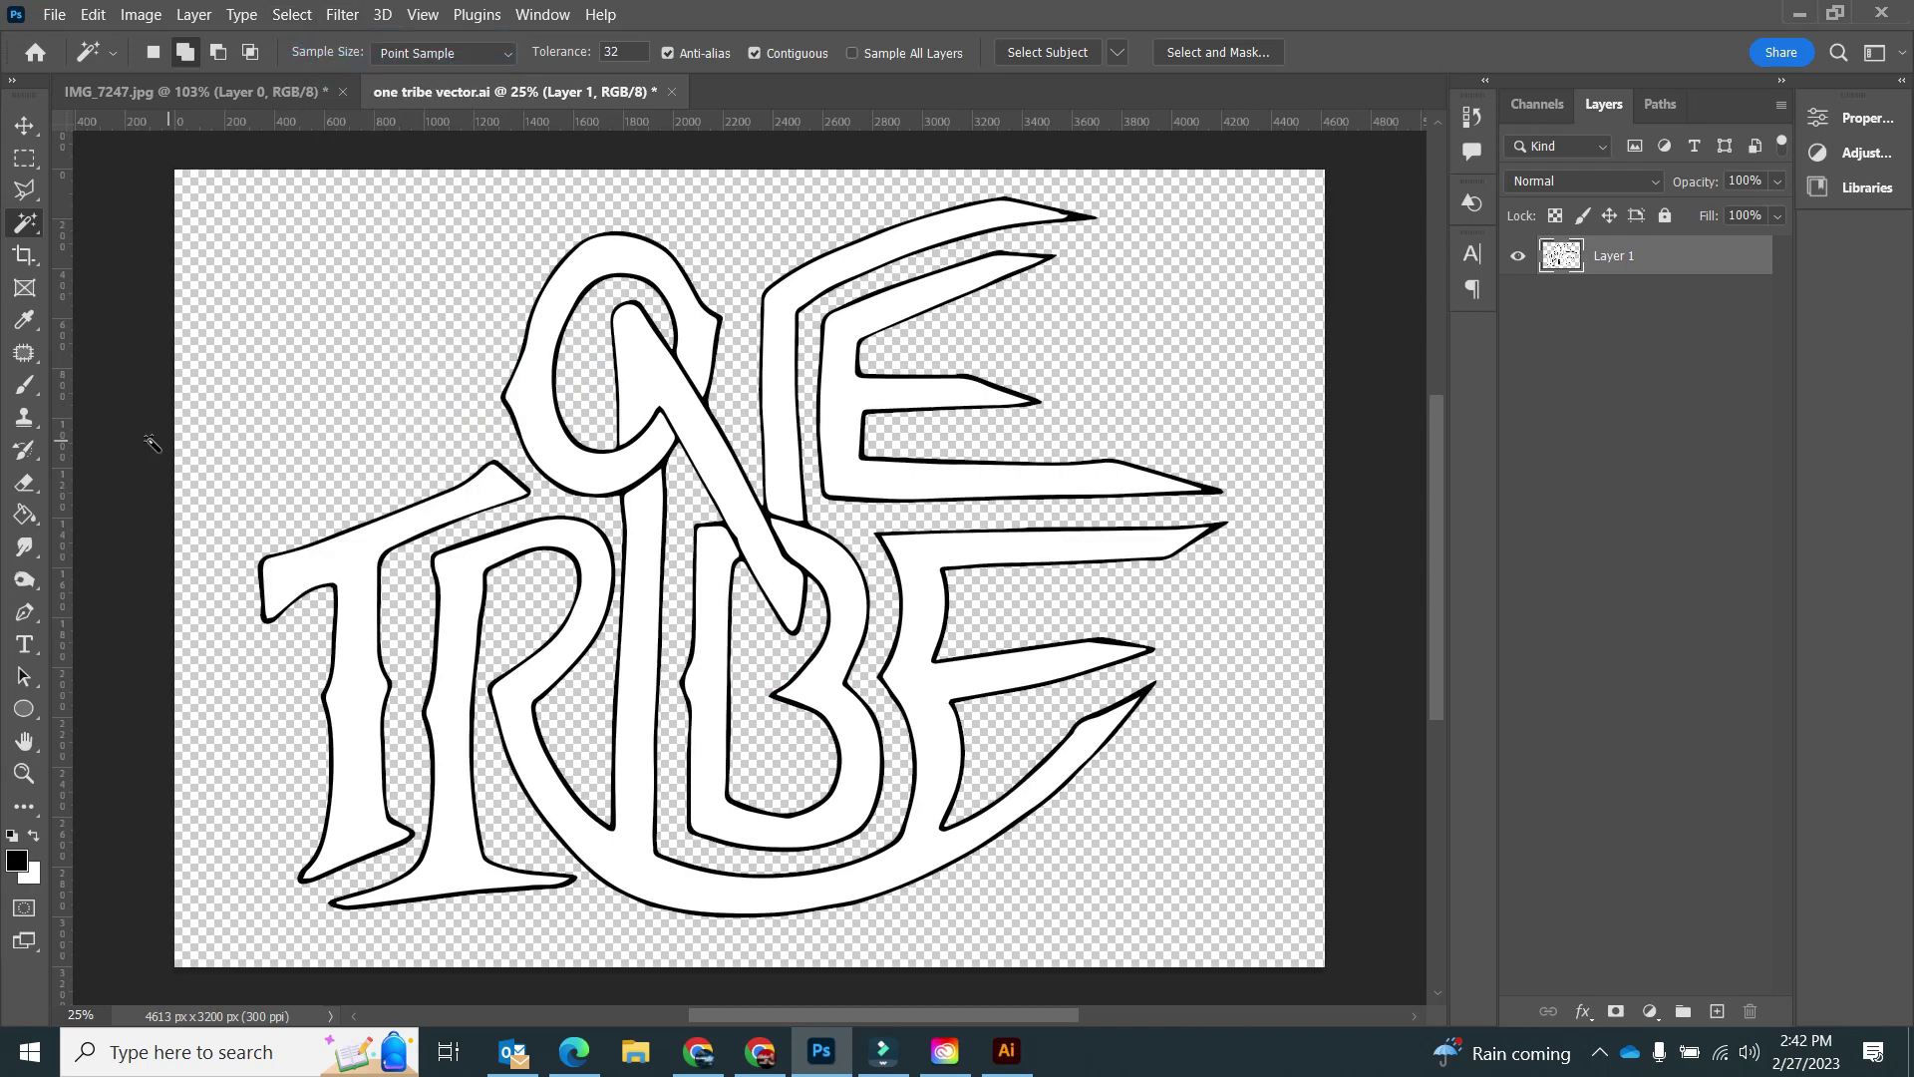
Fill all the white ONE TRIBE letter shapes with red using the Paint Bucket
{"action": "left_click", "coordinate": [16, 859]}
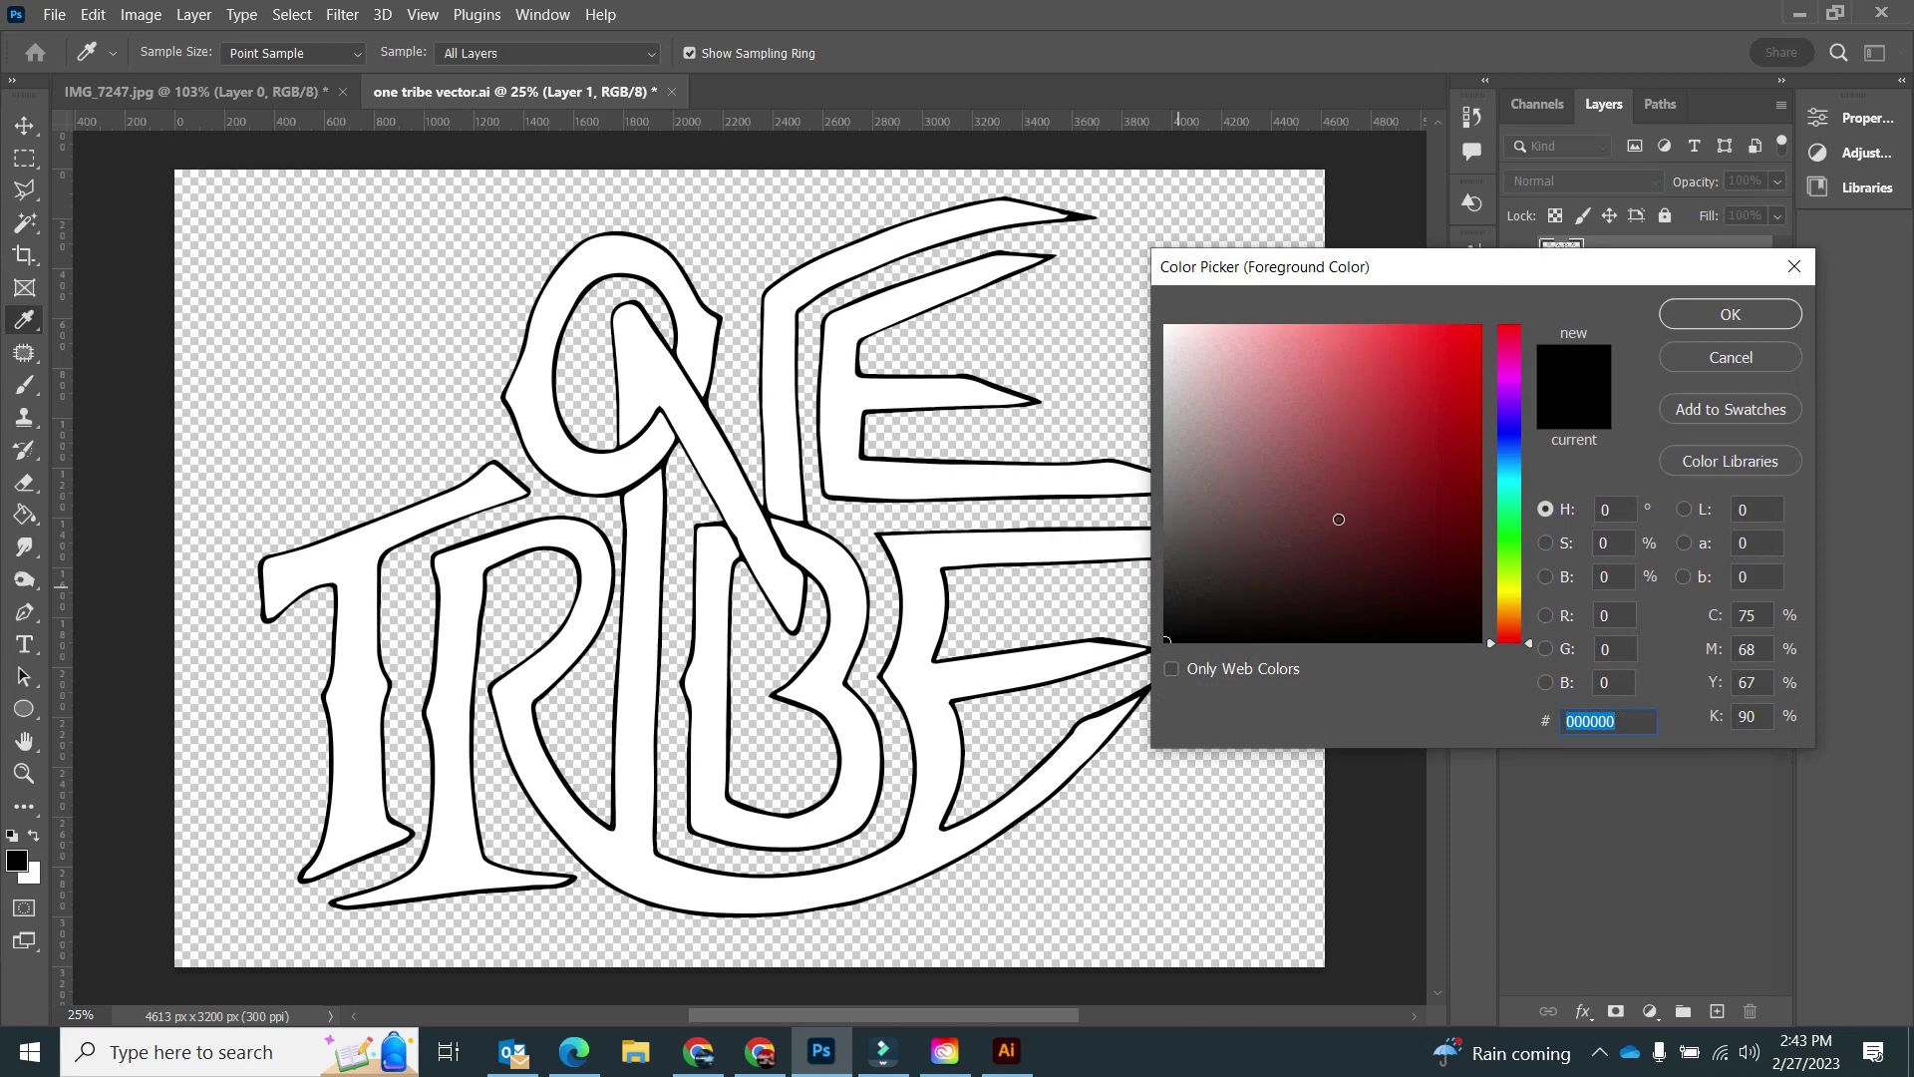
{"action": "type", "text": "ff0000"}
{"action": "key", "text": "Return"}
{"action": "left_click", "coordinate": [30, 517]}
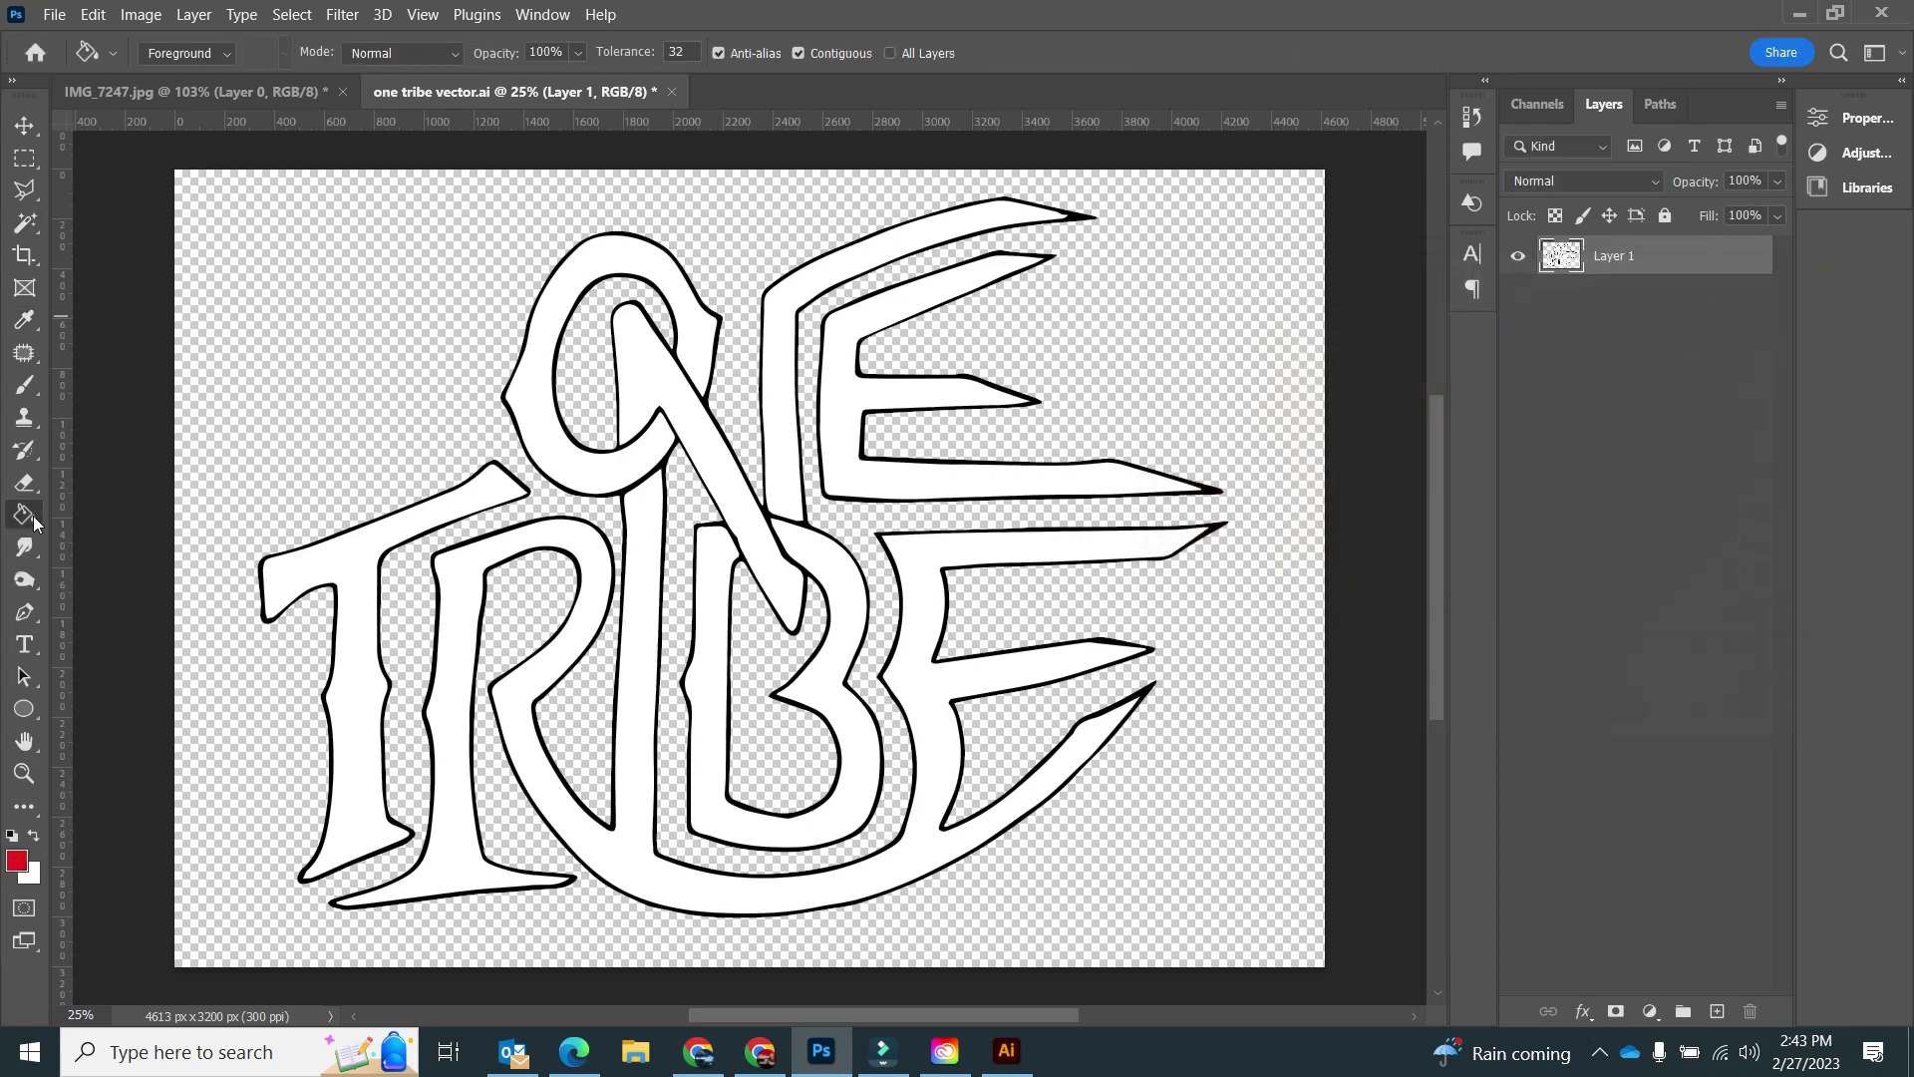
{"action": "left_click", "coordinate": [546, 443]}
{"action": "left_click", "coordinate": [782, 439]}
{"action": "left_click", "coordinate": [839, 455]}
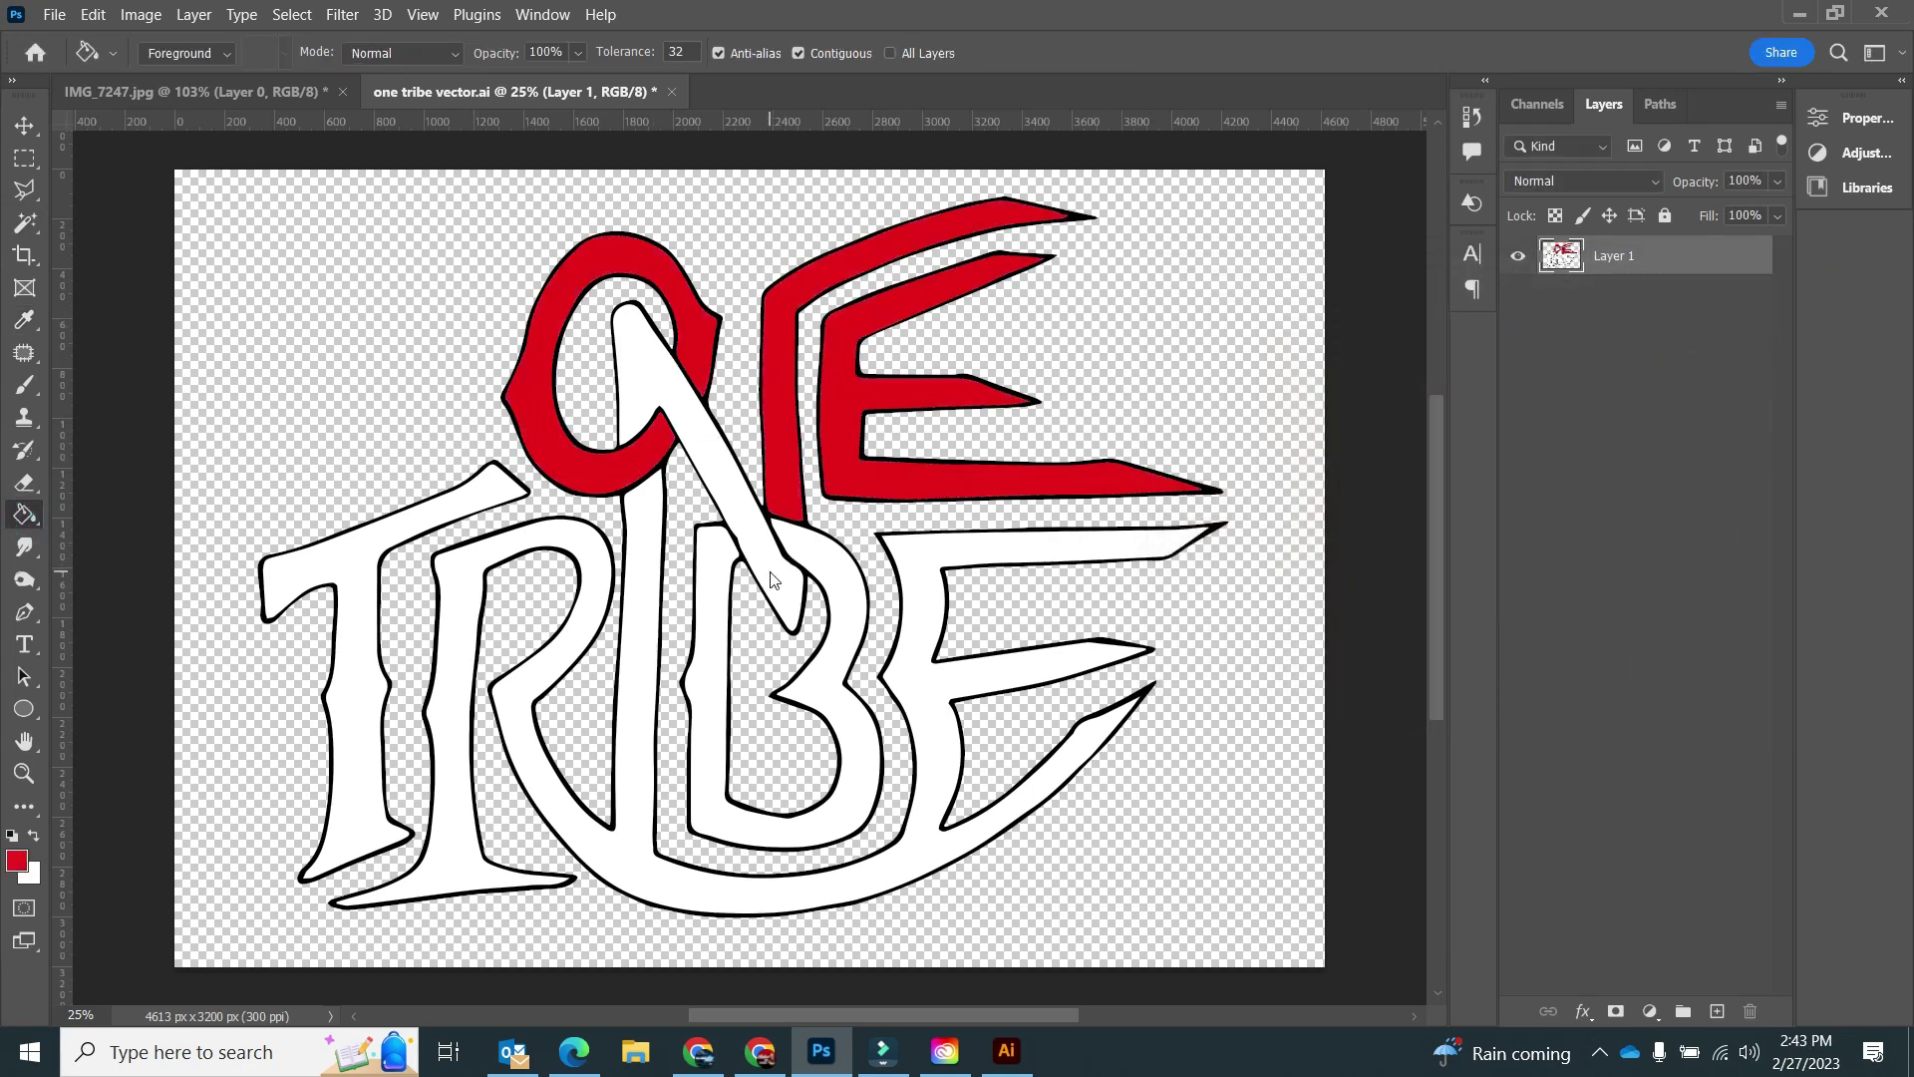
{"action": "left_click", "coordinate": [788, 564]}
{"action": "left_click", "coordinate": [648, 616]}
{"action": "left_click", "coordinate": [714, 681]}
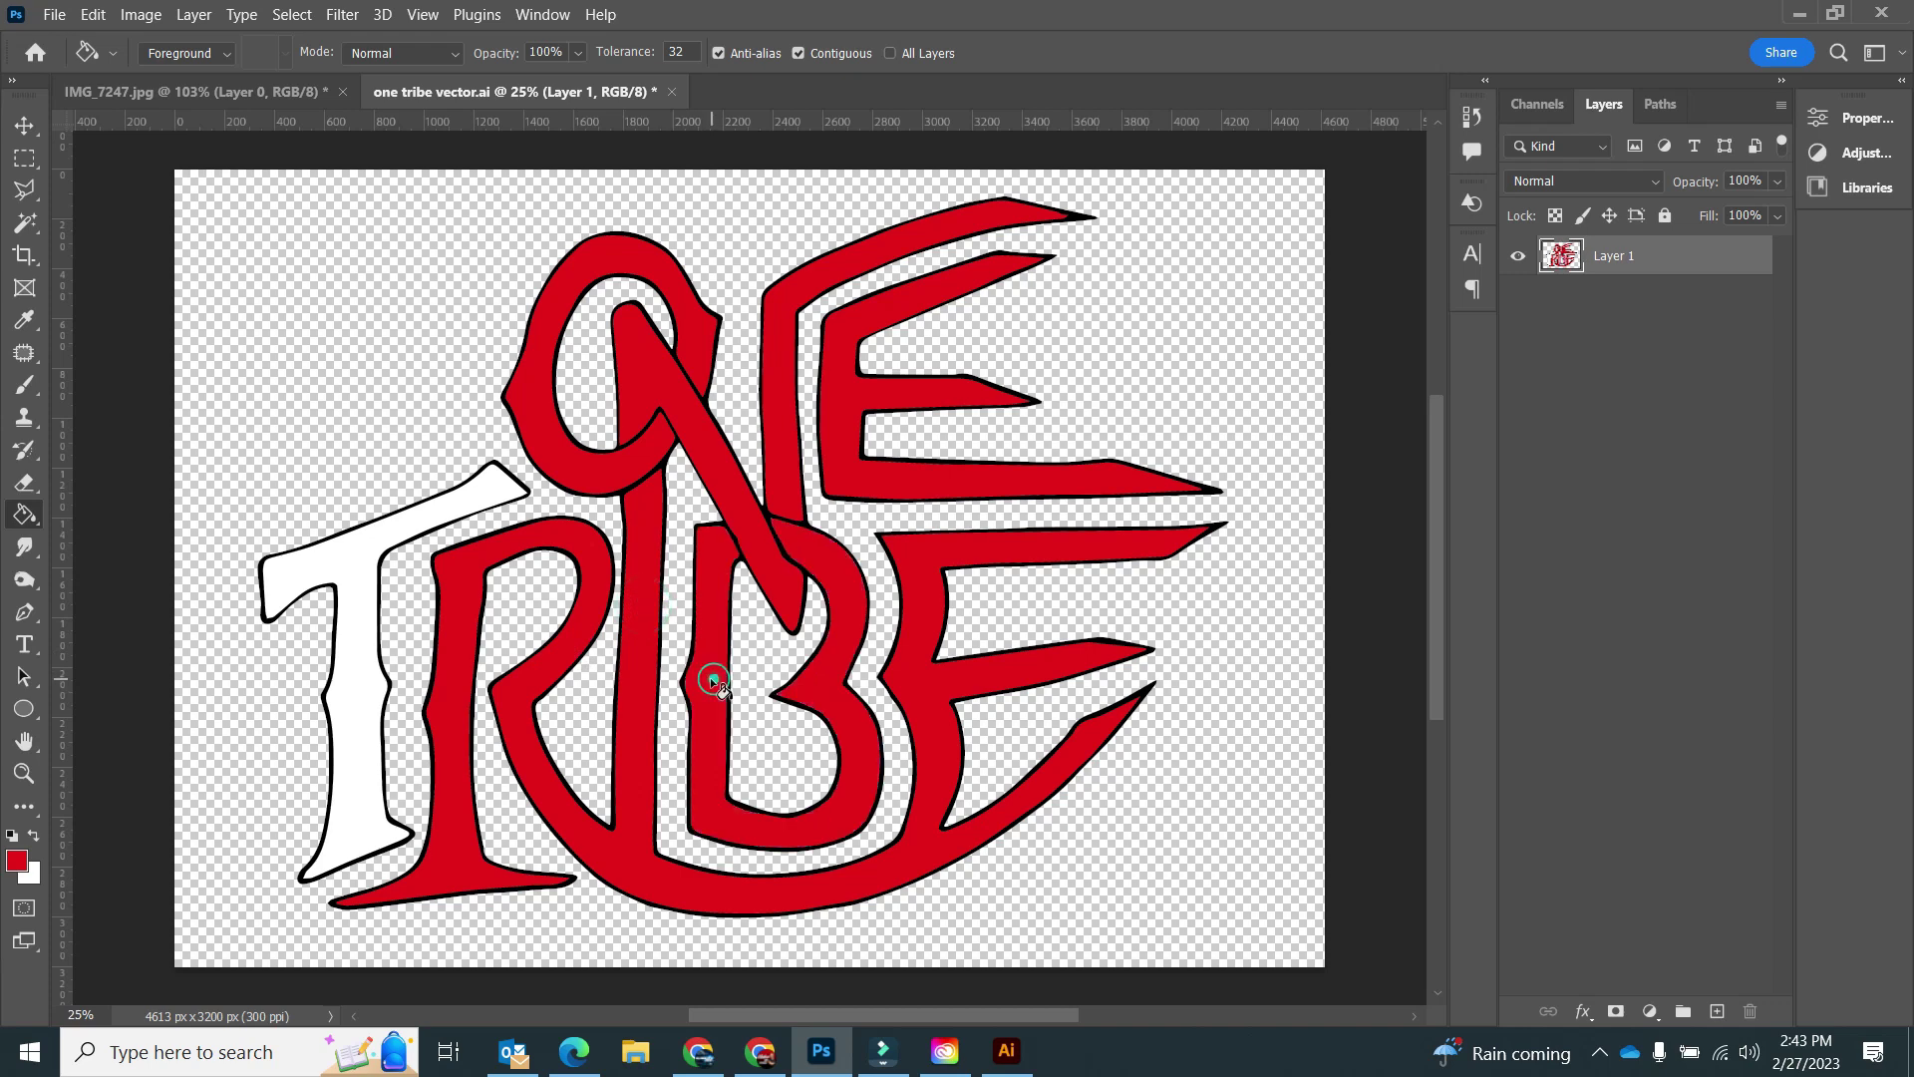
{"action": "left_click", "coordinate": [364, 622]}
Give the lettering layer a 29 px white outside stroke and a black drop shadow at 90° with a 57 px distance
{"action": "double_click", "coordinate": [1665, 265]}
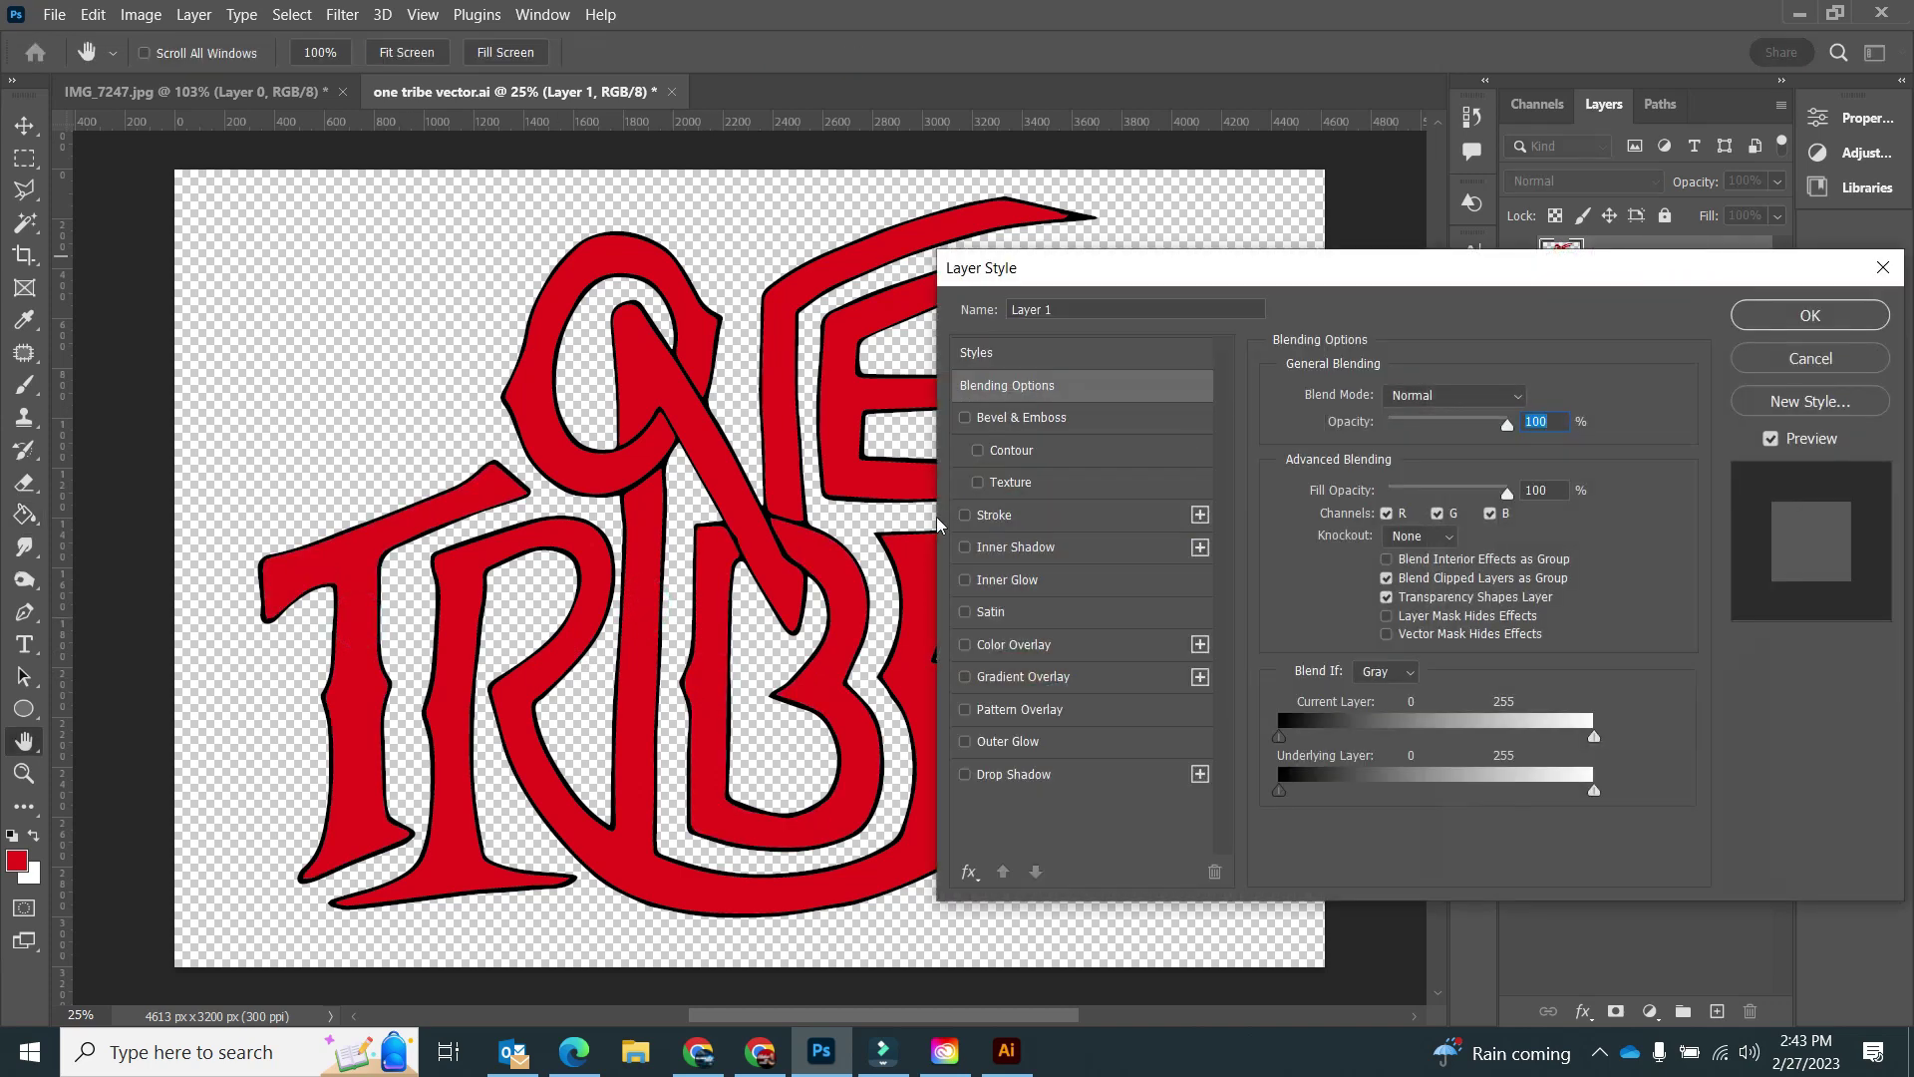
{"action": "left_click", "coordinate": [1024, 517]}
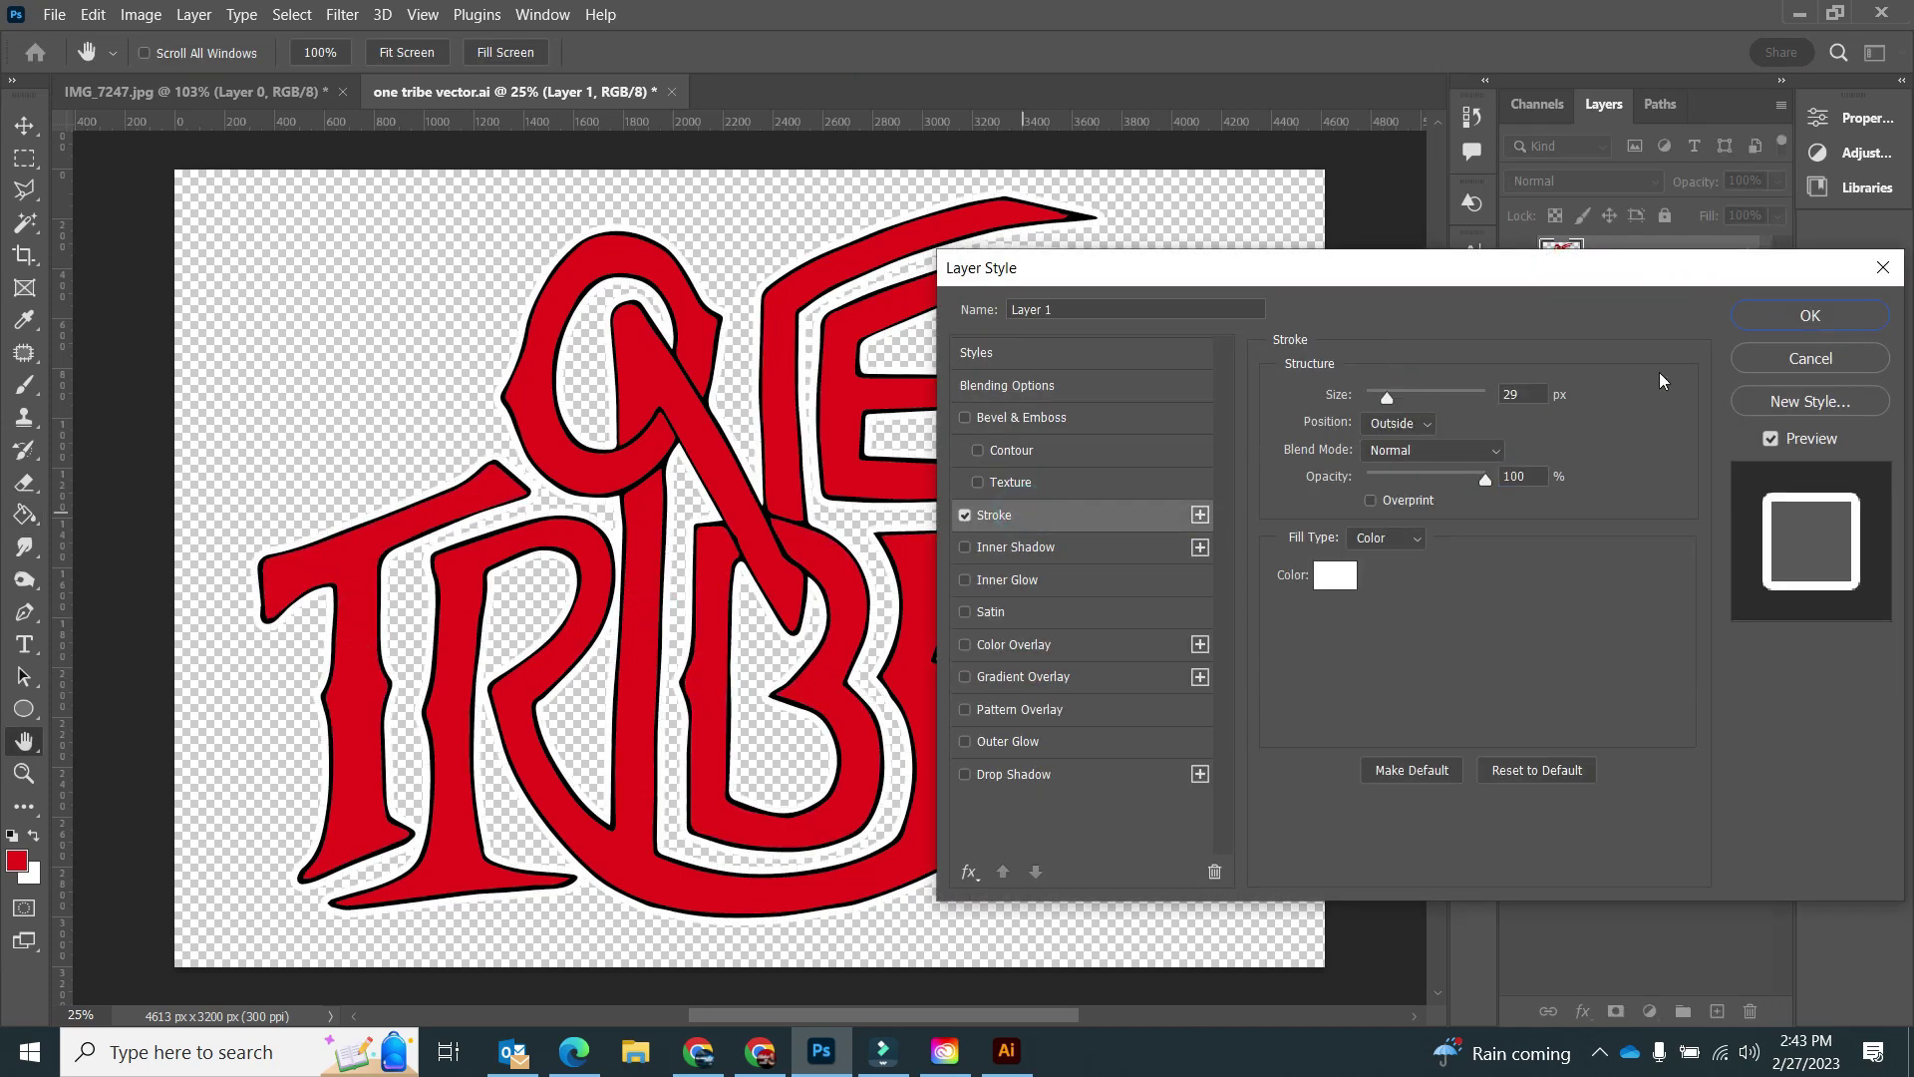
{"action": "left_click", "coordinate": [1102, 782]}
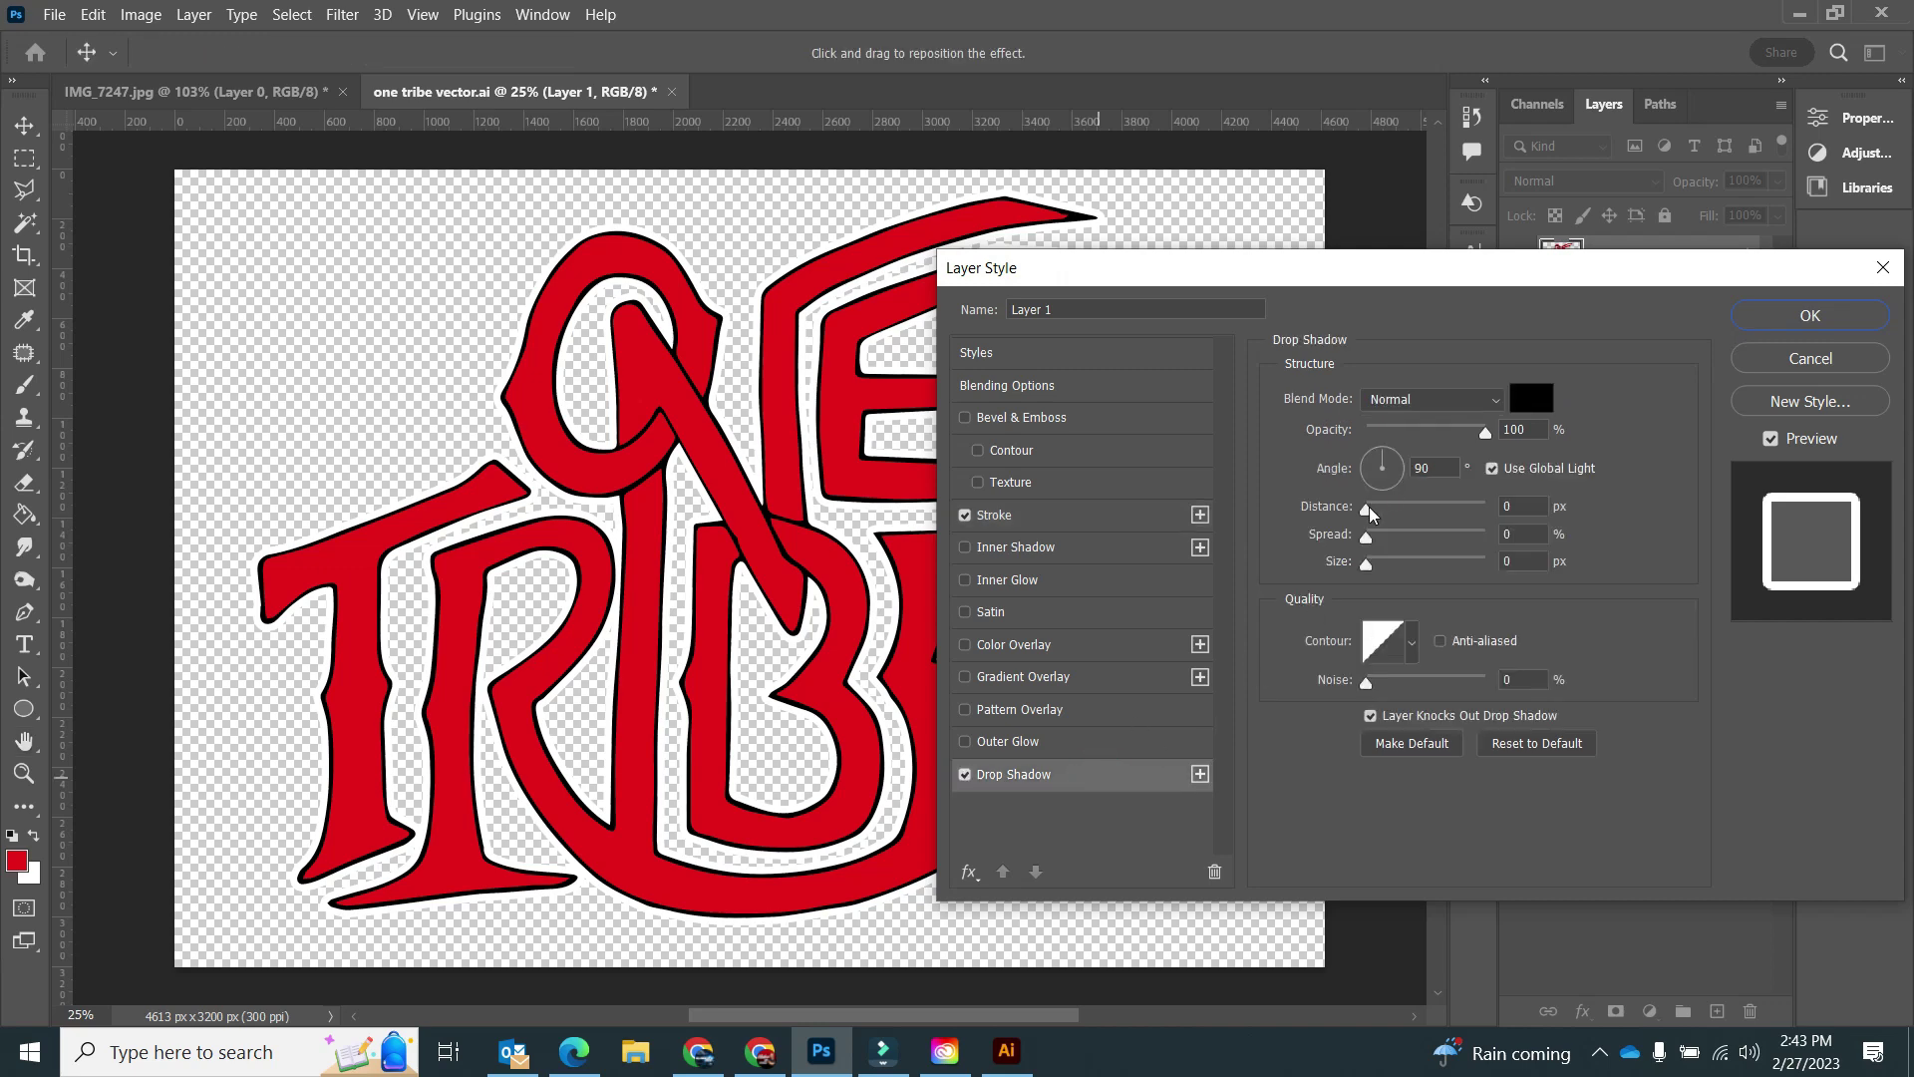
{"action": "left_click_drag", "start_coordinate": [1395, 523], "coordinate": [1432, 511]}
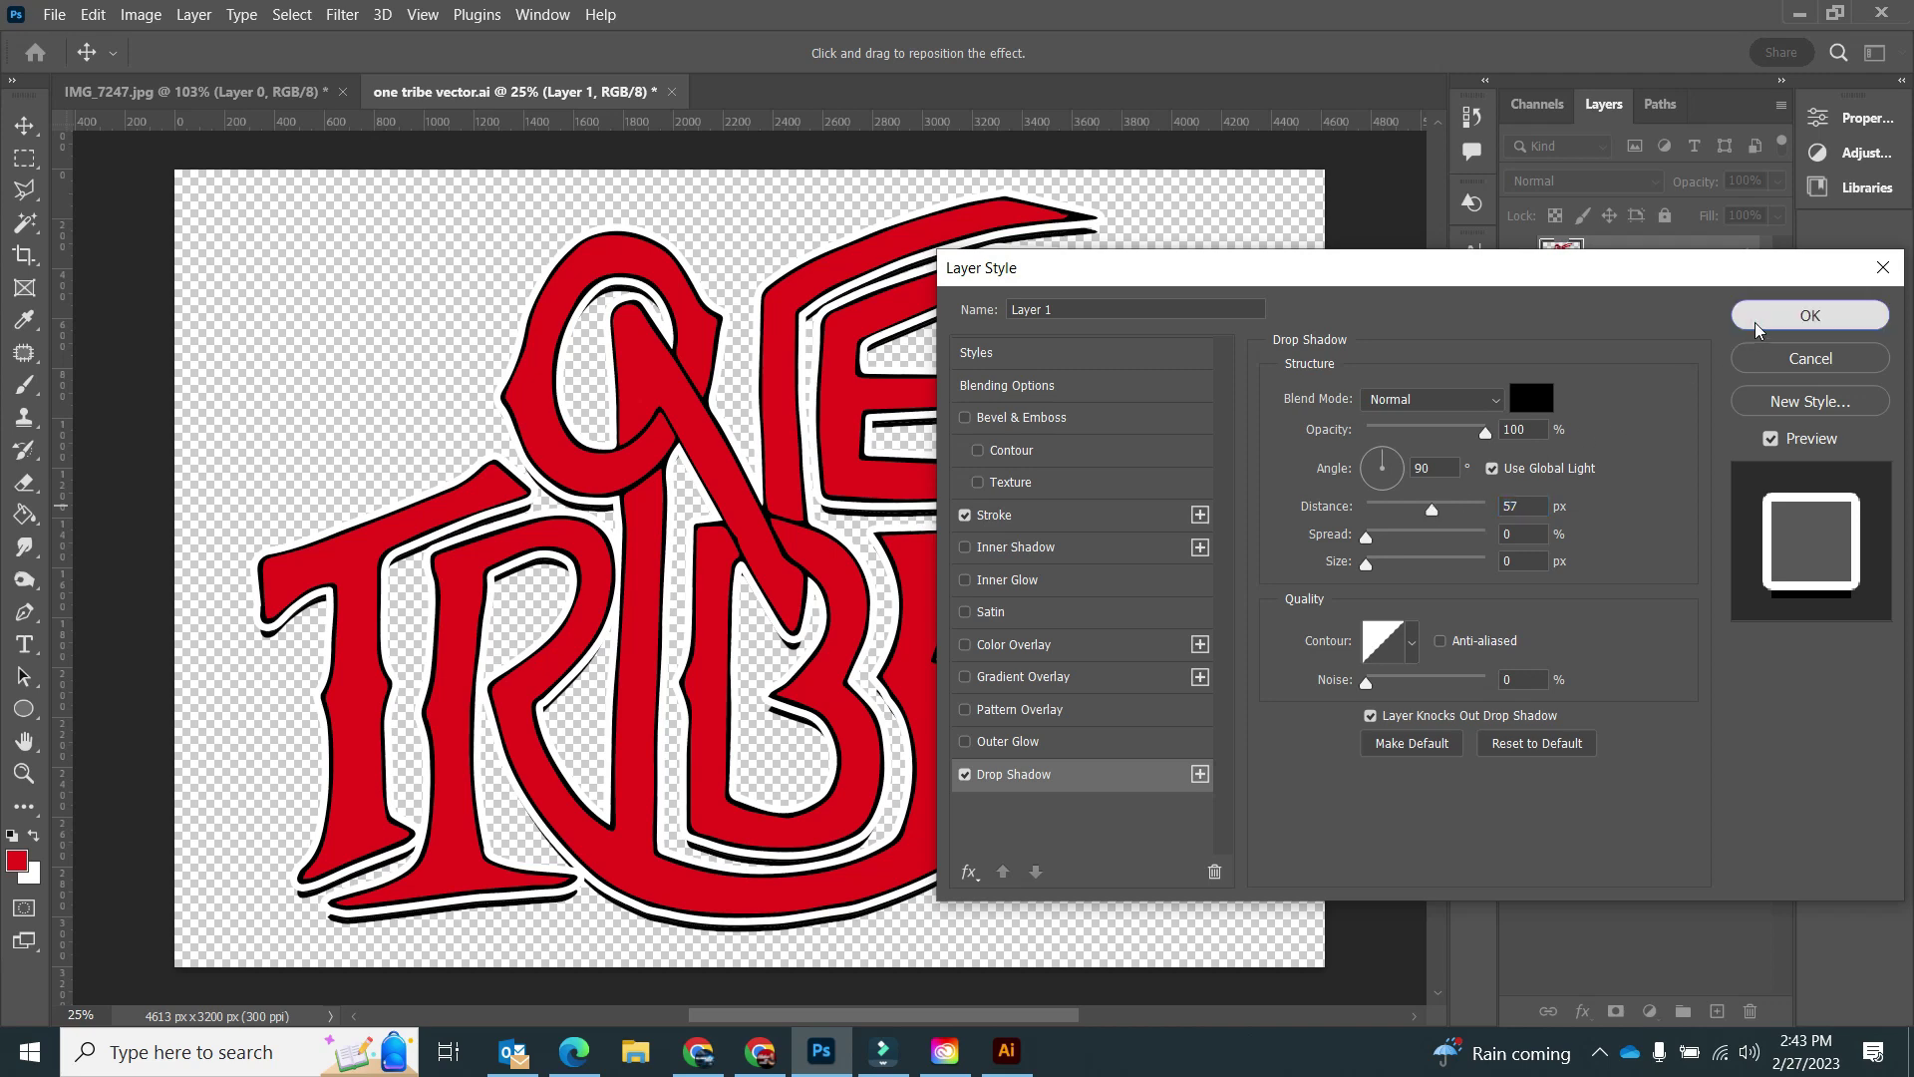
{"action": "left_click", "coordinate": [1810, 315]}
Rasterize the lettering's layer style and add a black (000000) outside stroke slightly thinner than 29 px around the result
{"action": "right_click", "coordinate": [1669, 256]}
{"action": "left_click", "coordinate": [1475, 409]}
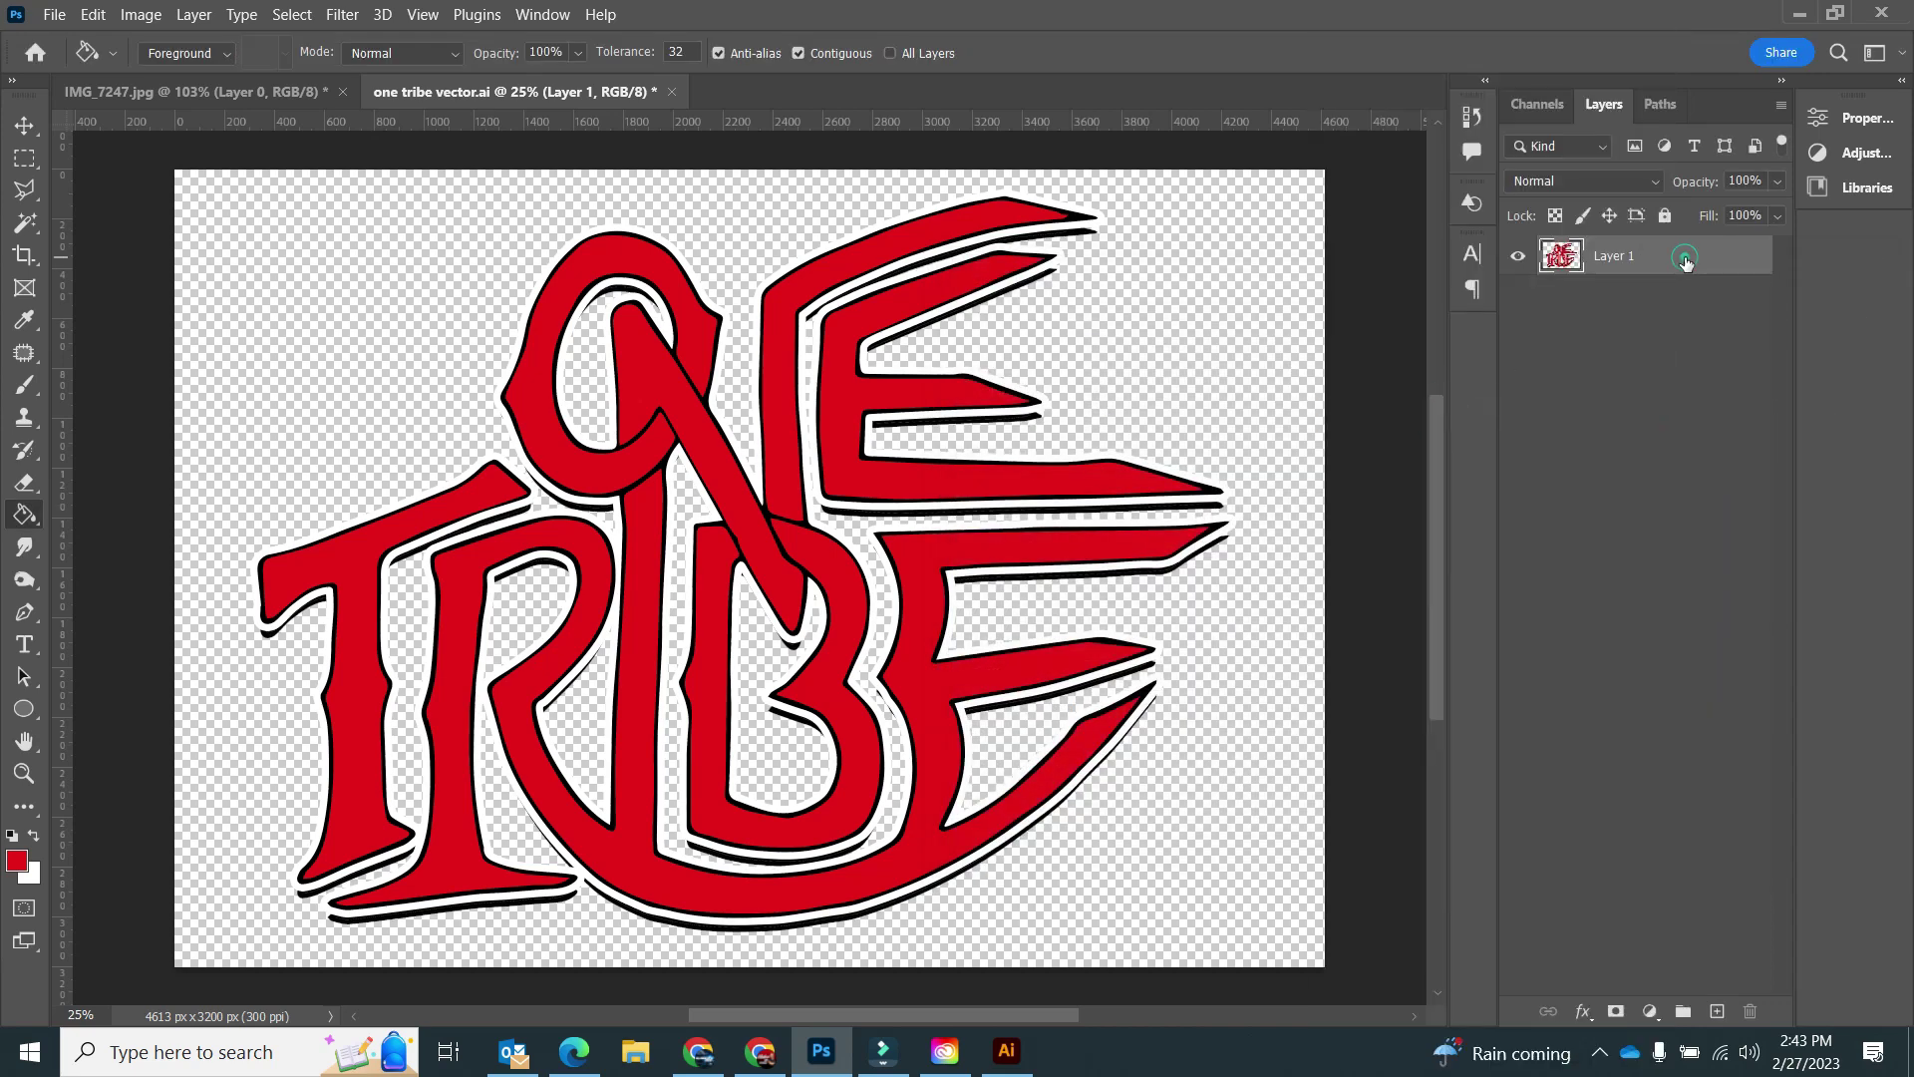
{"action": "double_click", "coordinate": [1685, 257]}
{"action": "left_click", "coordinate": [1032, 515]}
{"action": "left_click", "coordinate": [1334, 576]}
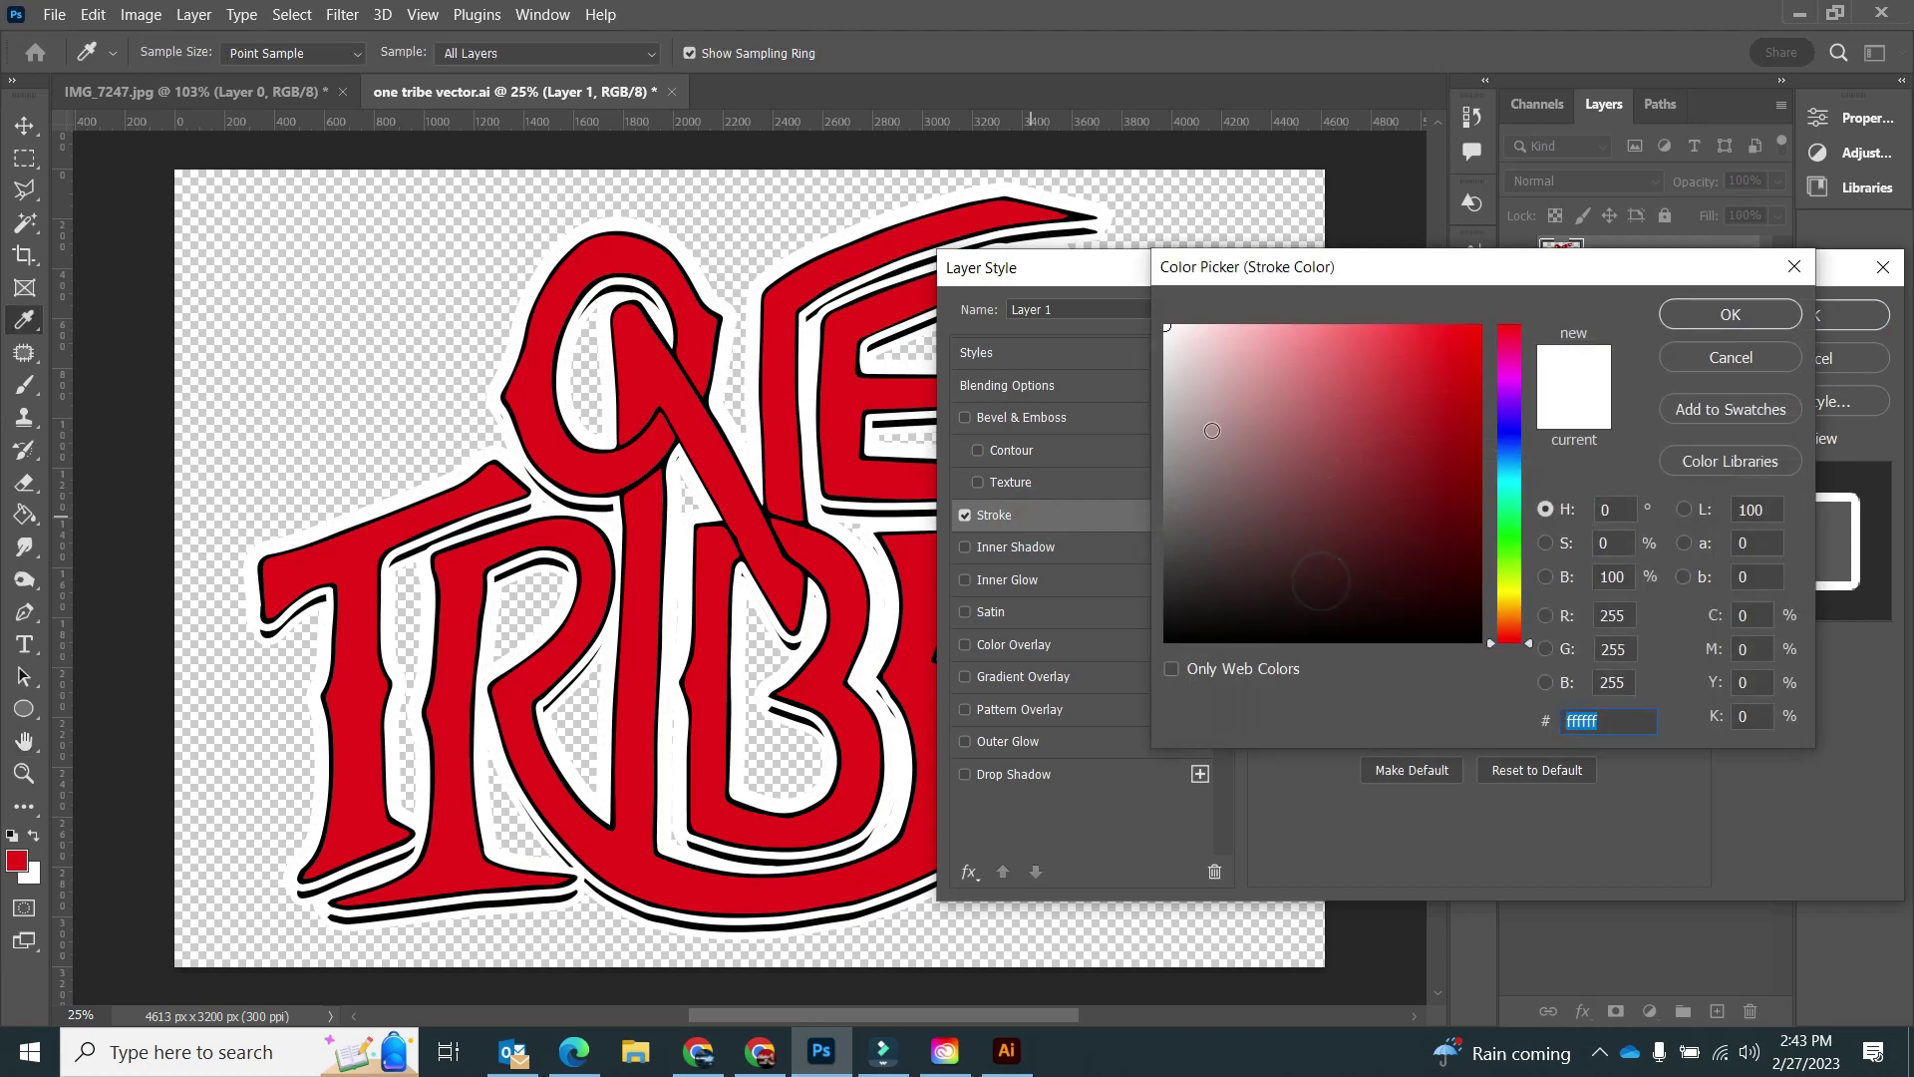
{"action": "type", "text": "000000"}
{"action": "left_click", "coordinate": [1714, 325]}
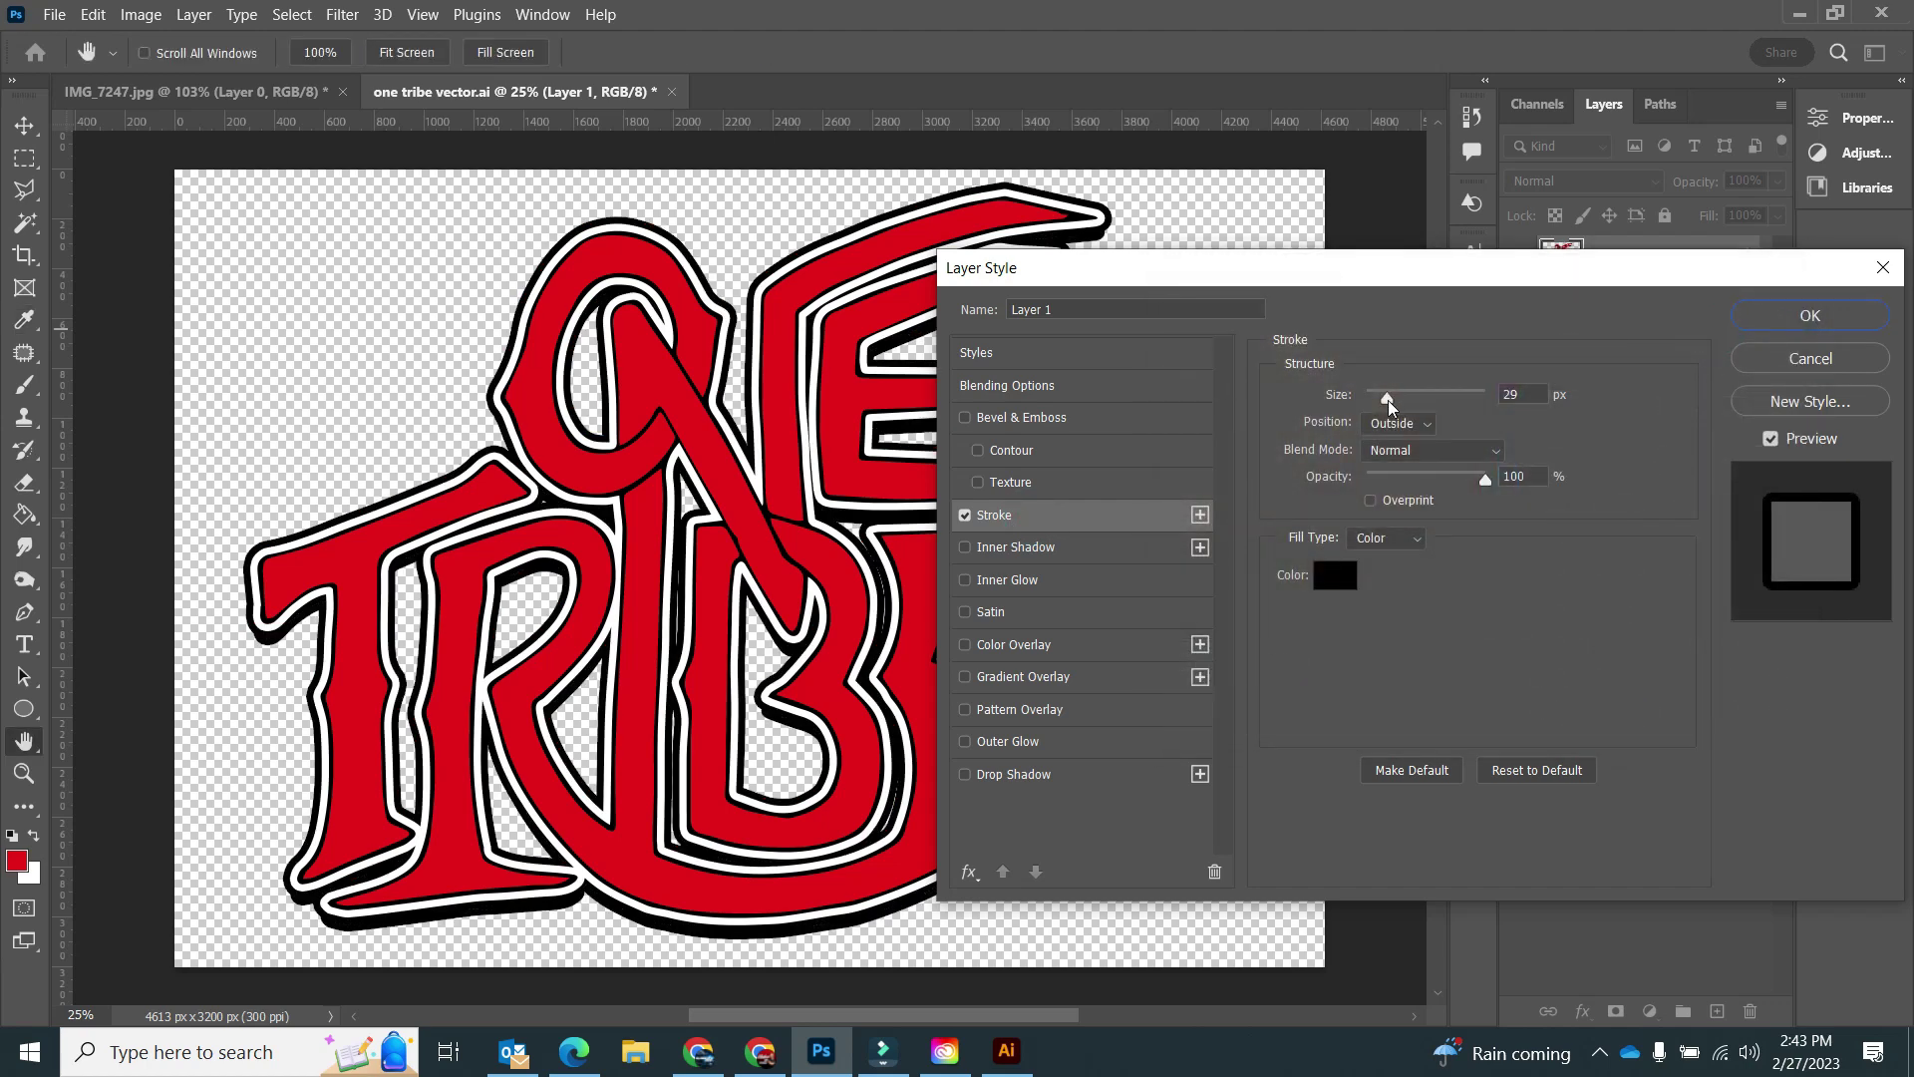
{"action": "left_click_drag", "start_coordinate": [1389, 407], "coordinate": [1380, 409]}
{"action": "left_click", "coordinate": [1785, 315]}
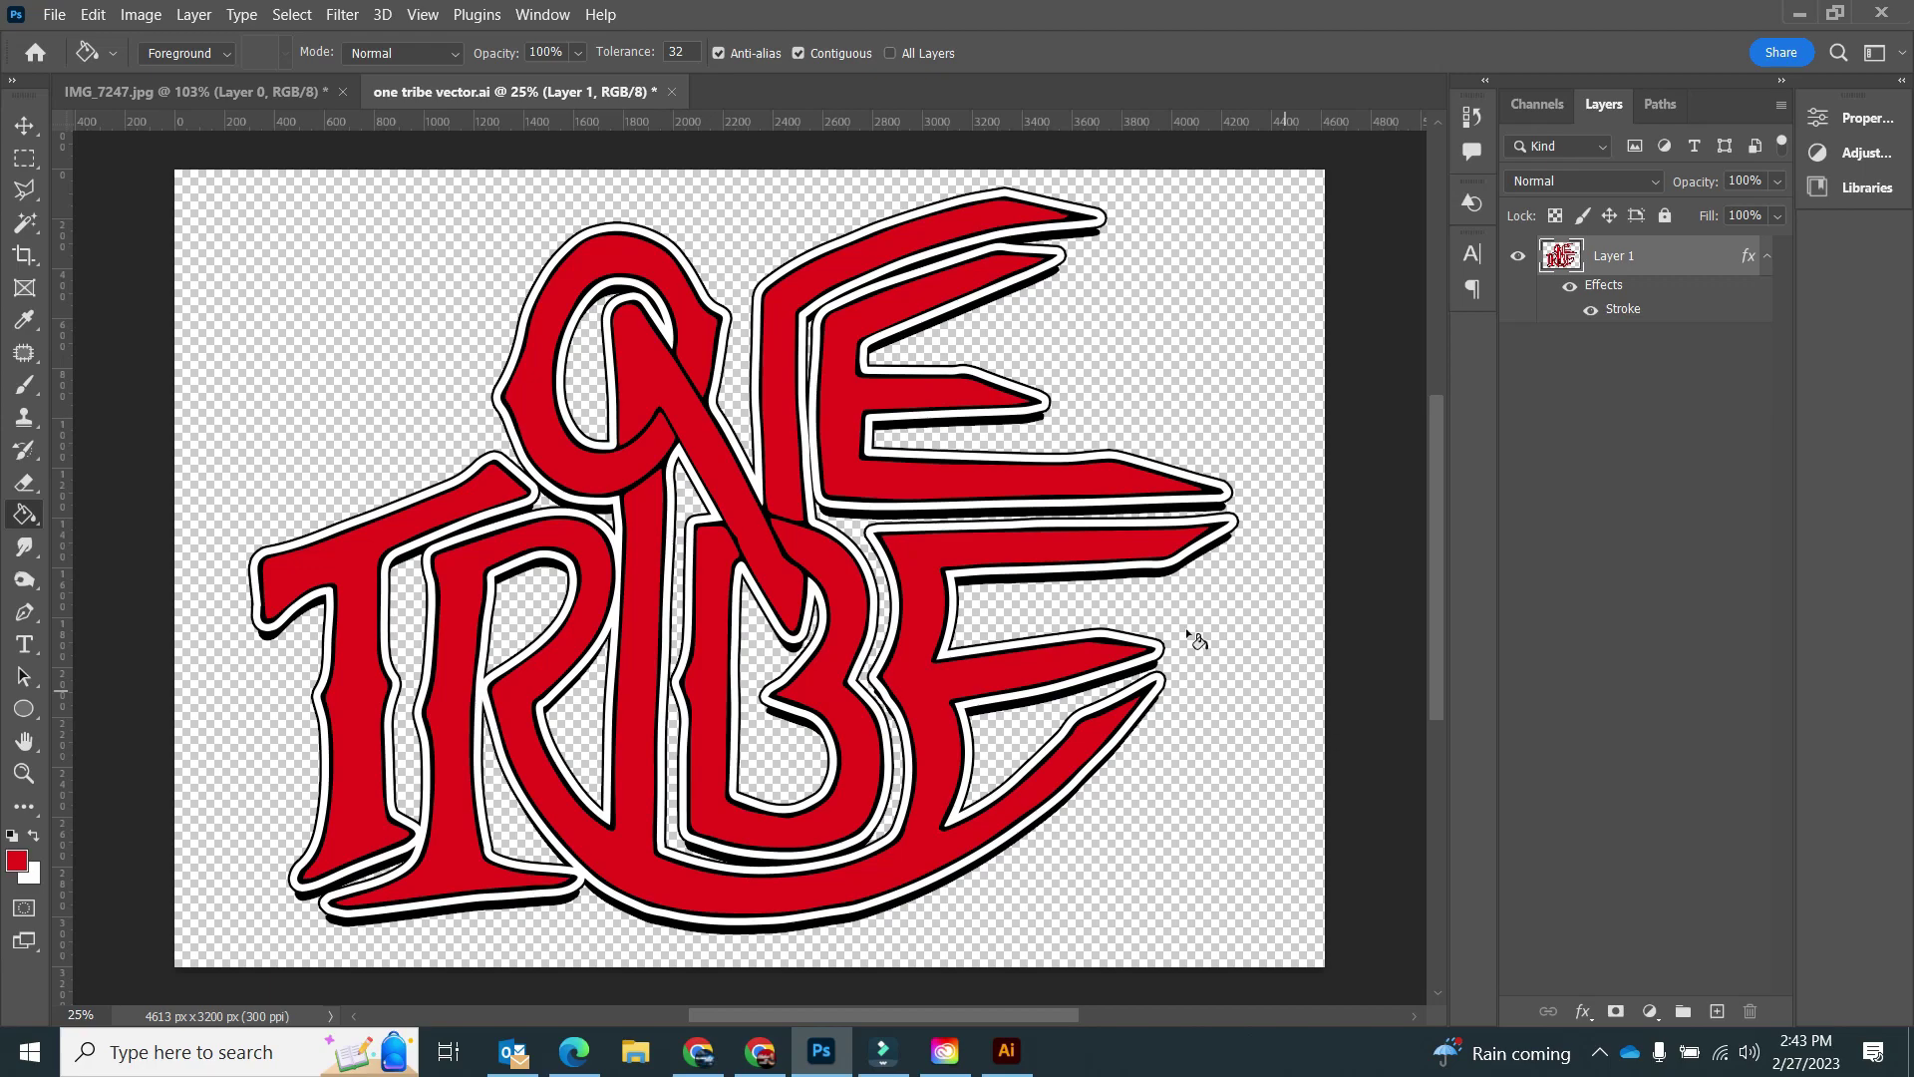
Transform the lettering by scaling it down, rotating it slightly clockwise and placing it near the middle of the canvas
{"action": "left_click", "coordinate": [93, 14]}
{"action": "left_click", "coordinate": [150, 513]}
{"action": "left_click_drag", "start_coordinate": [1286, 204], "coordinate": [1093, 375]}
{"action": "left_click_drag", "start_coordinate": [726, 575], "coordinate": [862, 508]}
{"action": "key", "text": "Return"}
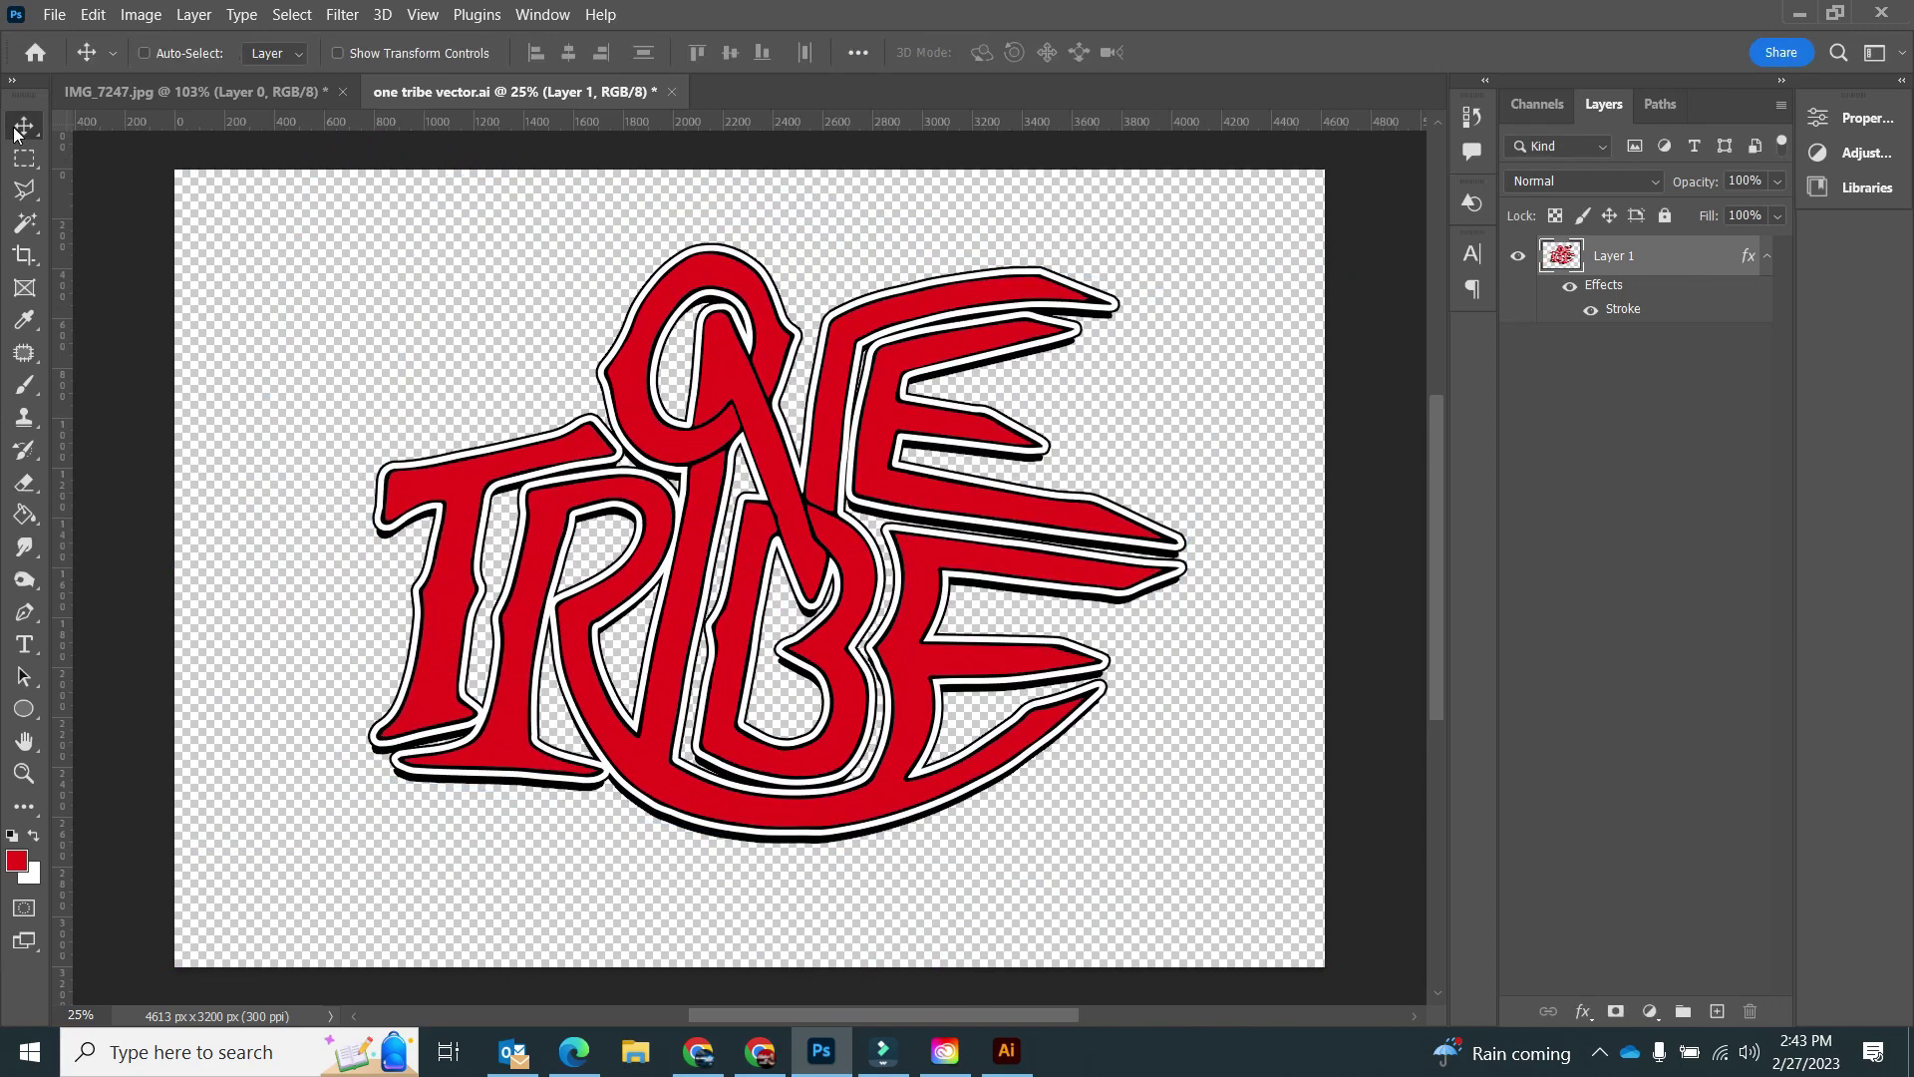
Export the styled lettering as a PNG named LOGO7 on the Desktop
{"action": "left_click", "coordinate": [50, 14]}
{"action": "mouse_move", "coordinate": [114, 436]}
{"action": "left_click", "coordinate": [419, 429]}
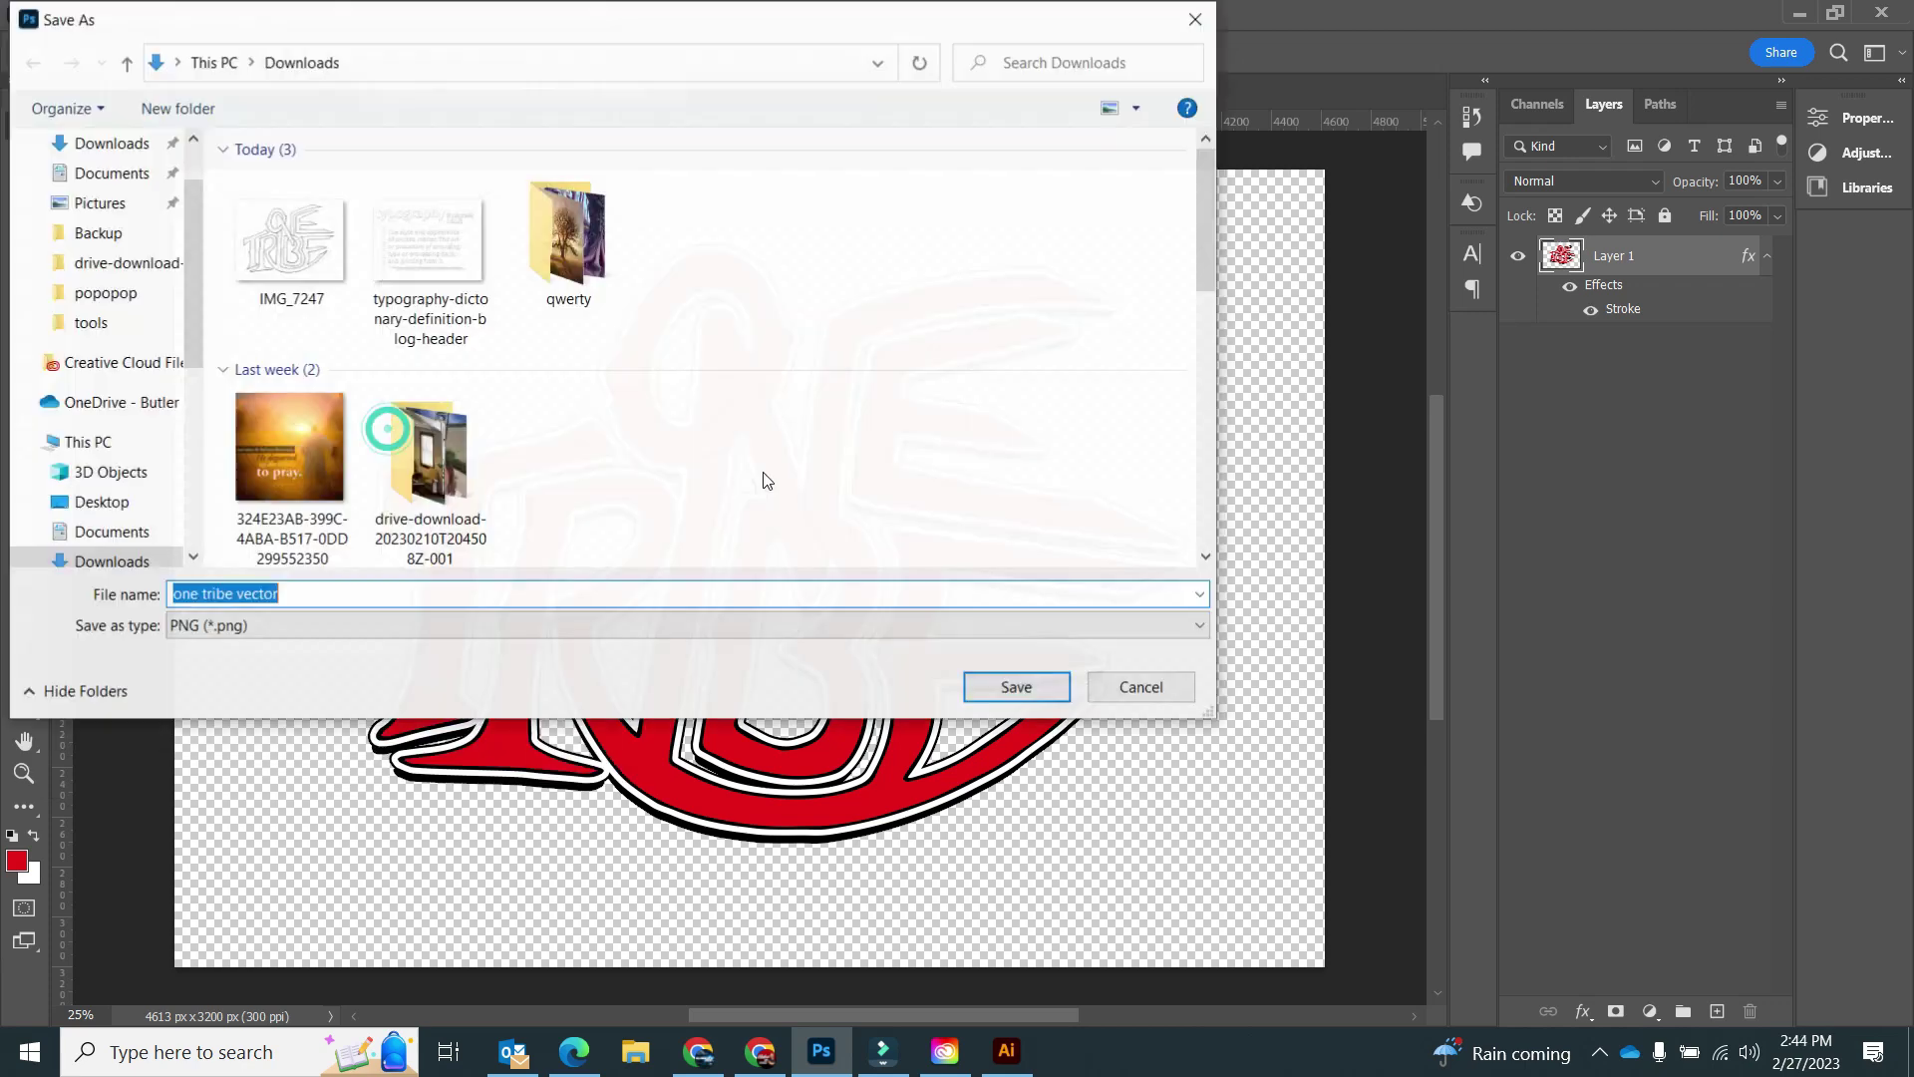
{"action": "left_click", "coordinate": [102, 502]}
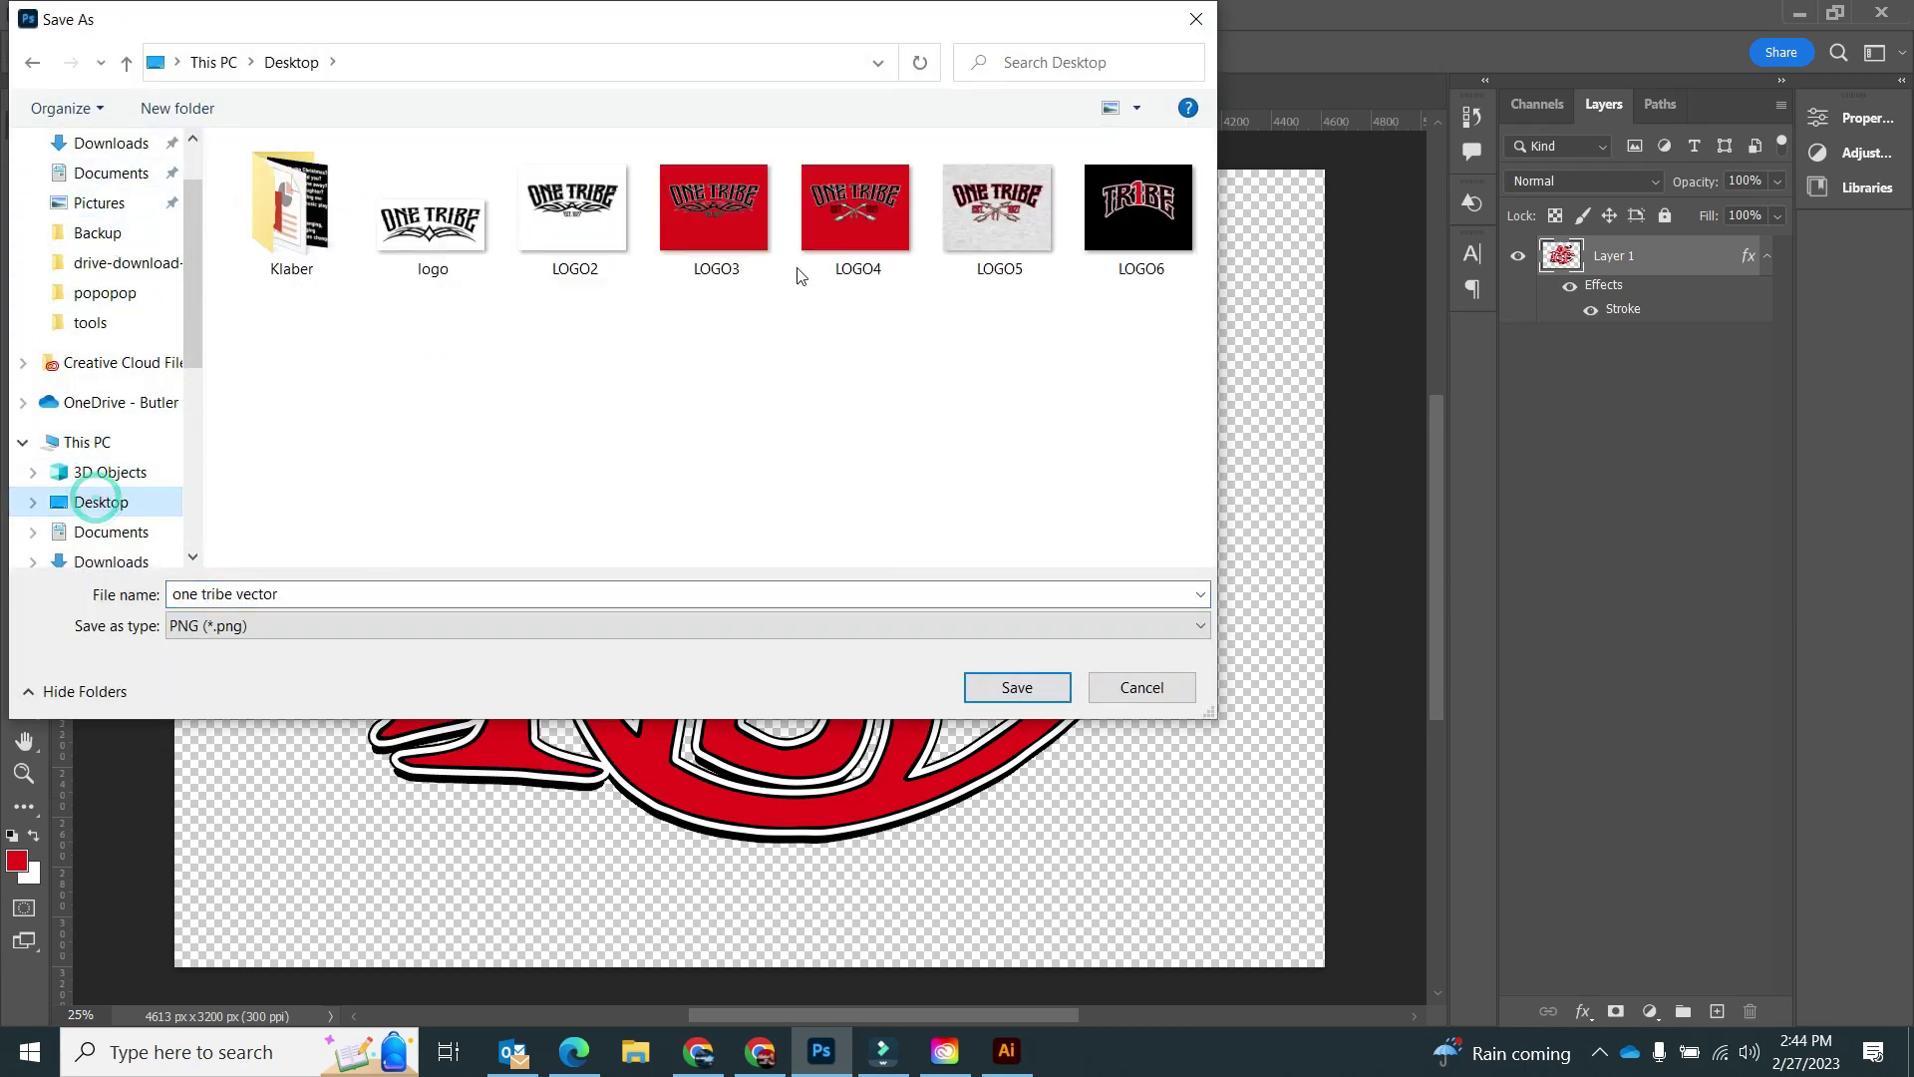
{"action": "left_click", "coordinate": [1138, 209]}
{"action": "left_click", "coordinate": [366, 596]}
{"action": "left_click", "coordinate": [365, 593]}
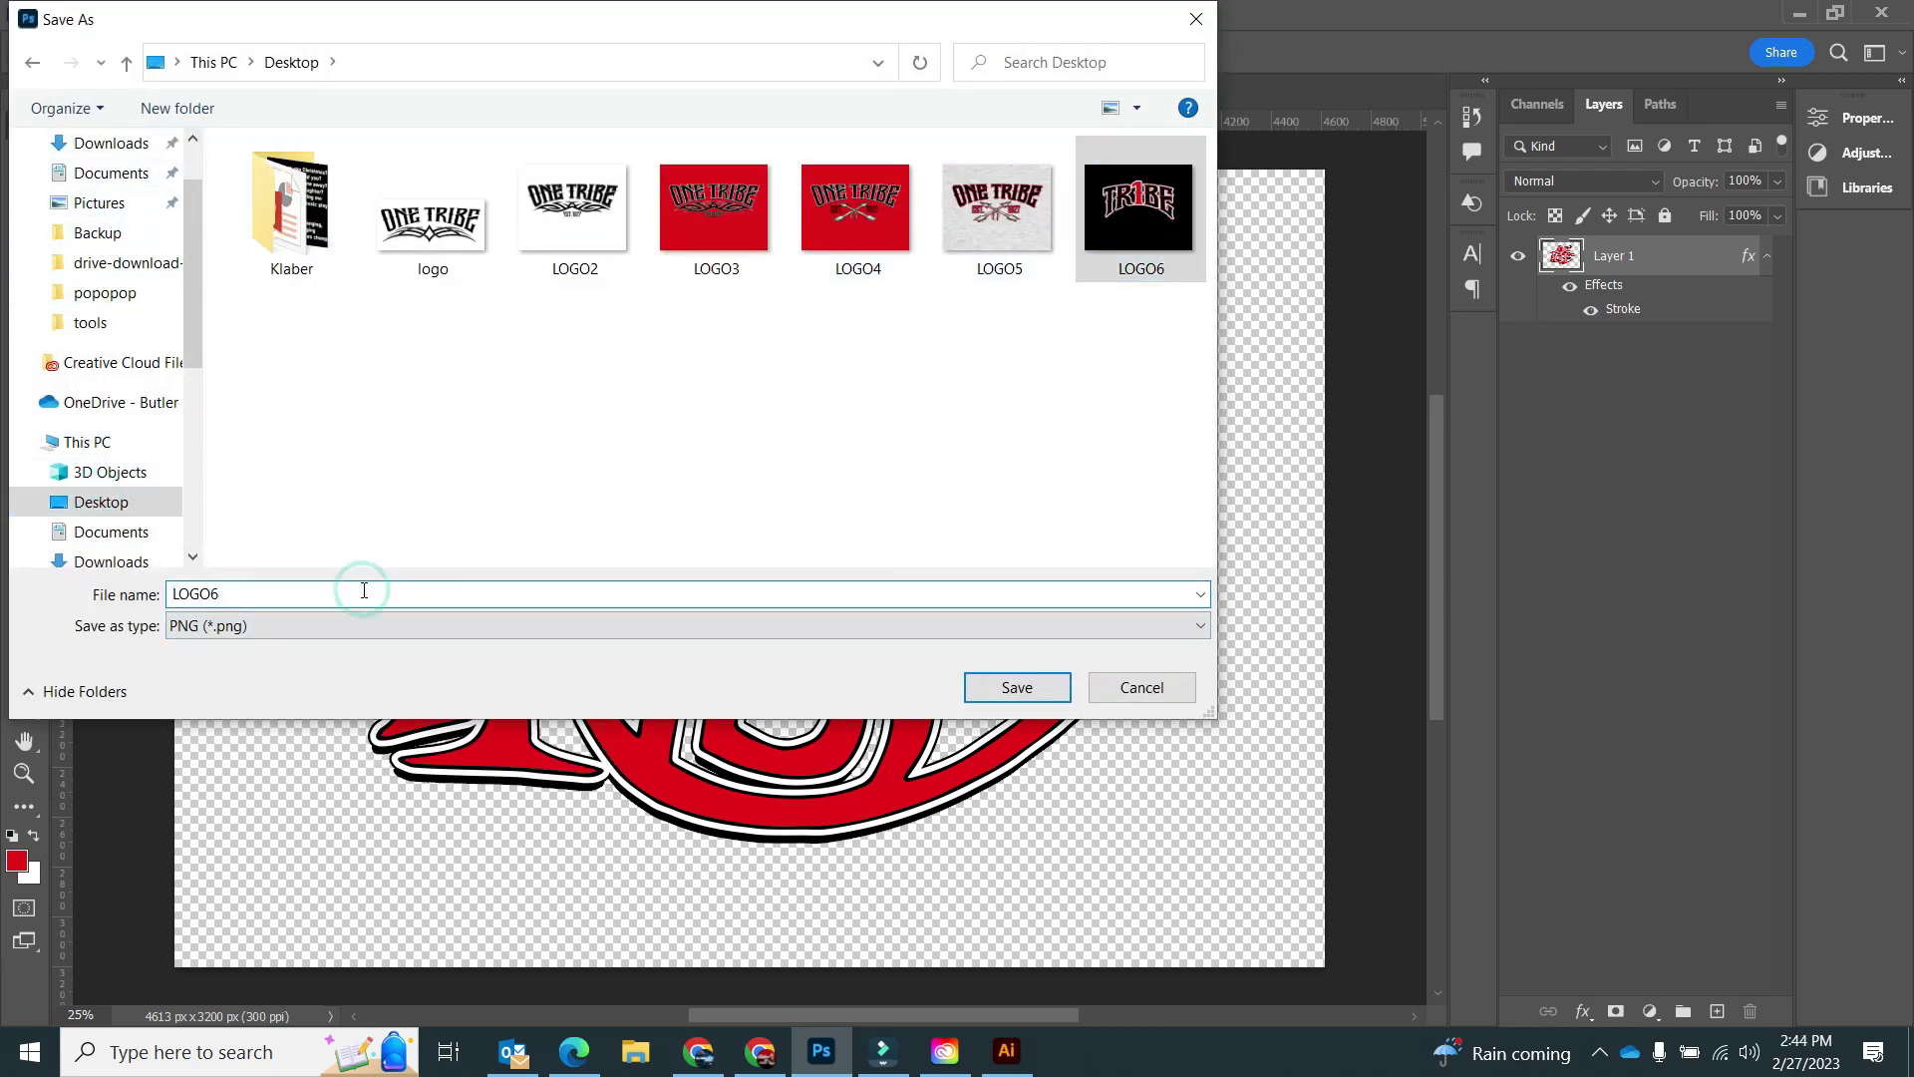
{"action": "key", "text": "BackSpace"}
{"action": "type", "text": "7"}
{"action": "left_click", "coordinate": [1009, 688]}
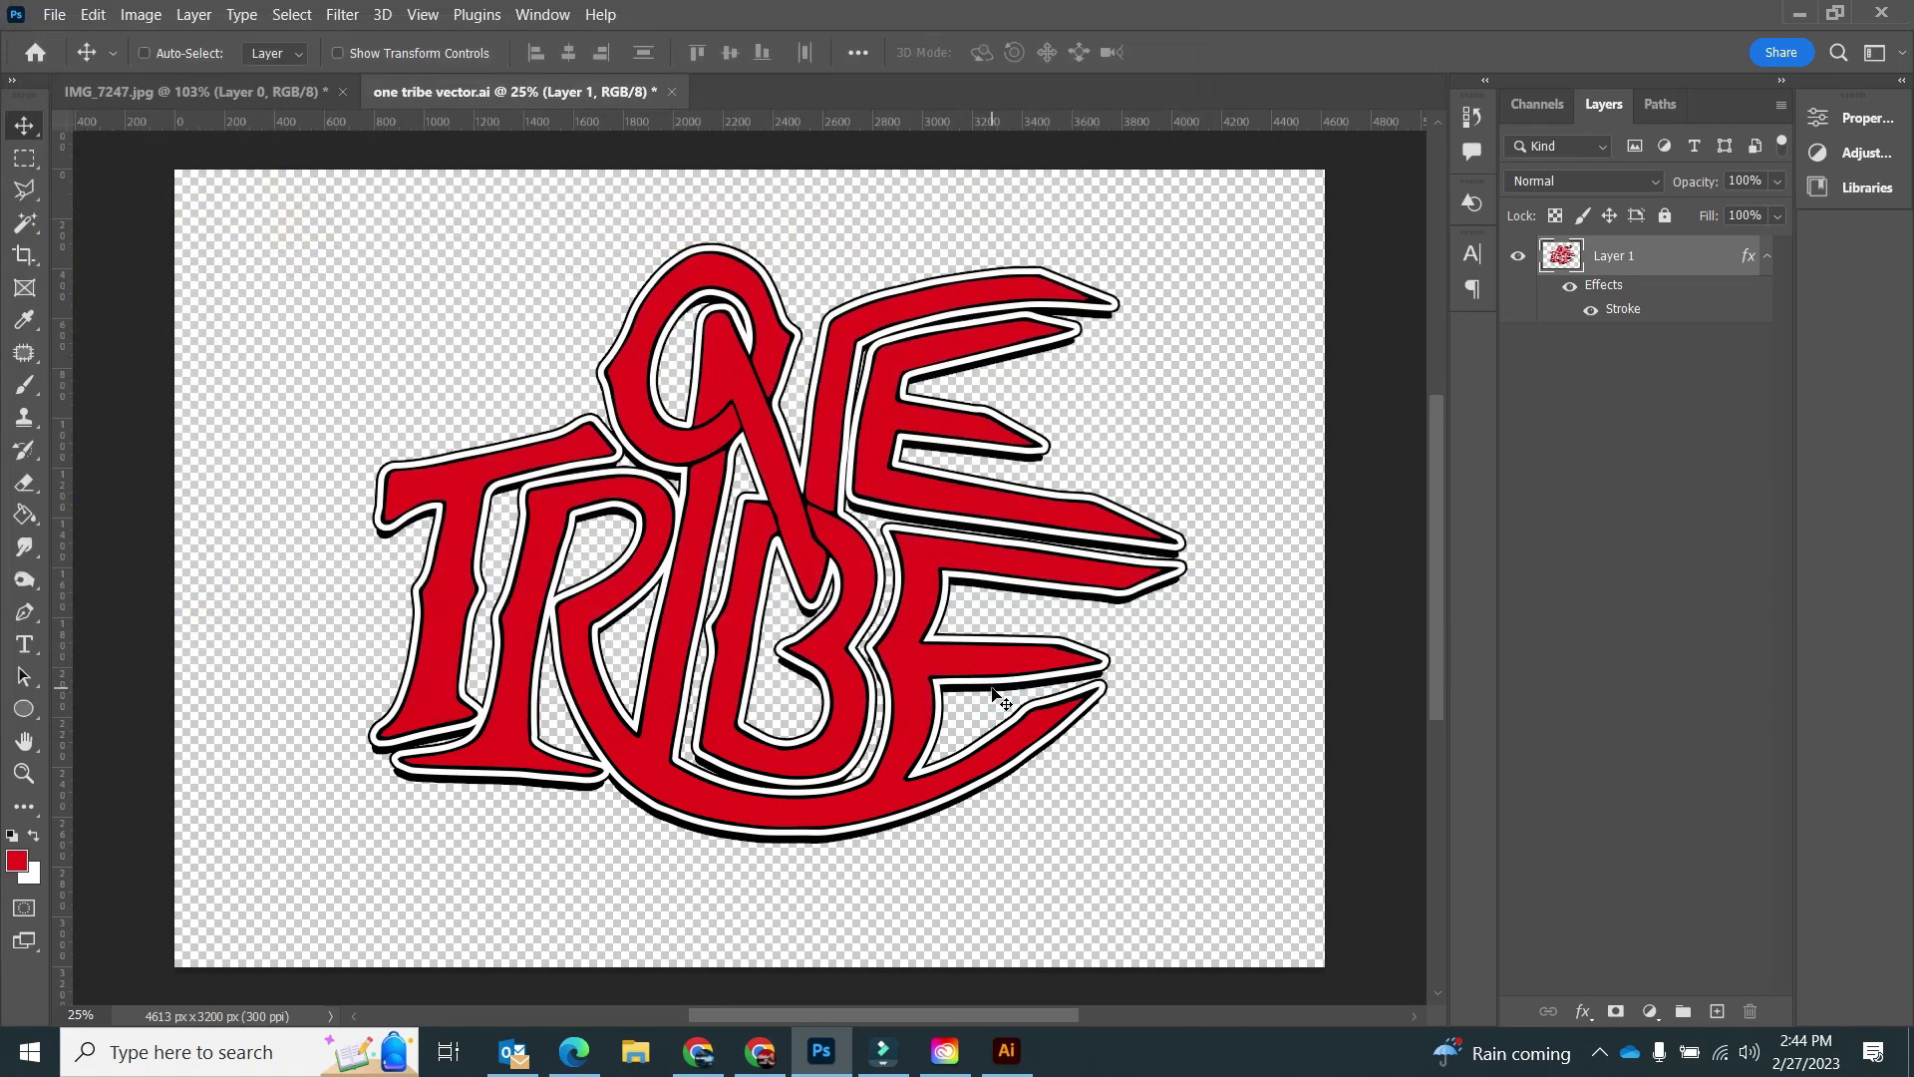